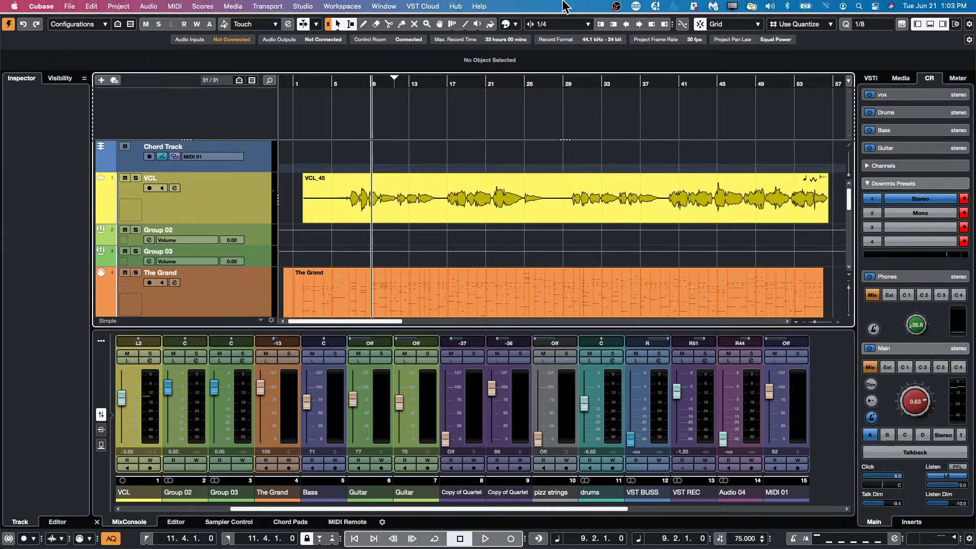
# - Open the Project Logical Editor setup and add a volume automation point on Group 02 near bar 1
pyautogui.click(206, 7)
pyautogui.moveTo(145, 6)
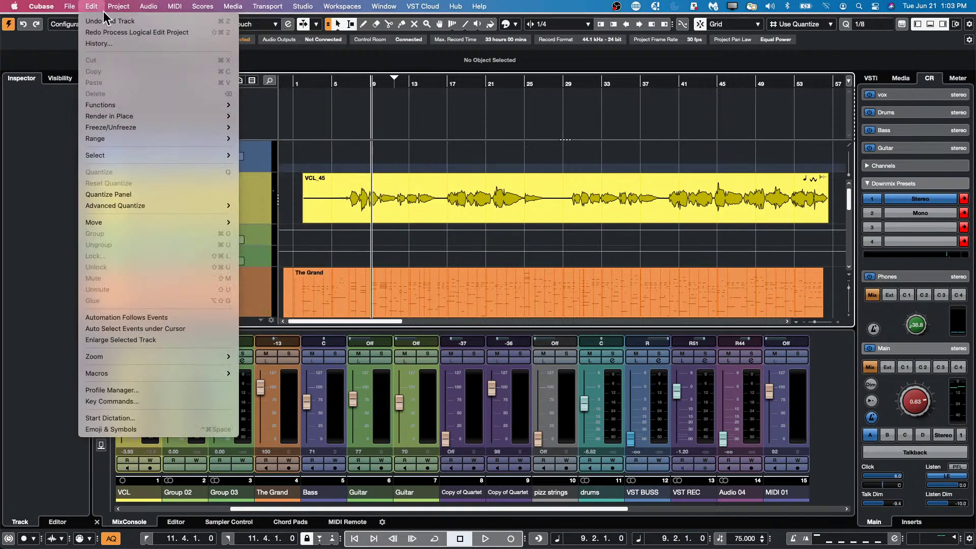
pyautogui.moveTo(206, 258)
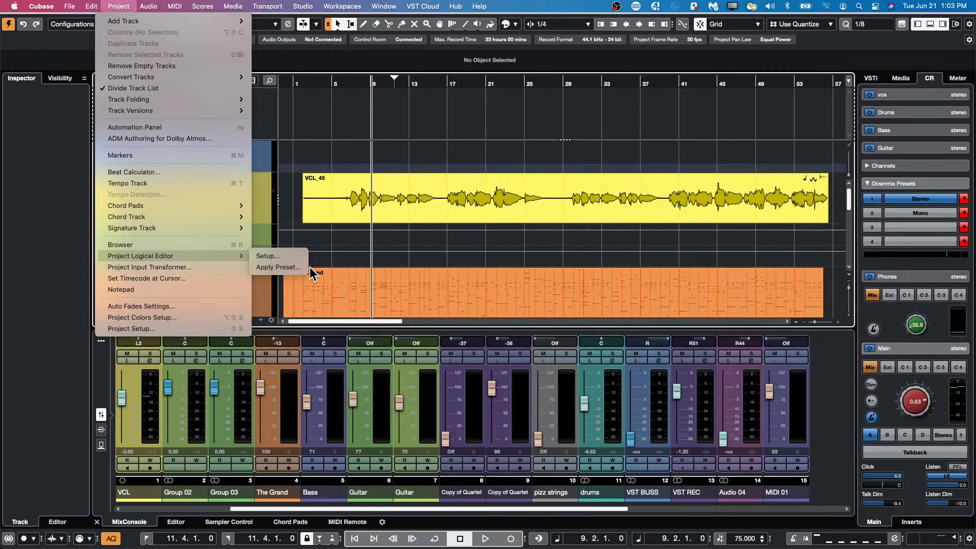
pyautogui.click(297, 254)
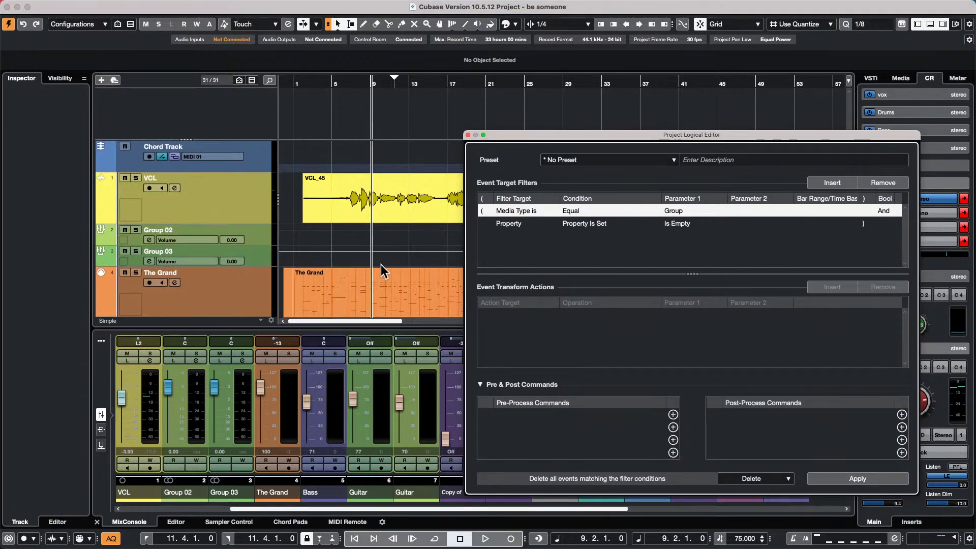
pyautogui.click(302, 233)
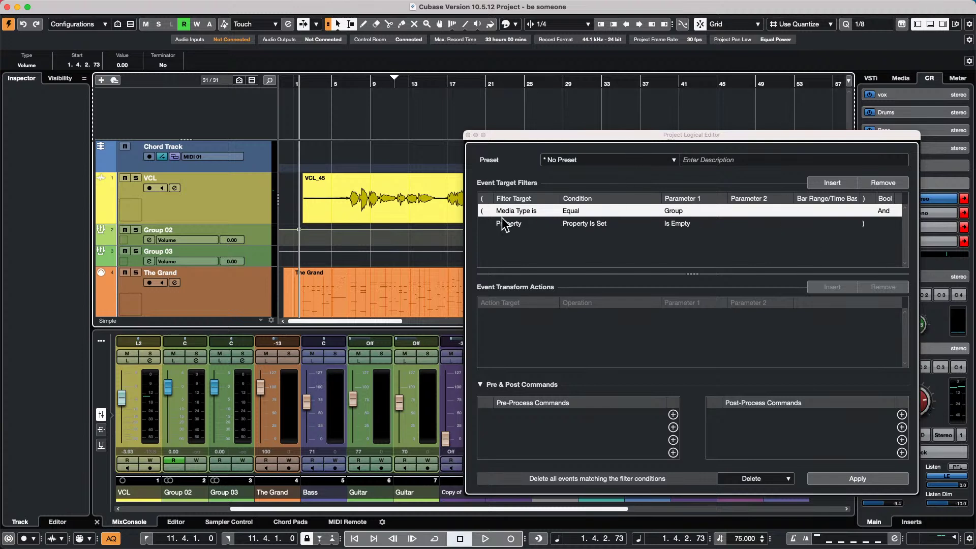
# - Apply the Delete function to empty group tracks using the current filters, and undo the deletion
pyautogui.moveTo(726, 133); pyautogui.dragTo(698, 90)
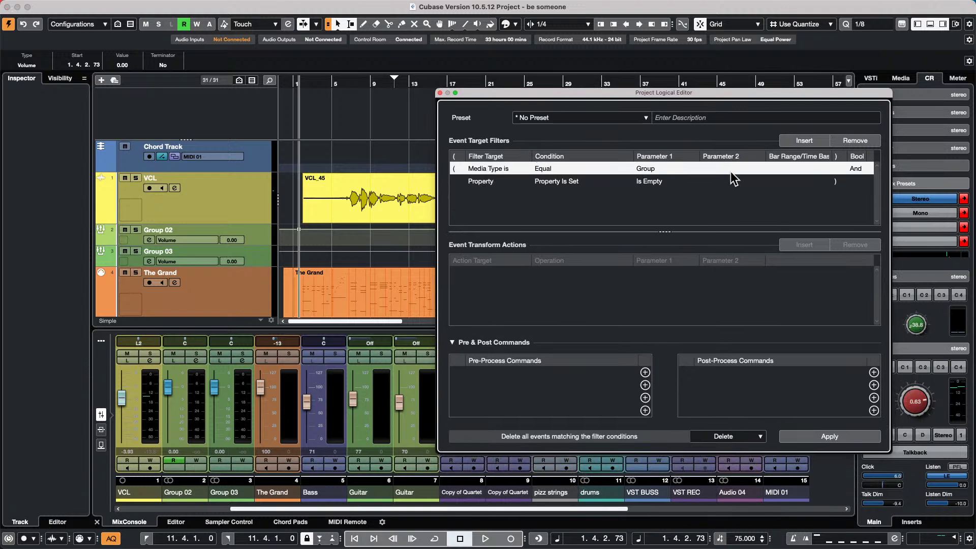
pyautogui.click(834, 439)
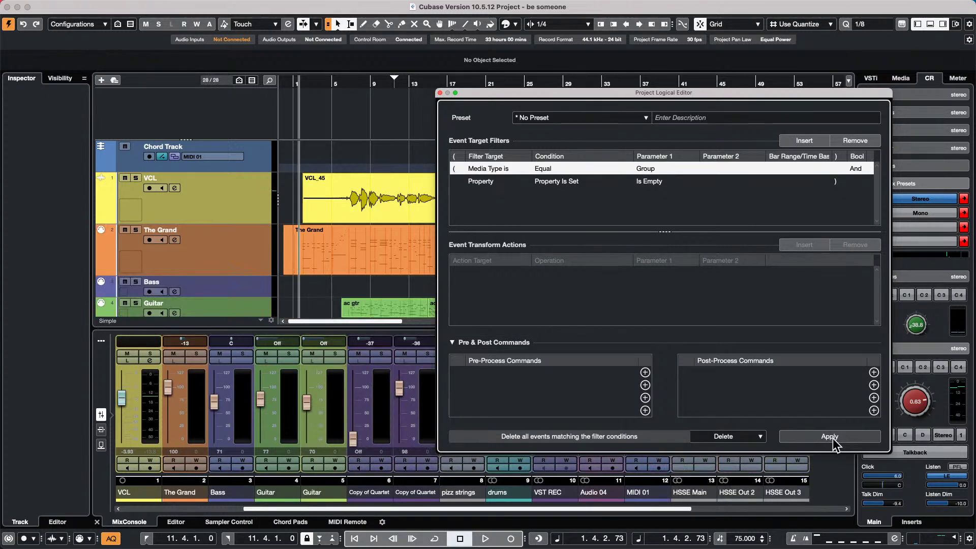
pyautogui.press('super+z')
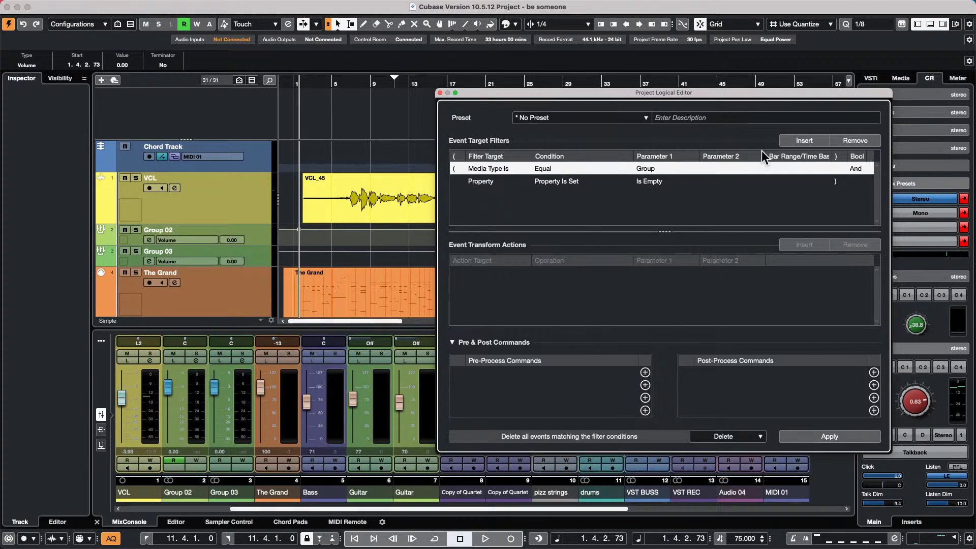
# - Change the second event target filter from Property to Output Name/Channel
pyautogui.click(490, 181)
pyautogui.click(495, 181)
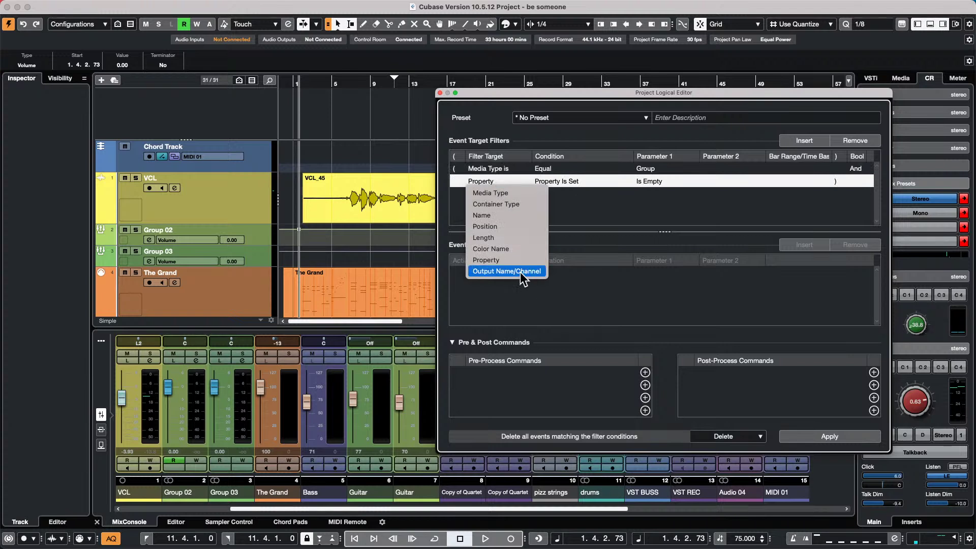
pyautogui.click(508, 271)
pyautogui.click(502, 179)
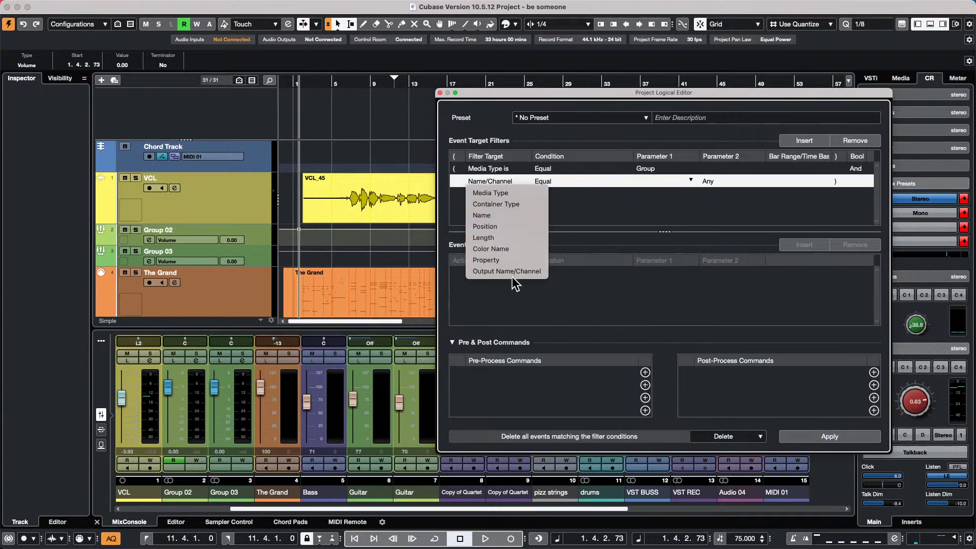
# - Examine the condition and first-parameter choices for the Output Name/Channel filter, and close the Project Logical Editor
pyautogui.click(564, 184)
pyautogui.click(564, 181)
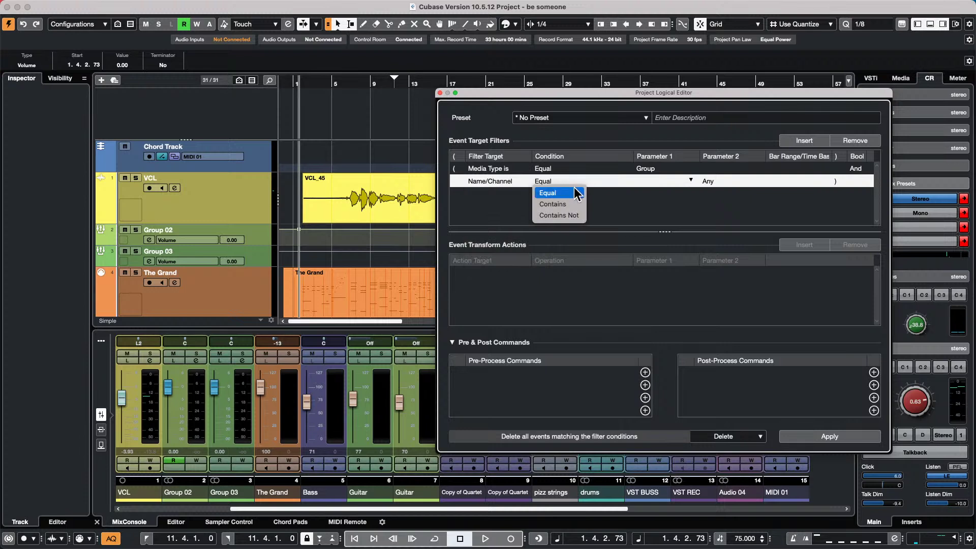
pyautogui.click(699, 197)
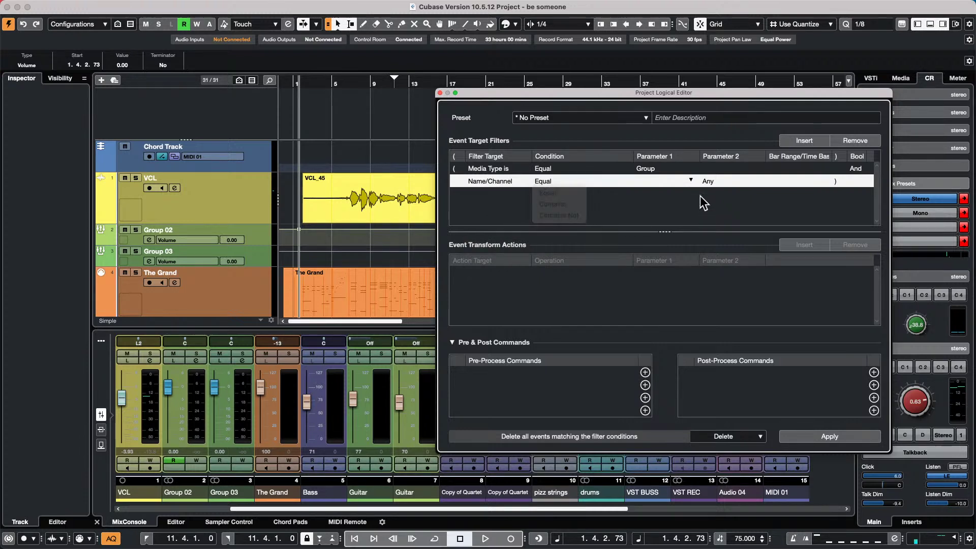
pyautogui.click(691, 180)
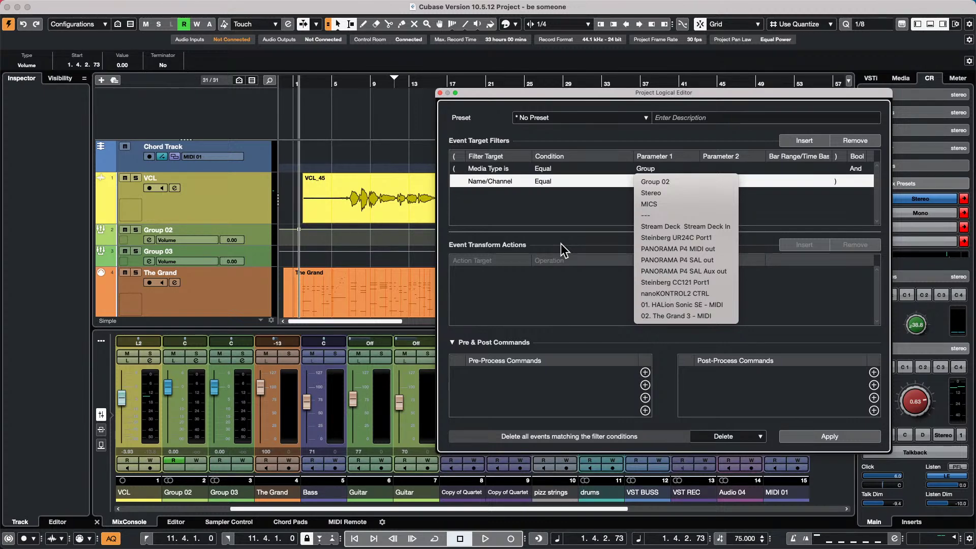
pyautogui.click(438, 92)
pyautogui.click(438, 92)
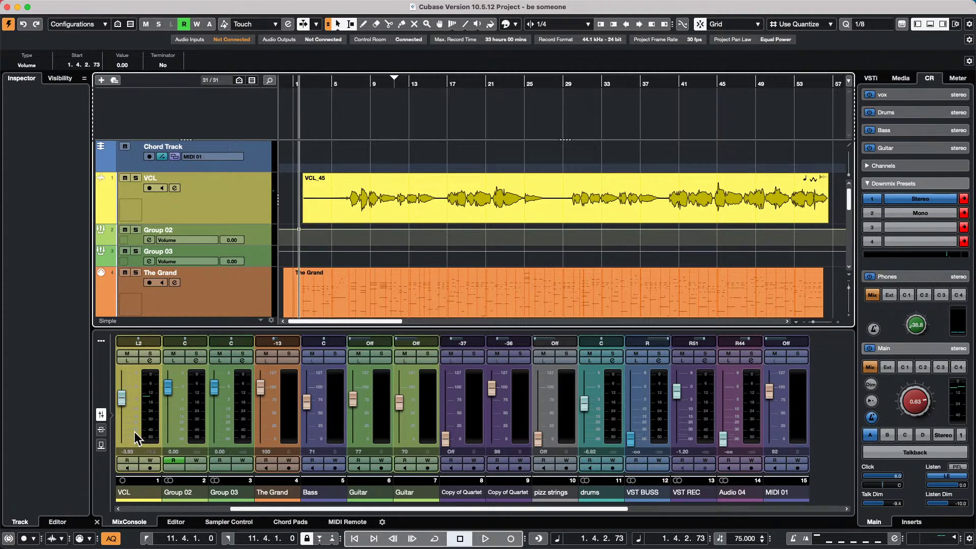
# - Open ADM Authoring for Dolby Atmos to view its renderer, audio object and export options, and close it
pyautogui.moveTo(234, 11)
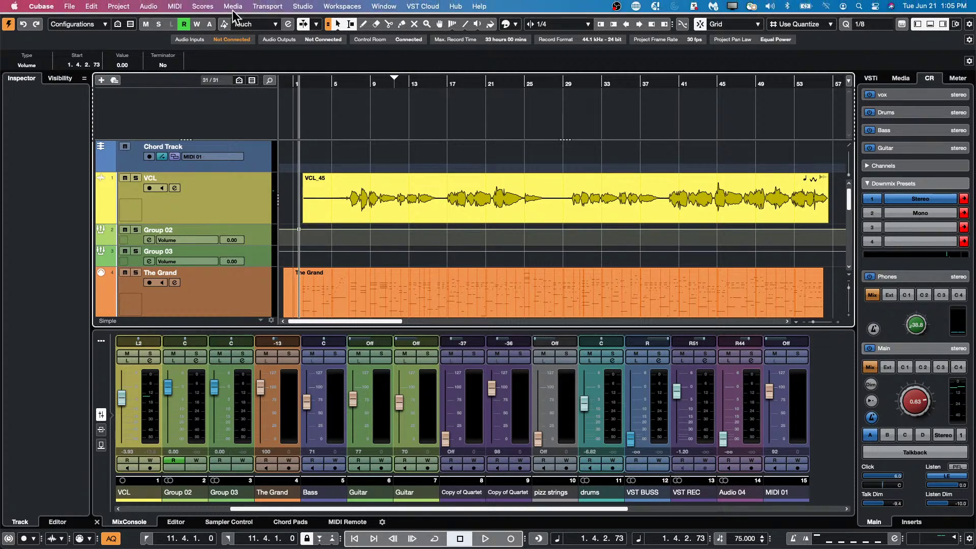
pyautogui.click(117, 6)
pyautogui.moveTo(168, 101)
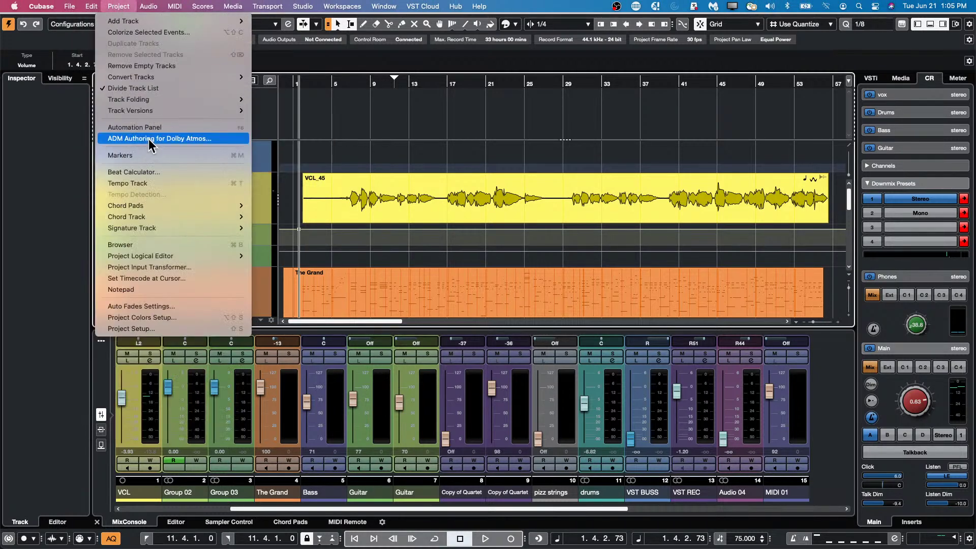
pyautogui.click(147, 138)
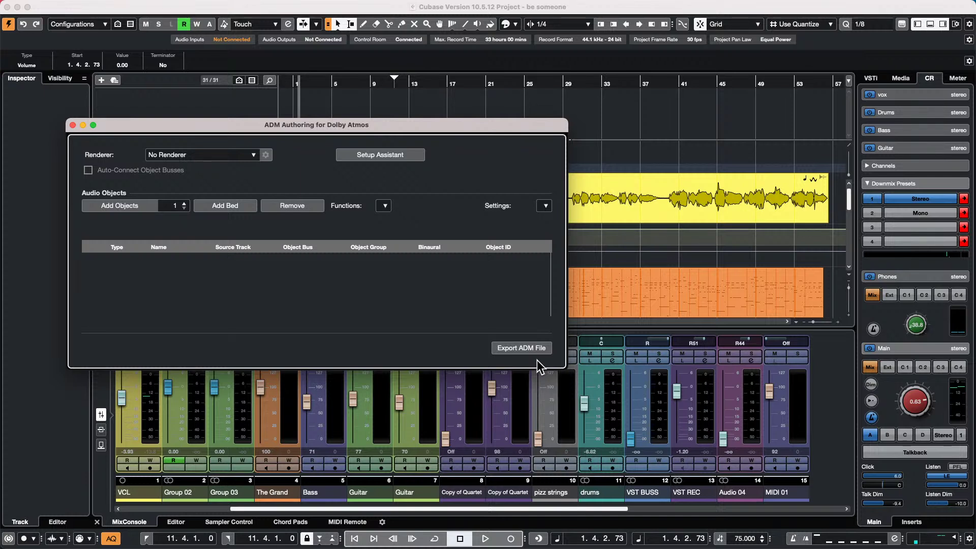
pyautogui.click(72, 125)
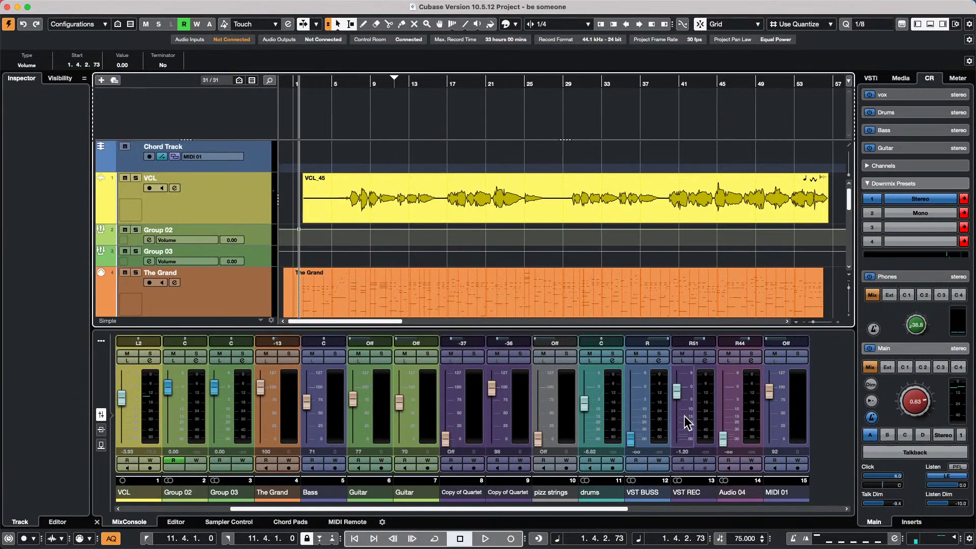
# - Add one instrument track below the VCL track using the Retrologue synth with stereo output
pyautogui.click(235, 198)
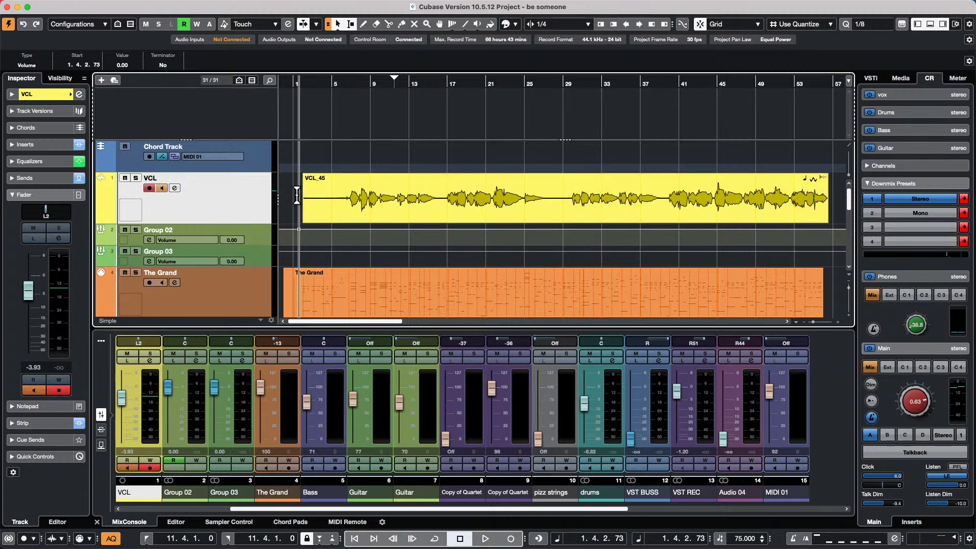
pyautogui.rightClick(229, 200)
pyautogui.moveTo(325, 203)
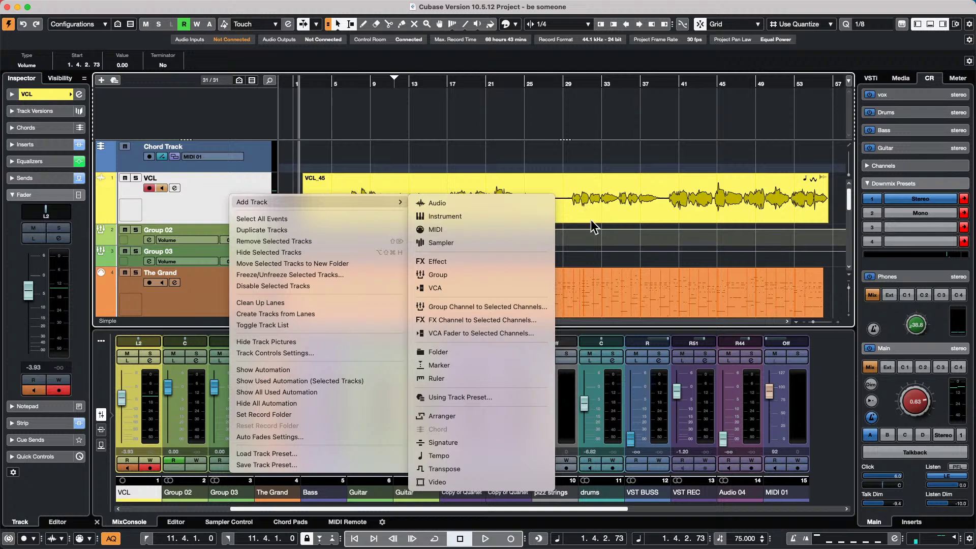
pyautogui.click(472, 216)
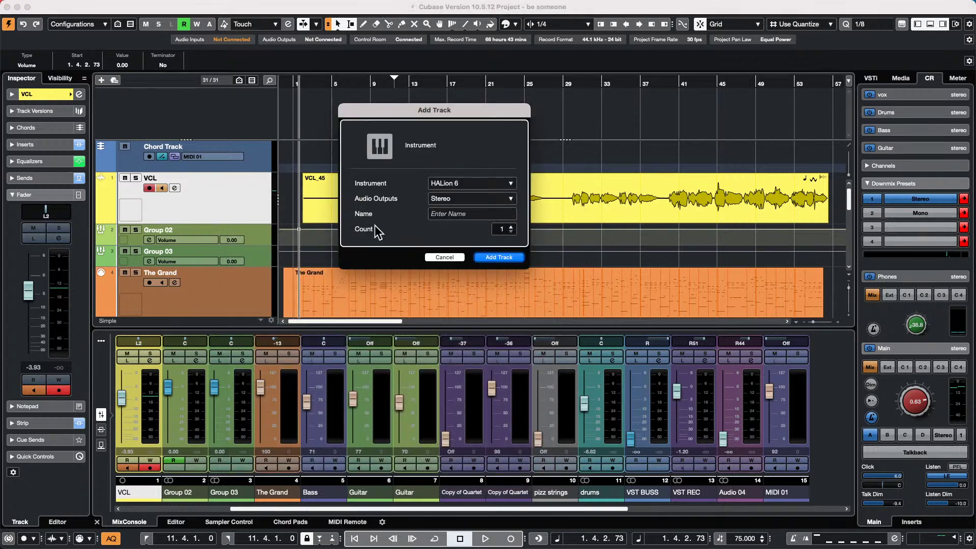
pyautogui.click(479, 182)
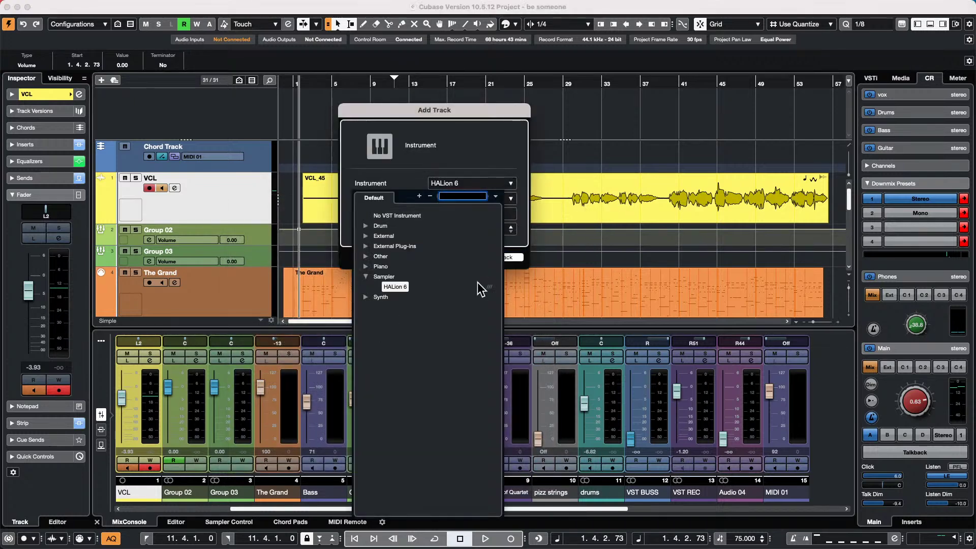
pyautogui.click(367, 297)
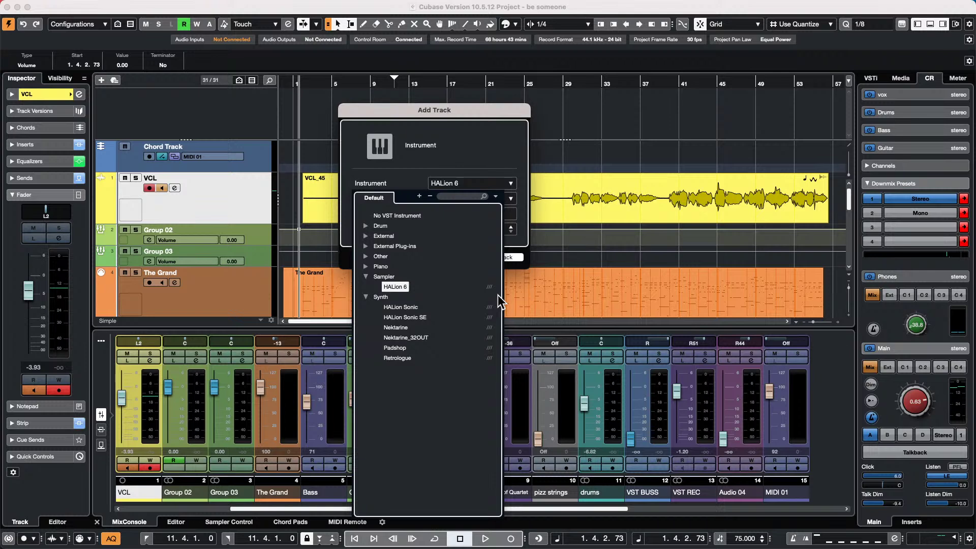
pyautogui.click(409, 358)
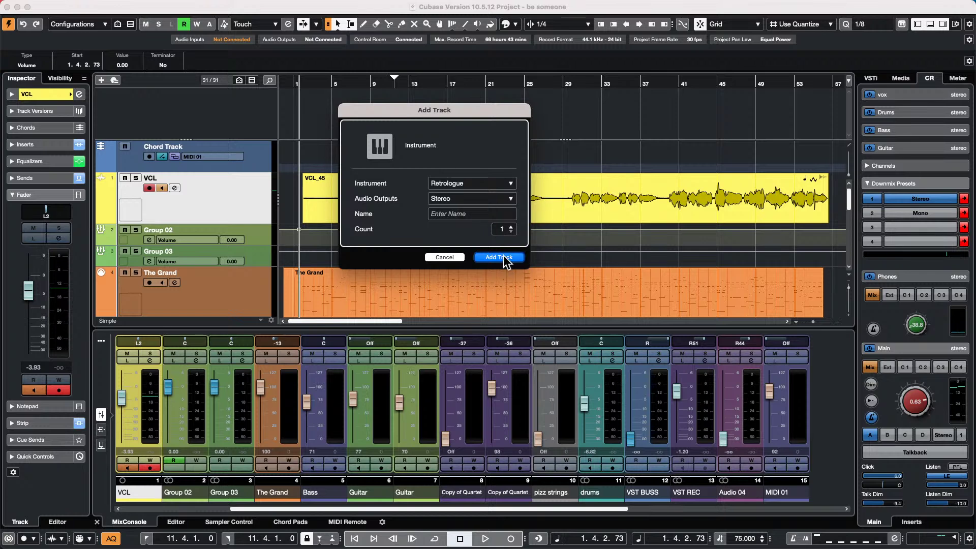
pyautogui.press('Return')
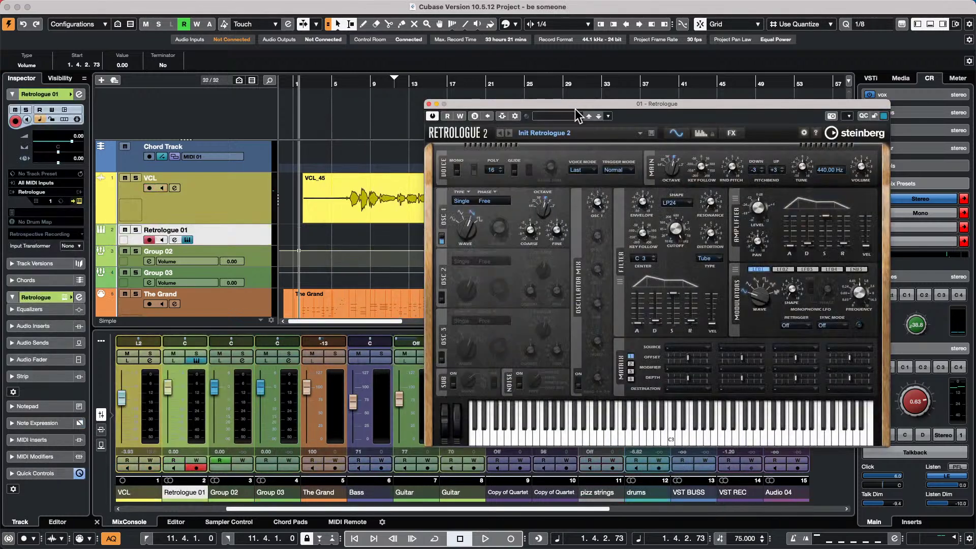
# - Activate side-chaining on Retrologue and add the VCL track as its side-chain source
pyautogui.moveTo(487, 105); pyautogui.dragTo(476, 107)
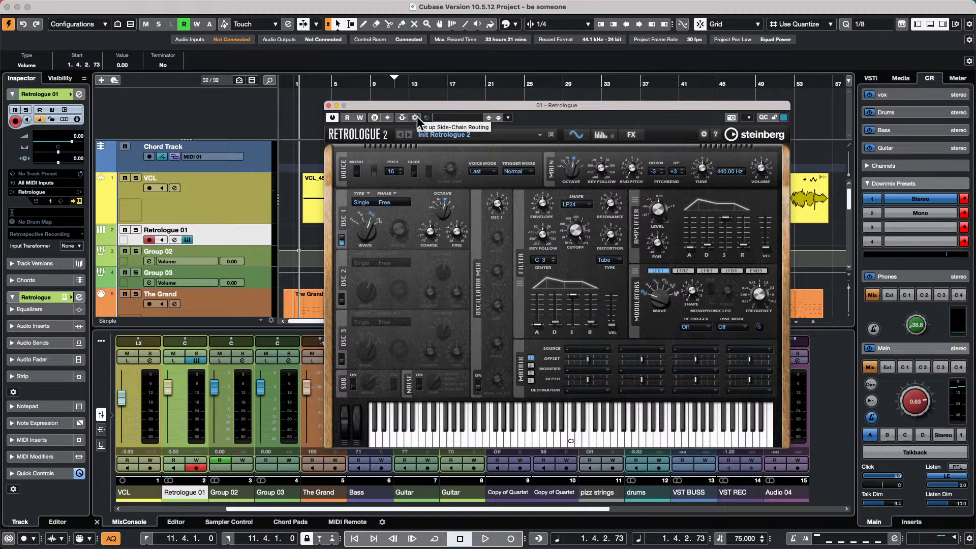
pyautogui.click(402, 118)
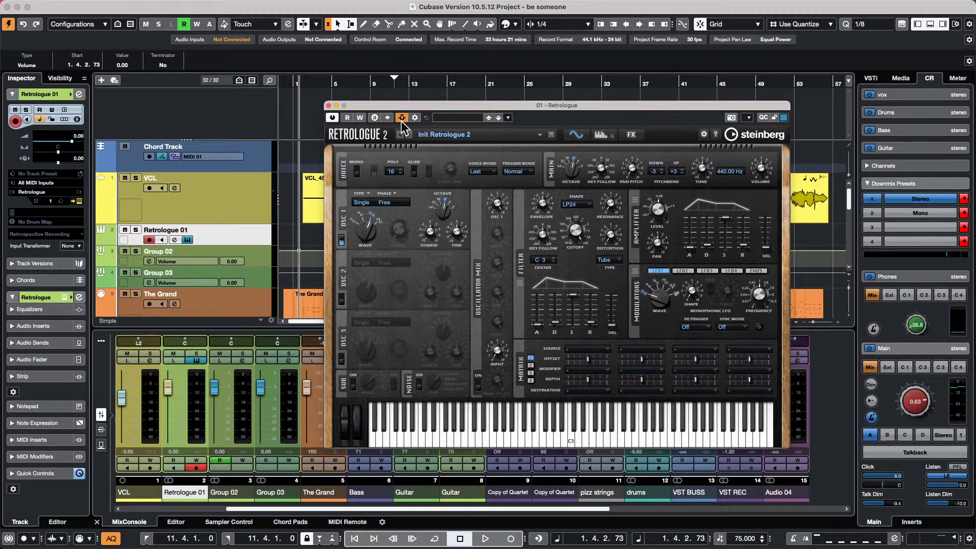
pyautogui.rightClick(401, 118)
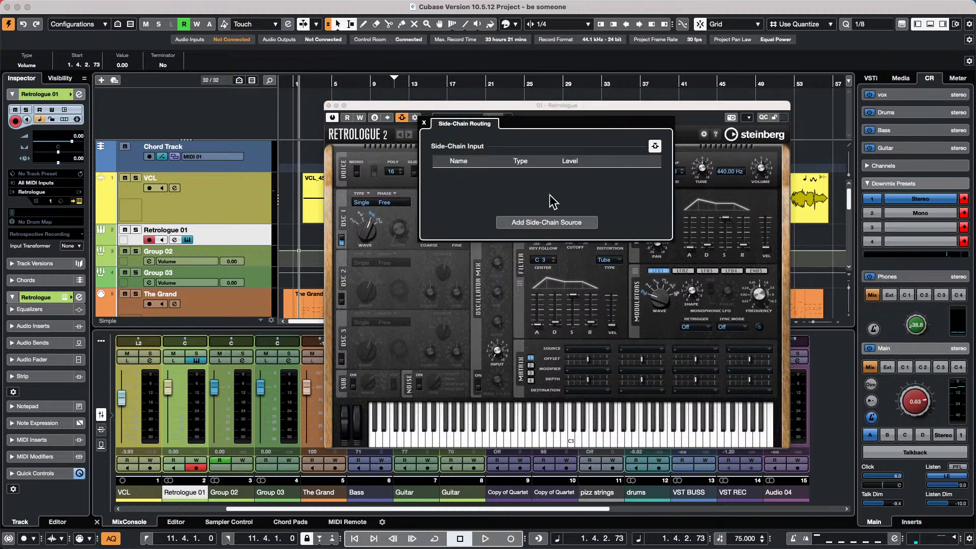
pyautogui.click(547, 226)
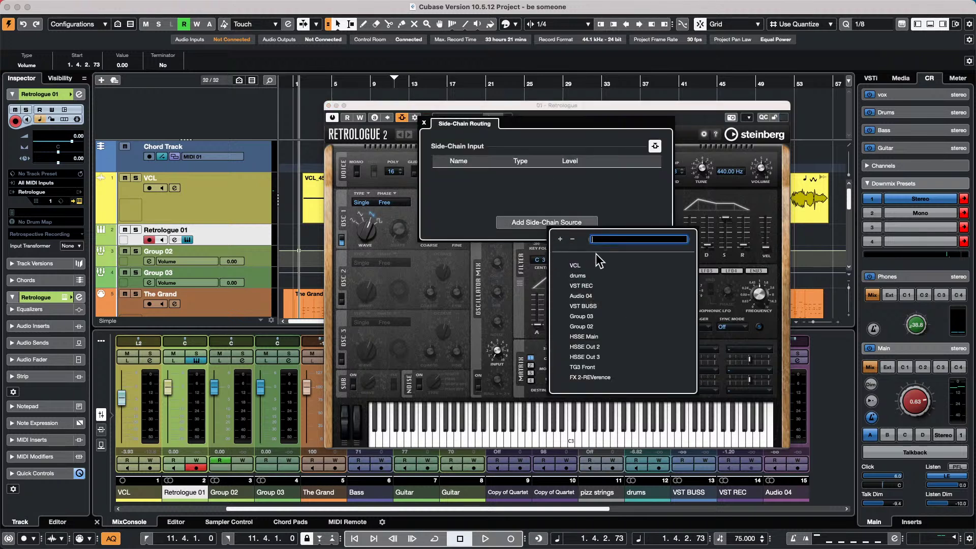
pyautogui.click(575, 265)
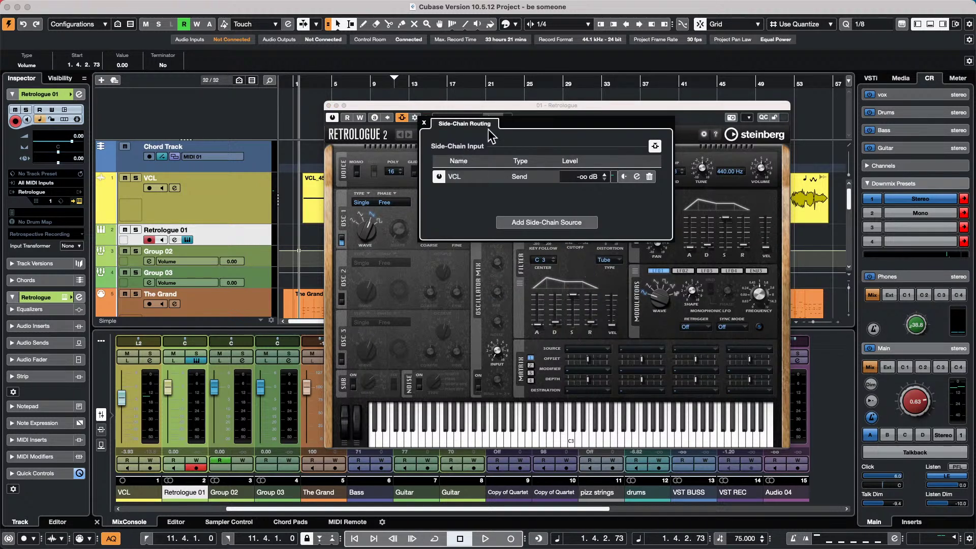
# - Close the side-chain routing, deactivate side-chaining on Retrologue, and close the instrument window
pyautogui.click(523, 116)
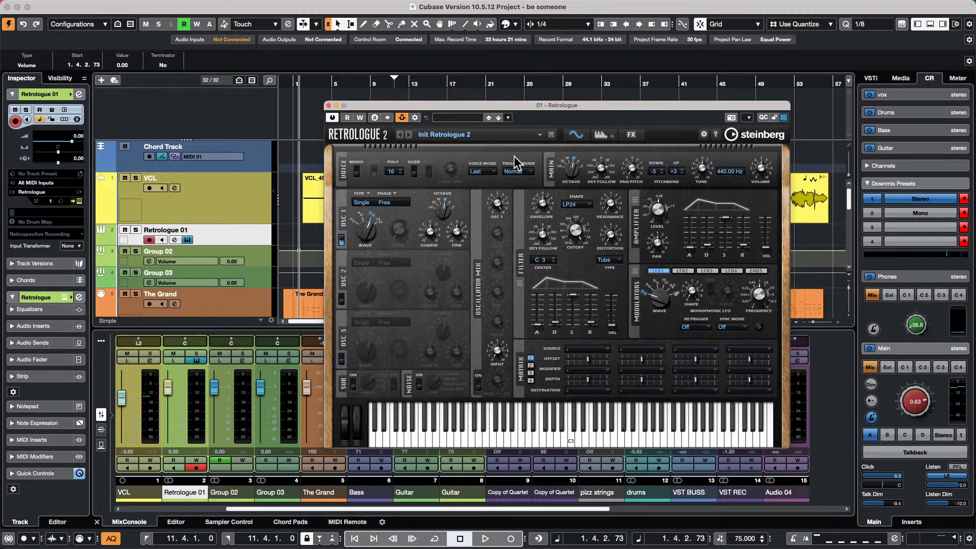
pyautogui.click(402, 118)
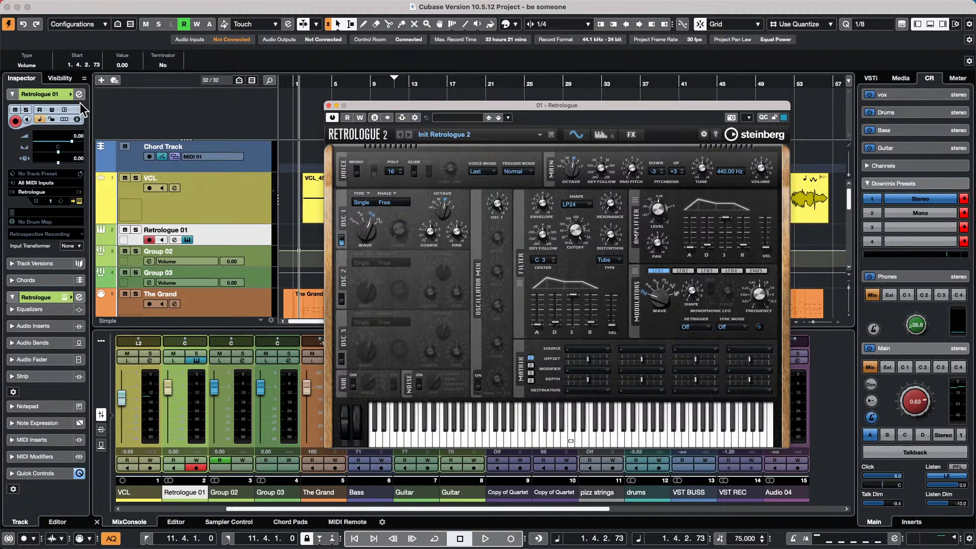
pyautogui.click(328, 105)
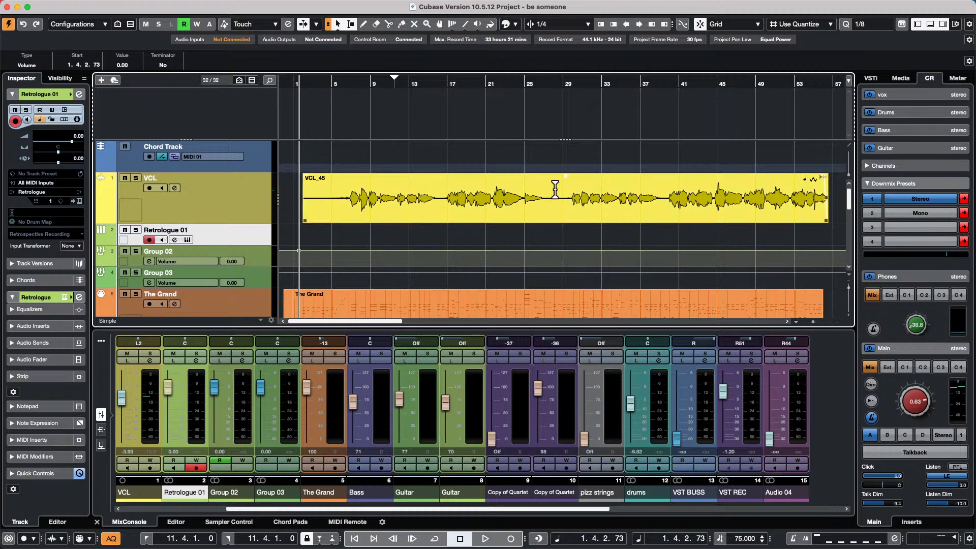
# - Select the VCL track, show its inserts, and view the effects available for the second insert slot
pyautogui.click(222, 203)
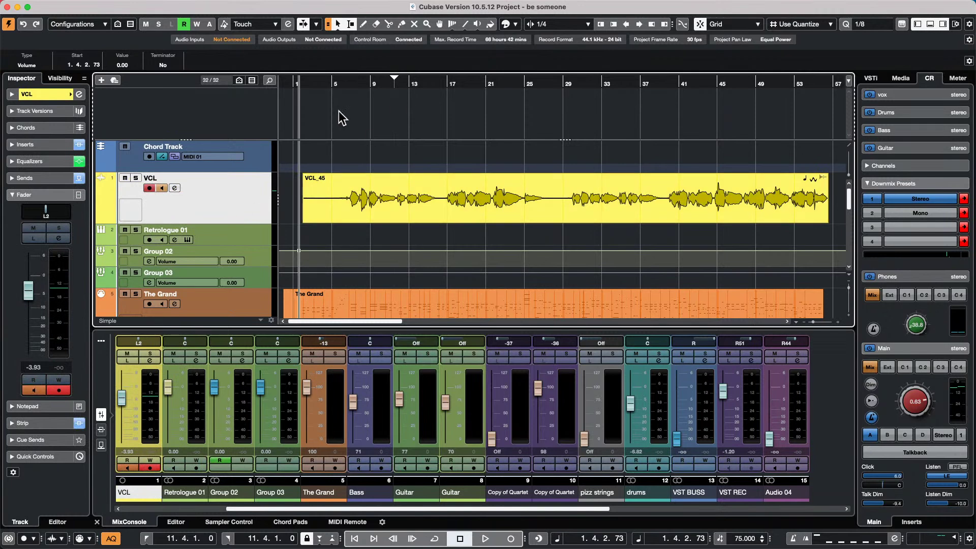
pyautogui.rightClick(233, 202)
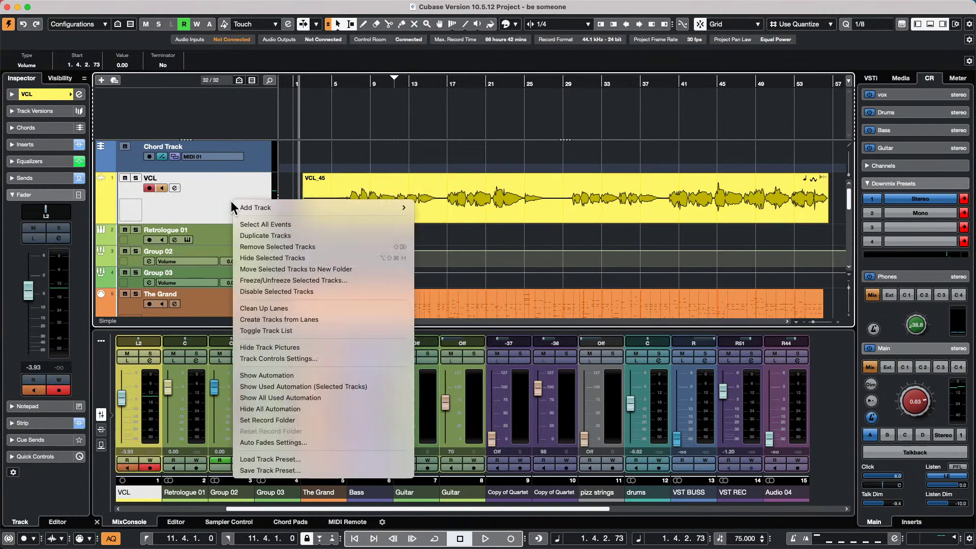
pyautogui.moveTo(307, 209)
pyautogui.click(49, 146)
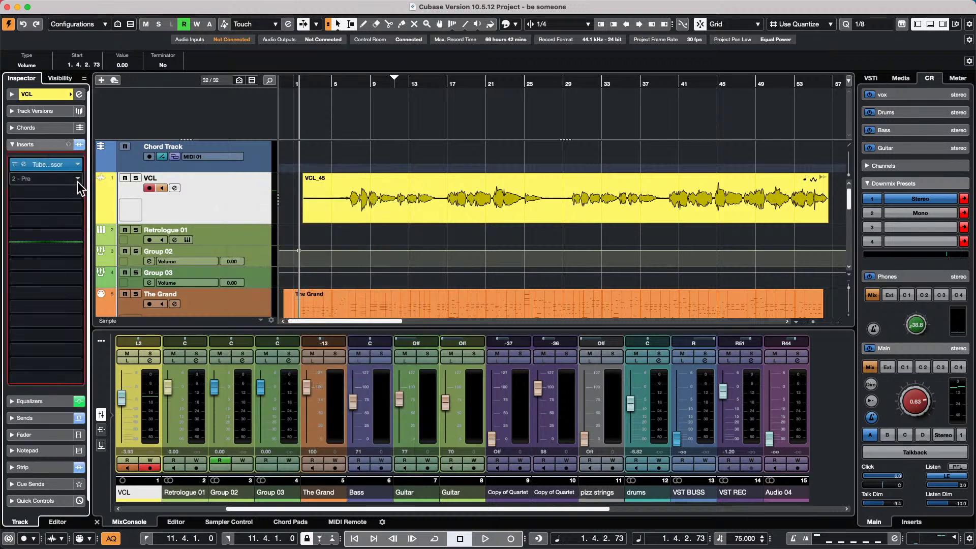
pyautogui.click(77, 179)
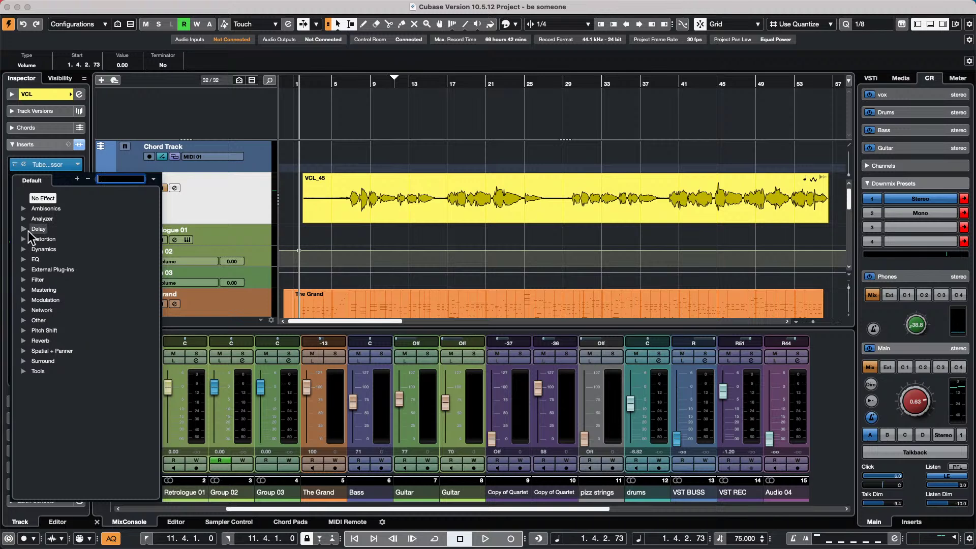
pyautogui.click(213, 210)
# - Add one MIDI track directly below the VCL track and view its available output routing destinations
pyautogui.rightClick(214, 210)
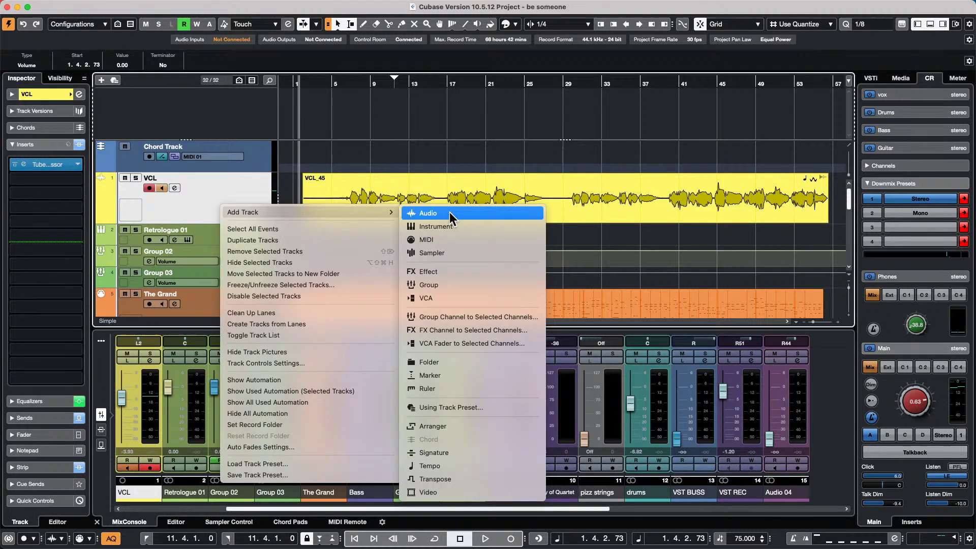
pyautogui.click(446, 240)
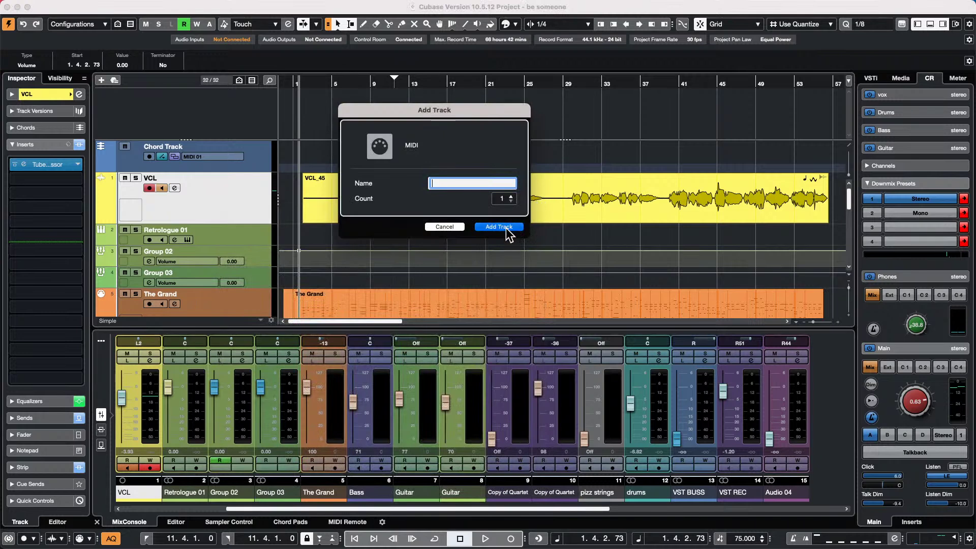
pyautogui.click(508, 227)
pyautogui.click(33, 192)
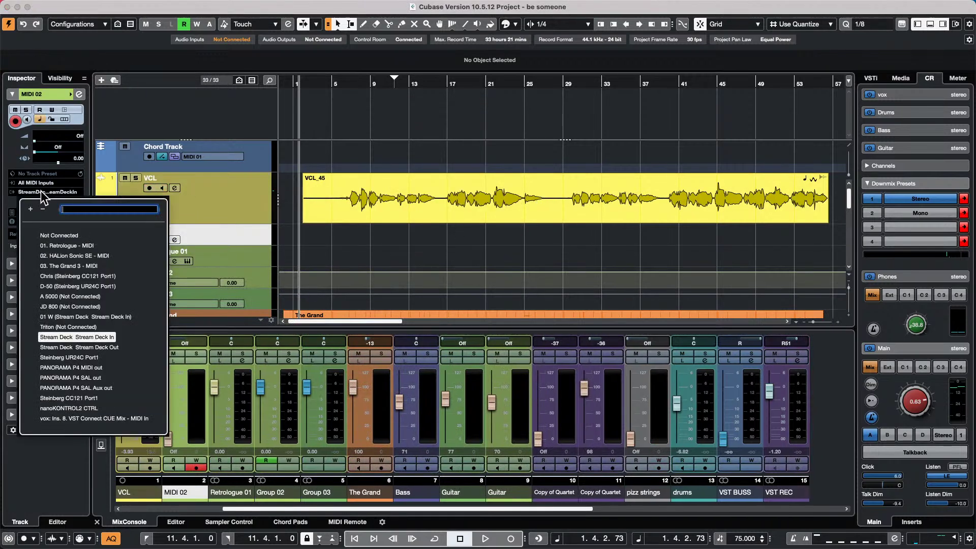
pyautogui.click(241, 198)
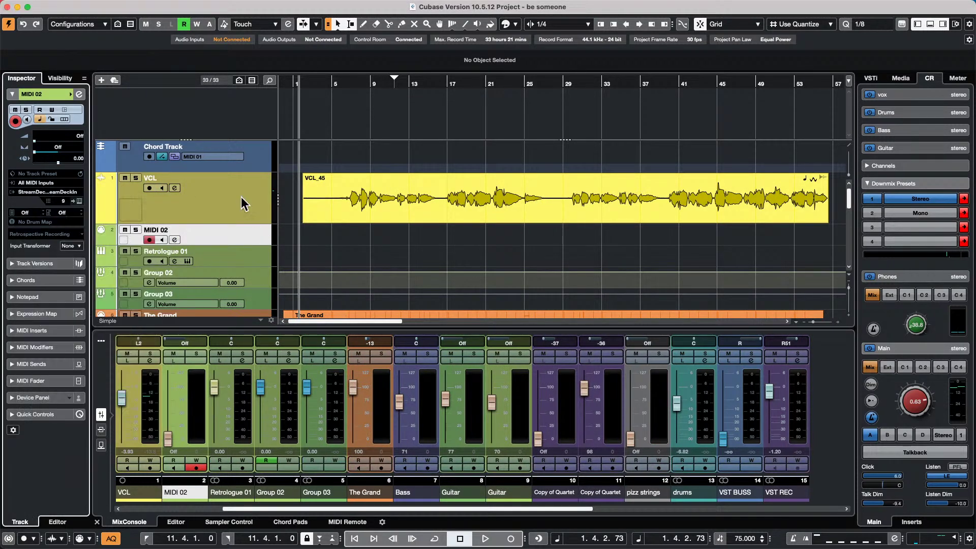
# - Load LoopMash FX into the second insert slot of the VCL track
pyautogui.click(78, 178)
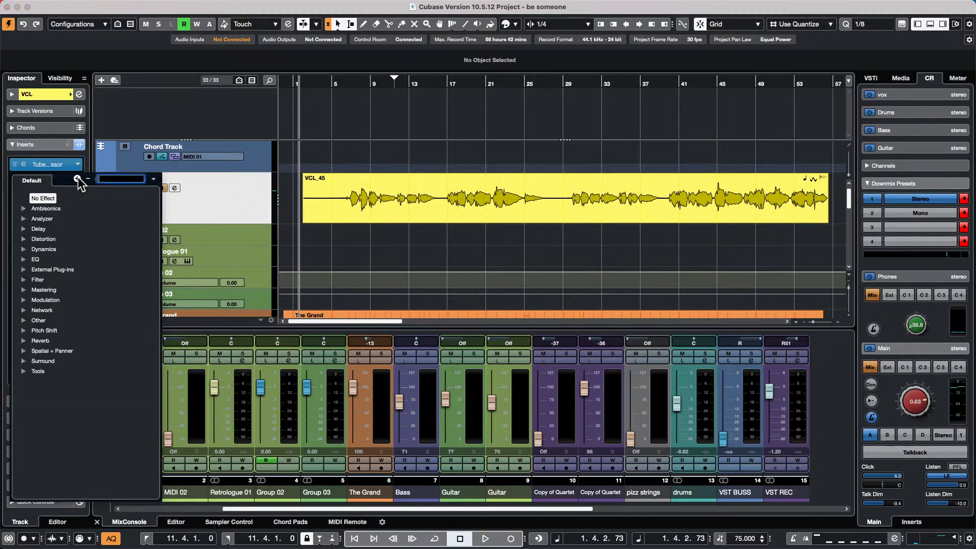
pyautogui.click(24, 320)
pyautogui.click(73, 351)
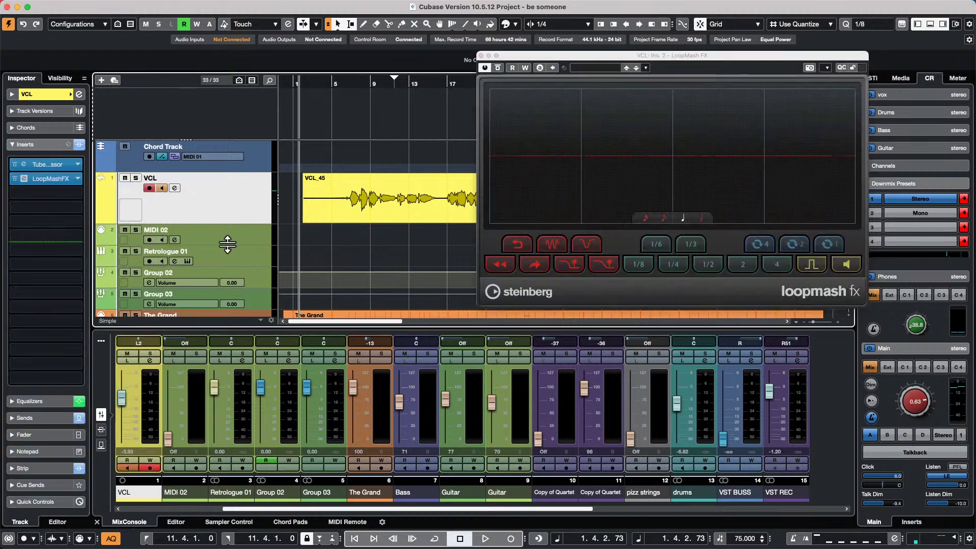
# - Route the MIDI 02 track's output to the Midi In of LoopMash FX on VCL, review the routing, and close the plug-in window
pyautogui.click(239, 233)
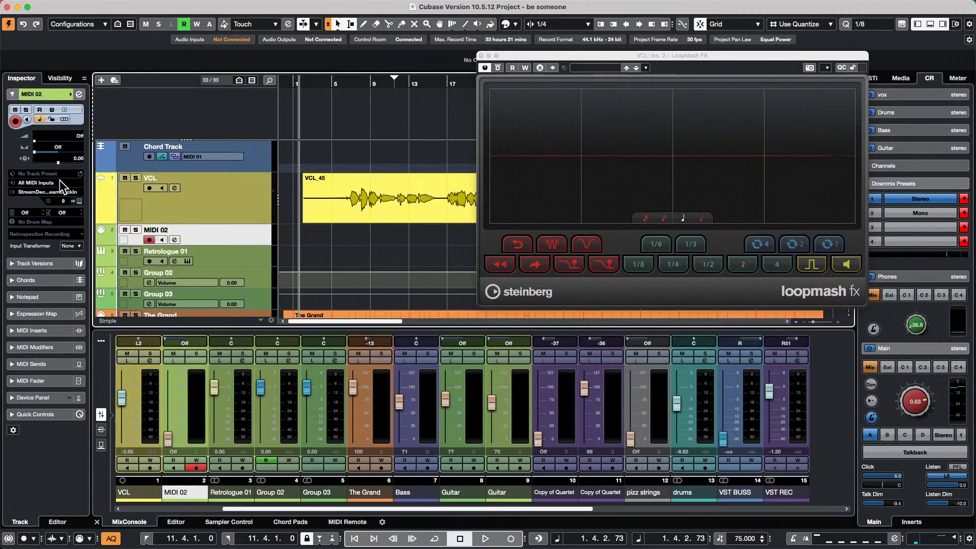
pyautogui.click(49, 192)
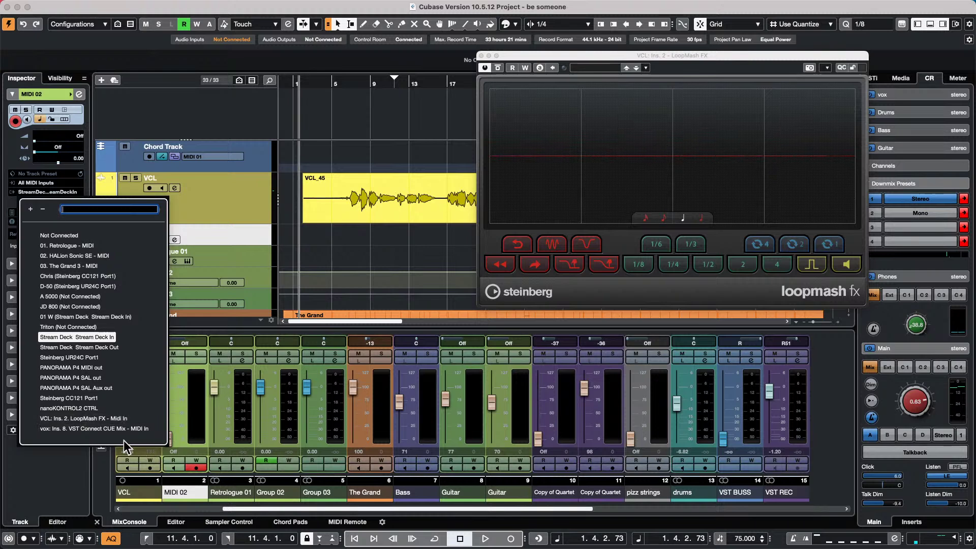
pyautogui.click(83, 418)
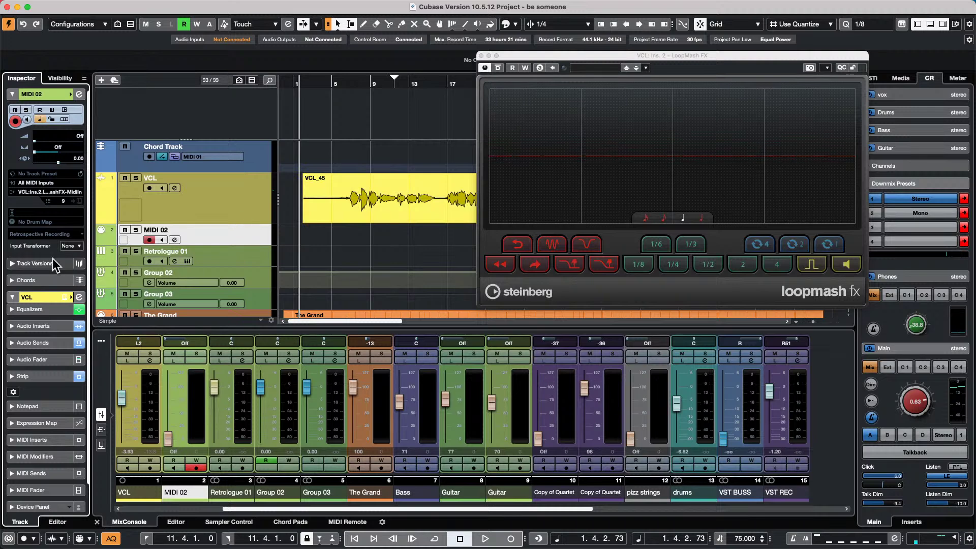
pyautogui.click(38, 191)
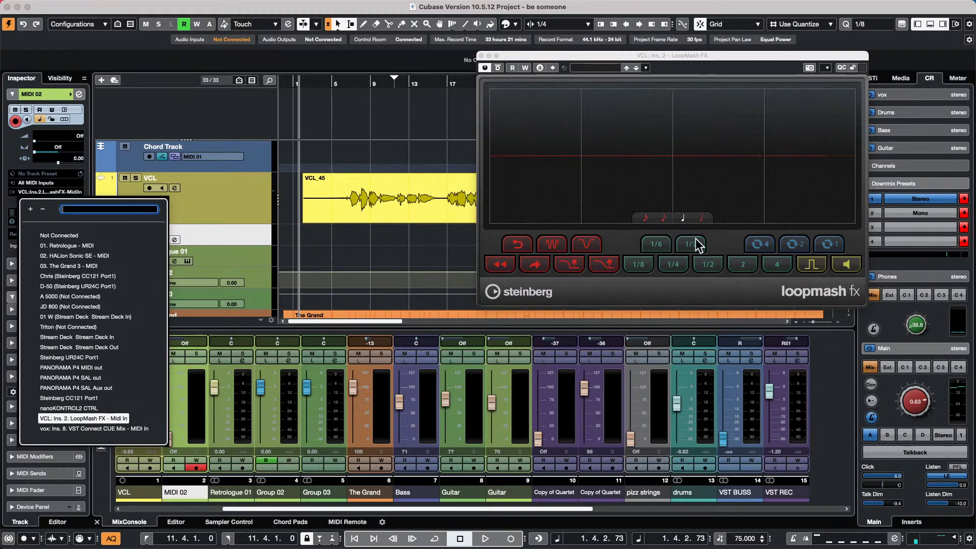
pyautogui.click(481, 57)
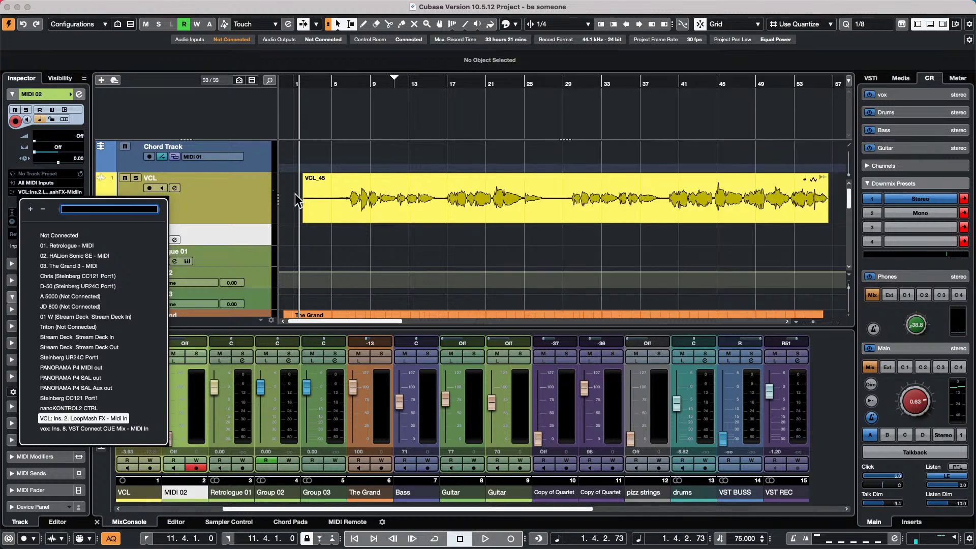
pyautogui.click(239, 187)
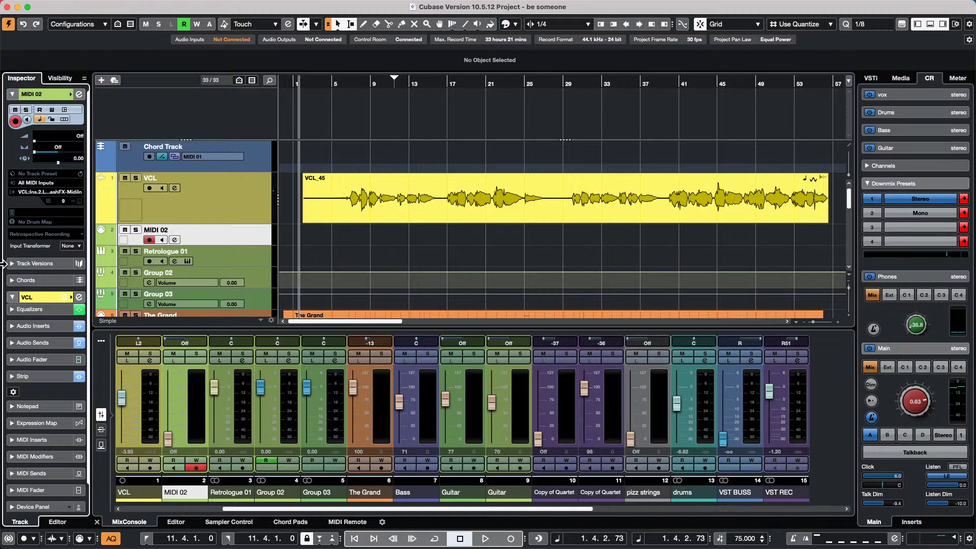
# - Open the recent project "Amos Moses - GO.cpr" and activate it
pyautogui.click(70, 6)
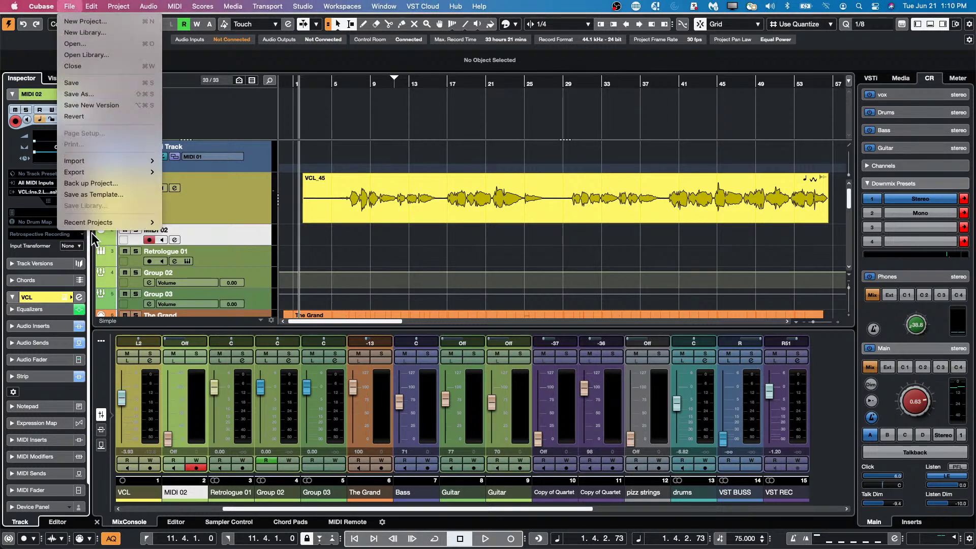
pyautogui.moveTo(97, 224)
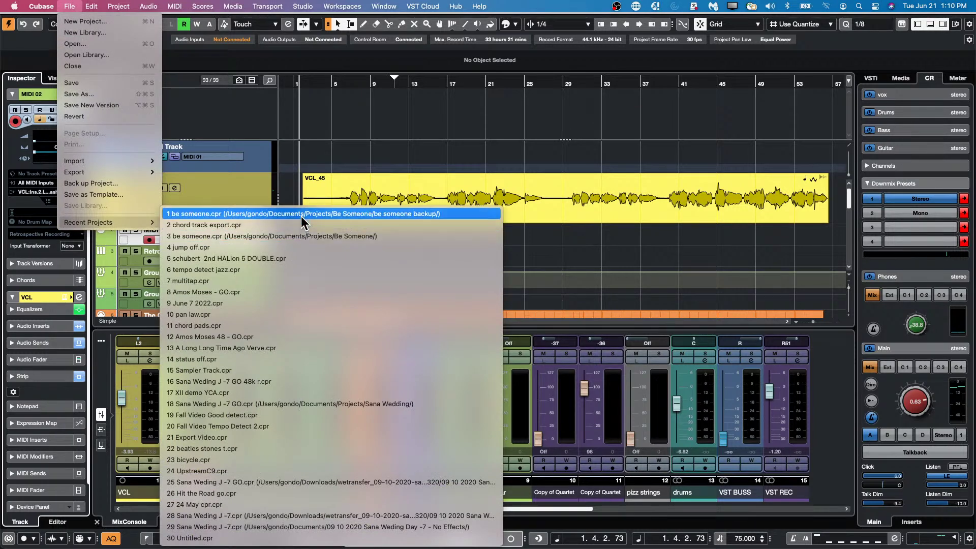
pyautogui.click(293, 292)
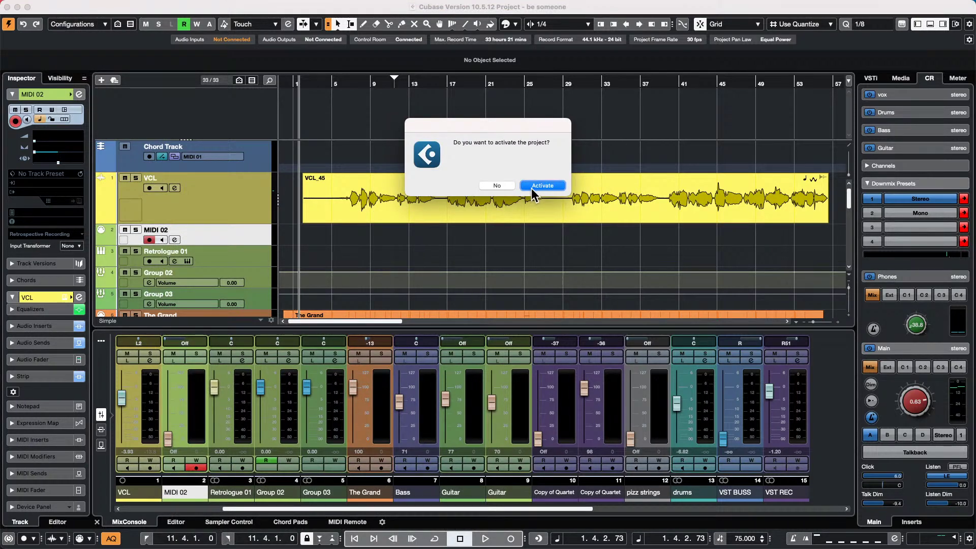
pyautogui.click(530, 185)
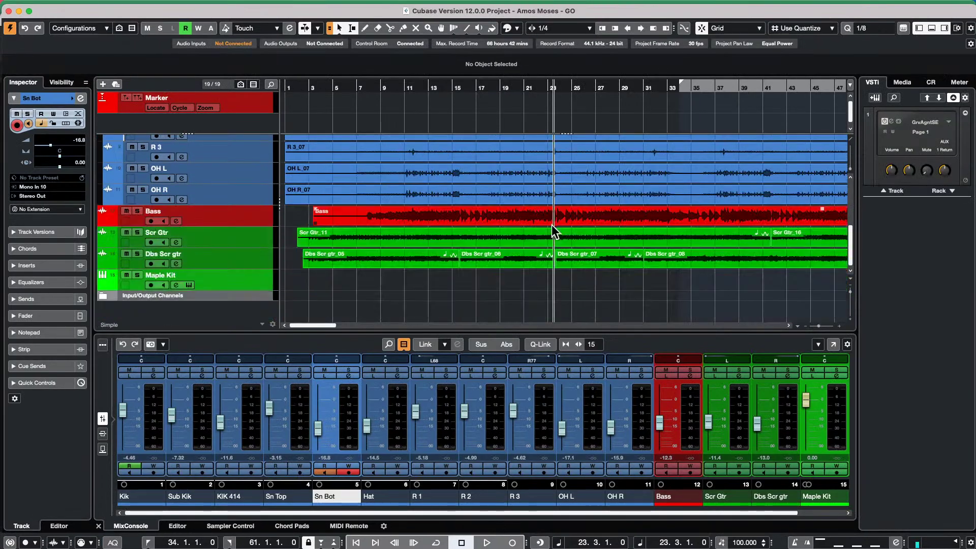
# - Move the Maple Kit track directly above Bass and draw a MIDI part on it from about bar 7 to bar 38
pyautogui.click(222, 281)
pyautogui.moveTo(233, 250); pyautogui.dragTo(255, 206)
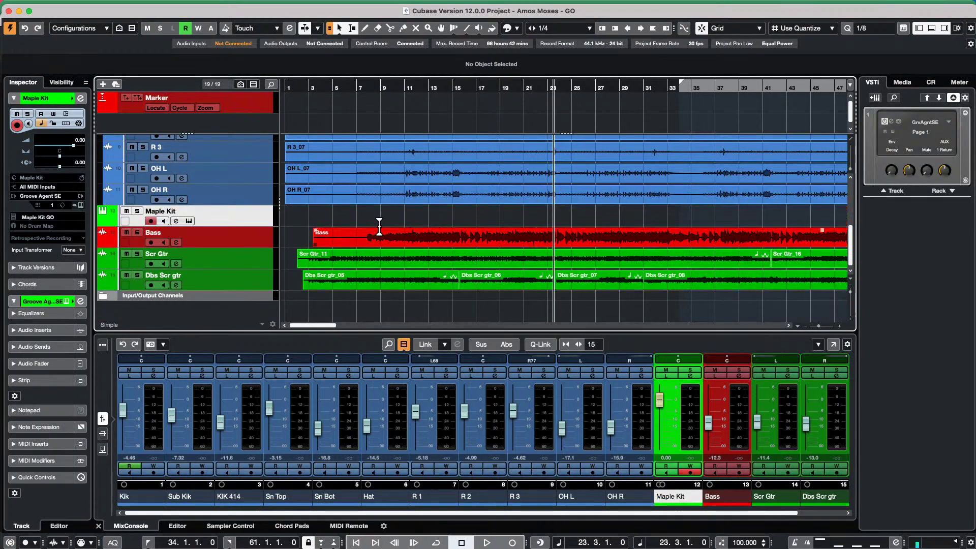
pyautogui.rightClick(384, 222)
pyautogui.click(410, 223)
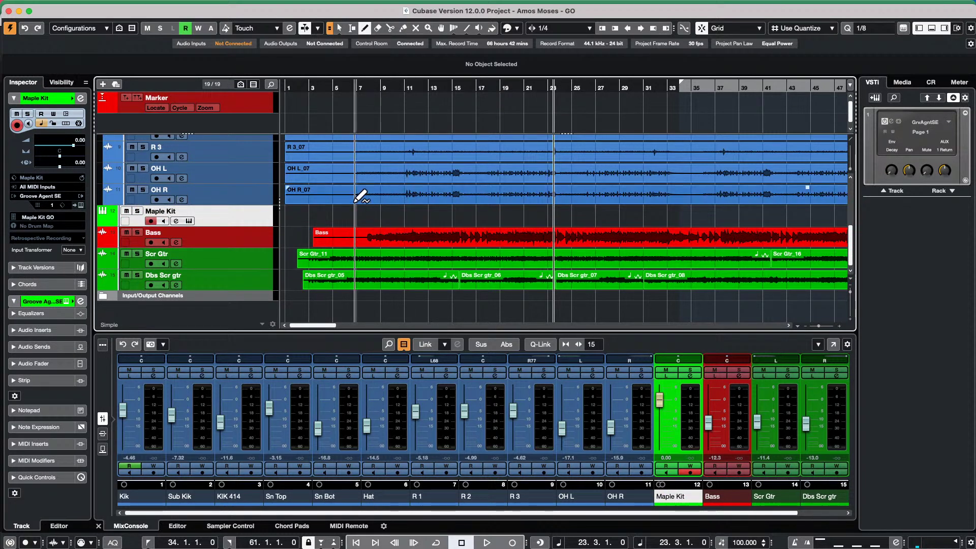
pyautogui.moveTo(365, 213); pyautogui.dragTo(727, 223)
# - Open the Maple Kit part in the editor and draw one long F3 note from about bar 8 to bar 33
pyautogui.rightClick(424, 225)
pyautogui.click(415, 227)
pyautogui.doubleClick(407, 218)
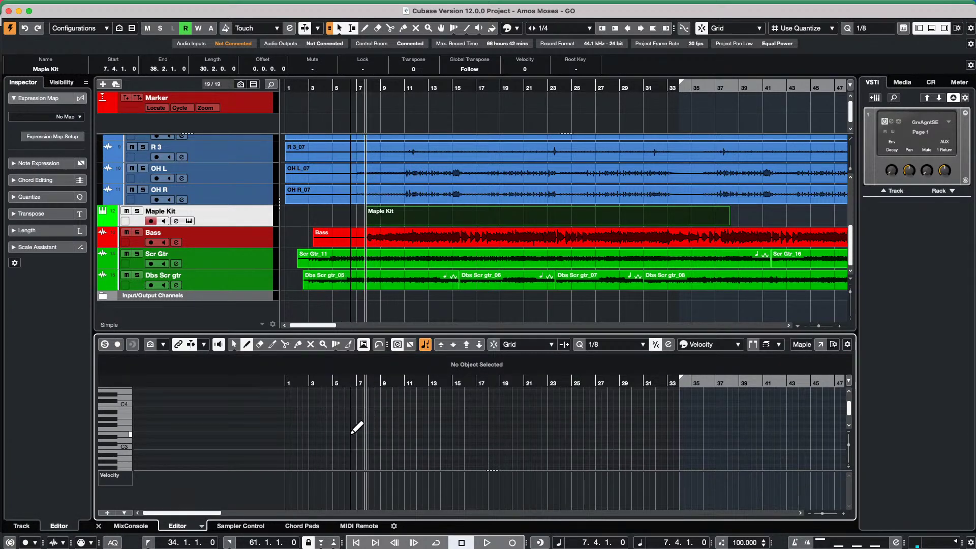
pyautogui.moveTo(376, 430); pyautogui.dragTo(677, 429)
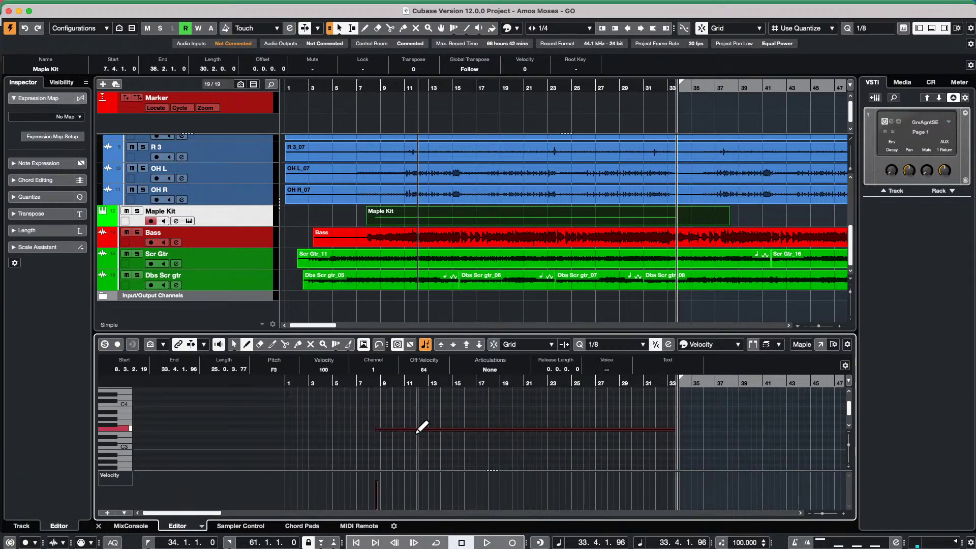
# - Split the long F3 note into repeated short notes of equal length along its whole duration with the Split tool
pyautogui.rightClick(372, 451)
pyautogui.click(428, 455)
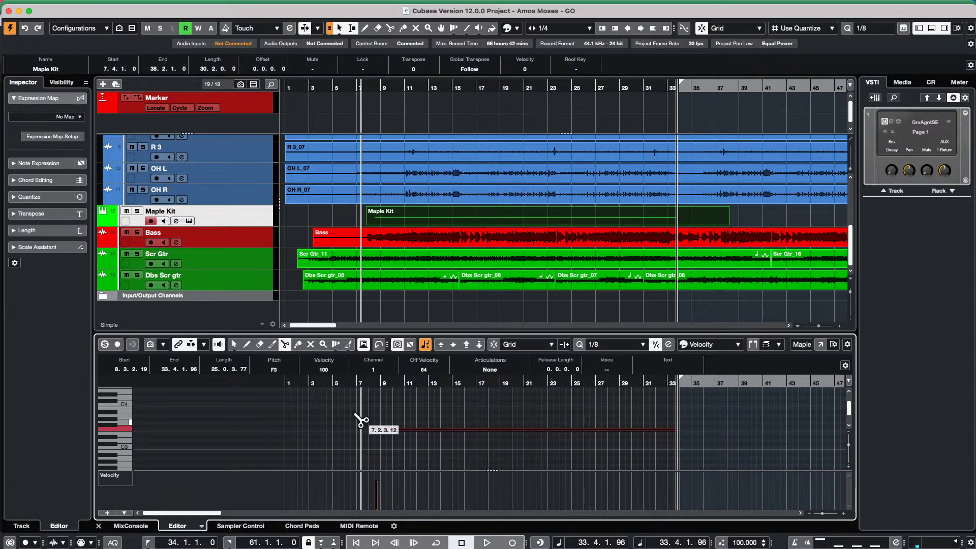
pyautogui.moveTo(376, 385); pyautogui.dragTo(372, 409)
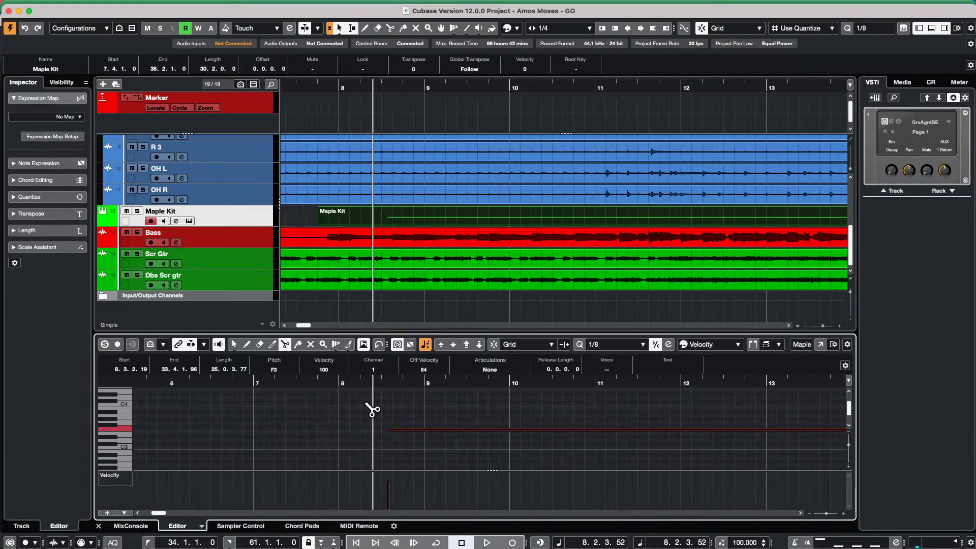
pyautogui.rightClick(420, 443)
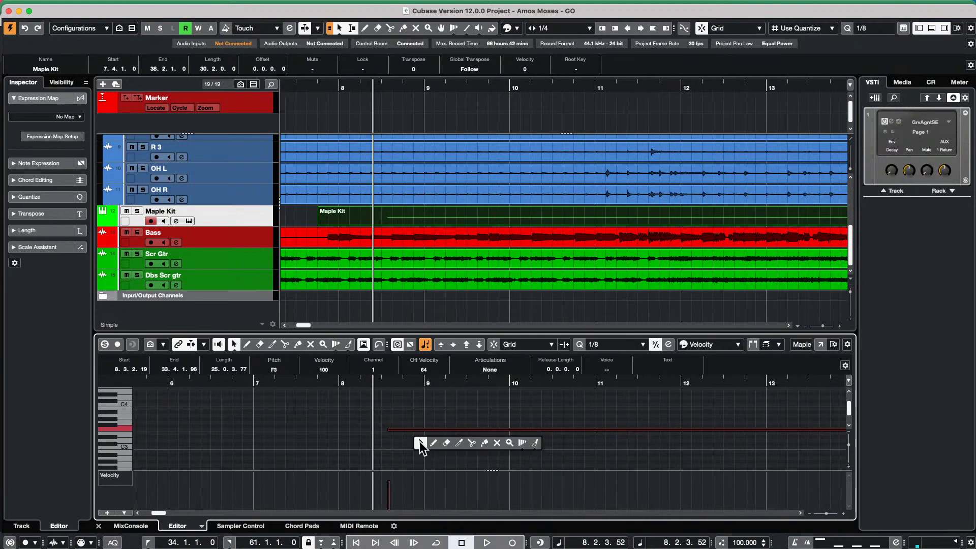
pyautogui.click(420, 443)
pyautogui.rightClick(392, 435)
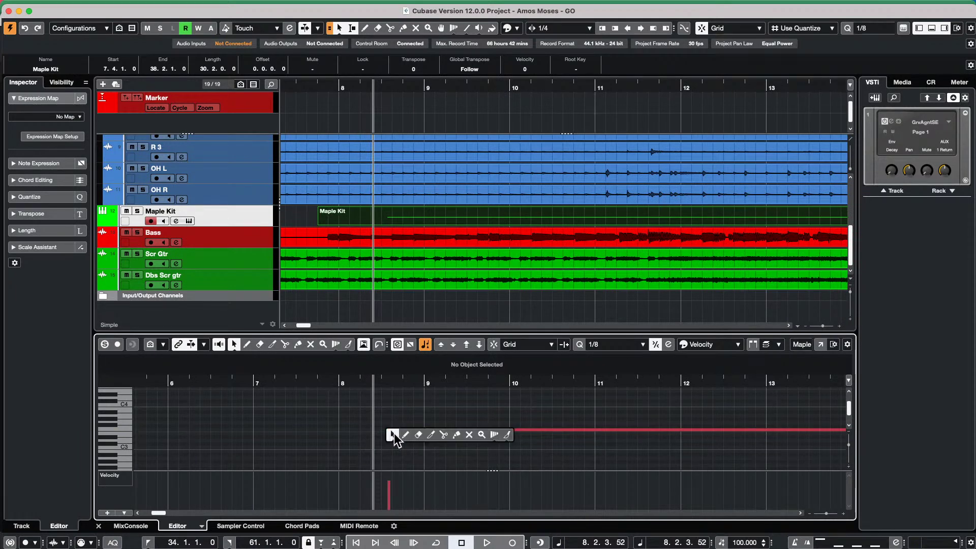
pyautogui.click(443, 435)
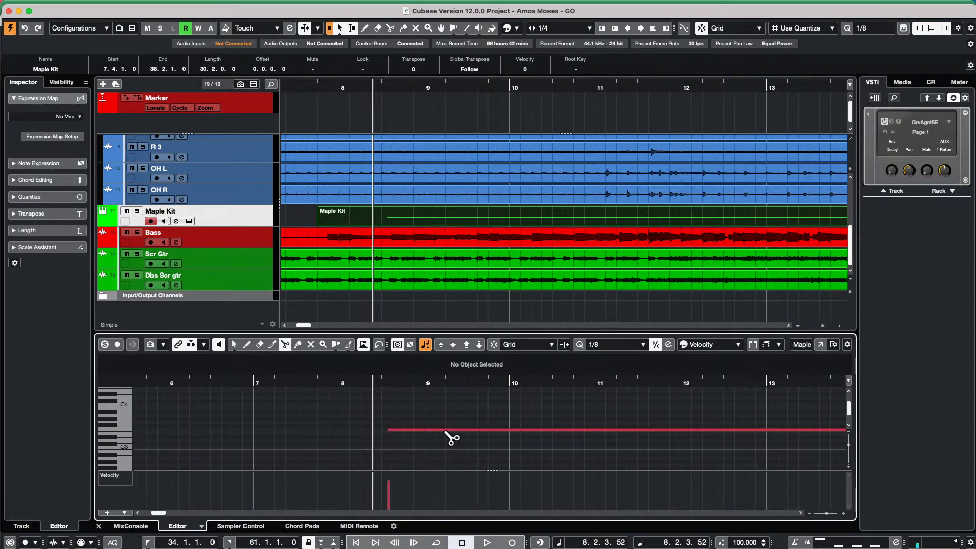
pyautogui.rightClick(396, 431)
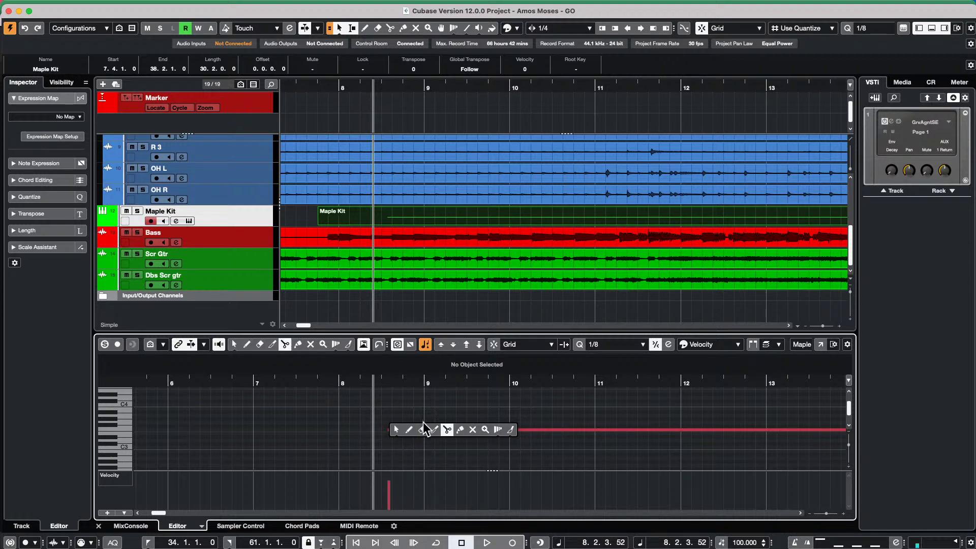
pyautogui.click(447, 430)
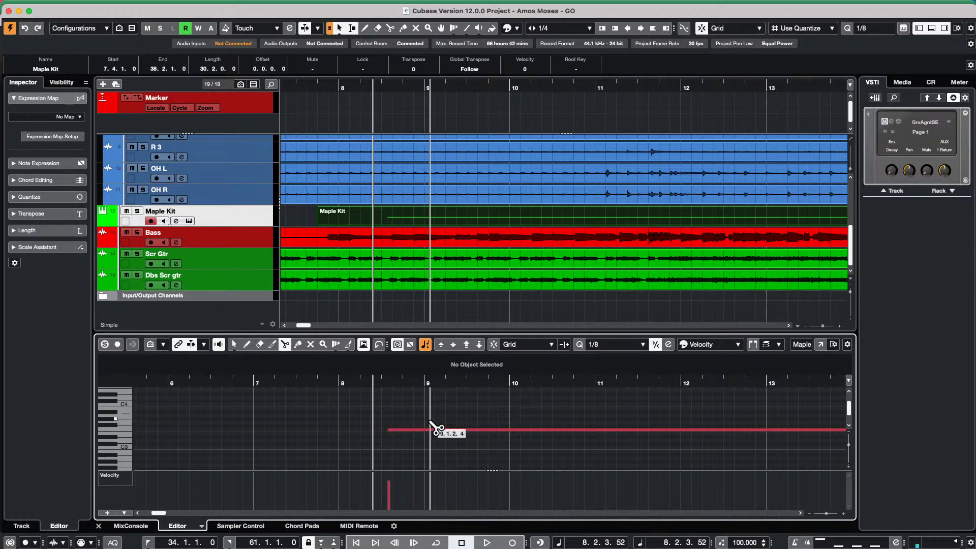
pyautogui.keyDown('alt'); pyautogui.click(399, 431); pyautogui.keyUp('alt')
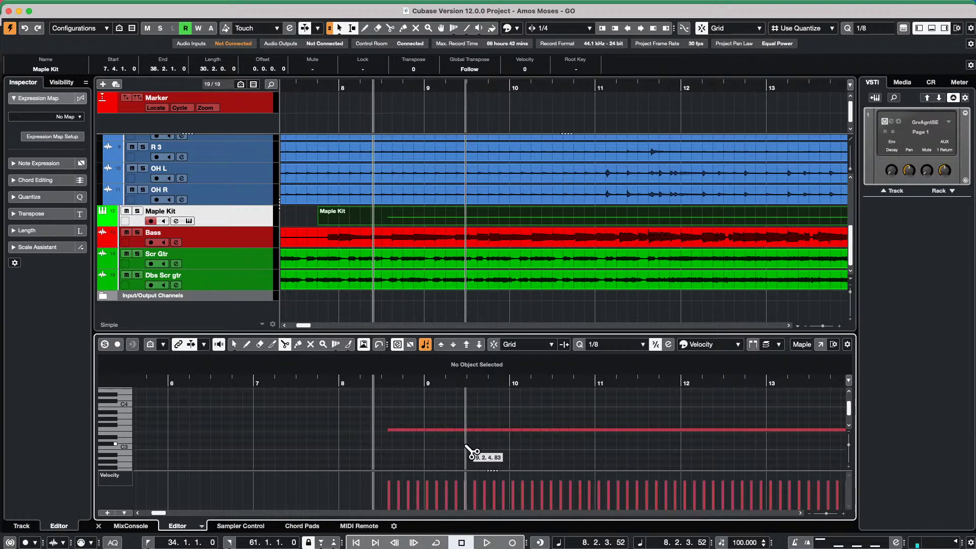
# - Return to the Object Selection tool and move the Maple Kit track between OH L and OH R
pyautogui.press('1')
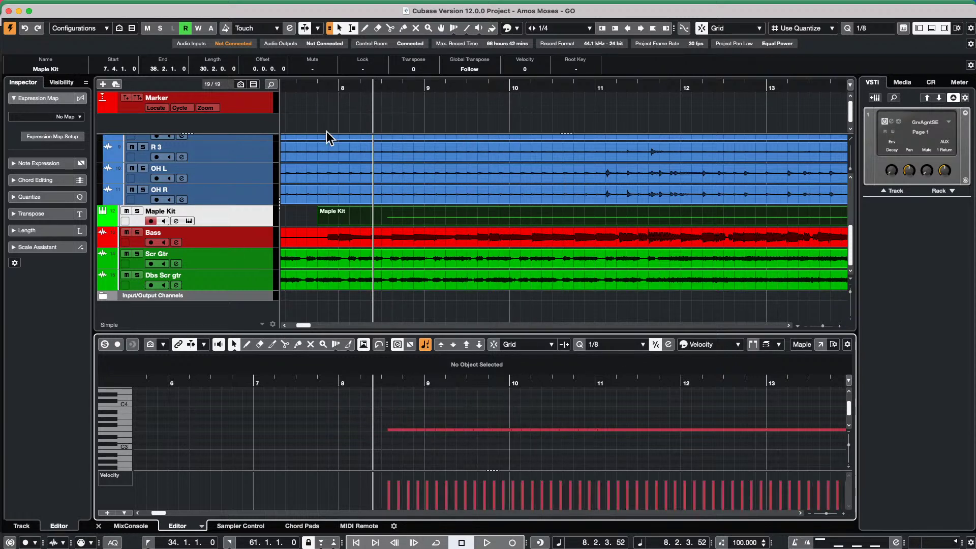
pyautogui.scroll(4, 232, 212)
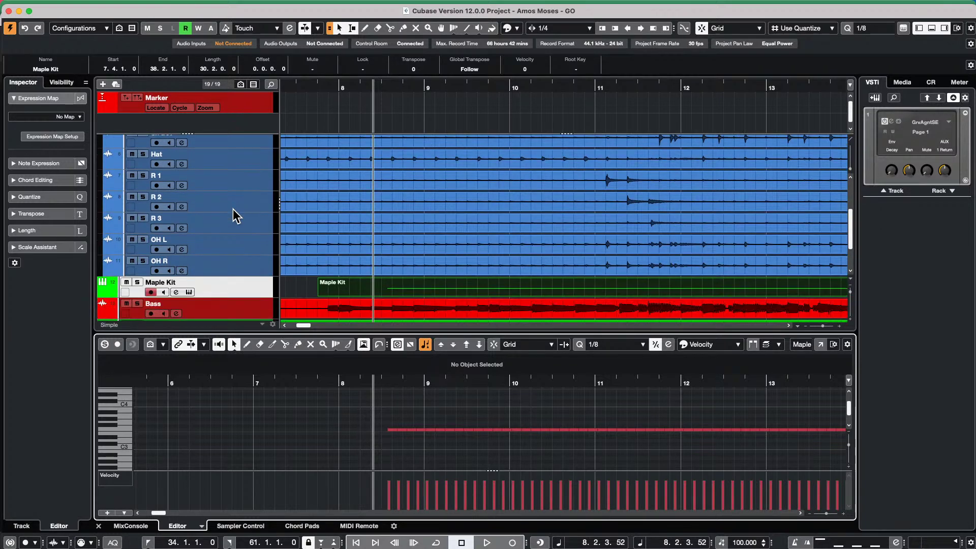
pyautogui.moveTo(235, 285); pyautogui.dragTo(237, 273)
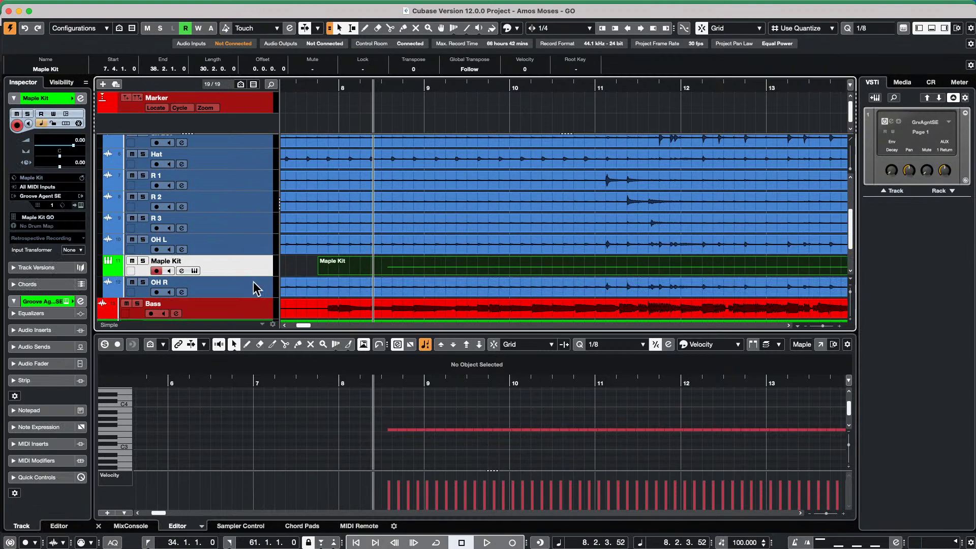
# - Undo the move of the Maple Kit track between OH L and OH R
pyautogui.press('super+z')
pyautogui.scroll(5, 414, 248)
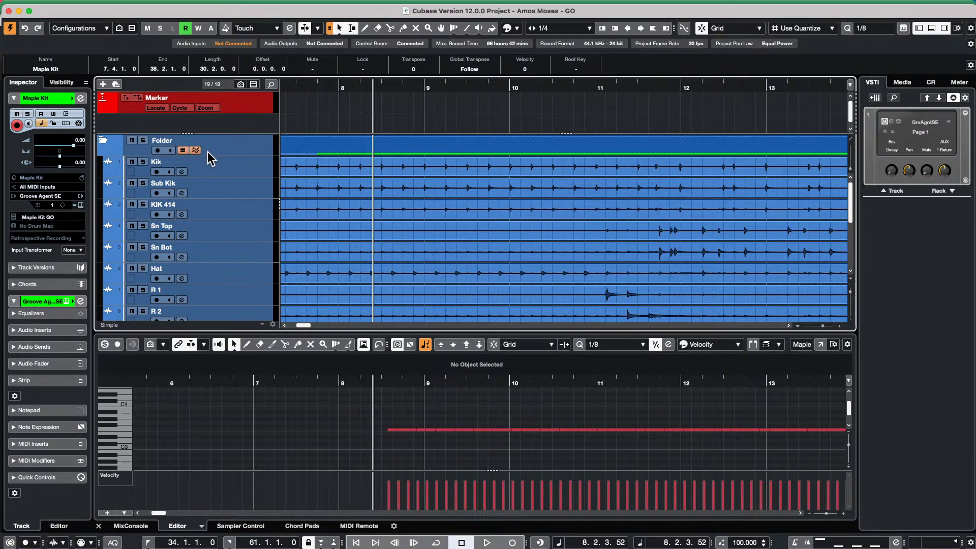
pyautogui.scroll(-5, 368, 181)
pyautogui.scroll(-1, 370, 181)
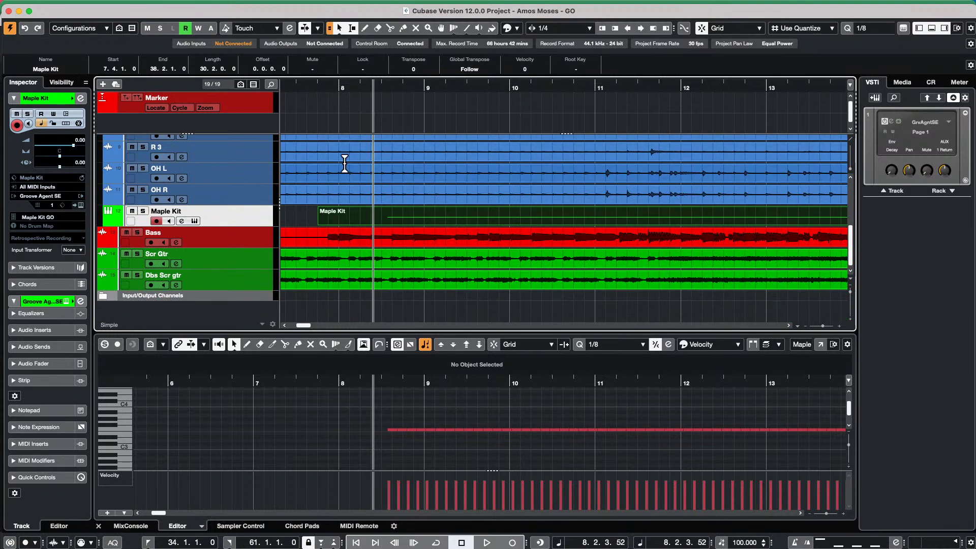
pyautogui.scroll(6, 345, 163)
# - Open the Kik track's audio event in the Sample Editor and enable hitpoint editing for it
pyautogui.click(259, 176)
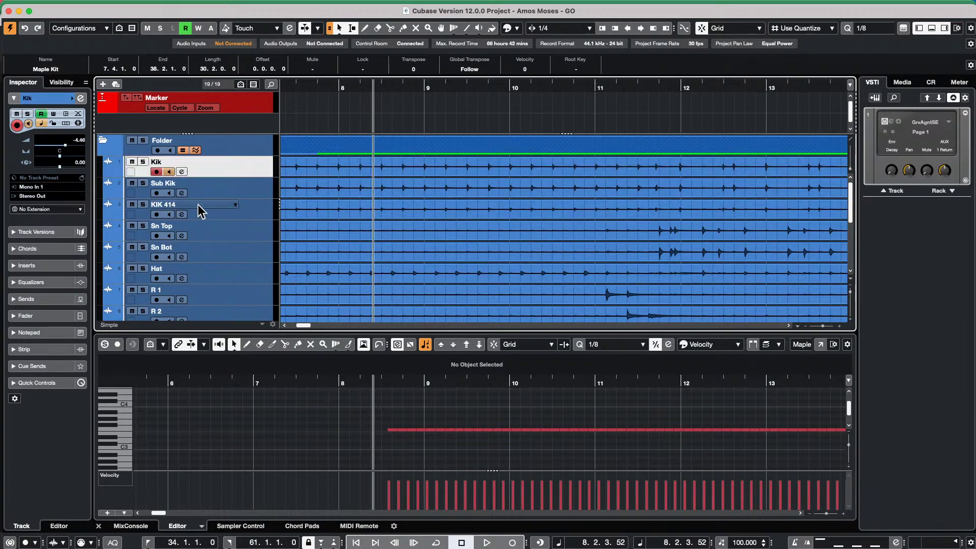
pyautogui.click(332, 172)
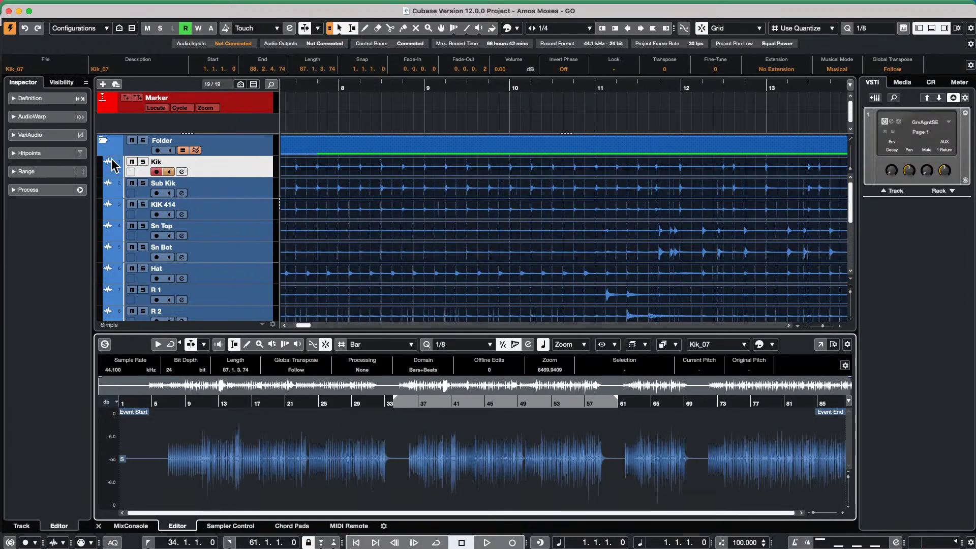
pyautogui.click(45, 154)
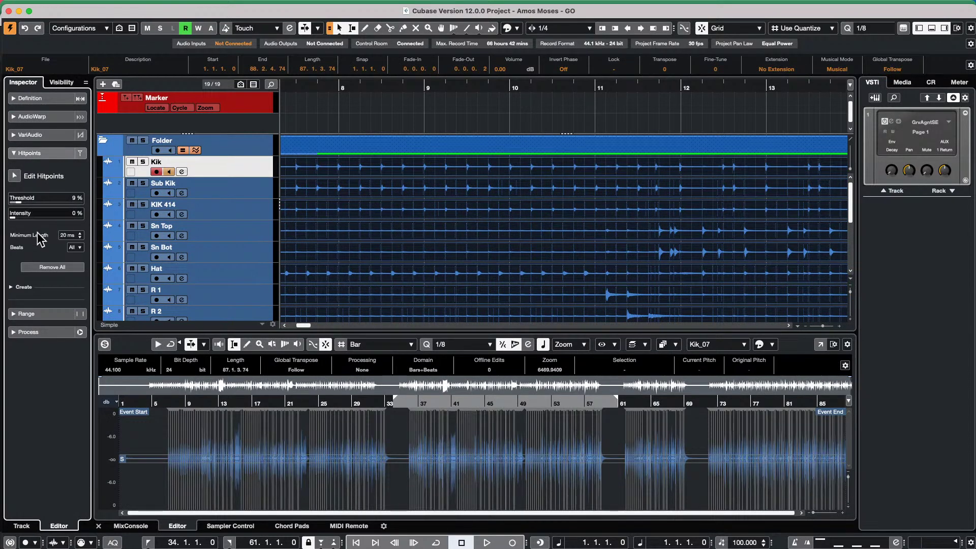
pyautogui.click(16, 177)
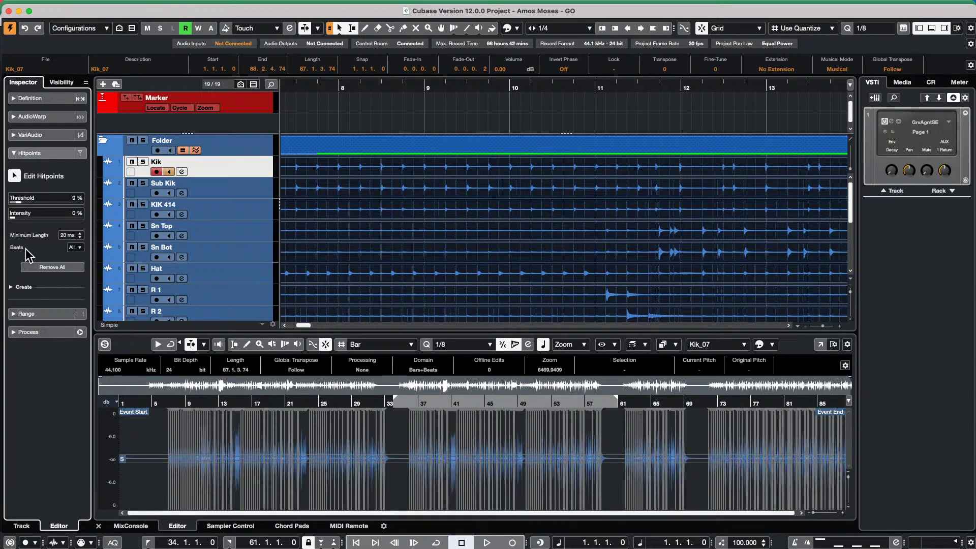
# - Set the Kik event's hitpoint threshold to 3 %, judging the markers around bar 13
pyautogui.click(221, 405)
pyautogui.moveTo(220, 405); pyautogui.dragTo(211, 460)
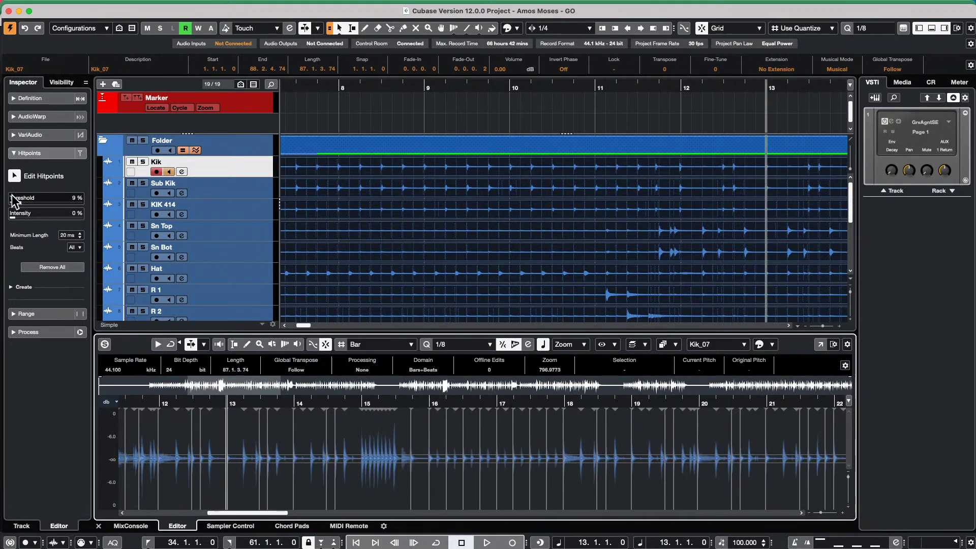
pyautogui.moveTo(16, 199); pyautogui.dragTo(18, 206)
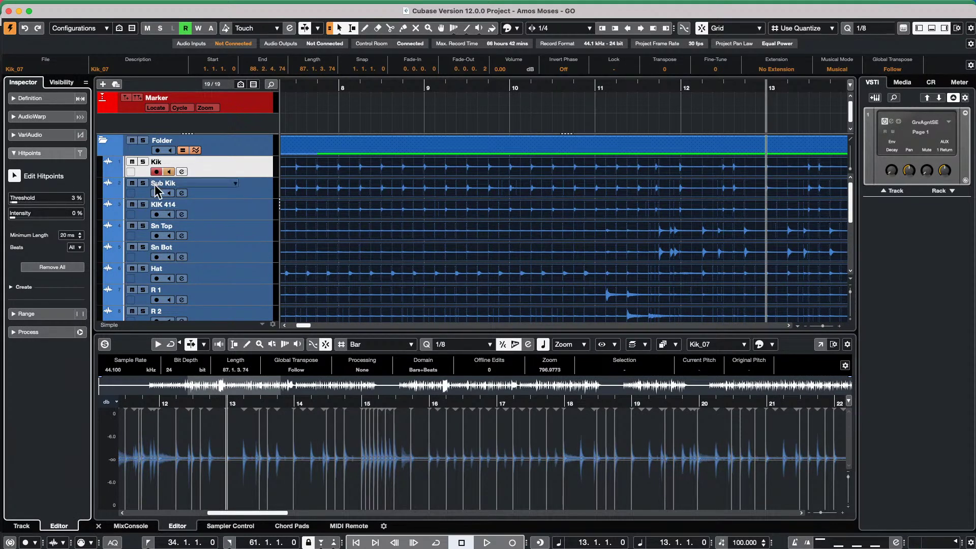
# - Reselect the folder's grouped drum events and set the Kik hitpoint threshold to 12 % and intensity to 20 %
pyautogui.click(261, 236)
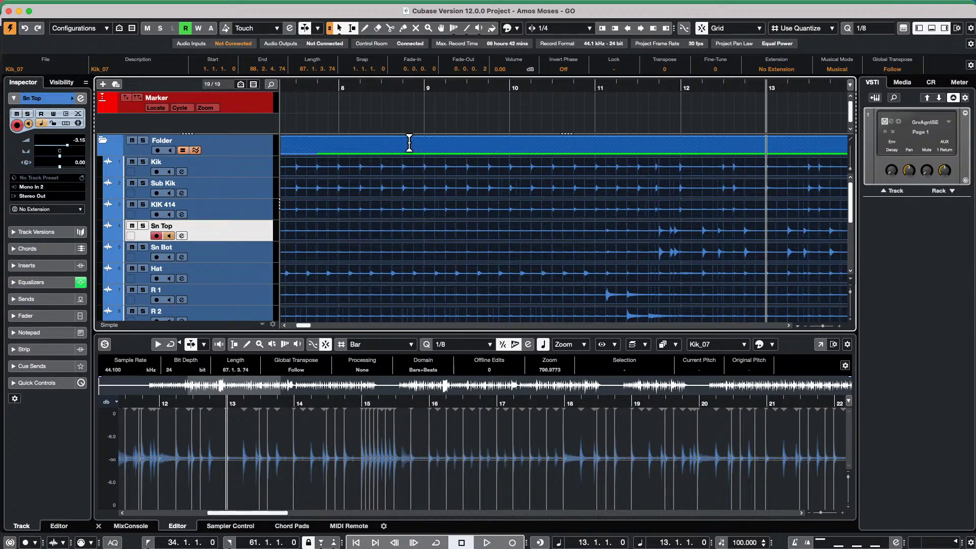
pyautogui.click(411, 125)
pyautogui.hotkey('ctrl', 'a')
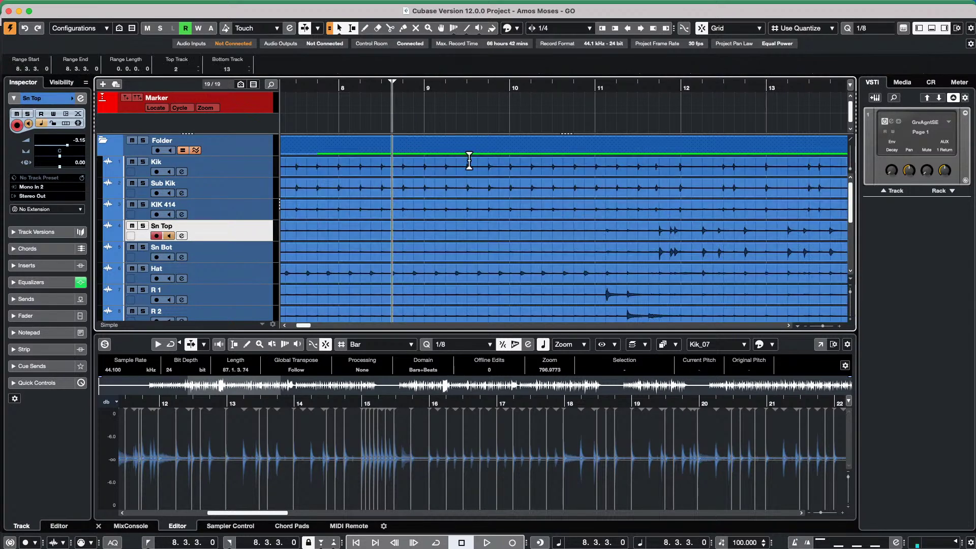
pyautogui.hotkey('ctrl', 'shift', 'a')
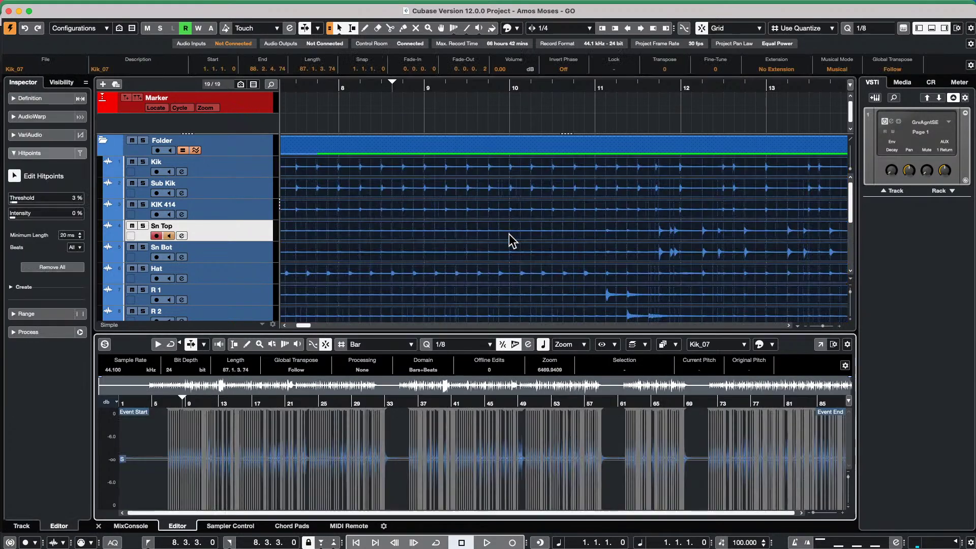
pyautogui.moveTo(4, 198); pyautogui.dragTo(32, 216)
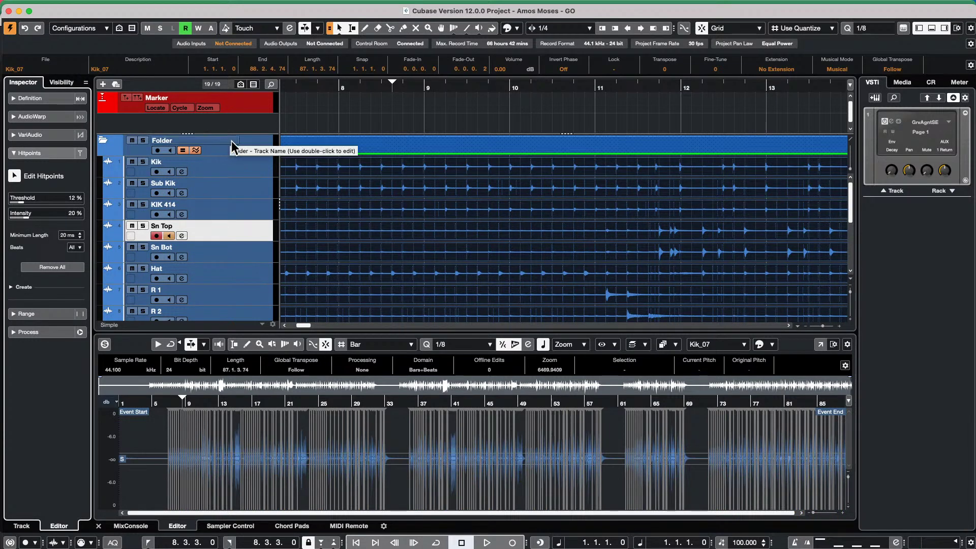
# - Open the Quantize Panel for the grouped drums, give Sn Top a four-star hitpoint priority and remove KIK 414's priority
pyautogui.click(195, 150)
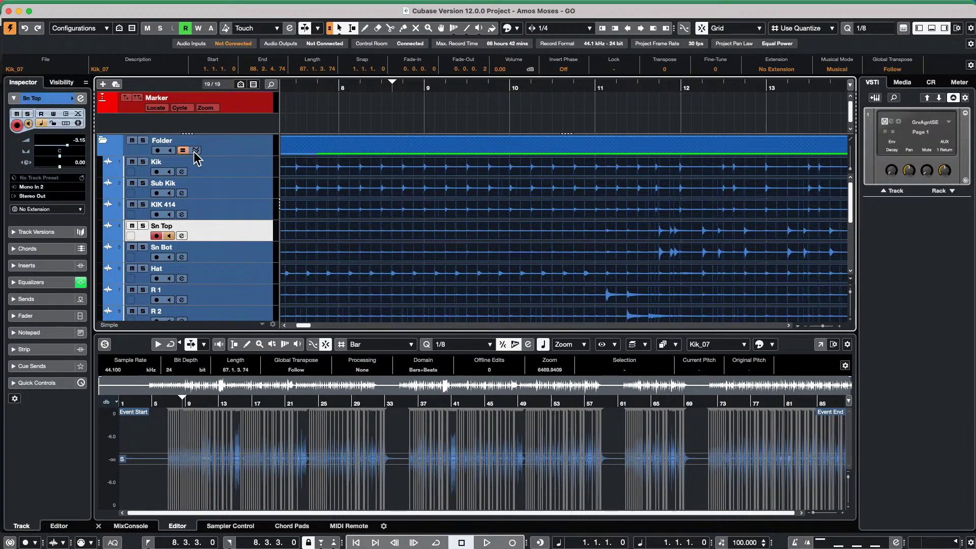
pyautogui.click(196, 150)
pyautogui.click(119, 6)
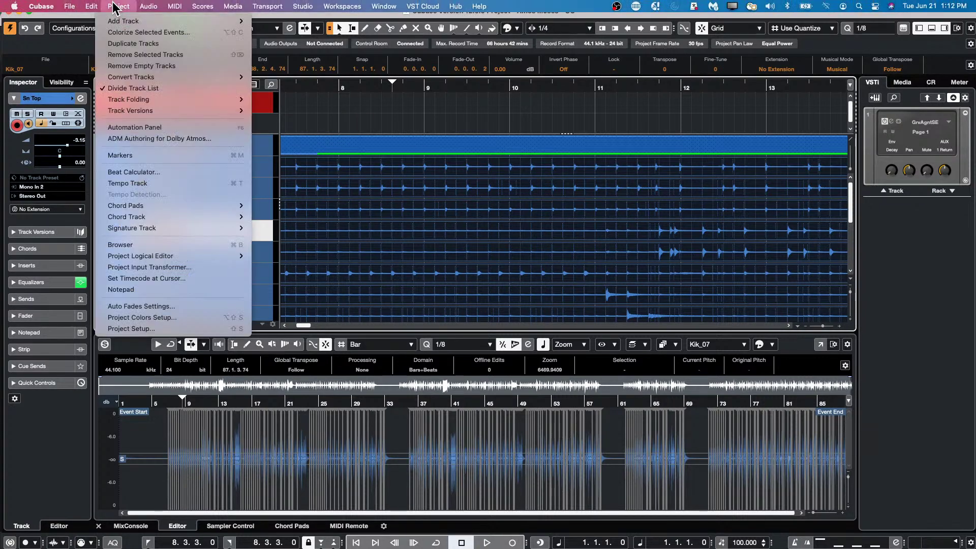
pyautogui.moveTo(92, 6)
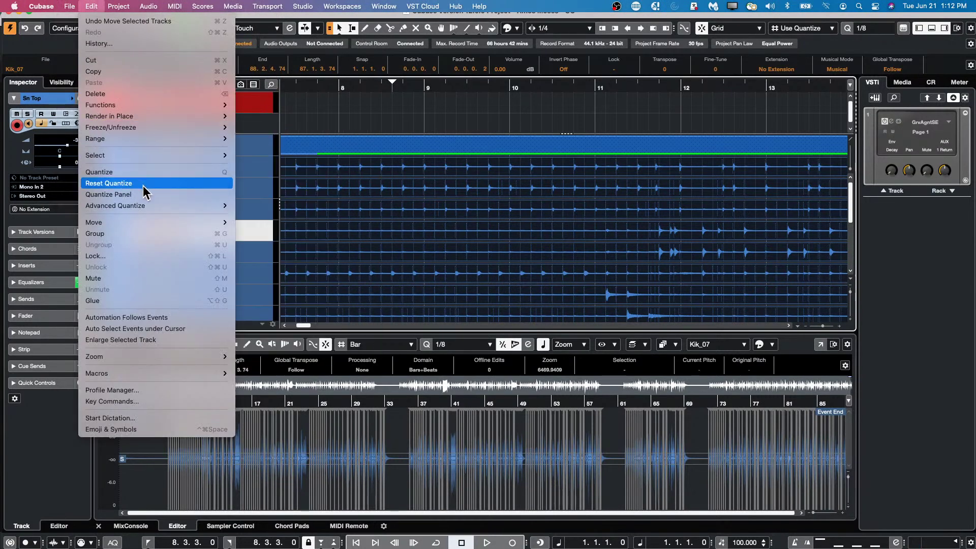
pyautogui.click(945, 263)
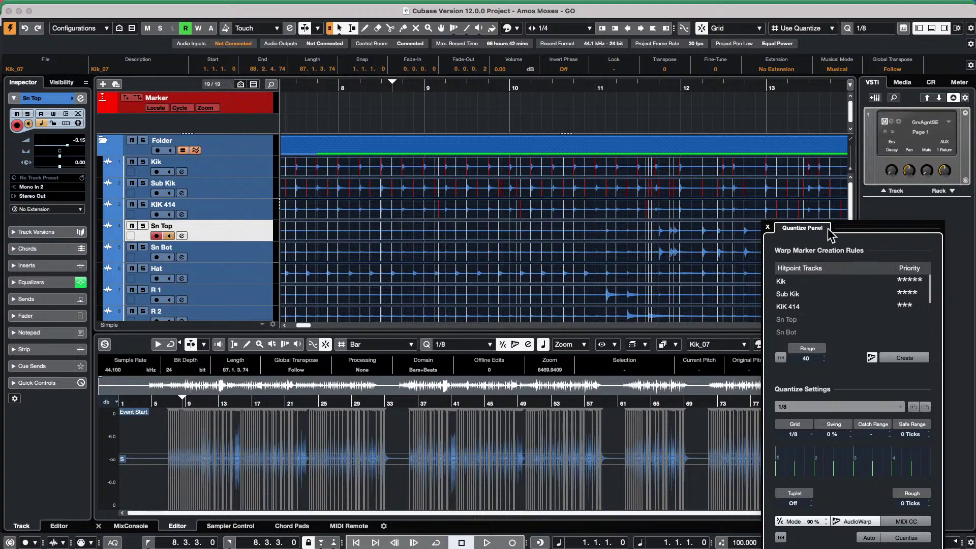
pyautogui.moveTo(846, 233); pyautogui.dragTo(747, 74)
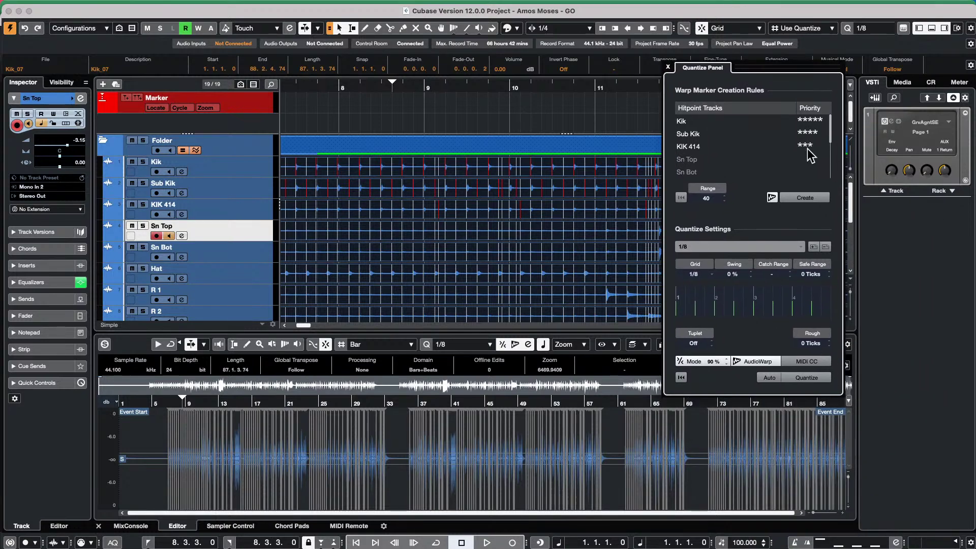
pyautogui.click(810, 159)
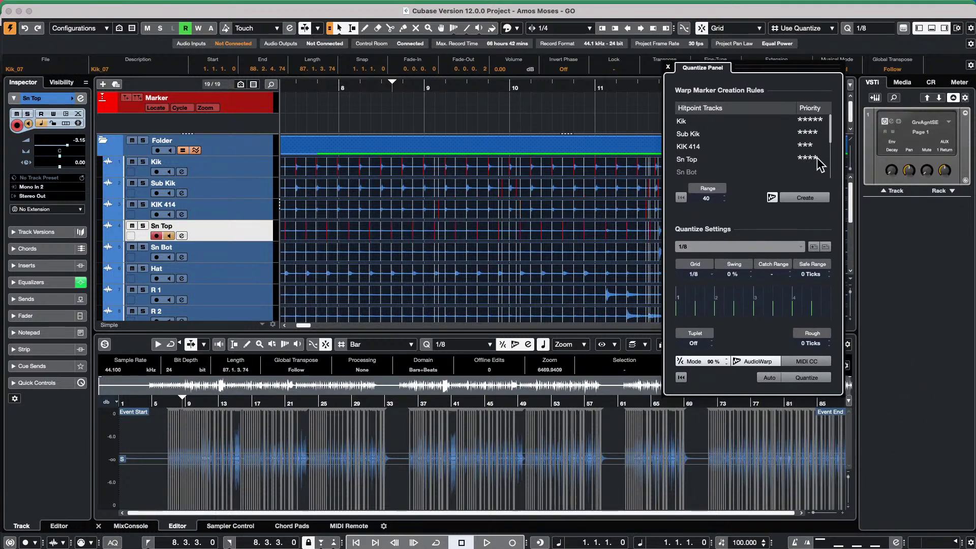
pyautogui.click(792, 146)
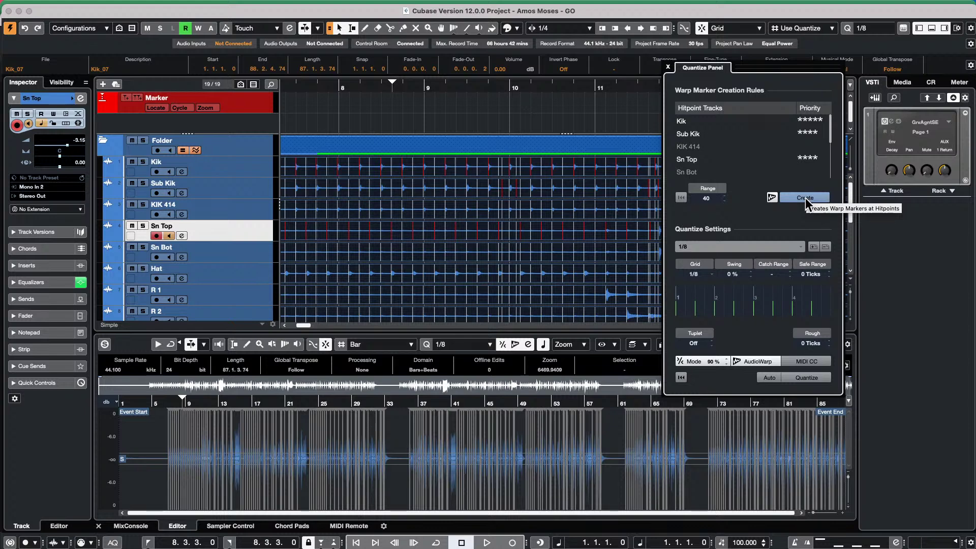
# - Slice the grouped drum tracks at their hitpoints with AudioWarp off and quantize the slices to 1/8
pyautogui.click(758, 362)
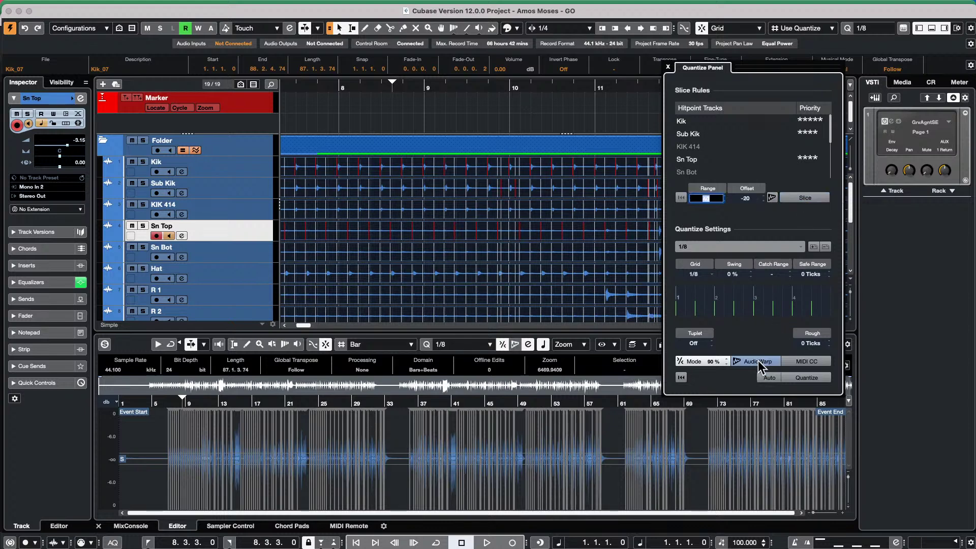
pyautogui.click(813, 198)
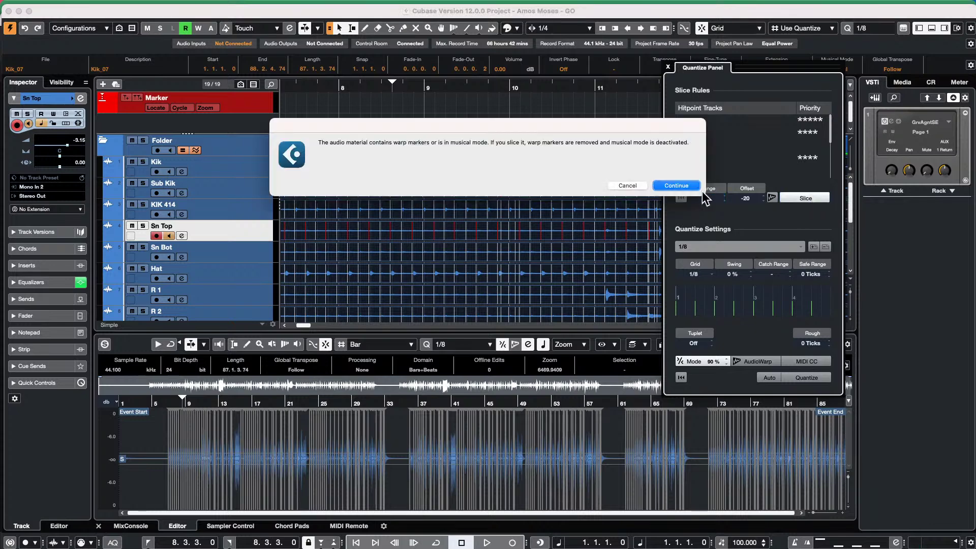
pyautogui.click(678, 184)
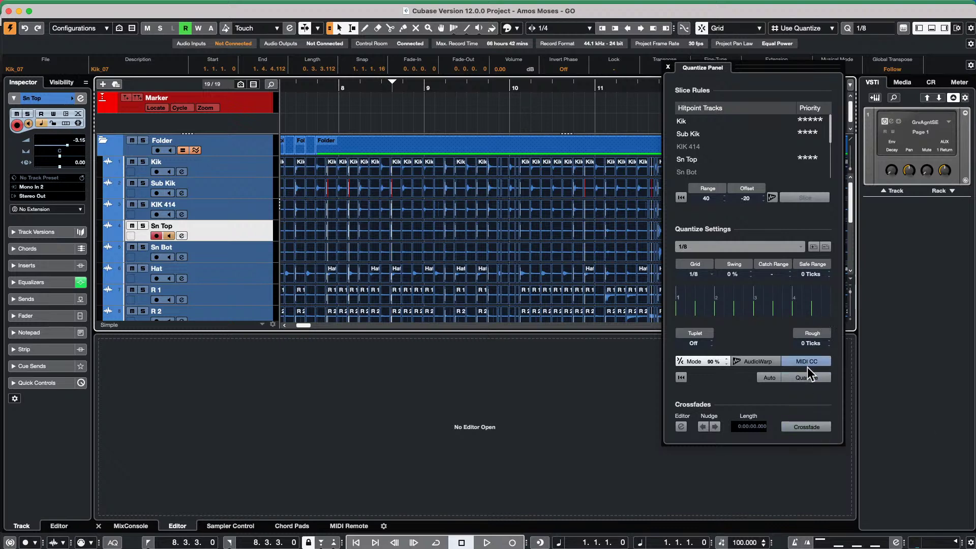
pyautogui.click(808, 377)
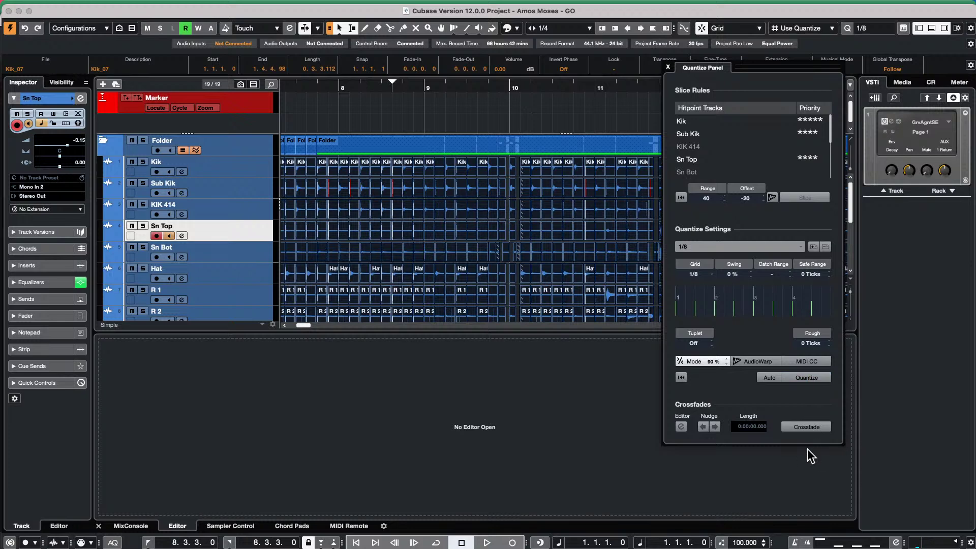
# - Open the Maple Kit part in the editor and examine its repeated notes alongside the sliced drum events around bars 8 to 10
pyautogui.scroll(-5, 494, 248)
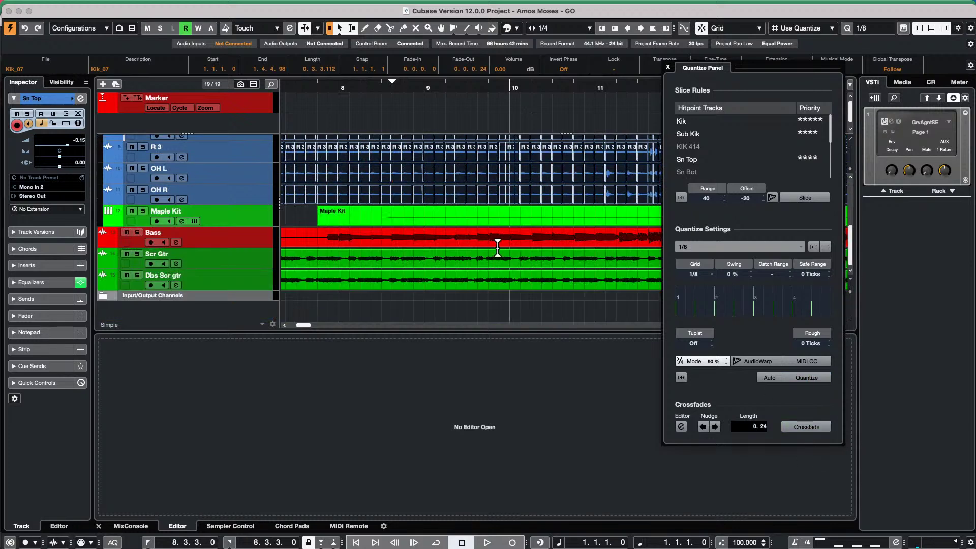
pyautogui.click(438, 219)
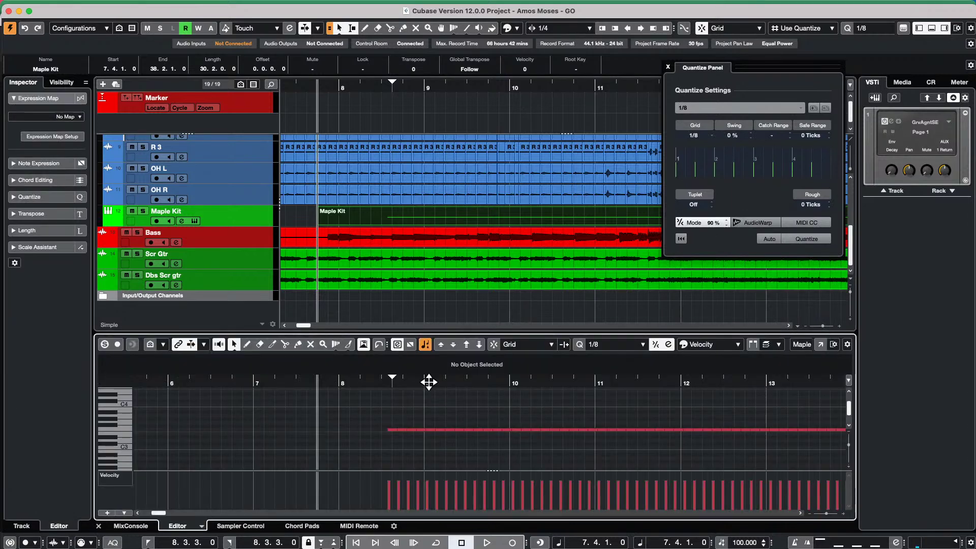
pyautogui.click(408, 397)
pyautogui.press('h')
pyautogui.press('h')
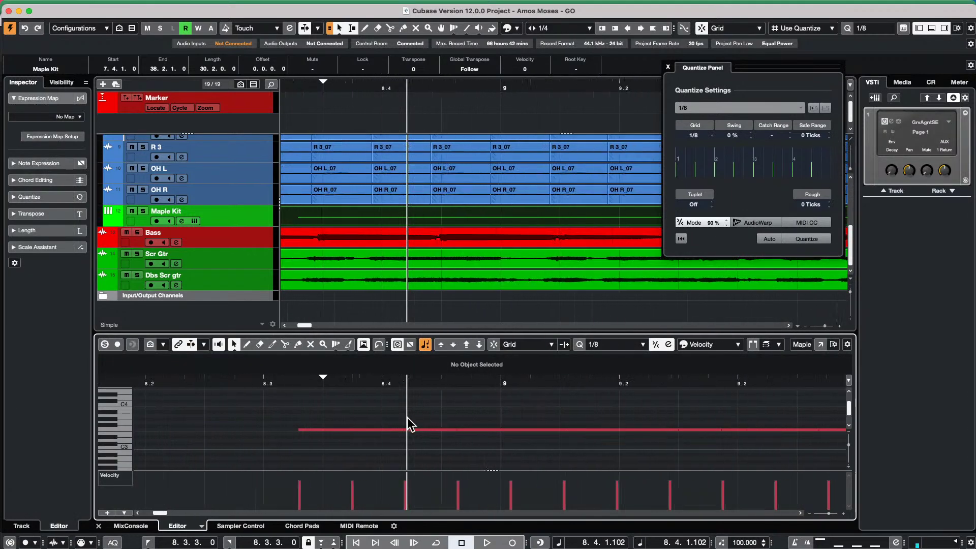
pyautogui.press('g')
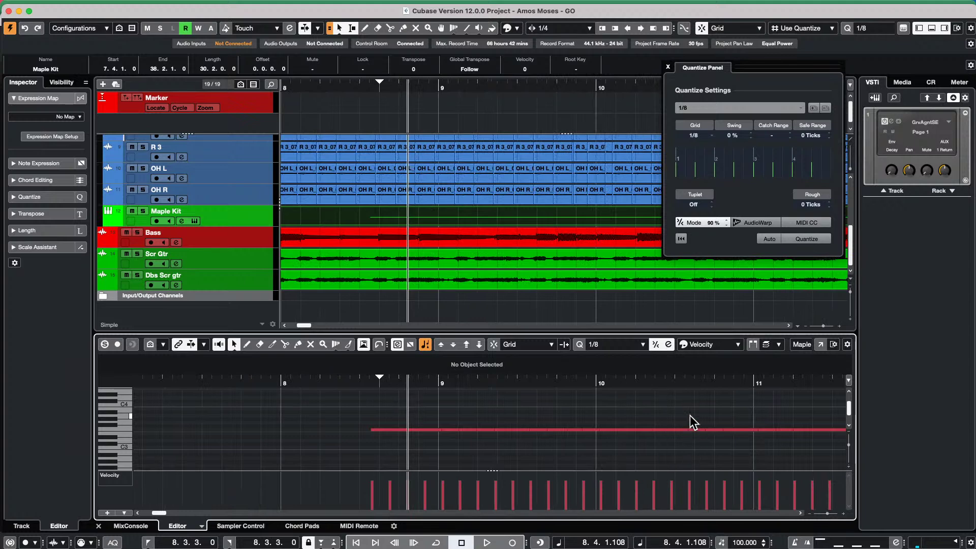
pyautogui.moveTo(666, 381); pyautogui.dragTo(665, 350)
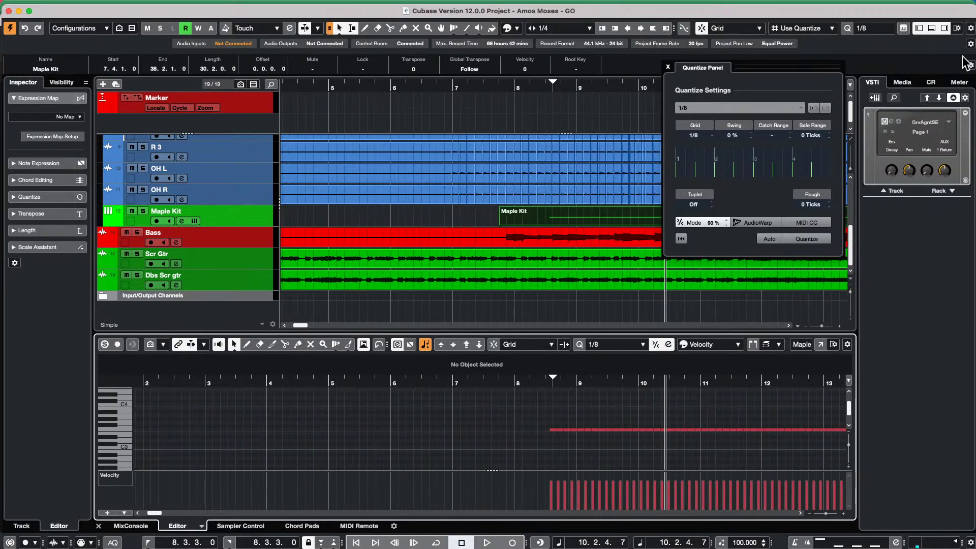
# - Close the Quantize Panel and undo the drum slicing and quantizing, the Maple Kit track moves and its MIDI part
pyautogui.click(667, 67)
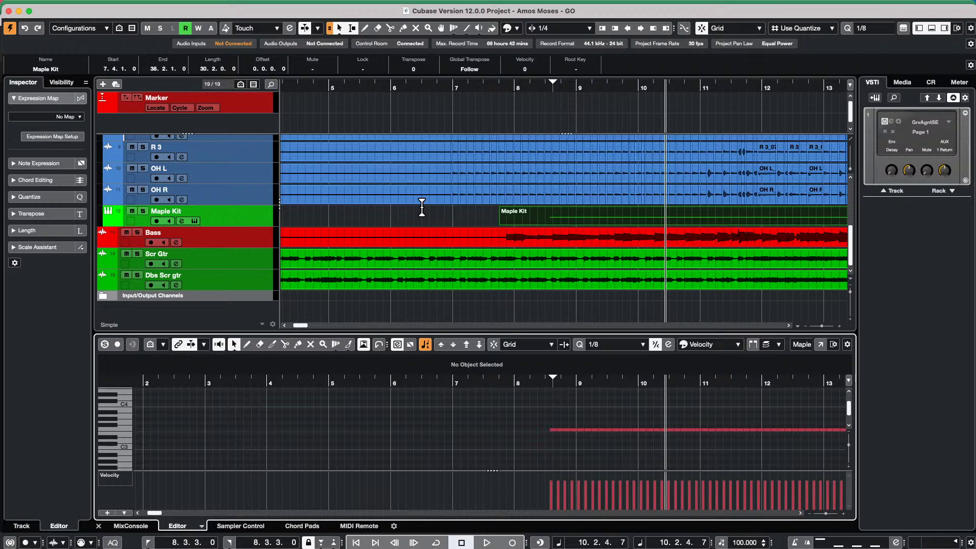
pyautogui.moveTo(392, 88); pyautogui.dragTo(398, 50)
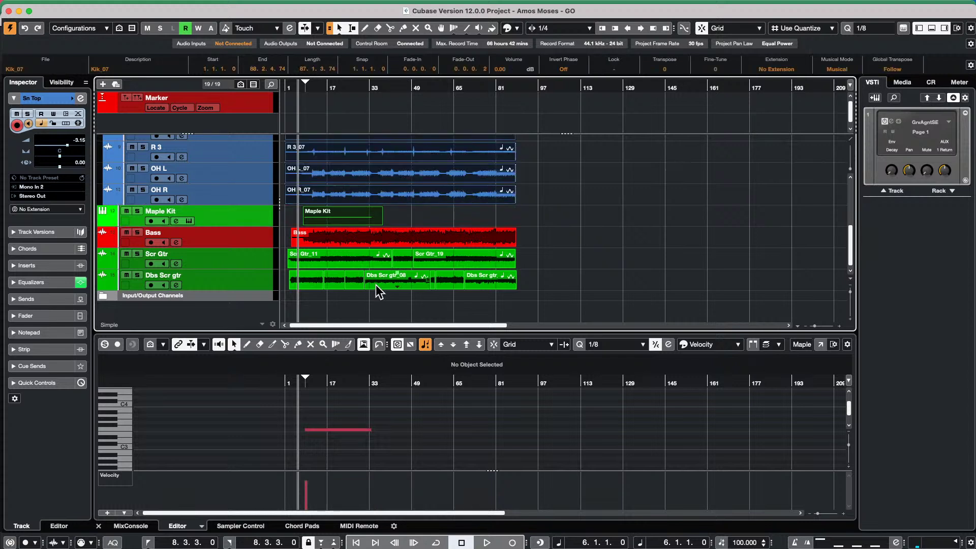
pyautogui.click(376, 285)
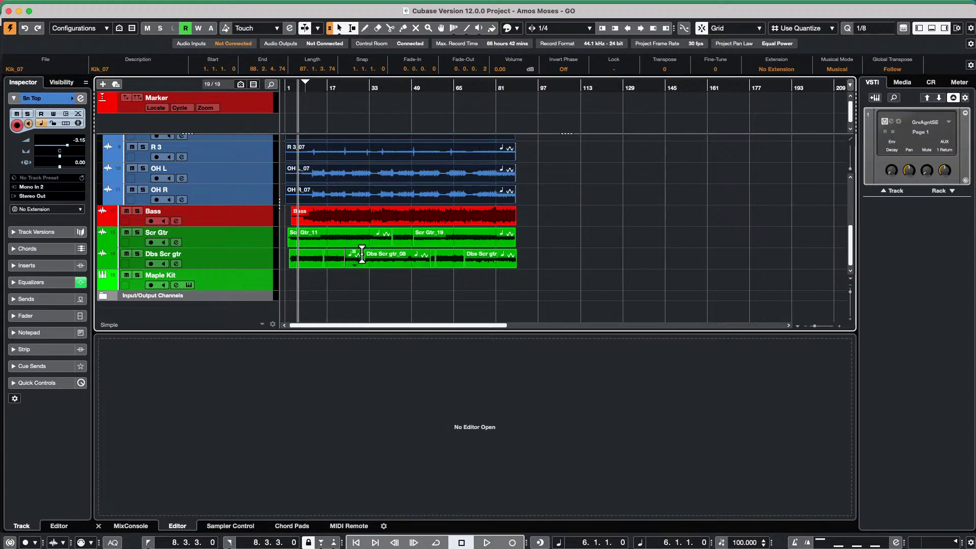
# - Set the left and right locators to the start and end of the Bass event
pyautogui.click(389, 217)
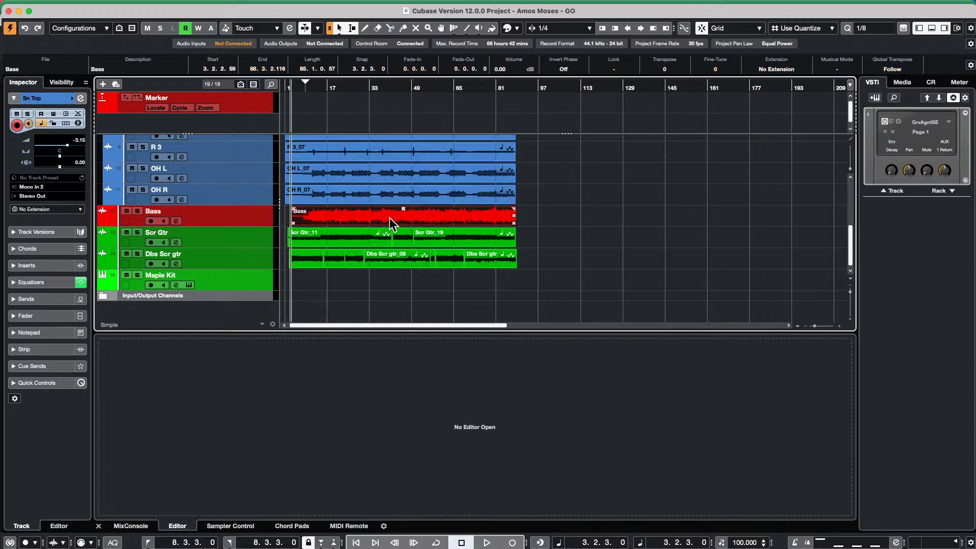
pyautogui.press('p')
pyautogui.click(346, 159)
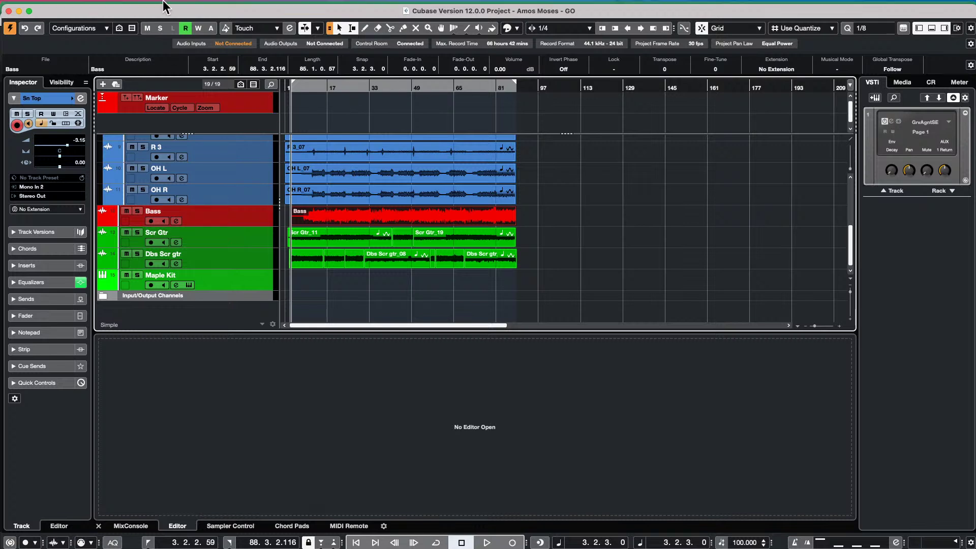
# - Render an audio click between the left and right locators onto its own track
pyautogui.moveTo(168, 5)
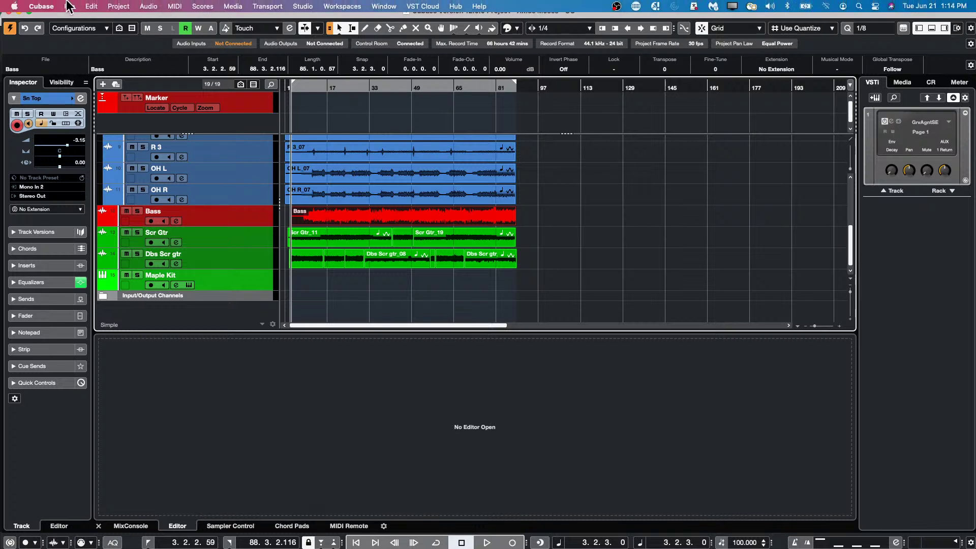
pyautogui.click(118, 6)
pyautogui.moveTo(136, 254)
pyautogui.moveTo(142, 227)
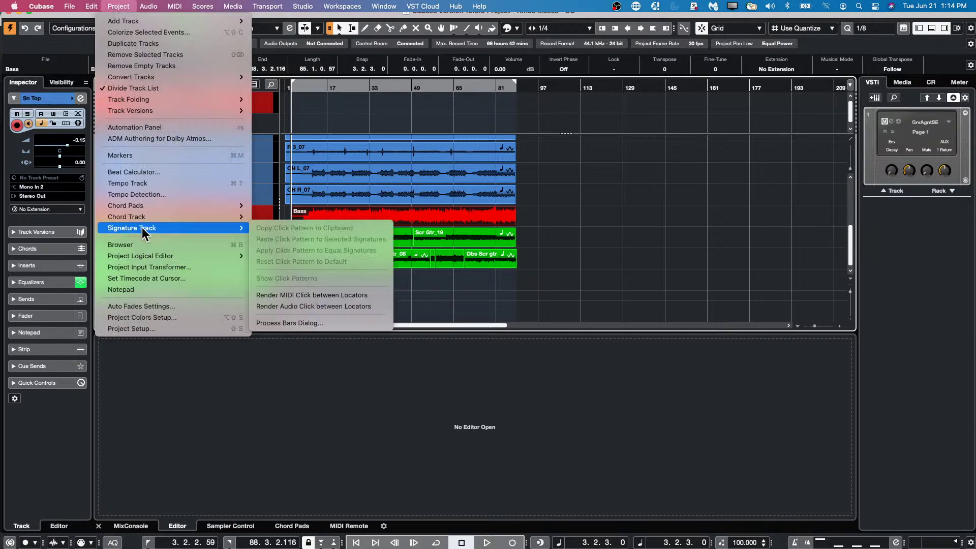
pyautogui.click(319, 306)
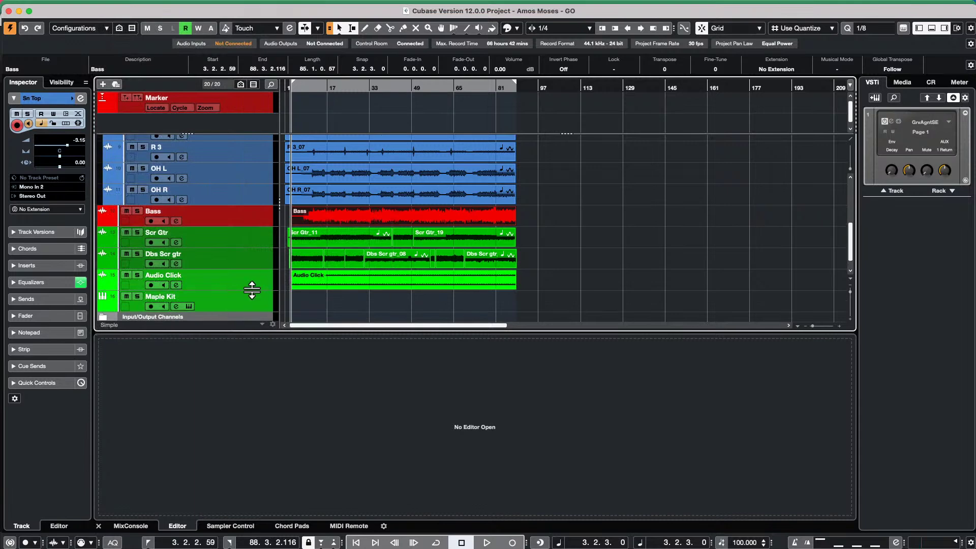
# - Enlarge and solo the Audio Click track, and play it back from around bar 19
pyautogui.moveTo(253, 289); pyautogui.dragTo(252, 311)
pyautogui.moveTo(334, 94); pyautogui.dragTo(333, 127)
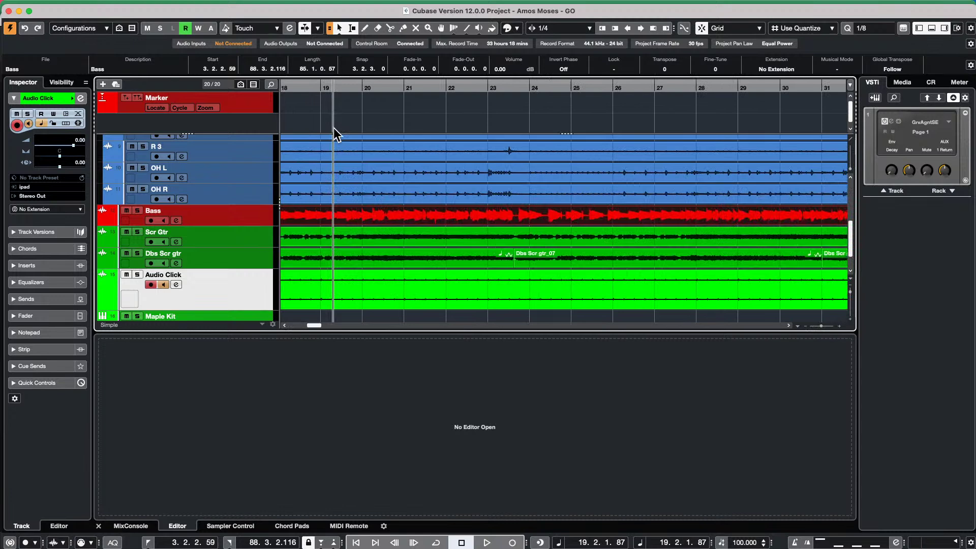
pyautogui.click(137, 274)
pyautogui.press('space')
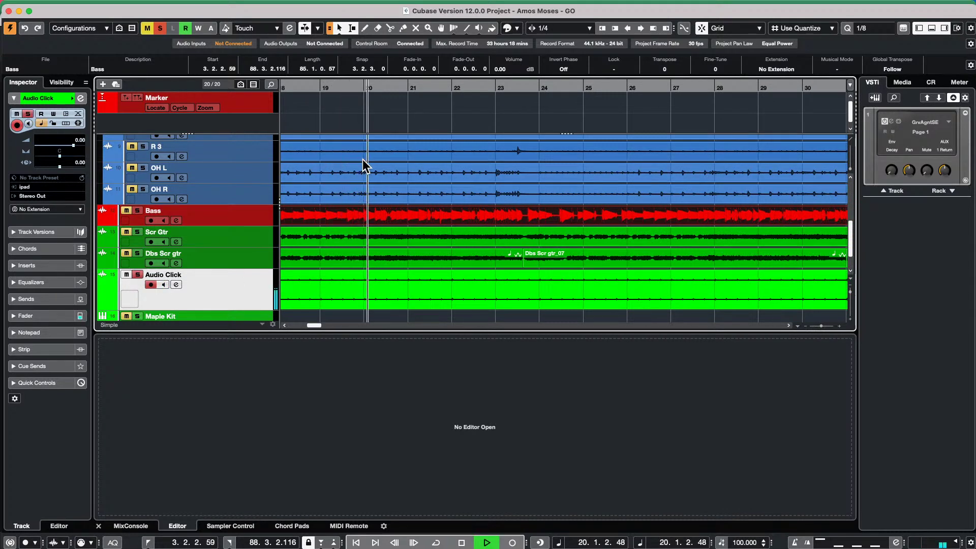
pyautogui.press('space')
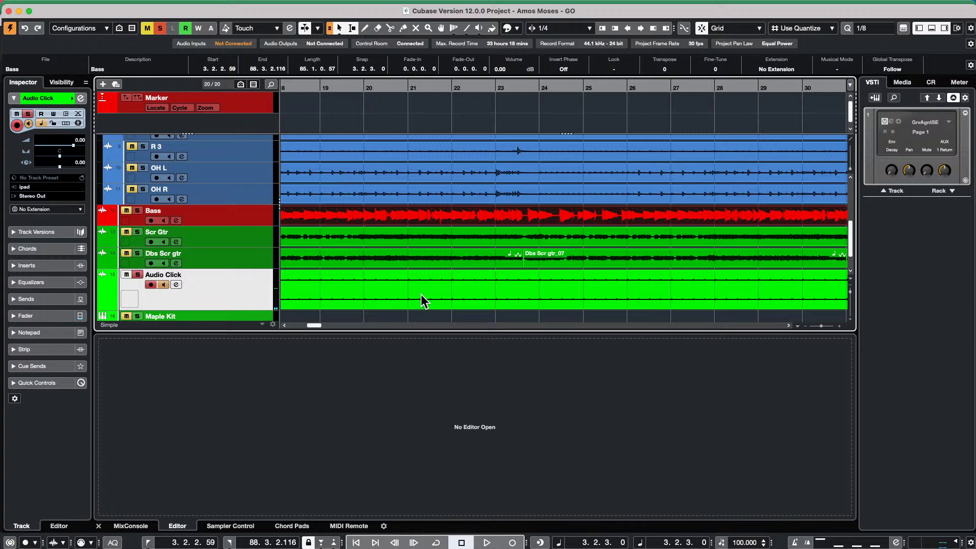
# - Delete the rendered Audio Click track
pyautogui.press('g')
pyautogui.press('g')
pyautogui.press('g')
pyautogui.press('g')
pyautogui.press('g')
pyautogui.press('g')
pyautogui.press('g')
pyautogui.press('g')
pyautogui.press('g')
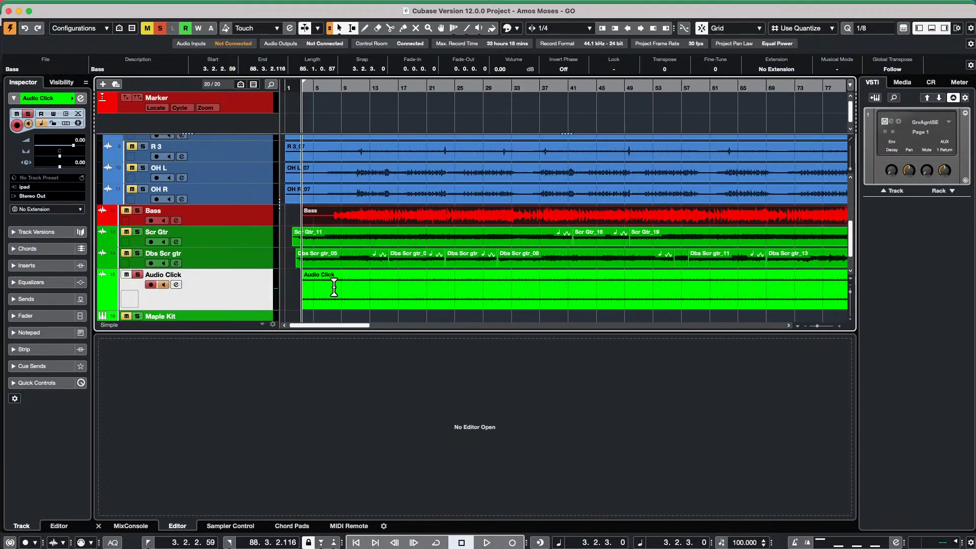
pyautogui.click(122, 6)
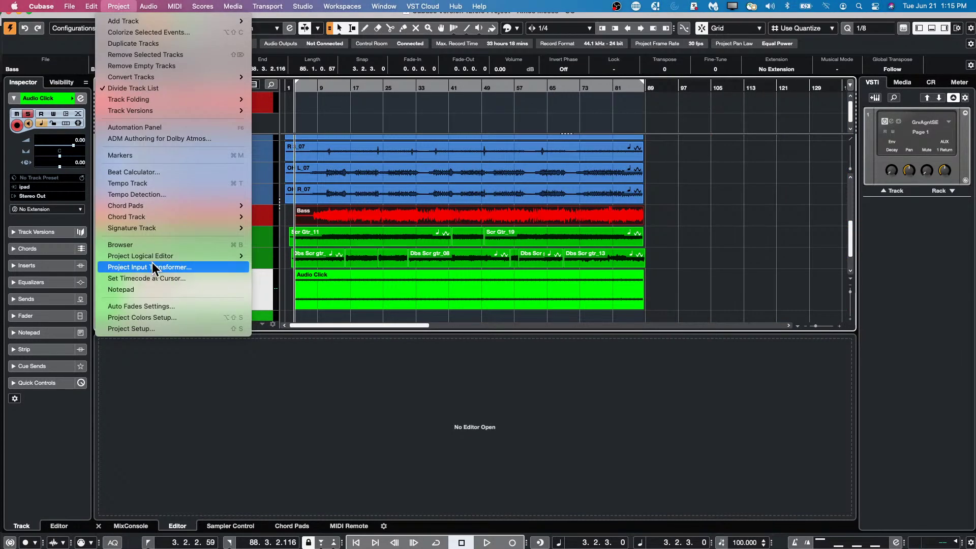
pyautogui.moveTo(153, 254)
pyautogui.click(474, 251)
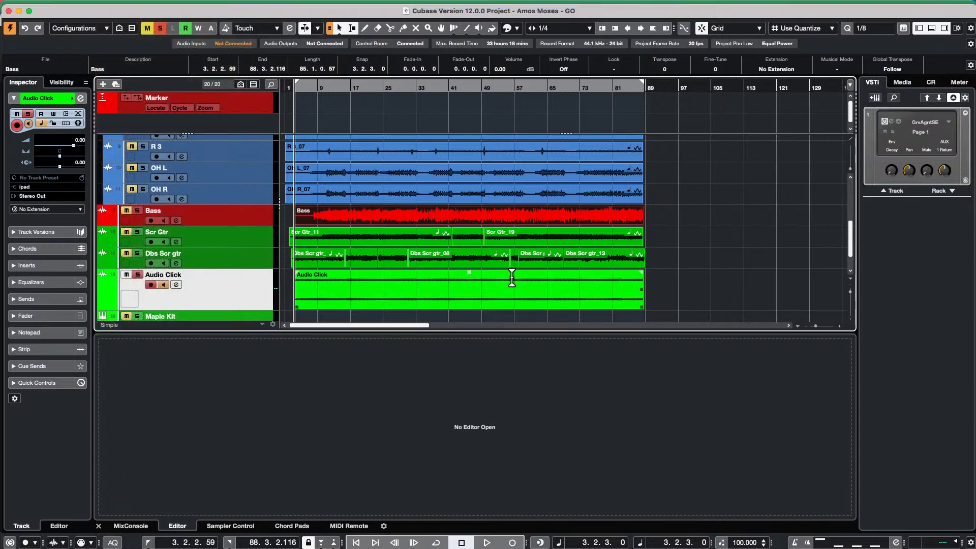
pyautogui.press('Delete')
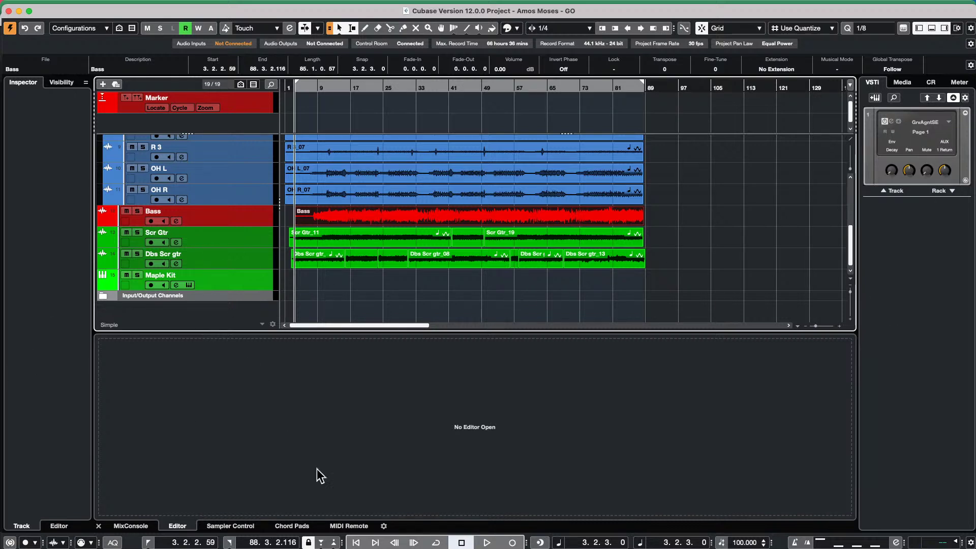
# - Add two Retrologue instrument tracks below the Maple Kit track
pyautogui.rightClick(243, 280)
pyautogui.moveTo(296, 288)
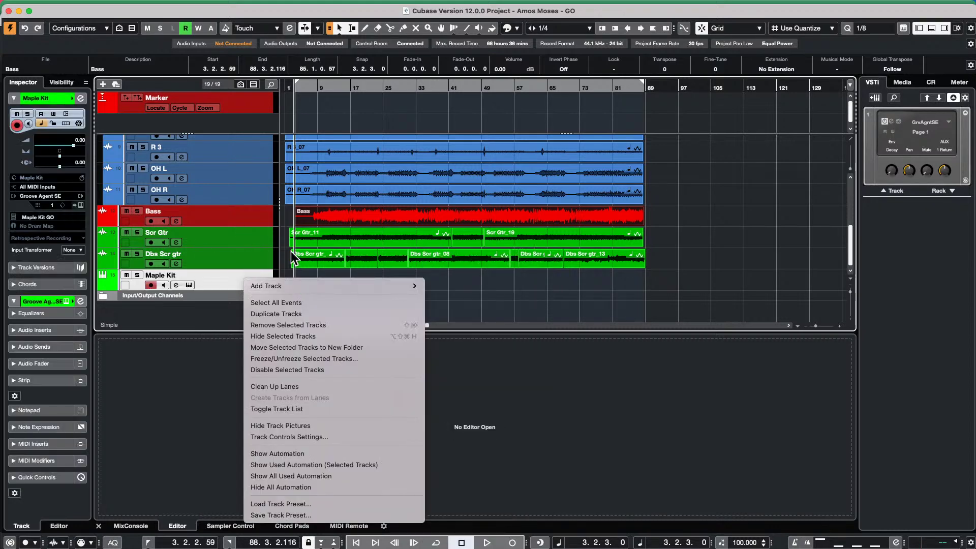
pyautogui.click(263, 279)
pyautogui.rightClick(258, 279)
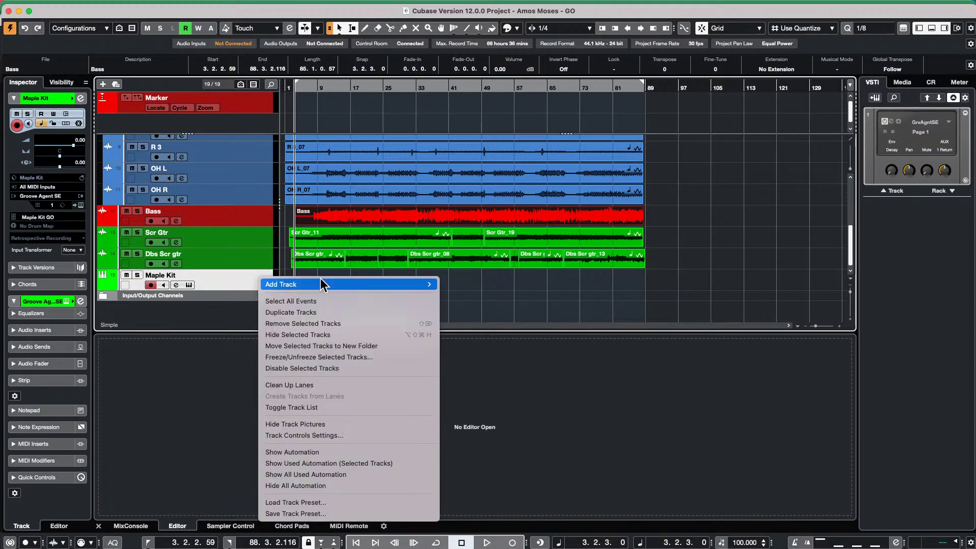
pyautogui.moveTo(320, 284)
pyautogui.click(529, 270)
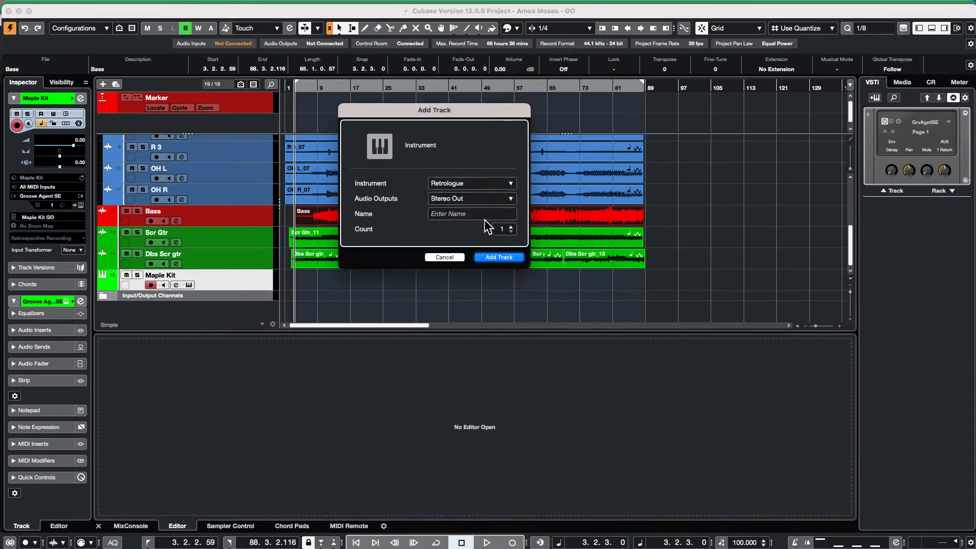
pyautogui.click(481, 182)
pyautogui.click(523, 214)
pyautogui.click(511, 227)
pyautogui.click(488, 257)
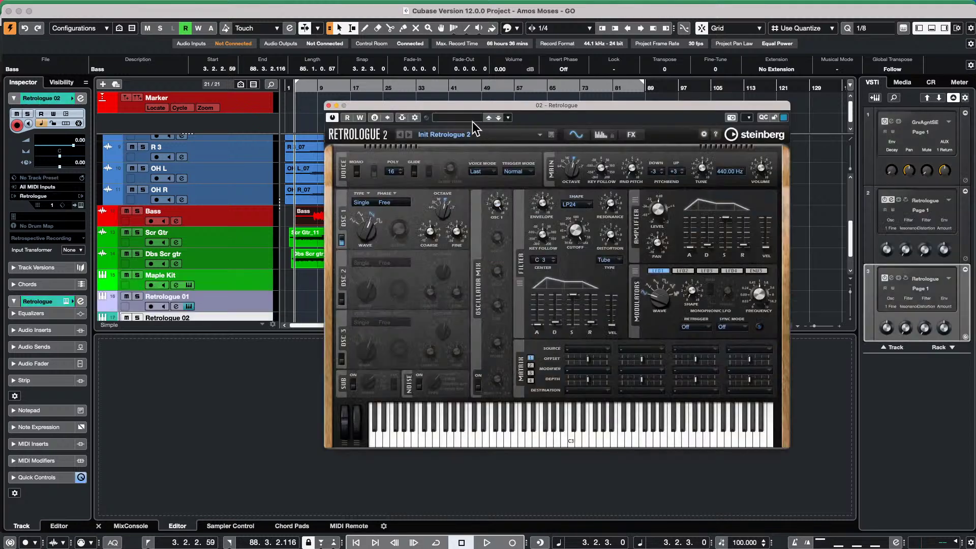
# - Load the Agressive Saw Plucks preset in the Retrologue 02 instrument and audition a few notes
pyautogui.click(451, 141)
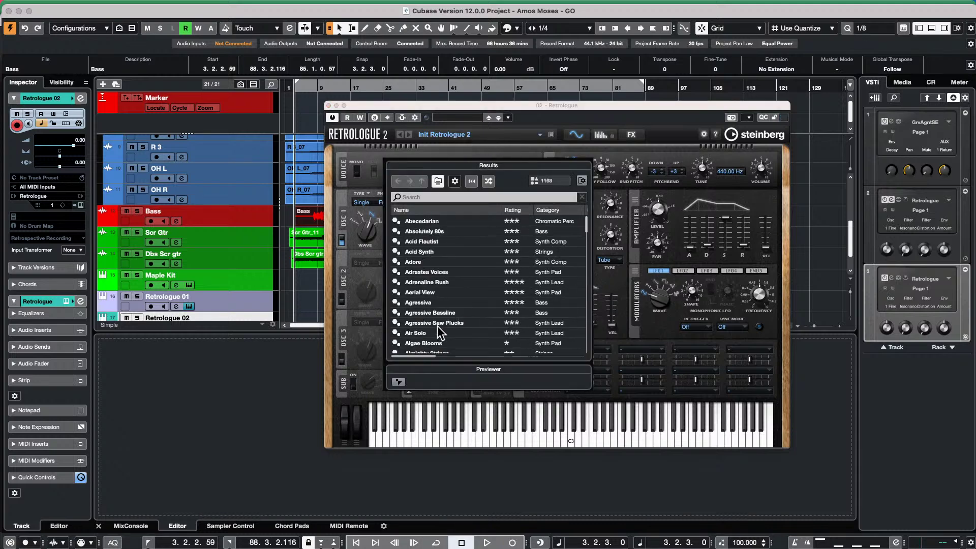
pyautogui.doubleClick(447, 323)
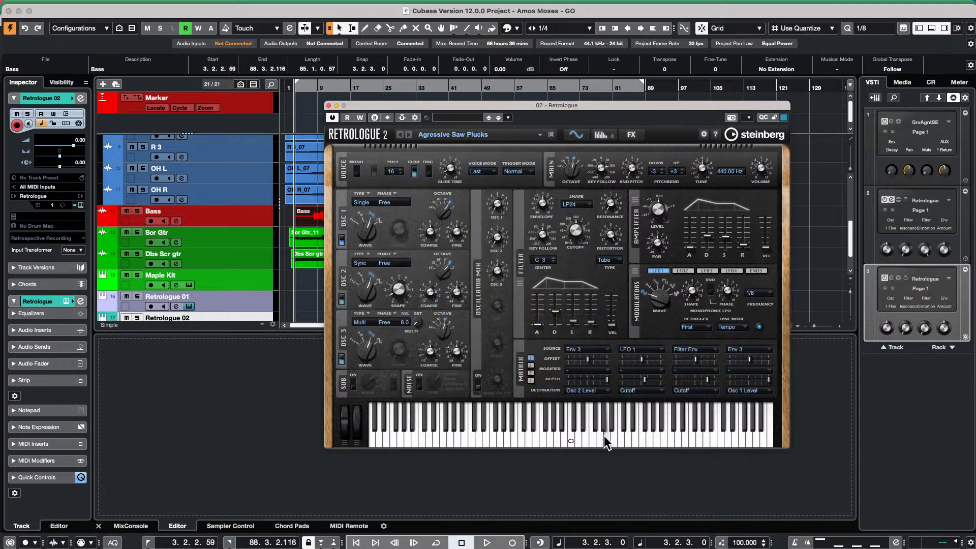
pyautogui.click(486, 432)
pyautogui.click(408, 432)
pyautogui.click(409, 432)
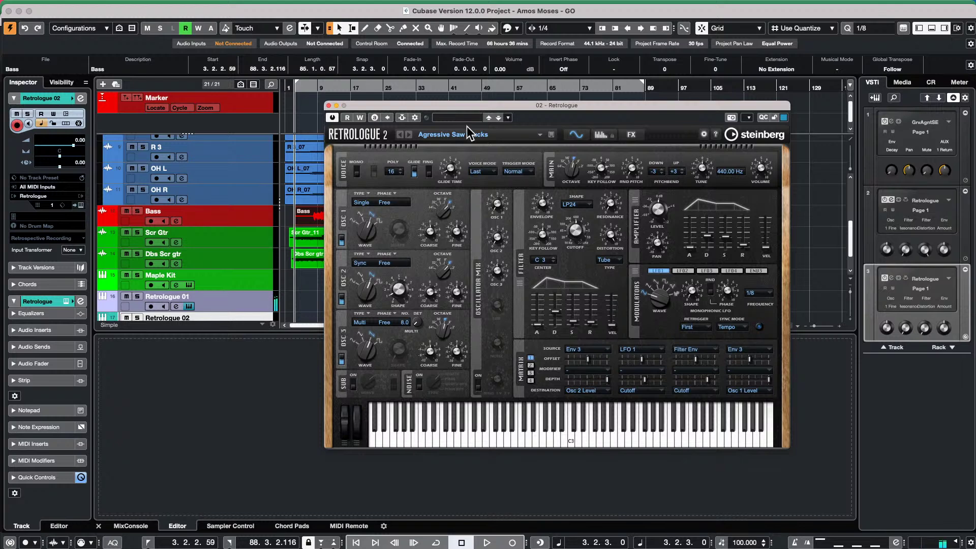
# - Create an empty MIDI part on the Retrologue 01 track from about bar 25 to bar 72 and set the locators to it
pyautogui.moveTo(386, 89); pyautogui.dragTo(549, 89)
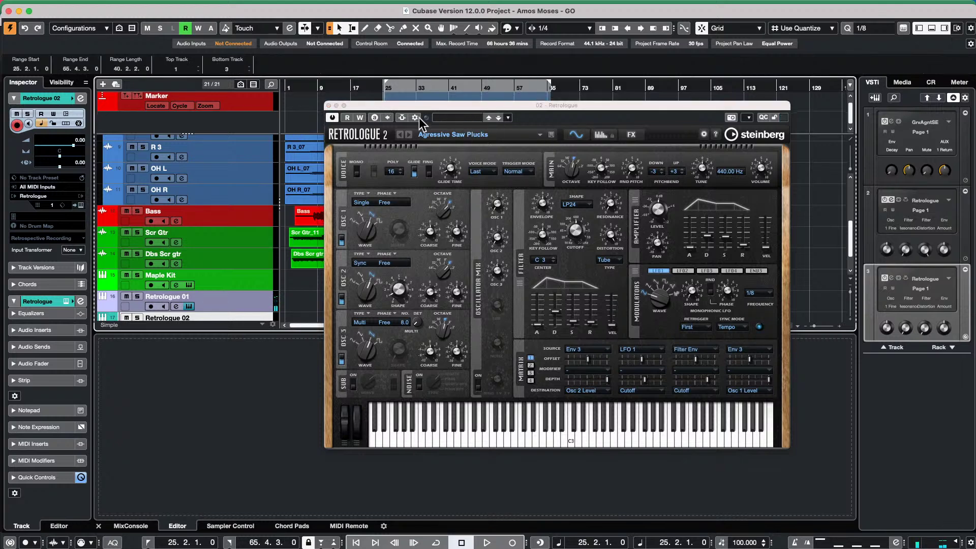
pyautogui.moveTo(397, 105); pyautogui.dragTo(694, 173)
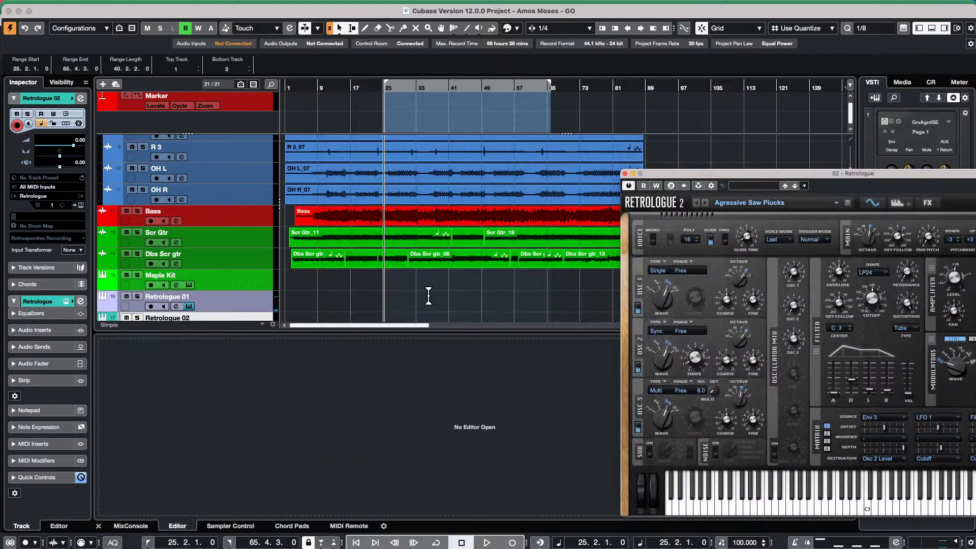
pyautogui.click(429, 297)
pyautogui.scroll(-2, 496, 297)
pyautogui.rightClick(394, 275)
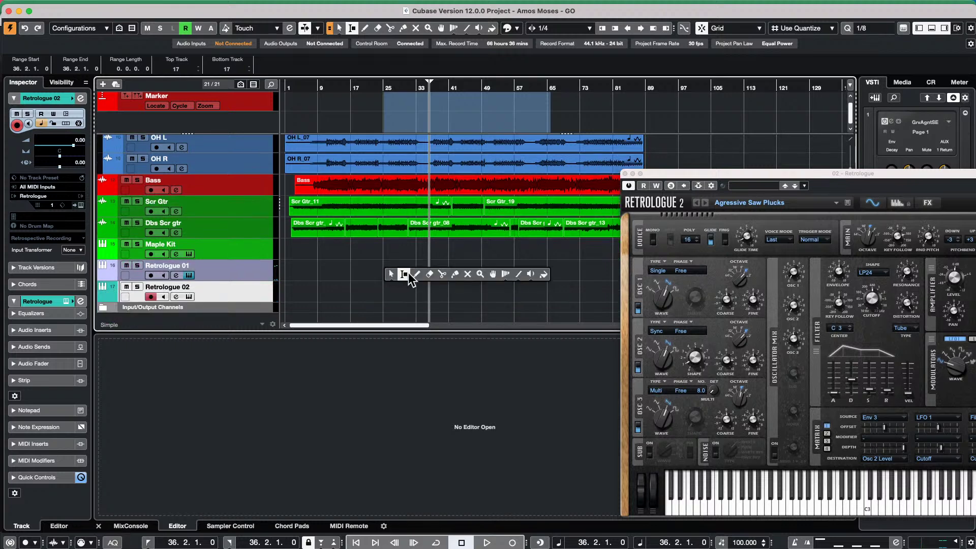
pyautogui.click(432, 266)
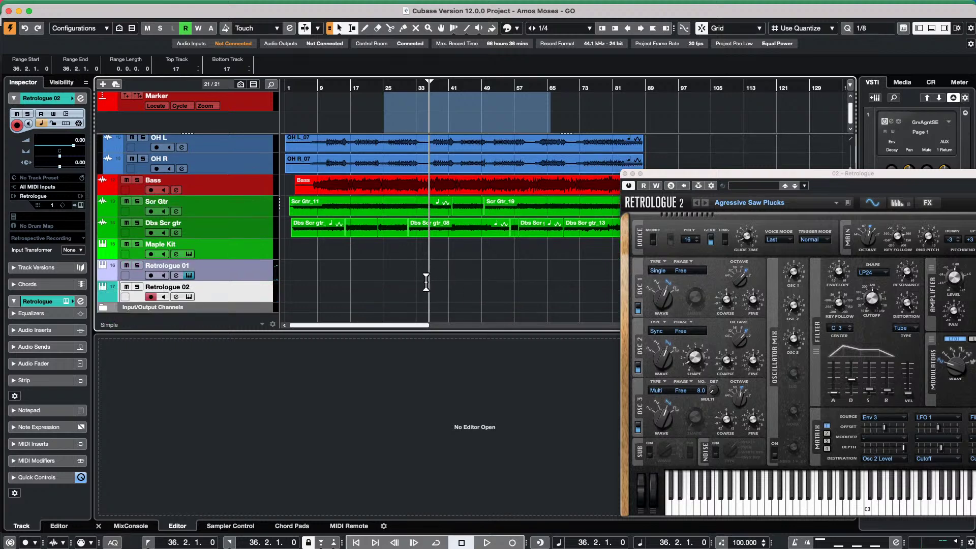
pyautogui.rightClick(367, 279)
pyautogui.click(396, 279)
pyautogui.moveTo(385, 269); pyautogui.dragTo(576, 270)
pyautogui.press('1')
pyautogui.click(406, 277)
pyautogui.press('p')
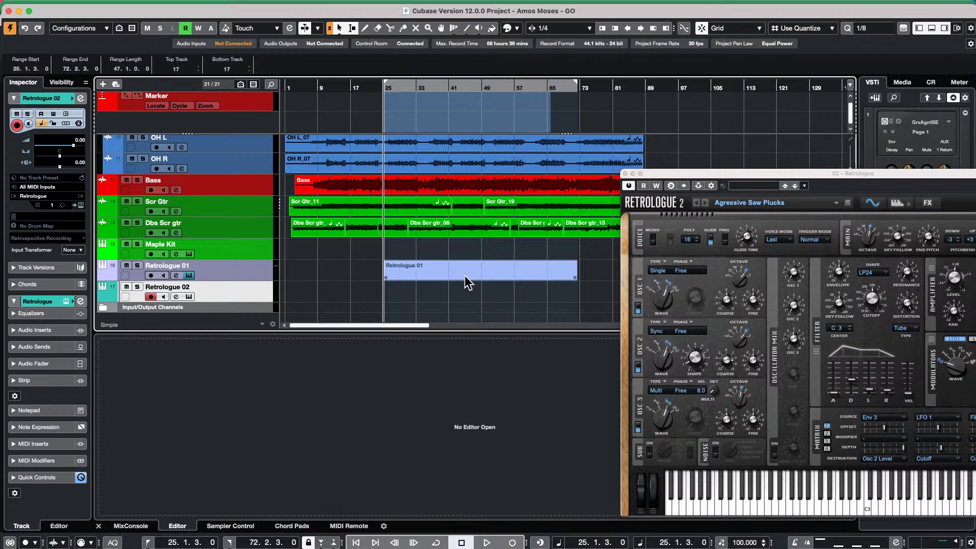
# - Close the Retrologue window, open the Retrologue 01 part for editing and draw a melody of short notes around C3 to C4 up to about bar 46
pyautogui.click(625, 173)
pyautogui.click(445, 274)
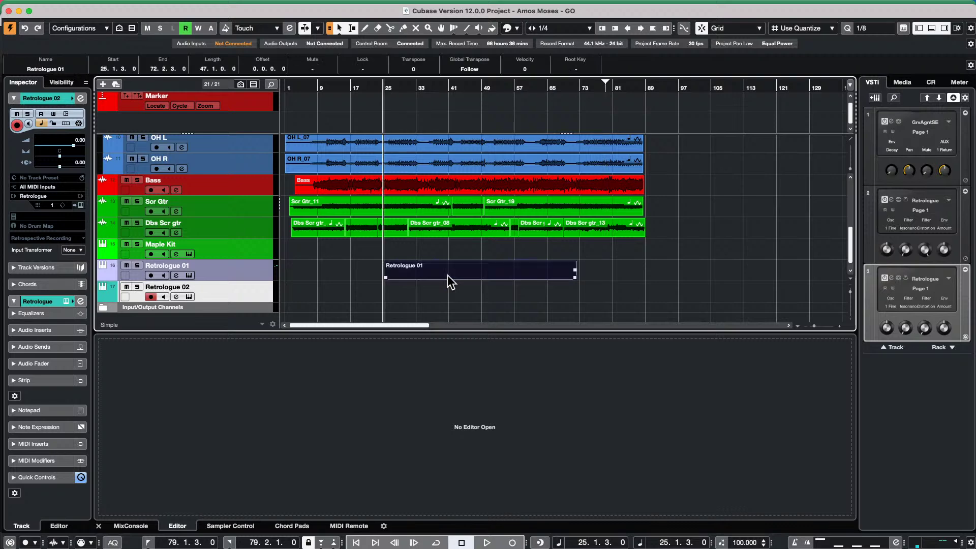
pyautogui.doubleClick(447, 276)
pyautogui.rightClick(401, 425)
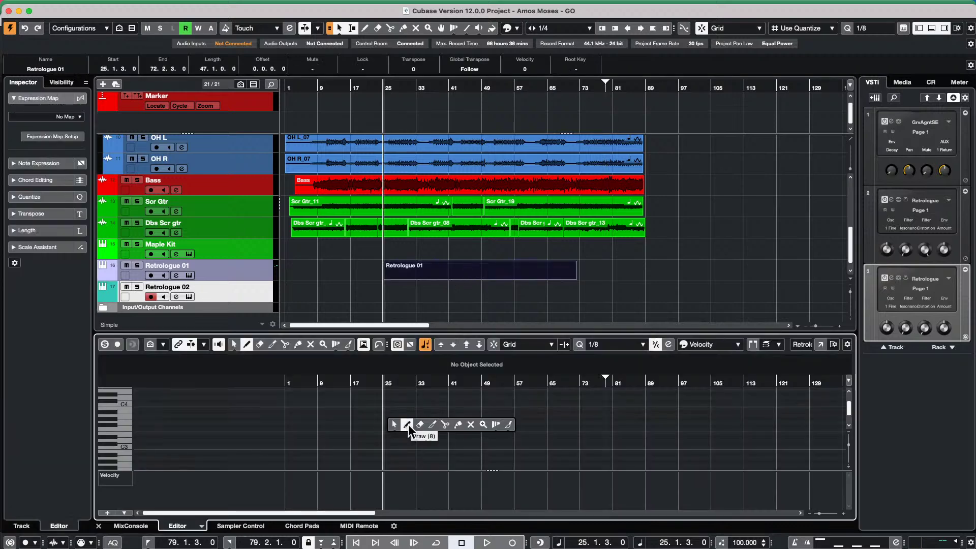
pyautogui.click(407, 425)
pyautogui.click(402, 454)
pyautogui.click(419, 433)
pyautogui.click(435, 413)
pyautogui.click(380, 412)
pyautogui.click(388, 412)
pyautogui.click(397, 422)
pyautogui.click(403, 429)
pyautogui.click(413, 440)
pyautogui.click(417, 441)
pyautogui.click(424, 447)
pyautogui.moveTo(439, 451); pyautogui.dragTo(456, 450)
pyautogui.click(459, 442)
pyautogui.click(464, 426)
pyautogui.click(468, 419)
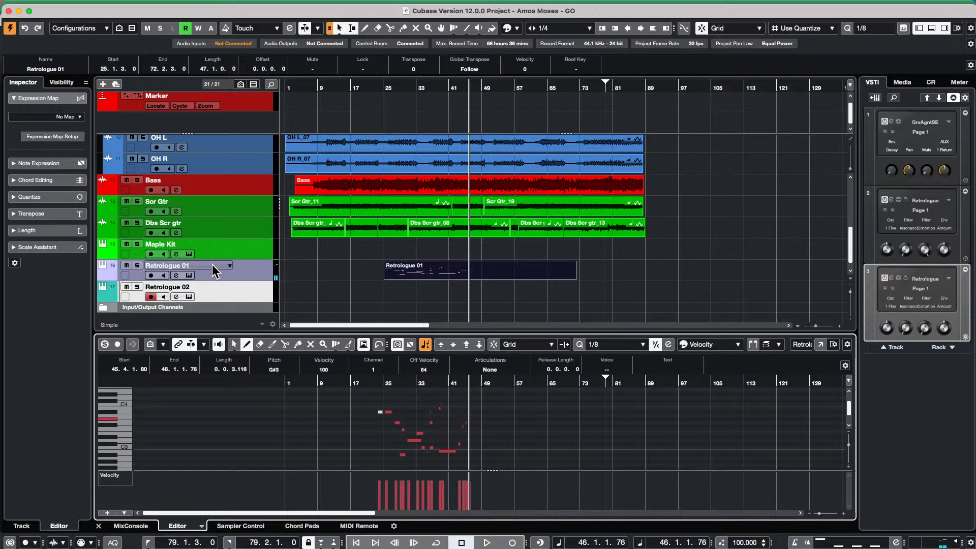
# - Remove the Retrologue 01 track and undo its removal
pyautogui.click(249, 277)
pyautogui.rightClick(249, 272)
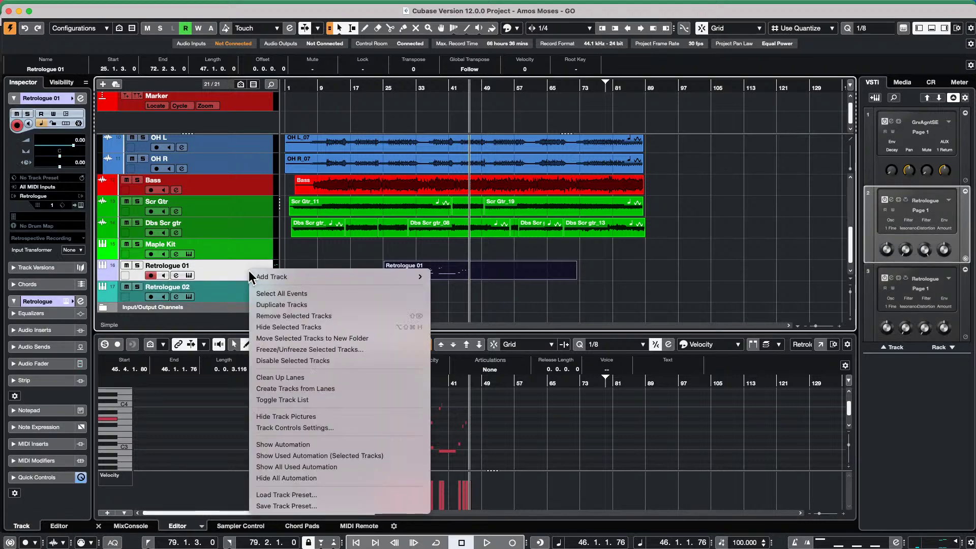
pyautogui.click(335, 312)
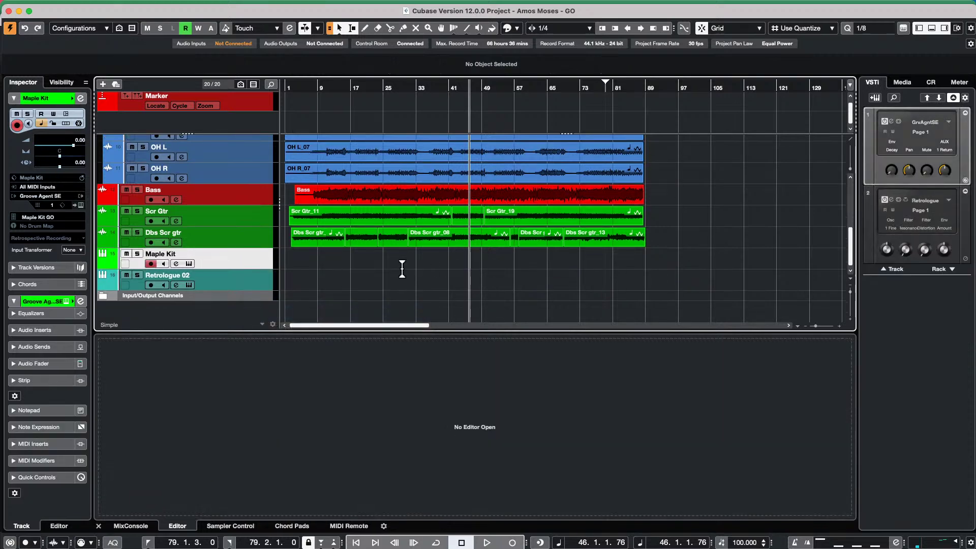
pyautogui.press('super+z')
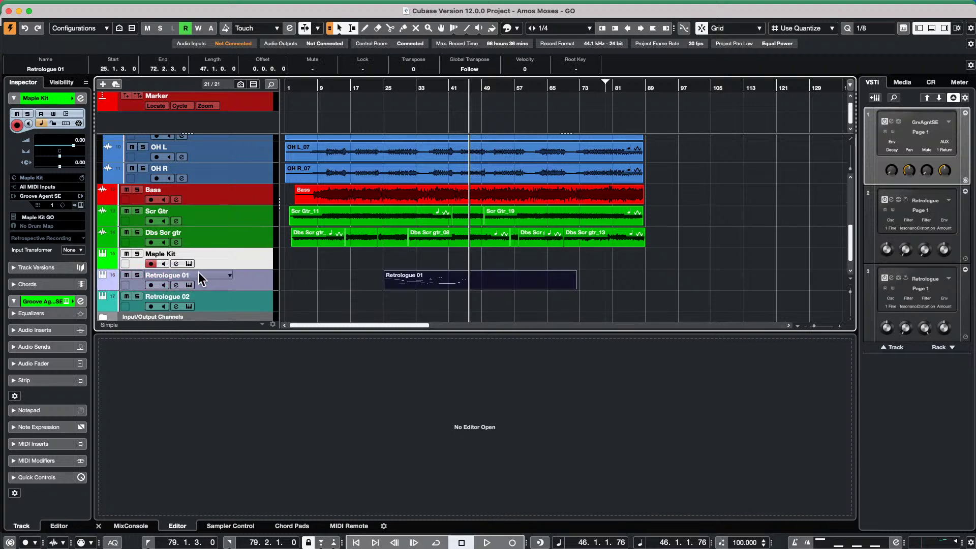
# - Rename the Retrologue 01 track as violin and the Retrologue 02 track as viola
pyautogui.doubleClick(185, 274)
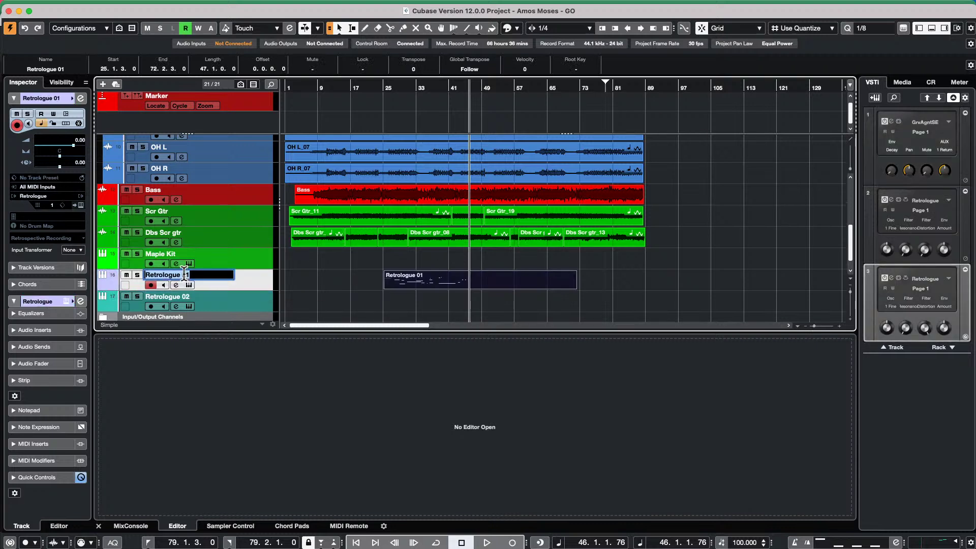
pyautogui.write('violin')
pyautogui.press('Tab')
pyautogui.write('viola')
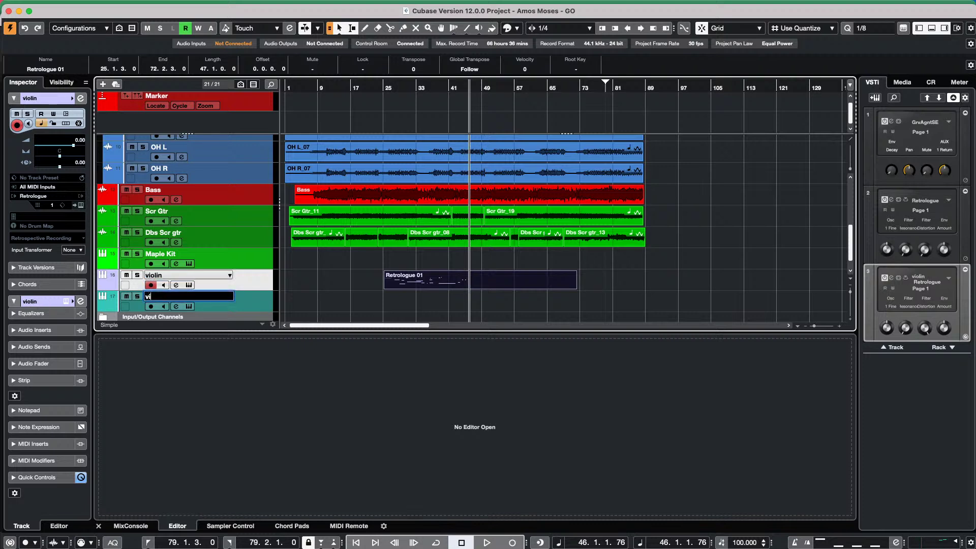
pyautogui.press('Return')
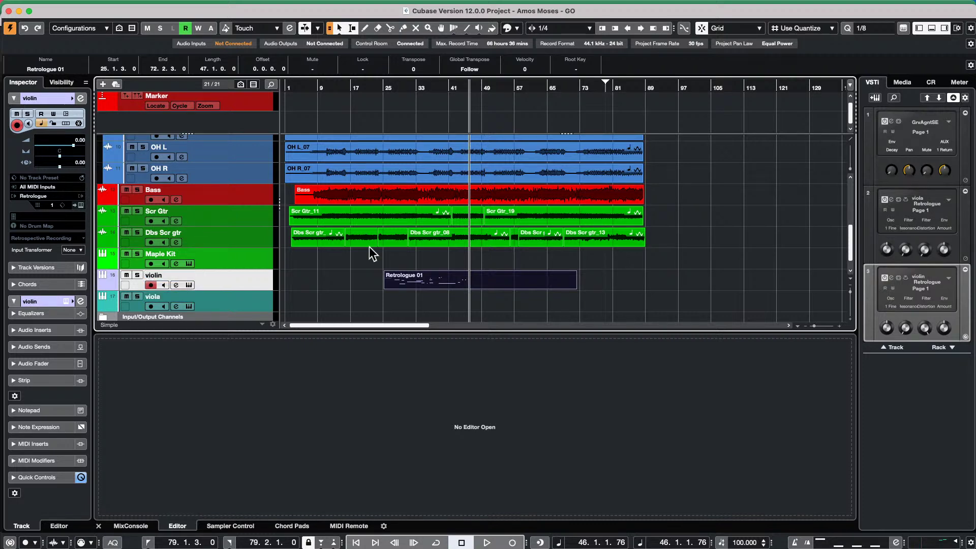
pyautogui.rightClick(240, 279)
pyautogui.moveTo(241, 282)
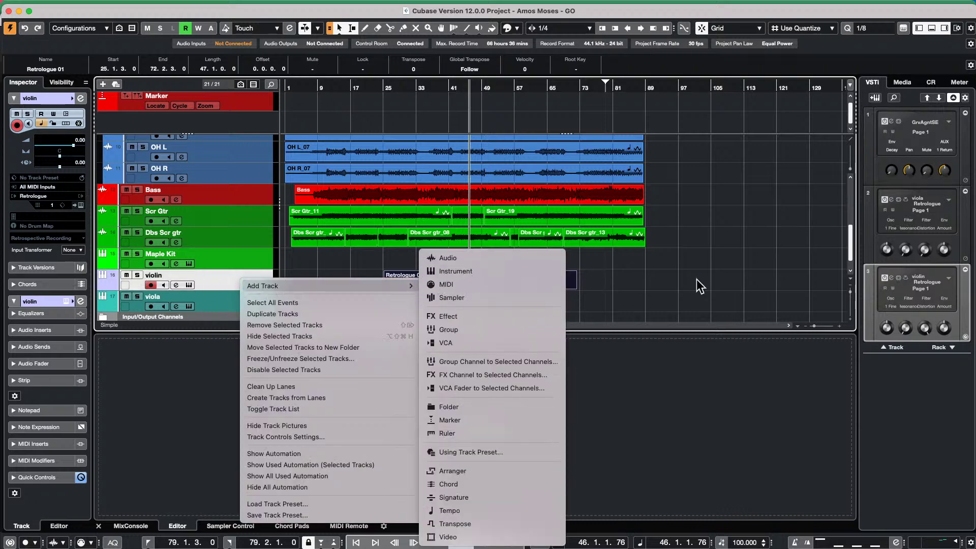
pyautogui.click(662, 292)
# - Copy the Retrologue 01 part from the violin track to the same position on the viola track
pyautogui.click(456, 282)
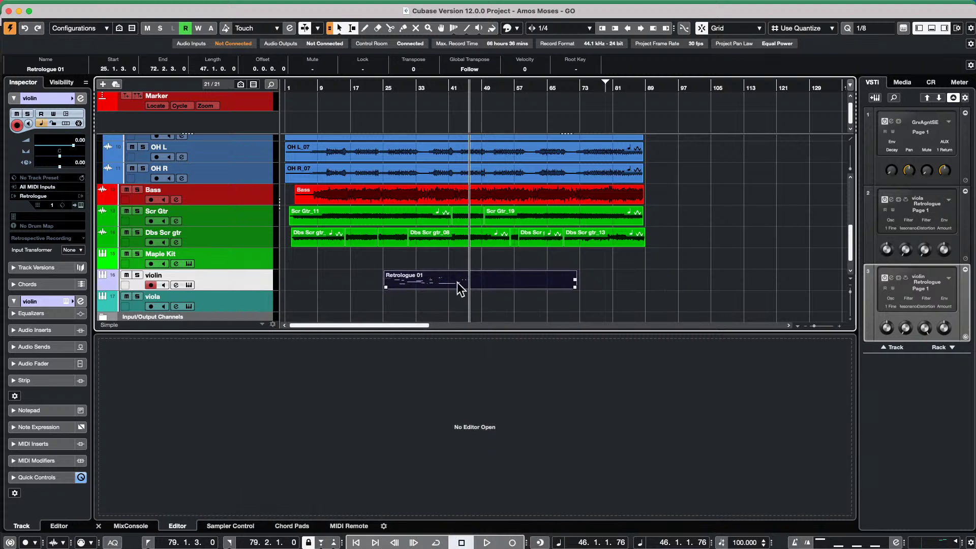
pyautogui.moveTo(459, 285); pyautogui.dragTo(458, 295)
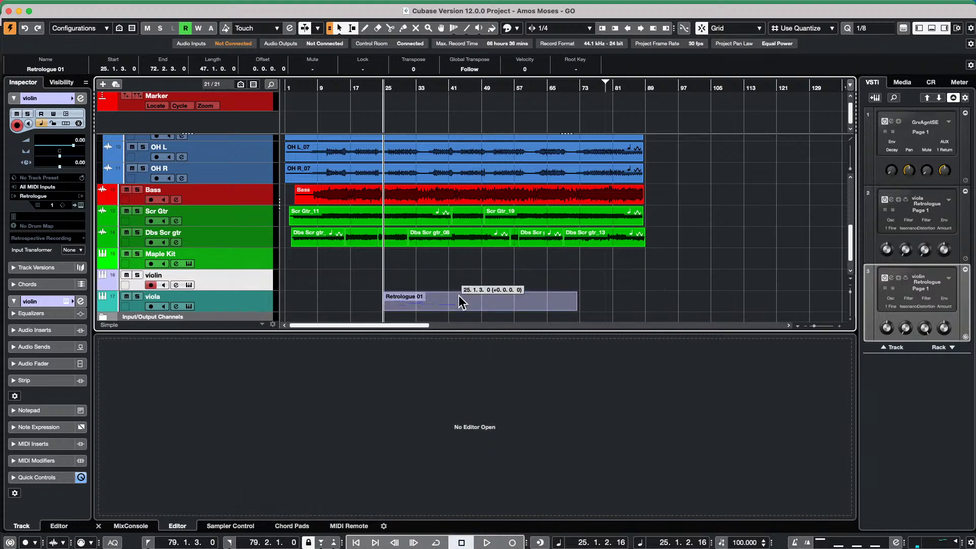
pyautogui.moveTo(466, 294); pyautogui.dragTo(448, 284)
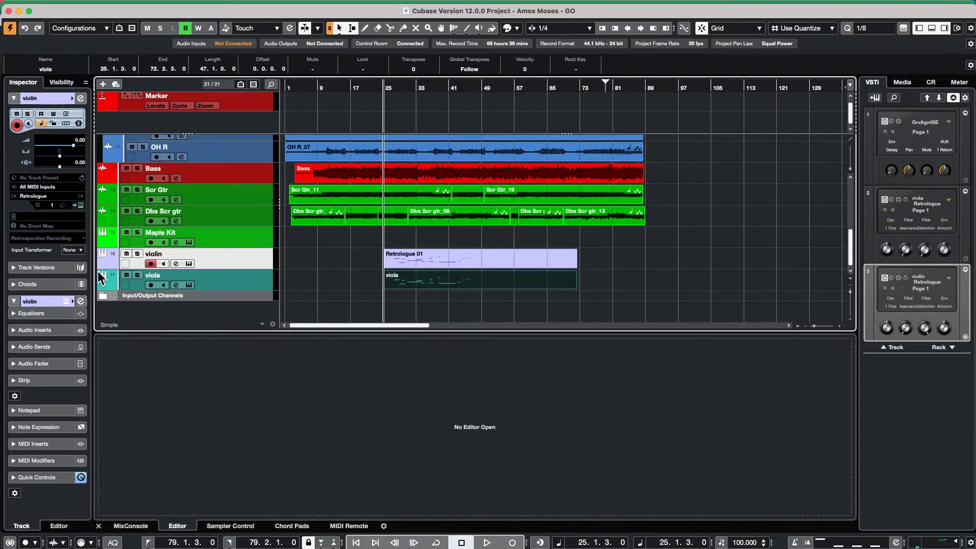
# - Add an instrument track using Retrologue with Stereo Out below the violin track and close its instrument window
pyautogui.rightClick(254, 262)
pyautogui.moveTo(315, 269)
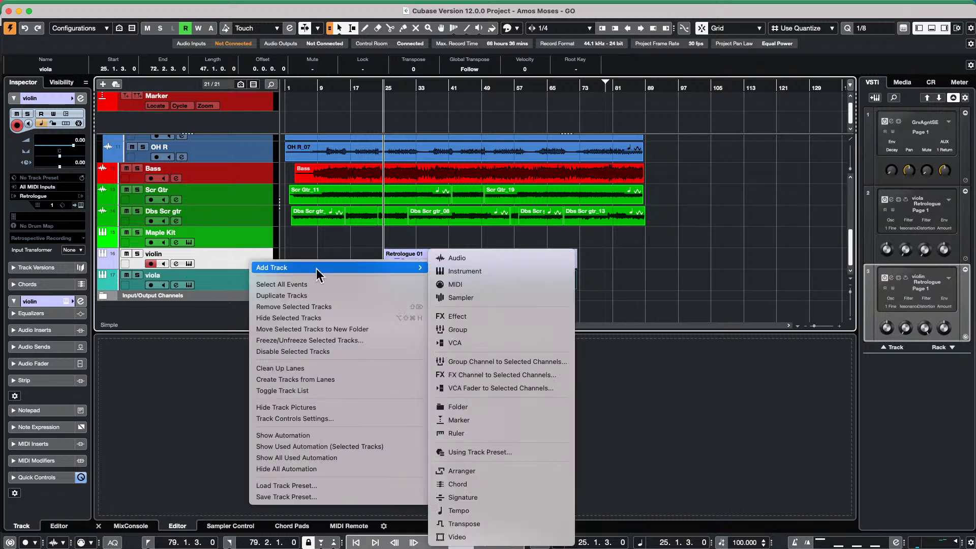
pyautogui.click(492, 269)
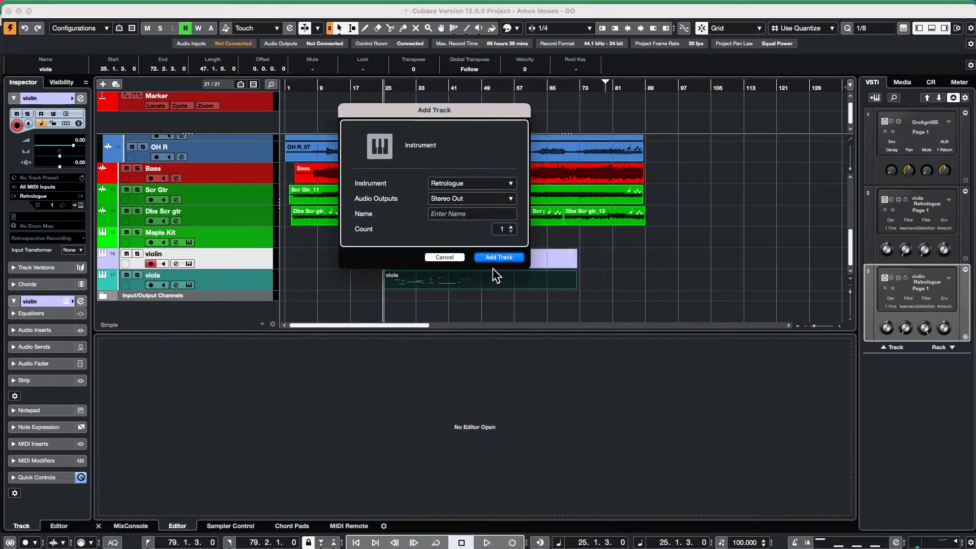
pyautogui.click(501, 257)
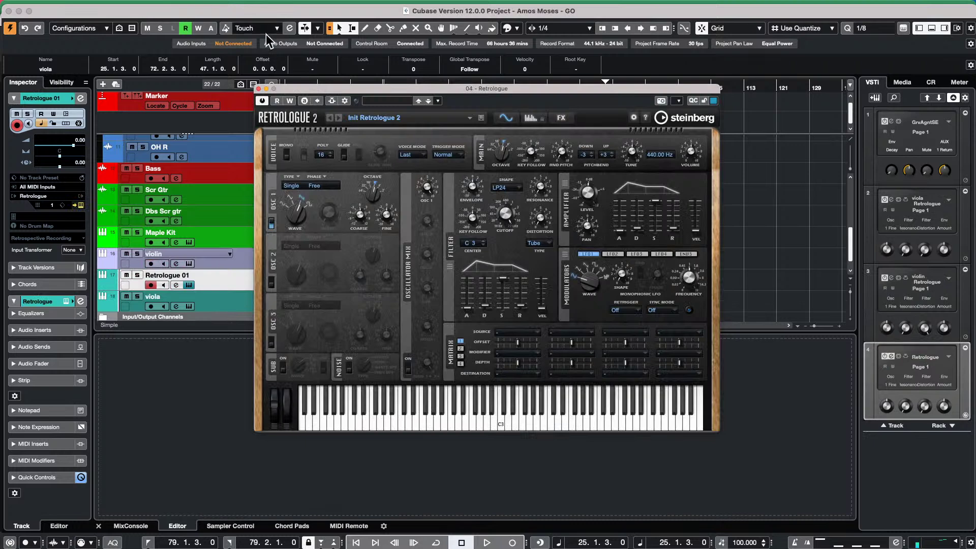
pyautogui.click(259, 89)
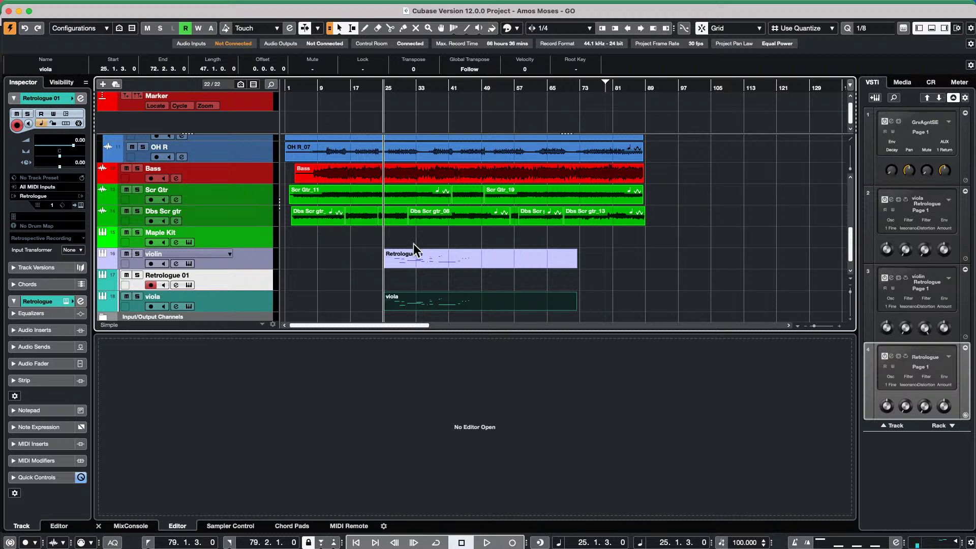
# - Look through the instrument choices for the new Retrologue 01 track without changing it, and select the violin track
pyautogui.click(43, 196)
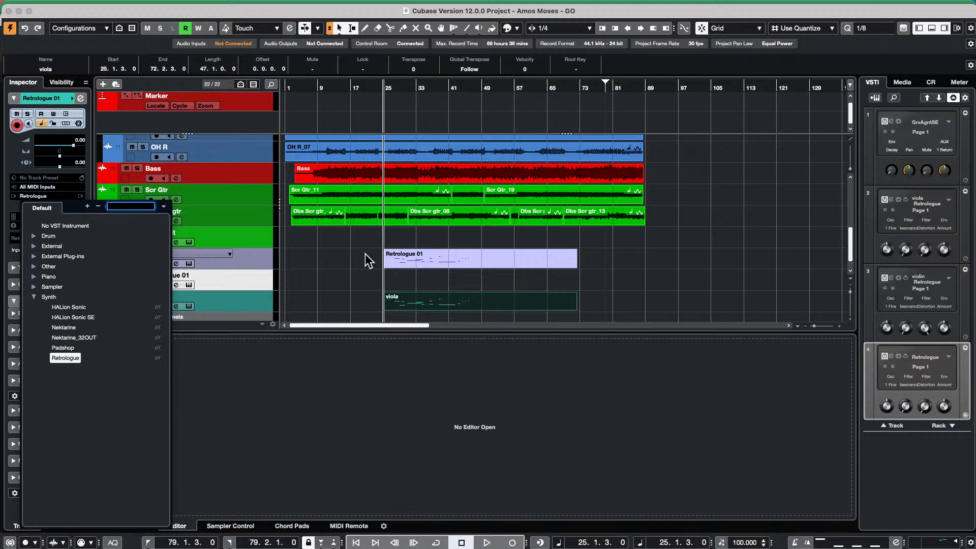
pyautogui.click(325, 269)
pyautogui.click(252, 258)
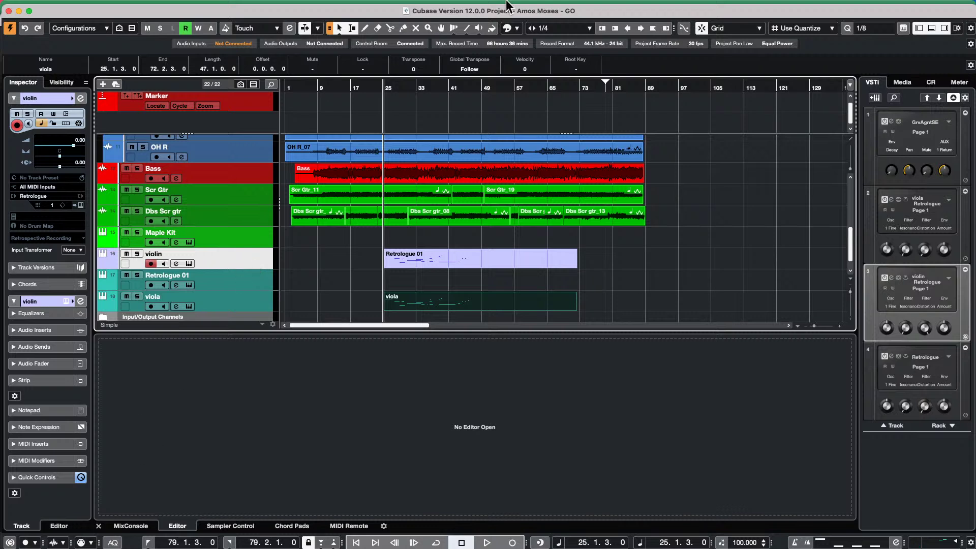
# - Open the recent project Sampler Track.cpr and activate it
pyautogui.moveTo(287, 11)
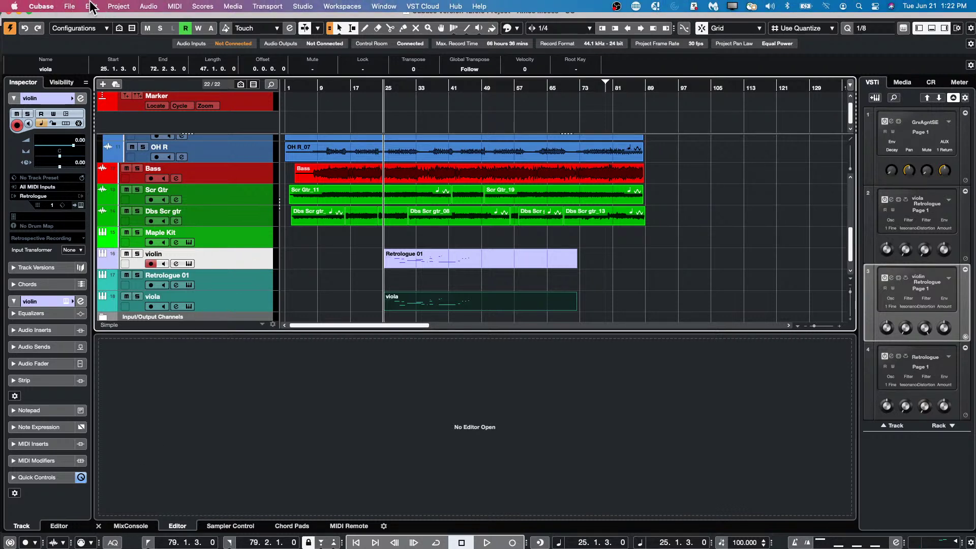
pyautogui.click(70, 7)
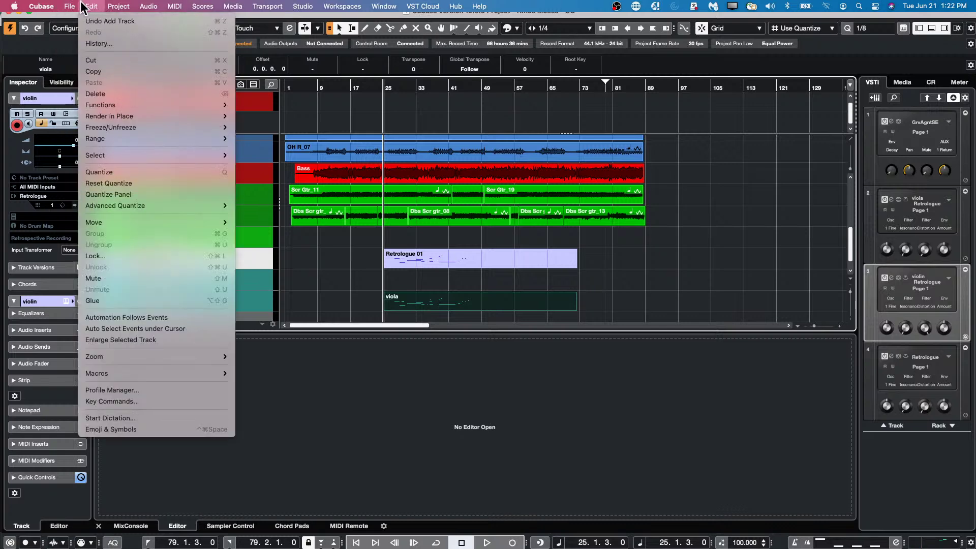
pyautogui.moveTo(86, 222)
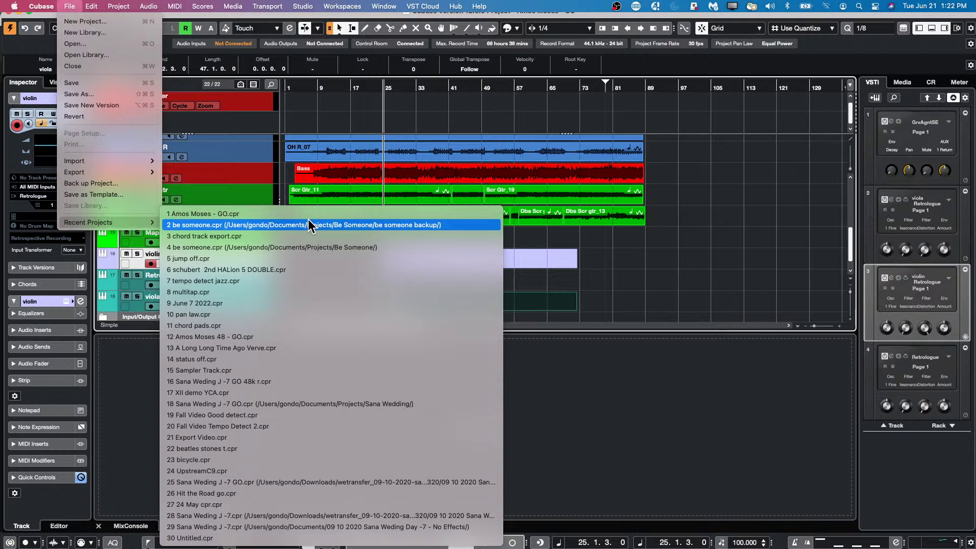
pyautogui.click(237, 369)
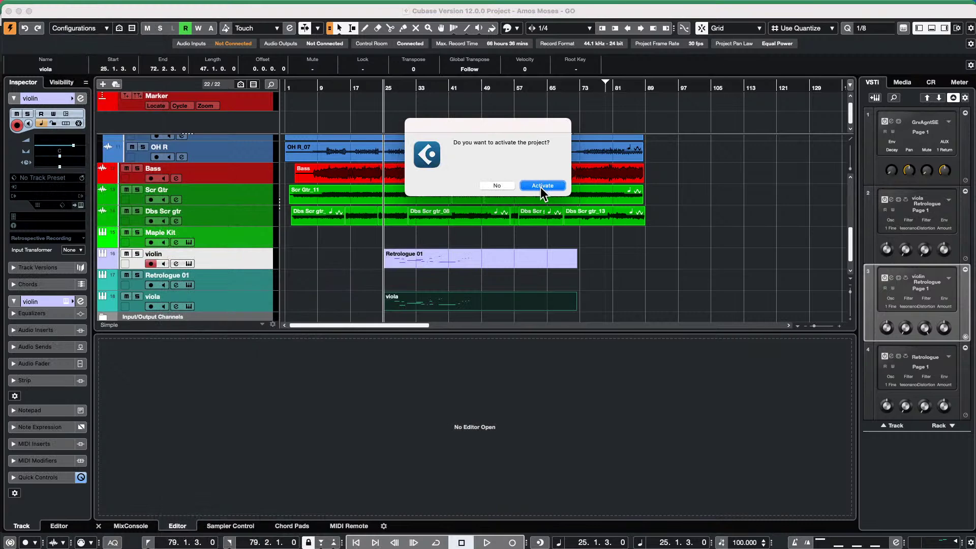
pyautogui.click(541, 187)
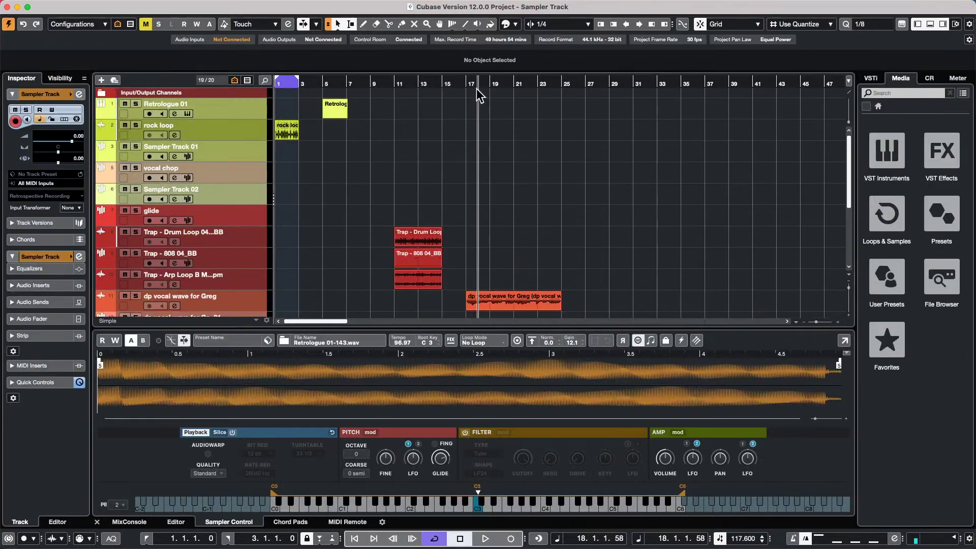
# - Select Sampler Track 01 and play the Retrologue 01 part from bar 5
pyautogui.moveTo(330, 81); pyautogui.dragTo(329, 87)
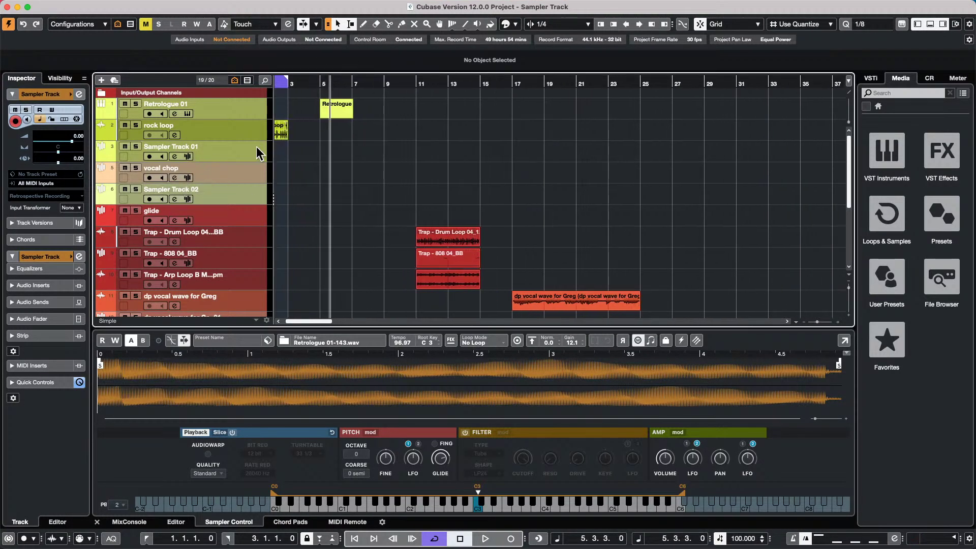
pyautogui.click(244, 155)
pyautogui.moveTo(338, 83); pyautogui.dragTo(313, 102)
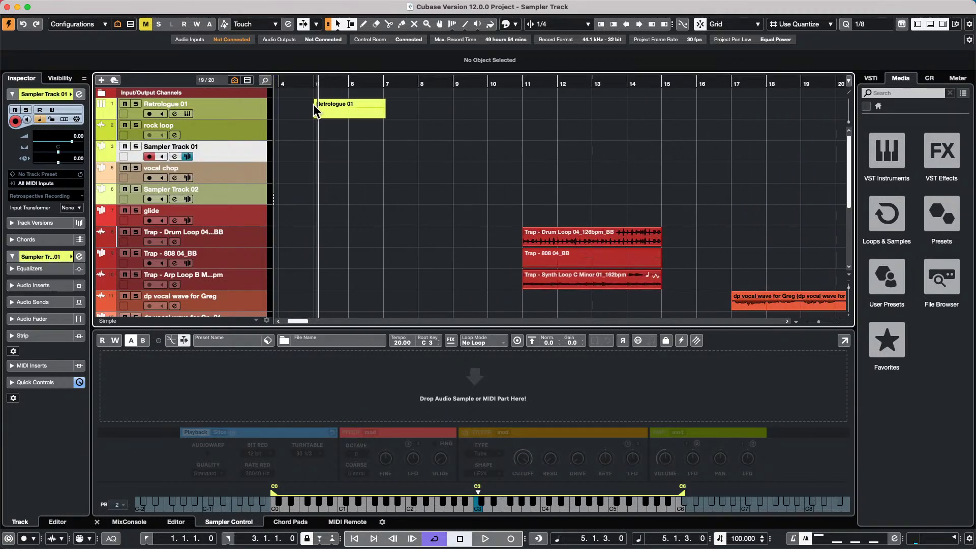
pyautogui.press('space')
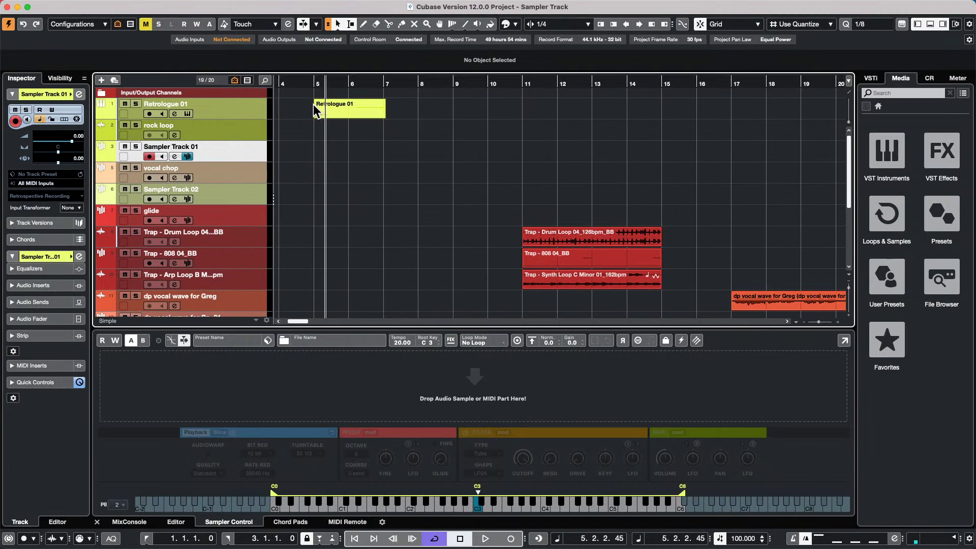
pyautogui.press('space')
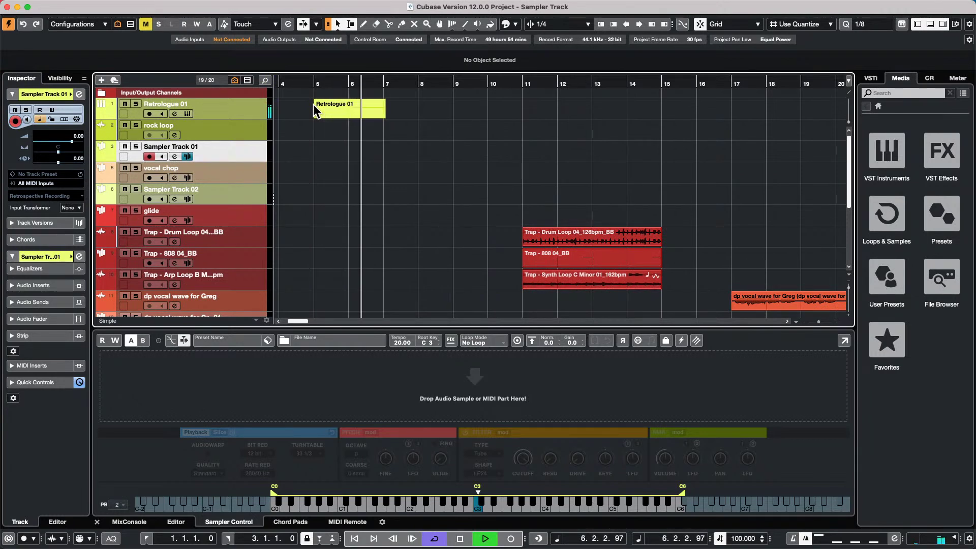
pyautogui.press('space')
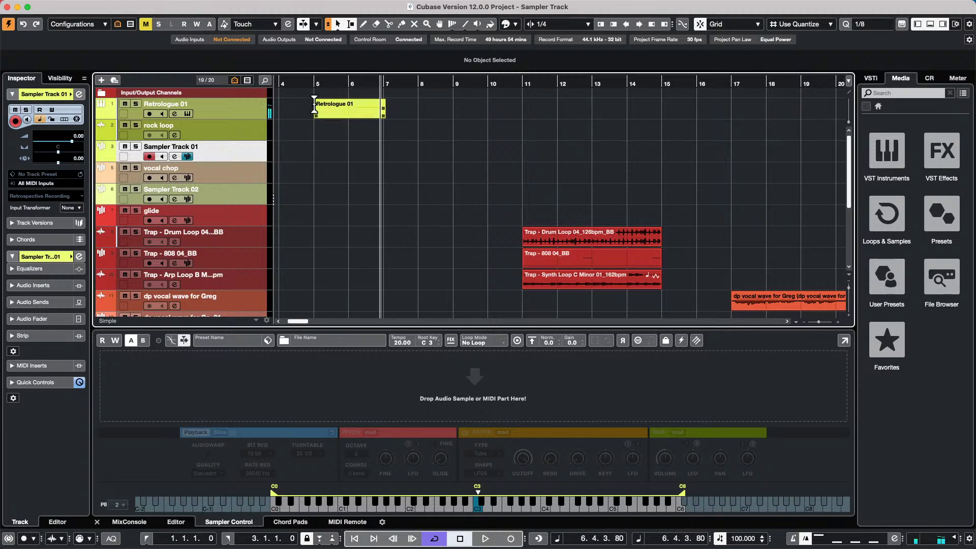
# - Open the Retrologue 01 part for editing and check the pitch of its long note
pyautogui.doubleClick(362, 122)
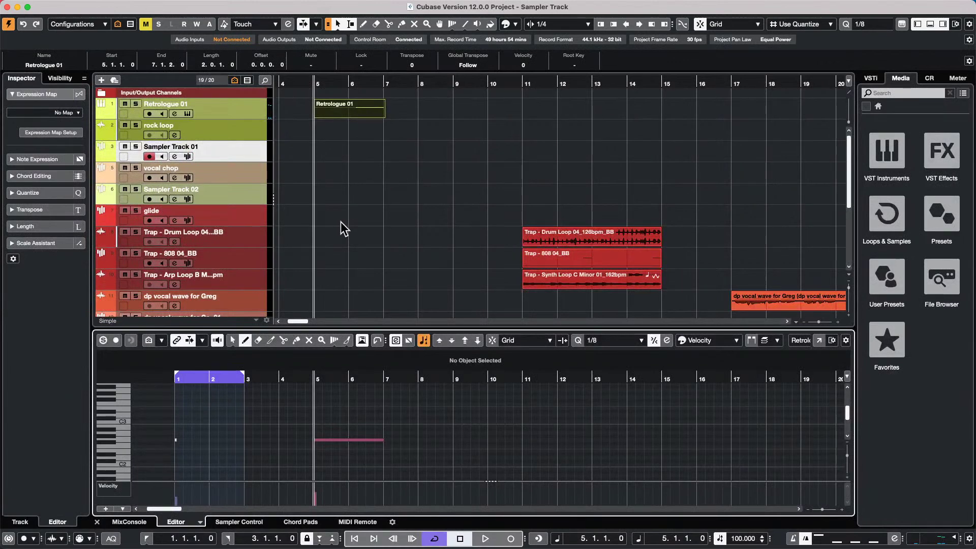
pyautogui.press('1')
pyautogui.click(342, 440)
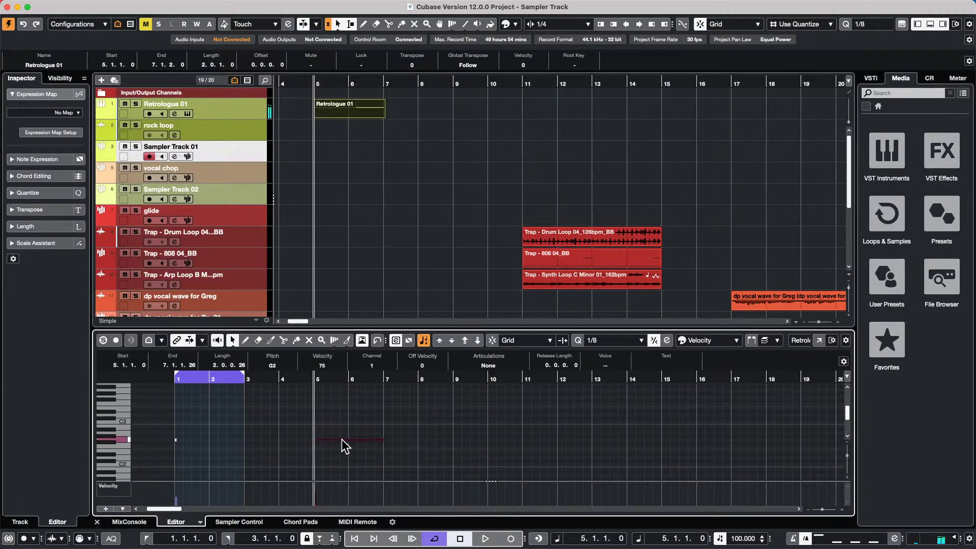
# - Load the Retrologue 01 part into Sampler Track 01 as a sample and set its root key to G2
pyautogui.click(343, 118)
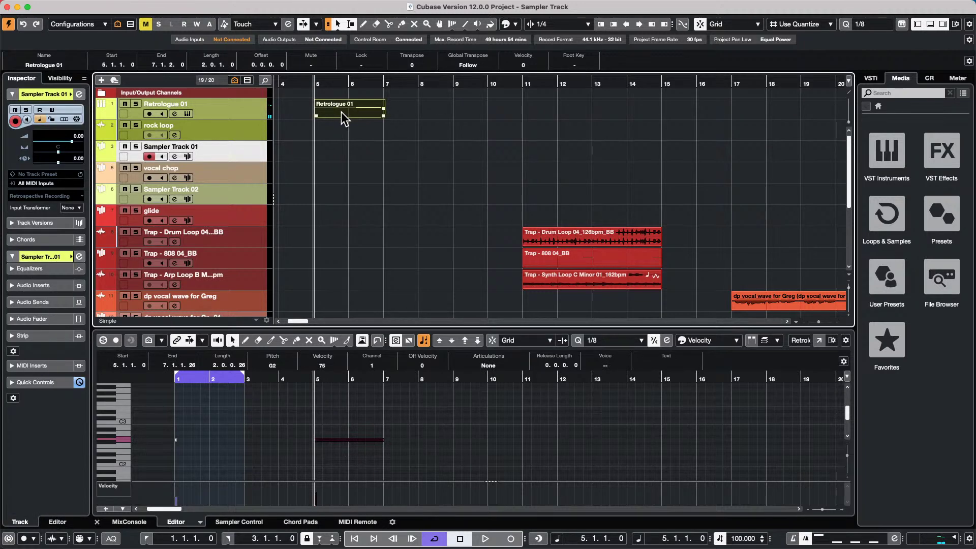
pyautogui.click(239, 522)
pyautogui.moveTo(350, 120); pyautogui.dragTo(458, 385)
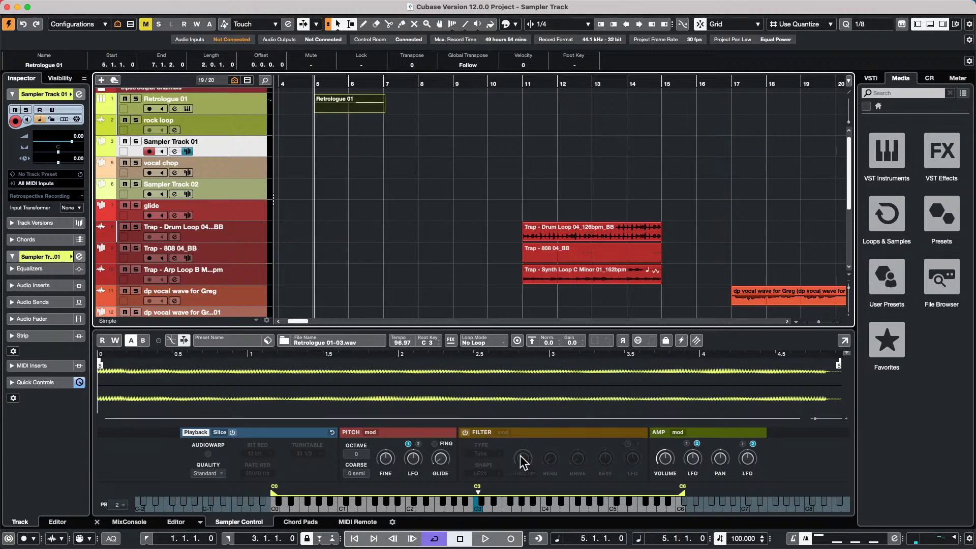
pyautogui.click(431, 342)
pyautogui.write('g2')
pyautogui.press('Return')
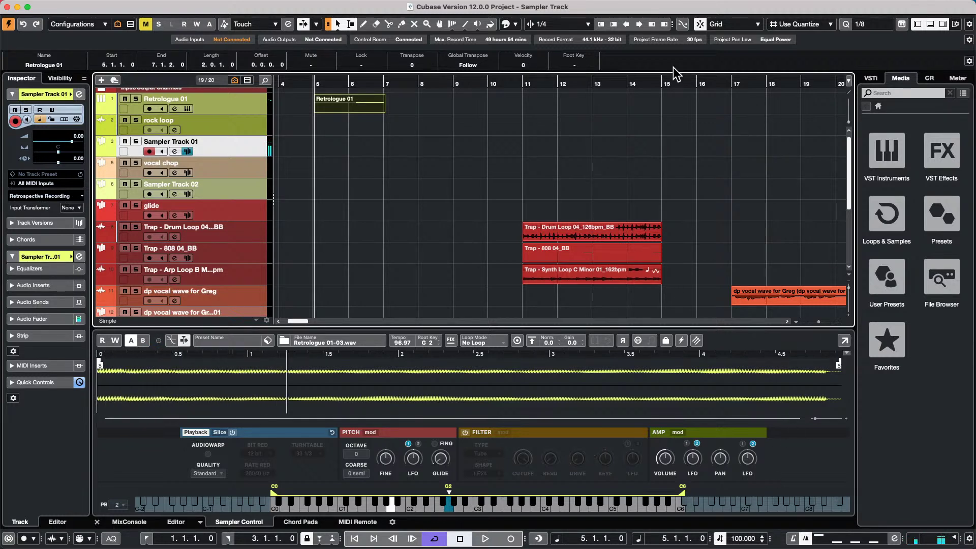
# - Turn on the sampler's filter, set its type to Classic, adjust the cutoff and raise the resonance to 87%
pyautogui.click(464, 432)
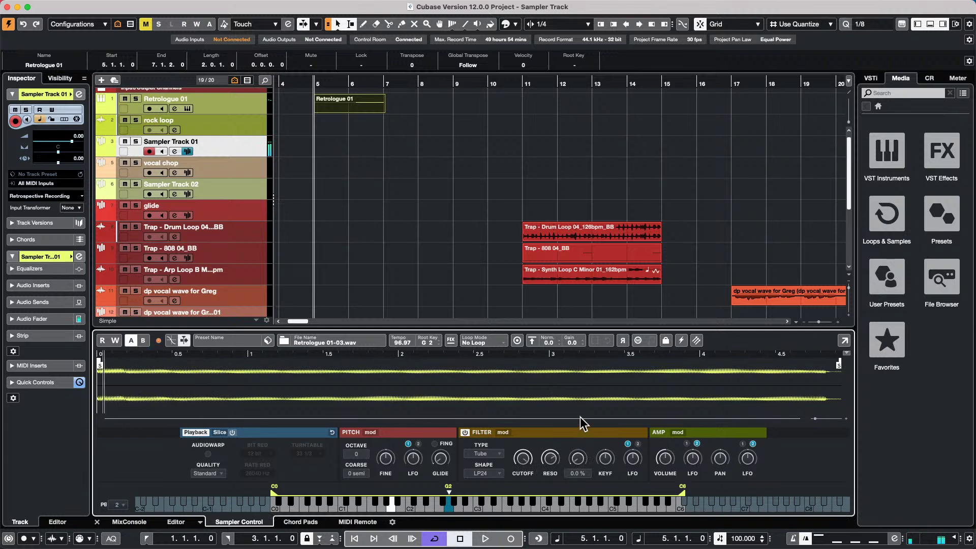
pyautogui.click(486, 454)
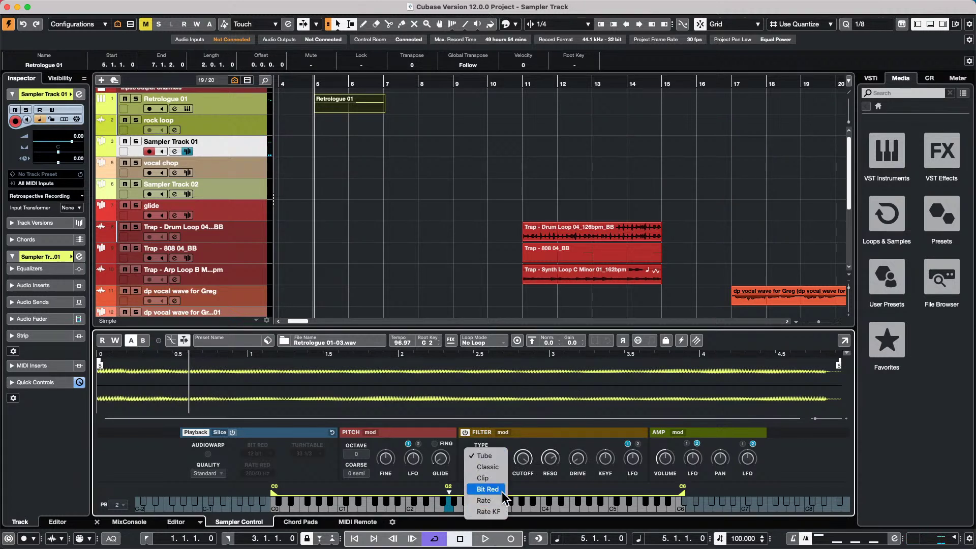
pyautogui.click(506, 469)
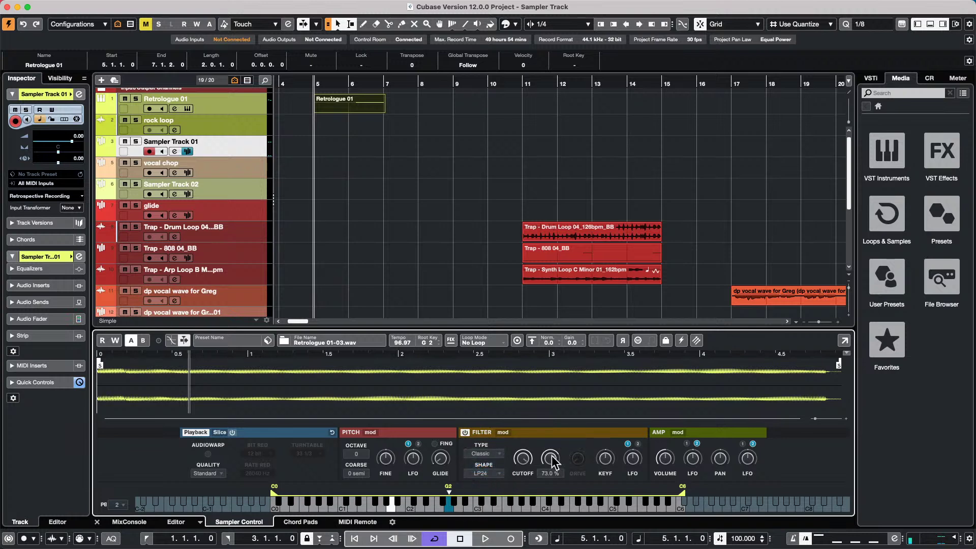
pyautogui.scroll(2, 523, 460)
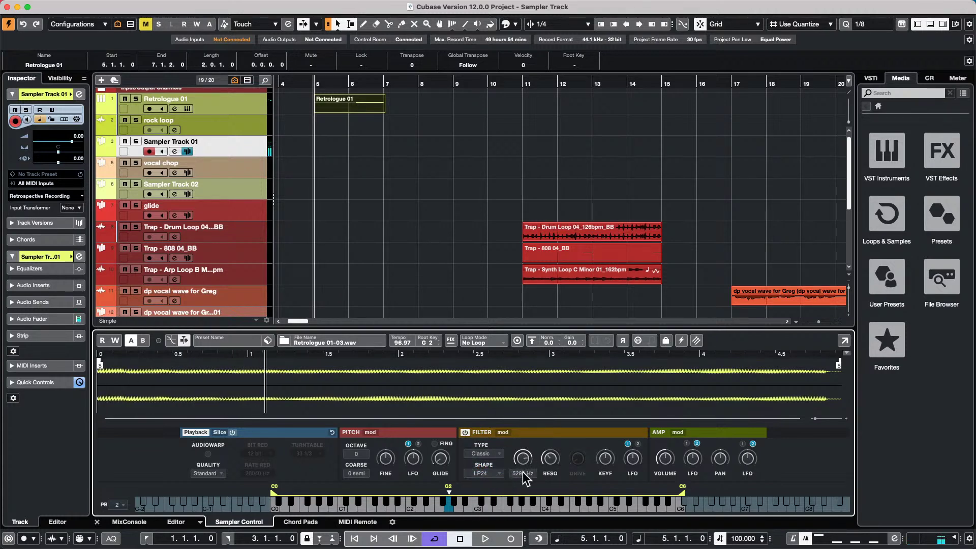
pyautogui.moveTo(524, 510); pyautogui.dragTo(526, 505)
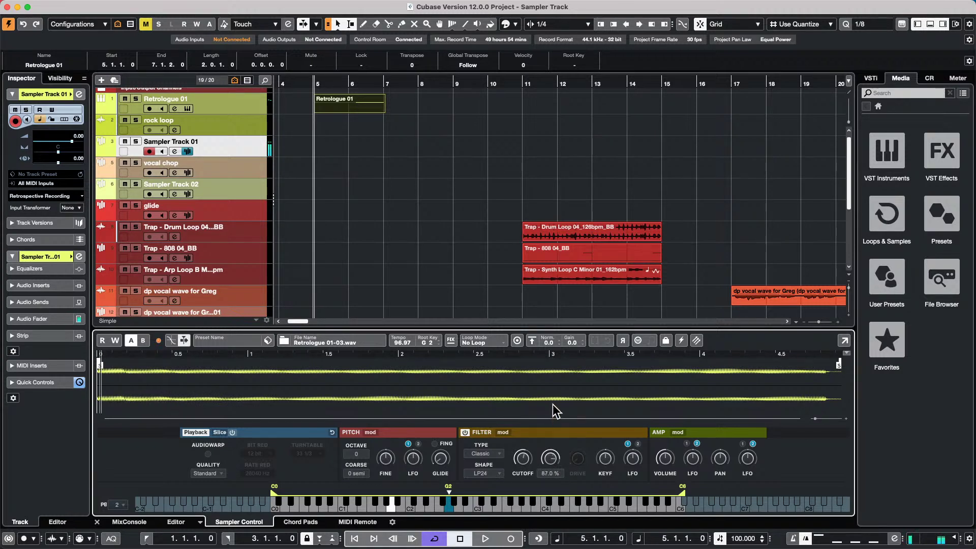
pyautogui.moveTo(608, 456)
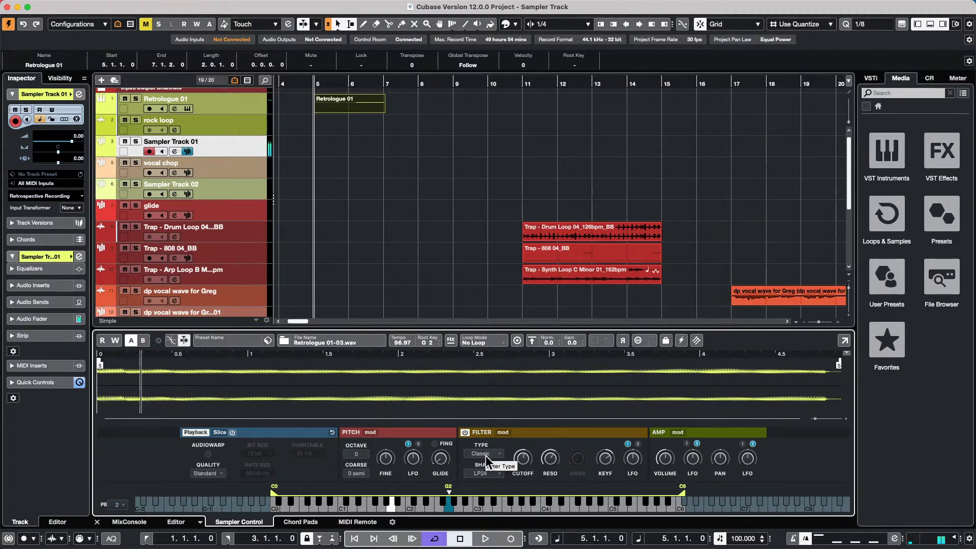
pyautogui.moveTo(518, 466)
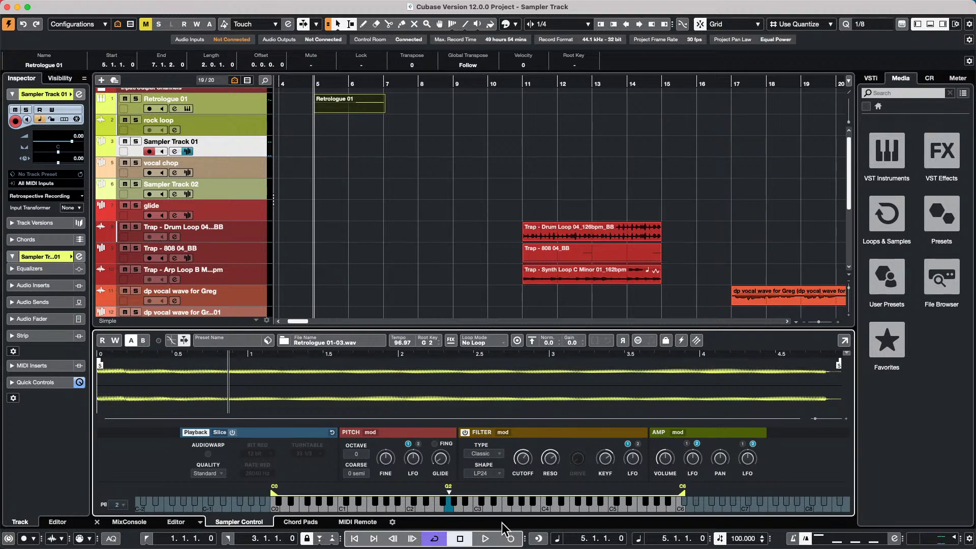
# - Show the amp modulation settings, set LFO 1's waveform to Saw and the volume LFO depth to 59%
pyautogui.click(681, 434)
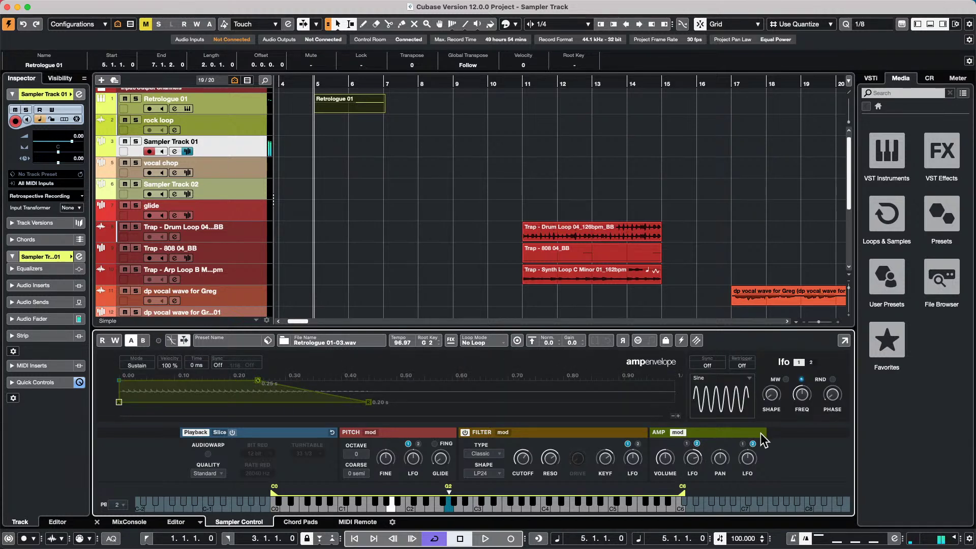
pyautogui.moveTo(761, 395)
pyautogui.moveTo(670, 459)
pyautogui.scroll(-5, 670, 459)
pyautogui.moveTo(696, 468)
pyautogui.moveTo(693, 465); pyautogui.dragTo(692, 481)
pyautogui.click(748, 379)
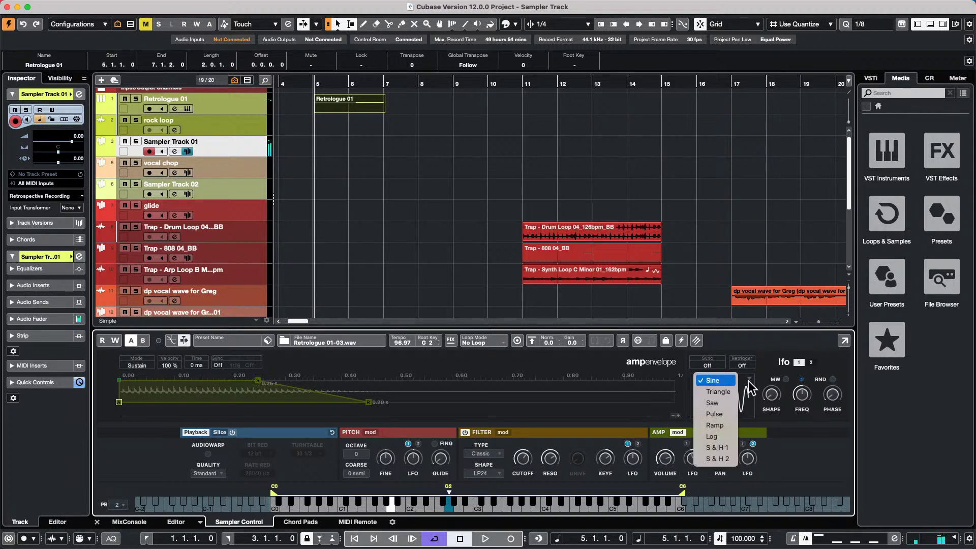
pyautogui.click(724, 407)
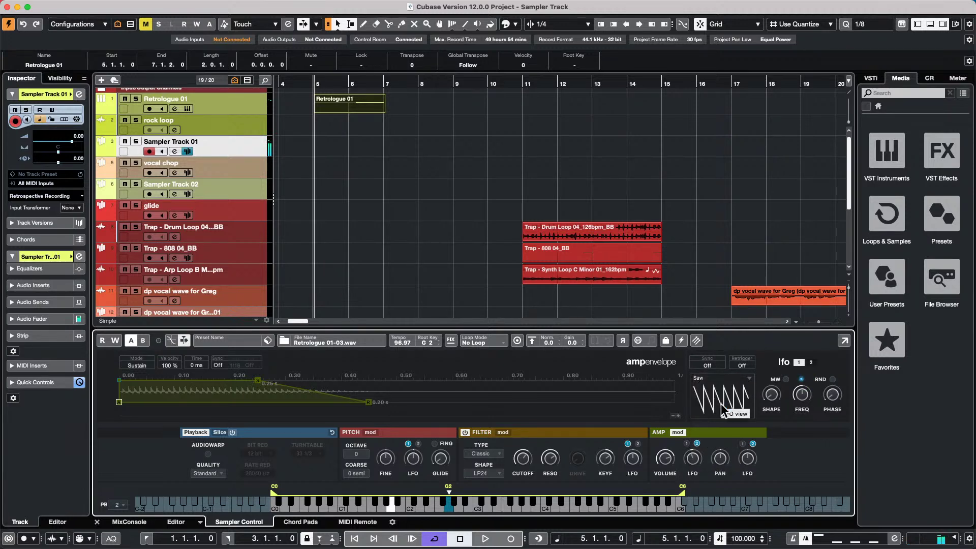
pyautogui.moveTo(697, 452); pyautogui.dragTo(693, 422)
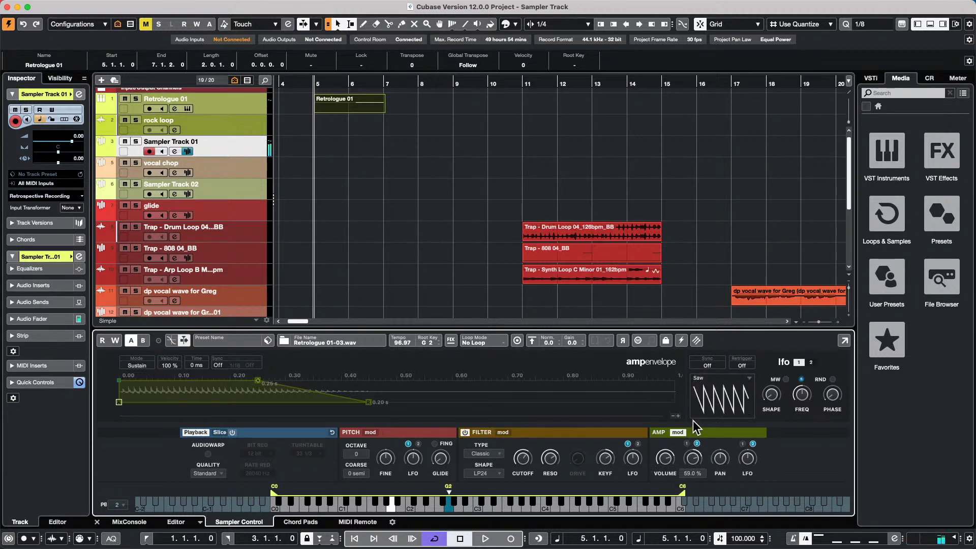
# - Assign the pan modulation to LFO 1 and raise LFO 1's frequency
pyautogui.click(743, 443)
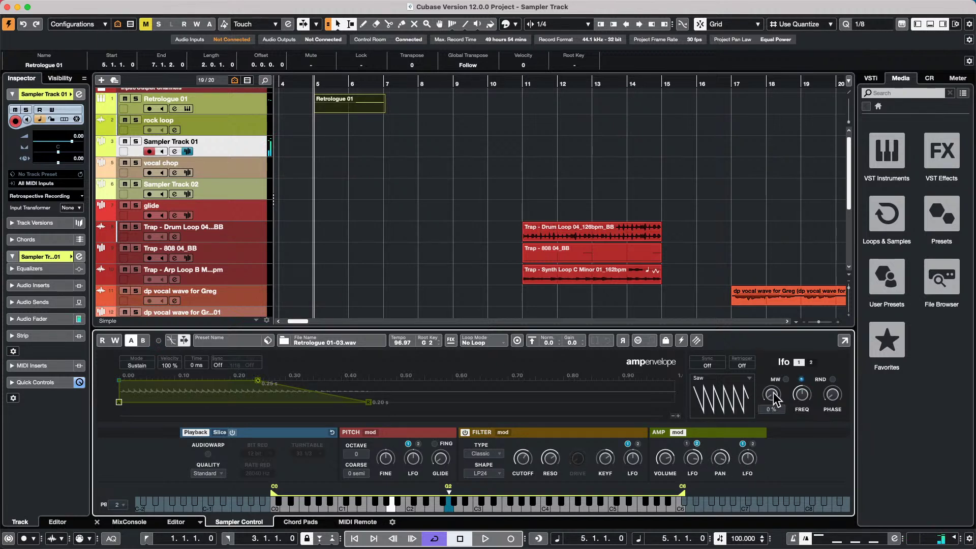
pyautogui.scroll(5, 803, 377)
pyautogui.scroll(3, 802, 382)
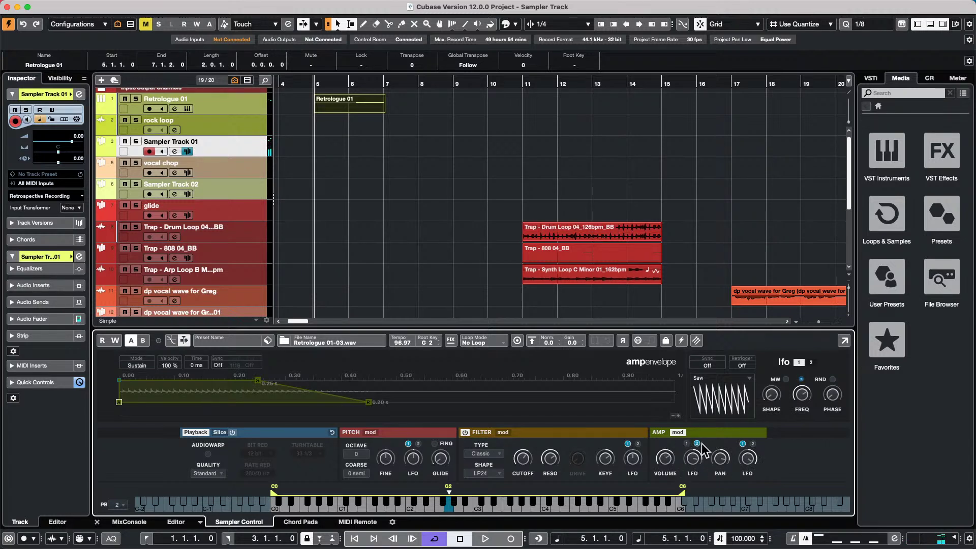
# - Set LFO 2's shape to 29% and its frequency to 5.93 Hz
pyautogui.click(810, 362)
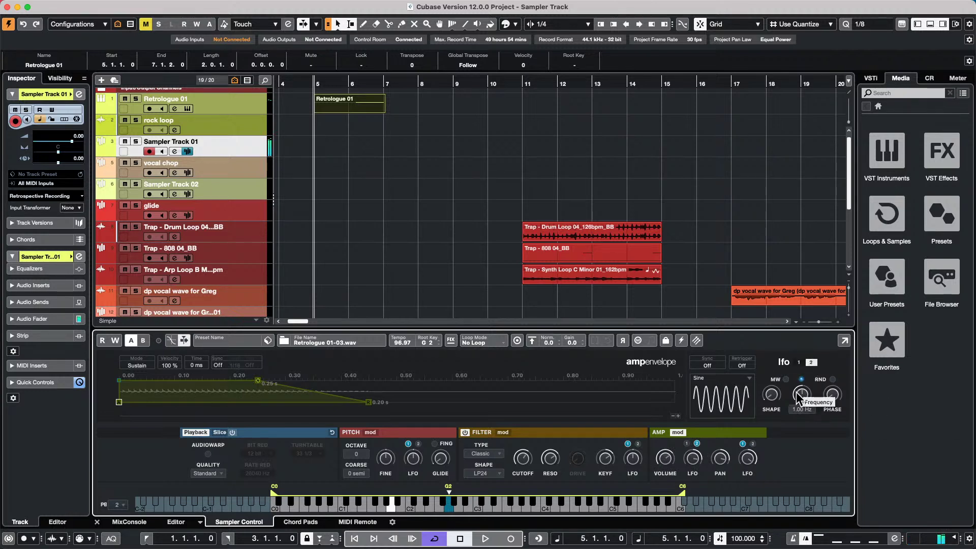
pyautogui.moveTo(771, 394); pyautogui.dragTo(770, 364)
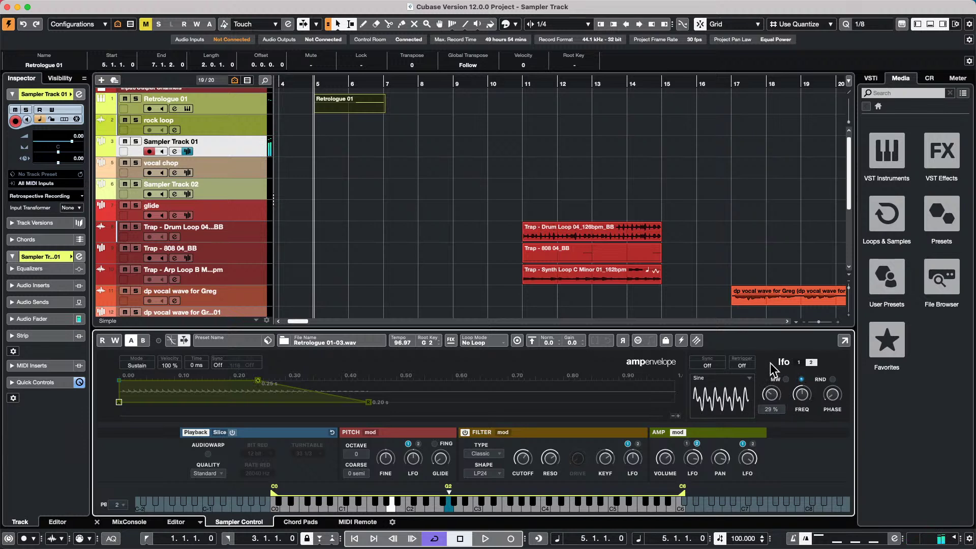
pyautogui.moveTo(807, 396); pyautogui.dragTo(806, 366)
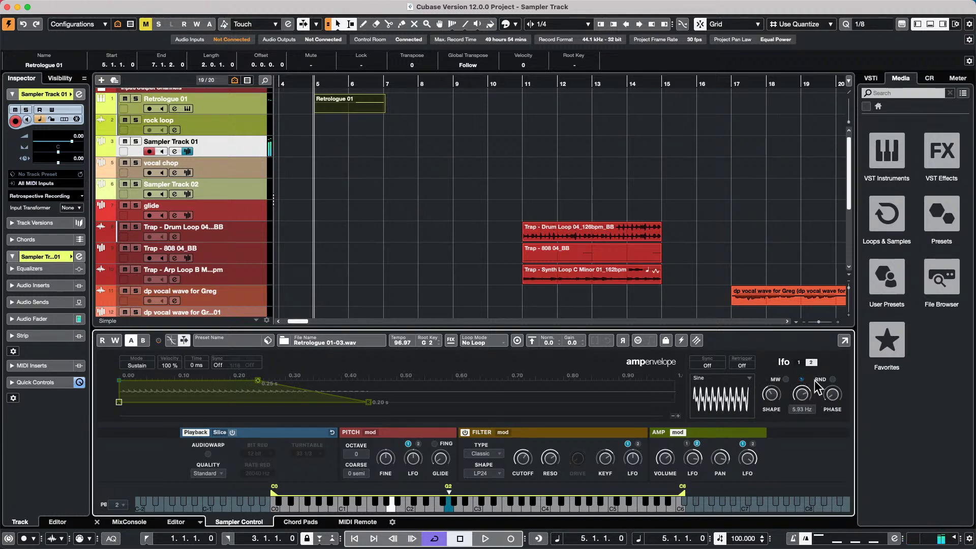
pyautogui.moveTo(832, 397); pyautogui.dragTo(832, 395)
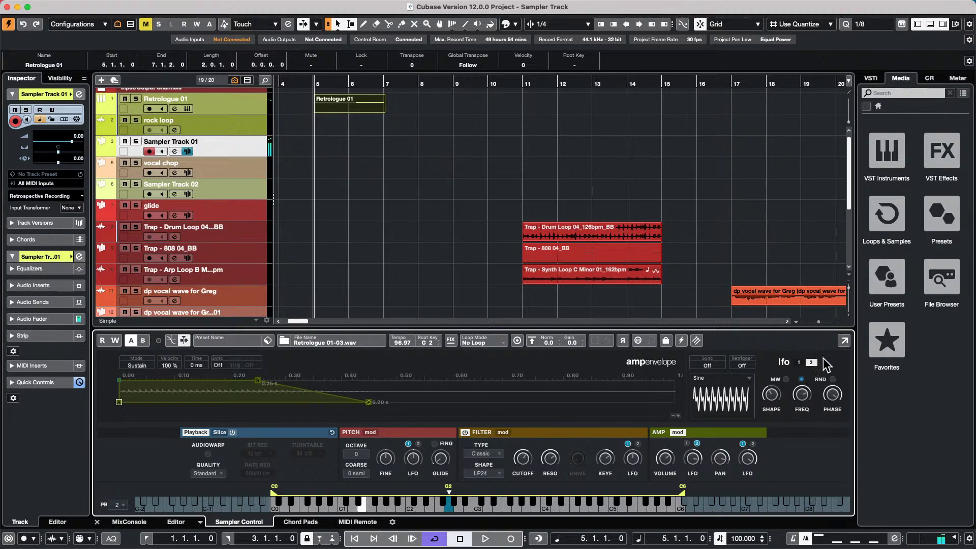
# - Move the amp envelope's sustain node to 0.33 s and turn on AudioWarp for the sample
pyautogui.moveTo(257, 381); pyautogui.dragTo(305, 380)
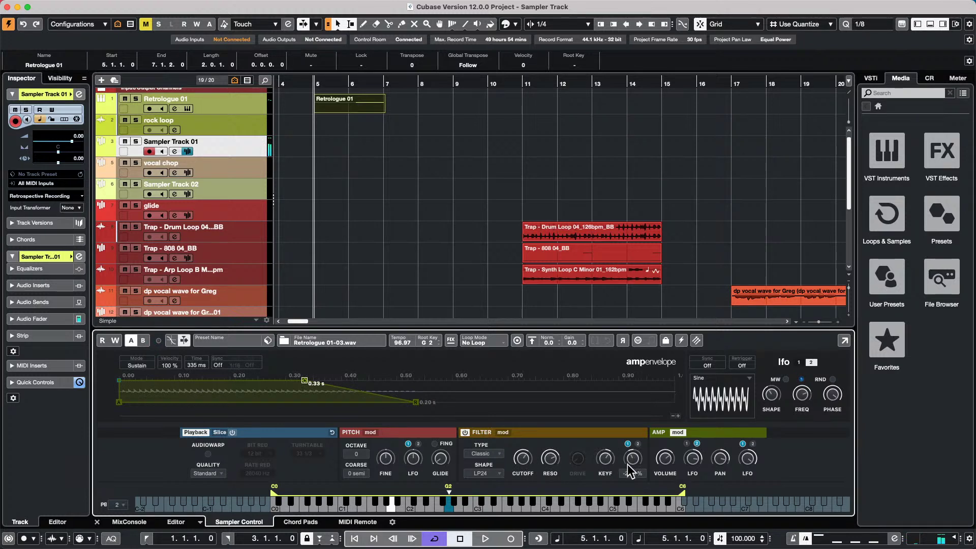
pyautogui.scroll(-3, 626, 476)
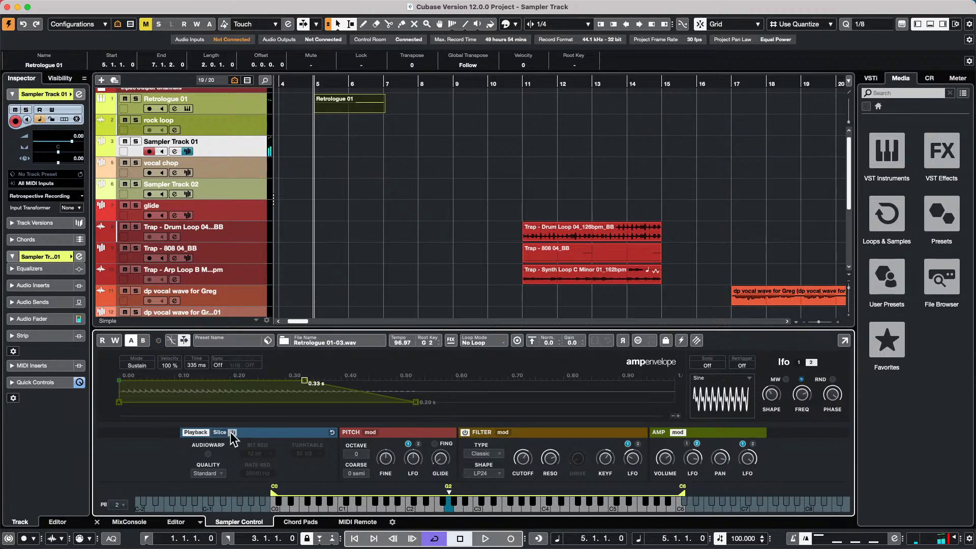
pyautogui.click(207, 454)
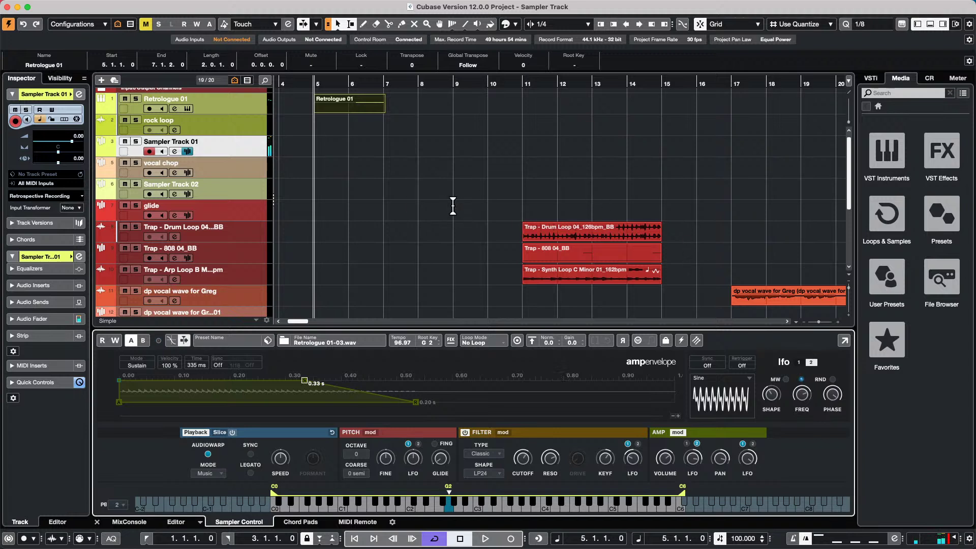
# - Load the dp vocal wave clip into the sampler track directly below it and turn on monophonic mode
pyautogui.scroll(1, 453, 206)
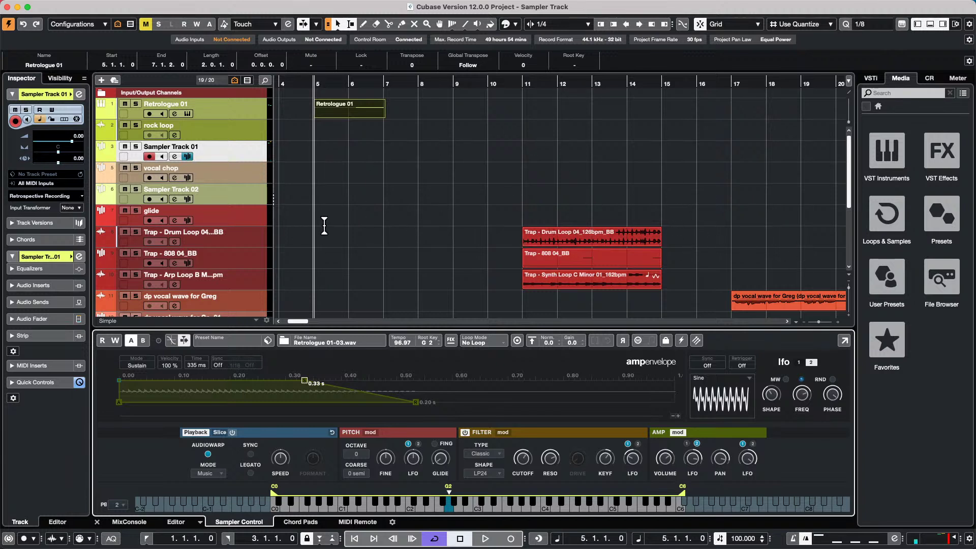
pyautogui.scroll(-1, 337, 228)
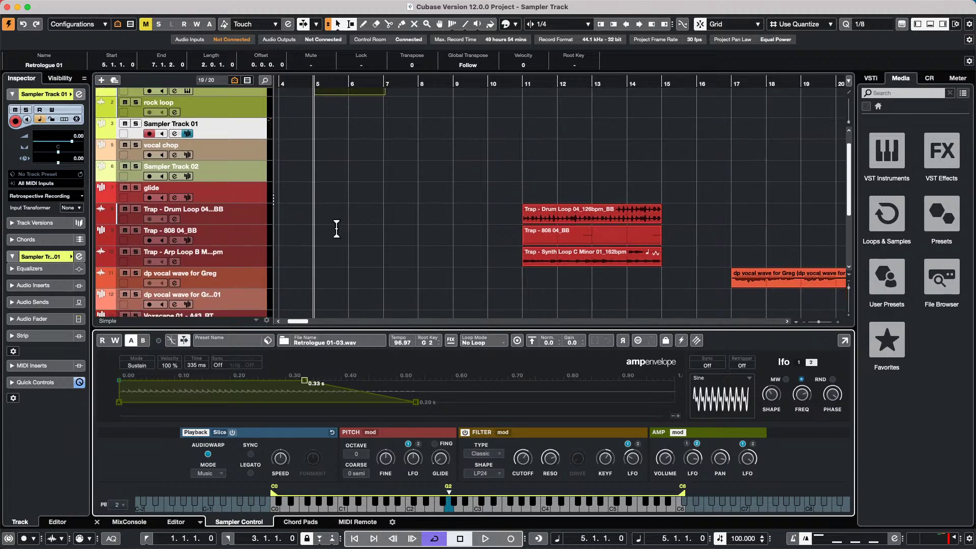
pyautogui.click(257, 281)
pyautogui.moveTo(763, 284); pyautogui.dragTo(452, 452)
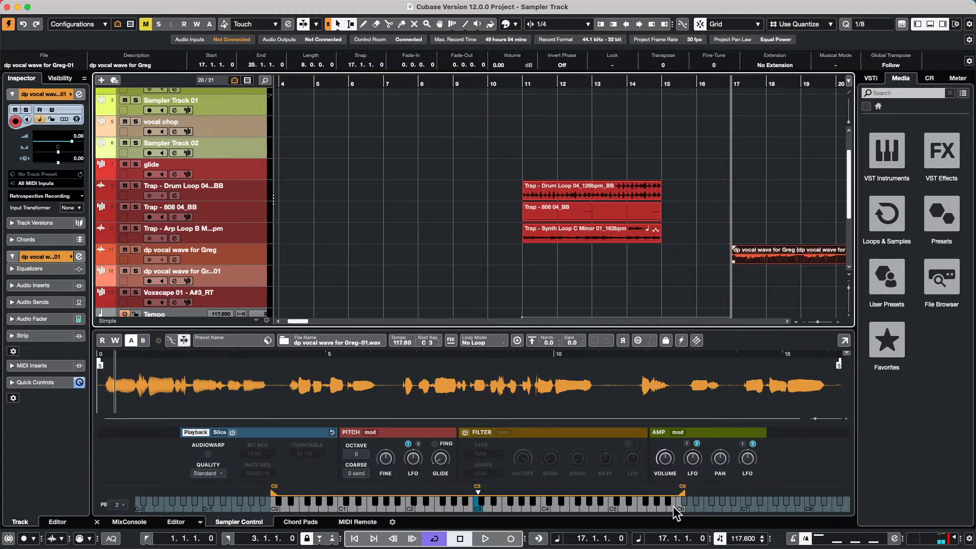
pyautogui.click(638, 342)
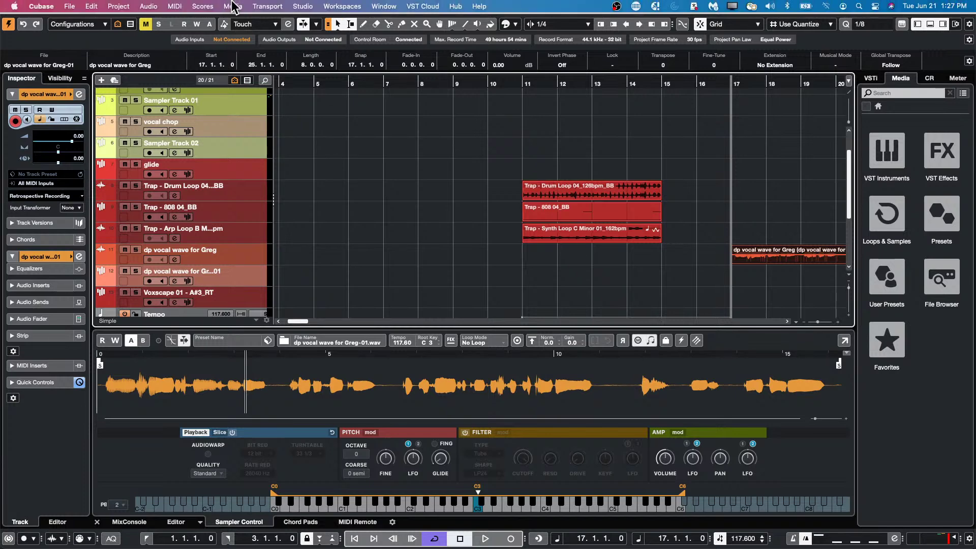
# - Open the output audio connections and expand the Stereo Out bus
pyautogui.click(235, 6)
pyautogui.moveTo(300, 7)
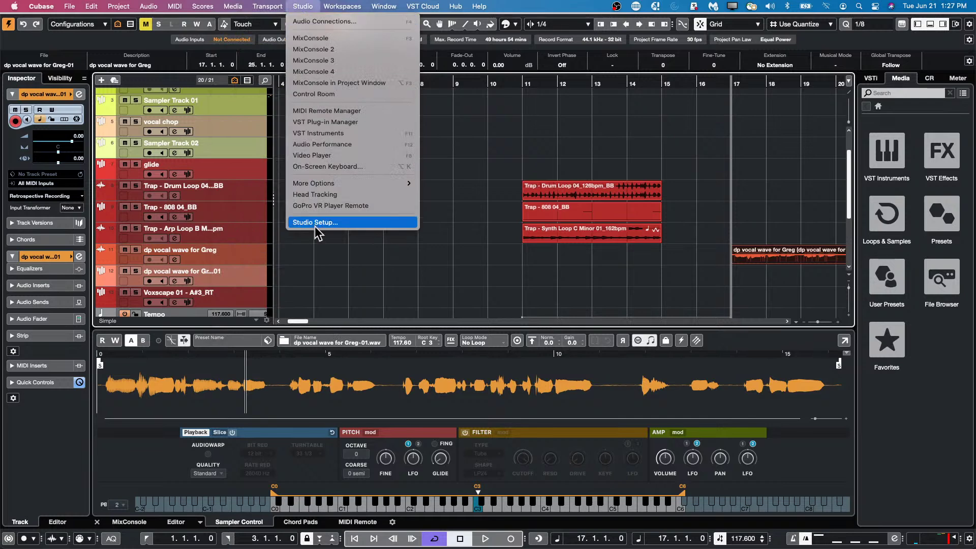
pyautogui.click(312, 23)
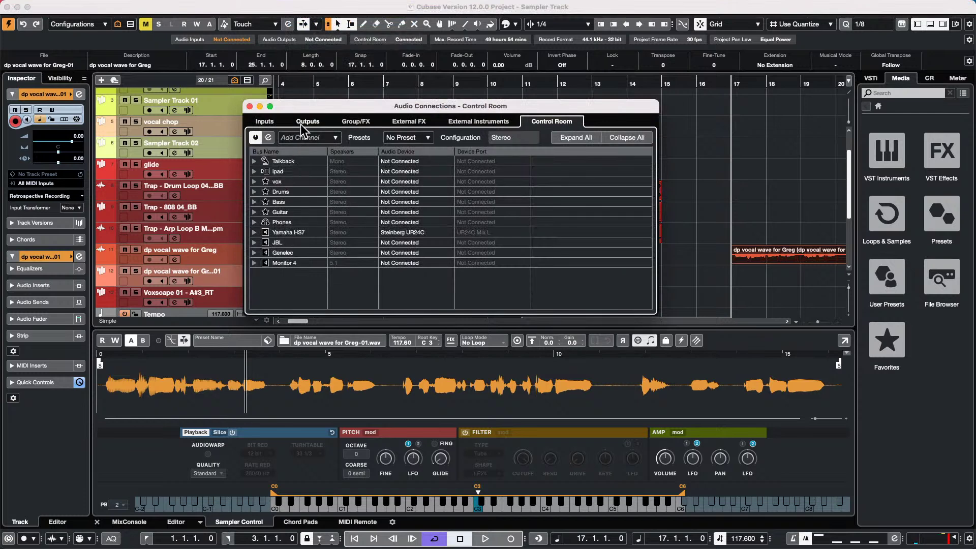
pyautogui.click(311, 122)
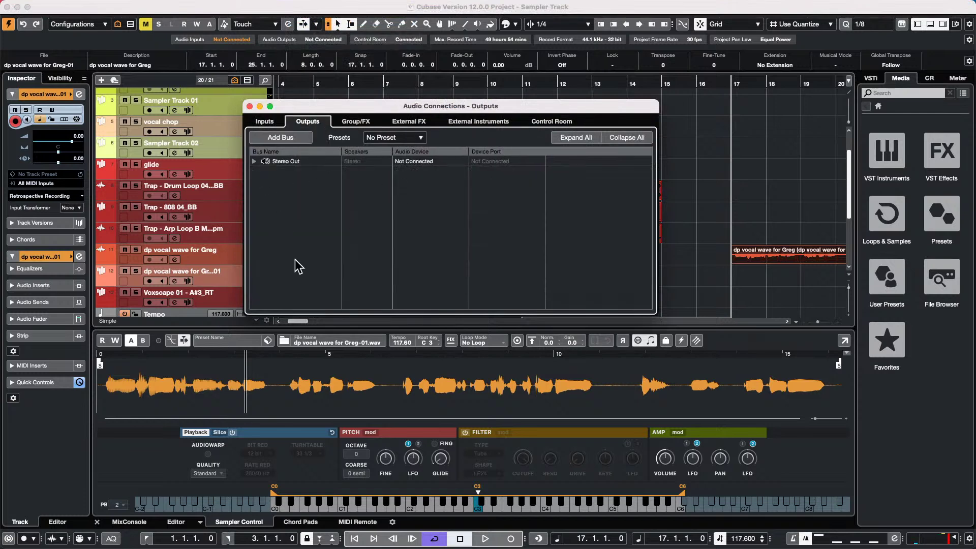
pyautogui.click(254, 161)
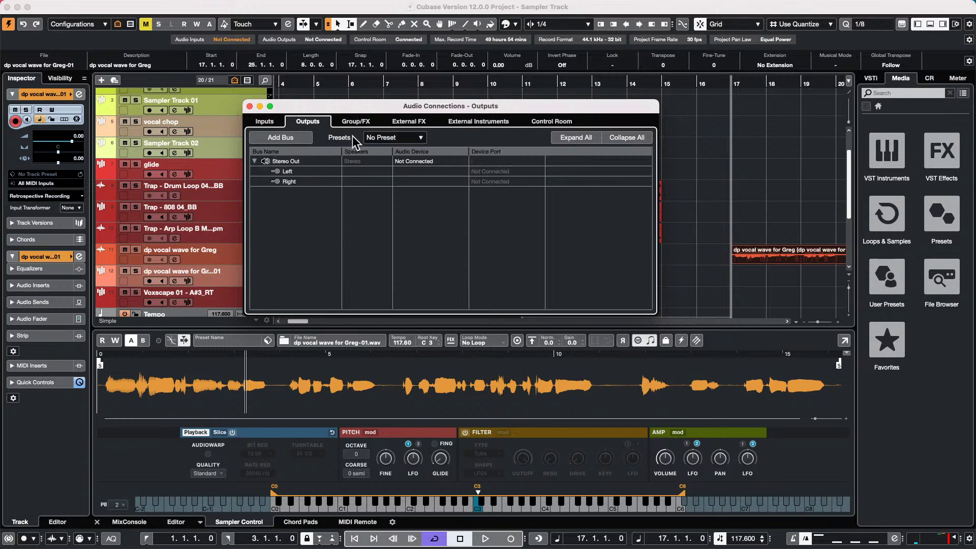
# - Add a 7.1.4 output bus
pyautogui.rightClick(282, 233)
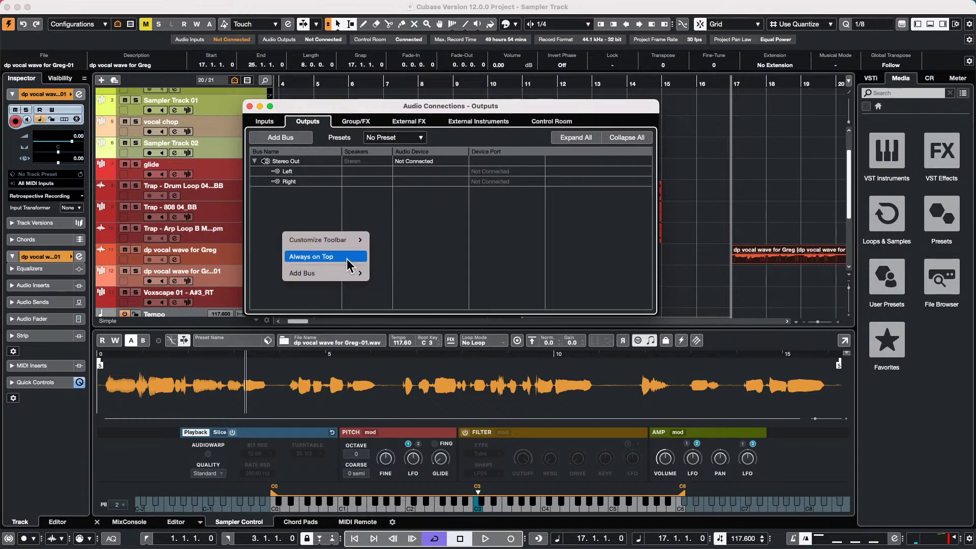
pyautogui.moveTo(342, 273)
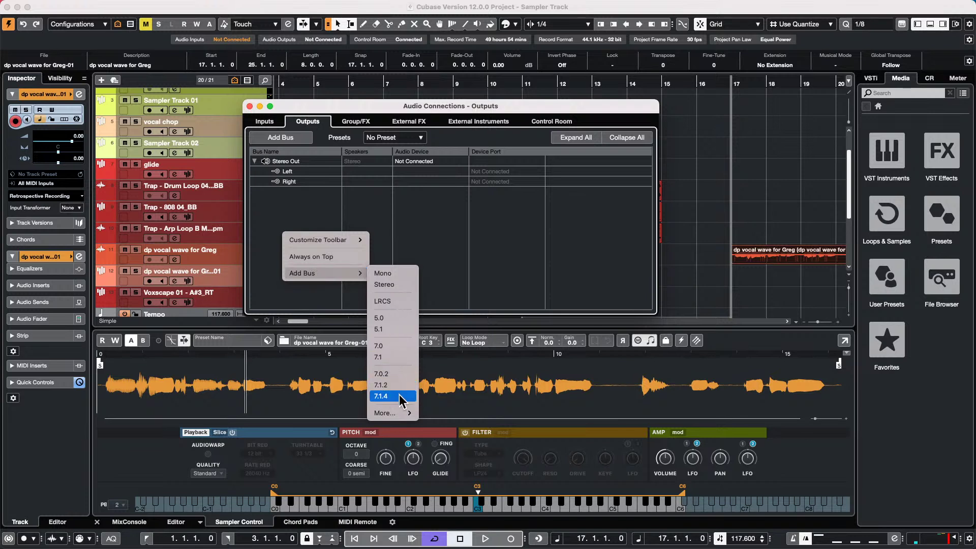
pyautogui.press('Escape')
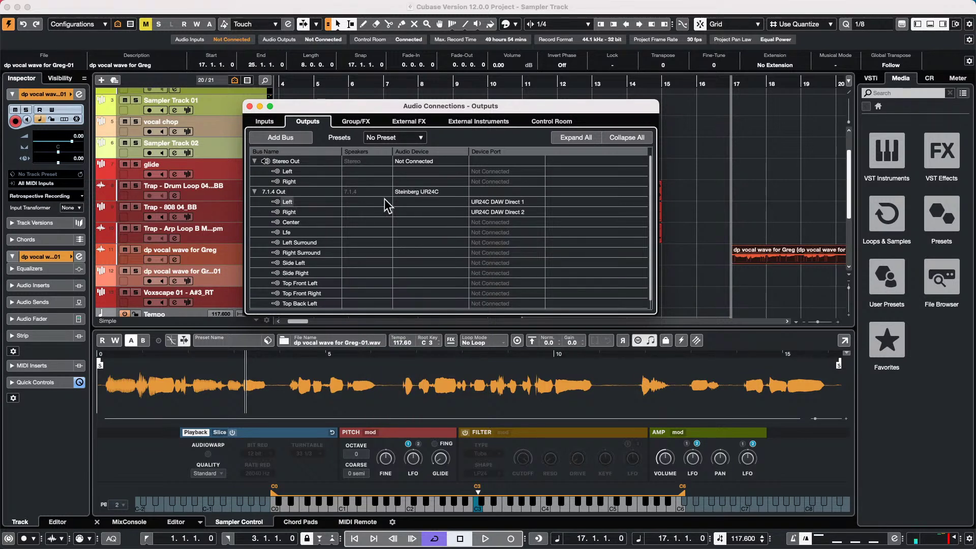
# - Show the device ports available for the 7.1.4 bus's Top Front Left channel
pyautogui.scroll(-1, 356, 209)
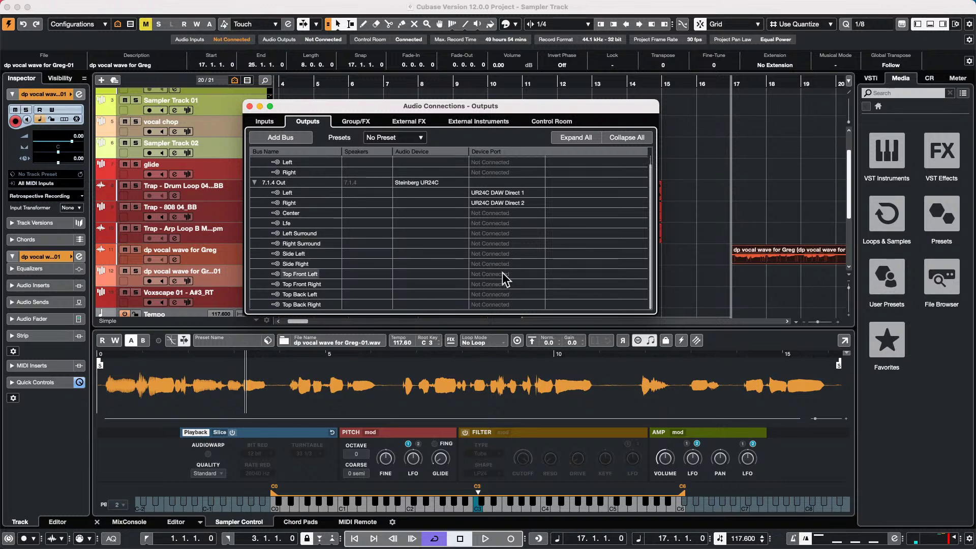
pyautogui.click(518, 275)
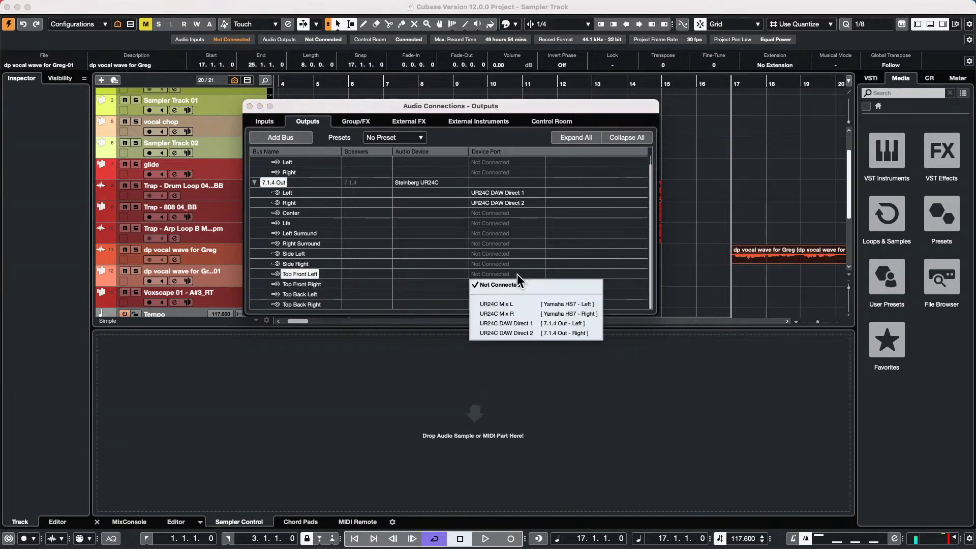
pyautogui.click(510, 273)
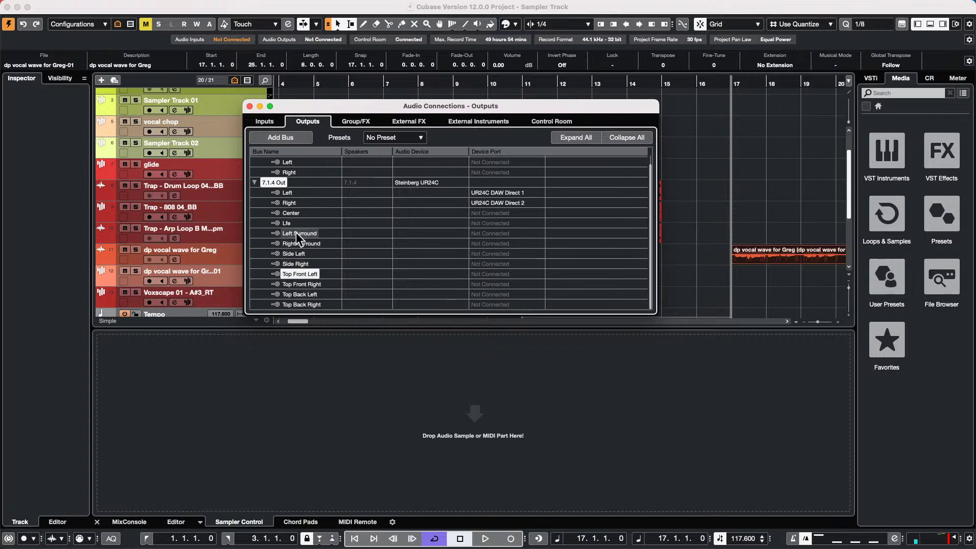
pyautogui.click(512, 273)
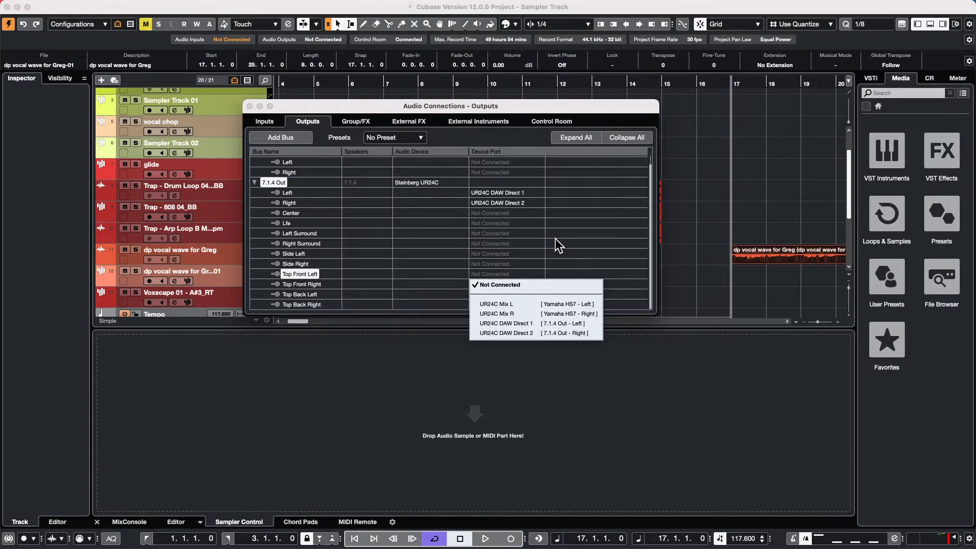
pyautogui.moveTo(468, 545)
# - Collapse the 7.1.4 Out bus and set it as the main mix
pyautogui.click(277, 182)
pyautogui.rightClick(277, 182)
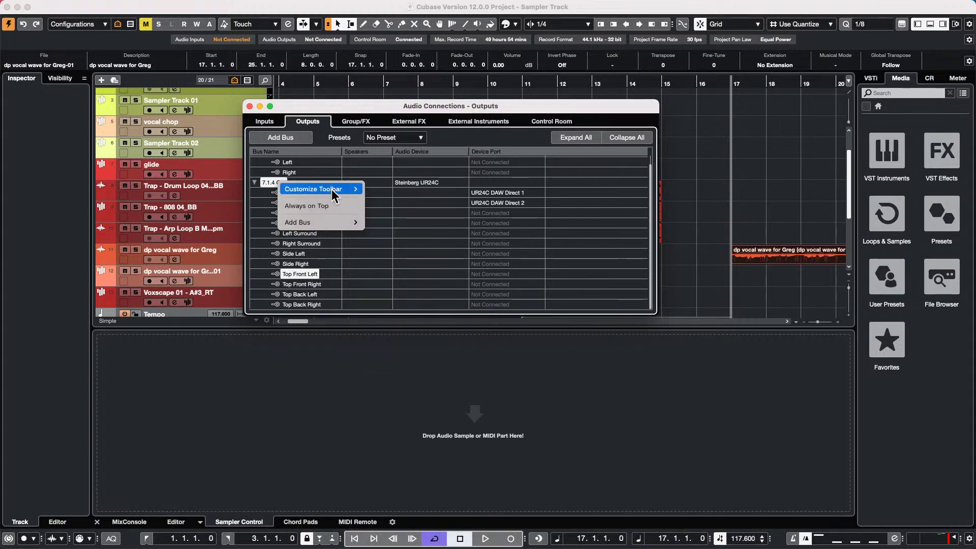
pyautogui.click(254, 183)
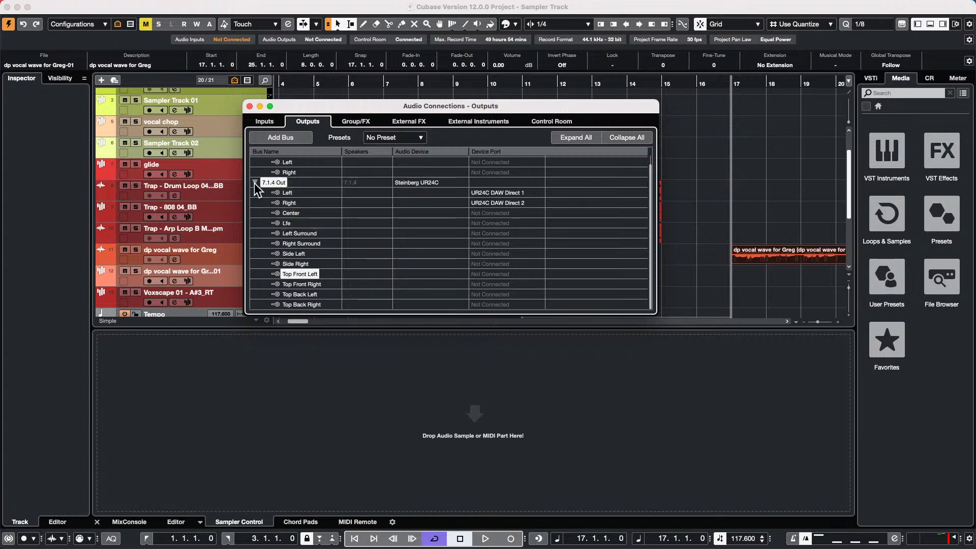
pyautogui.click(254, 183)
pyautogui.rightClick(264, 189)
pyautogui.moveTo(321, 196)
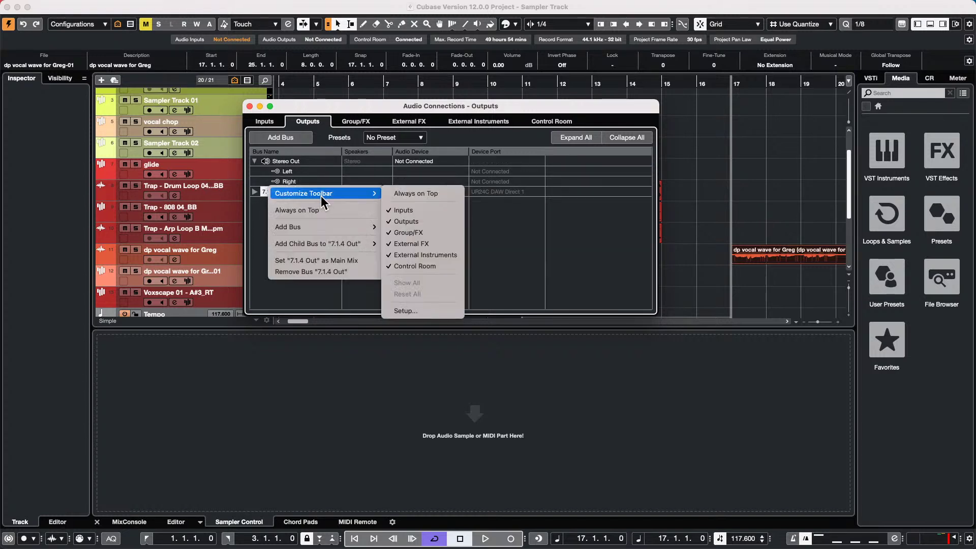
pyautogui.click(312, 260)
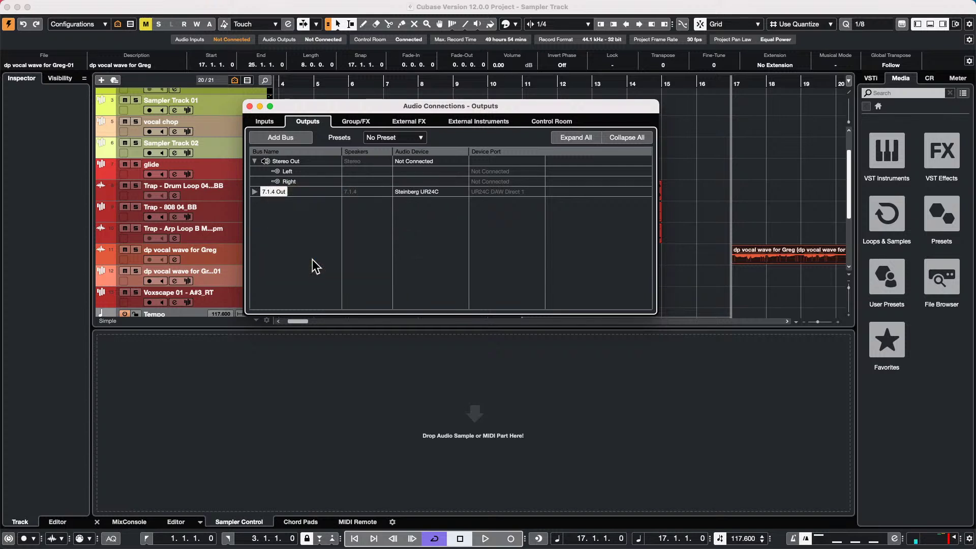
# - Remove the 7.1.4 Out bus, check the Stereo Out bus options and close the audio connections
pyautogui.rightClick(279, 189)
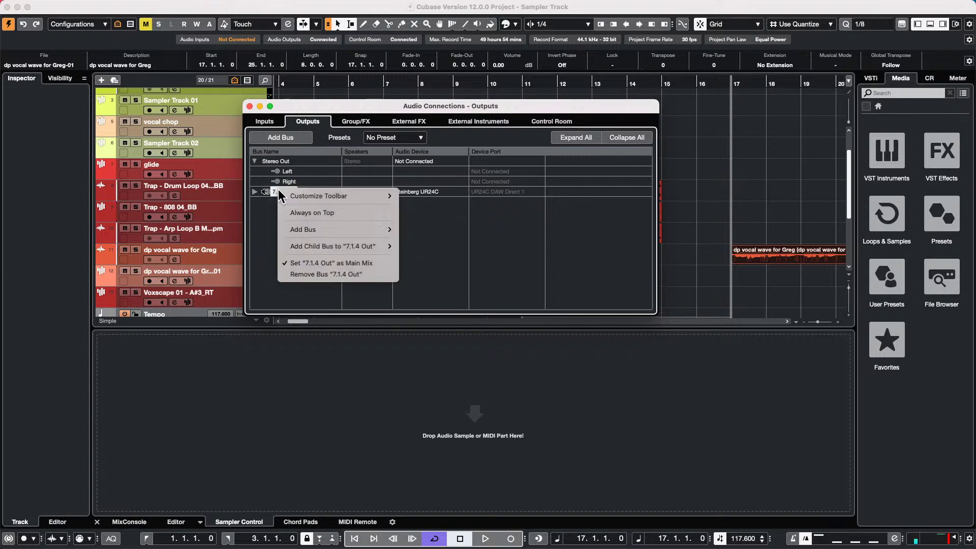
pyautogui.click(316, 274)
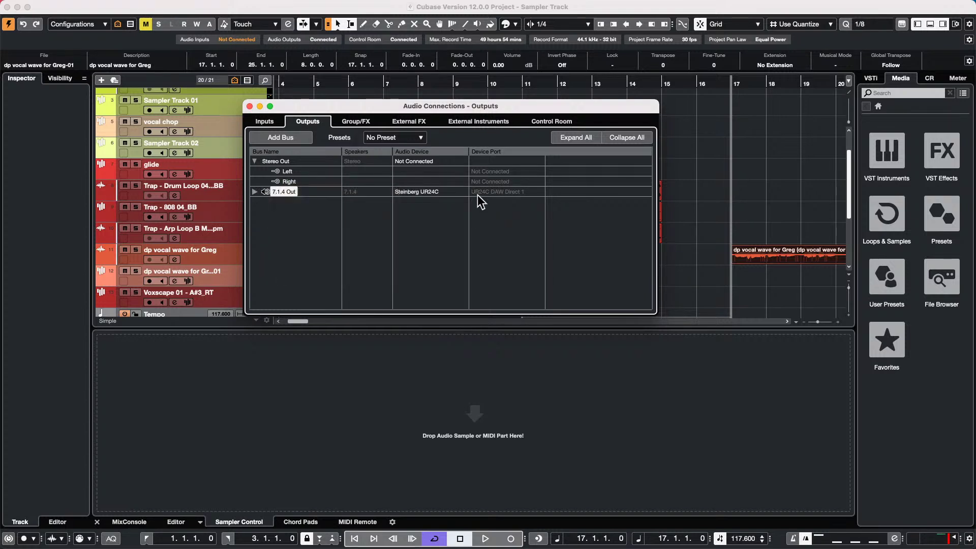
pyautogui.rightClick(275, 159)
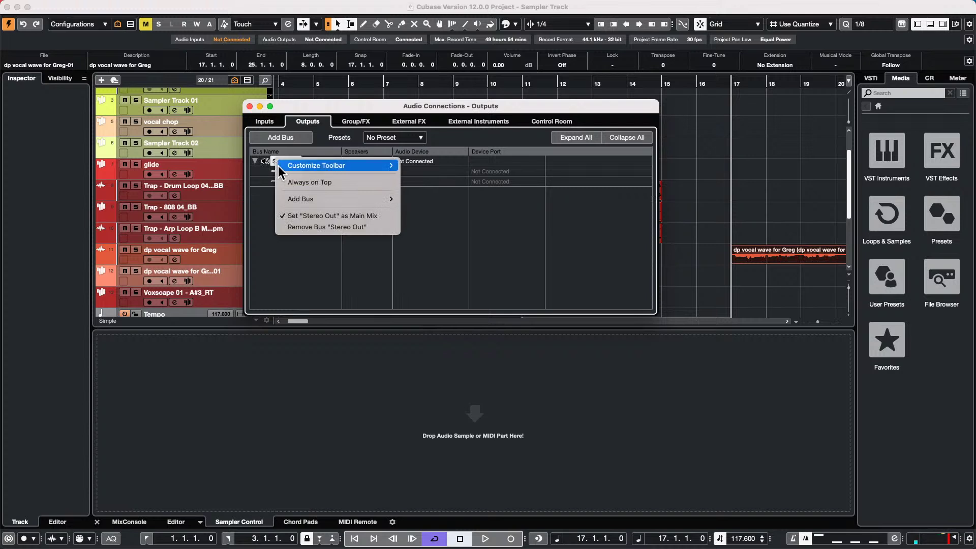
pyautogui.click(294, 252)
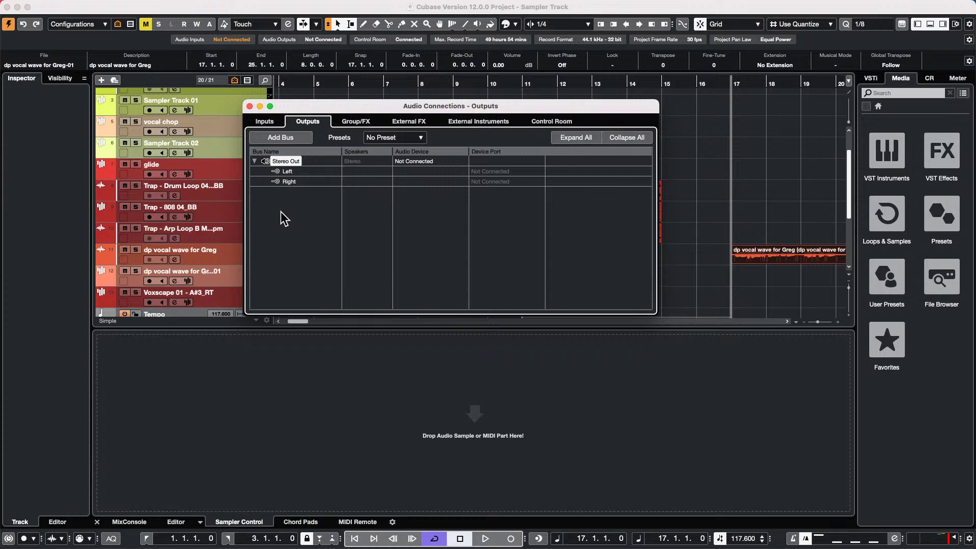
pyautogui.click(249, 106)
# - Open the dp vocal wave clip in the sample editor and turn on VariAudio editing
pyautogui.doubleClick(774, 255)
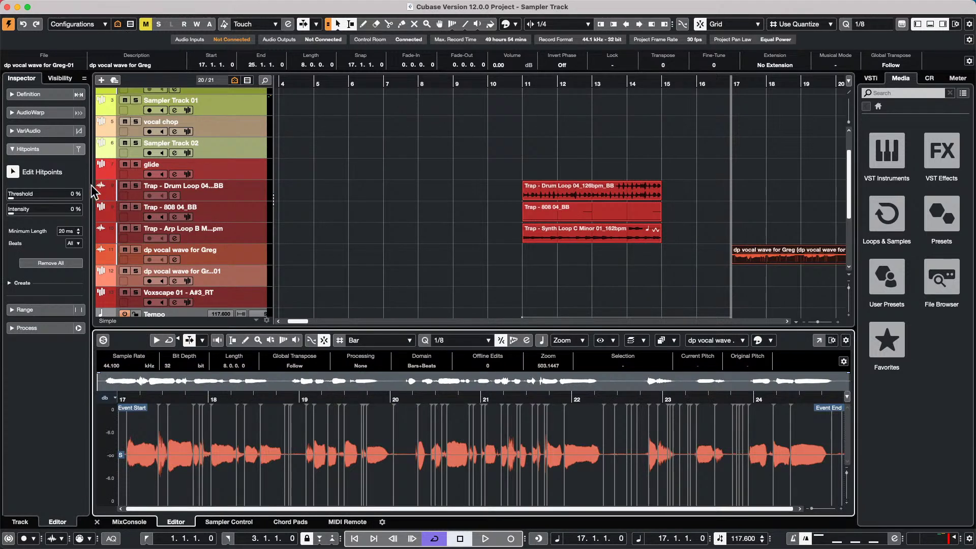
pyautogui.click(39, 131)
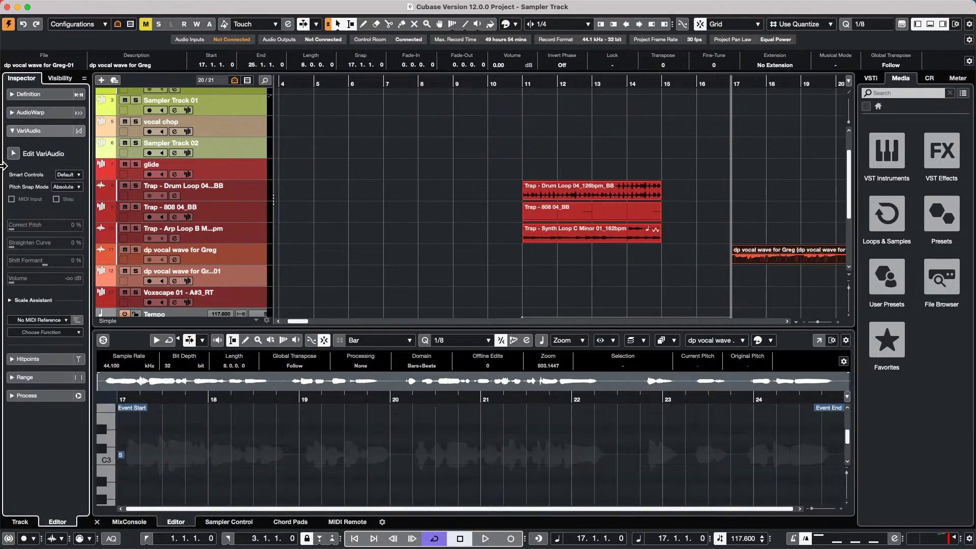
pyautogui.click(13, 154)
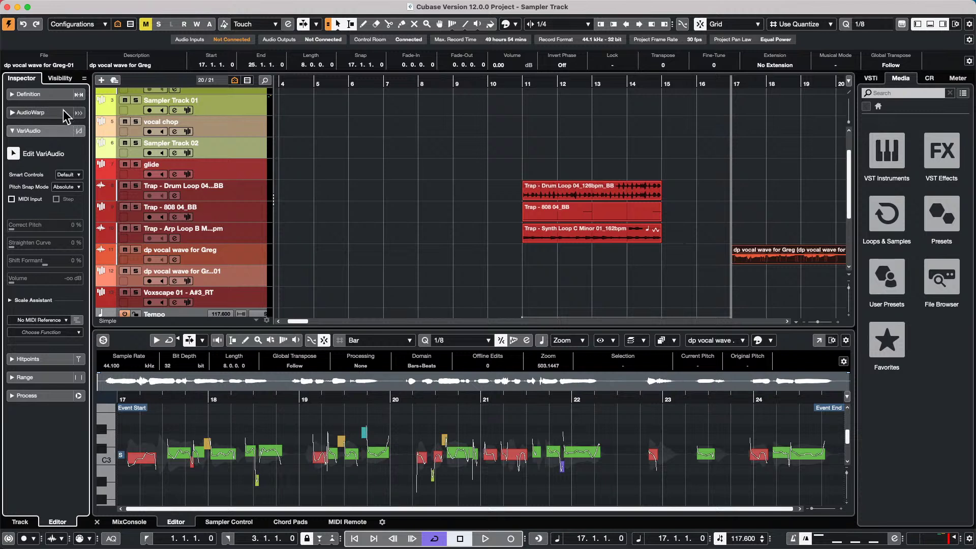
# - Load the Pitch Correct plug-in into the first insert slot of the dp vocal wave audio track
pyautogui.click(249, 261)
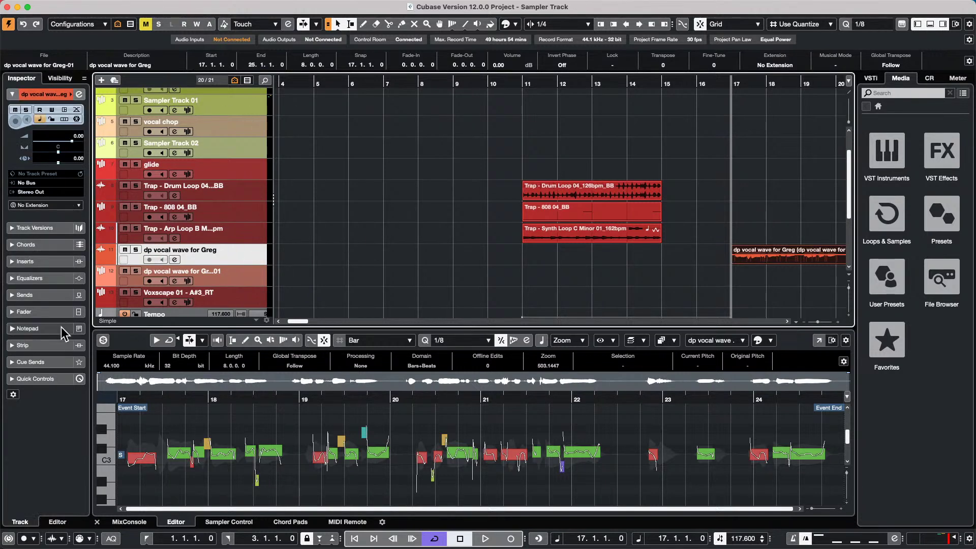
pyautogui.click(48, 262)
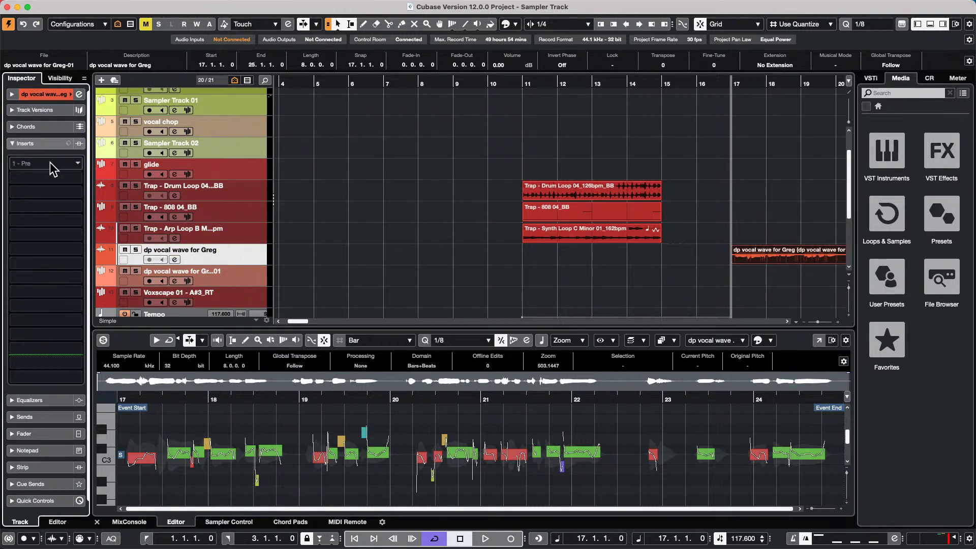
pyautogui.click(50, 164)
pyautogui.click(25, 315)
pyautogui.click(57, 336)
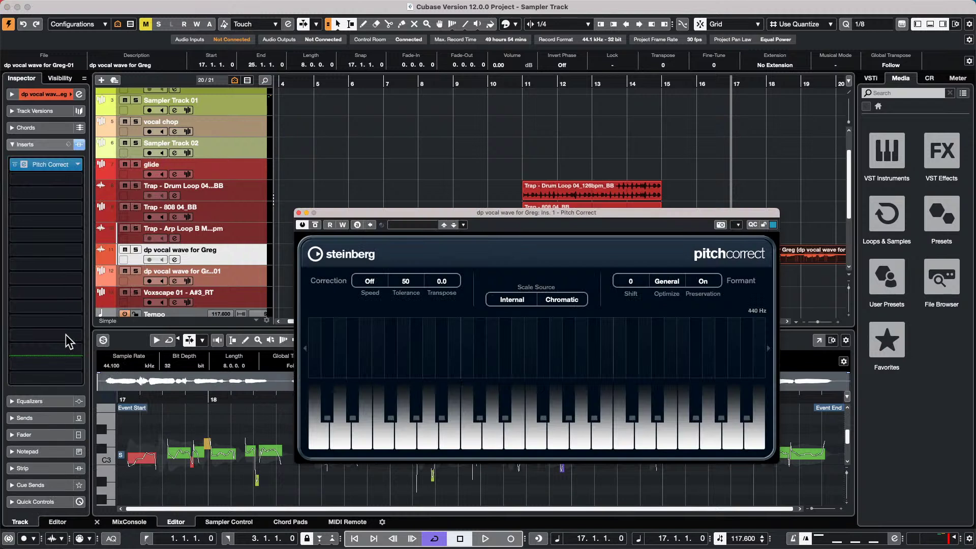
# - Set Pitch Correct's internal scale source to Major, close its window and remove the plug-in from the insert slot
pyautogui.click(557, 298)
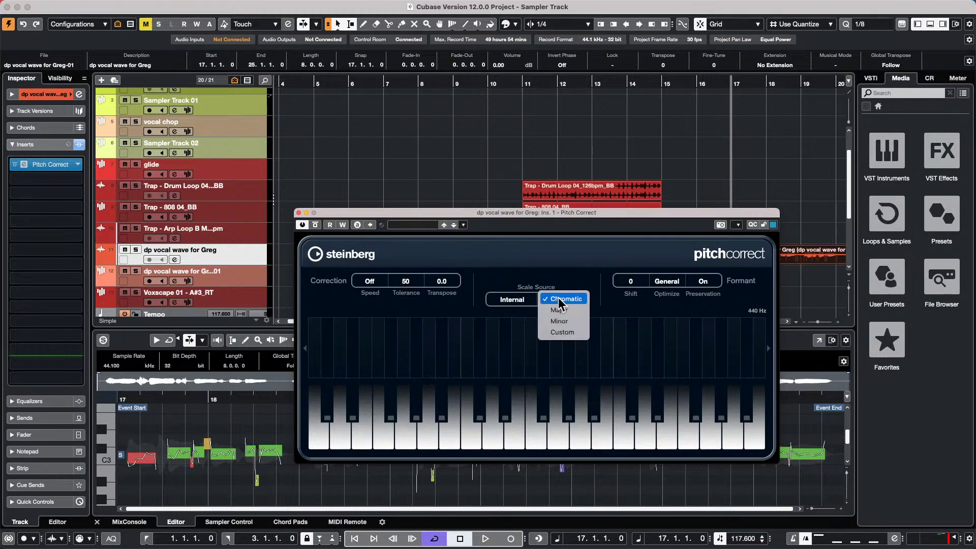
pyautogui.click(568, 310)
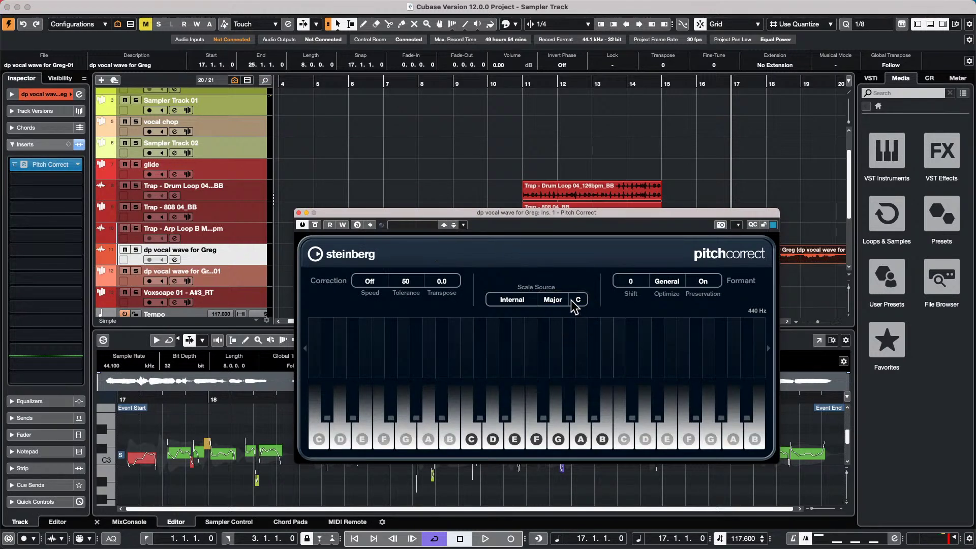
pyautogui.click(300, 213)
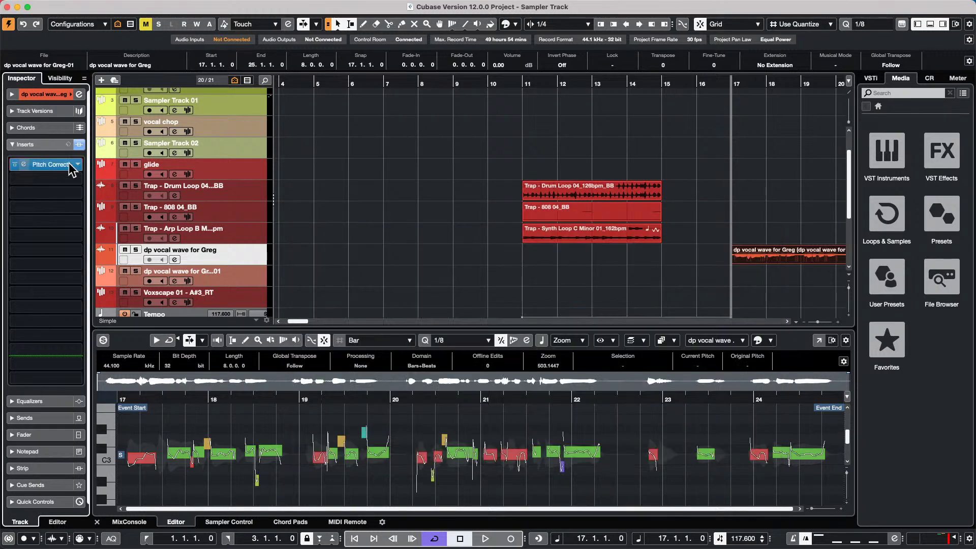
pyautogui.click(76, 166)
pyautogui.click(56, 188)
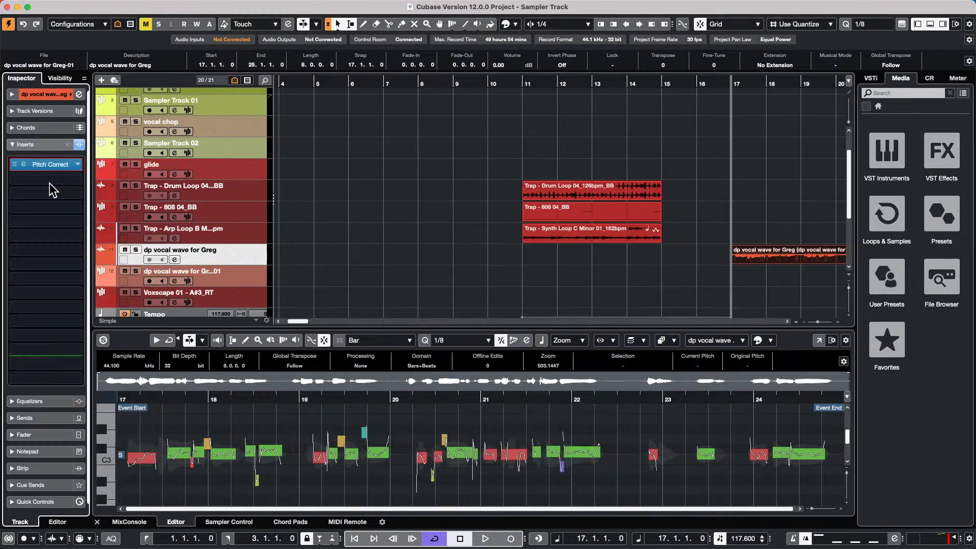
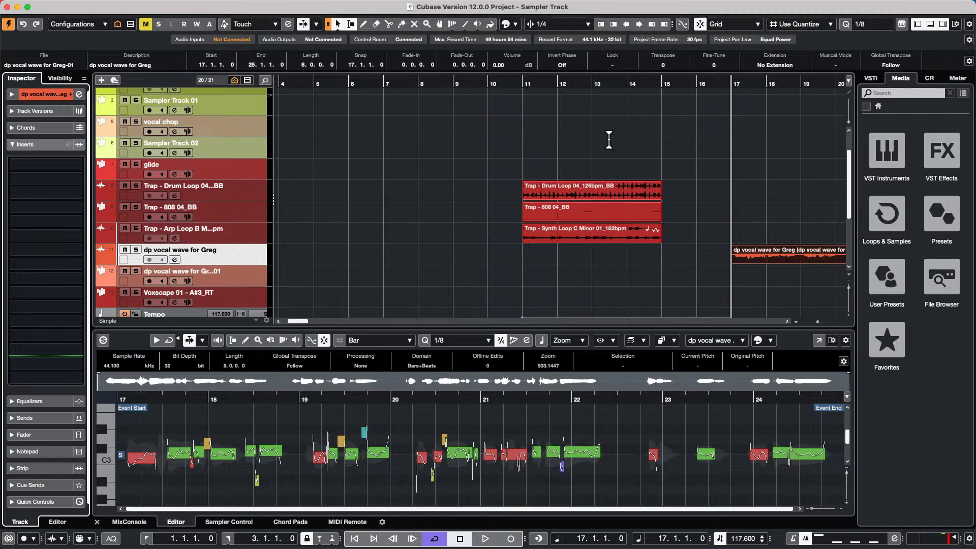
# - Open the recent project Amos Moses - GO.cpr and activate it
pyautogui.scroll(3, 485, 295)
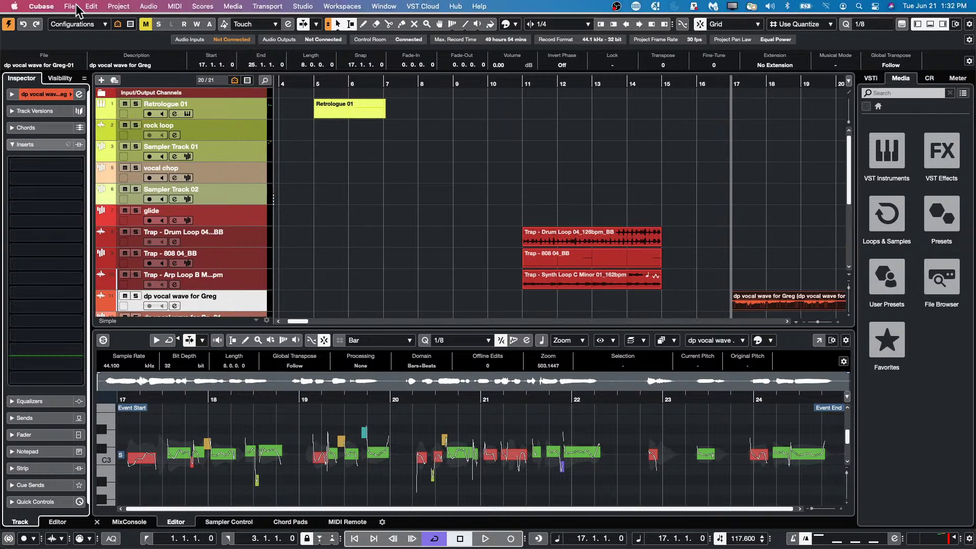
pyautogui.click(71, 6)
pyautogui.moveTo(118, 222)
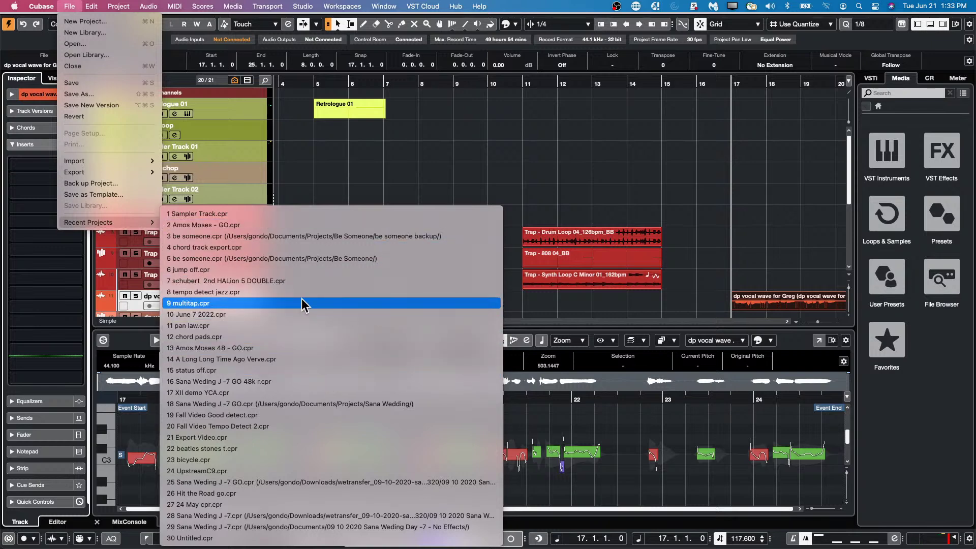
pyautogui.click(300, 225)
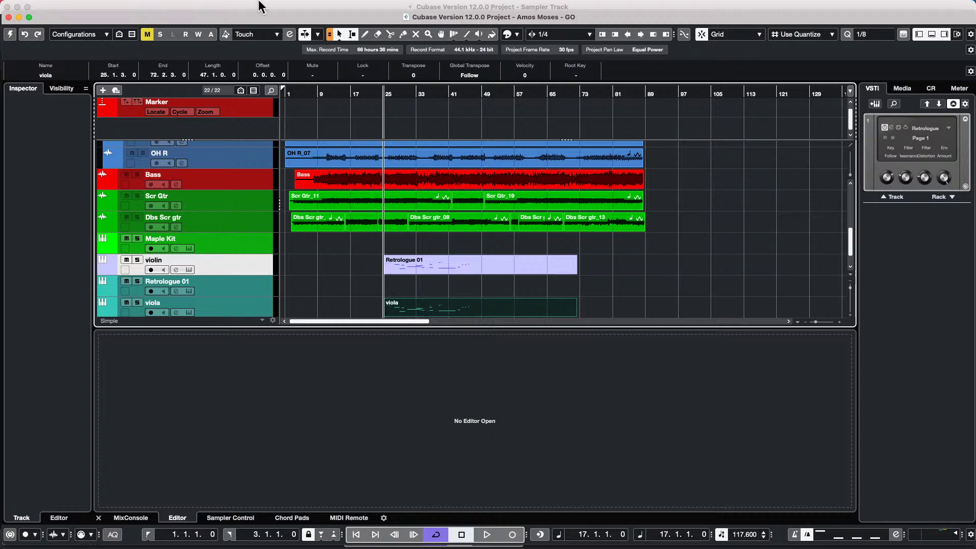
pyautogui.click(9, 36)
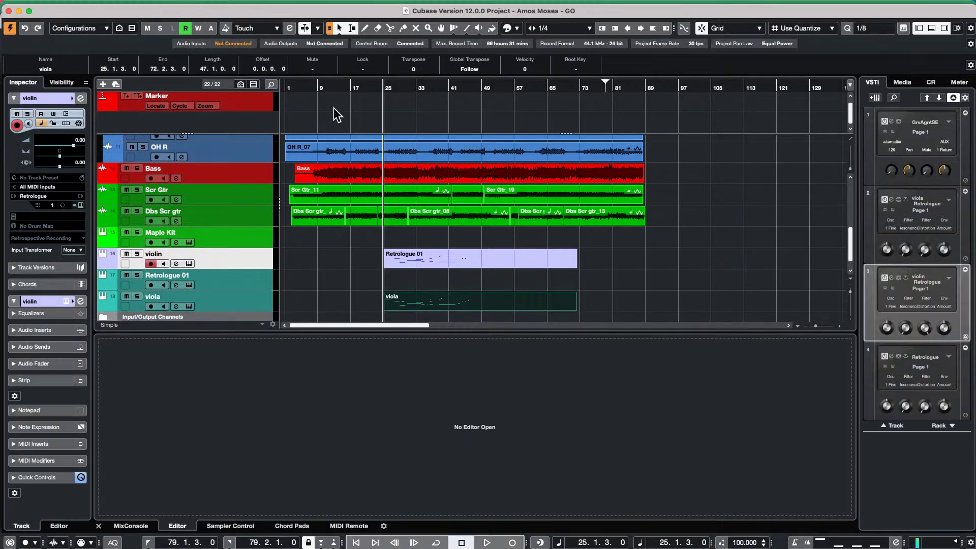
# - Review the External FX buses in the audio connections and close the window
pyautogui.click(315, 6)
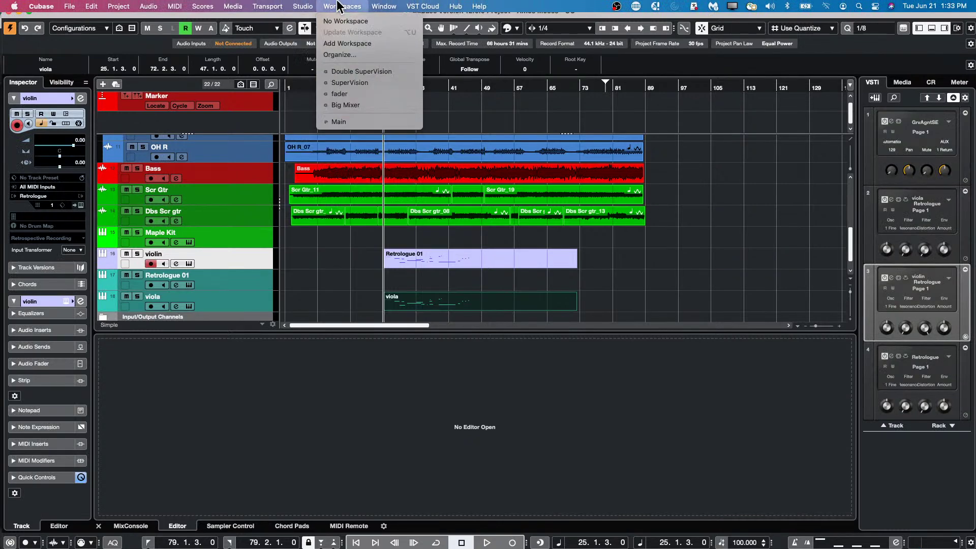
pyautogui.click(313, 21)
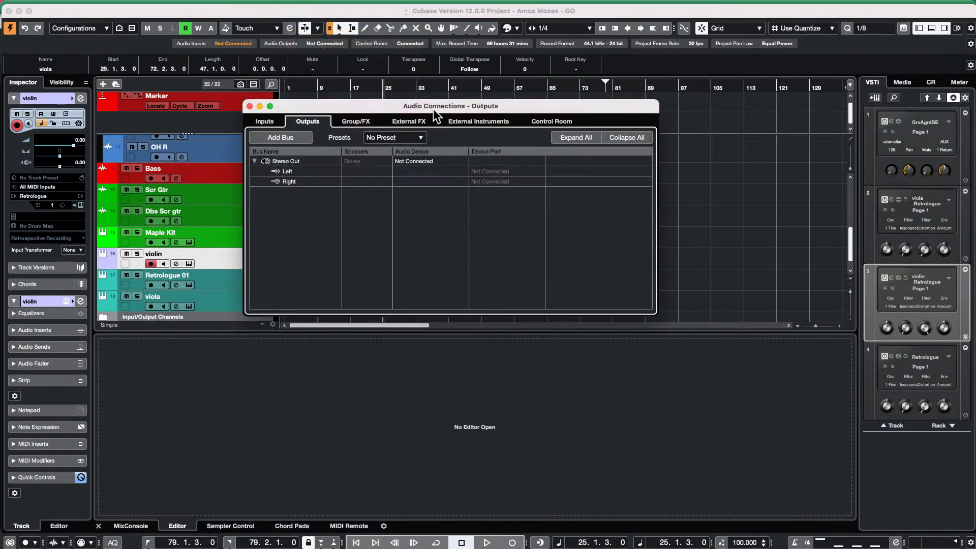
pyautogui.click(419, 124)
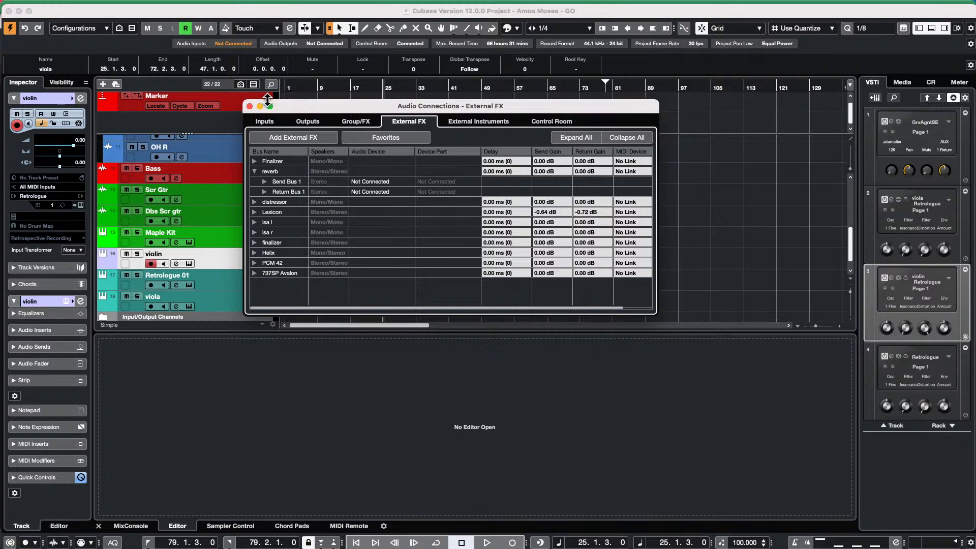
pyautogui.click(249, 105)
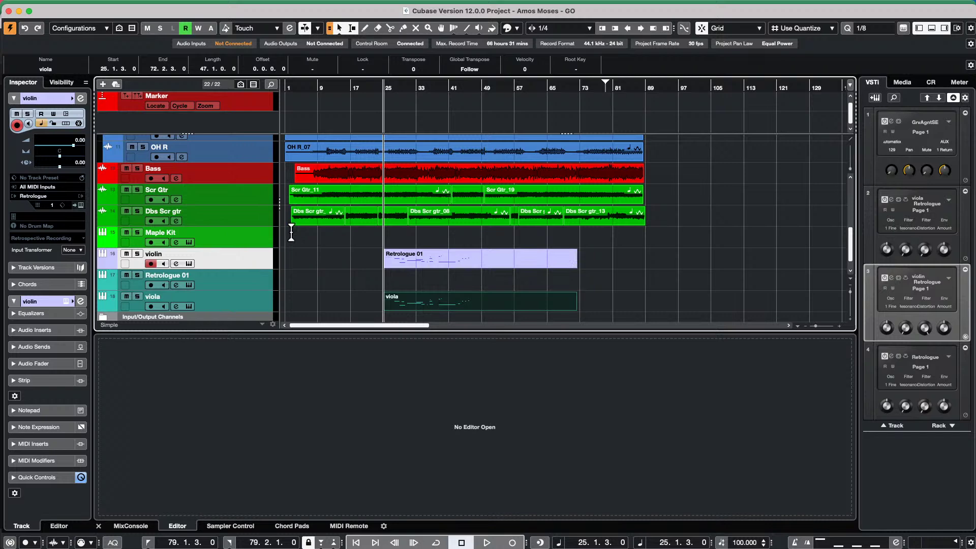
# - Add a stereo effect track below Dbs Scr gtr using the external plug-in reverb, routed to Stereo Out
pyautogui.click(239, 216)
pyautogui.rightClick(244, 215)
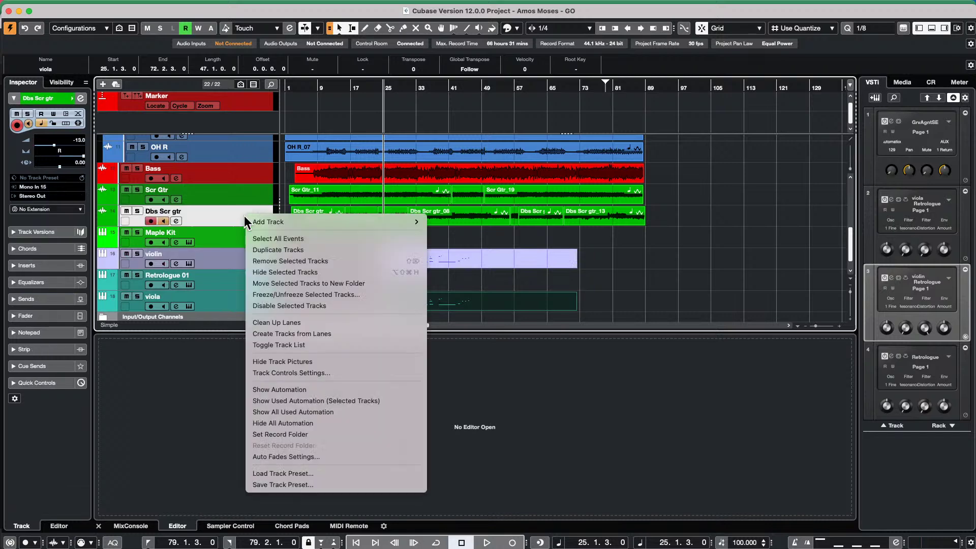
pyautogui.moveTo(257, 218)
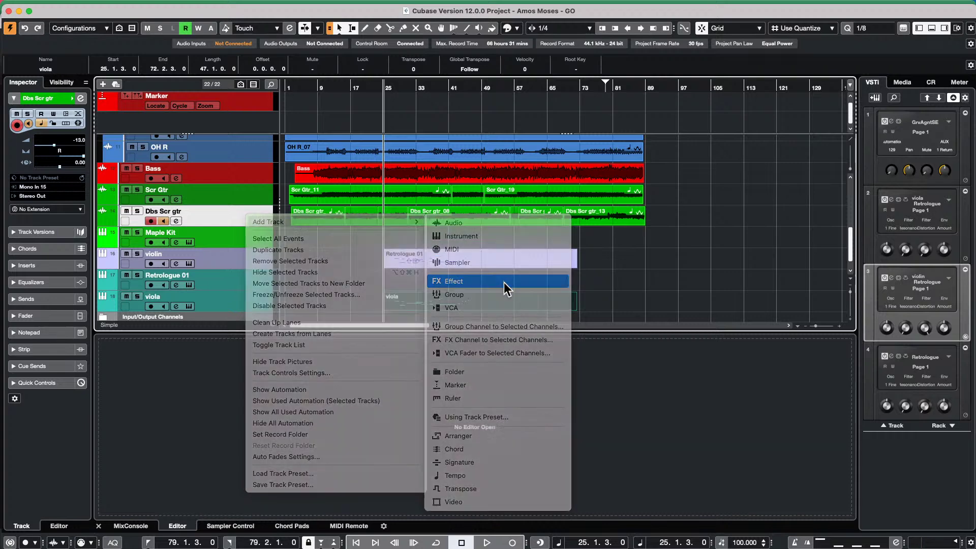
pyautogui.click(504, 282)
pyautogui.click(483, 170)
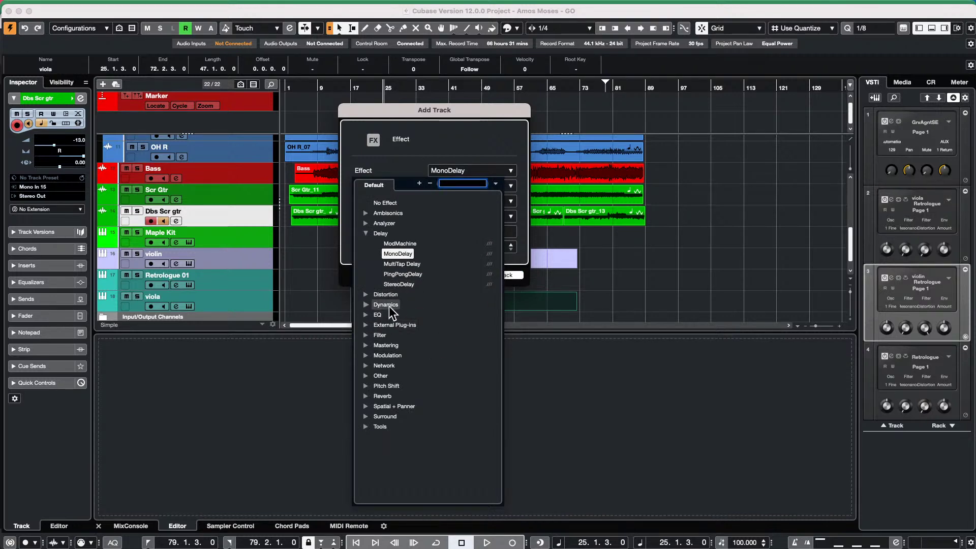
pyautogui.click(365, 234)
pyautogui.click(365, 274)
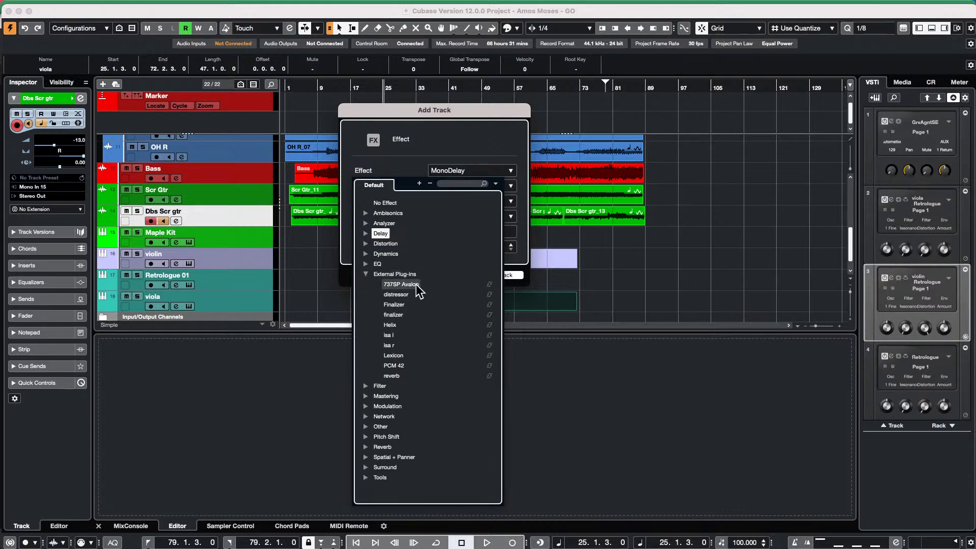
pyautogui.click(389, 376)
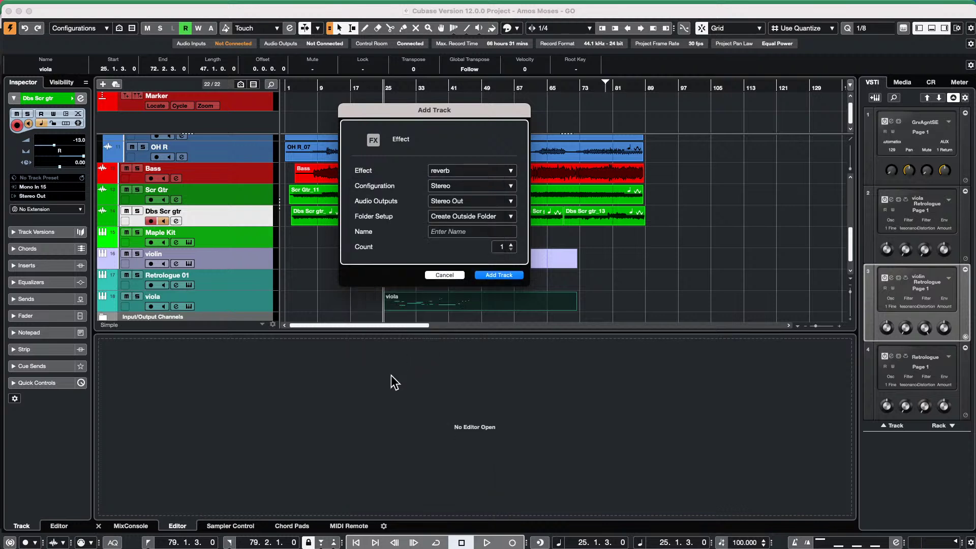
pyautogui.click(499, 275)
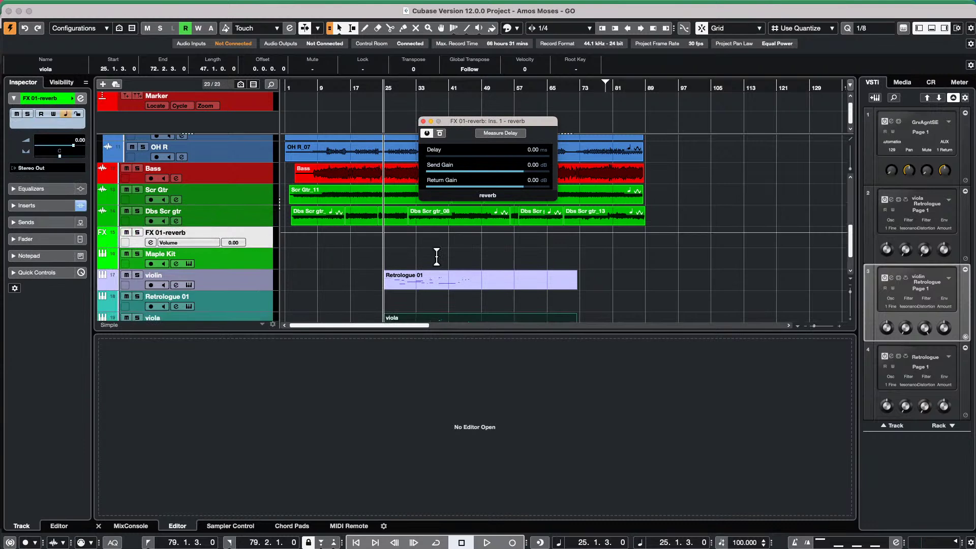
# - Start an audio mixdown export with multiple channel selection and include the FX 01-reverb channel
pyautogui.click(69, 6)
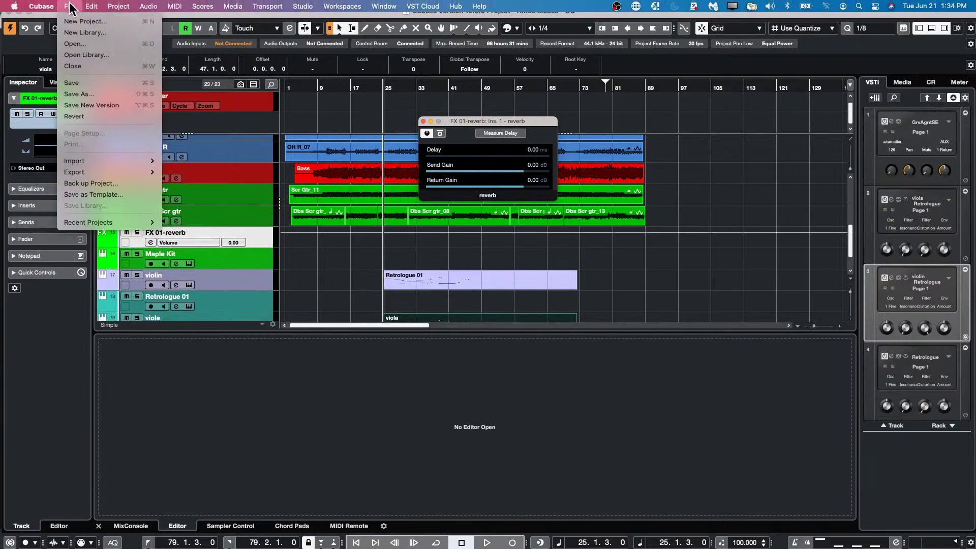
pyautogui.moveTo(85, 172)
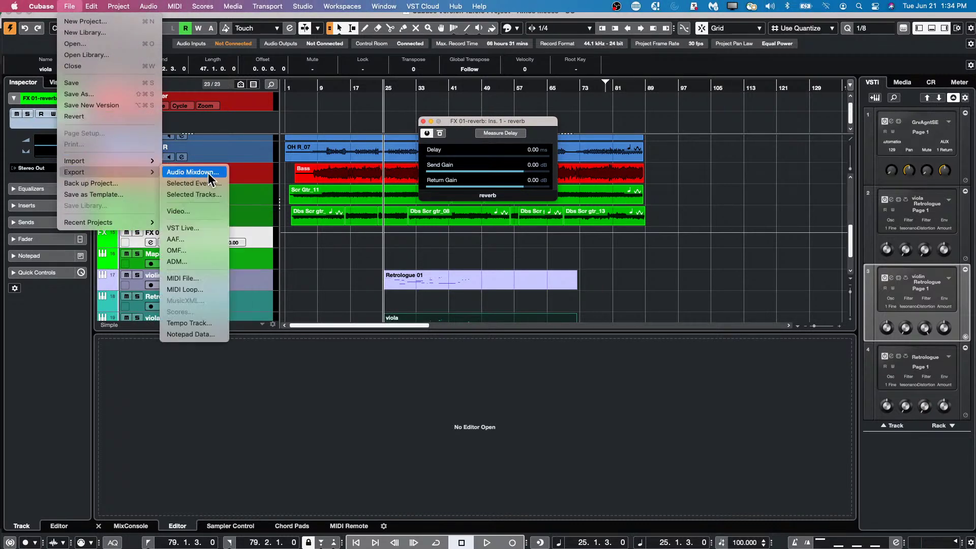
pyautogui.click(209, 173)
pyautogui.click(357, 61)
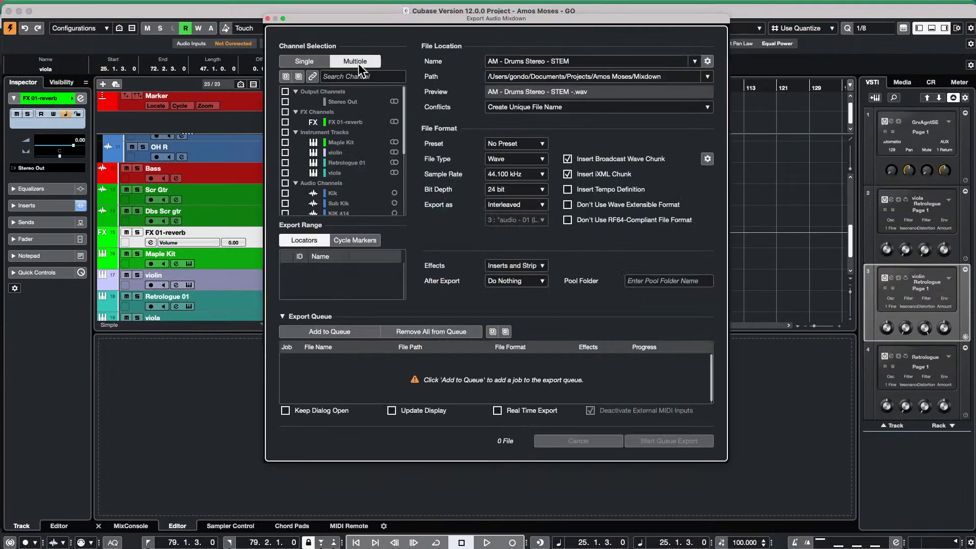
pyautogui.scroll(-5, 359, 176)
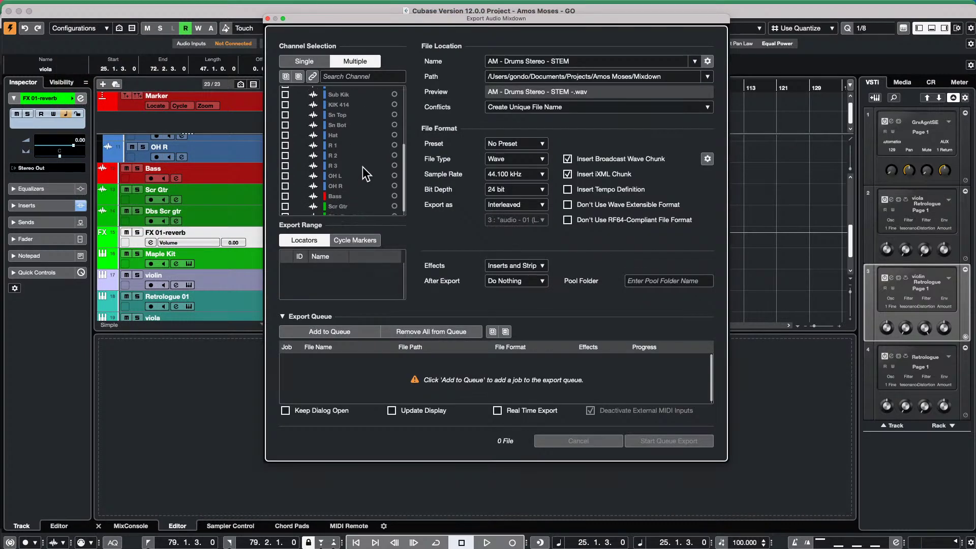
pyautogui.scroll(4, 364, 168)
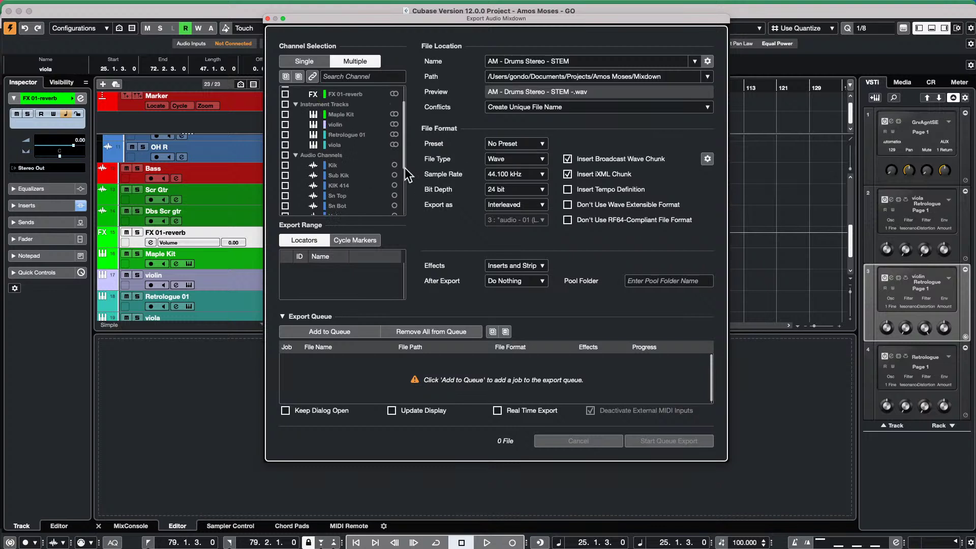
pyautogui.scroll(2, 358, 174)
pyautogui.click(286, 122)
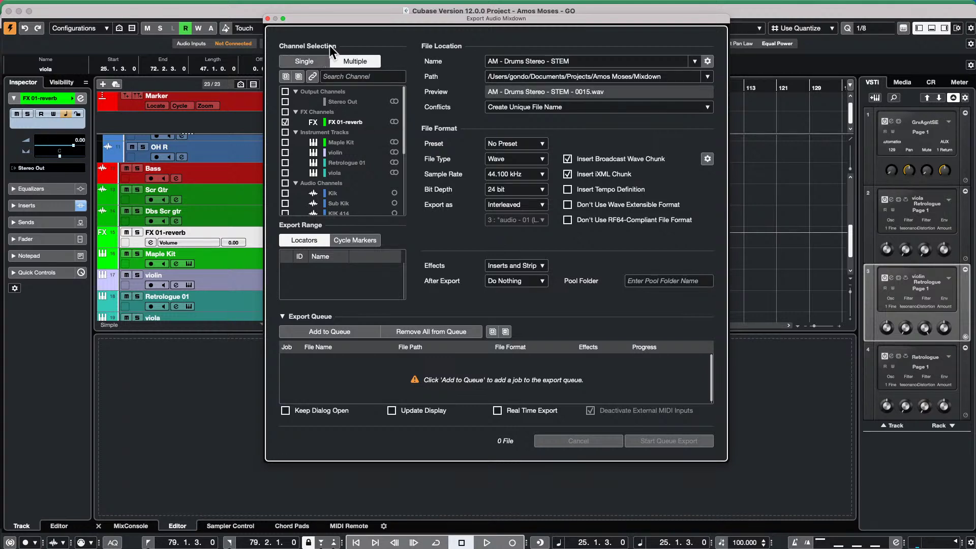
# - Compare single and multiple channel selection, exclude the FX 01-reverb channel and close the mixdown export without exporting
pyautogui.click(300, 60)
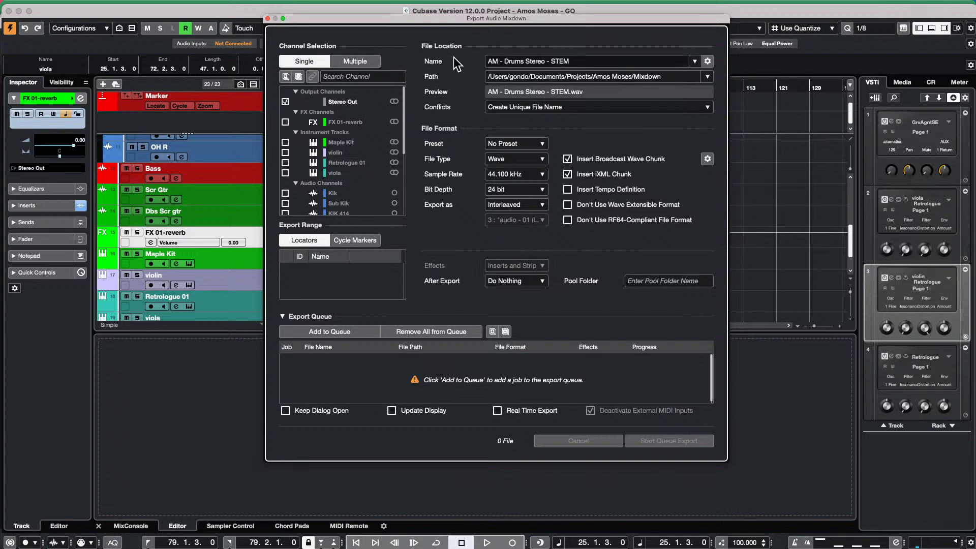
pyautogui.click(355, 60)
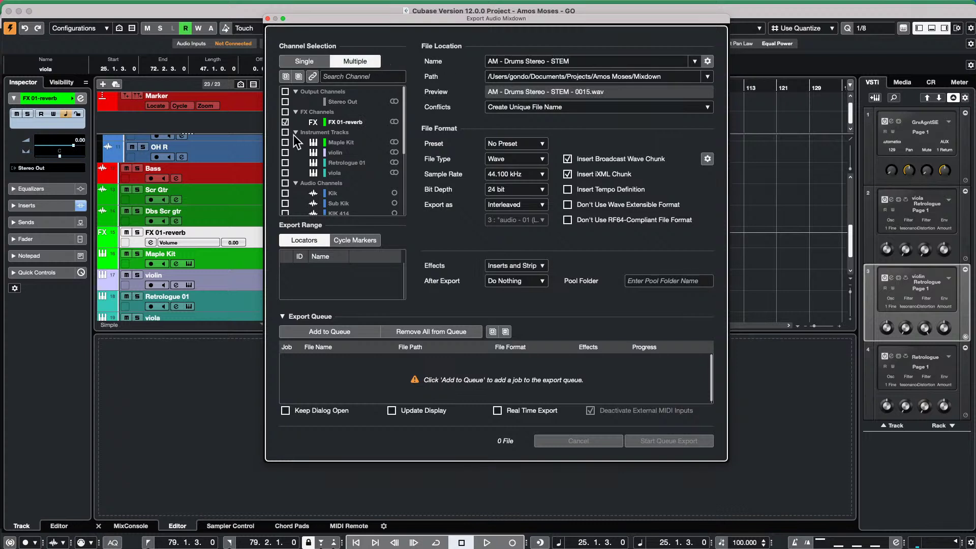
pyautogui.click(285, 122)
pyautogui.click(267, 20)
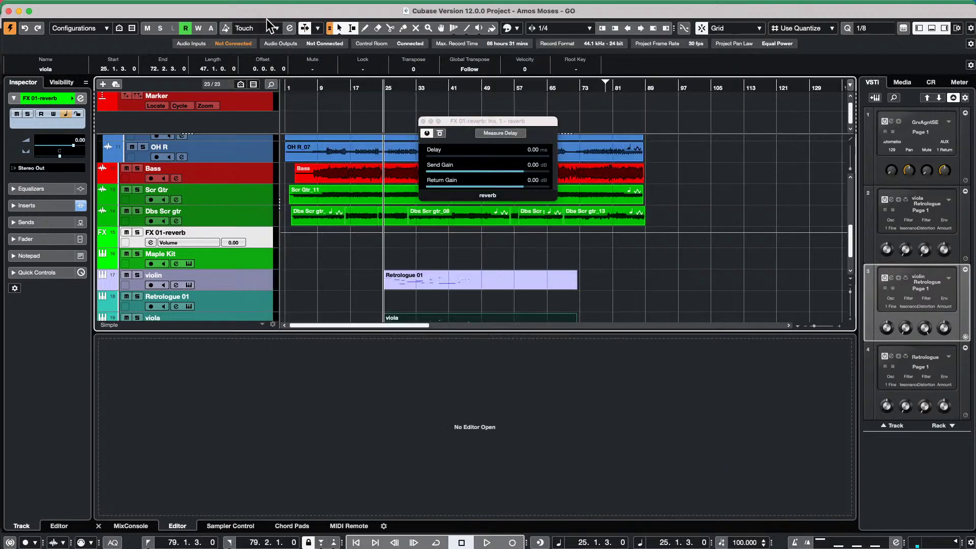
# - Close the reverb plug-in window and look over the tracks from the drum folder to the effect track
pyautogui.click(422, 121)
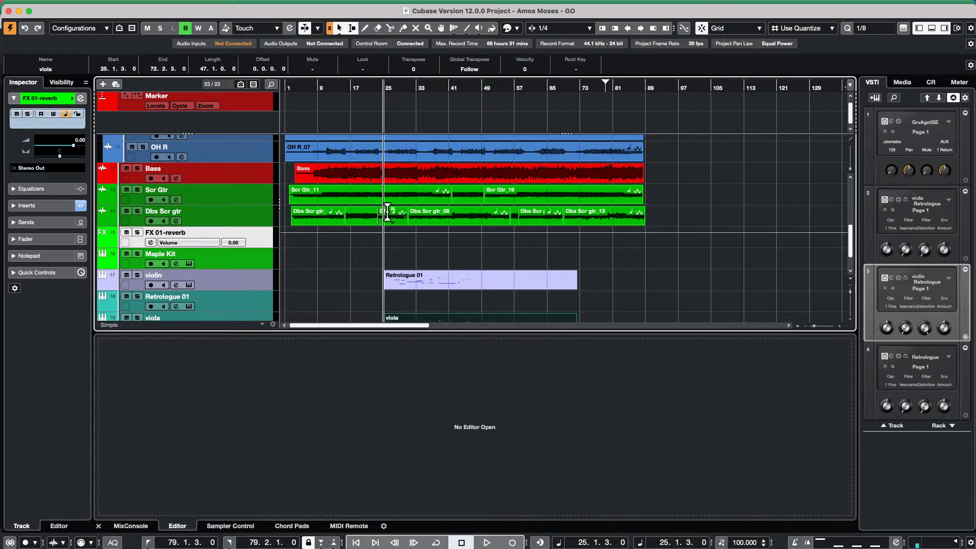
pyautogui.scroll(10, 403, 222)
pyautogui.scroll(1, 370, 209)
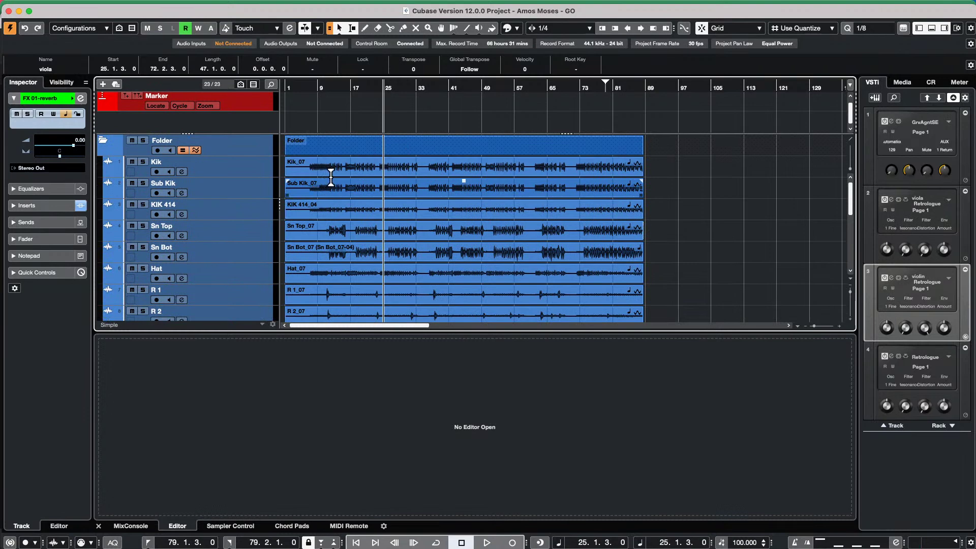
pyautogui.scroll(-10, 334, 188)
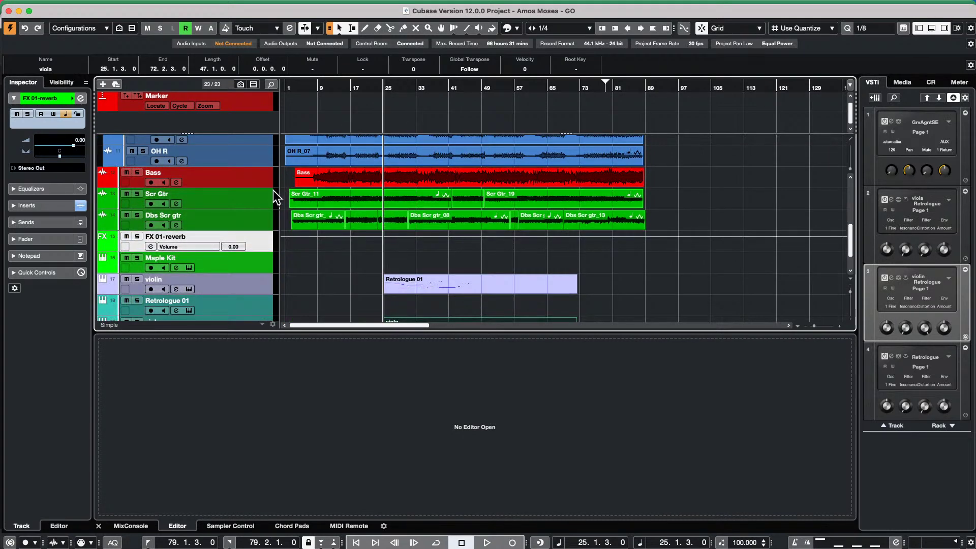
pyautogui.scroll(10, 273, 189)
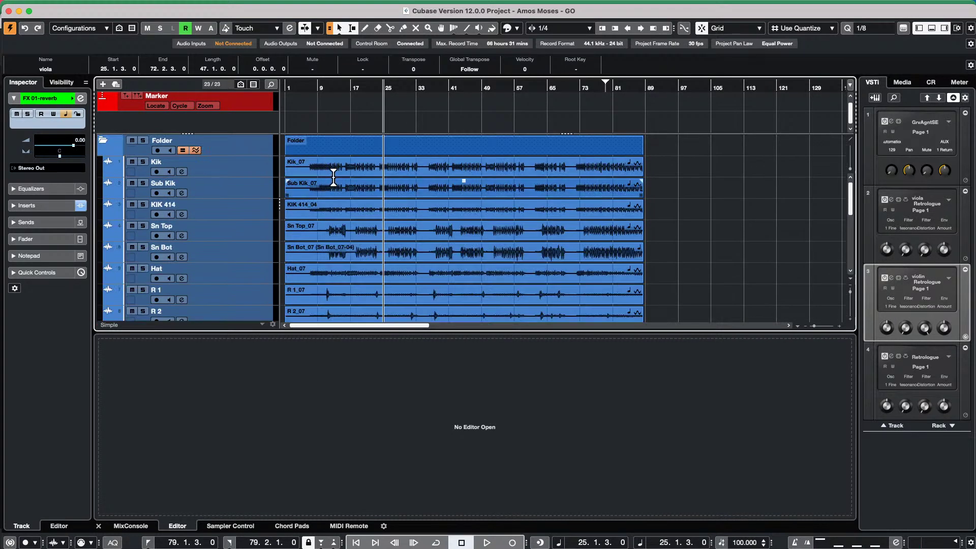
# - Split the drum folder's events near bars 9 and 13 and select the section between the two cuts
pyautogui.rightClick(326, 146)
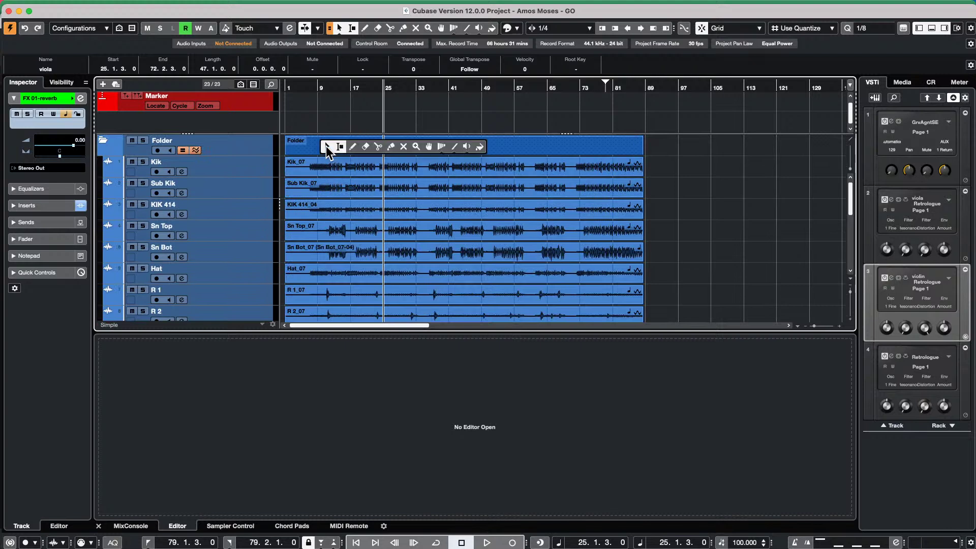
pyautogui.click(378, 146)
pyautogui.click(331, 147)
pyautogui.click(334, 149)
pyautogui.press('1')
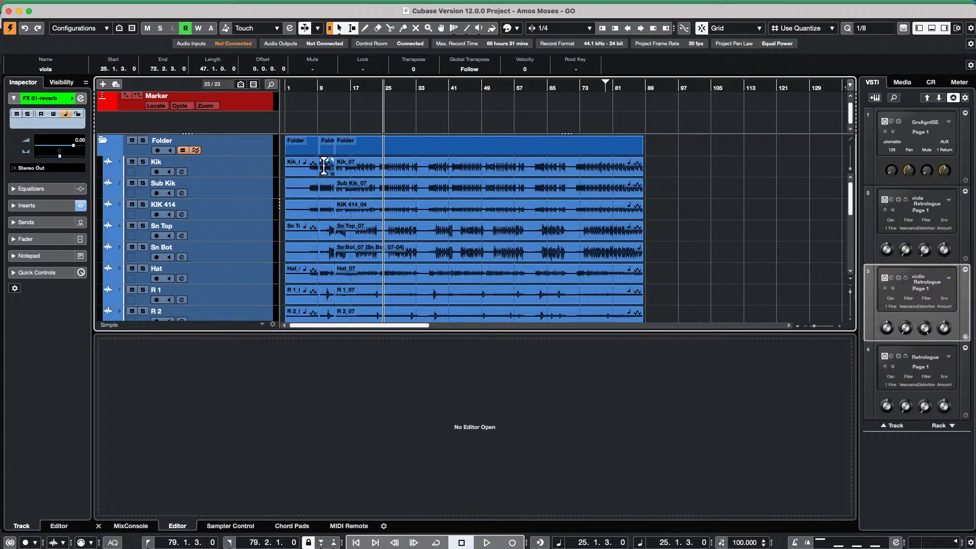
pyautogui.click(327, 169)
pyautogui.scroll(-10, 330, 180)
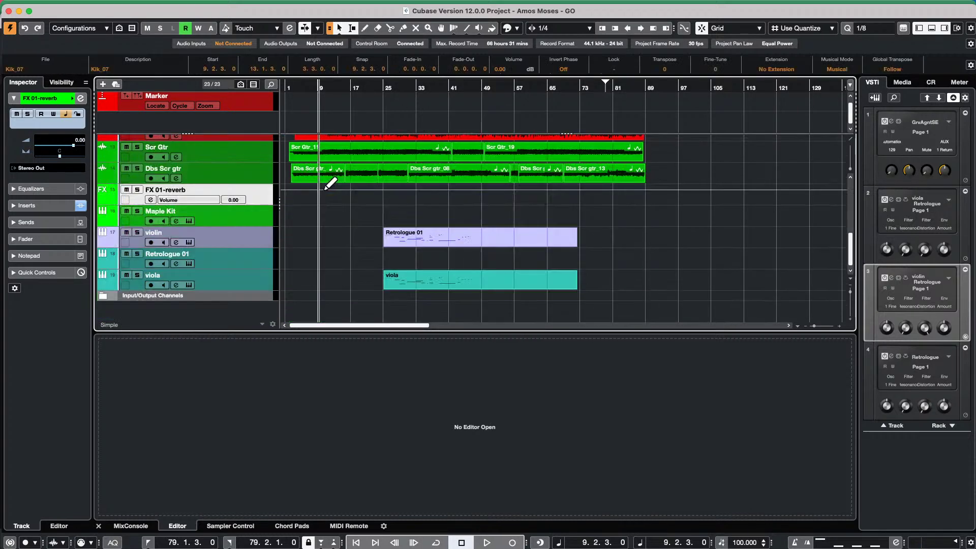
pyautogui.scroll(10, 331, 183)
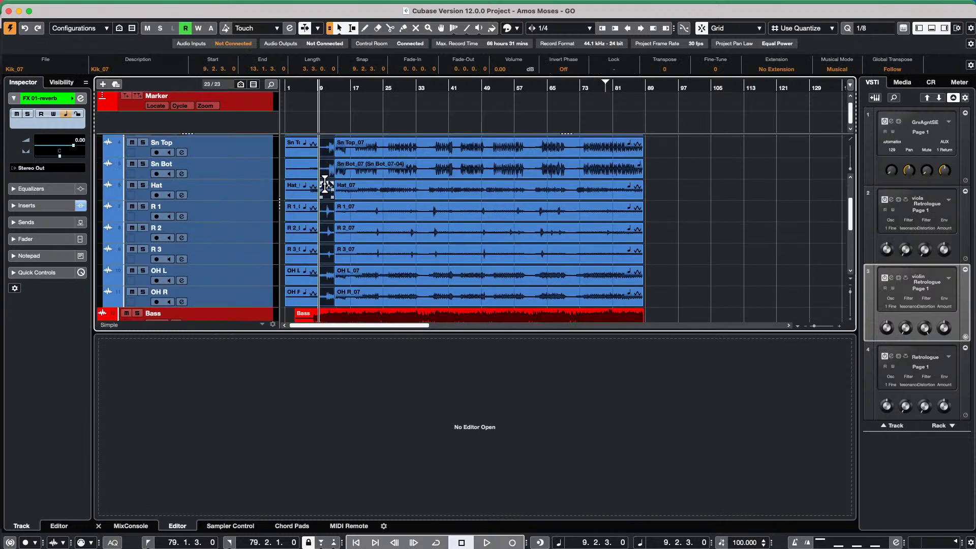
# - Render the selected drum section in place with Channel Settings processing, mixed down to one audio file
pyautogui.click(92, 6)
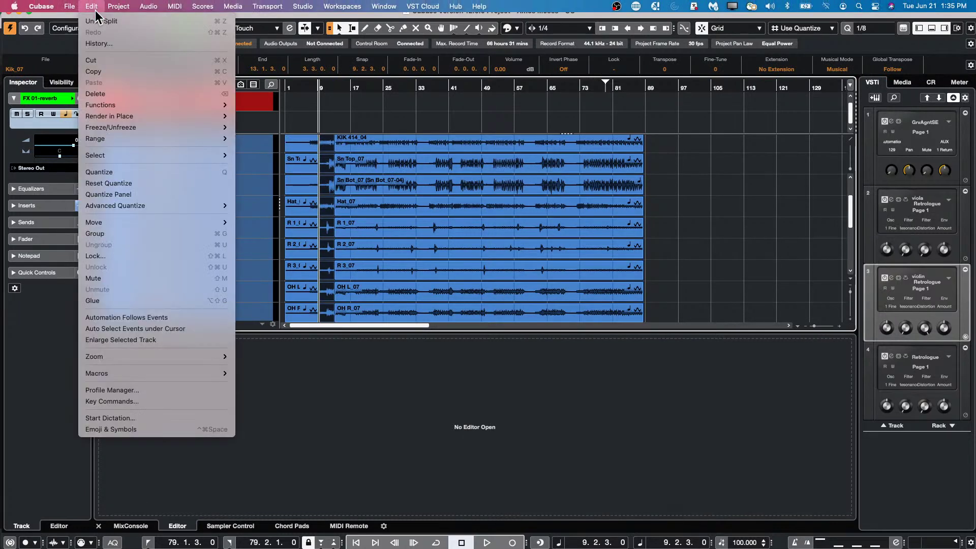
pyautogui.moveTo(119, 129)
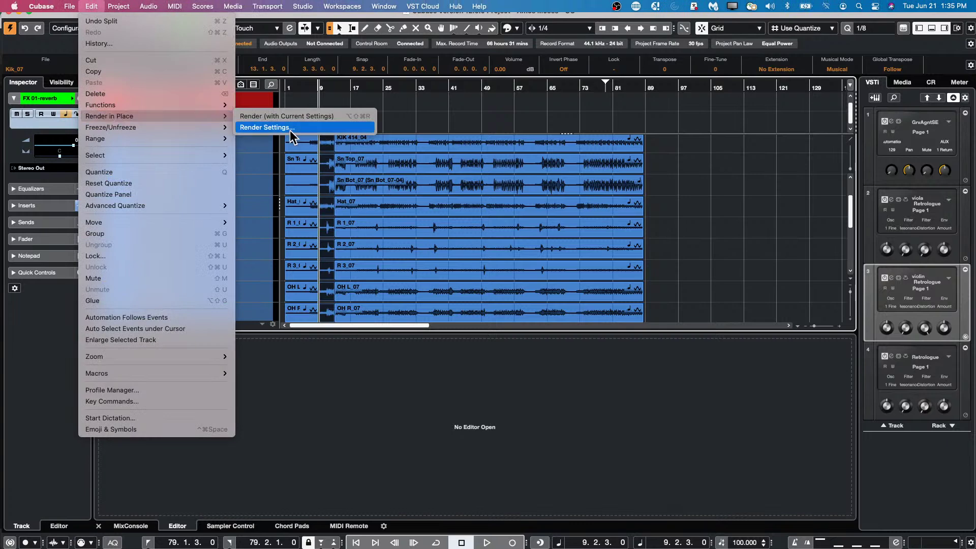
pyautogui.click(291, 131)
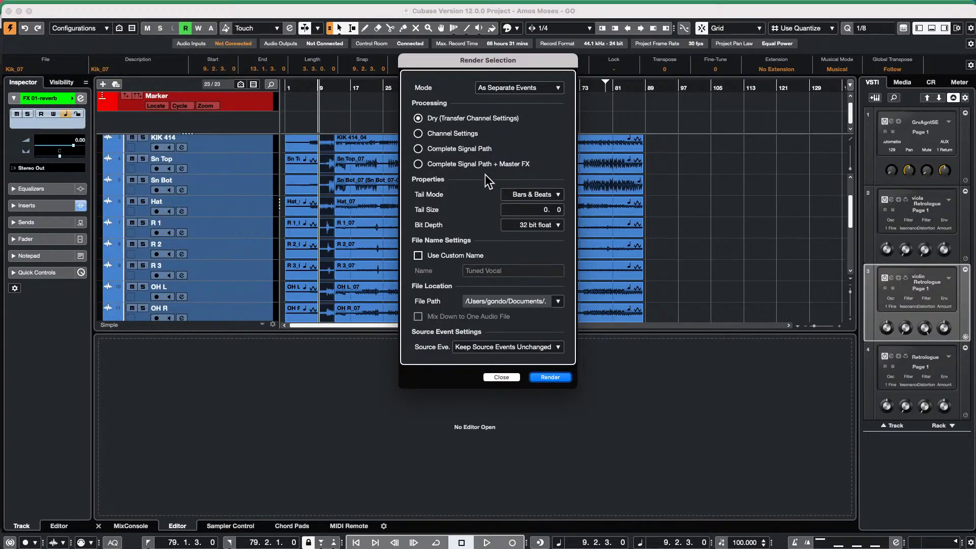
pyautogui.click(418, 134)
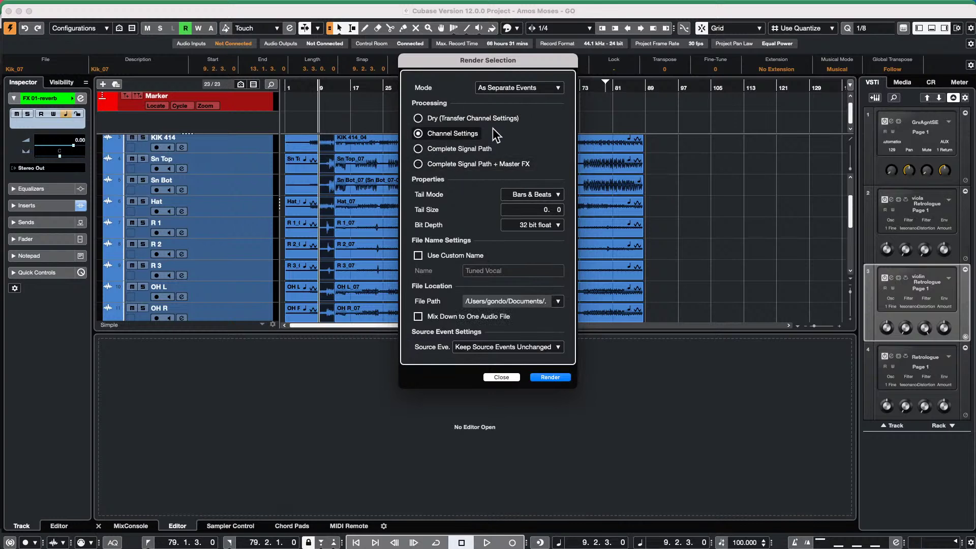
pyautogui.click(417, 317)
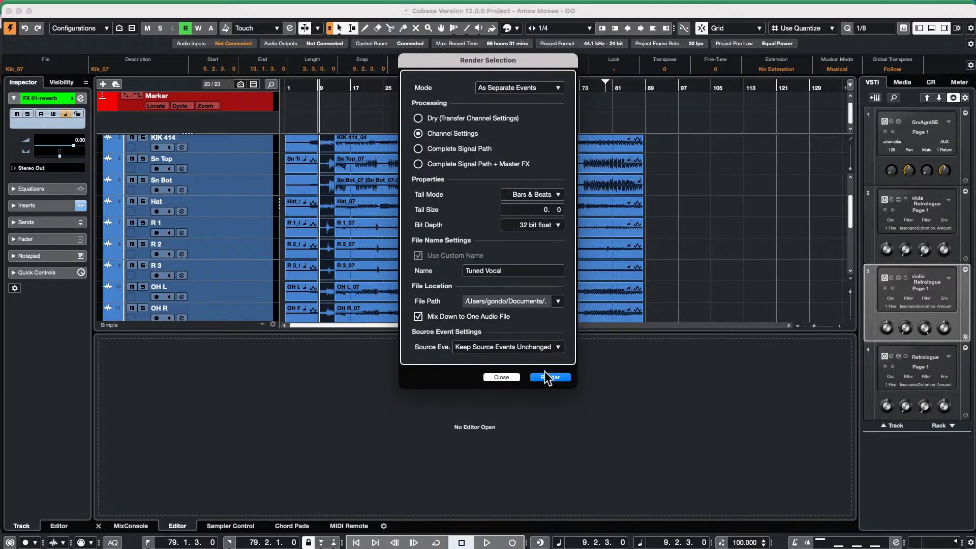
pyautogui.click(549, 377)
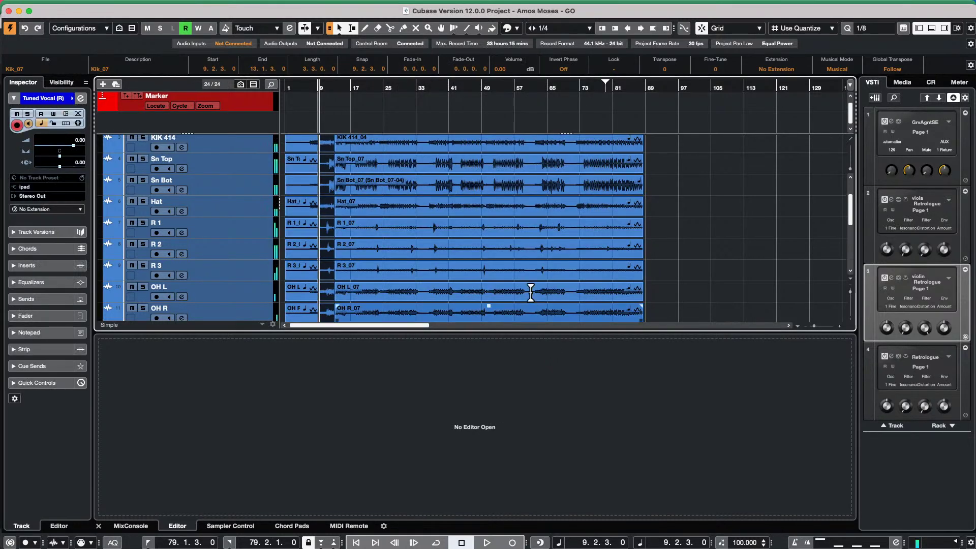
# - Find the rendered Tuned Vocal (R) track below OH R, make it taller and examine its event closely
pyautogui.scroll(-6, 417, 212)
pyautogui.scroll(4, 418, 209)
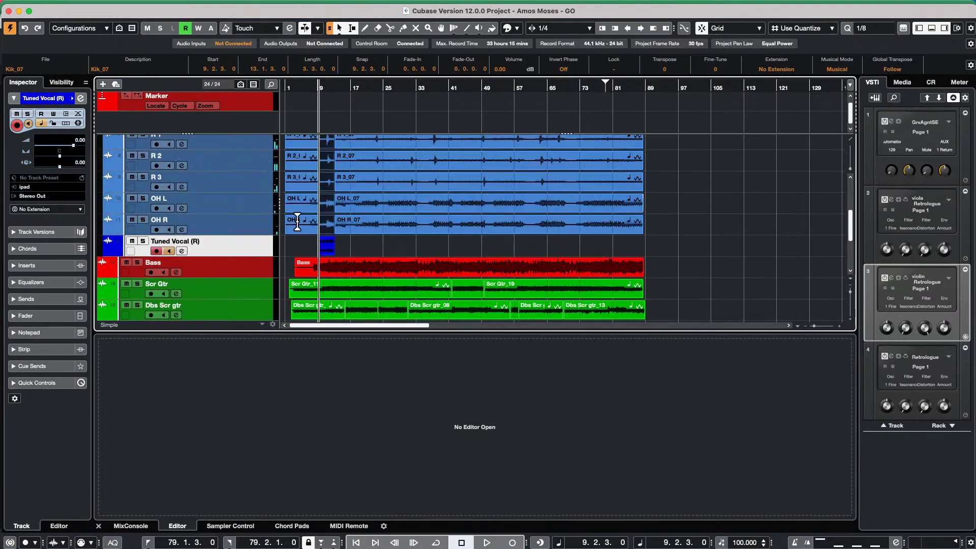
pyautogui.moveTo(246, 256); pyautogui.dragTo(245, 278)
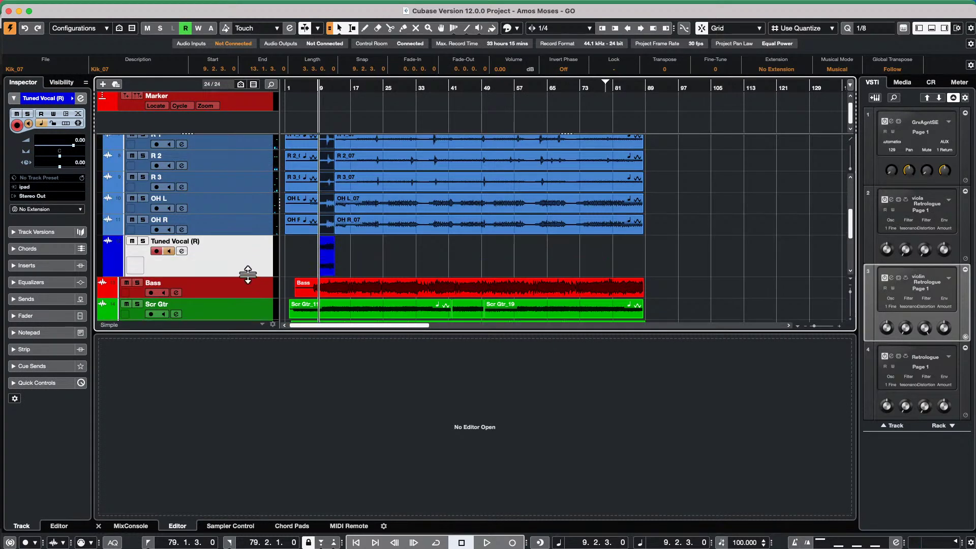
pyautogui.moveTo(312, 86); pyautogui.dragTo(312, 117)
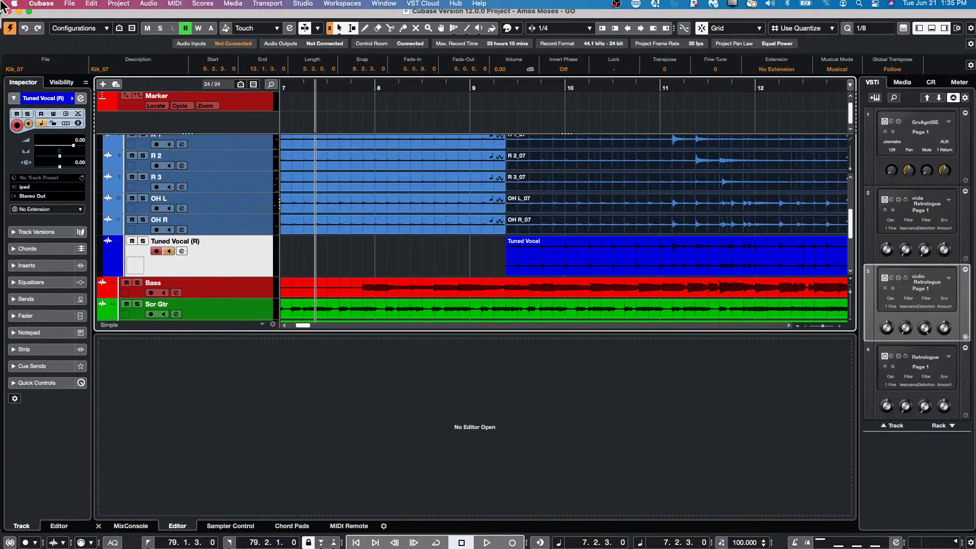
# - Turn off mixing down to one audio file in the render settings, close them without rendering and remove the rendered Tuned Vocal (R) track
pyautogui.click(92, 6)
pyautogui.moveTo(106, 115)
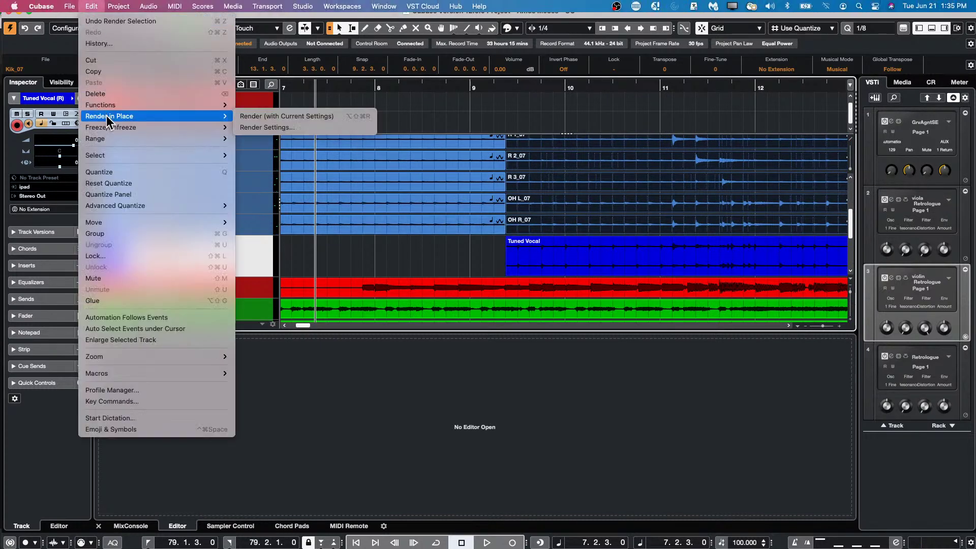
pyautogui.click(277, 129)
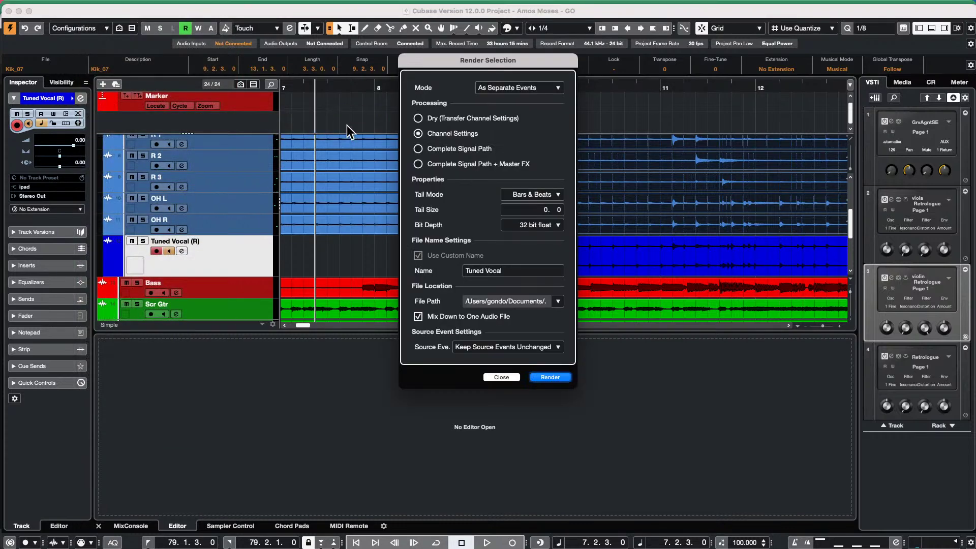
pyautogui.click(417, 133)
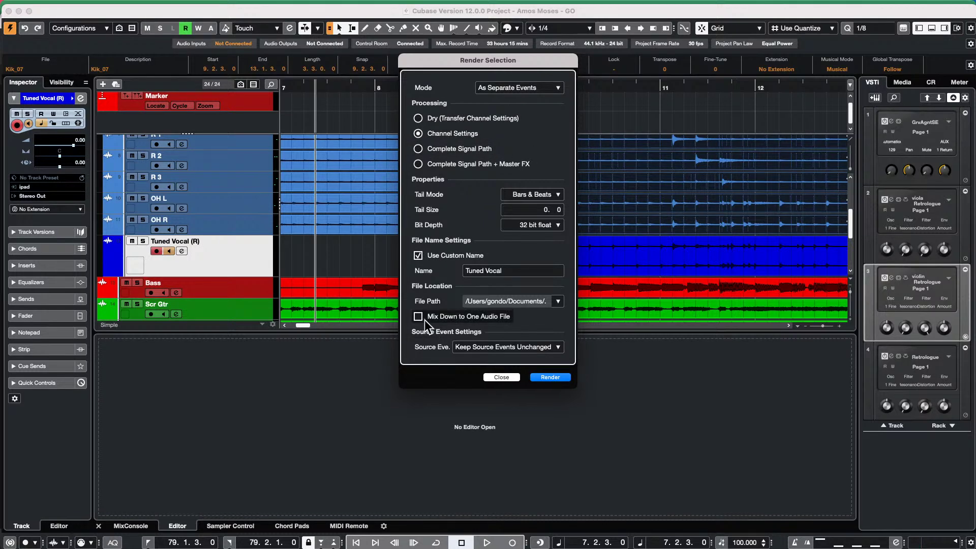
pyautogui.click(505, 377)
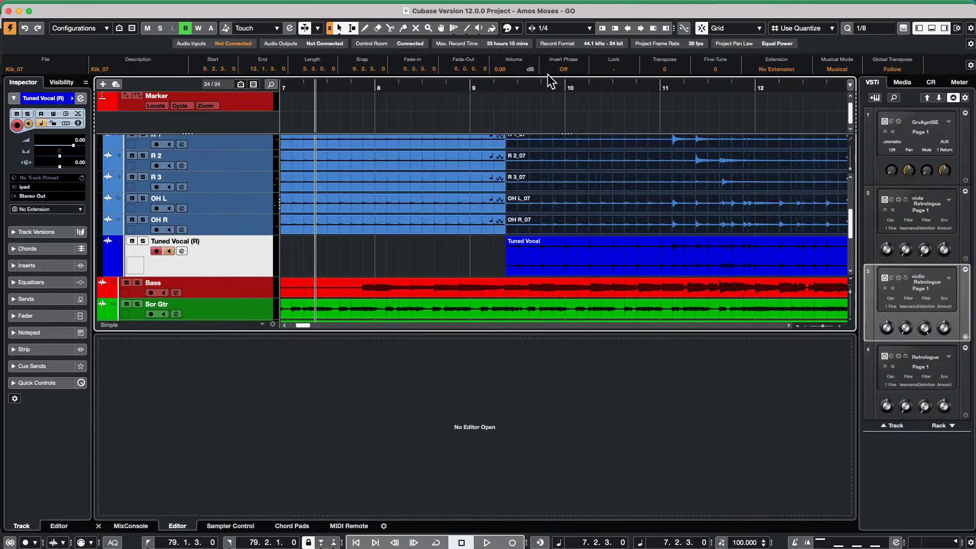
pyautogui.press('Delete')
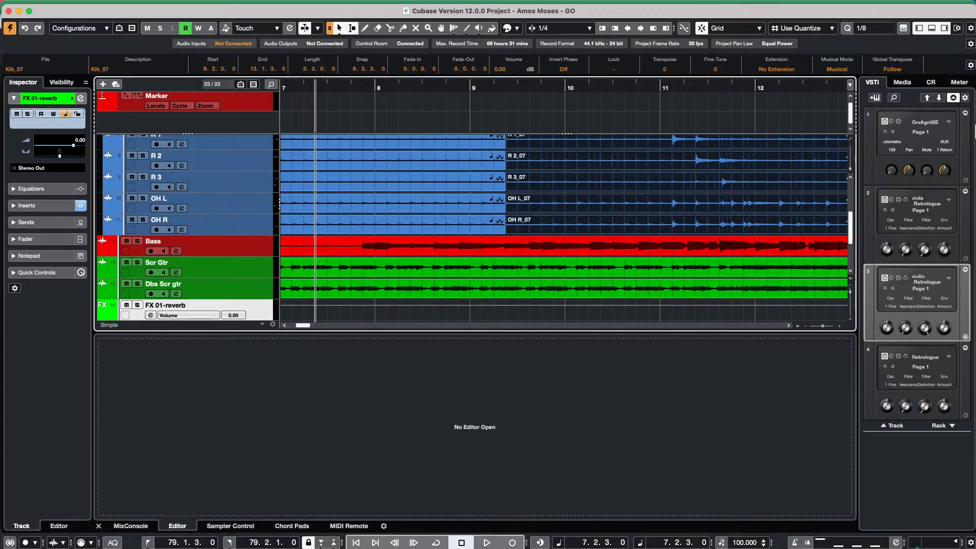
# - Keep the snap grid type on Use Quantize and set the quantize preset to 1/8 Triplet
pyautogui.scroll(2, 557, 177)
pyautogui.scroll(4, 556, 177)
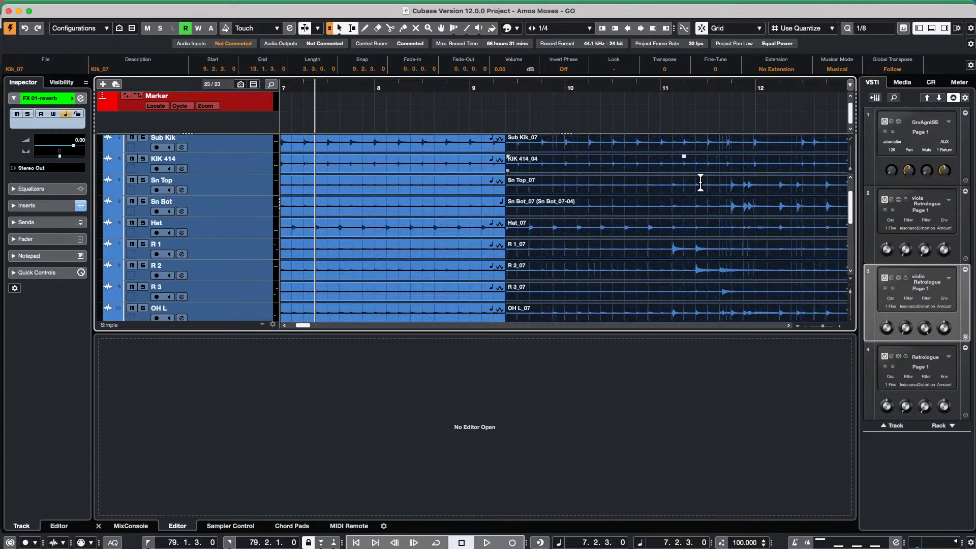
pyautogui.moveTo(540, 81); pyautogui.dragTo(523, 30)
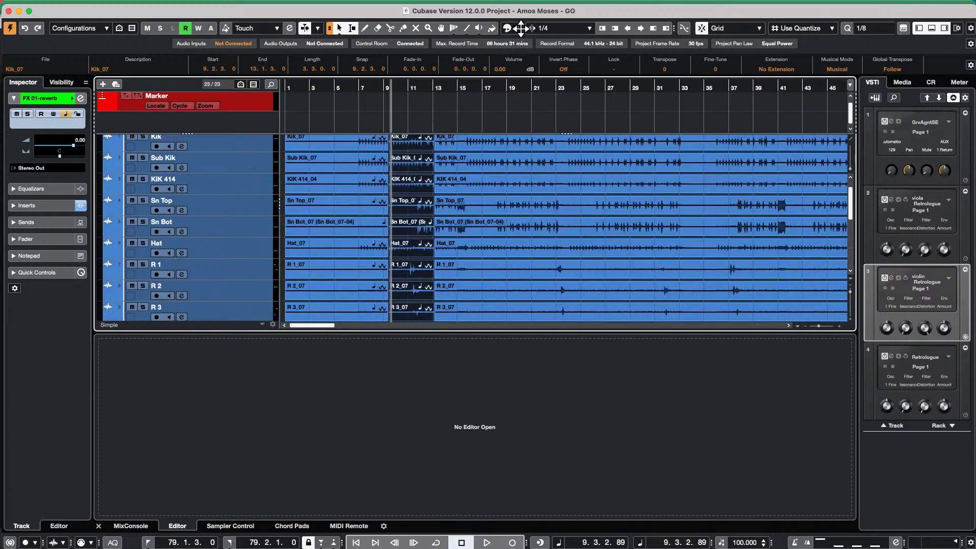
pyautogui.click(756, 27)
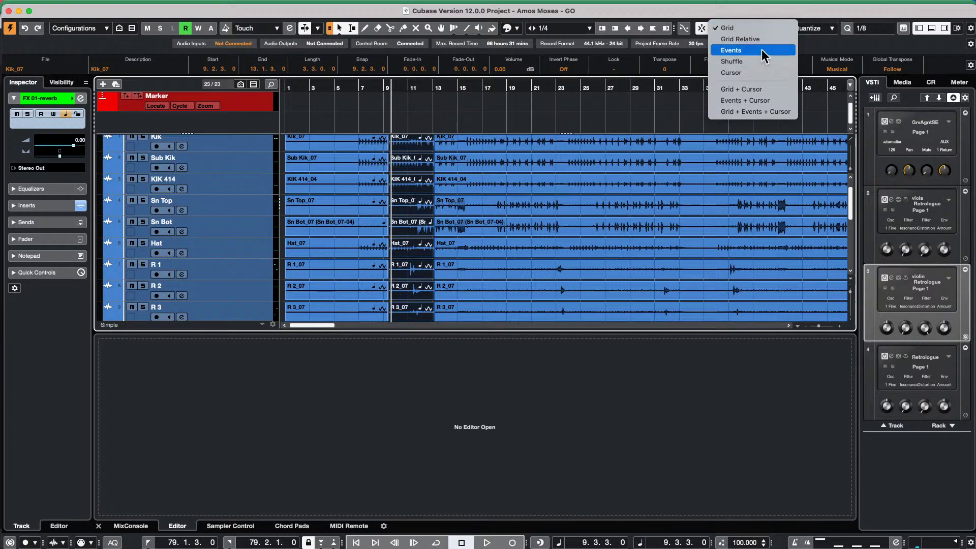
pyautogui.click(622, 87)
pyautogui.click(801, 30)
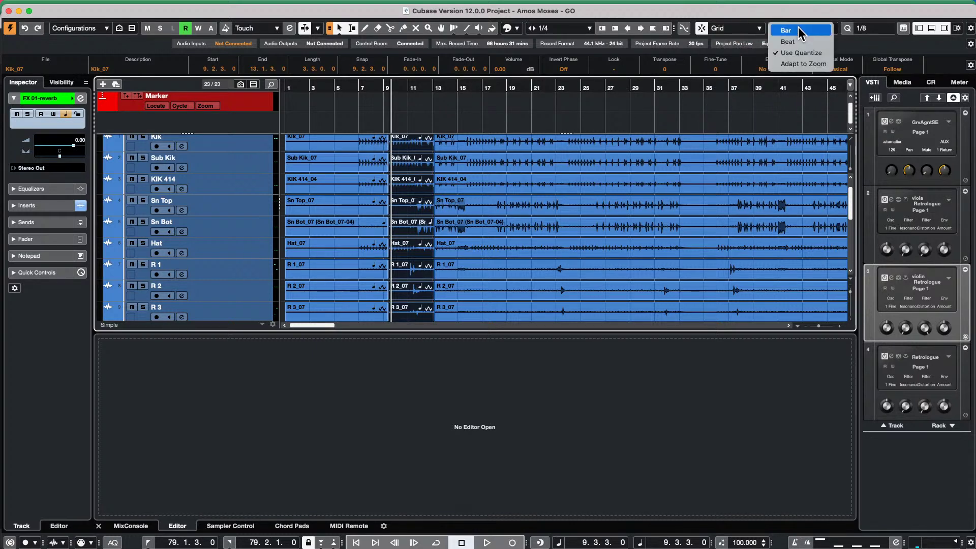
pyautogui.click(808, 52)
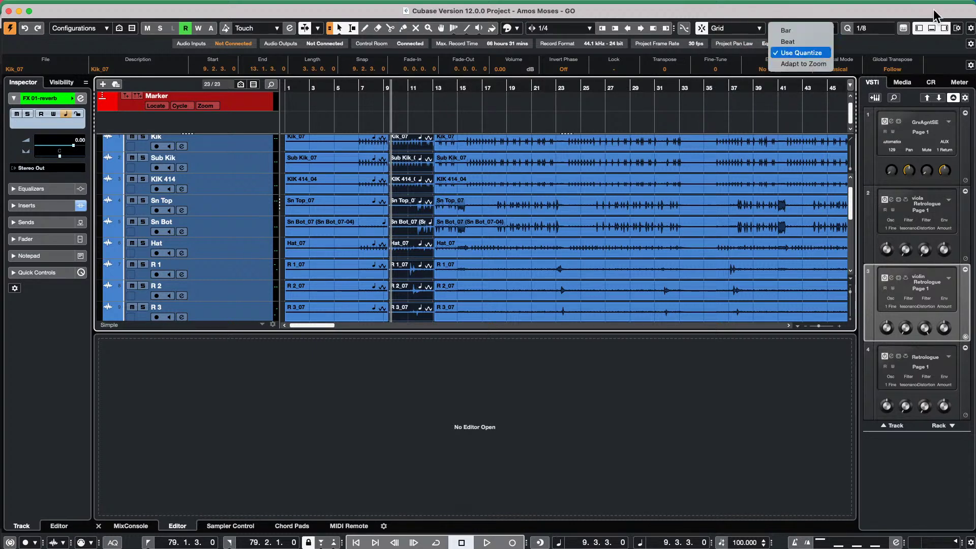
pyautogui.click(872, 30)
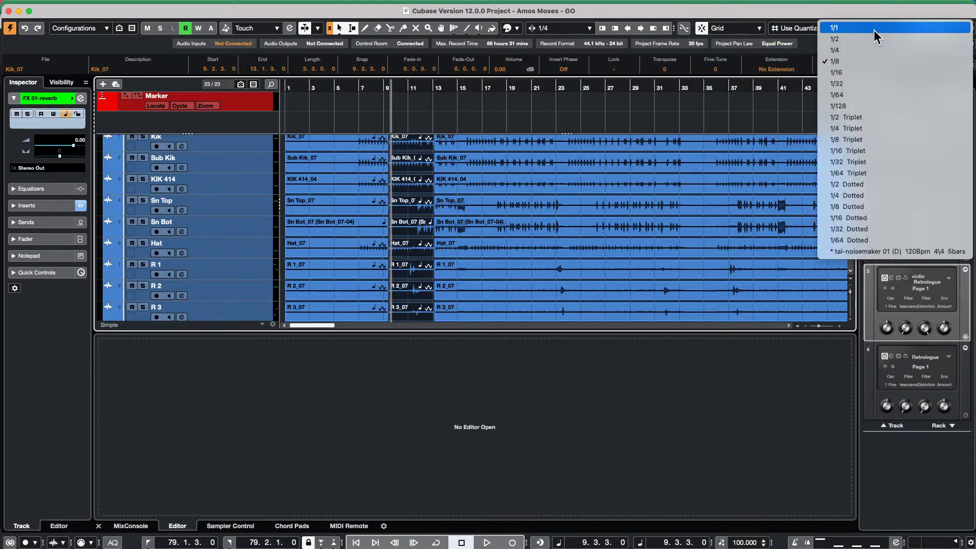
pyautogui.click(877, 139)
# - Open the kick event starting at bar 13 in the sample editor and look over the tracks down to Bass
pyautogui.click(520, 161)
pyautogui.doubleClick(513, 168)
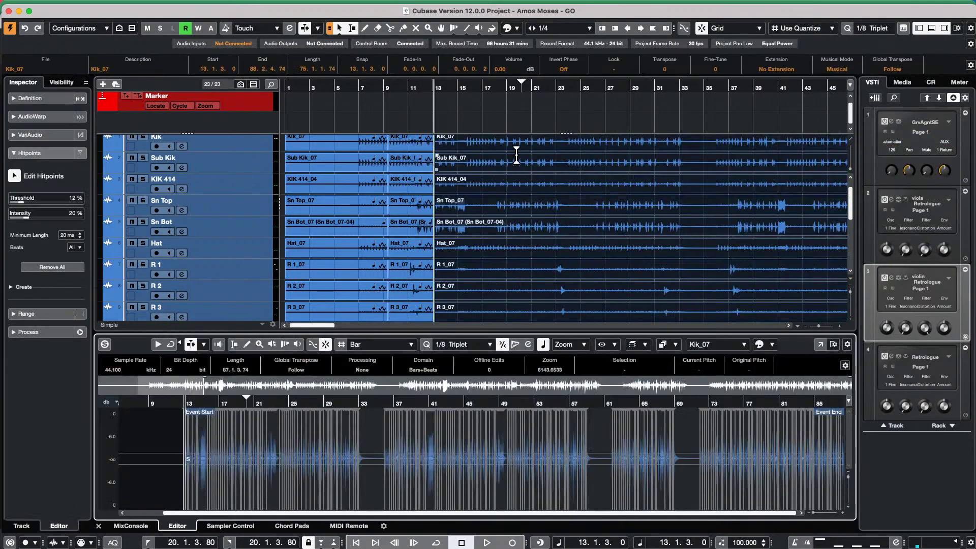
pyautogui.press('super+shift+f')
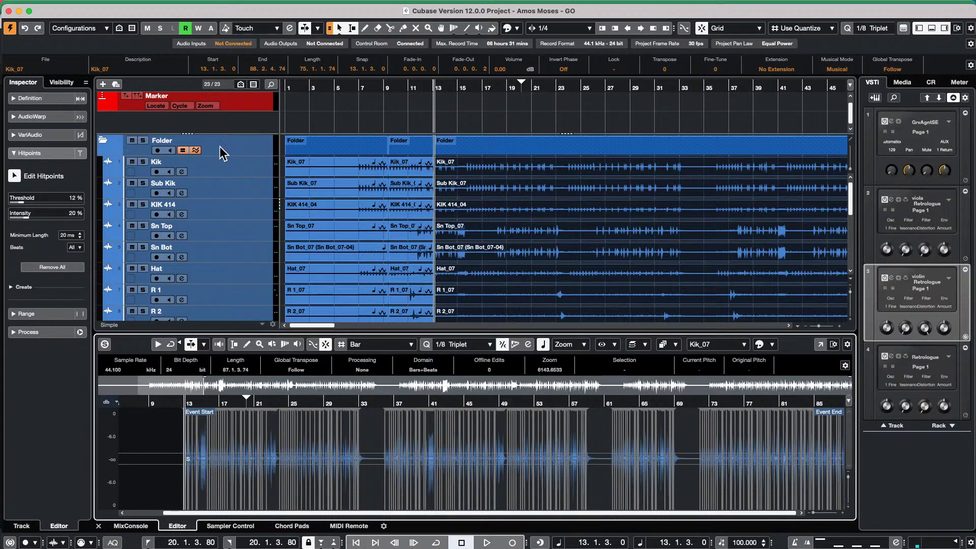
pyautogui.click(174, 150)
pyautogui.scroll(-10, 628, 243)
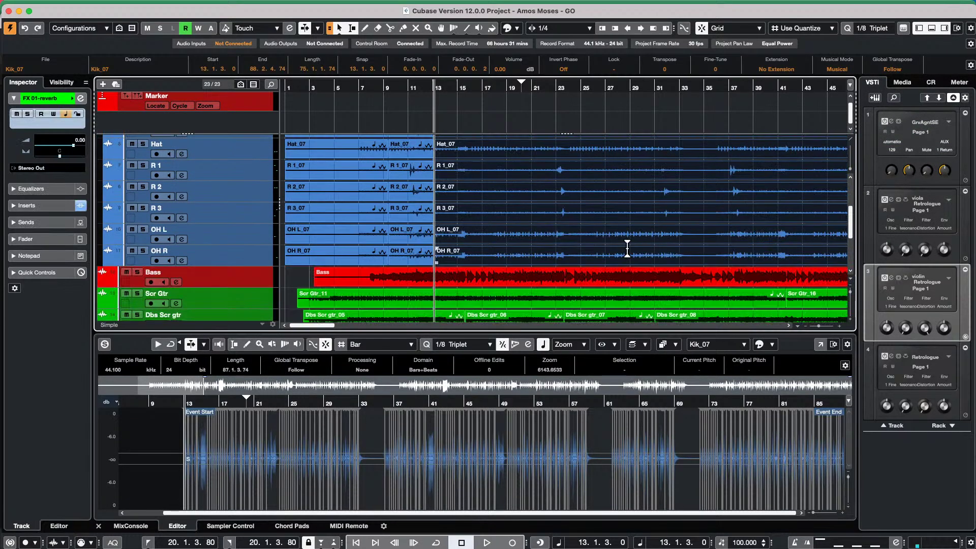
pyautogui.scroll(2, 628, 243)
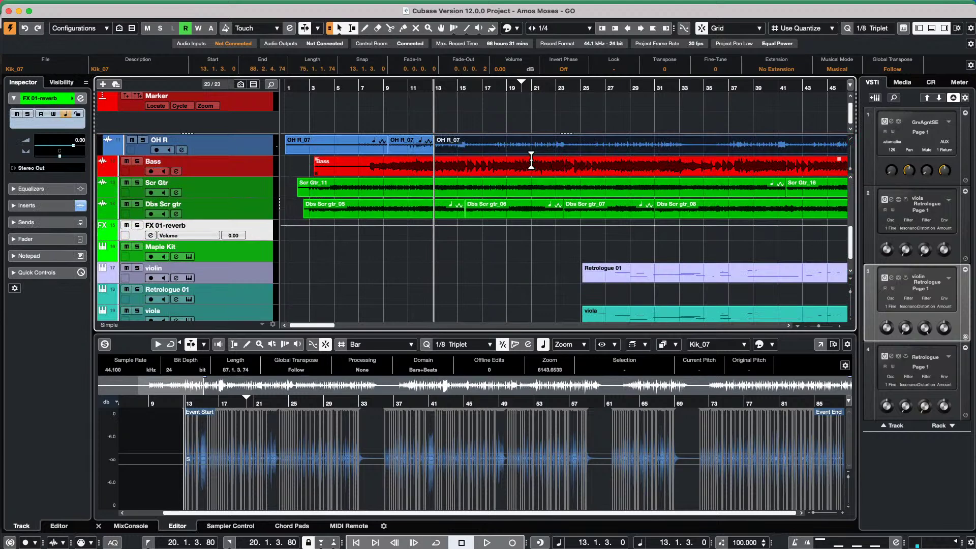
# - Select the Bass track, make it much taller and examine its waveform around bars 19 to 21
pyautogui.click(228, 173)
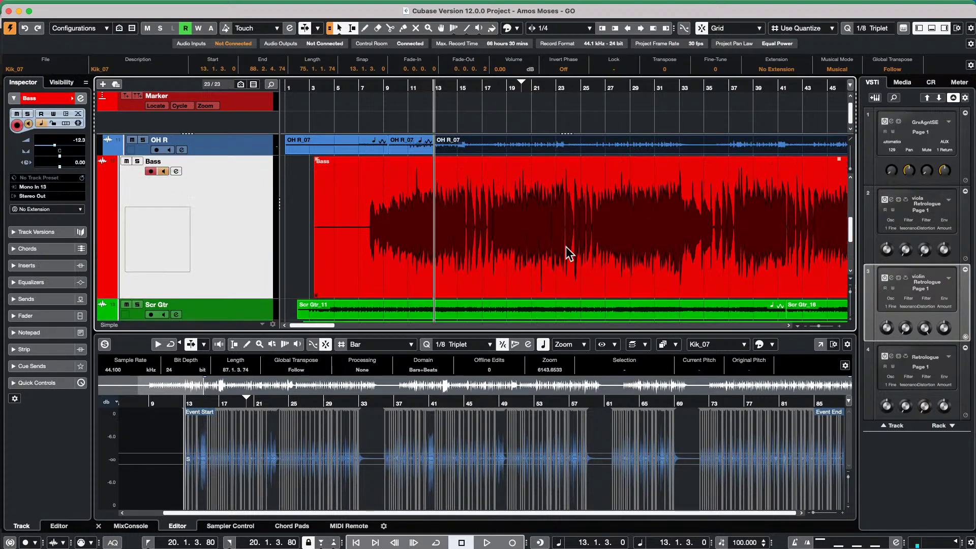
pyautogui.moveTo(516, 82); pyautogui.dragTo(565, 163)
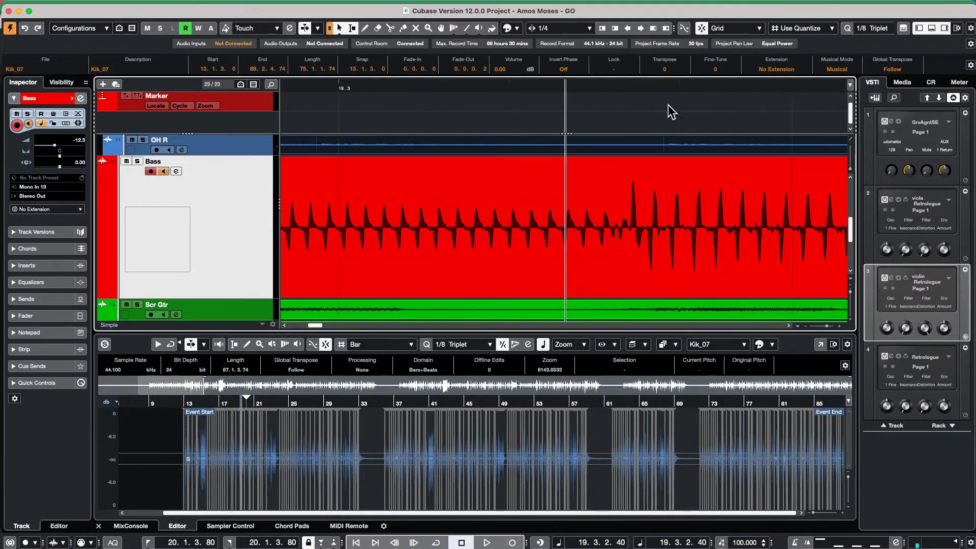
pyautogui.moveTo(376, 87); pyautogui.dragTo(387, 36)
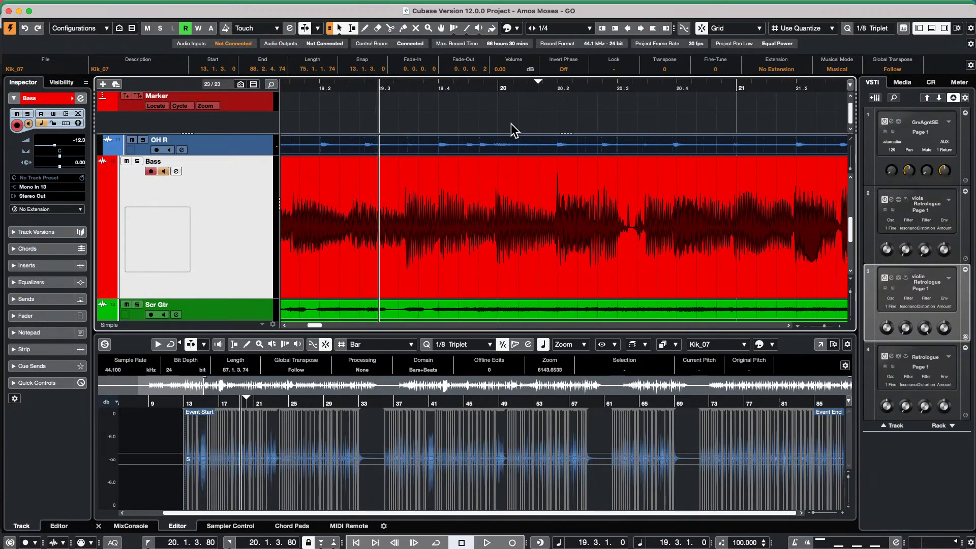
pyautogui.moveTo(405, 91); pyautogui.dragTo(395, 39)
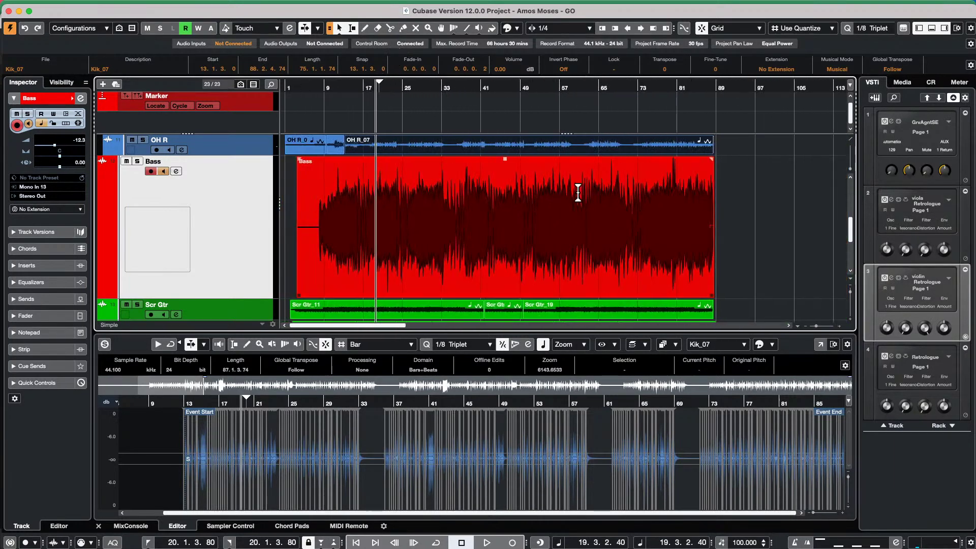
# - Split the Bass event with the scissors at every beat from bar 87 to bar 88
pyautogui.moveTo(698, 87); pyautogui.dragTo(734, 161)
pyautogui.rightClick(718, 160)
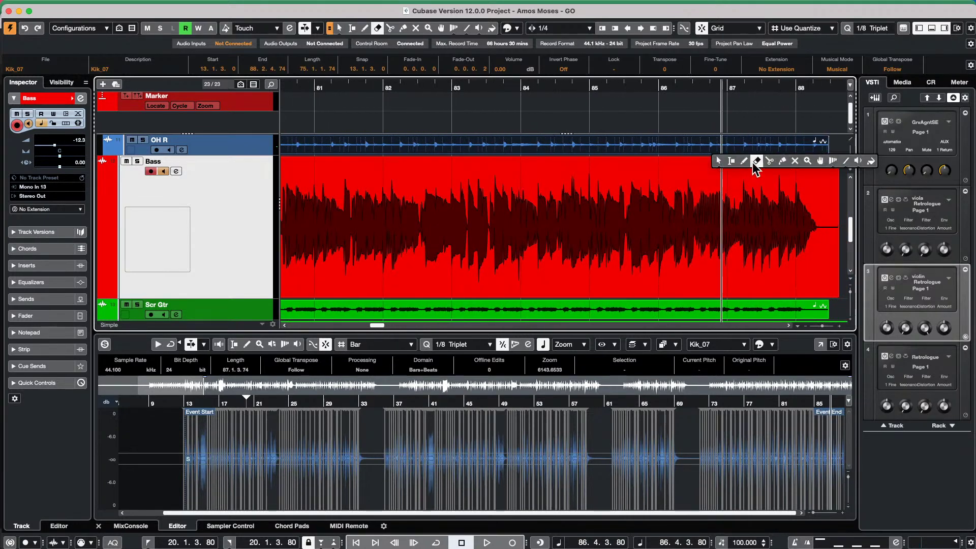
pyautogui.click(769, 161)
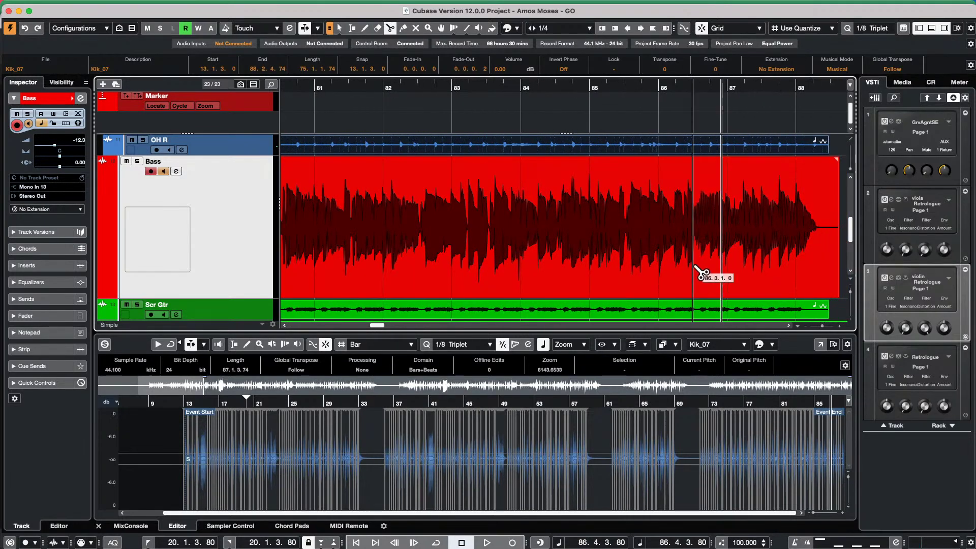
pyautogui.click(732, 251)
pyautogui.click(747, 249)
pyautogui.click(767, 249)
pyautogui.click(786, 249)
pyautogui.click(799, 248)
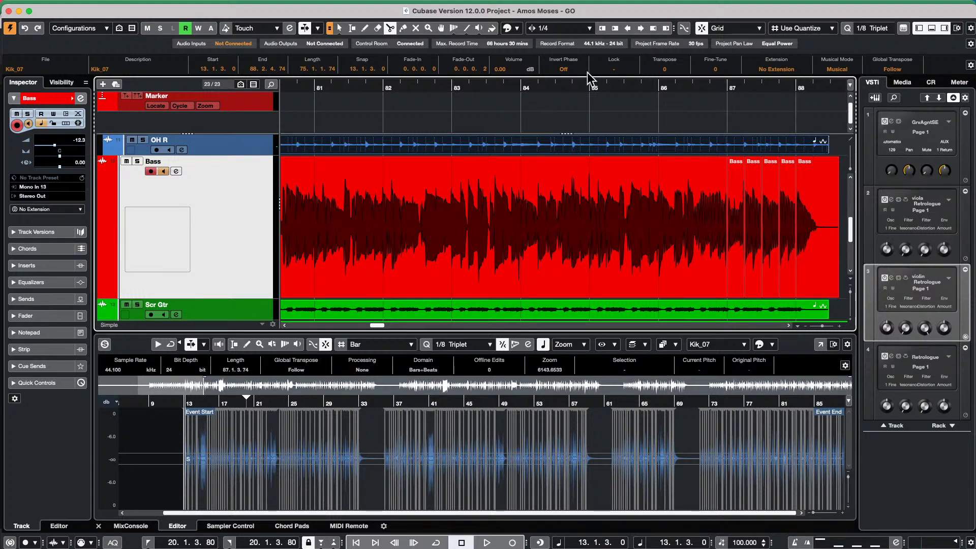
# - Move the last Bass slice from bar 88 to the start of bar 89
pyautogui.moveTo(566, 89); pyautogui.dragTo(544, 44)
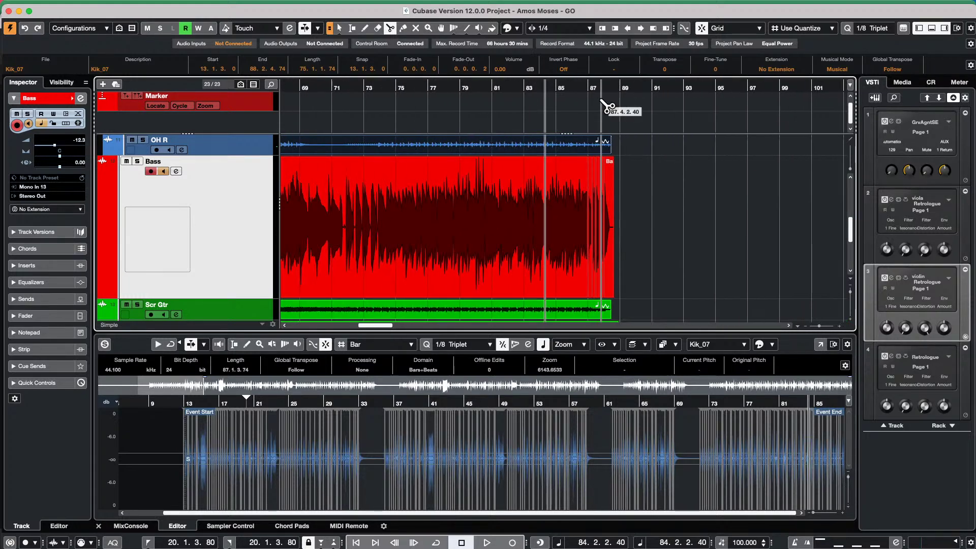
pyautogui.moveTo(626, 88); pyautogui.dragTo(638, 148)
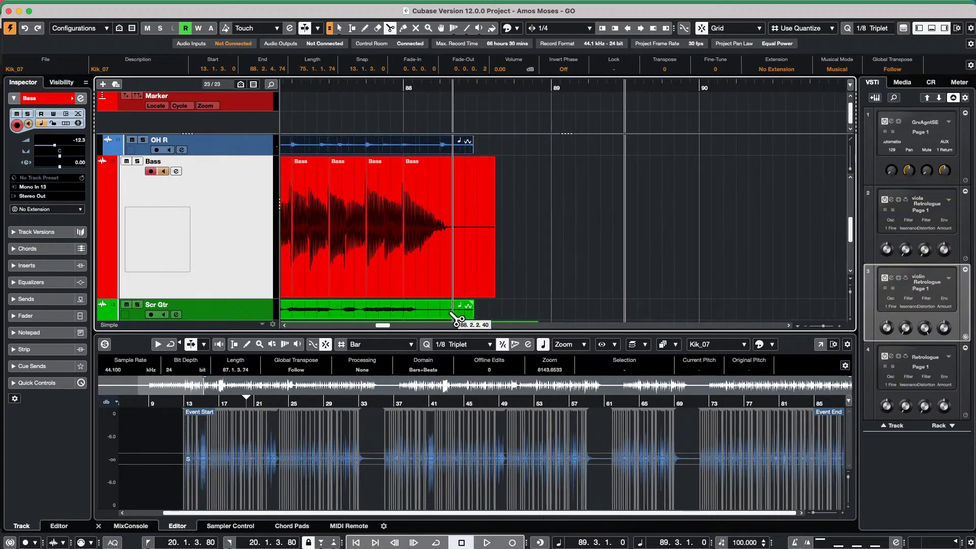
pyautogui.press('1')
pyautogui.click(438, 261)
pyautogui.moveTo(435, 255); pyautogui.dragTo(587, 241)
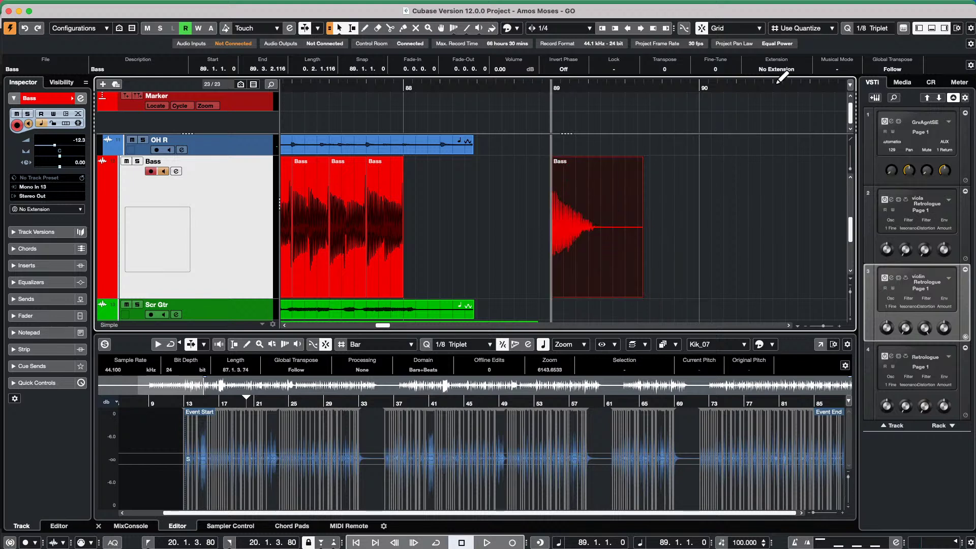
# - Keep the quantize preset on 1/8 Triplet and open the Bass slice at bar 89 in the sample editor
pyautogui.click(868, 29)
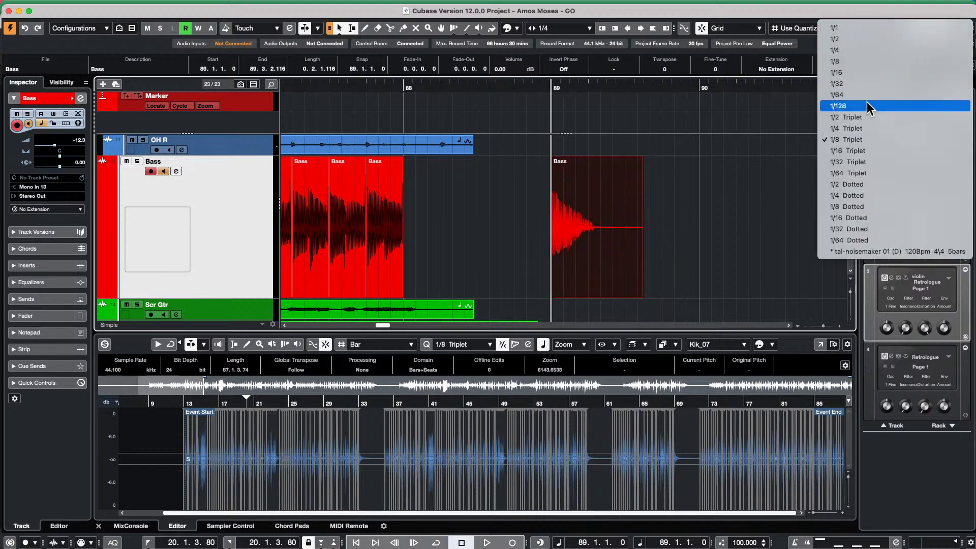
pyautogui.click(867, 139)
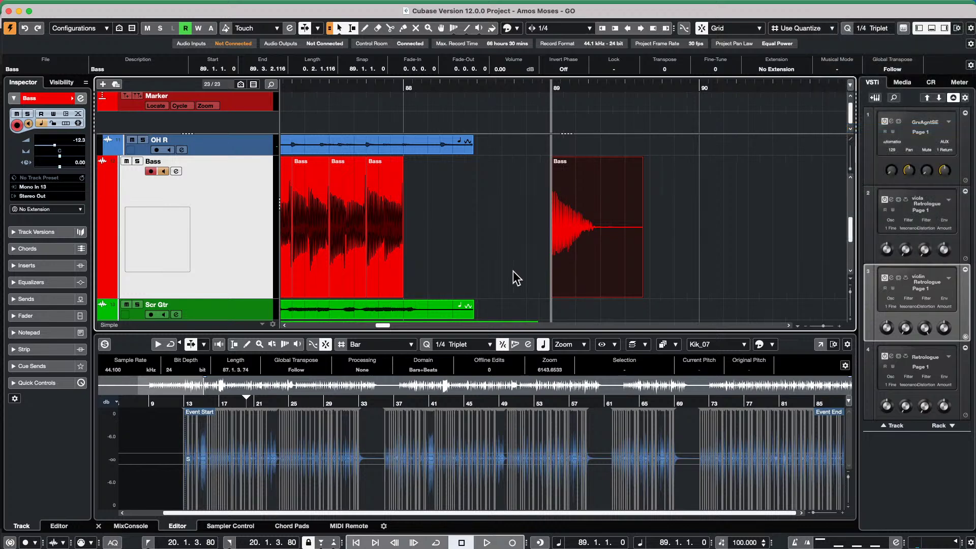
pyautogui.moveTo(575, 252); pyautogui.dragTo(598, 237)
pyautogui.doubleClick(602, 233)
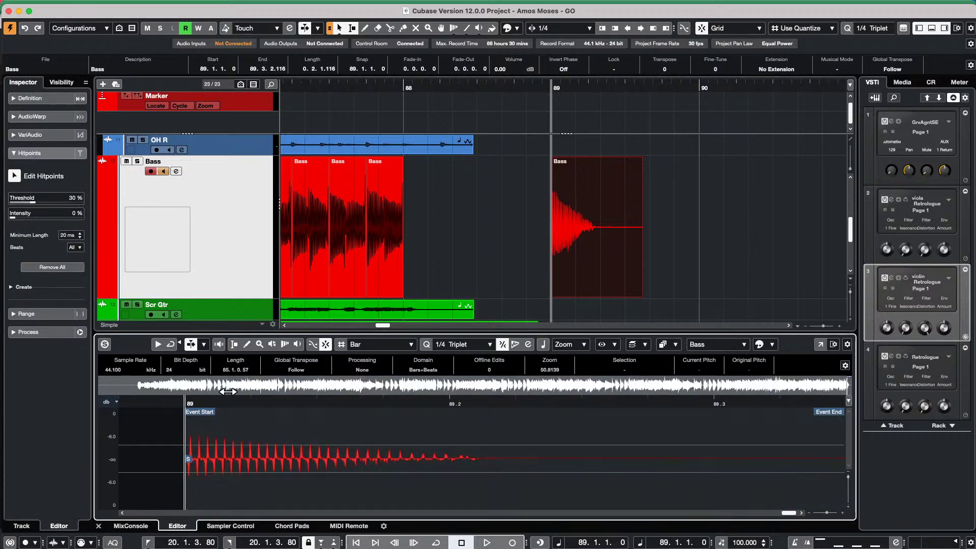
pyautogui.moveTo(228, 392); pyautogui.dragTo(209, 391)
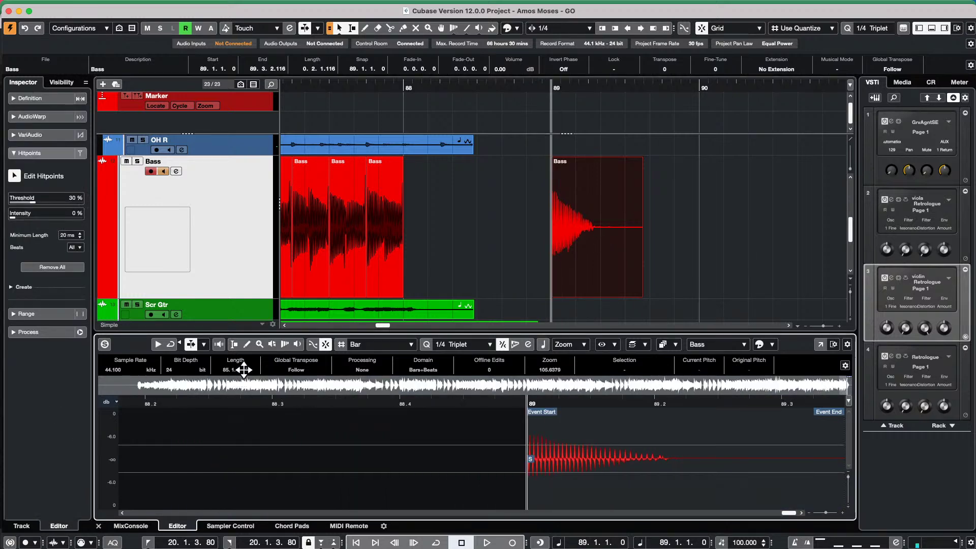
pyautogui.press('2')
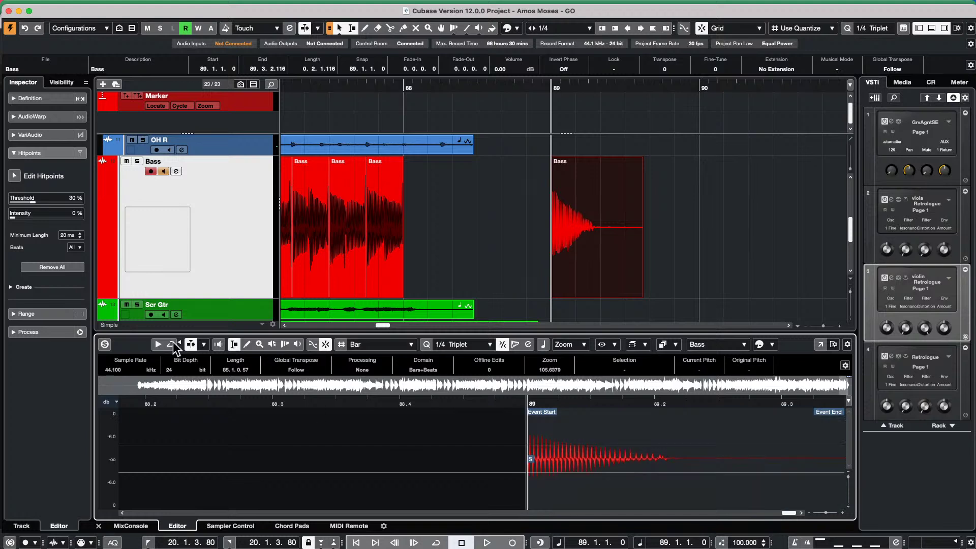
# - Activate Free Warp for the Bass slice at bar 89 and stretch its opening to about 89.1.3.118
pyautogui.click(32, 135)
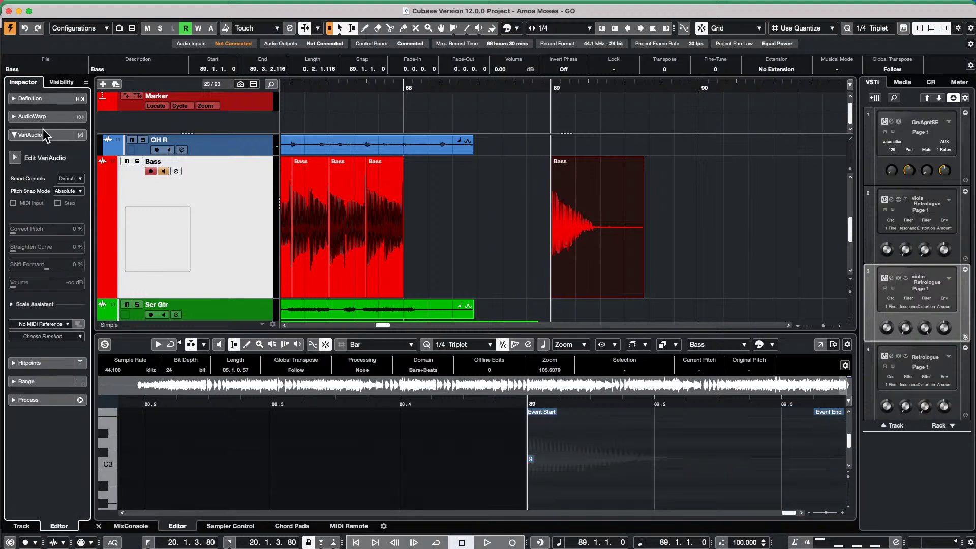
pyautogui.click(14, 156)
pyautogui.click(44, 117)
pyautogui.click(15, 139)
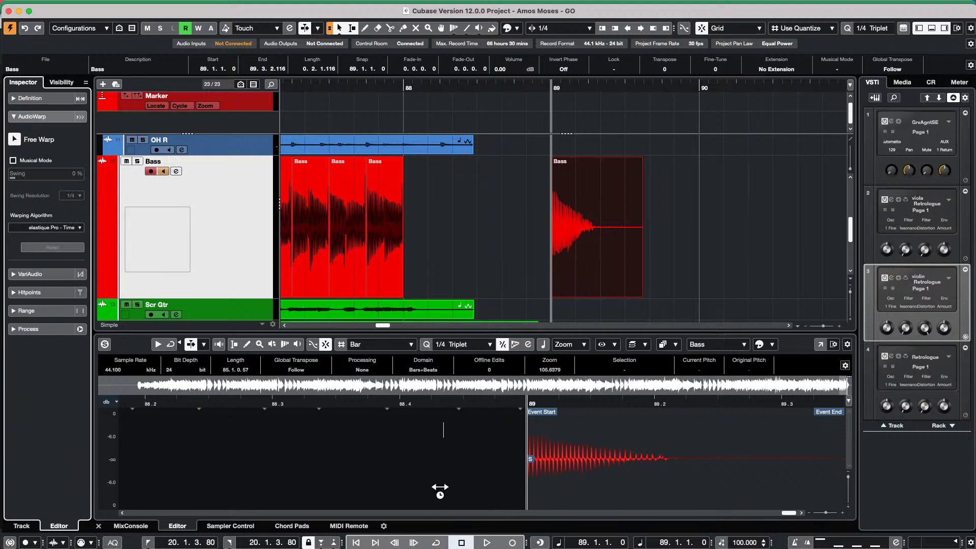
pyautogui.click(343, 342)
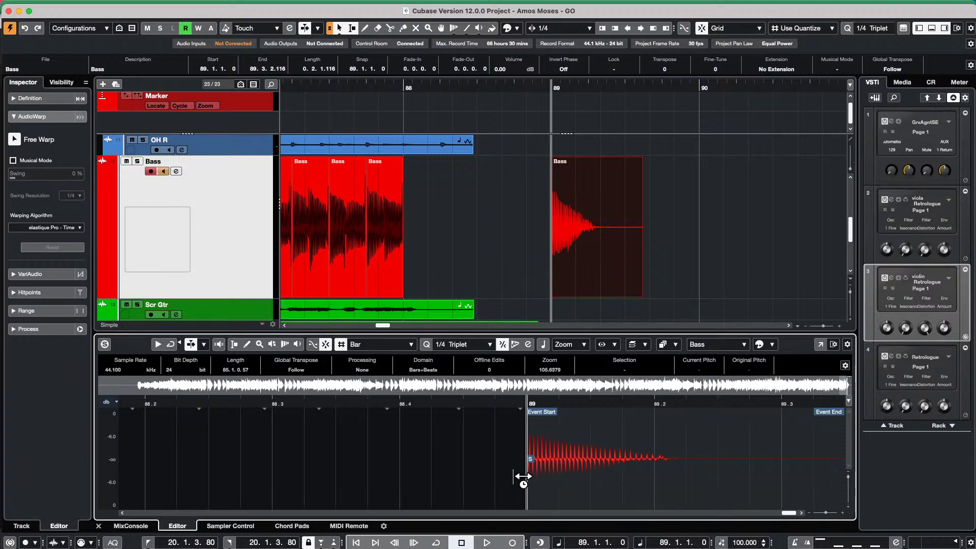
pyautogui.moveTo(538, 473)
pyautogui.mouseDown()
pyautogui.moveTo(432, 472)
pyautogui.moveTo(636, 473)
pyautogui.mouseUp()
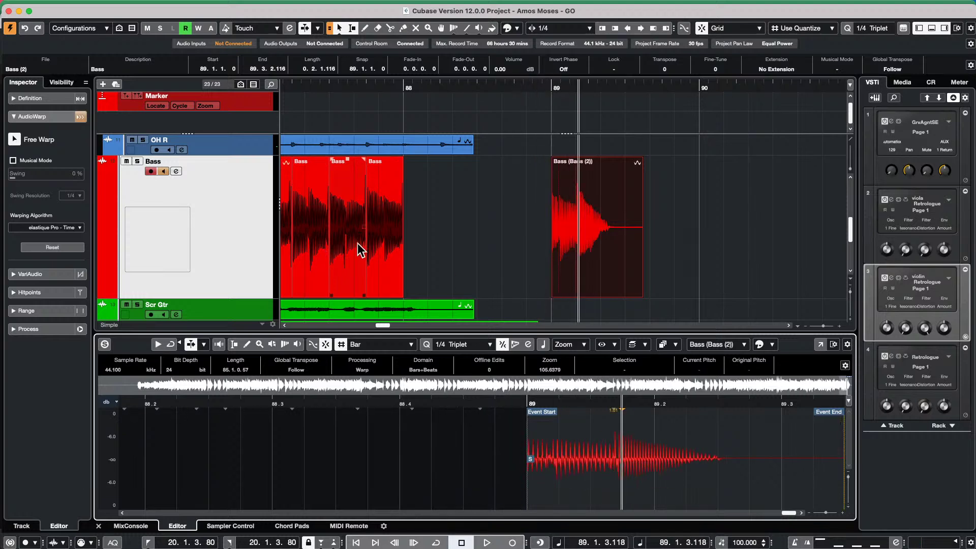
# - Open the Bass slice at bar 87, beat 2, and free-warp a point near its start to about 87.2.1.23
pyautogui.click(391, 261)
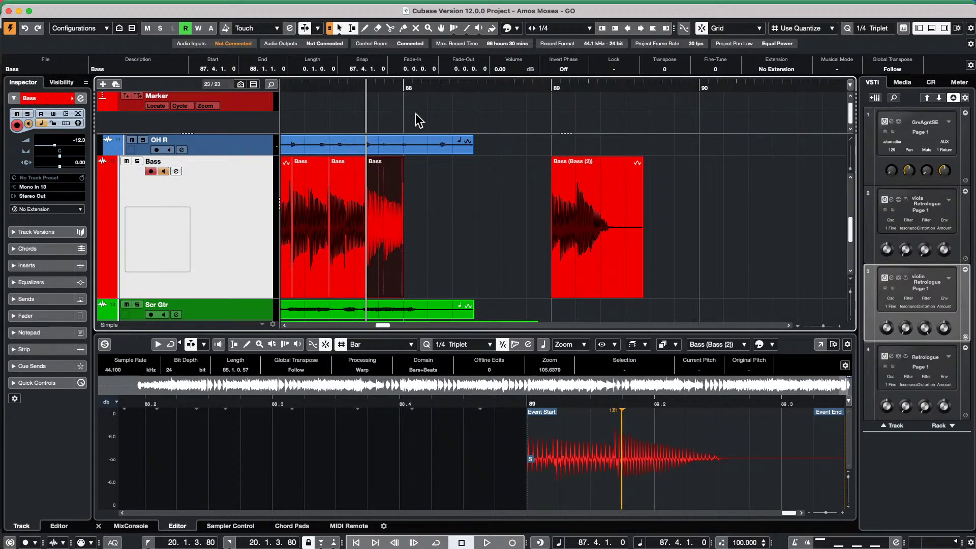
pyautogui.click(331, 83)
pyautogui.scroll(-3, 328, 84)
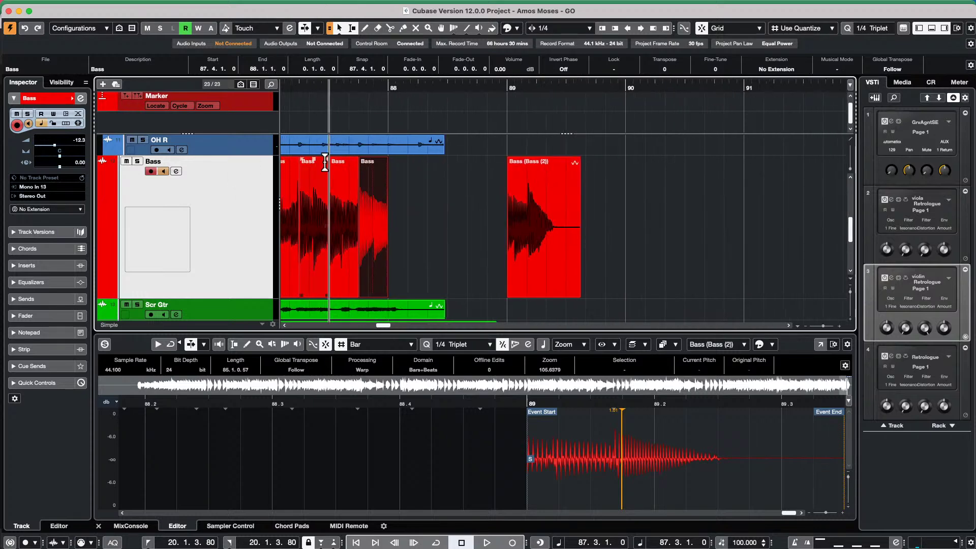
pyautogui.click(324, 237)
pyautogui.moveTo(213, 473)
pyautogui.mouseDown()
pyautogui.moveTo(335, 476)
pyautogui.moveTo(187, 464)
pyautogui.mouseUp()
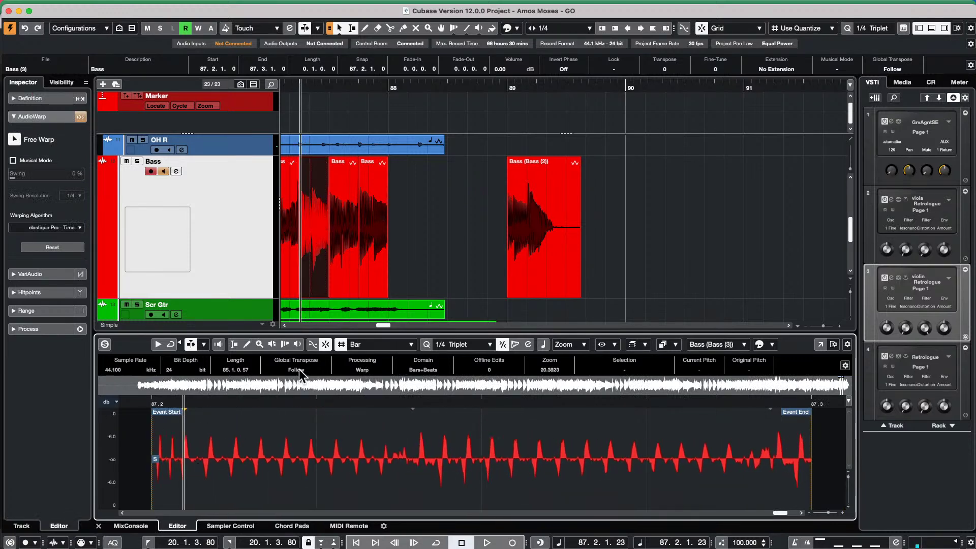
# - Set the sample editor's grid type to Use Quantize and try warping the Bass slice at bar 87, beat 2, against that grid
pyautogui.click(375, 344)
pyautogui.click(386, 364)
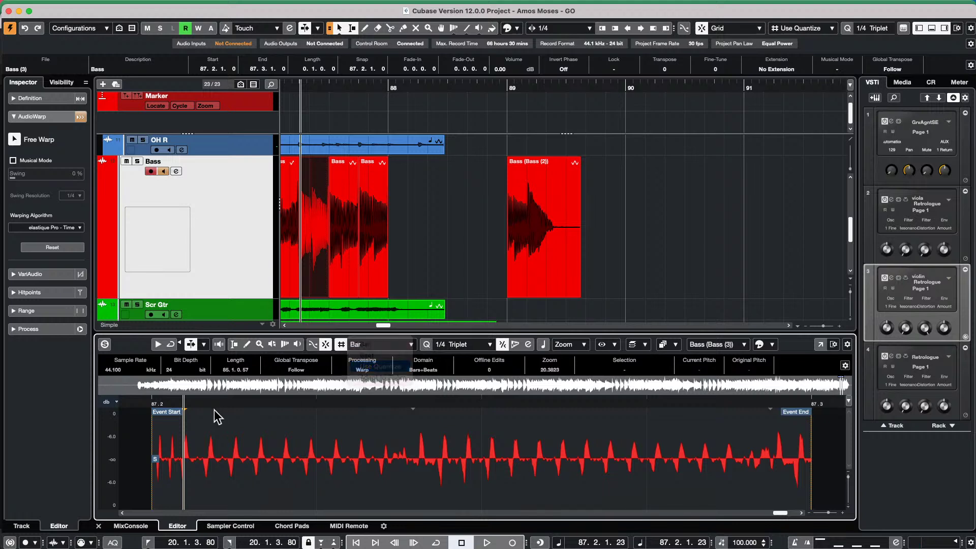
pyautogui.moveTo(214, 401); pyautogui.dragTo(195, 468)
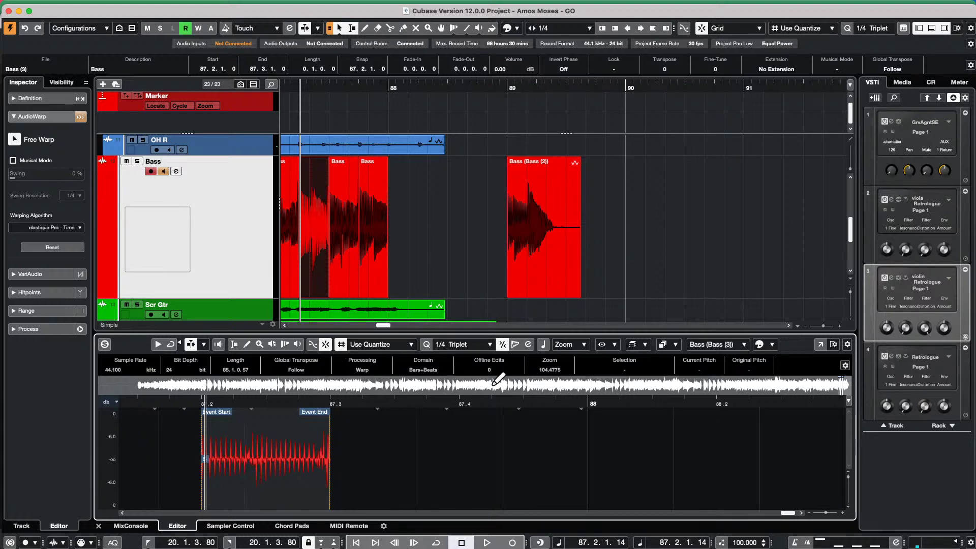
pyautogui.moveTo(436, 404); pyautogui.dragTo(436, 371)
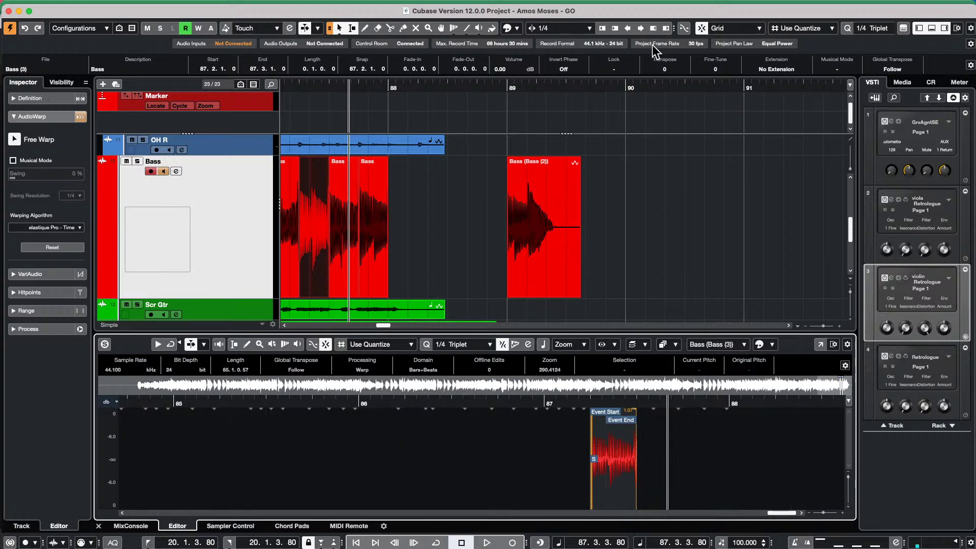
# - Review the project window's grid type options and leave Use Quantize selected
pyautogui.click(813, 28)
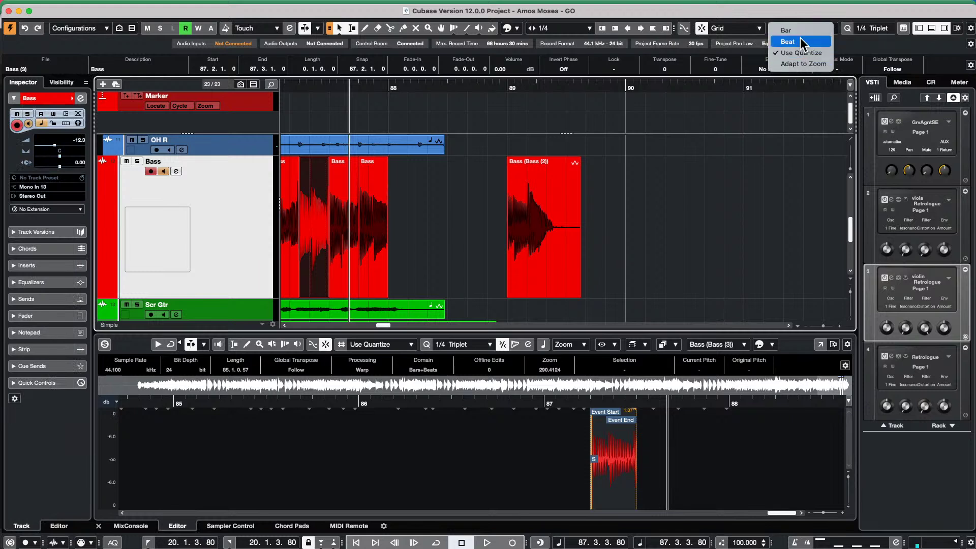
pyautogui.click(707, 141)
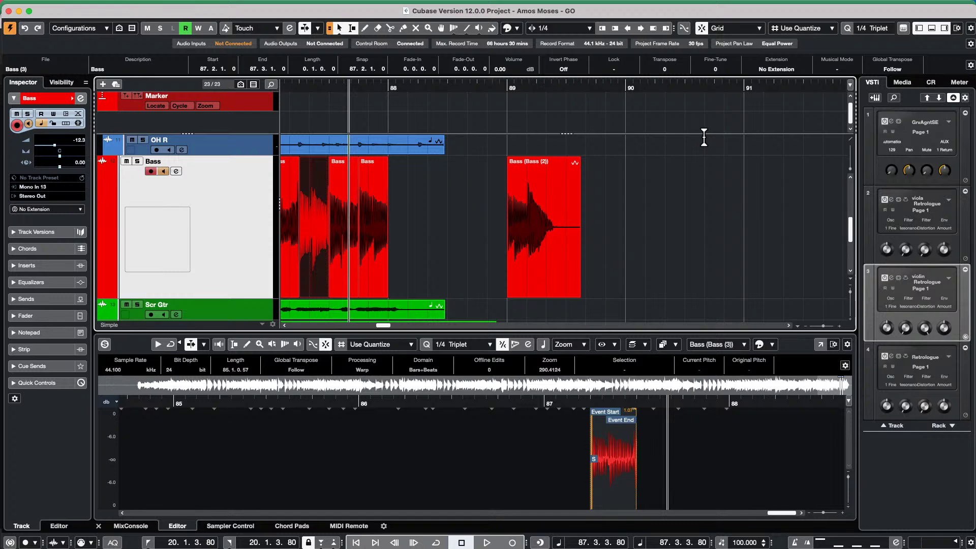
pyautogui.hotkey('shift', 'b')
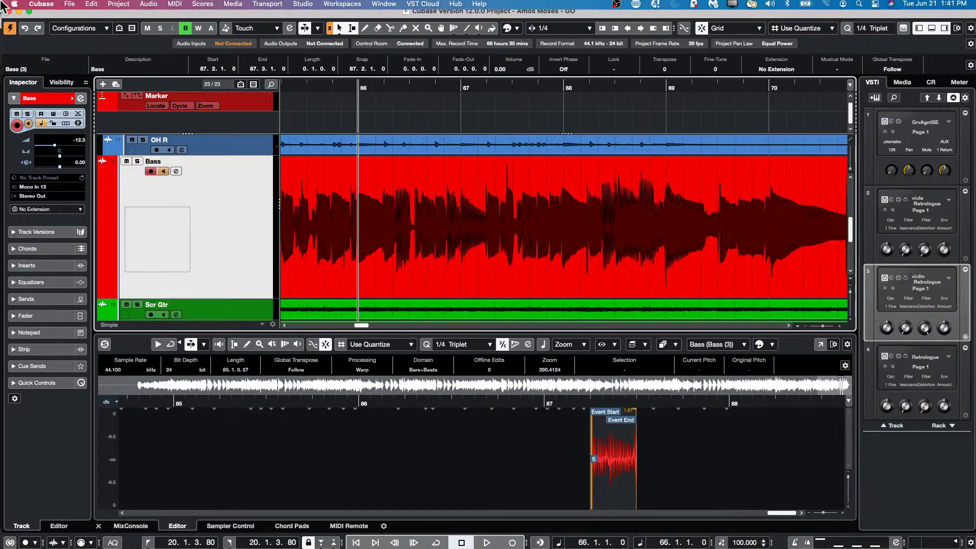
# - Revert the project to its previously saved version and delete the files created since the last save
pyautogui.click(69, 6)
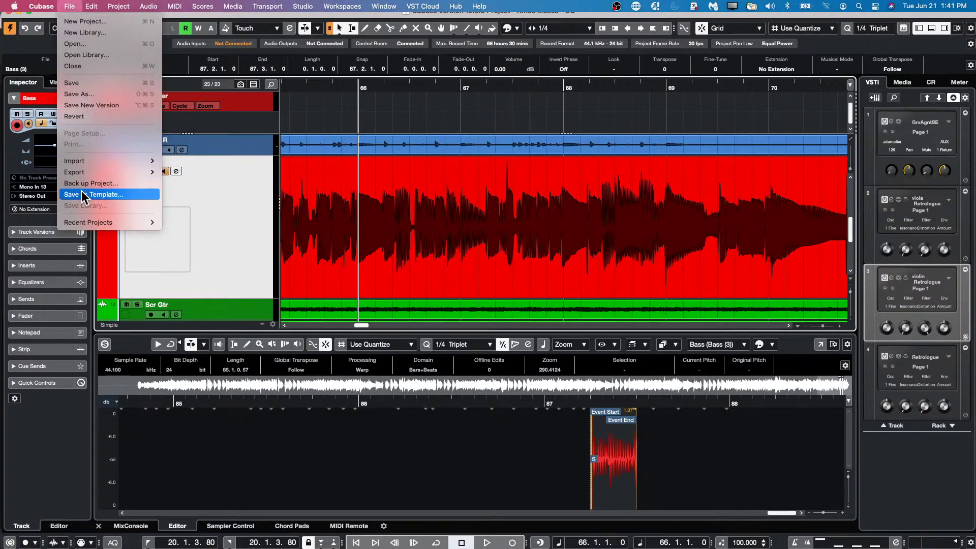
pyautogui.moveTo(83, 226)
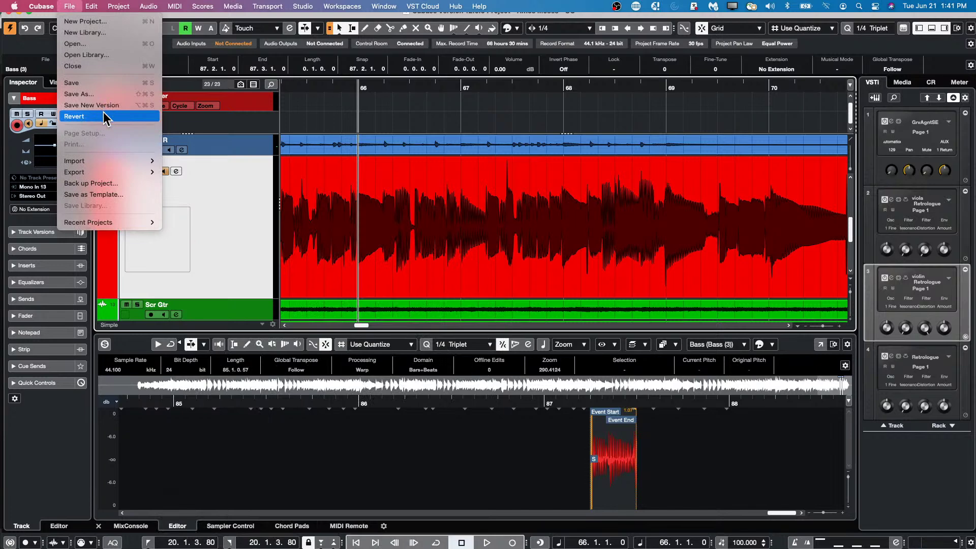
pyautogui.click(107, 118)
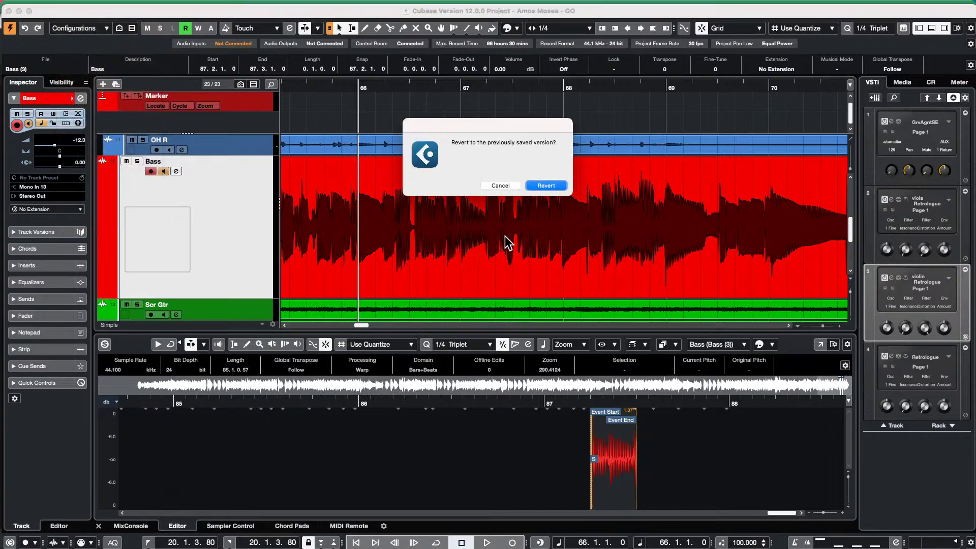
pyautogui.click(544, 187)
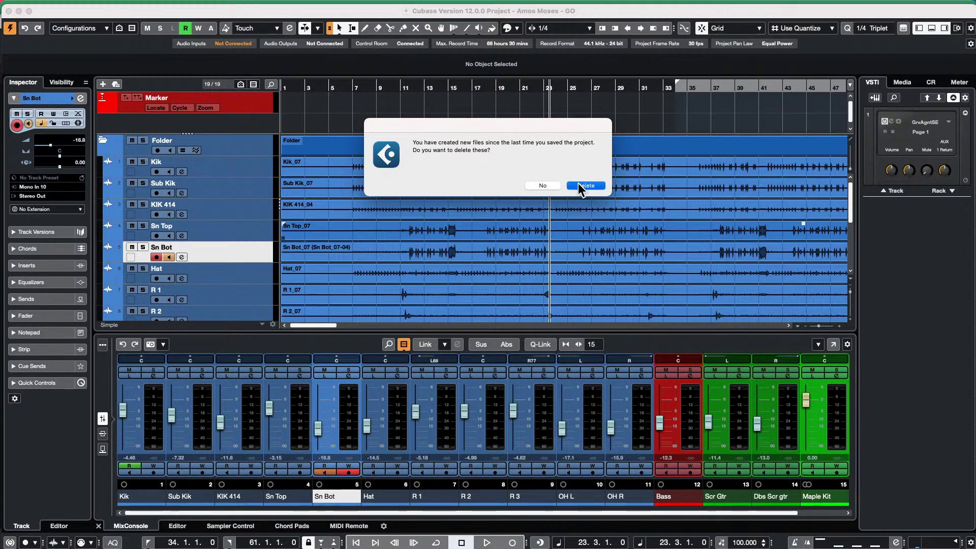
pyautogui.click(584, 186)
# - Bring the Hat to Dbs Scr gtr tracks into view and play the project briefly from bar 1
pyautogui.moveTo(338, 86); pyautogui.dragTo(338, 44)
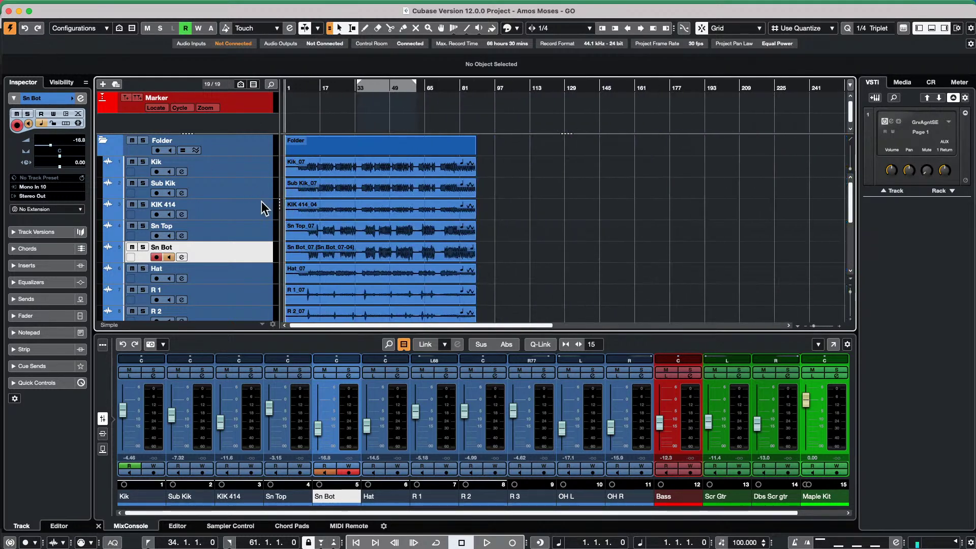
pyautogui.scroll(-4, 366, 233)
pyautogui.scroll(-2, 374, 220)
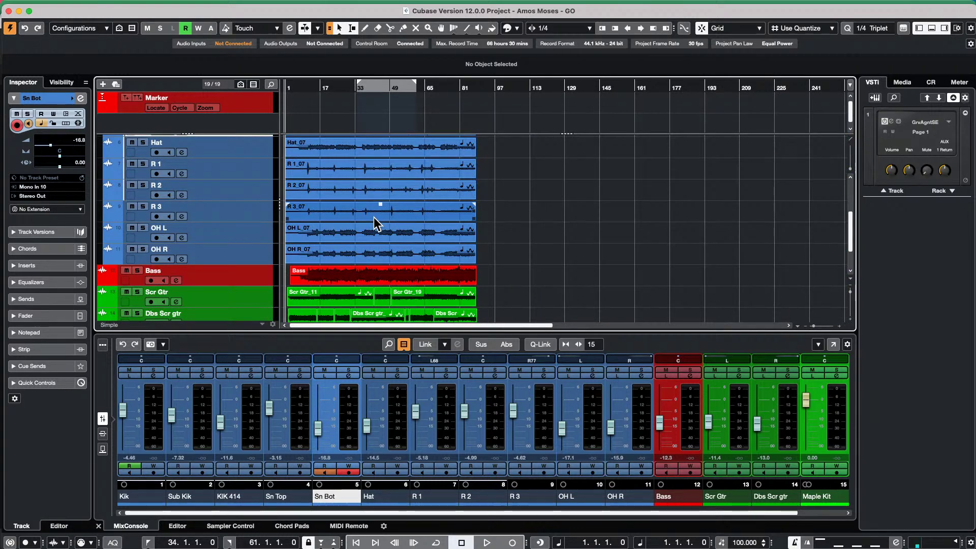
pyautogui.press('space')
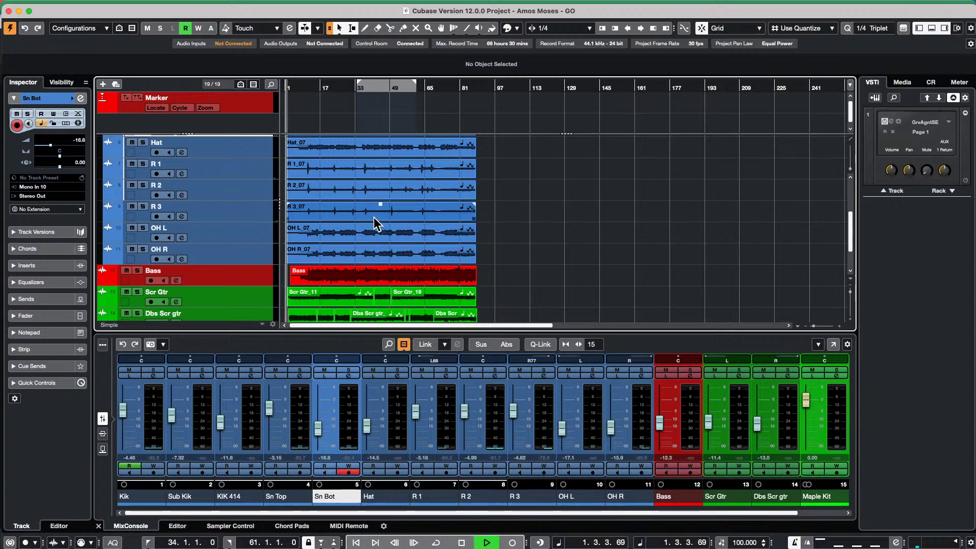
pyautogui.press('h')
pyautogui.press('h')
pyautogui.press('h')
pyautogui.press('h')
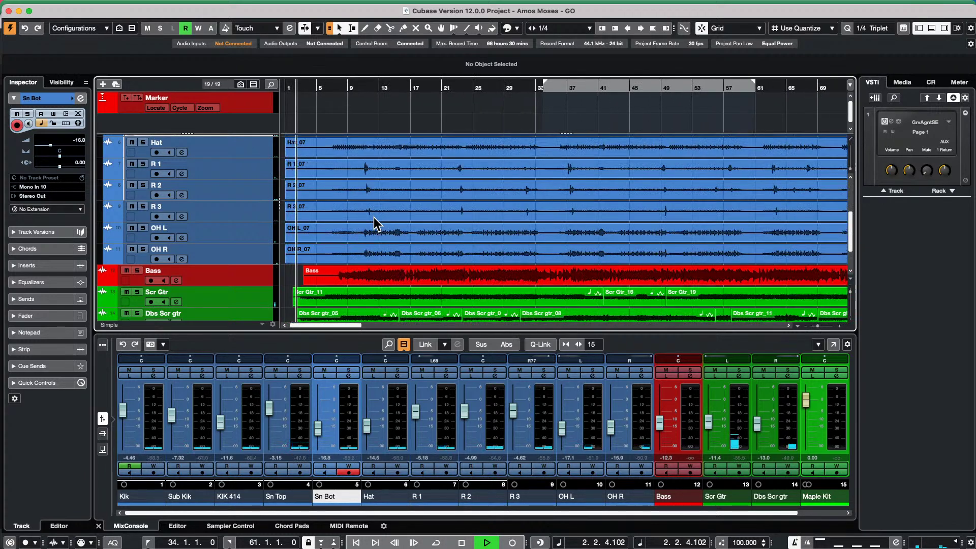
pyautogui.press('space')
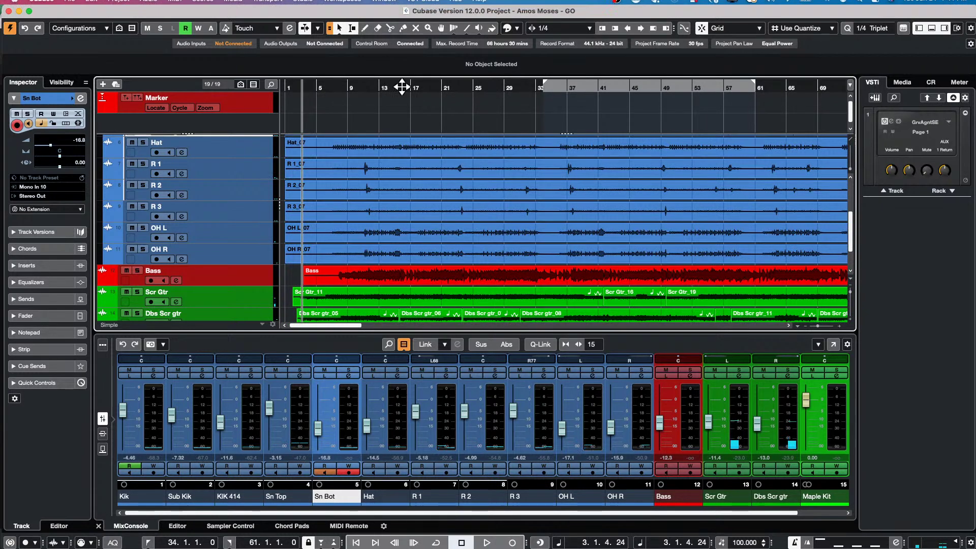
# - Examine the Audio System and Steinberg UR24C pages in Studio Setup, and open the interface's control panel to check its buffer size
pyautogui.click(379, 6)
pyautogui.moveTo(304, 8)
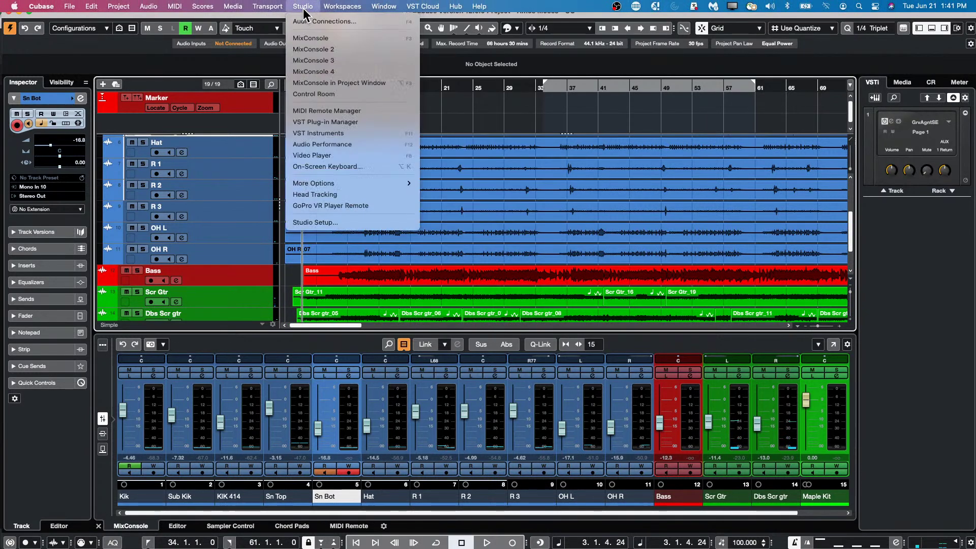
pyautogui.click(315, 224)
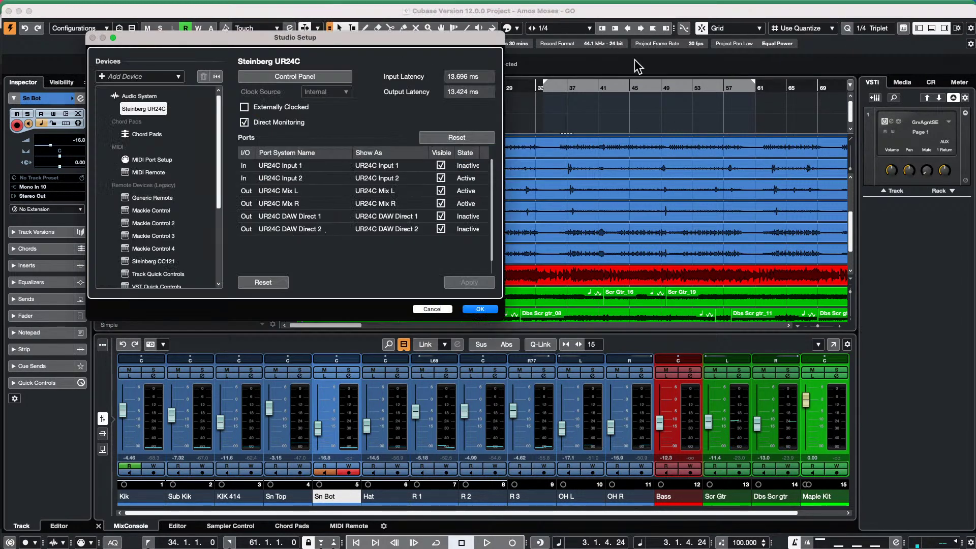
pyautogui.click(139, 95)
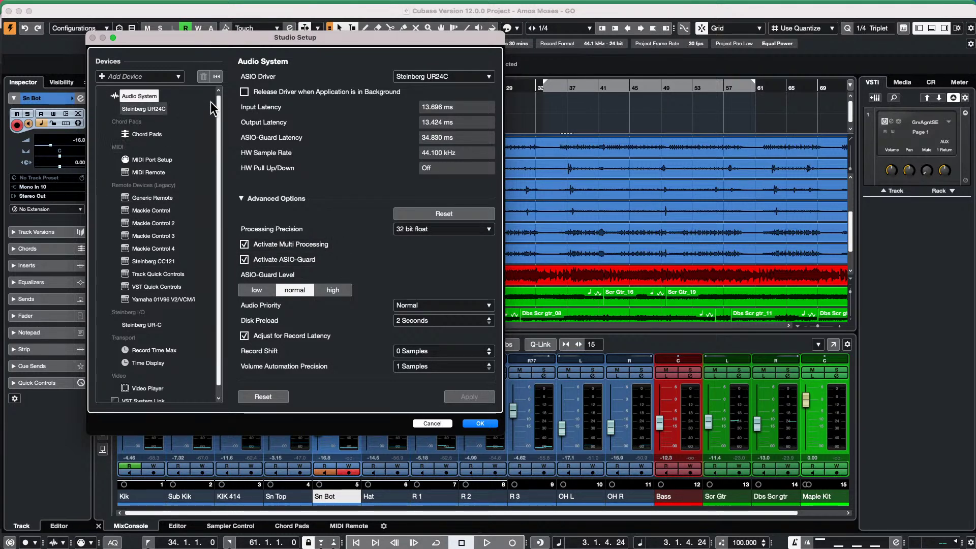
pyautogui.click(148, 108)
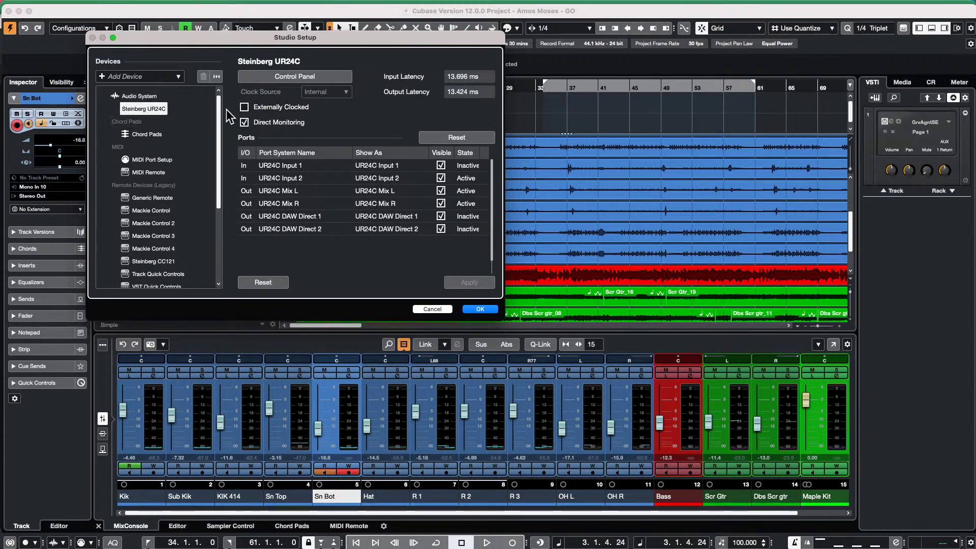
pyautogui.click(298, 76)
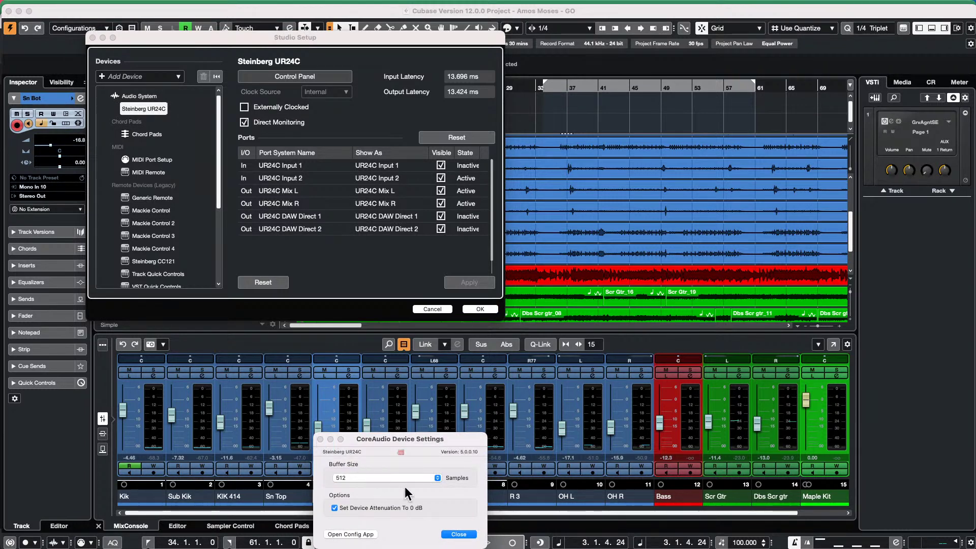
# - Close the audio interface's device settings and accept the Studio Setup dialog
pyautogui.click(459, 533)
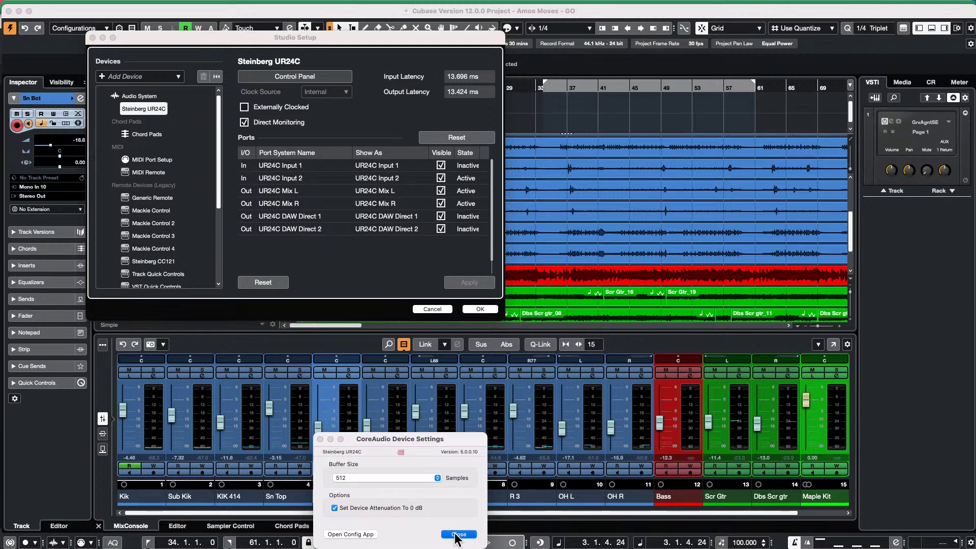
pyautogui.click(486, 309)
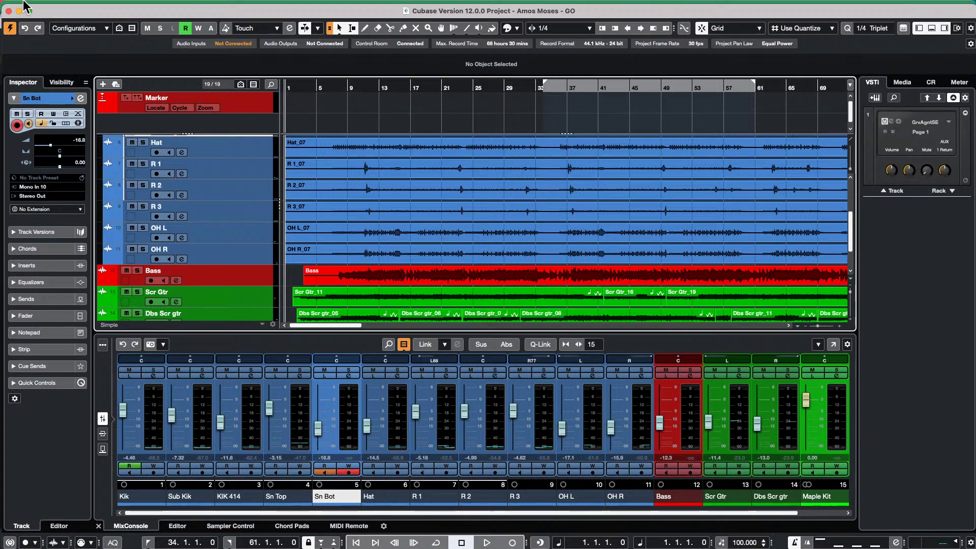
# - Open the recent project be someone.cpr from the Be Someone folder
pyautogui.click(69, 6)
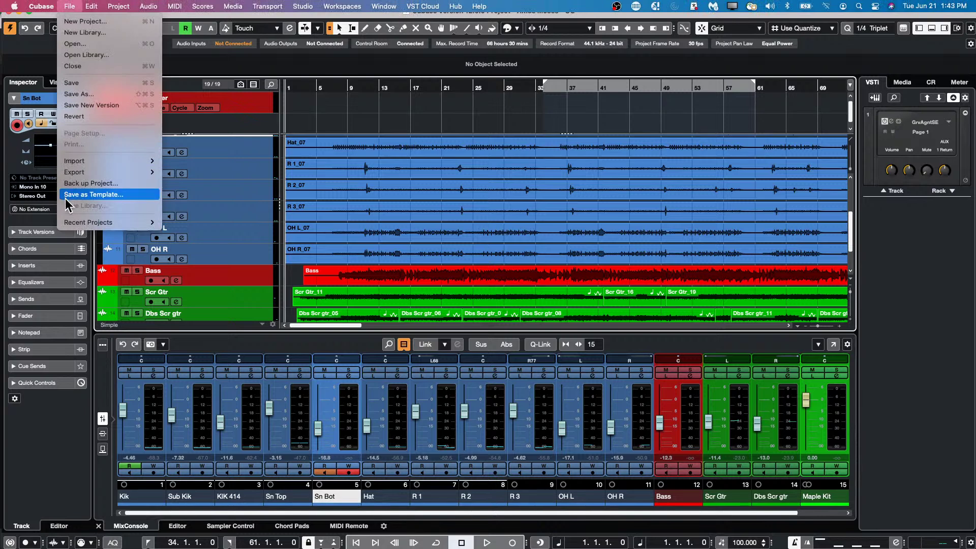
pyautogui.moveTo(81, 224)
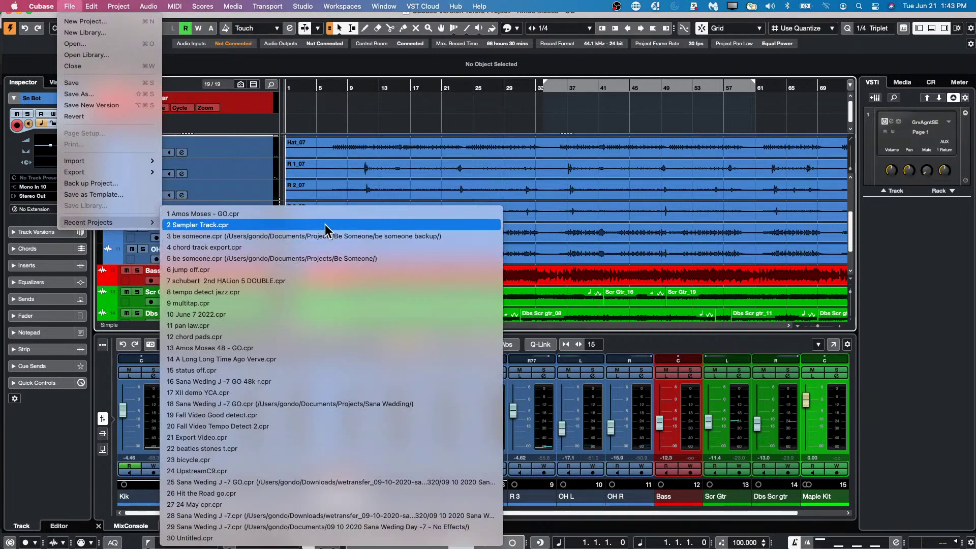
pyautogui.click(316, 258)
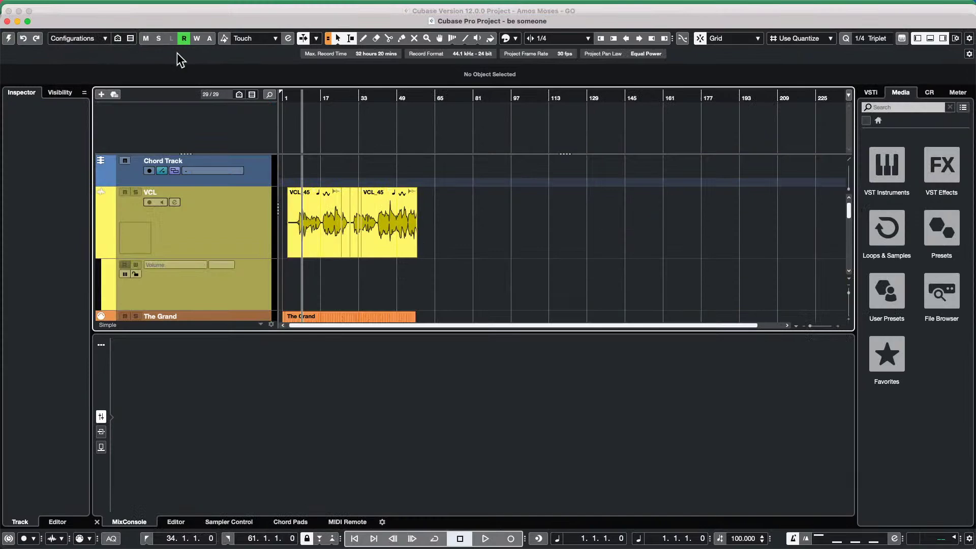
# - Open the recent project jump off.cpr and make it the active project
pyautogui.click(70, 6)
pyautogui.moveTo(128, 222)
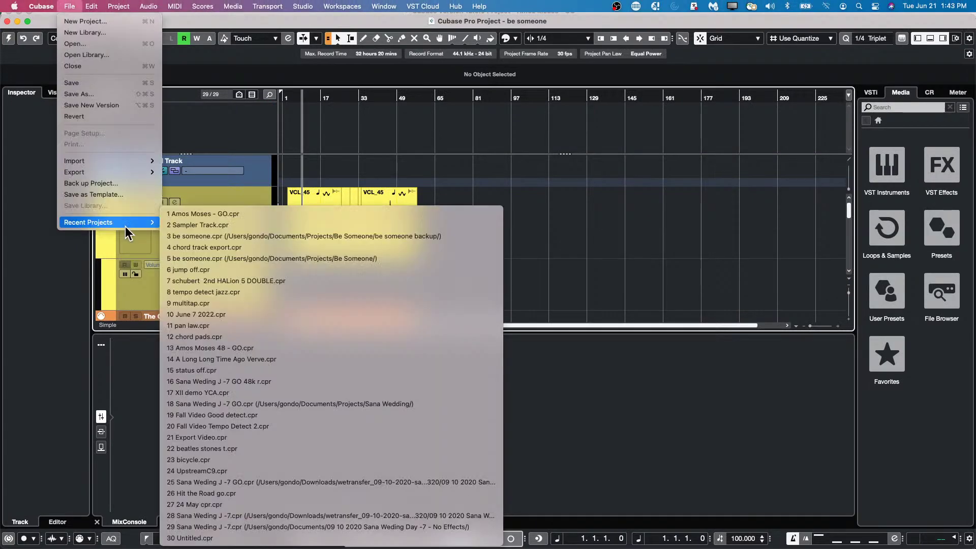
pyautogui.click(233, 270)
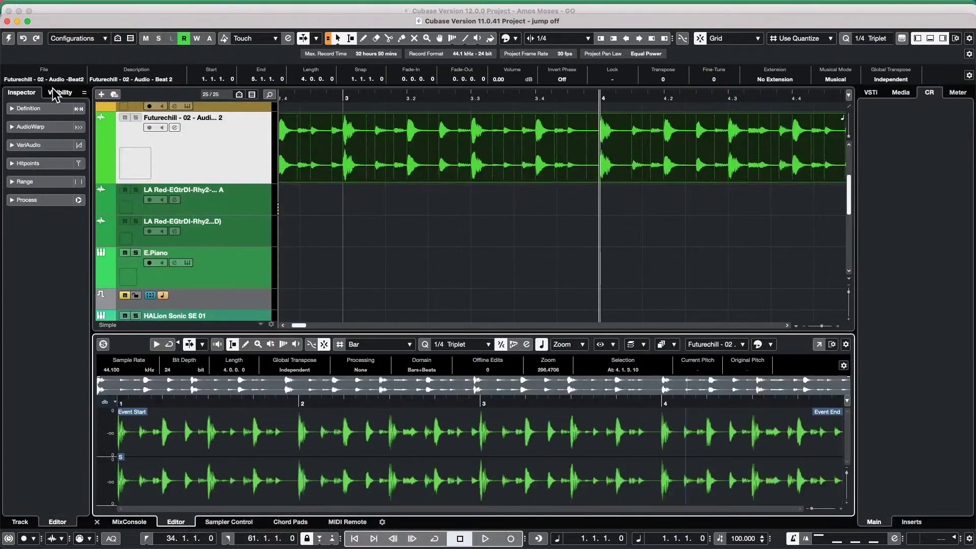
pyautogui.click(7, 41)
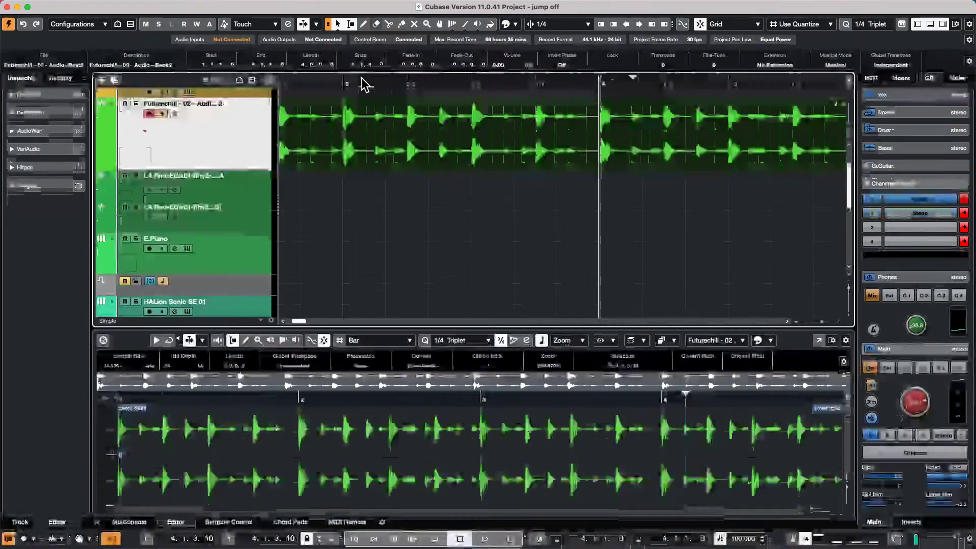
# - Select the urban ballads track and open its Groove Agent SE editor, placing the window clear of the track list
pyautogui.moveTo(310, 83); pyautogui.dragTo(317, 22)
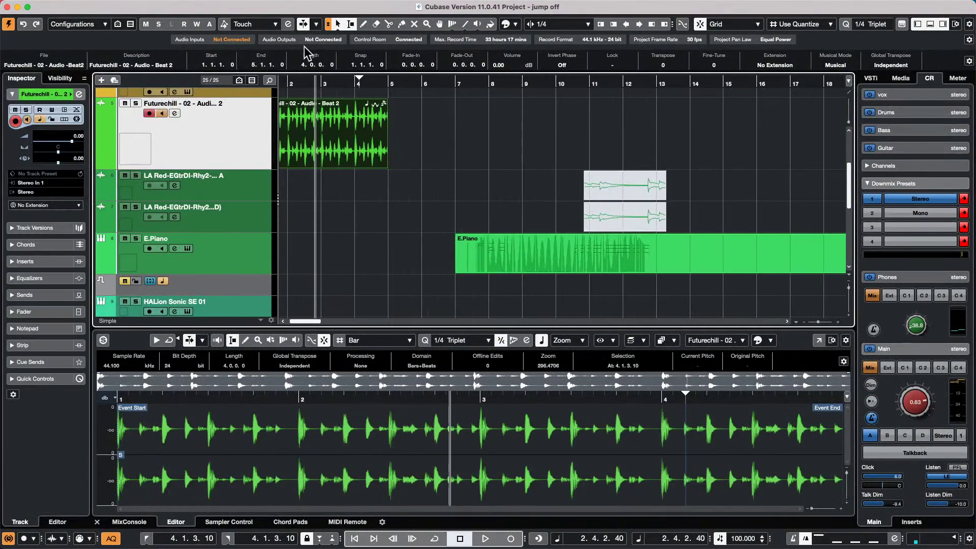
pyautogui.scroll(5, 316, 167)
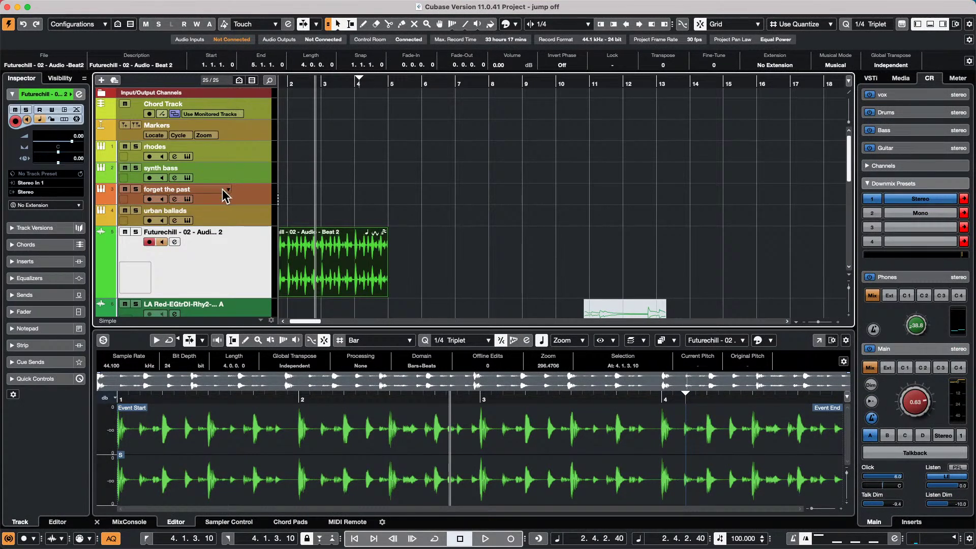
pyautogui.click(268, 203)
pyautogui.click(253, 218)
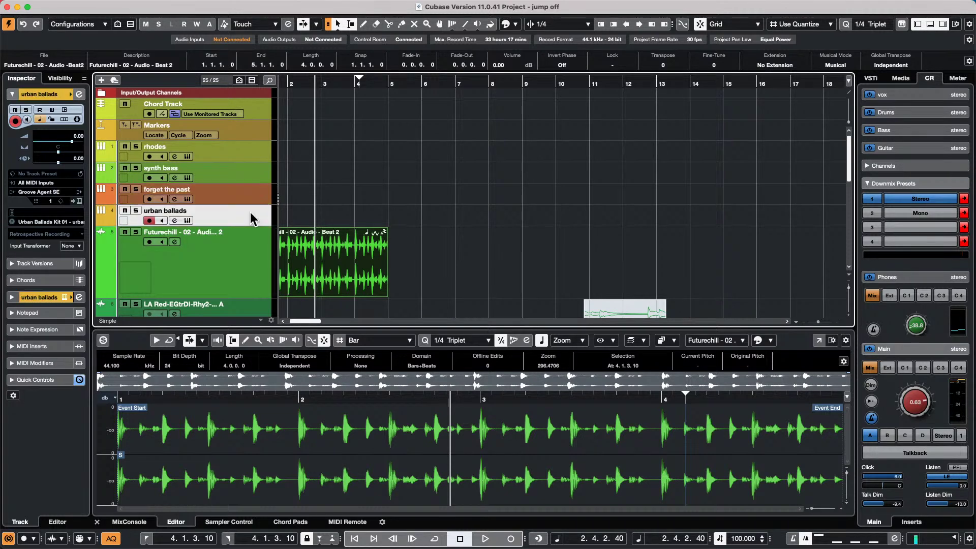
pyautogui.click(79, 200)
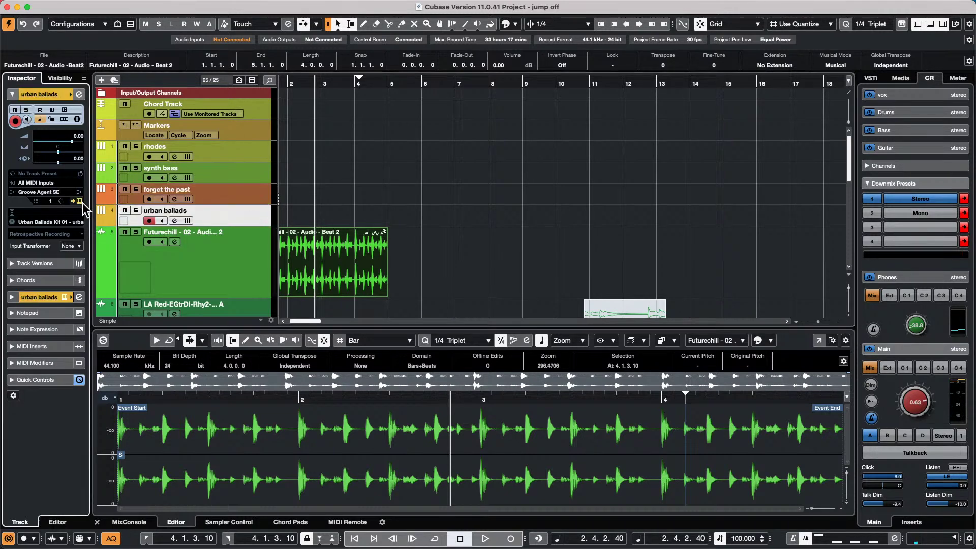
pyautogui.moveTo(389, 7); pyautogui.dragTo(776, 38)
# - Audition the Kick 1 pad of Urban Ballads Kit 01 and pan it to the right
pyautogui.click(531, 345)
pyautogui.click(531, 346)
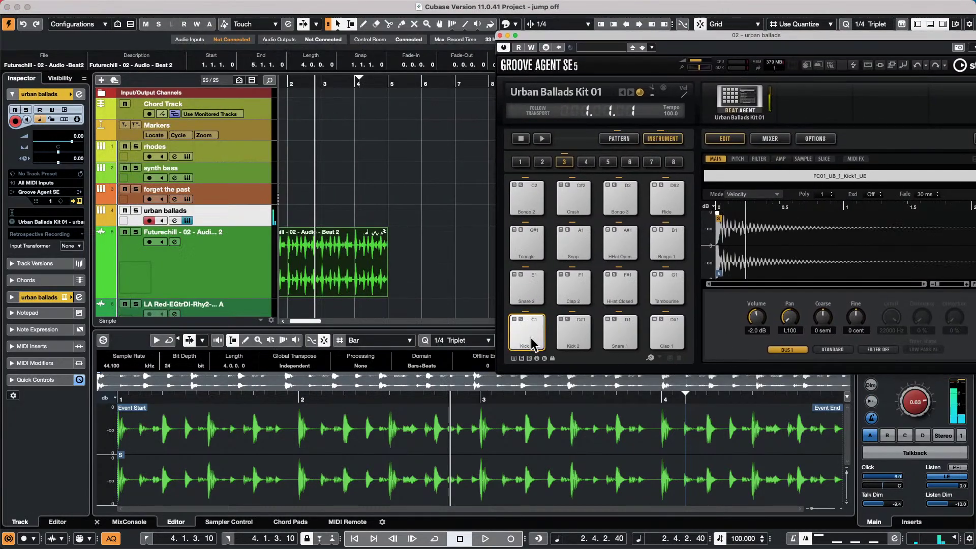
pyautogui.moveTo(796, 328); pyautogui.dragTo(790, 270)
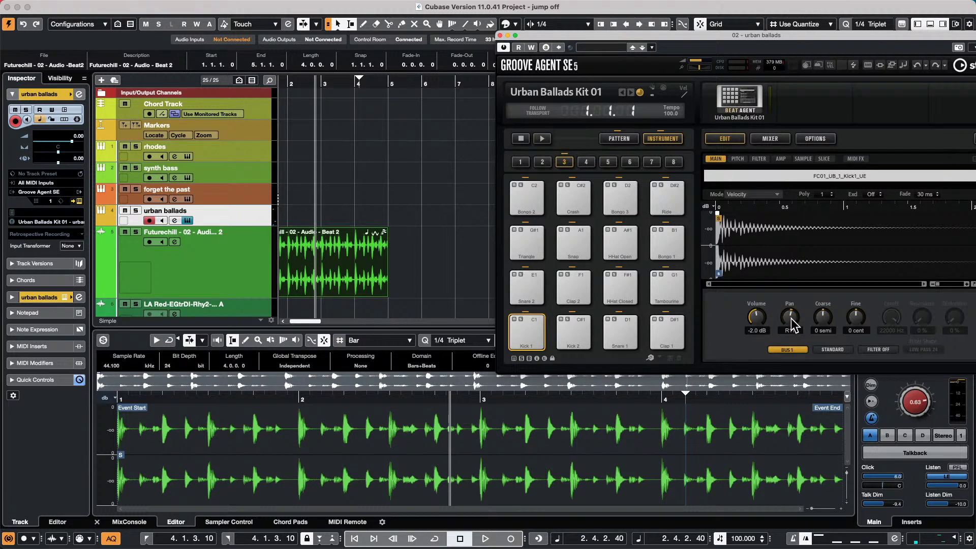
# - Audition the Kick 2, Snare, Clap and Tambourine pads, trying pan positions such as R100 on Kick 2 and L51 on Clap 2
pyautogui.click(574, 334)
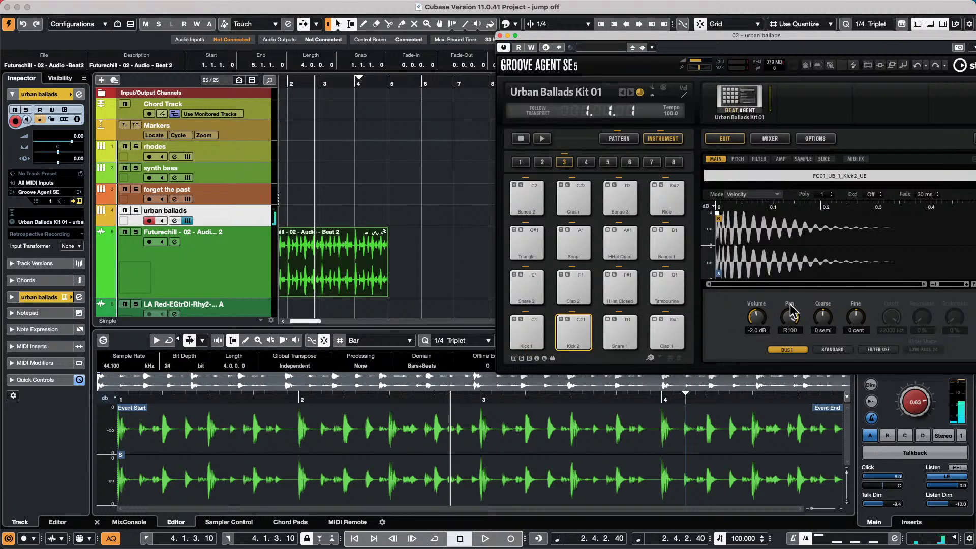
pyautogui.click(629, 336)
pyautogui.click(514, 292)
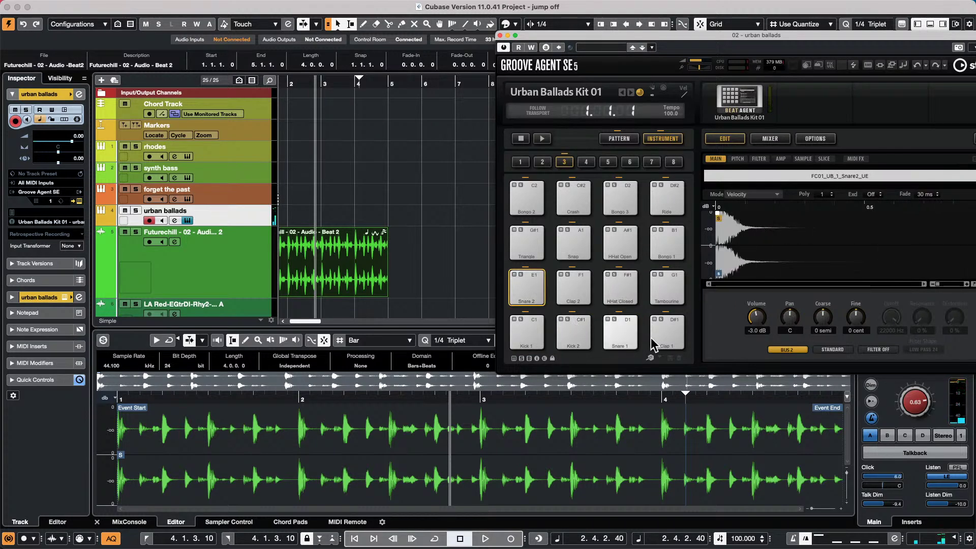
pyautogui.click(617, 332)
pyautogui.click(667, 338)
pyautogui.click(670, 297)
pyautogui.click(575, 291)
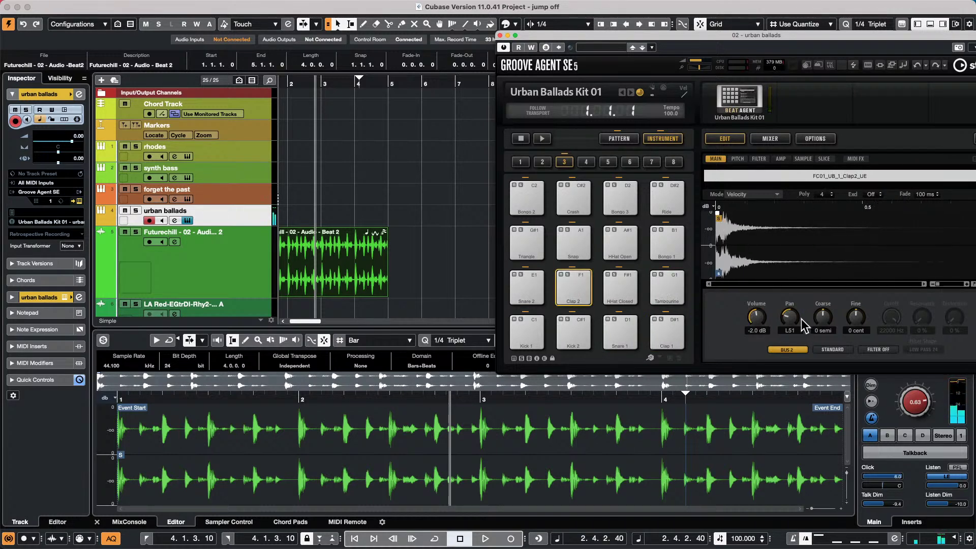
pyautogui.click(570, 281)
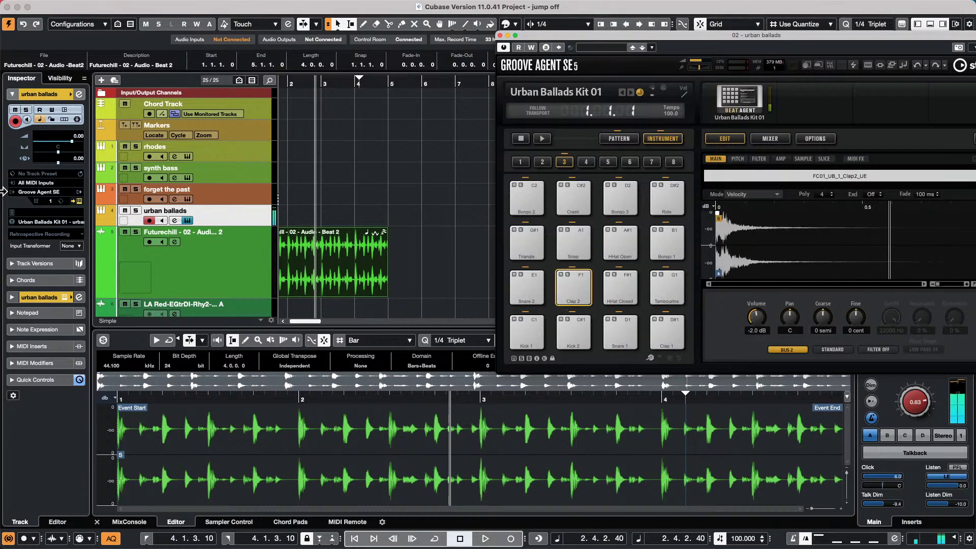
# - Save the jump off project
pyautogui.moveTo(21, 2)
pyautogui.click(68, 8)
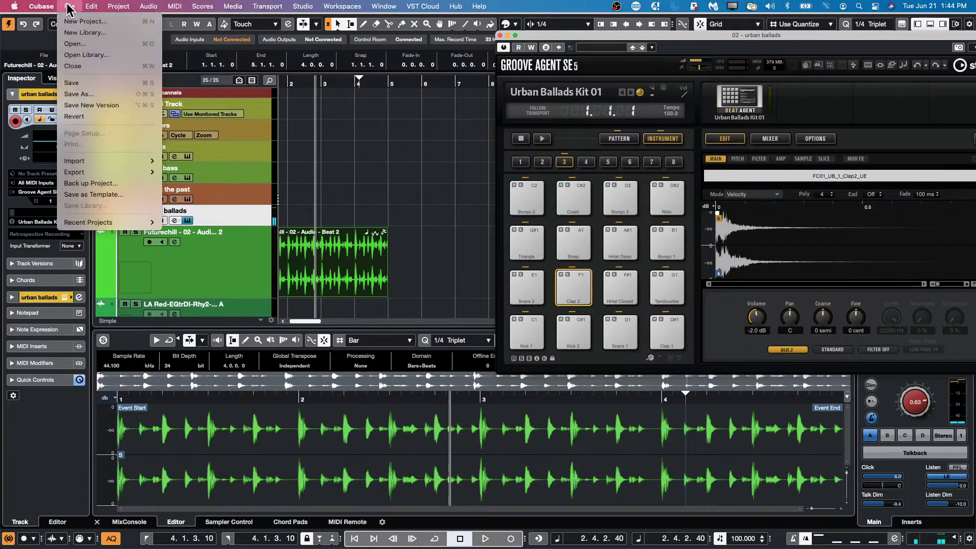
pyautogui.click(601, 140)
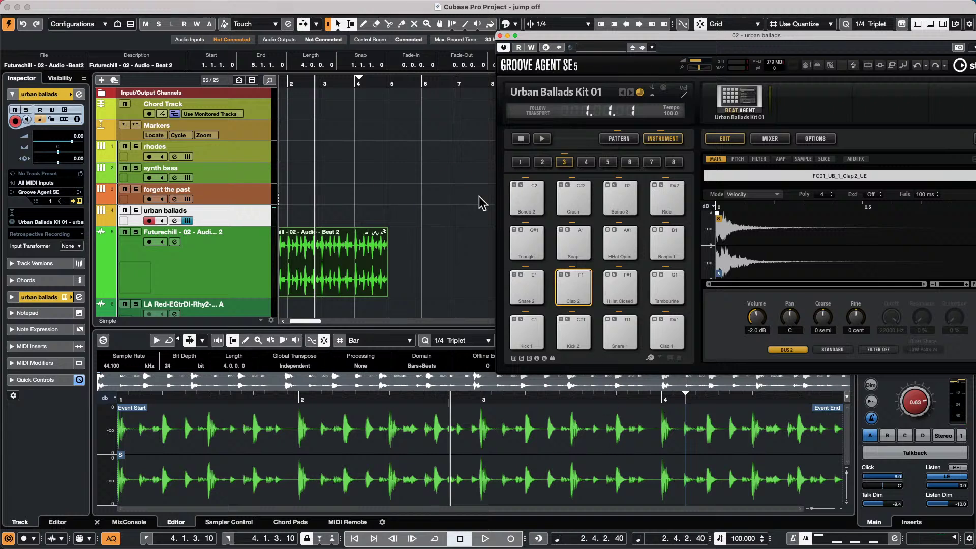
# - Audition Kick 1, then place Groove Agent's Intro pattern on the urban ballads track at bar 1
pyautogui.click(521, 336)
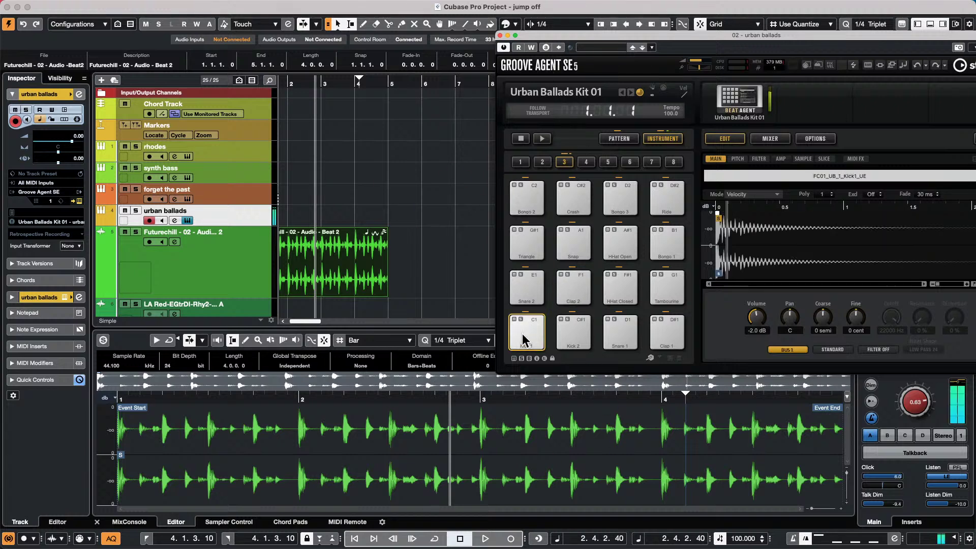
pyautogui.click(618, 138)
pyautogui.moveTo(544, 341); pyautogui.dragTo(286, 213)
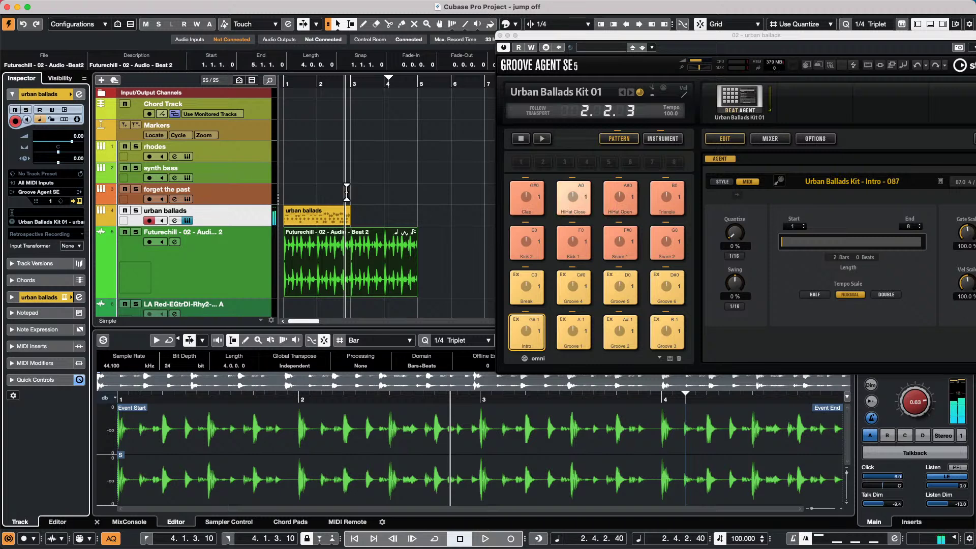
pyautogui.click(324, 209)
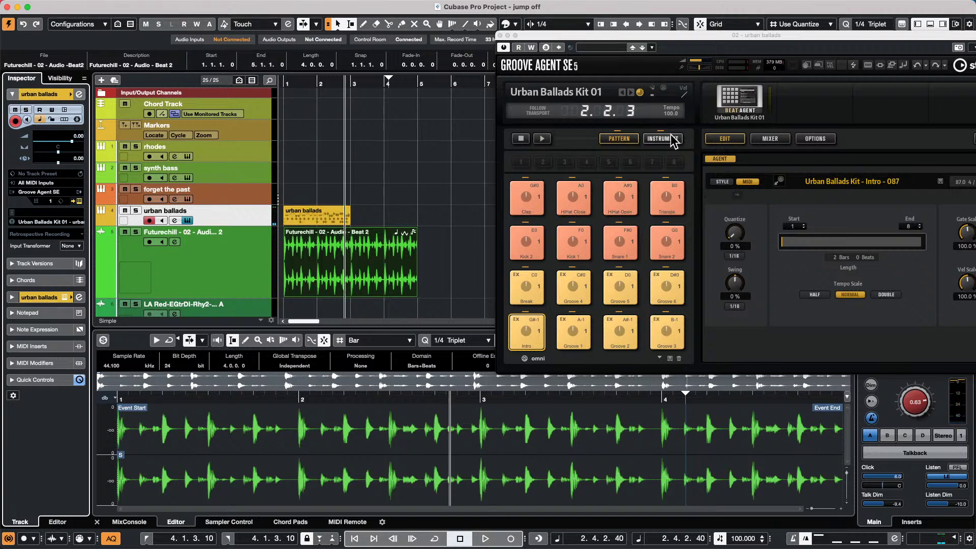
# - Solo the urban ballads track and play its pattern from the start, then stop playback and reposition the Groove Agent window
pyautogui.click(136, 210)
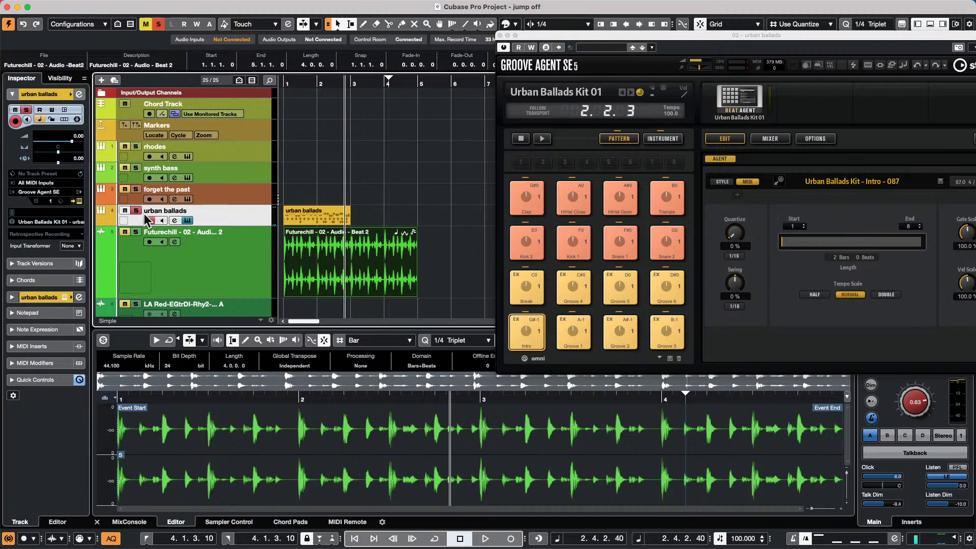
pyautogui.moveTo(294, 81); pyautogui.dragTo(294, 77)
pyautogui.press('space')
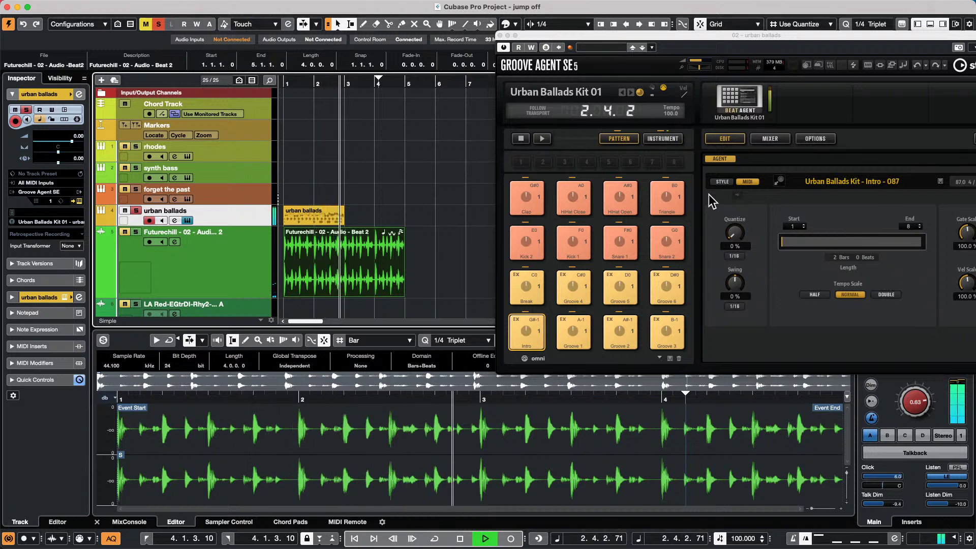
pyautogui.press('space')
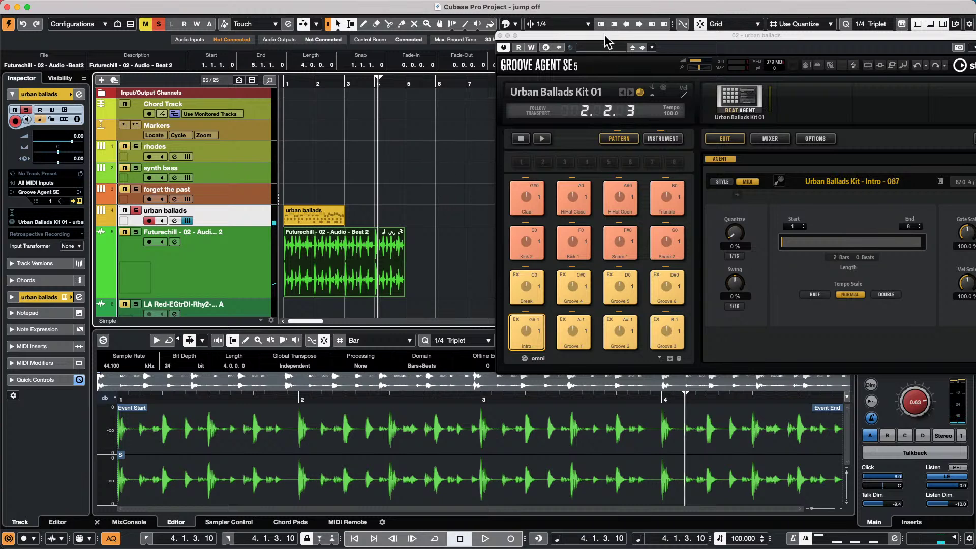
pyautogui.moveTo(608, 41); pyautogui.dragTo(592, 35)
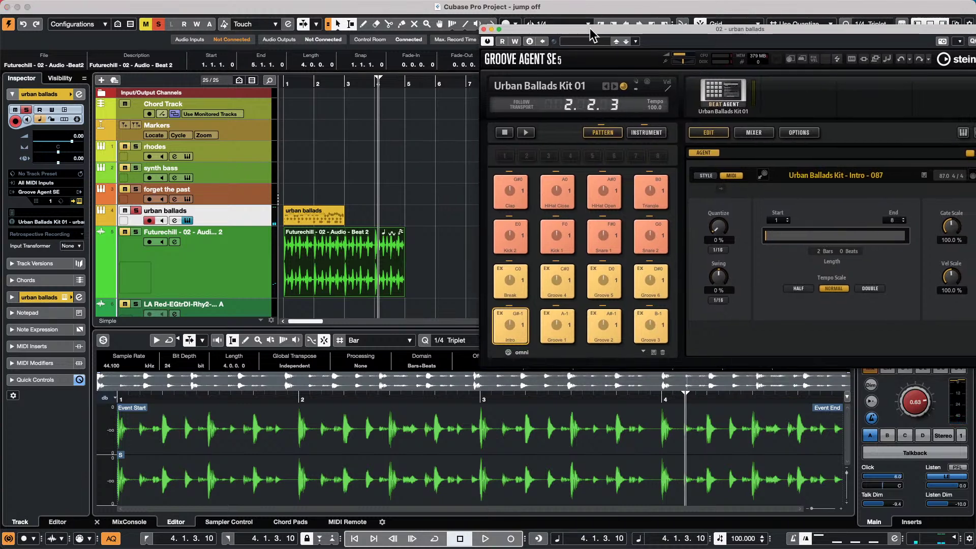
# - Return the playhead to the project start, zoom in on the arrangement, and activate the Split tool
pyautogui.click(287, 82)
pyautogui.press('h')
pyautogui.press('h')
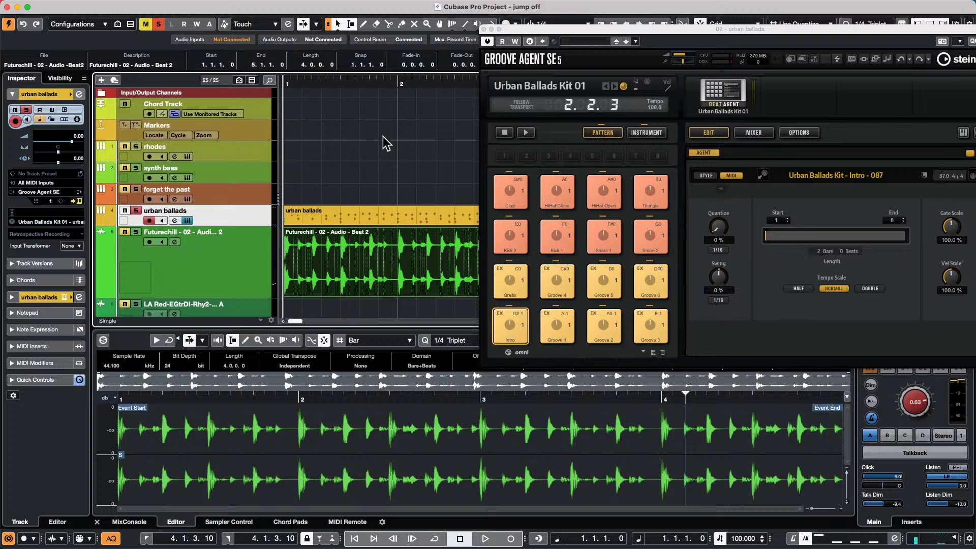
pyautogui.rightClick(319, 213)
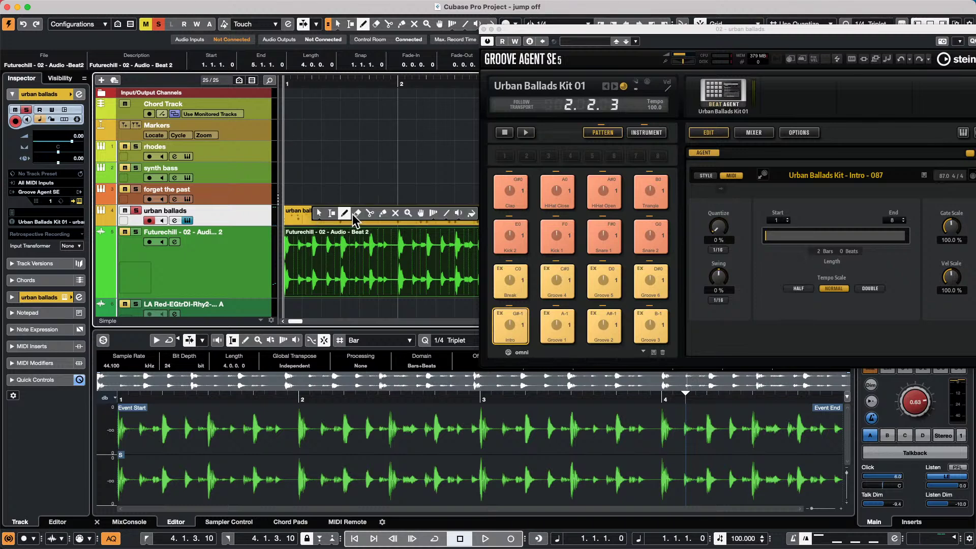
pyautogui.click(368, 218)
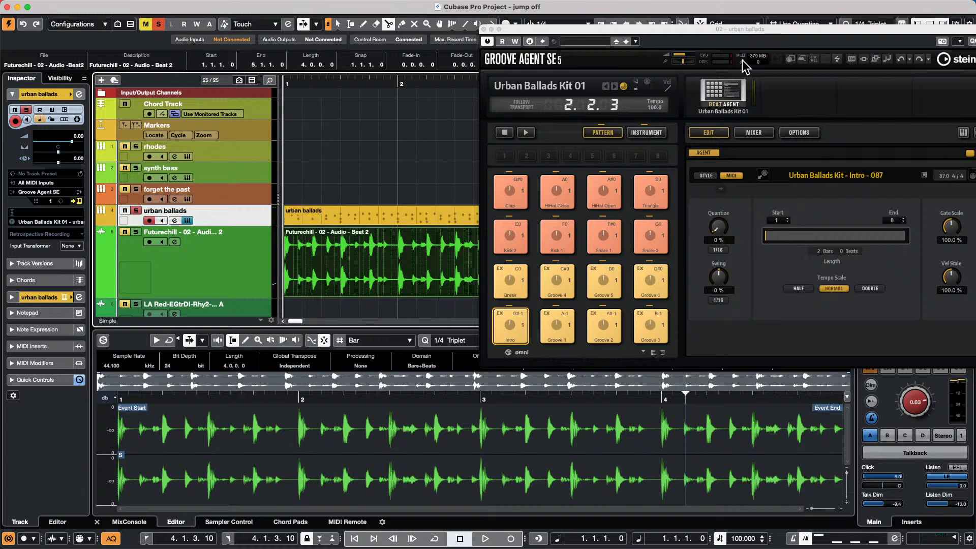
# - Move the Groove Agent SE window clear of the snap settings and set the grid type to Beat
pyautogui.click(752, 26)
pyautogui.moveTo(771, 29); pyautogui.dragTo(739, 94)
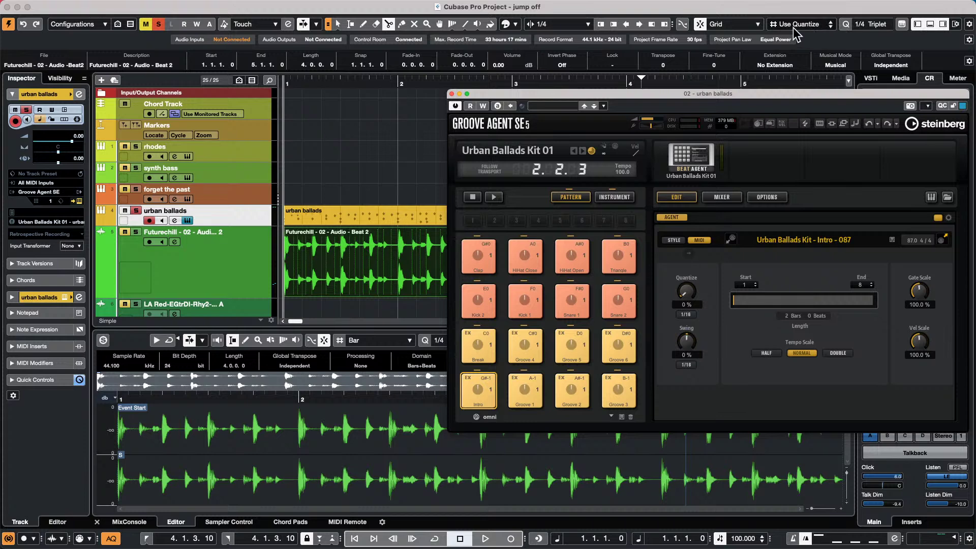
pyautogui.click(736, 24)
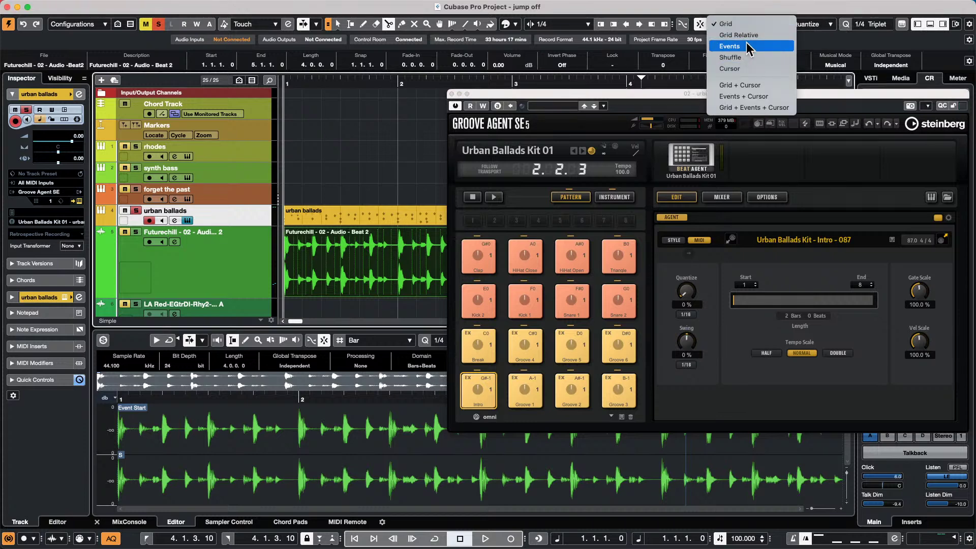
pyautogui.click(818, 27)
pyautogui.click(793, 37)
# - Split the urban ballads MIDI part at beats 2, 3 and 4 of bar 1 and at the start of bar 2
pyautogui.click(313, 220)
pyautogui.click(343, 219)
pyautogui.click(365, 217)
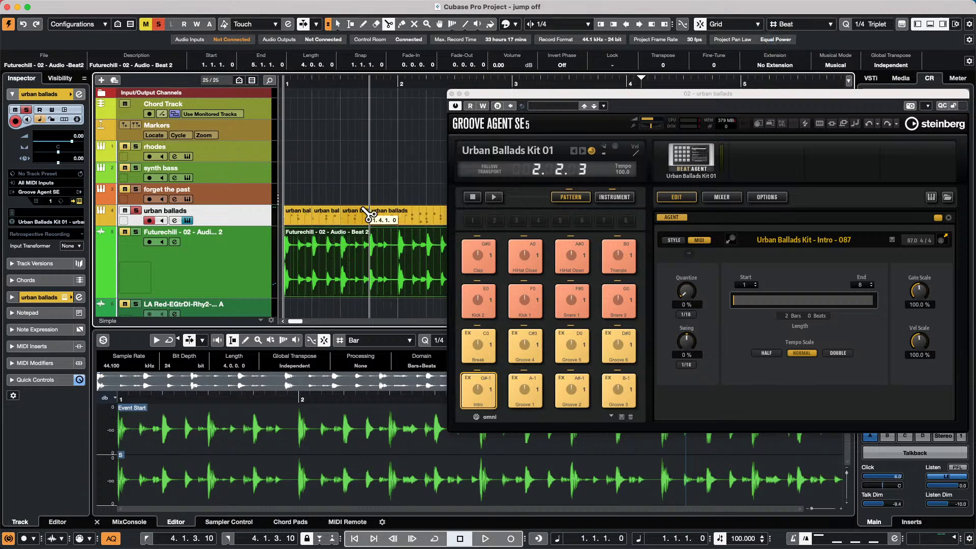
pyautogui.click(402, 218)
# - Render the four one-beat urban ballads parts of bar 1 in place, using As Separate Events mode and Channel Settings processing
pyautogui.press('2')
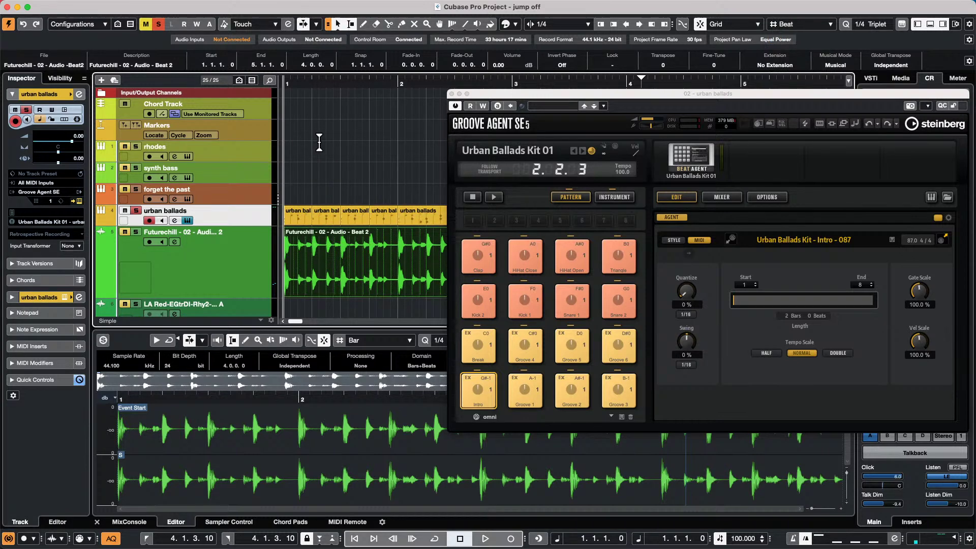
pyautogui.click(295, 215)
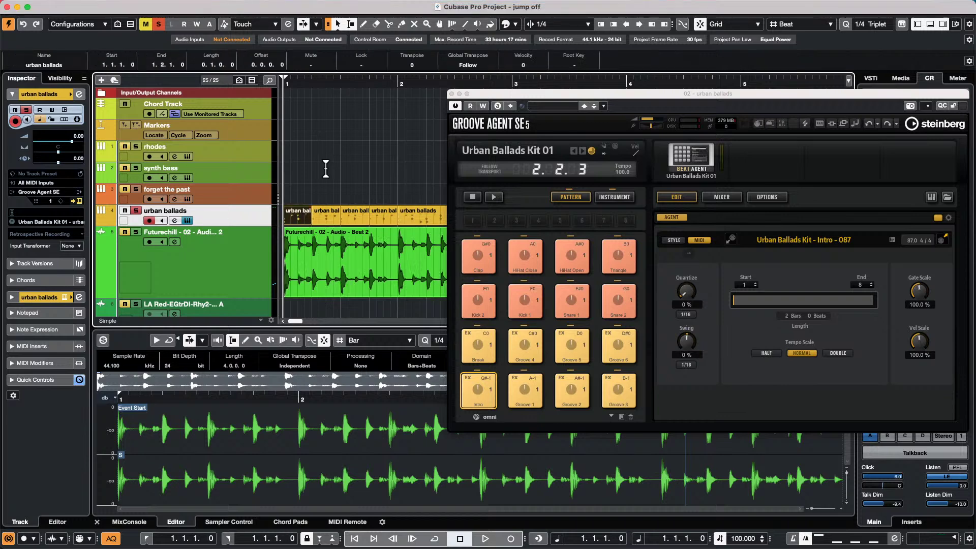
pyautogui.click(302, 188)
pyautogui.moveTo(297, 197); pyautogui.dragTo(396, 218)
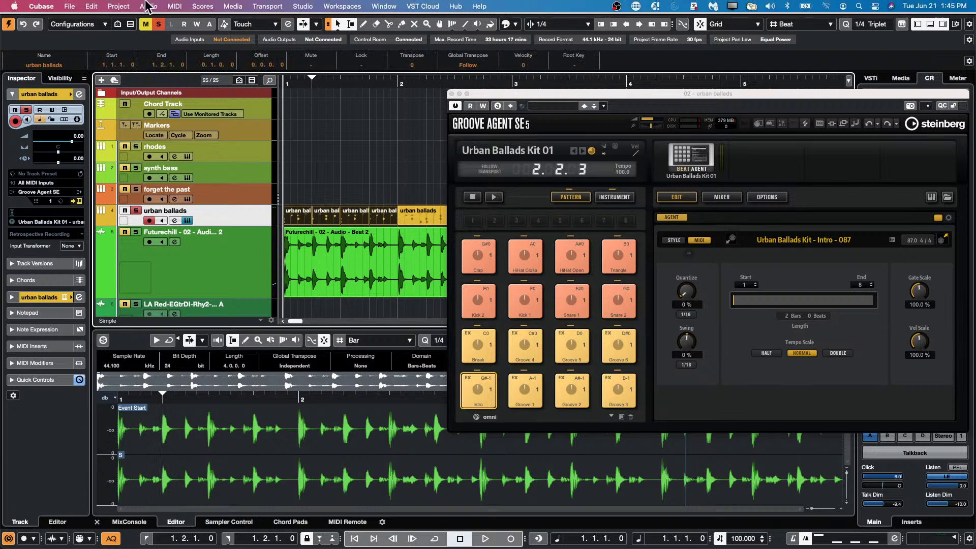
pyautogui.click(91, 6)
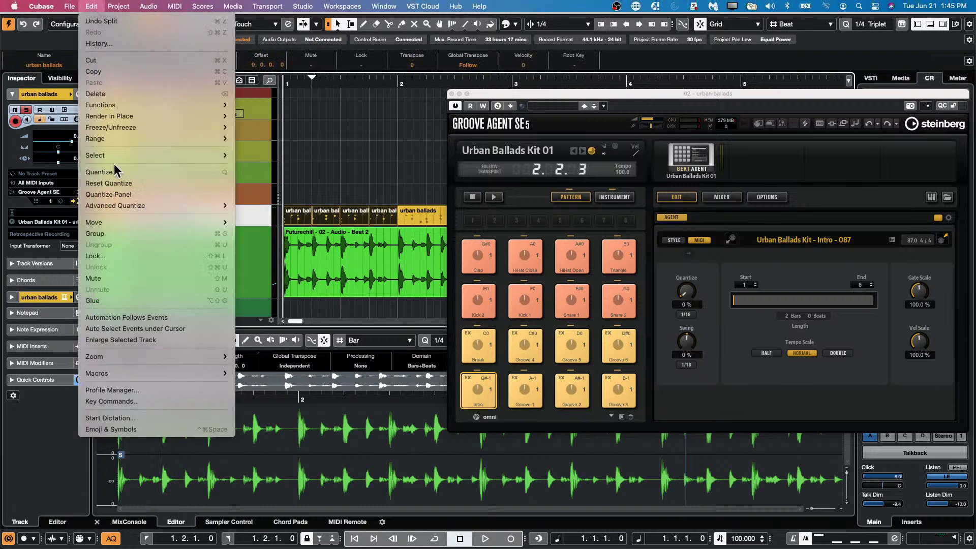
pyautogui.moveTo(104, 116)
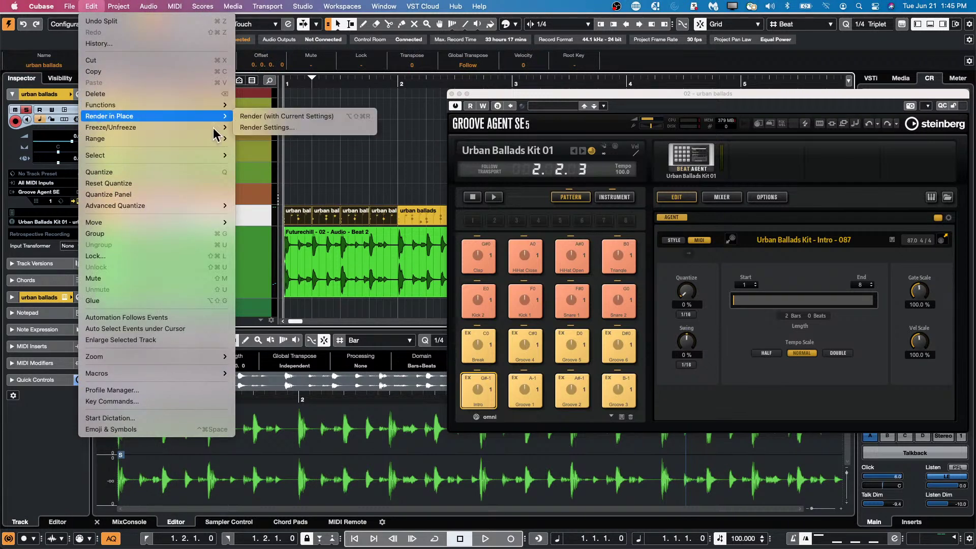
pyautogui.click(267, 127)
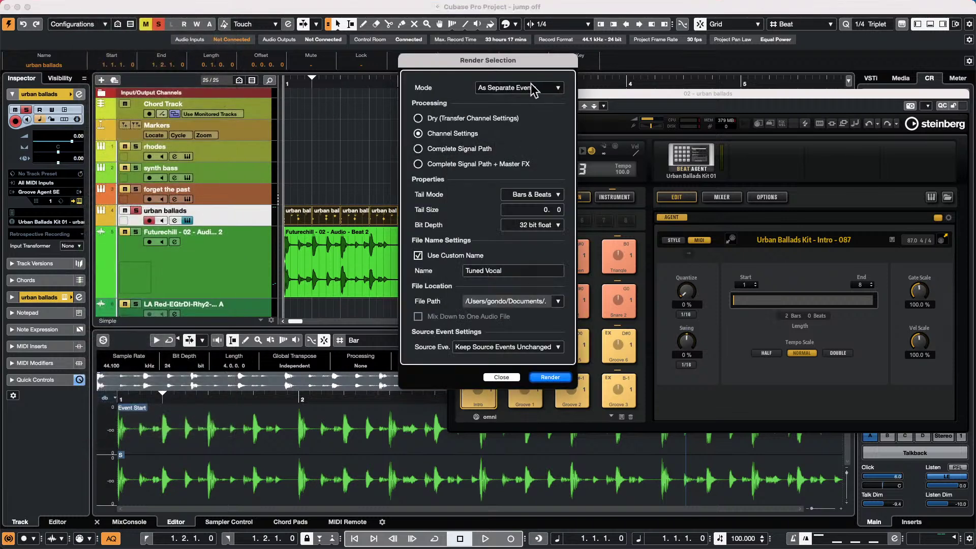
pyautogui.click(531, 89)
pyautogui.click(528, 88)
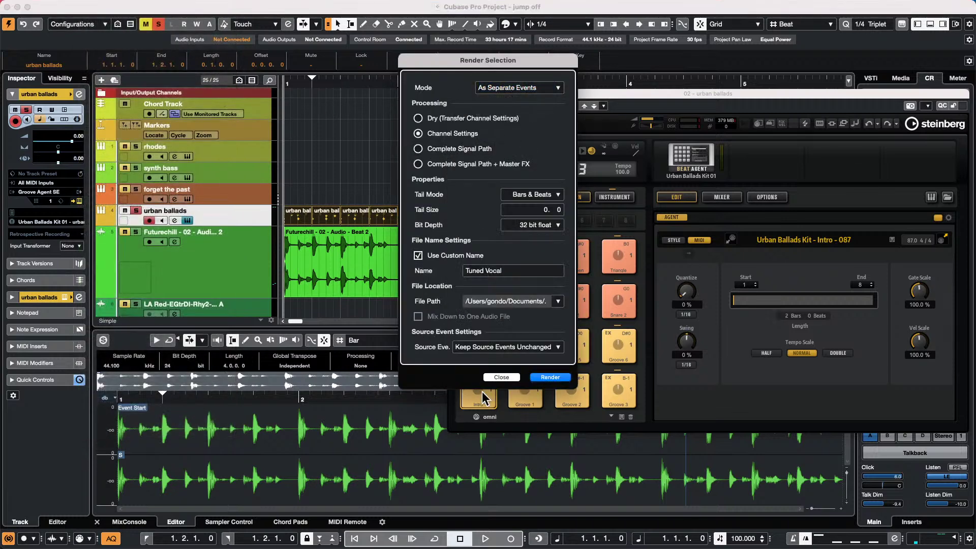
pyautogui.click(556, 377)
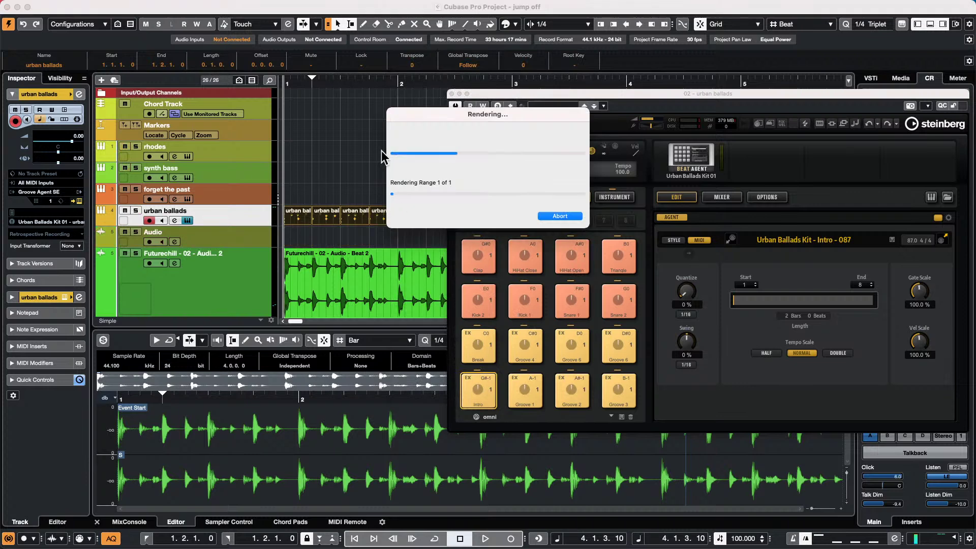
pyautogui.click(304, 236)
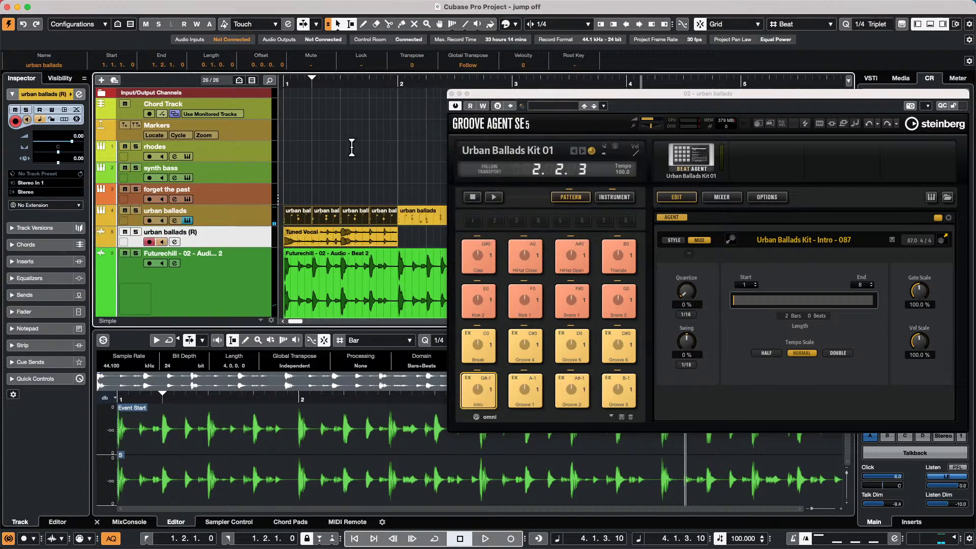
# - Erase the rendered Tuned Vocal event from the urban ballads (R) track
pyautogui.click(376, 239)
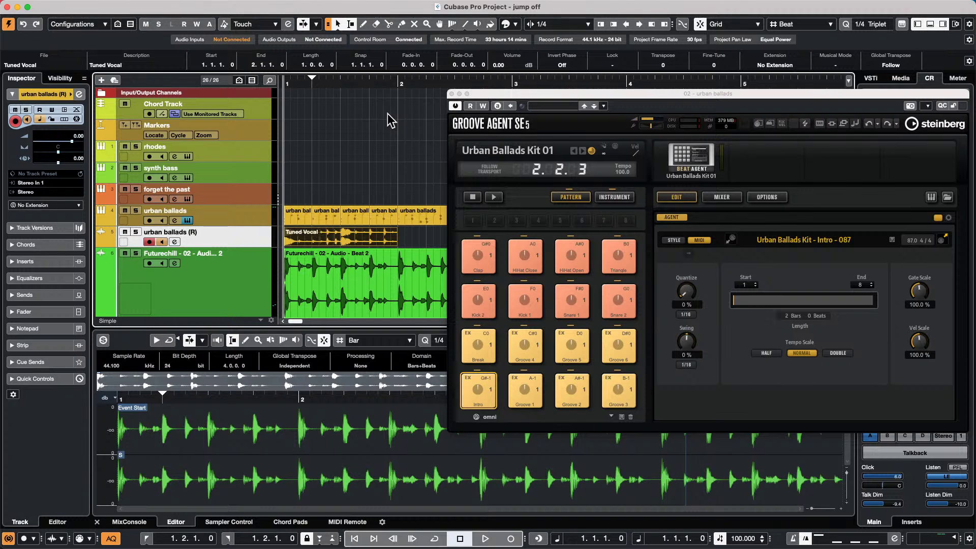
pyautogui.rightClick(349, 243)
pyautogui.click(385, 240)
pyautogui.click(339, 234)
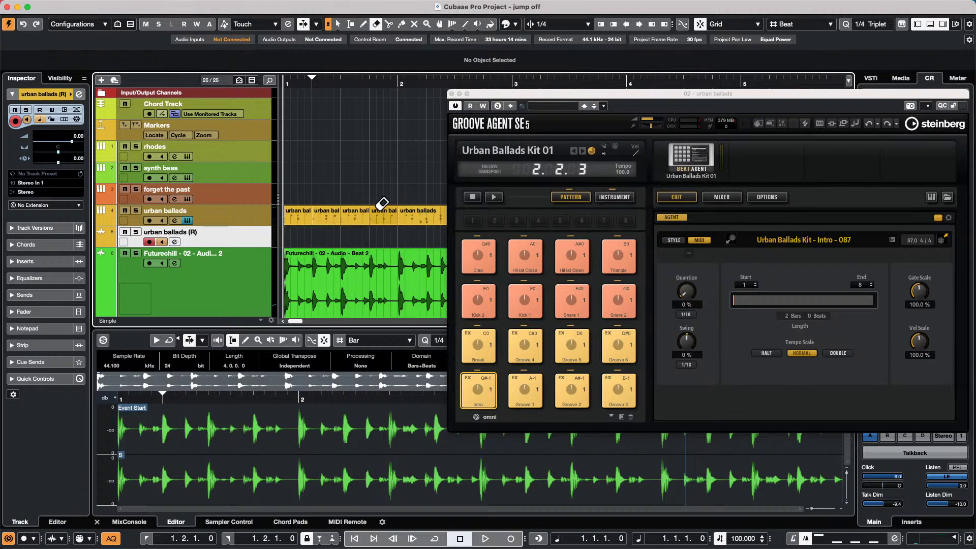
pyautogui.press('1')
pyautogui.click(316, 219)
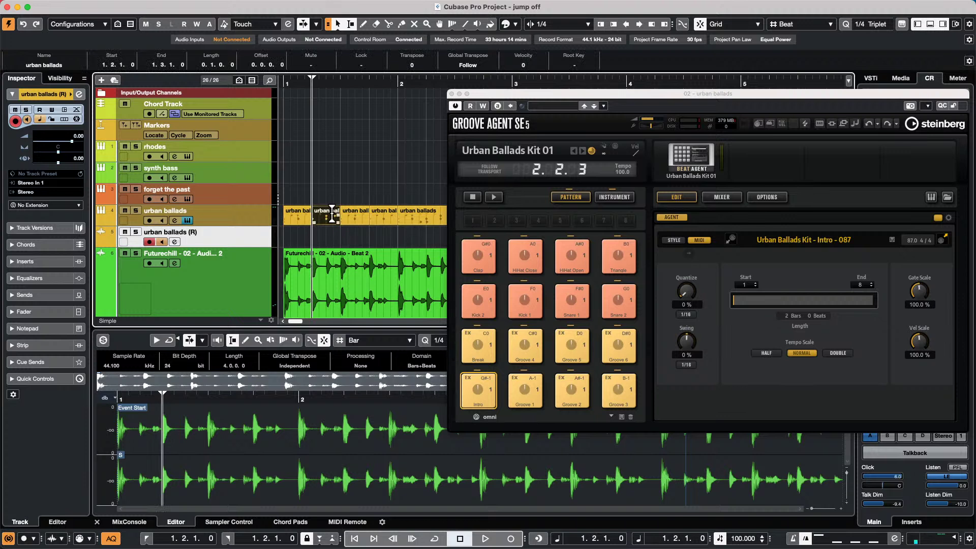
pyautogui.click(337, 193)
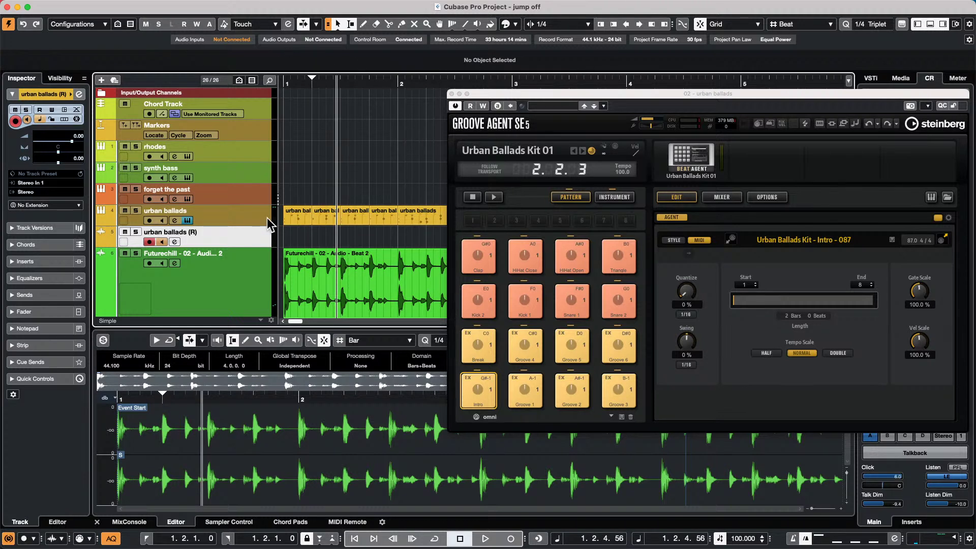
# - Glue the split urban ballads parts back into one two-bar part and select it
pyautogui.rightClick(289, 205)
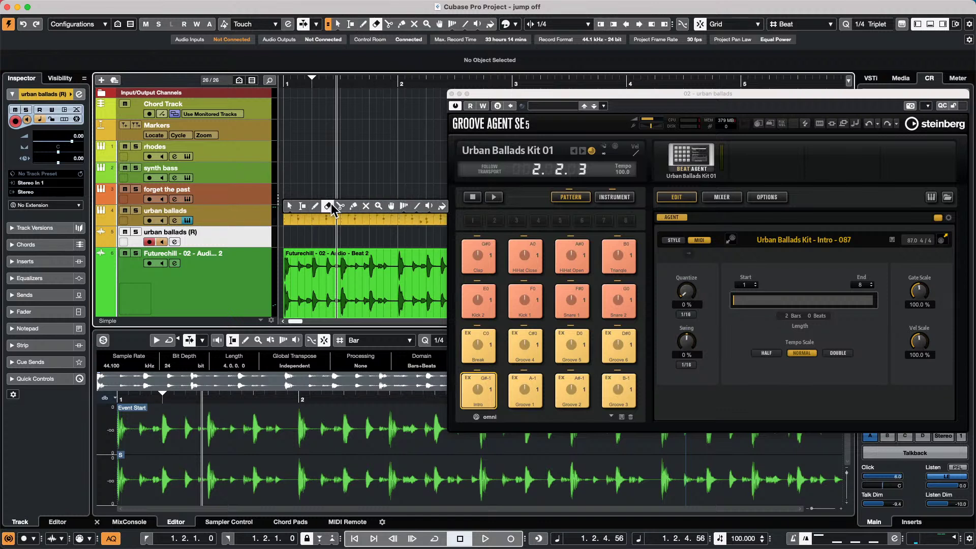
pyautogui.click(353, 207)
pyautogui.click(305, 211)
pyautogui.click(305, 210)
pyautogui.click(305, 211)
pyautogui.press('1')
pyautogui.click(316, 218)
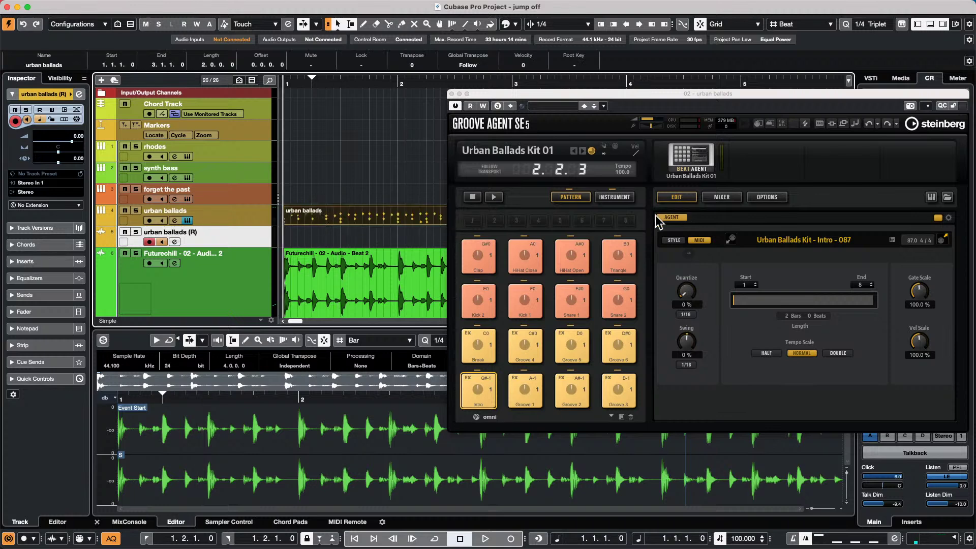
# - In Groove Agent SE's instrument pads, route Kick 1 to Out 2 and bring up the output choices for Kick 2
pyautogui.moveTo(648, 92); pyautogui.dragTo(538, 99)
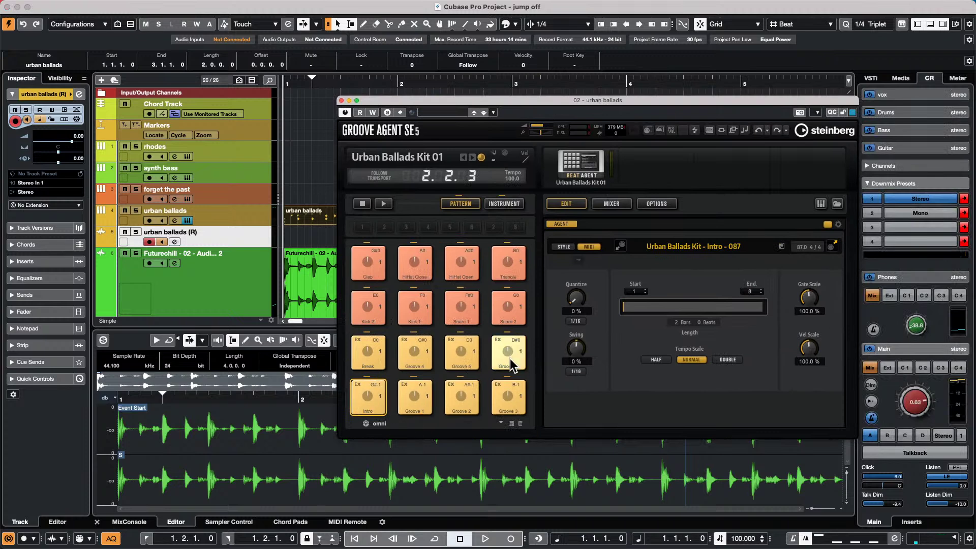
pyautogui.click(504, 203)
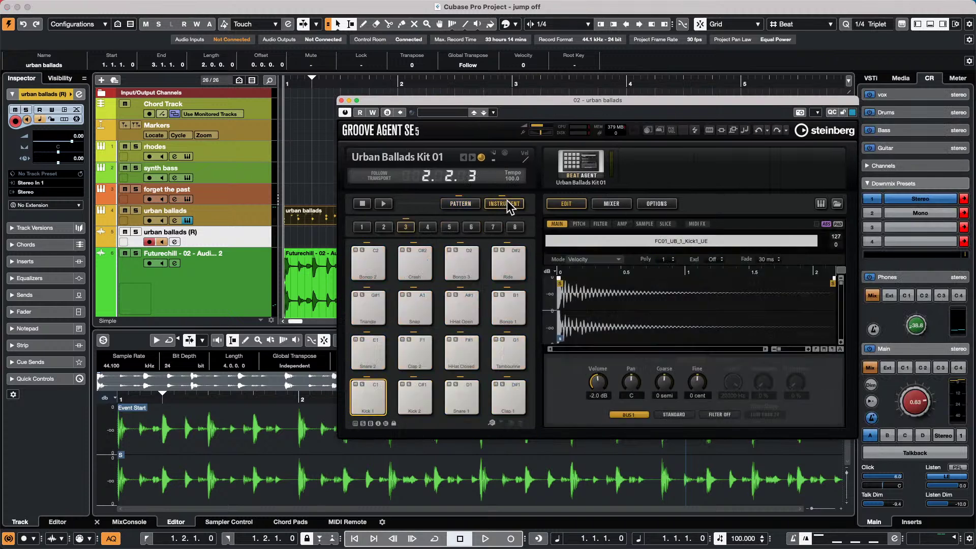
pyautogui.click(356, 386)
pyautogui.click(629, 415)
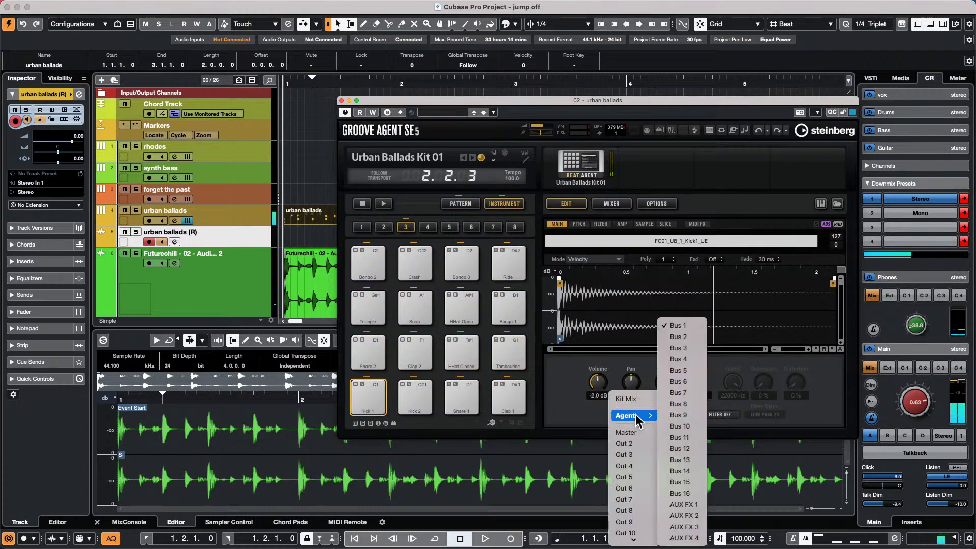
pyautogui.click(637, 446)
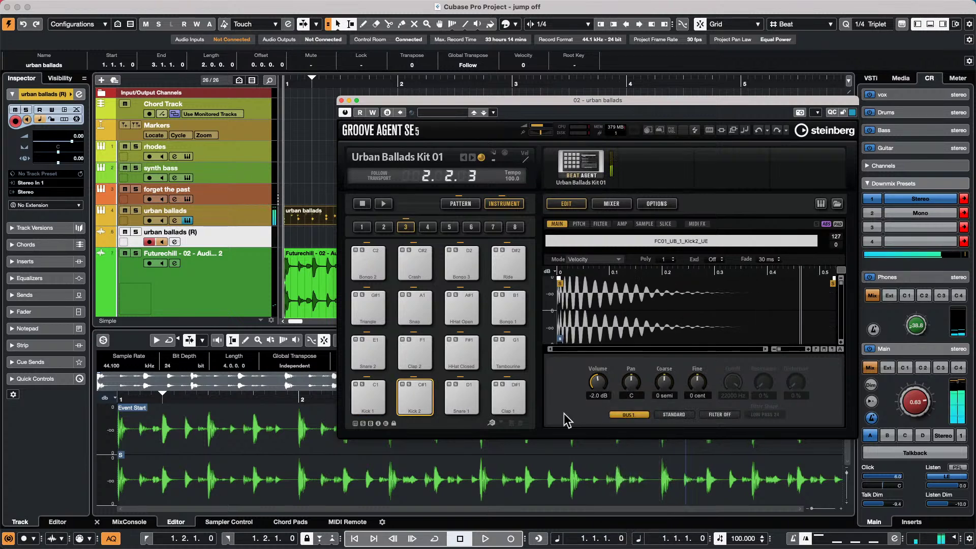
pyautogui.click(623, 414)
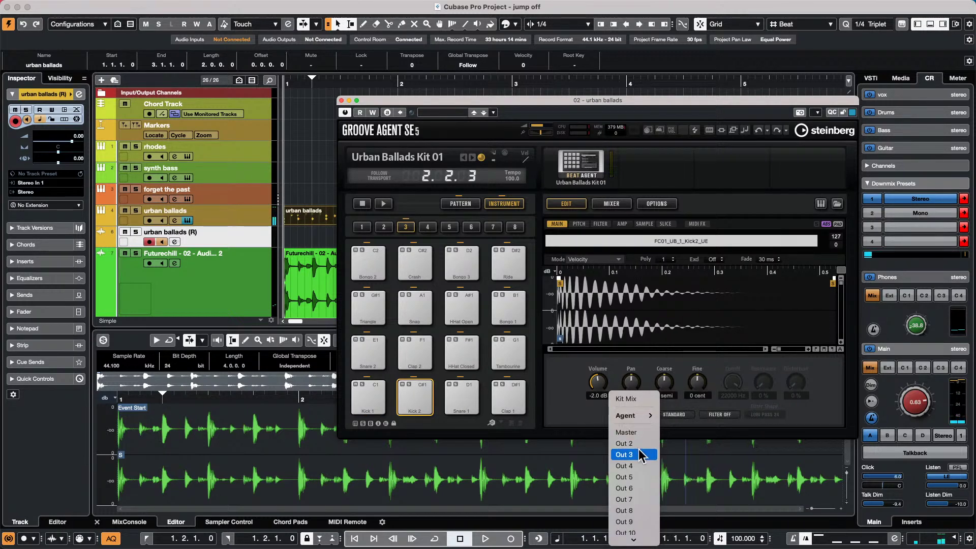
# - Route the Snare 1 and Snare 2 pads to Out 3
pyautogui.click(480, 407)
pyautogui.click(449, 388)
pyautogui.click(610, 413)
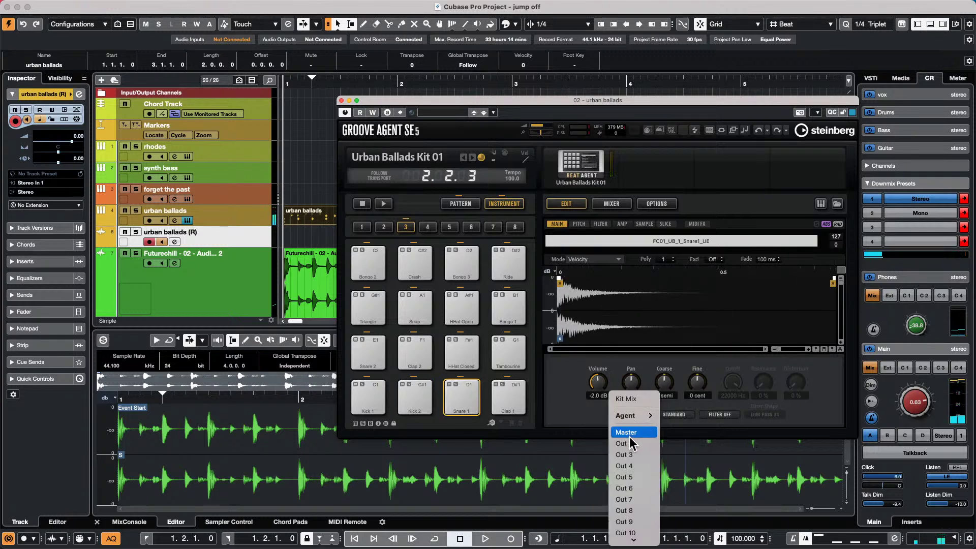
pyautogui.click(632, 453)
pyautogui.click(370, 347)
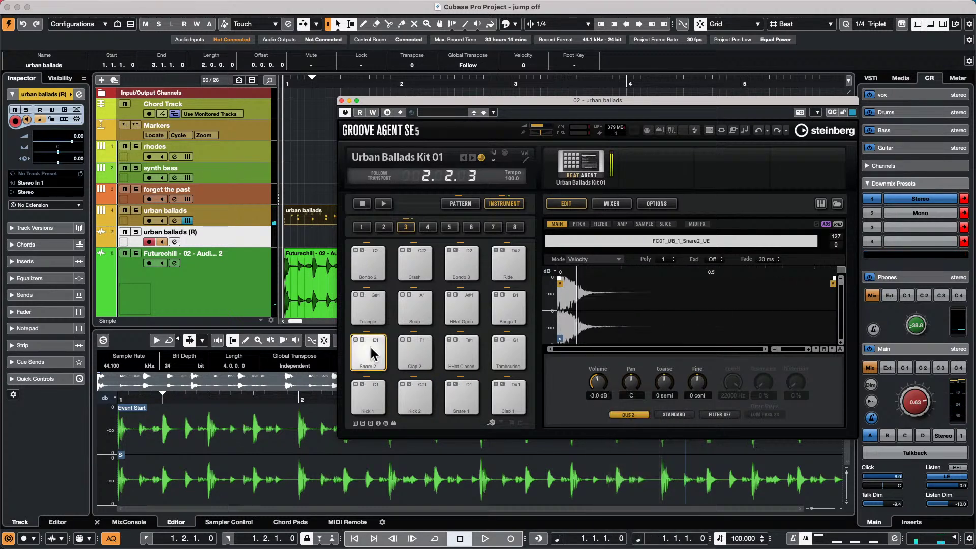
pyautogui.click(633, 414)
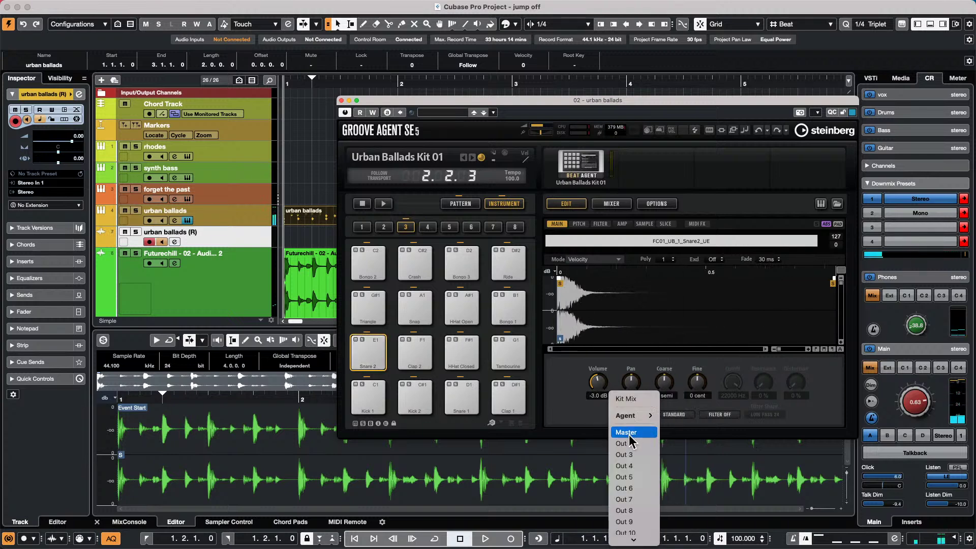
pyautogui.click(644, 454)
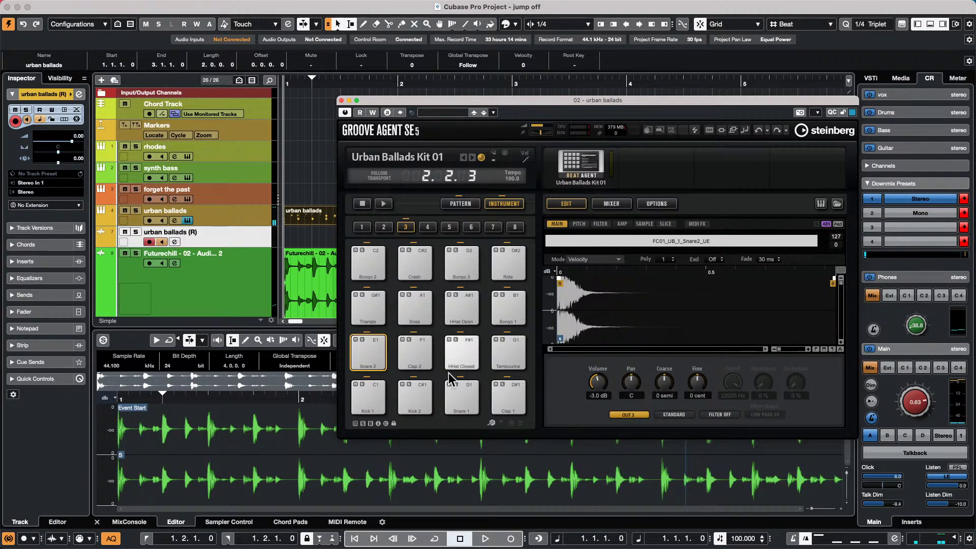
# - Audition the Clap 2 pad and route the HHat Closed pad to Out 4
pyautogui.click(423, 353)
pyautogui.click(467, 350)
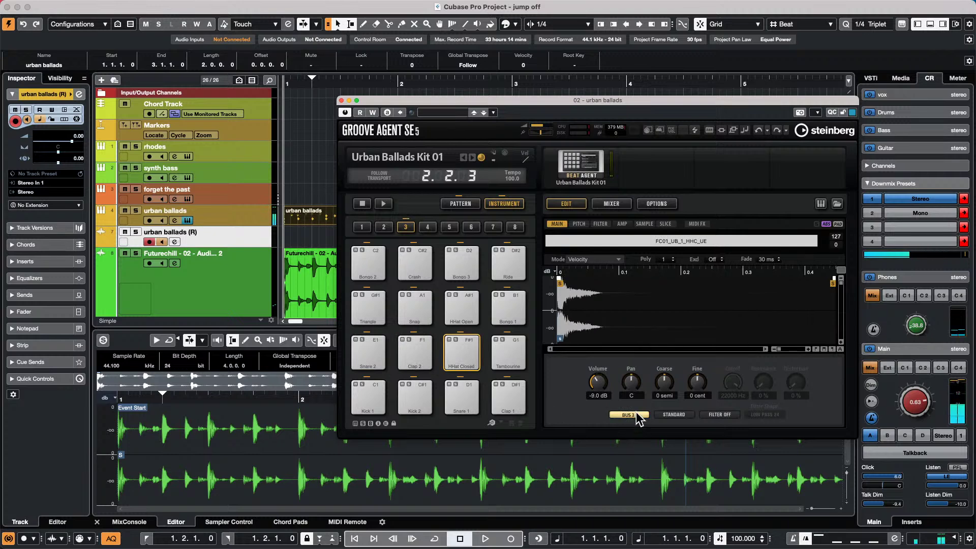
pyautogui.click(636, 413)
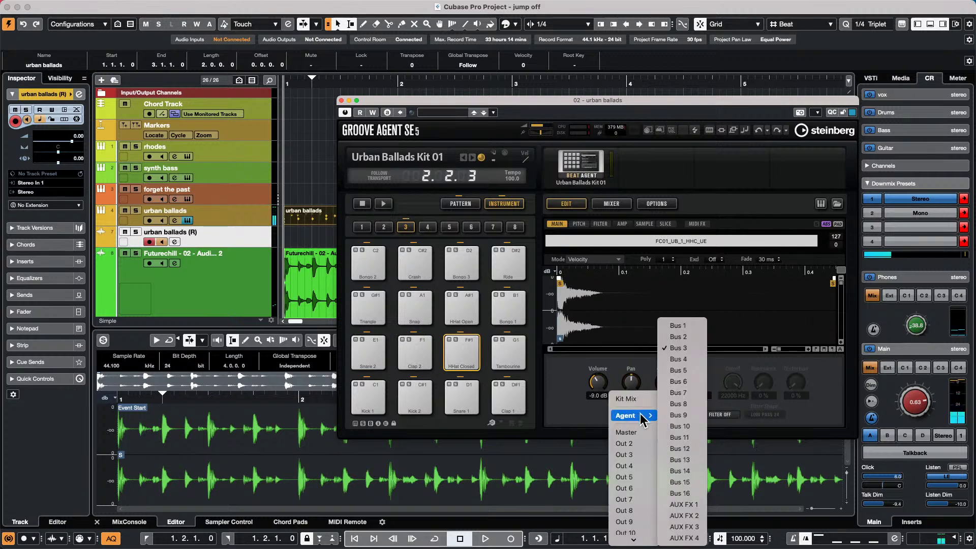
pyautogui.click(612, 463)
# - Assign the Tambourine pad to a separate output and select the Bongo 1 pad
pyautogui.click(502, 356)
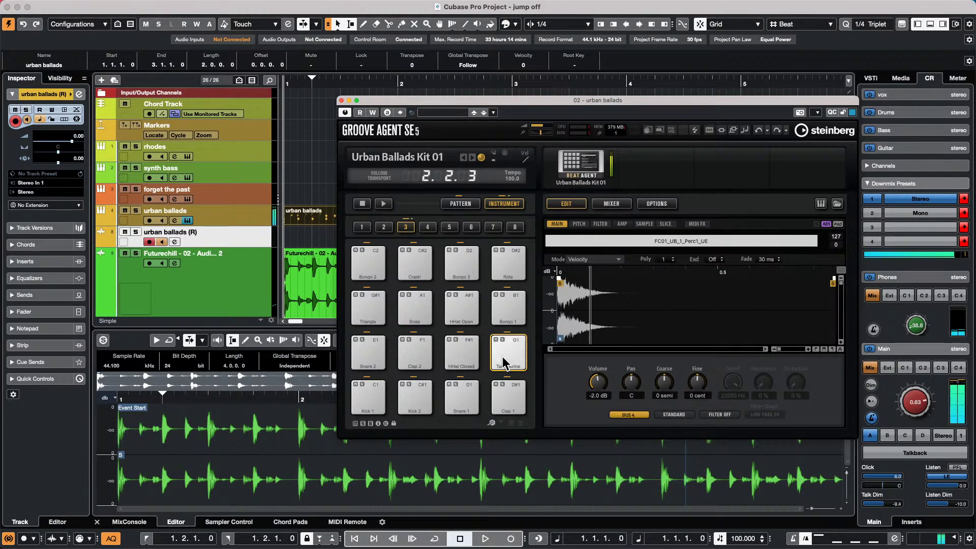
pyautogui.click(629, 414)
pyautogui.click(644, 501)
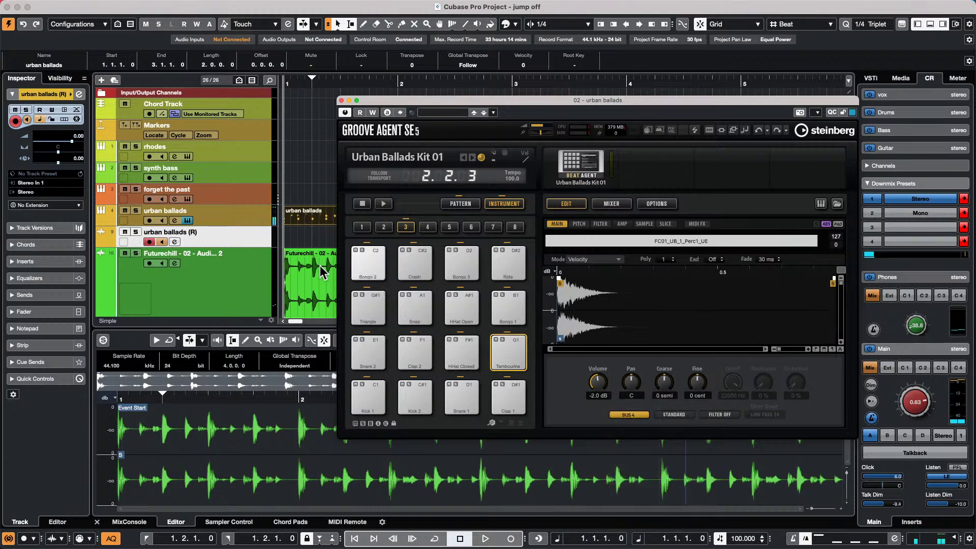
pyautogui.click(371, 302)
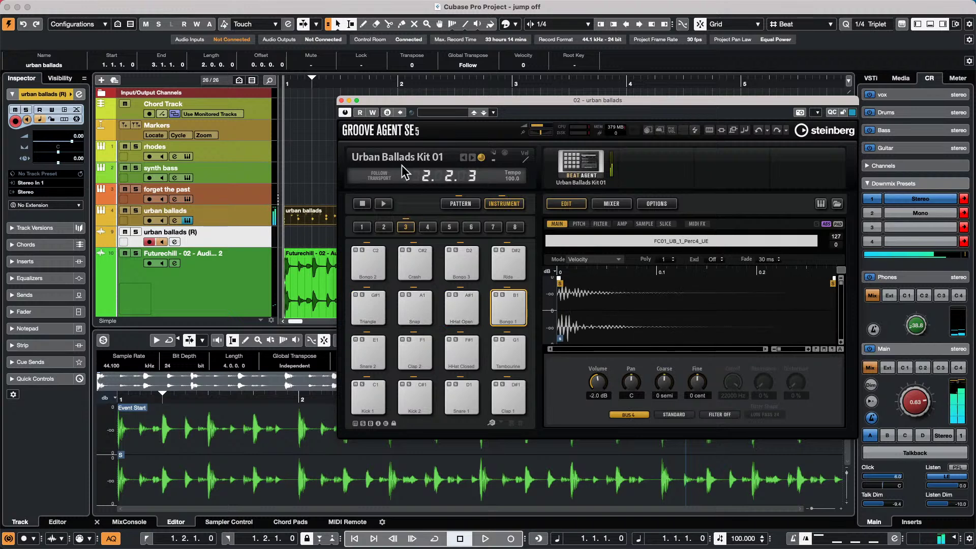
# - Stop the pattern playback and route the Bongo 3 pad to Out 5
pyautogui.click(384, 204)
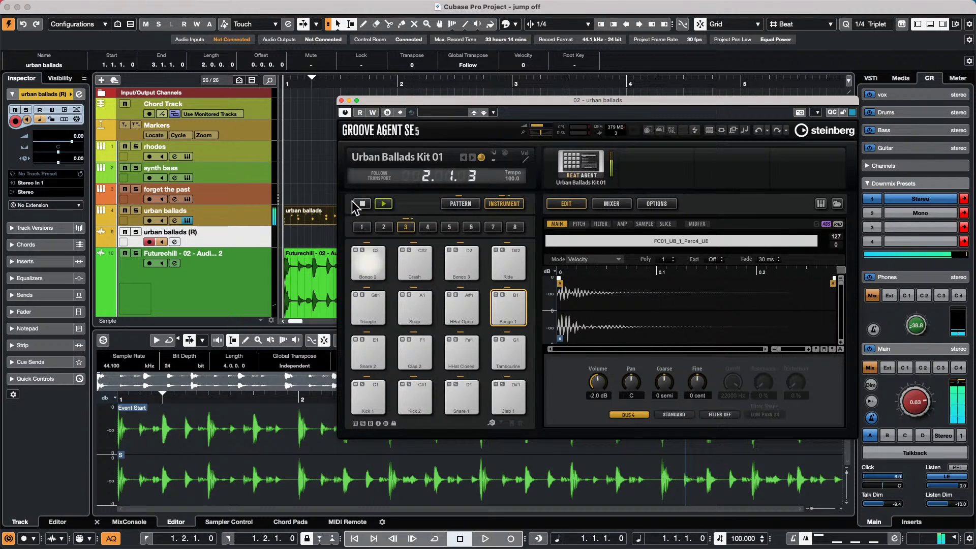
pyautogui.click(461, 269)
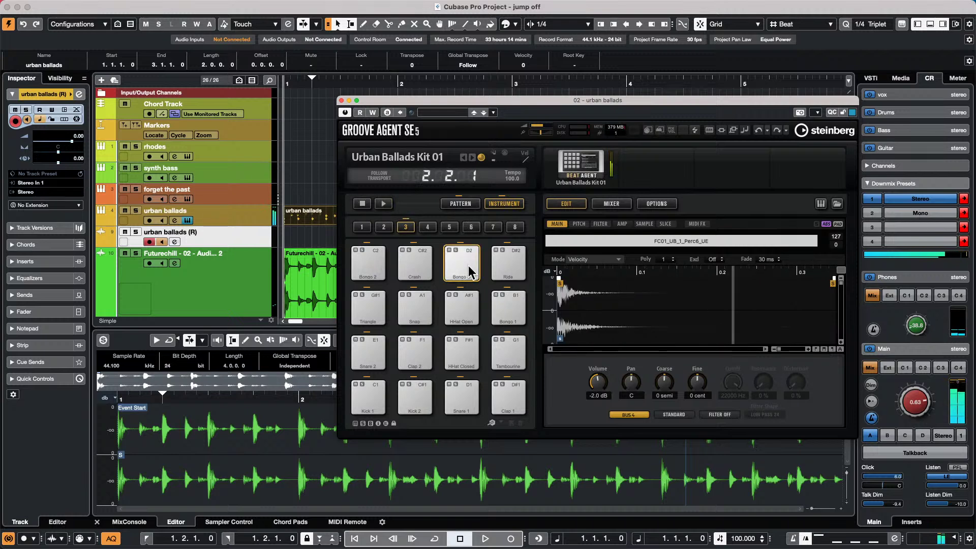
pyautogui.click(639, 415)
pyautogui.moveTo(639, 417)
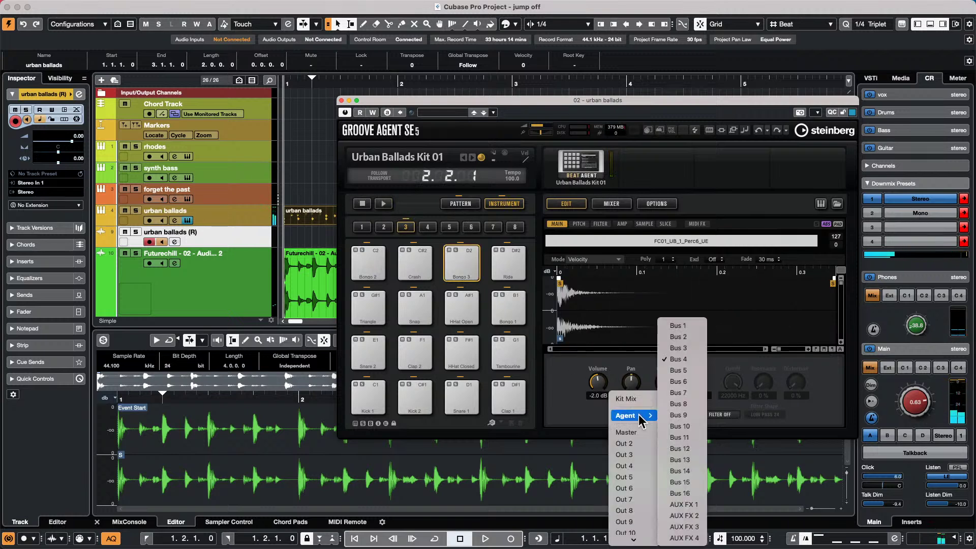
pyautogui.click(635, 477)
# - Route the Bongo 1 pad to Out 6
pyautogui.click(507, 310)
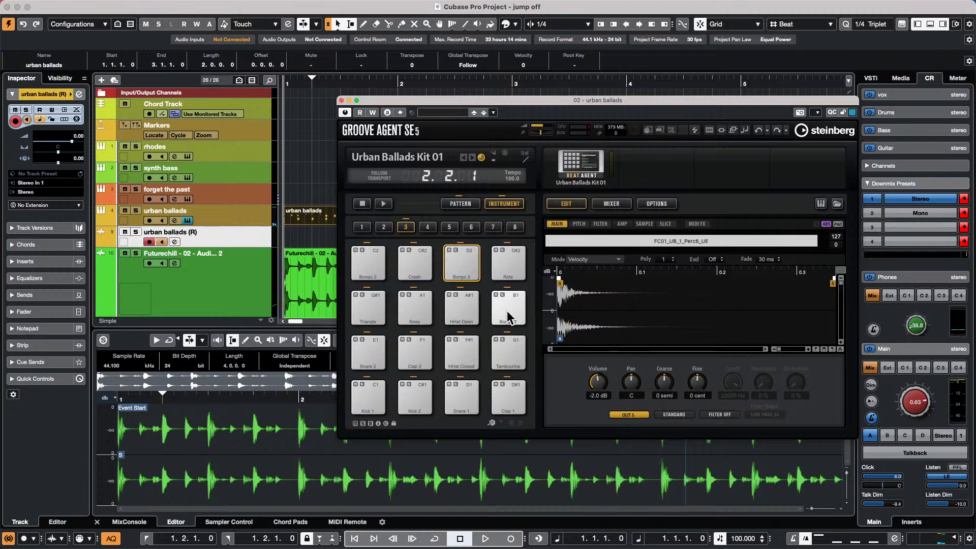
pyautogui.click(633, 415)
pyautogui.moveTo(635, 422)
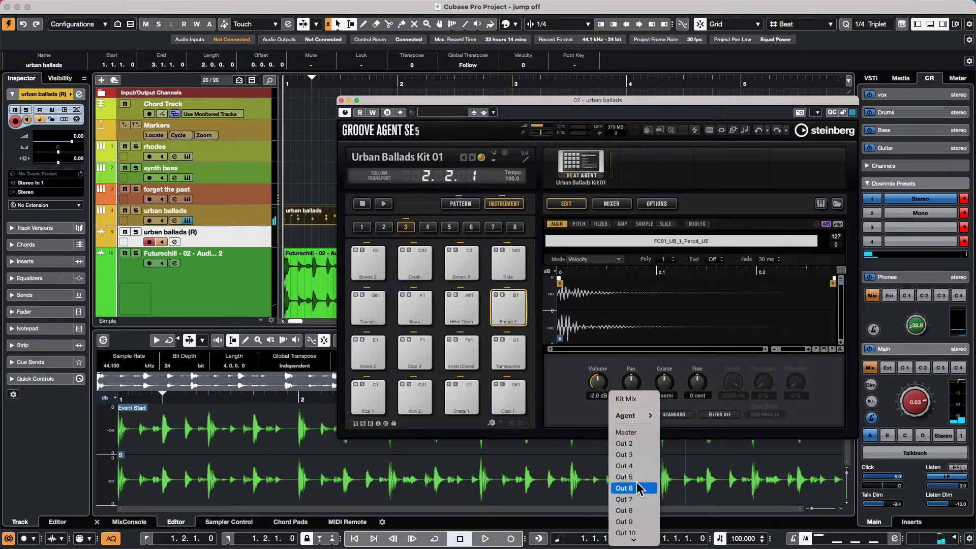
pyautogui.click(630, 488)
# - Render the urban ballads part in place as separate events with Channel Settings processing, and look over the rendered tracks
pyautogui.moveTo(356, 100); pyautogui.dragTo(562, 101)
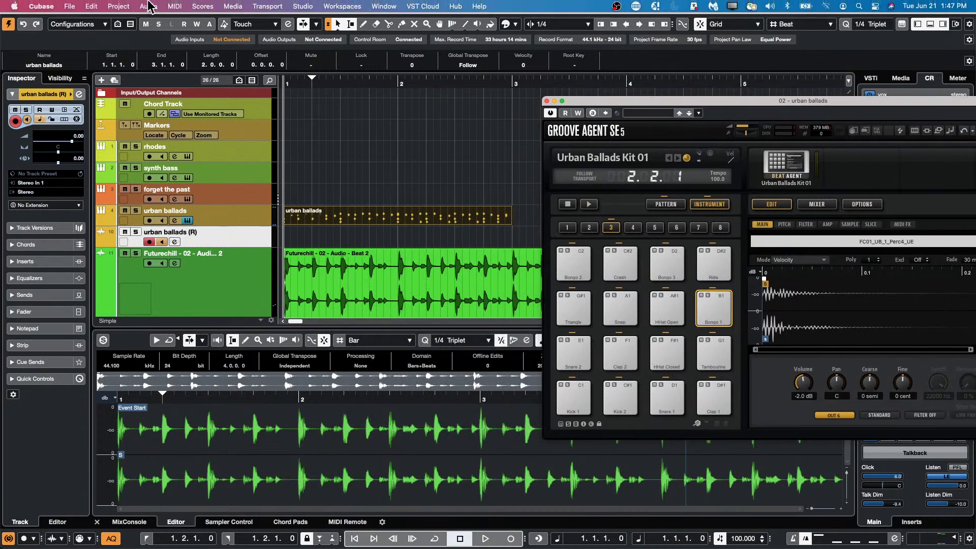
pyautogui.click(92, 6)
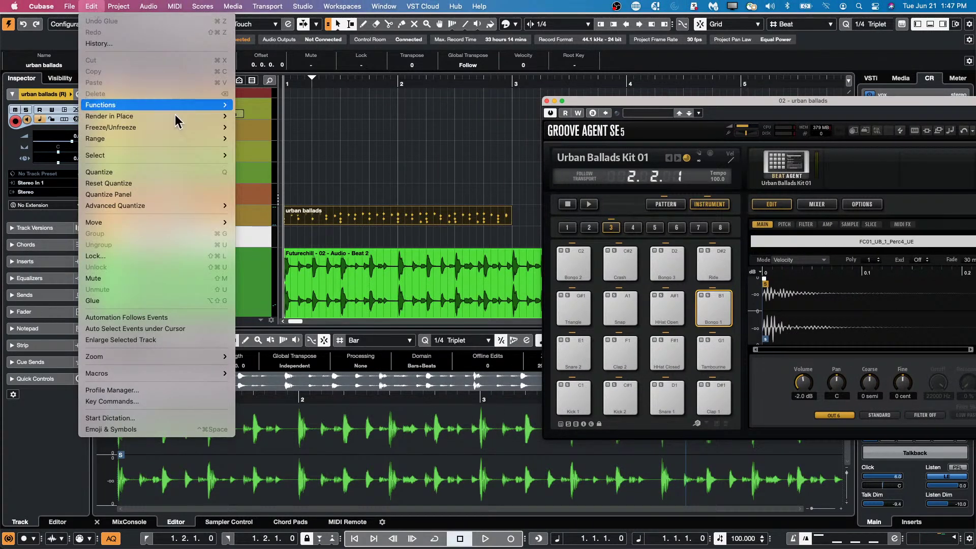
pyautogui.moveTo(130, 118)
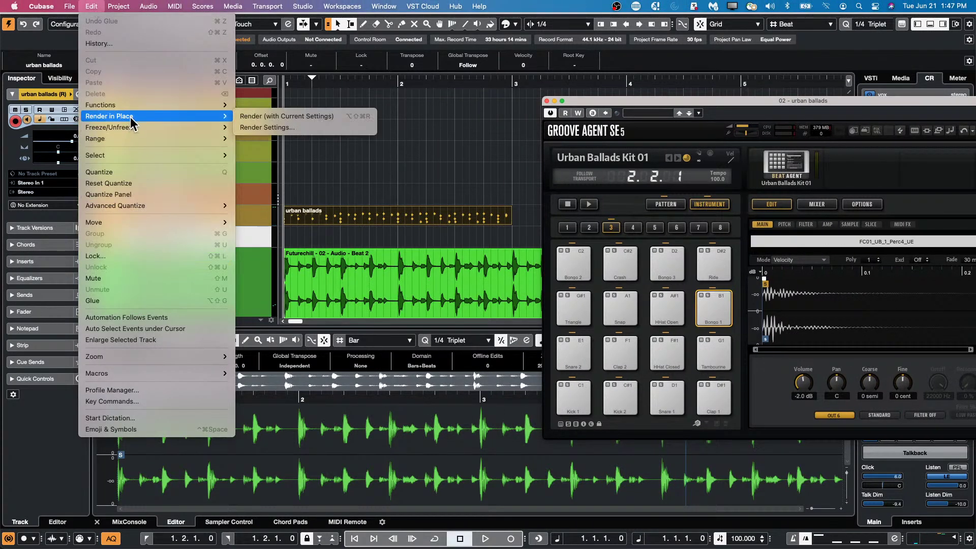
pyautogui.click(265, 128)
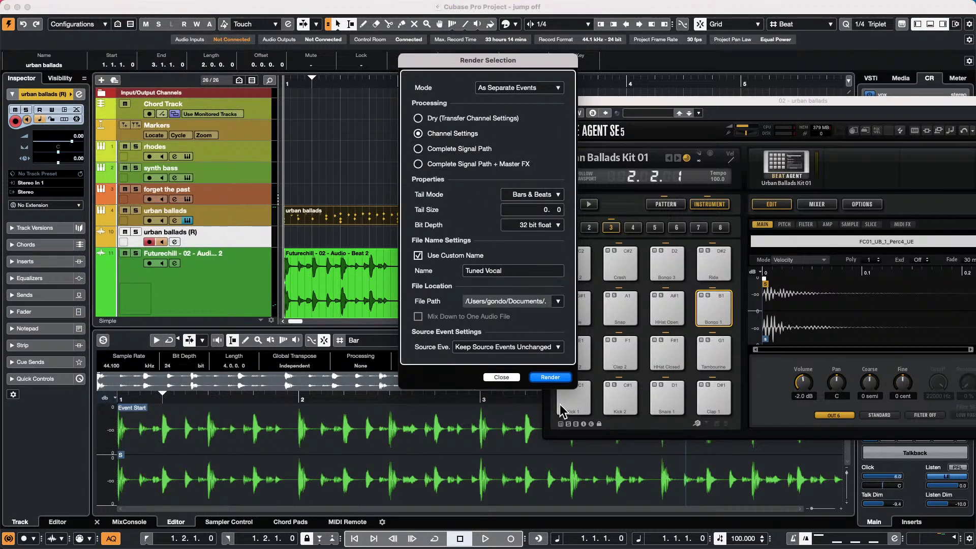
pyautogui.click(551, 376)
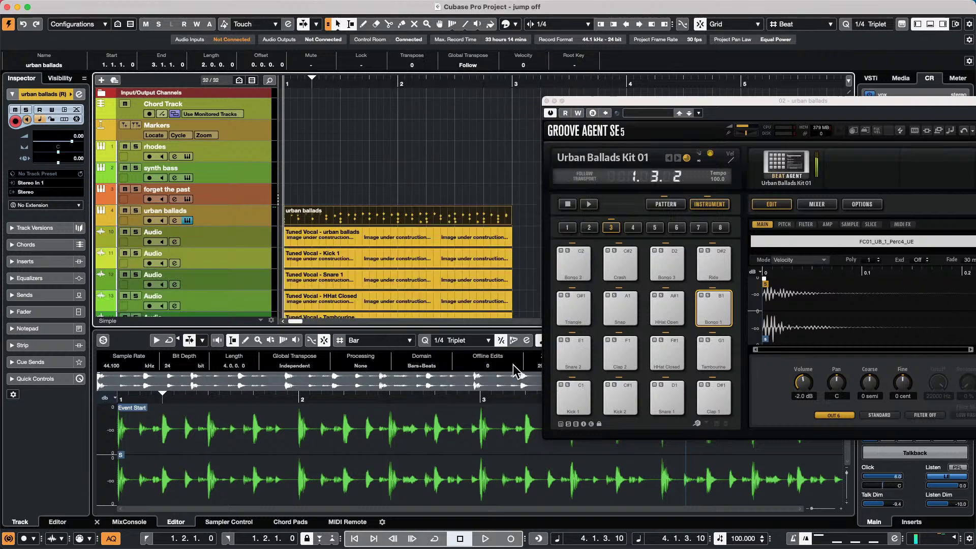
pyautogui.scroll(-2, 361, 255)
pyautogui.scroll(-1, 361, 255)
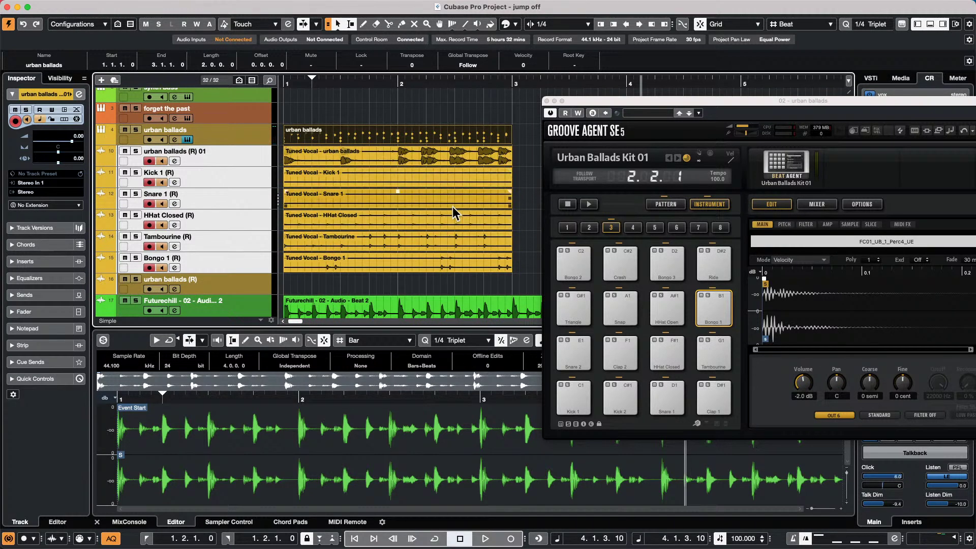
# - Undo the in-place render and check the output choices for the Bongo 1 pad without changing its routing
pyautogui.press('super+z')
pyautogui.press('Down')
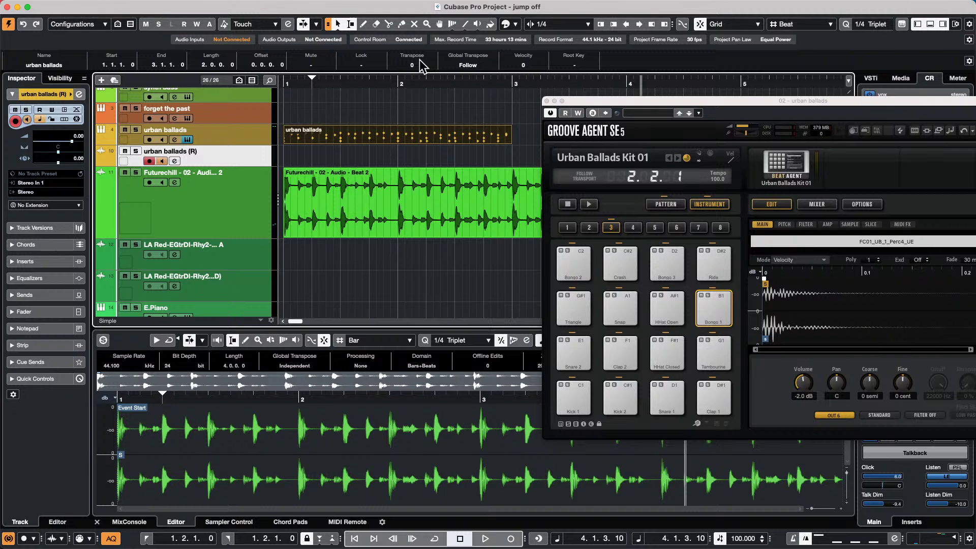
pyautogui.click(842, 415)
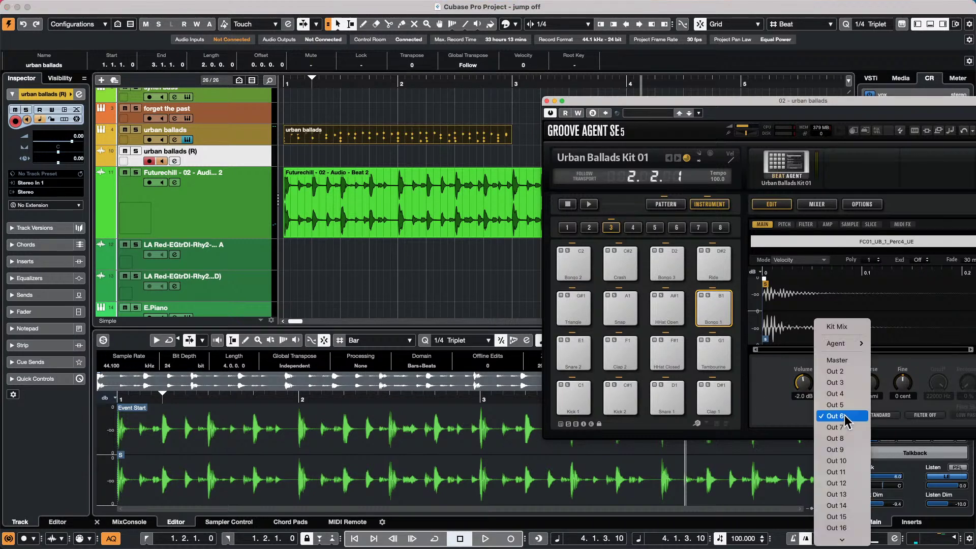
pyautogui.click(670, 407)
pyautogui.click(670, 406)
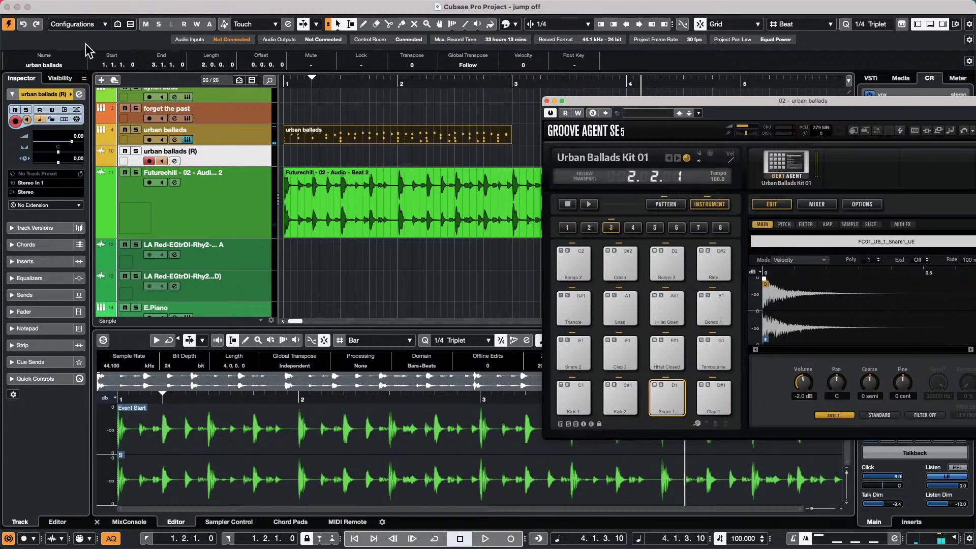
# - Open the forget the past track's Groove Agent SE, examine the Kick mixer channel's output choices, and close the instrument
pyautogui.click(235, 117)
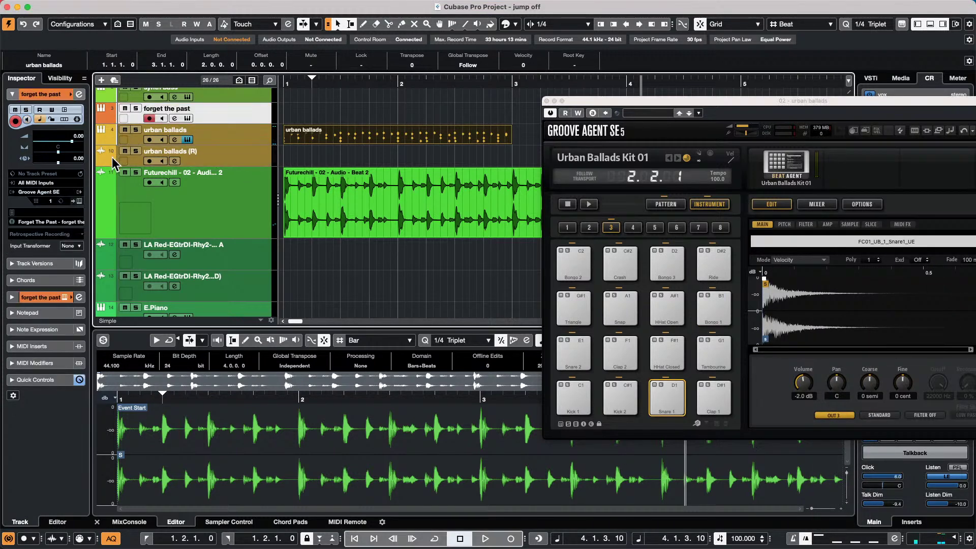
pyautogui.click(79, 201)
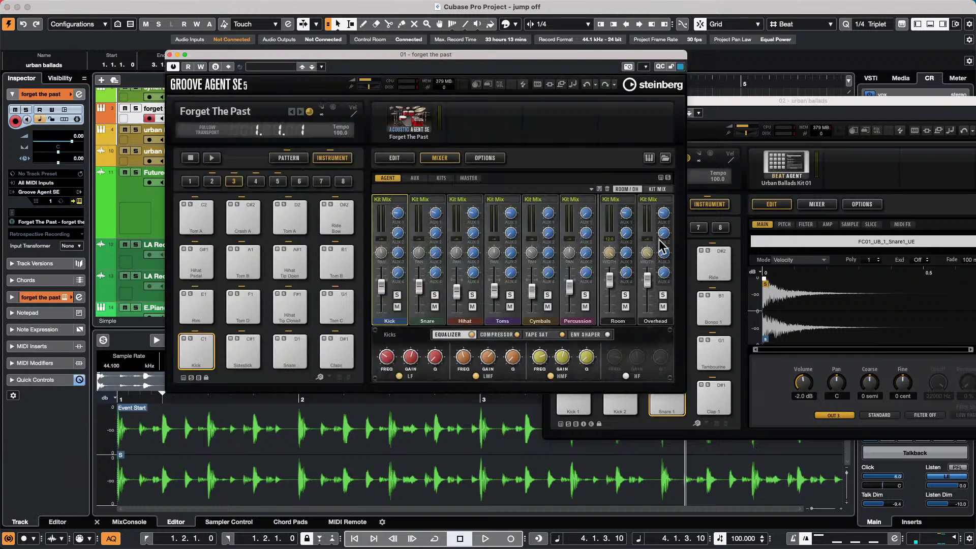
pyautogui.click(383, 200)
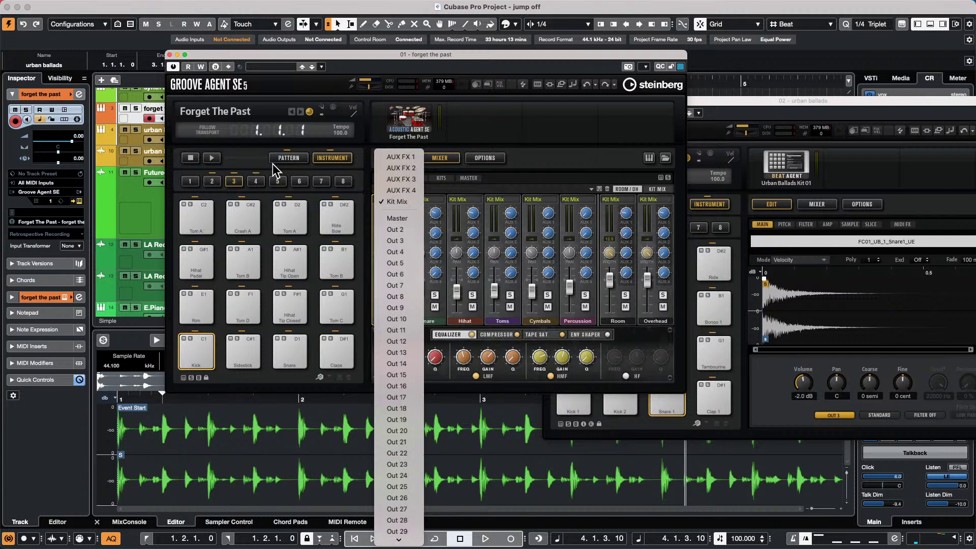
pyautogui.click(288, 159)
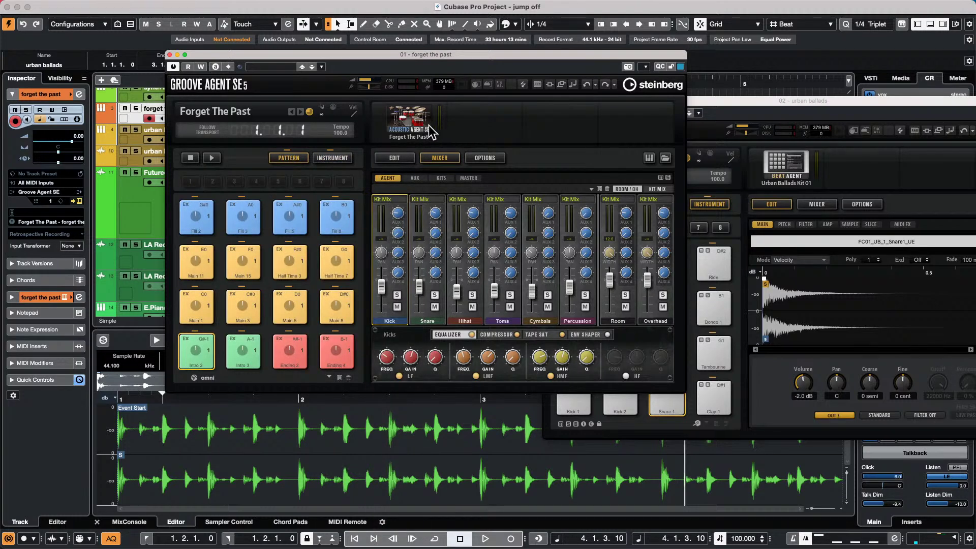
pyautogui.click(342, 158)
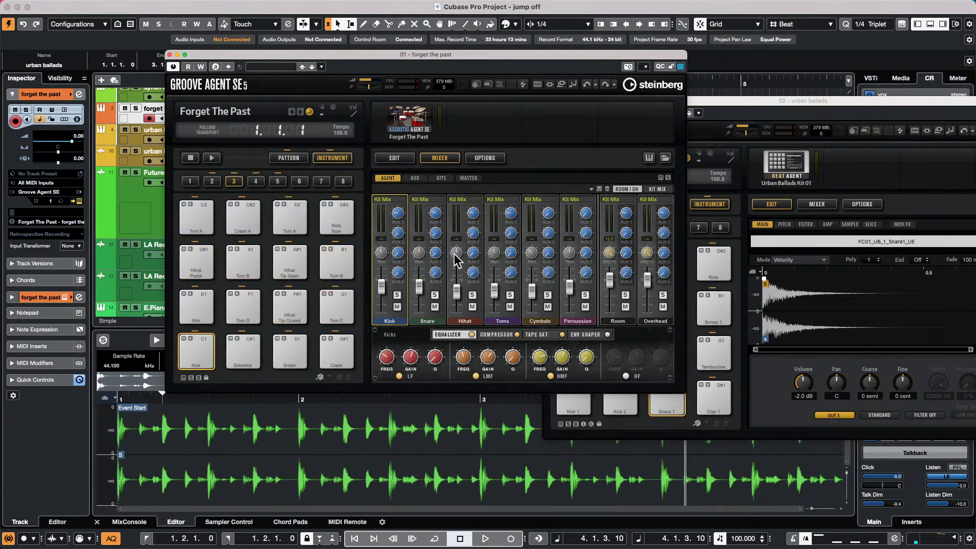
pyautogui.click(383, 199)
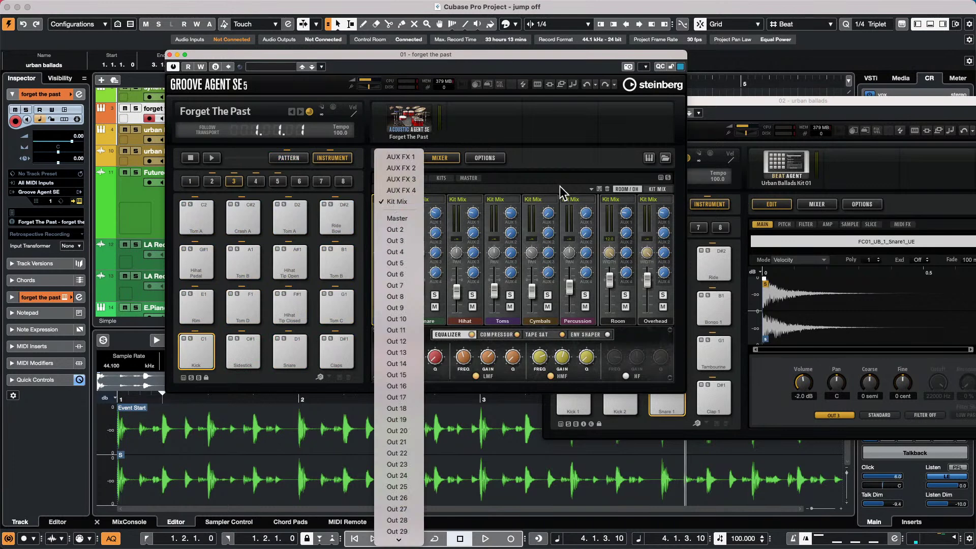
pyautogui.click(172, 58)
pyautogui.click(170, 55)
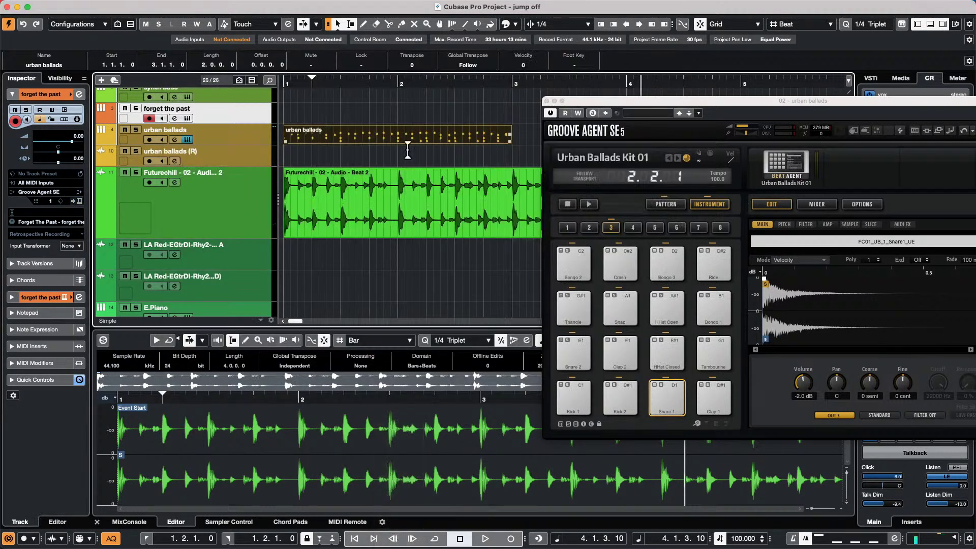
# - Close the urban ballads instrument and open HALion Sonic SE for the rhodes track
pyautogui.click(546, 101)
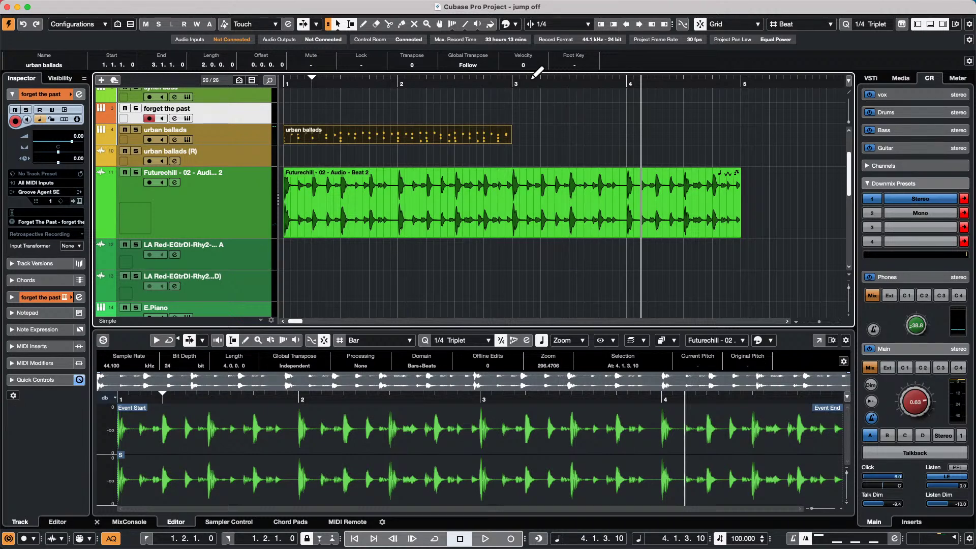
pyautogui.scroll(5, 234, 210)
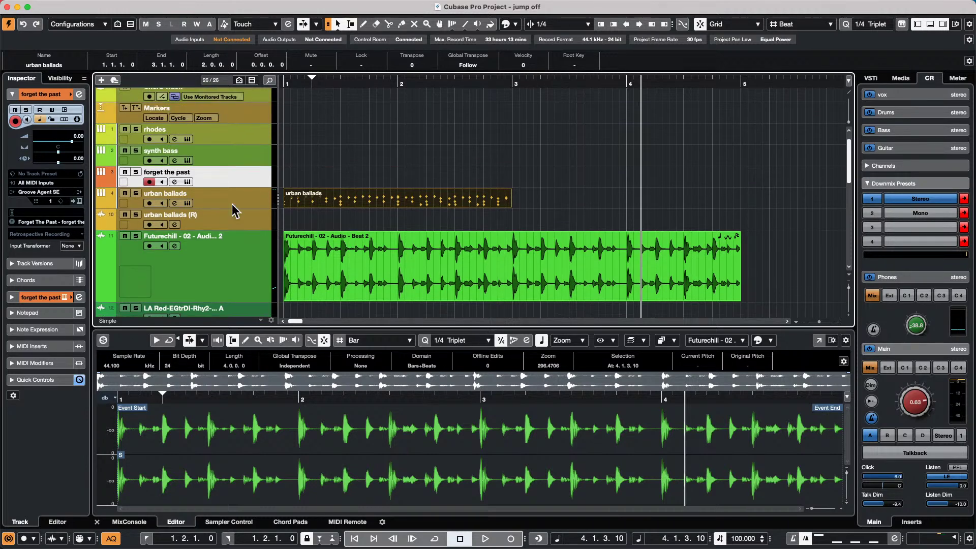
pyautogui.click(250, 136)
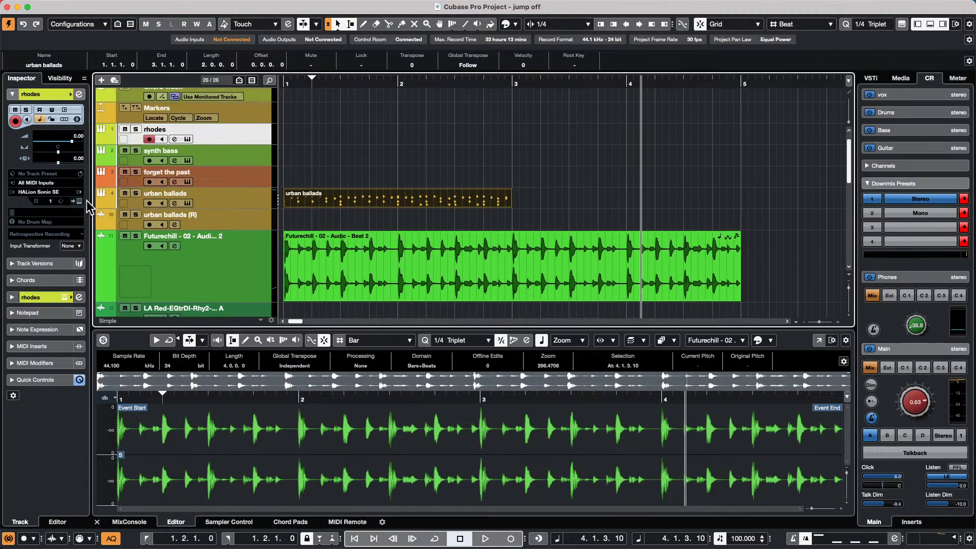
pyautogui.hotkey('alt', 'e')
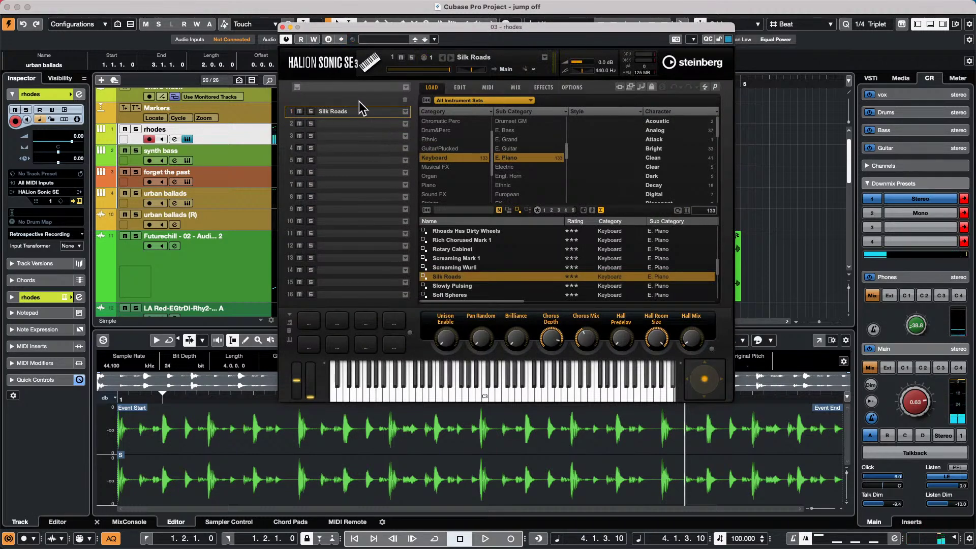
# - Select and solo the empty slot 2, and clear the E. Piano and Keyboard filters from the preset browser
pyautogui.click(388, 124)
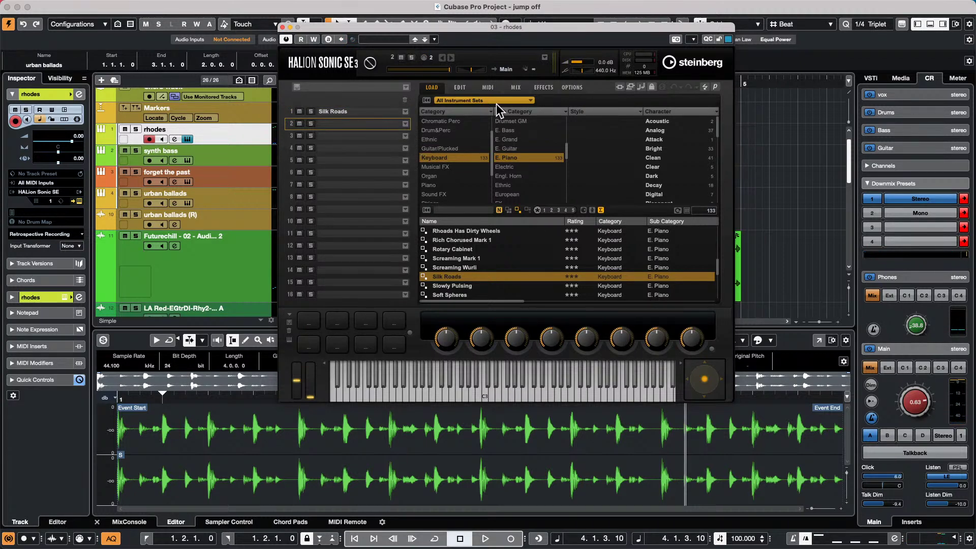
pyautogui.click(446, 210)
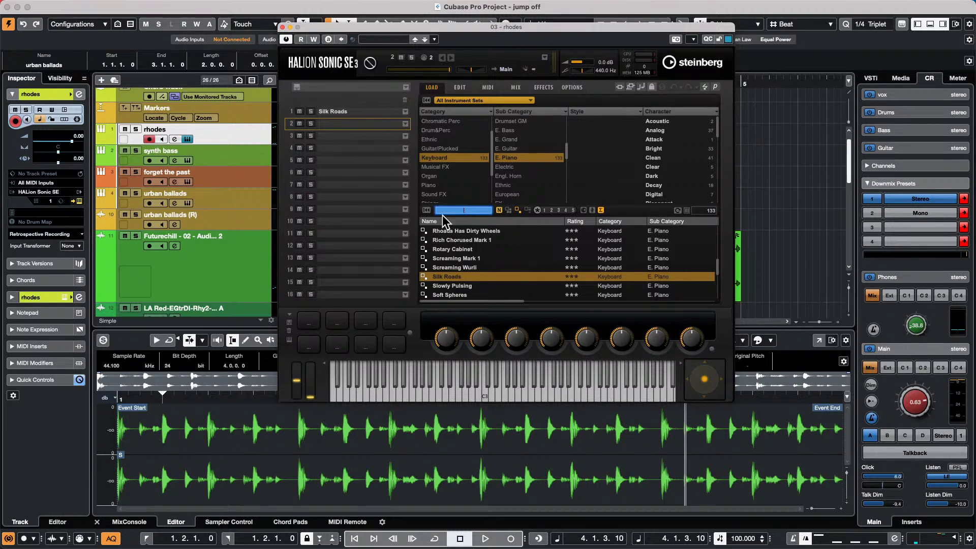
pyautogui.click(475, 100)
pyautogui.click(464, 121)
pyautogui.press('s')
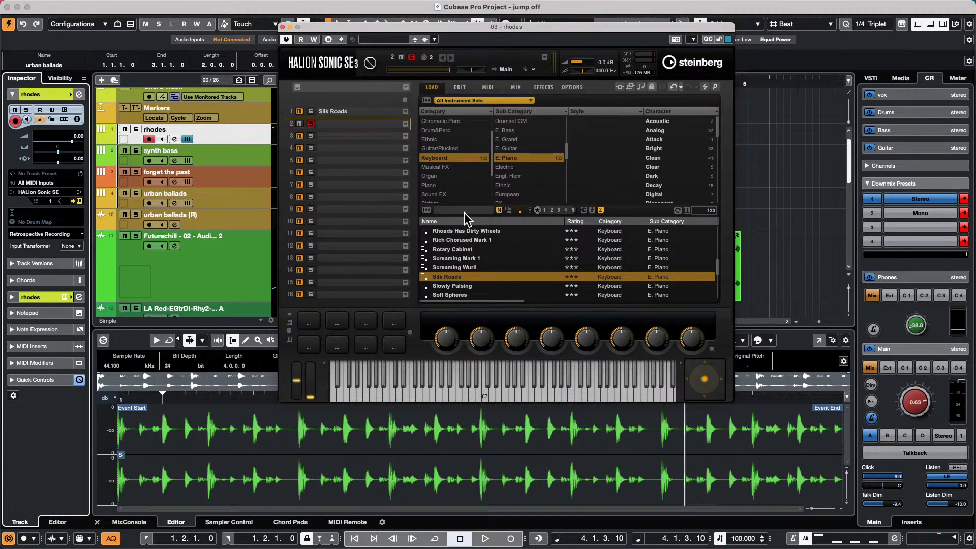
pyautogui.click(533, 157)
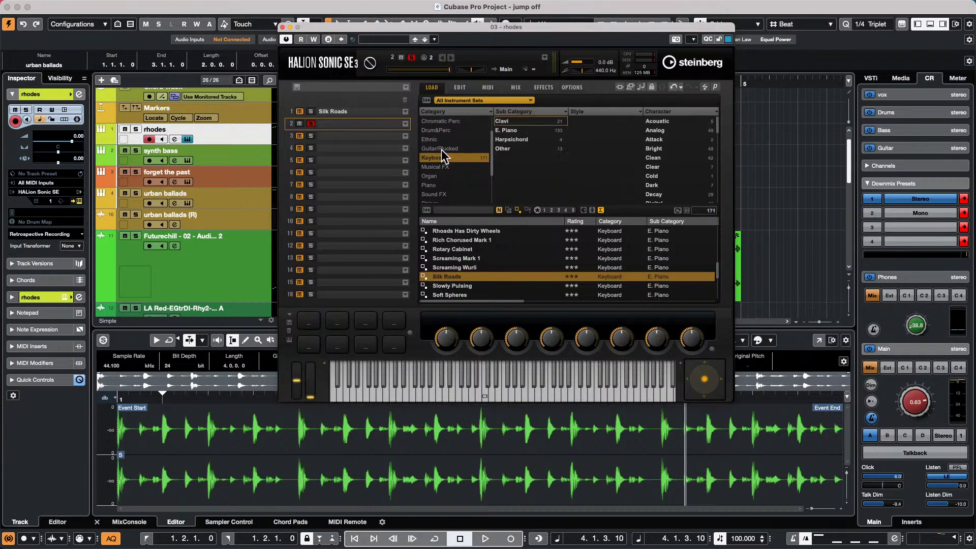
pyautogui.click(445, 157)
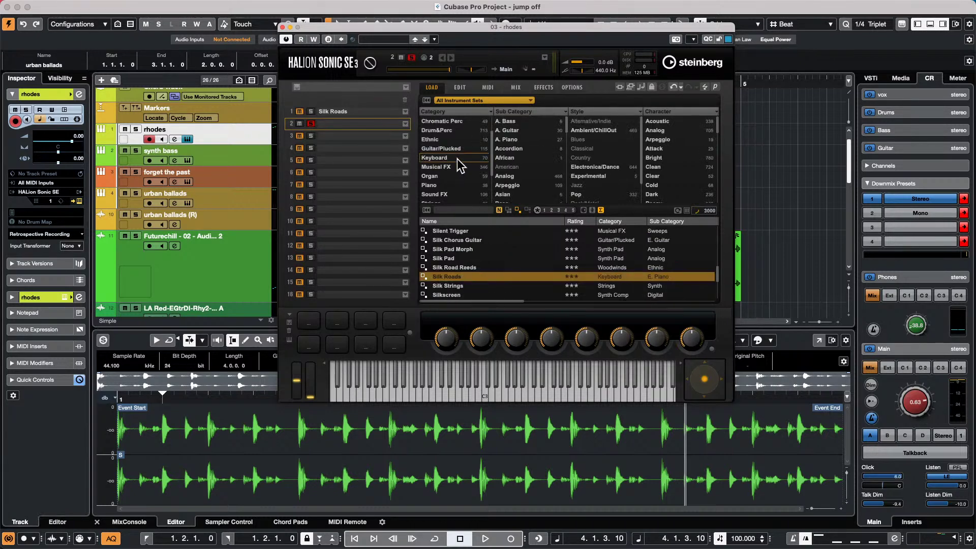
# - Search the presets for "s90", load YAMAHA S90ES Piano into slot 2 and audition it
pyautogui.click(457, 210)
pyautogui.write('s90')
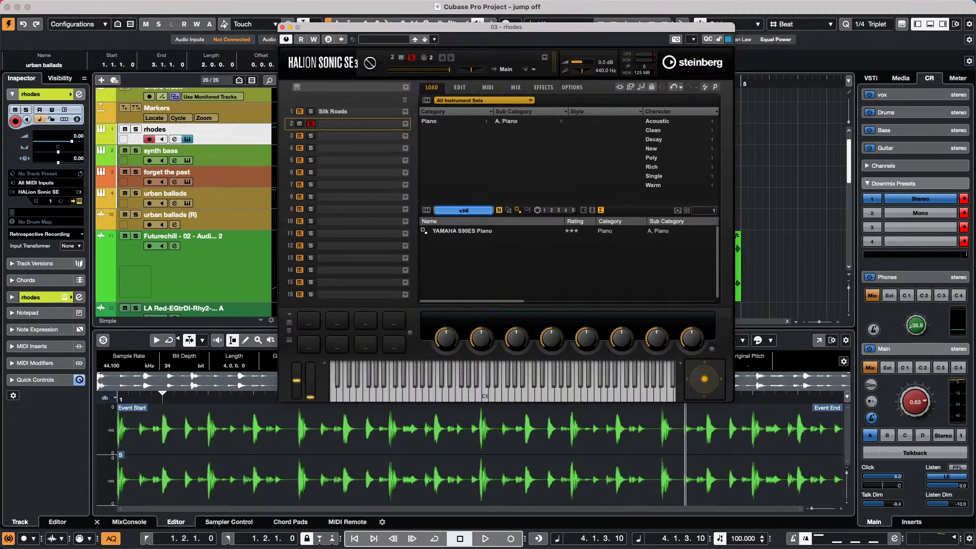
pyautogui.doubleClick(466, 230)
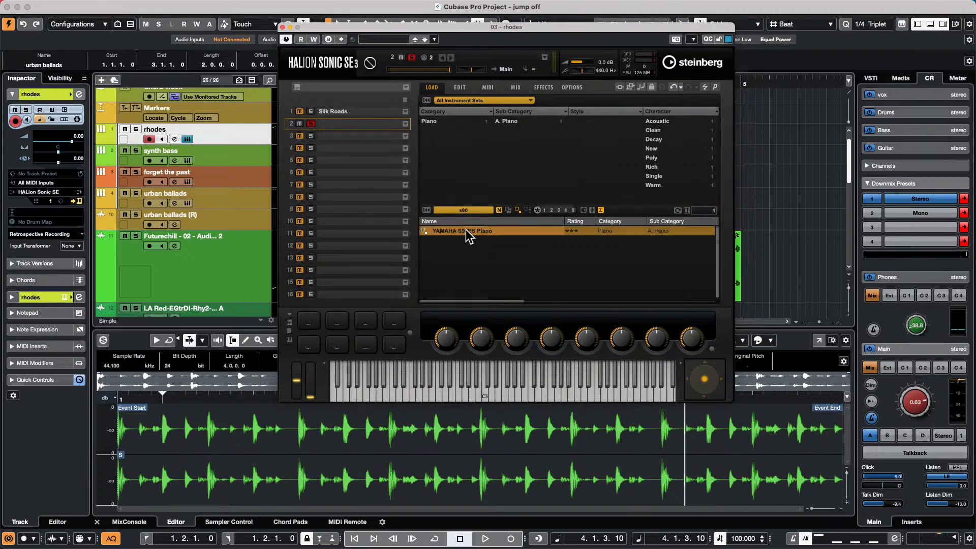
pyautogui.click(566, 399)
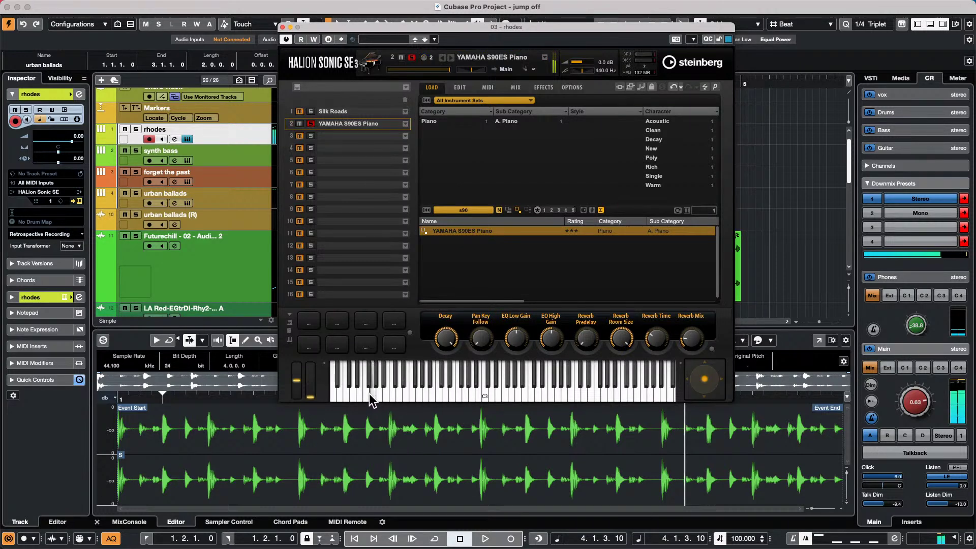
# - Select the Silk Roads slot, turn off solo on slot 2 and audition the two sounds together
pyautogui.click(341, 108)
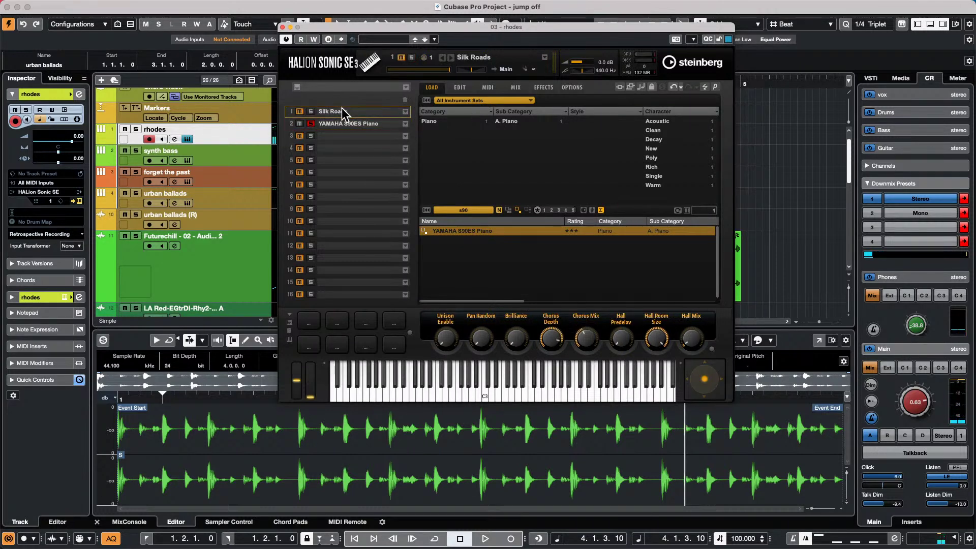
pyautogui.click(311, 123)
pyautogui.click(516, 395)
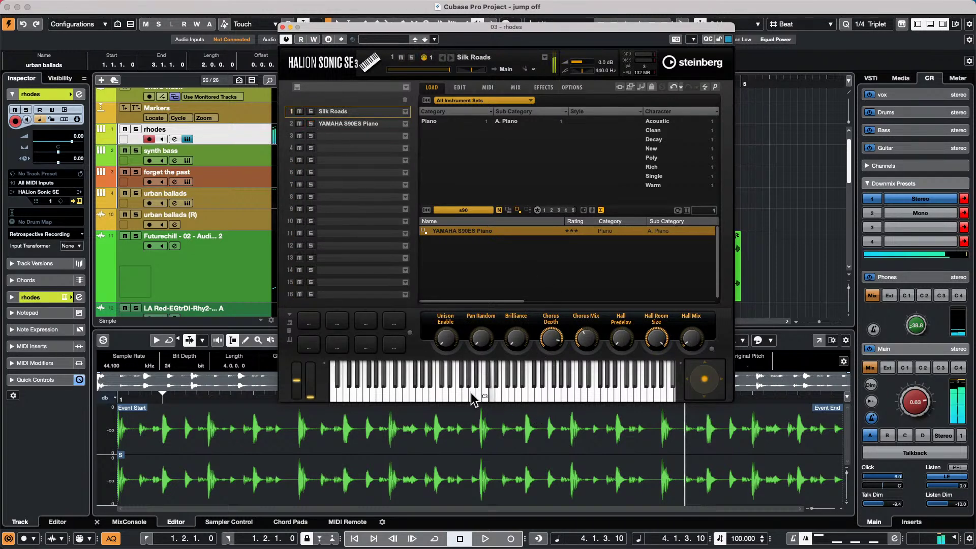
# - Select the YAMAHA S90ES Piano slot and audition its sound on its own
pyautogui.click(379, 126)
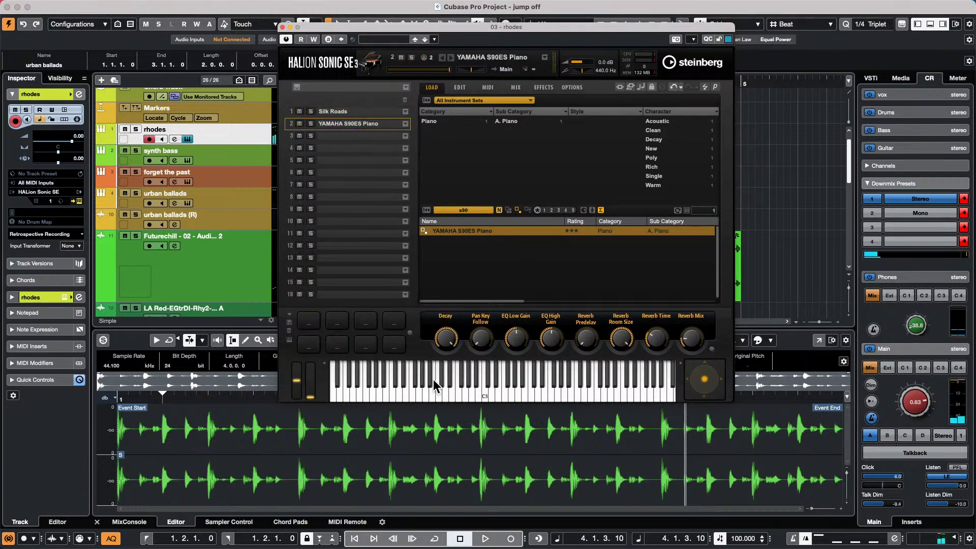
pyautogui.click(456, 389)
# - Select empty slot 3, clear the preset search, filter by Strings, load Warm Strings & Pad and audition it
pyautogui.click(401, 136)
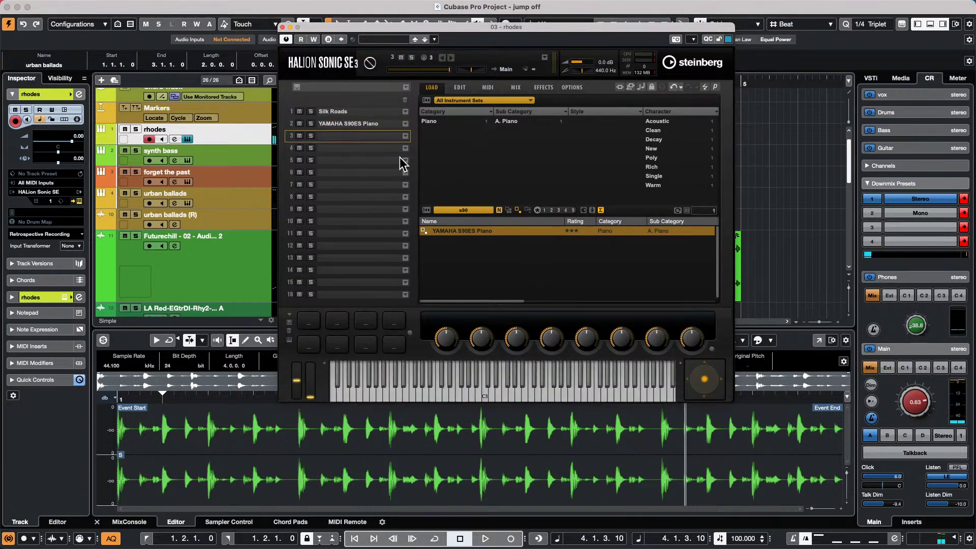
pyautogui.click(483, 209)
pyautogui.press('BackSpace')
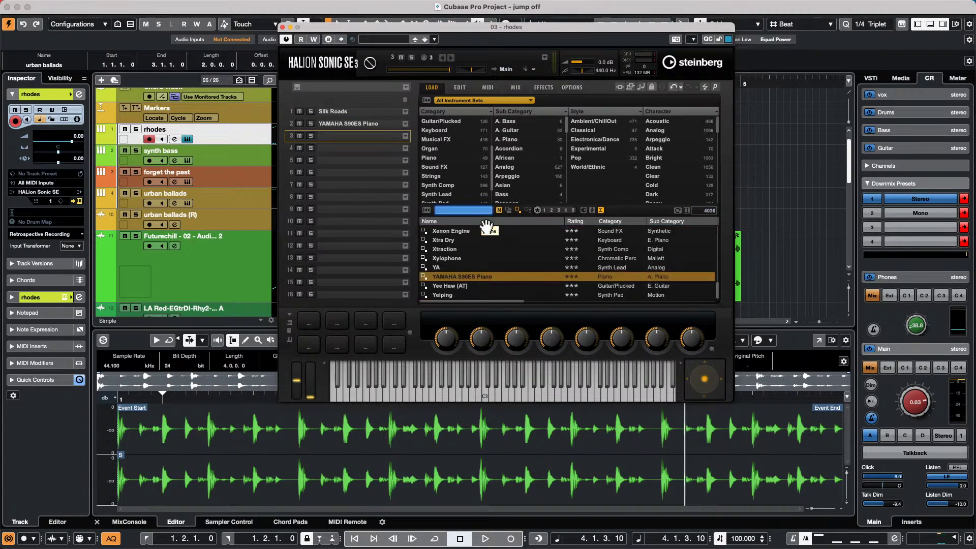
pyautogui.click(447, 177)
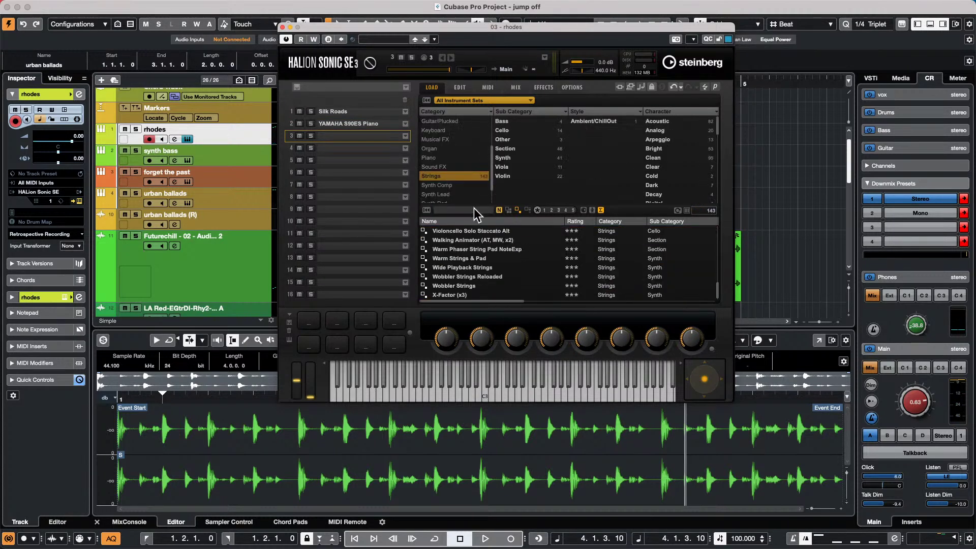
pyautogui.click(475, 258)
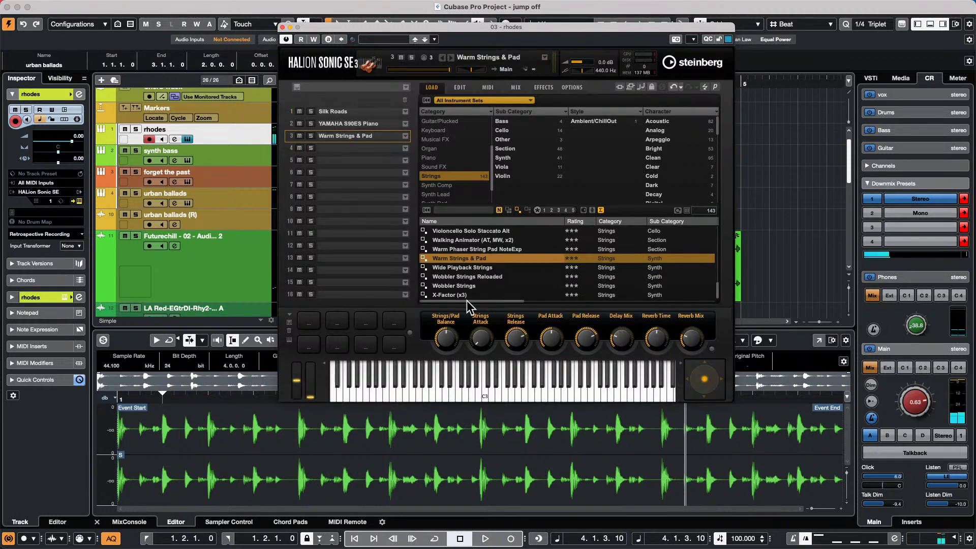
pyautogui.click(489, 395)
pyautogui.moveTo(489, 396); pyautogui.dragTo(409, 391)
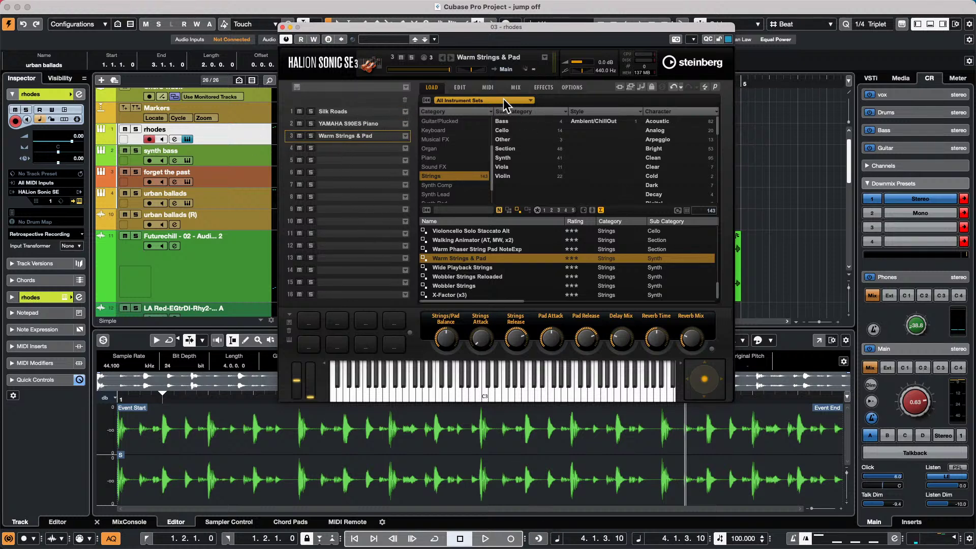
# - Examine the edit parameters of the Silk Roads, YAMAHA S90ES Piano and Warm Strings & Pad slots
pyautogui.click(460, 88)
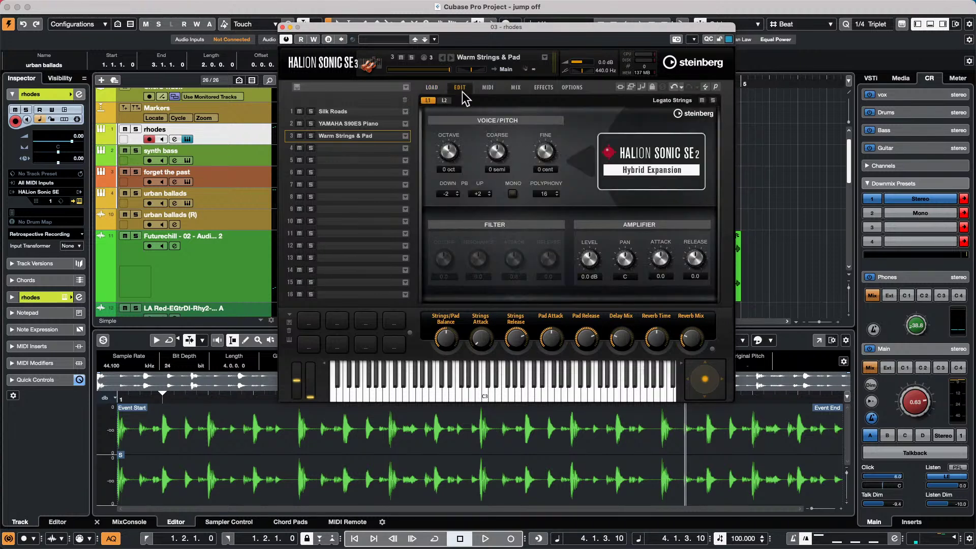
pyautogui.click(352, 112)
pyautogui.click(355, 125)
pyautogui.click(356, 136)
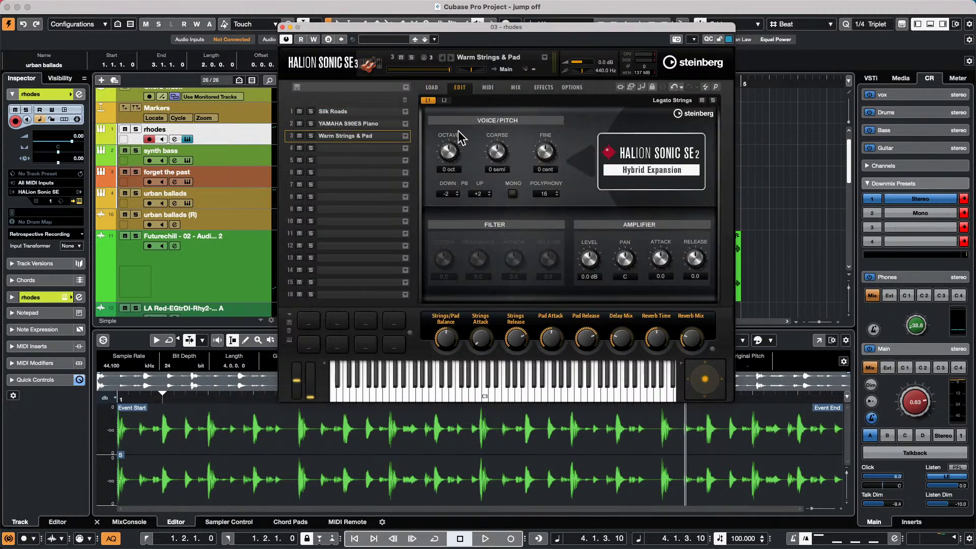
pyautogui.click(361, 120)
pyautogui.click(361, 110)
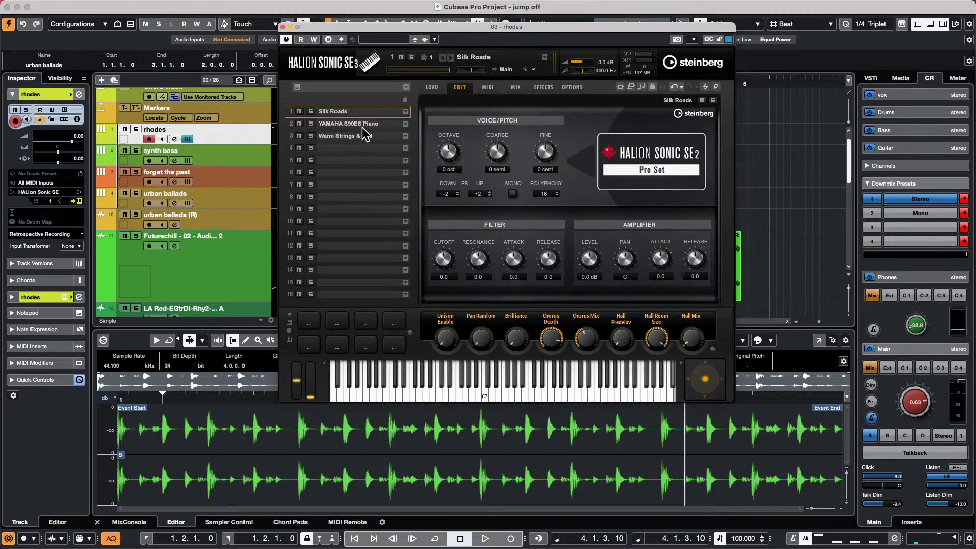
pyautogui.click(363, 136)
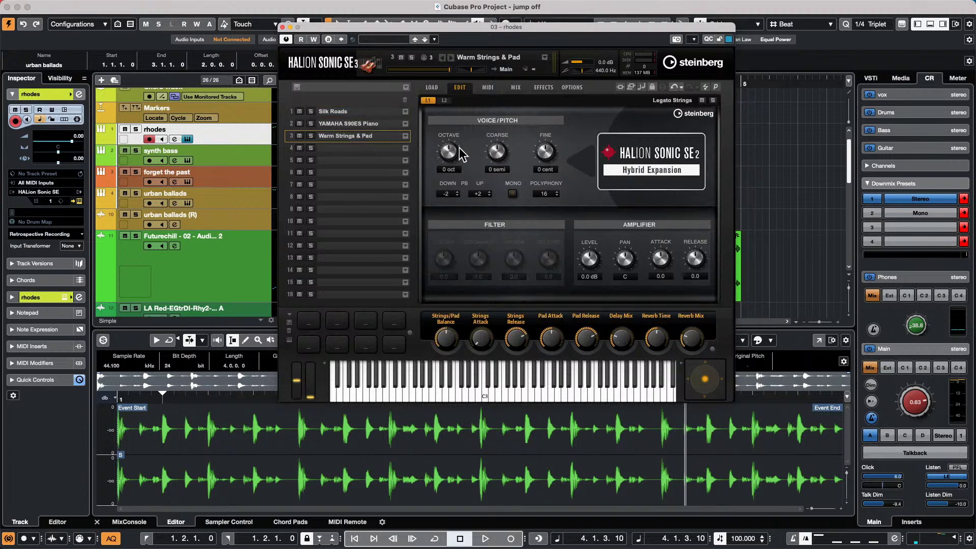
pyautogui.moveTo(551, 399); pyautogui.dragTo(387, 388)
# - Add two MIDI tracks below the rhodes track
pyautogui.rightClick(243, 132)
pyautogui.moveTo(289, 136)
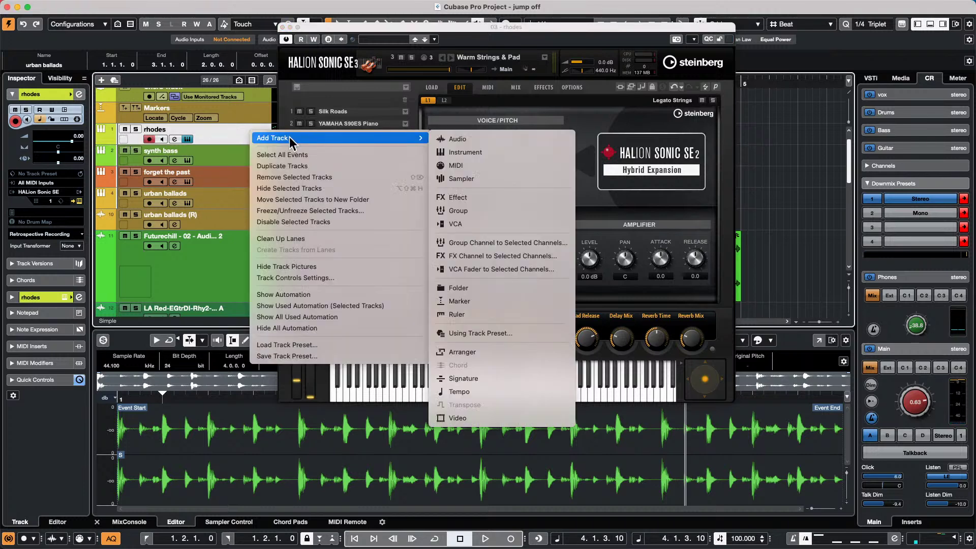
pyautogui.click(444, 164)
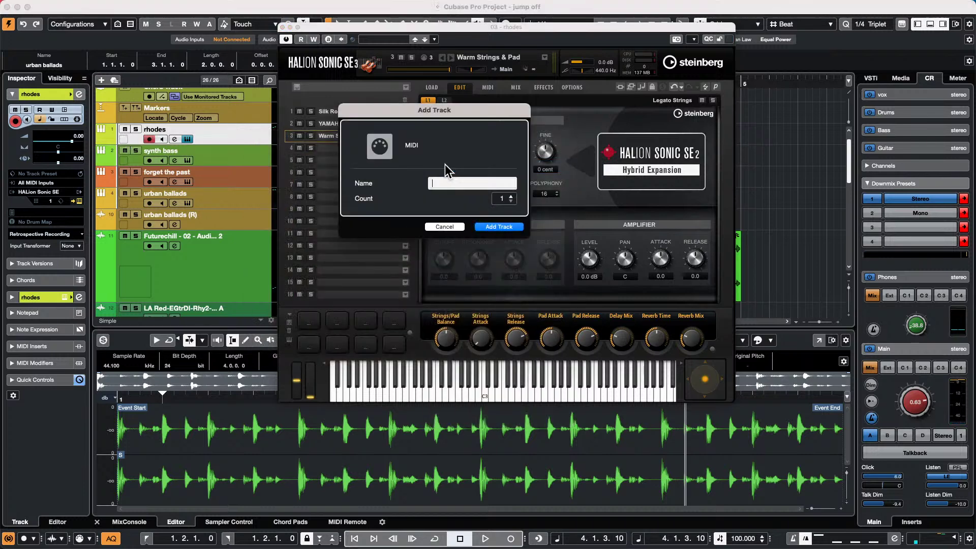
pyautogui.click(512, 196)
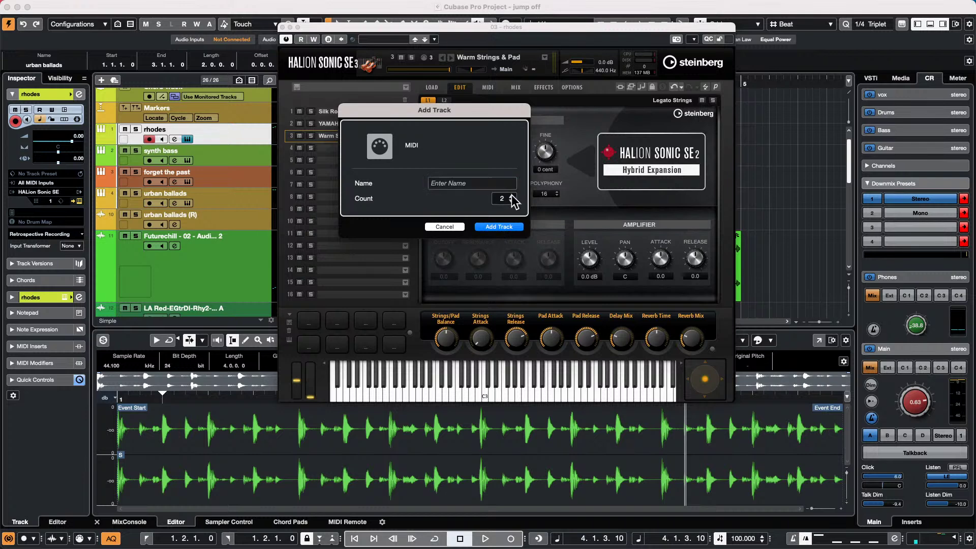
pyautogui.click(511, 200)
pyautogui.click(501, 227)
# - Select the rhodes, MIDI 01 and MIDI 04 tracks in turn to audition each HALion Sonic SE slot separately
pyautogui.click(251, 142)
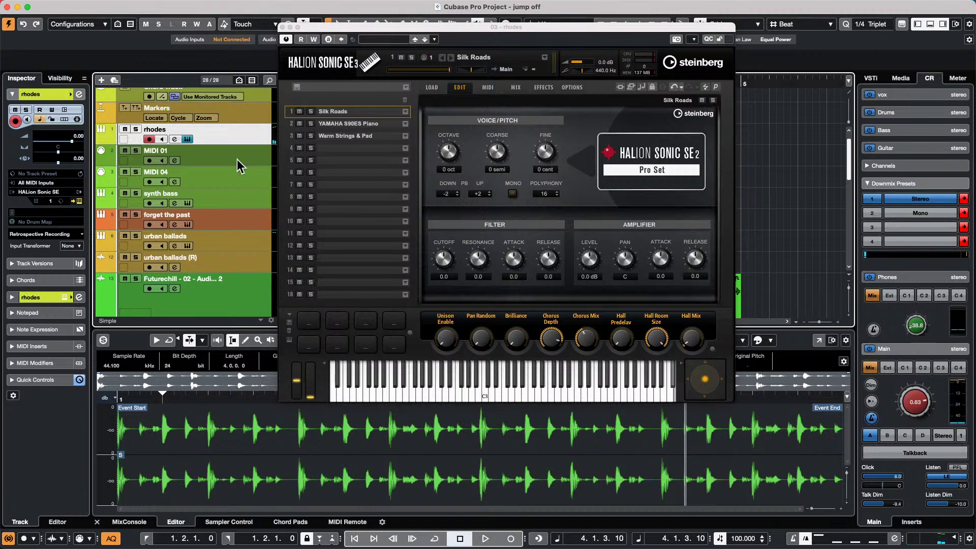
pyautogui.click(245, 154)
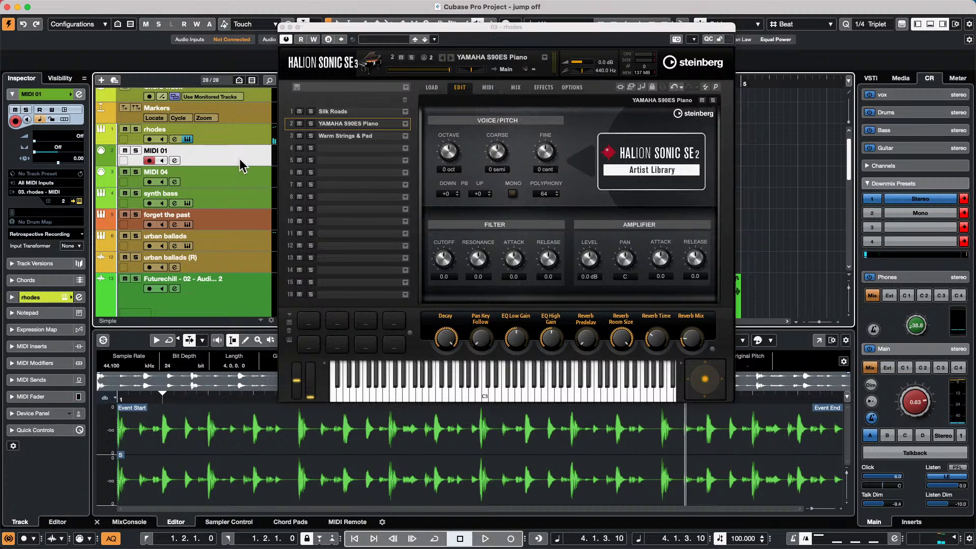
pyautogui.press('Down')
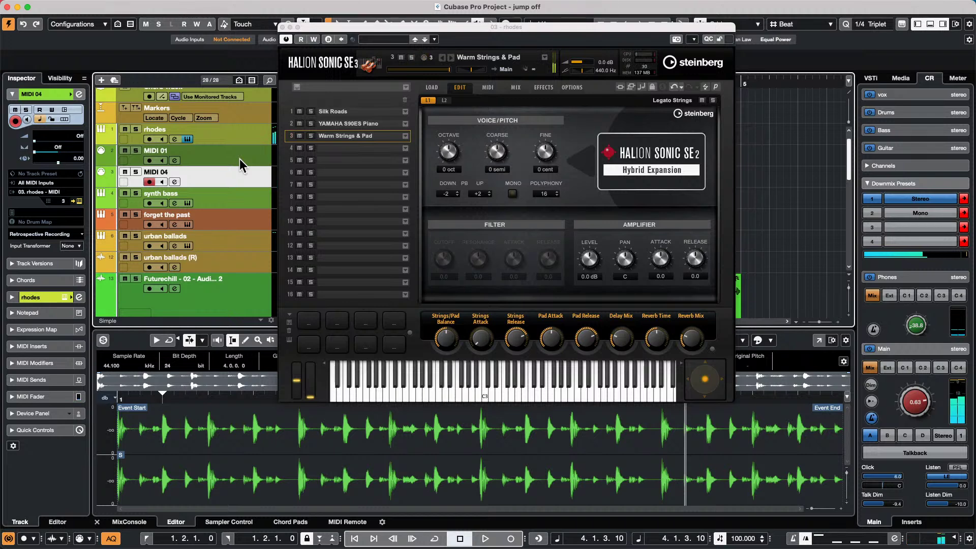
# - Try playing the layered sounds with the rhodes and both MIDI tracks record-enabled, disarm the MIDI tracks and reselect rhodes
pyautogui.doubleClick(158, 171)
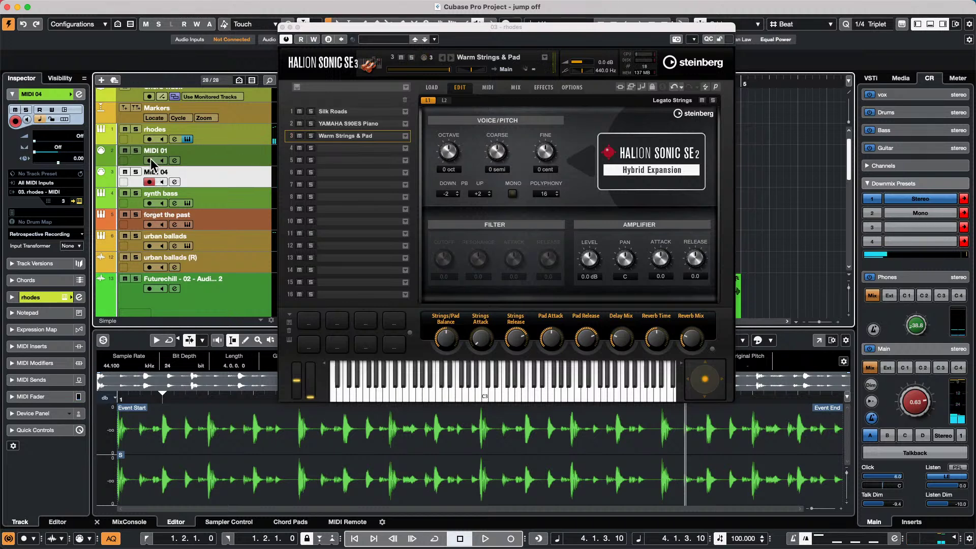
pyautogui.click(223, 186)
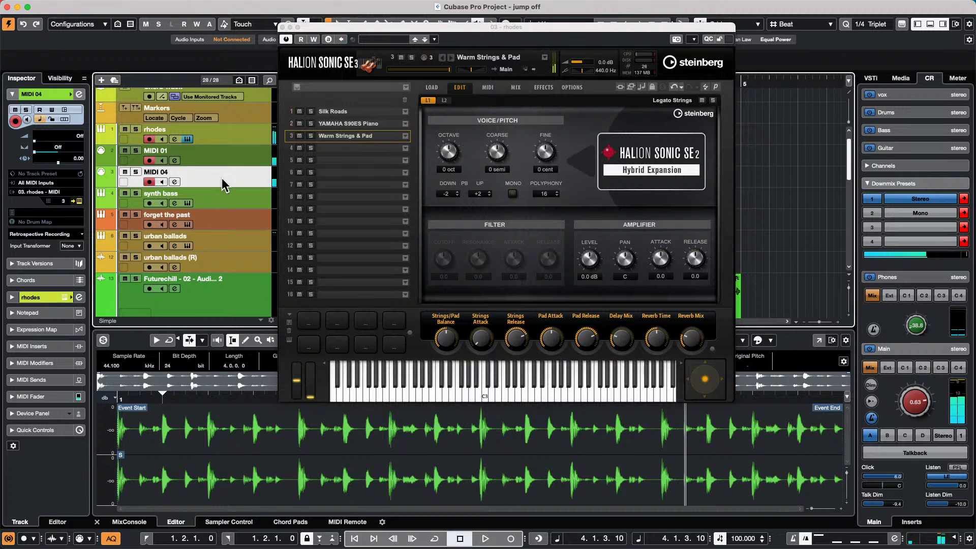
pyautogui.click(150, 182)
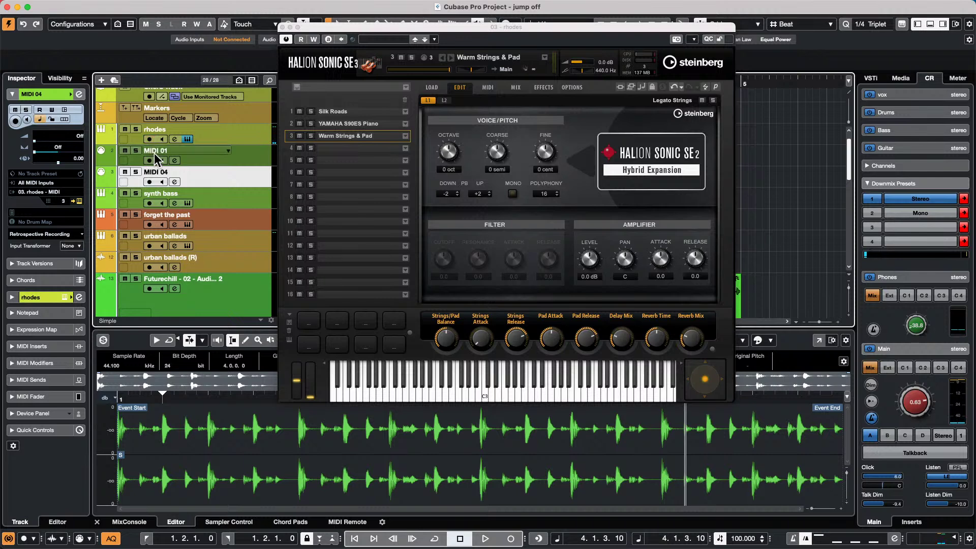
pyautogui.click(235, 135)
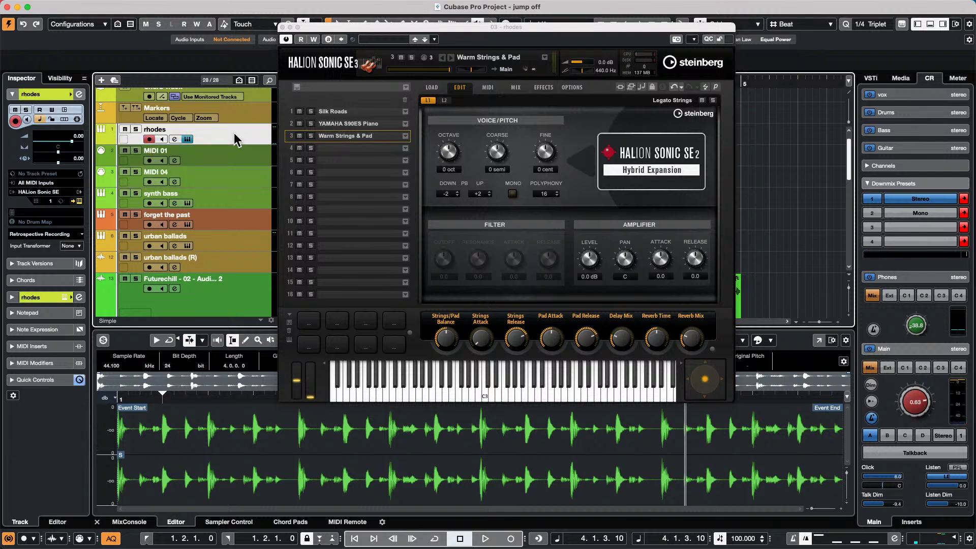
# - Set the YAMAHA S90ES Piano and Warm Strings & Pad slots to MIDI channel 1, matching Silk Roads
pyautogui.click(488, 89)
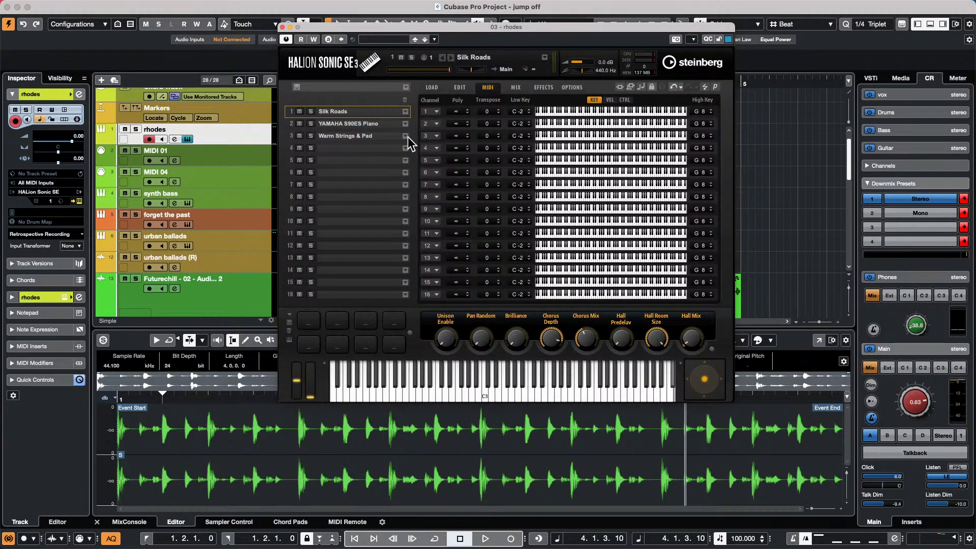
pyautogui.click(433, 124)
pyautogui.click(442, 112)
pyautogui.click(436, 135)
pyautogui.click(438, 115)
# - Transpose the YAMAHA S90ES Piano slot by -12, lower its mix level to about -1.7 dB and reduce the Warm Strings & Pad level
pyautogui.click(377, 123)
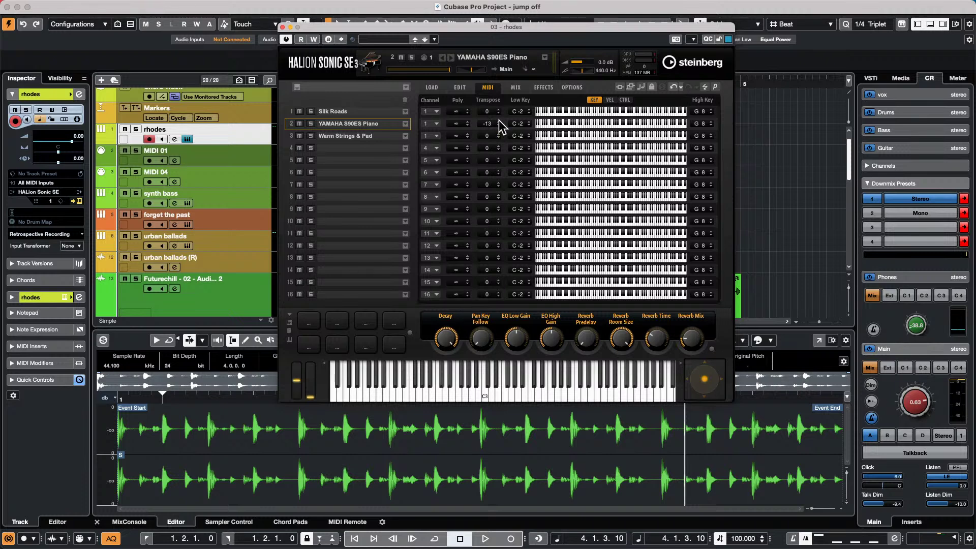
pyautogui.click(498, 124)
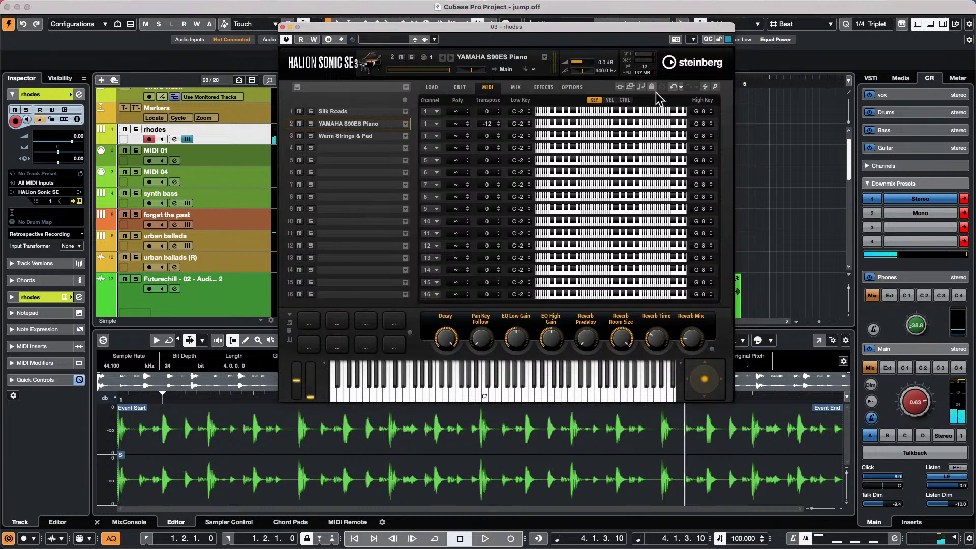
pyautogui.click(517, 87)
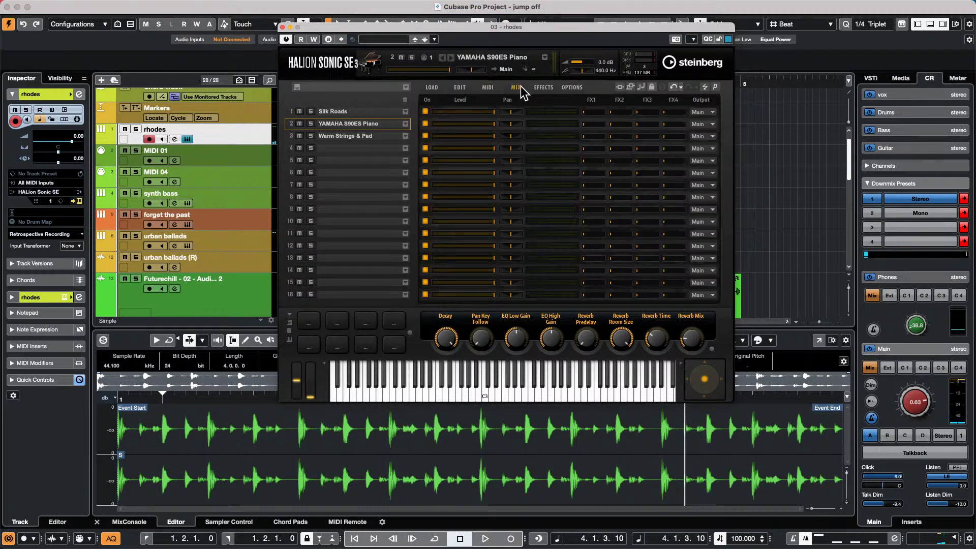
pyautogui.moveTo(493, 124)
pyautogui.mouseDown()
pyautogui.moveTo(435, 125)
pyautogui.moveTo(465, 137)
pyautogui.moveTo(488, 117)
pyautogui.mouseUp()
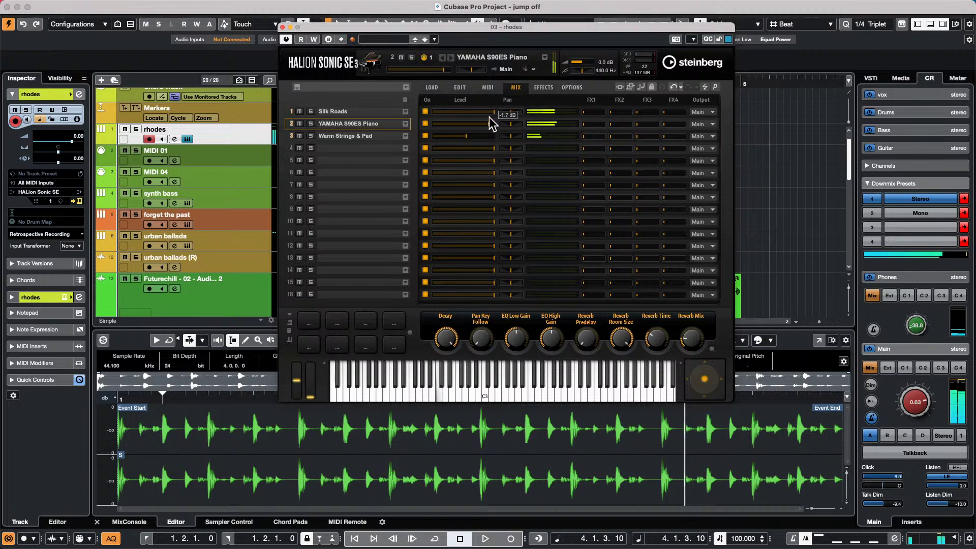
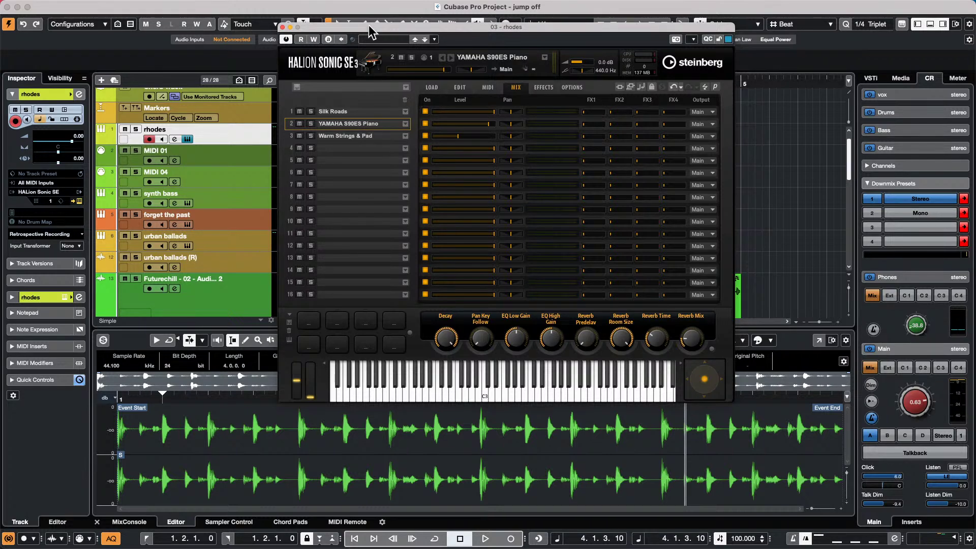
# - Close HALion Sonic SE, open and activate the recent project Hit the Road go.cpr, and dismiss the missing files dialog
pyautogui.click(282, 26)
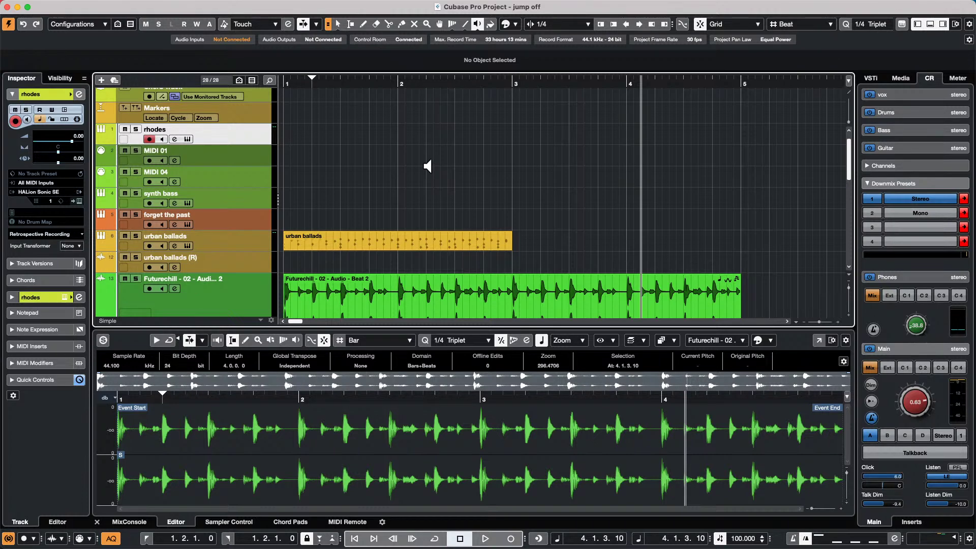
pyautogui.click(71, 6)
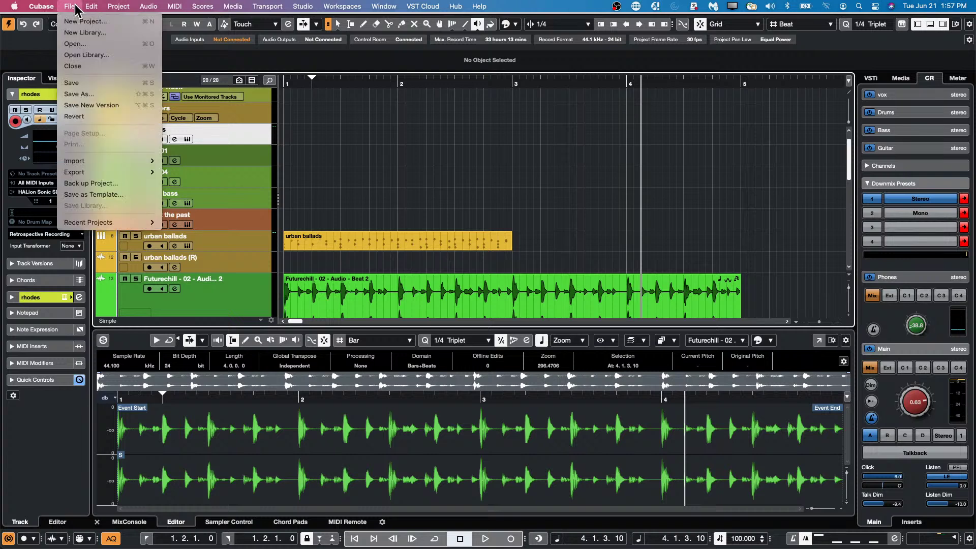
pyautogui.moveTo(128, 222)
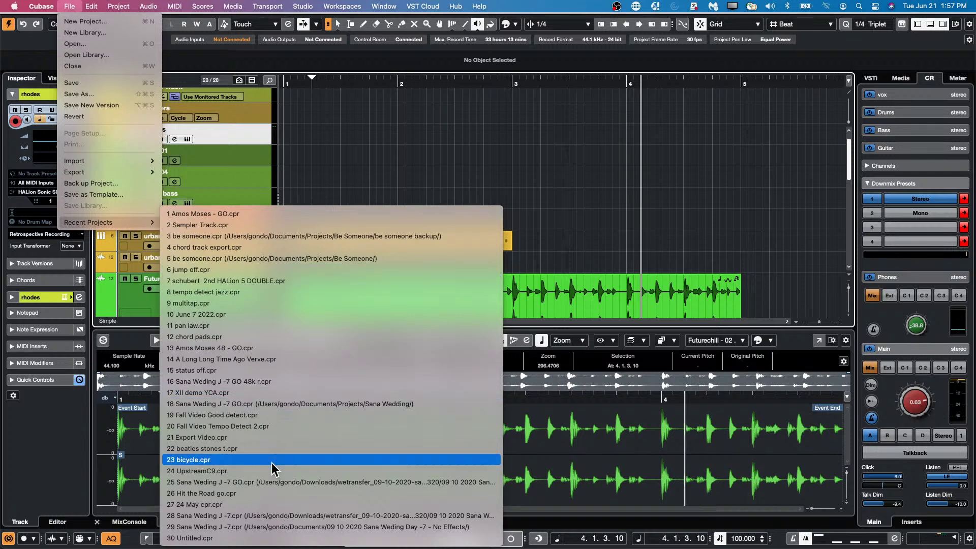
pyautogui.click(277, 493)
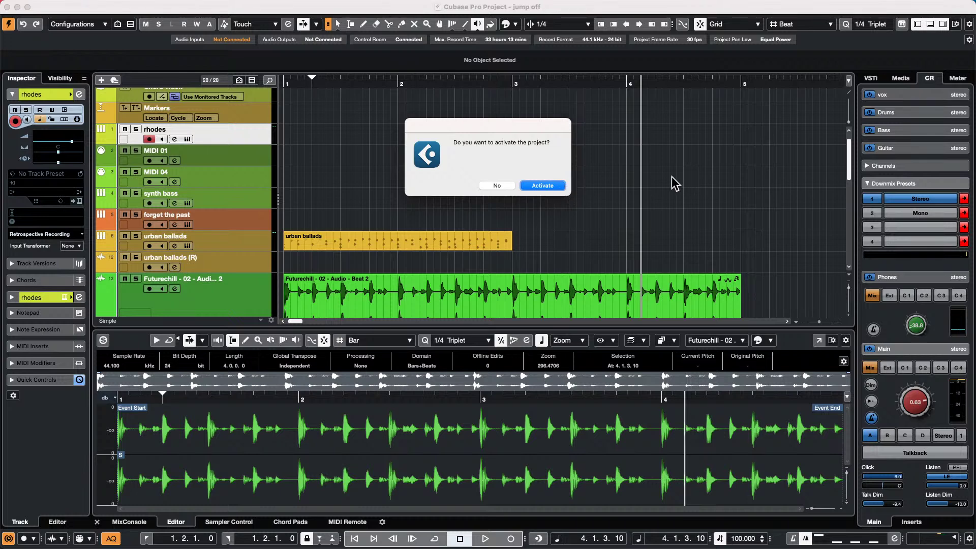
pyautogui.press('Return')
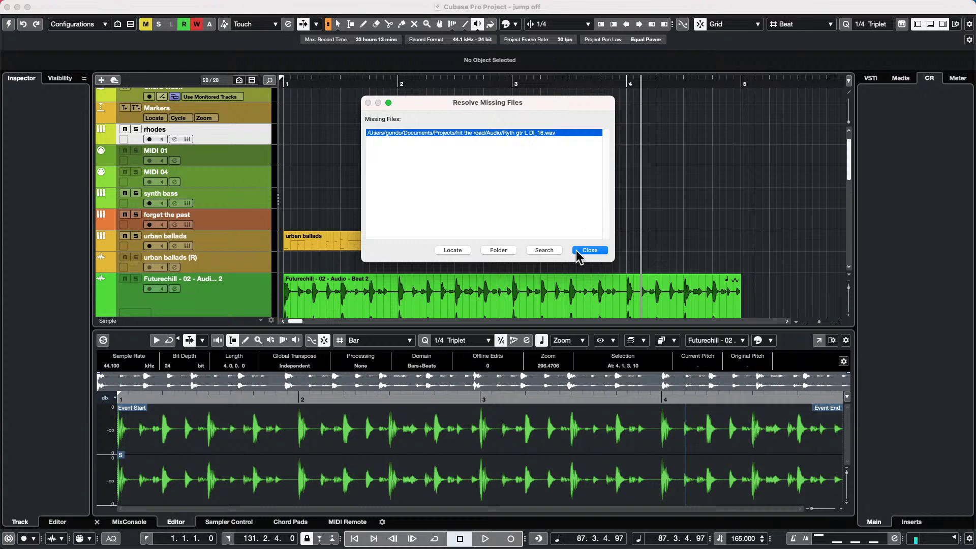
pyautogui.click(590, 250)
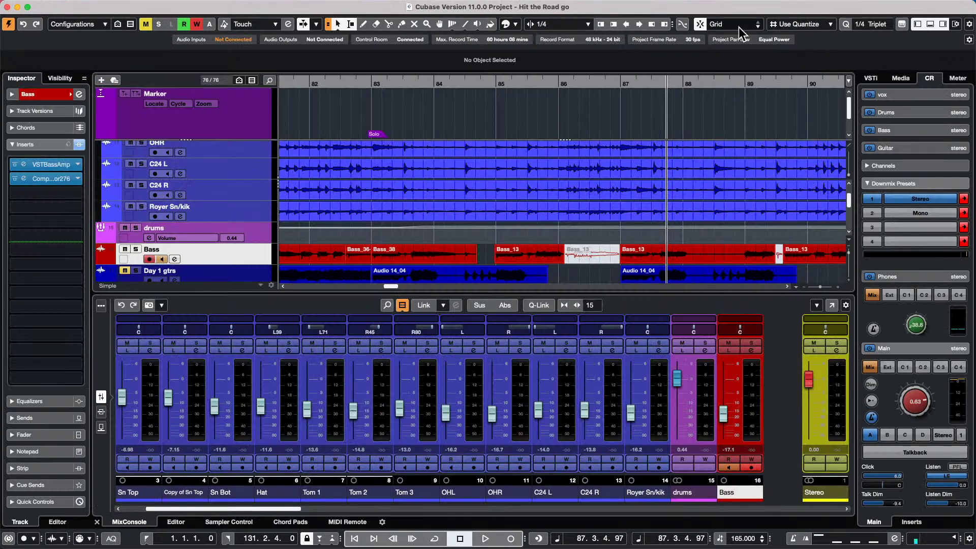
# - Look over the arrangement of the Hit the Road go project, including its guitar, background vocal and drum tracks
pyautogui.moveTo(320, 83); pyautogui.dragTo(320, 39)
pyautogui.scroll(-15, 346, 185)
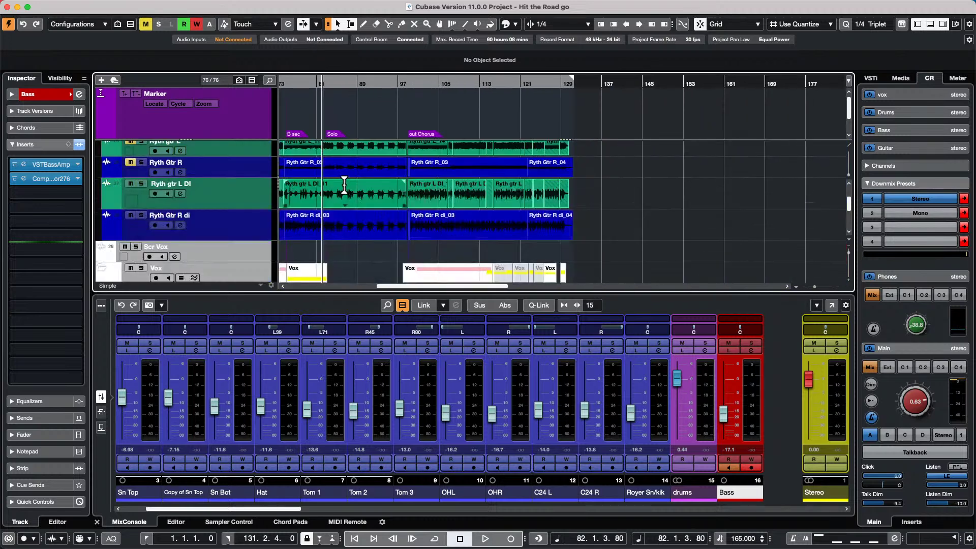
pyautogui.scroll(10, 347, 185)
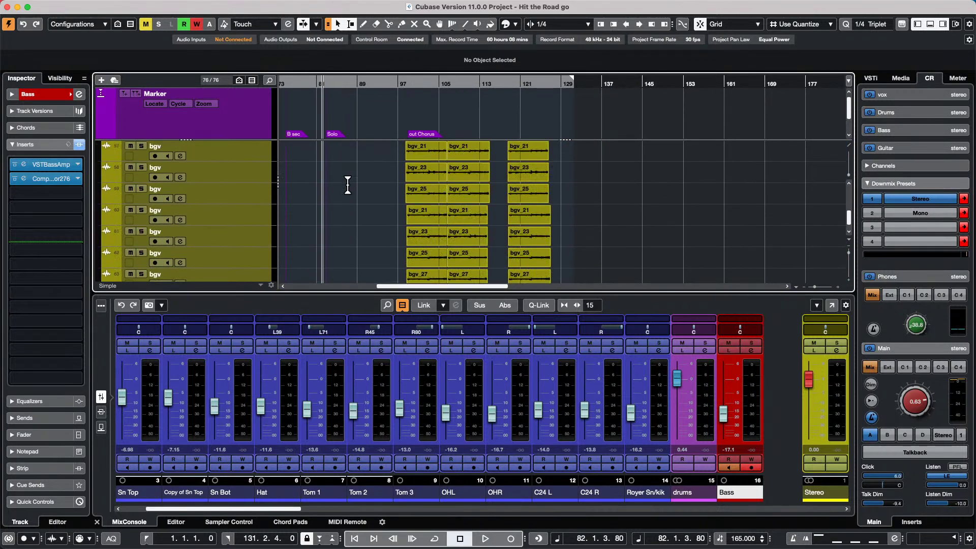
pyautogui.scroll(10, 355, 177)
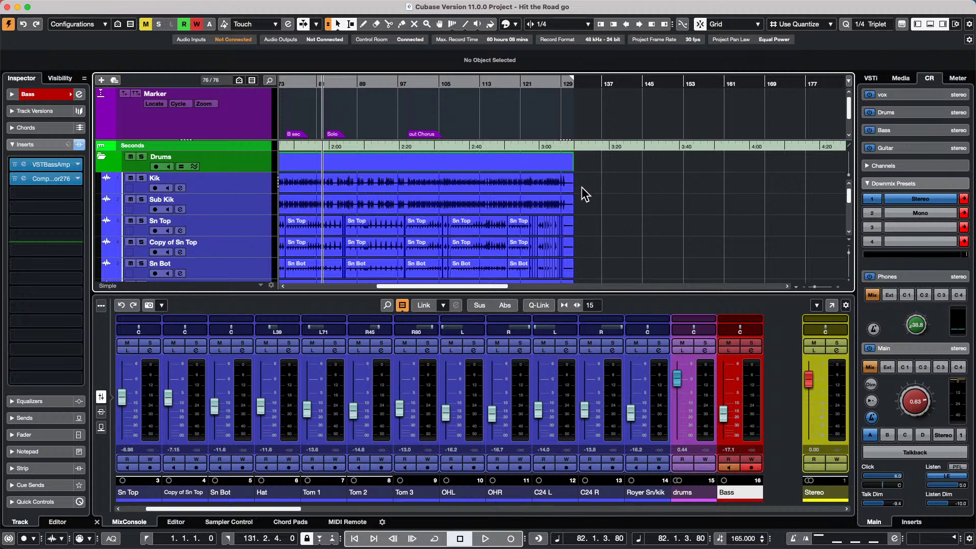
# - Add eight stereo group tracks at the Group Tracks folder, with Stereo as audio output and created outside a folder
pyautogui.scroll(-10, 337, 174)
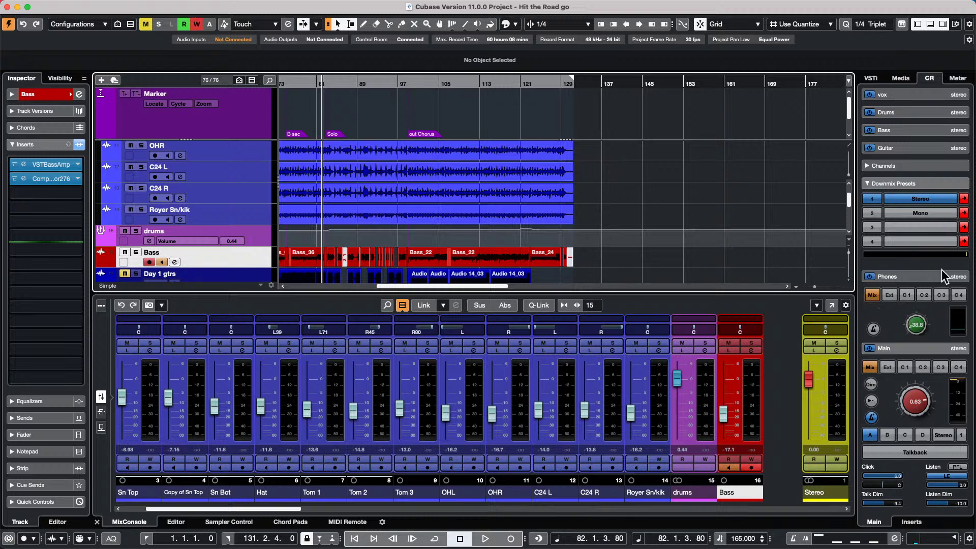
pyautogui.scroll(-3, 388, 229)
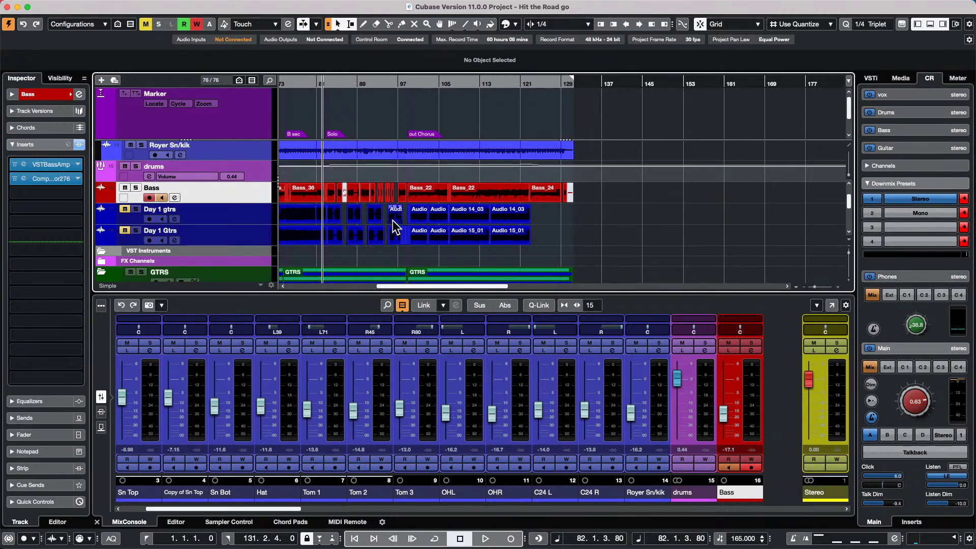
pyautogui.scroll(-20, 391, 228)
pyautogui.scroll(-1, 394, 228)
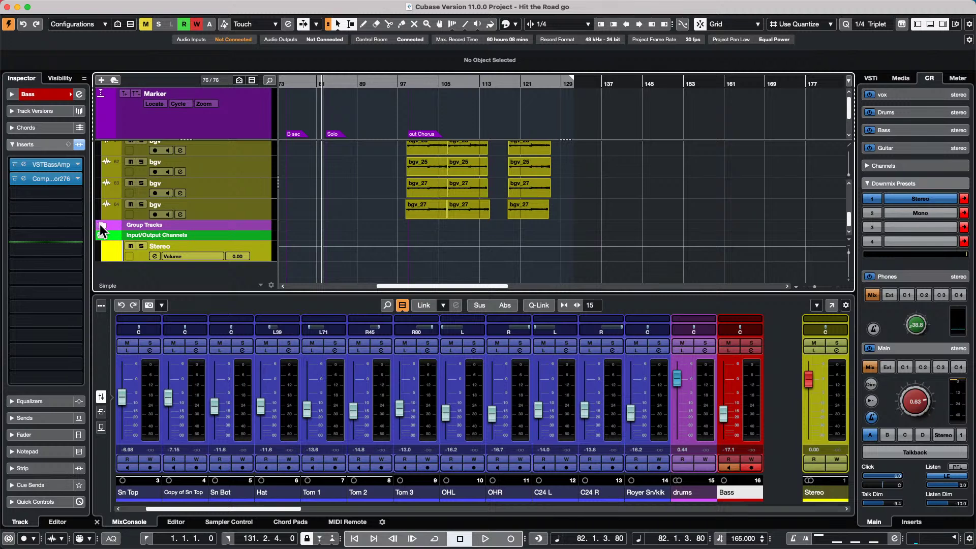
pyautogui.rightClick(222, 226)
pyautogui.moveTo(338, 232)
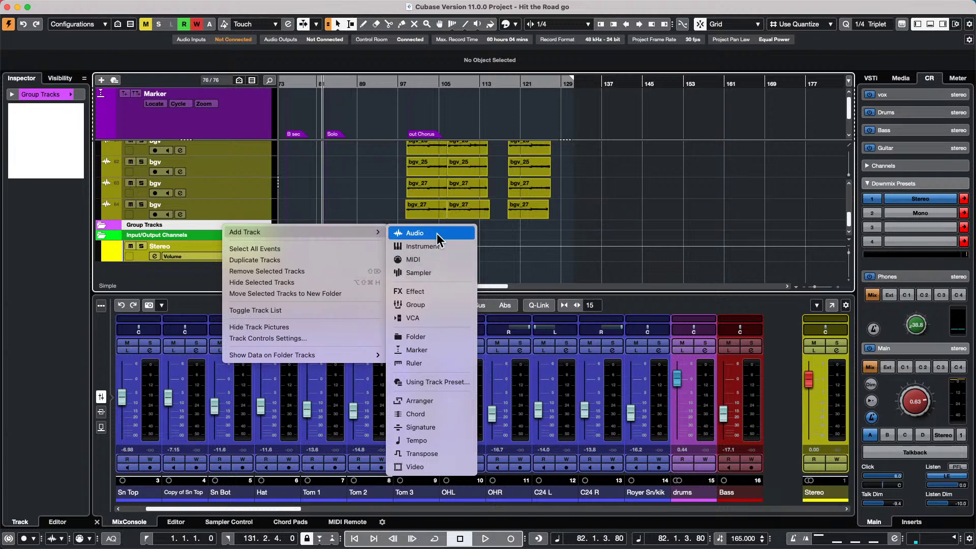
pyautogui.click(452, 305)
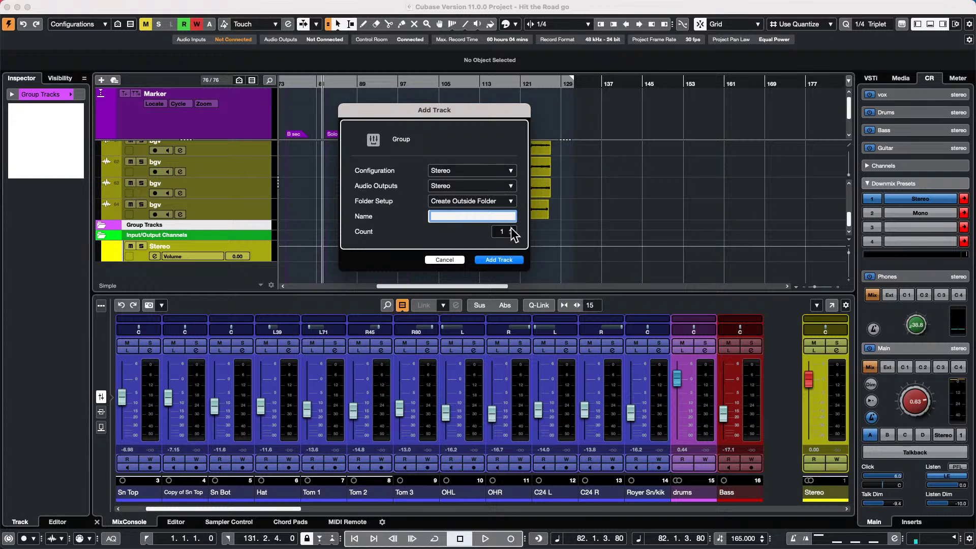
pyautogui.click(513, 259)
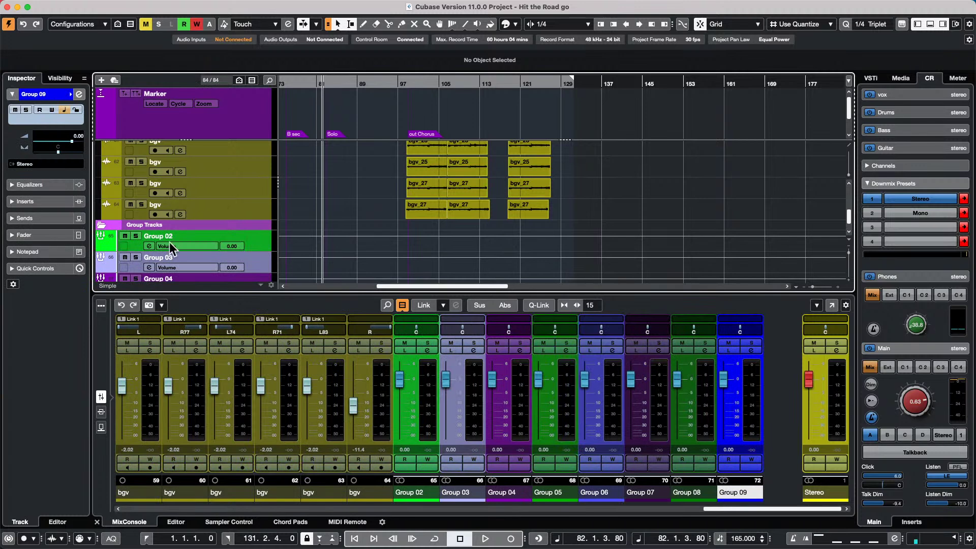
# - Rename the first three new group tracks as Aviom 1, Aviom 2 and Aviom 3
pyautogui.doubleClick(175, 238)
pyautogui.write('Aviom 1')
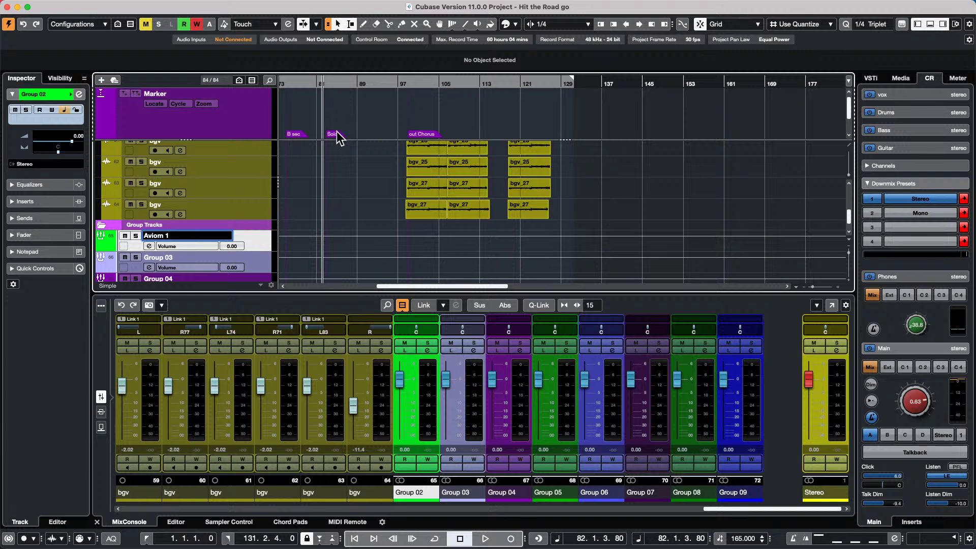
pyautogui.press('super+a')
pyautogui.press('super+c')
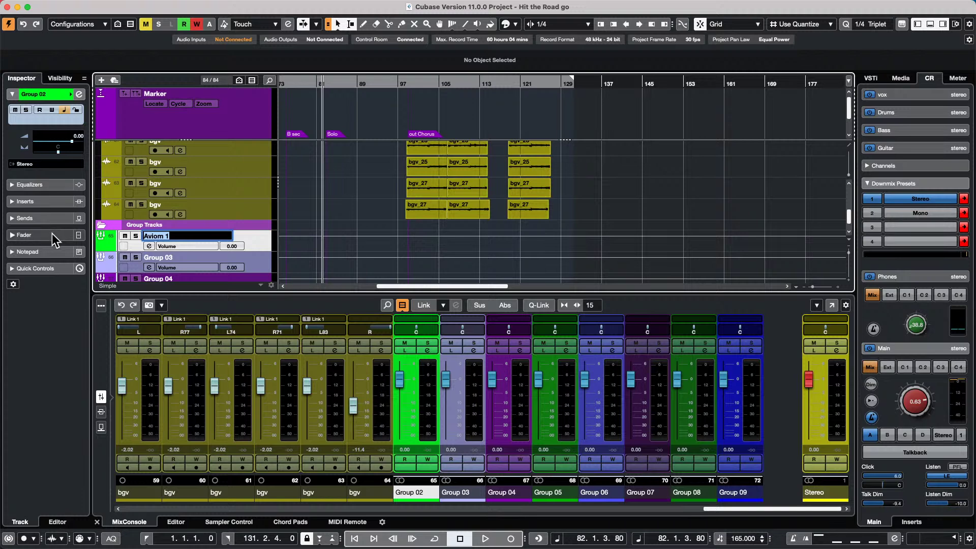
pyautogui.press('Tab')
pyautogui.press('super+v')
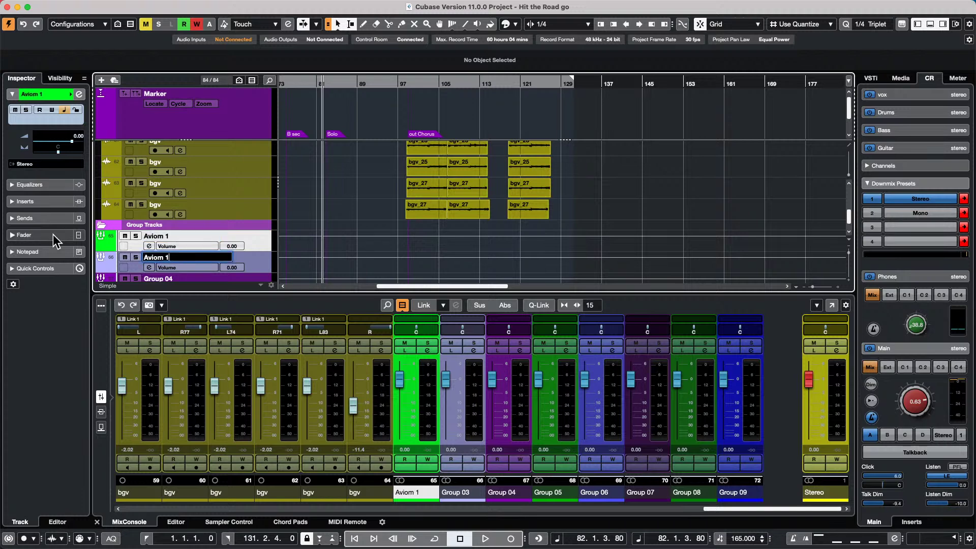
pyautogui.press('BackSpace')
pyautogui.doubleClick(172, 278)
pyautogui.write('Aviom 3')
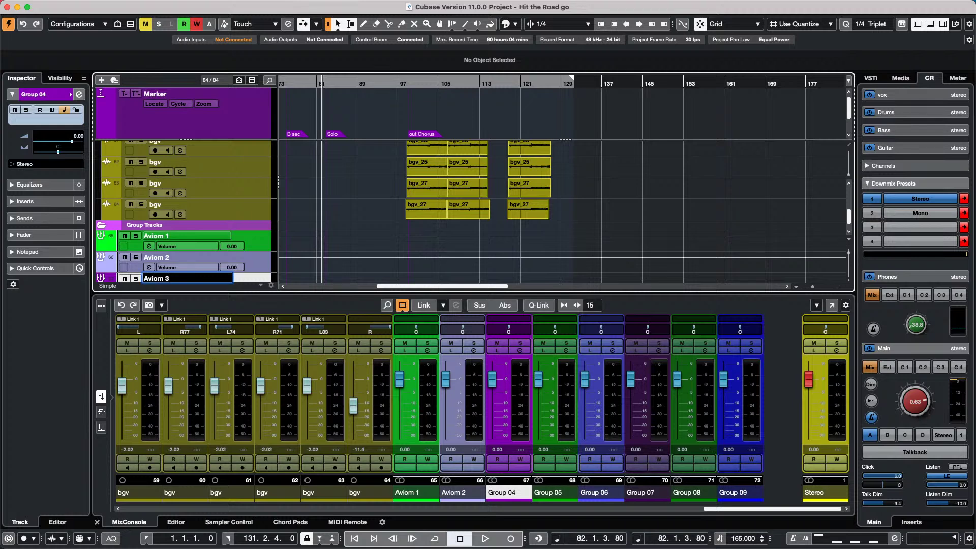
pyautogui.press('Tab')
# - Rename the fourth, fifth and sixth new group tracks as Aviom 4, Aviom 5 and Aviom 6
pyautogui.write('A')
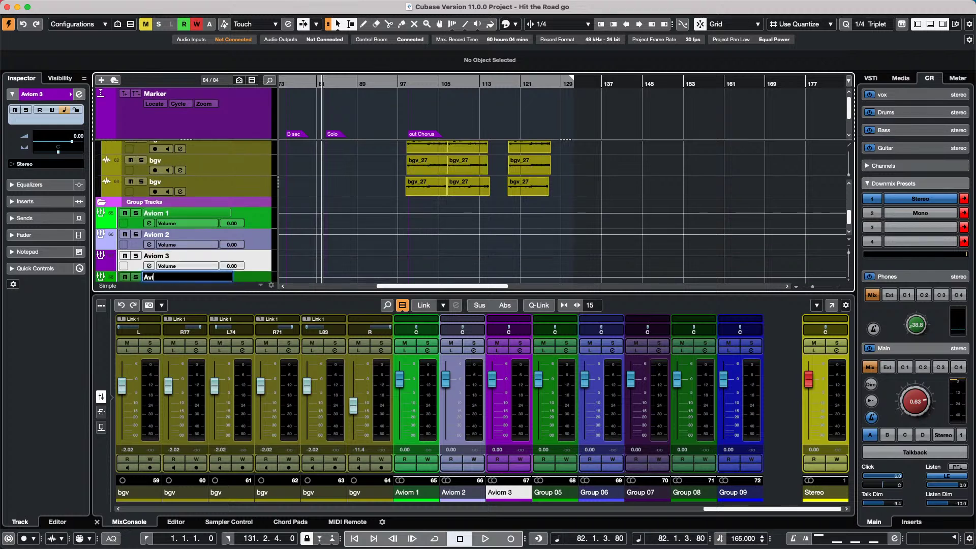
pyautogui.write('viom 4')
pyautogui.press('Tab')
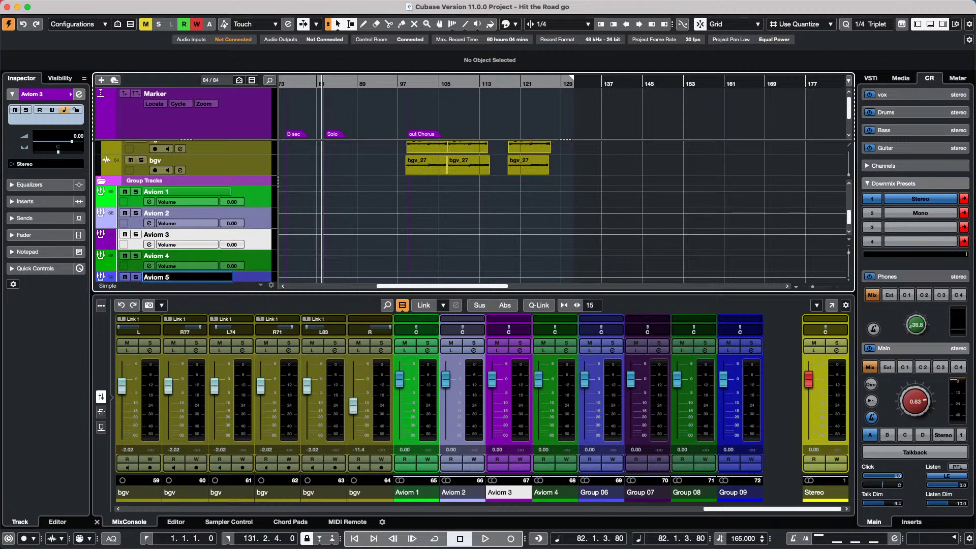
pyautogui.write('Aviom 5')
pyautogui.press('Tab')
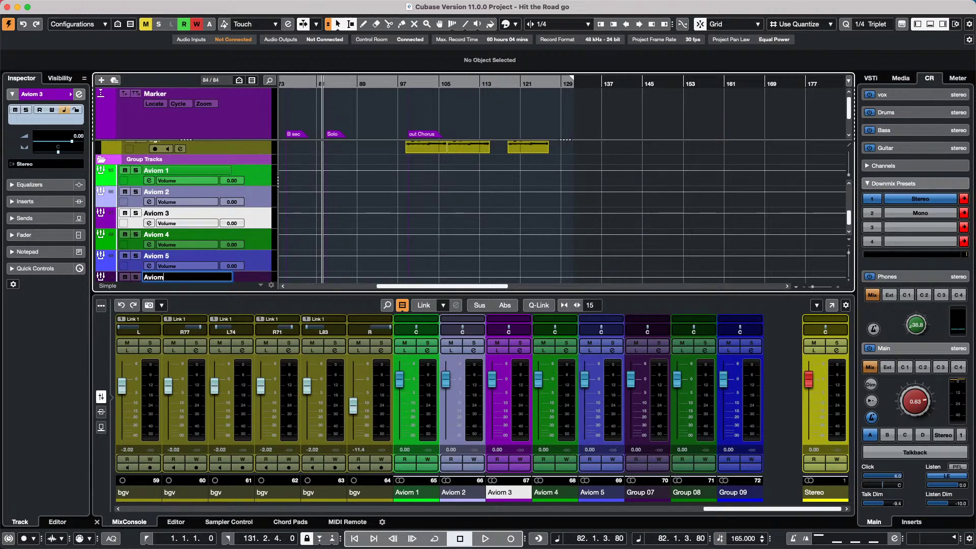
pyautogui.write('6')
pyautogui.press('Tab')
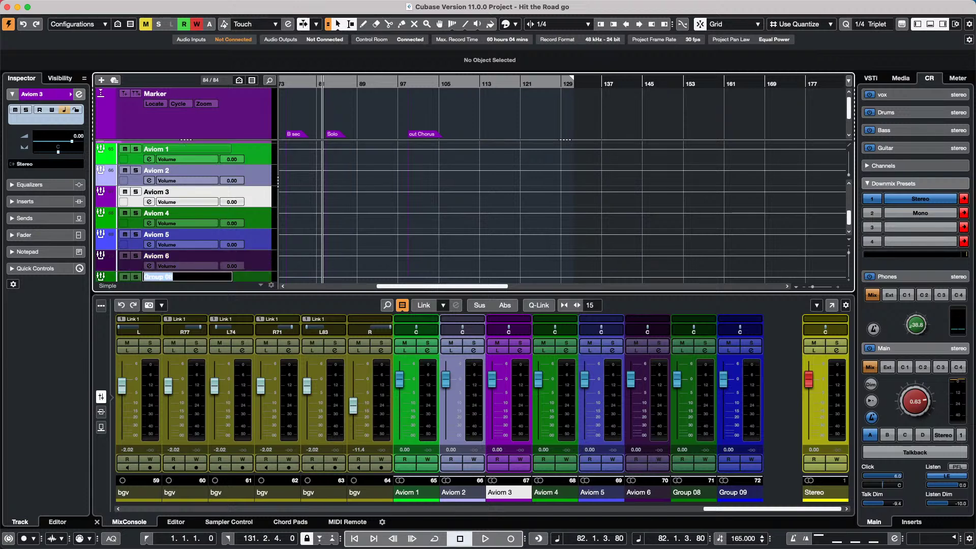
# - Rename the last two new group tracks as Aviom 7 and Aviom 8
pyautogui.write('Avio')
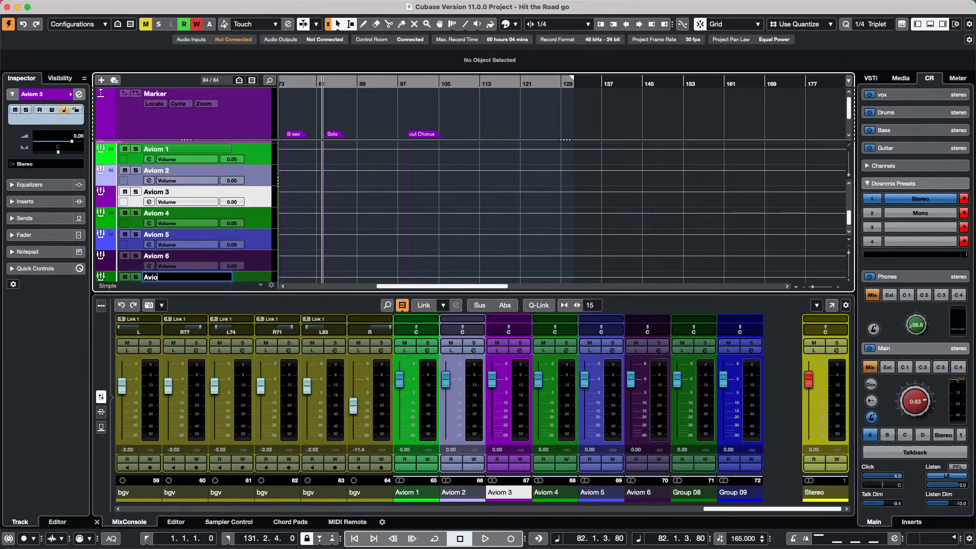
pyautogui.write('m 7')
pyautogui.press('Tab')
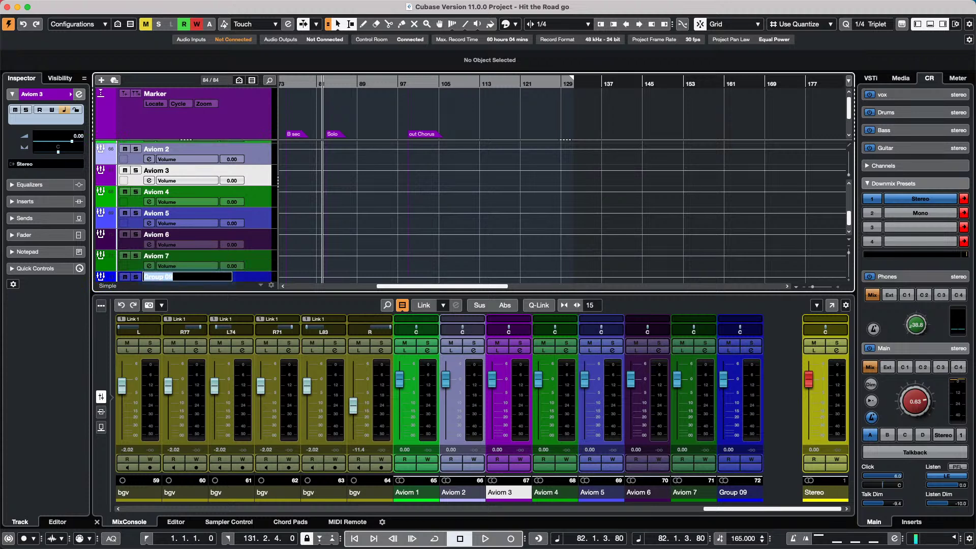
pyautogui.write('A')
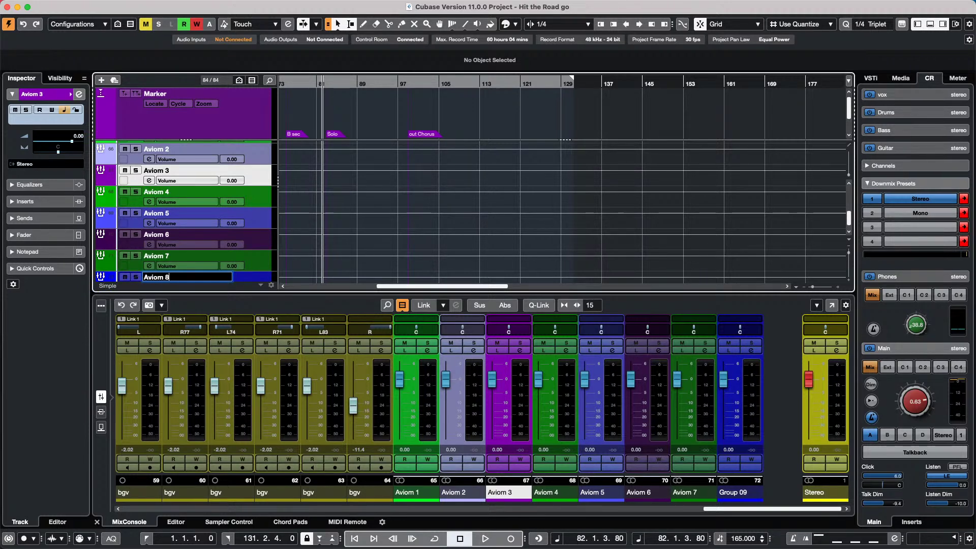
pyautogui.write('viom 8')
pyautogui.press('Return')
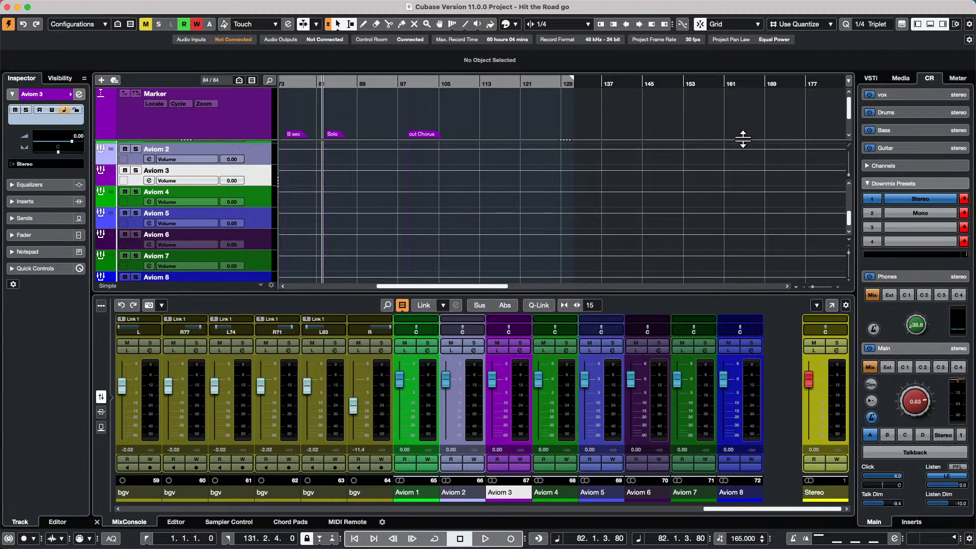
# - Open the MixConsole in its own window and show the Direct Routing rack
pyautogui.scroll(5, 216, 232)
pyautogui.scroll(-1, 224, 233)
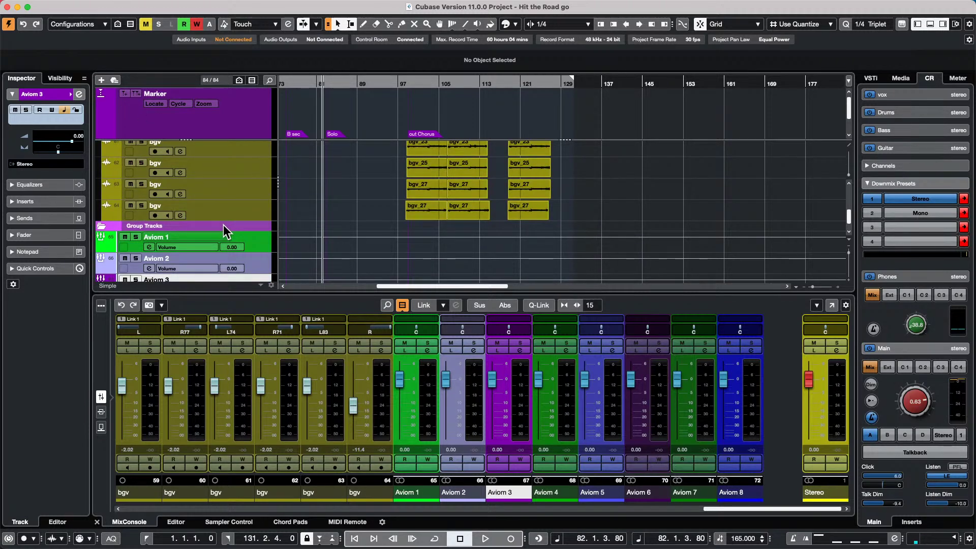
pyautogui.click(829, 305)
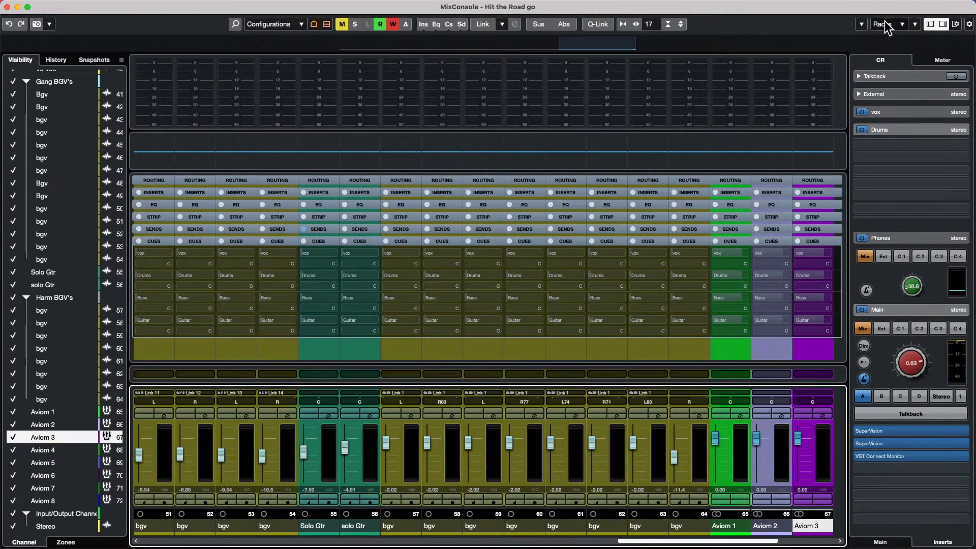
pyautogui.click(902, 24)
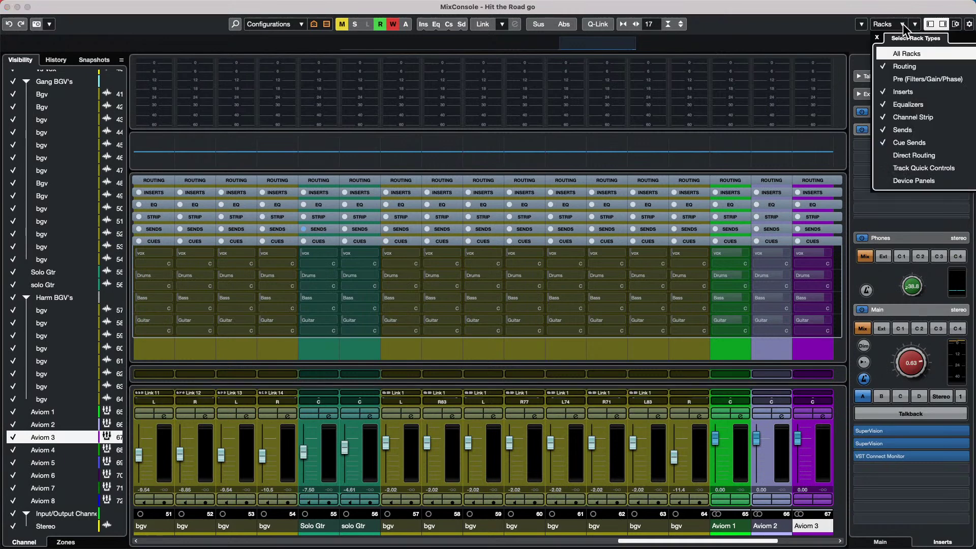
pyautogui.click(884, 155)
pyautogui.click(884, 155)
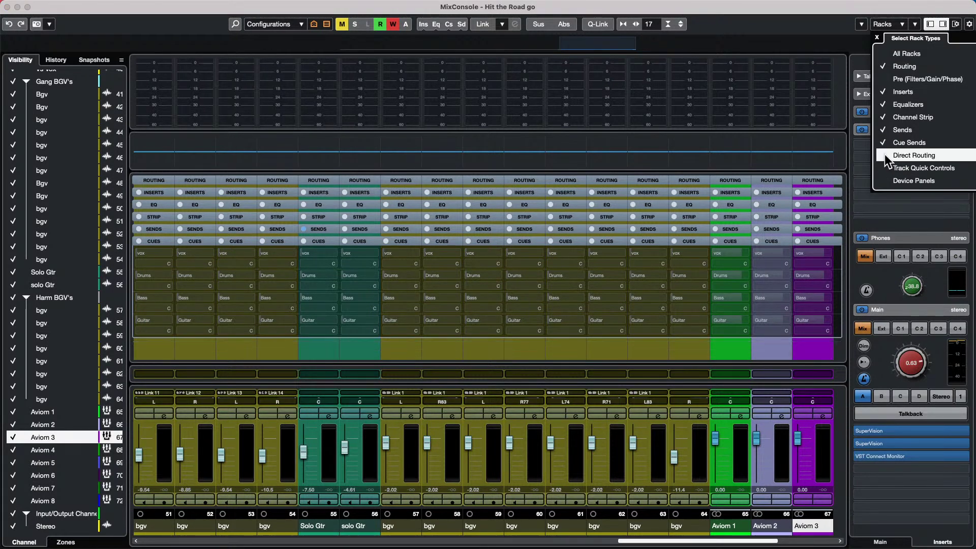
pyautogui.click(900, 22)
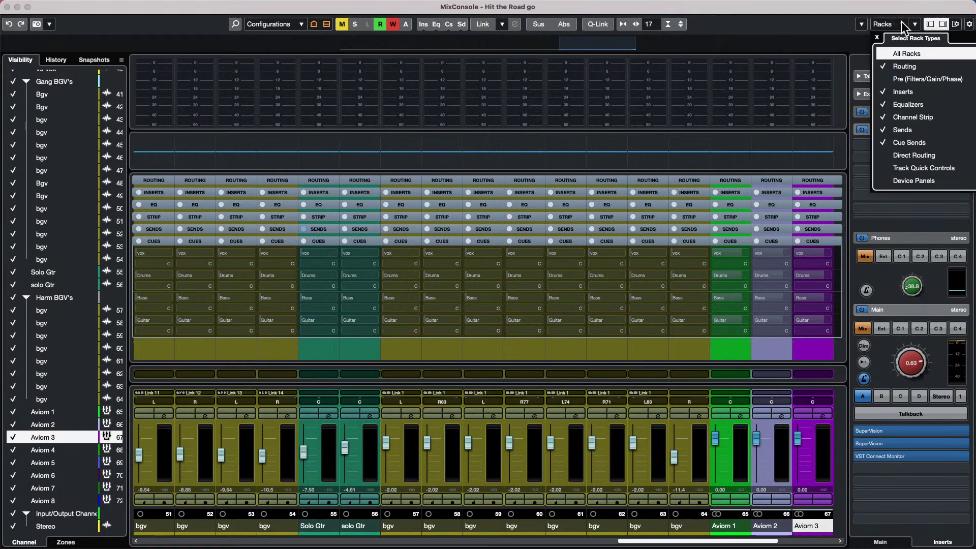
pyautogui.click(883, 156)
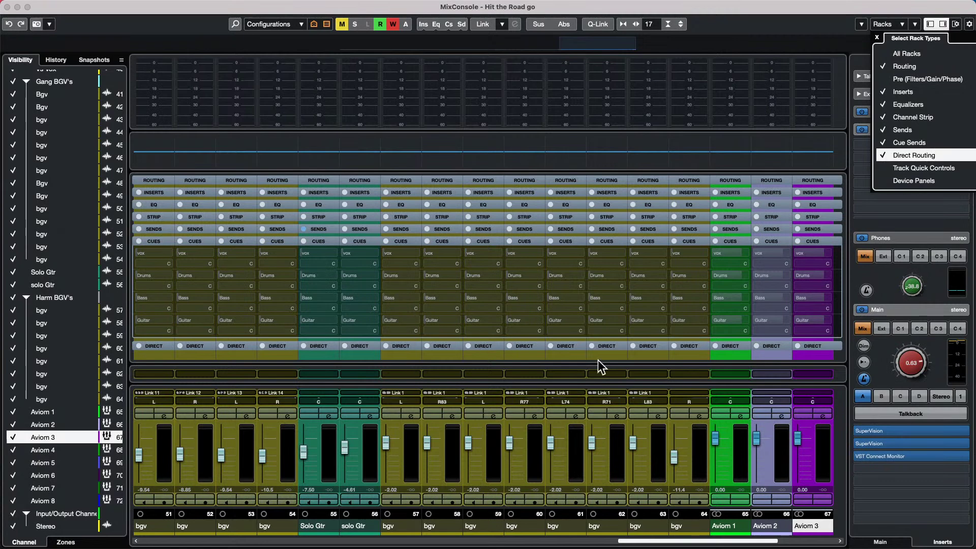
pyautogui.click(446, 242)
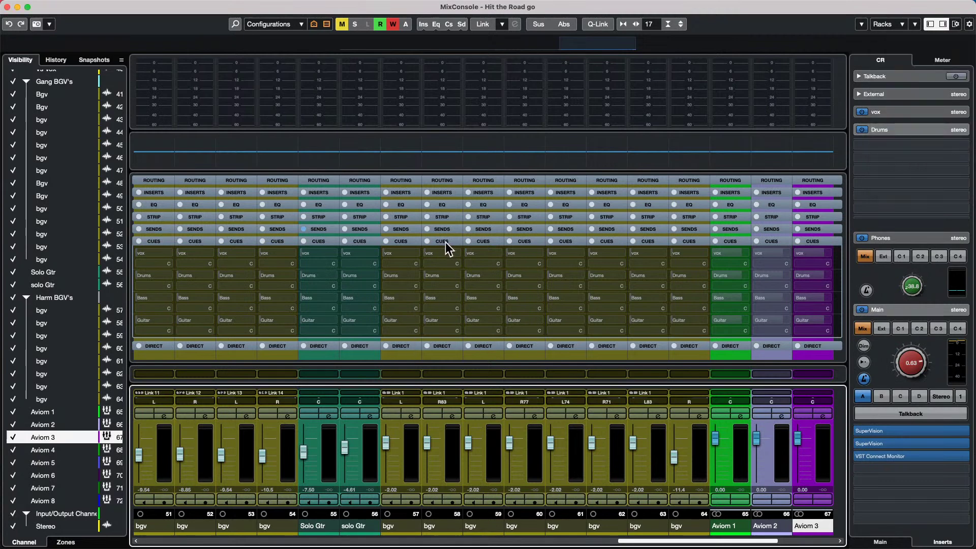
# - Collapse the cue sends rack and select all channels from the last bgv channel back to Kik
pyautogui.click(444, 244)
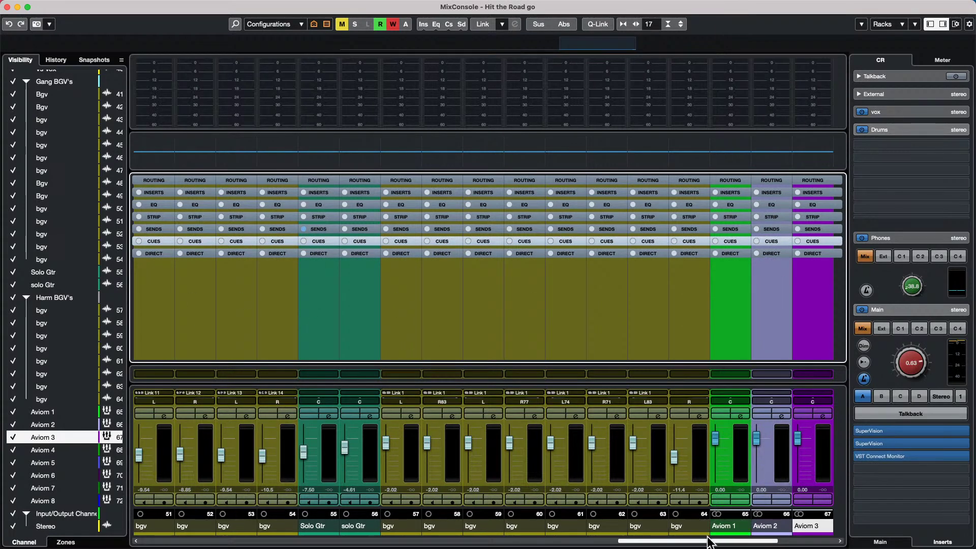
pyautogui.click(697, 484)
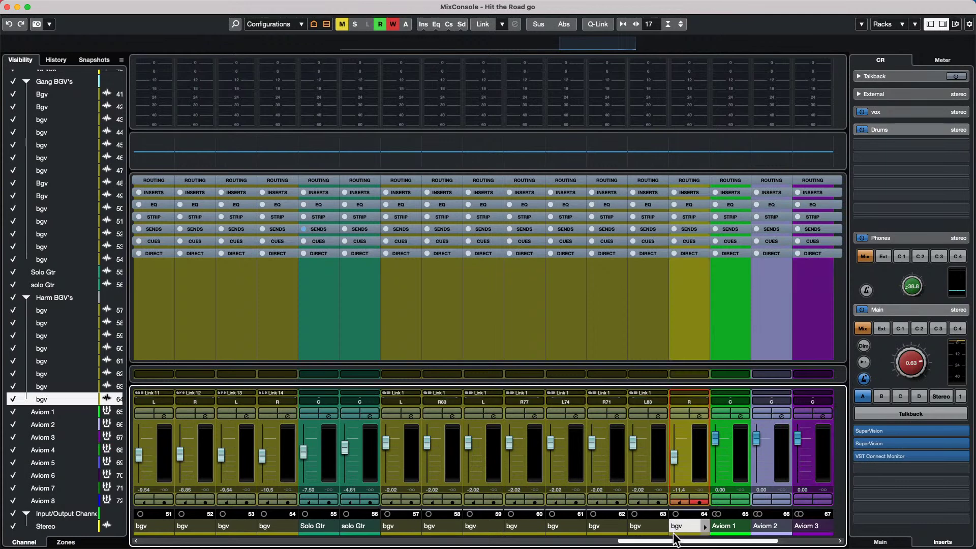
pyautogui.moveTo(674, 542); pyautogui.dragTo(137, 543)
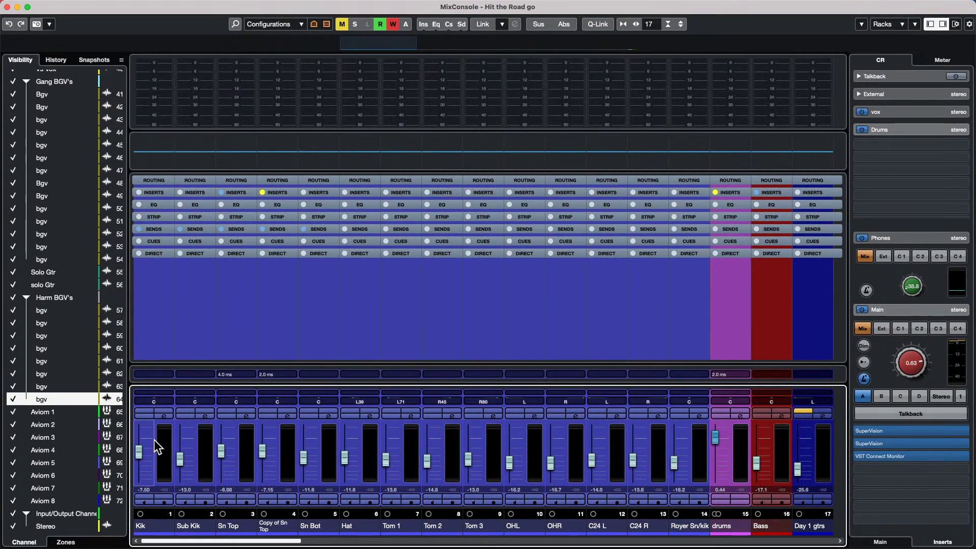
pyautogui.keyDown('shift'); pyautogui.click(162, 450); pyautogui.keyUp('shift')
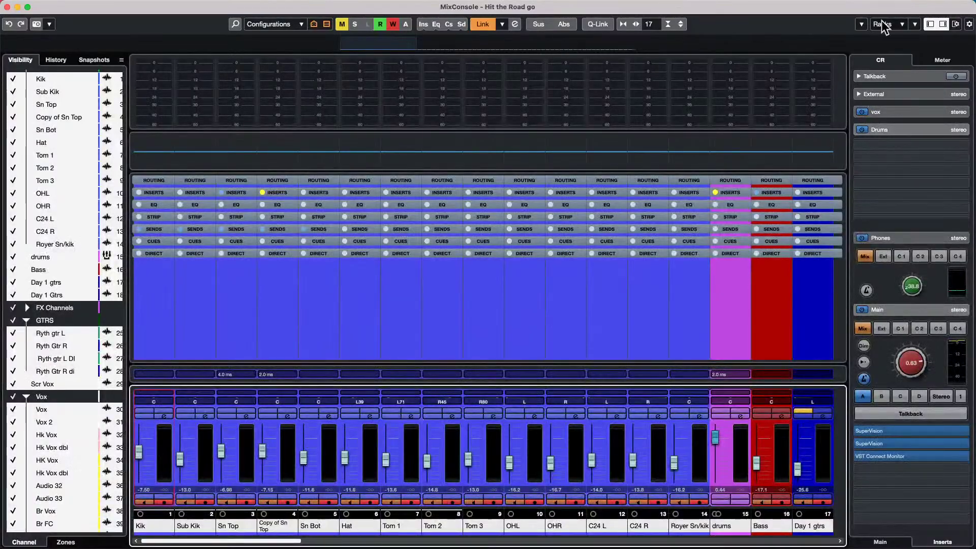
# - Turn on Direct Routing summing mode and expand the direct routing rack of the channels
pyautogui.click(862, 25)
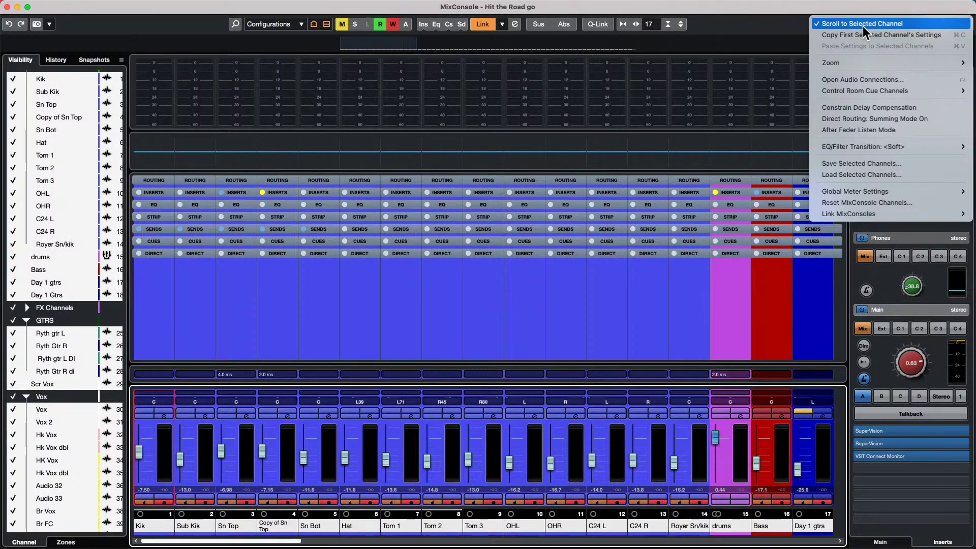
pyautogui.click(898, 120)
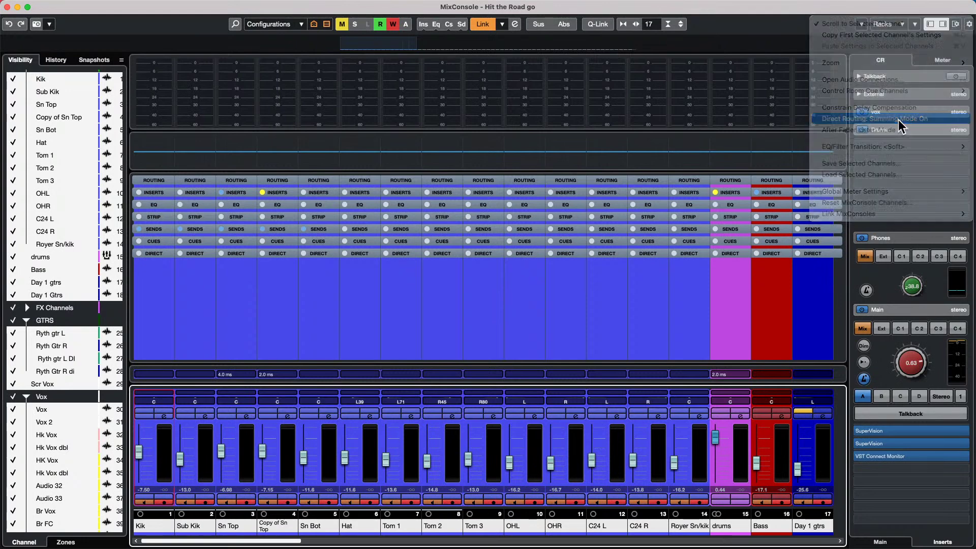
pyautogui.click(159, 254)
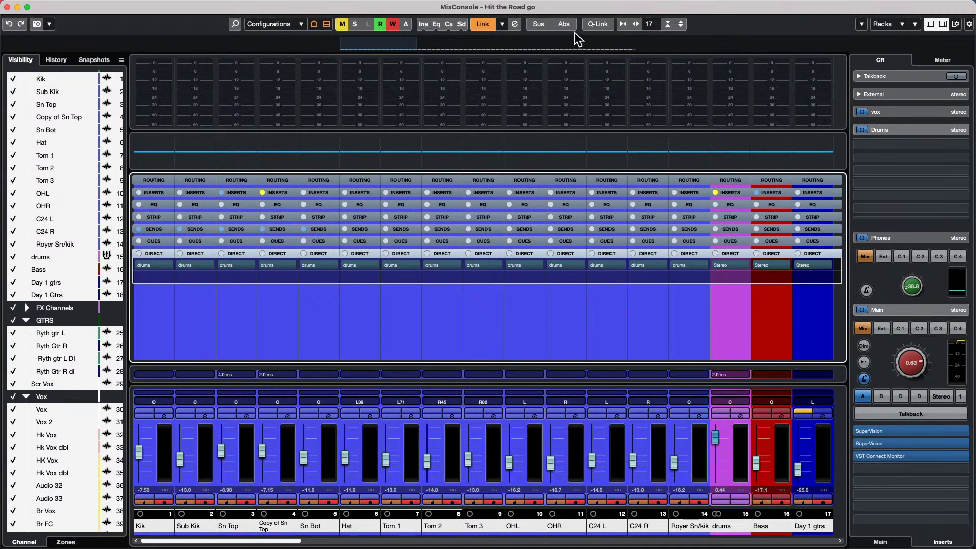
# - Enable Q-Link and assign Aviom 1 to the first direct routing slot of all selected channels
pyautogui.click(589, 29)
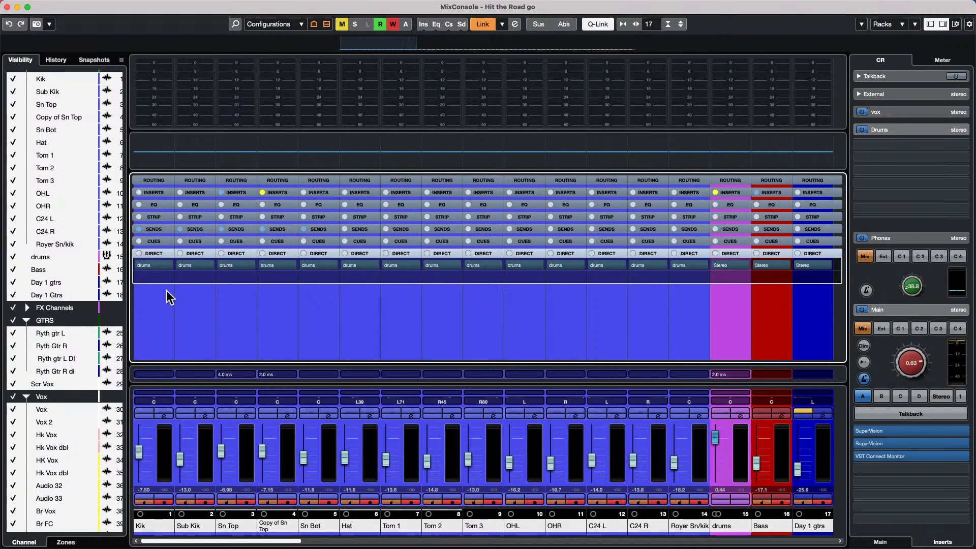
pyautogui.click(169, 266)
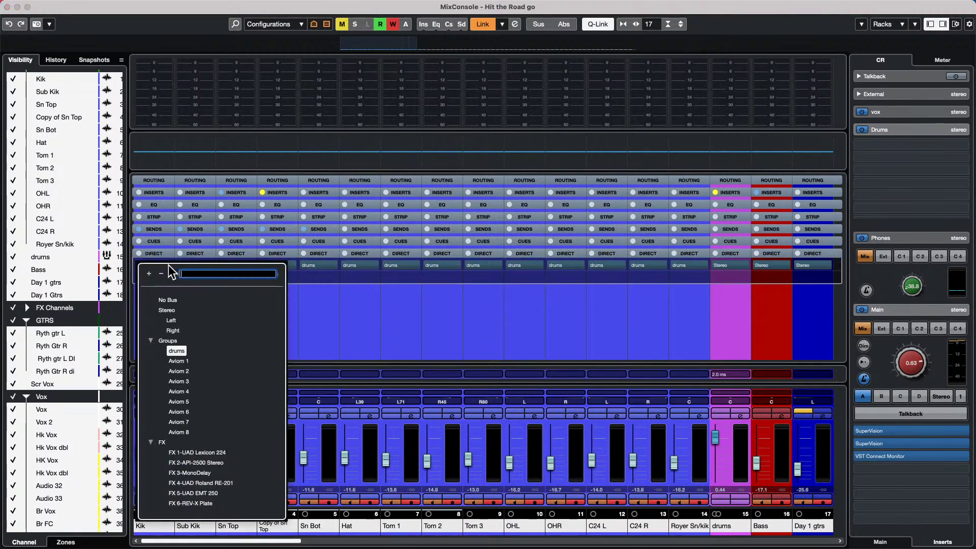
pyautogui.click(179, 361)
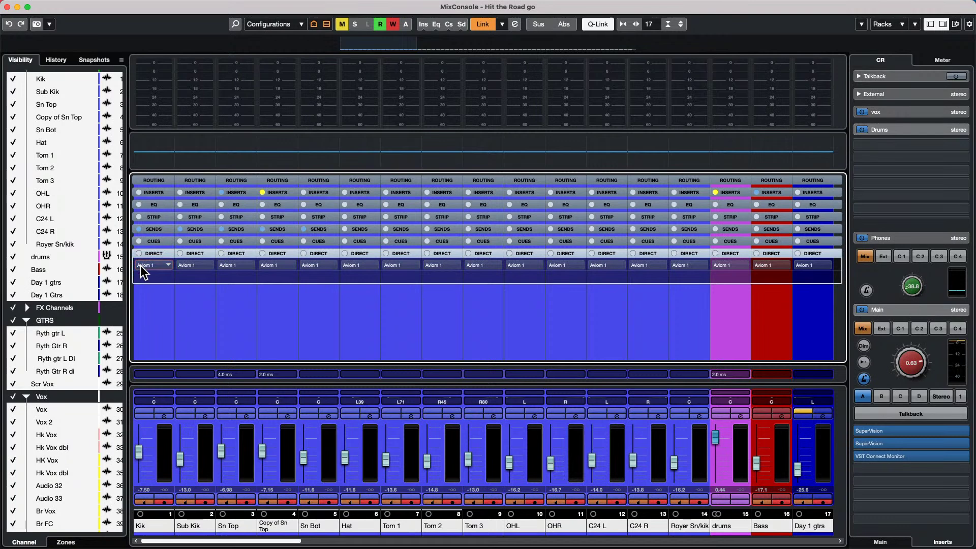
# - Assign Aviom 2, Aviom 3 and Aviom 4 to the second, third and fourth direct routing slots of all selected channels
pyautogui.click(160, 273)
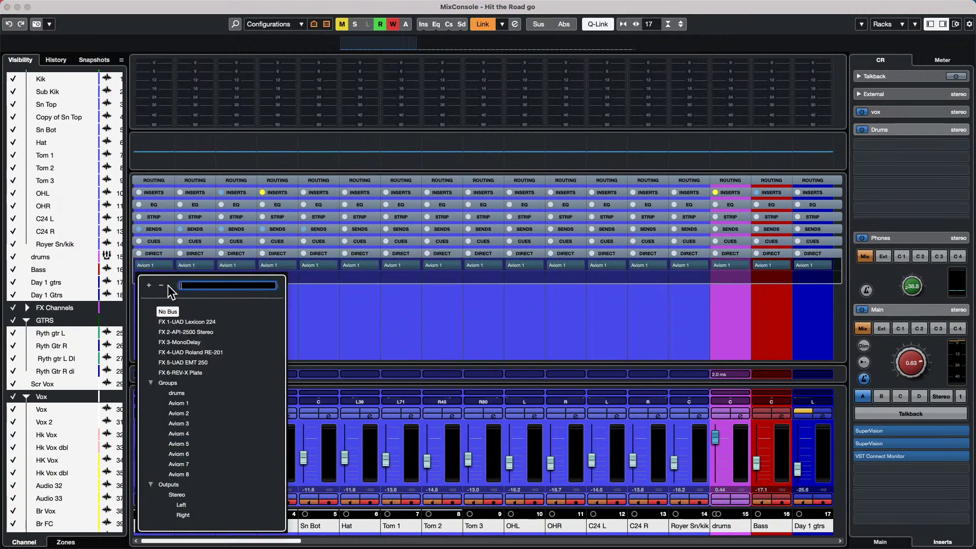
pyautogui.click(178, 413)
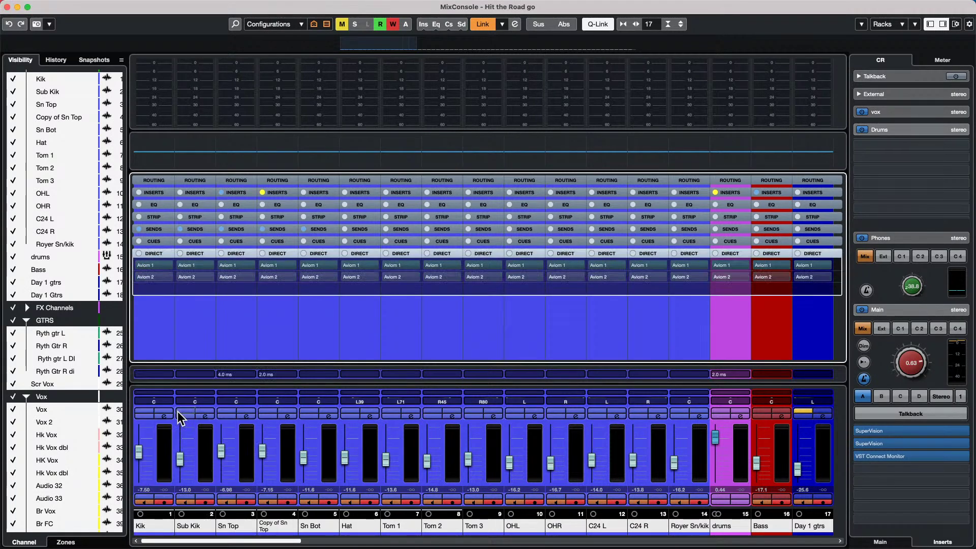
pyautogui.click(167, 288)
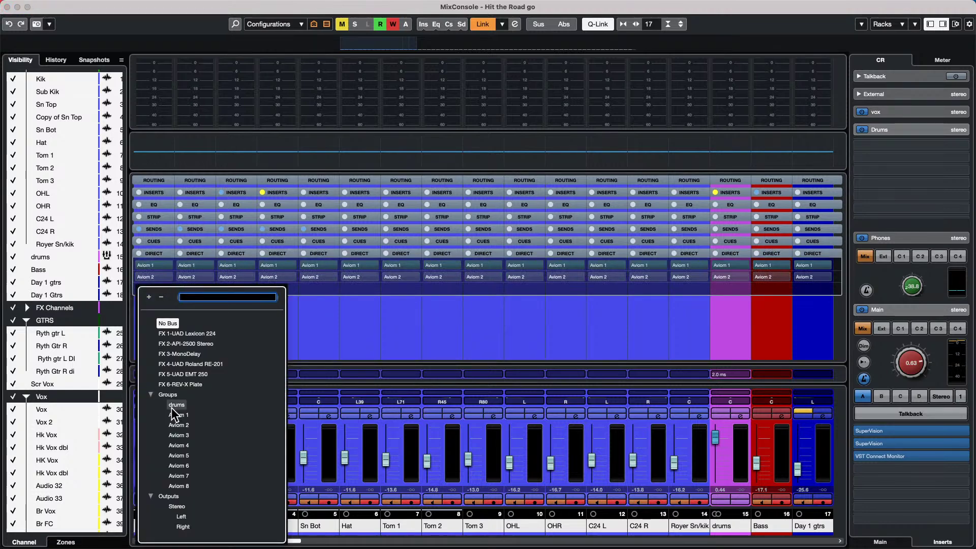
pyautogui.click(178, 435)
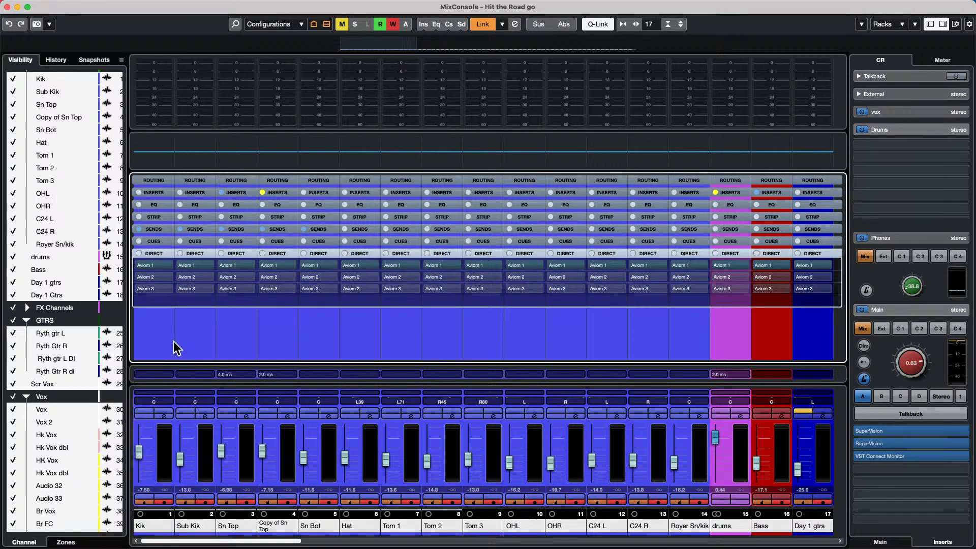
pyautogui.click(167, 300)
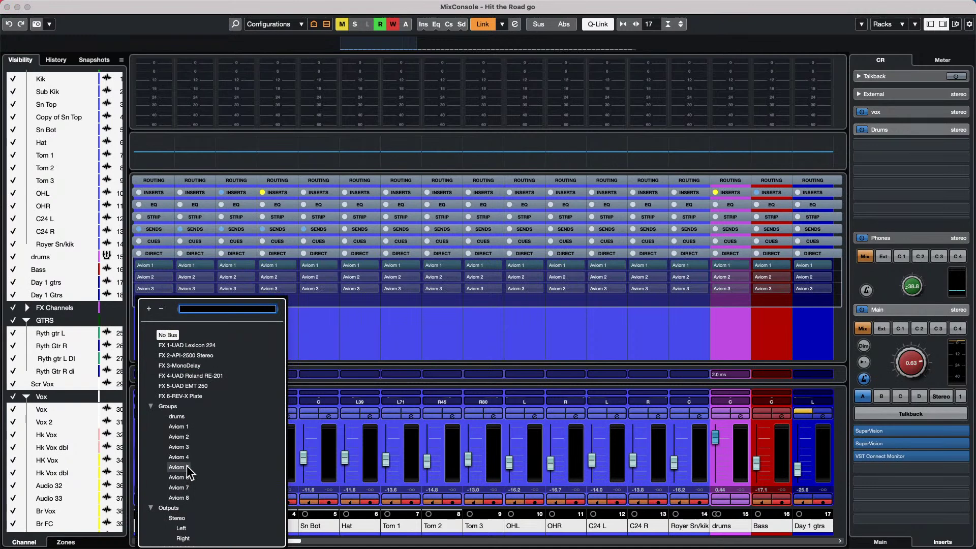
pyautogui.click(179, 457)
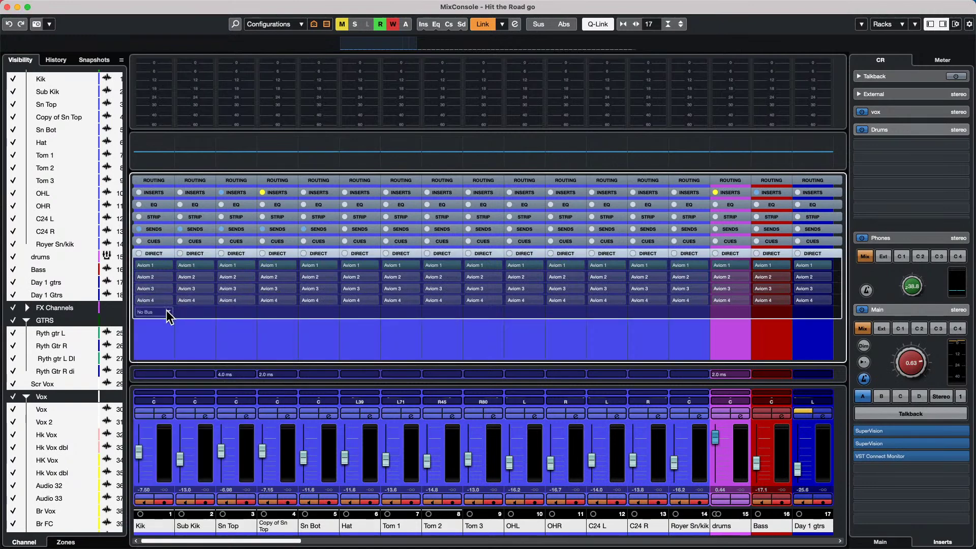
# - Fill direct routing slots five to eight of all selected channels with Aviom 5 to Aviom 8 and activate the added slots
pyautogui.click(167, 312)
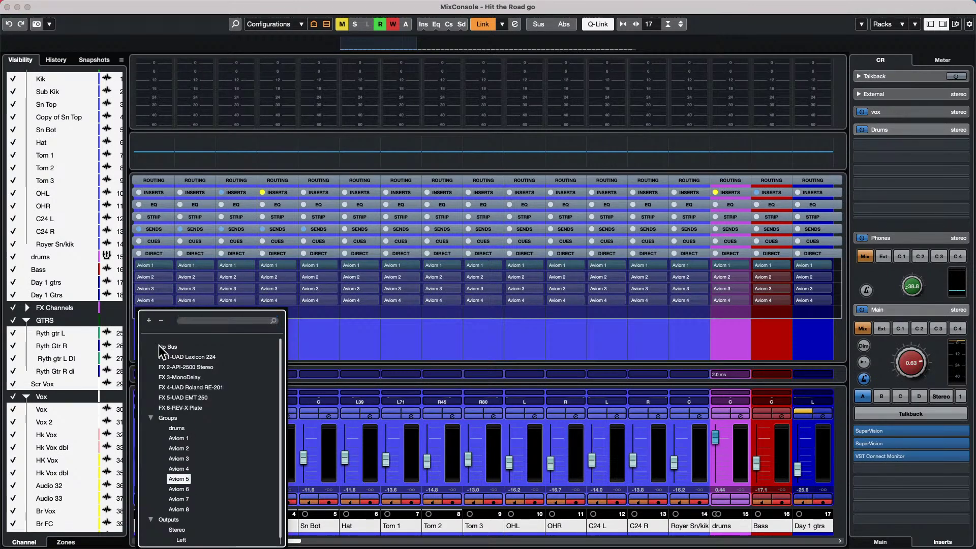
pyautogui.click(179, 479)
pyautogui.click(163, 322)
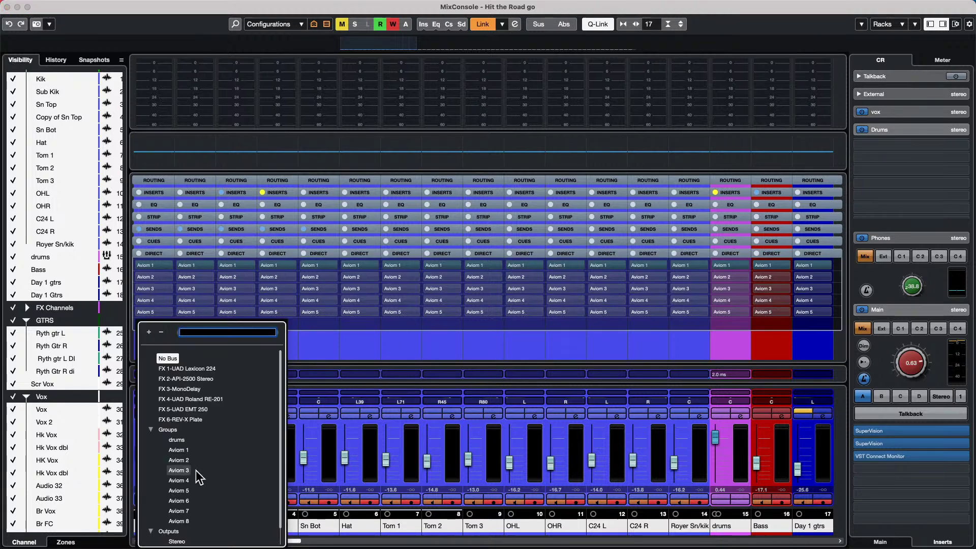
pyautogui.click(179, 491)
pyautogui.click(165, 334)
pyautogui.click(179, 523)
pyautogui.click(166, 346)
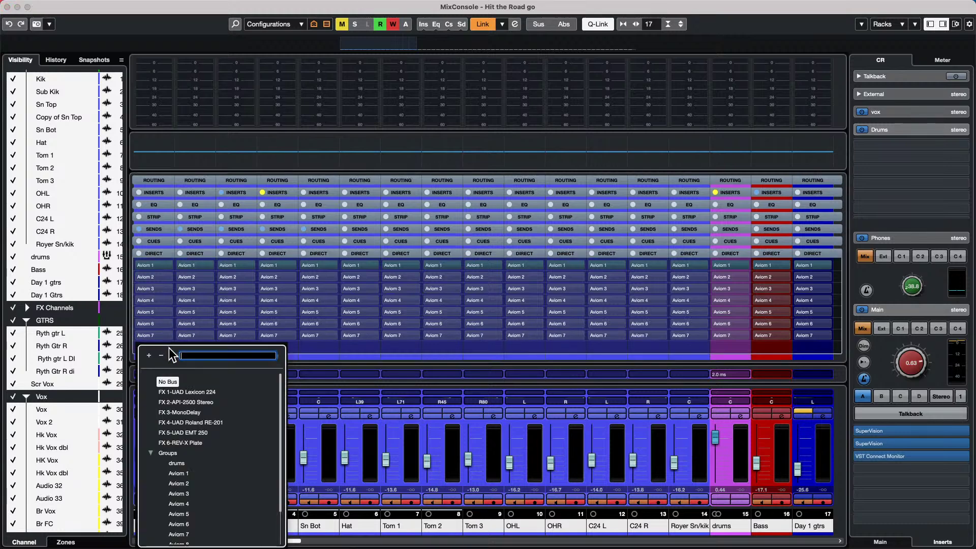
pyautogui.click(187, 542)
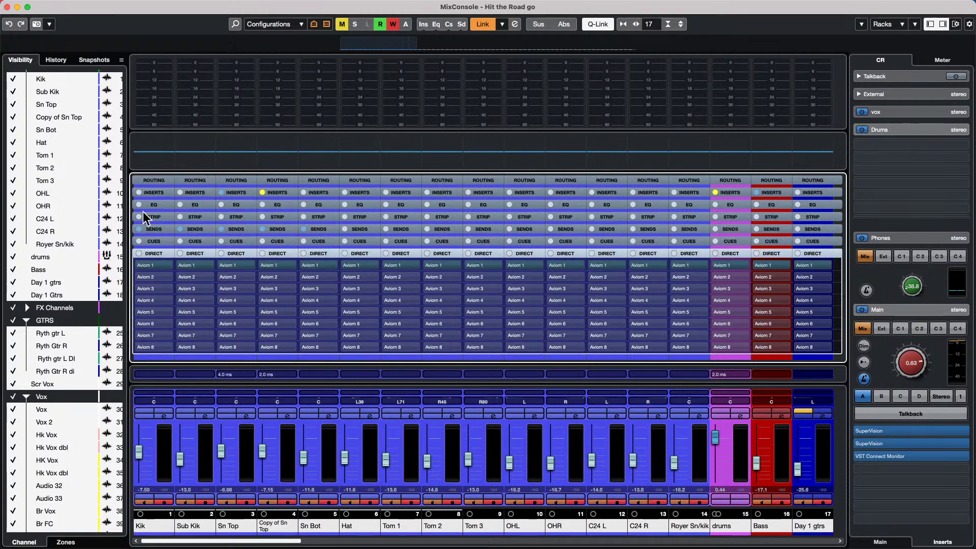
pyautogui.click(146, 277)
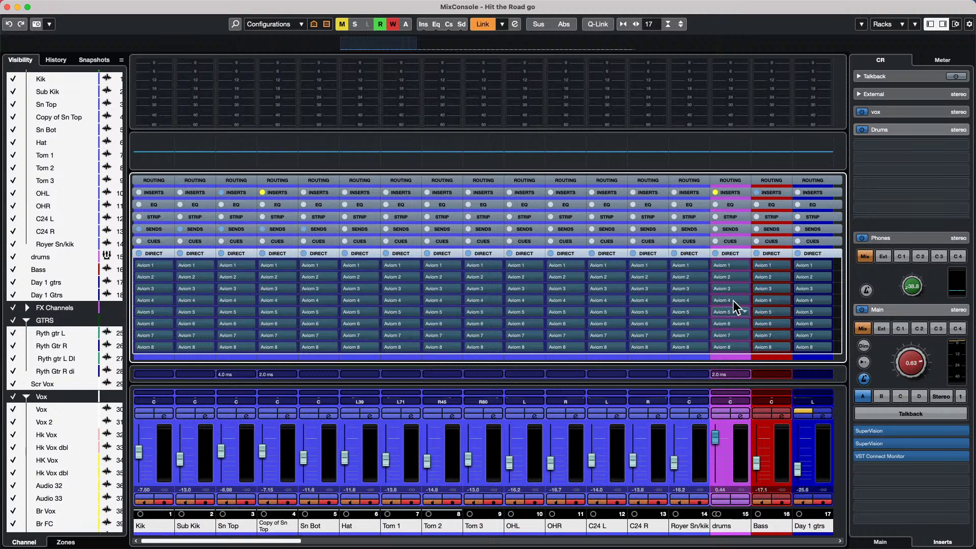
# - Close the MixConsole window, select the Aviom 1 group track and show its available output destinations
pyautogui.click(861, 24)
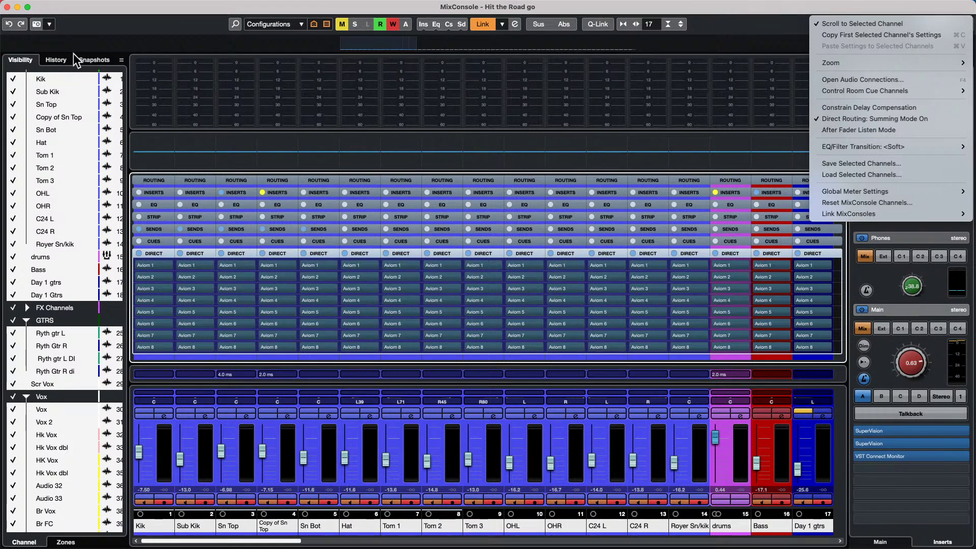
pyautogui.click(7, 7)
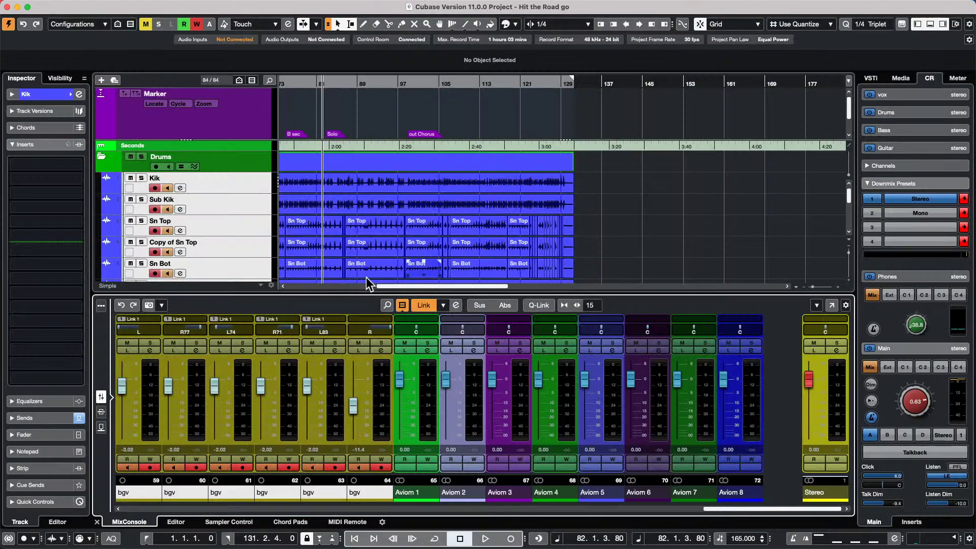
pyautogui.scroll(-15, 181, 211)
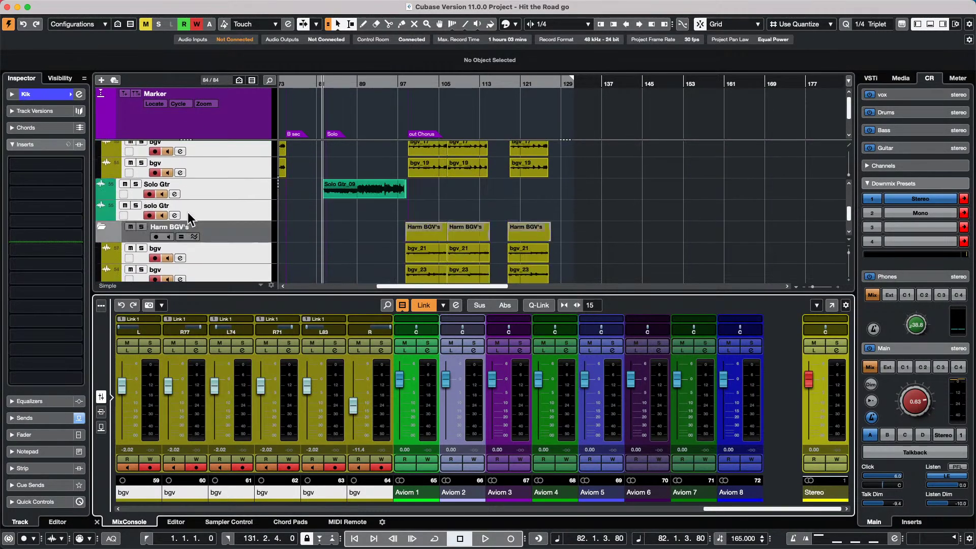
pyautogui.scroll(-4, 193, 211)
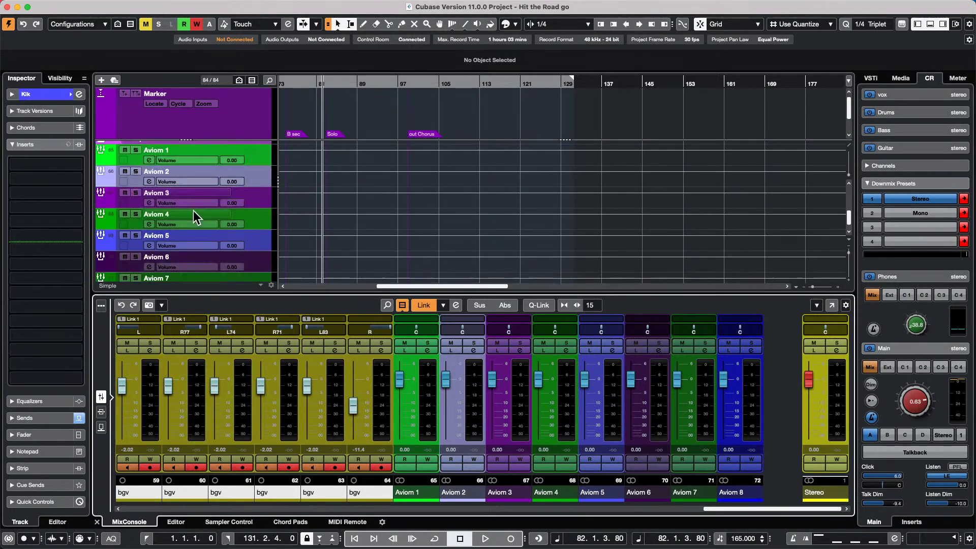
pyautogui.click(262, 155)
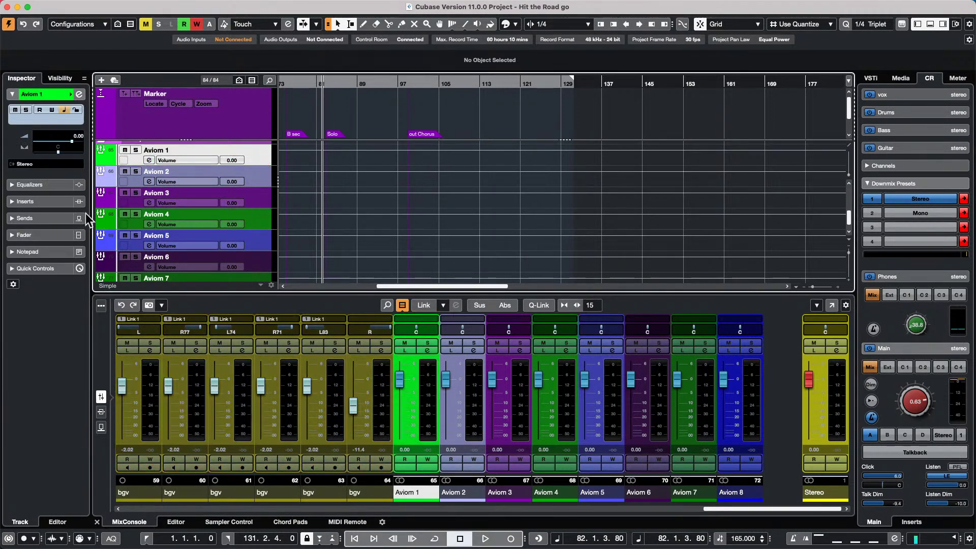
pyautogui.click(49, 163)
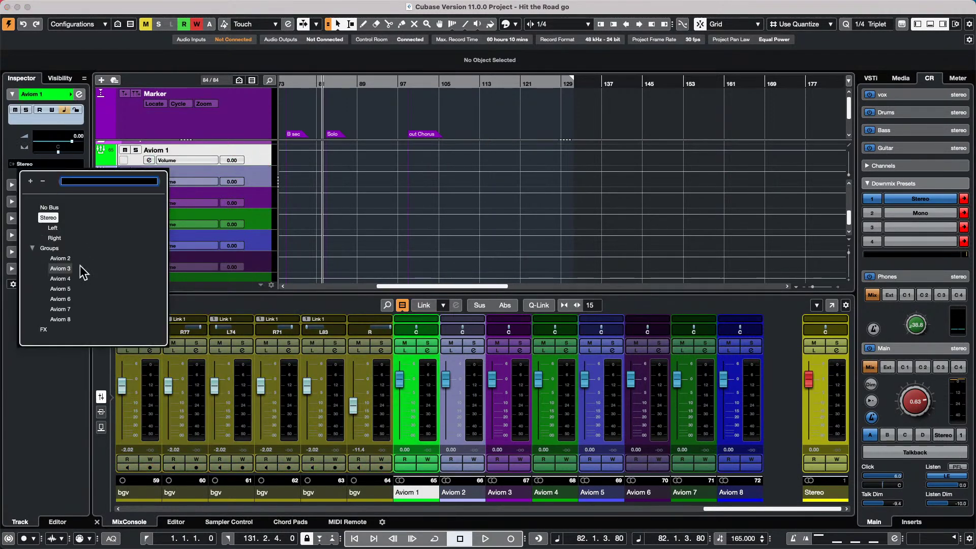
# - Open Audio Connections and examine the output buses and the output routing choices for the Aviom 1 group
pyautogui.moveTo(389, 4)
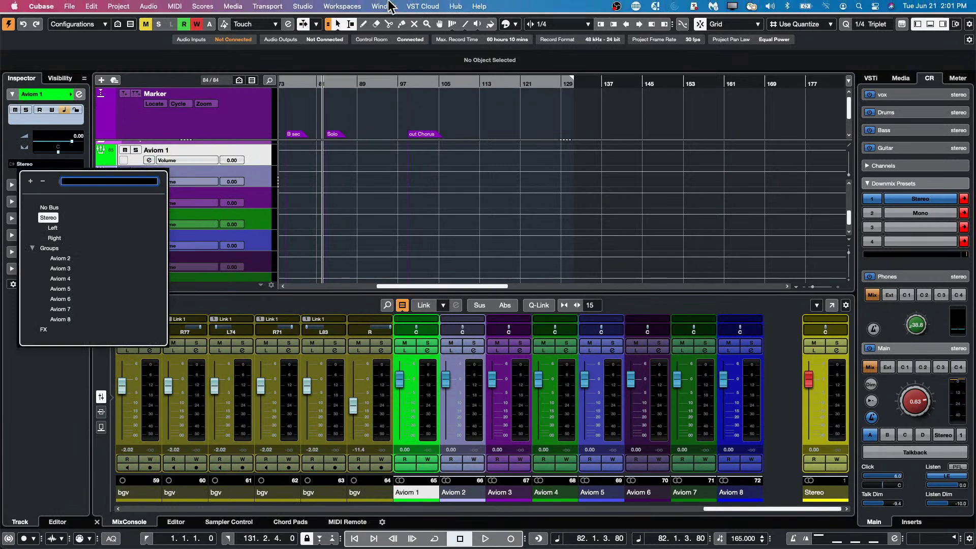
pyautogui.click(302, 6)
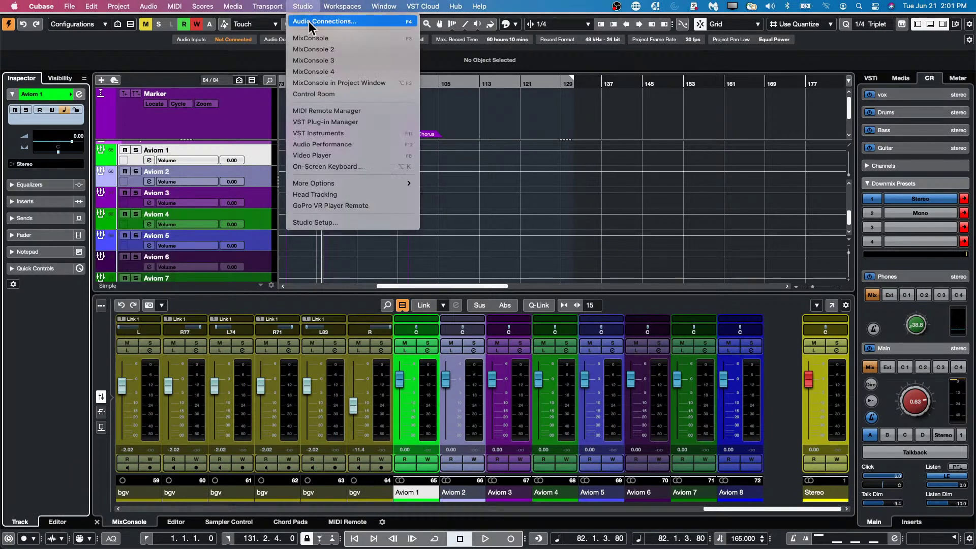
pyautogui.click(343, 23)
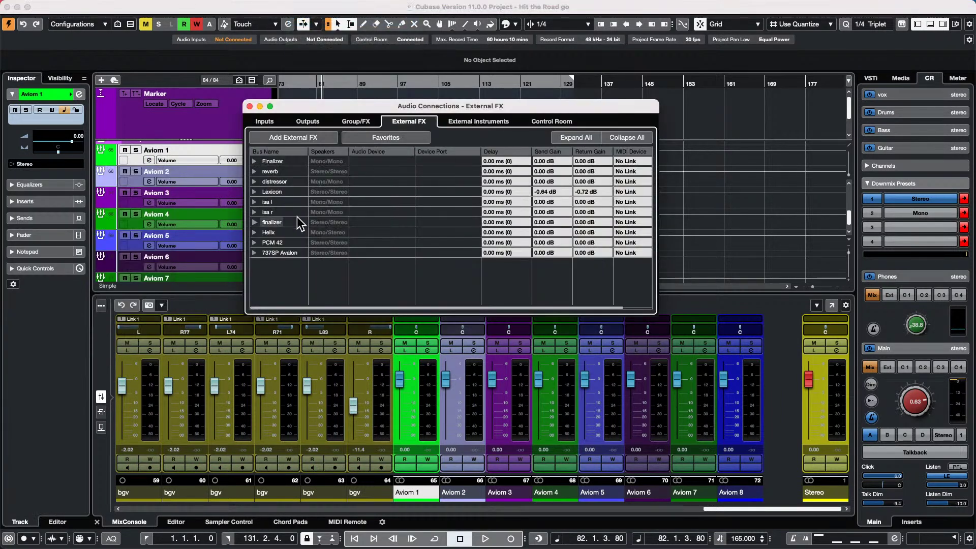
pyautogui.click(315, 123)
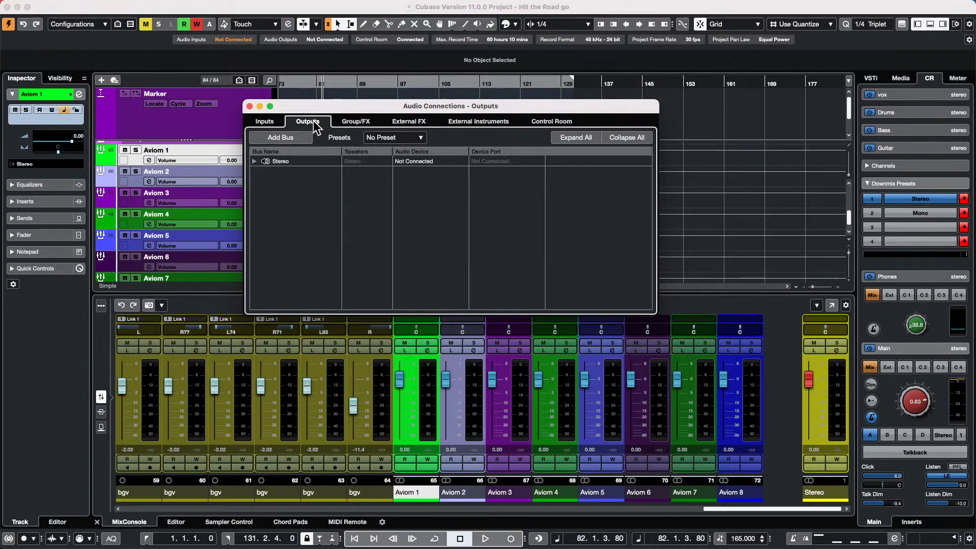
pyautogui.click(354, 121)
pyautogui.click(420, 233)
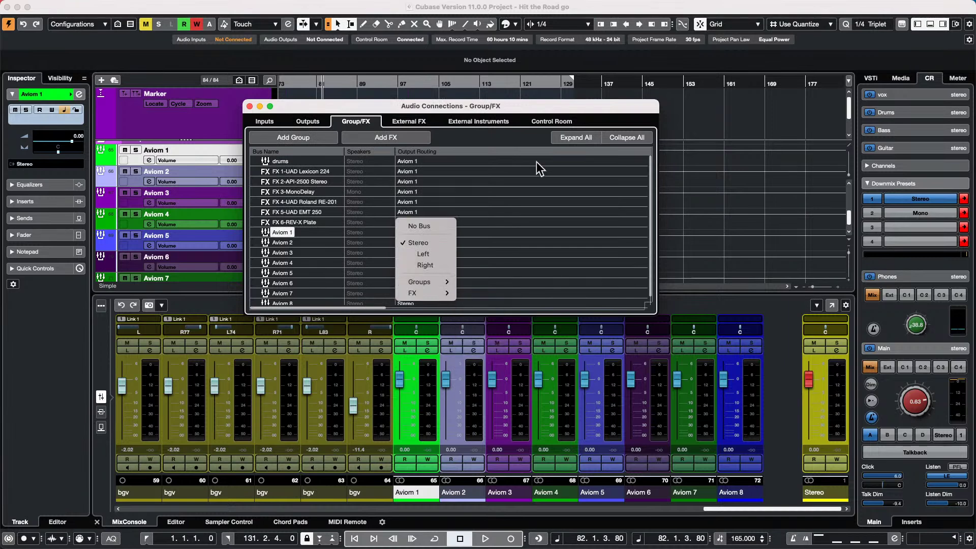
pyautogui.click(522, 283)
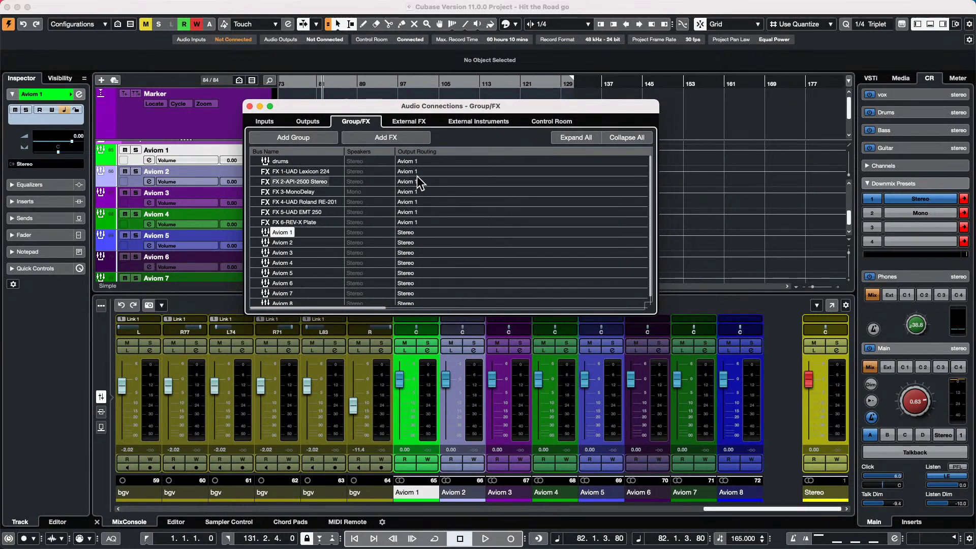
pyautogui.scroll(-1, 458, 219)
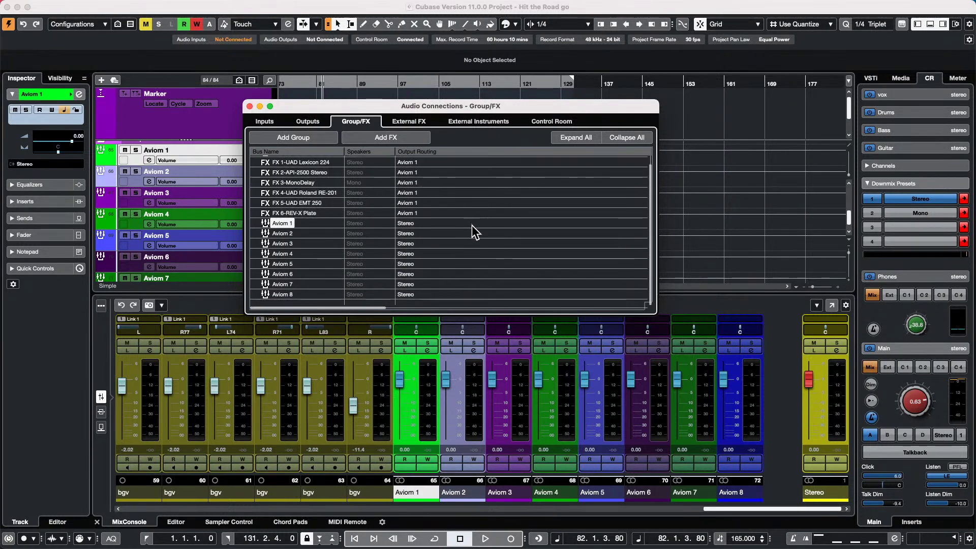
pyautogui.scroll(1, 472, 224)
pyautogui.click(429, 232)
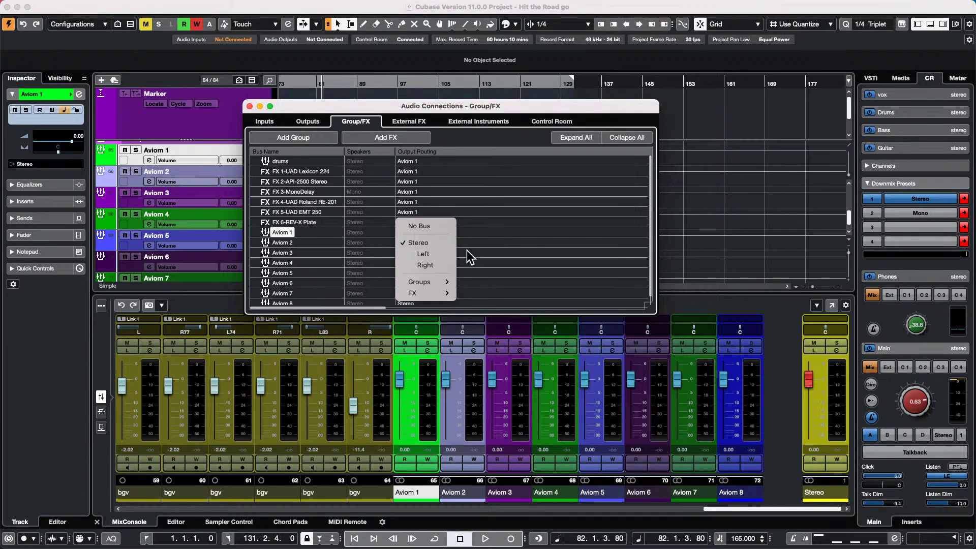
pyautogui.moveTo(438, 282)
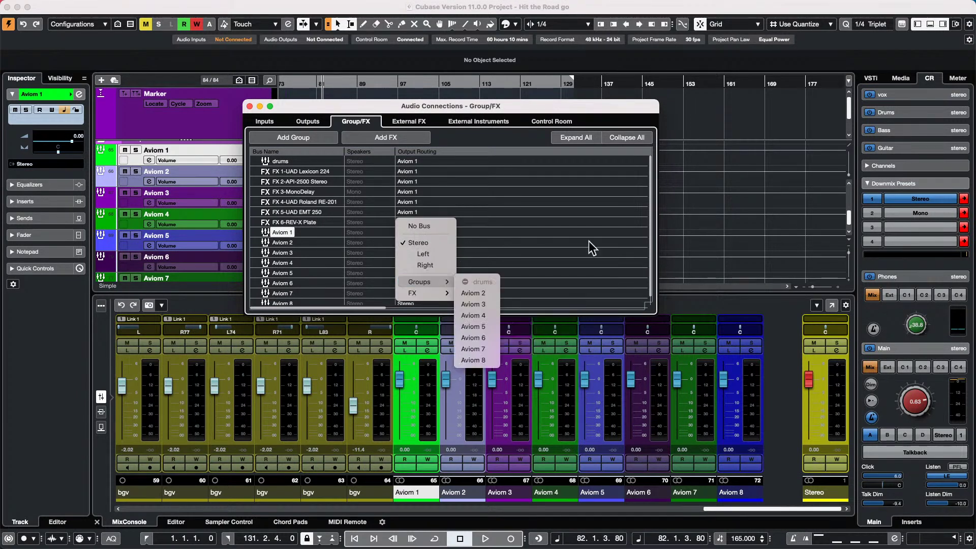
pyautogui.click(567, 245)
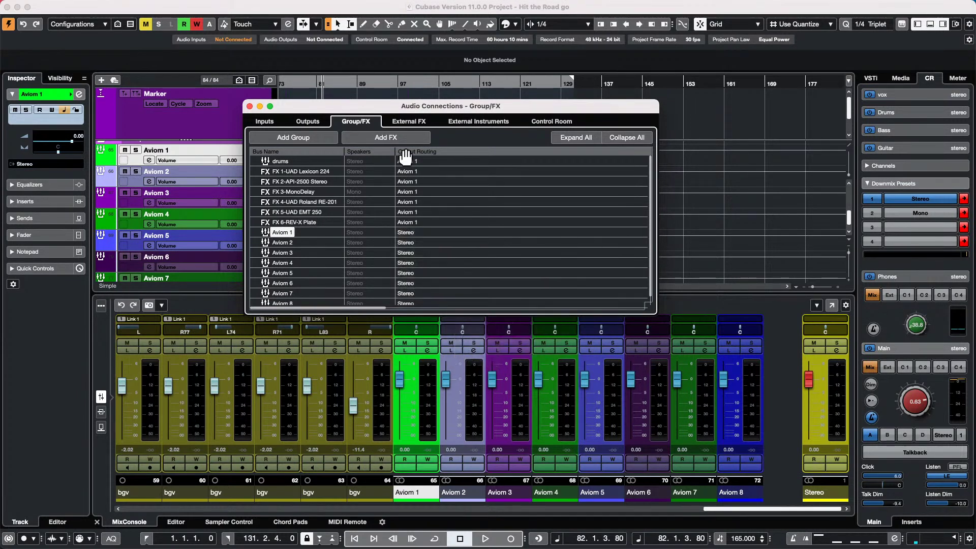
# - Expand the existing Stereo output bus and add a second stereo output bus on the Steinberg UR24C
pyautogui.click(311, 122)
pyautogui.click(254, 161)
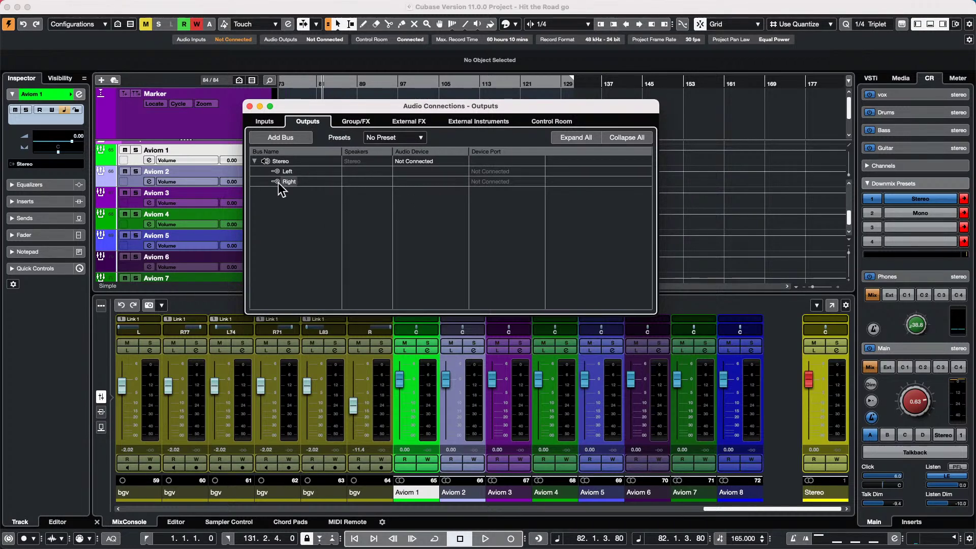
pyautogui.rightClick(274, 213)
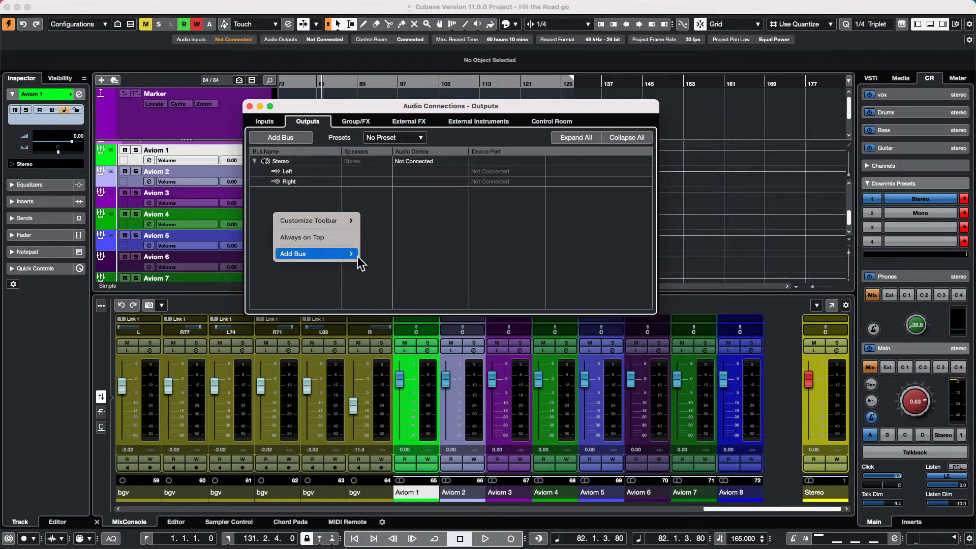
pyautogui.click(375, 265)
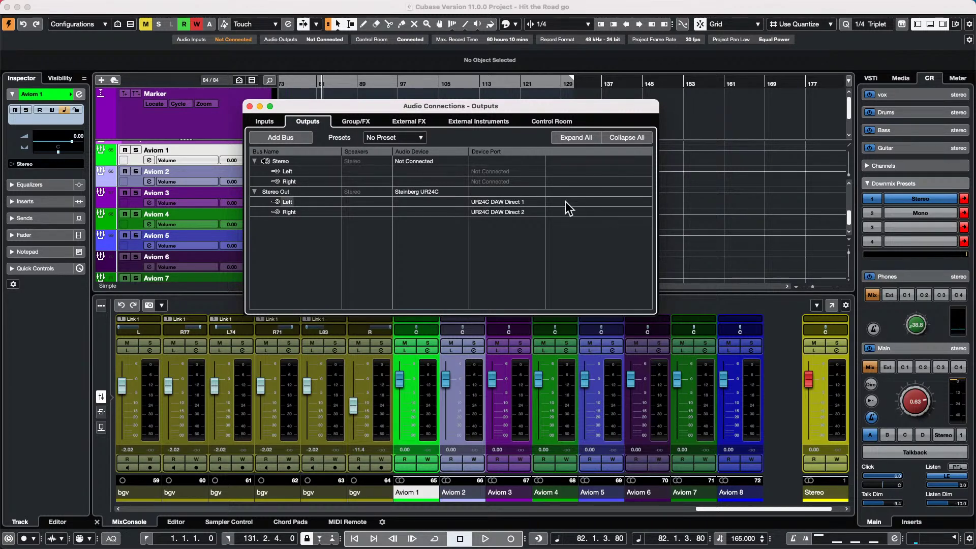
# - Route the Aviom 1 group to the Stereo Out bus and return to the separate MixConsole window
pyautogui.click(351, 122)
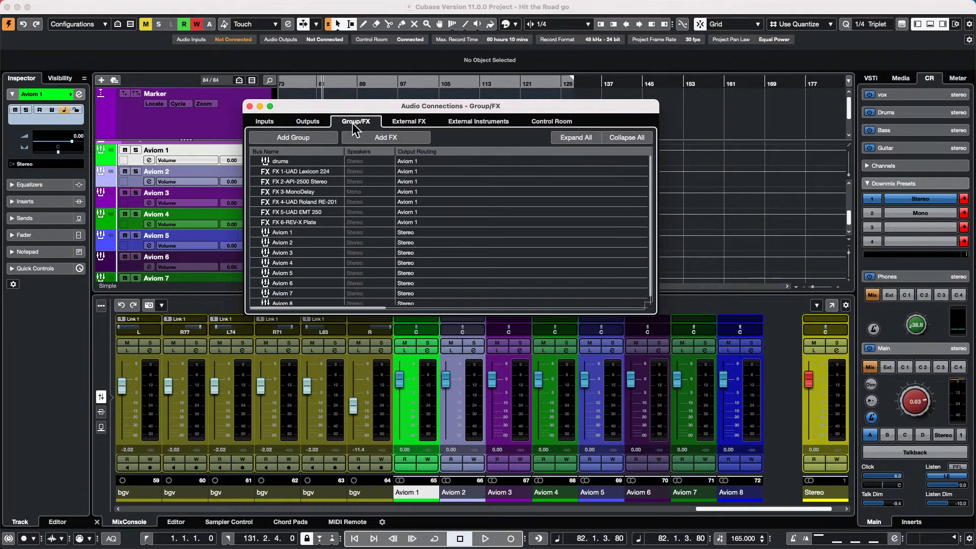
pyautogui.click(428, 233)
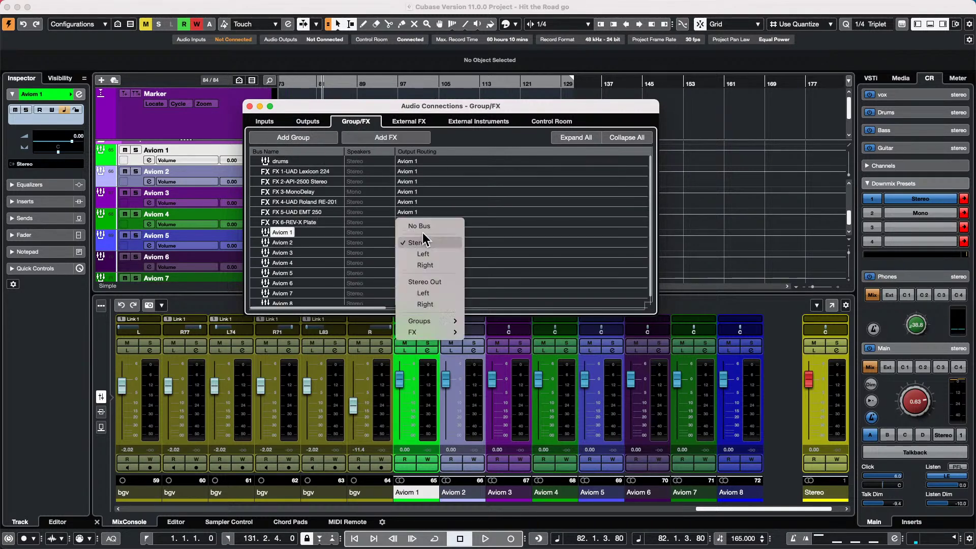
pyautogui.click(435, 283)
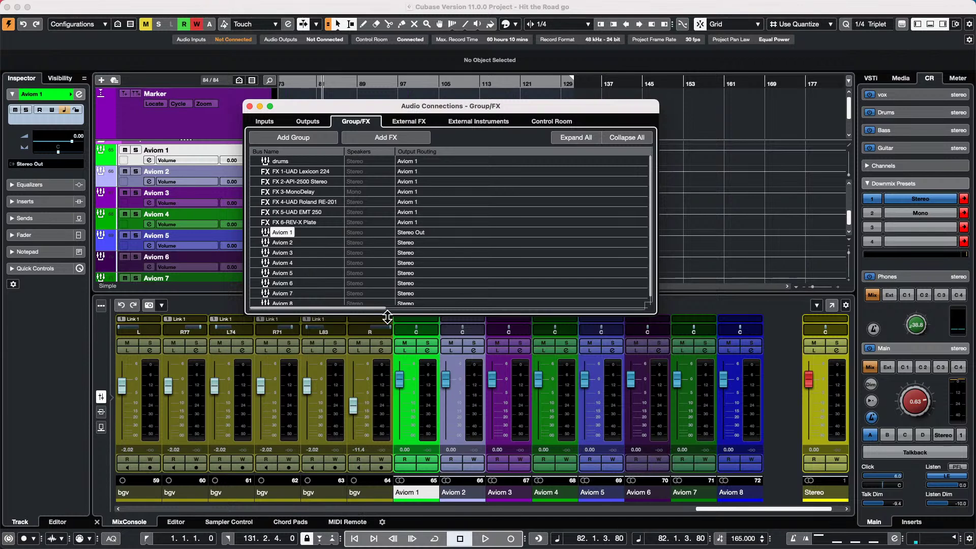
pyautogui.click(250, 106)
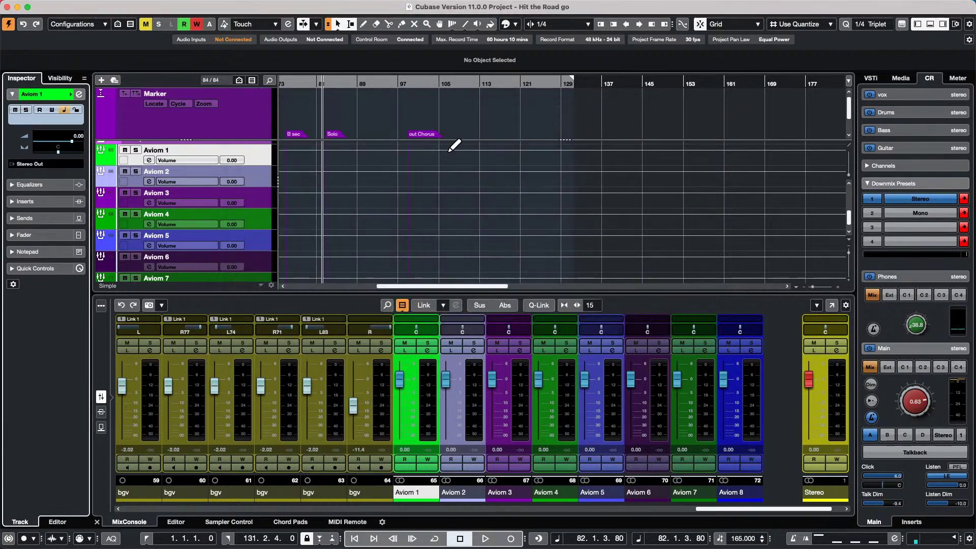
pyautogui.press('F3')
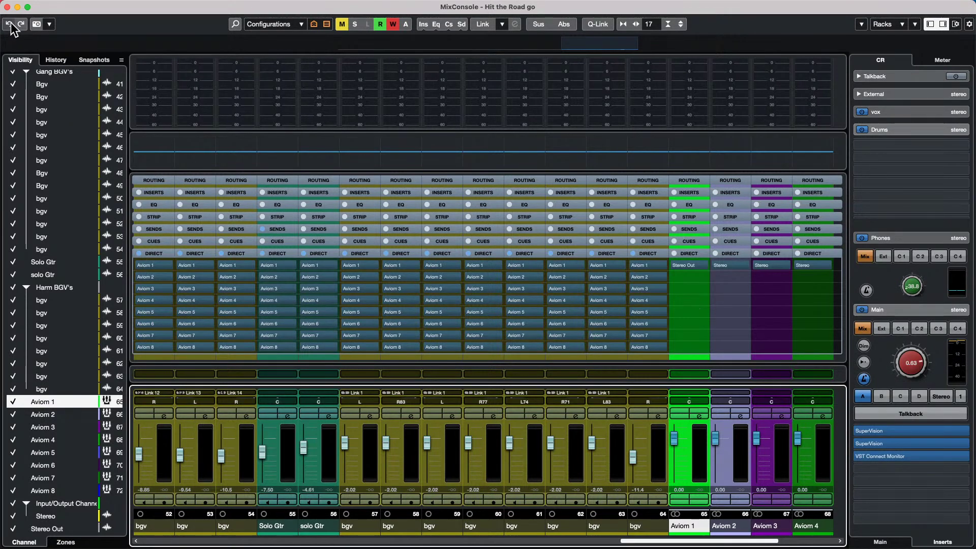
# - Close the separate MixConsole window and briefly view the group and FX output routing in Audio Connections
pyautogui.click(7, 7)
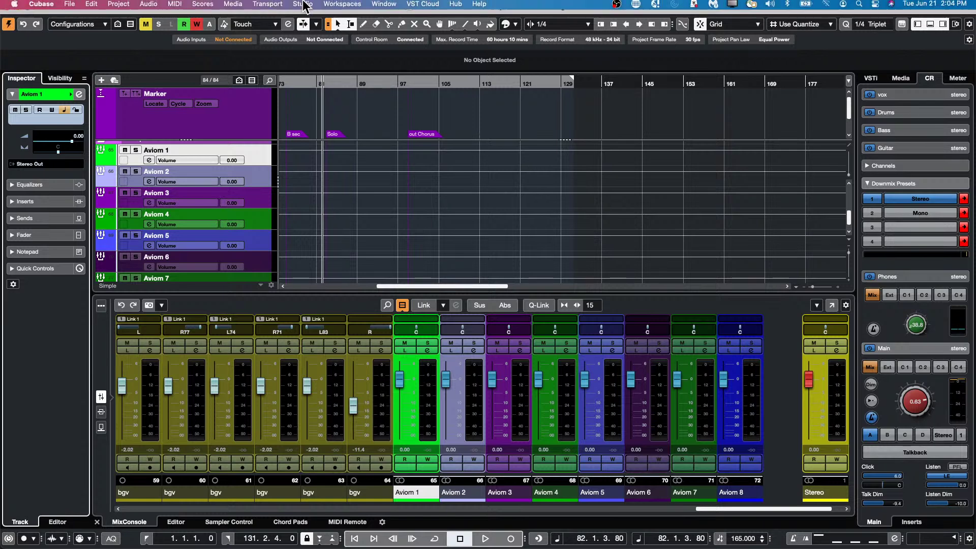
pyautogui.click(340, 7)
pyautogui.moveTo(376, 6)
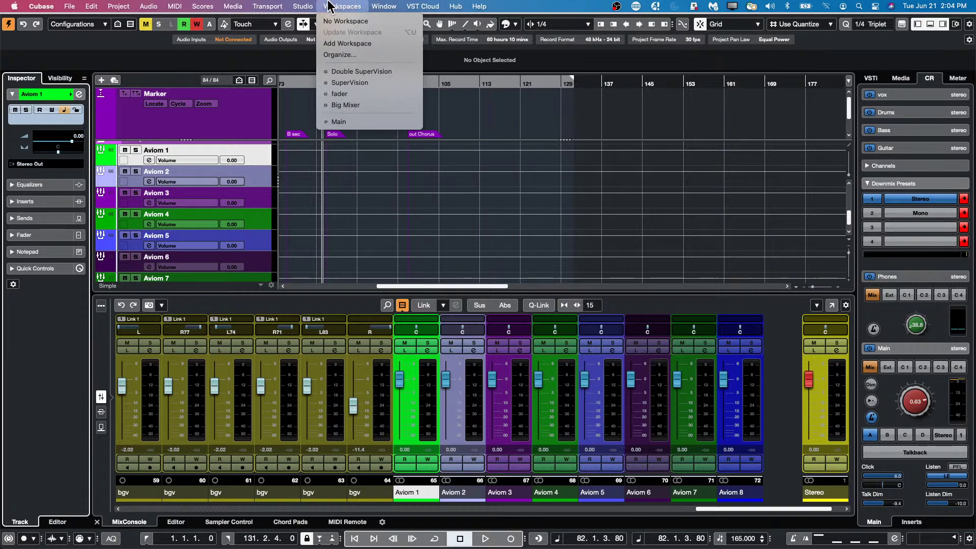
pyautogui.moveTo(301, 7)
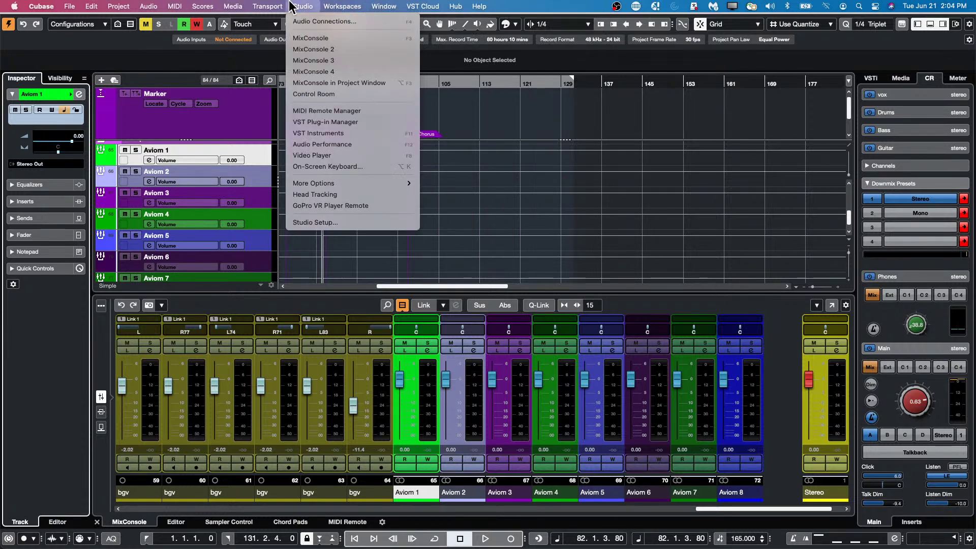
pyautogui.click(307, 22)
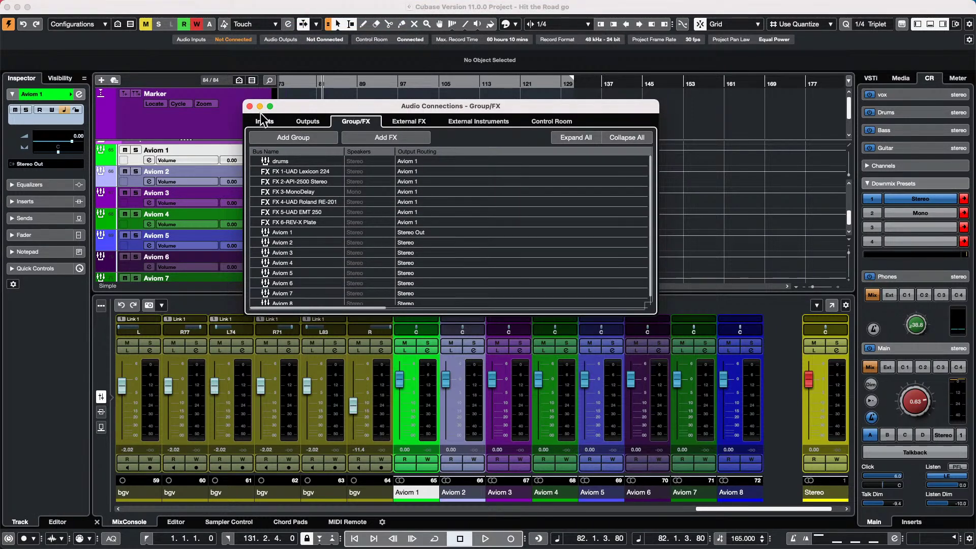
pyautogui.click(249, 106)
# - Open Studio Setup and examine the input and output ports of the Steinberg UR24C
pyautogui.click(302, 6)
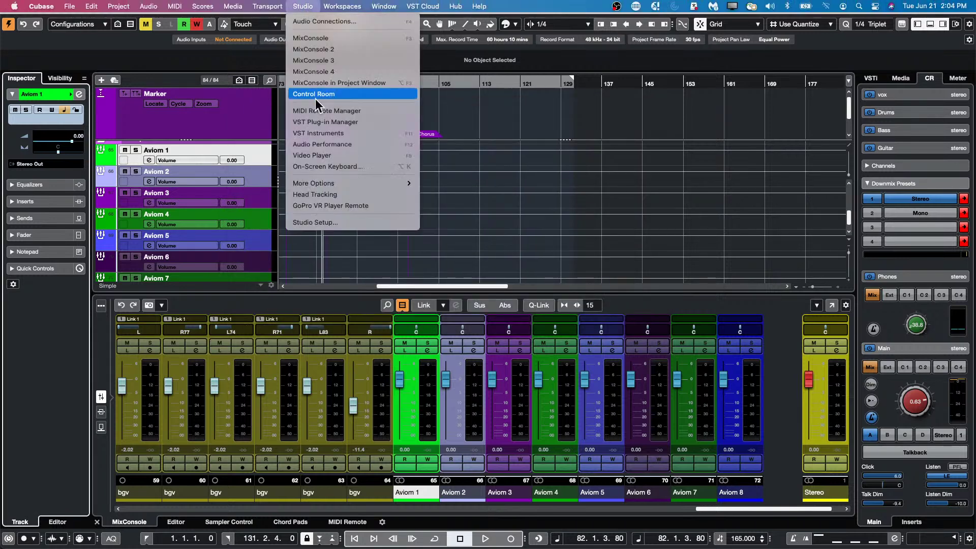
pyautogui.click(305, 223)
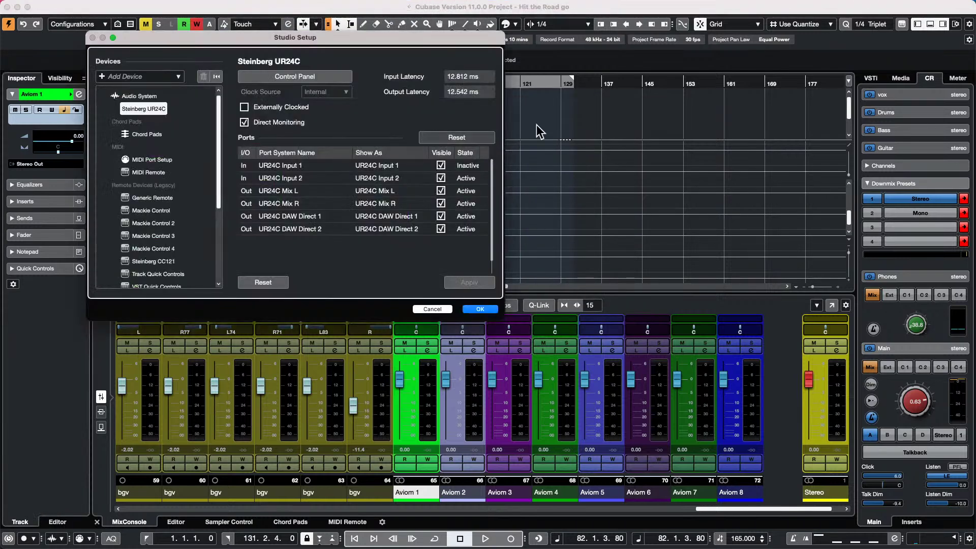
pyautogui.moveTo(356, 40); pyautogui.dragTo(564, 122)
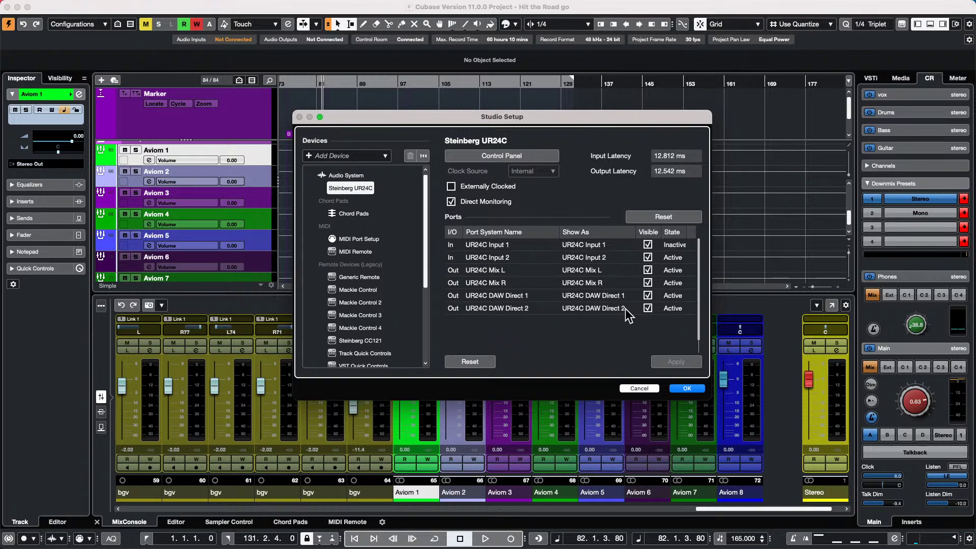
# - Toggle the Audio System option that releases the driver when the application is in background, and confirm Studio Setup
pyautogui.click(334, 175)
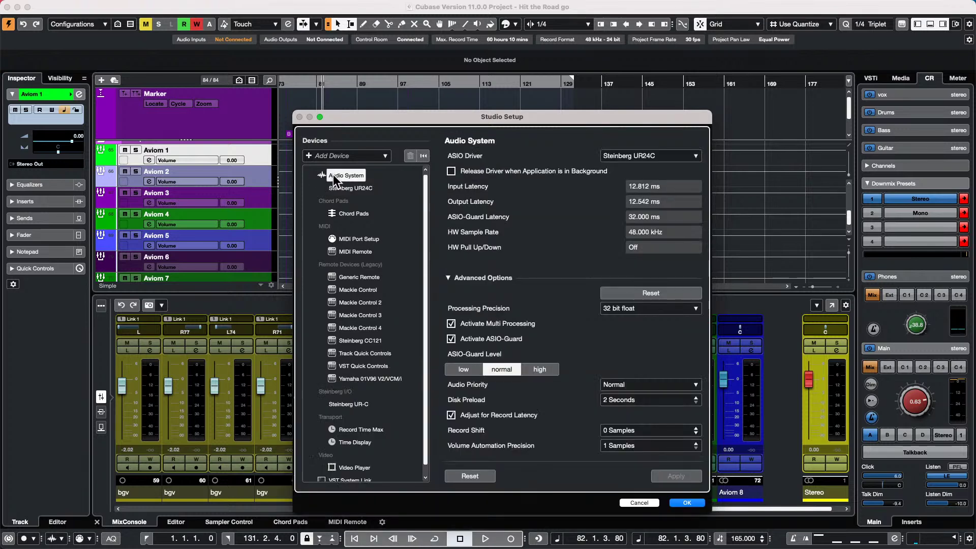
pyautogui.click(451, 171)
pyautogui.click(451, 171)
pyautogui.click(451, 172)
pyautogui.click(686, 503)
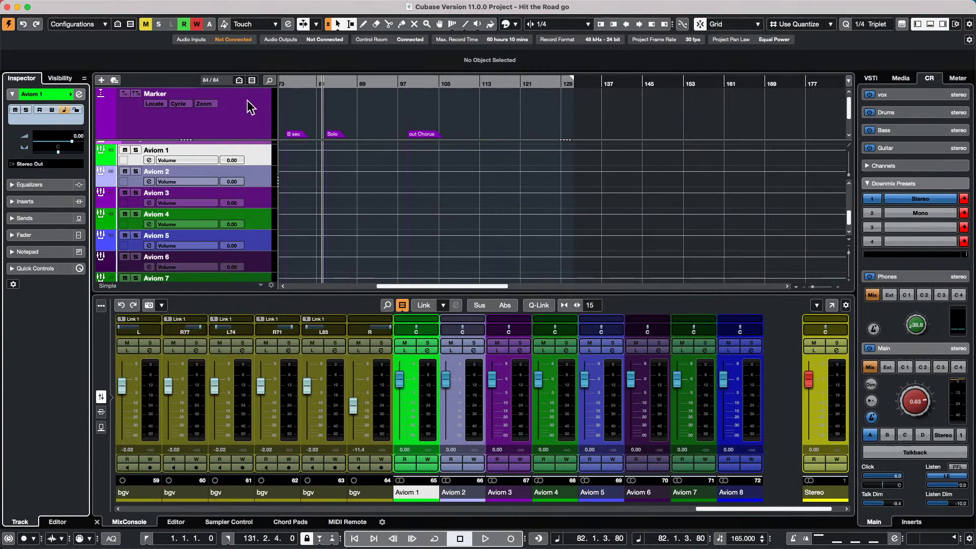
# - Add an instrument track that uses Groove Agent SE from the Drum category
pyautogui.rightClick(241, 113)
pyautogui.moveTo(364, 119)
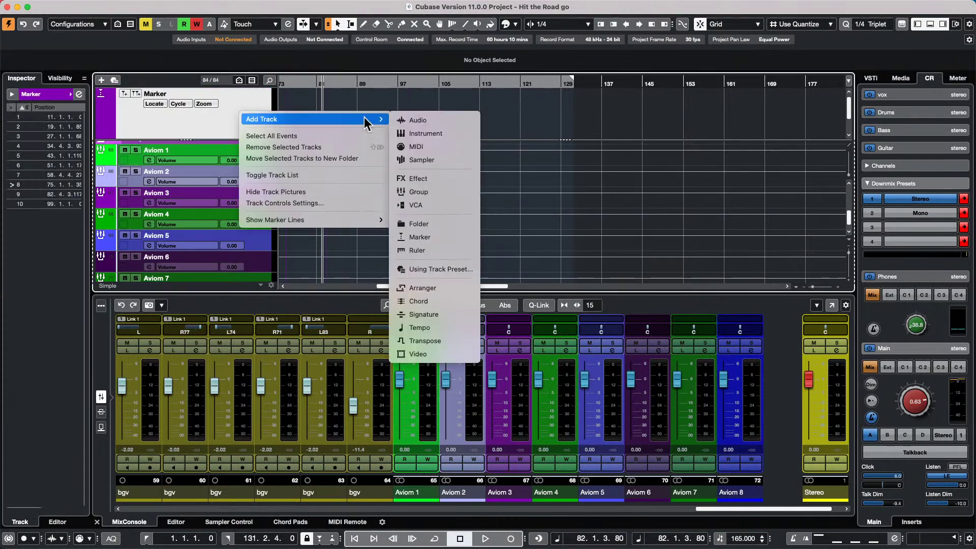
pyautogui.click(445, 133)
pyautogui.click(485, 185)
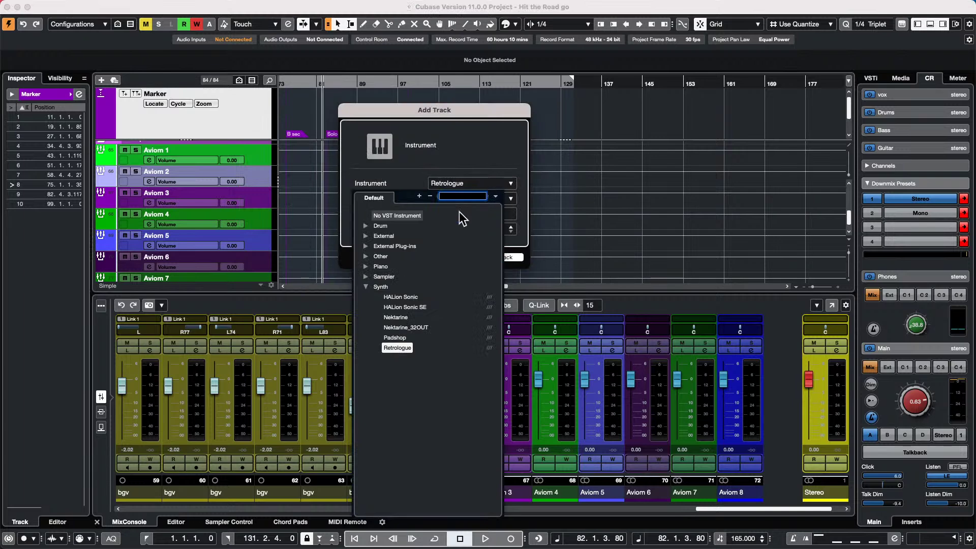
pyautogui.click(366, 226)
pyautogui.click(400, 257)
pyautogui.click(499, 258)
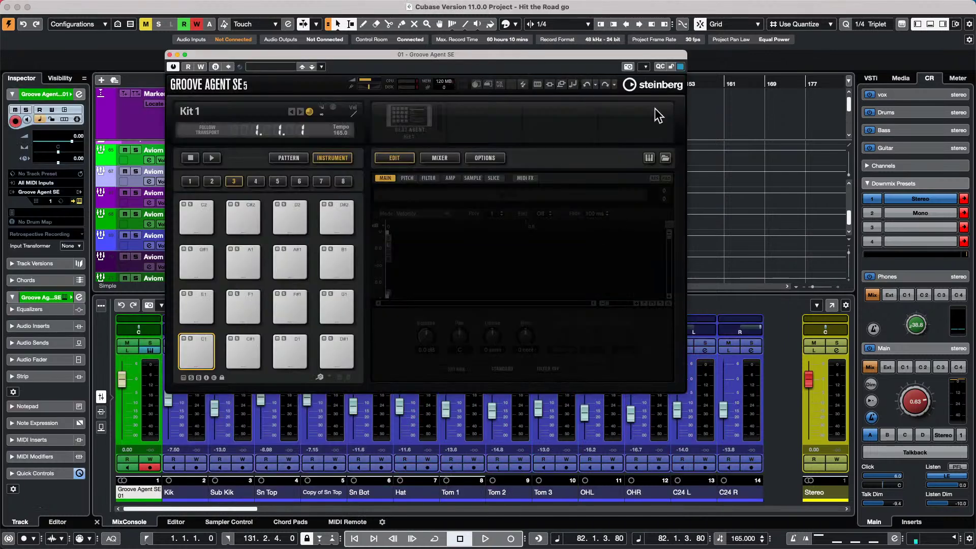
# - Check the version information of Groove Agent SE in its About screen and close the instrument window
pyautogui.click(666, 86)
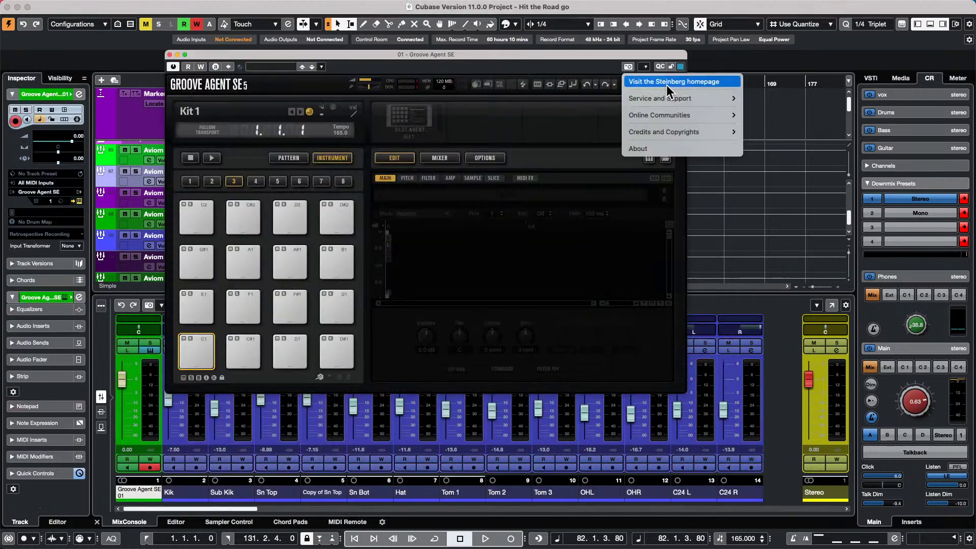
pyautogui.click(658, 149)
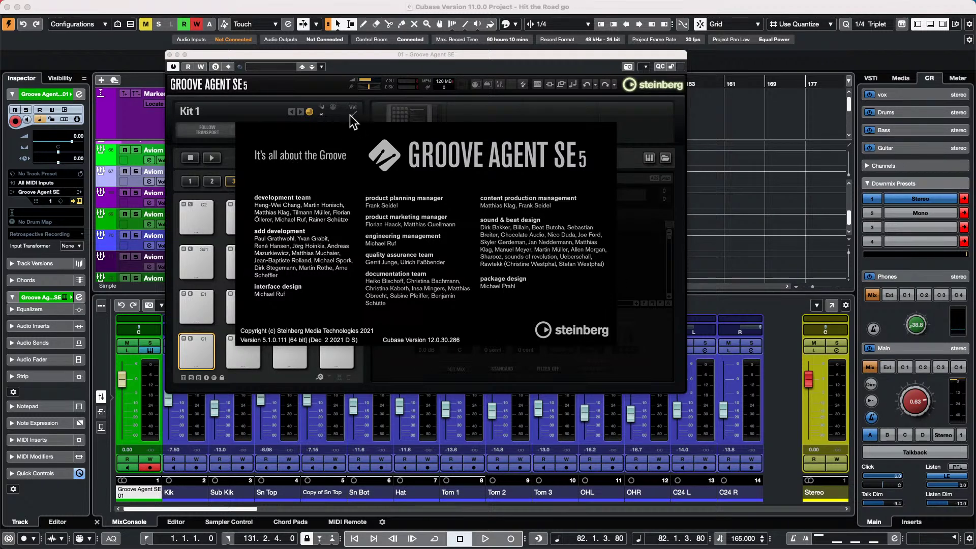
pyautogui.click(257, 122)
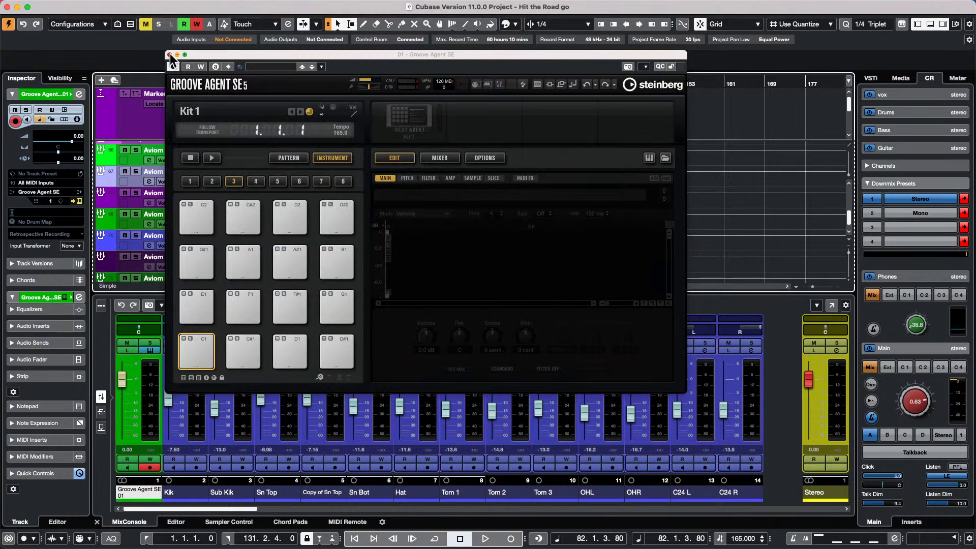
pyautogui.click(169, 54)
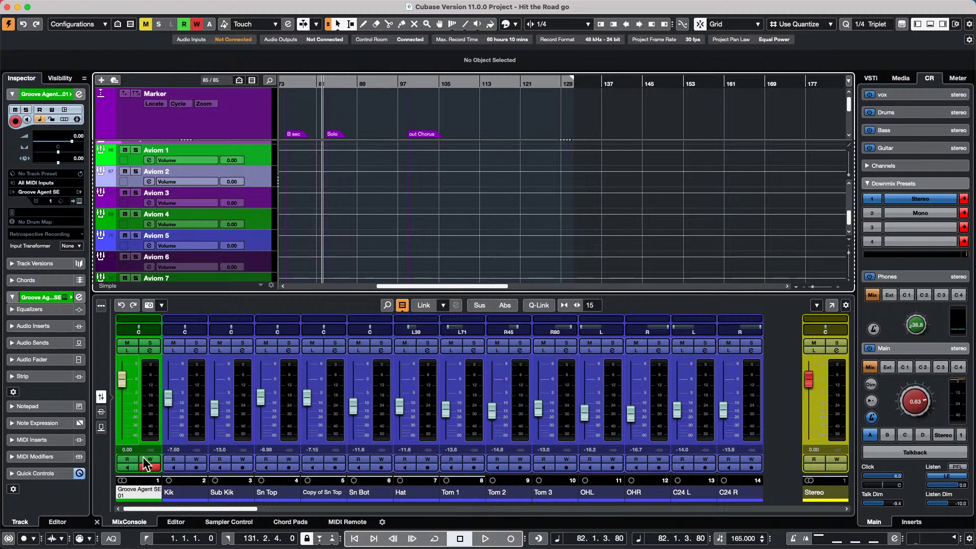
# - Open the recent project jump off.cpr
pyautogui.click(69, 6)
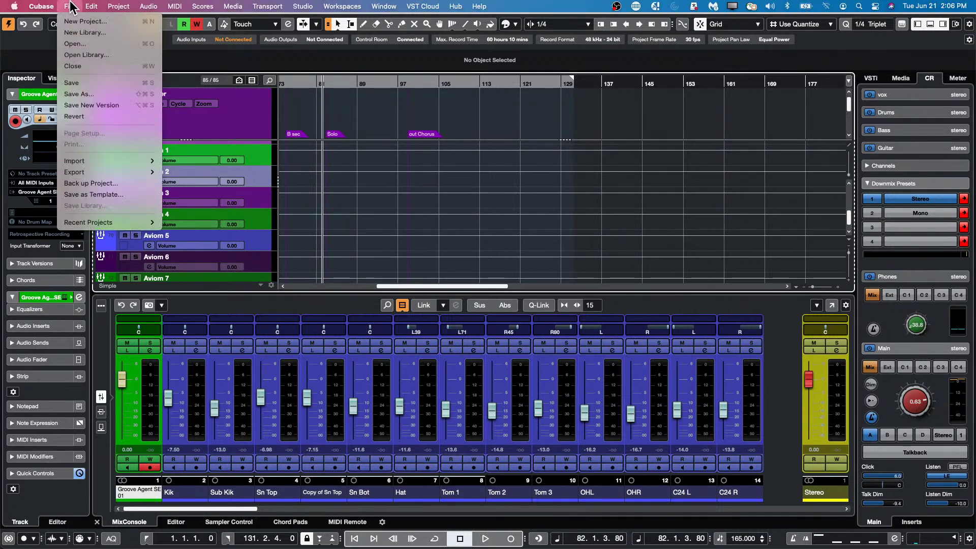
pyautogui.moveTo(83, 222)
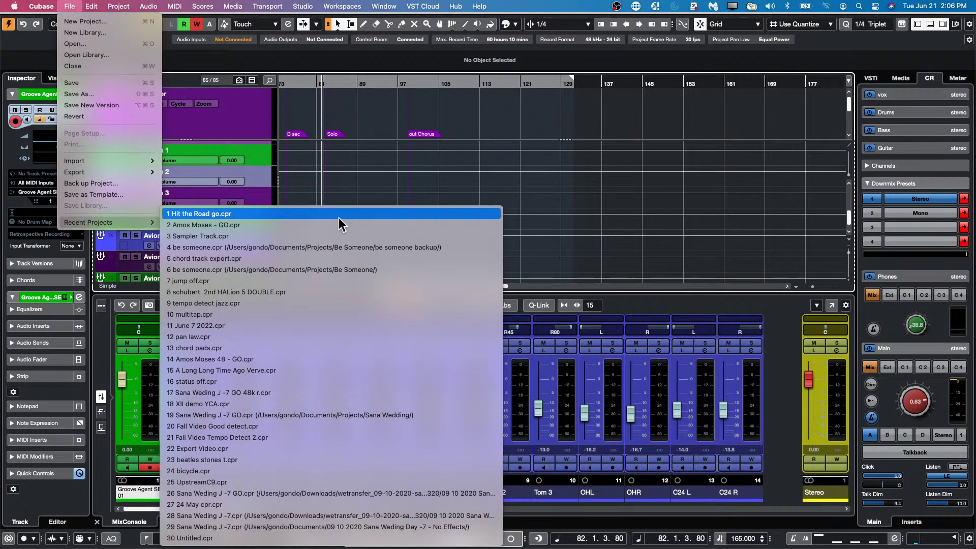
pyautogui.click(332, 281)
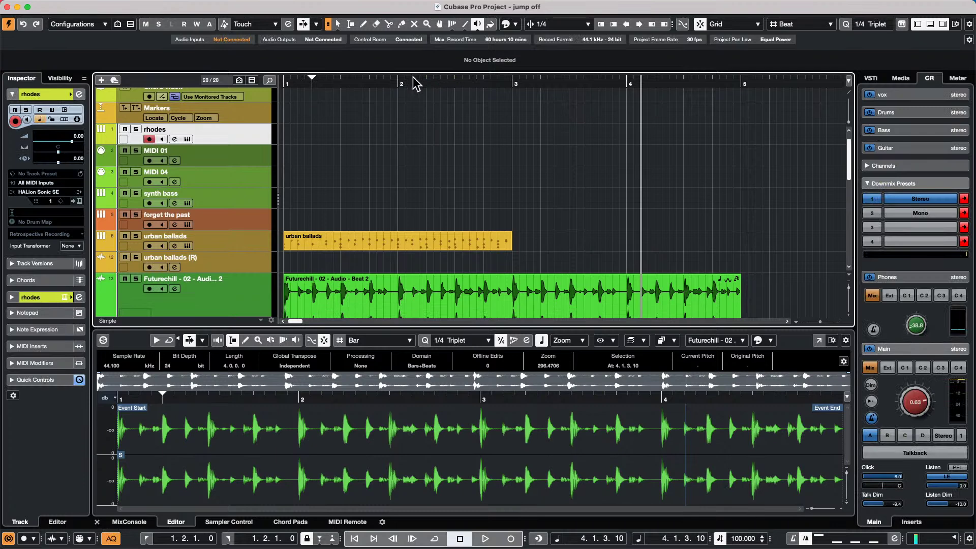
# - Draw an empty MIDI part on the urban ballads track from 6.2.1.0 to 12.2.1.0
pyautogui.moveTo(416, 84); pyautogui.dragTo(411, 46)
pyautogui.rightClick(426, 248)
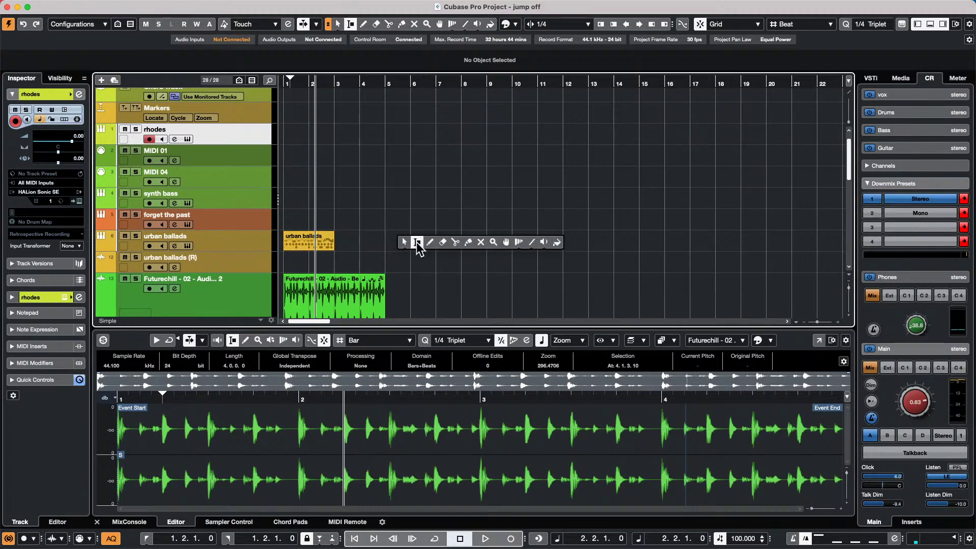
pyautogui.click(430, 246)
pyautogui.moveTo(420, 242); pyautogui.dragTo(520, 242)
pyautogui.press('1')
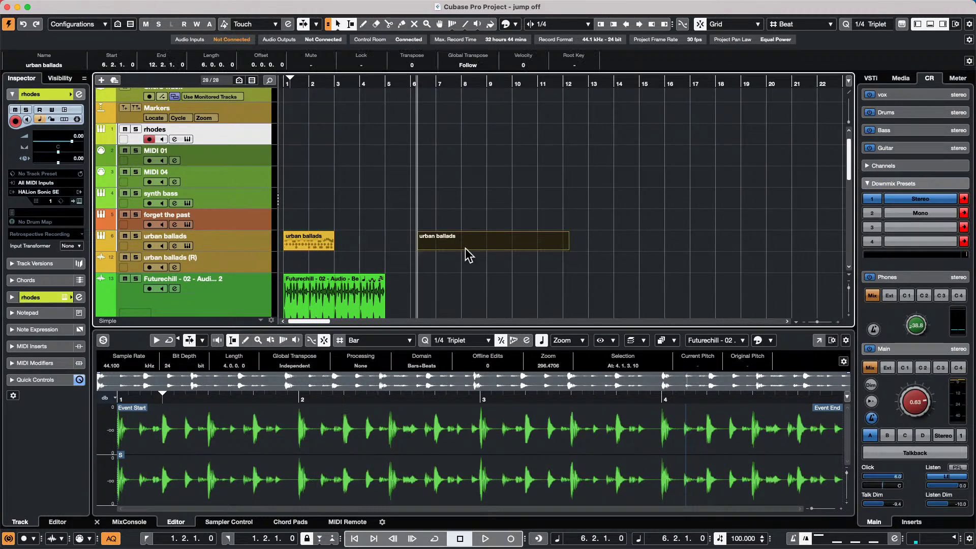
# - Open the new empty MIDI part in the lower-zone editor and move the part up to the synth bass track
pyautogui.doubleClick(467, 249)
pyautogui.rightClick(437, 417)
pyautogui.click(453, 416)
pyautogui.click(510, 248)
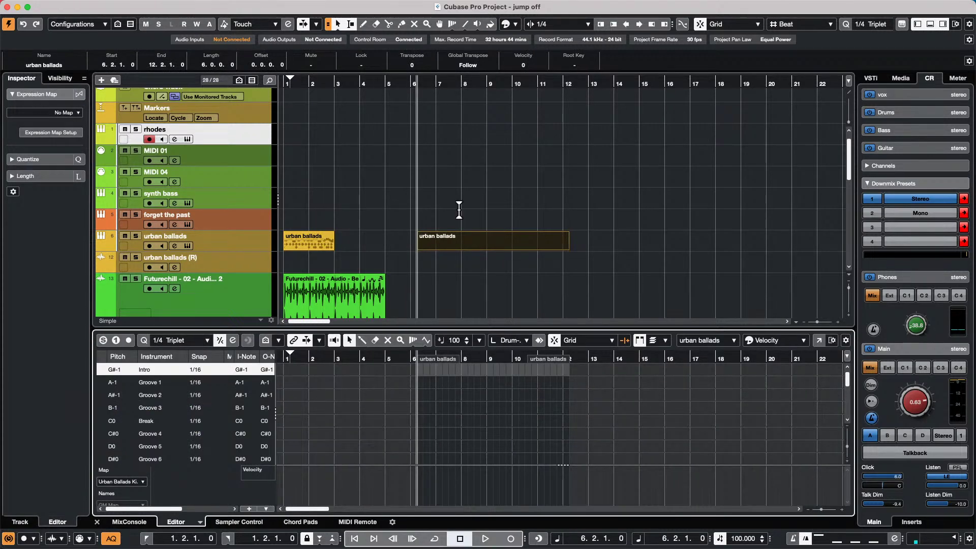
pyautogui.moveTo(473, 245); pyautogui.dragTo(472, 202)
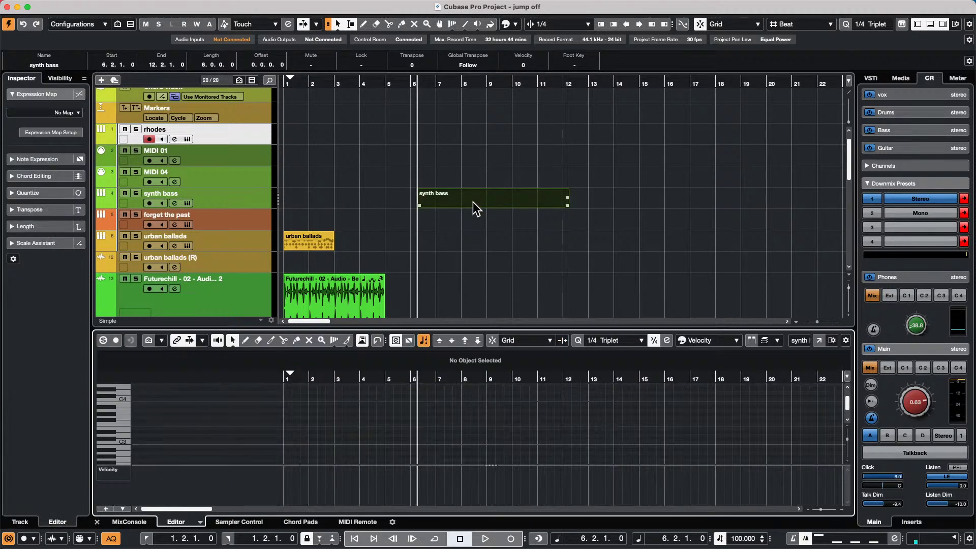
# - Draw three stacked notes, E3, G#3 and B3, each about one bar long from bar 8 in the synth bass part
pyautogui.rightClick(475, 437)
pyautogui.click(501, 438)
pyautogui.click(489, 438)
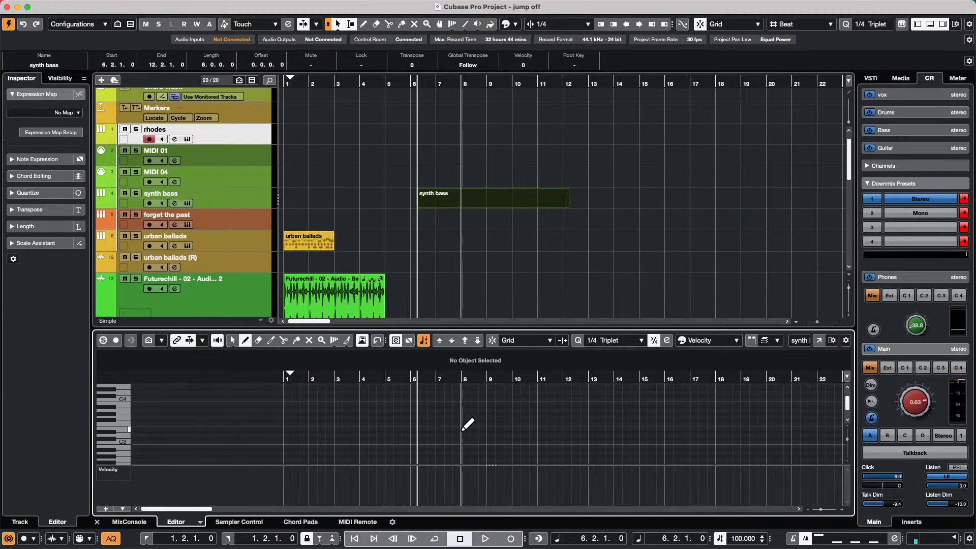
pyautogui.moveTo(464, 428); pyautogui.dragTo(481, 428)
pyautogui.moveTo(462, 413)
pyautogui.mouseDown()
pyautogui.moveTo(483, 414)
pyautogui.moveTo(463, 403)
pyautogui.moveTo(485, 397)
pyautogui.mouseUp()
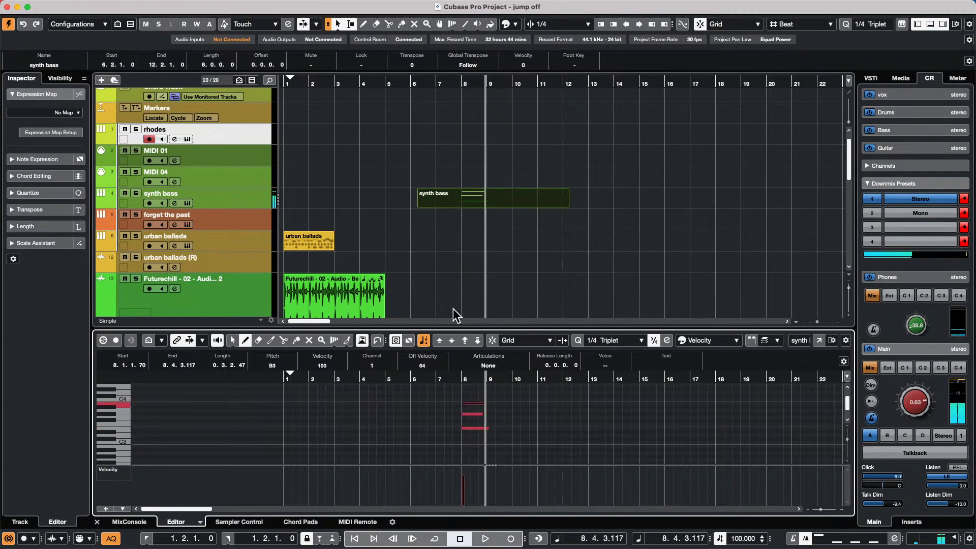
# - Open the synth bass part in a maximized separate Key Editor window and quantize all three notes
pyautogui.click(819, 340)
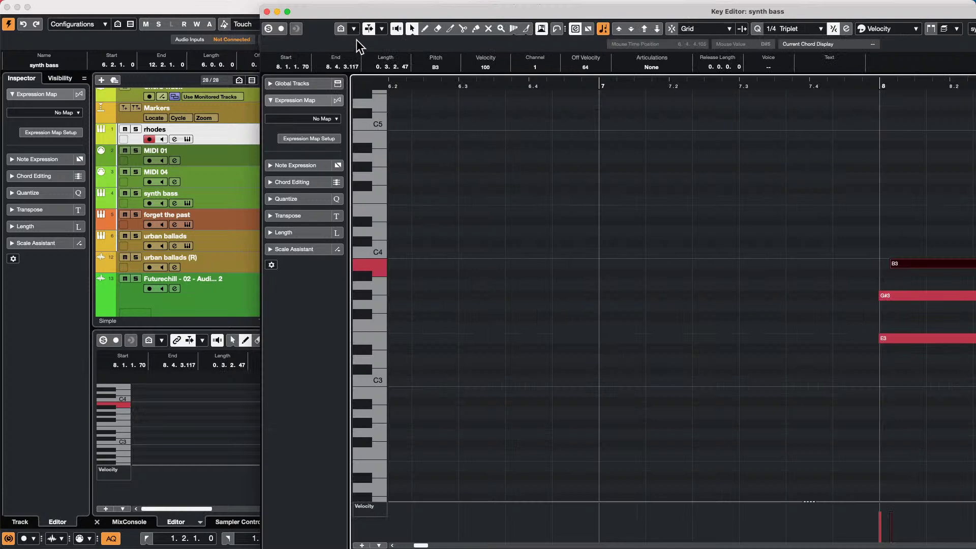
pyautogui.click(287, 11)
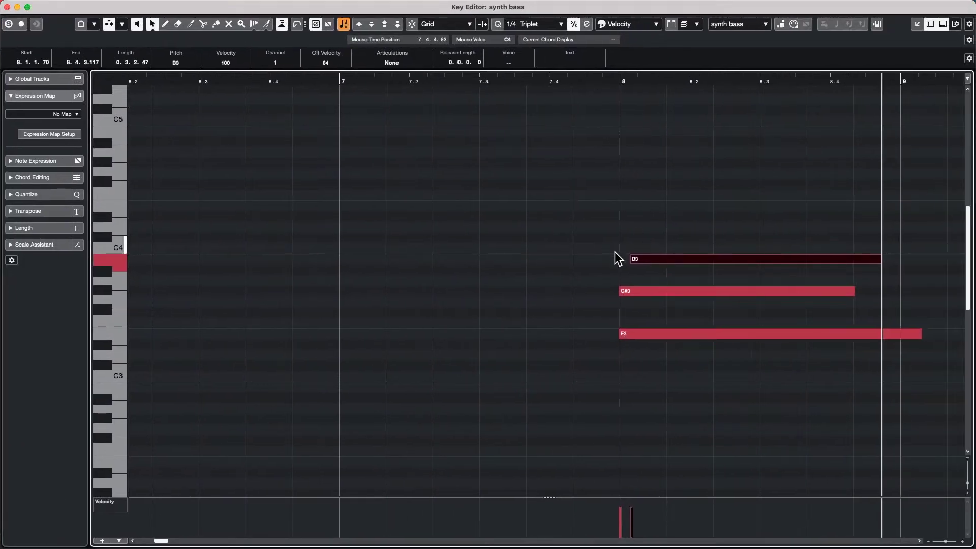
pyautogui.click(643, 444)
pyautogui.press('cmd+a')
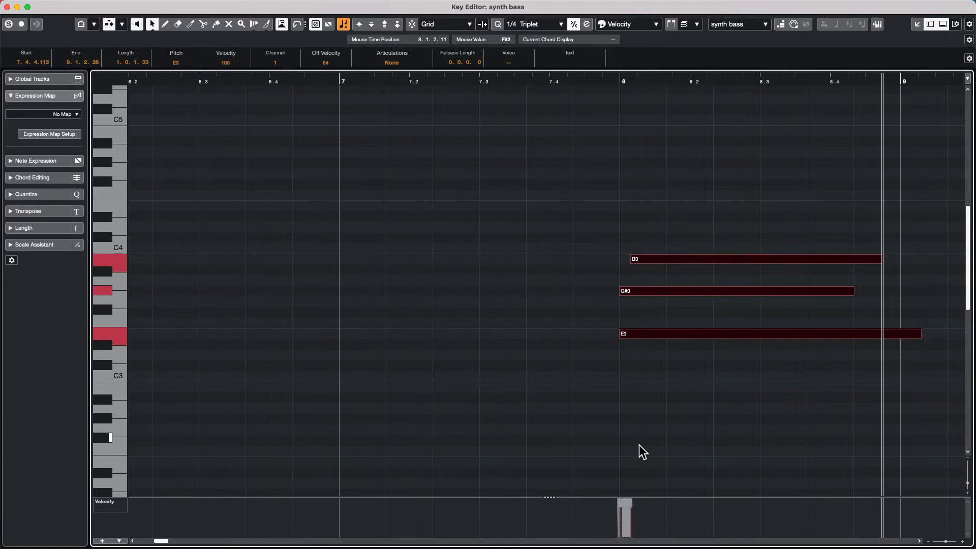
pyautogui.press('q')
# - Trim the starts of the E3, G#3 and B3 notes along a diagonal line with the Trim tool
pyautogui.rightClick(582, 216)
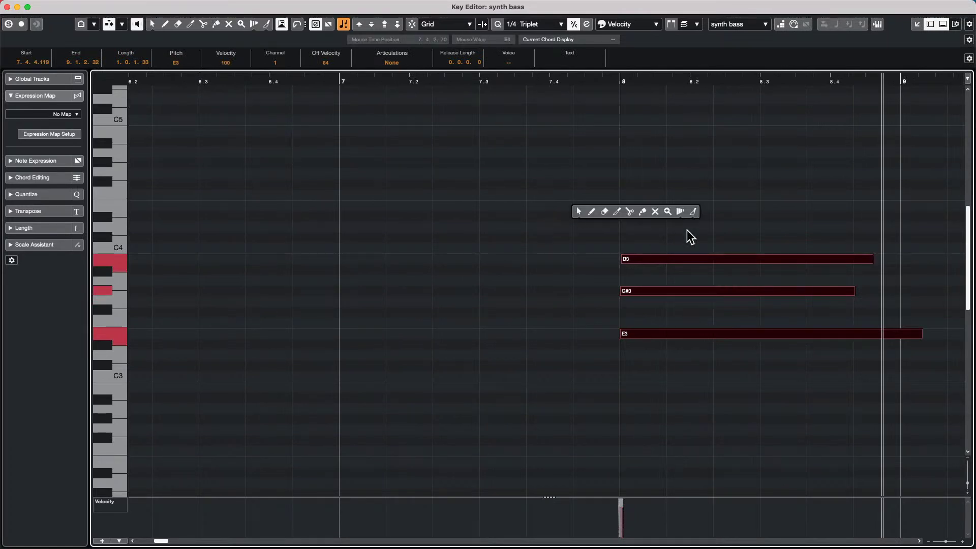
pyautogui.click(616, 212)
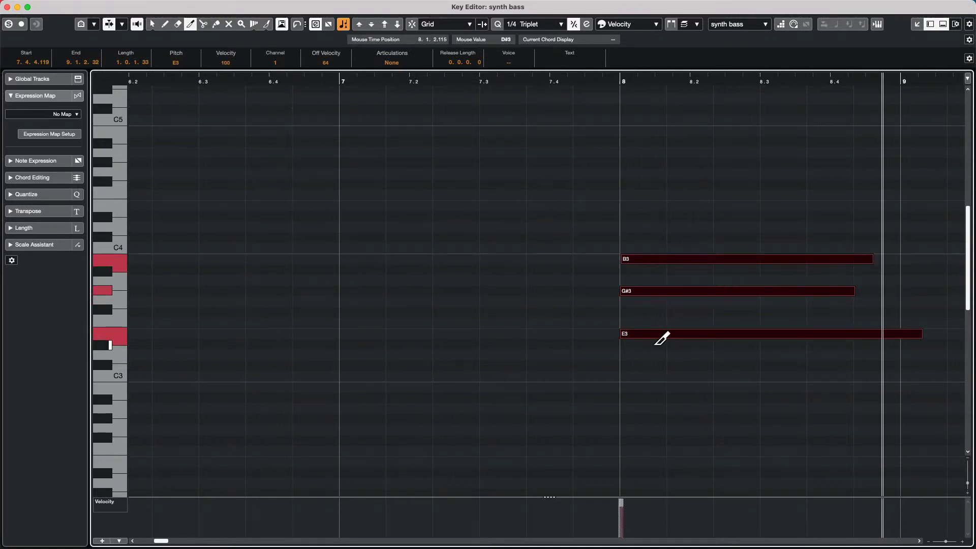
pyautogui.moveTo(631, 348)
pyautogui.mouseDown()
pyautogui.moveTo(714, 156)
pyautogui.moveTo(705, 181)
pyautogui.mouseUp()
pyautogui.moveTo(675, 330)
pyautogui.mouseDown()
pyautogui.moveTo(776, 266)
pyautogui.moveTo(810, 205)
pyautogui.mouseUp()
pyautogui.moveTo(676, 342)
pyautogui.mouseDown()
pyautogui.moveTo(869, 220)
pyautogui.moveTo(861, 222)
pyautogui.mouseUp()
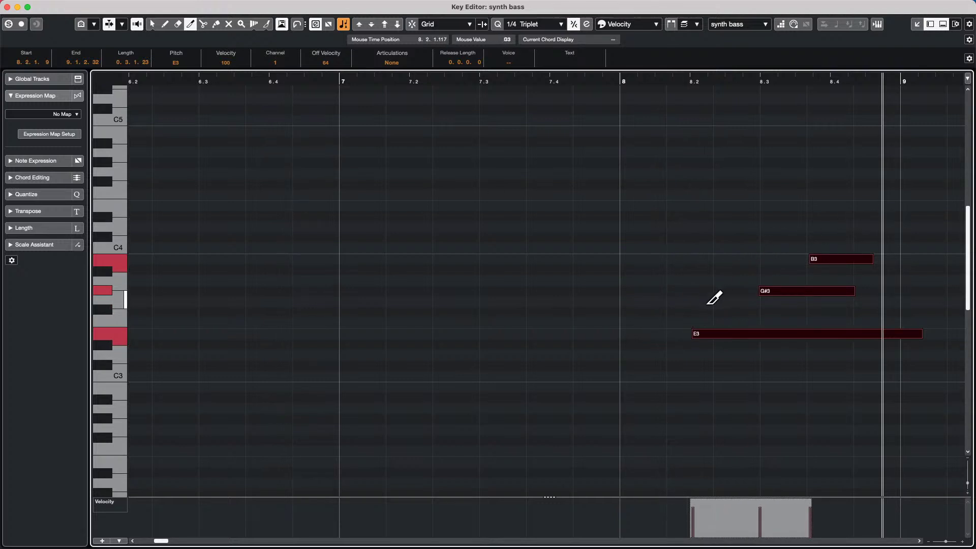
# - Undo the diagonal trims of the three note starts
pyautogui.hotkey('ctrl', 'z')
pyautogui.hotkey('ctrl', 'z')
pyautogui.hotkey('ctrl', 'z')
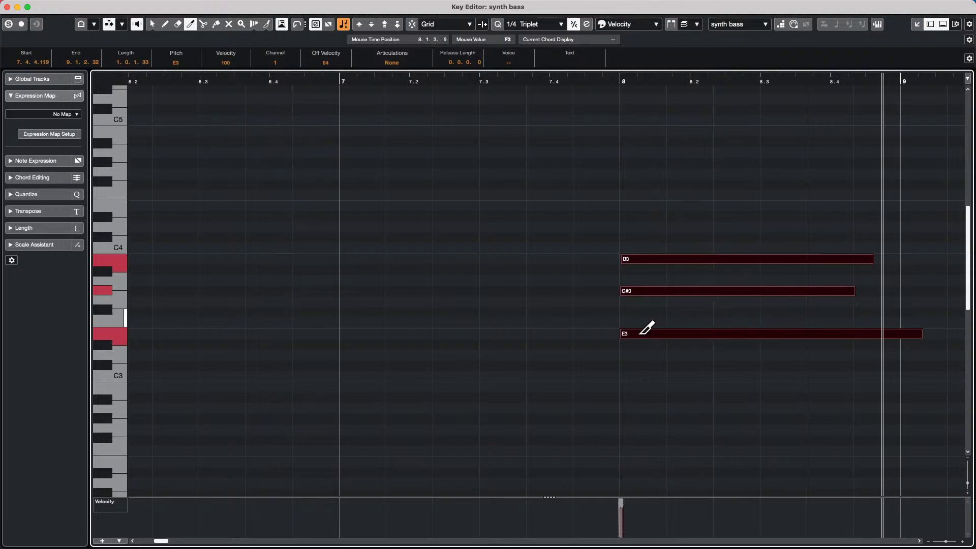
# - Try further diagonal trims across the three synth bass notes at different angles
pyautogui.moveTo(640, 334); pyautogui.dragTo(709, 251)
pyautogui.moveTo(678, 333); pyautogui.dragTo(907, 226)
pyautogui.moveTo(782, 248); pyautogui.dragTo(672, 256)
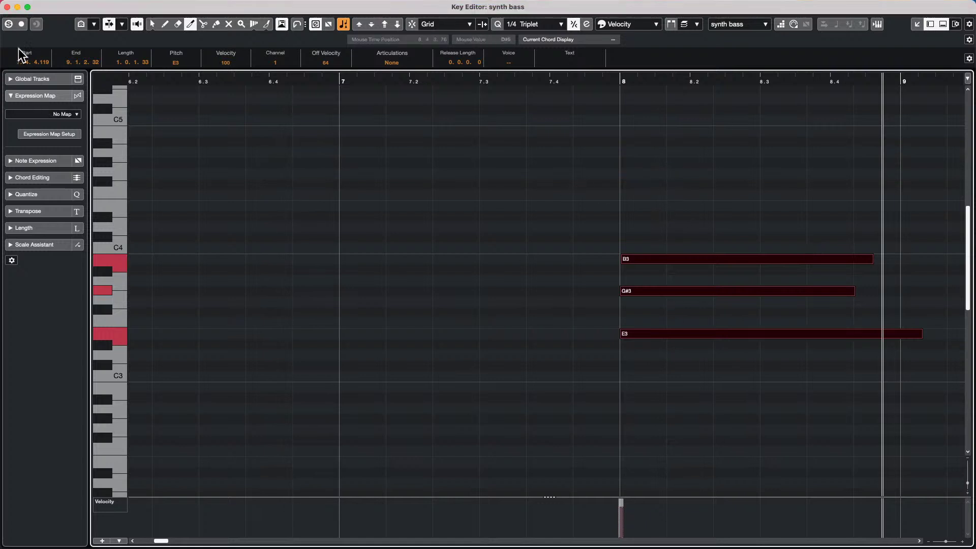
# - Close the separate Key Editor window and return to the jump off project's track list
pyautogui.click(7, 7)
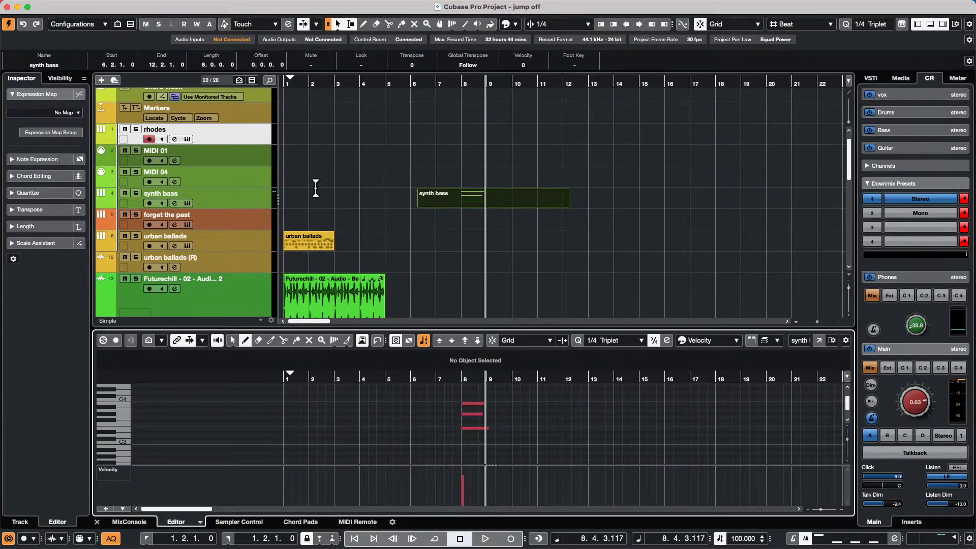
pyautogui.scroll(1, 341, 196)
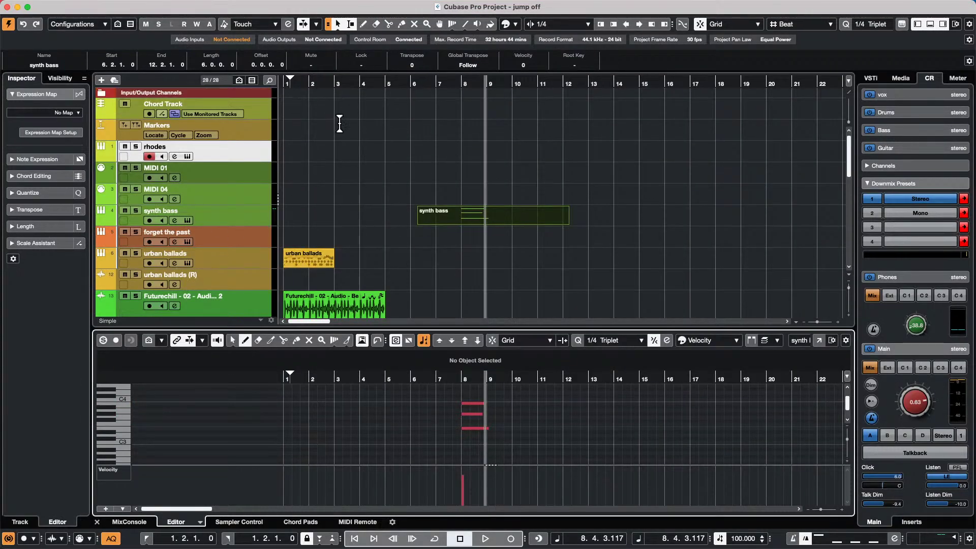
# - Return the project cursor to the start and erase the synth bass part from the arrangement
pyautogui.click(306, 77)
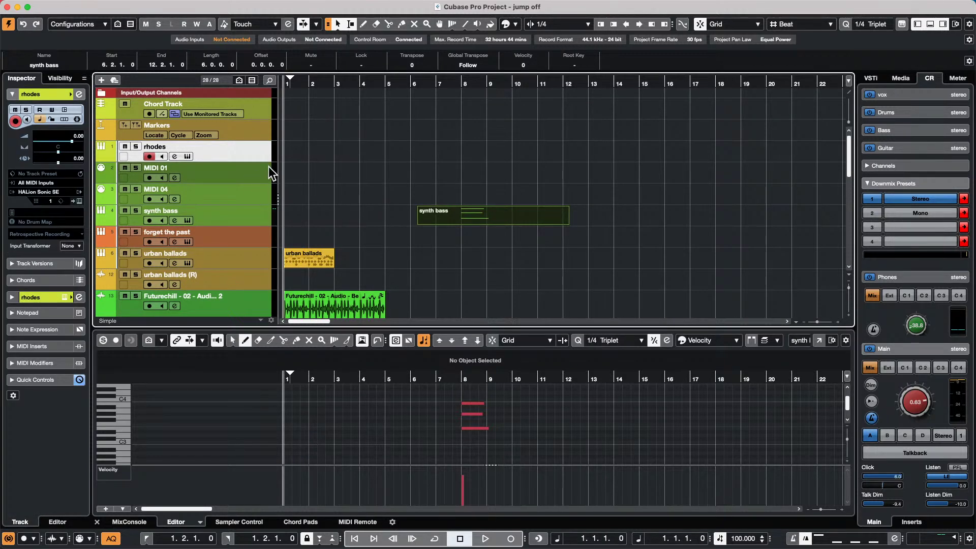
pyautogui.rightClick(483, 230)
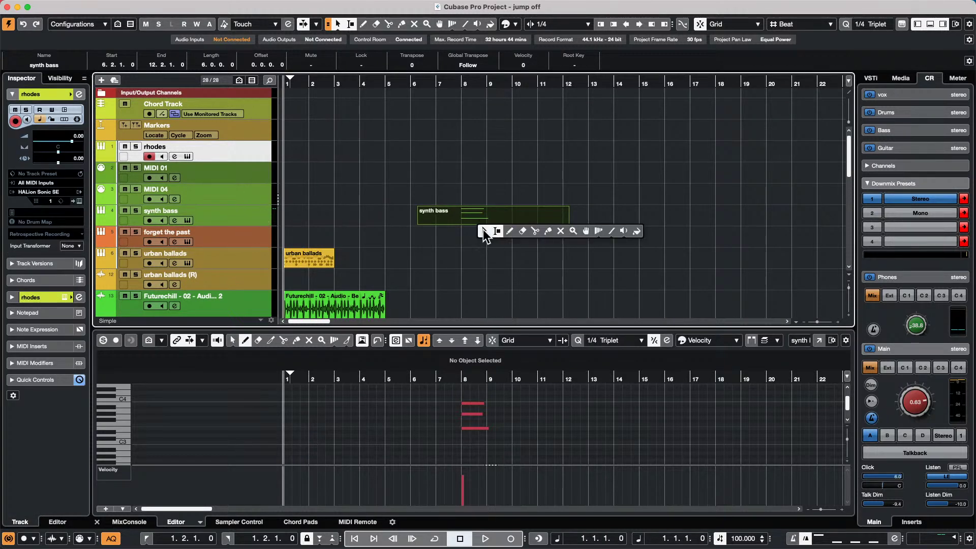
pyautogui.click(523, 230)
pyautogui.click(520, 210)
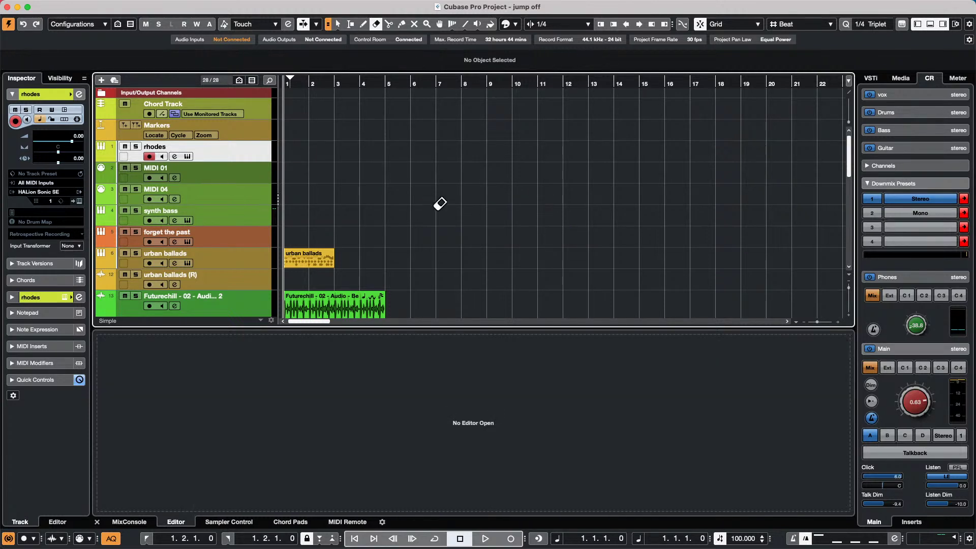
# - Open Groove Agent SE for the forget the past track and start its internal pattern playback
pyautogui.click(238, 237)
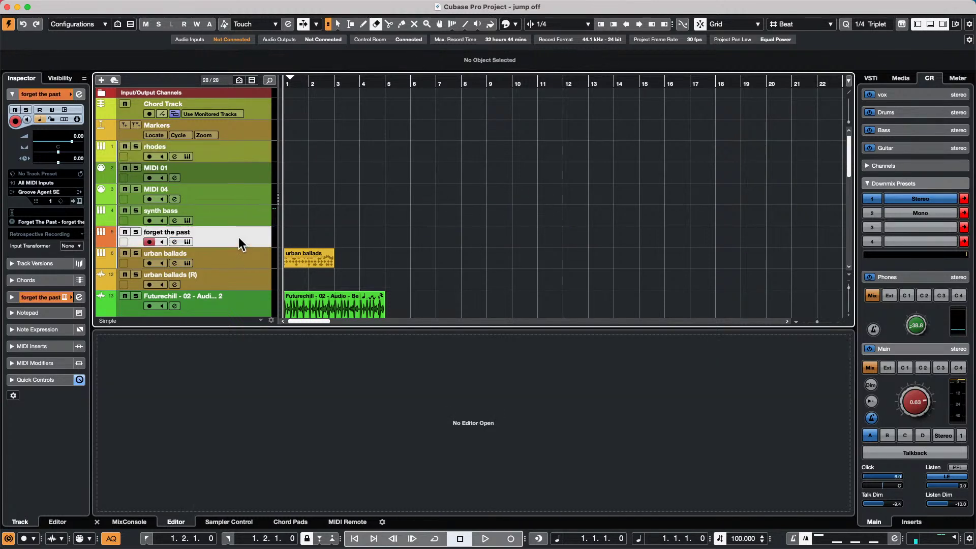
pyautogui.click(79, 200)
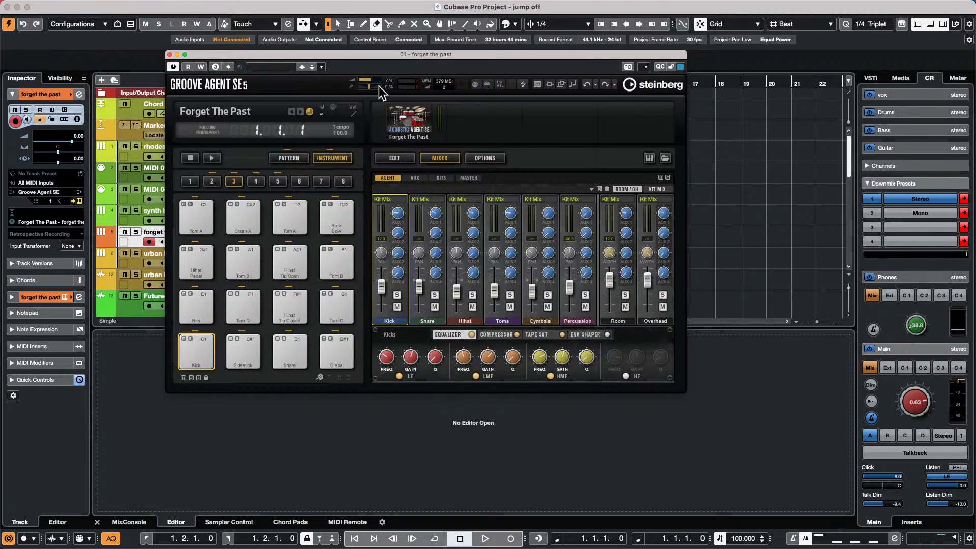
pyautogui.click(215, 157)
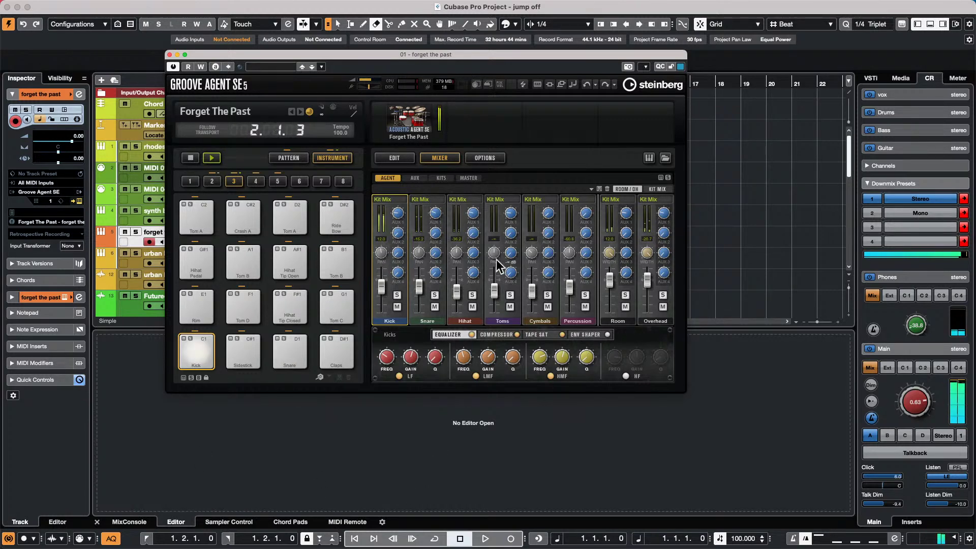
# - Route Groove Agent's Snare channel to Out 2 and select the Snares output lane under the forget the past track
pyautogui.click(429, 199)
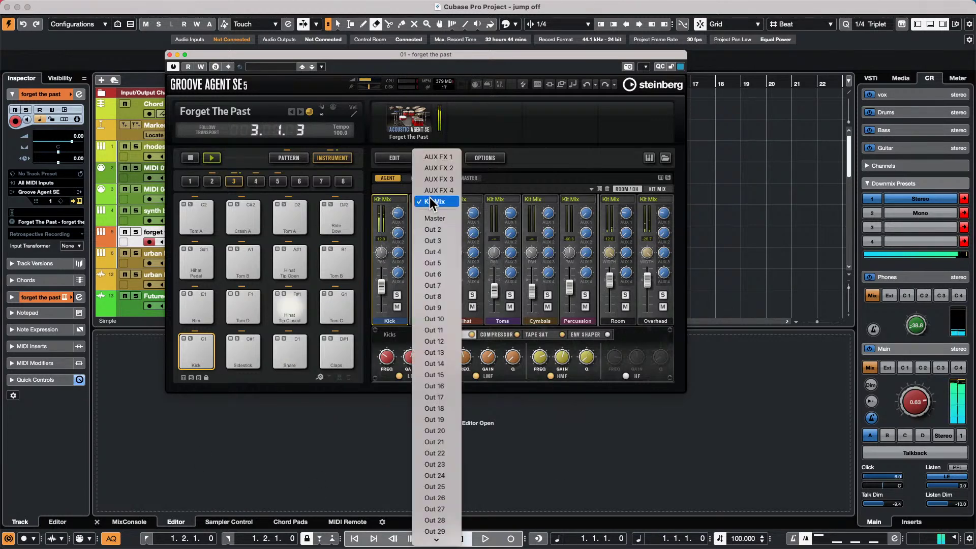
pyautogui.click(447, 231)
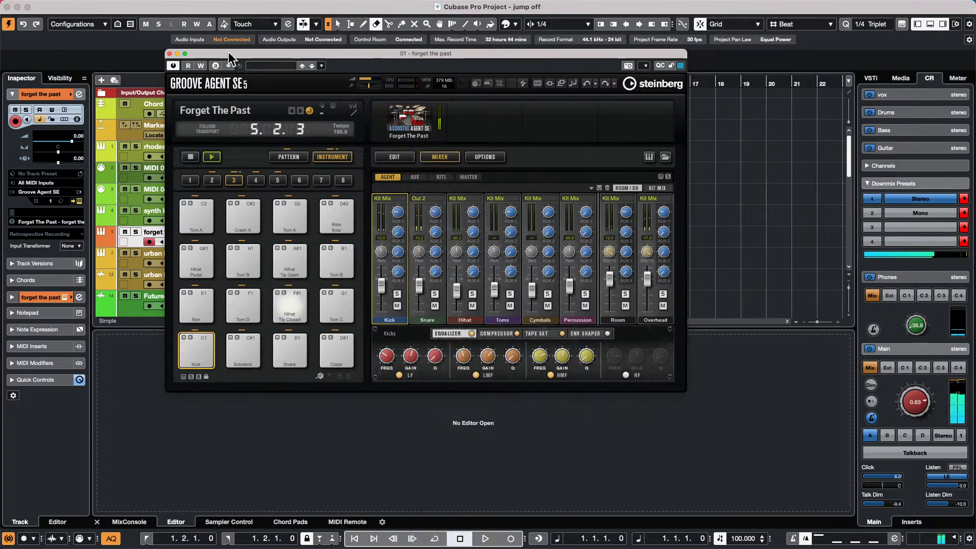
pyautogui.moveTo(227, 53); pyautogui.dragTo(567, 52)
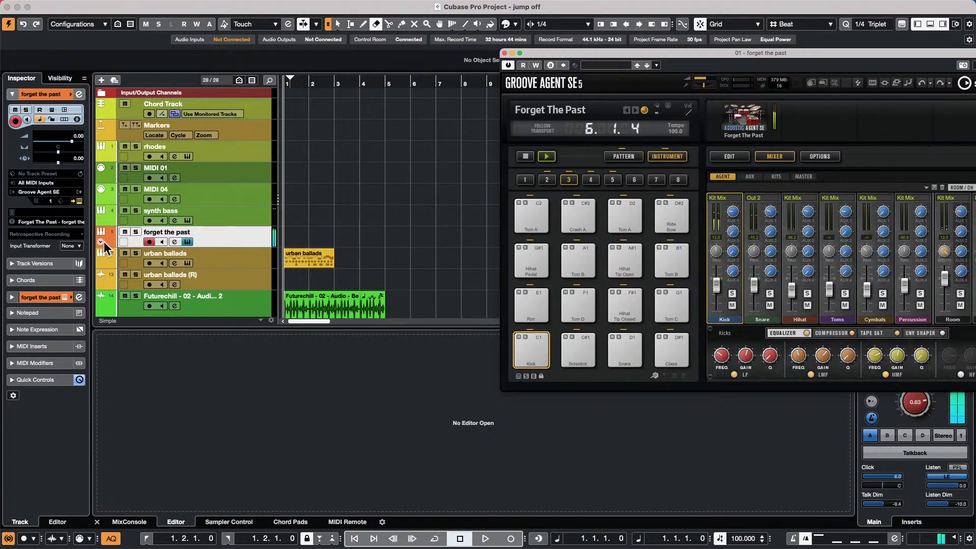
pyautogui.click(102, 241)
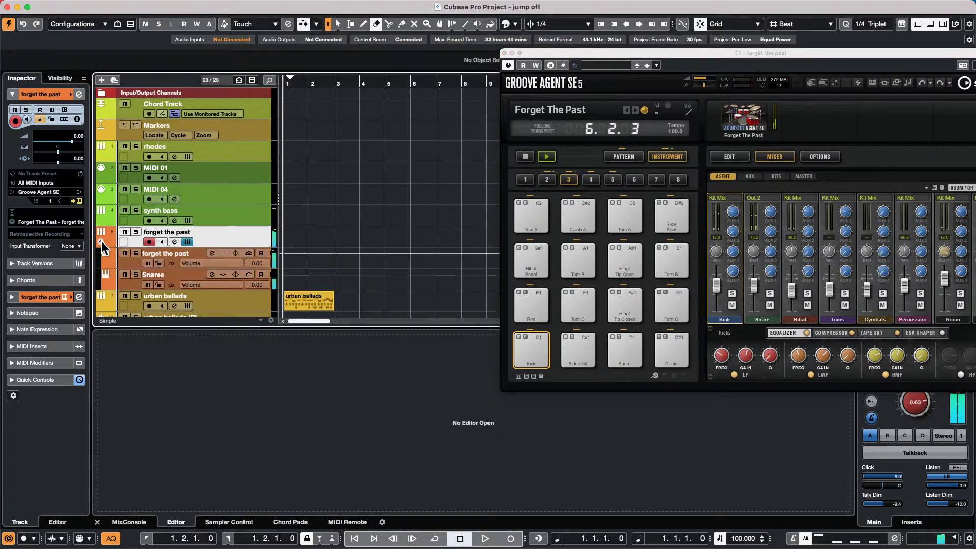
pyautogui.click(124, 283)
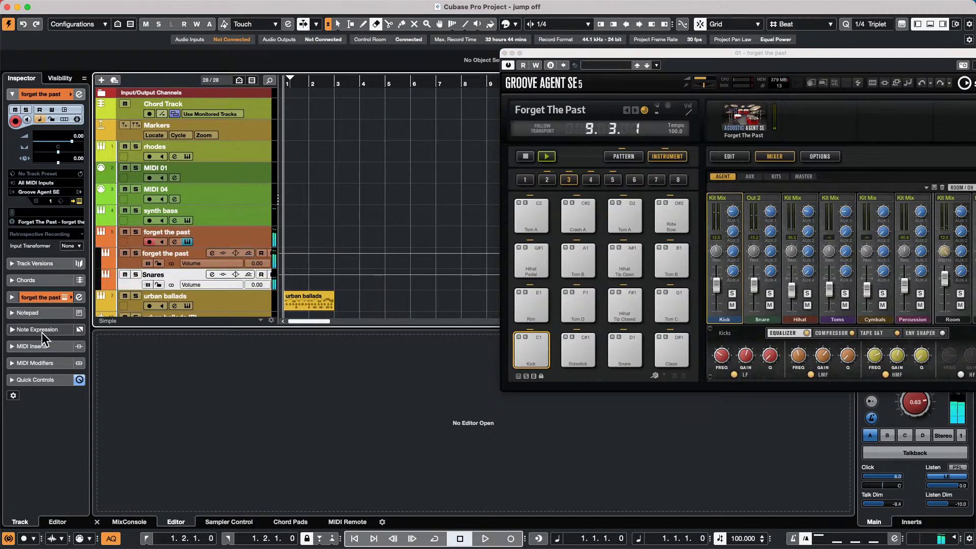
# - Try REVerence in the first insert slot of the forget the past channel and remove it again
pyautogui.click(53, 346)
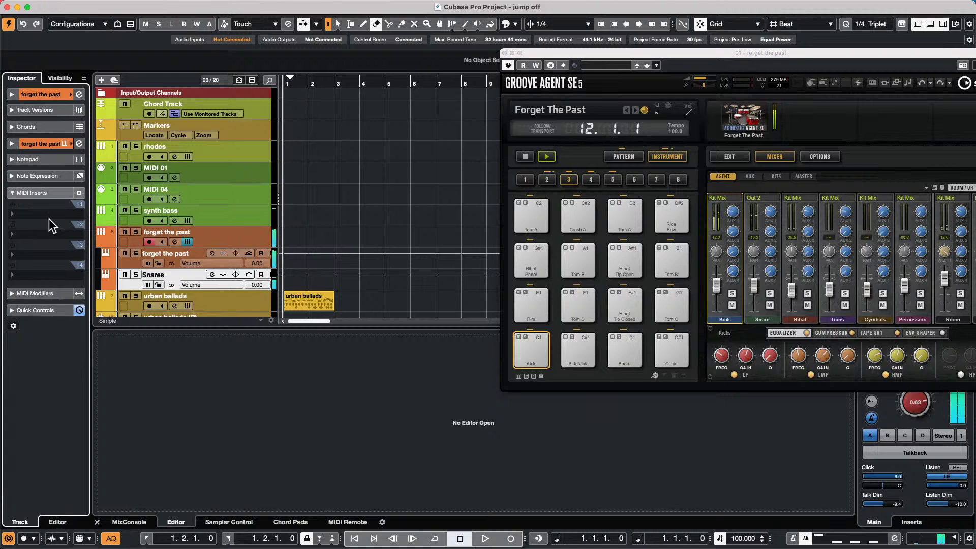
pyautogui.click(78, 94)
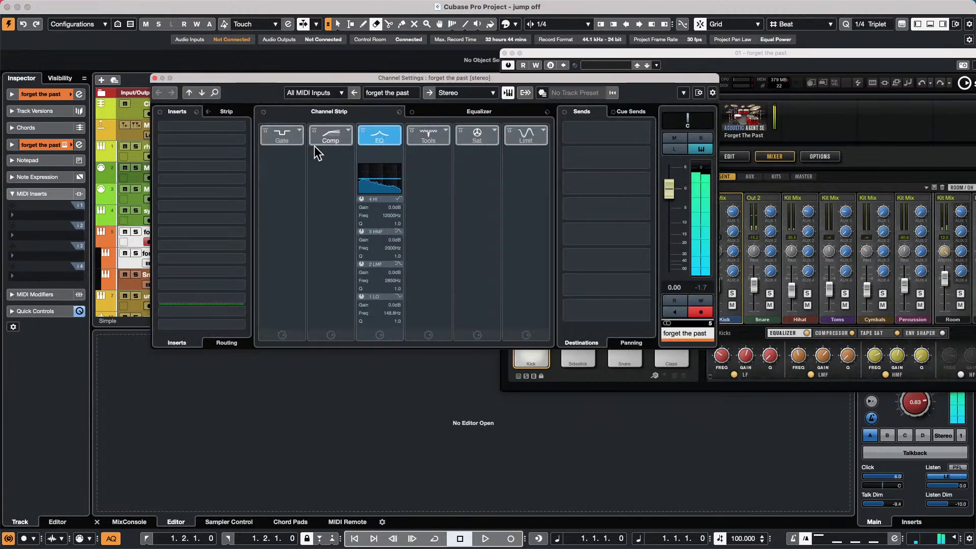
pyautogui.click(239, 127)
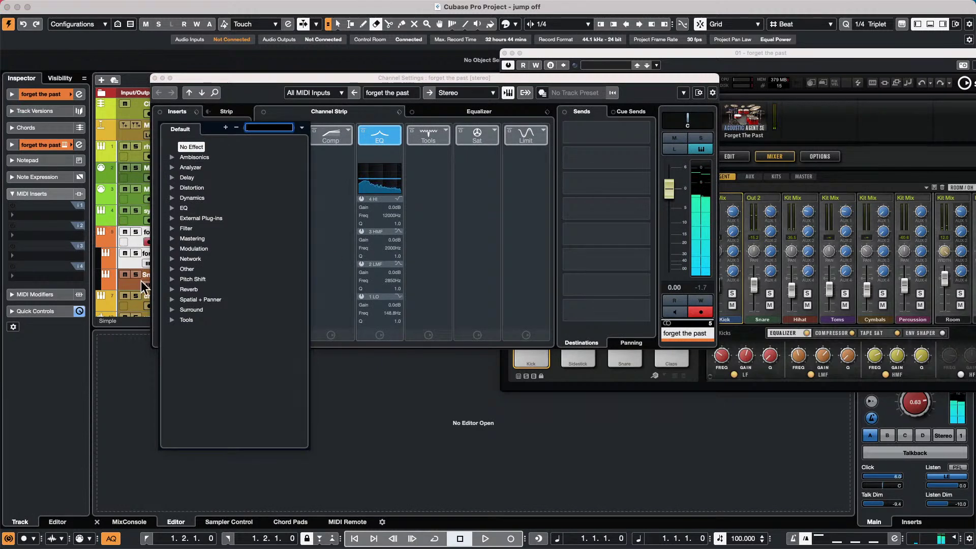
pyautogui.click(172, 289)
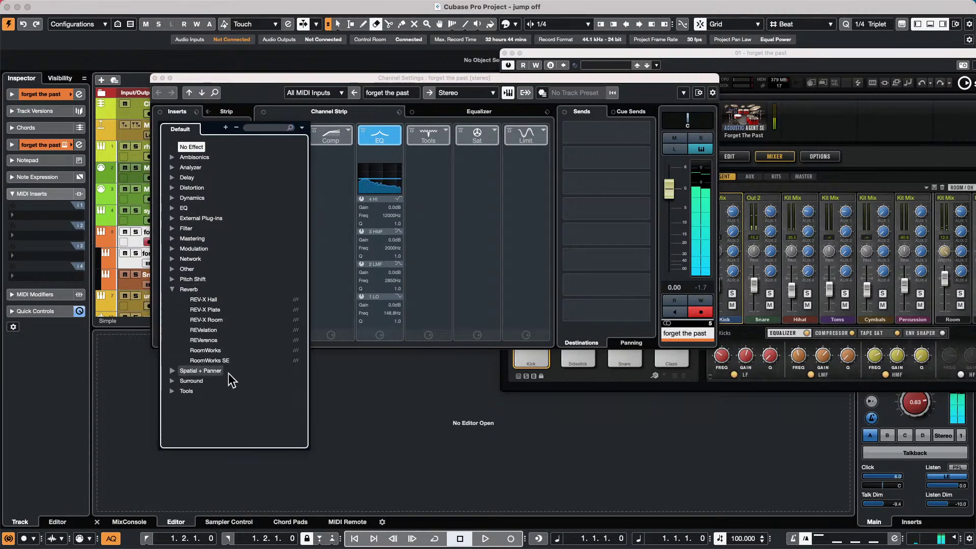
pyautogui.click(209, 340)
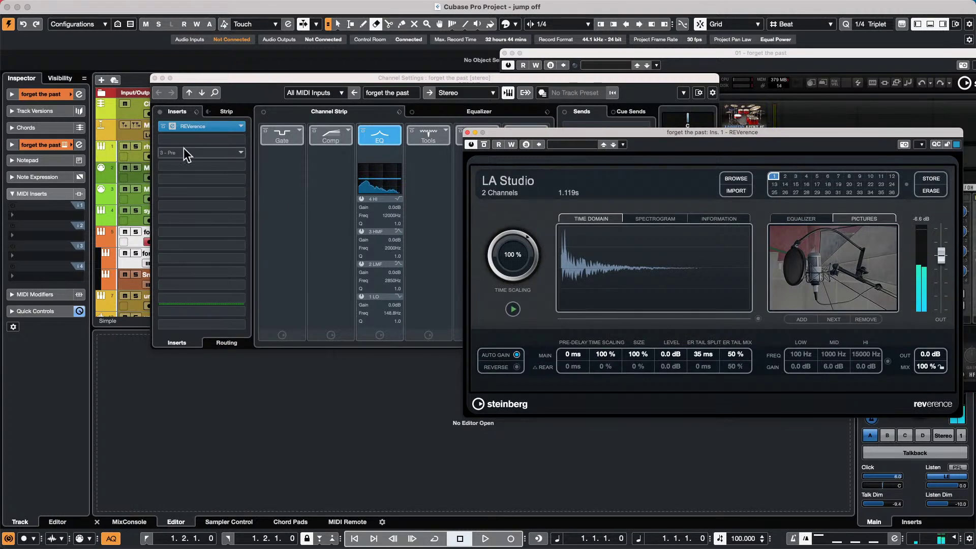
pyautogui.moveTo(197, 126); pyautogui.dragTo(79, 177)
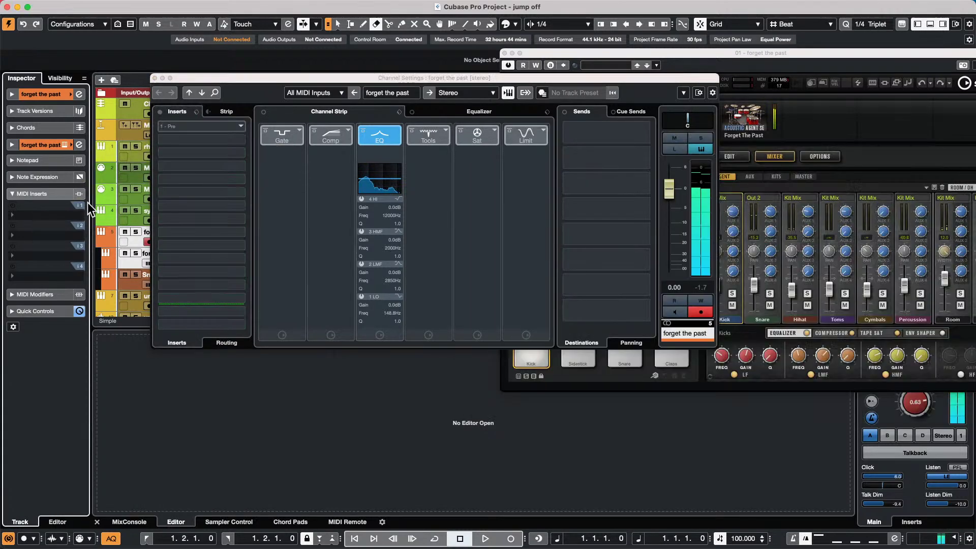
# - Show the MixConsole in the lower zone and open the Snares output's channel settings
pyautogui.click(132, 282)
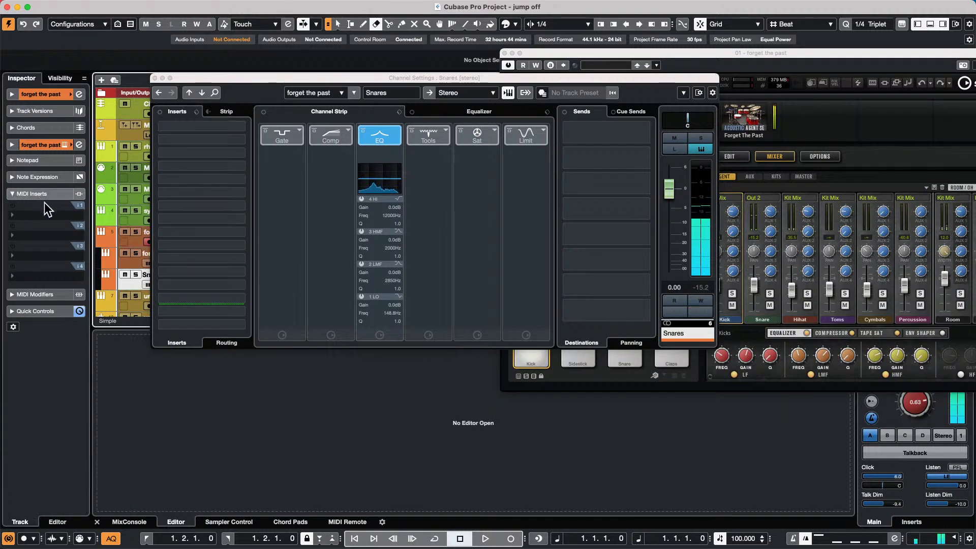
pyautogui.click(79, 94)
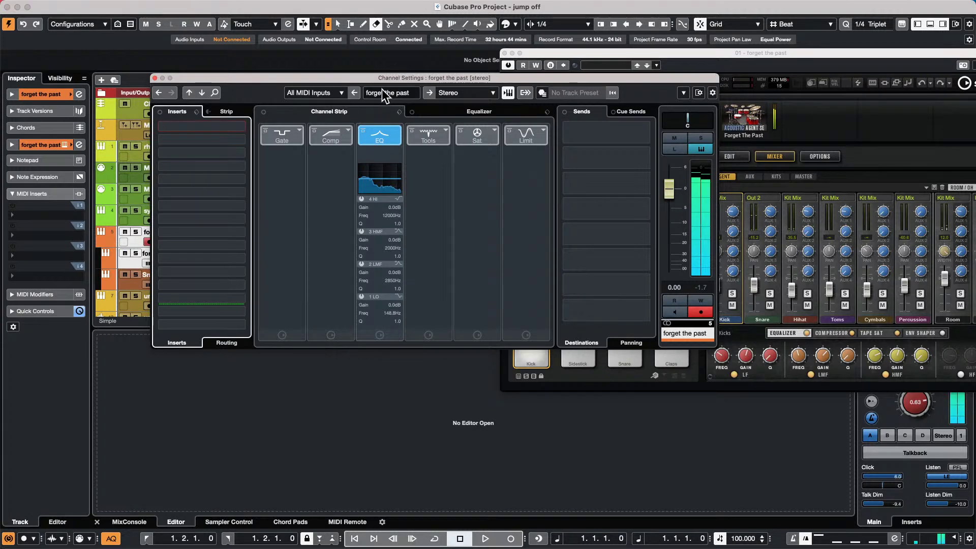
pyautogui.moveTo(382, 78); pyautogui.dragTo(676, 81)
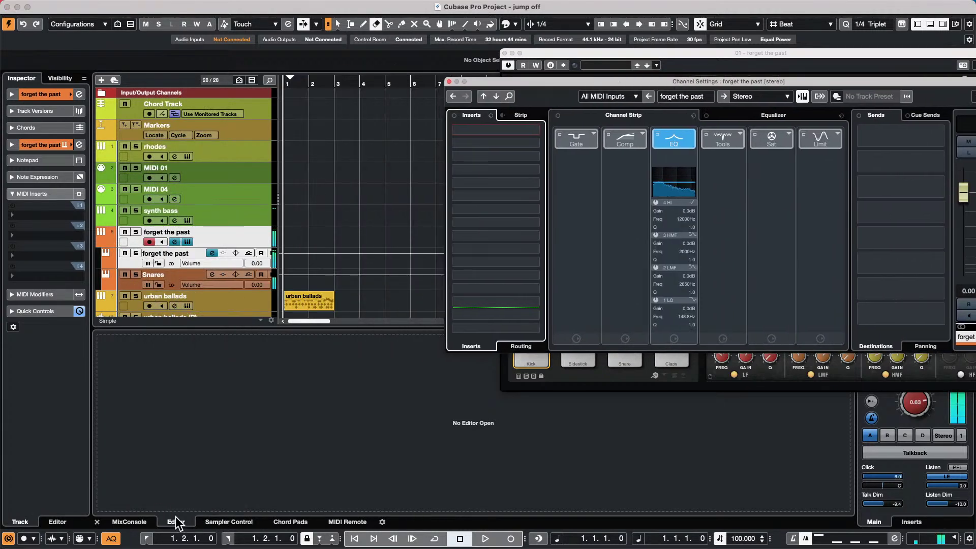
pyautogui.click(129, 521)
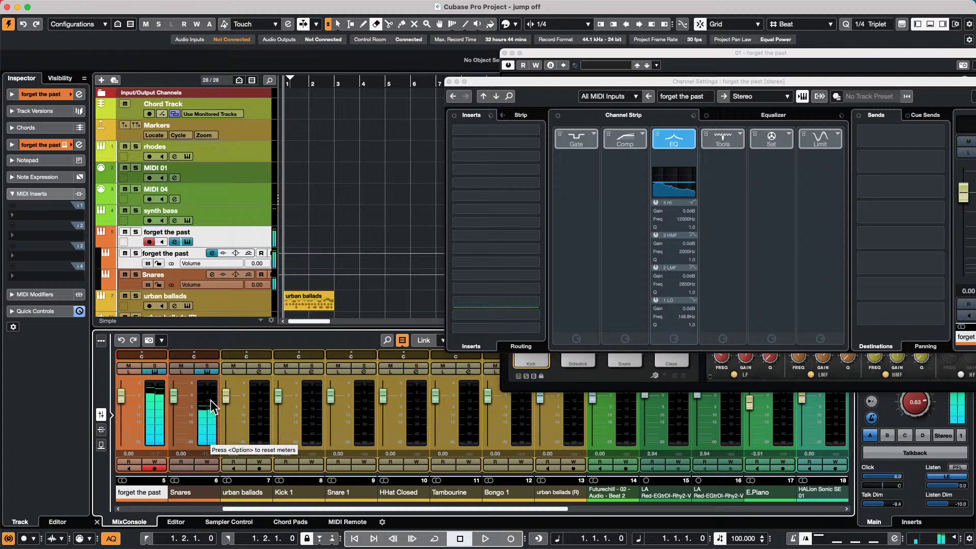
pyautogui.click(215, 373)
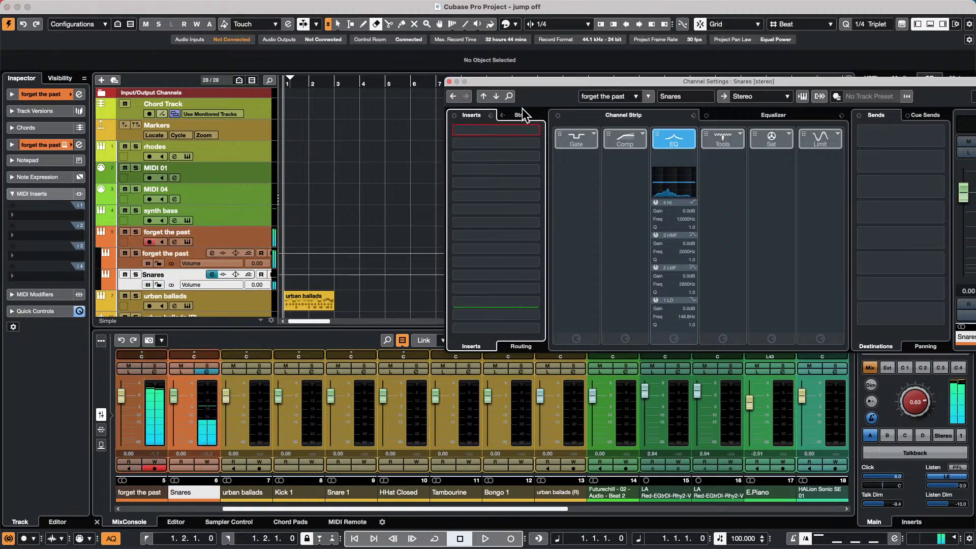
# - Insert REVerence in the first slot of the Snares channel and raise its output to 12.0 dB
pyautogui.click(534, 131)
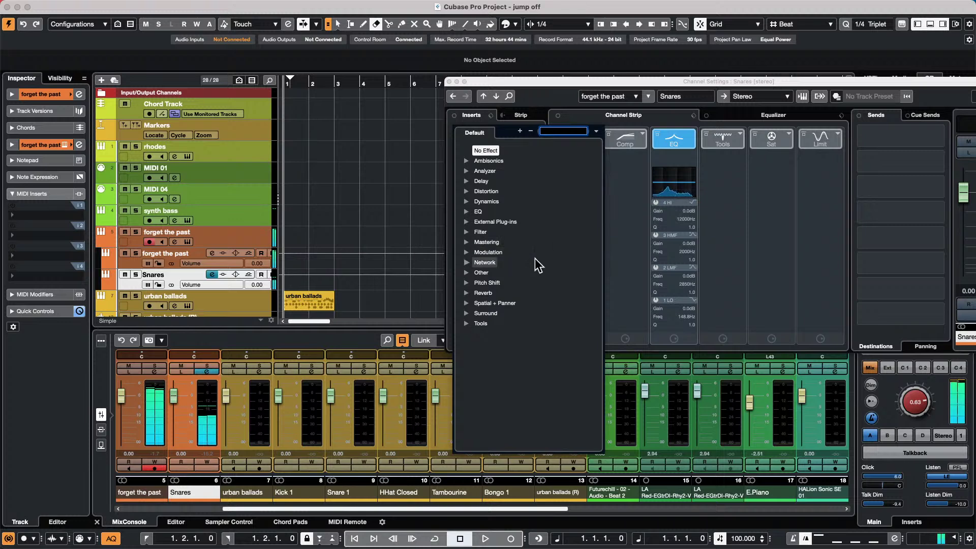
pyautogui.click(466, 292)
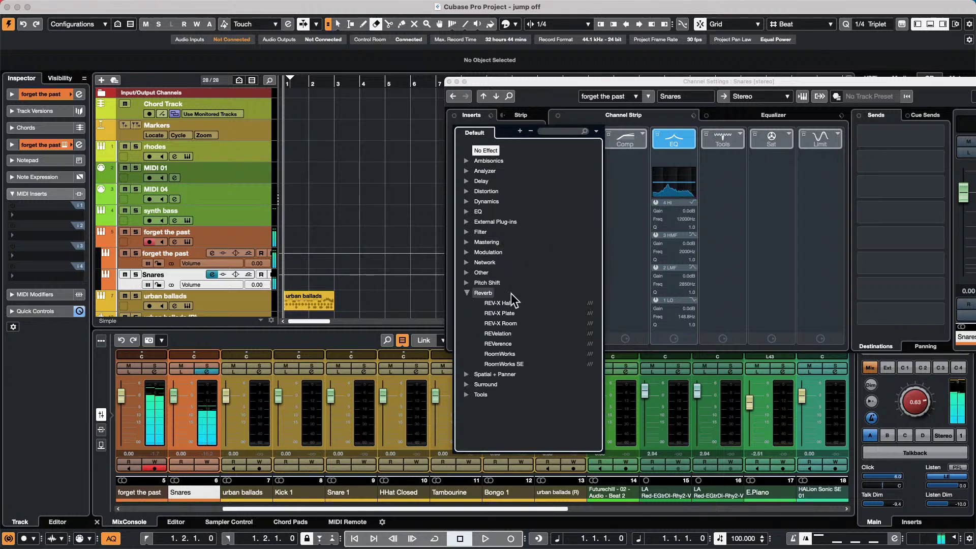
pyautogui.click(498, 344)
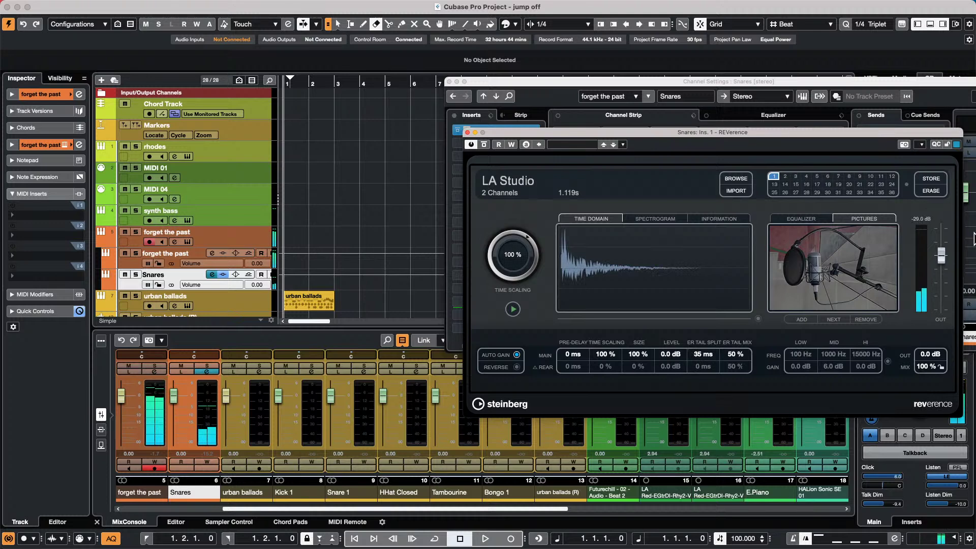
pyautogui.moveTo(948, 260); pyautogui.dragTo(944, 224)
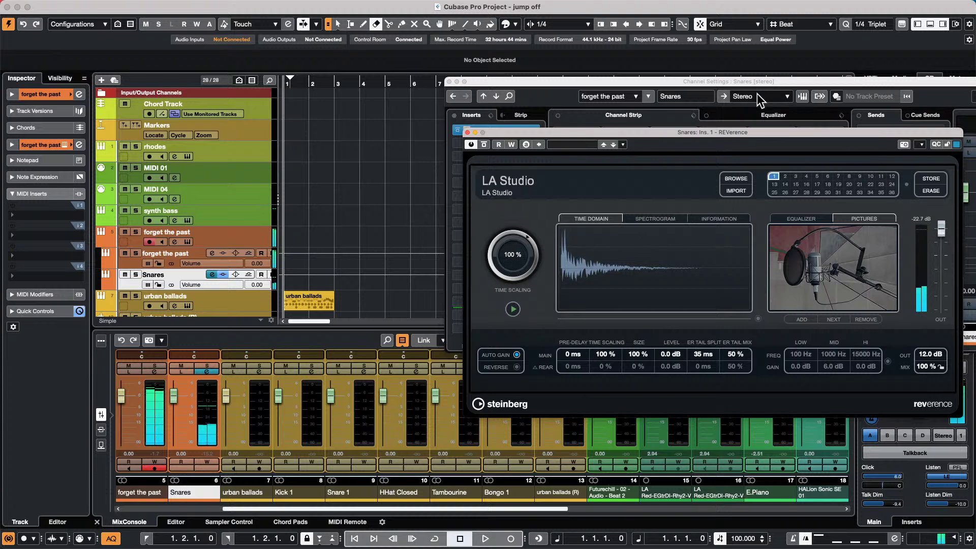
# - Compare the LA Studio snare reverb with and without Reverse, leaving Reverse enabled
pyautogui.moveTo(728, 131); pyautogui.dragTo(557, 76)
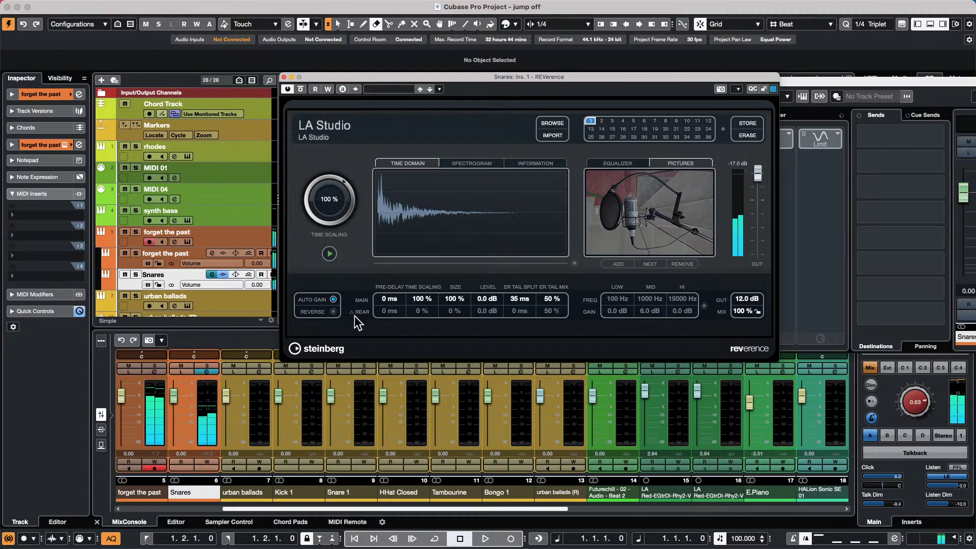
pyautogui.click(333, 312)
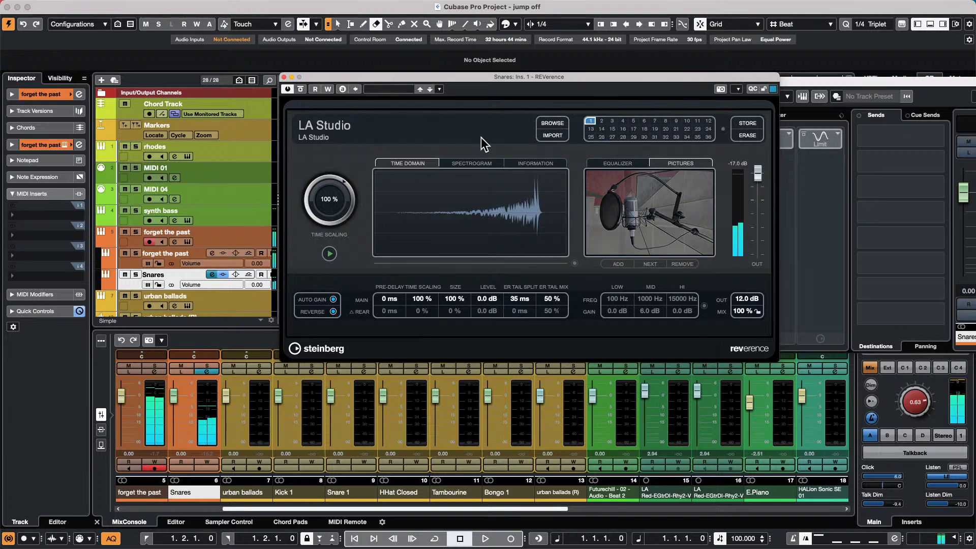
pyautogui.click(333, 312)
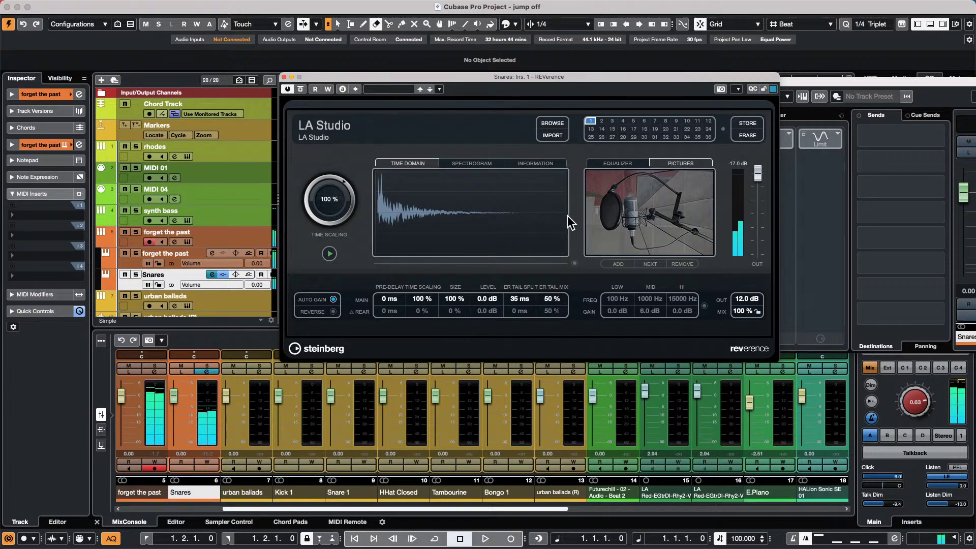
pyautogui.click(332, 299)
pyautogui.click(332, 311)
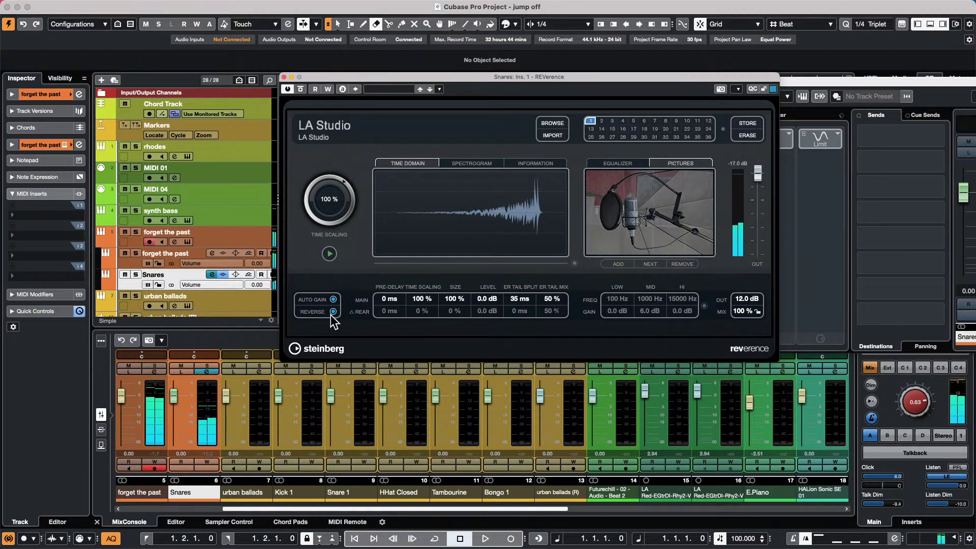
# - Close the channel settings and REVerence windows and expand the forget the past track's main Inspector section
pyautogui.press('space')
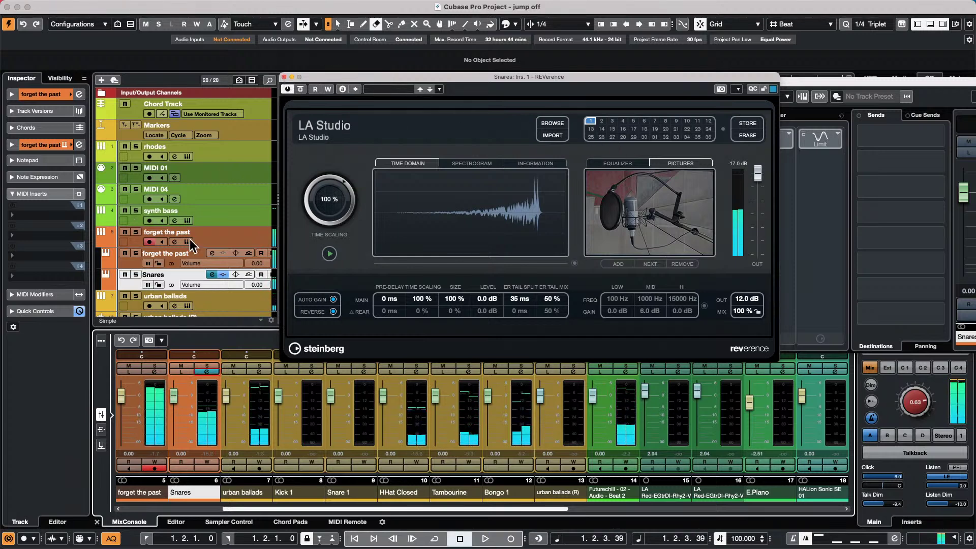
pyautogui.click(232, 240)
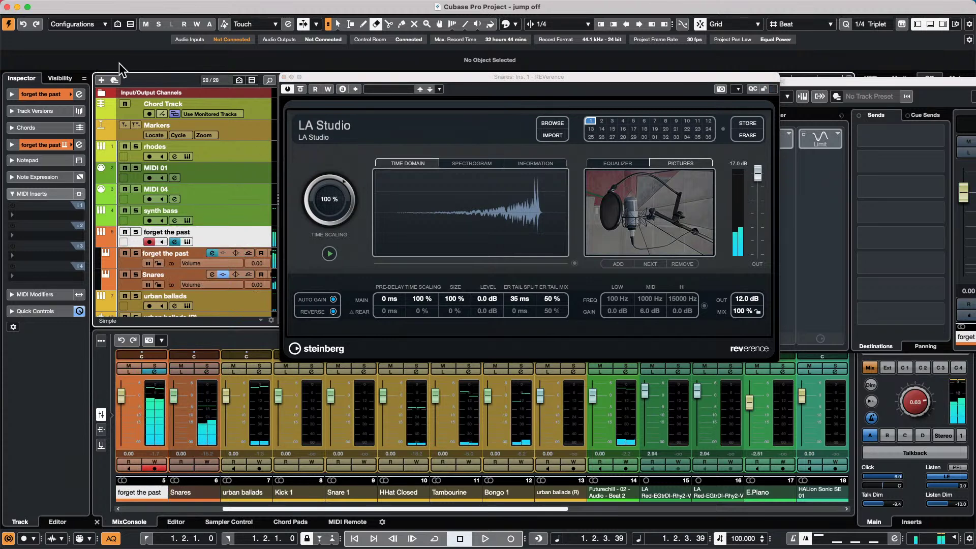
pyautogui.click(82, 99)
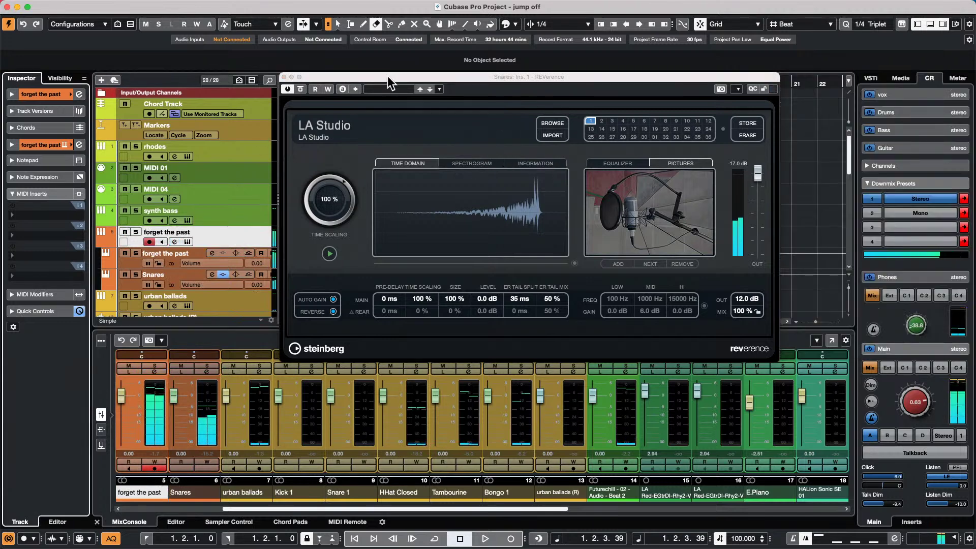
pyautogui.click(284, 77)
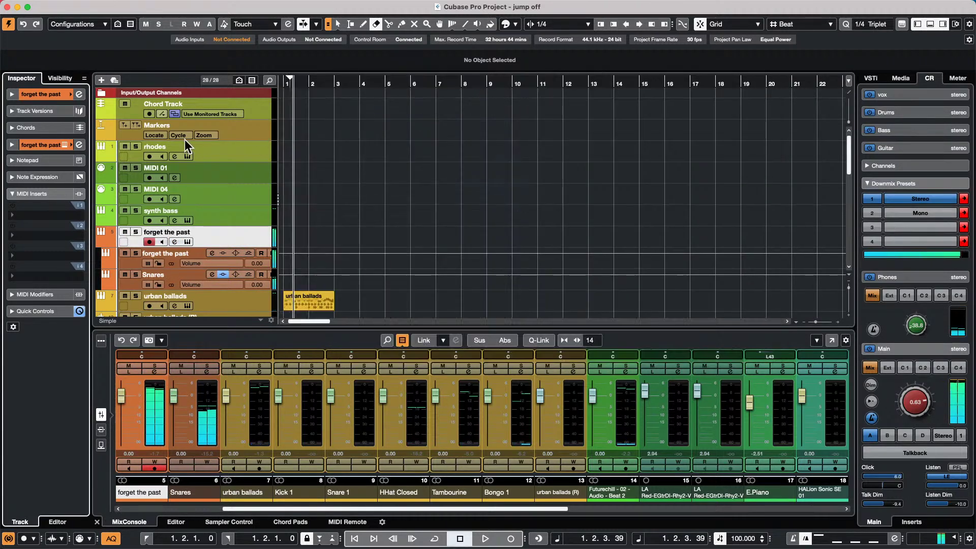
pyautogui.click(56, 93)
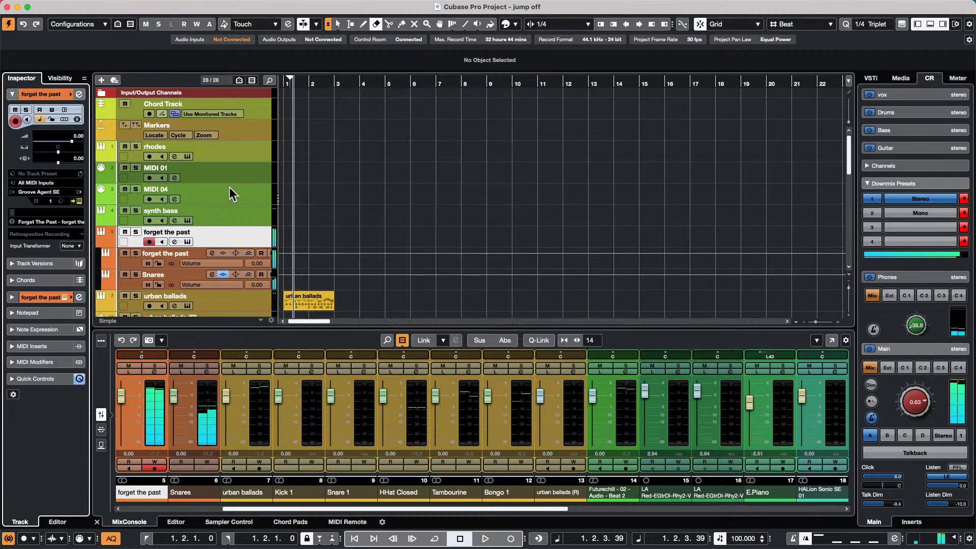
# - Close the Groove Agent SE window and show the volume automation lanes of tracks Audio 01 to Audio 08
pyautogui.click(531, 153)
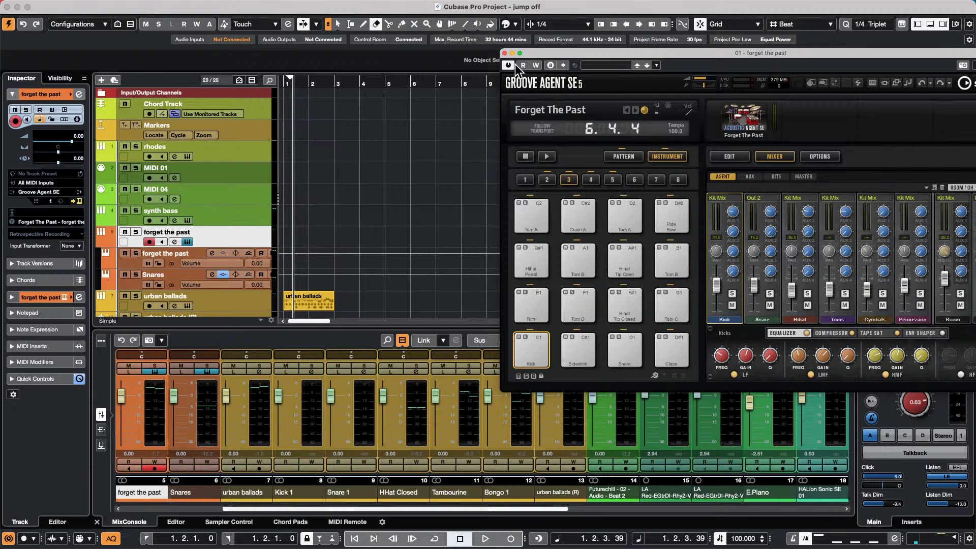
pyautogui.click(504, 53)
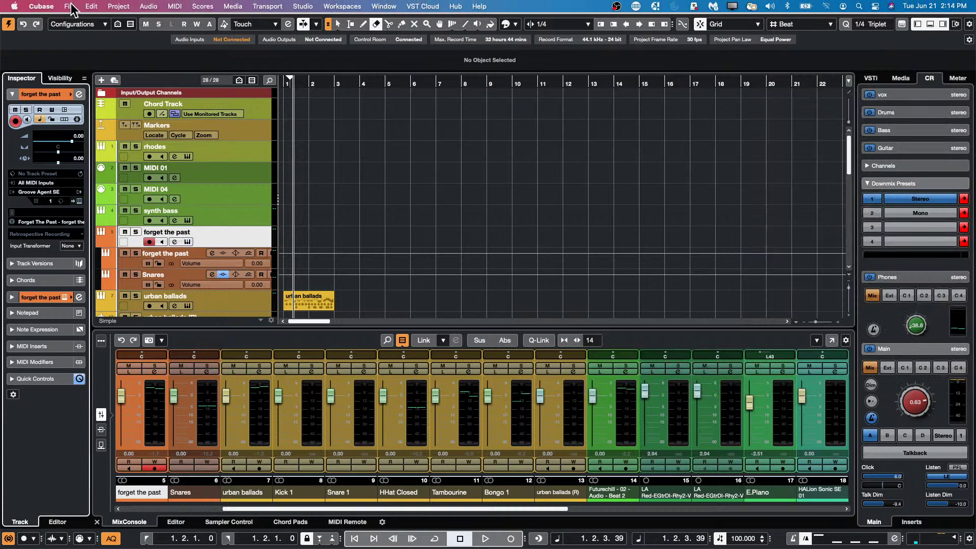
pyautogui.scroll(-10, 564, 135)
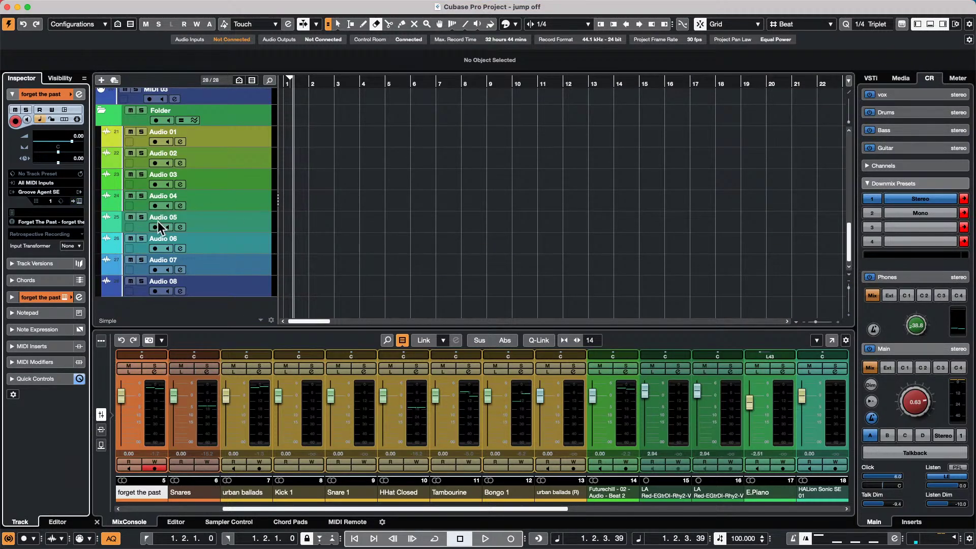
pyautogui.click(246, 137)
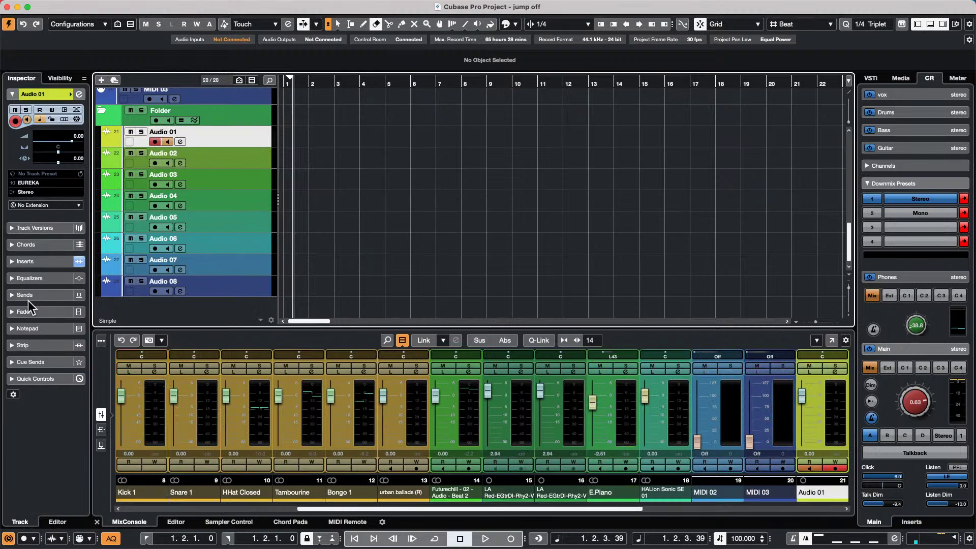
pyautogui.click(106, 291)
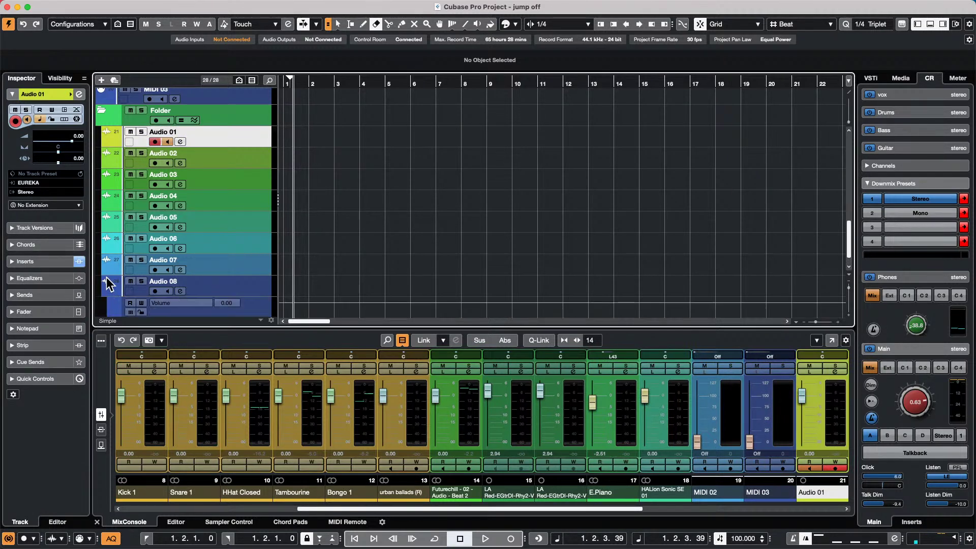
pyautogui.click(106, 270)
pyautogui.click(106, 249)
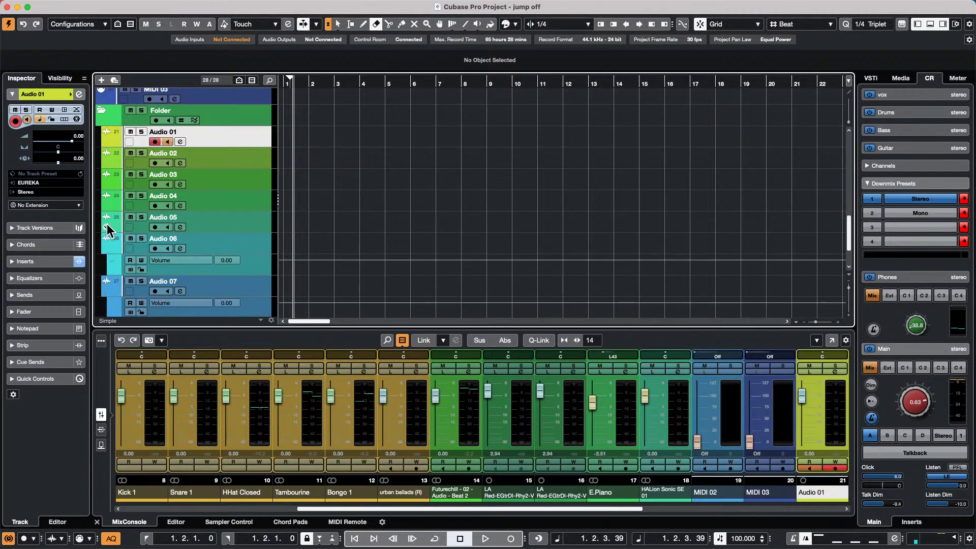
pyautogui.click(106, 228)
pyautogui.click(106, 206)
pyautogui.click(104, 181)
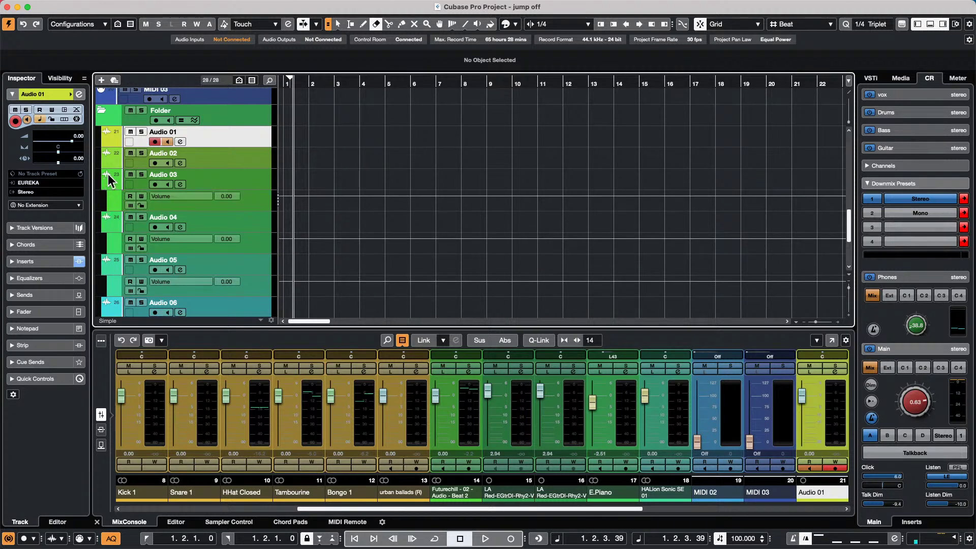
pyautogui.click(107, 162)
pyautogui.click(107, 141)
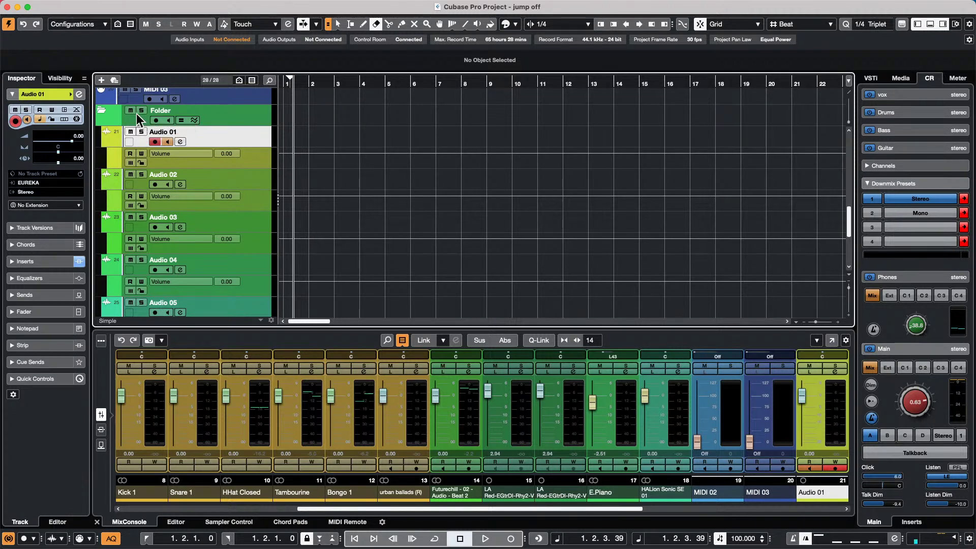
# - Make the Folder track slightly taller and review the folder page of its track controls settings
pyautogui.moveTo(144, 125); pyautogui.dragTo(145, 135)
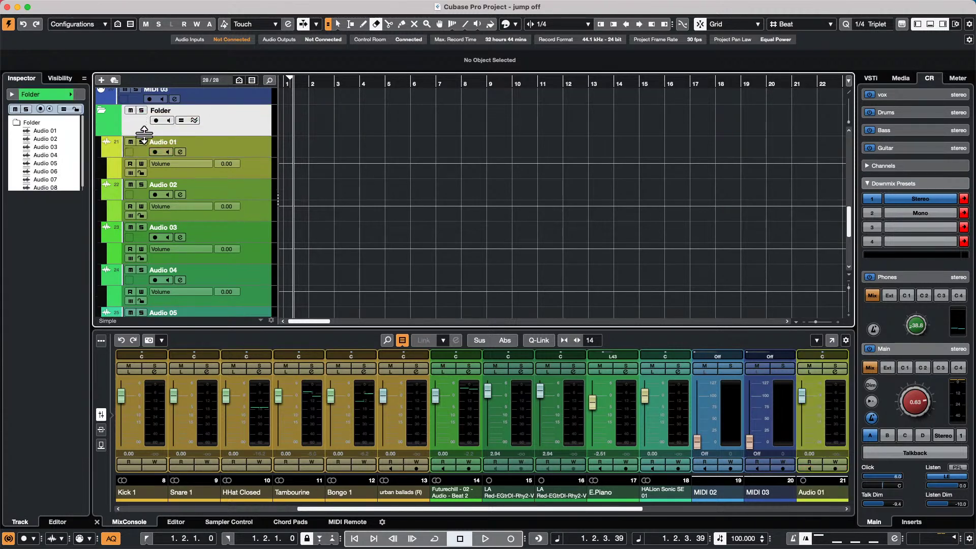
pyautogui.rightClick(243, 124)
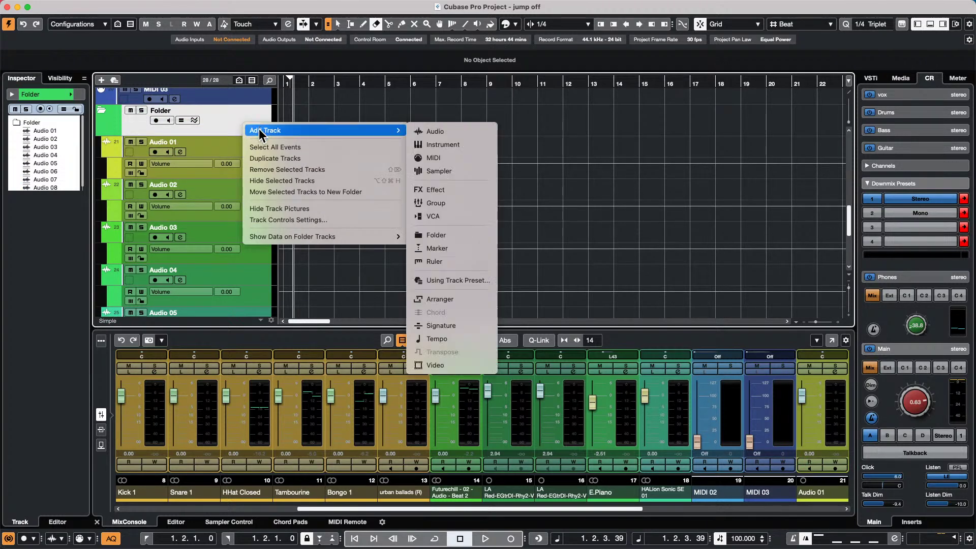
pyautogui.click(281, 219)
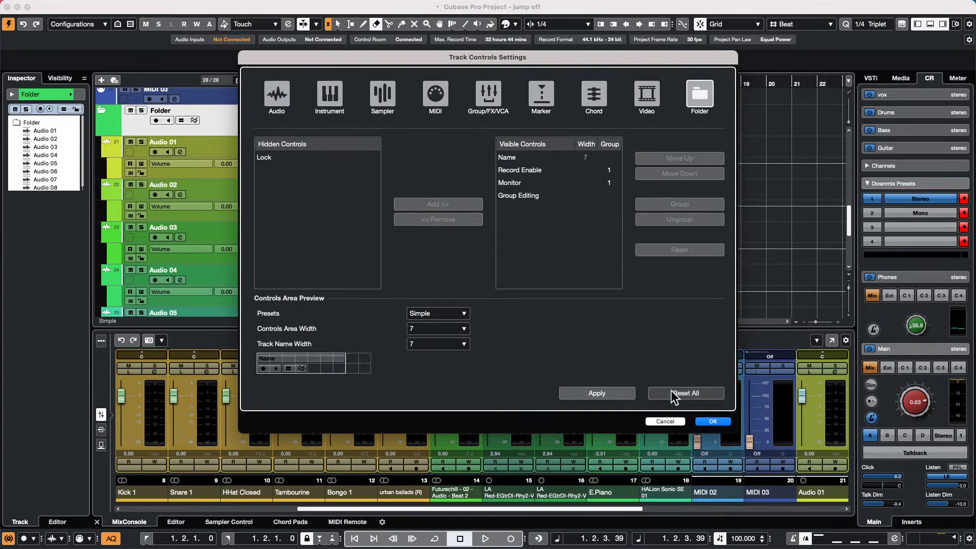
pyautogui.click(713, 421)
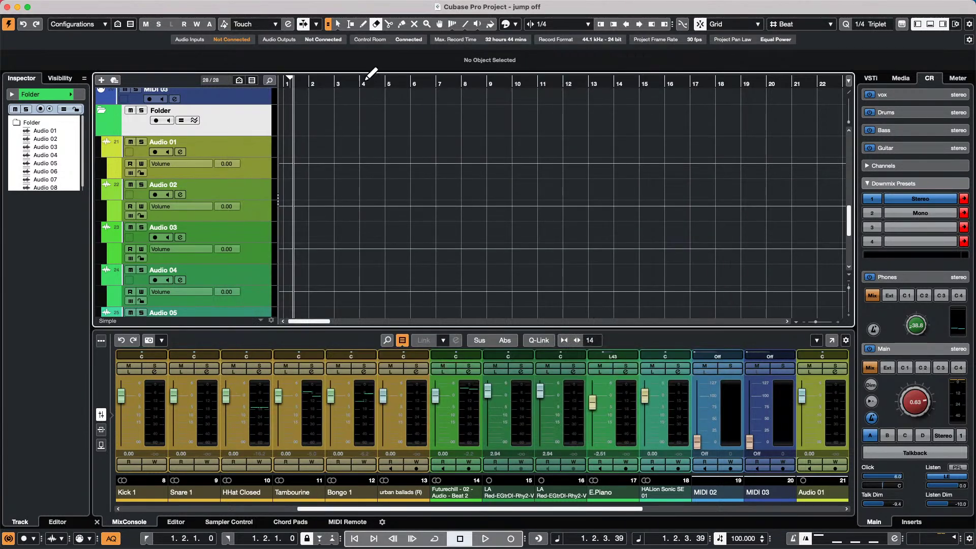
# - Solo the Folder track, set the cursor to bar 1 and play the project briefly
pyautogui.click(141, 111)
pyautogui.click(288, 84)
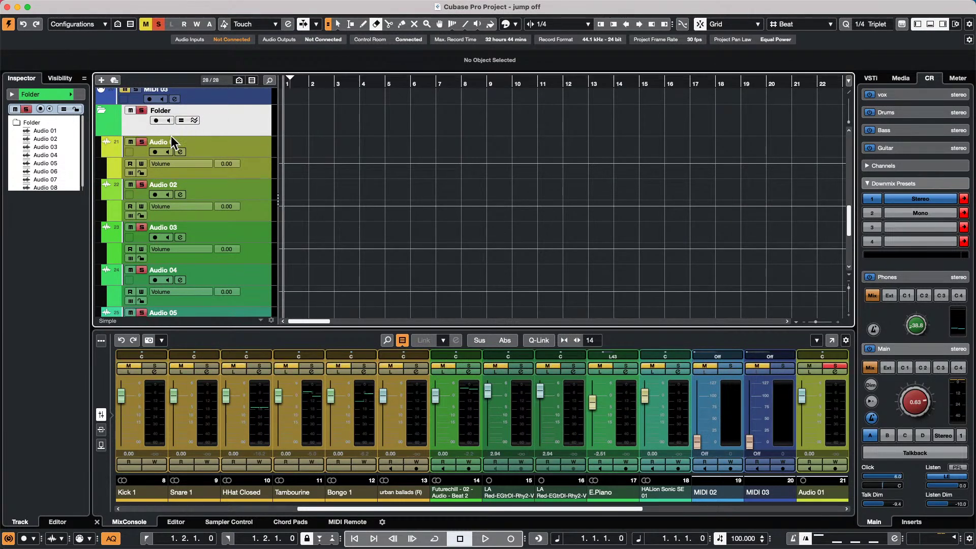
pyautogui.press('space')
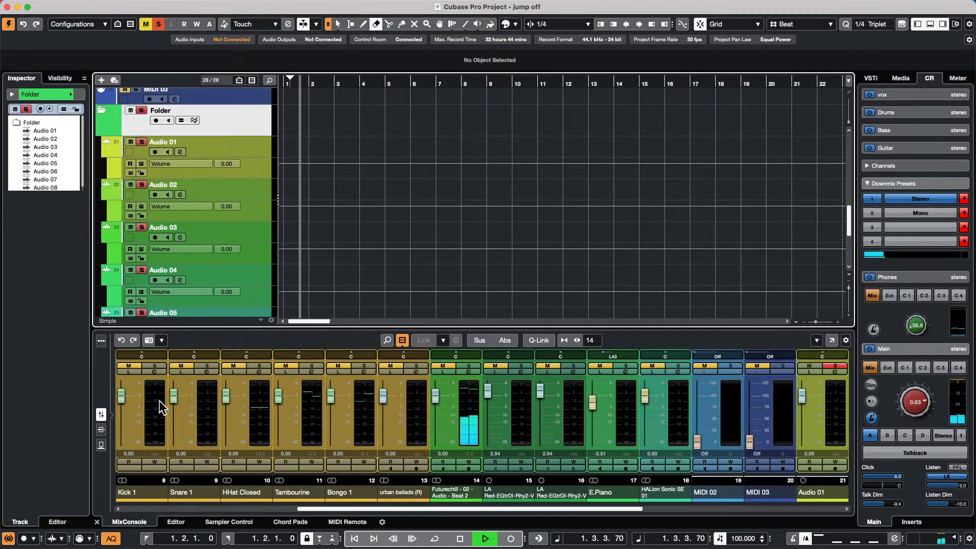
pyautogui.press('space')
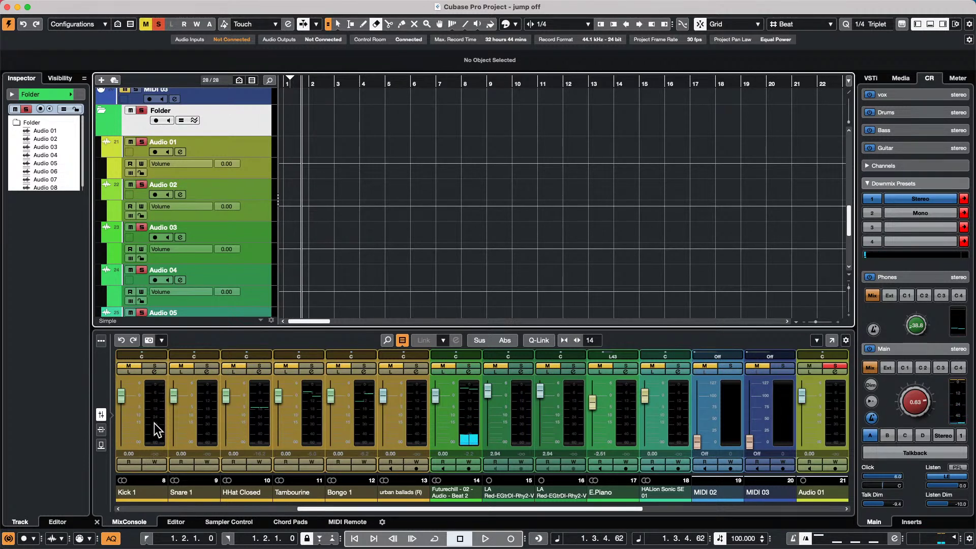
# - Select tracks Audio 01 to Audio 08, enable Q-Link and lower their faders together to -5.88 dB during playback
pyautogui.click(154, 429)
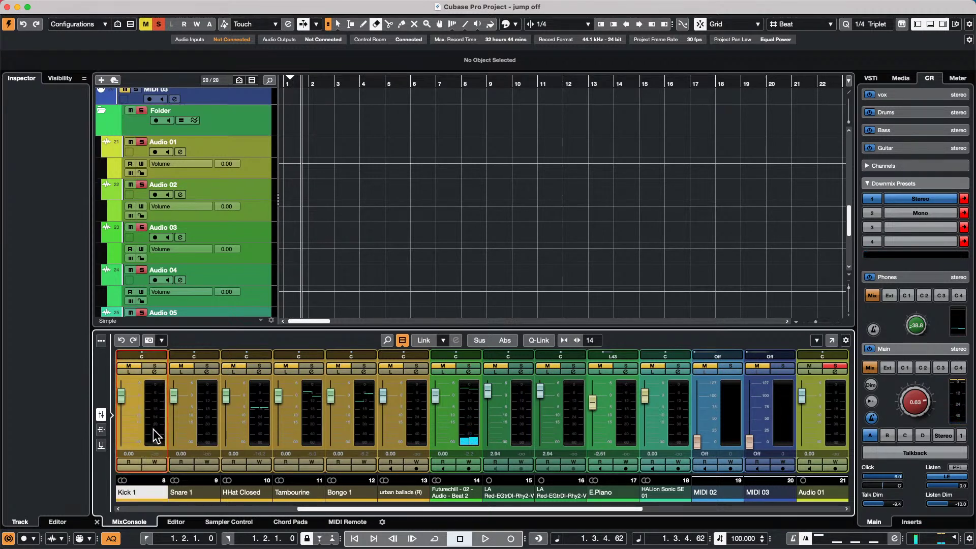
pyautogui.click(634, 408)
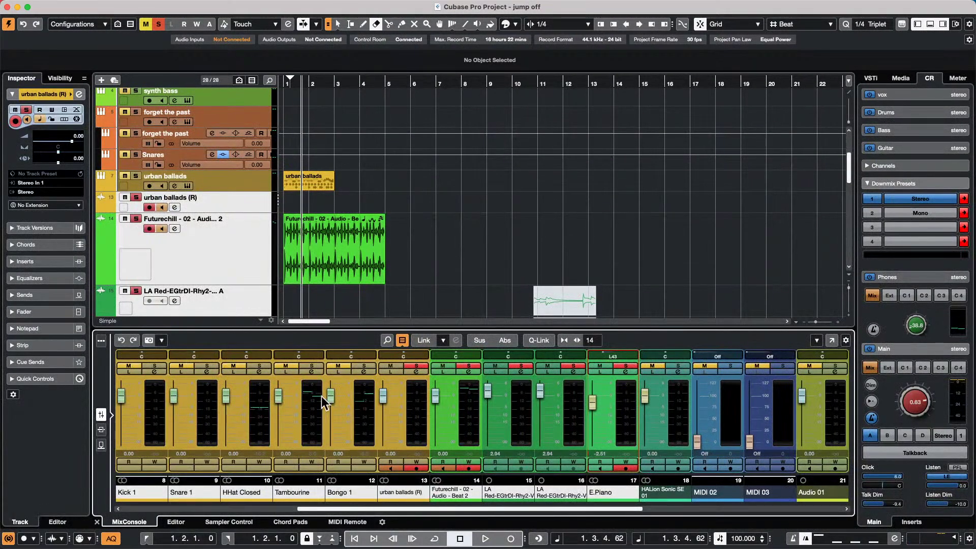
pyautogui.scroll(-10, 255, 255)
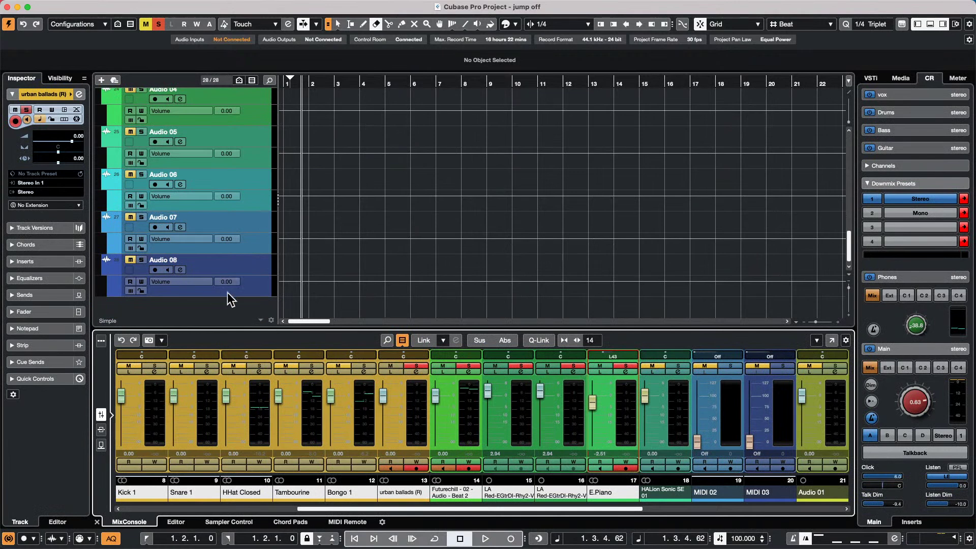
pyautogui.click(264, 264)
pyautogui.scroll(4, 263, 266)
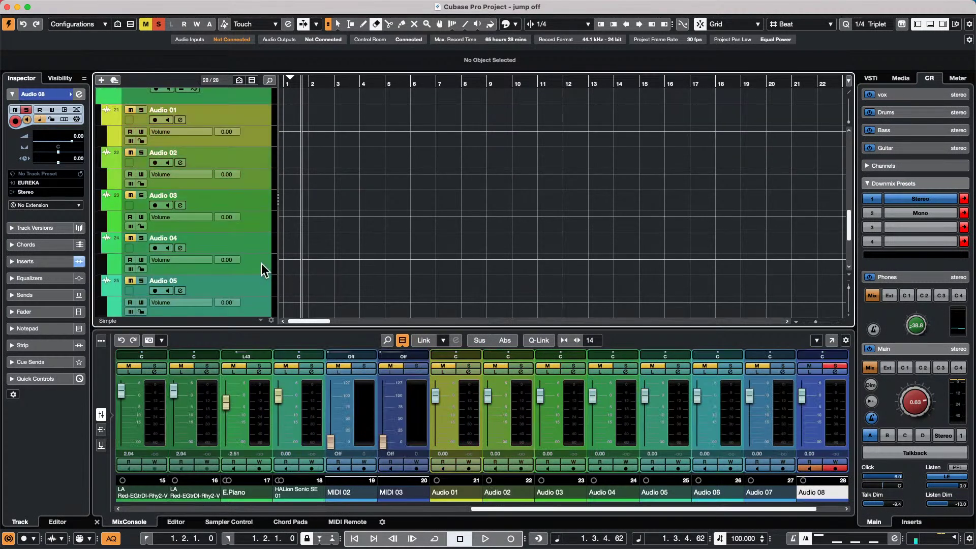
pyautogui.keyDown('shift'); pyautogui.click(242, 120); pyautogui.keyUp('shift')
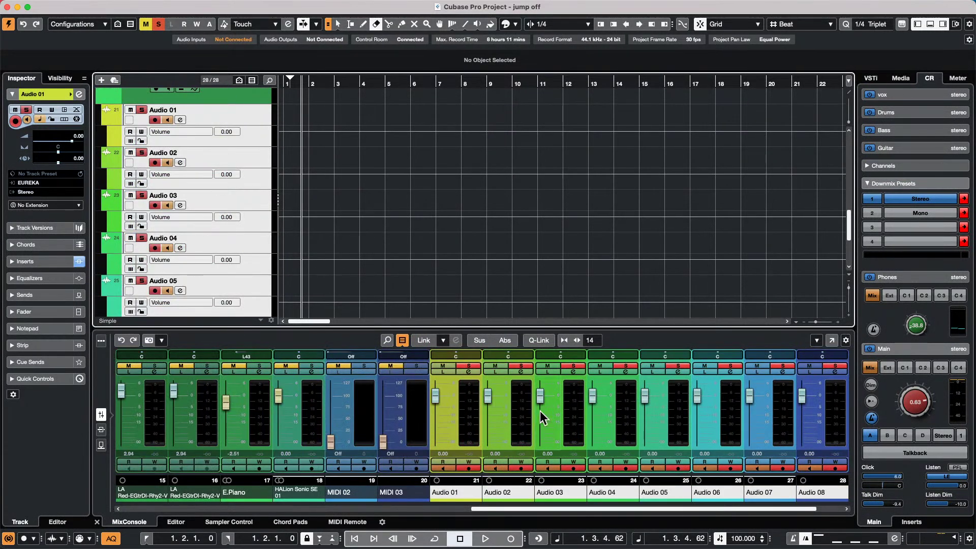
pyautogui.click(539, 340)
pyautogui.press('space')
pyautogui.moveTo(435, 395); pyautogui.dragTo(437, 413)
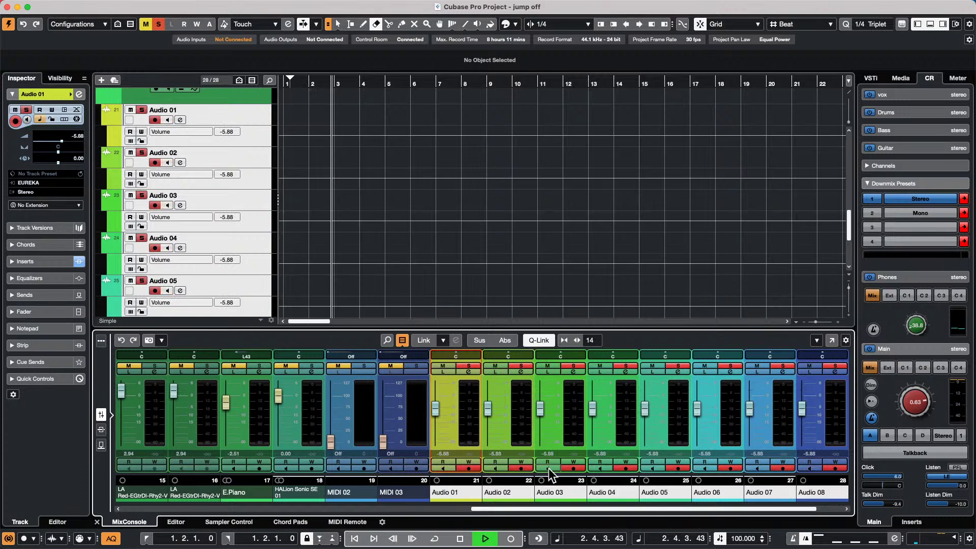
# - Write volume automation on Audio 01 to Audio 08 by moving the linked faders to -9.08 dB during playback
pyautogui.click(521, 462)
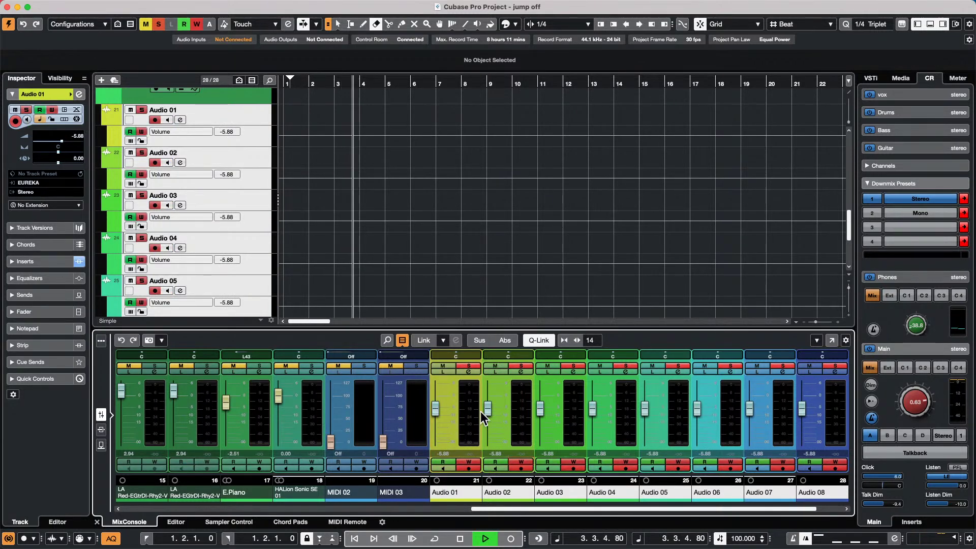
pyautogui.moveTo(486, 411); pyautogui.dragTo(500, 416)
pyautogui.press('space')
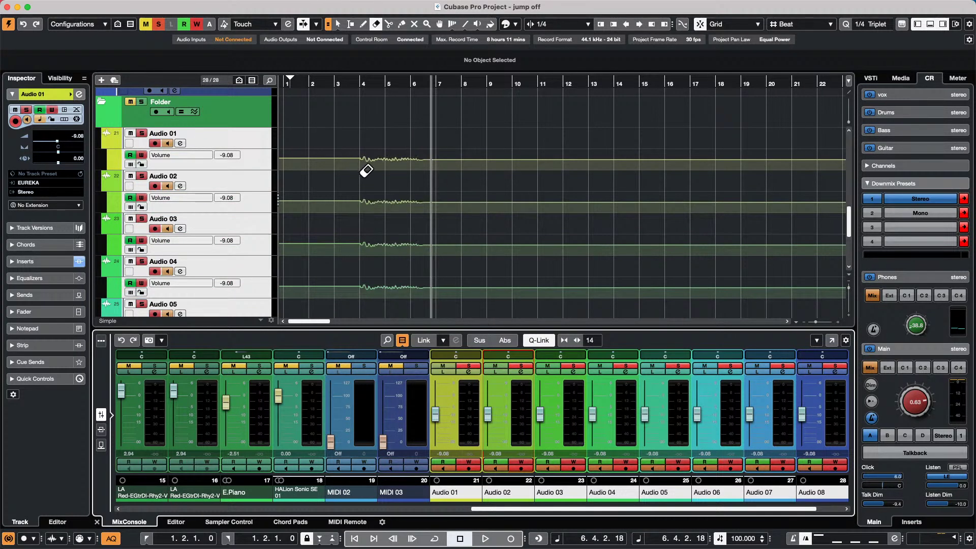
# - Select Audio 01's written volume automation points from about bar 4 to bar 6 and clear the selection
pyautogui.press('1')
pyautogui.hotkey('ctrl', 'a')
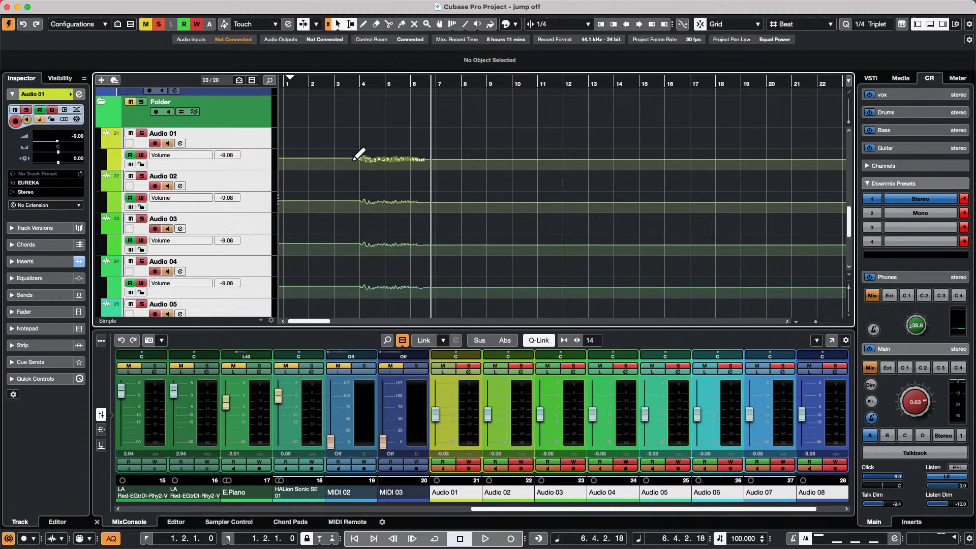
pyautogui.moveTo(357, 165); pyautogui.dragTo(436, 166)
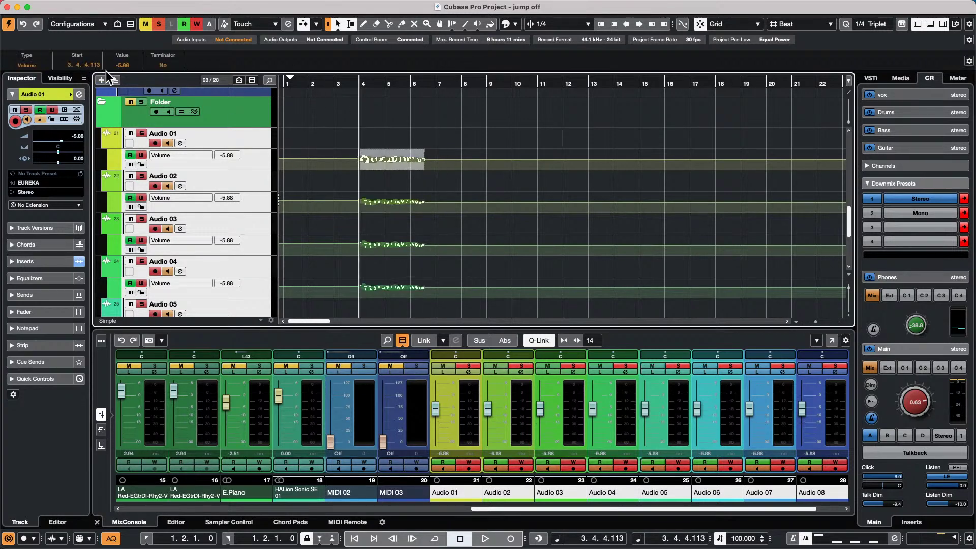
pyautogui.scroll(-4, 120, 68)
pyautogui.click(422, 187)
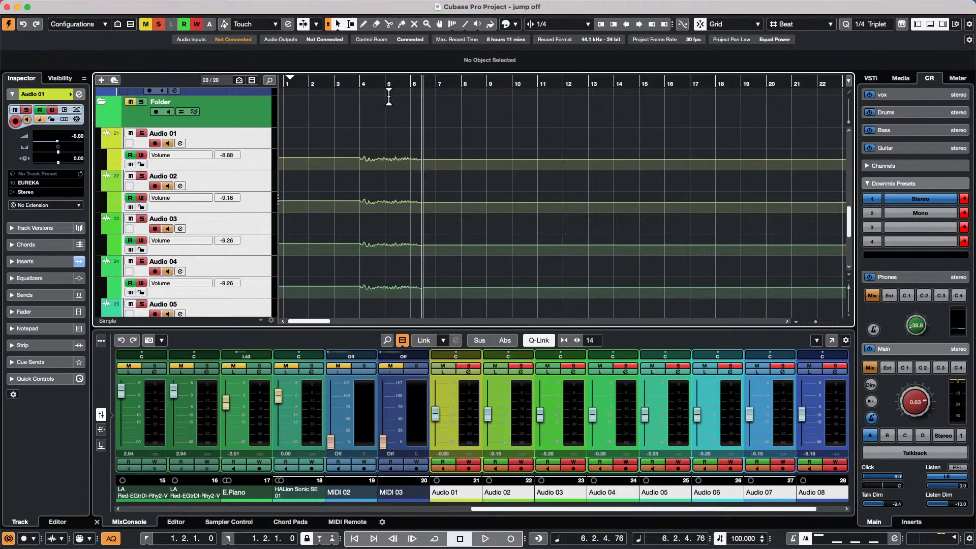
# - Open the Project Logical Editor setup and remove both existing event target filters
pyautogui.click(148, 6)
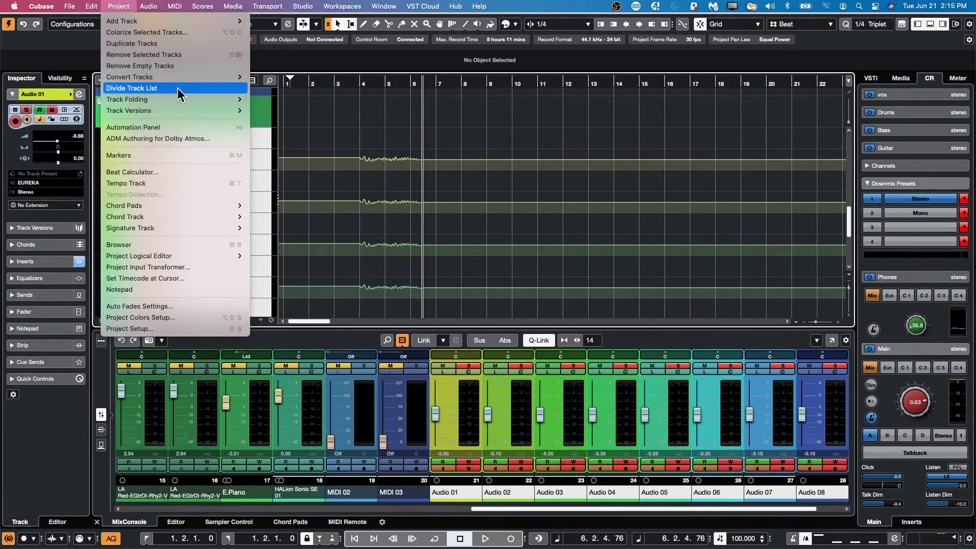
pyautogui.moveTo(178, 256)
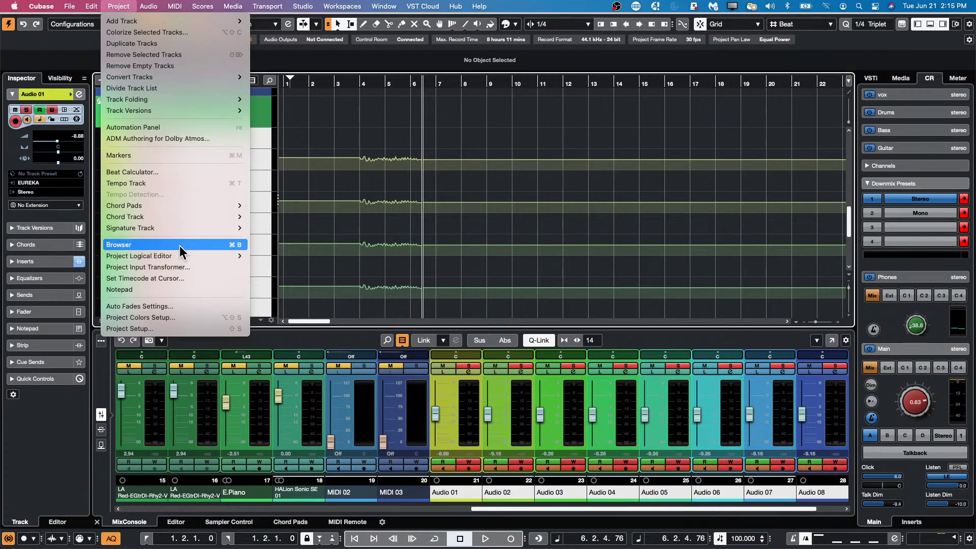
pyautogui.moveTo(155, 113)
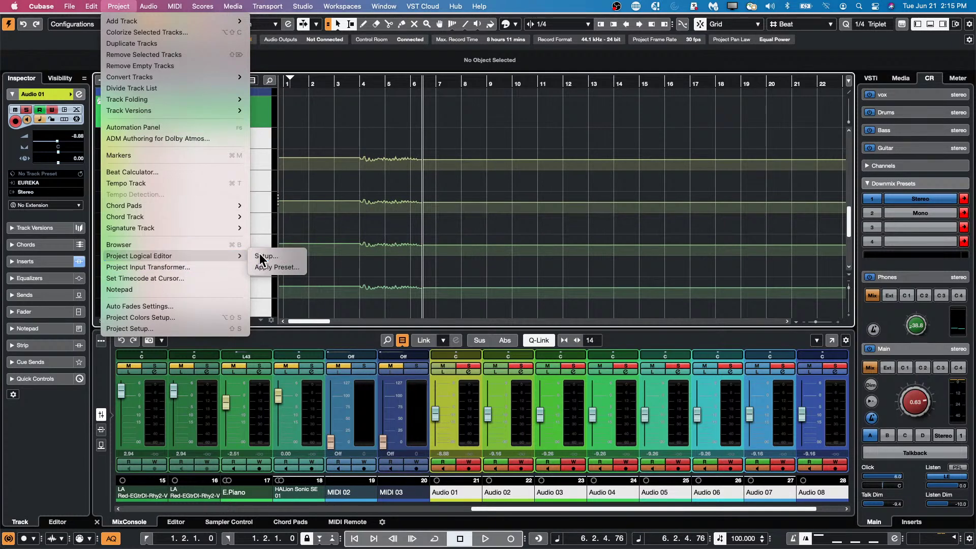
pyautogui.click(265, 255)
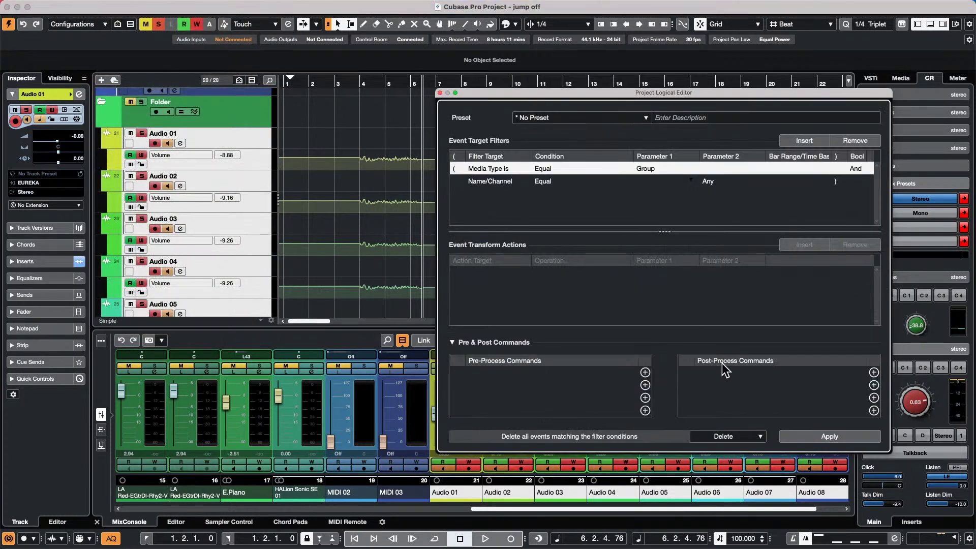
pyautogui.click(855, 141)
pyautogui.click(855, 142)
pyautogui.moveTo(666, 96); pyautogui.dragTo(691, 86)
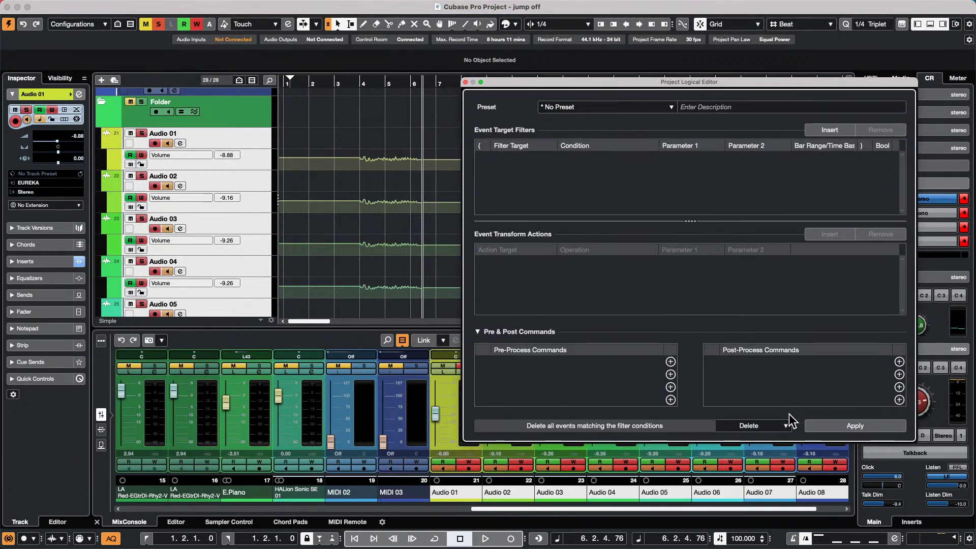
# - Set the logical editor's function to Transform and add the filter Media Type is Equal Automation
pyautogui.click(761, 425)
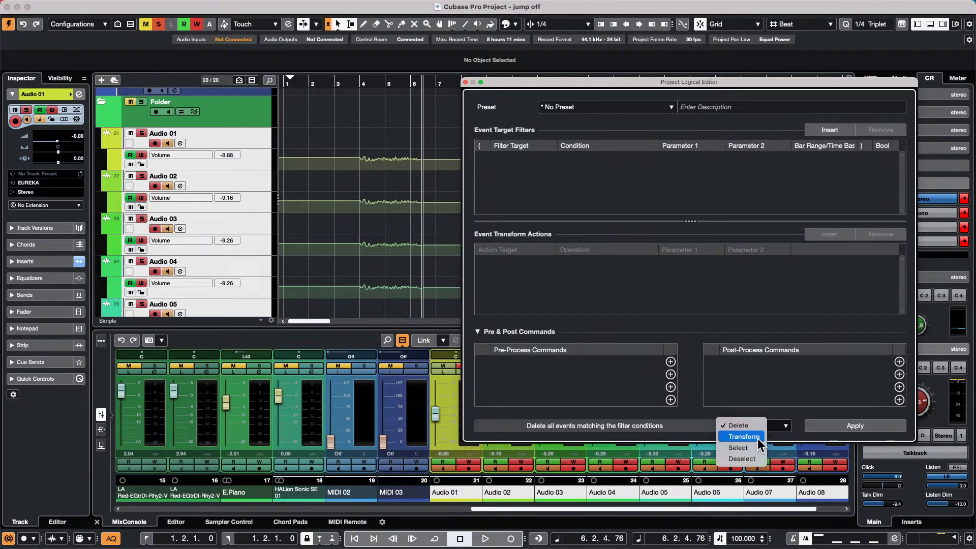
pyautogui.click(757, 438)
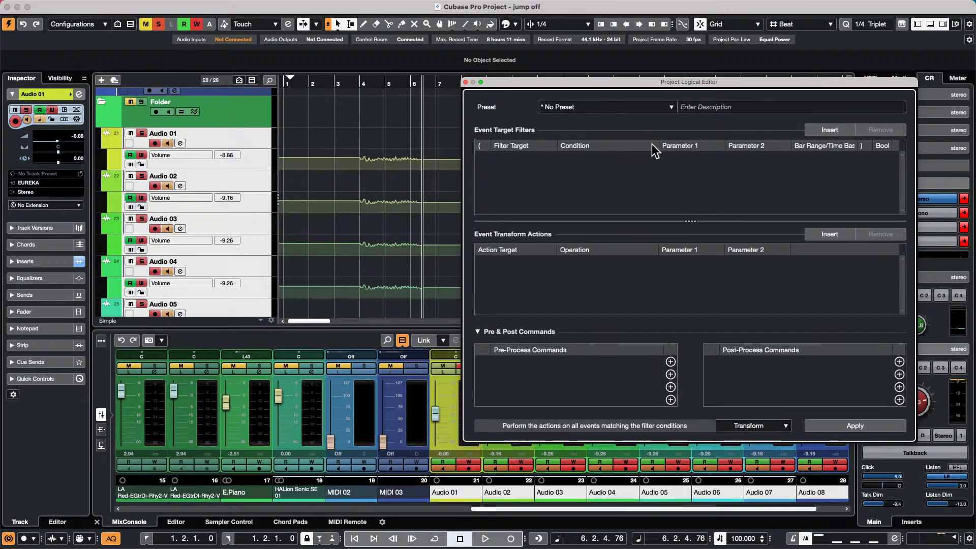
pyautogui.click(830, 130)
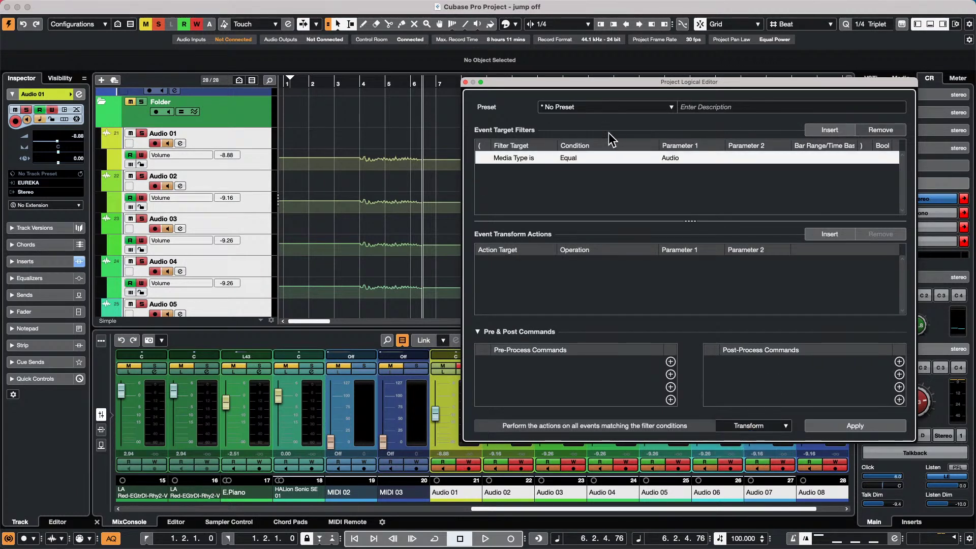
pyautogui.click(676, 160)
pyautogui.click(681, 191)
# - Add a transform action with target Trim, operation Decrement Volume in dB and a value of 2
pyautogui.click(817, 235)
pyautogui.click(510, 262)
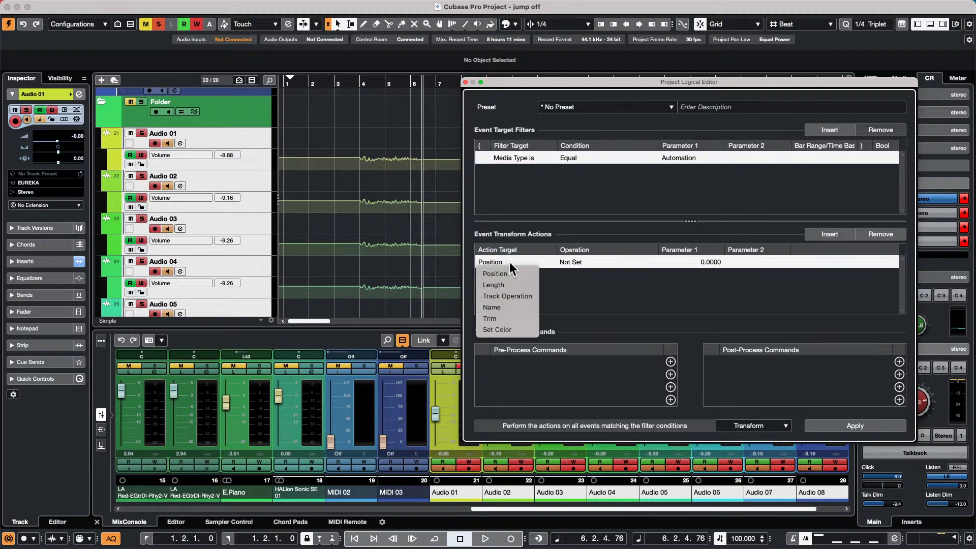
pyautogui.click(511, 318)
pyautogui.click(580, 262)
pyautogui.click(621, 307)
pyautogui.click(707, 262)
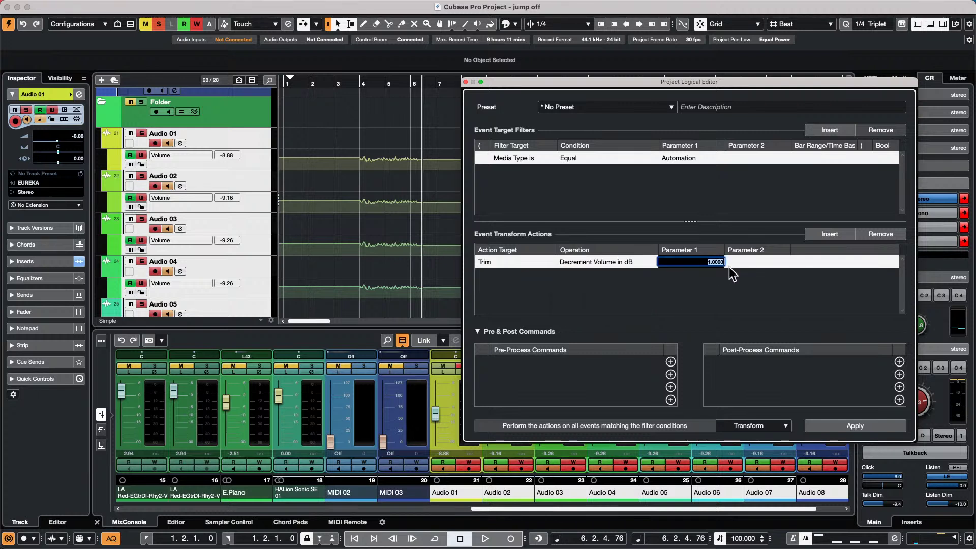
pyautogui.write('2')
pyautogui.press('Return')
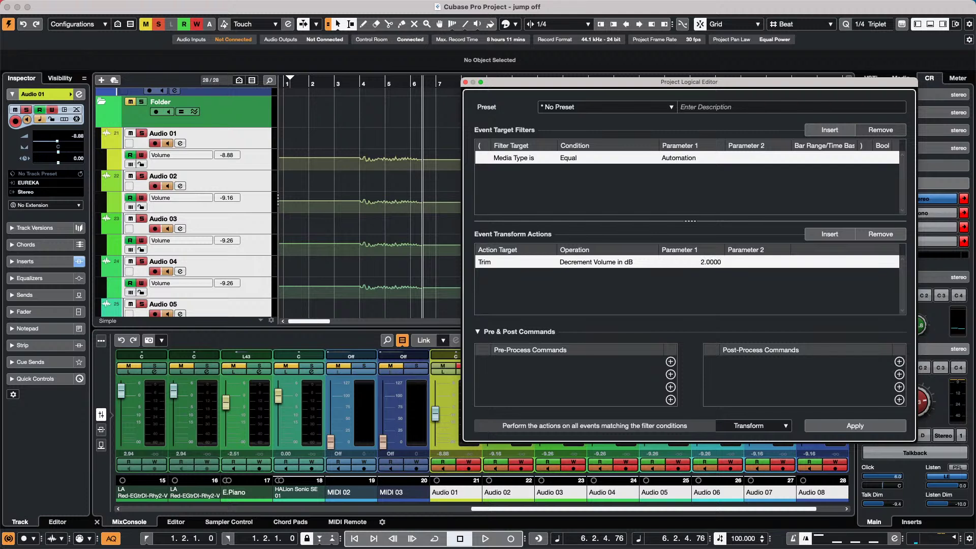
# - Try the 2 dB volume decrement by applying it repeatedly to all matching automation, and undo it
pyautogui.click(848, 426)
pyautogui.click(848, 426)
pyautogui.click(848, 426)
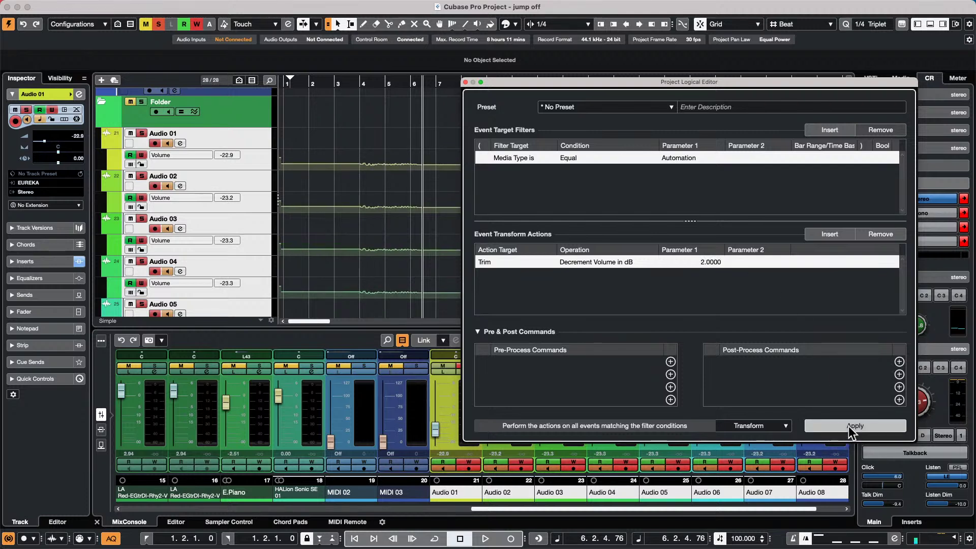
pyautogui.click(849, 425)
pyautogui.press('super+z')
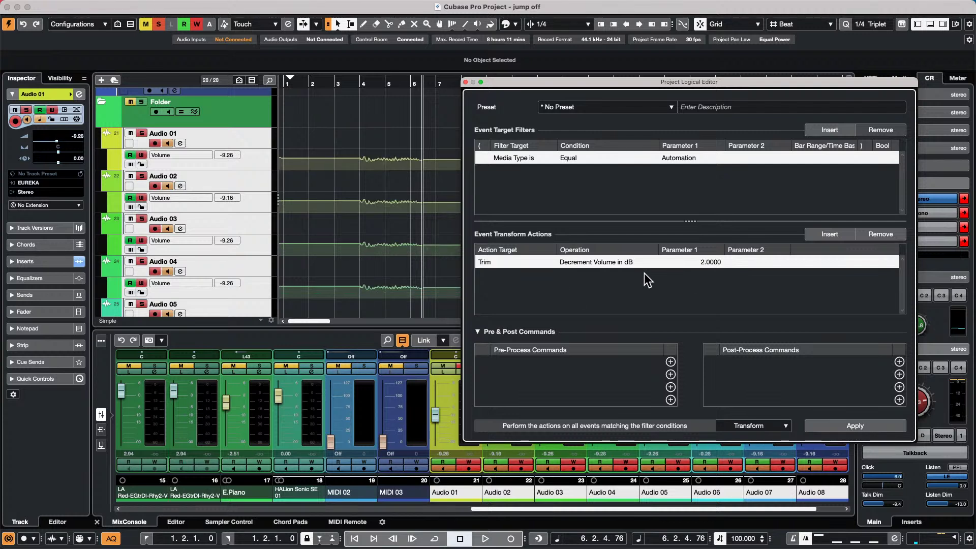
# - Hide the volume automation lanes of the tracks Audio 01 to Audio 08
pyautogui.click(105, 143)
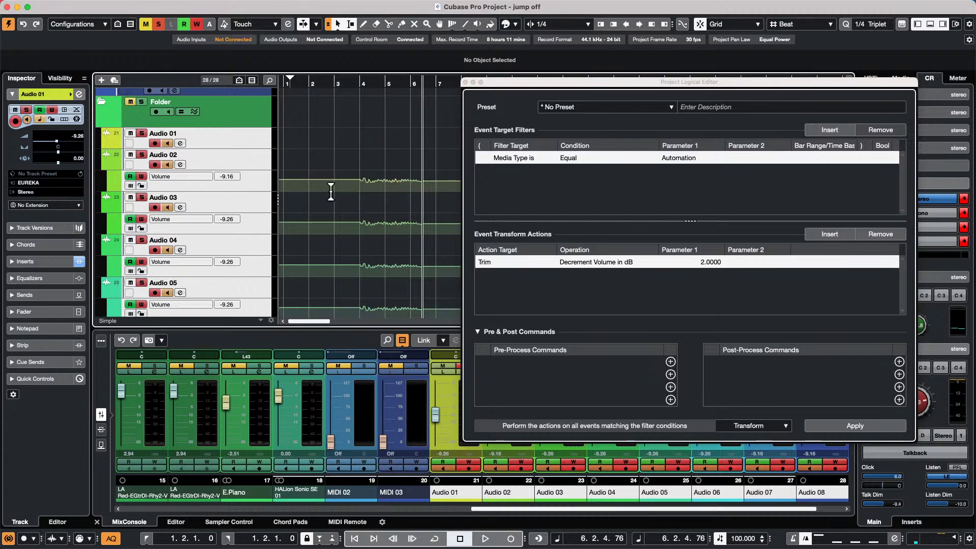
pyautogui.click(355, 188)
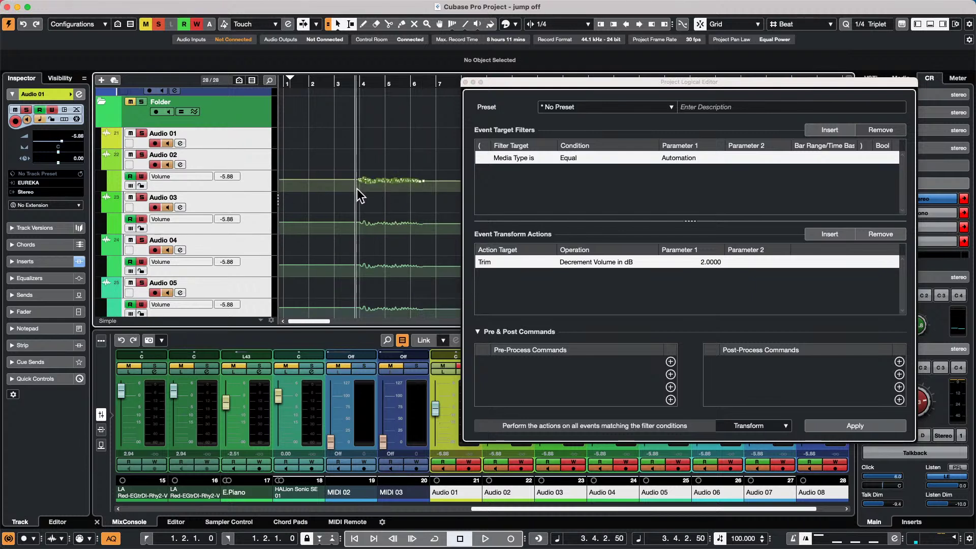
pyautogui.click(104, 164)
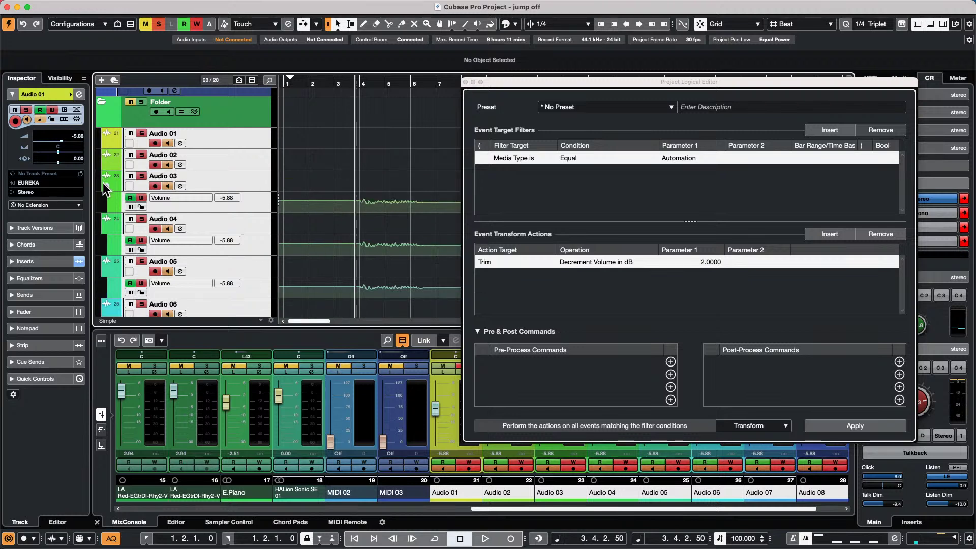
pyautogui.click(104, 185)
pyautogui.click(105, 207)
pyautogui.click(108, 228)
pyautogui.click(106, 249)
pyautogui.click(106, 271)
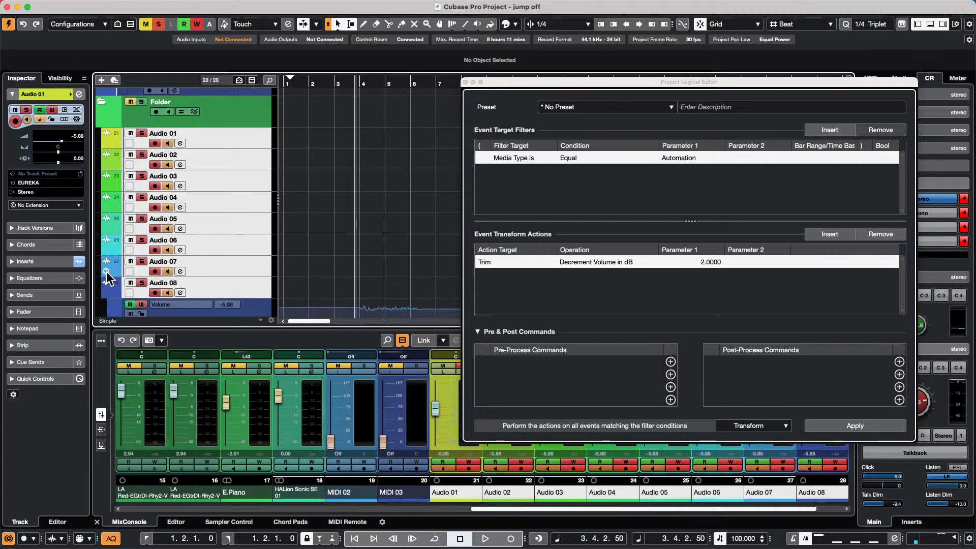
pyautogui.click(106, 292)
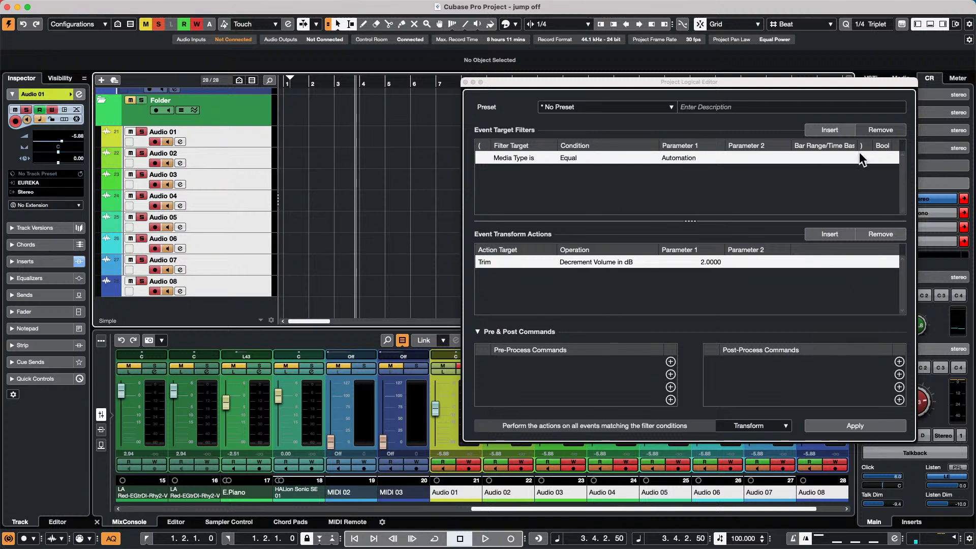
# - Add a second event target filter with Property, Property Is Set and Parent Object Is Selected
pyautogui.click(828, 131)
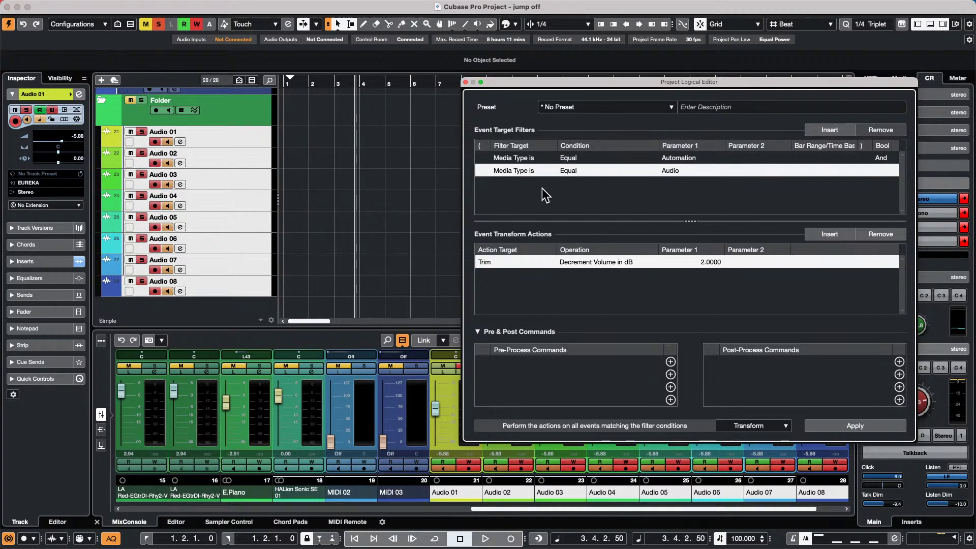
pyautogui.click(516, 172)
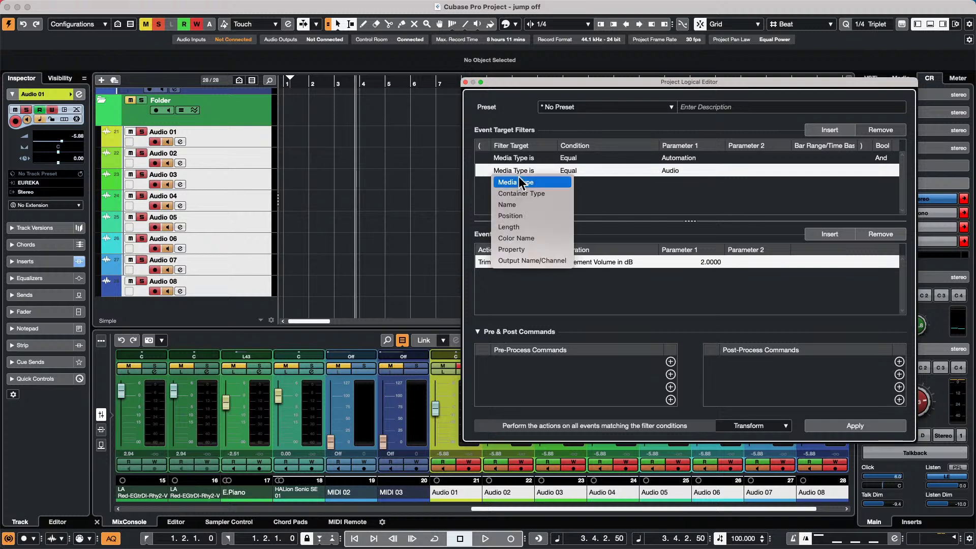
pyautogui.click(548, 253)
pyautogui.click(594, 172)
pyautogui.click(602, 185)
pyautogui.click(688, 171)
pyautogui.click(689, 283)
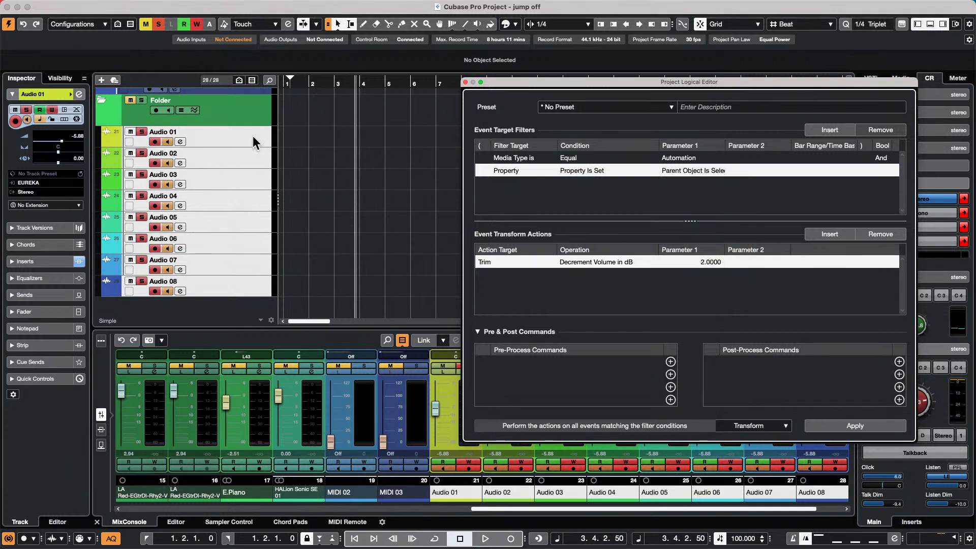
# - Apply the 2 dB decrement repeatedly to the selected tracks' automation and show Audio 01's volume lane
pyautogui.click(850, 425)
pyautogui.click(852, 426)
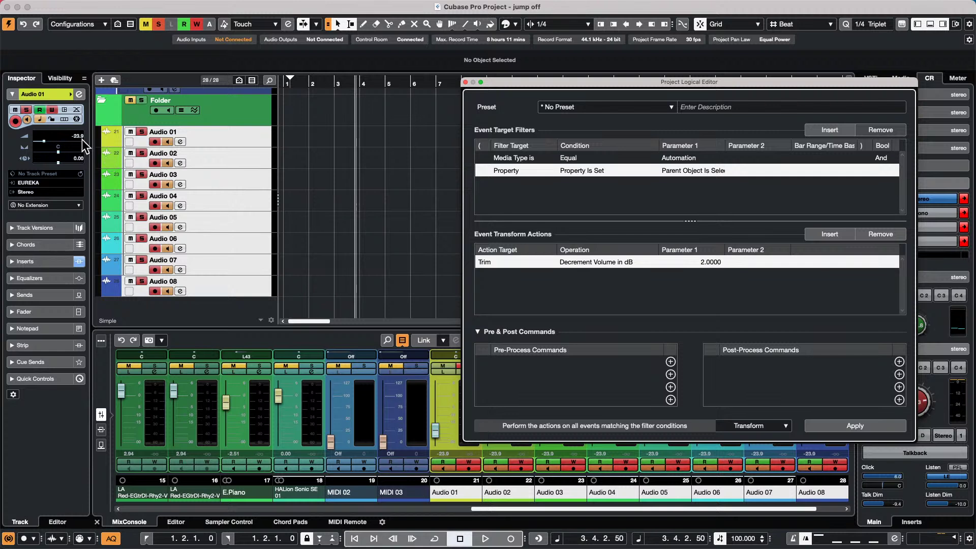
pyautogui.click(105, 140)
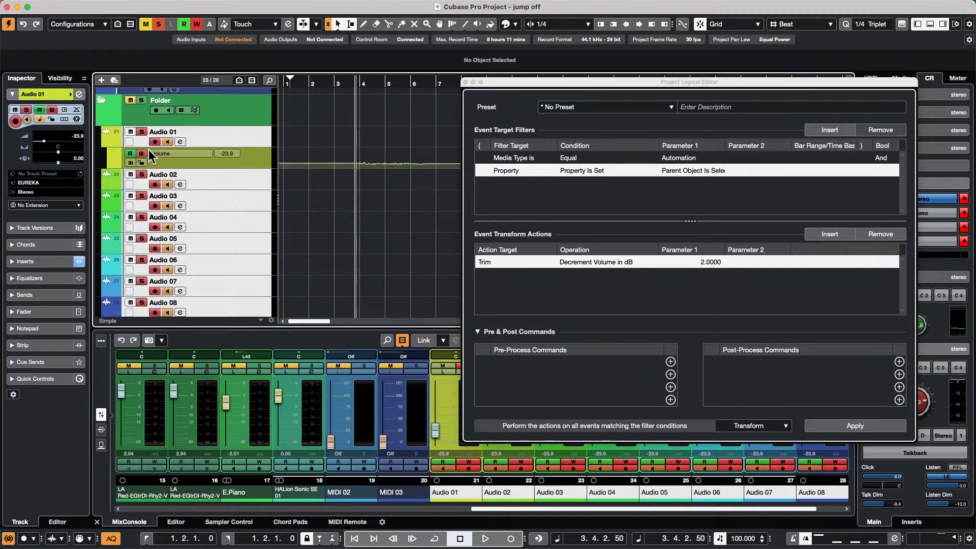
pyautogui.click(830, 424)
pyautogui.click(831, 427)
pyautogui.click(832, 427)
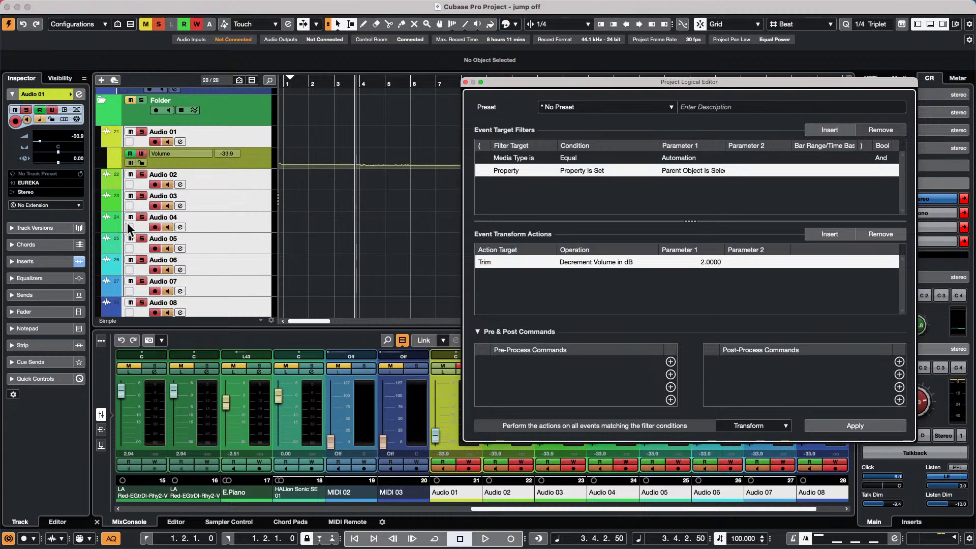
# - Show the volume lanes of Audio 03 and Audio 02, enlarging Audio 02's, and close the Project Logical Editor
pyautogui.click(107, 205)
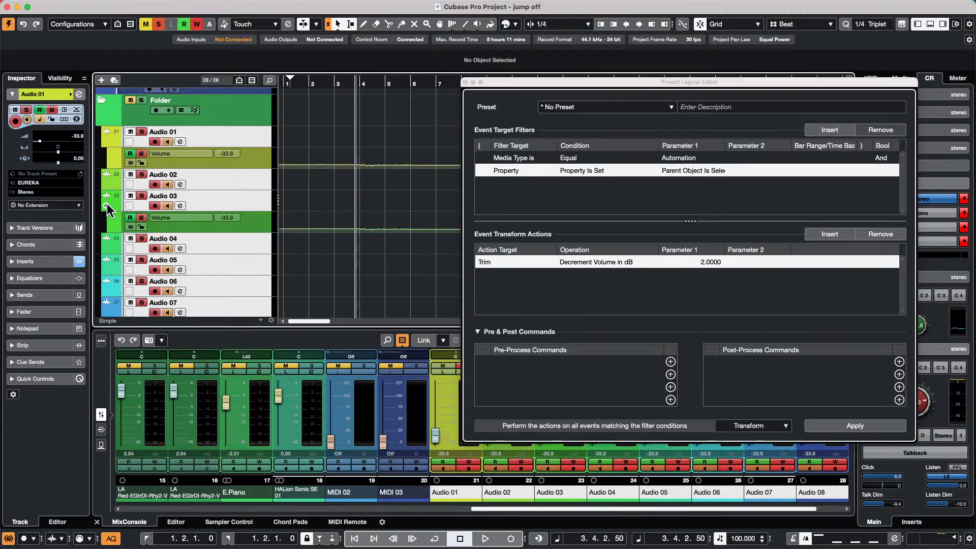
pyautogui.click(106, 183)
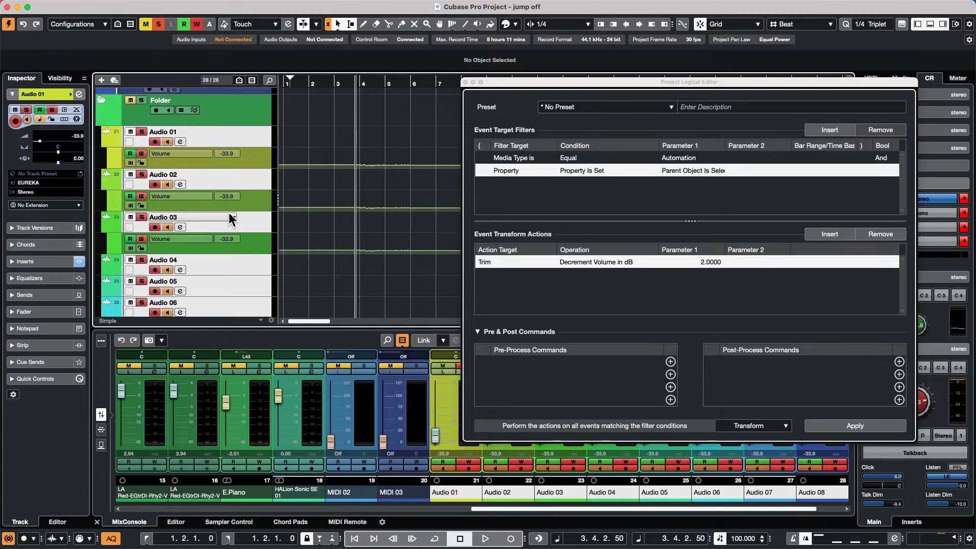
pyautogui.moveTo(239, 211); pyautogui.dragTo(241, 239)
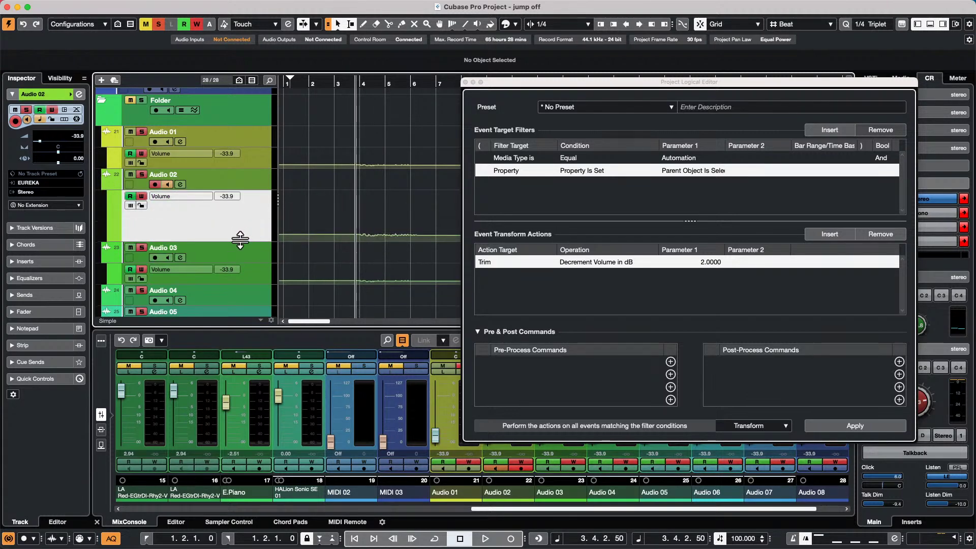
pyautogui.press('Up')
pyautogui.click(465, 81)
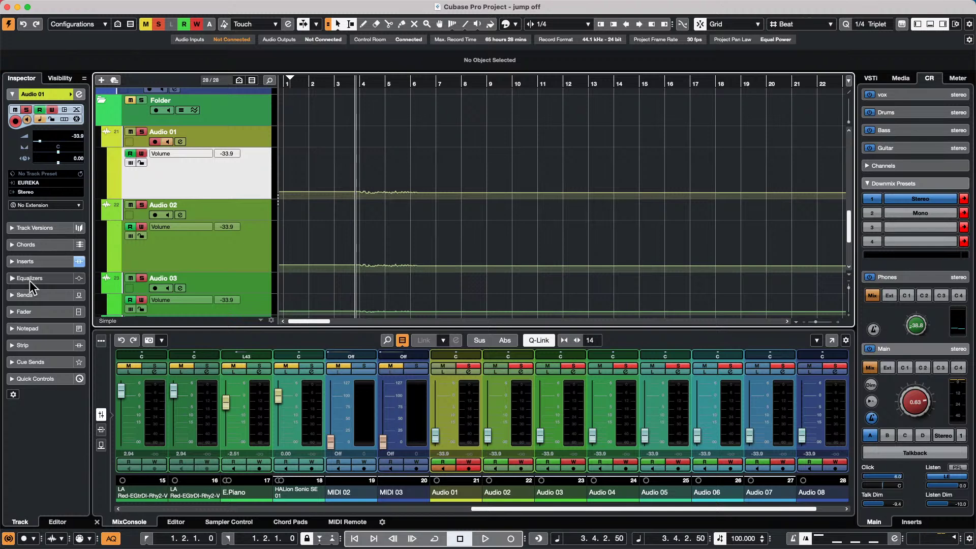
# - Select the Futurechill - 02 - Audio - Beat 2 event and locate the project cursor to the selection's start
pyautogui.click(384, 83)
pyautogui.press('Home')
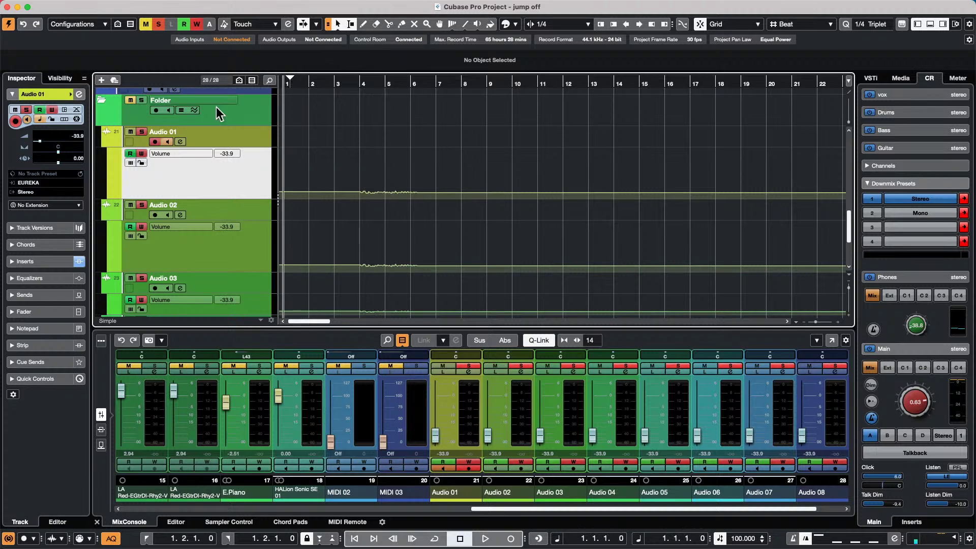
pyautogui.scroll(10, 319, 124)
pyautogui.scroll(-2, 322, 126)
pyautogui.moveTo(318, 257); pyautogui.dragTo(427, 237)
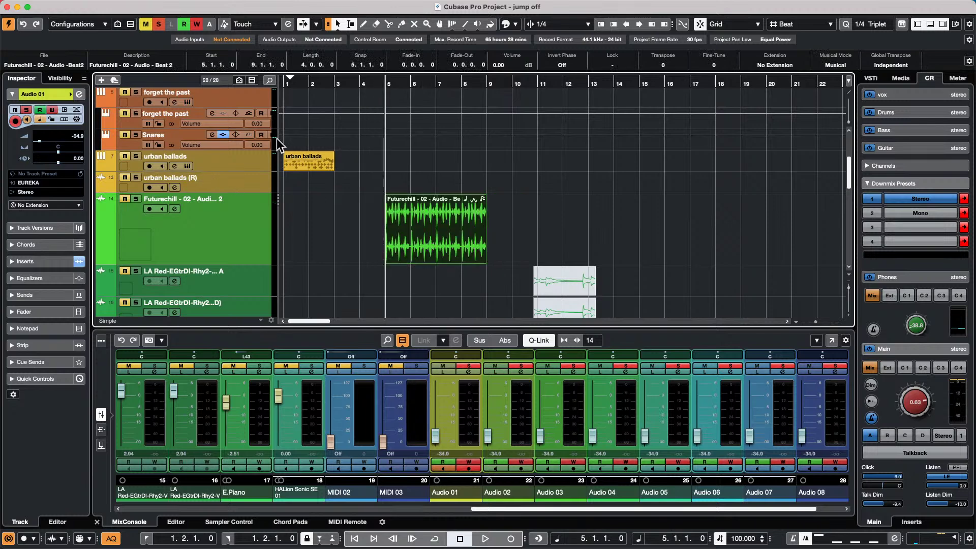
pyautogui.click(452, 87)
pyautogui.press('l')
pyautogui.press('r')
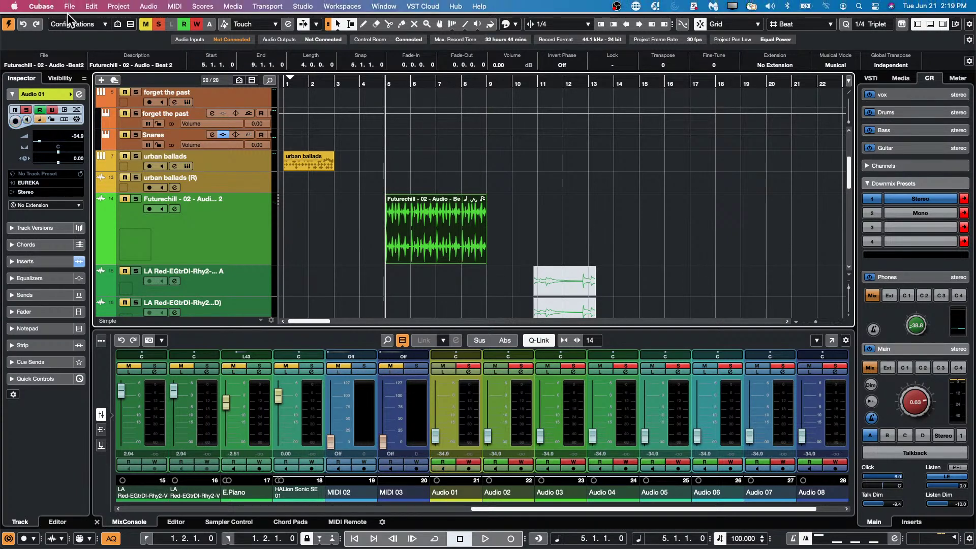
# - Open the Key Commands settings and find the command assigned to the key L
pyautogui.click(92, 6)
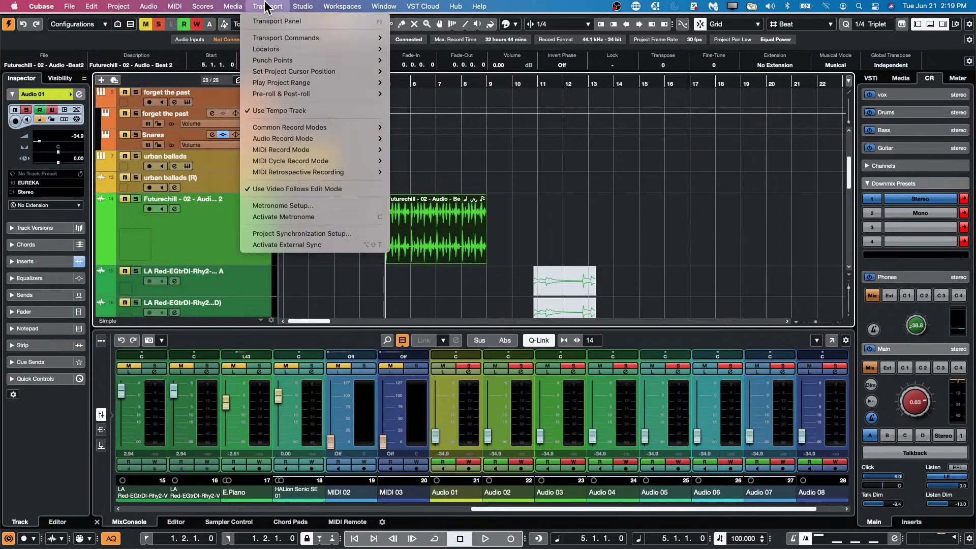
pyautogui.moveTo(255, 9)
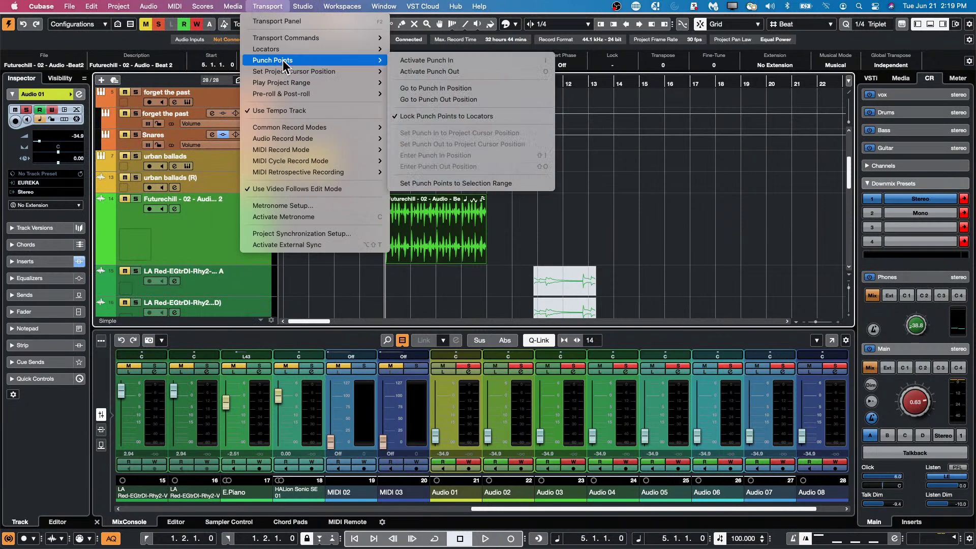
pyautogui.moveTo(287, 50)
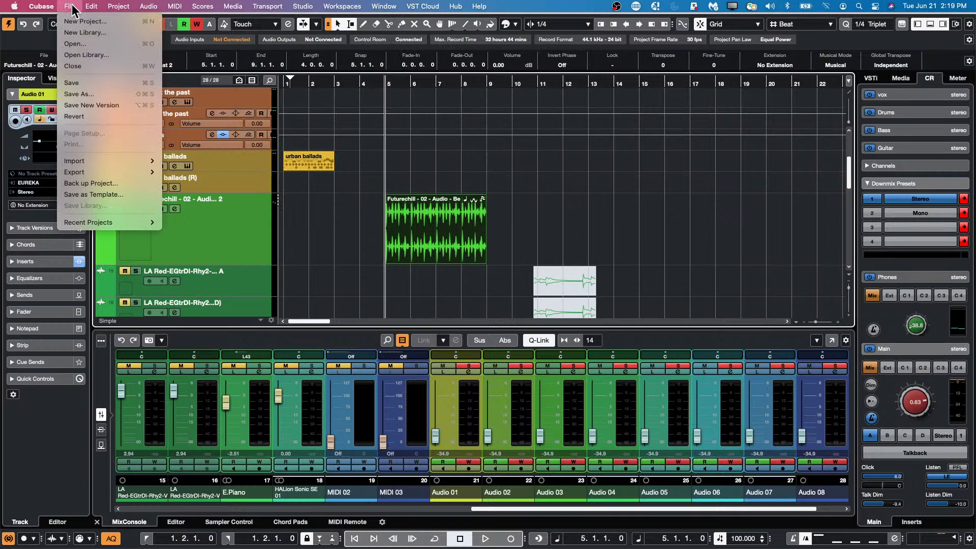
pyautogui.moveTo(91, 6)
pyautogui.click(153, 401)
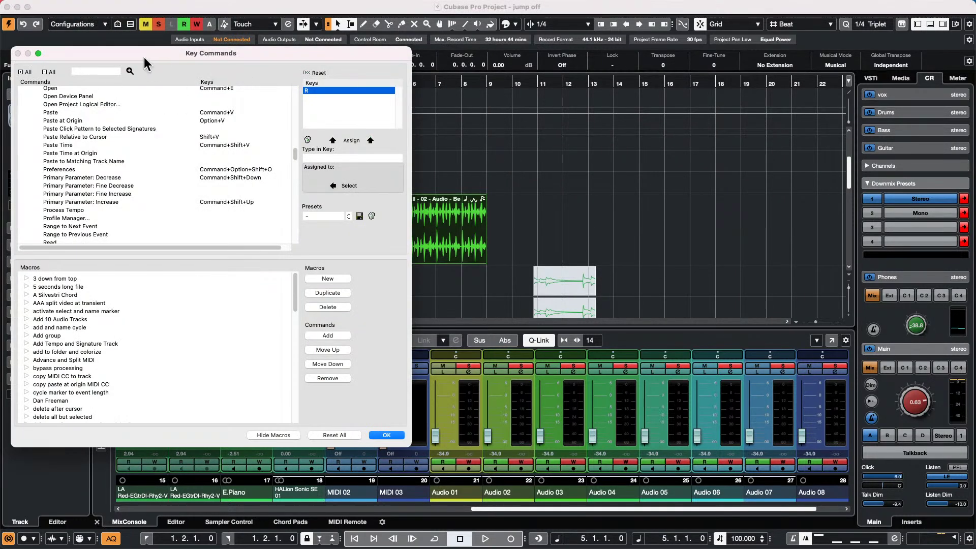
pyautogui.click(364, 158)
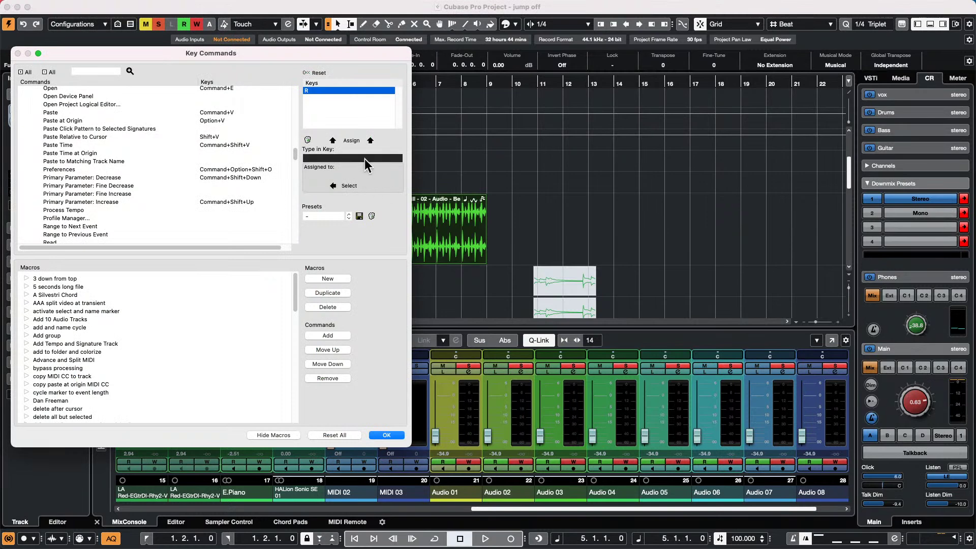
pyautogui.press('l')
pyautogui.click(359, 188)
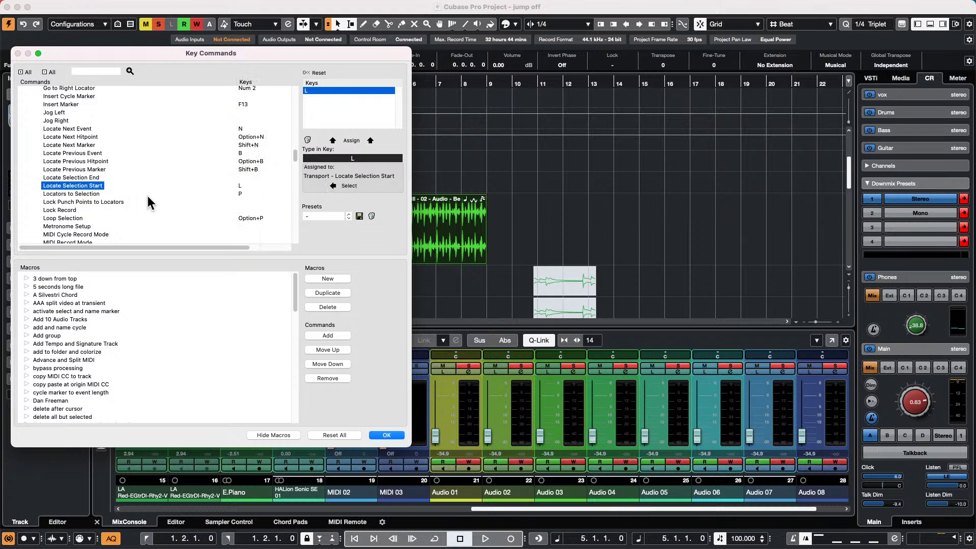
# - Assign Command+Option+Shift+< to the Locate Selection End command and accept the key command settings
pyautogui.click(91, 178)
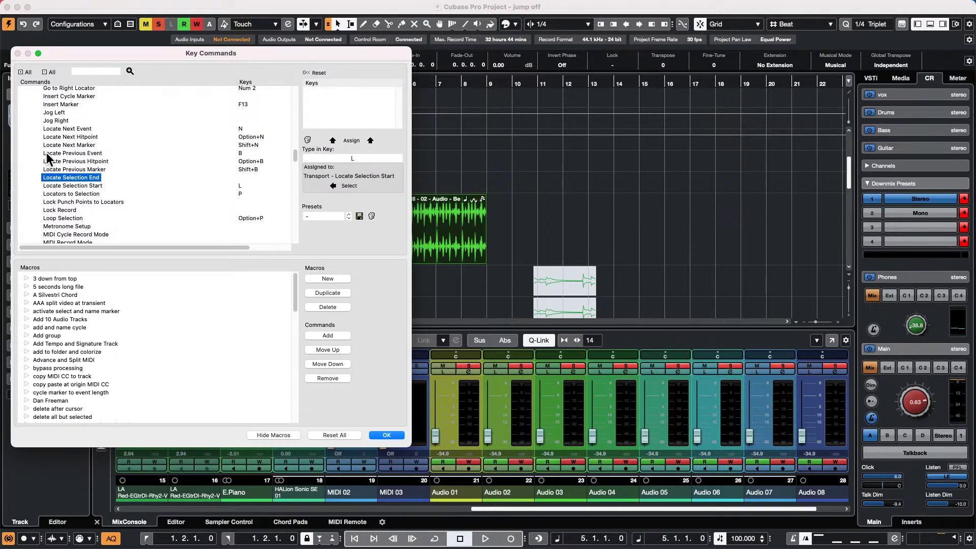
pyautogui.scroll(1, 102, 167)
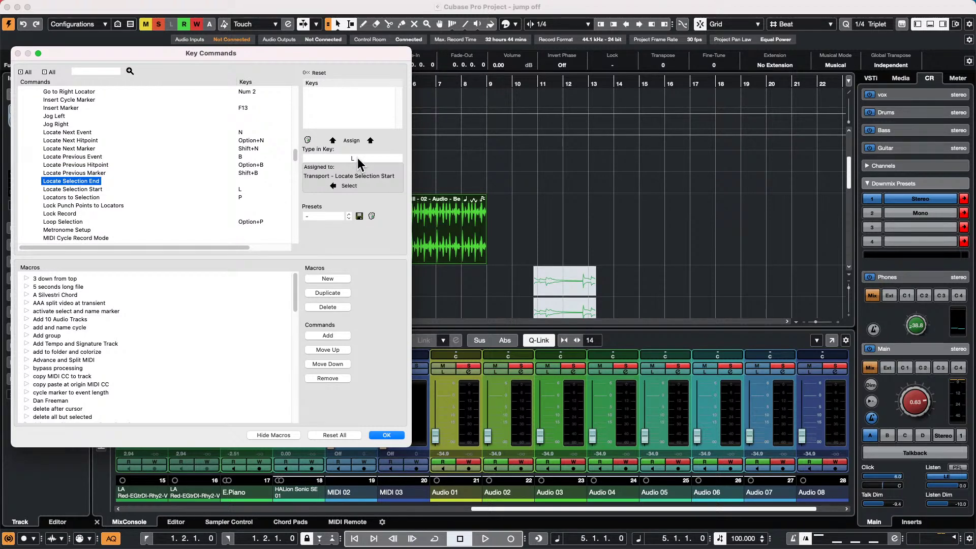
pyautogui.click(69, 188)
pyautogui.click(81, 182)
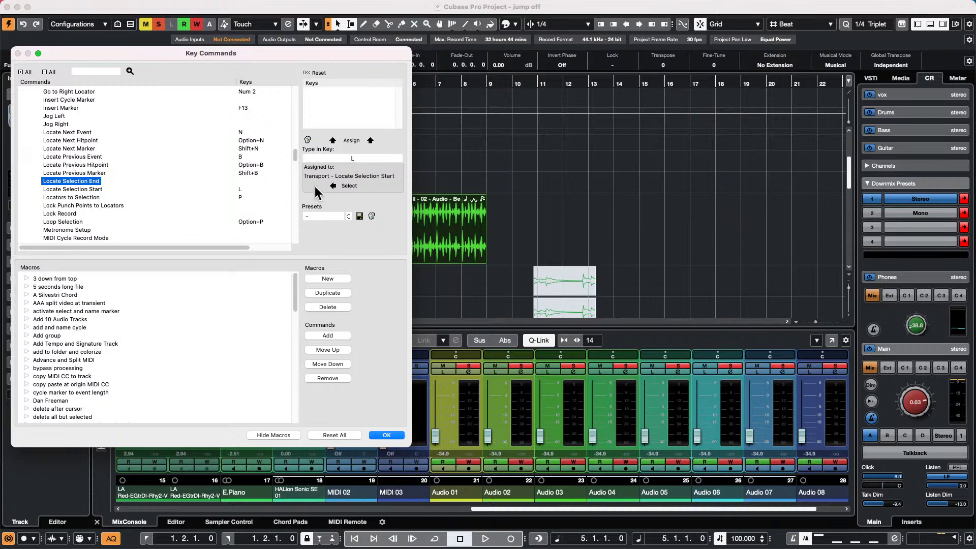
pyautogui.click(368, 159)
pyautogui.press('alt+shift+super+l')
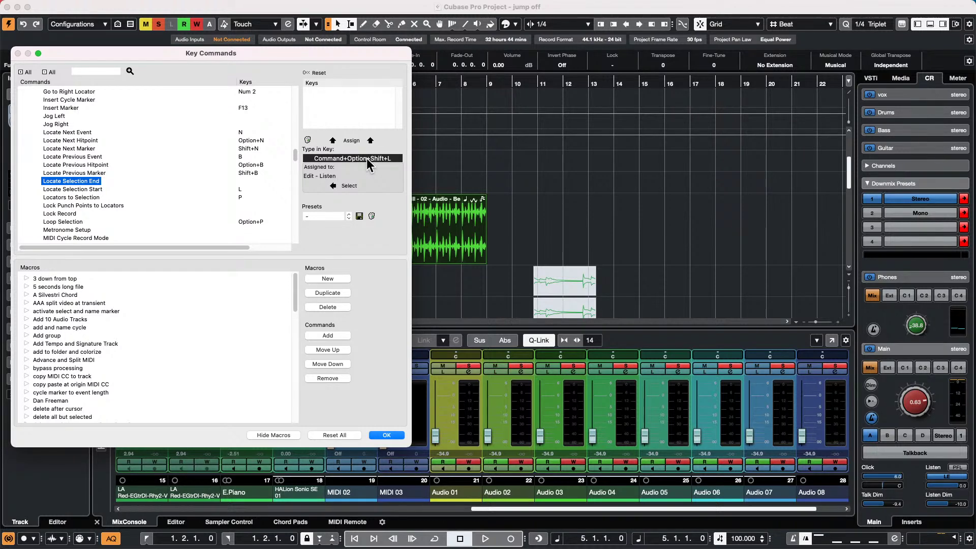
pyautogui.press('alt+super+l')
pyautogui.press('alt+shift+super+period')
pyautogui.press('alt+shift+super+comma')
pyautogui.click(349, 140)
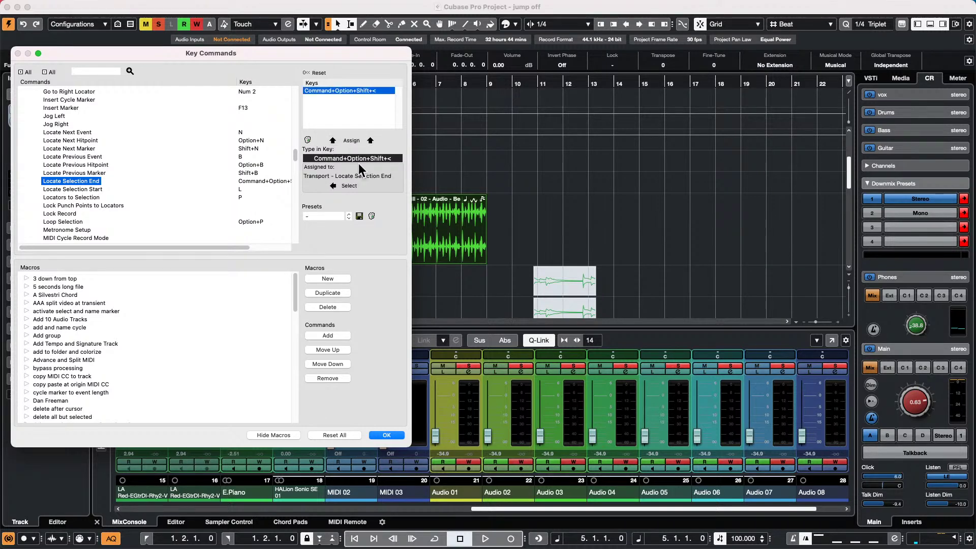
pyautogui.click(387, 435)
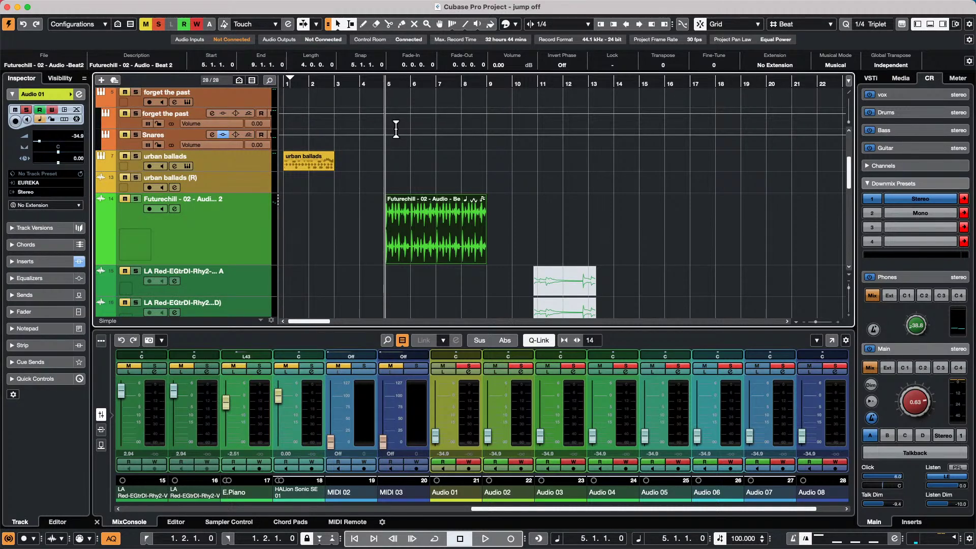
# - Locate the project cursor to the end of the selected Futurechill - 02 - Audio - Beat 2 event
pyautogui.click(314, 83)
pyautogui.click(315, 82)
pyautogui.hotkey('shift', 'l')
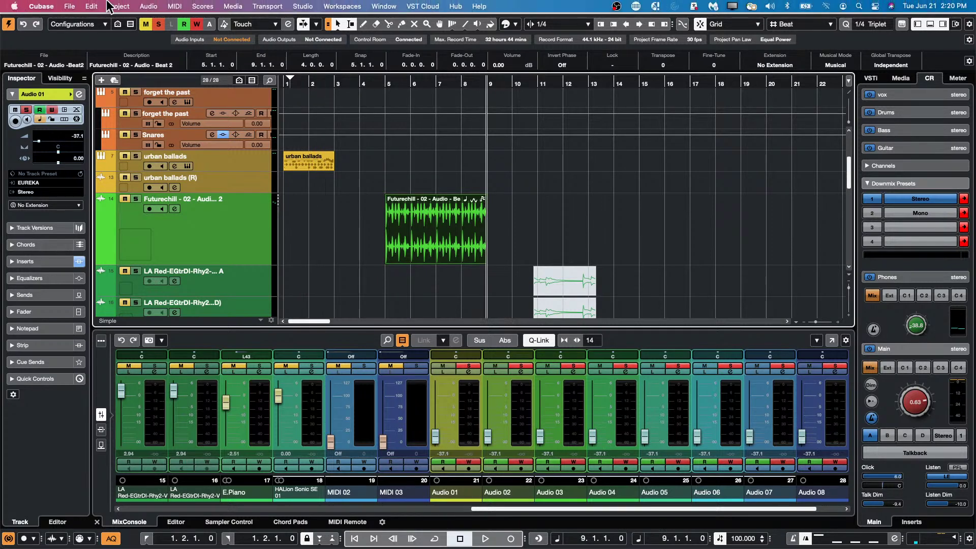
# - Review the Locate Selection End assignment in the Key Commands settings, check the available transport and locator commands, and close the settings
pyautogui.click(91, 6)
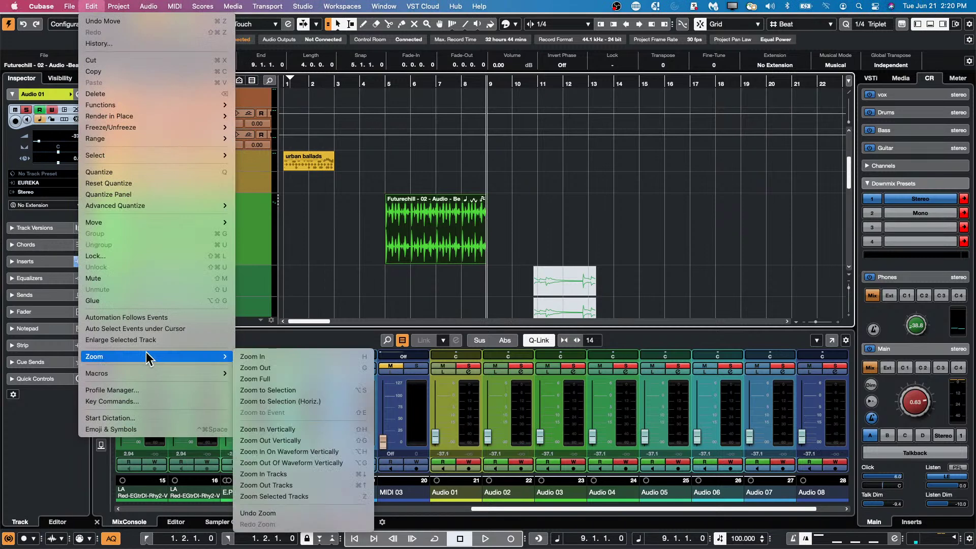
pyautogui.click(111, 402)
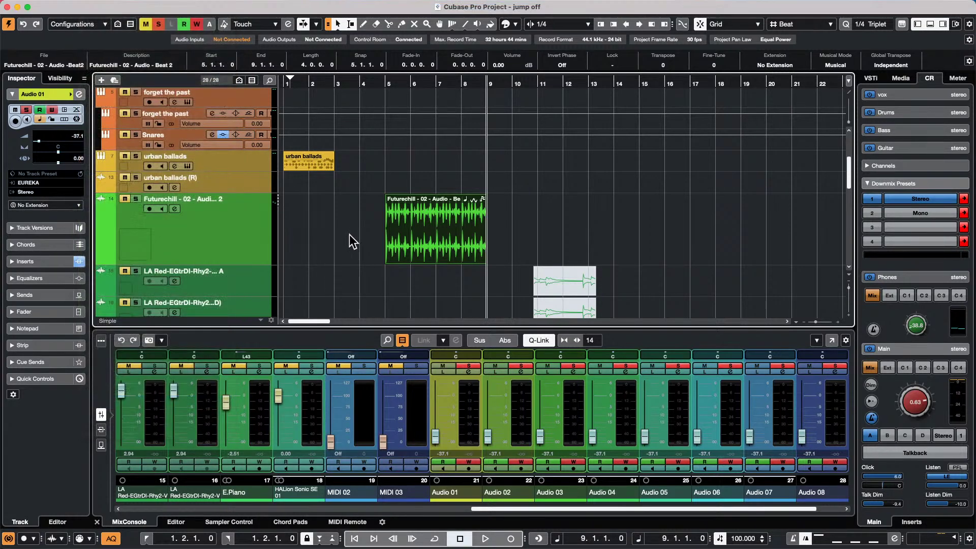
pyautogui.scroll(-3, 151, 188)
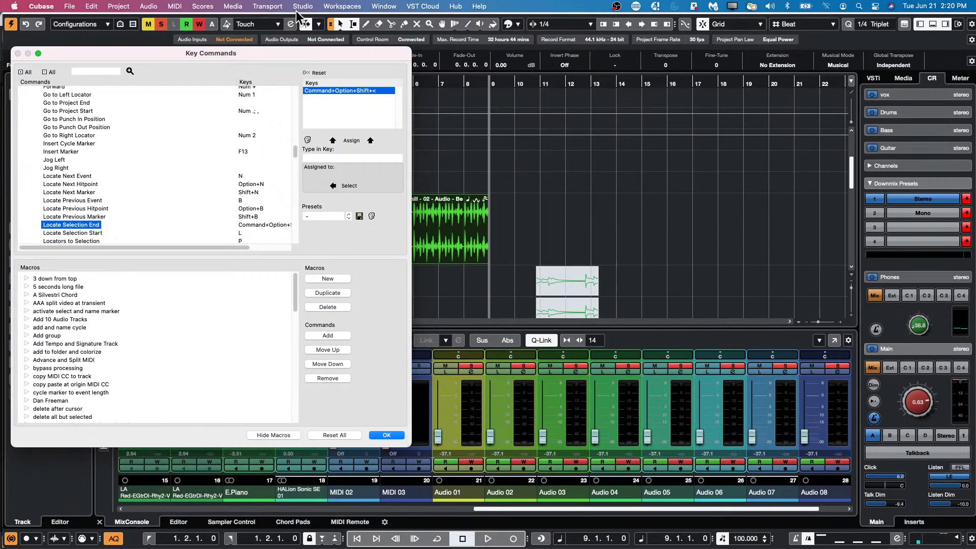
pyautogui.click(300, 6)
pyautogui.moveTo(275, 8)
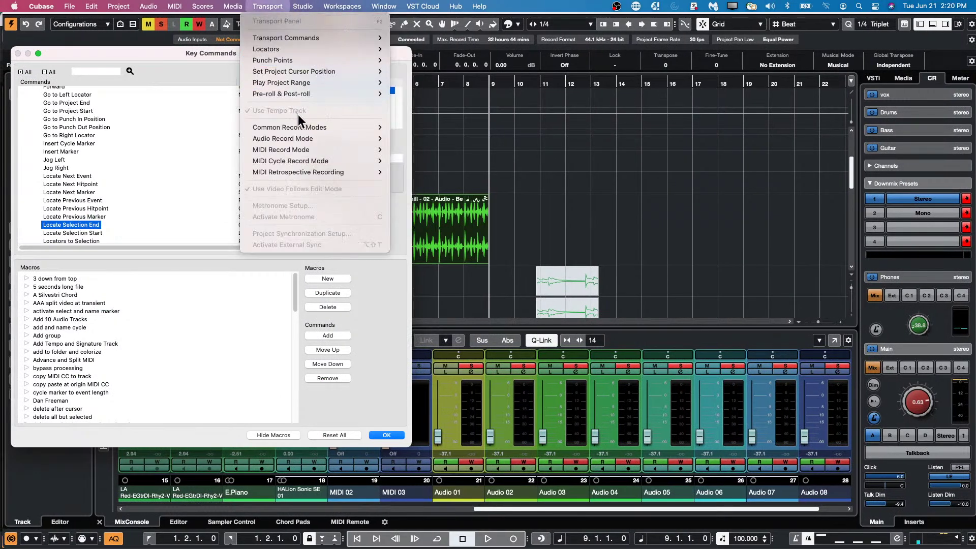
pyautogui.moveTo(330, 54)
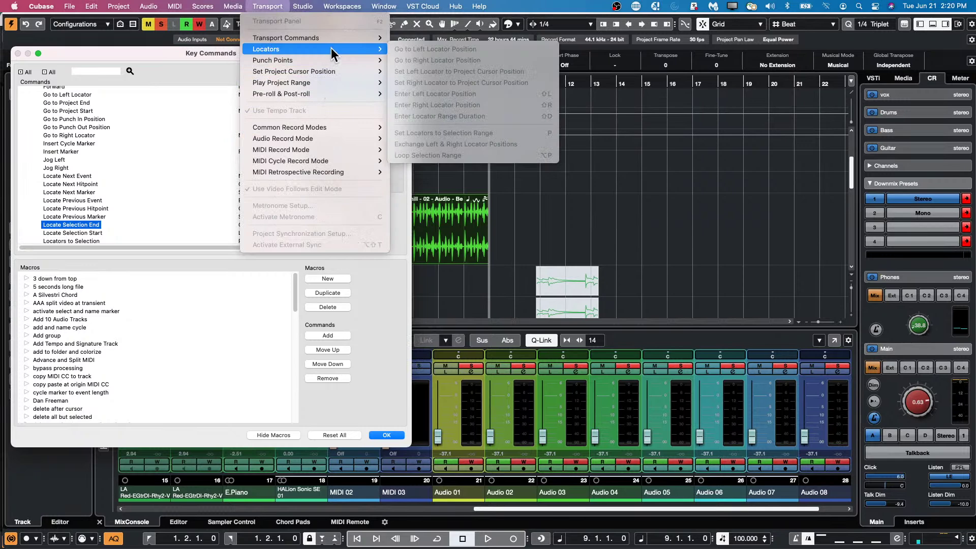
pyautogui.moveTo(332, 36)
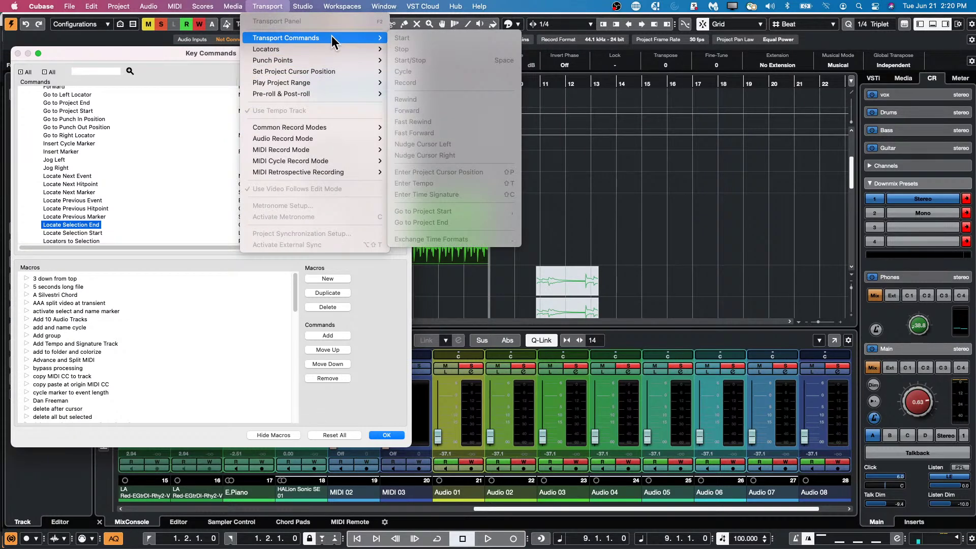
pyautogui.press('Escape')
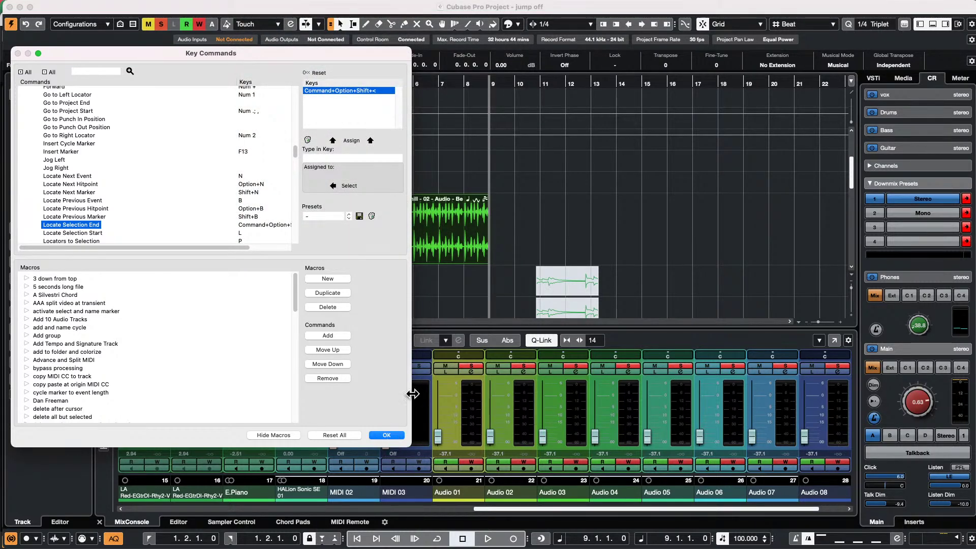
pyautogui.click(380, 434)
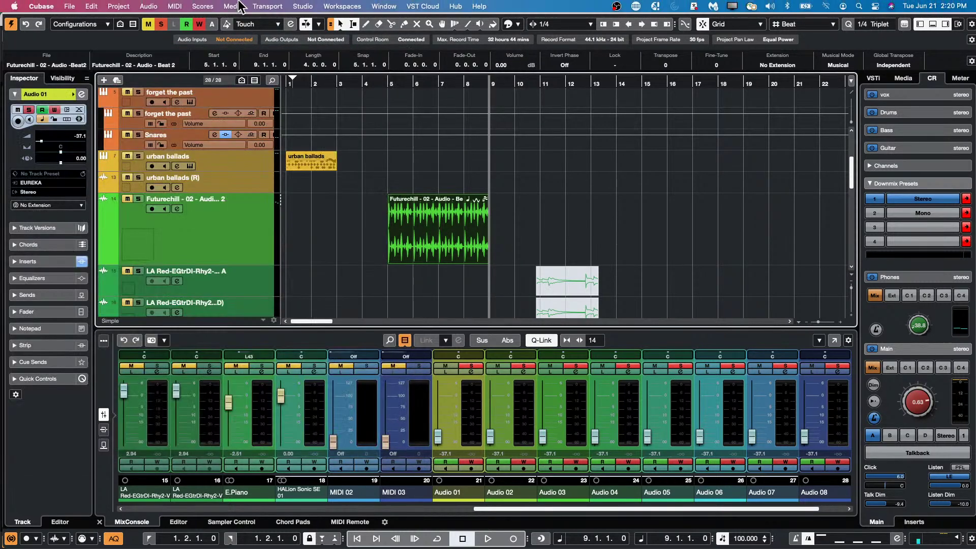
# - Examine the Set Project Cursor Position commands for locating the selection's start and end
pyautogui.click(244, 7)
pyautogui.moveTo(331, 7)
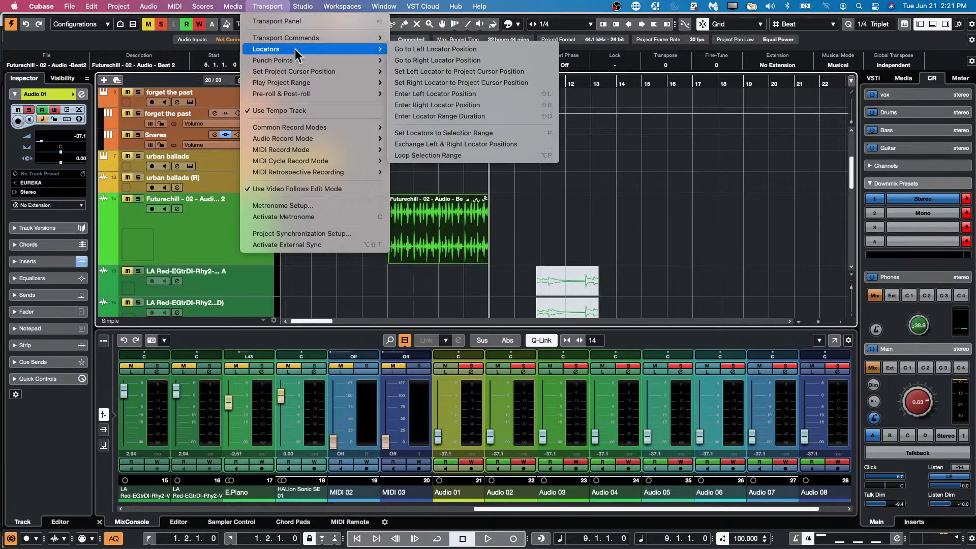
pyautogui.moveTo(294, 72)
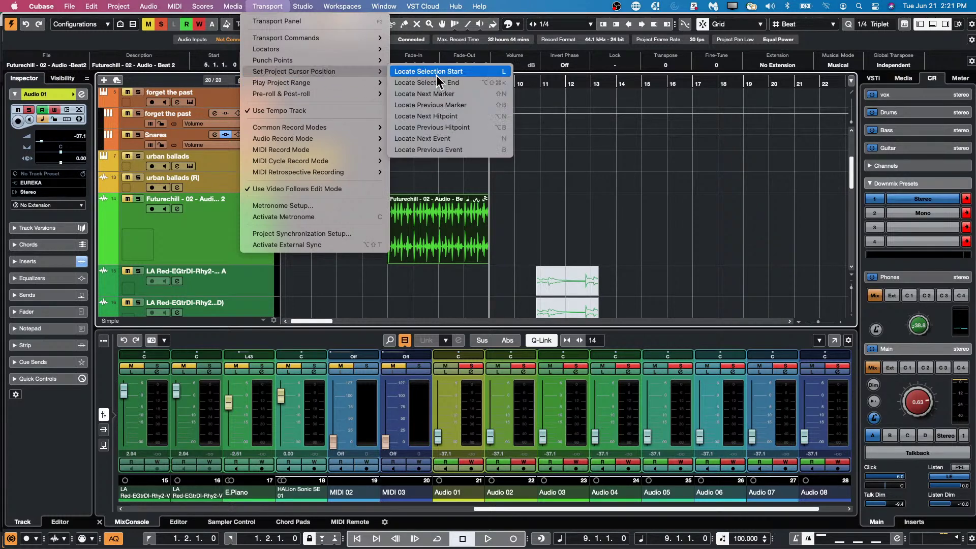
pyautogui.click(544, 178)
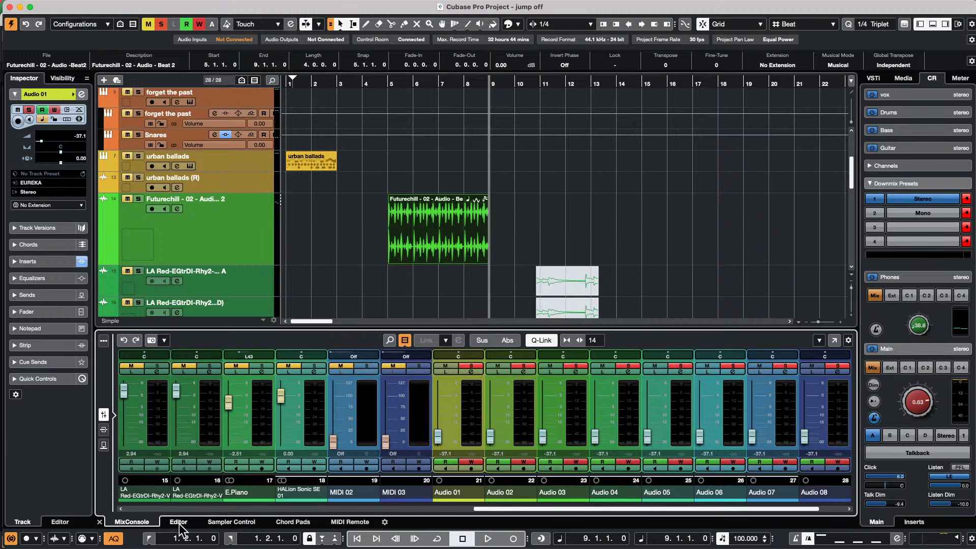
# - Load the Futurechill - 02 - Audio - Beat 2 event into Sampler Control and turn on the sampler's filter
pyautogui.click(224, 523)
pyautogui.moveTo(447, 248); pyautogui.dragTo(465, 437)
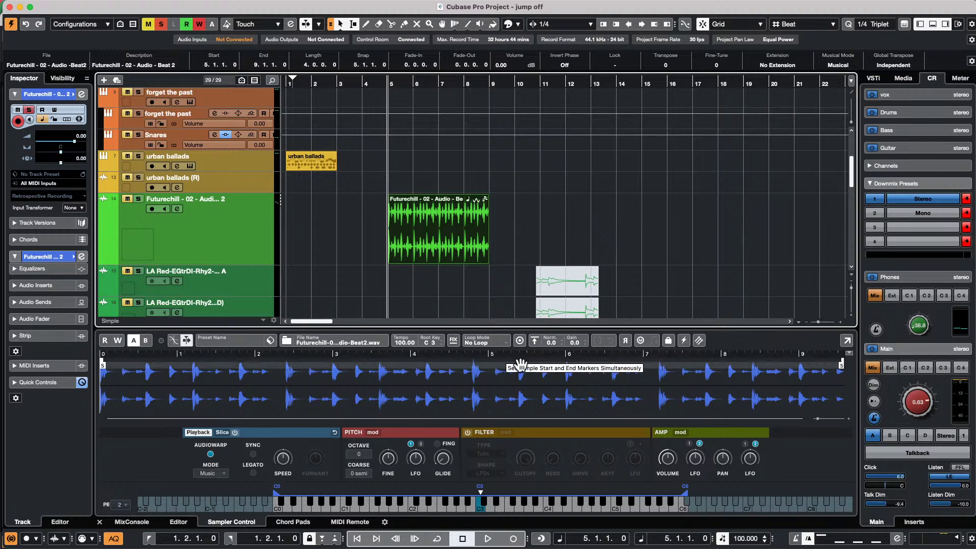
pyautogui.click(467, 431)
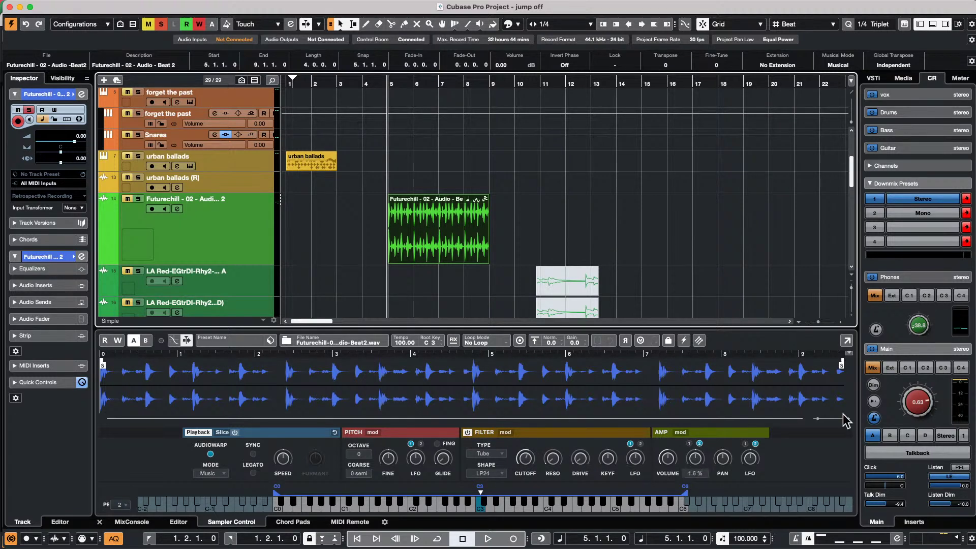
# - Load Cinema - Ambient Guitar B 10 from the Blockbuster loops and samples into Sampler Control, and replace it with C#maj 50
pyautogui.click(904, 78)
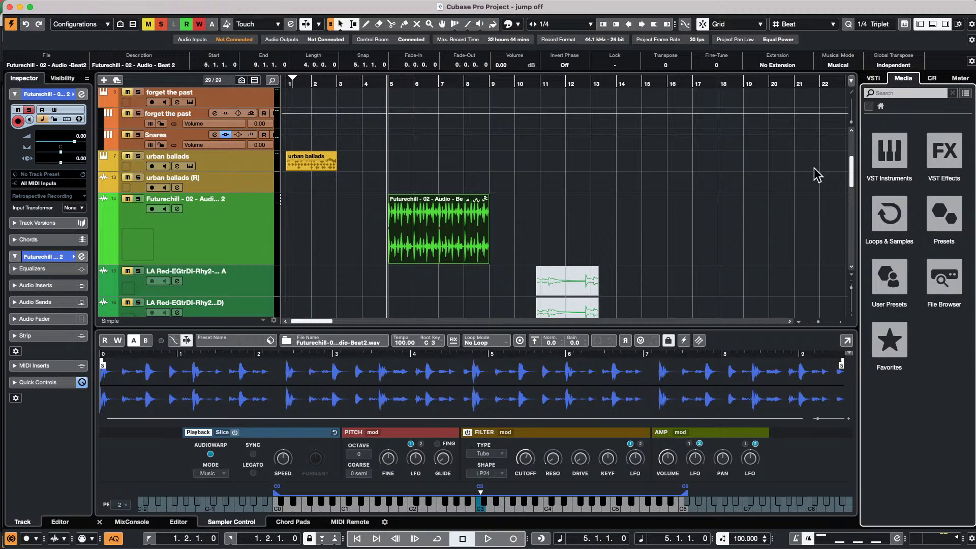
pyautogui.click(885, 213)
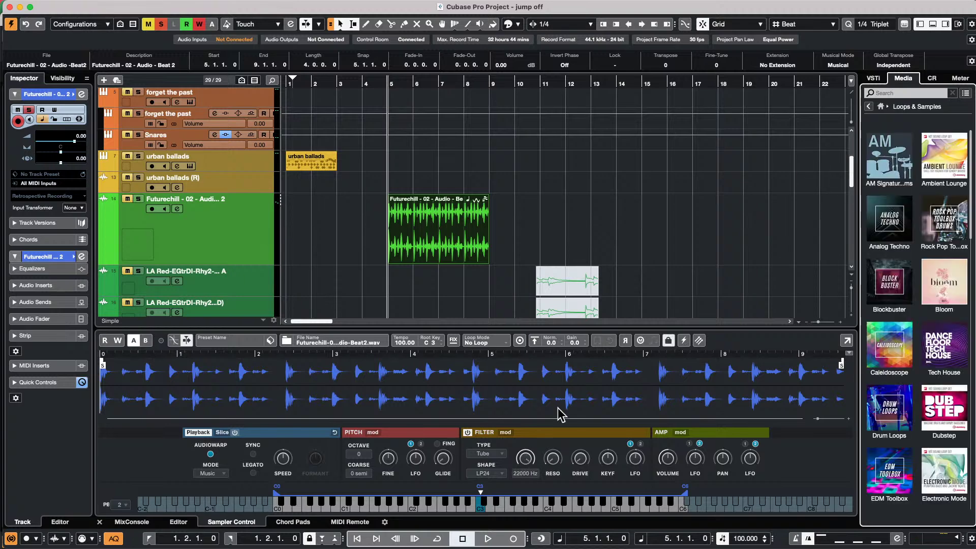
pyautogui.moveTo(389, 459)
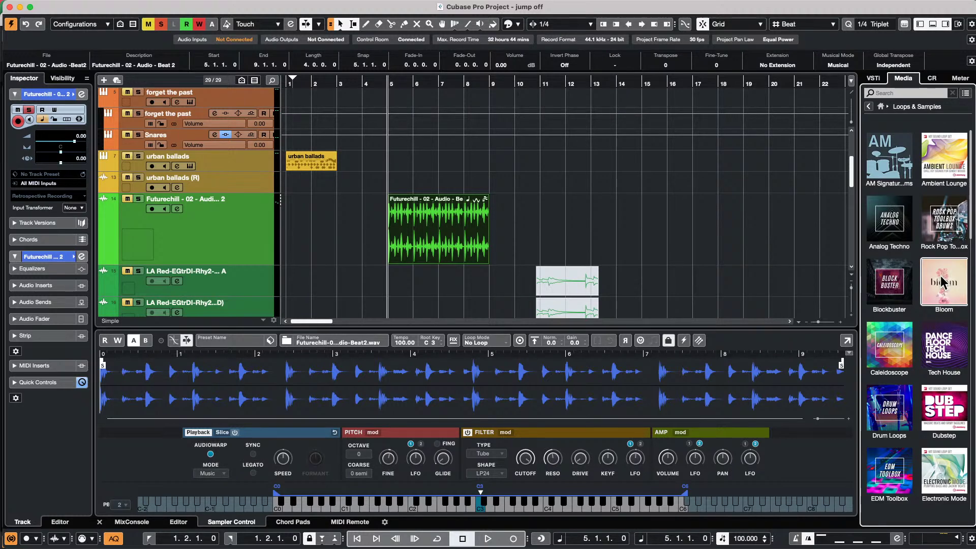
pyautogui.click(889, 282)
pyautogui.moveTo(927, 347); pyautogui.dragTo(532, 376)
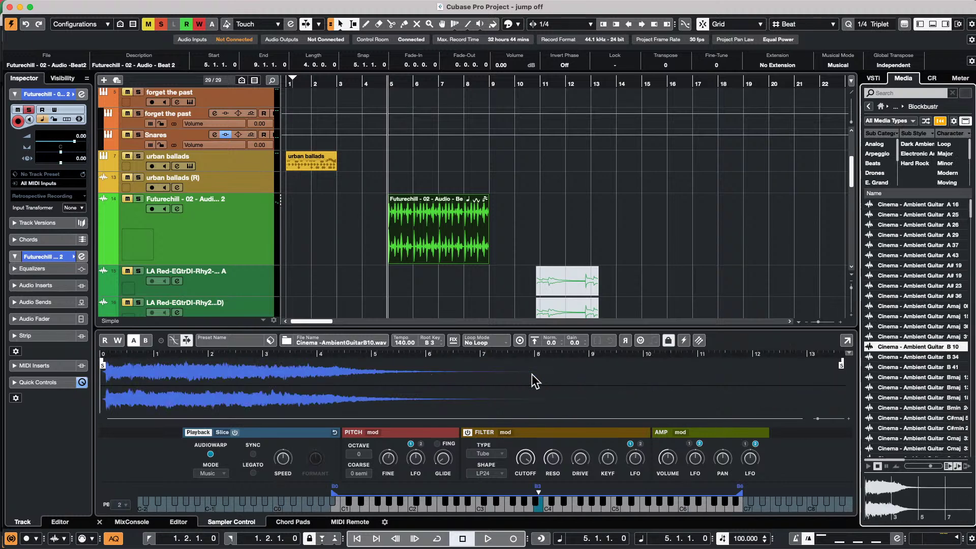
pyautogui.moveTo(914, 418); pyautogui.dragTo(658, 380)
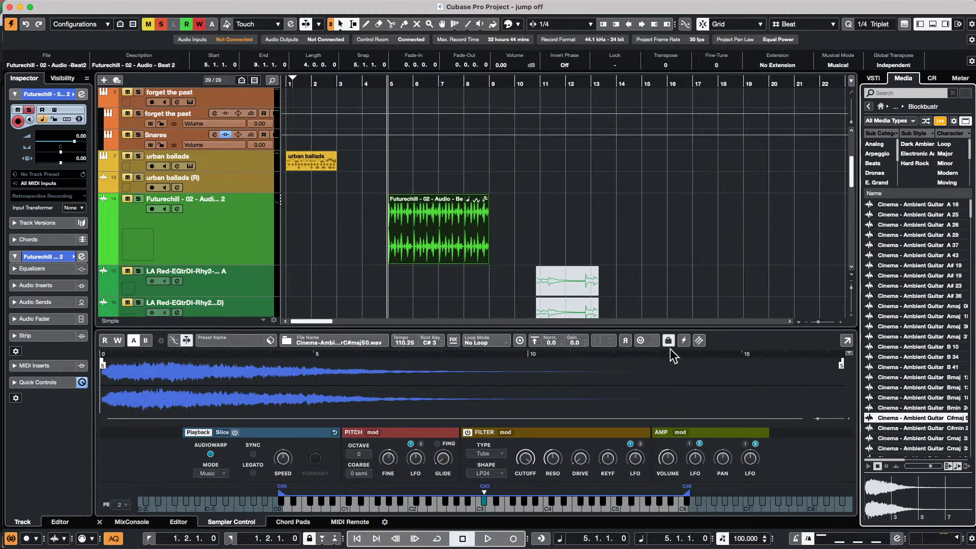
# - Replace the sampler's sample with Cinema - Ambient Guitar Amaj 15, then with Bmin 24, and lock the sampler parameters
pyautogui.click(931, 316)
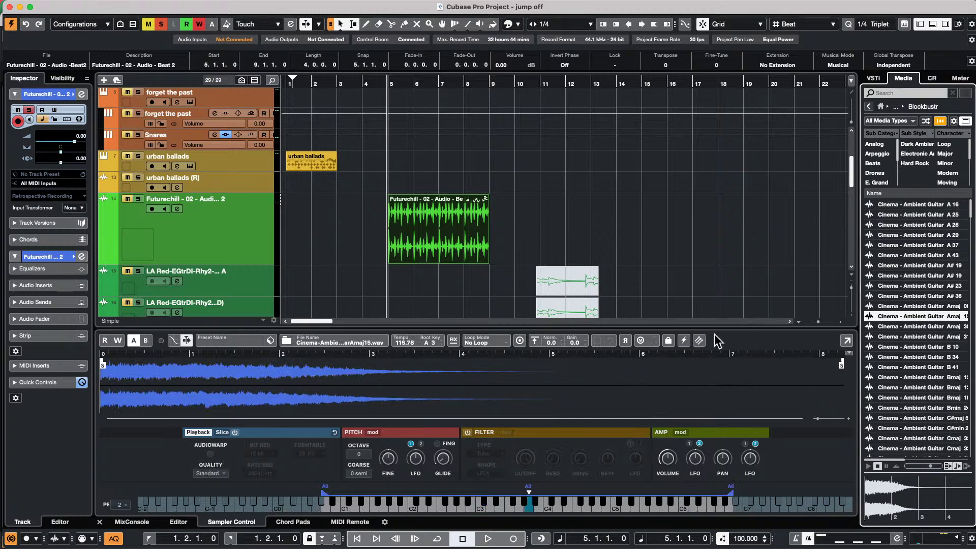
pyautogui.moveTo(930, 408); pyautogui.dragTo(675, 373)
pyautogui.click(668, 340)
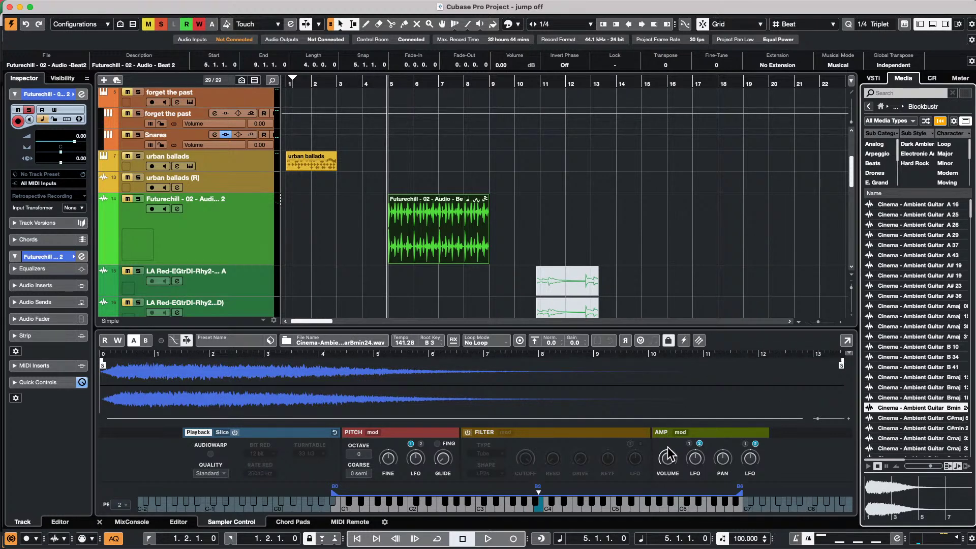
# - Turn on the sampler's filter section and lower the filter cutoff
pyautogui.click(467, 432)
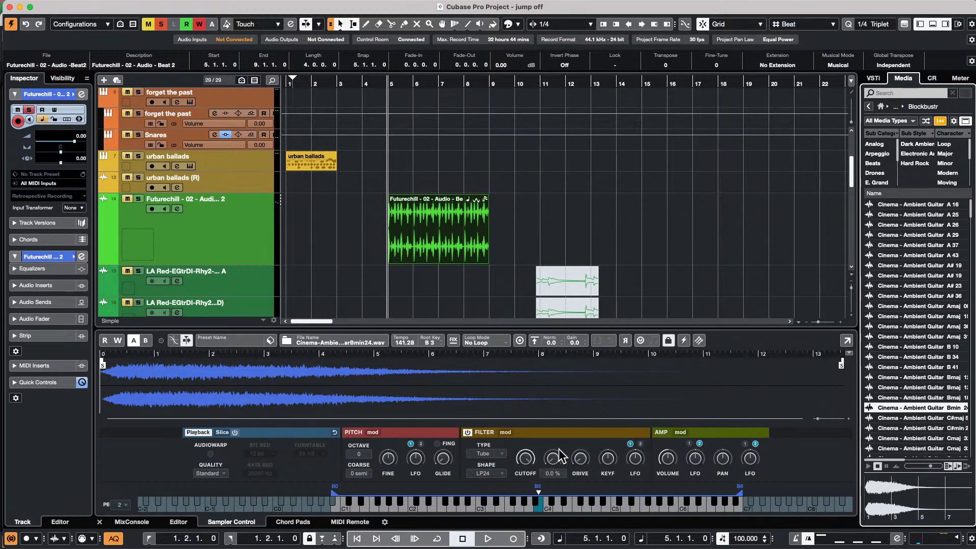
pyautogui.moveTo(525, 458); pyautogui.dragTo(523, 475)
pyautogui.click(513, 538)
pyautogui.moveTo(667, 458)
pyautogui.press('space')
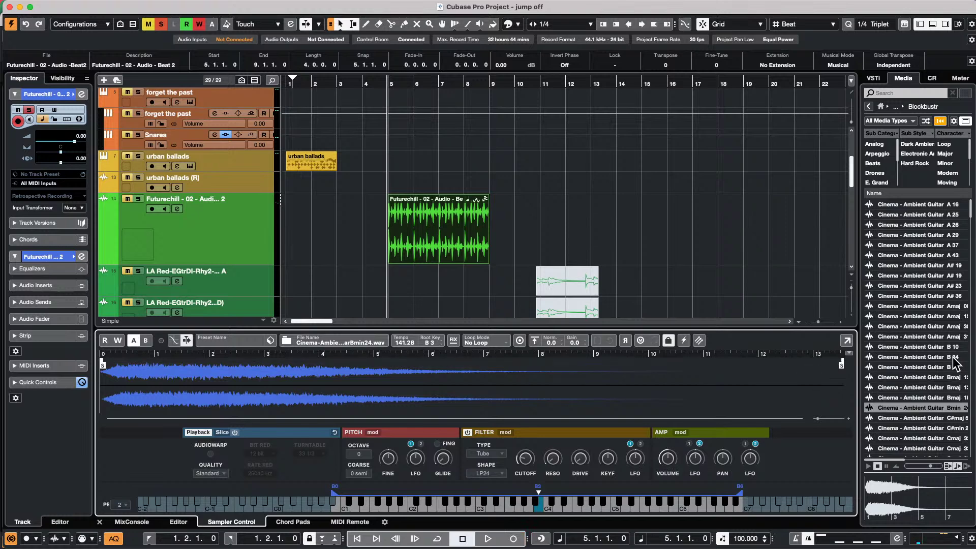
# - Load the Cinema - Ambient Guitar samples Bmaj12, C#maj50-01, Amaj08 and B 34 into the sampler one after another
pyautogui.click(946, 377)
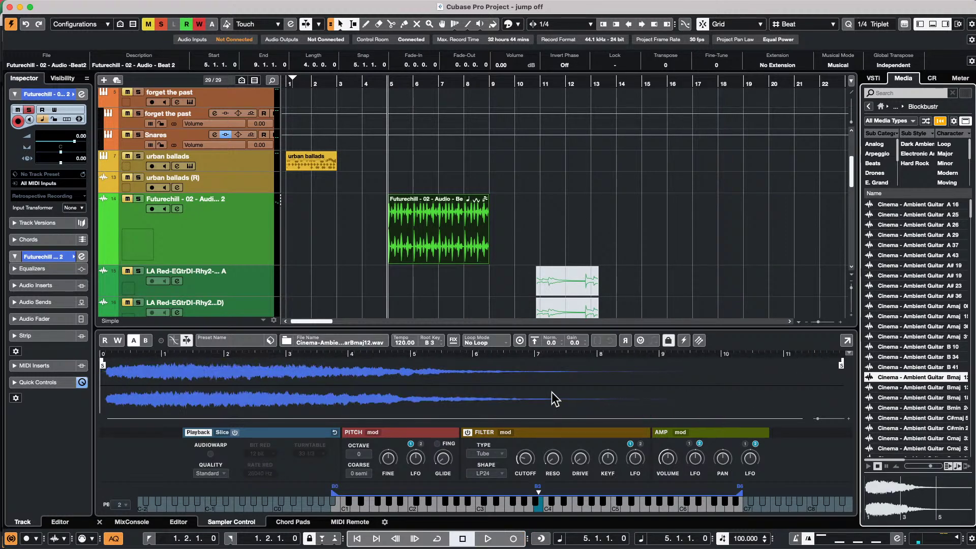
pyautogui.moveTo(947, 419); pyautogui.dragTo(783, 394)
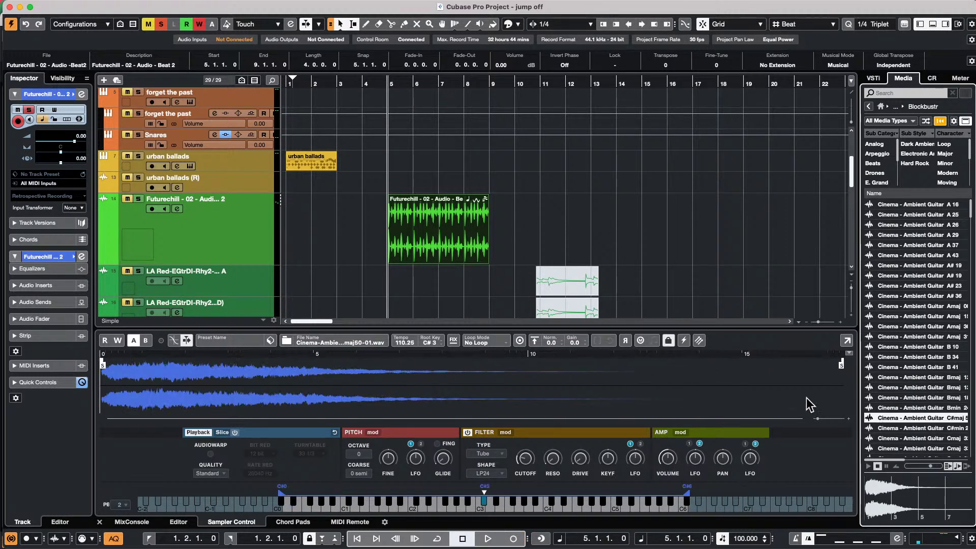
pyautogui.moveTo(903, 307); pyautogui.dragTo(626, 390)
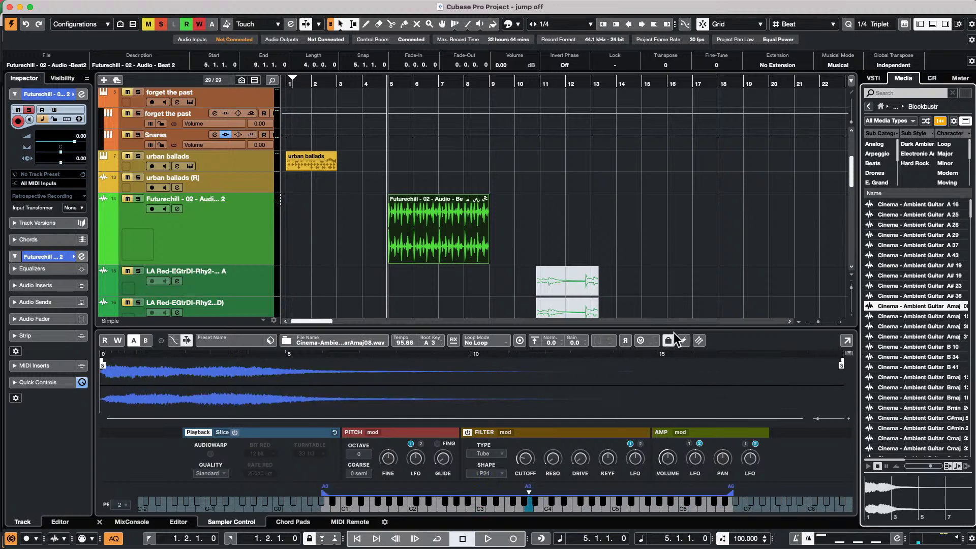
pyautogui.moveTo(899, 357); pyautogui.dragTo(590, 391)
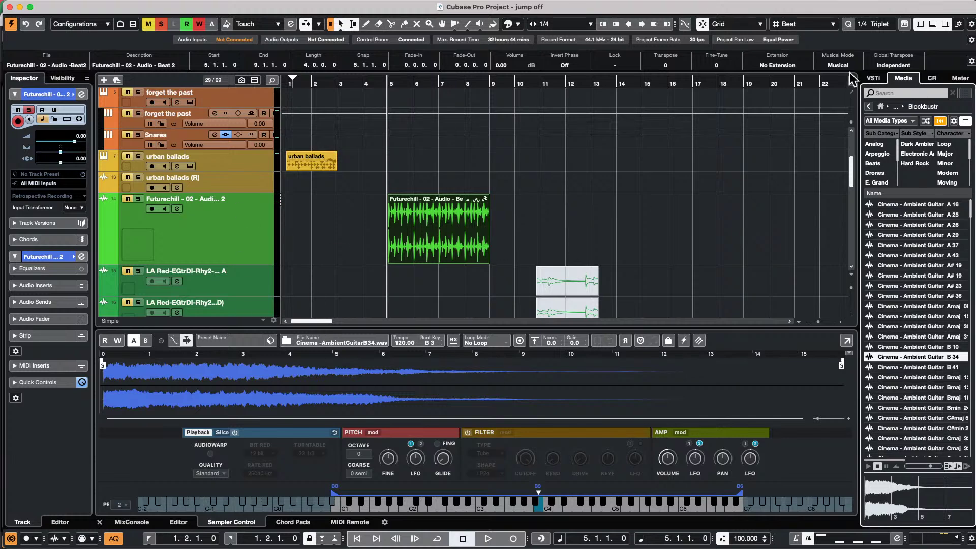
# - Open the Bloom library in Loops & Samples and place Vocals_108_G#m_Adlibs_07_AKB on the Futurechill track at 14.4.1.1
pyautogui.click(881, 106)
pyautogui.click(888, 217)
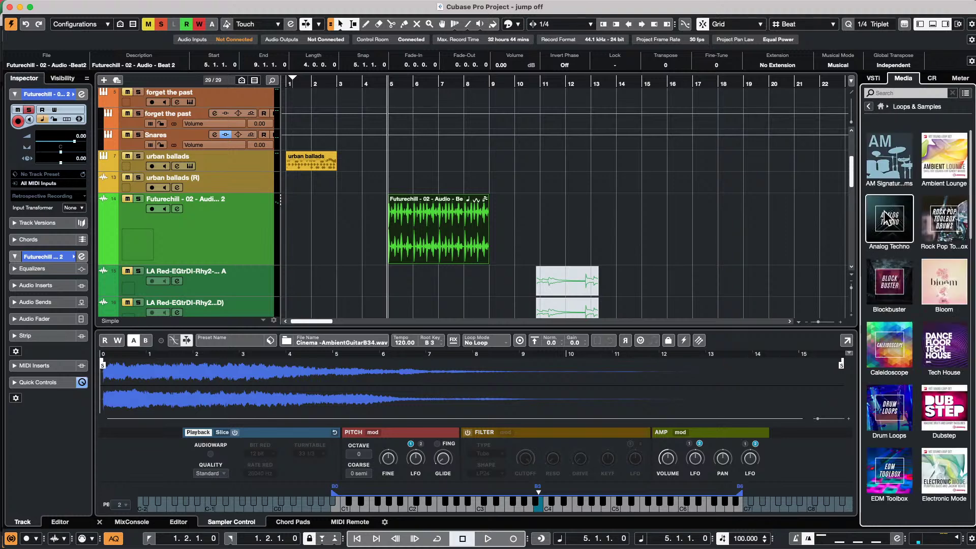
pyautogui.click(940, 282)
pyautogui.moveTo(940, 285); pyautogui.dragTo(687, 245)
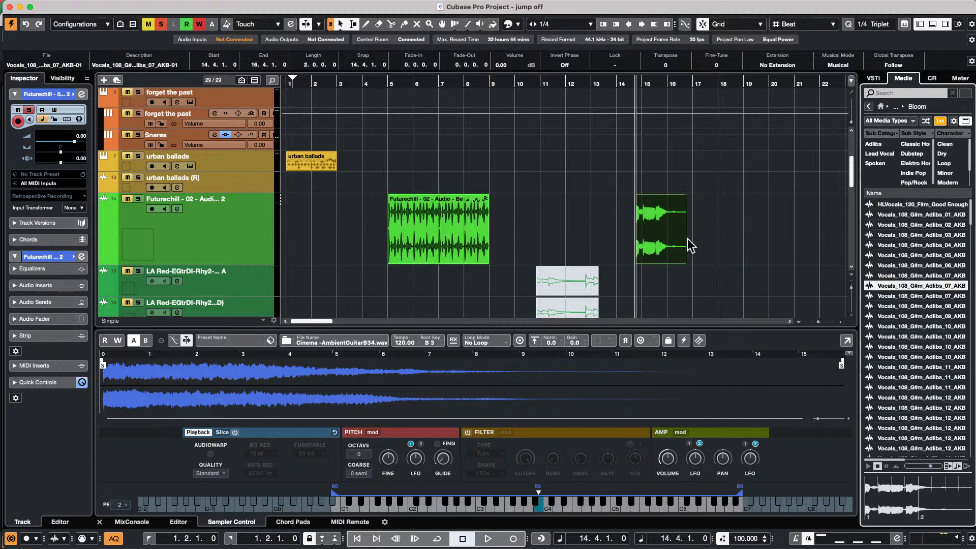
# - Open the placed vocal event in the sample editor and enable VariAudio editing
pyautogui.doubleClick(680, 249)
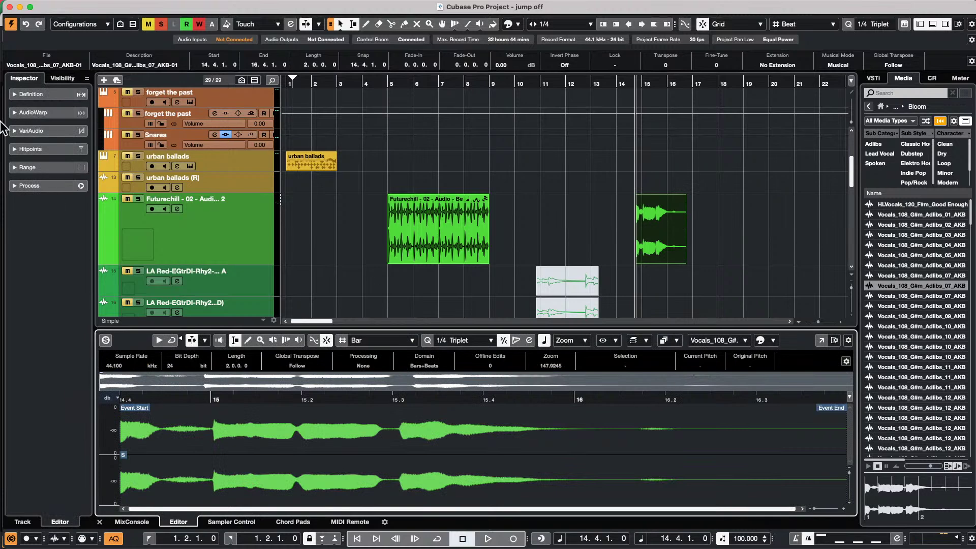
pyautogui.click(30, 131)
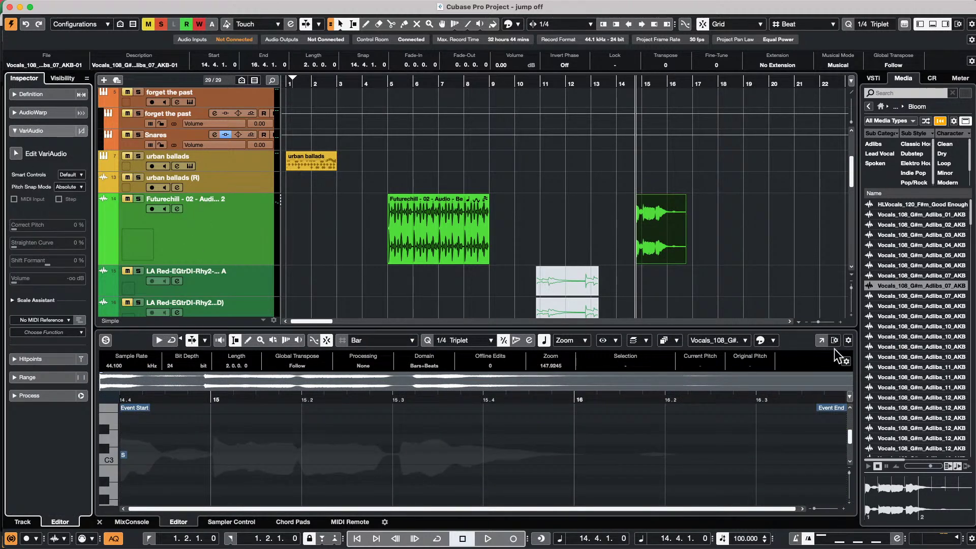
pyautogui.click(16, 153)
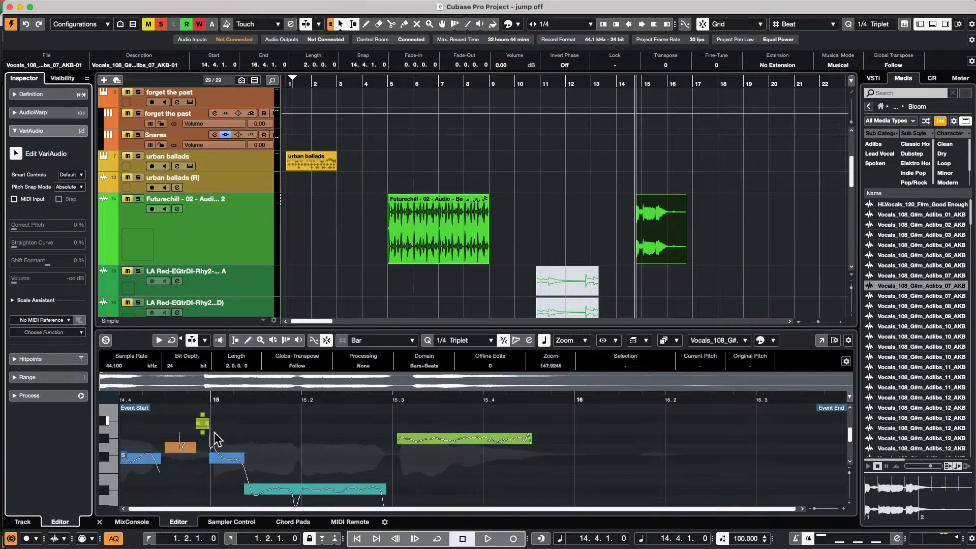
# - Raise the vocal segment starting near bar 15 to G#3 and lower the segment at 15.3 to B0
pyautogui.moveTo(224, 463); pyautogui.dragTo(224, 444)
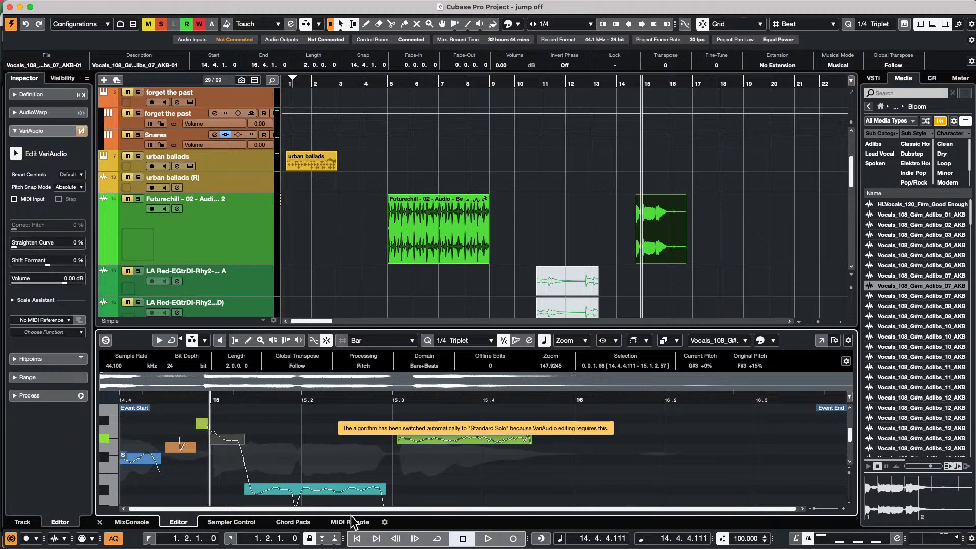
pyautogui.moveTo(443, 440); pyautogui.dragTo(438, 501)
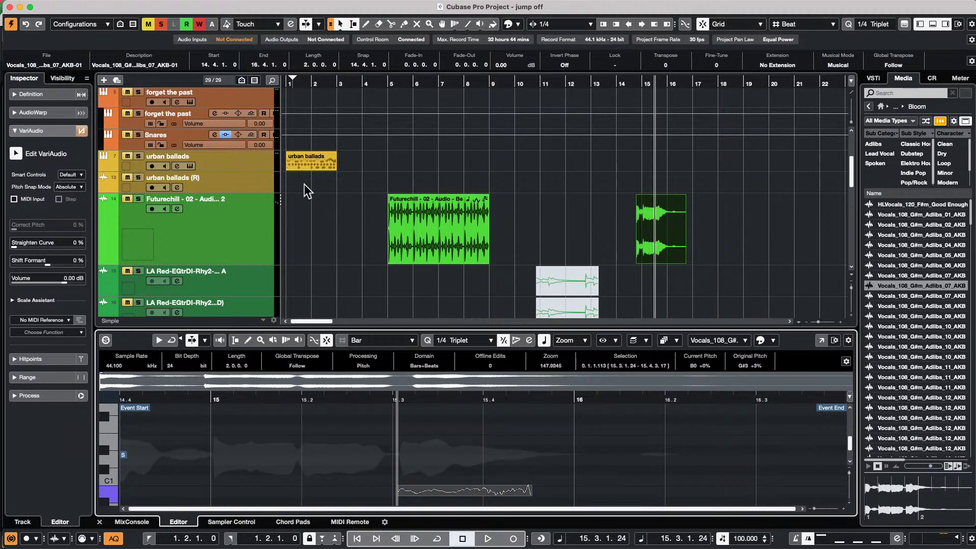
# - Reset all changes for the selected vocal segment and reanalyze the audio
pyautogui.moveTo(162, 6)
pyautogui.click(60, 332)
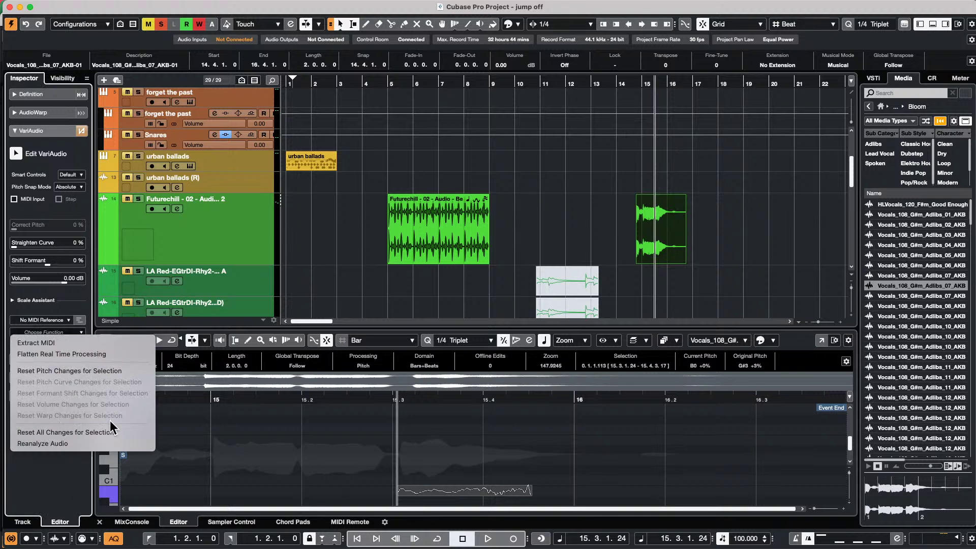
pyautogui.click(134, 432)
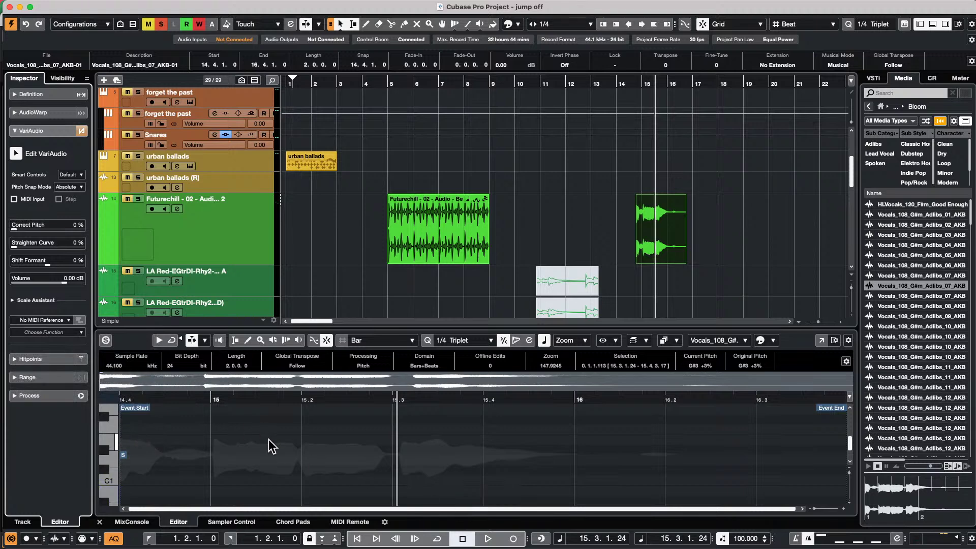
pyautogui.click(51, 332)
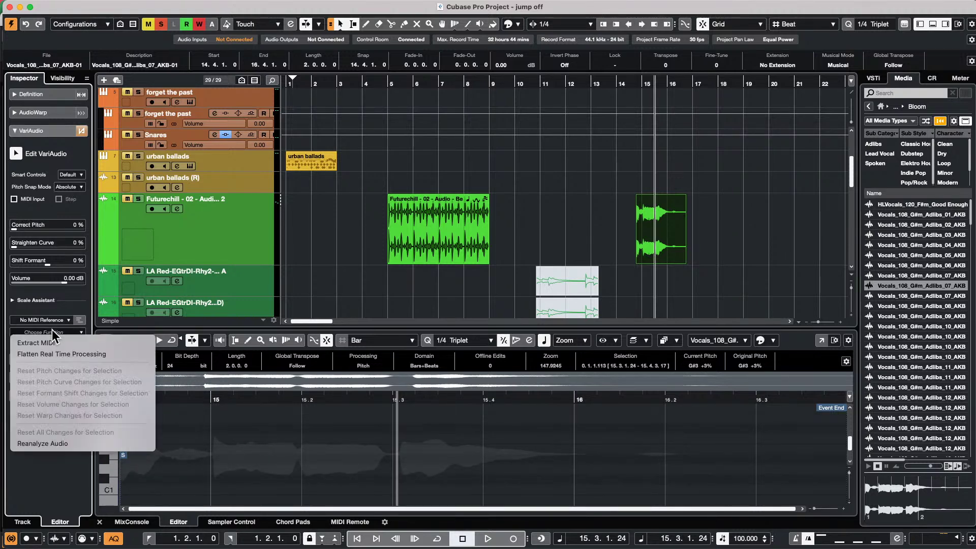
pyautogui.click(59, 443)
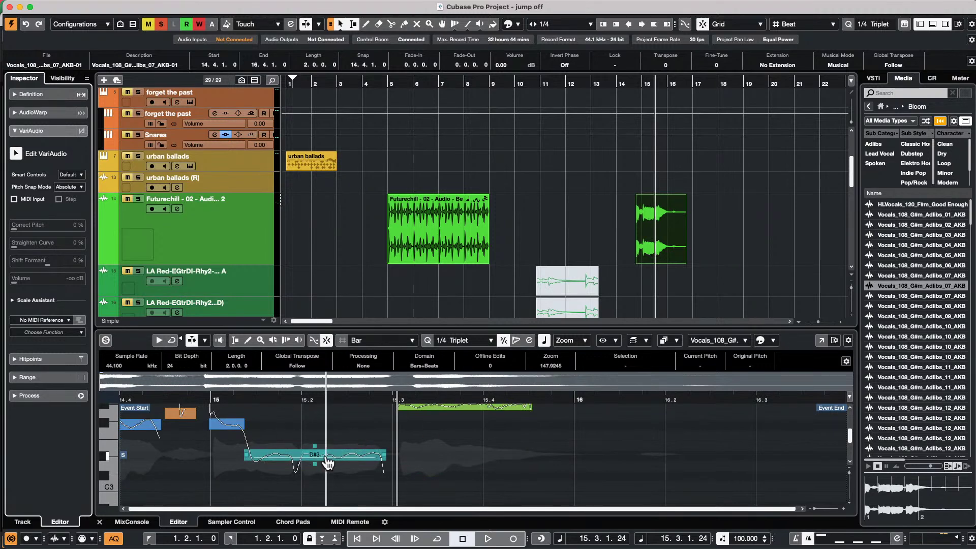
# - Shift the long D#3 segment to F#3 and the segment at bar 15 to F3, then reset the latter's pitch change
pyautogui.moveTo(326, 458); pyautogui.dragTo(226, 433)
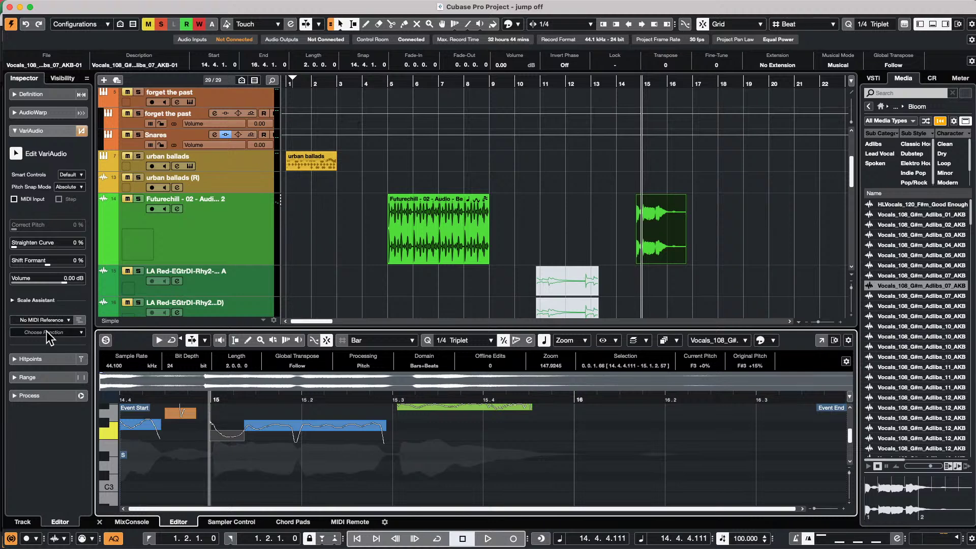
pyautogui.click(63, 332)
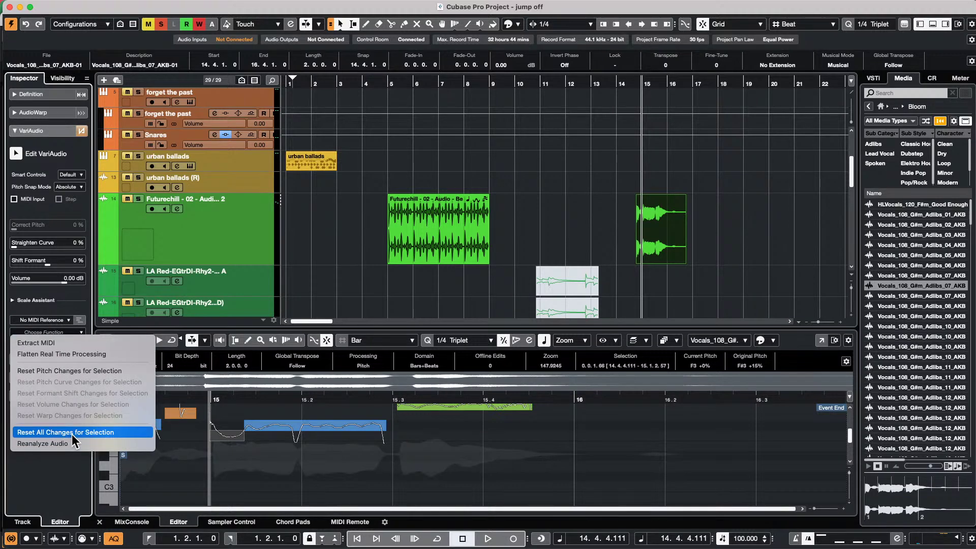
pyautogui.click(101, 368)
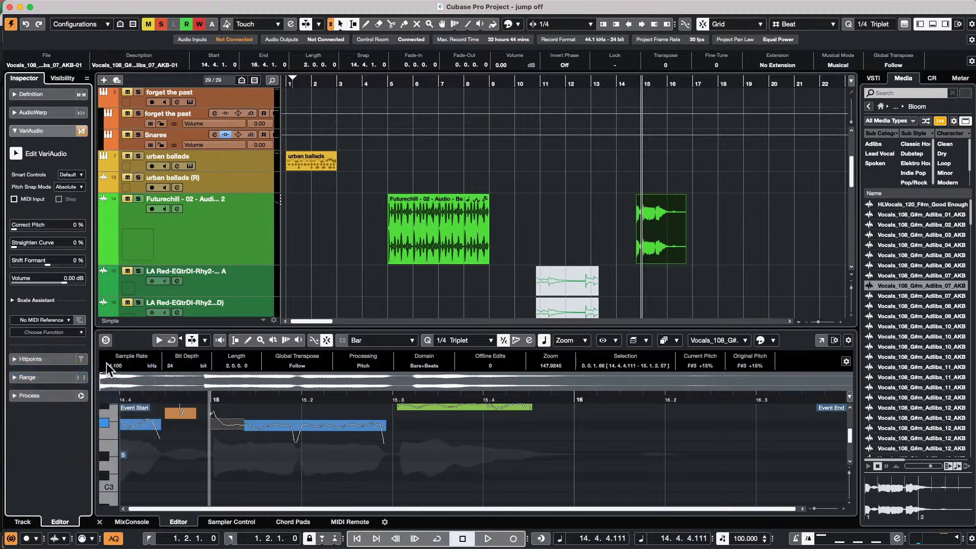
pyautogui.click(242, 459)
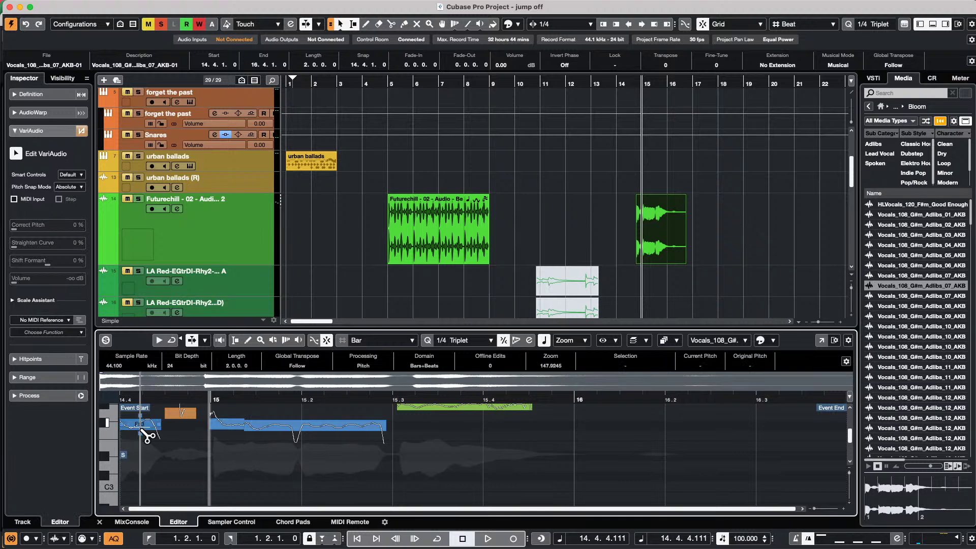
# - Reset the pitch changes for all vocal segments at once and clear the selection
pyautogui.press('super+a')
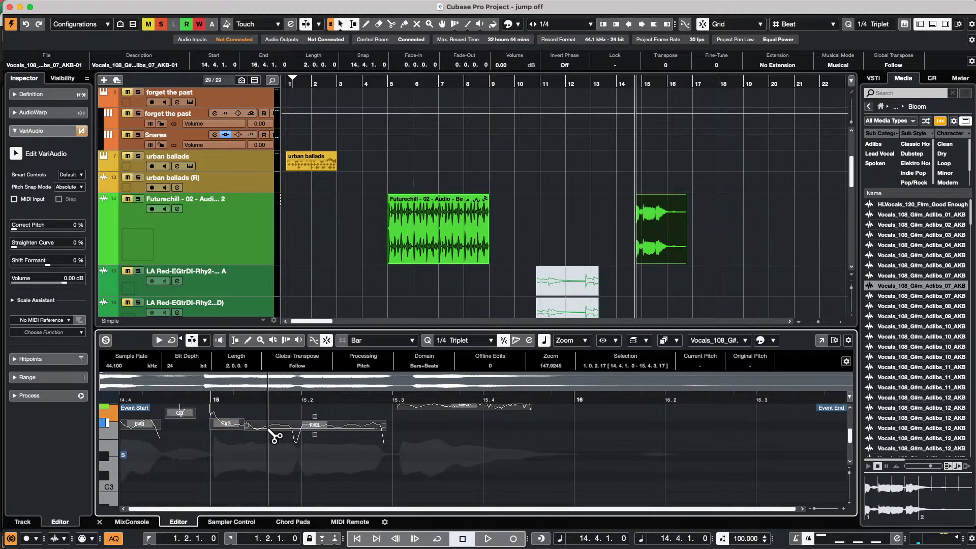
pyautogui.click(67, 320)
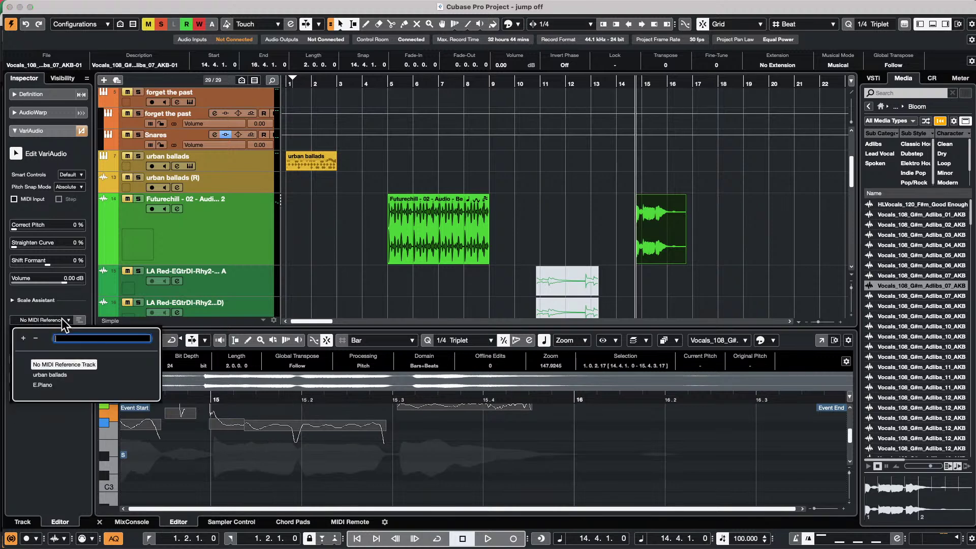
pyautogui.click(7, 303)
pyautogui.click(30, 331)
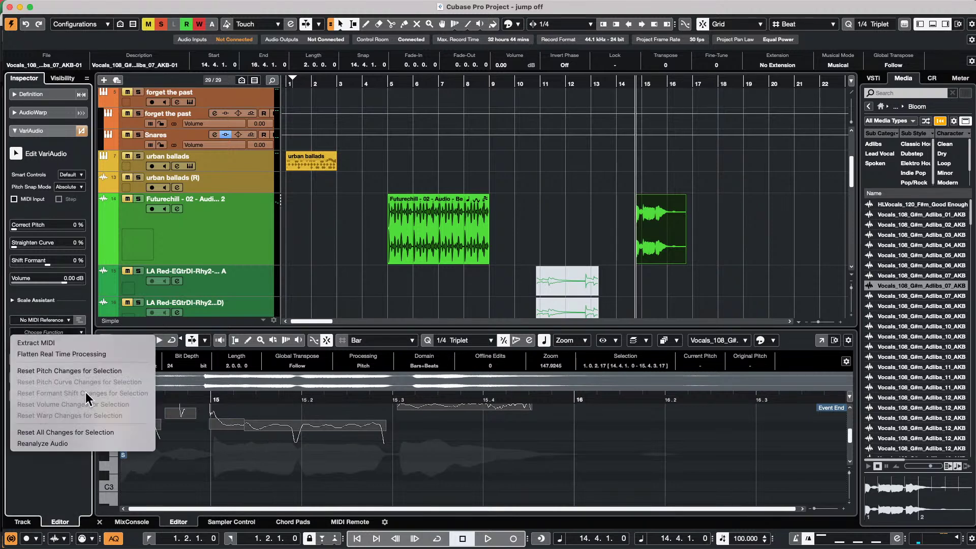
pyautogui.click(101, 368)
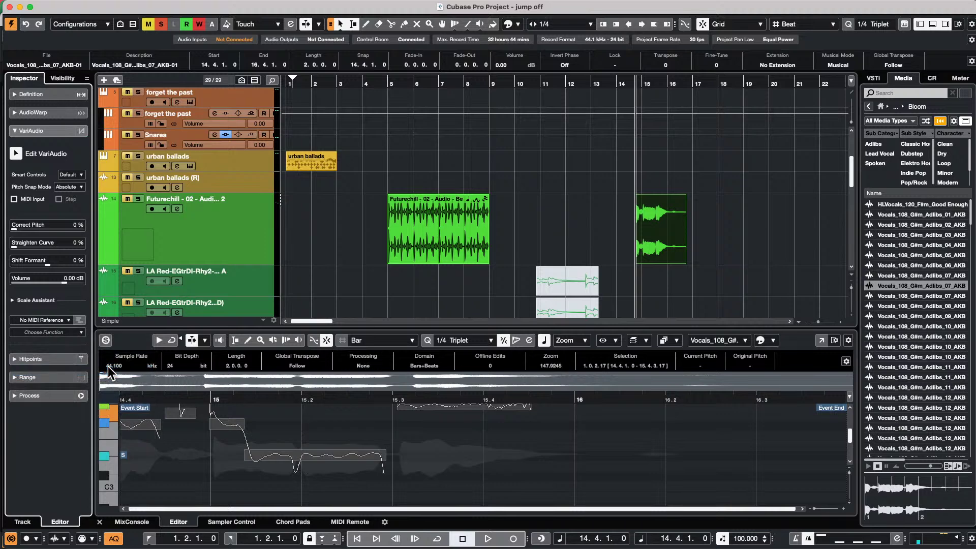
pyautogui.click(443, 438)
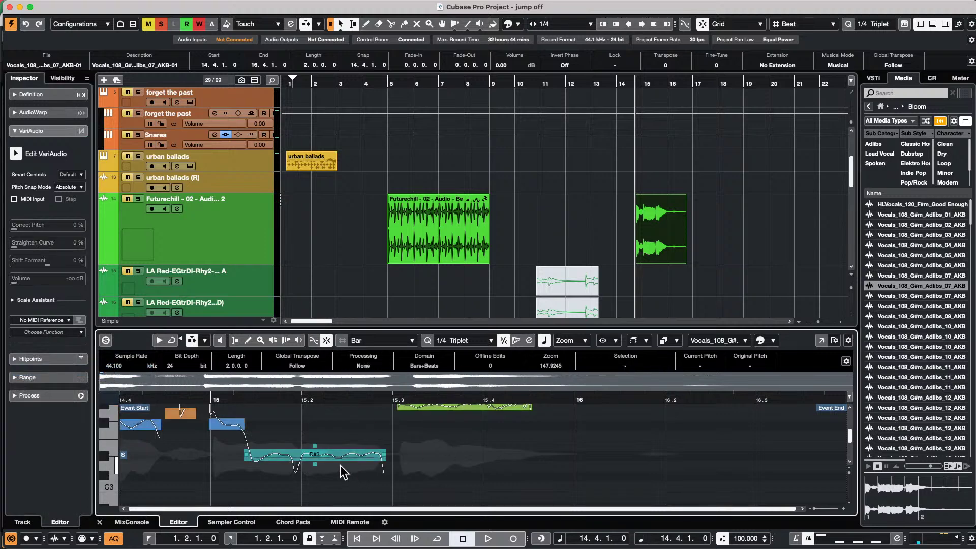
# - Raise the long D#3 segment to E3 and reset its pitch change
pyautogui.moveTo(337, 457)
pyautogui.mouseDown()
pyautogui.moveTo(333, 474)
pyautogui.moveTo(342, 447)
pyautogui.mouseUp()
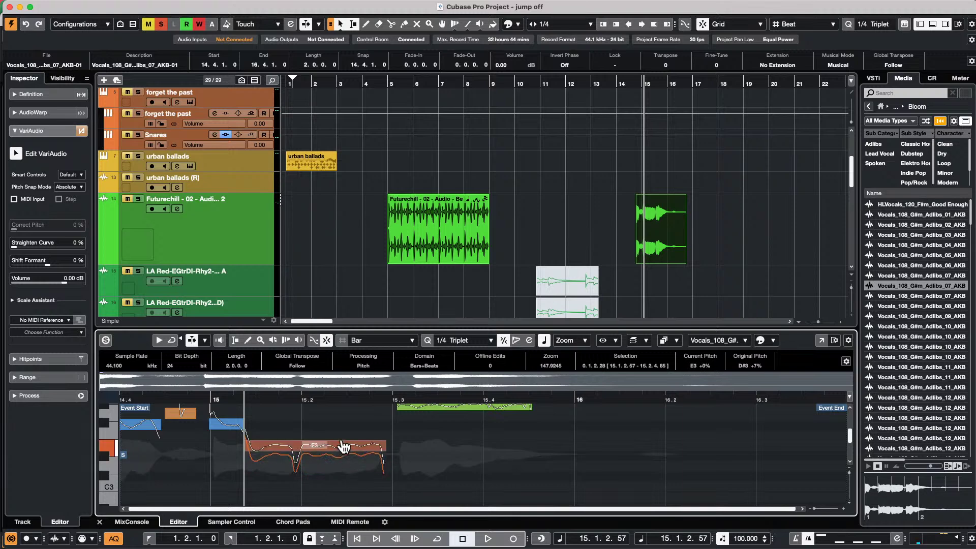
pyautogui.click(45, 331)
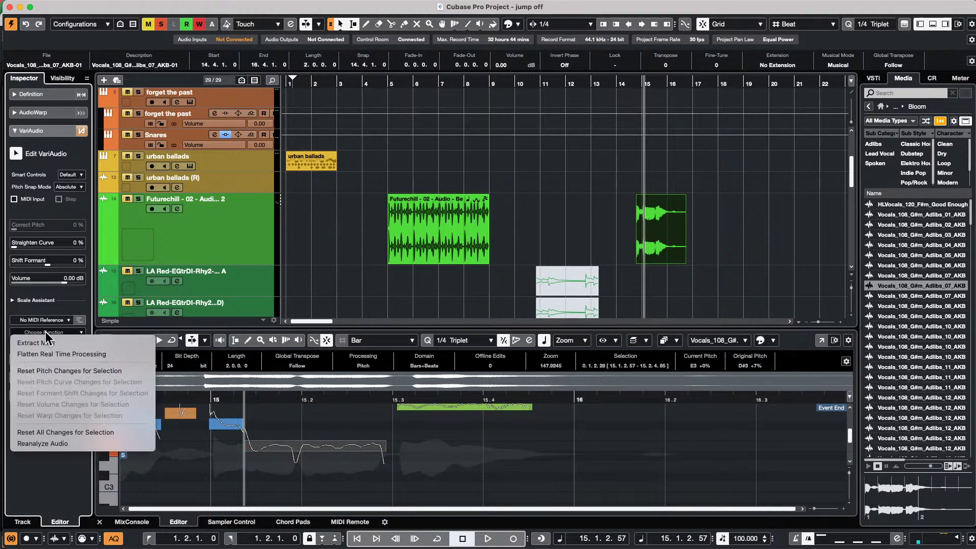
pyautogui.click(91, 371)
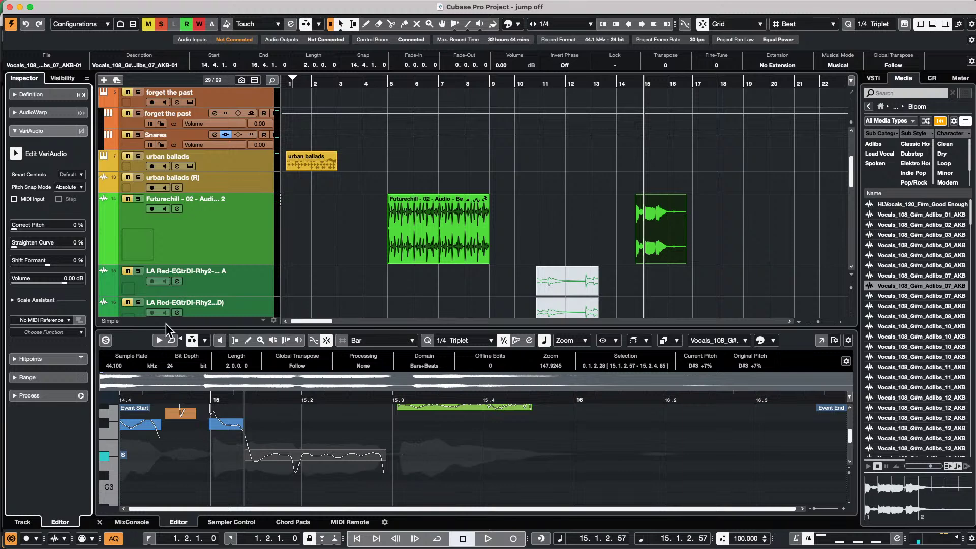
pyautogui.click(52, 332)
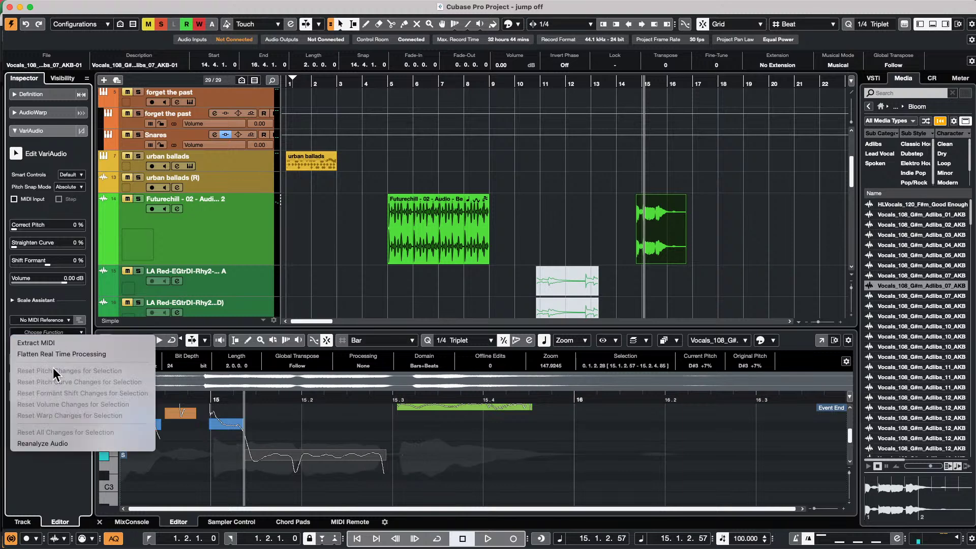
pyautogui.click(363, 292)
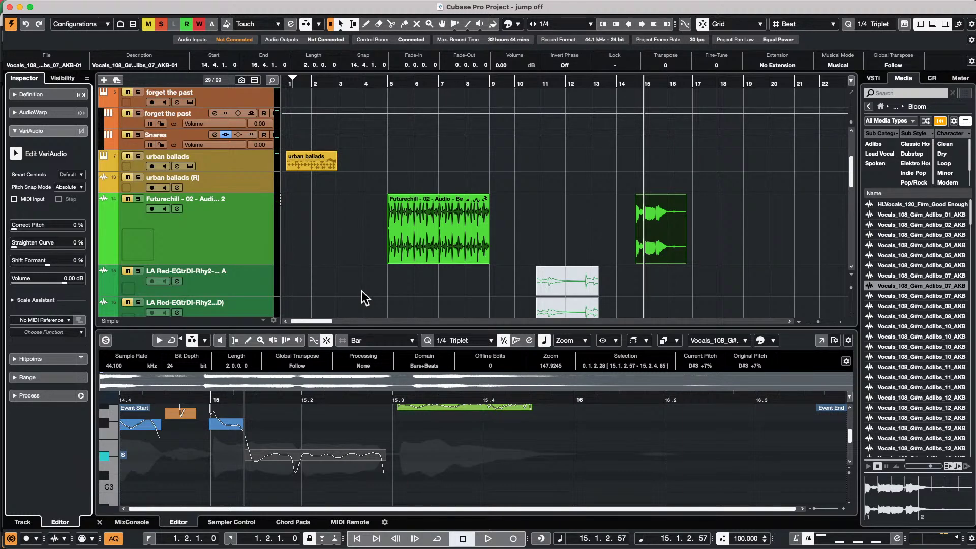
# - Open the recent project XII demo YCA.cpr and activate it
pyautogui.moveTo(71, 2)
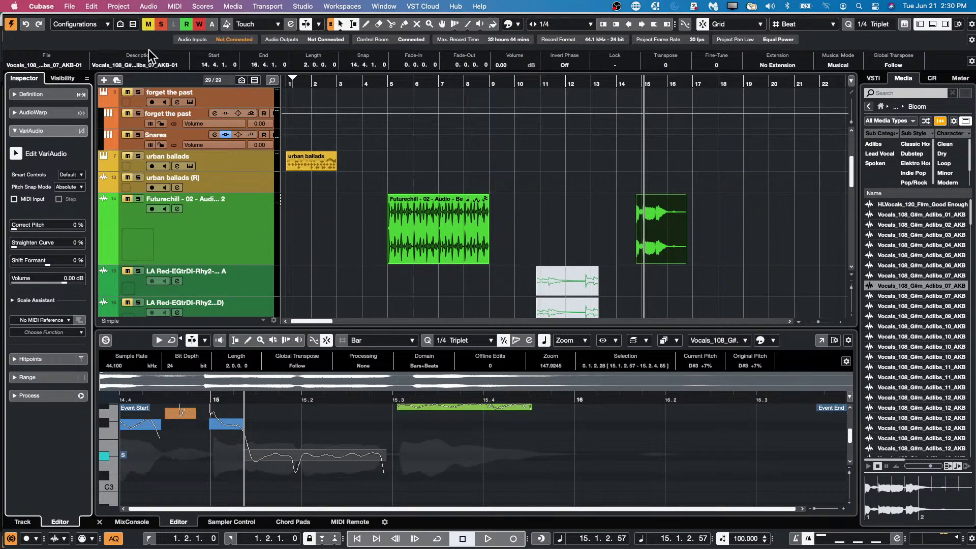
pyautogui.click(69, 6)
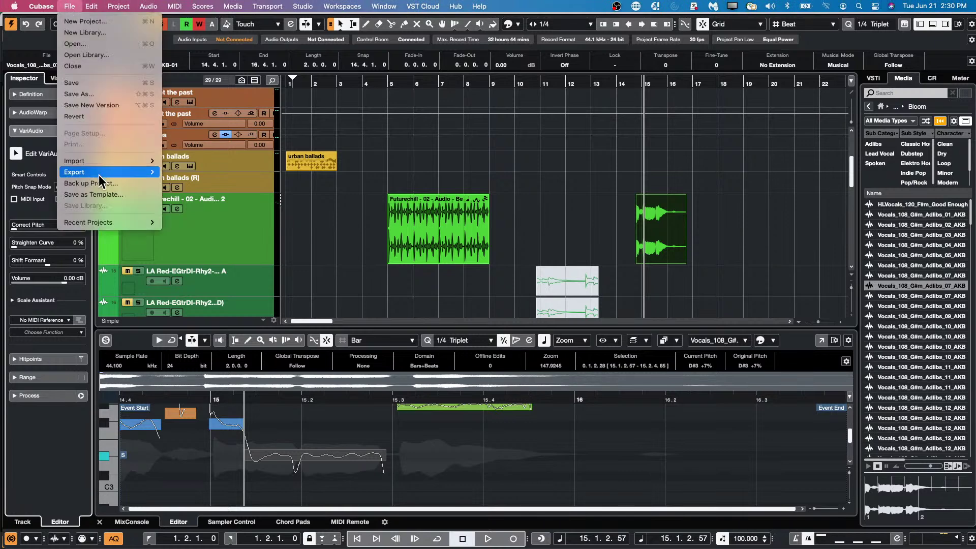
pyautogui.moveTo(114, 224)
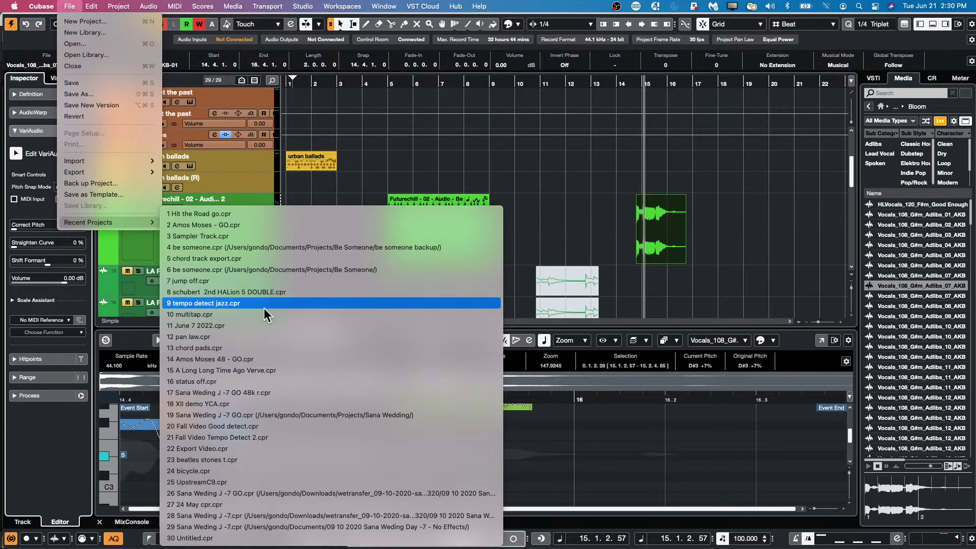
pyautogui.click(247, 405)
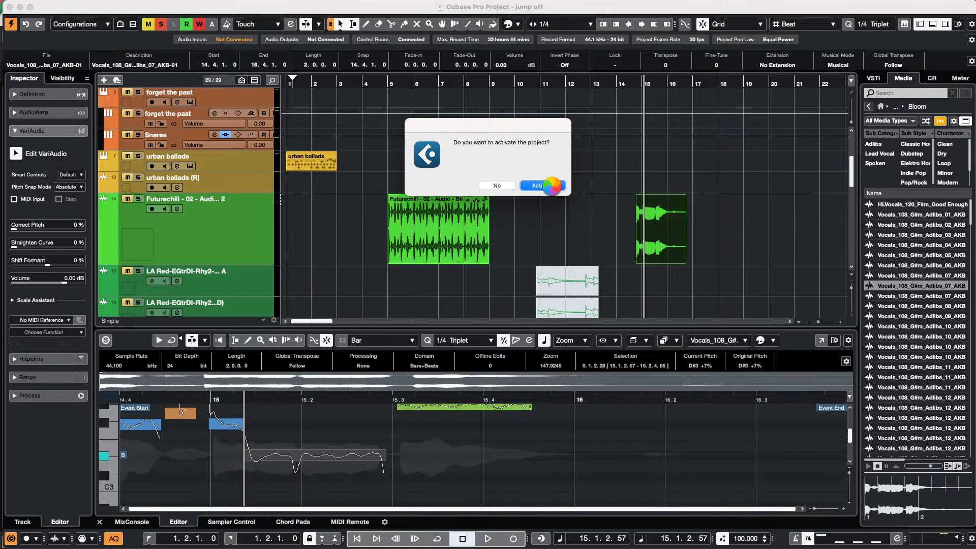
# - Confirm activation of the opened project and dismiss the missing files list without locating any files
pyautogui.click(552, 185)
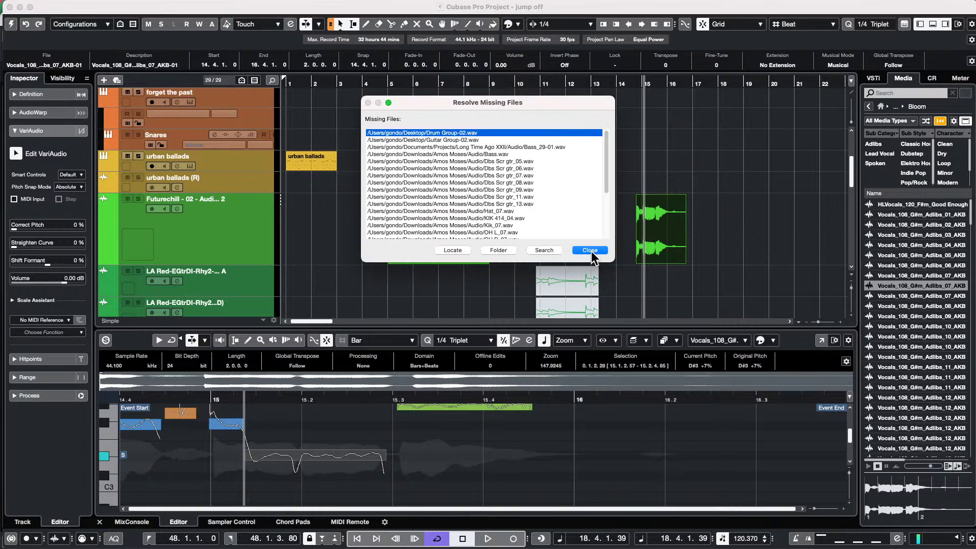
pyautogui.click(590, 251)
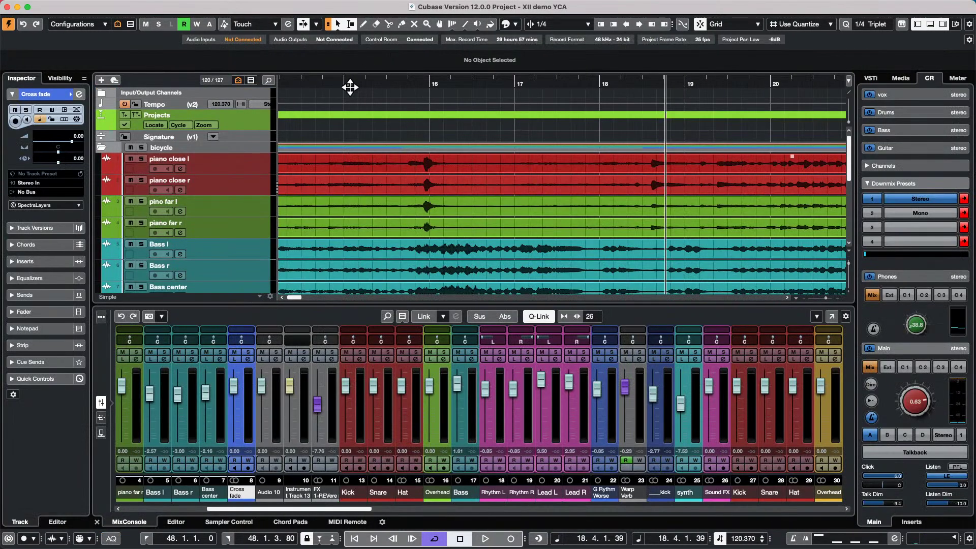
# - Collapse the bicycle folder, expand the FX Modulator folder track and select the FX Modulator marker at bar 193
pyautogui.moveTo(348, 87); pyautogui.dragTo(350, 15)
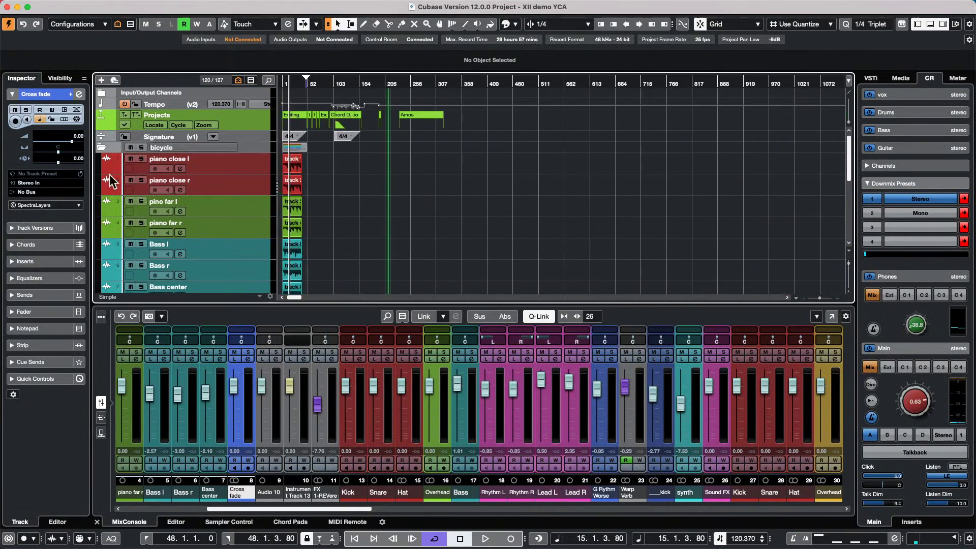
pyautogui.click(100, 148)
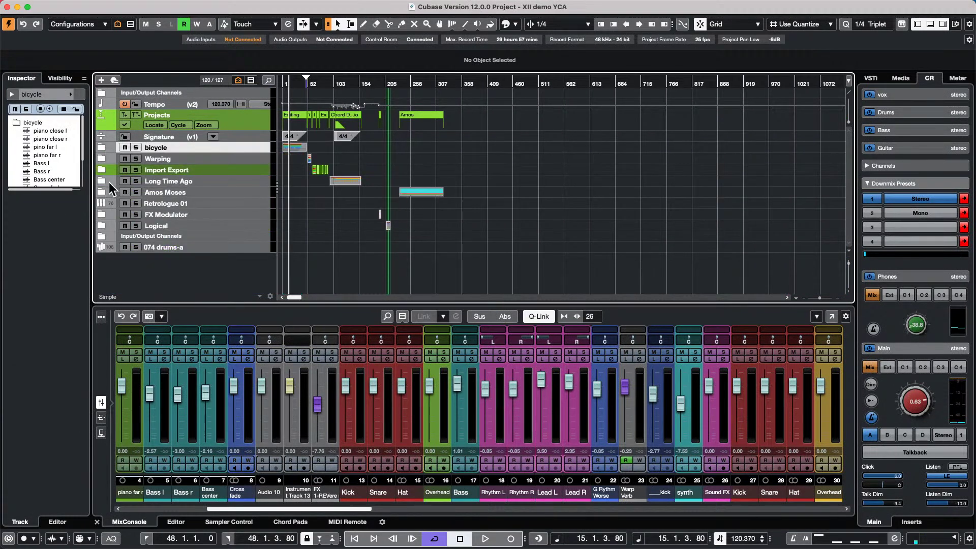
pyautogui.click(101, 214)
pyautogui.moveTo(386, 81); pyautogui.dragTo(338, 141)
pyautogui.click(402, 111)
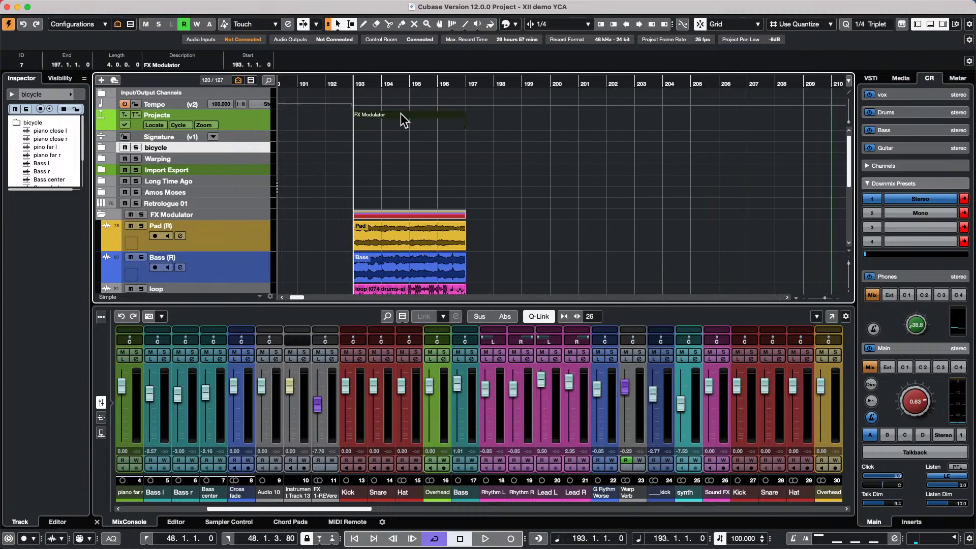
# - Loop playback of bars 193 to 197 and lower the Control Room main level to -4.92 dB
pyautogui.press('space')
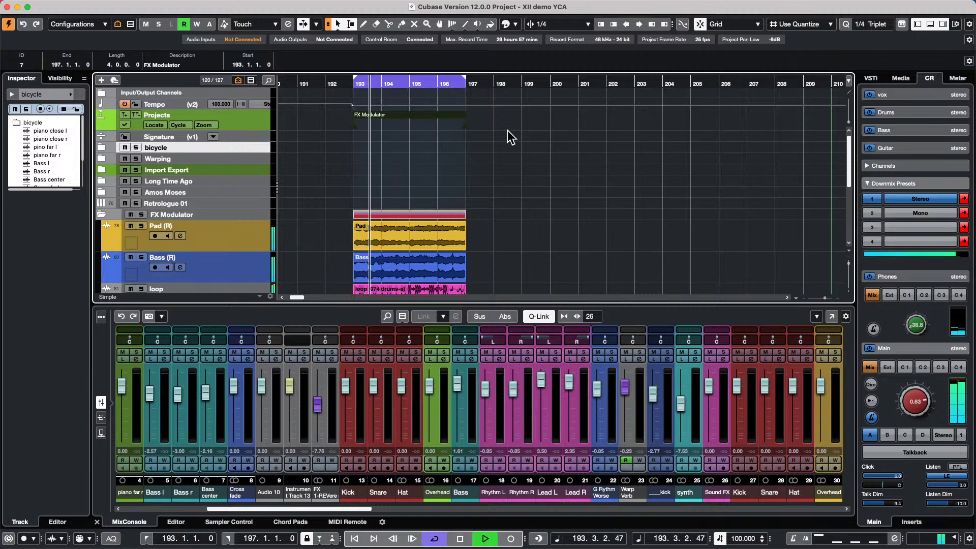
pyautogui.moveTo(916, 401); pyautogui.dragTo(916, 422)
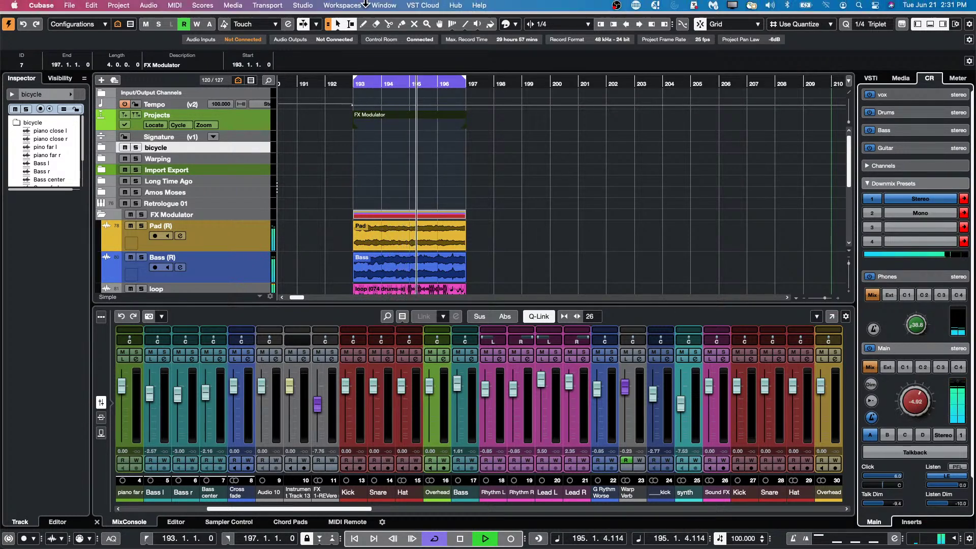
# - Solo the Pad (R) track, and stop and restart playback of the looped section
pyautogui.click(237, 230)
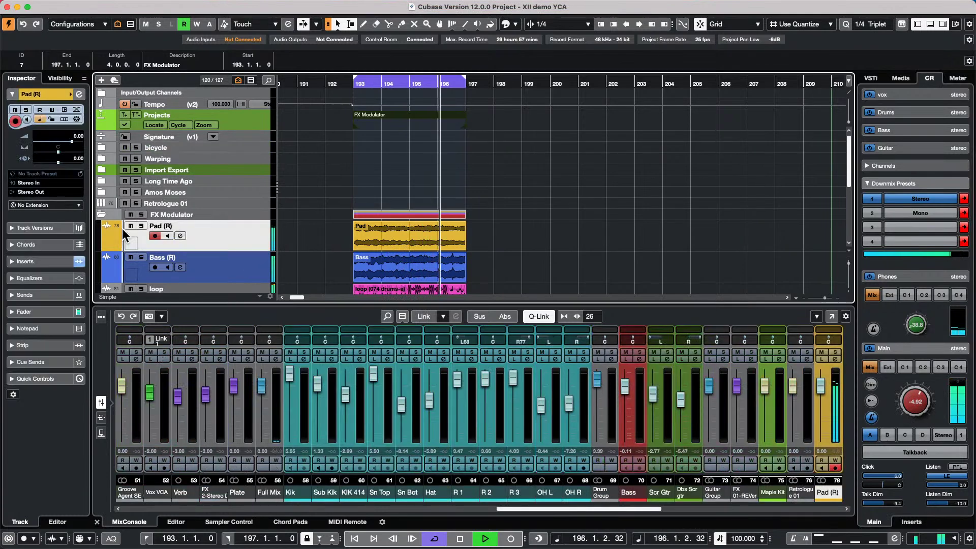
pyautogui.click(142, 226)
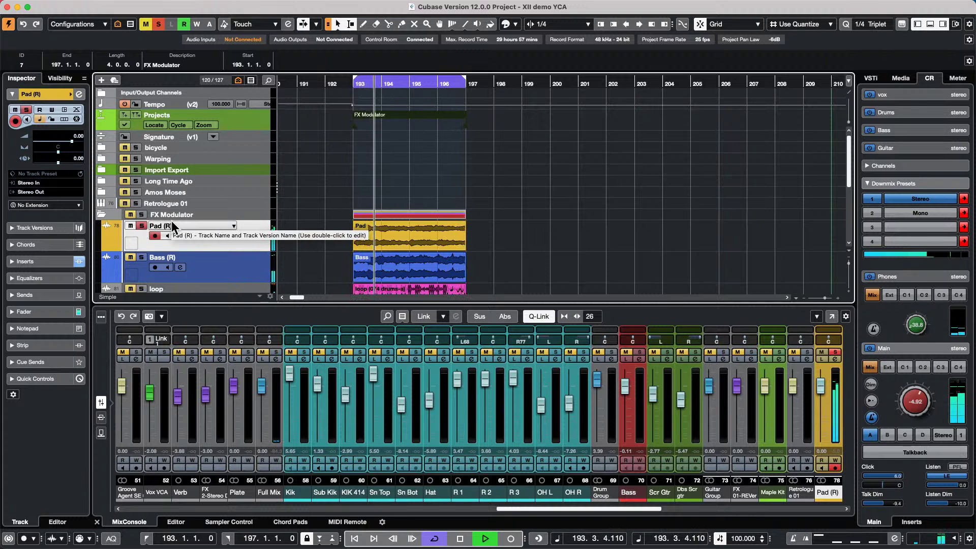
pyautogui.press('space')
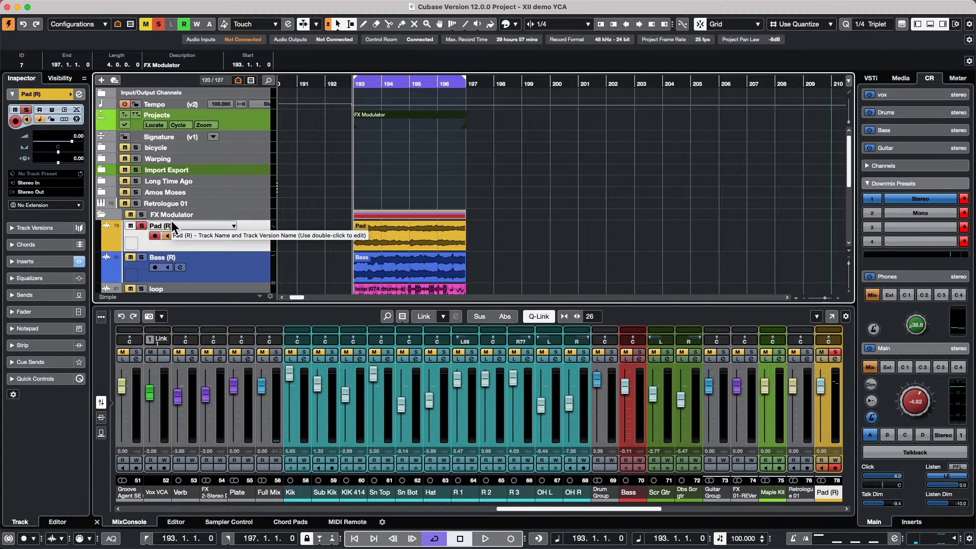
pyautogui.press('space')
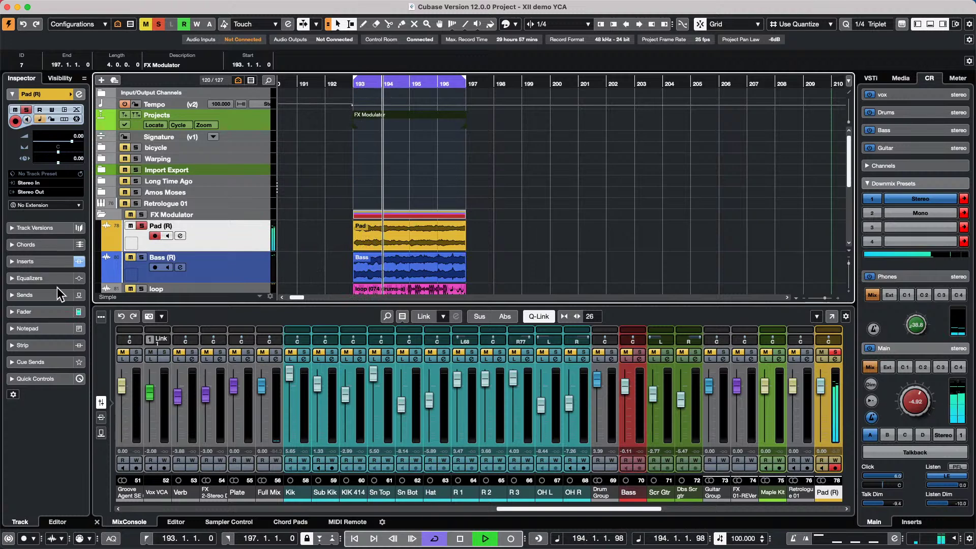
# - Open the second FX Modulator insert on Pad (R), load the Volume module and set its time to 1/2
pyautogui.click(53, 262)
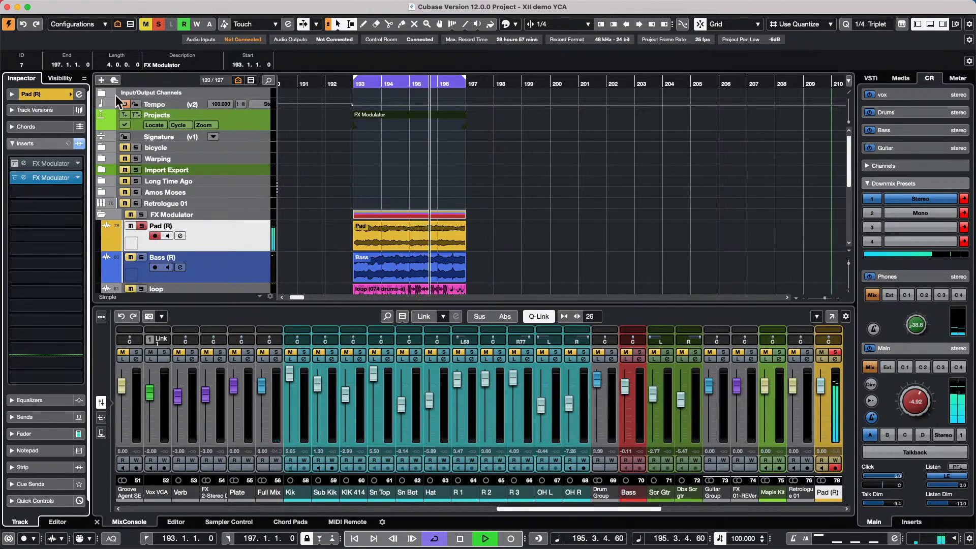
pyautogui.click(53, 177)
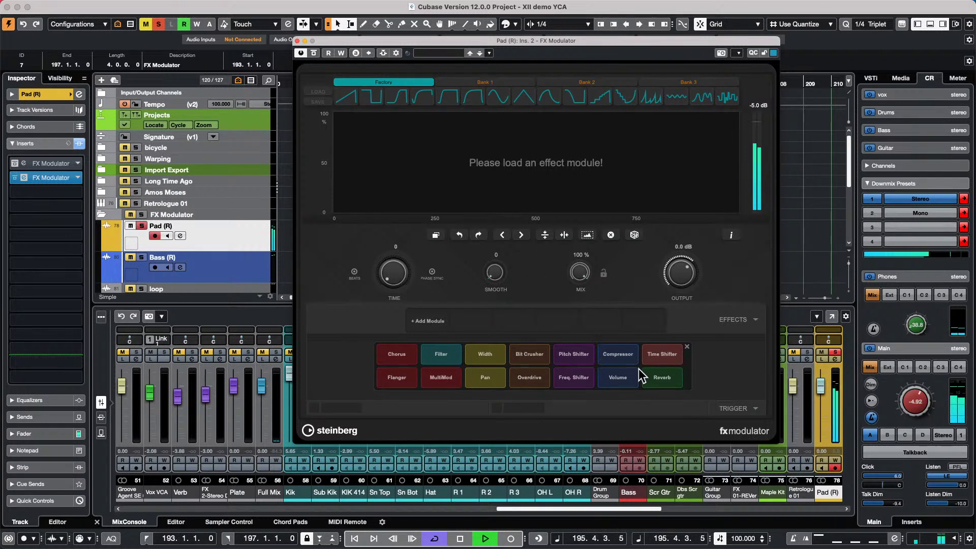
pyautogui.click(615, 377)
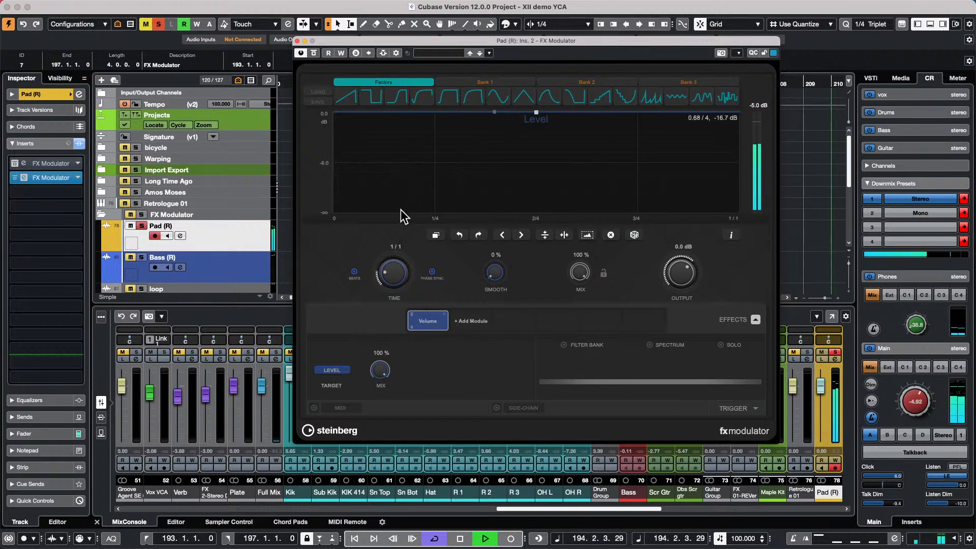
pyautogui.scroll(1, 385, 277)
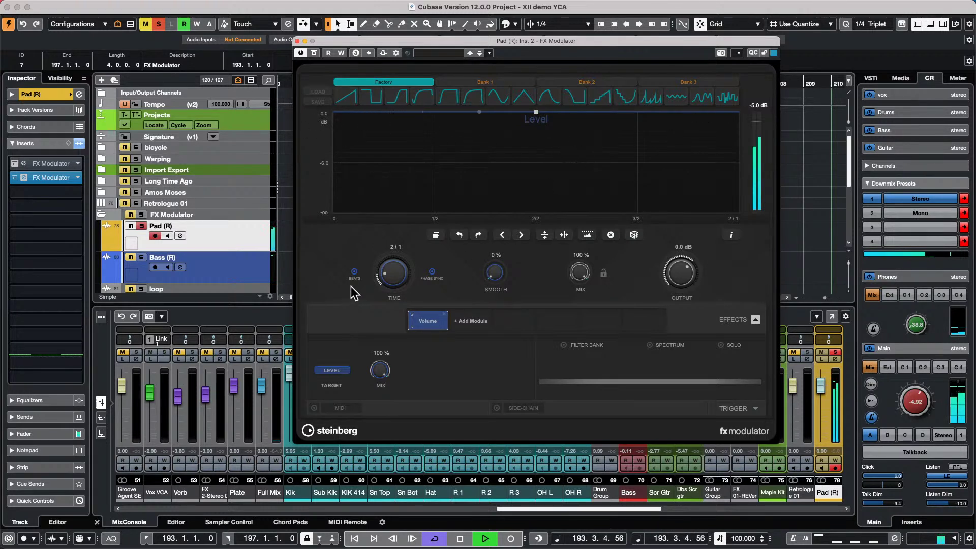
pyautogui.moveTo(389, 275); pyautogui.dragTo(361, 234)
# - Shape a custom level curve by bending its first segment and adding points at different heights along it
pyautogui.moveTo(478, 112); pyautogui.dragTo(477, 239)
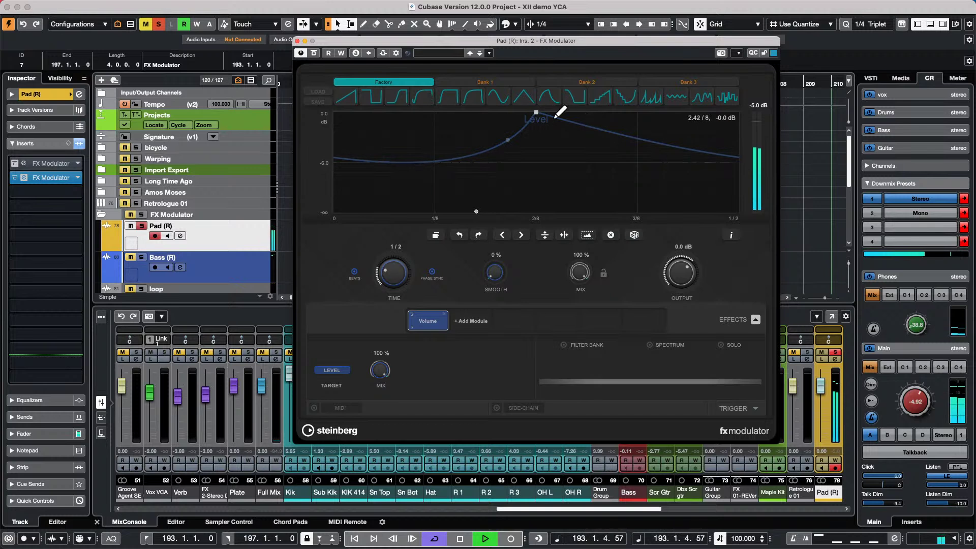
pyautogui.click(603, 130)
pyautogui.moveTo(644, 136)
pyautogui.mouseDown()
pyautogui.moveTo(632, 168)
pyautogui.moveTo(545, 199)
pyautogui.mouseUp()
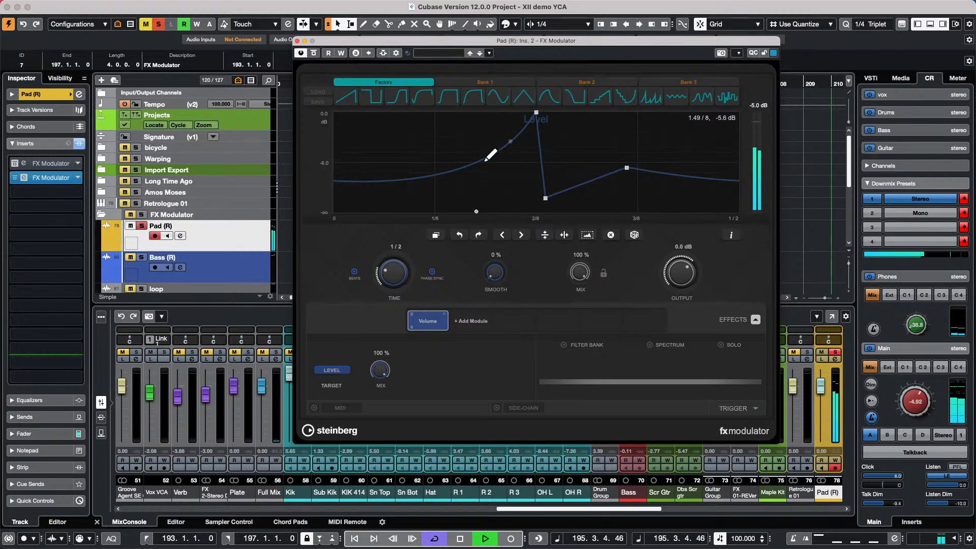
pyautogui.moveTo(449, 168); pyautogui.dragTo(447, 138)
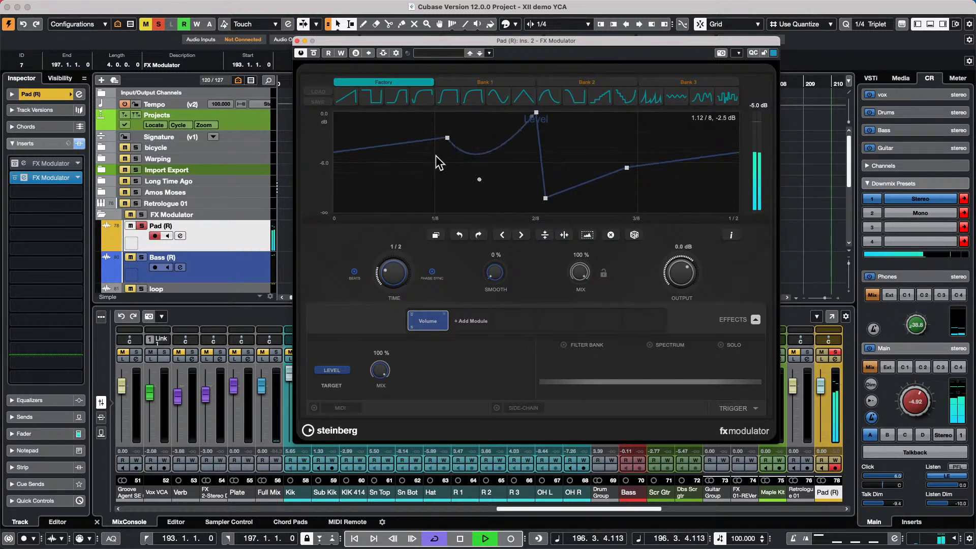
# - Shift the level curve to the right three times and flip it vertically and horizontally
pyautogui.click(521, 234)
pyautogui.click(520, 235)
pyautogui.click(521, 235)
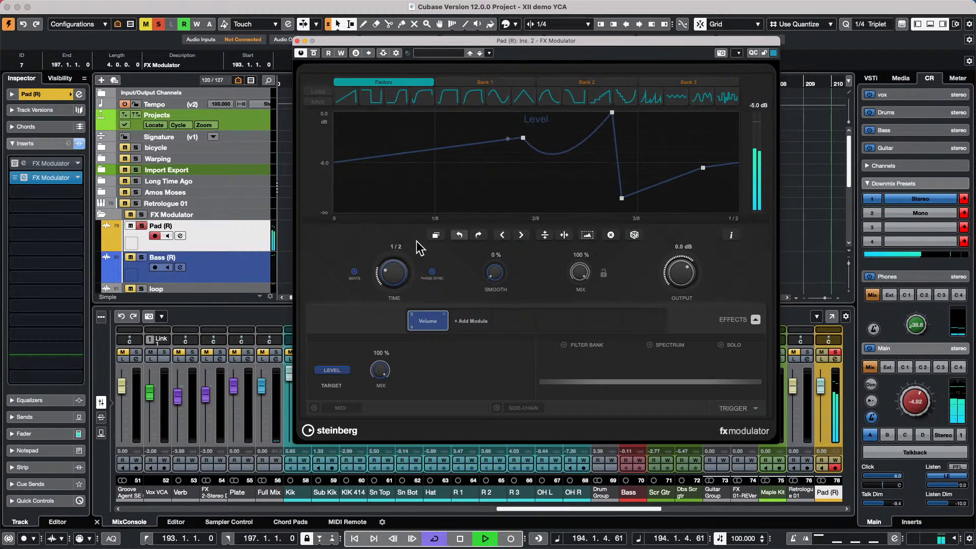
pyautogui.click(543, 234)
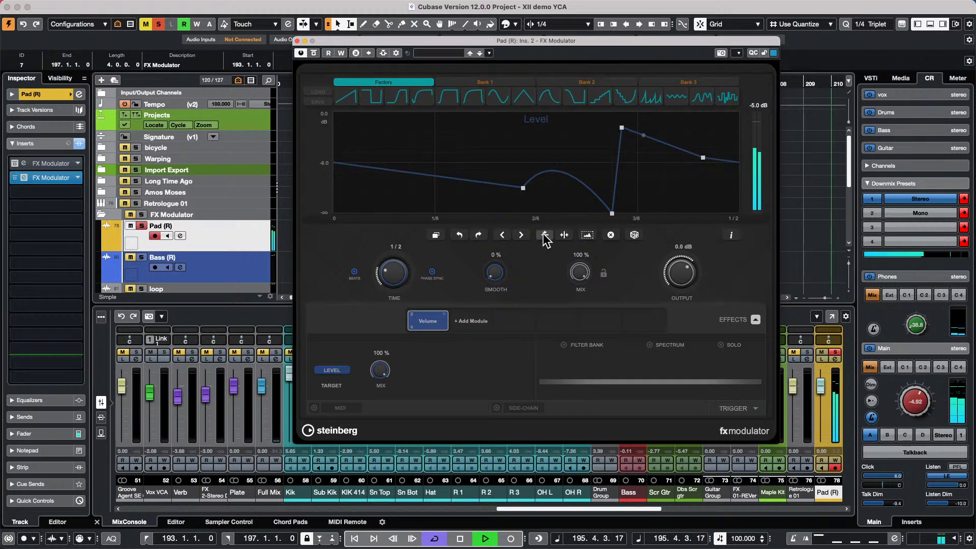
pyautogui.click(564, 234)
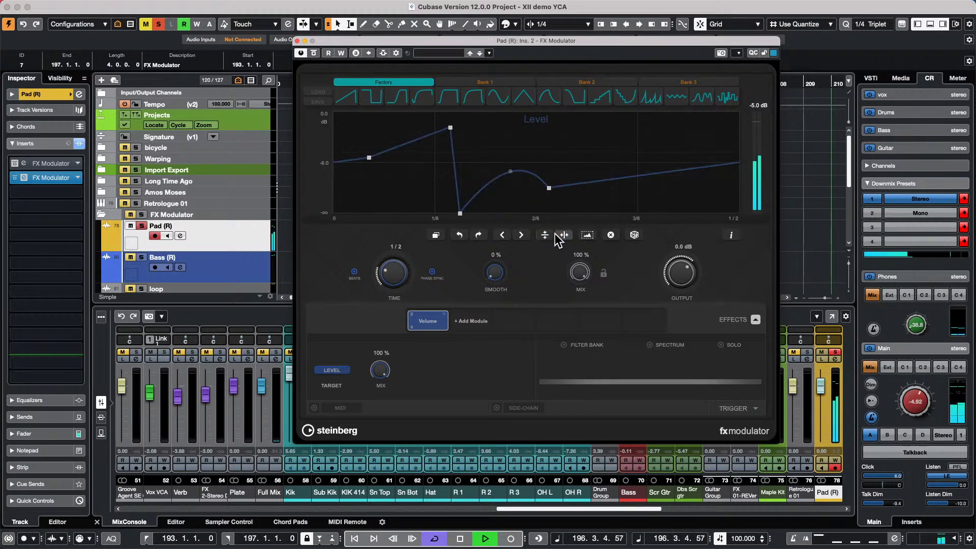
# - Randomize the level curve twice and flip the result horizontally twice
pyautogui.click(635, 234)
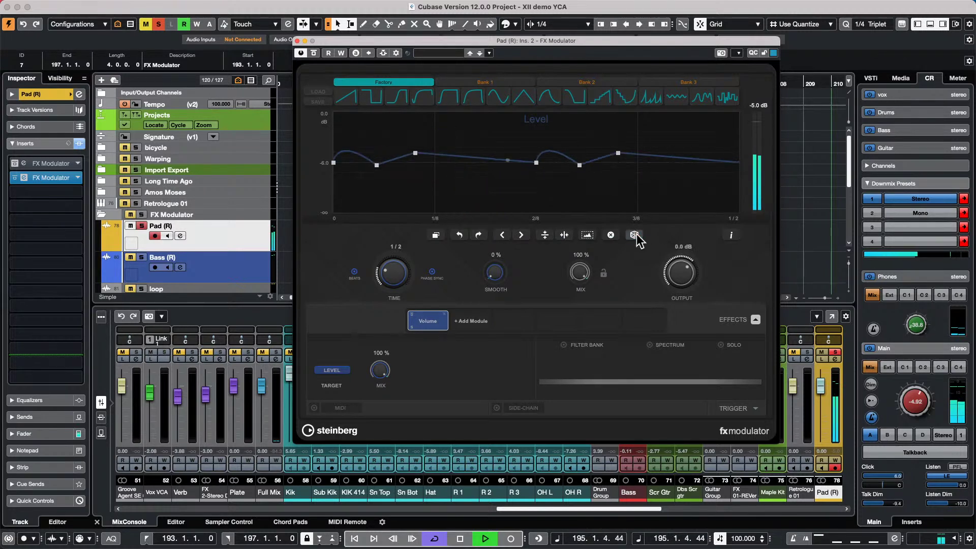
pyautogui.click(635, 235)
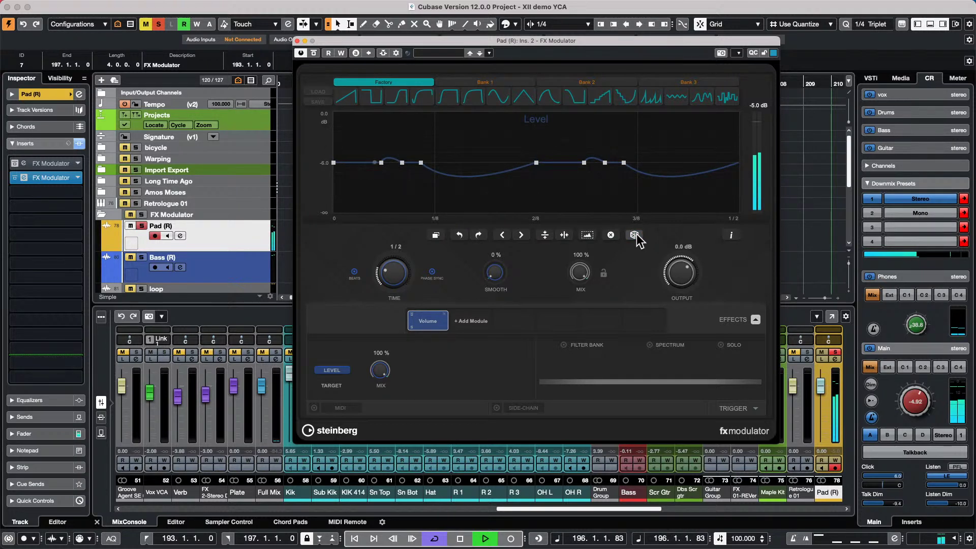
pyautogui.click(564, 234)
pyautogui.click(564, 235)
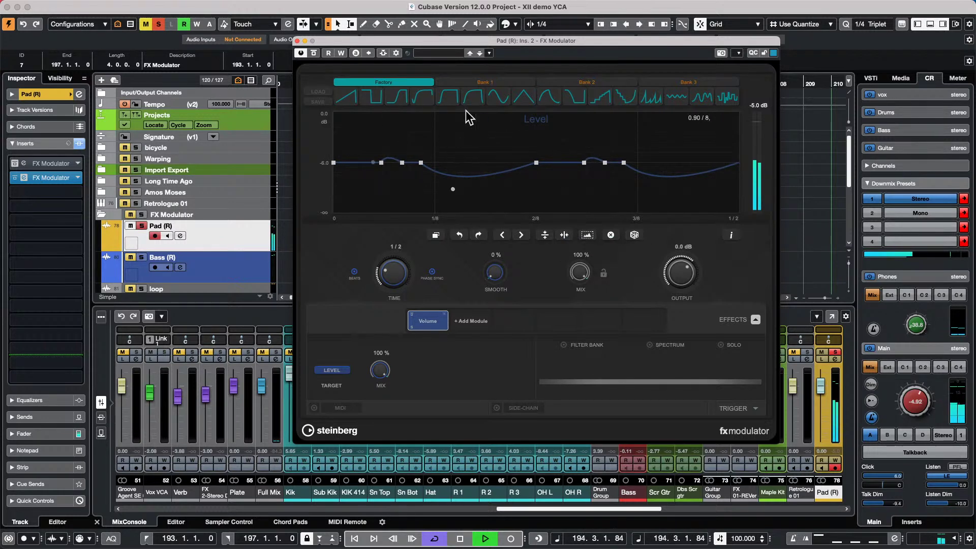
# - Try the square, smooth-rise, sine and triangle factory shapes as the level curve
pyautogui.click(370, 98)
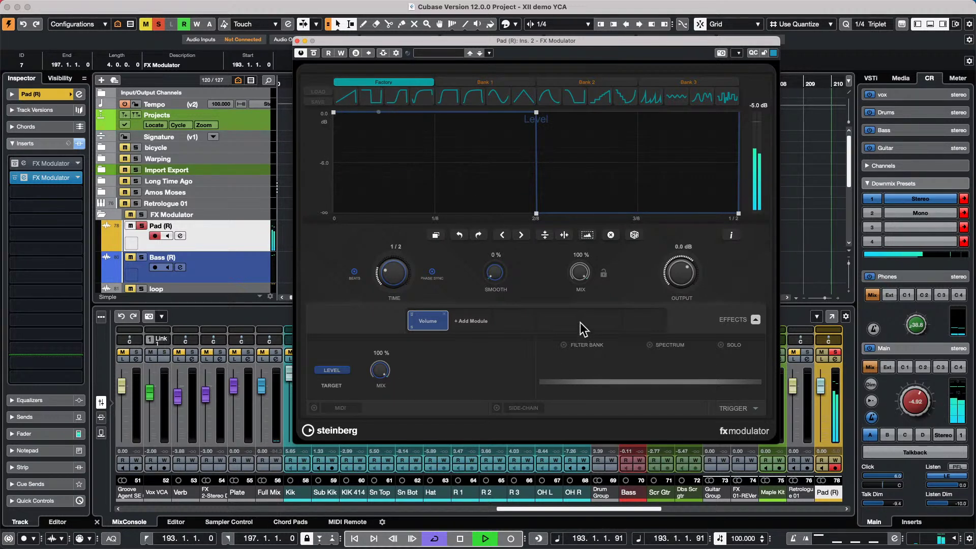
pyautogui.click(452, 97)
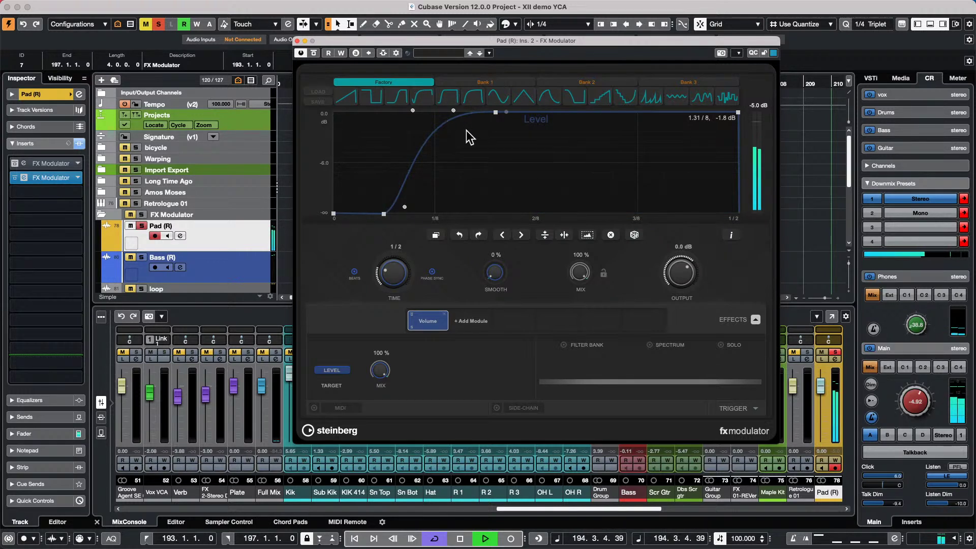
pyautogui.click(498, 98)
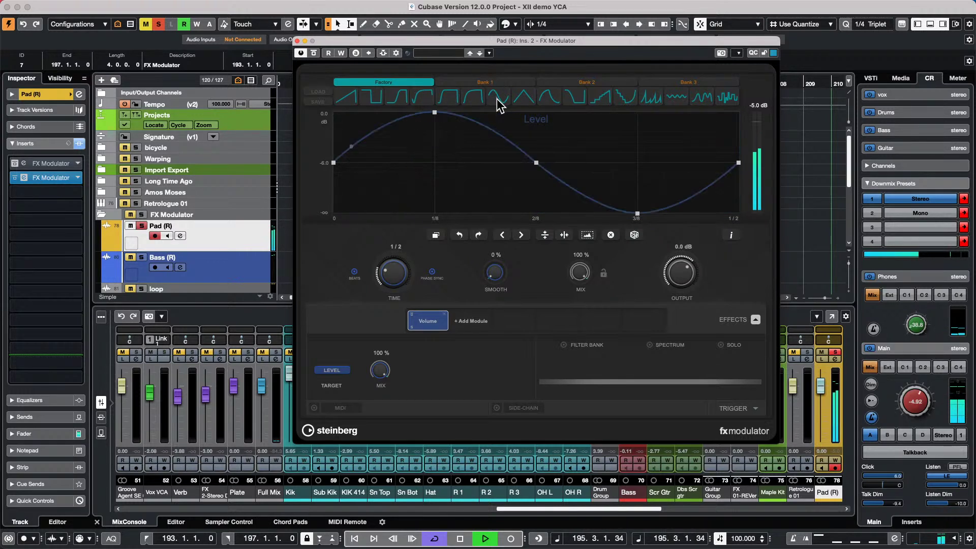
pyautogui.click(523, 97)
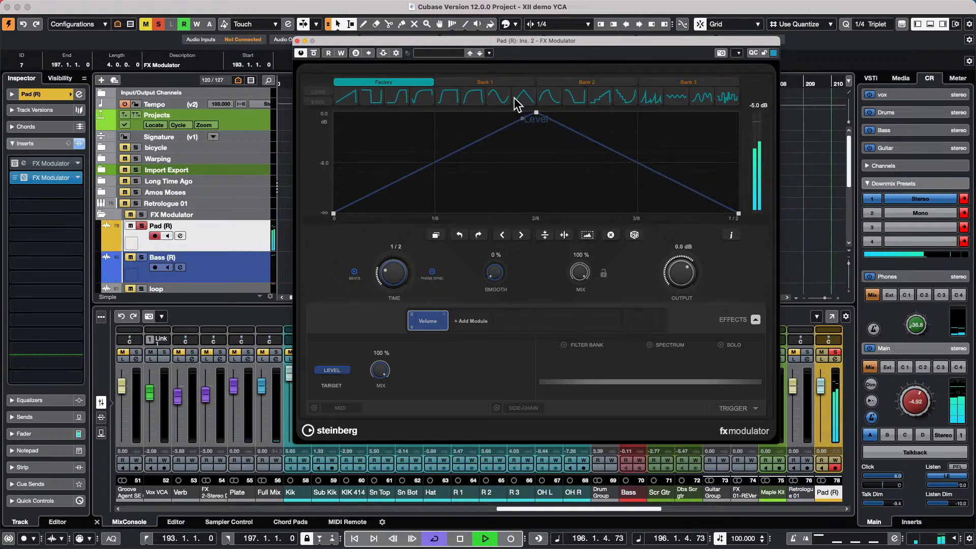
# - Apply the square factory shape to the level curve, and undo and redo that change
pyautogui.click(388, 98)
pyautogui.click(382, 98)
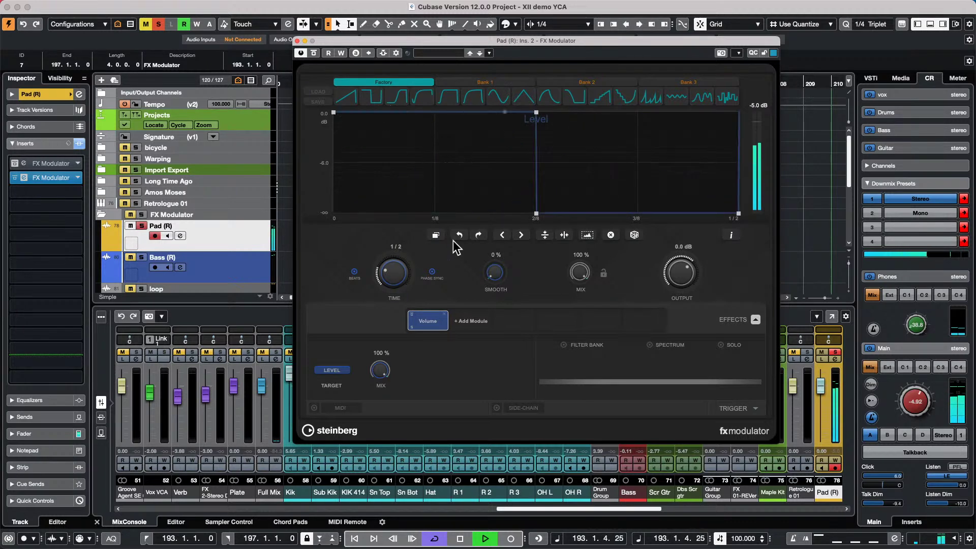
pyautogui.click(460, 236)
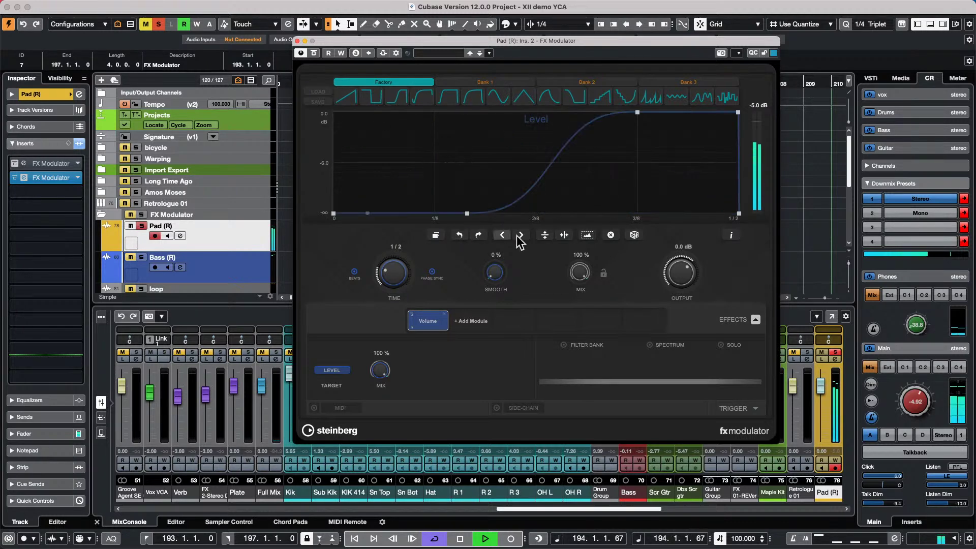
pyautogui.click(478, 235)
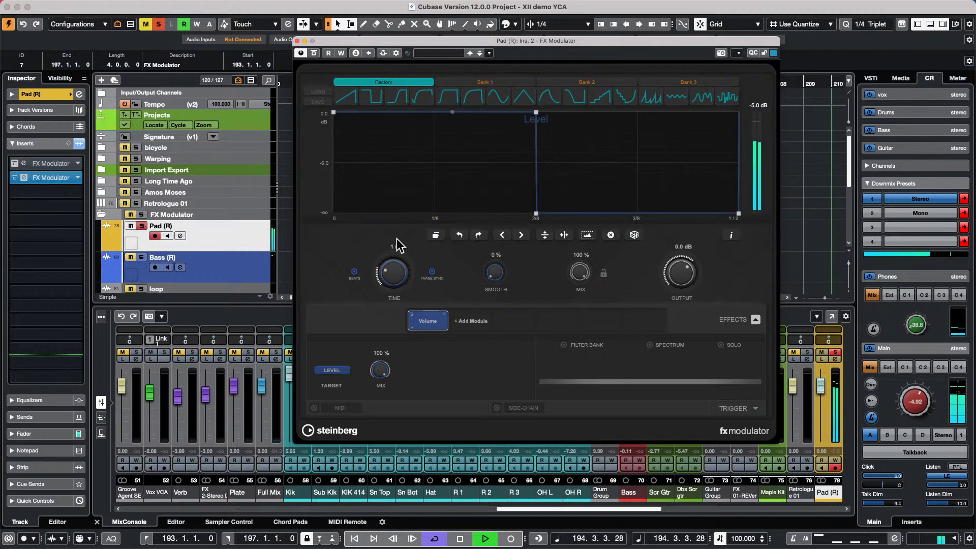
# - Duplicate the square level curve three times within its cycle and set Smooth to 13 %
pyautogui.click(436, 235)
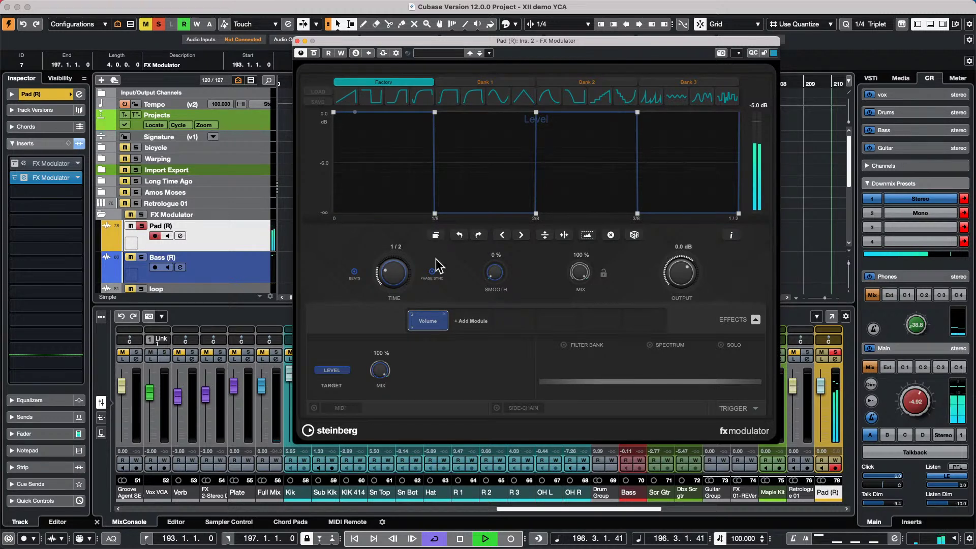
pyautogui.click(434, 235)
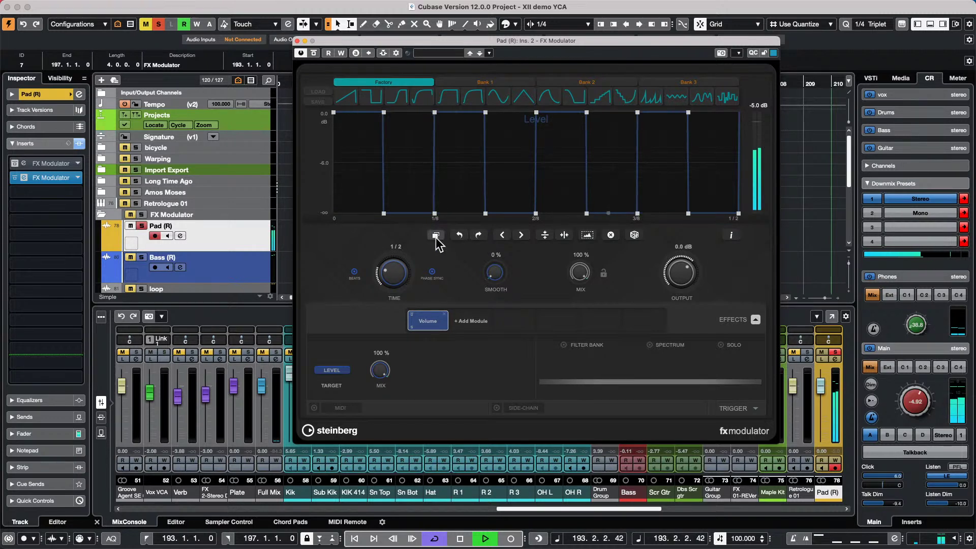
pyautogui.click(436, 236)
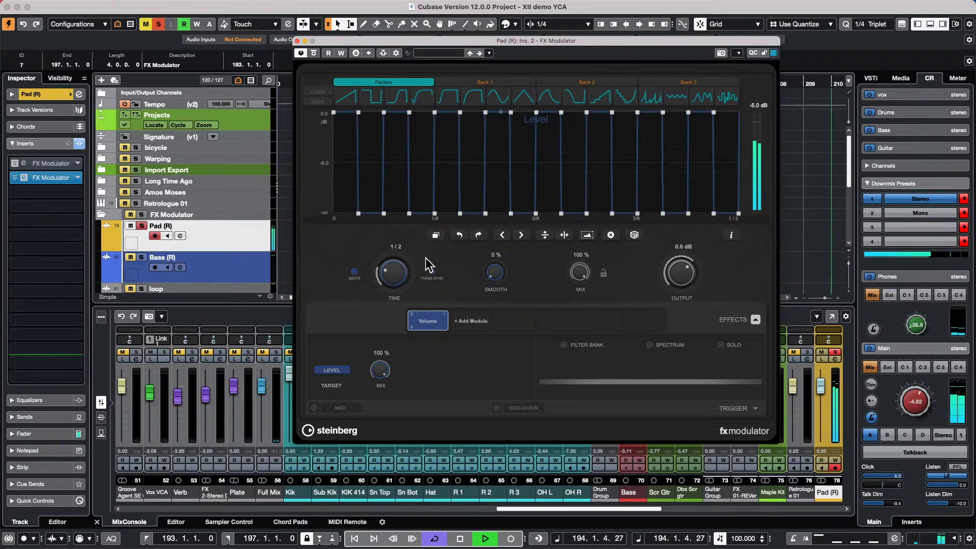
pyautogui.moveTo(494, 272); pyautogui.dragTo(490, 258)
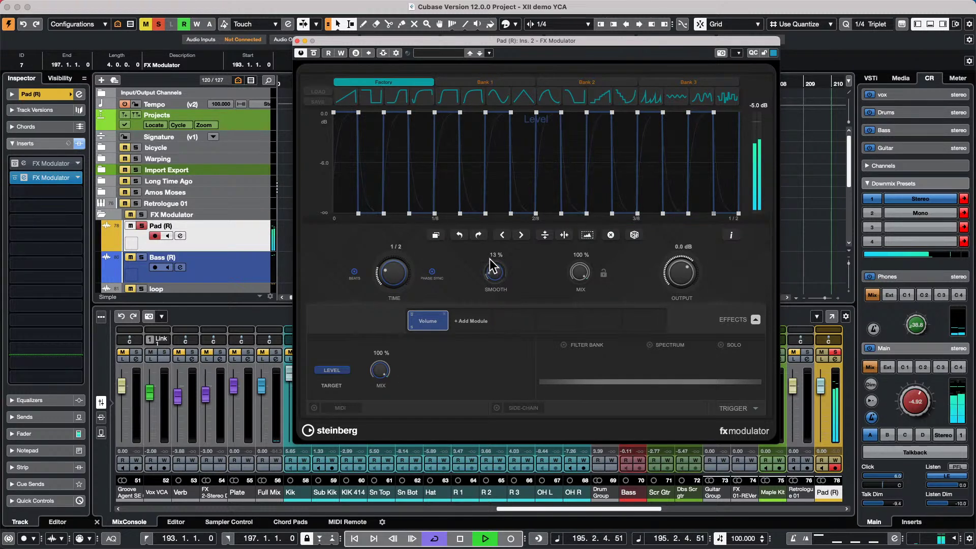
# - Try the filter bank on the Volume module, shifting and narrowing its band to 327 Hz–1.06 kHz
pyautogui.click(562, 345)
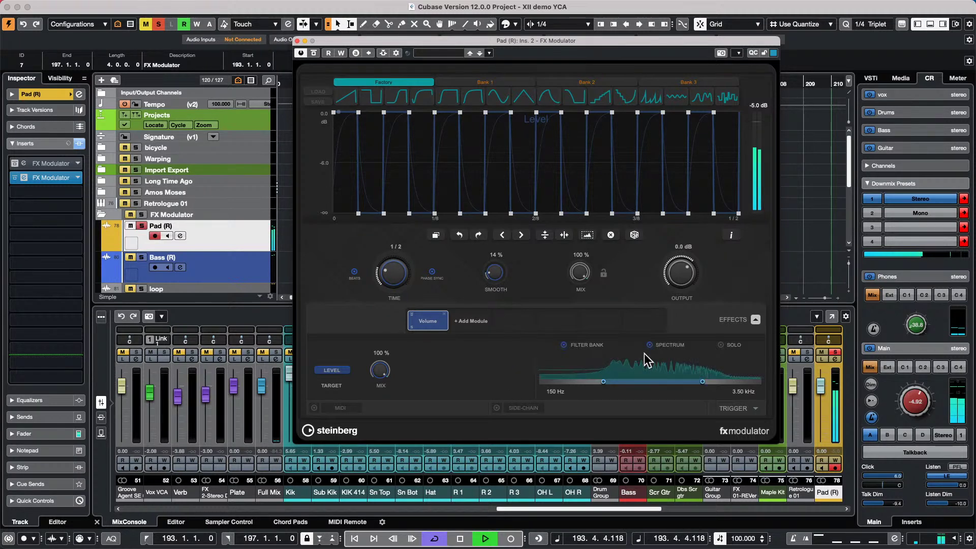
pyautogui.moveTo(629, 381); pyautogui.dragTo(588, 382)
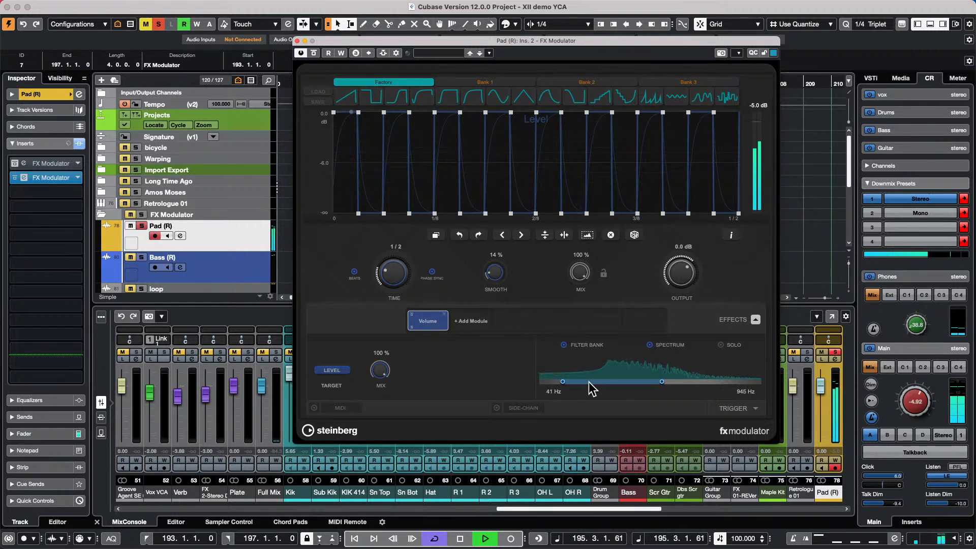
pyautogui.moveTo(588, 382); pyautogui.dragTo(608, 387)
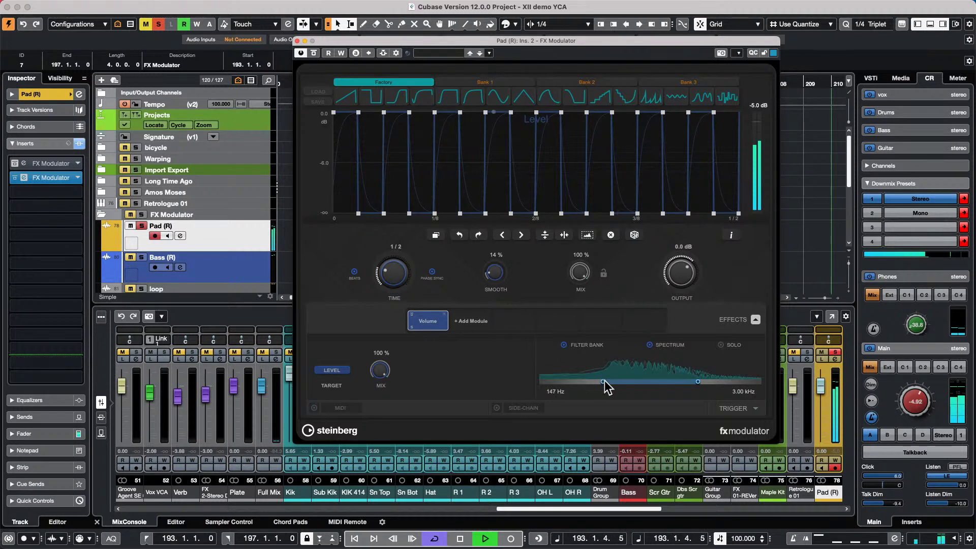
pyautogui.moveTo(604, 382); pyautogui.dragTo(637, 382)
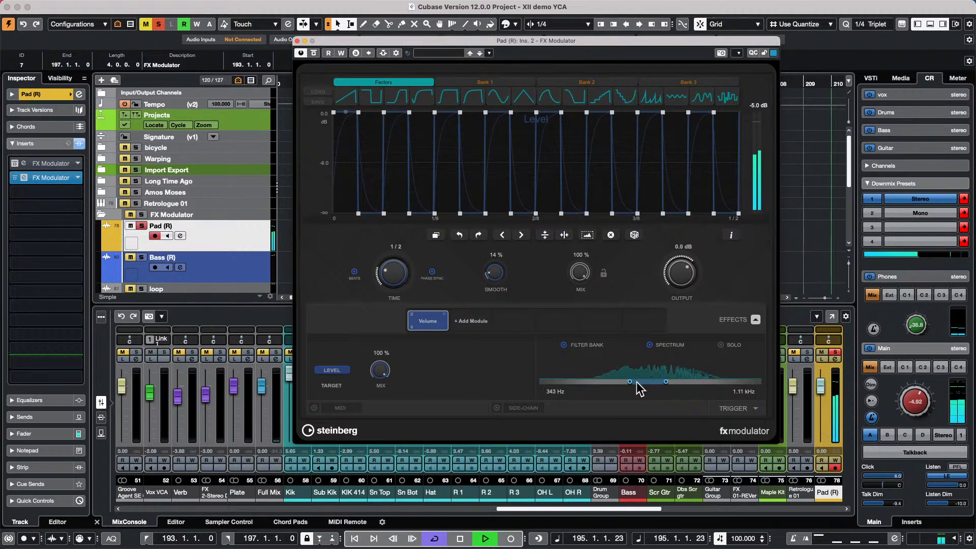
pyautogui.moveTo(641, 386); pyautogui.dragTo(640, 385)
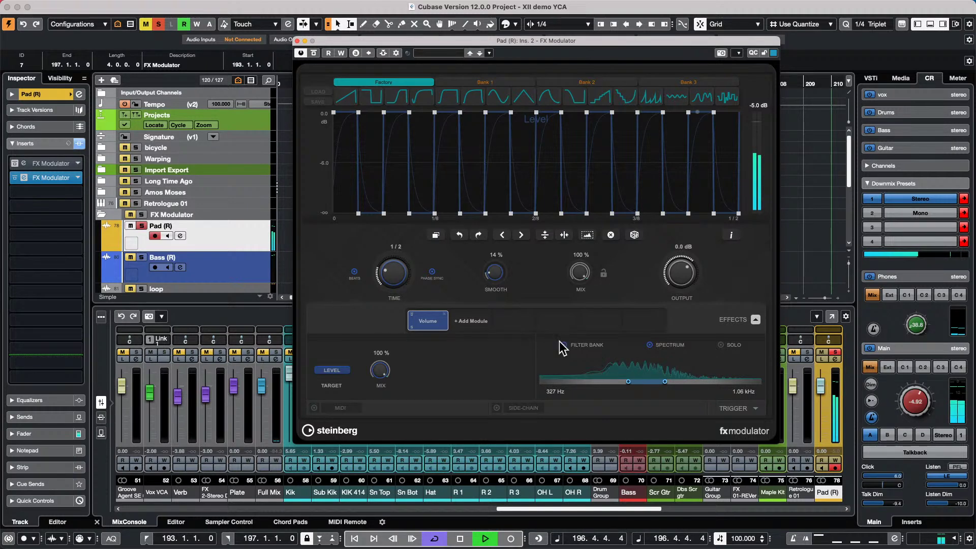
# - Add a Pan module with the triangle factory shape as its curve and Time at 2/1
pyautogui.click(480, 324)
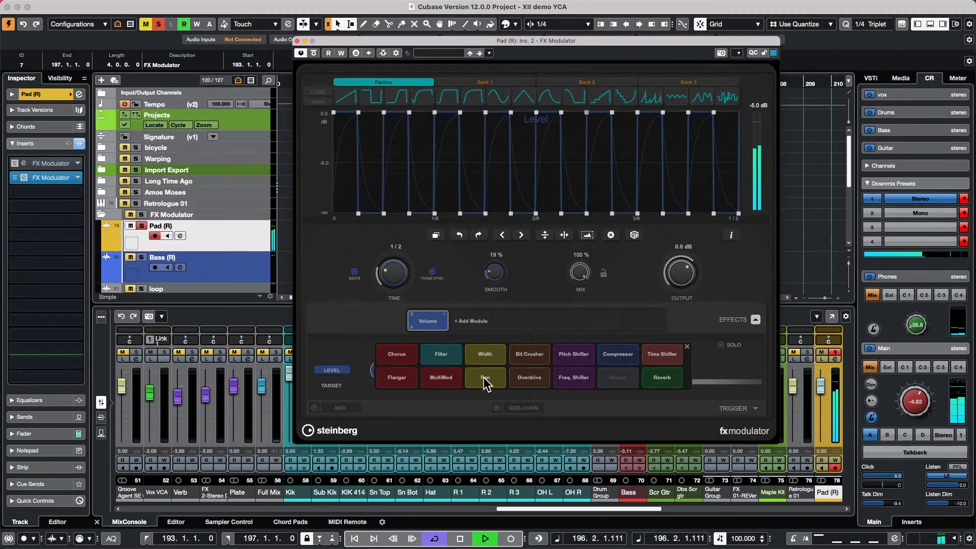
pyautogui.click(472, 321)
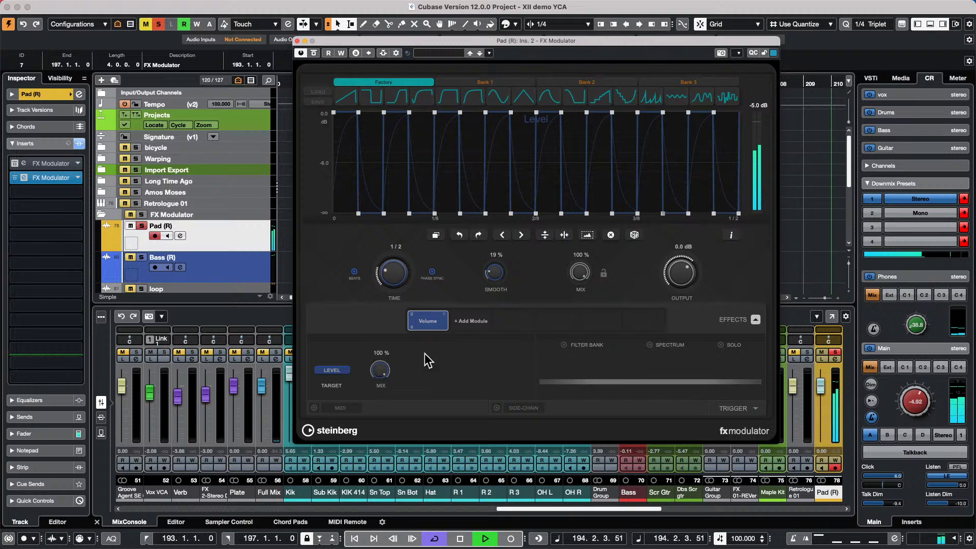
pyautogui.click(470, 321)
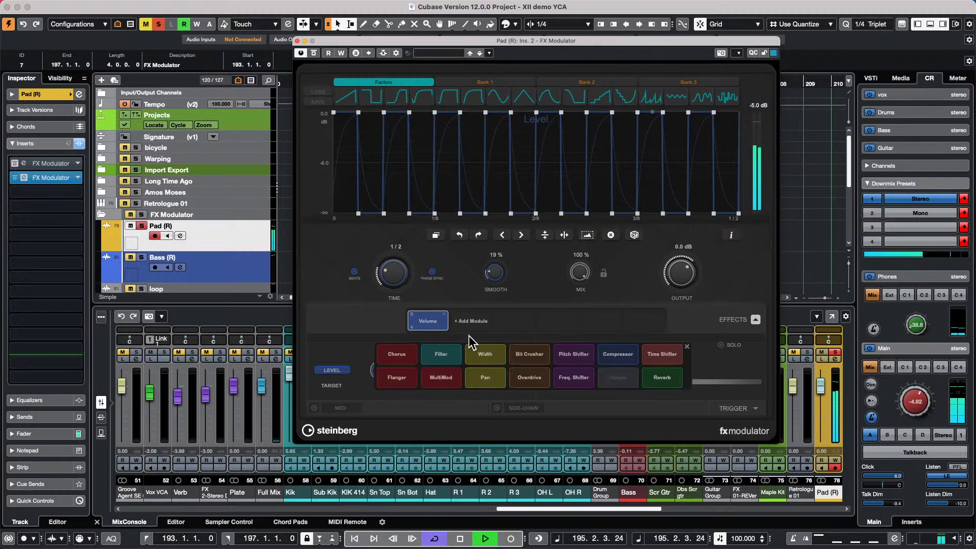
pyautogui.click(484, 376)
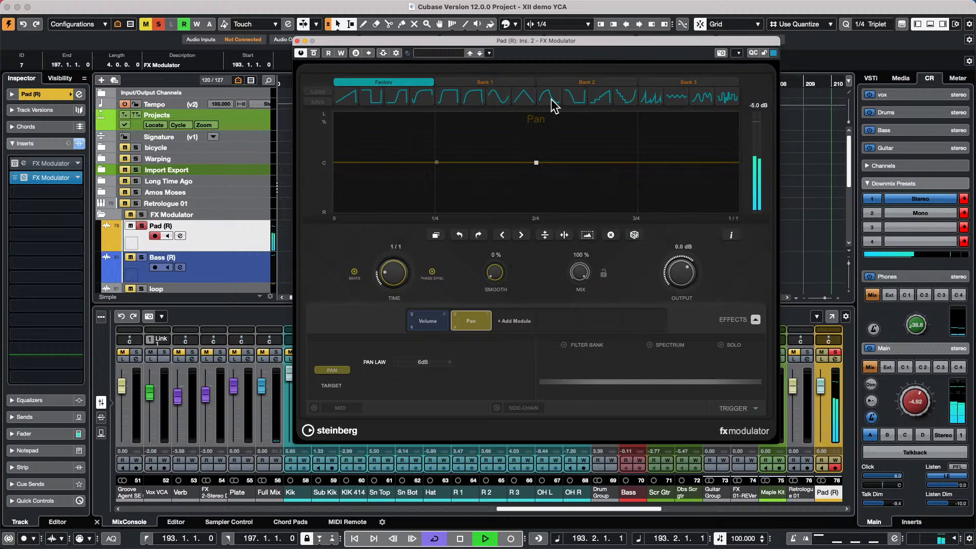
pyautogui.click(521, 98)
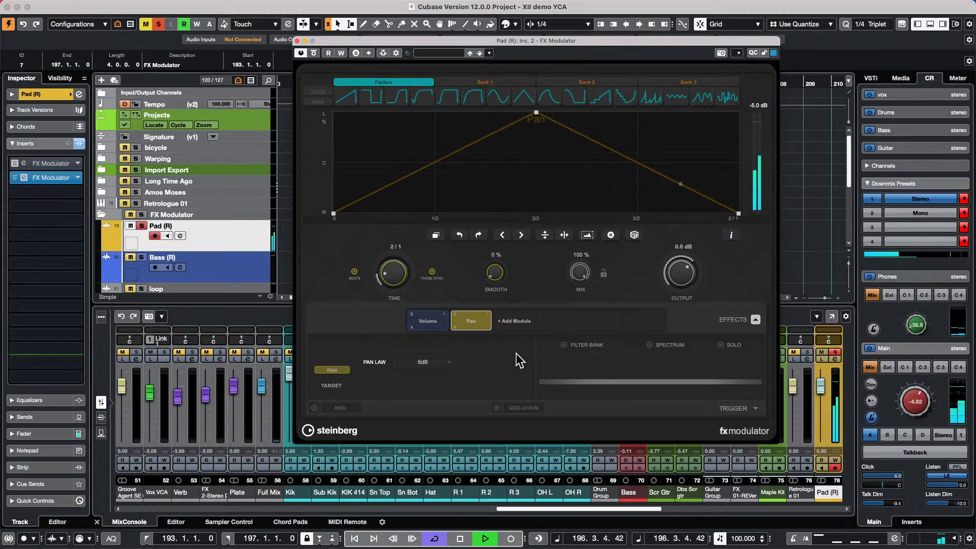
# - Add a Flanger module to the effect chain and solo the Bongo 2 (R) track
pyautogui.click(514, 333)
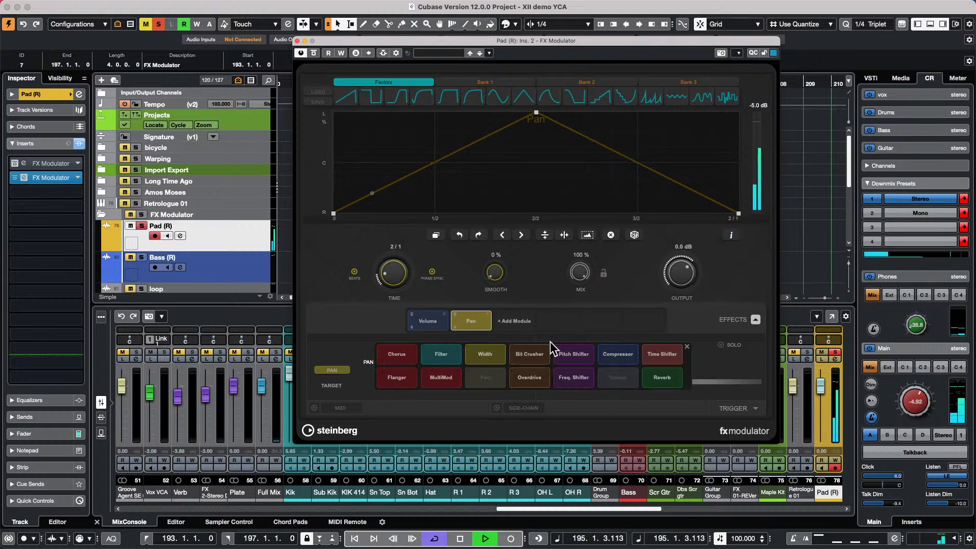
pyautogui.click(400, 380)
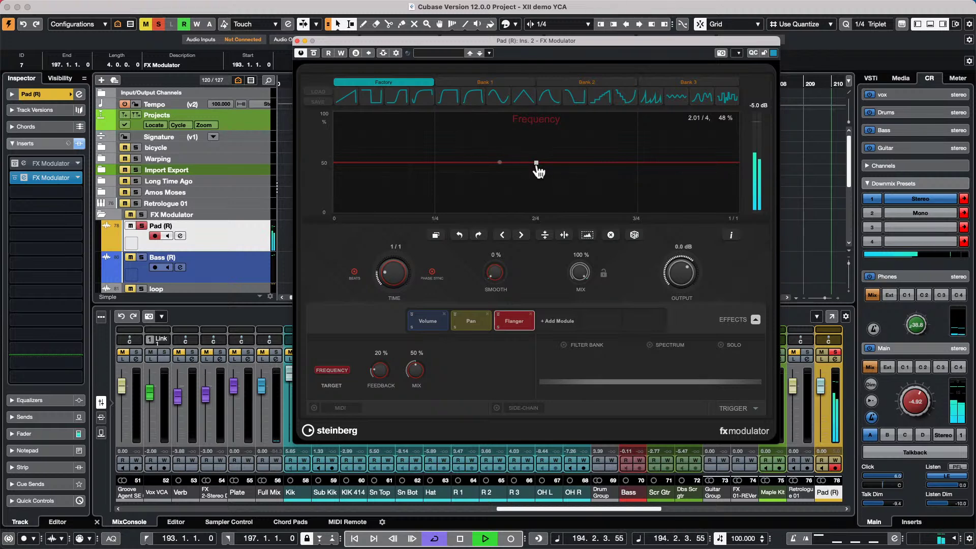
pyautogui.scroll(-5, 203, 213)
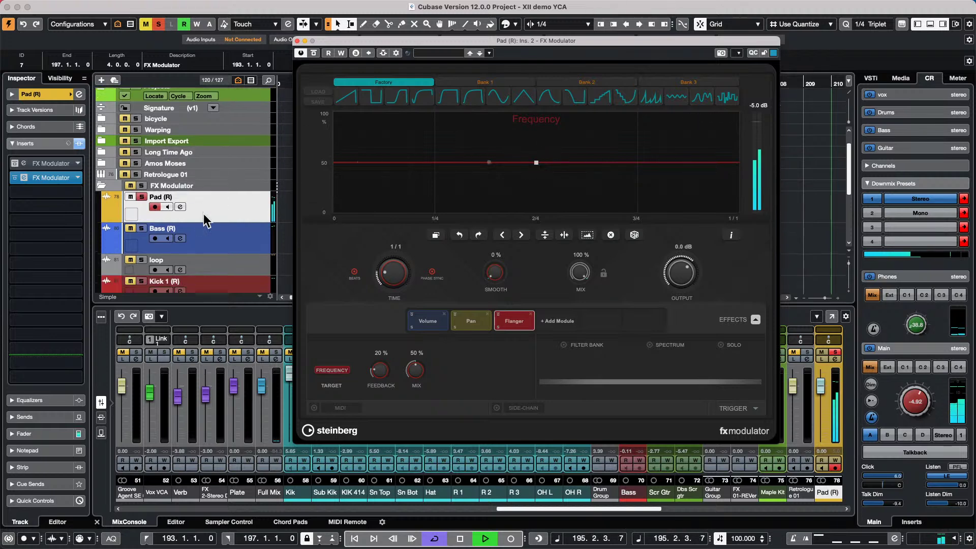
pyautogui.scroll(-5, 208, 220)
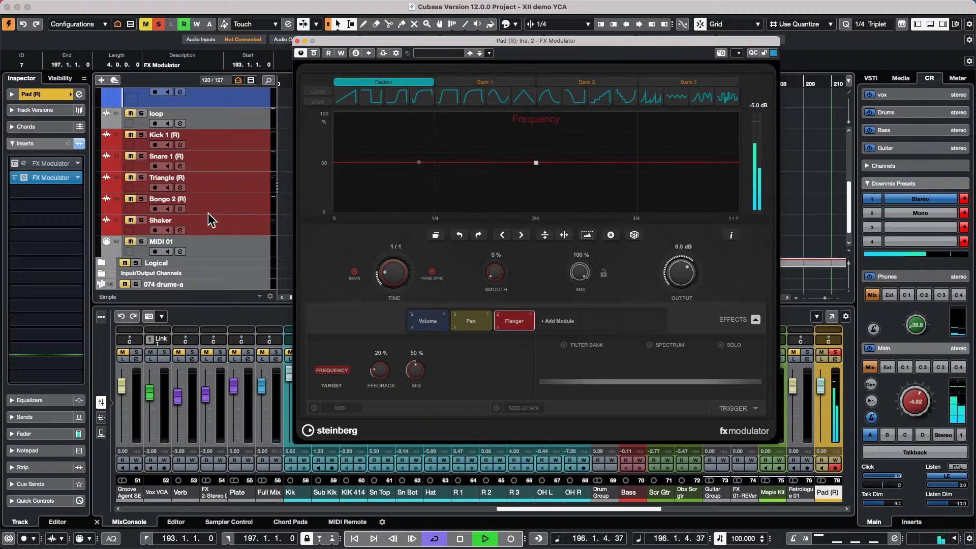
pyautogui.click(143, 204)
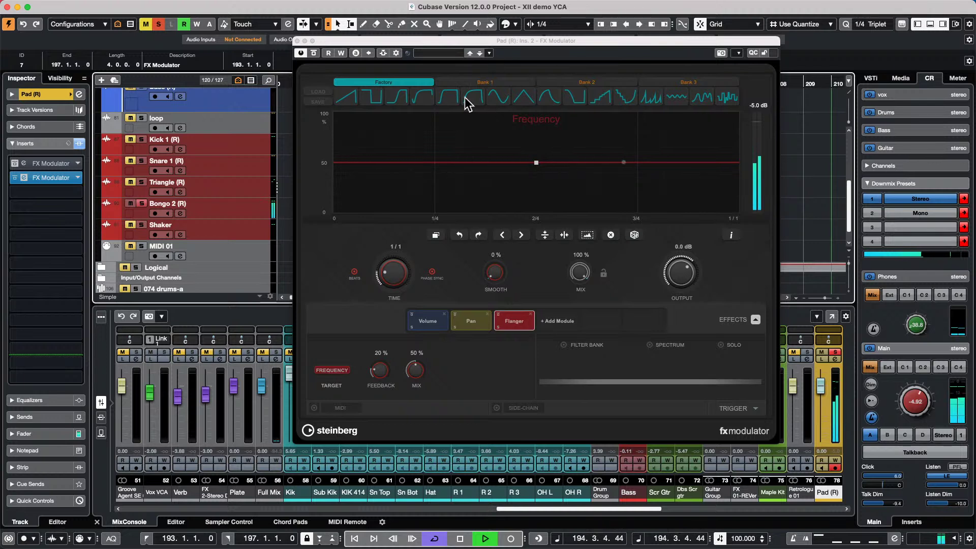
# - Add Bongo 2 (R) as the side-chain source for the plug-in's side-chain input 3 - SC In
pyautogui.click(396, 53)
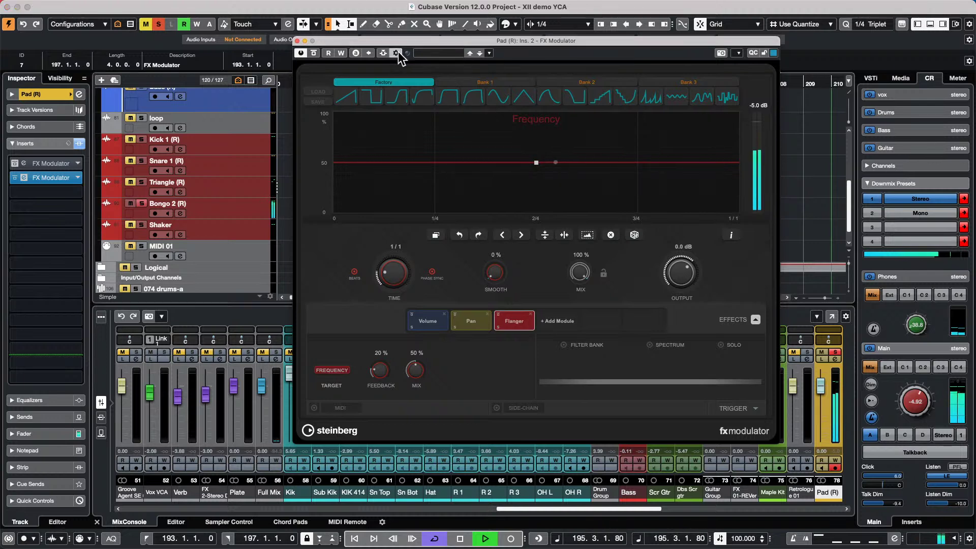
pyautogui.click(555, 84)
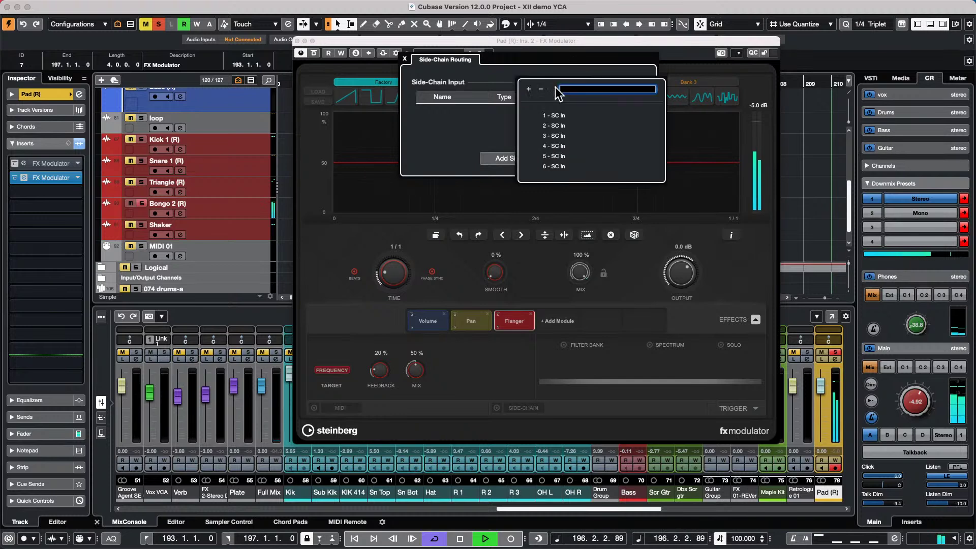
pyautogui.click(563, 136)
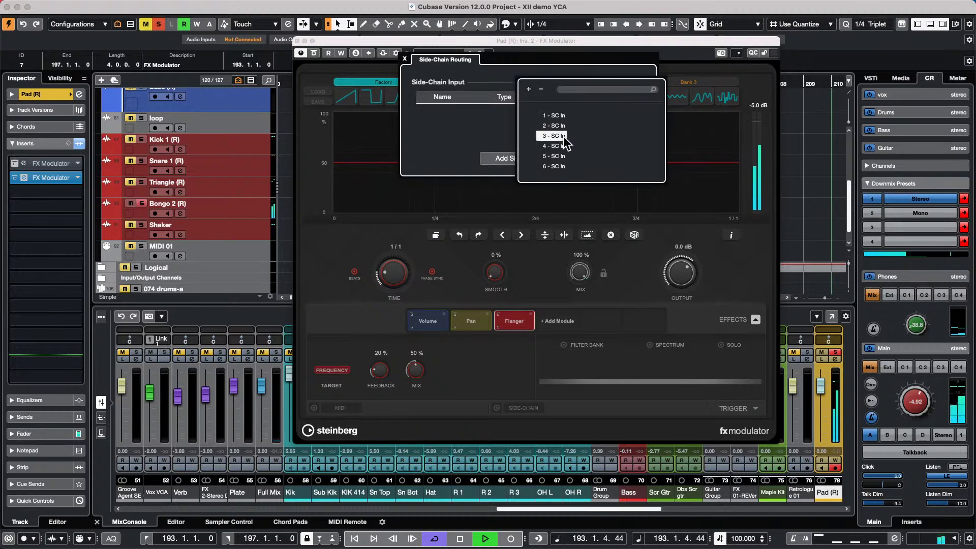
pyautogui.click(563, 136)
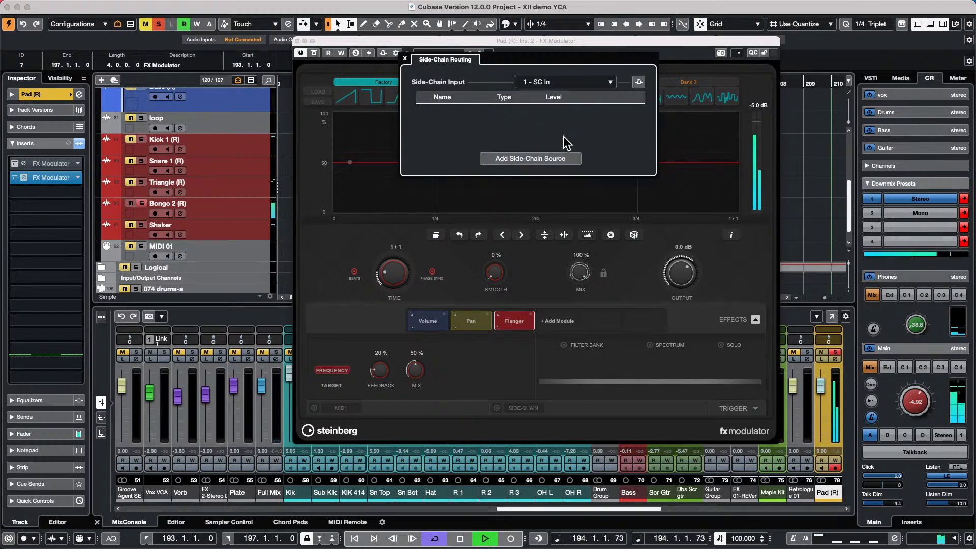
pyautogui.click(509, 159)
pyautogui.scroll(-15, 595, 378)
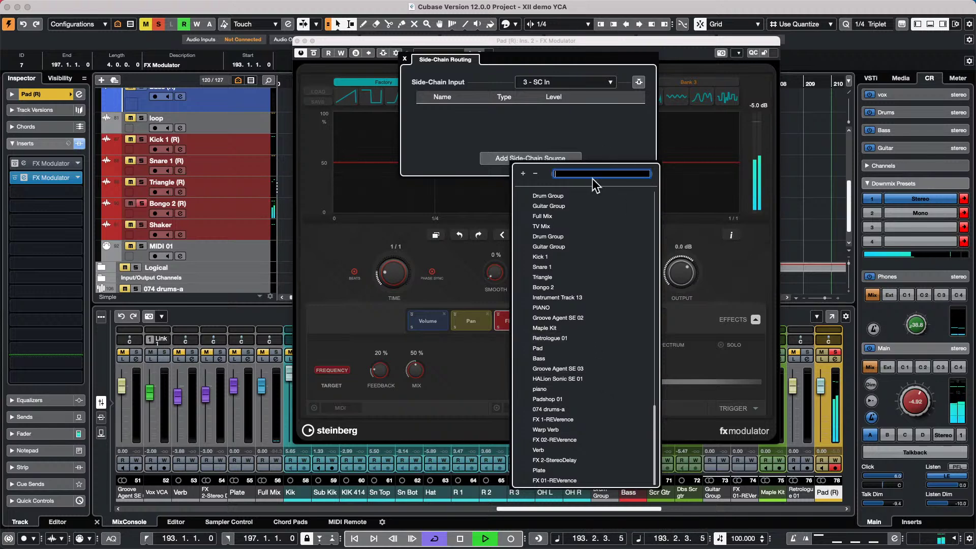
pyautogui.write('bongo')
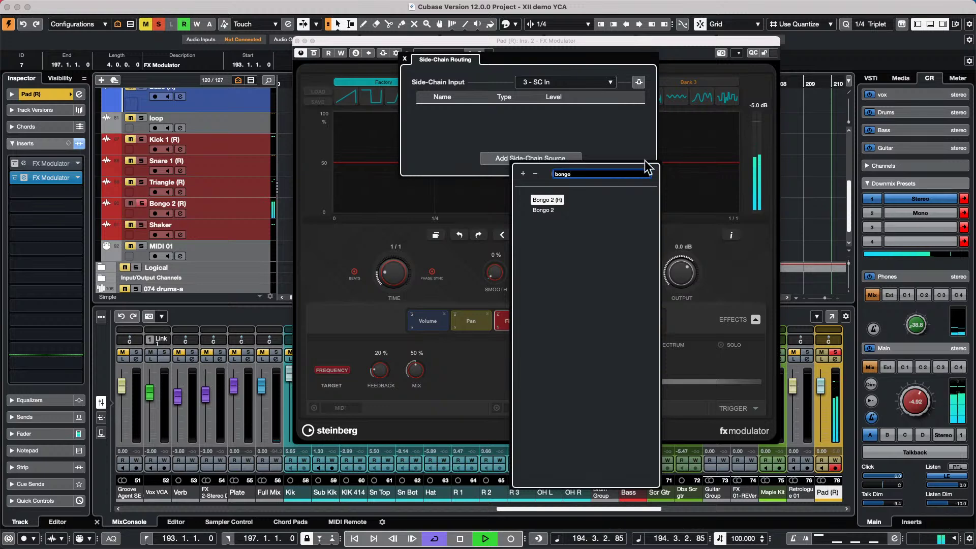
pyautogui.click(550, 200)
pyautogui.click(550, 201)
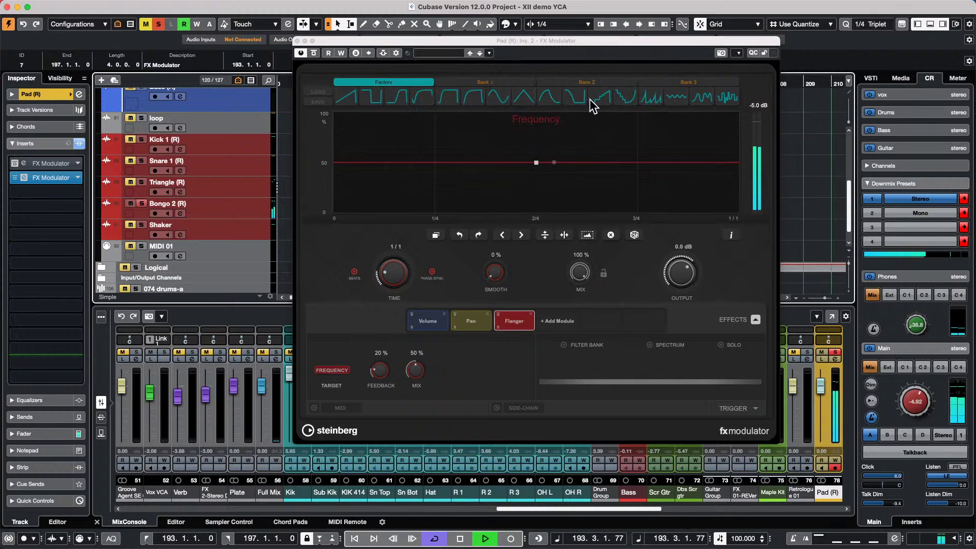
# - Apply the uneven rising-peaks factory shape to the Flanger's frequency and activate its side-chain trigger with Side-Chain 3 as input
pyautogui.click(649, 101)
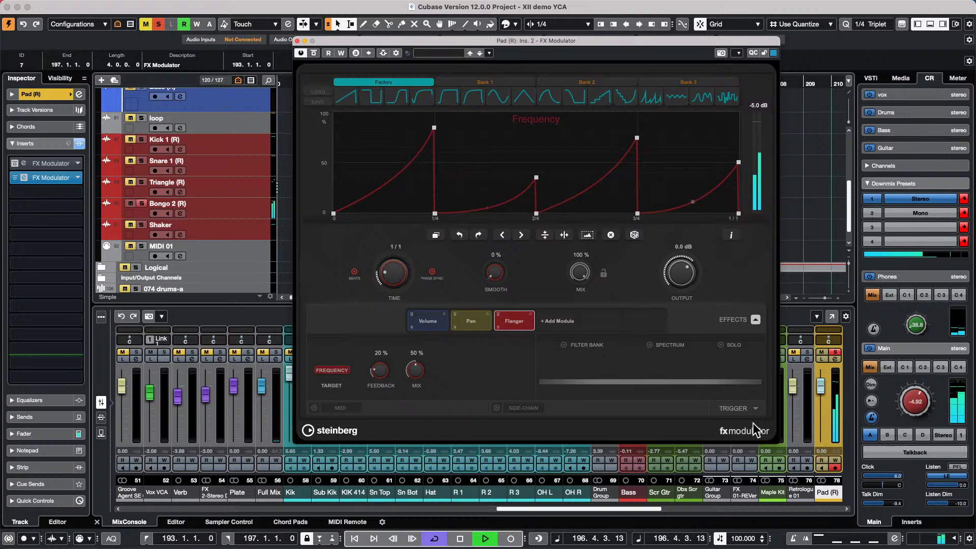
pyautogui.click(754, 408)
pyautogui.click(497, 408)
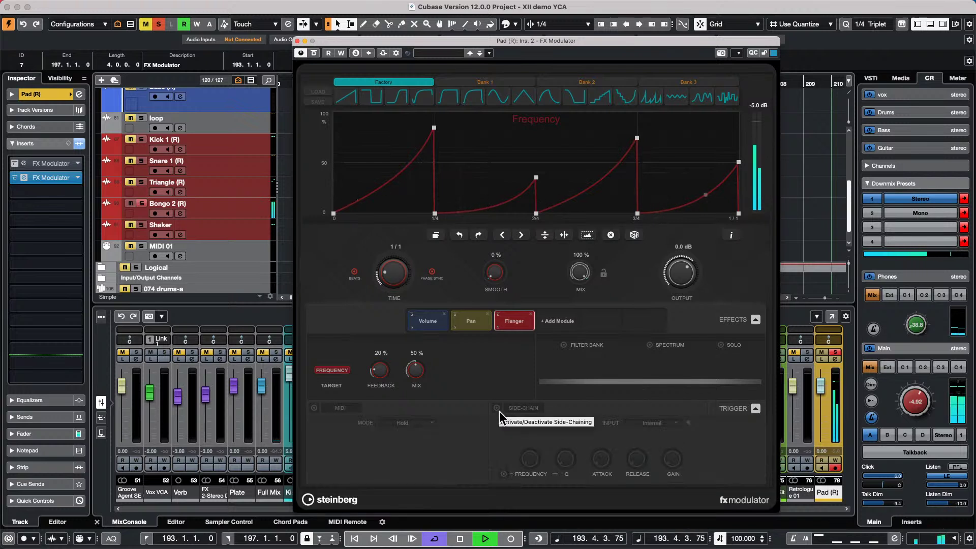
pyautogui.click(651, 422)
pyautogui.click(655, 458)
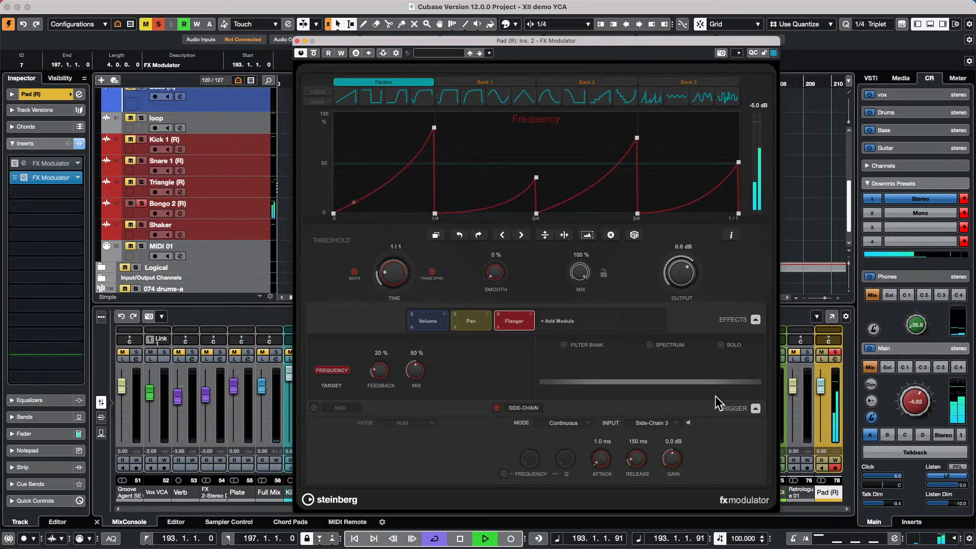
# - Set the side-chain Attack to 8.5 ms and Gain to 16.6 dB, and duplicate the Flanger curve twice within its cycle
pyautogui.moveTo(603, 462); pyautogui.dragTo(604, 449)
pyautogui.click(436, 235)
pyautogui.click(436, 235)
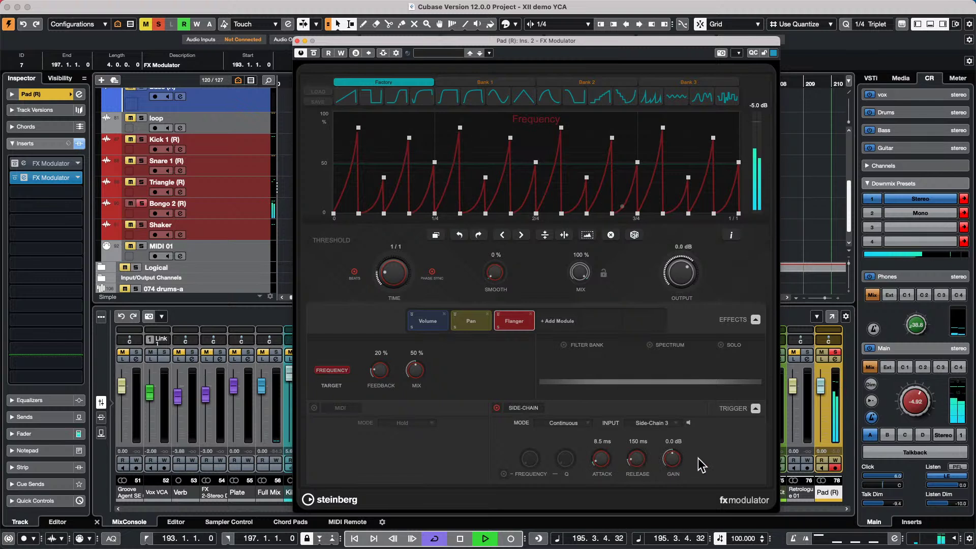
pyautogui.moveTo(673, 458)
pyautogui.mouseDown()
pyautogui.moveTo(688, 416)
pyautogui.moveTo(675, 475)
pyautogui.mouseUp()
# - Unsolo the Bongo 2 (R) and Pad (R) tracks
pyautogui.click(144, 205)
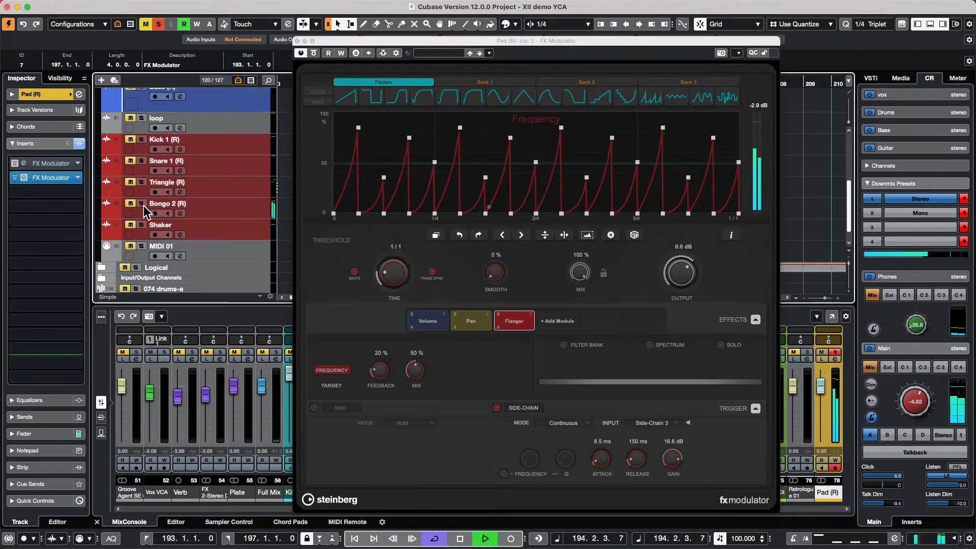
pyautogui.scroll(3, 193, 220)
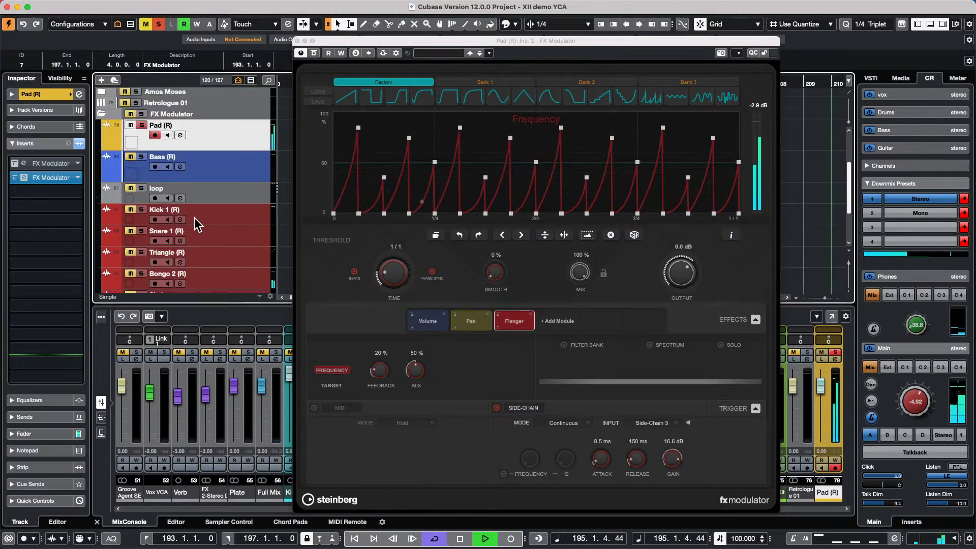
pyautogui.click(141, 125)
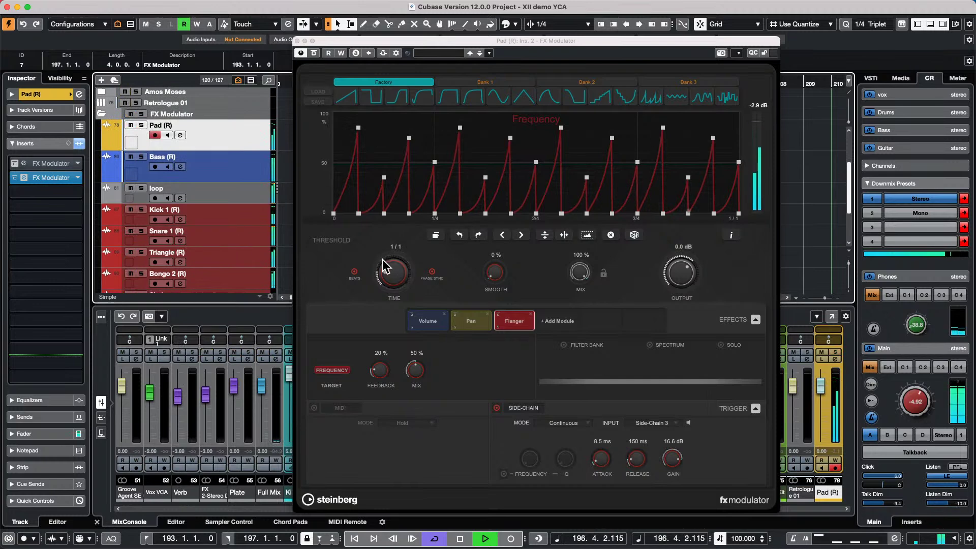
# - Bypass the Flanger module and display the Pan module's curve and trigger settings
pyautogui.click(429, 325)
pyautogui.click(516, 325)
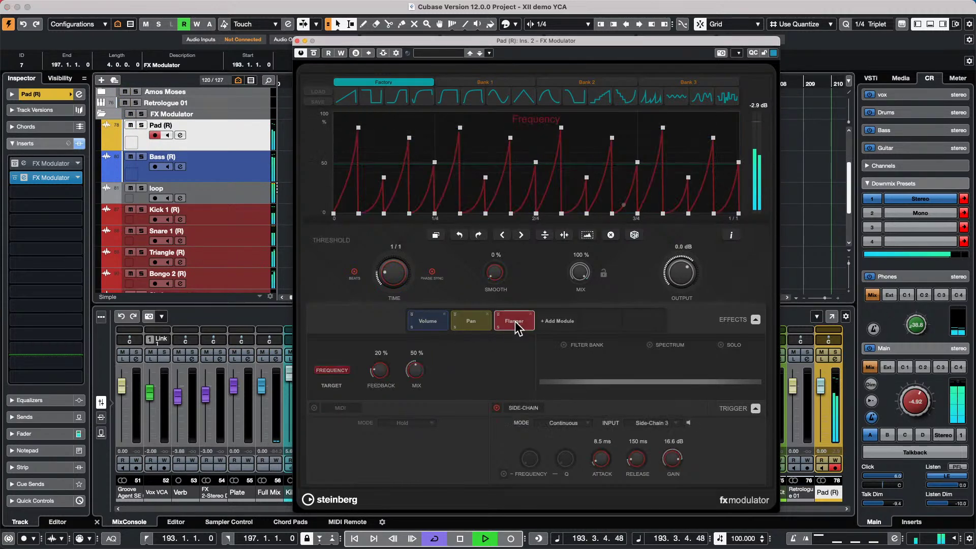
pyautogui.click(498, 314)
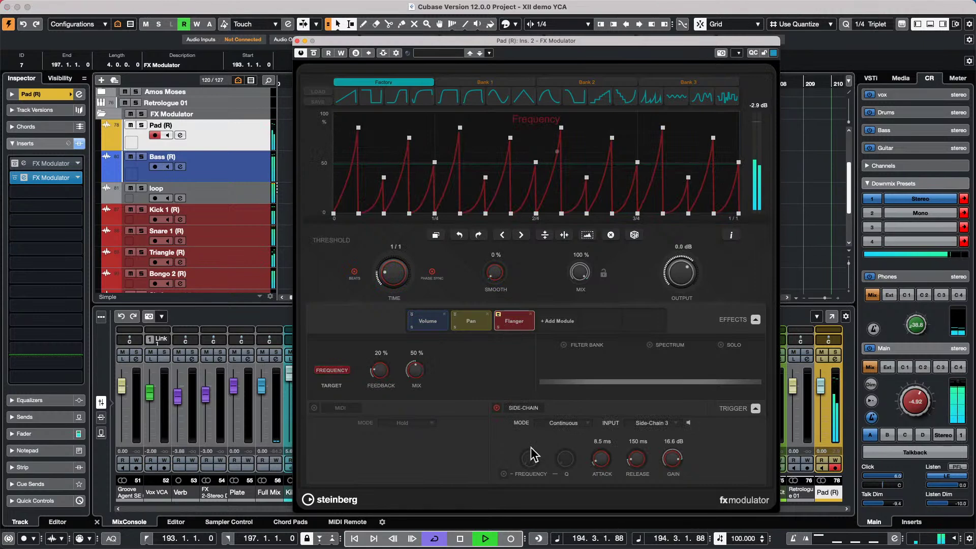
pyautogui.click(471, 324)
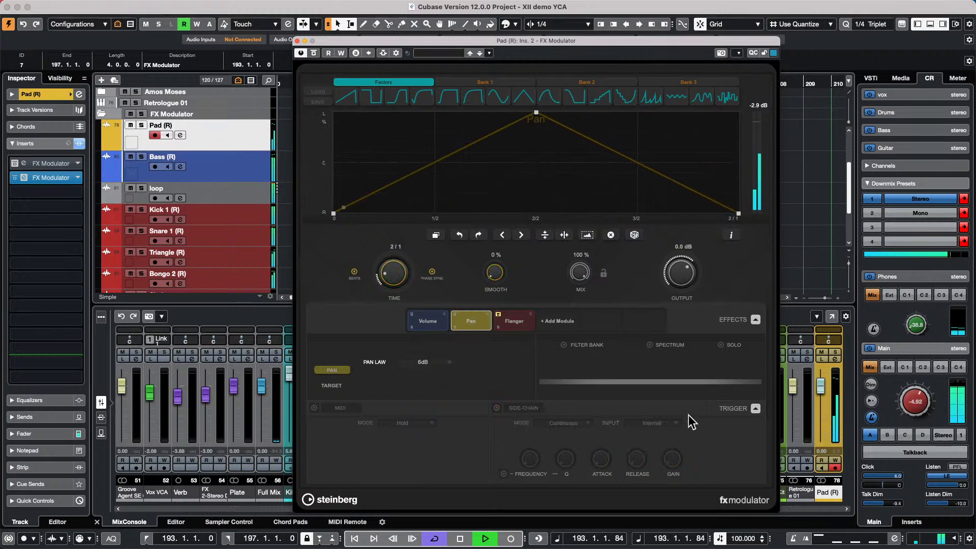
# - Stop playback, close the FX Modulator window and place the project cursor at bar 198
pyautogui.press('space')
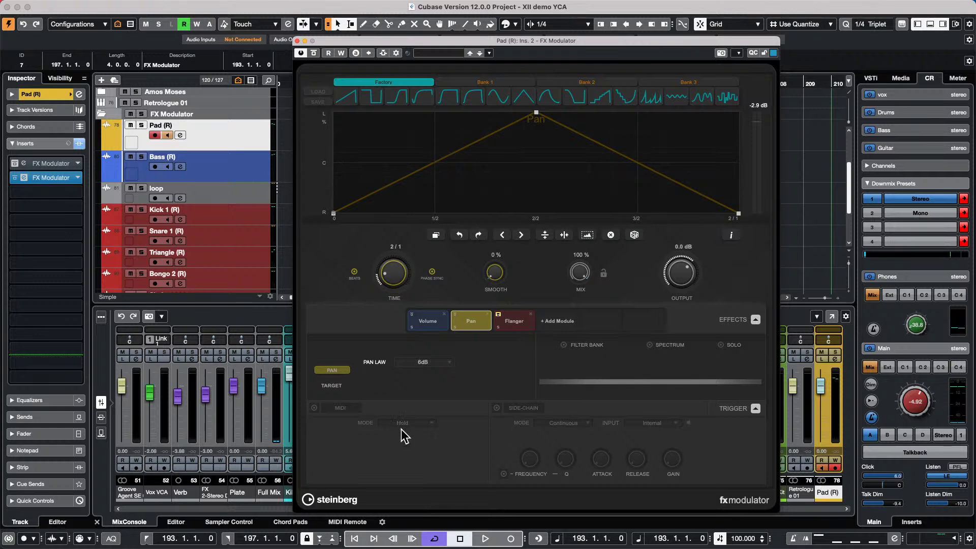
pyautogui.click(297, 41)
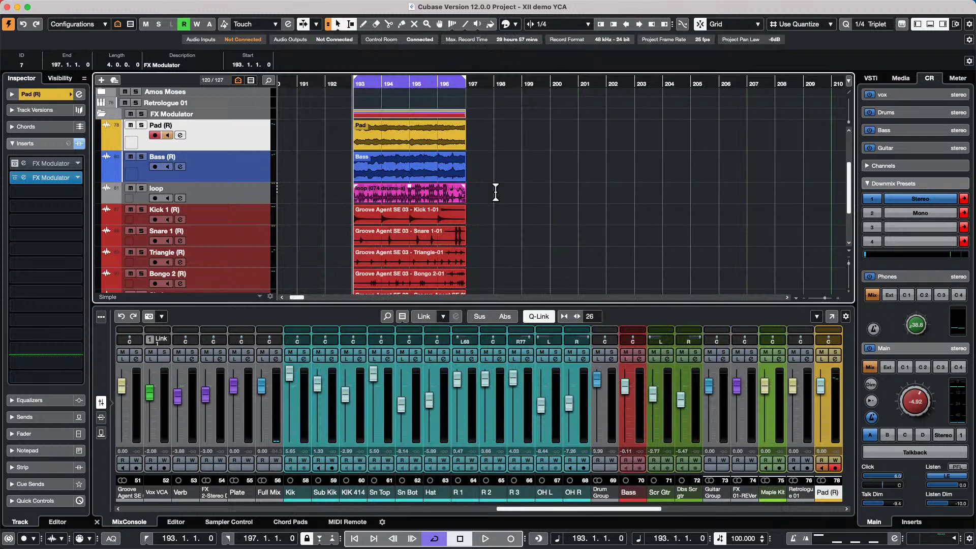
pyautogui.click(489, 162)
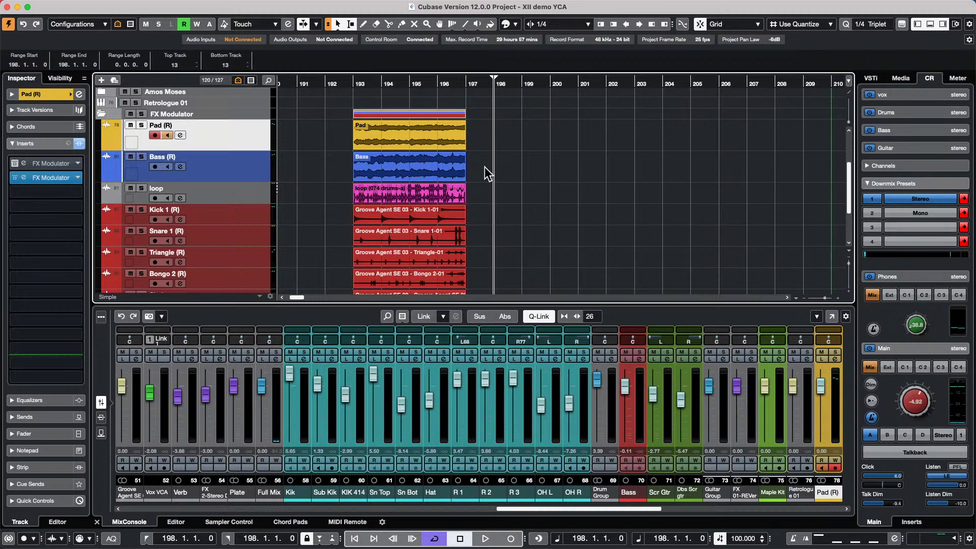
# - Copy the Bass, loop, Kick 1 and Snare 1 events from bar 193 to about bar 198 and to bar 203
pyautogui.click(437, 169)
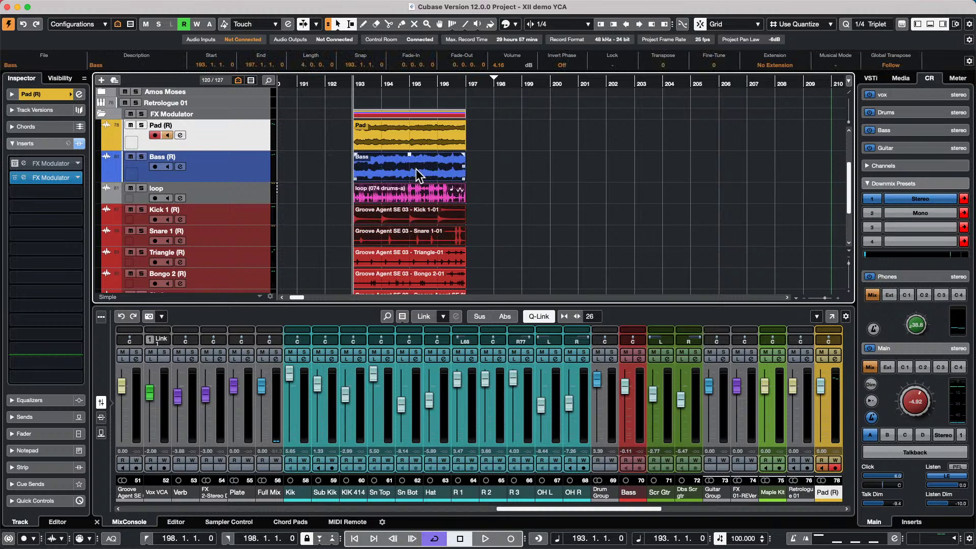
pyautogui.moveTo(416, 169); pyautogui.dragTo(694, 164)
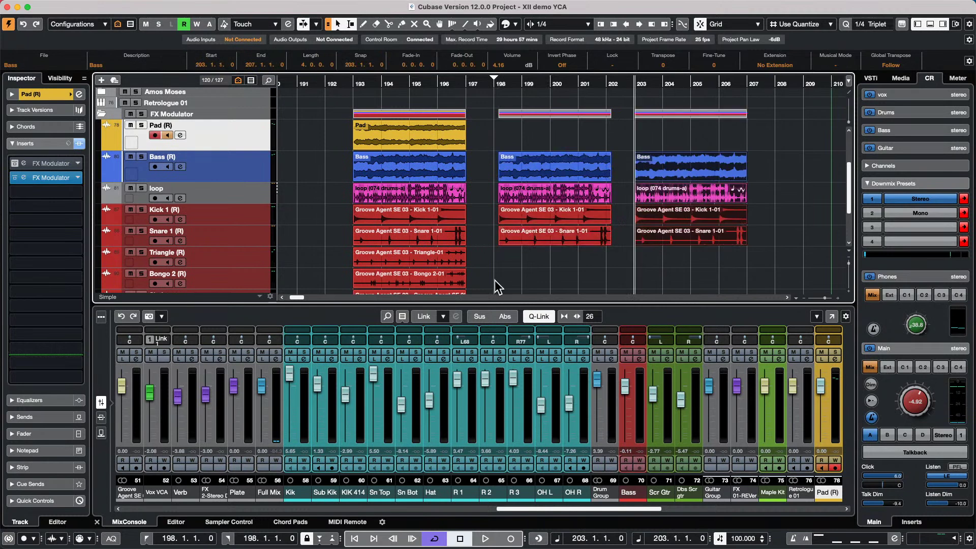
# - Mute the loop and Kick 1 events at bar 193, the Snare 1 event at bar 198, and the loop and Snare 1 events at bar 203
pyautogui.rightClick(496, 279)
pyautogui.click(588, 279)
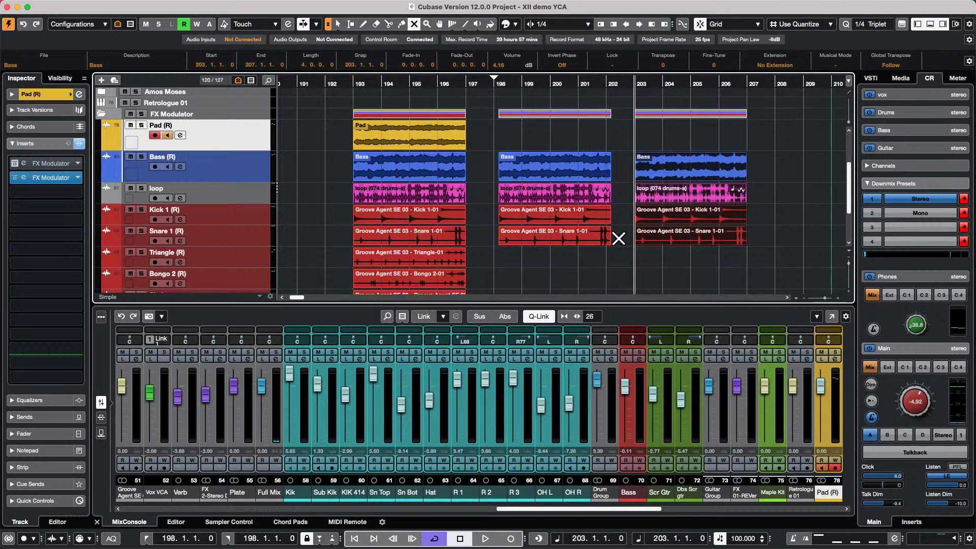
pyautogui.click(687, 256)
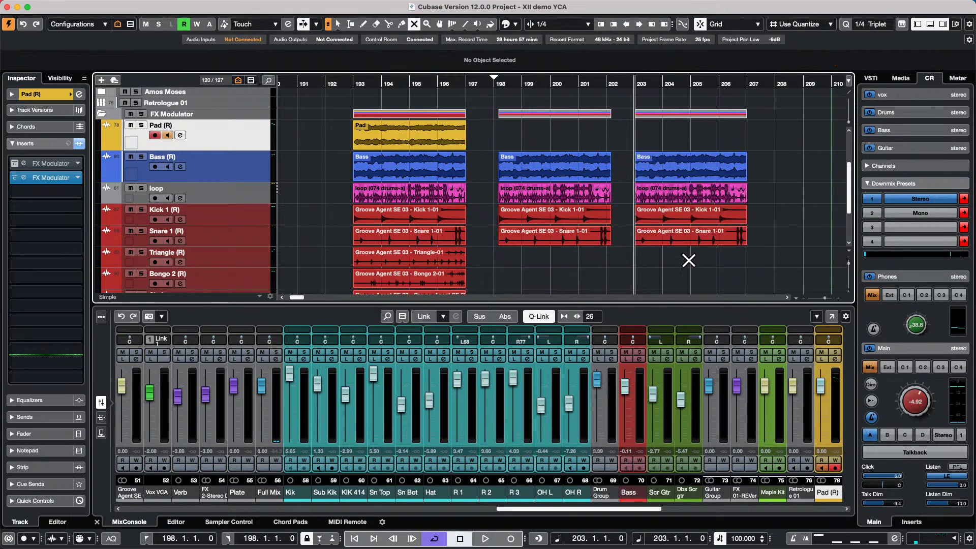
pyautogui.click(688, 196)
pyautogui.moveTo(408, 214); pyautogui.dragTo(424, 191)
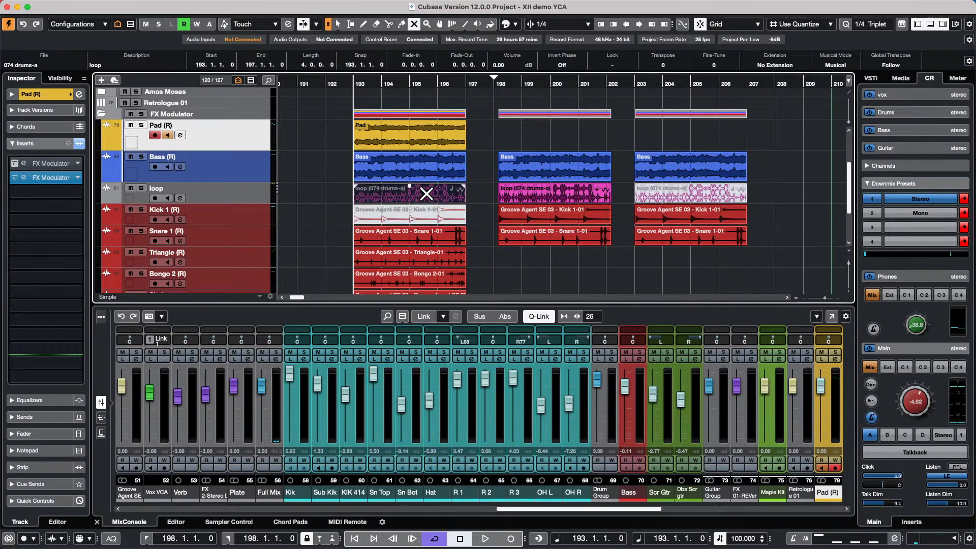
pyautogui.click(547, 236)
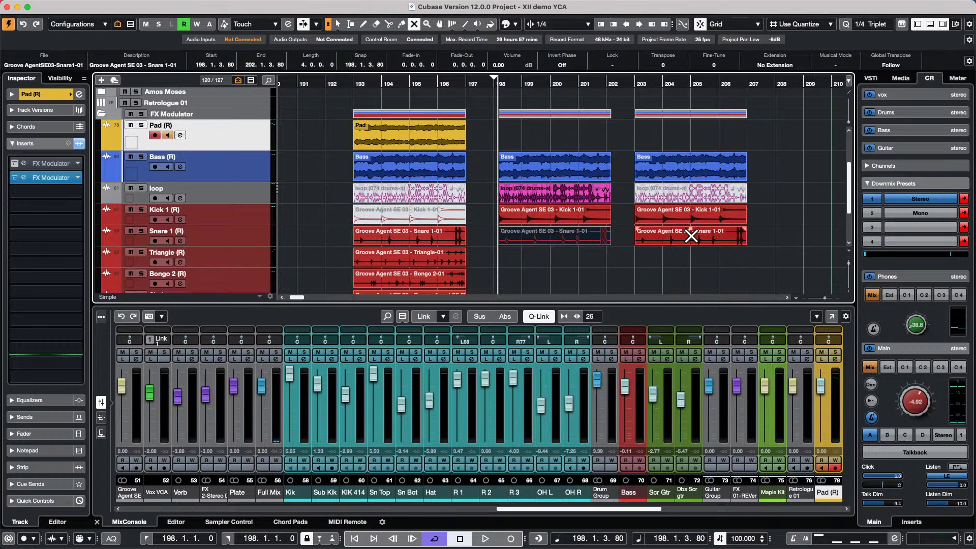
pyautogui.click(690, 236)
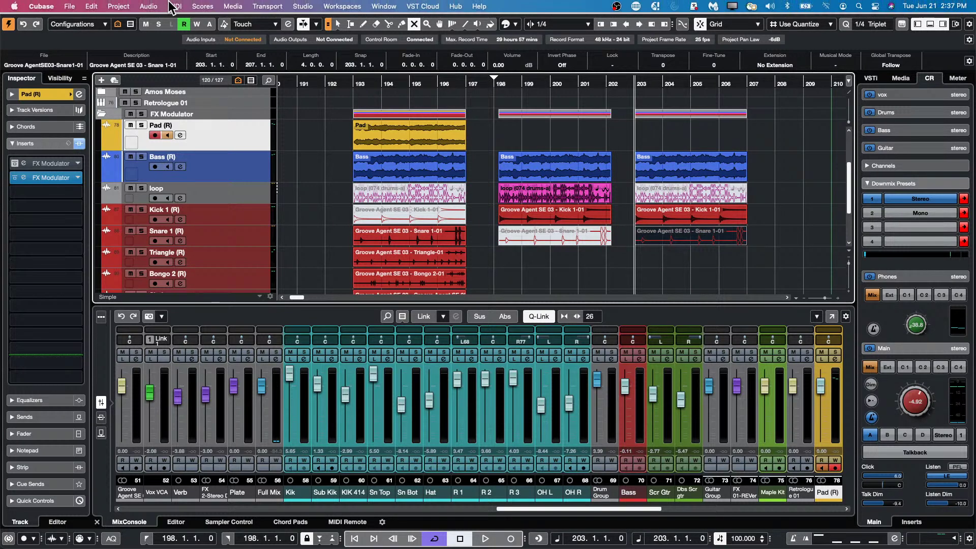
# - Open the Project Logical Editor setup and place its window over the lower part of the project
pyautogui.click(174, 6)
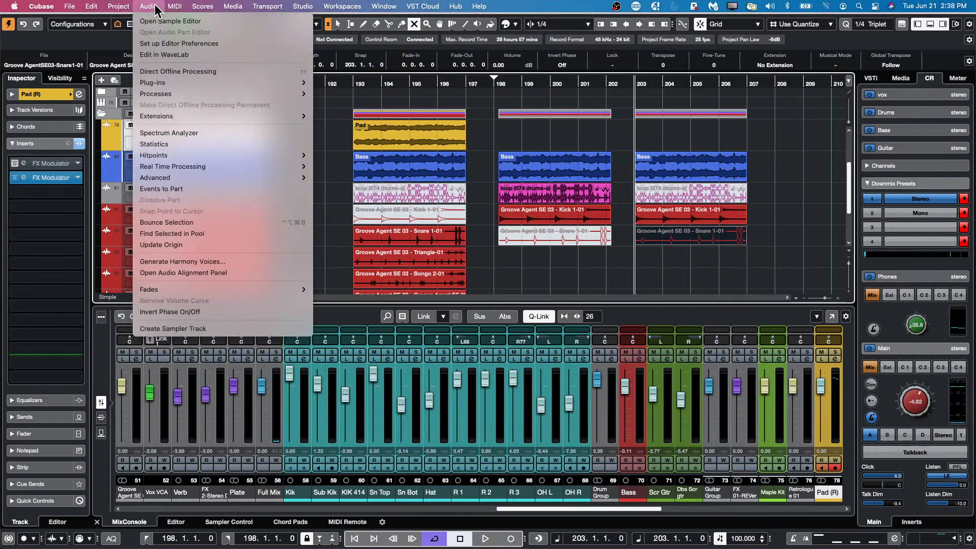
pyautogui.moveTo(118, 6)
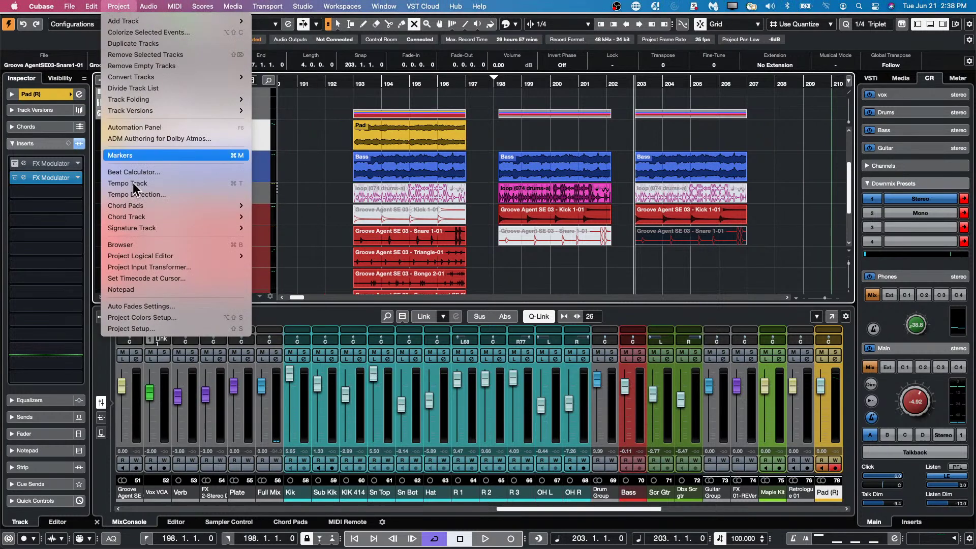
pyautogui.moveTo(169, 258)
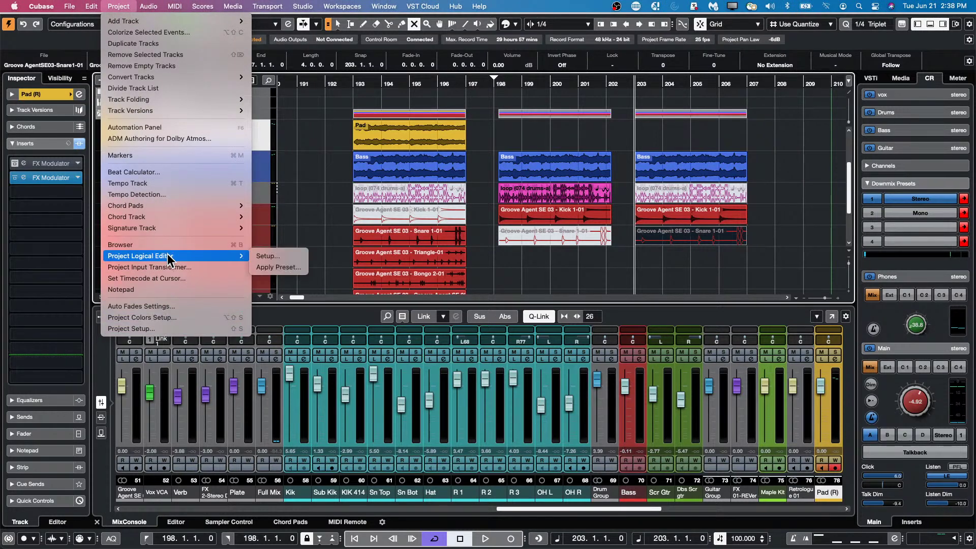
pyautogui.click(267, 256)
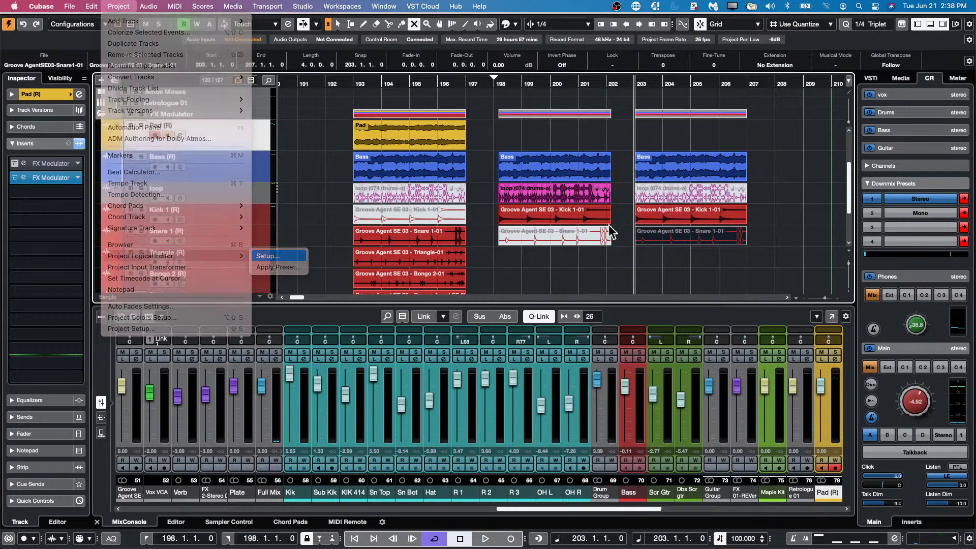
pyautogui.moveTo(630, 96); pyautogui.dragTo(360, 196)
# - Set the first event target filter to Container Type is Equal to Event
pyautogui.click(412, 268)
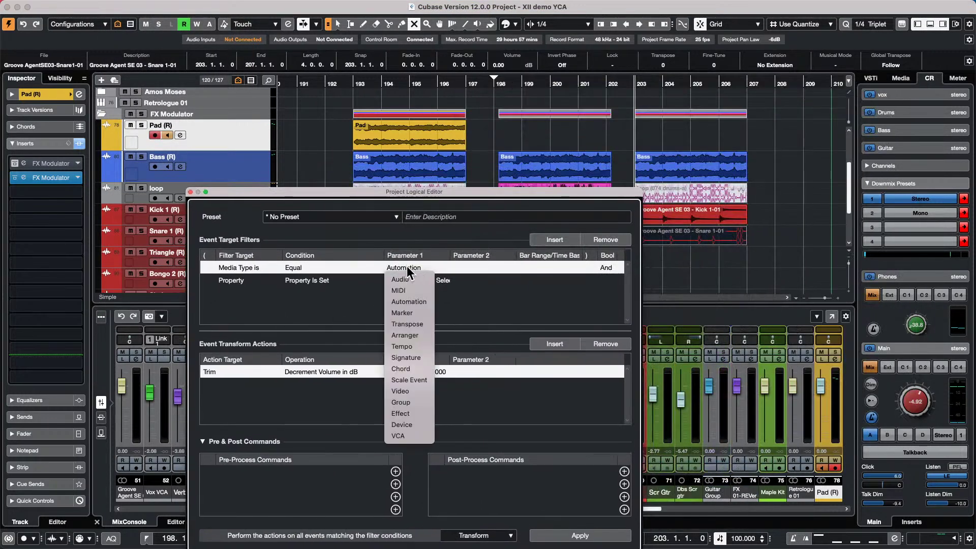
pyautogui.click(236, 268)
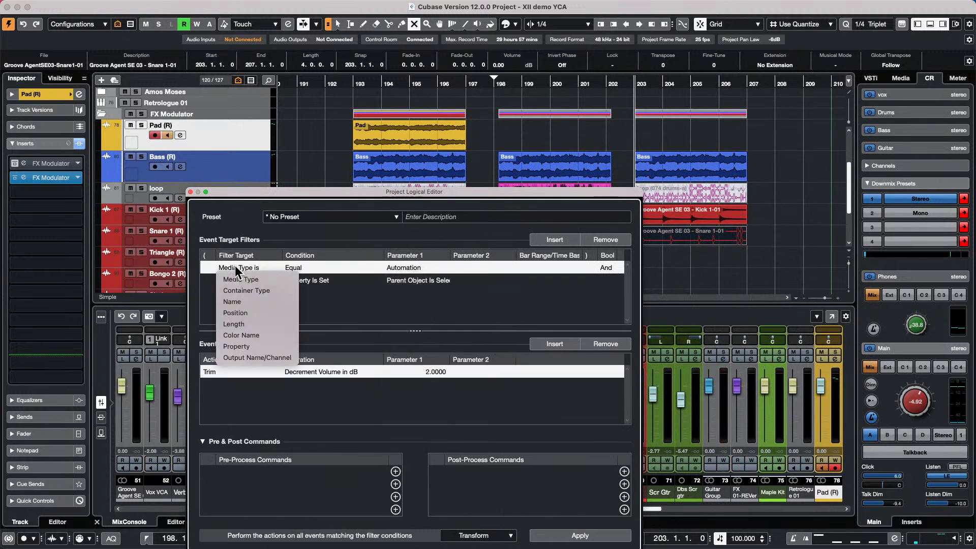
pyautogui.click(241, 295)
pyautogui.click(407, 268)
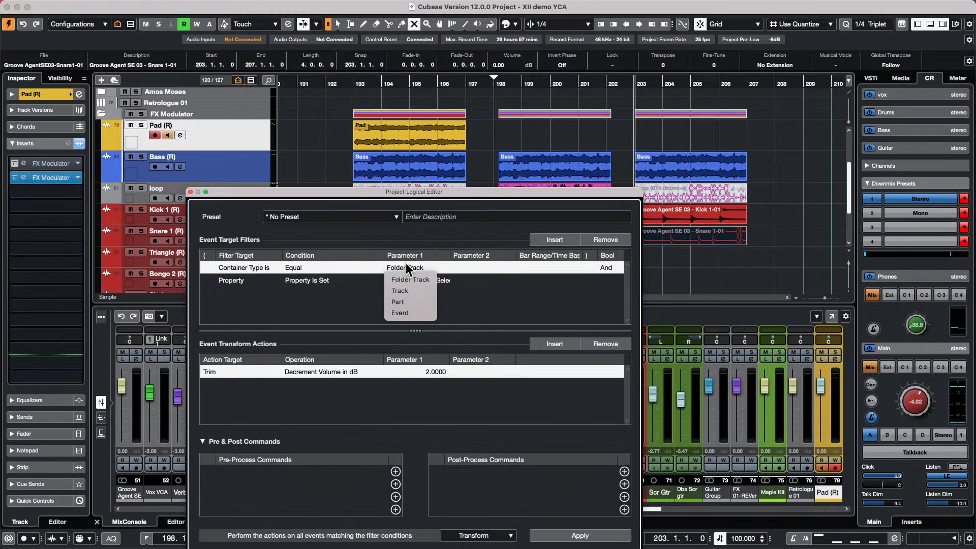
pyautogui.click(407, 313)
# - Set the second event target filter to Property Is Set with Is Muted as its parameter
pyautogui.click(249, 283)
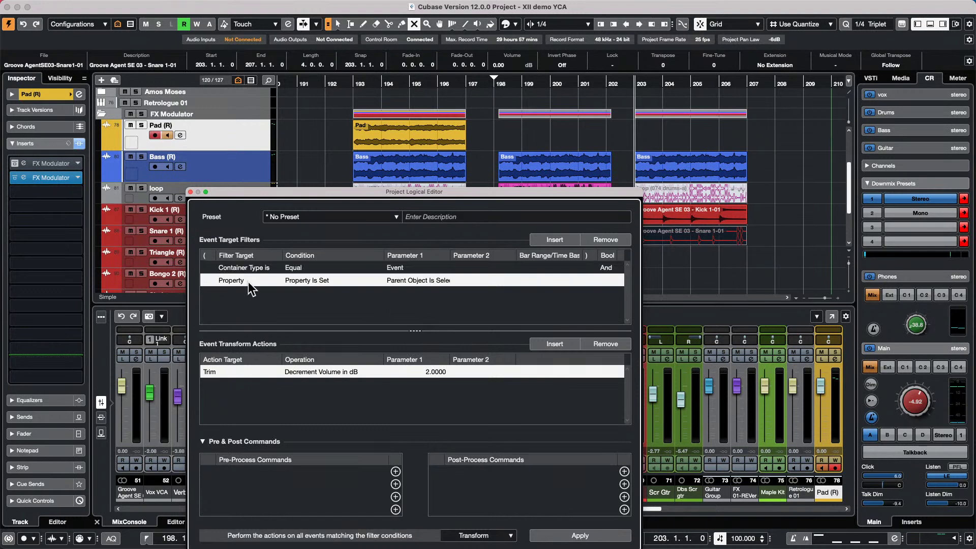
pyautogui.click(309, 280)
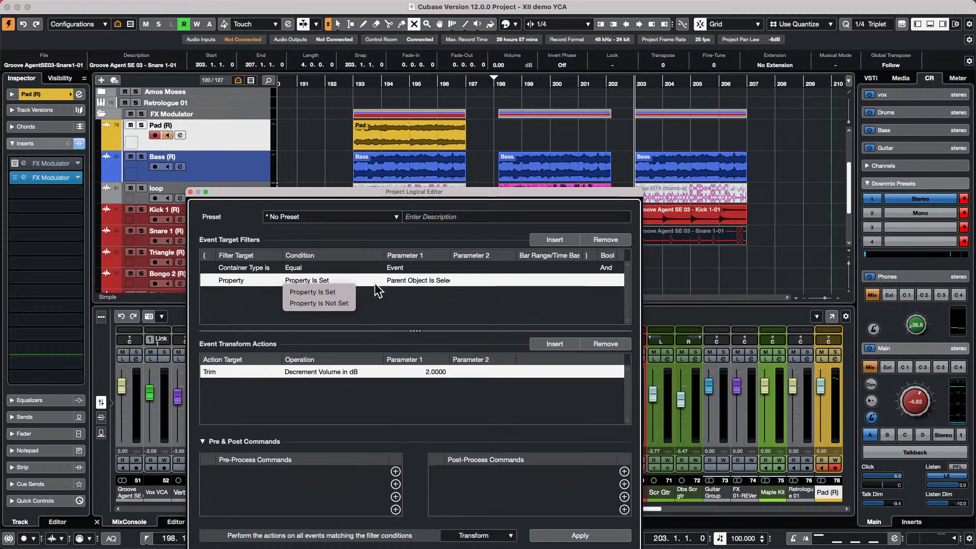
pyautogui.click(418, 281)
pyautogui.click(520, 220)
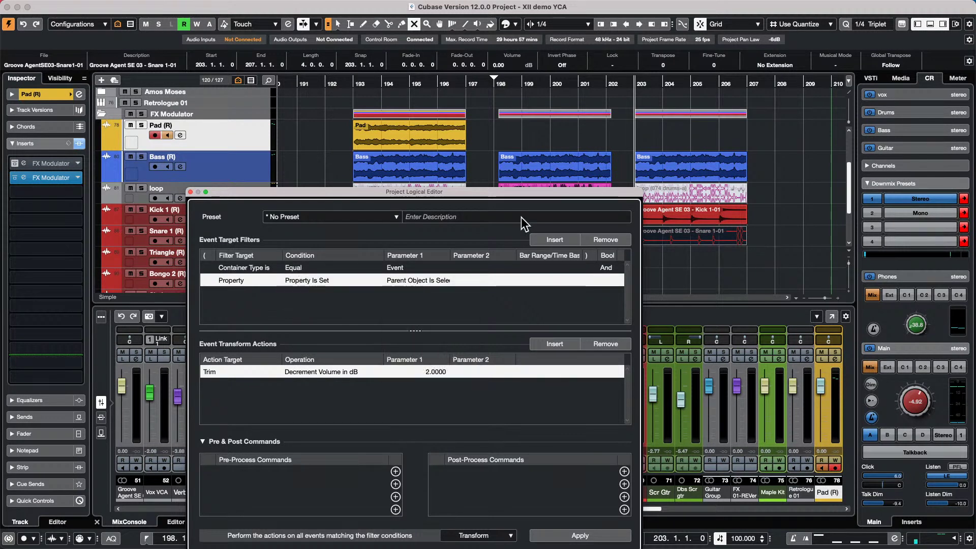
# - Change the Project Logical Editor's function to Delete, keeping its window clear of the copied events
pyautogui.moveTo(405, 196); pyautogui.dragTo(167, 60)
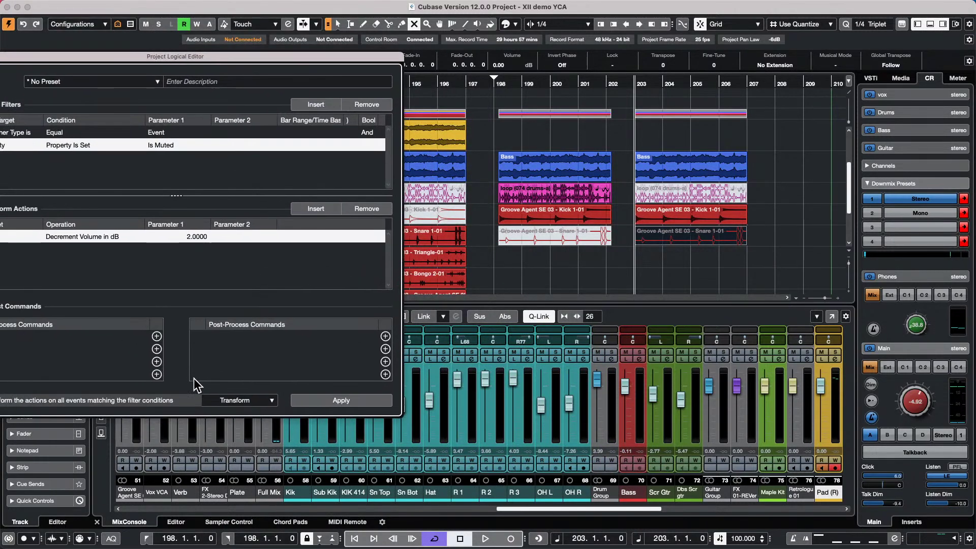
pyautogui.click(222, 399)
pyautogui.click(226, 388)
pyautogui.moveTo(249, 67); pyautogui.dragTo(305, 154)
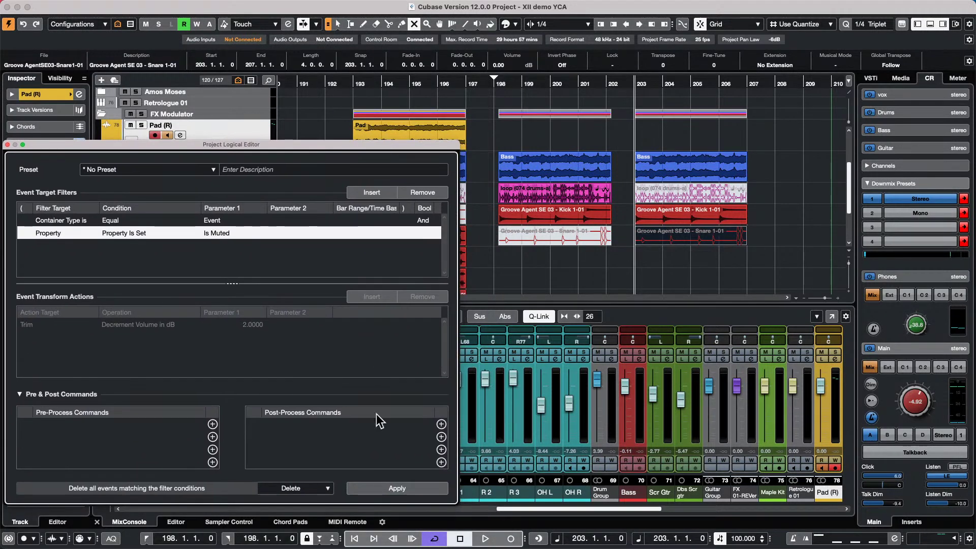
# - Apply the deletion of muted events twice, undoing it each time
pyautogui.click(395, 488)
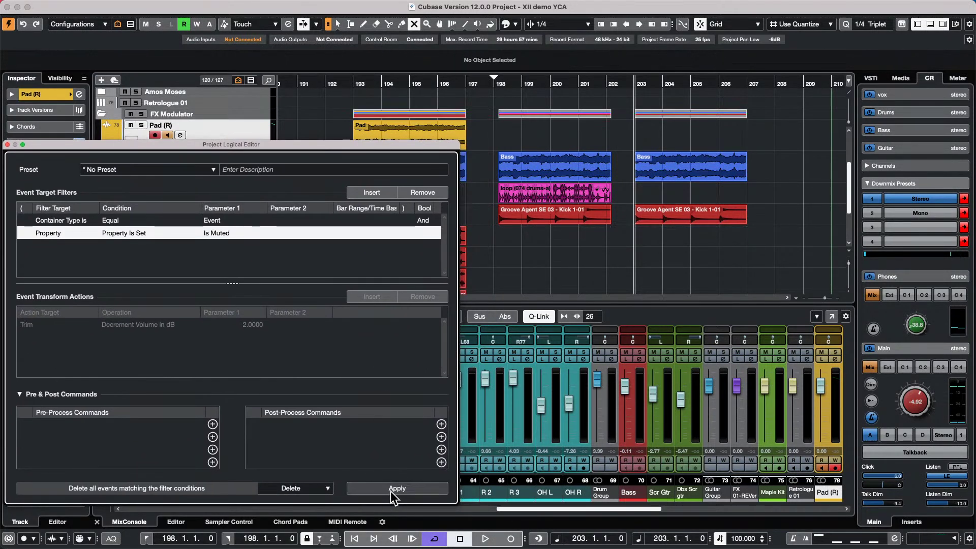
pyautogui.moveTo(409, 152); pyautogui.dragTo(908, 131)
pyautogui.press('super+z')
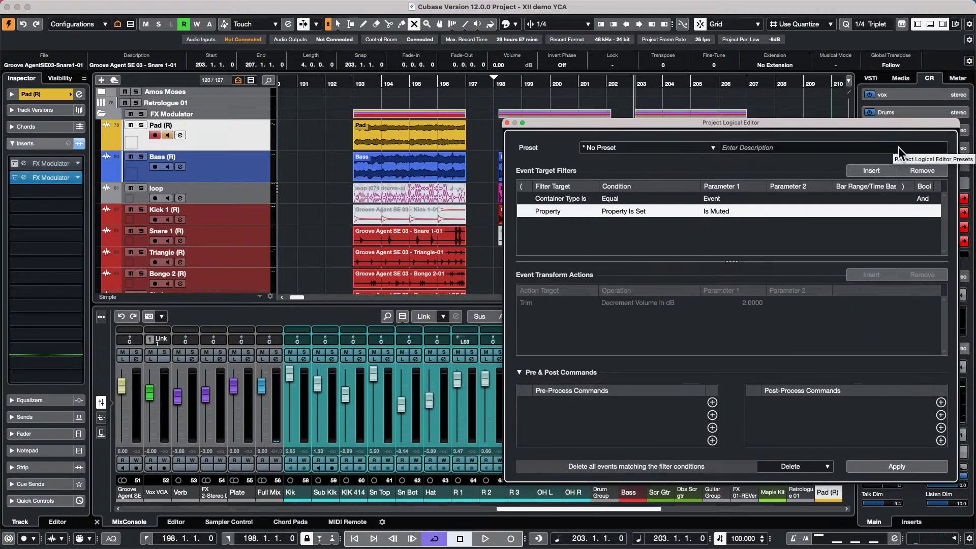
pyautogui.moveTo(573, 122); pyautogui.dragTo(122, 95)
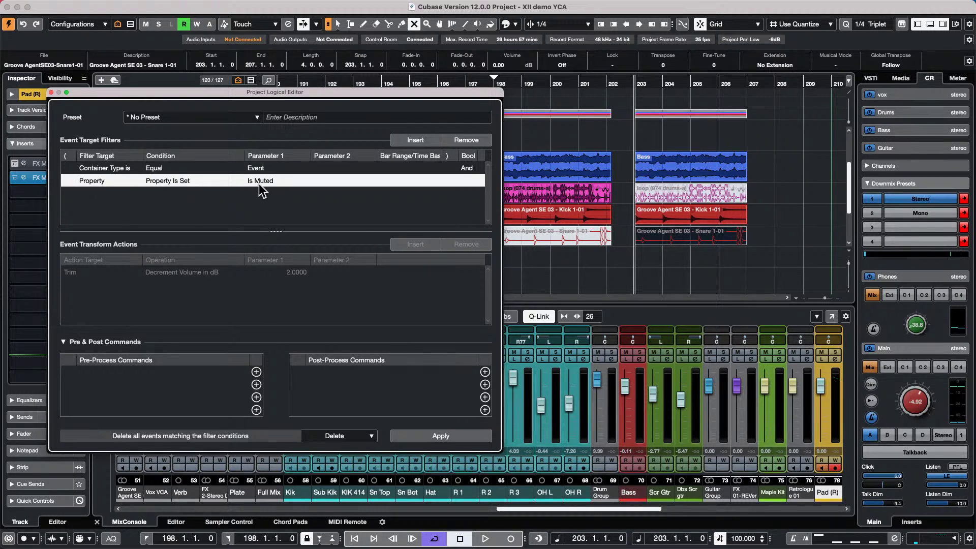
pyautogui.click(406, 435)
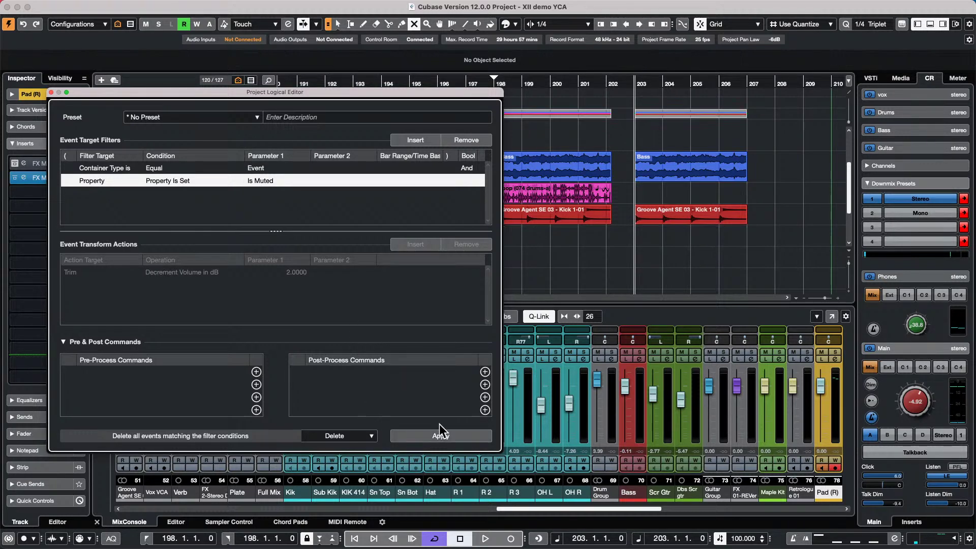
pyautogui.press('super+z')
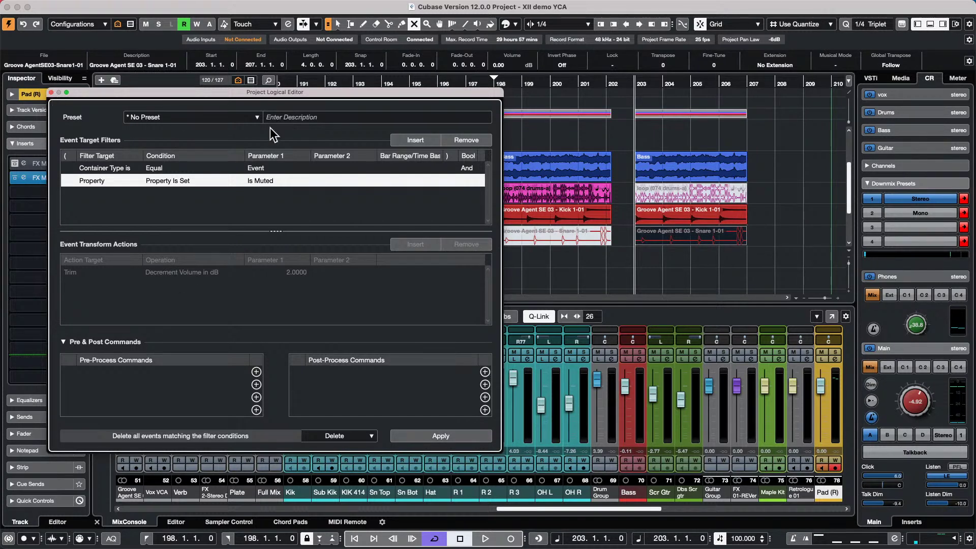
# - Browse the Parts & Events factory presets and save the current logical edit as a preset named "Delete Muted Events"
pyautogui.click(255, 118)
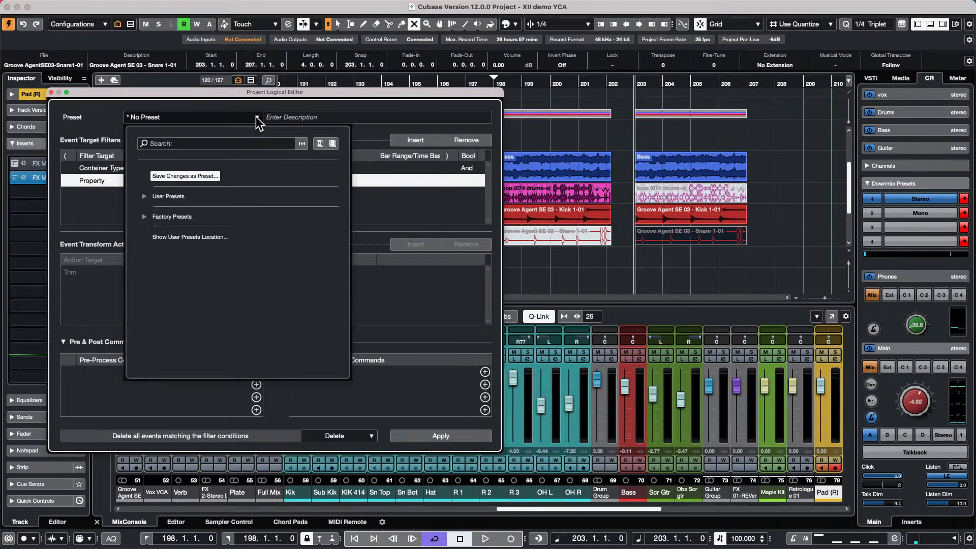
pyautogui.click(152, 216)
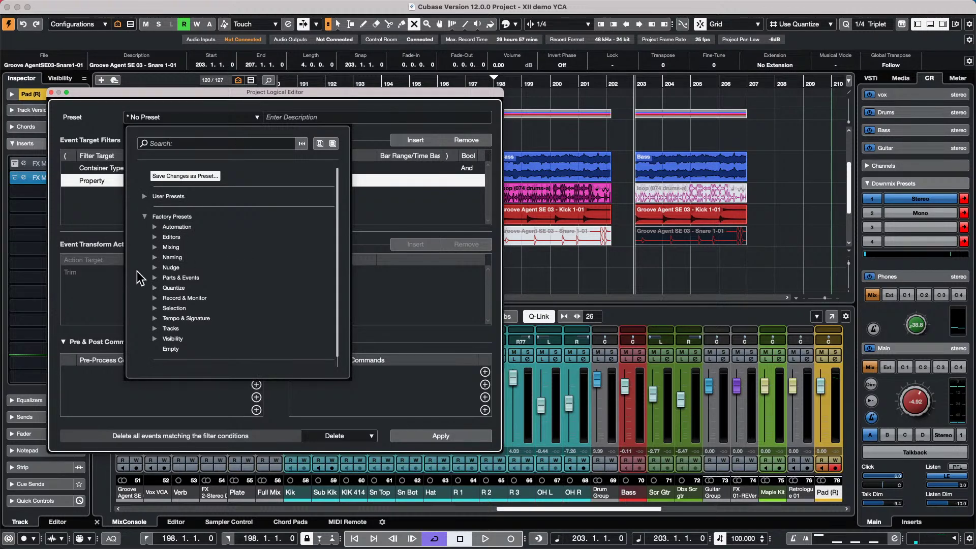
pyautogui.click(153, 278)
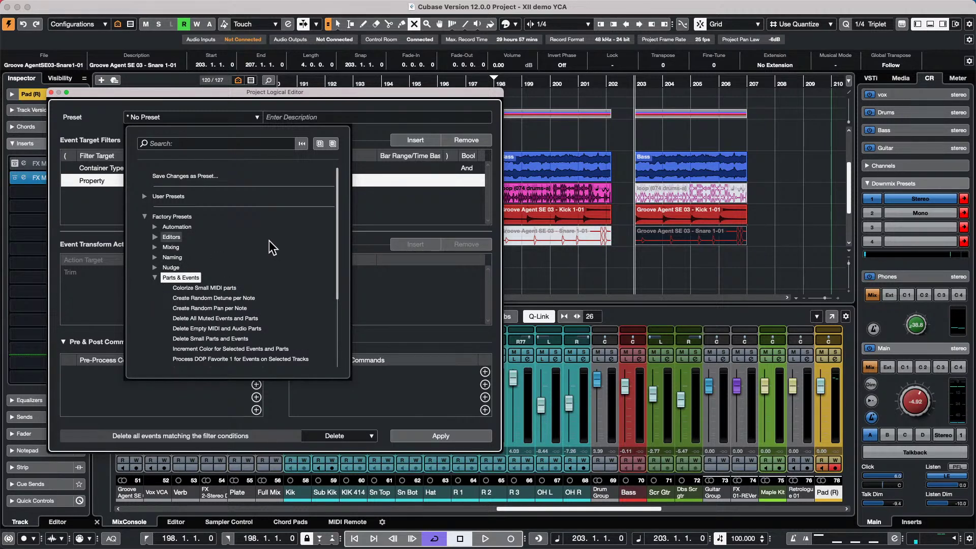
pyautogui.scroll(-3, 269, 240)
pyautogui.scroll(3, 269, 240)
pyautogui.click(191, 176)
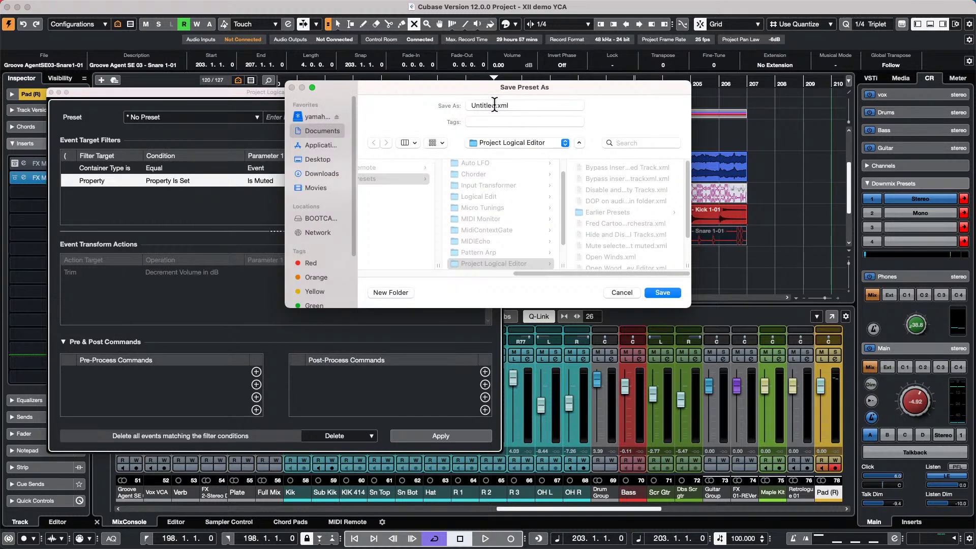
pyautogui.write('Delete ')
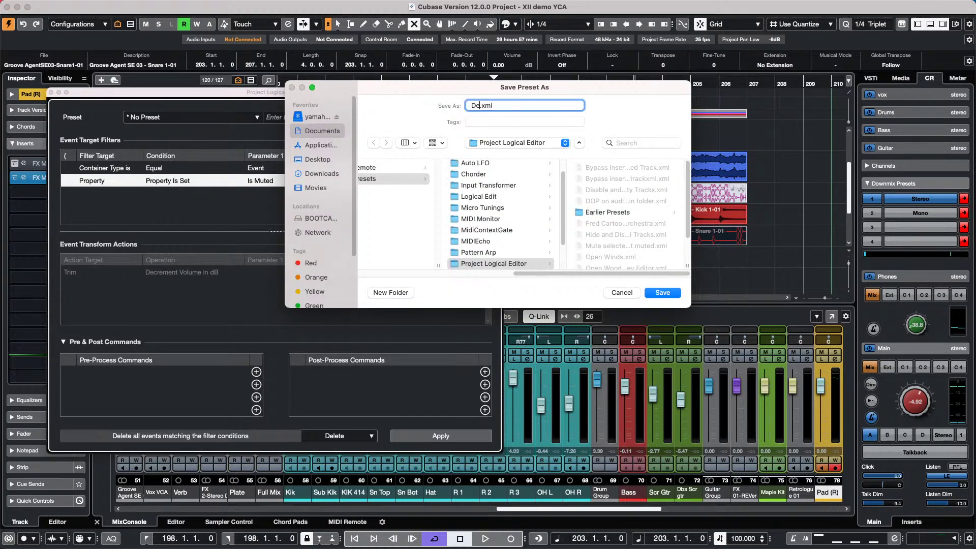
pyautogui.write('Muted Events')
pyautogui.press('Return')
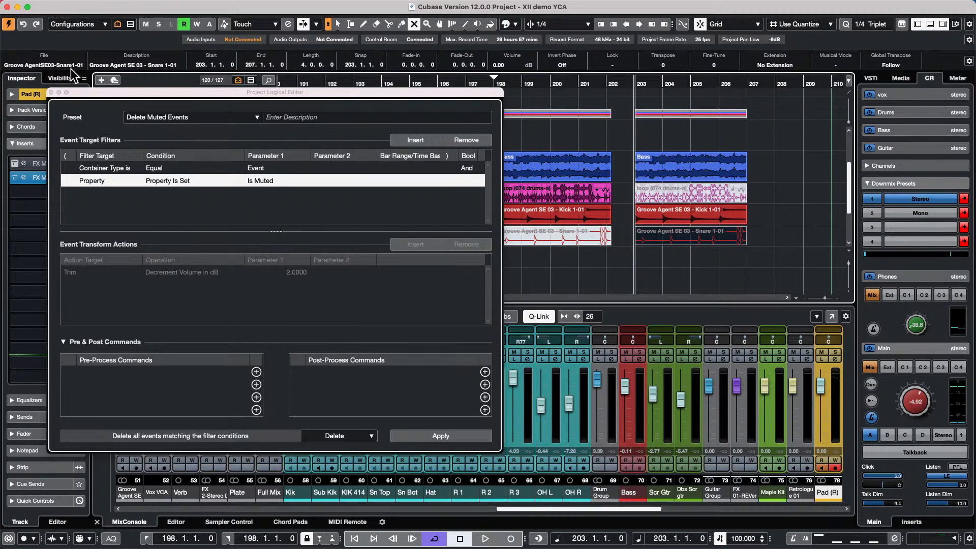
# - Close the Project Logical Editor and select the Bass event near bar 198 with the Object Selection tool
pyautogui.click(51, 92)
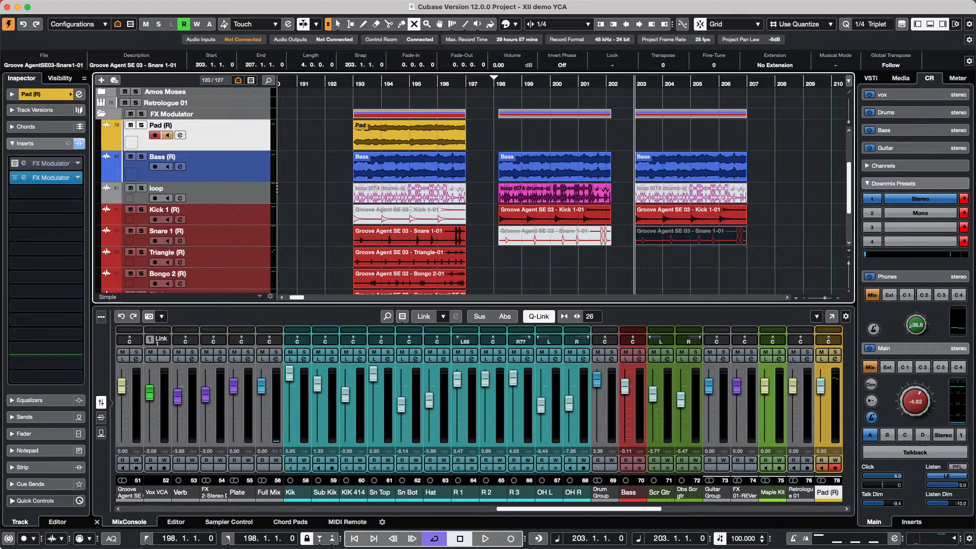
pyautogui.rightClick(546, 173)
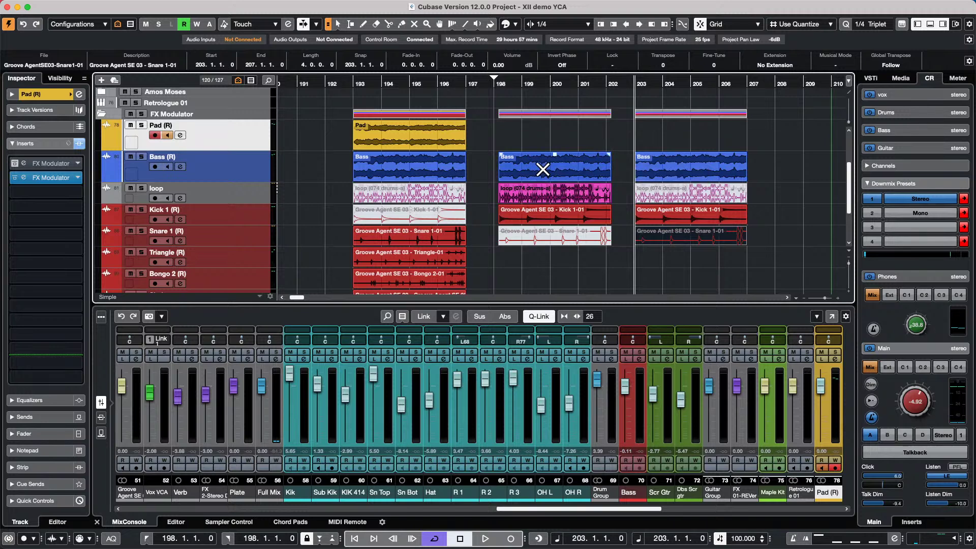
pyautogui.press('1')
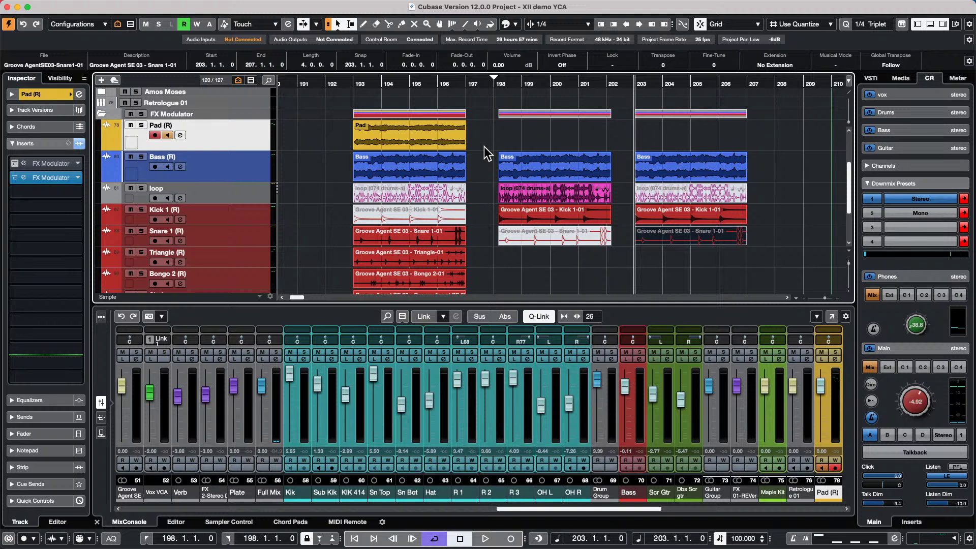
pyautogui.moveTo(525, 164)
pyautogui.mouseDown()
pyautogui.moveTo(493, 167)
pyautogui.moveTo(579, 166)
pyautogui.moveTo(526, 168)
pyautogui.mouseUp()
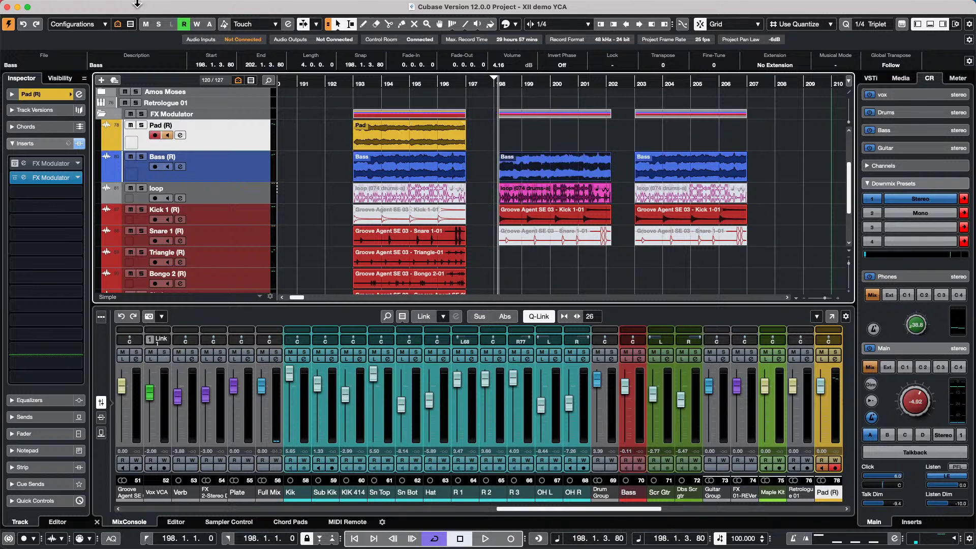
# - Create a new key command macro named "AAA move events next to previous event", keeping the Key Commands window clear of the events
pyautogui.moveTo(135, 2)
pyautogui.click(92, 6)
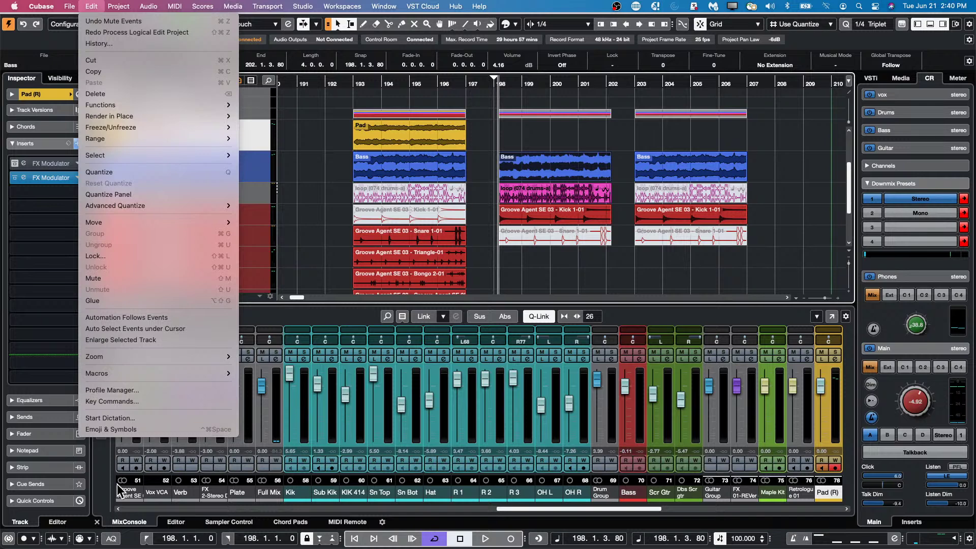
pyautogui.click(155, 400)
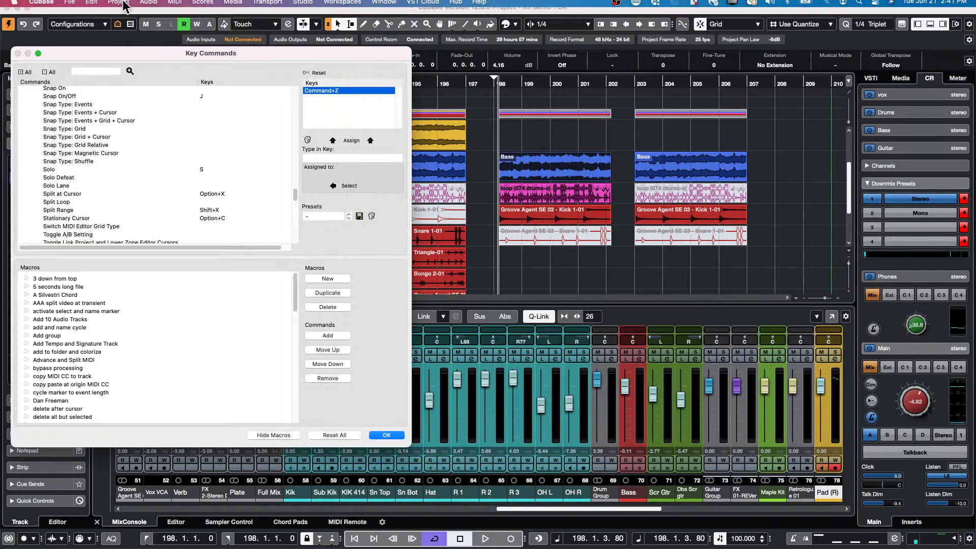
pyautogui.moveTo(259, 57); pyautogui.dragTo(884, 126)
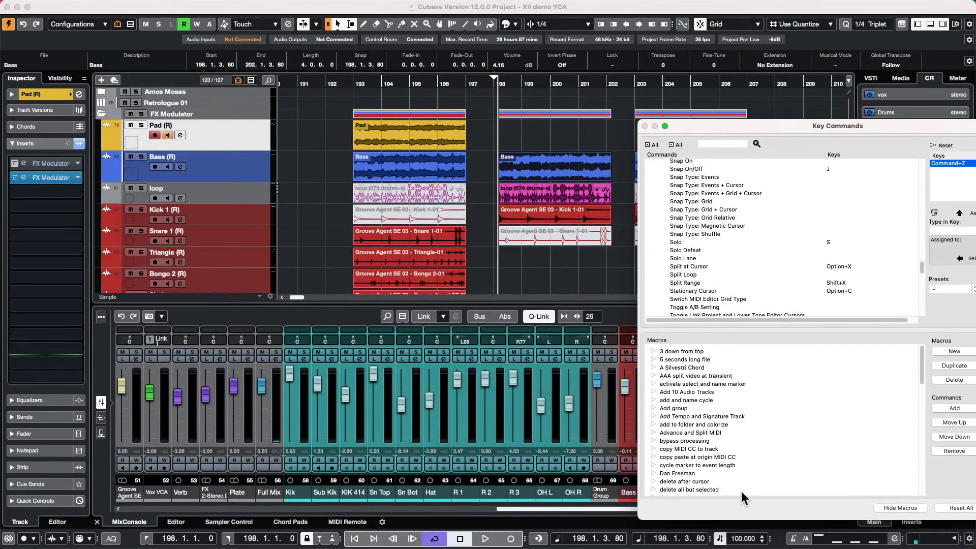
pyautogui.moveTo(823, 128); pyautogui.dragTo(728, 69)
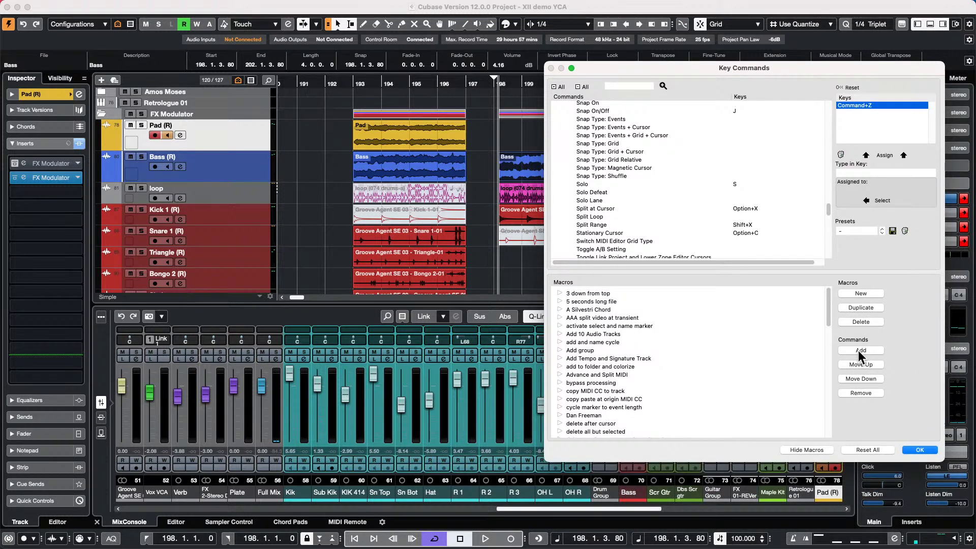
pyautogui.click(861, 293)
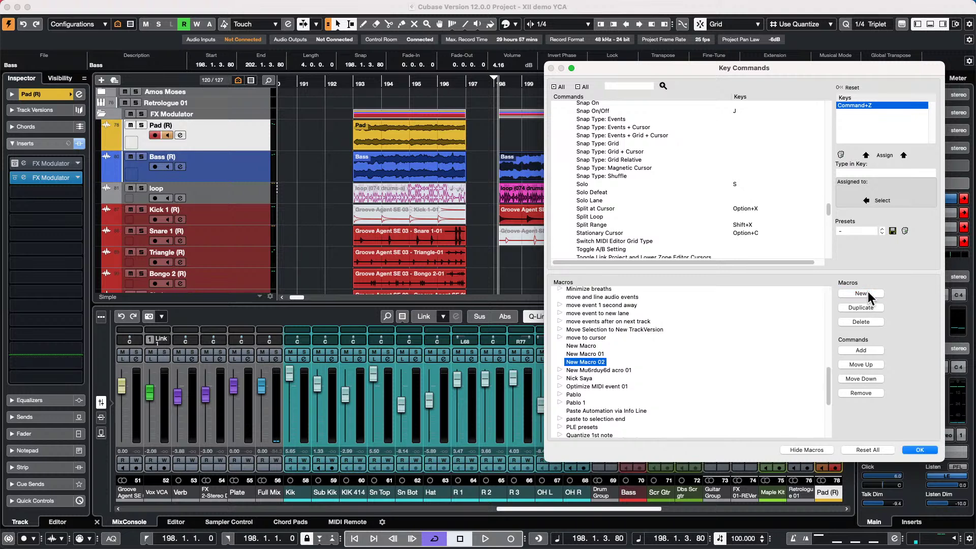
pyautogui.doubleClick(599, 364)
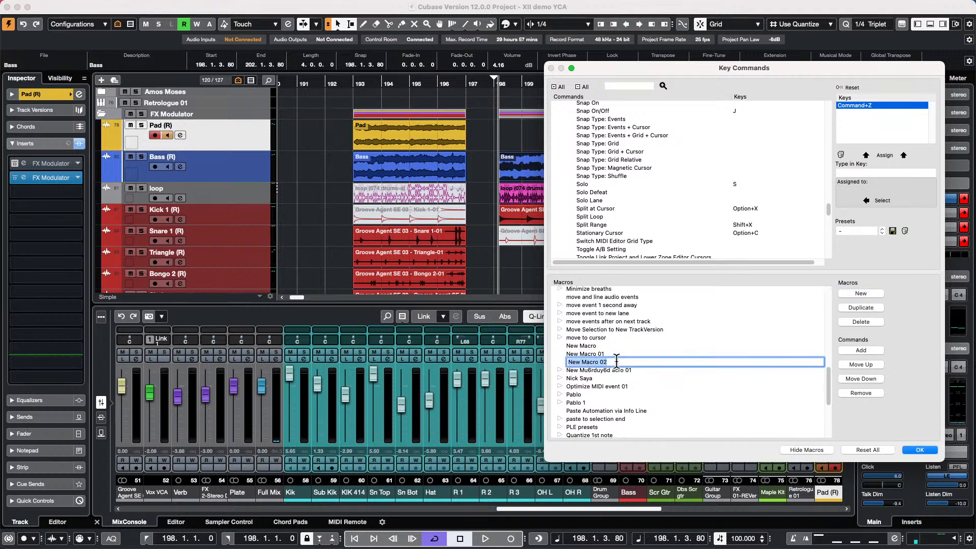
pyautogui.write('AAA move events next to previous event')
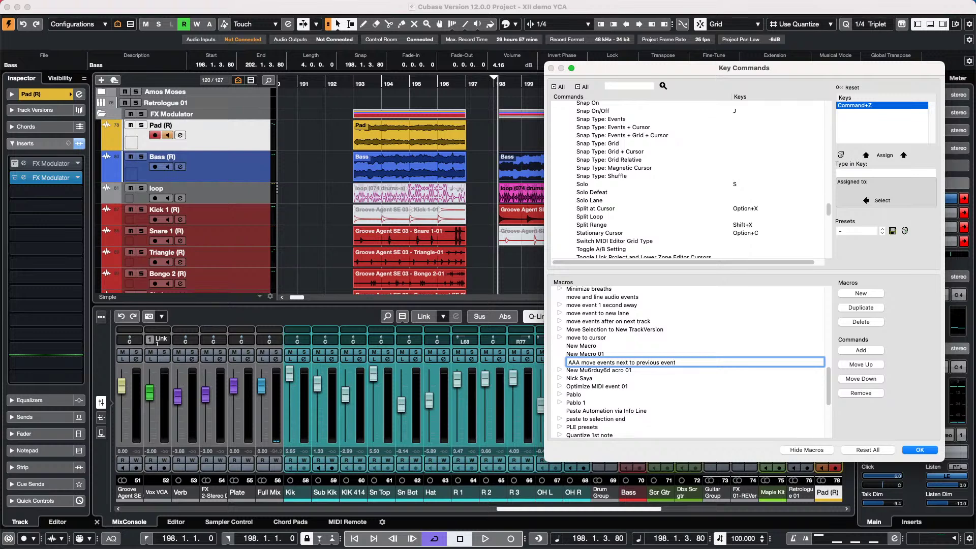
pyautogui.press('Return')
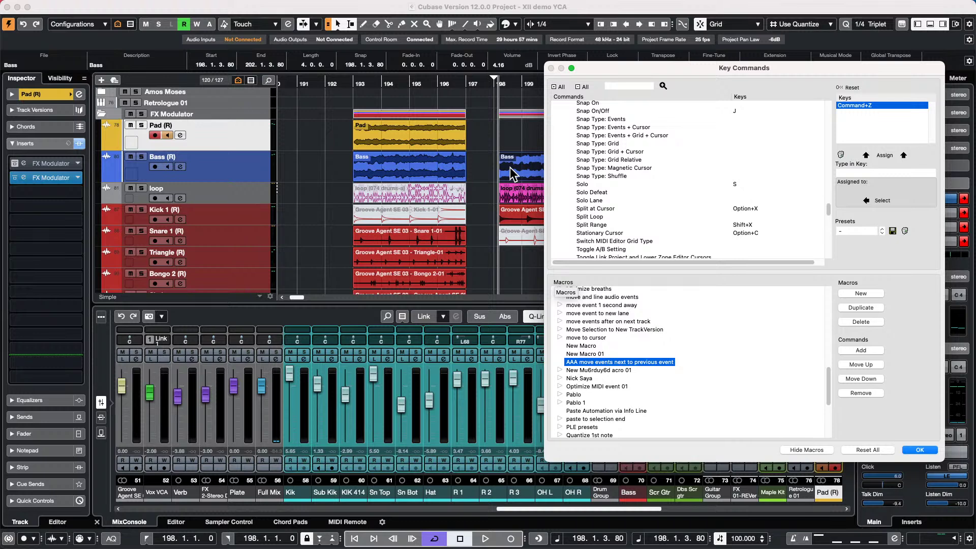
pyautogui.click(918, 451)
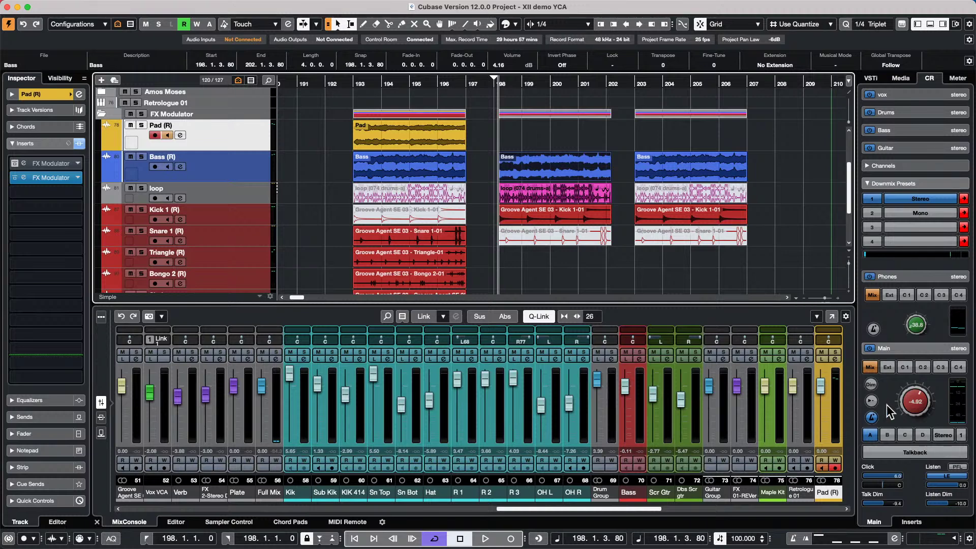
# - Step from the Bass event near bar 198 to the neighbouring one and back, and turn off Use Video Follows Edit Mode
pyautogui.click(537, 164)
pyautogui.press('Left')
pyautogui.press('Right')
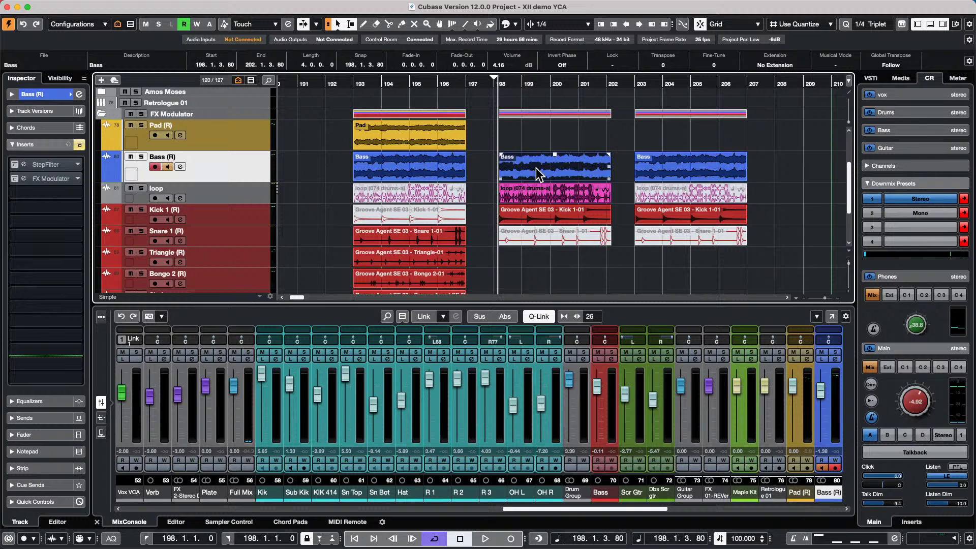
pyautogui.moveTo(150, 5)
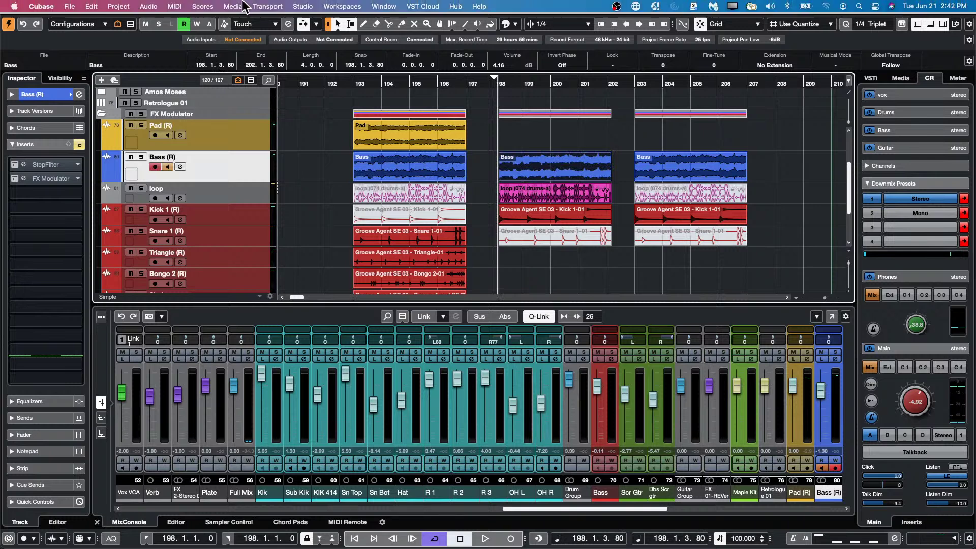
pyautogui.click(270, 6)
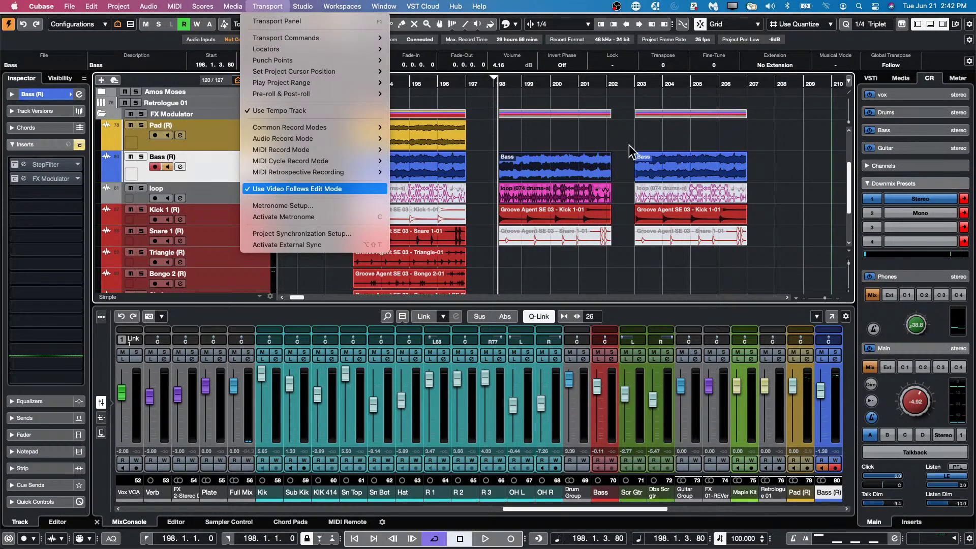
pyautogui.click(548, 169)
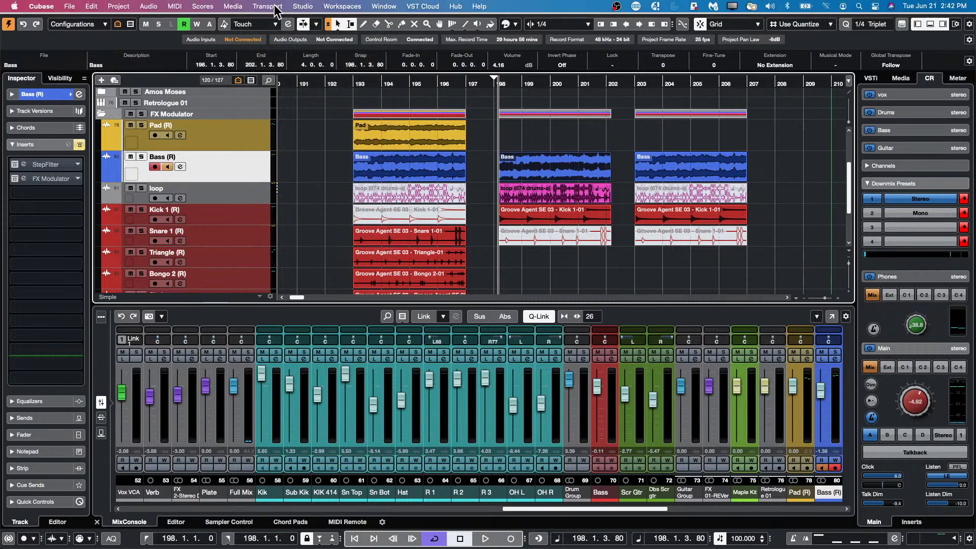
pyautogui.click(274, 7)
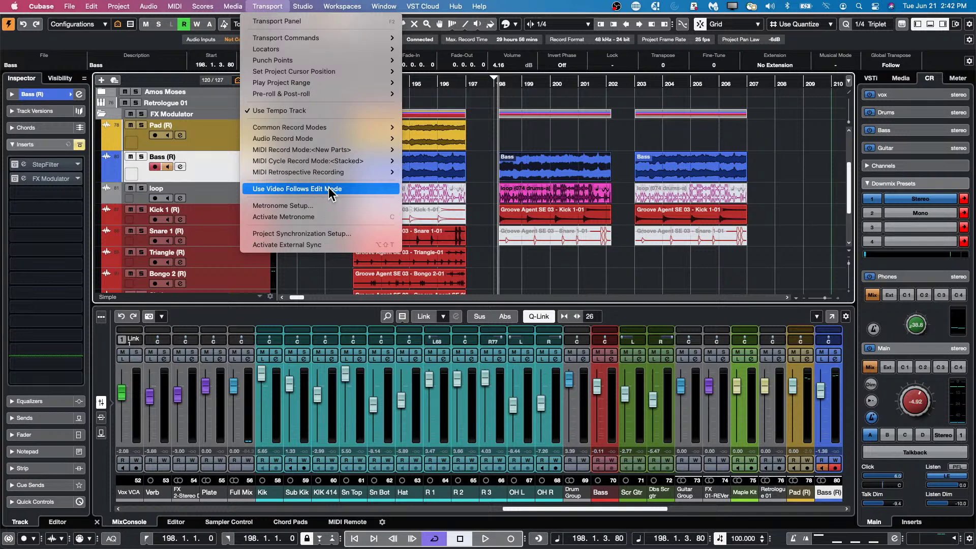
pyautogui.click(559, 142)
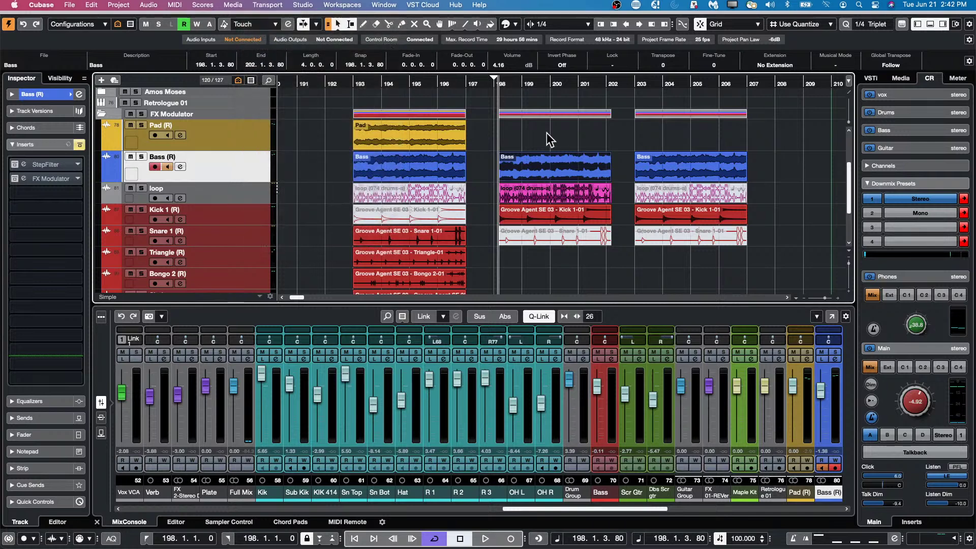
# - Clear the selection, select the Bass event at bar 193 and locate the project cursor to its end at bar 197
pyautogui.click(629, 153)
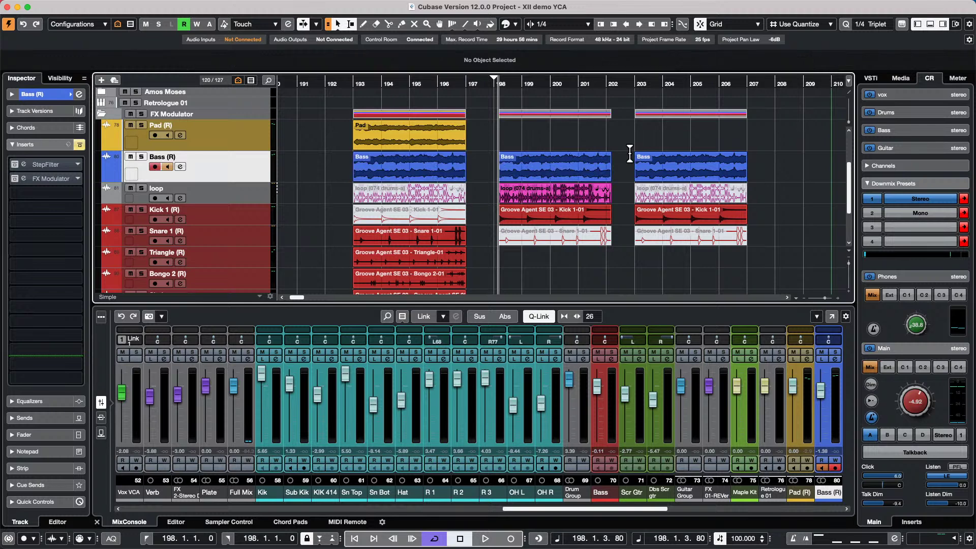
pyautogui.press('Left')
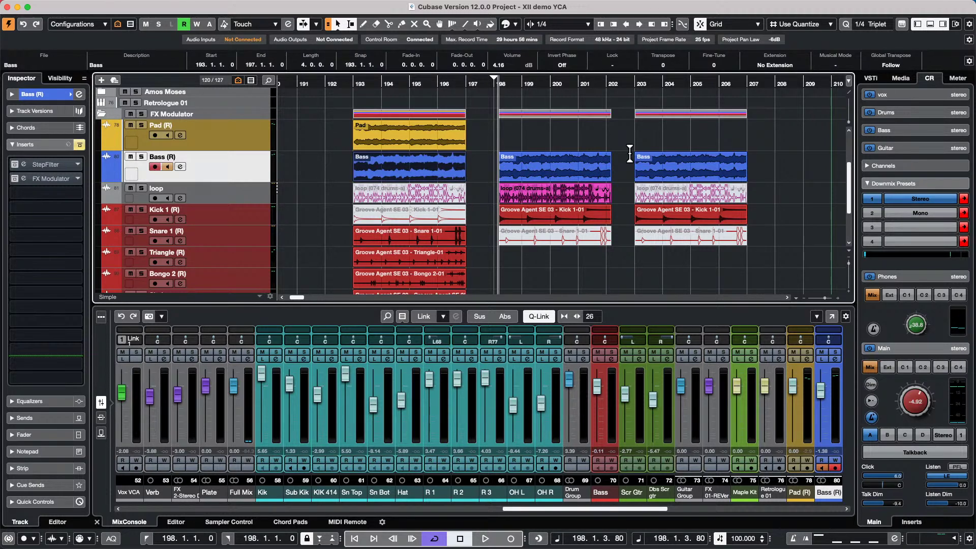
pyautogui.press('n')
pyautogui.press('b')
pyautogui.press('b')
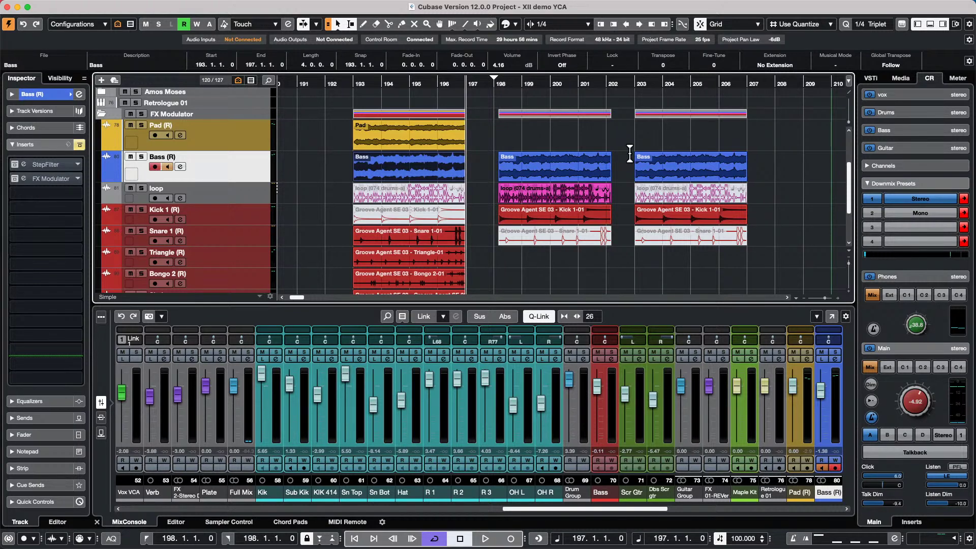
# - Select the Bass event near bar 198 again and return the project cursor to its start
pyautogui.click(736, 161)
pyautogui.click(528, 163)
pyautogui.click(526, 93)
pyautogui.click(527, 167)
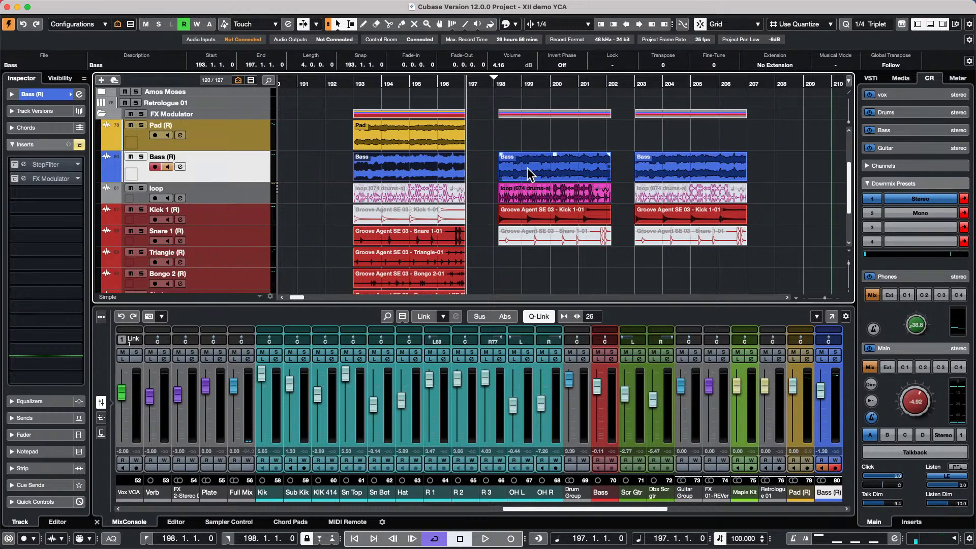
pyautogui.click(496, 82)
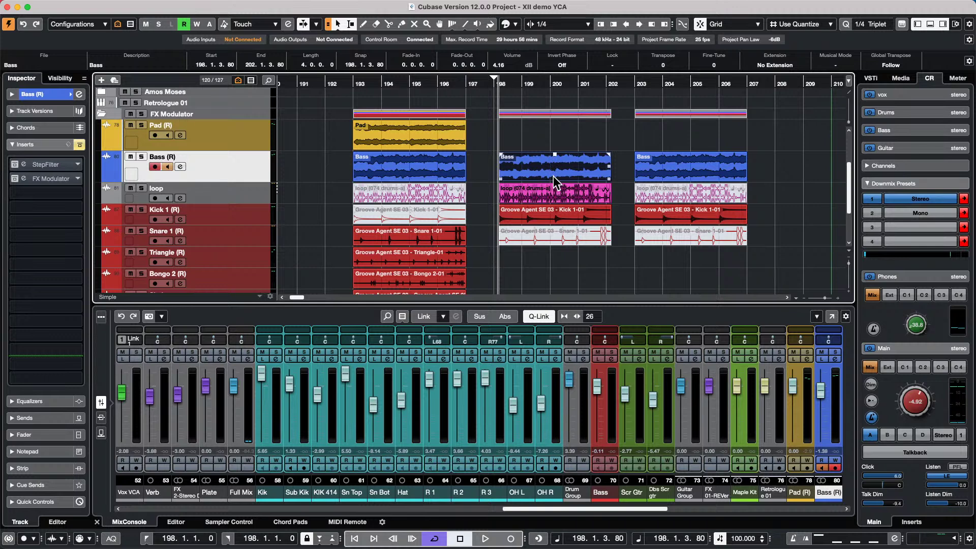
# - Select the previous Bass event, locate the project cursor to its end, and reselect the Bass event near bar 198
pyautogui.press('Left')
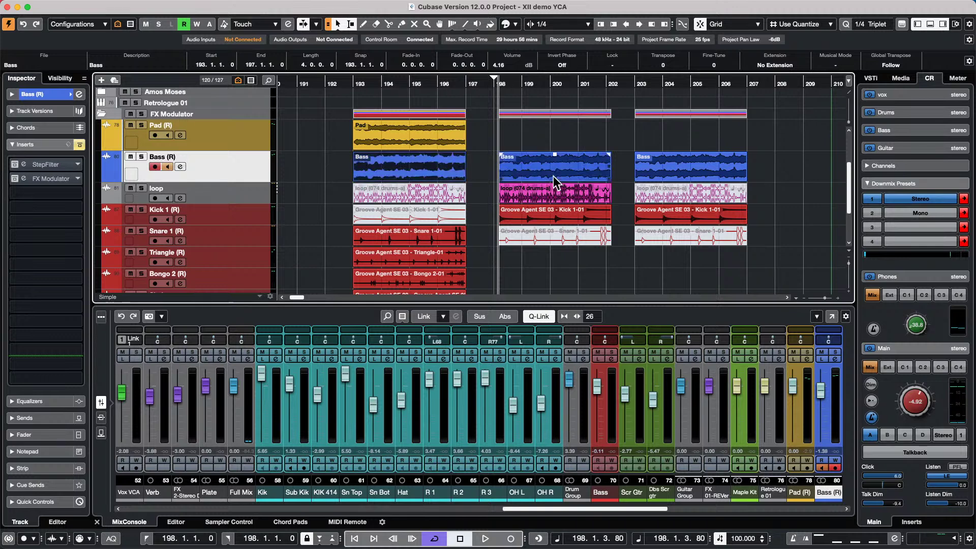
pyautogui.press('b')
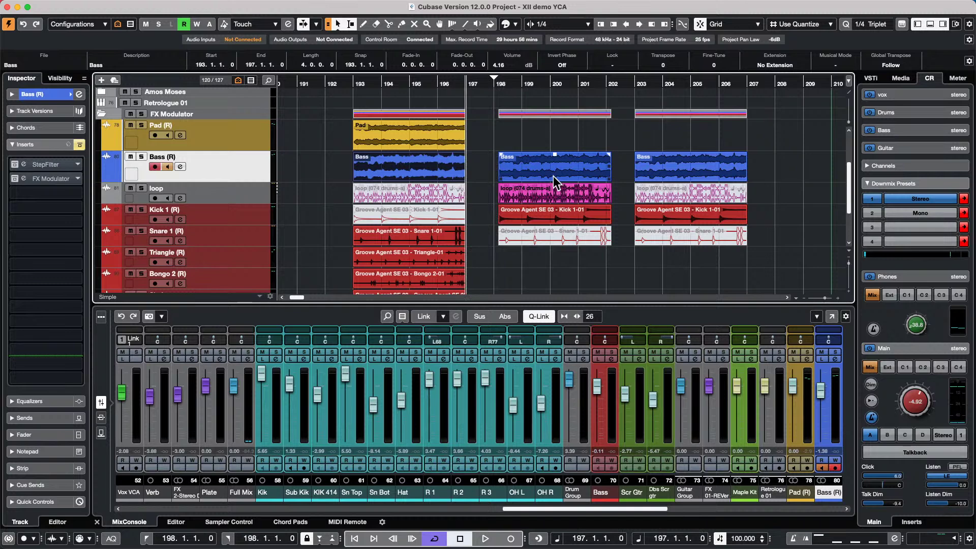
pyautogui.press('Right')
# - Look up the command assigned to Left in Key Commands and add Navigate - Left to the "AAA move events next to previous event" macro
pyautogui.moveTo(716, 4)
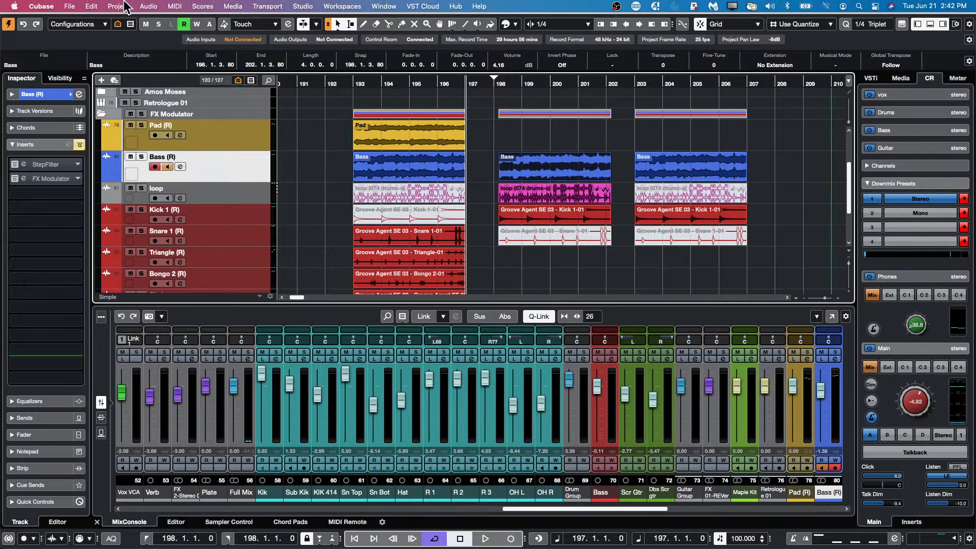
pyautogui.click(61, 8)
pyautogui.moveTo(91, 6)
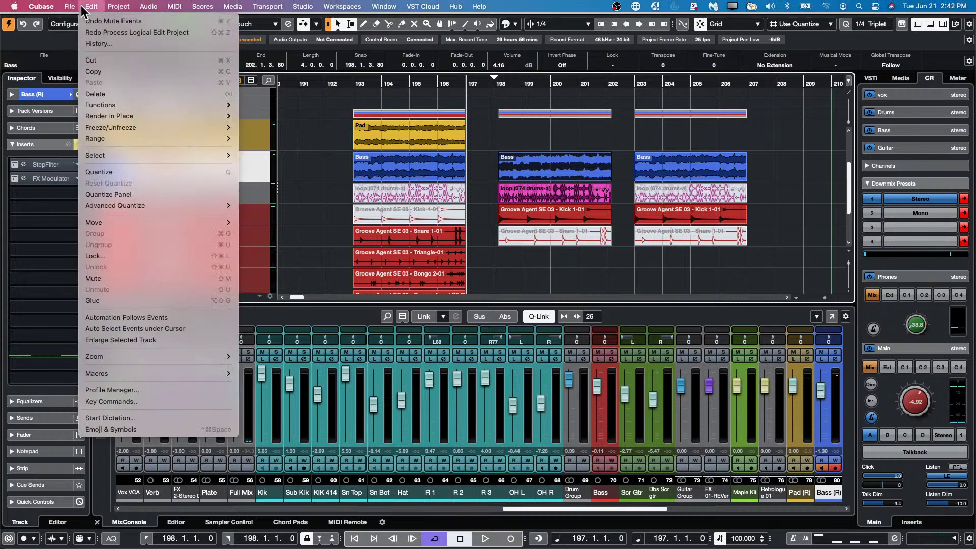
pyautogui.click(143, 402)
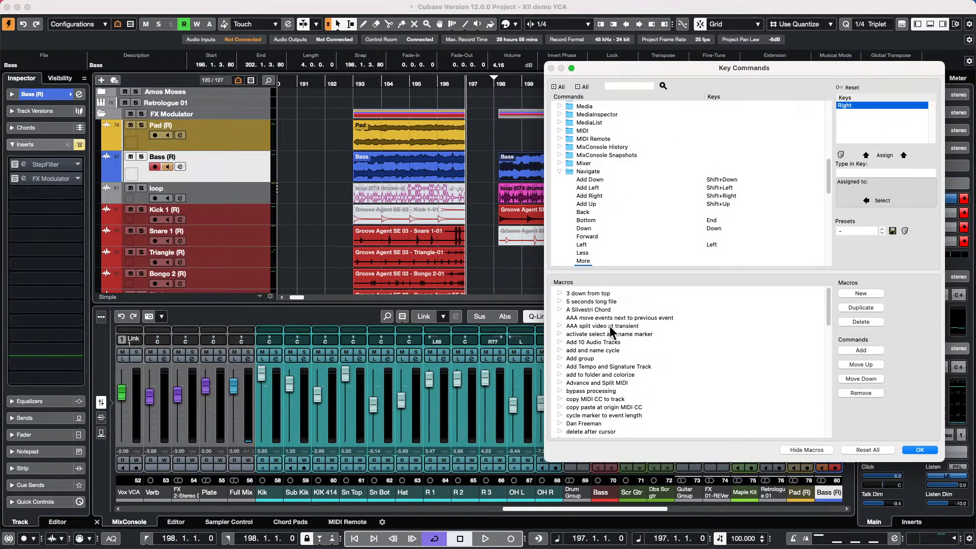
pyautogui.click(561, 316)
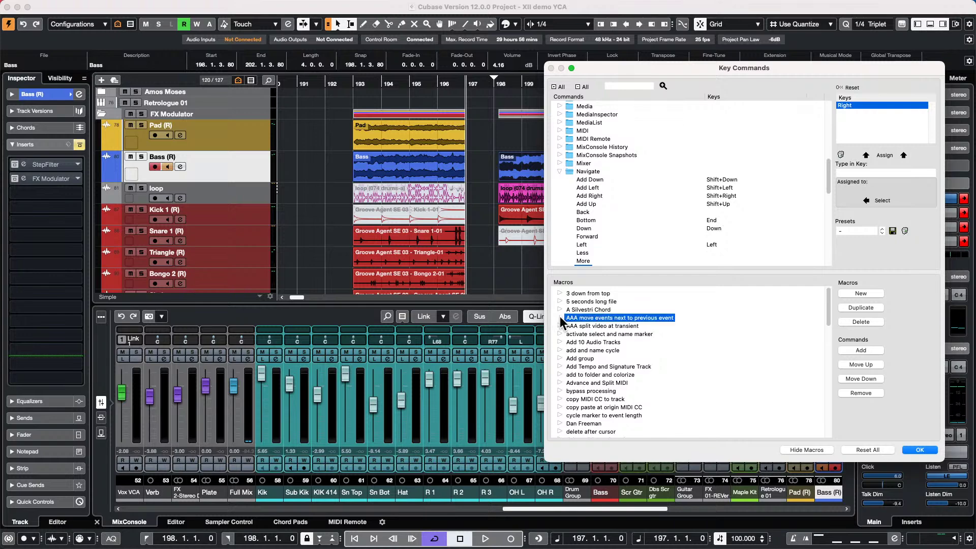
pyautogui.moveTo(620, 68); pyautogui.dragTo(307, 60)
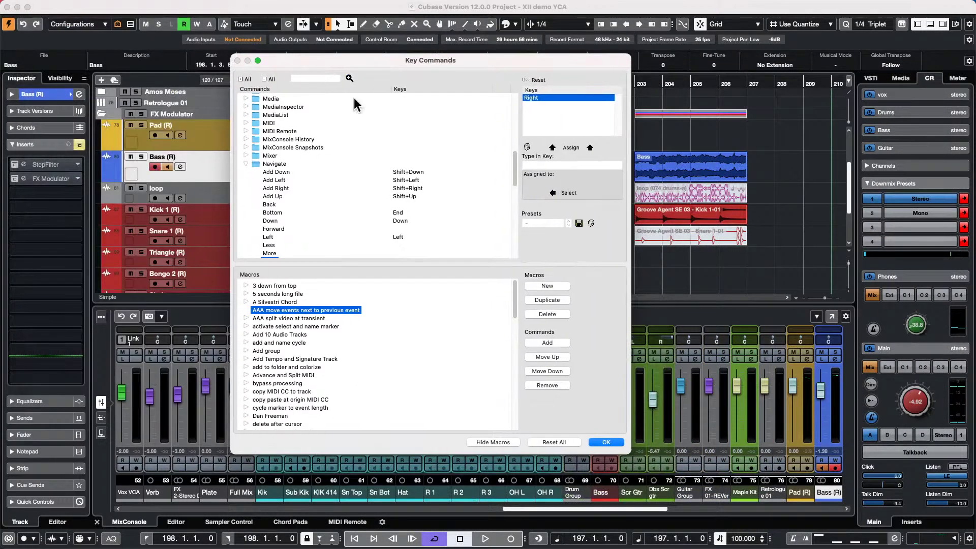
pyautogui.click(575, 164)
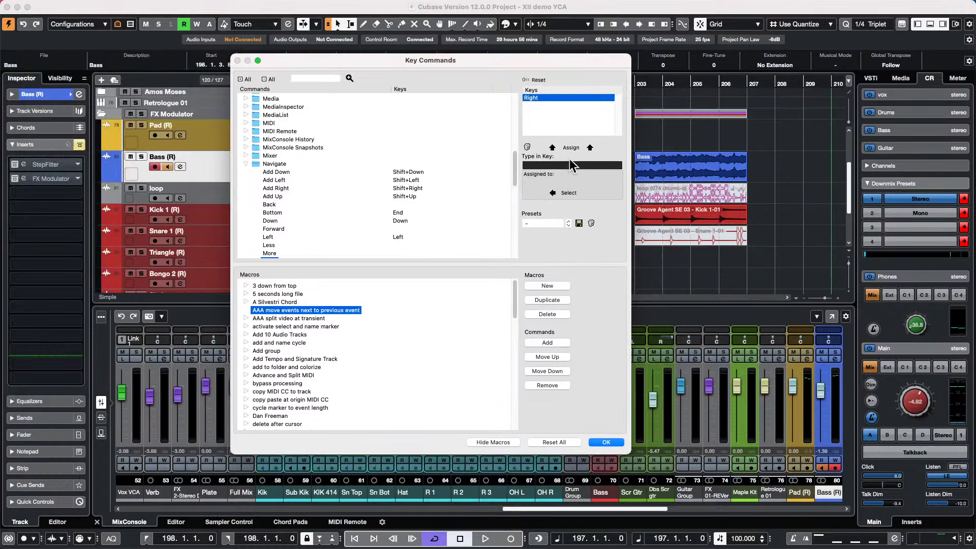
pyautogui.press('Left')
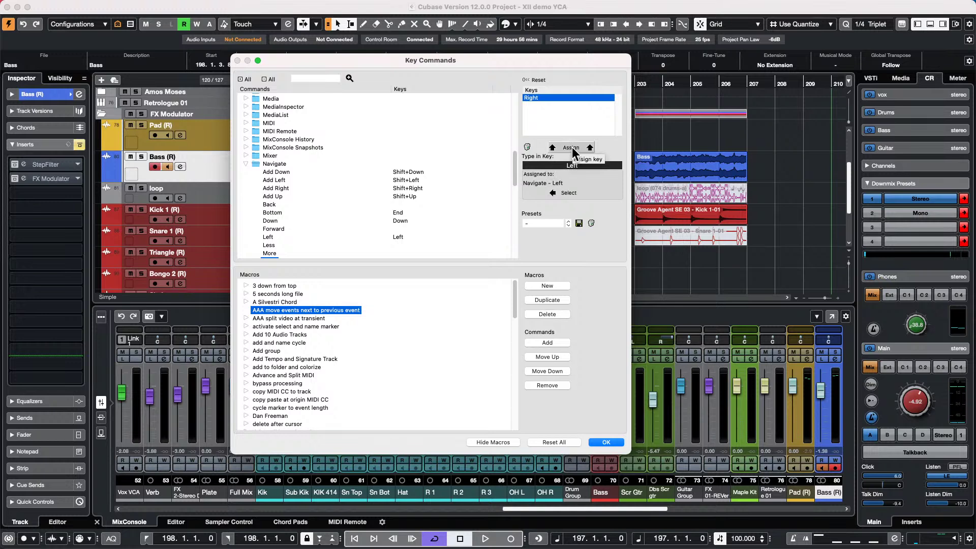
pyautogui.click(563, 194)
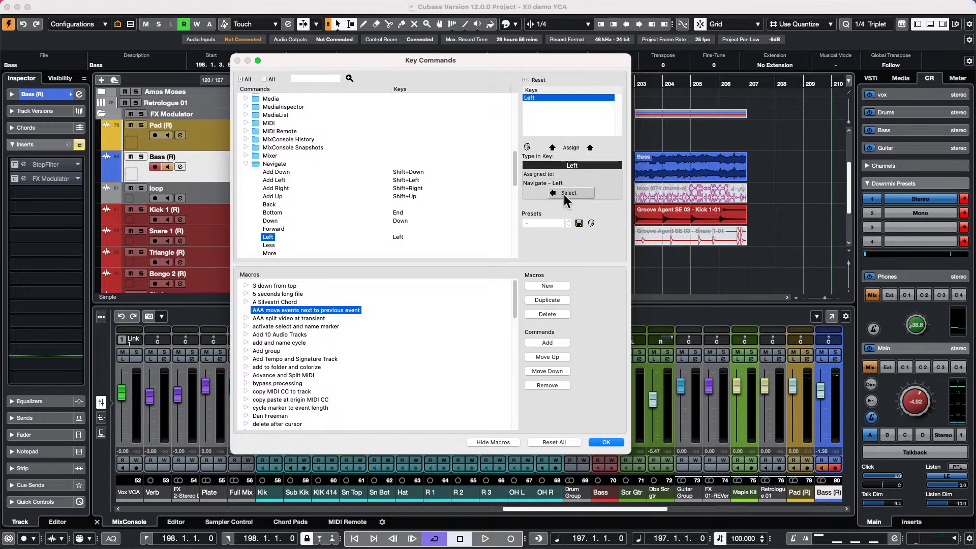
pyautogui.click(551, 341)
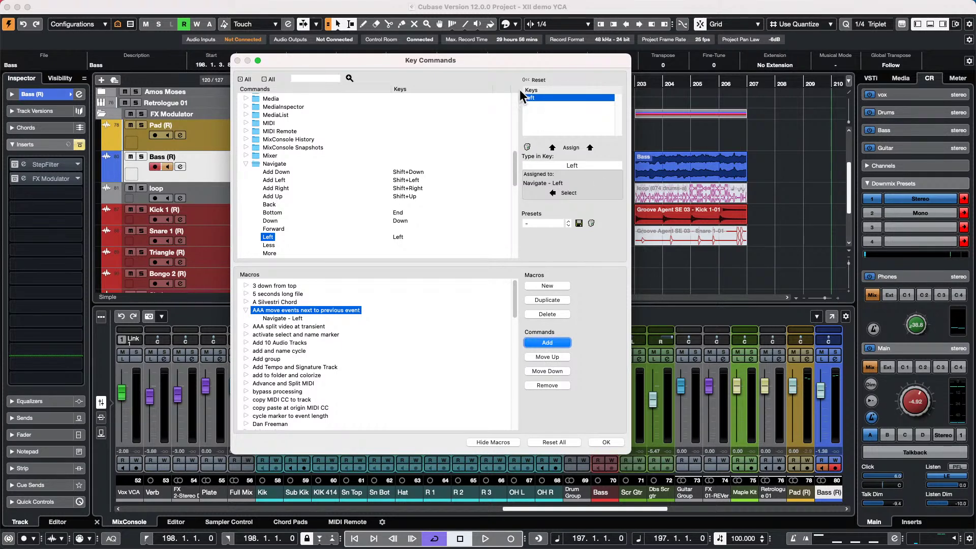
# - Look up the command assigned to B, add Transport - Locate Previous Event to the "AAA move events next to previous event" macro, and accept the dialog
pyautogui.moveTo(519, 58); pyautogui.dragTo(901, 105)
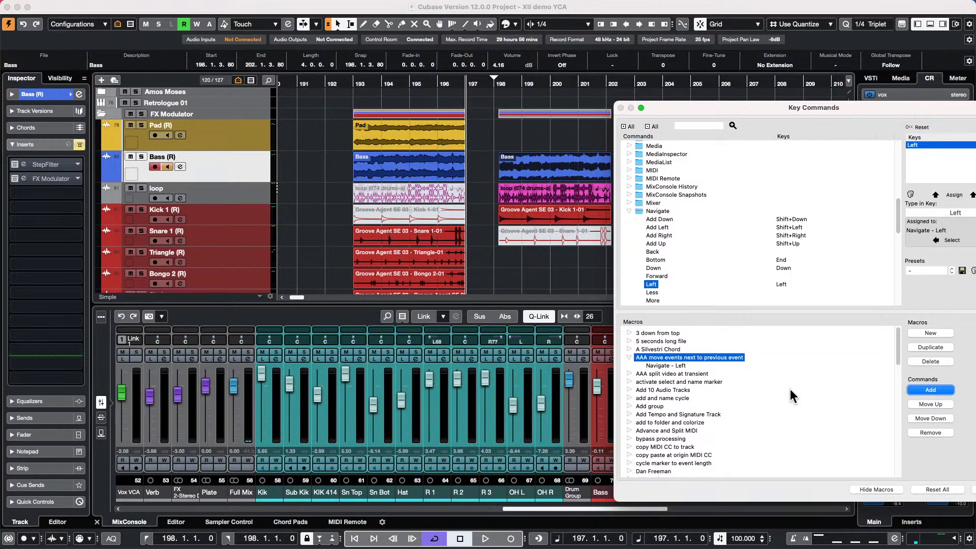
pyautogui.moveTo(880, 108); pyautogui.dragTo(683, 85)
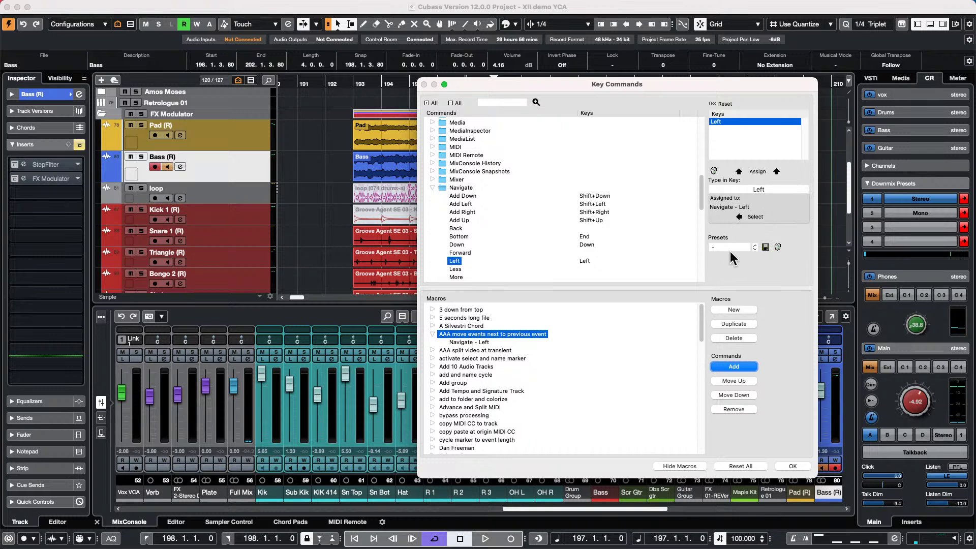
pyautogui.click(772, 188)
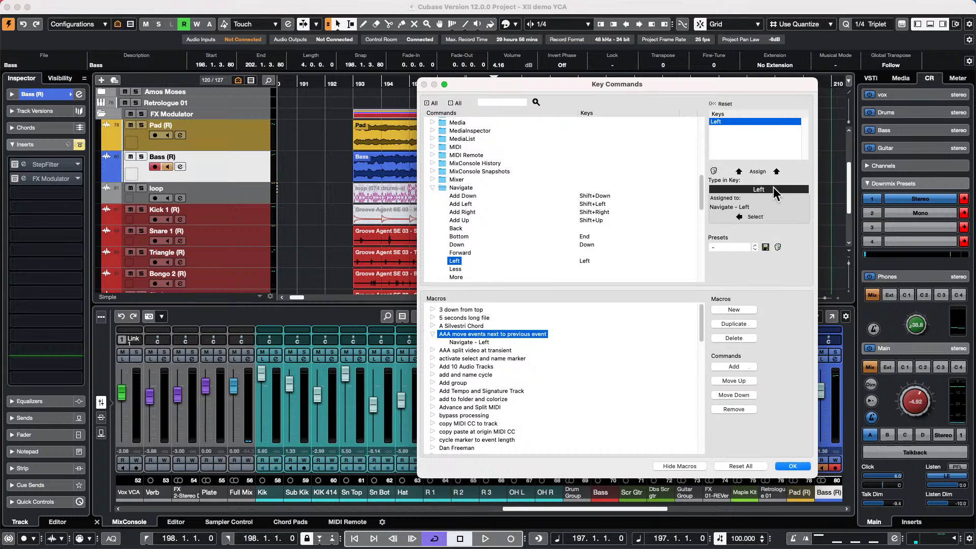
pyautogui.press('b')
pyautogui.click(758, 216)
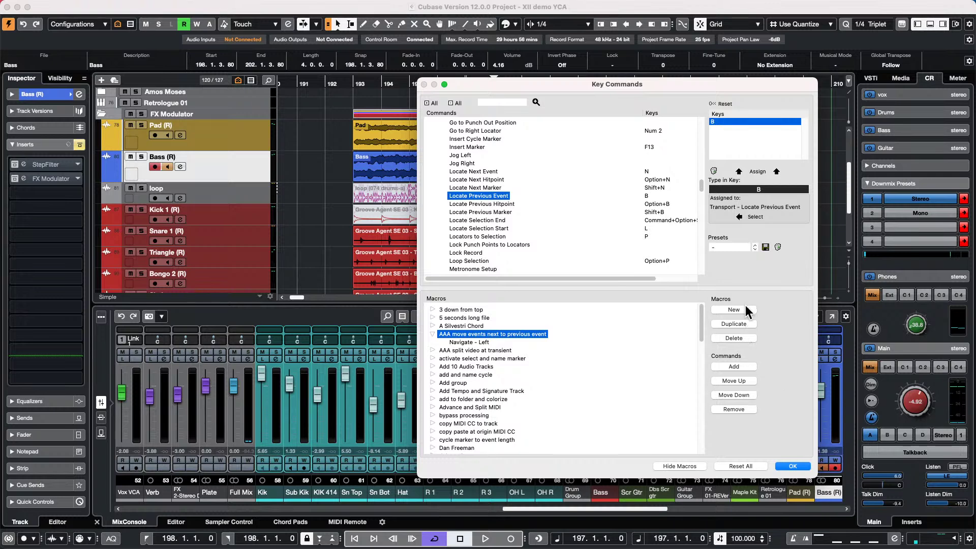
pyautogui.click(739, 366)
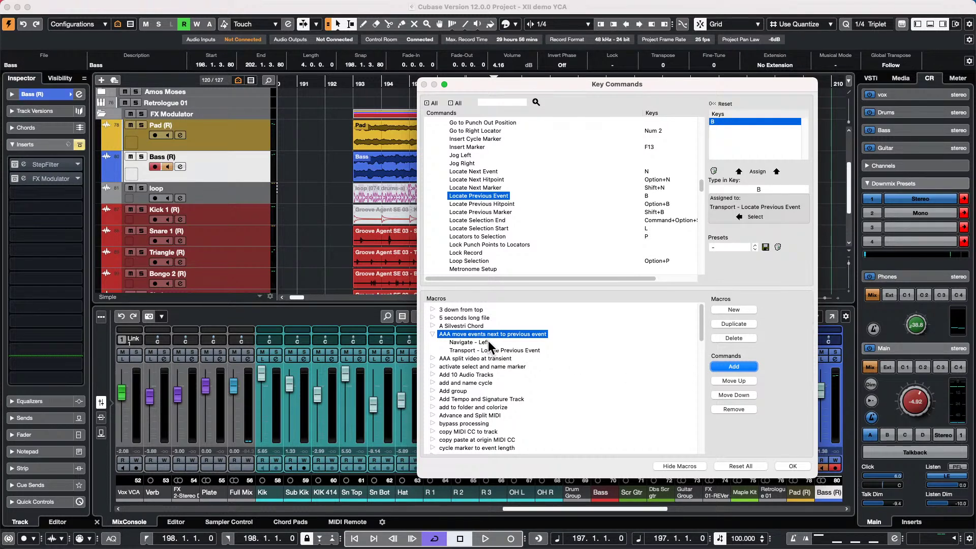
pyautogui.moveTo(580, 94); pyautogui.dragTo(198, 70)
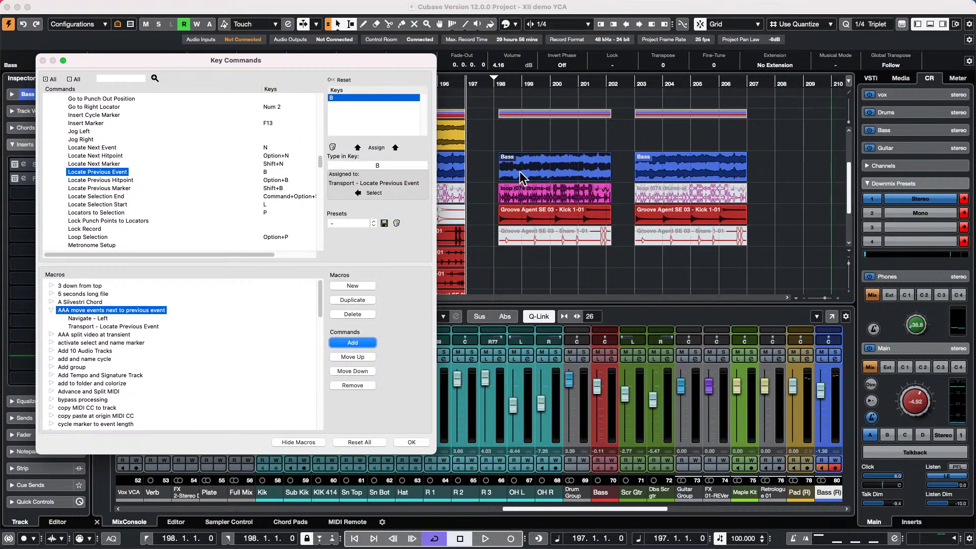
pyautogui.click(415, 440)
# - Go from the Bass event near bar 198 to the previous Bass event, and place the project cursor at the start of the event near bar 198
pyautogui.moveTo(522, 125); pyautogui.dragTo(519, 144)
pyautogui.click(545, 177)
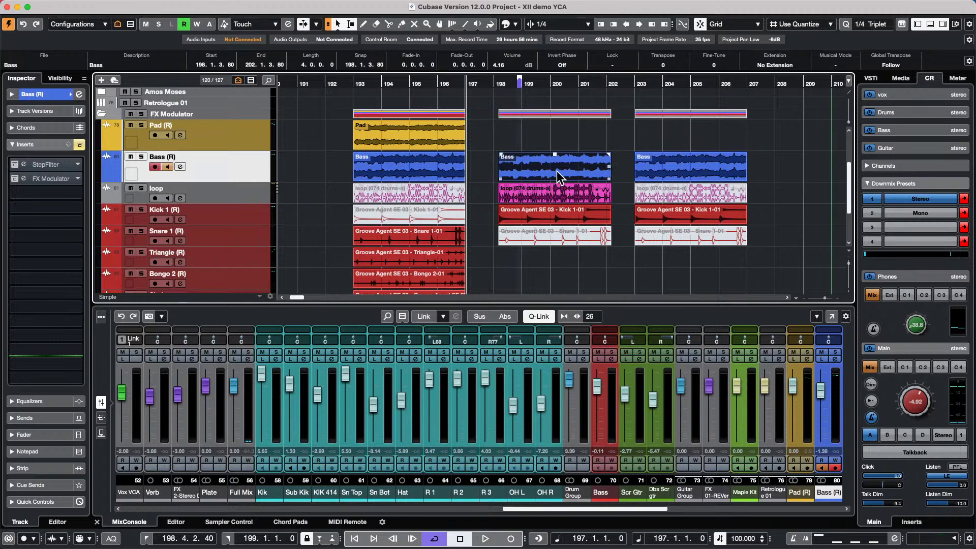
pyautogui.press('Left')
pyautogui.click(496, 86)
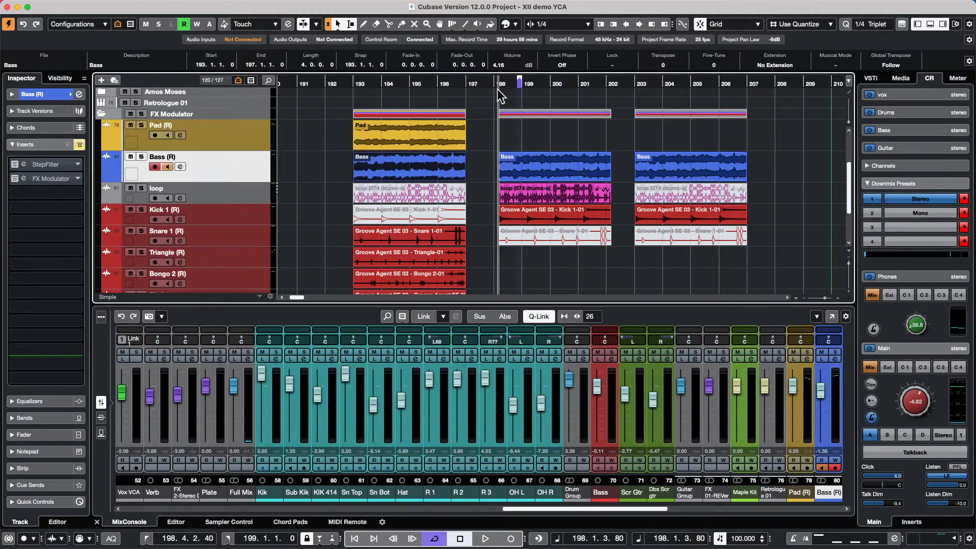
# - Rehearse the macro moves from the Bass event near bar 198: select the previous event, locate the cursor to its end, and reselect the original event
pyautogui.click(562, 173)
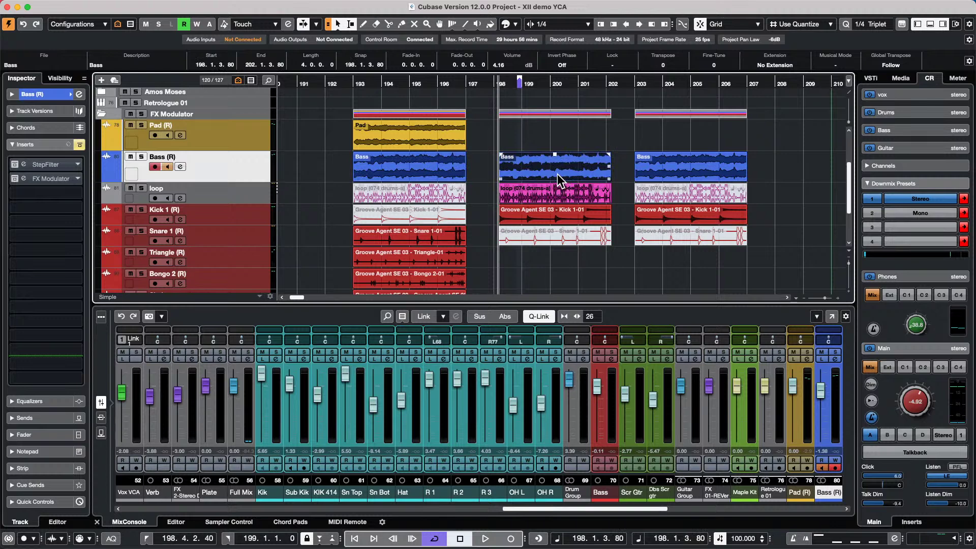
pyautogui.press('Left')
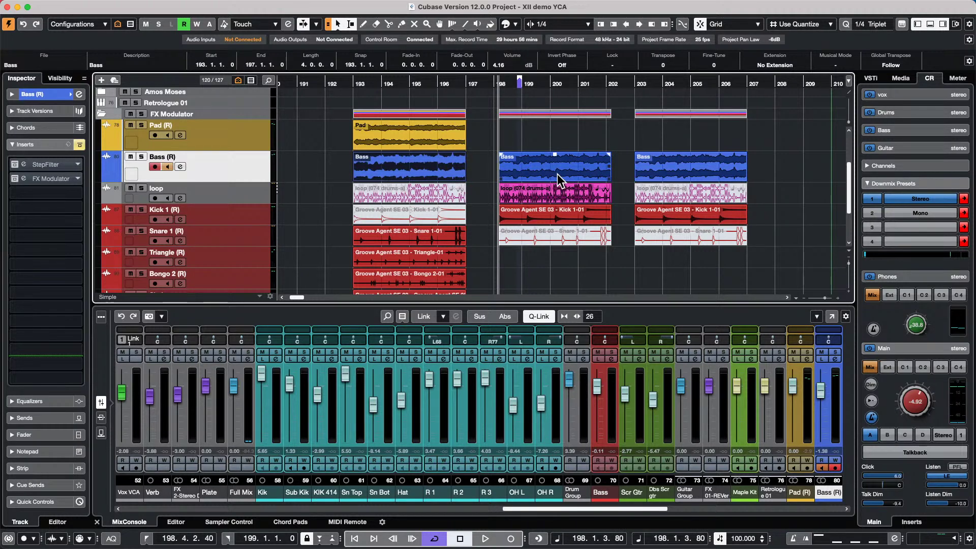
pyautogui.press('b')
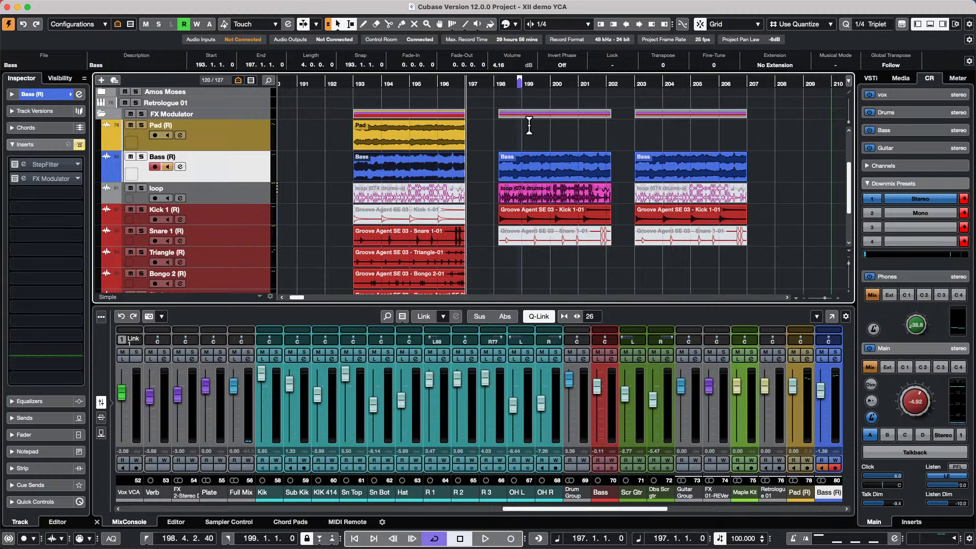
pyautogui.press('Right')
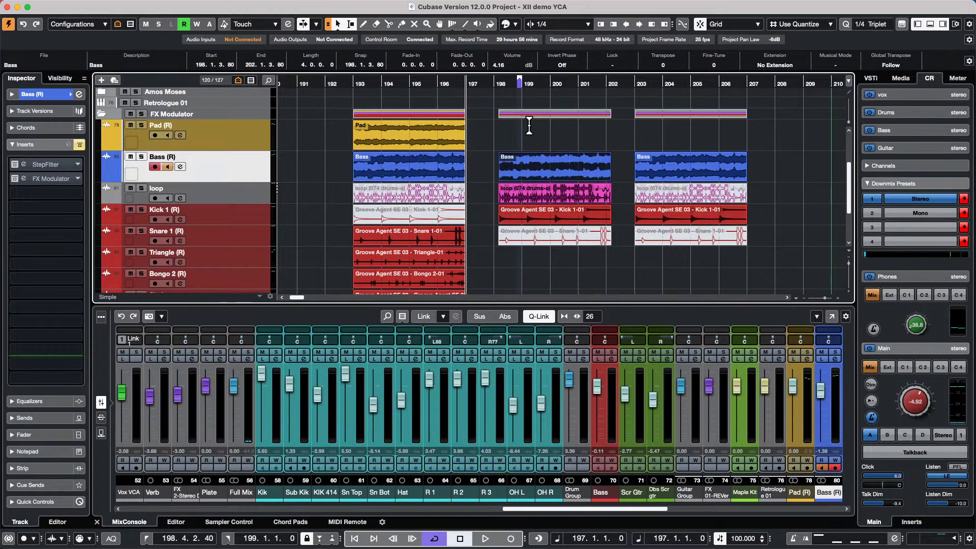
# - Reopen Key Commands, look up the command assigned to Right, and add Navigate - Right after Transport - Locate Previous Event in the AAA macro
pyautogui.moveTo(127, 8)
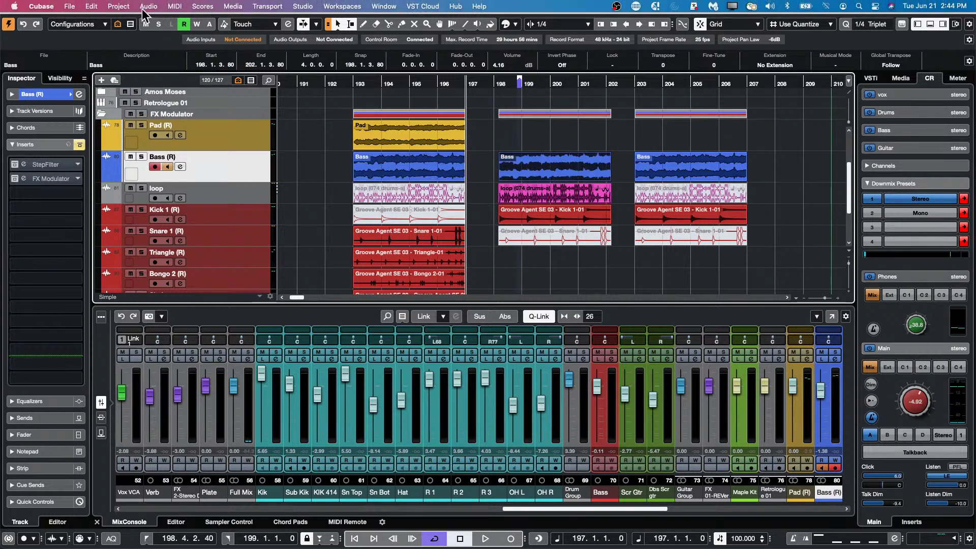
pyautogui.click(97, 5)
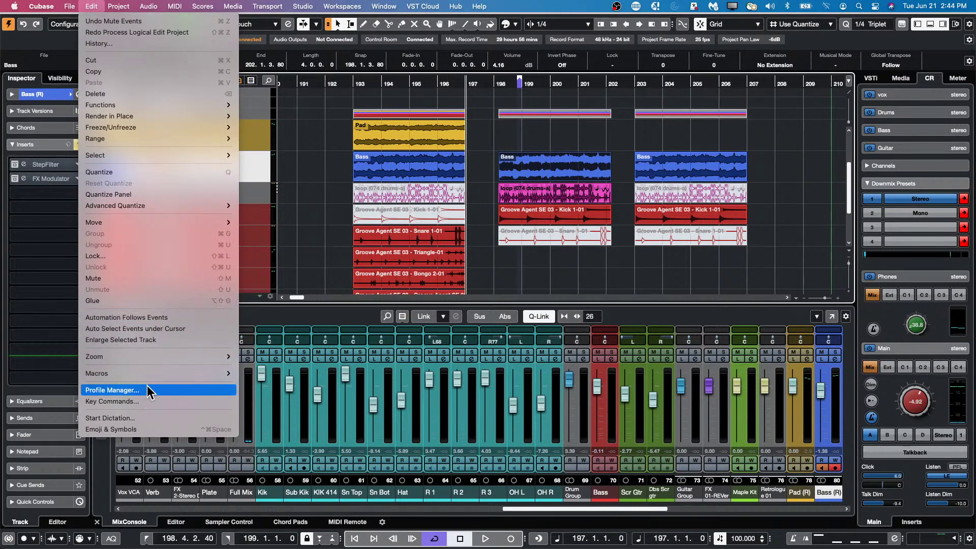
pyautogui.moveTo(148, 376)
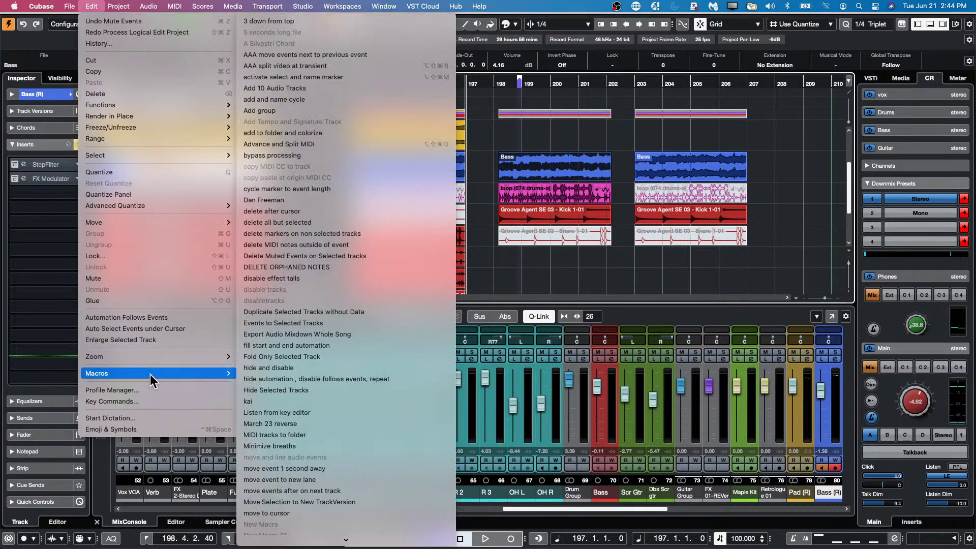
pyautogui.click(148, 401)
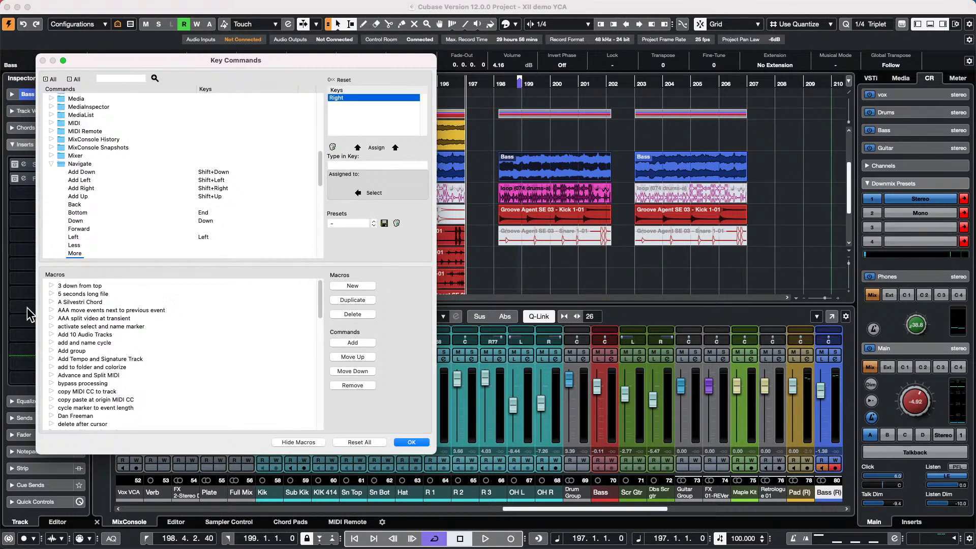
pyautogui.click(50, 310)
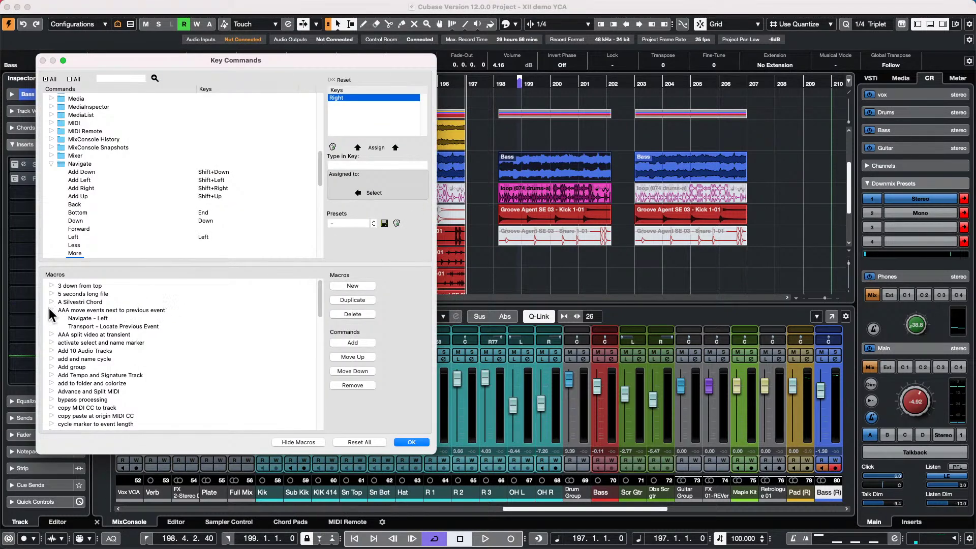
pyautogui.click(96, 326)
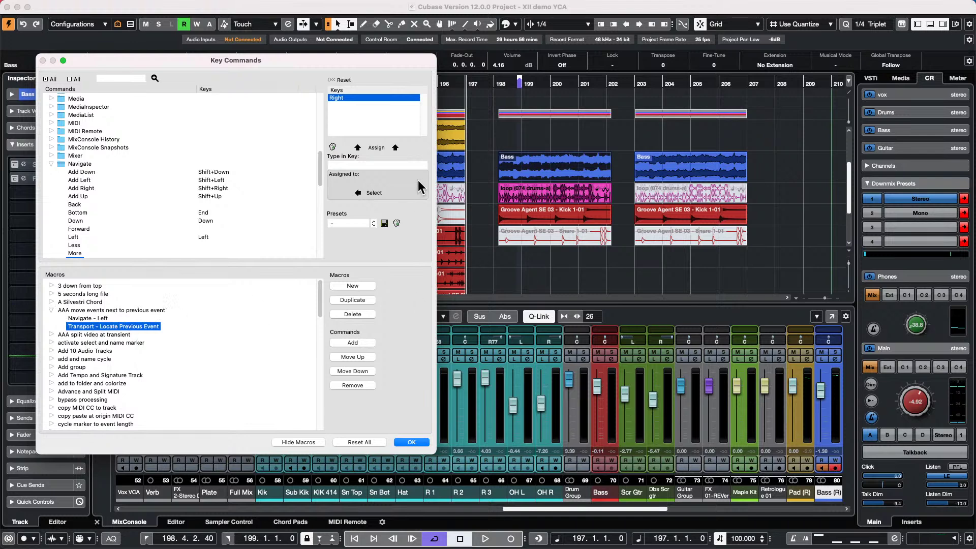
pyautogui.click(382, 165)
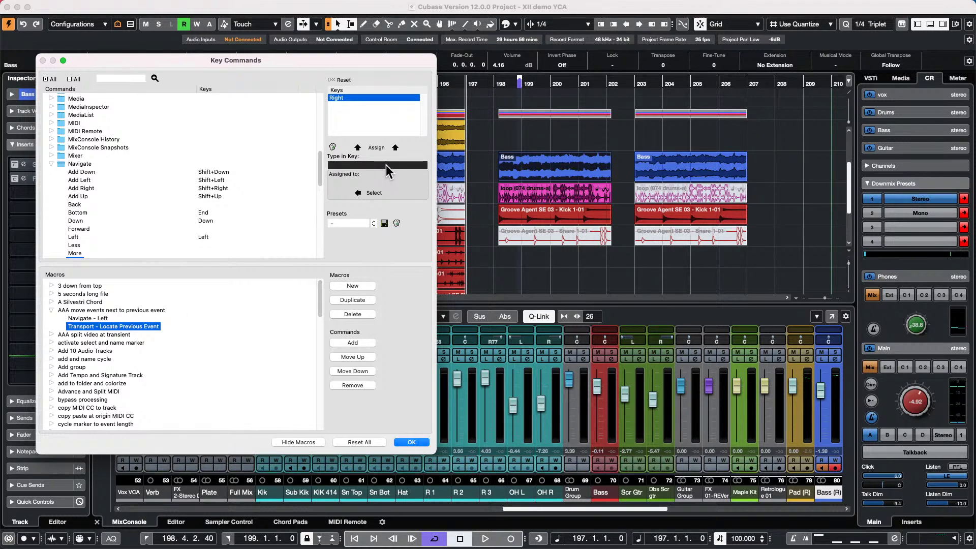
pyautogui.press('Right')
pyautogui.click(353, 341)
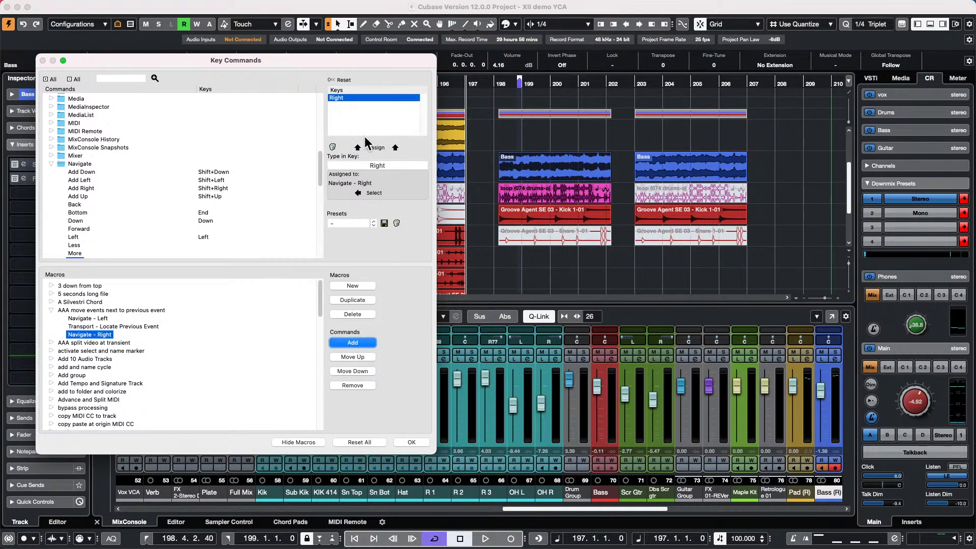
pyautogui.click(390, 165)
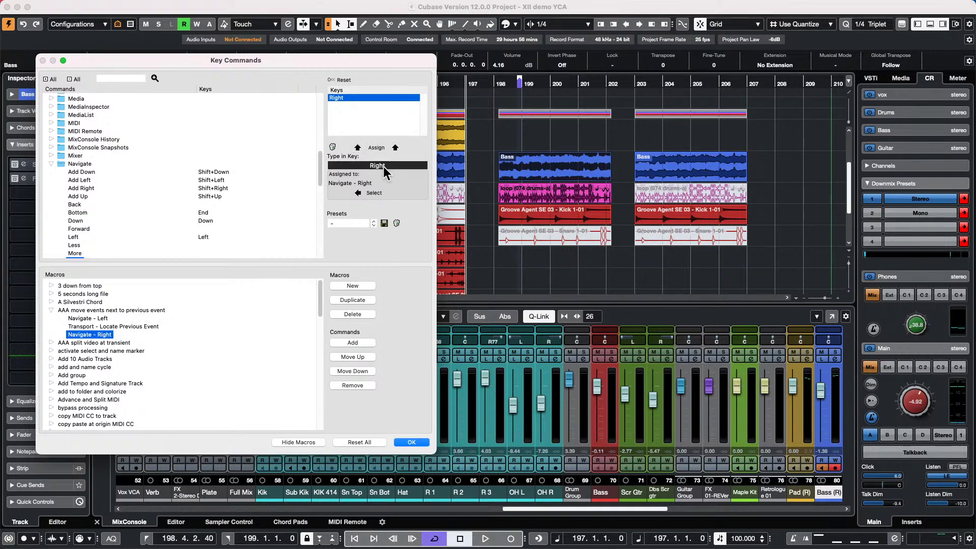
pyautogui.press('t')
pyautogui.press('o')
pyautogui.press('o')
pyautogui.press('r')
# - Search the commands for "move to cursor", add it as the last command of the AAA macro, and accept the dialog
pyautogui.click(129, 78)
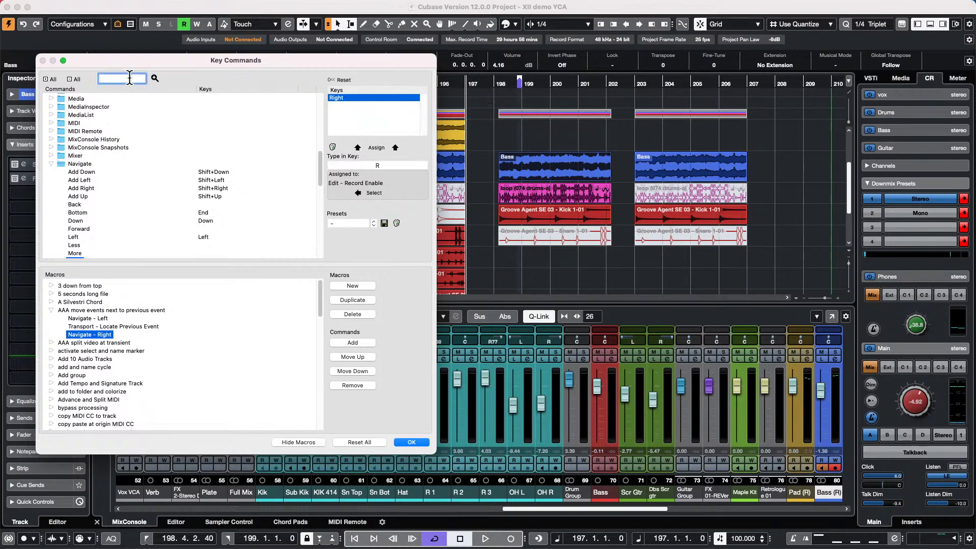
pyautogui.write('move to cursor')
pyautogui.press('Return')
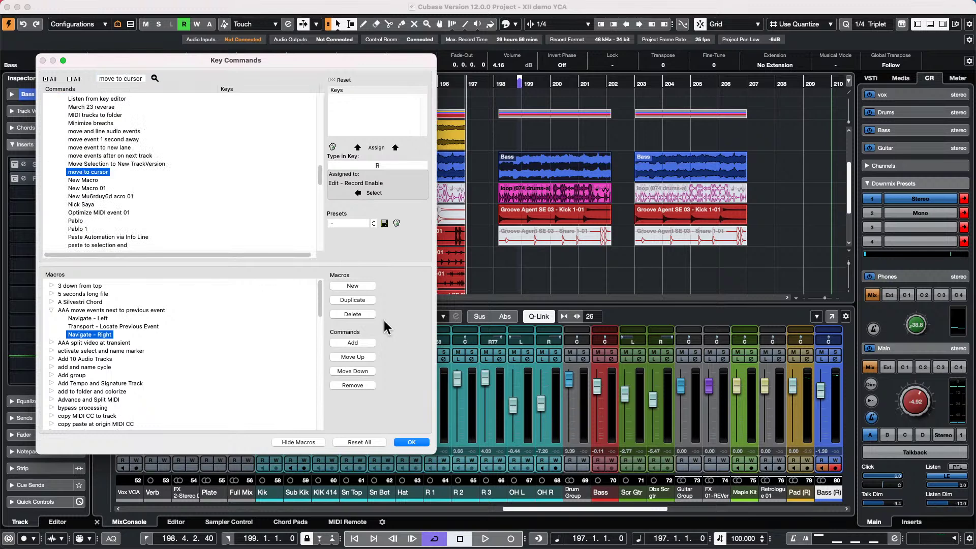
pyautogui.click(365, 340)
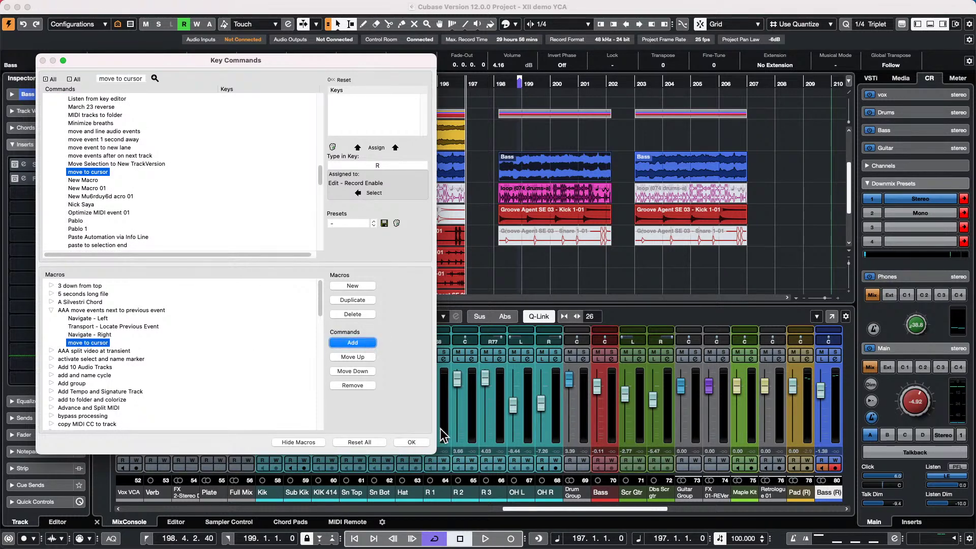
pyautogui.click(413, 442)
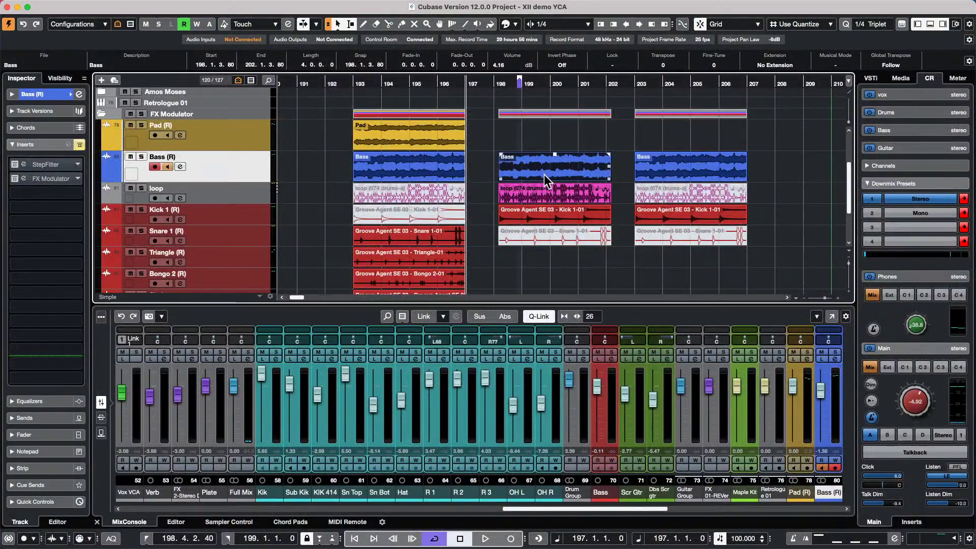
# - Reopen Key Commands and review the command list of the "AAA move events next to previous event" macro
pyautogui.click(93, 6)
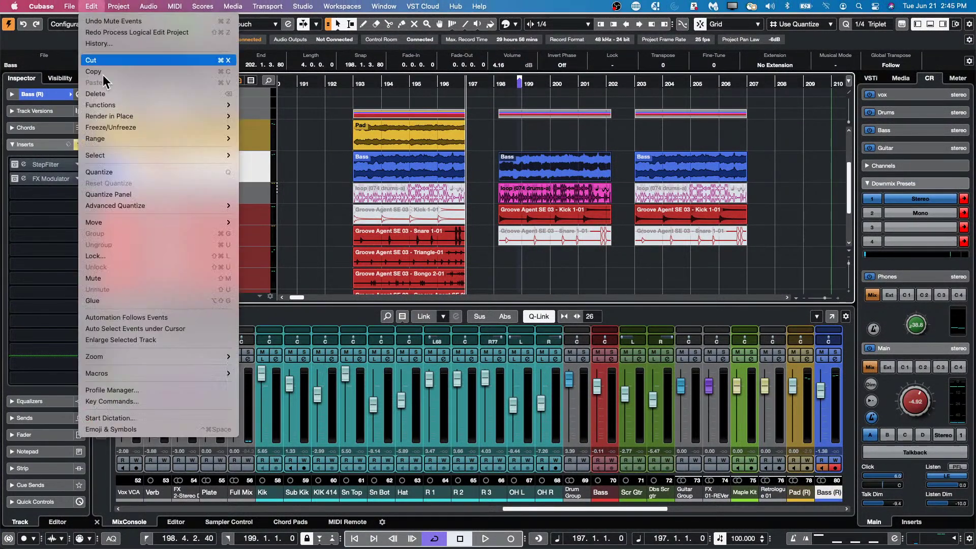
pyautogui.click(124, 401)
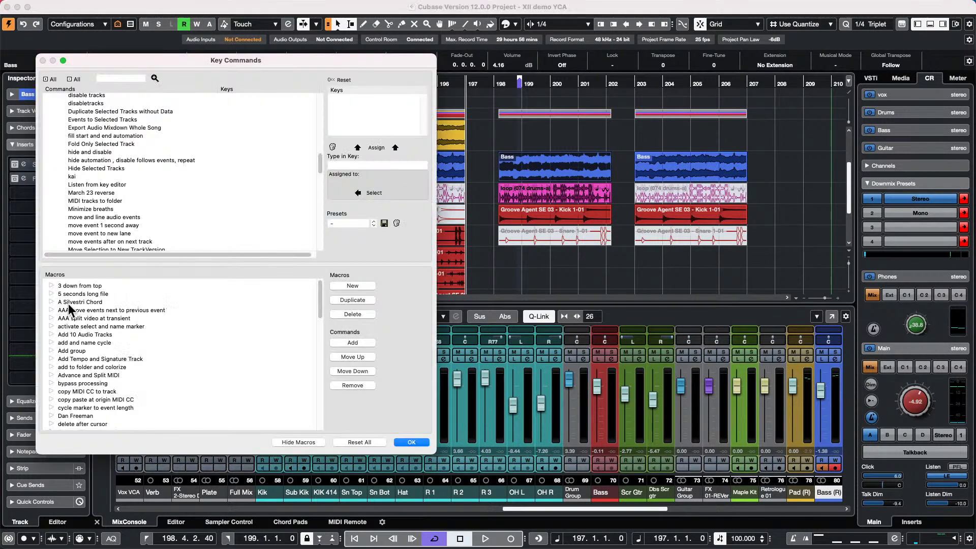
pyautogui.click(51, 310)
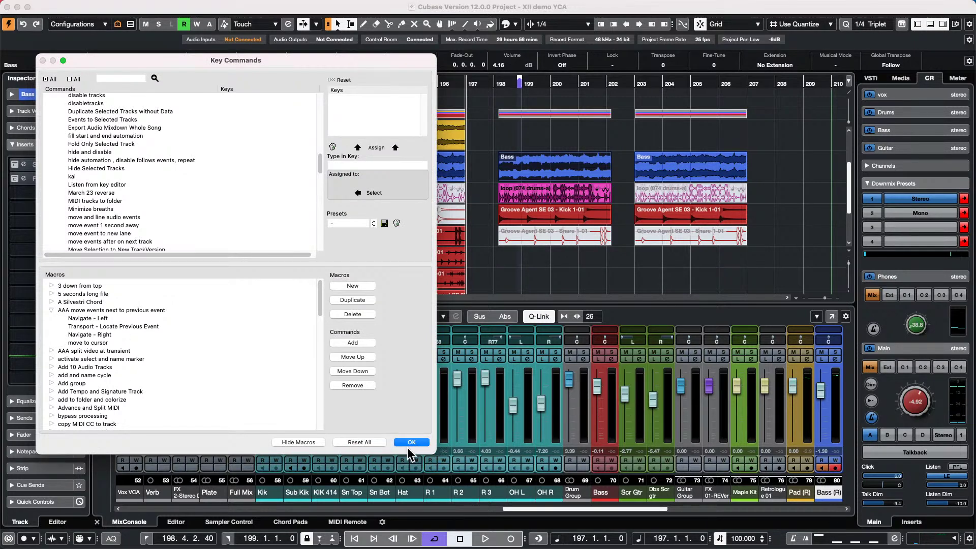
pyautogui.click(409, 442)
# - Place the project cursor at the start of the Bass event near bar 198, select it, and run the "AAA move events next to previous event" macro
pyautogui.click(497, 84)
pyautogui.click(524, 84)
pyautogui.click(500, 85)
pyautogui.click(550, 165)
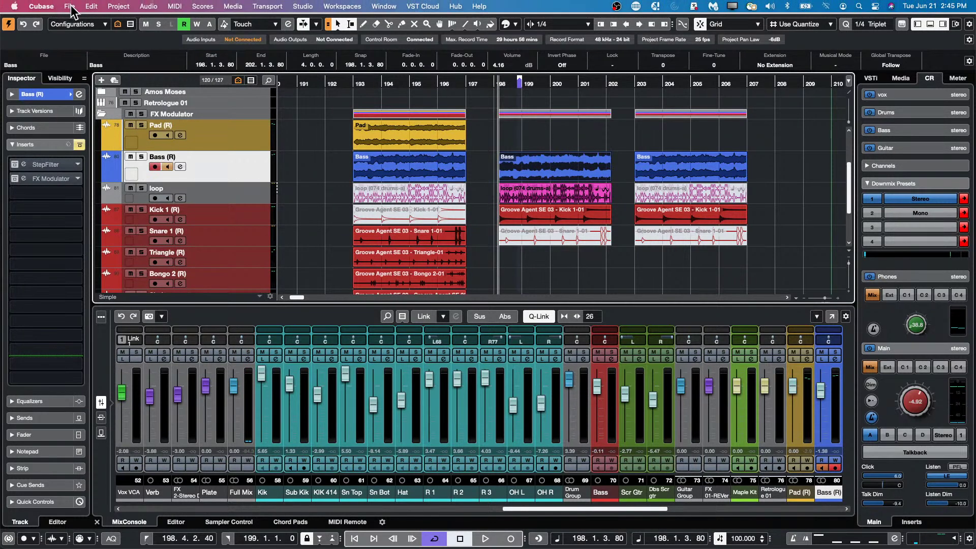
pyautogui.click(95, 6)
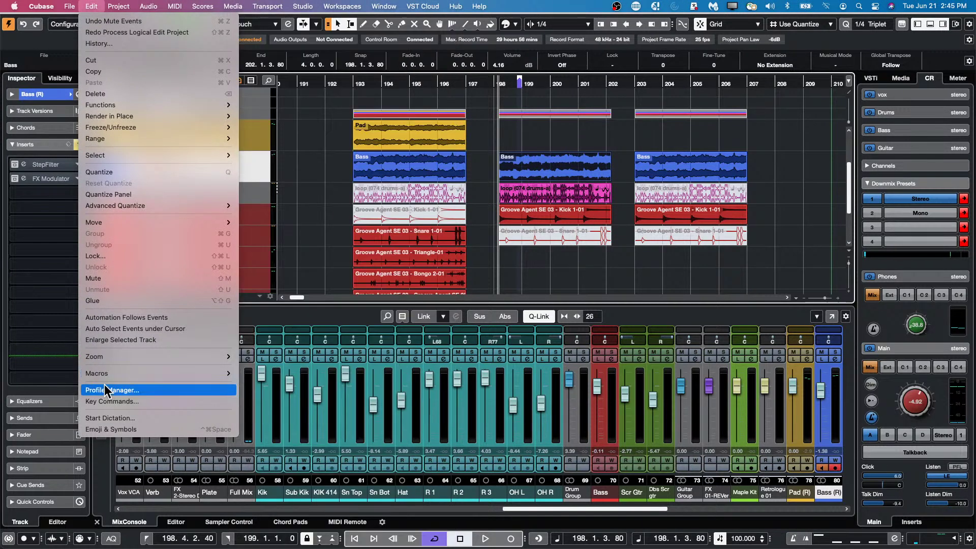
pyautogui.moveTo(302, 6)
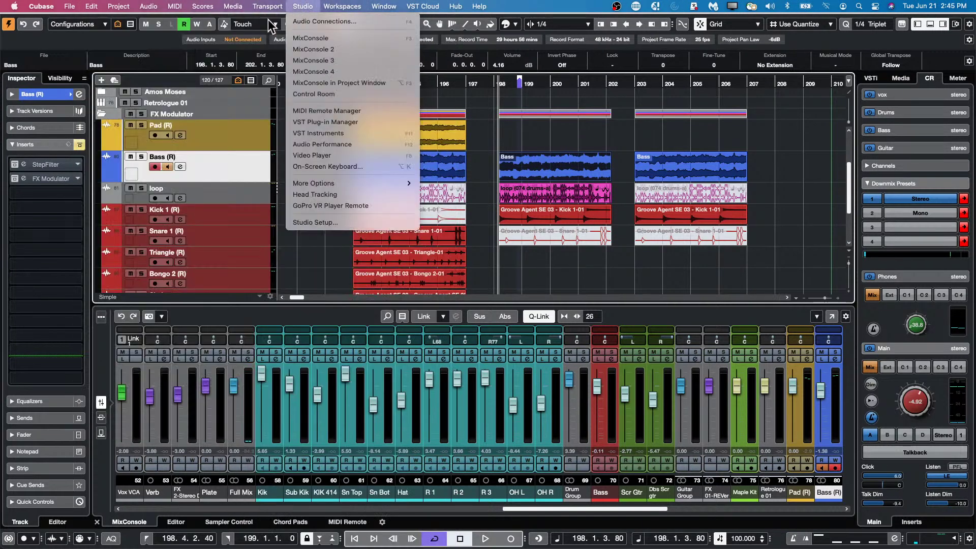
pyautogui.moveTo(91, 6)
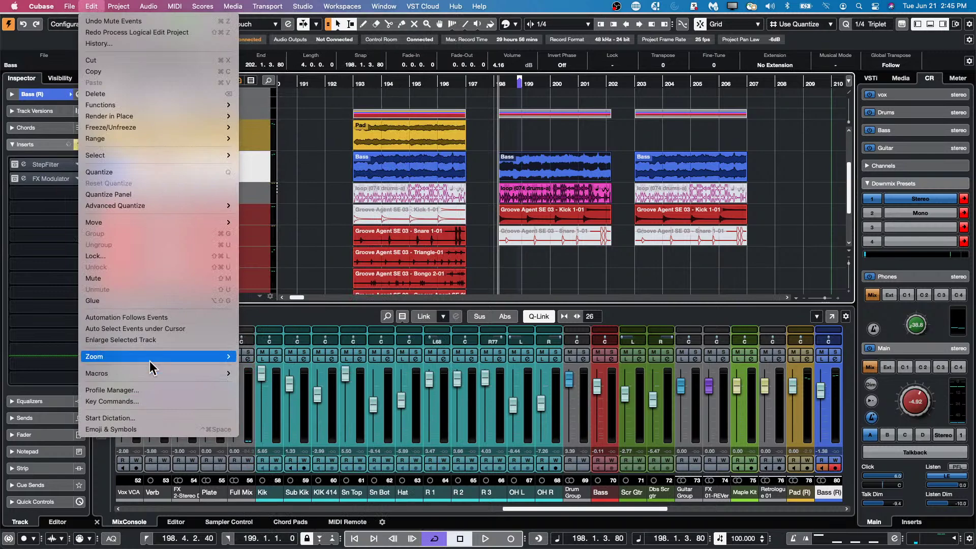
pyautogui.moveTo(148, 370)
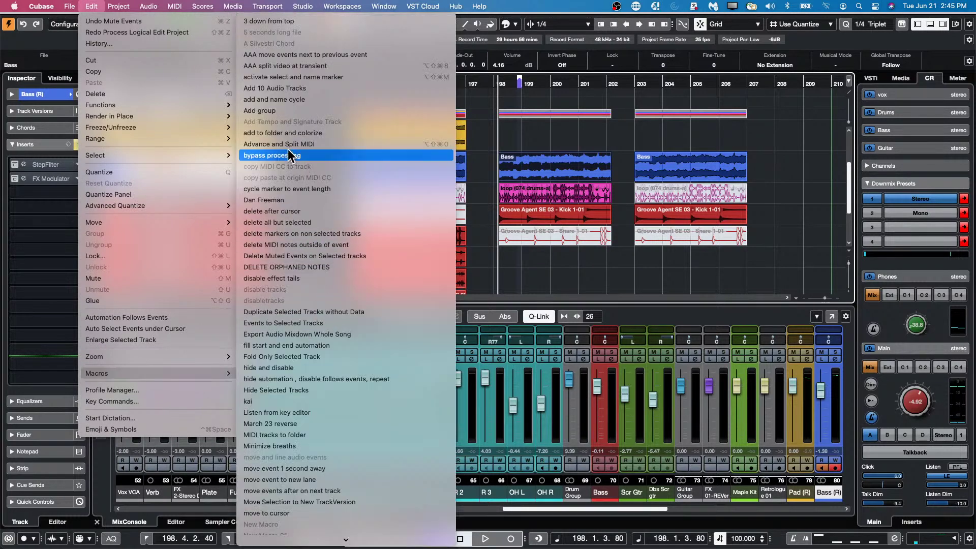
pyautogui.click(303, 56)
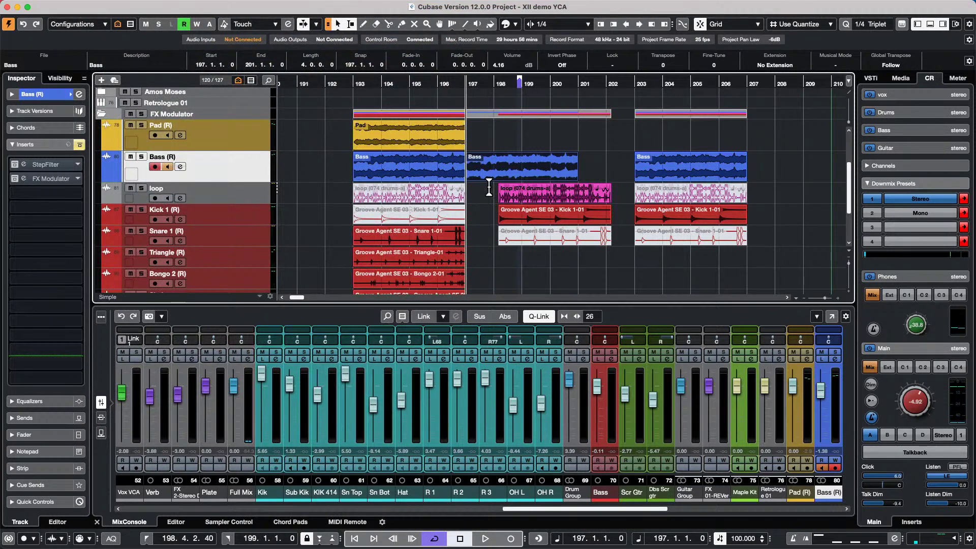
# - Advance the project cursor to the start of the Bass event at bar 203, and undo the macro's move of the bar 198 Bass event
pyautogui.press('n')
pyautogui.press('n')
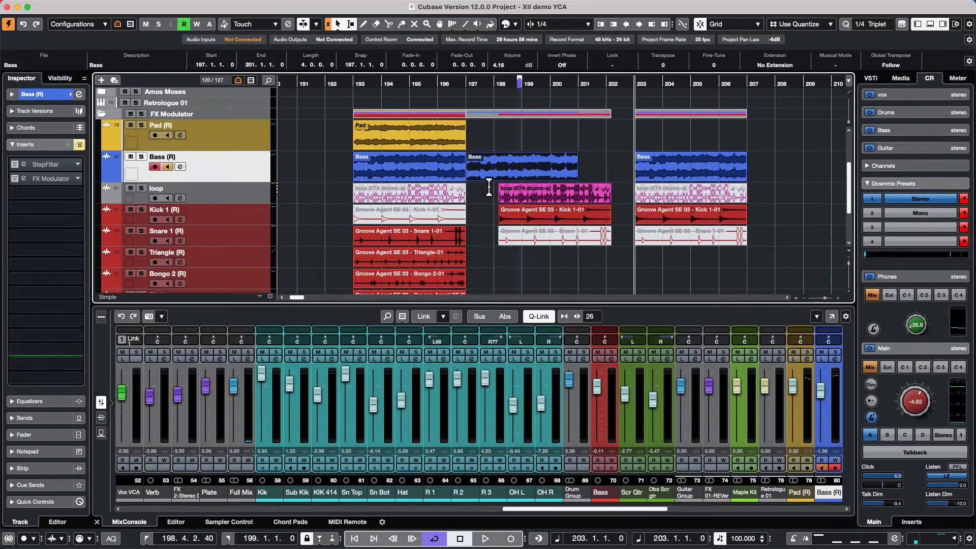
pyautogui.hotkey('ctrl', 'z')
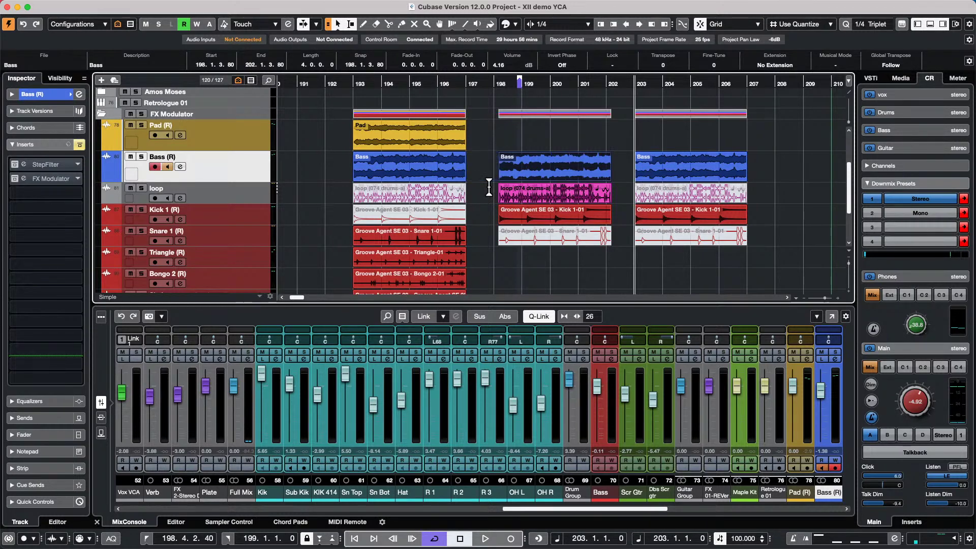
# - Reopen Key Commands, look up the command assigned to N, and add Transport - Locate Next Event twice at the end of the AAA move events macro
pyautogui.moveTo(133, 8)
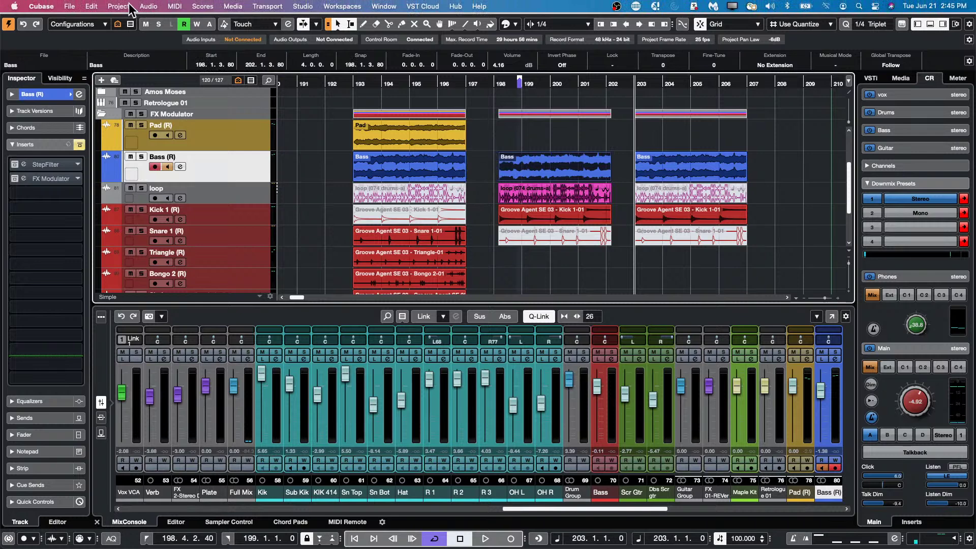
pyautogui.click(87, 5)
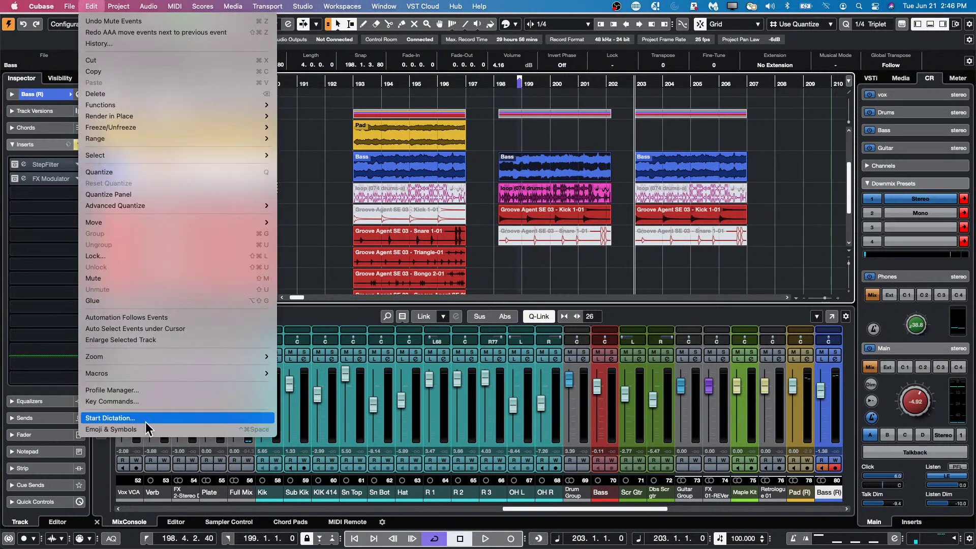
pyautogui.click(148, 402)
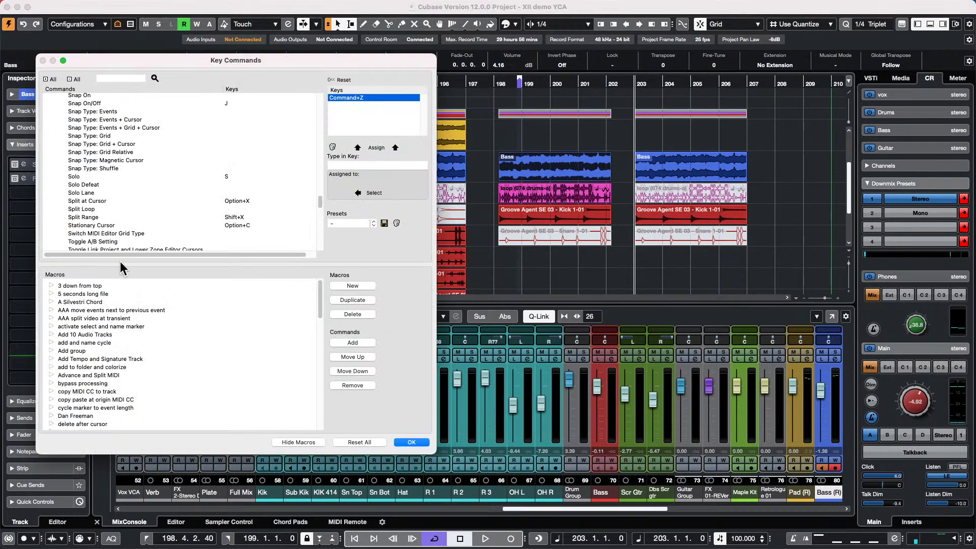
pyautogui.click(48, 308)
pyautogui.click(48, 308)
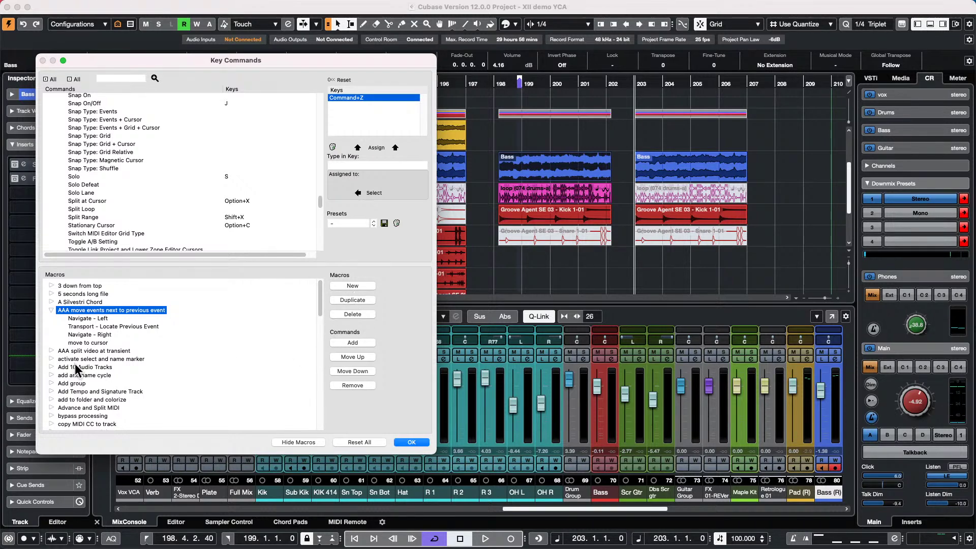
pyautogui.click(97, 343)
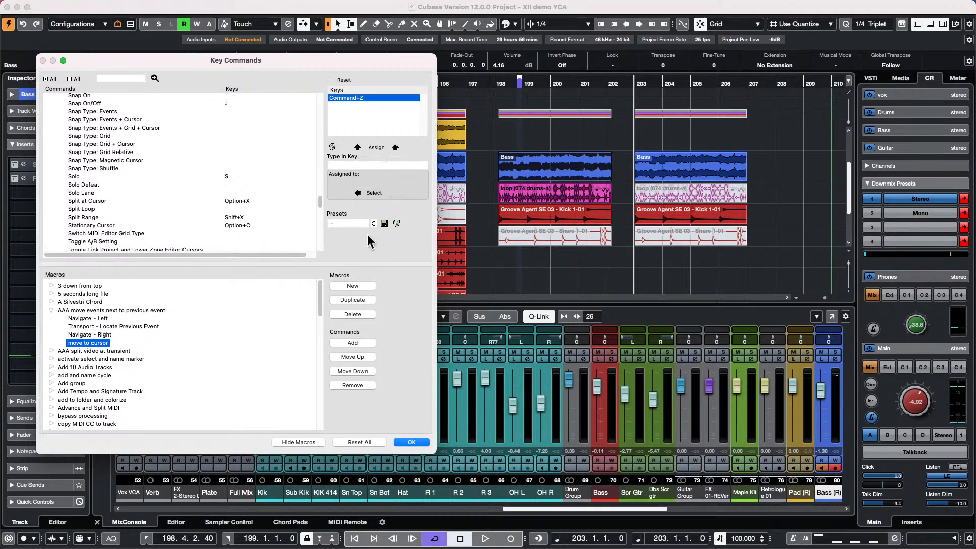
pyautogui.click(367, 164)
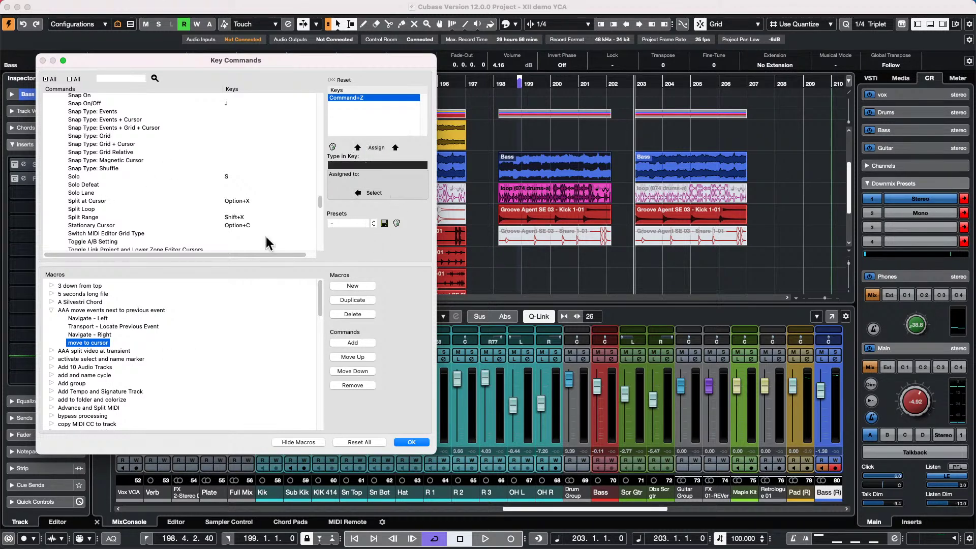
pyautogui.press('n')
pyautogui.click(371, 192)
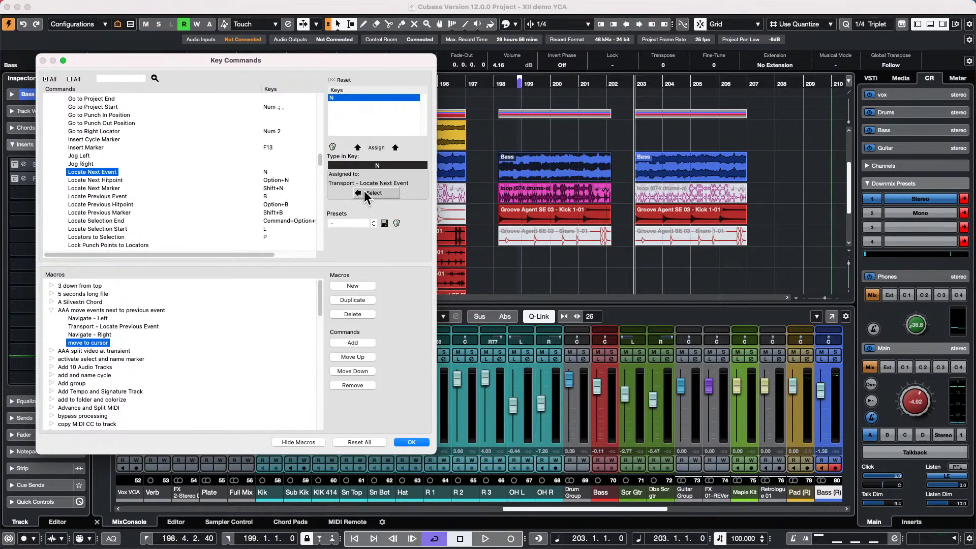
pyautogui.click(356, 340)
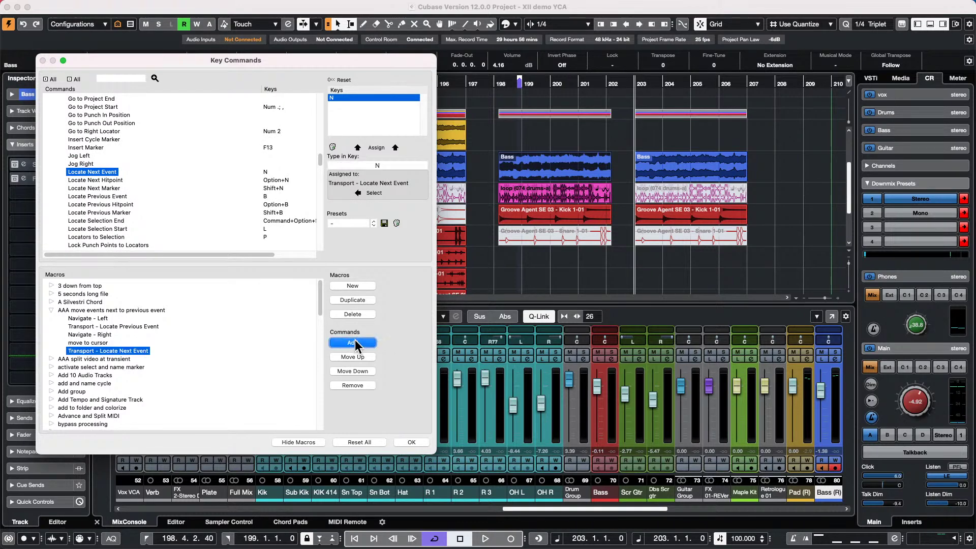
pyautogui.click(354, 342)
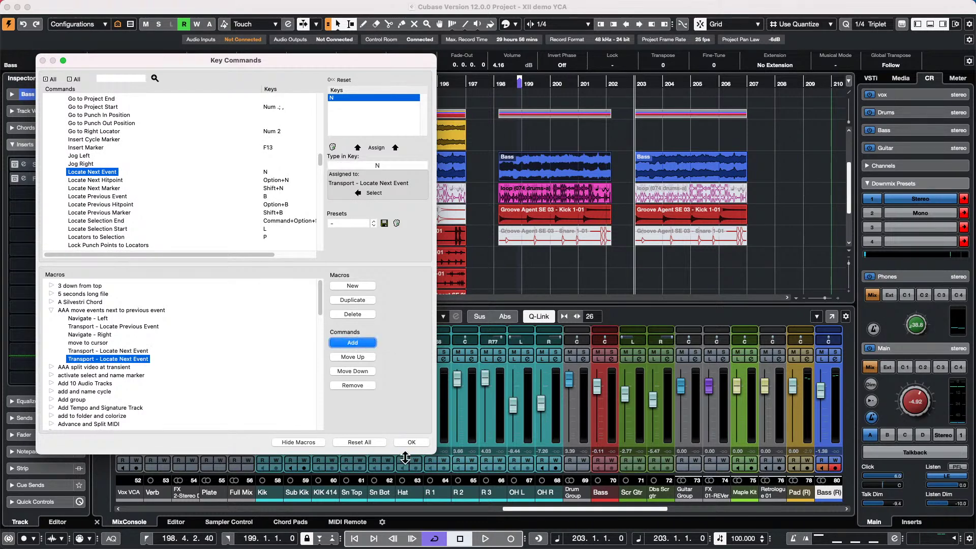
pyautogui.click(415, 442)
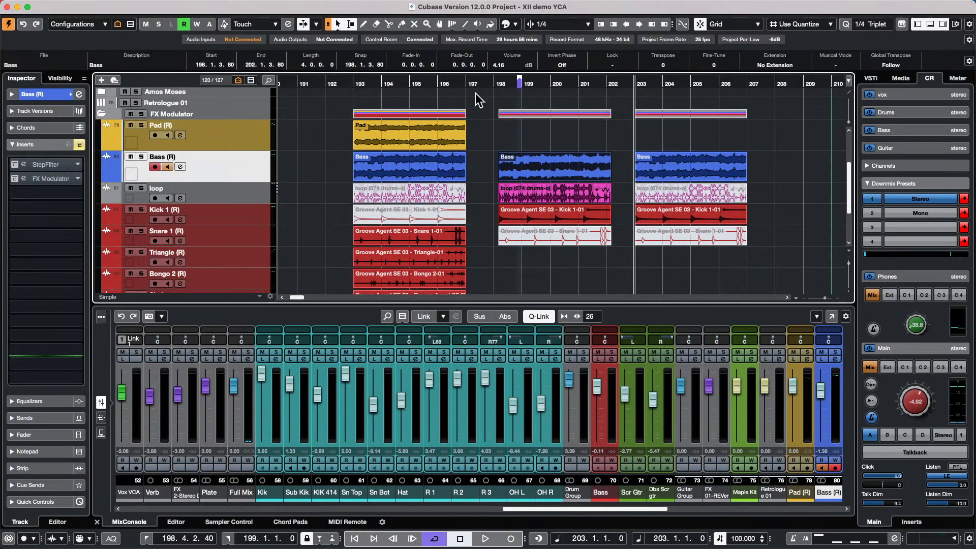
# - Duplicate the Bass event at bar 203 twice, placing the copies farther along the Bass track near bars 208 and 214
pyautogui.moveTo(476, 84); pyautogui.dragTo(476, 65)
pyautogui.click(611, 170)
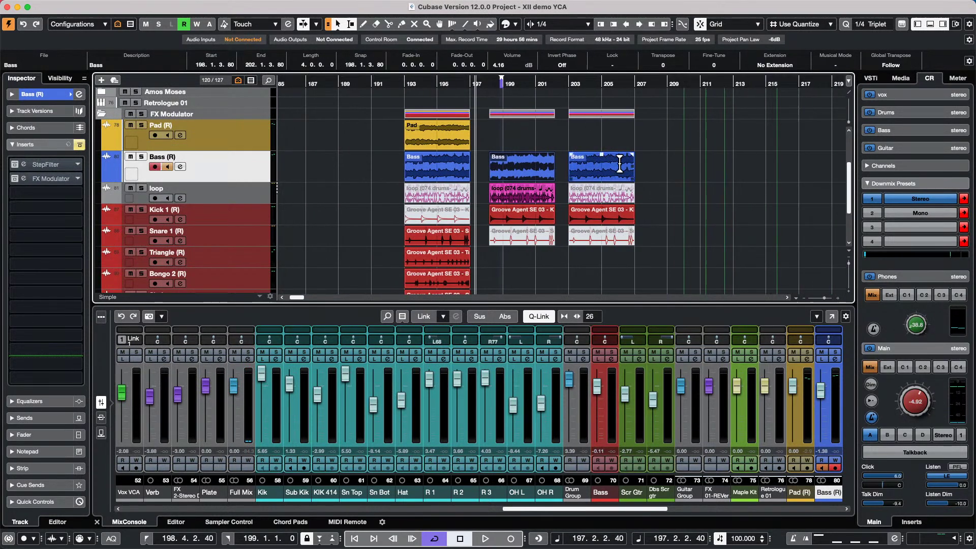
pyautogui.moveTo(605, 170); pyautogui.dragTo(792, 165)
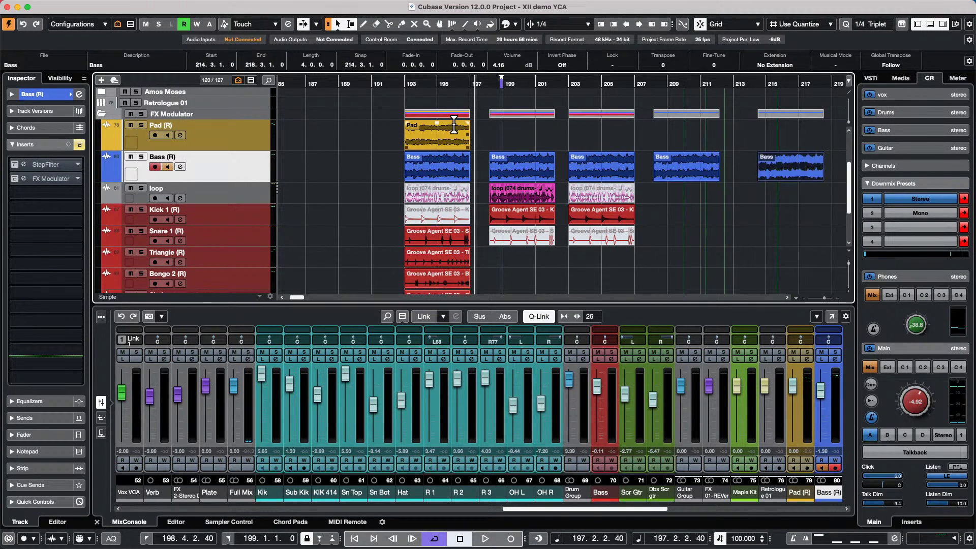
# - Select the Bass event at bar 198, place the project cursor at its start, and run the "AAA move events next to previous event" macro
pyautogui.click(528, 177)
pyautogui.click(488, 79)
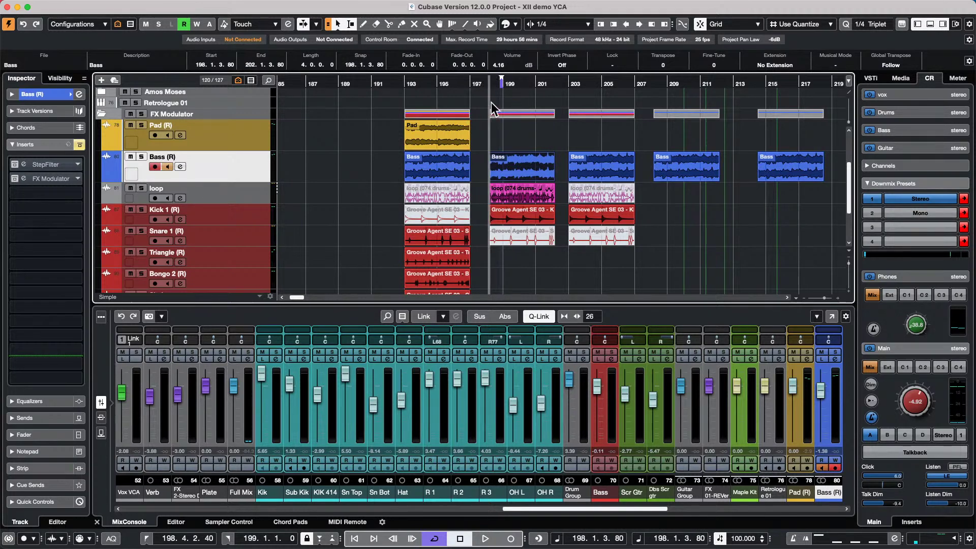
pyautogui.click(87, 8)
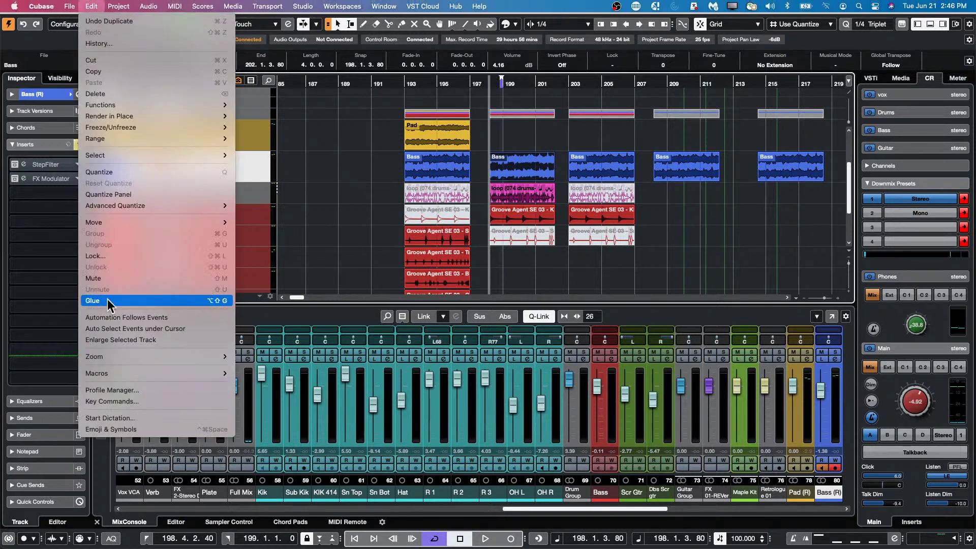
pyautogui.moveTo(124, 375)
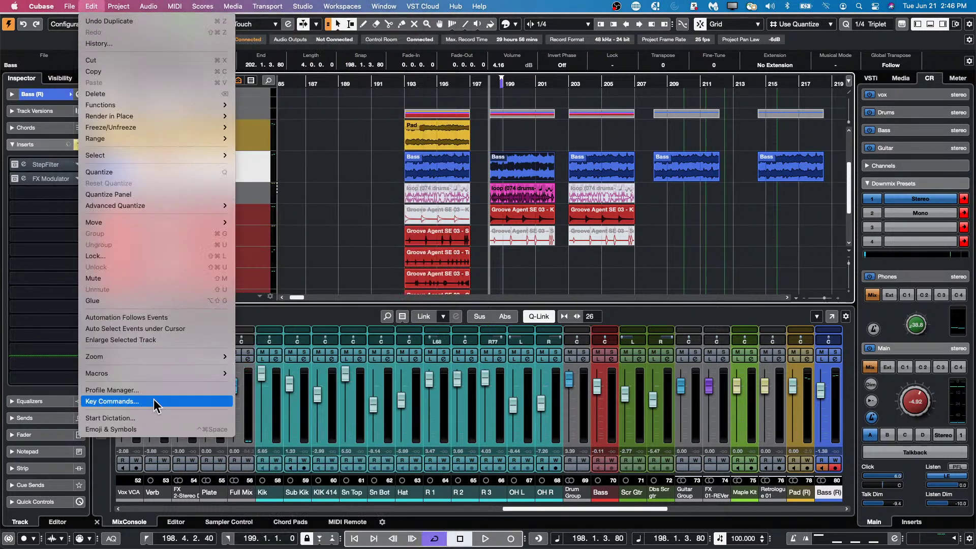
pyautogui.click(483, 409)
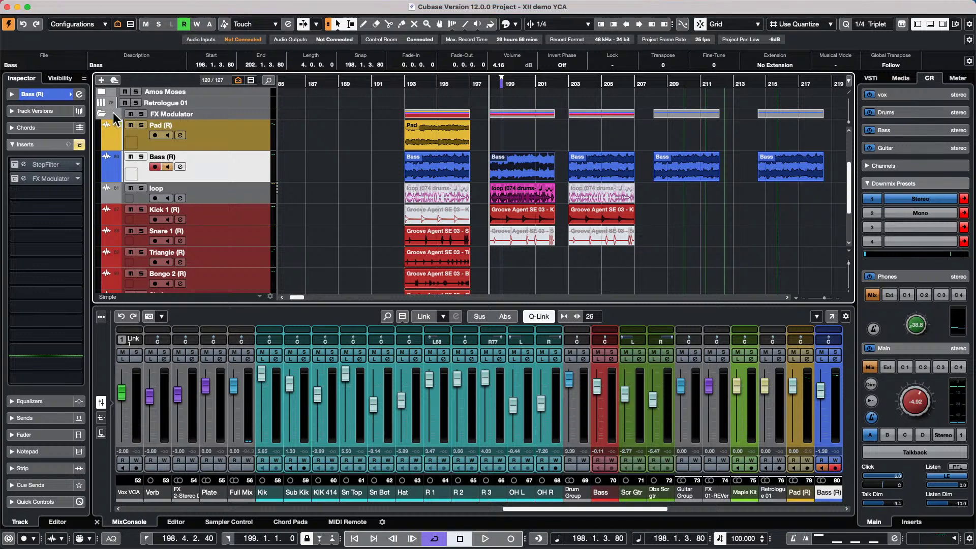
pyautogui.click(91, 6)
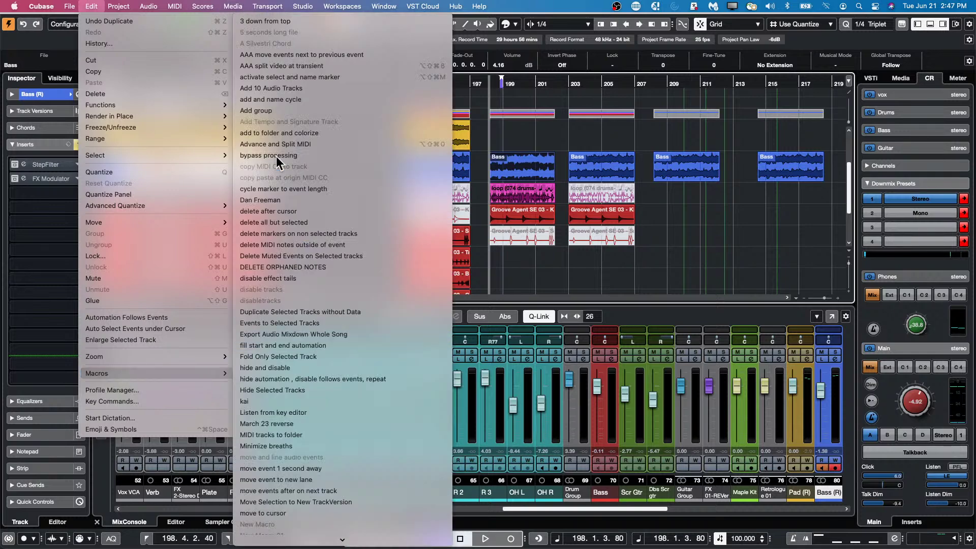
pyautogui.click(278, 55)
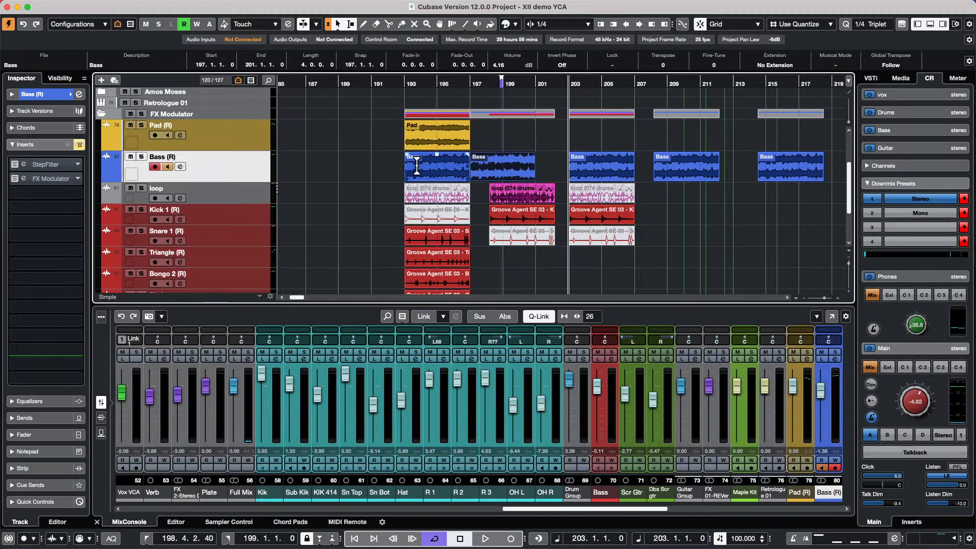
# - Run the "AAA move events next to previous event" macro again from the cursor position at bar 203
pyautogui.click(99, 6)
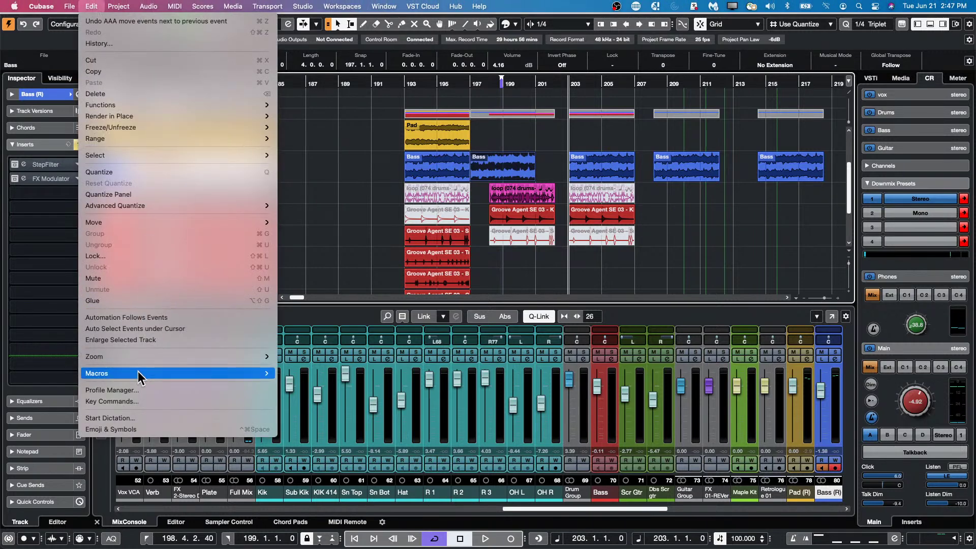
pyautogui.moveTo(144, 371)
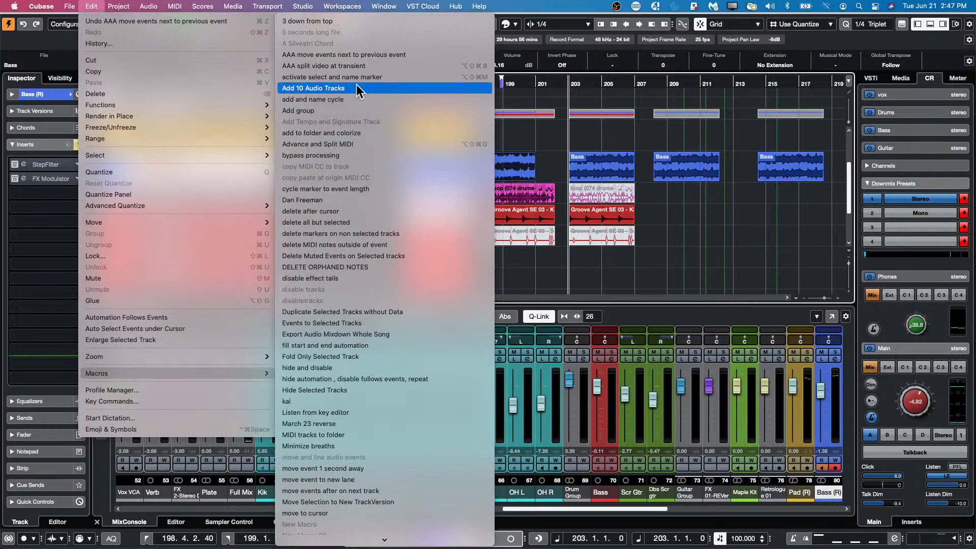
pyautogui.click(356, 55)
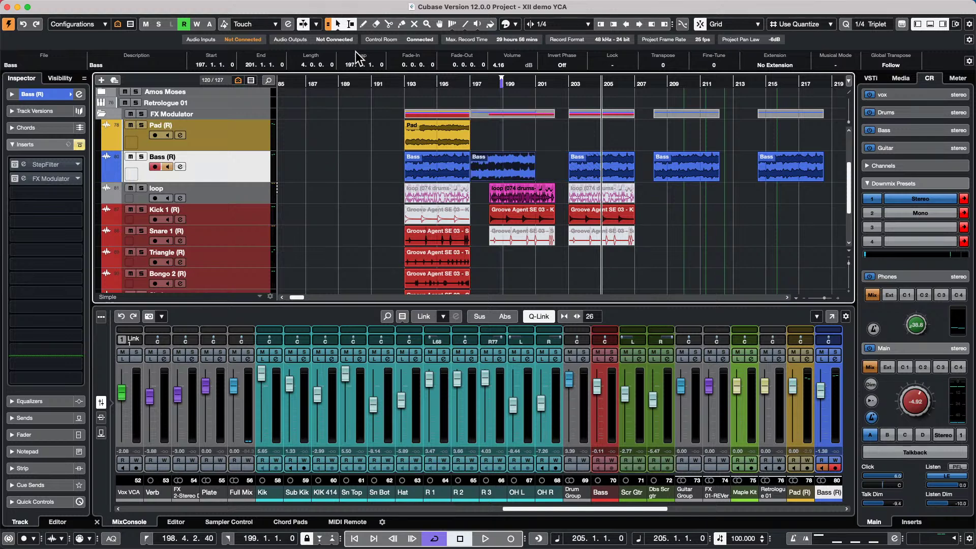
# - Return the project cursor to the start of the Bass event at bar 203 and undo the macro's event move
pyautogui.click(569, 86)
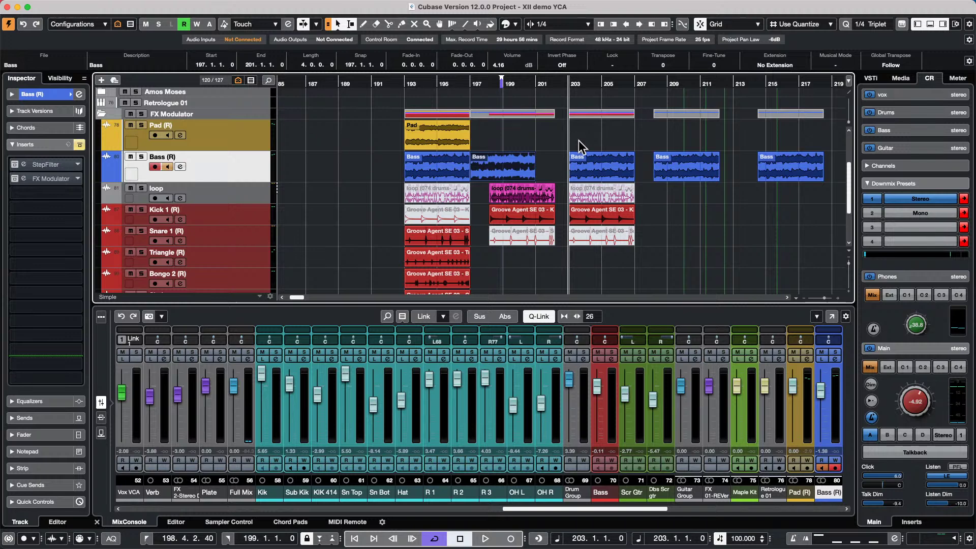
pyautogui.press('super+z')
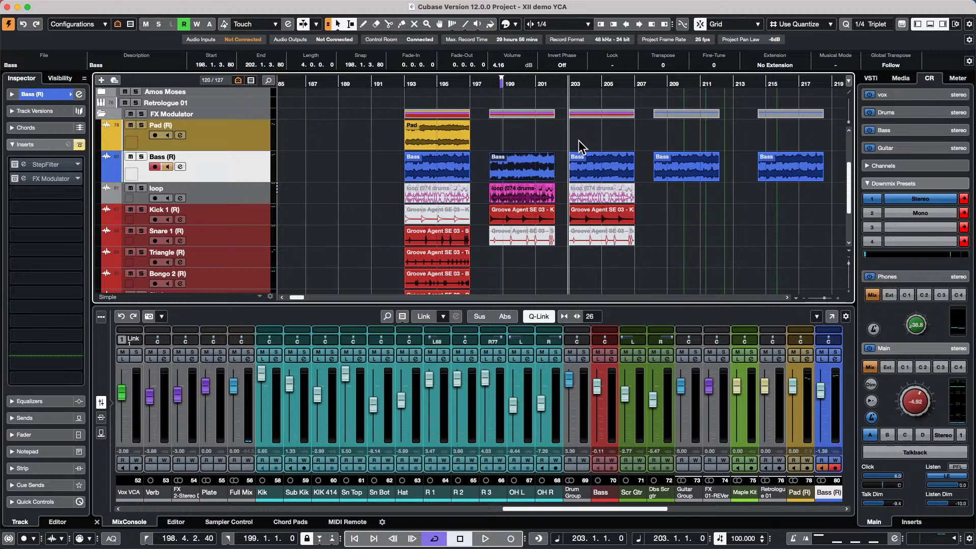
# - Reopen Key Commands, look up the command assigned to Right, add Navigate - Right at the end of the AAA move events macro, and accept the dialog
pyautogui.click(91, 6)
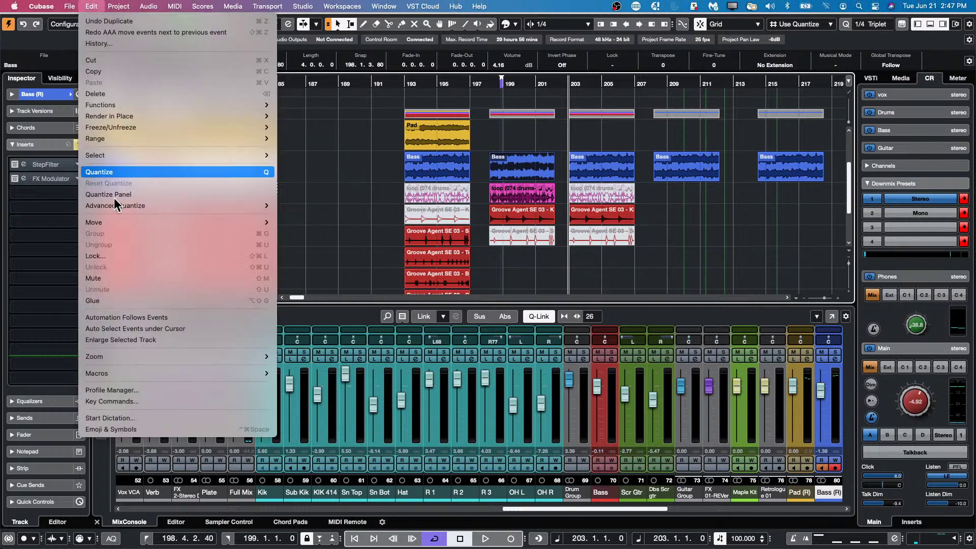
pyautogui.click(135, 402)
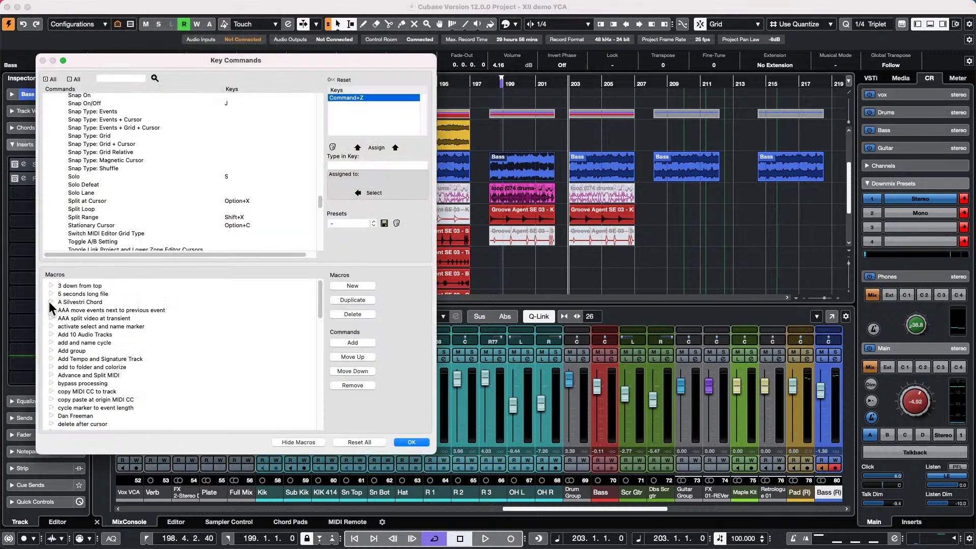
pyautogui.click(49, 311)
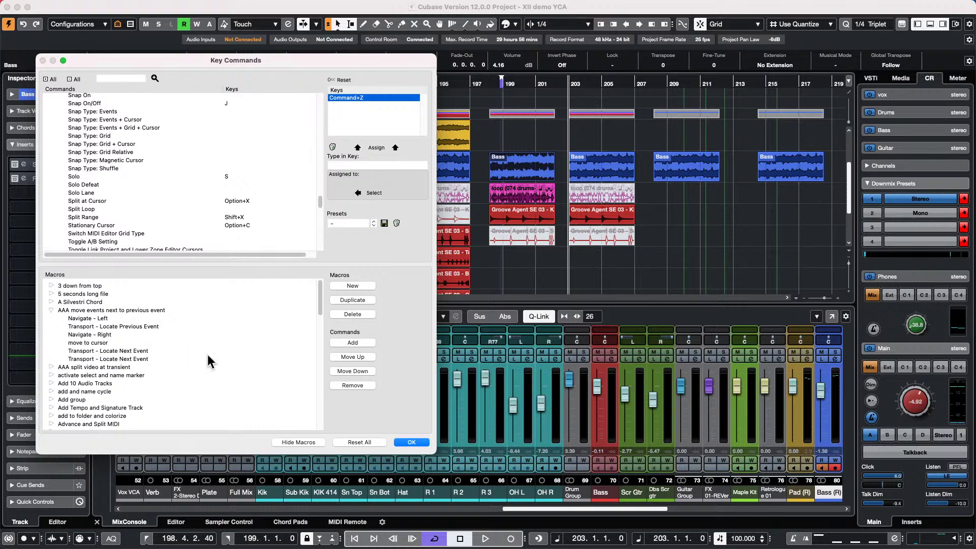
pyautogui.click(87, 358)
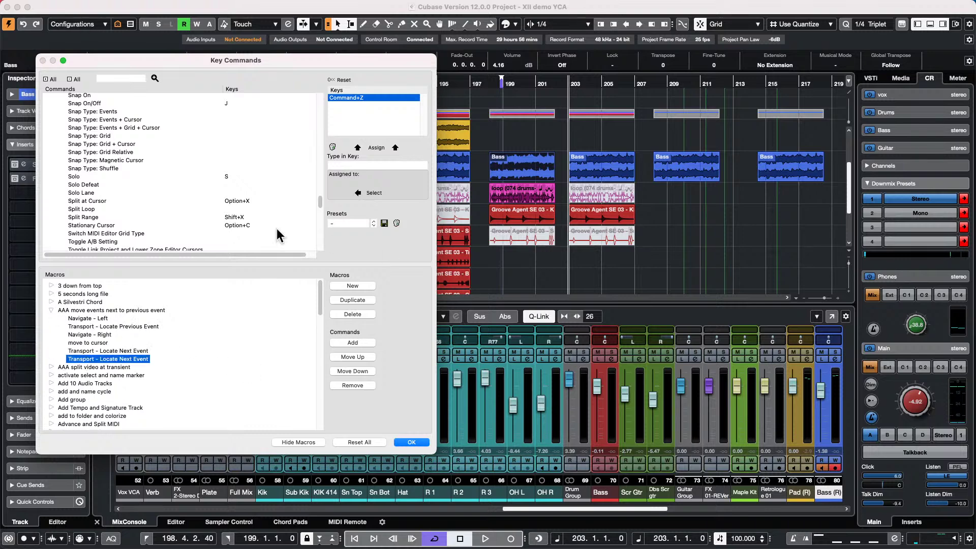
pyautogui.click(376, 166)
pyautogui.press('Right')
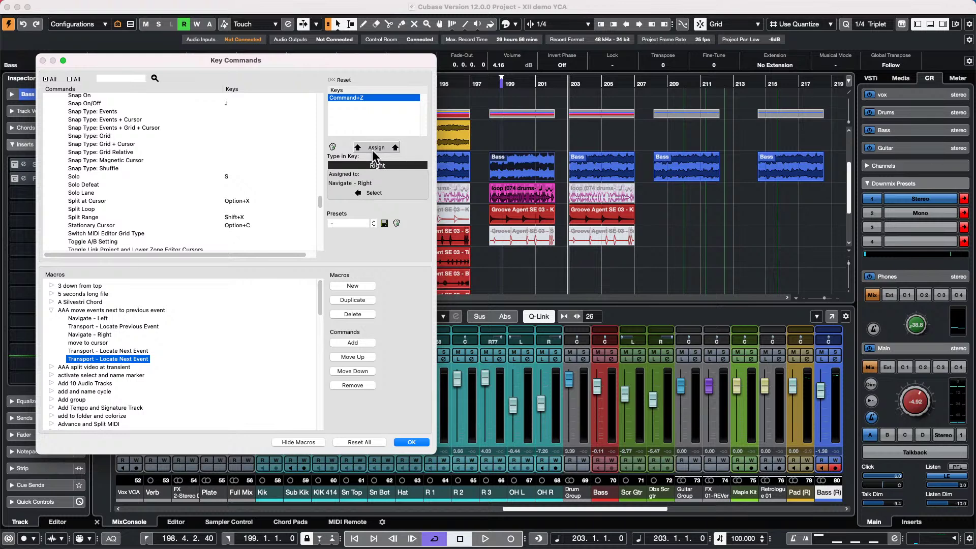
pyautogui.click(374, 148)
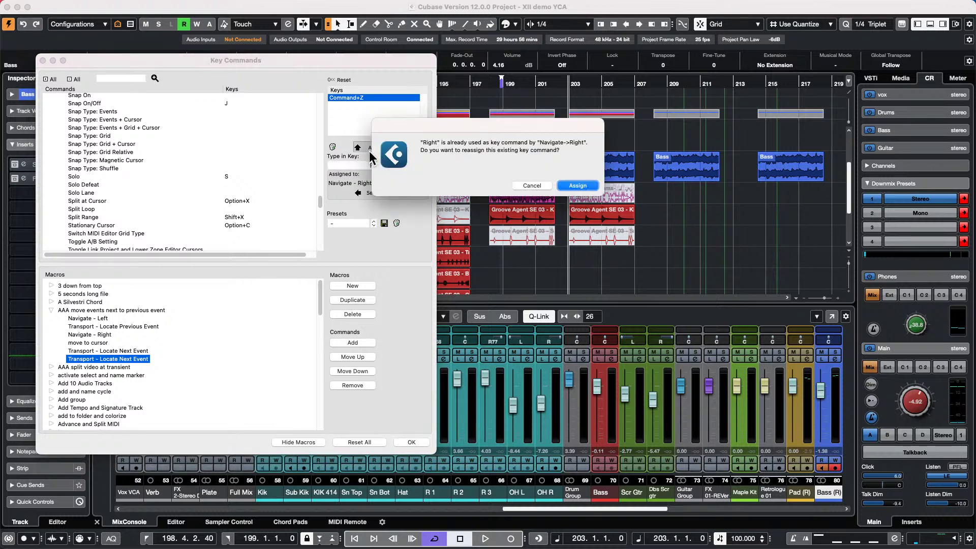
pyautogui.click(533, 184)
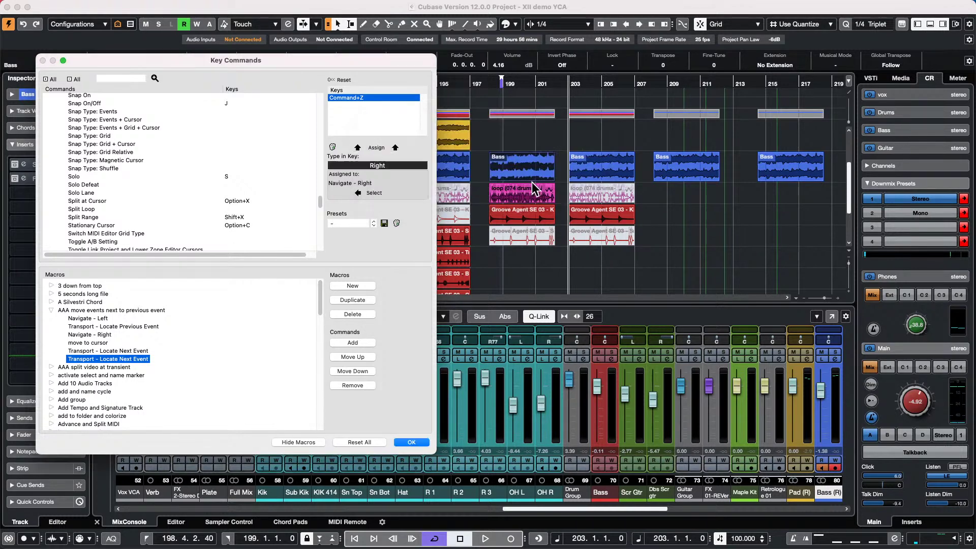
pyautogui.click(364, 193)
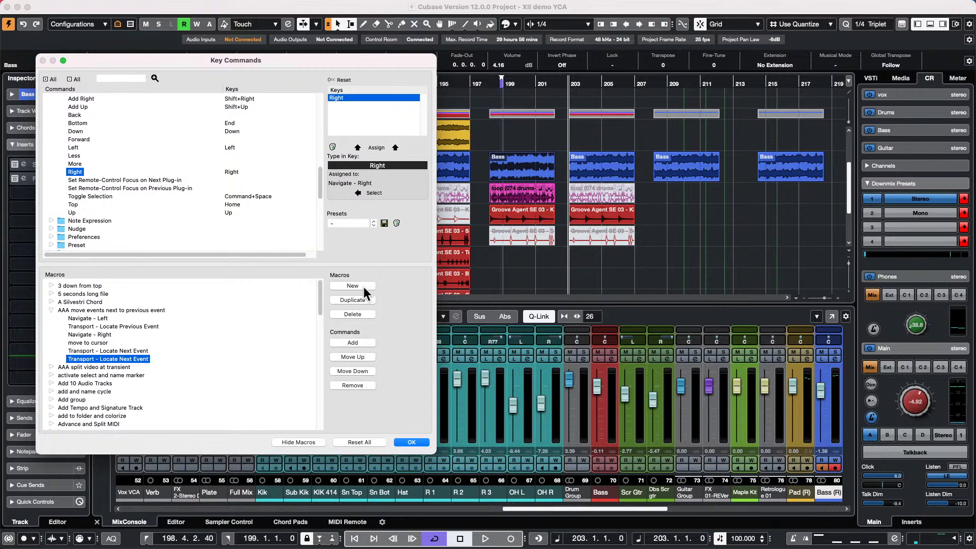
pyautogui.click(364, 343)
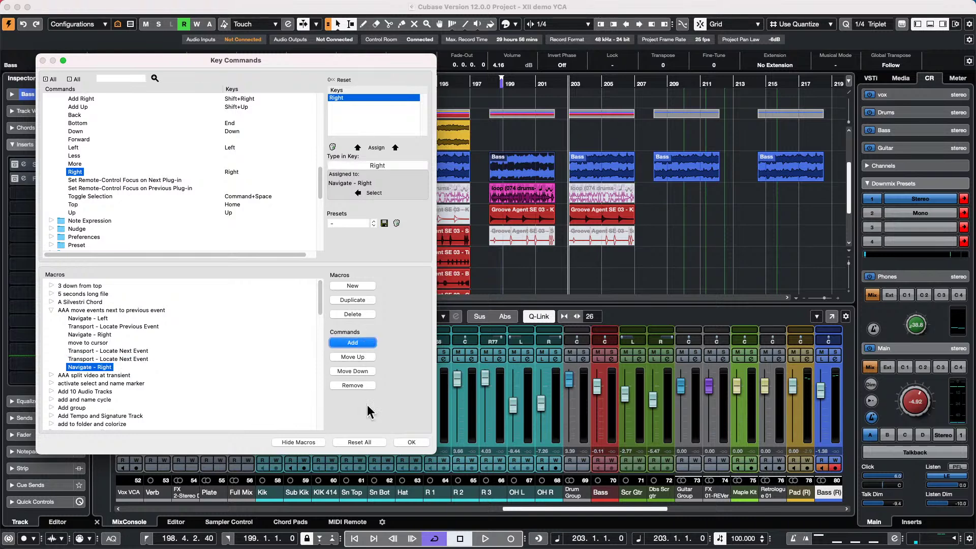
pyautogui.click(417, 441)
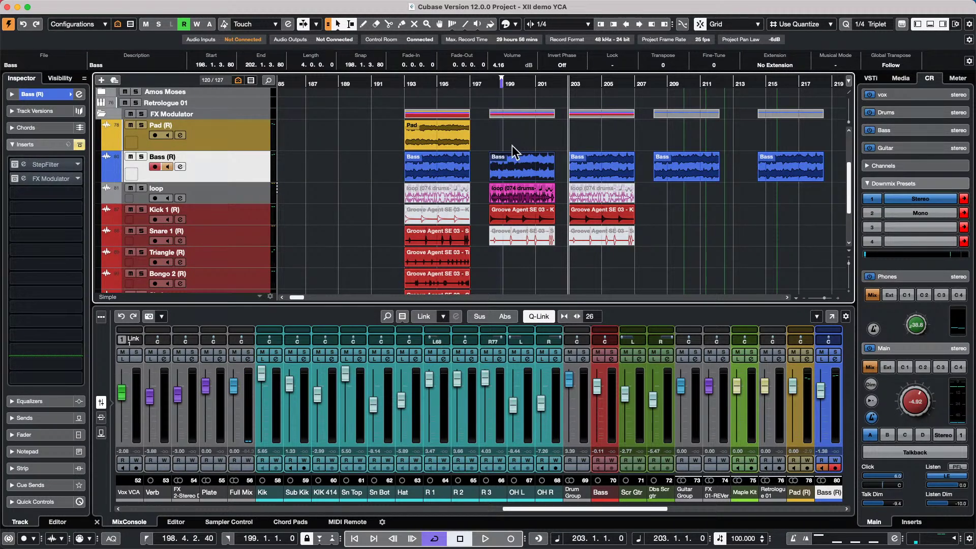
# - Place the project cursor at the start of the Bass event at bar 198 and run the "AAA move events next to previous event" macro
pyautogui.click(491, 82)
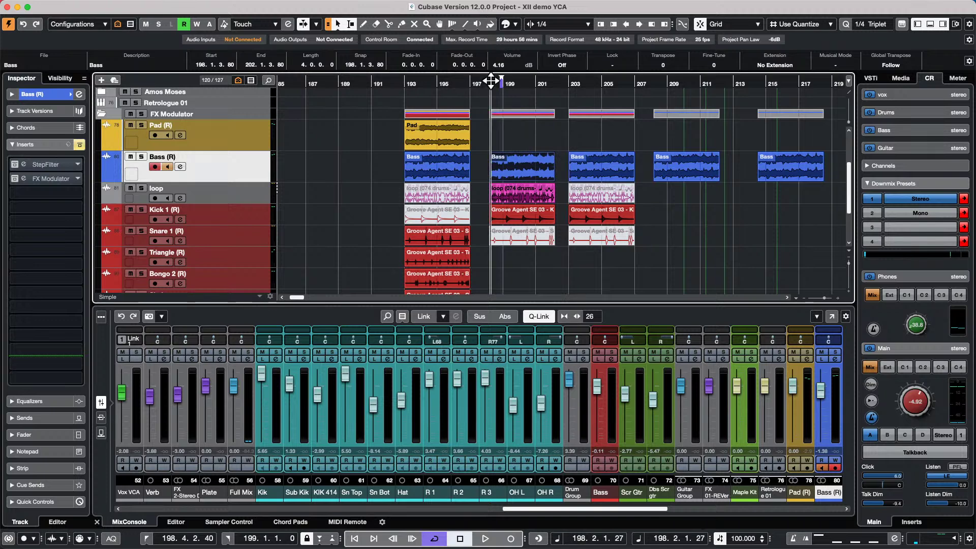
pyautogui.click(87, 7)
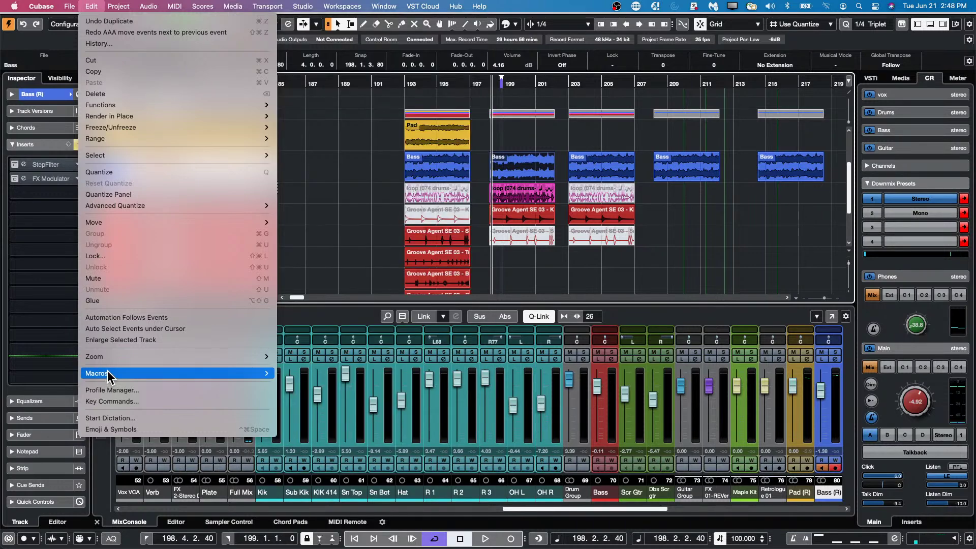
pyautogui.moveTo(111, 371)
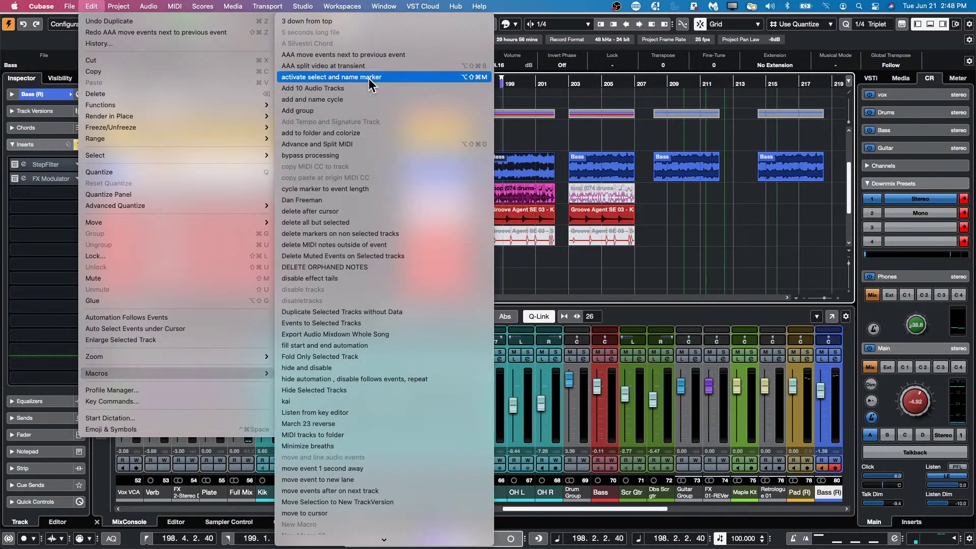
pyautogui.click(370, 55)
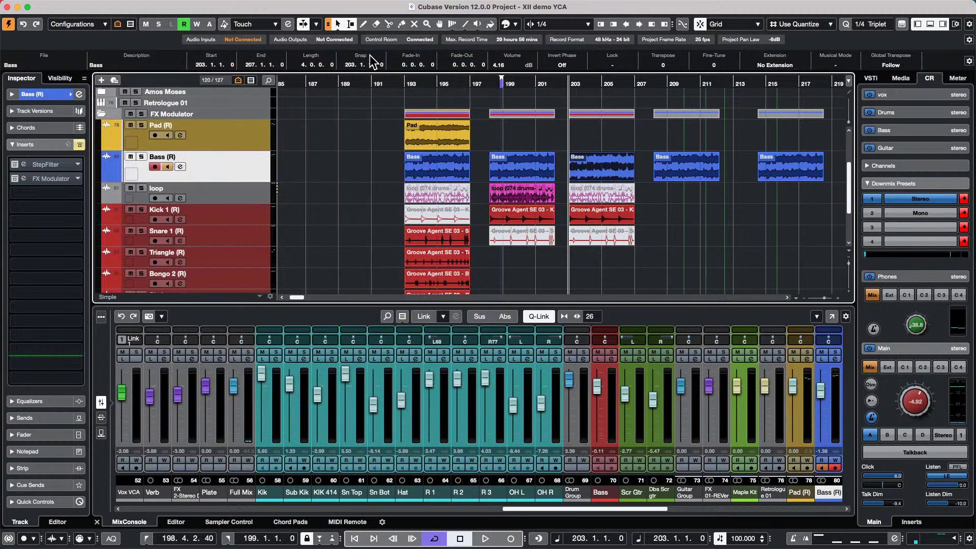
# - Run the "AAA move events next to previous event" macro on the selected Bass event at bar 203
pyautogui.click(92, 6)
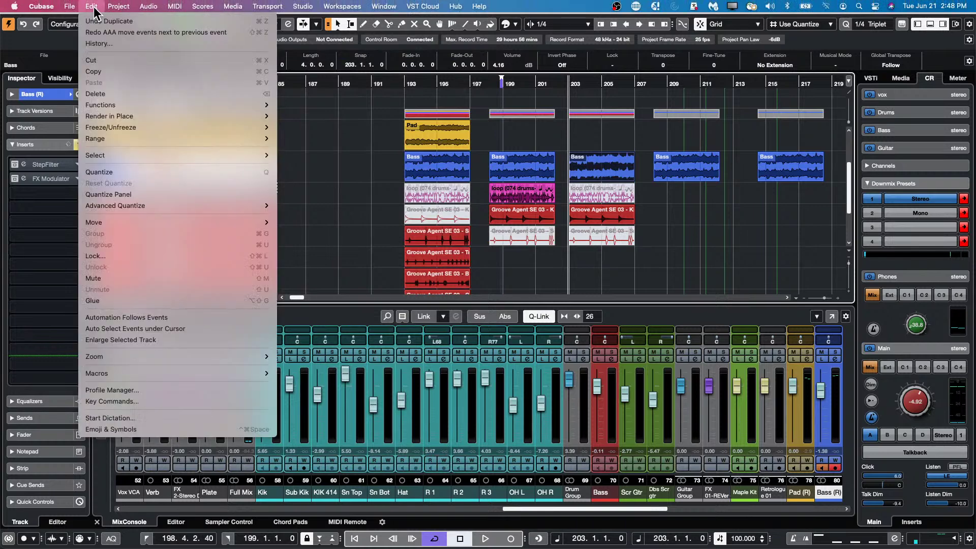
pyautogui.moveTo(107, 372)
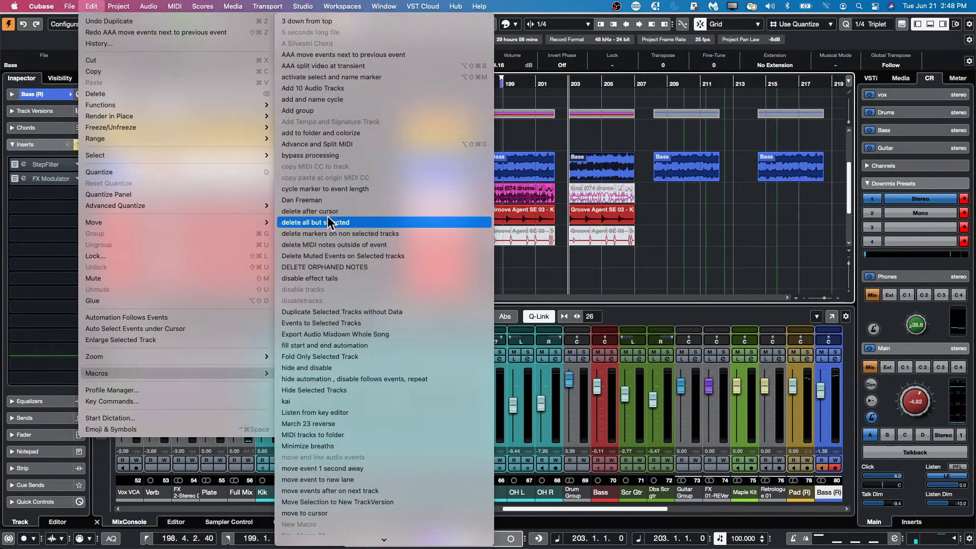
pyautogui.click(331, 54)
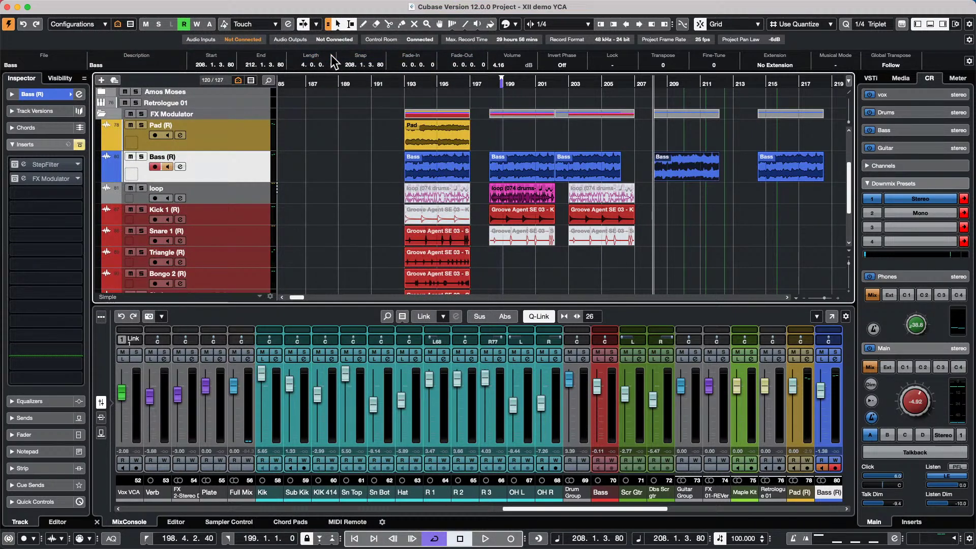
# - Run the "AAA move events next to previous event" macro on the selected Bass event at bar 208
pyautogui.click(91, 7)
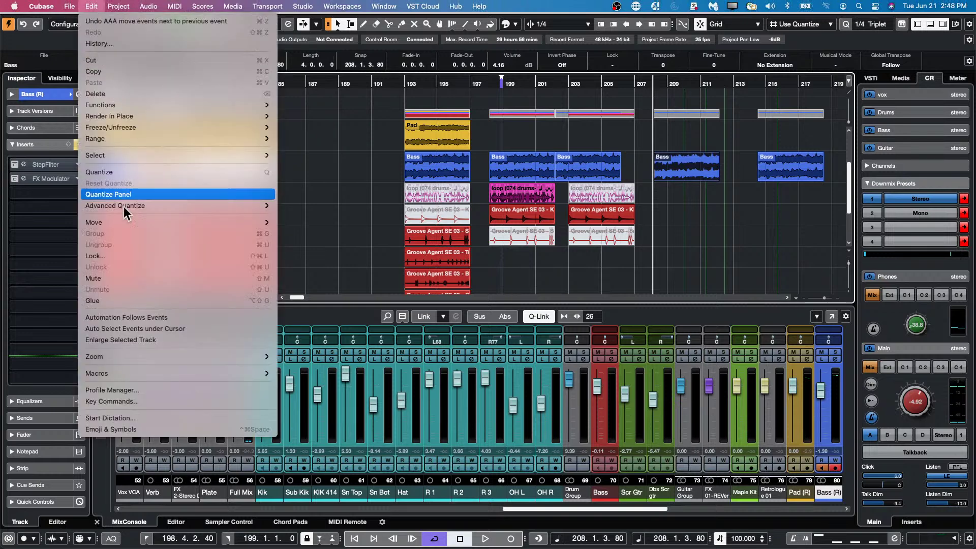
pyautogui.moveTo(123, 115)
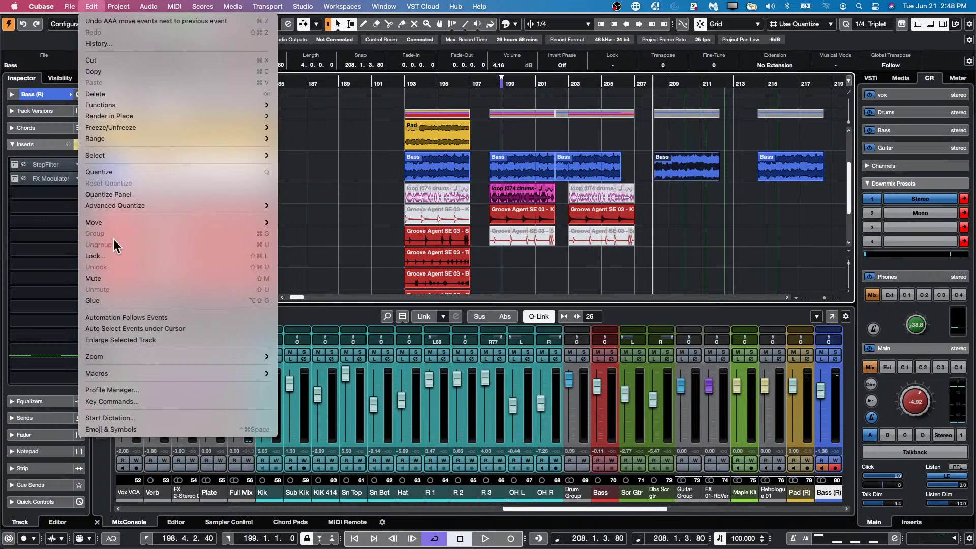
pyautogui.moveTo(160, 374)
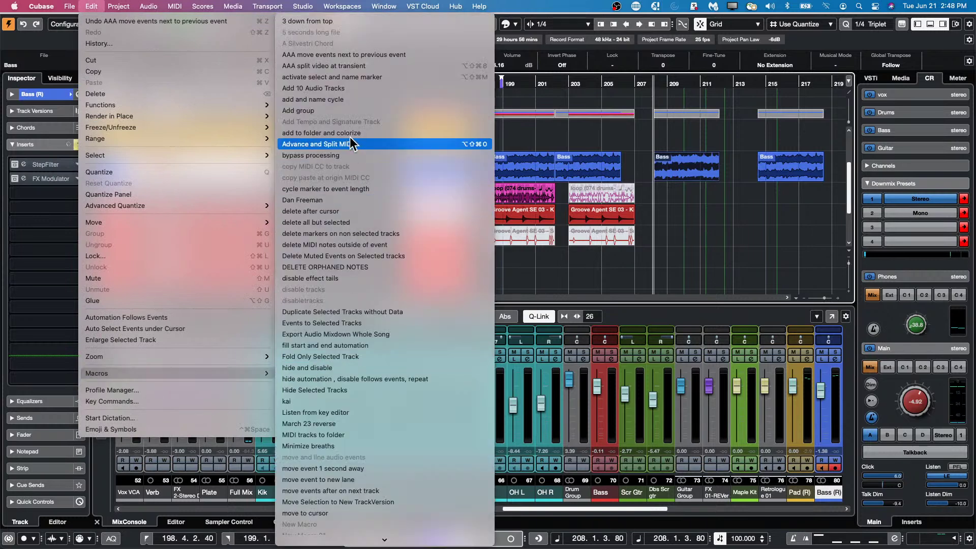
pyautogui.click(353, 446)
pyautogui.click(342, 6)
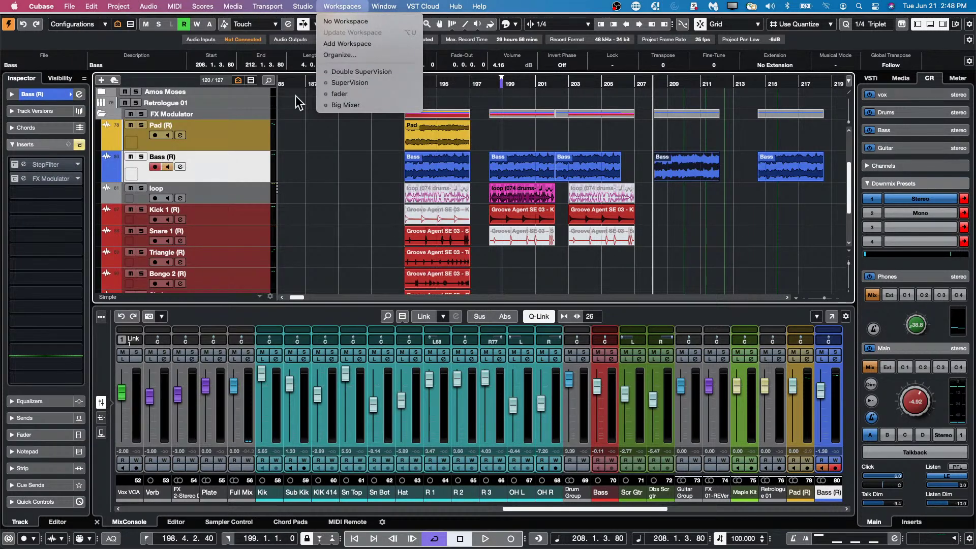
pyautogui.moveTo(91, 6)
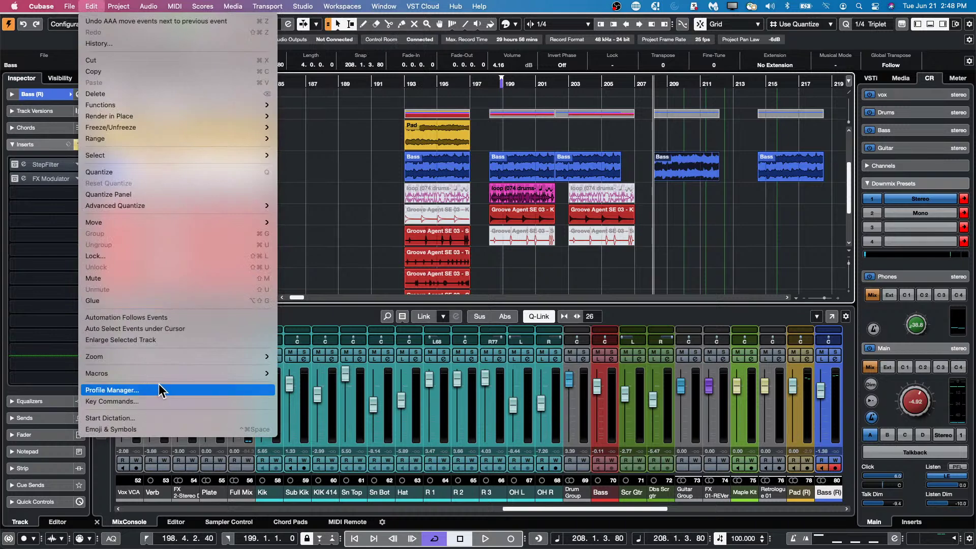
pyautogui.moveTo(164, 374)
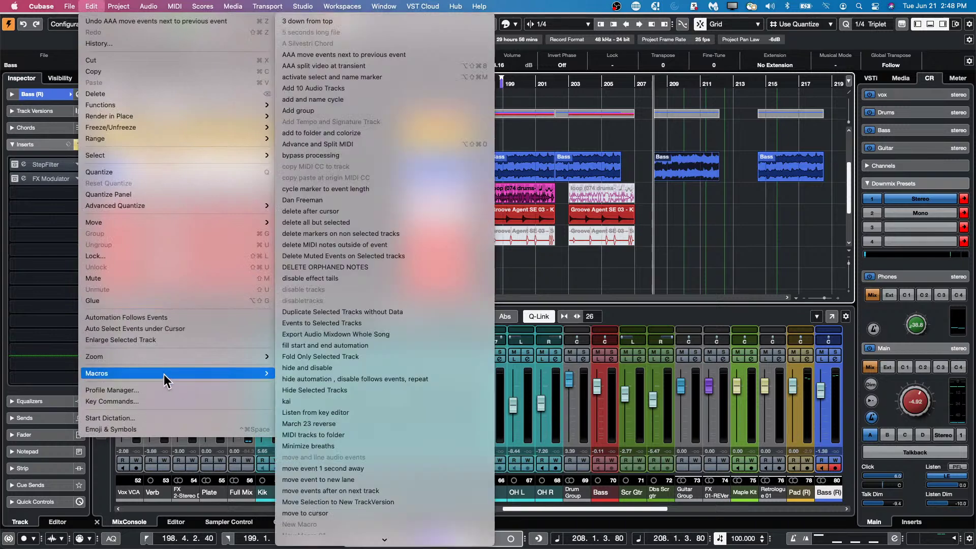
pyautogui.click(395, 54)
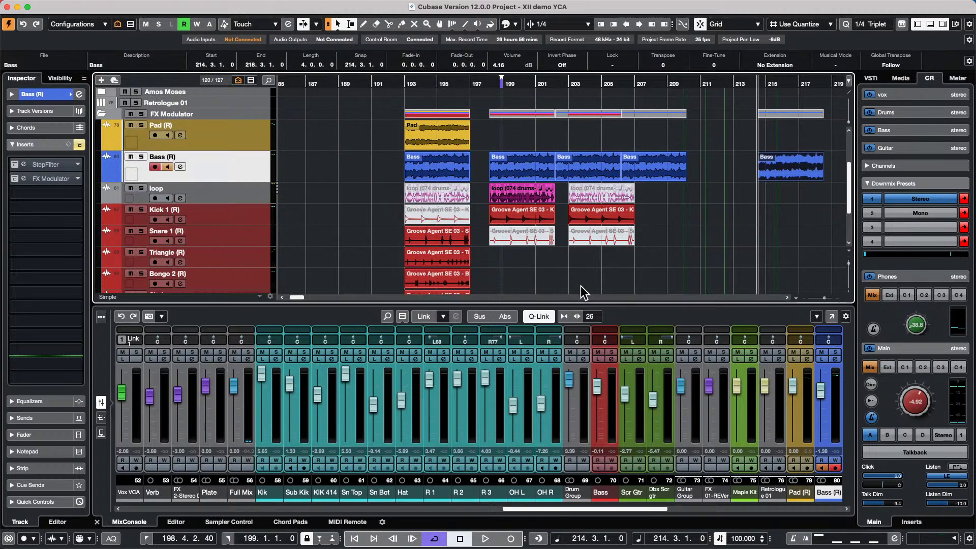
# - Undo the macro's Bass event moves and return the project cursor to the start of the Bass event at bar 198
pyautogui.press('super+z')
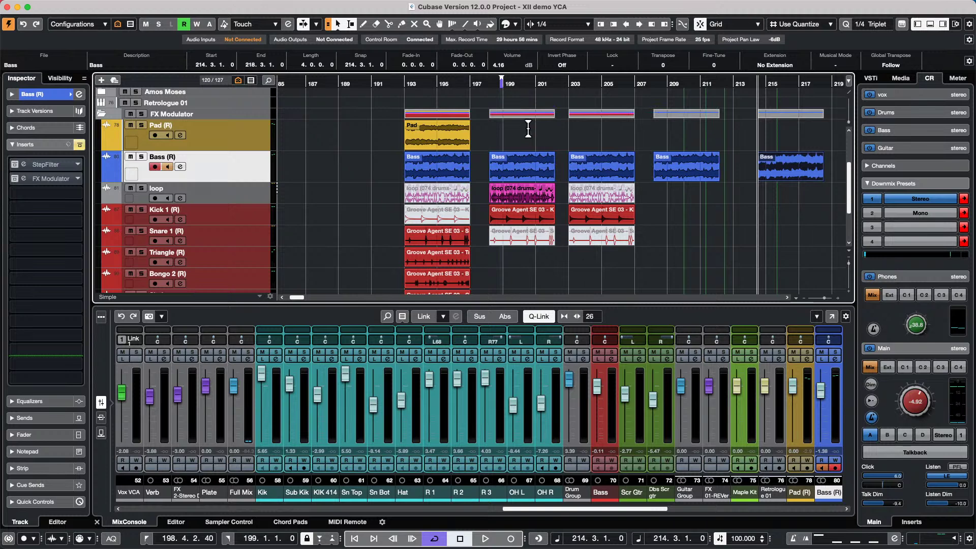
pyautogui.click(490, 85)
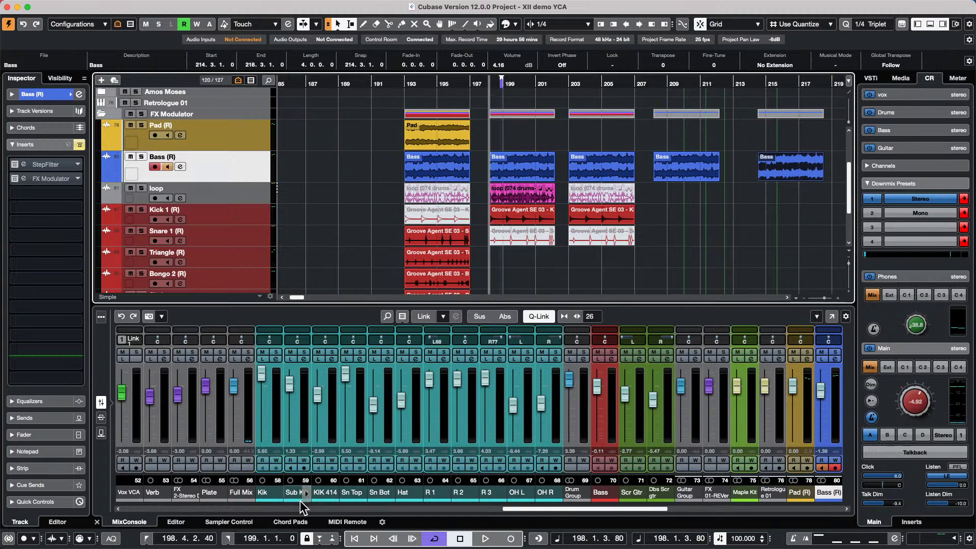
# - Show the Korg nanoKONTROL2 in MIDI Remote and open the Mapping Assistant for the lowest button beside the QC 8 fader
pyautogui.click(349, 521)
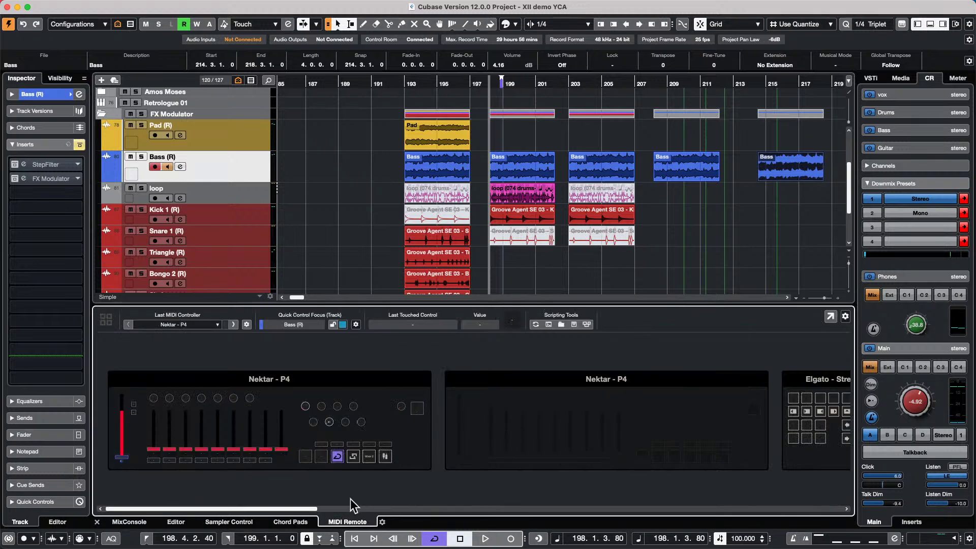
pyautogui.hscroll(2, 361, 507)
pyautogui.hscroll(10, 361, 507)
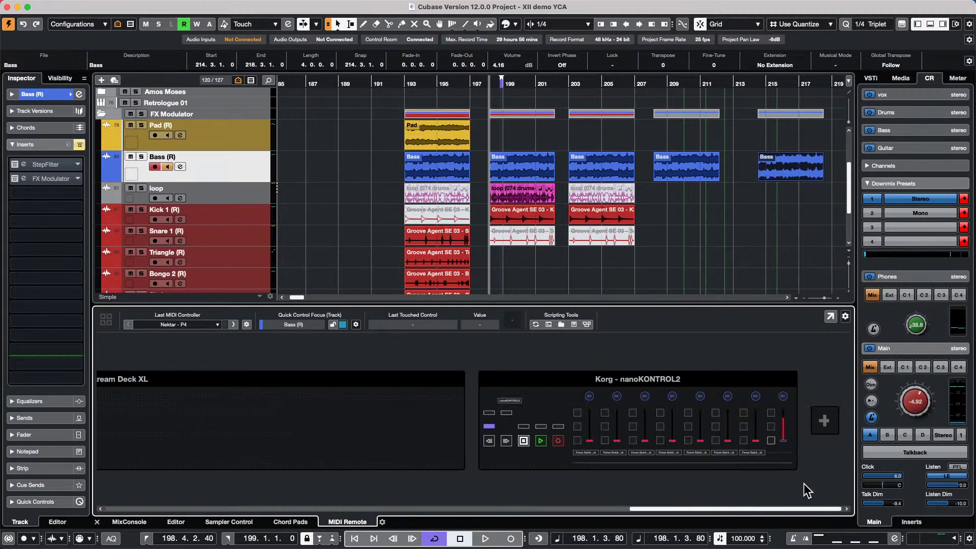
pyautogui.click(758, 377)
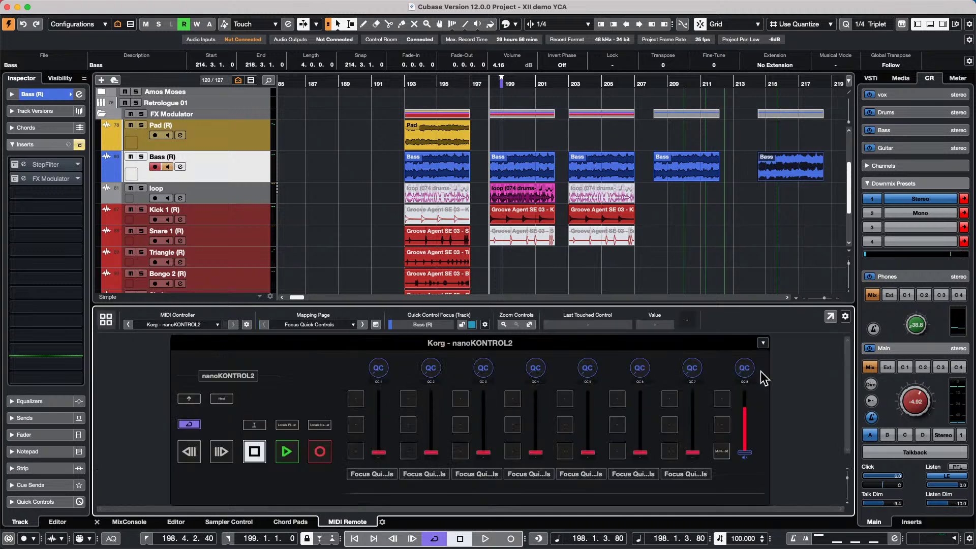
pyautogui.doubleClick(726, 450)
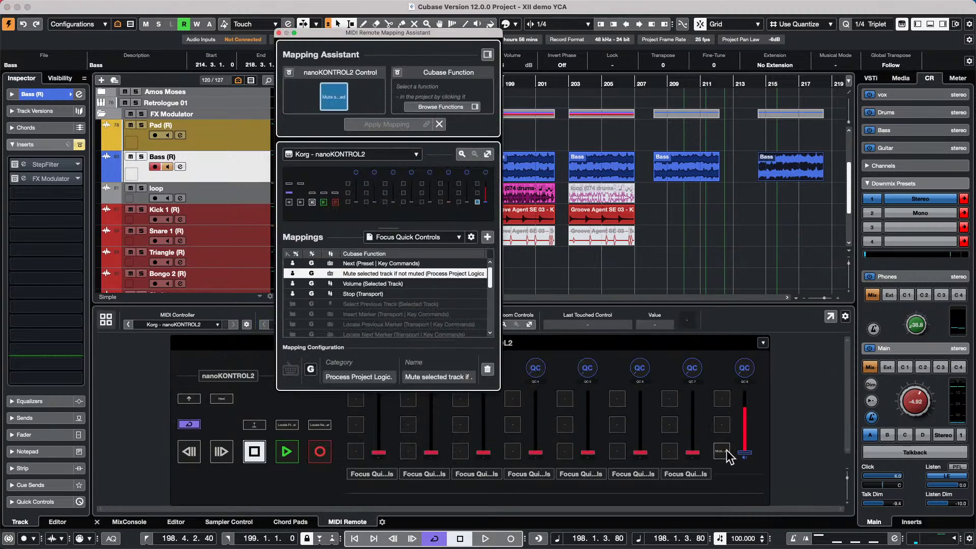
# - Map the selected nanoKONTROL2 button to the Macro function "AAA move events next to previous event" and close the Mapping Assistant
pyautogui.click(487, 55)
pyautogui.click(516, 182)
pyautogui.scroll(-10, 562, 304)
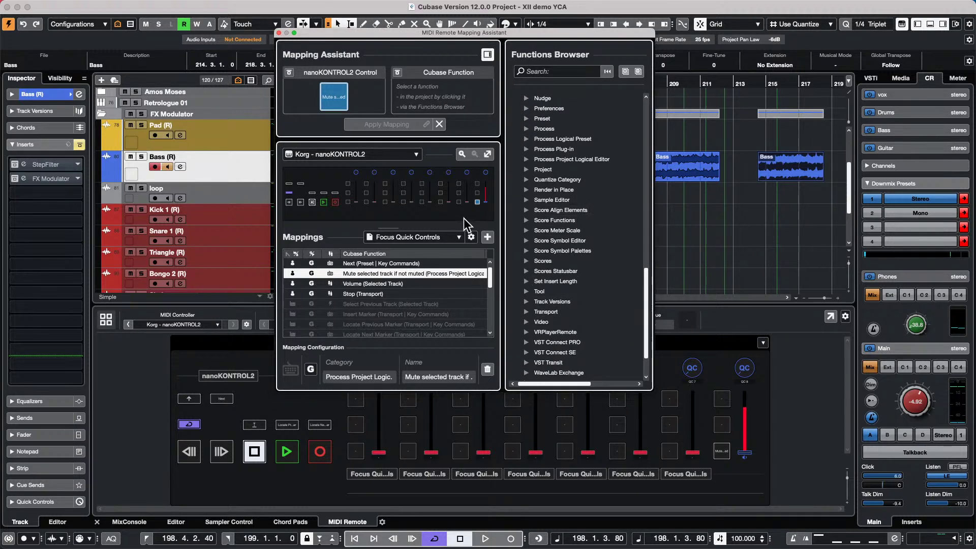
pyautogui.scroll(8, 553, 225)
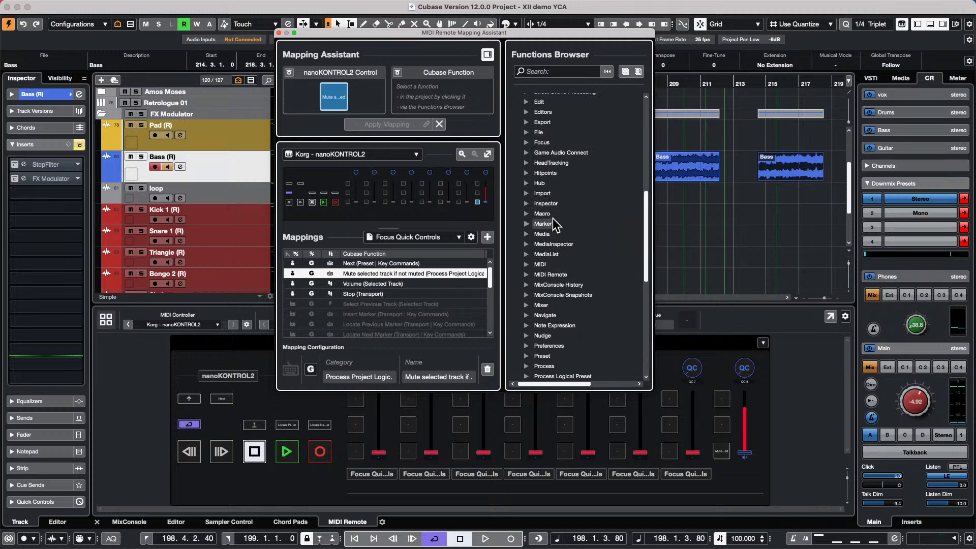
pyautogui.click(528, 213)
pyautogui.click(573, 259)
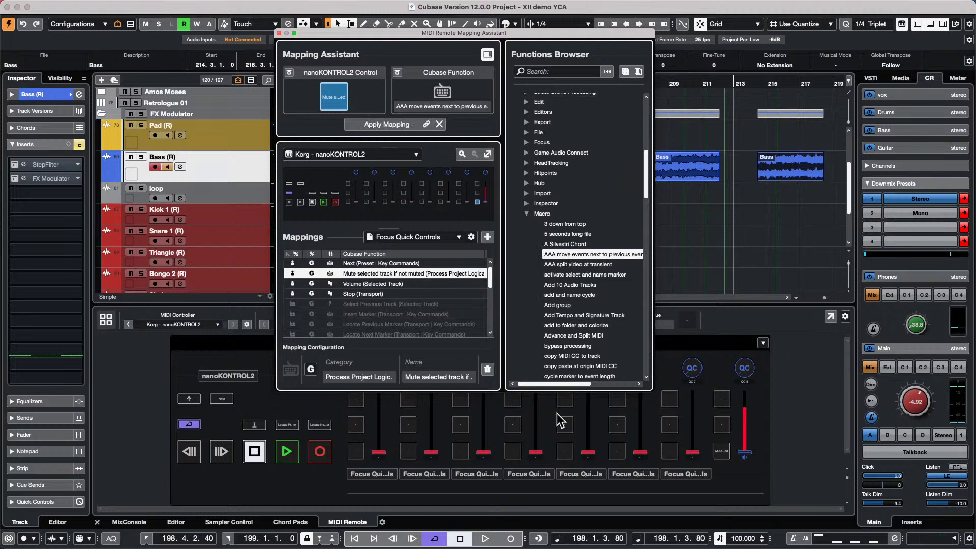
pyautogui.click(392, 127)
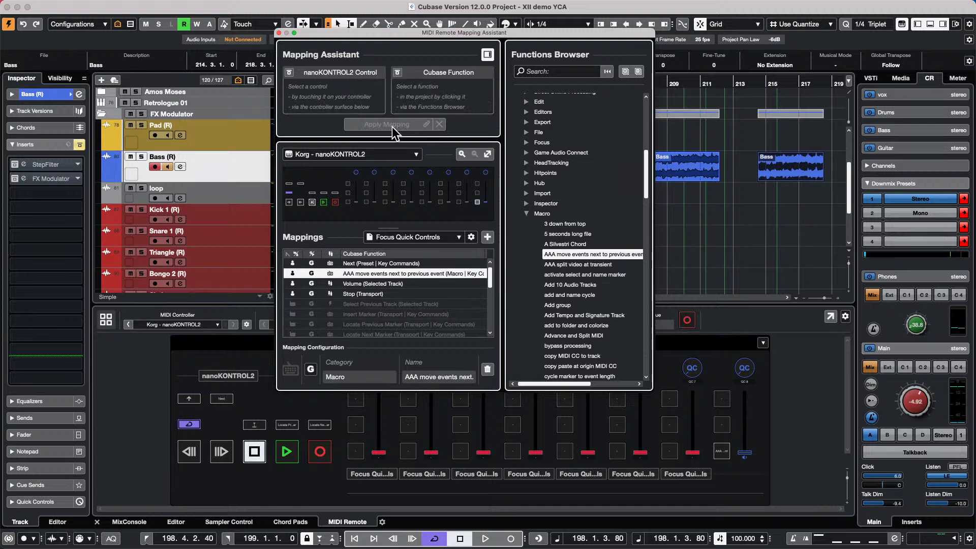
pyautogui.click(279, 33)
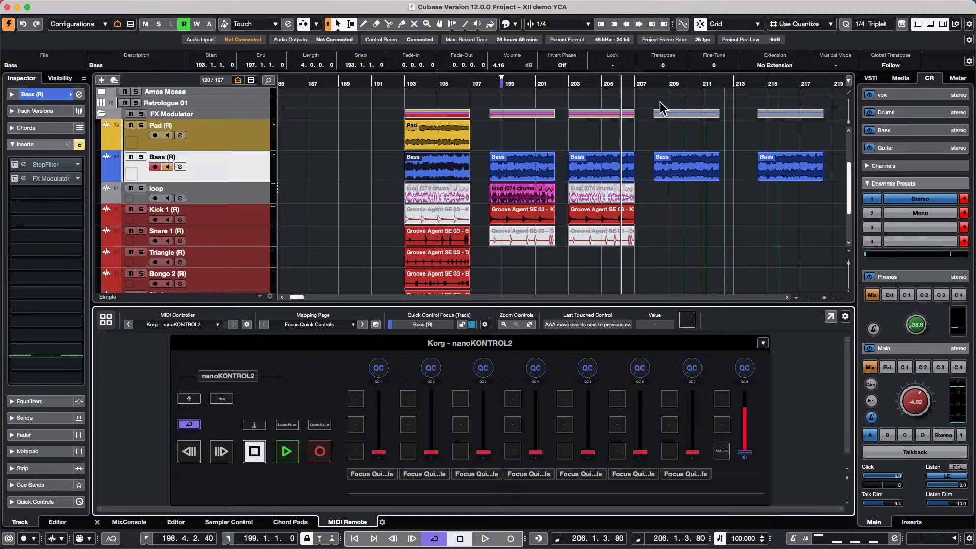
# - Select the Bass event at bar 208 with the project cursor at its start and run the mapped macro on it and the Bass event at bar 214
pyautogui.click(653, 82)
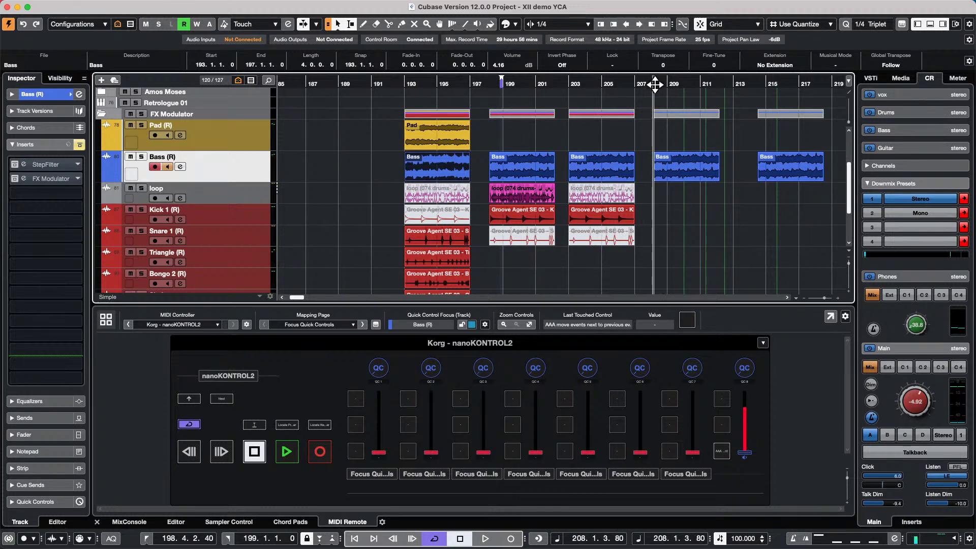
pyautogui.click(692, 164)
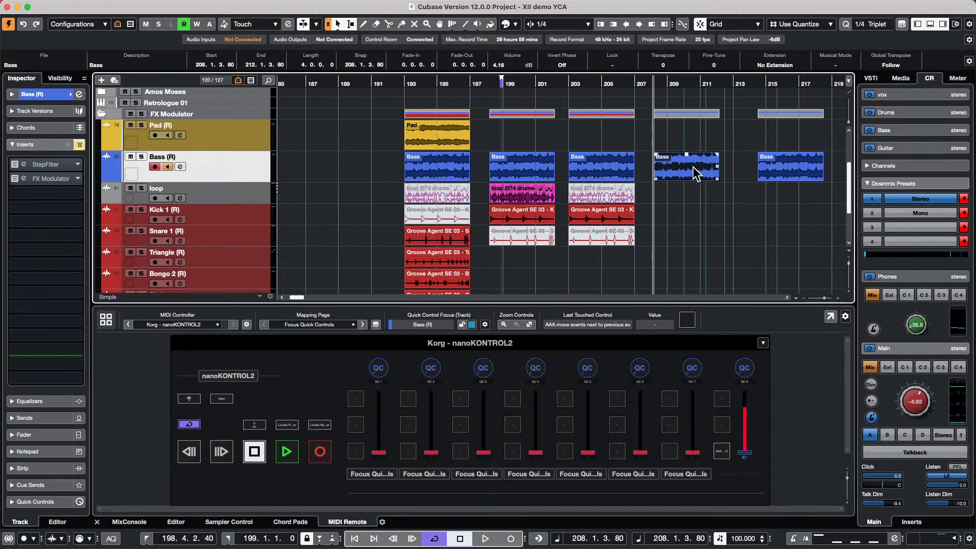
pyautogui.hotkey('ctrl', 'Left')
pyautogui.hotkey('ctrl', 'Left')
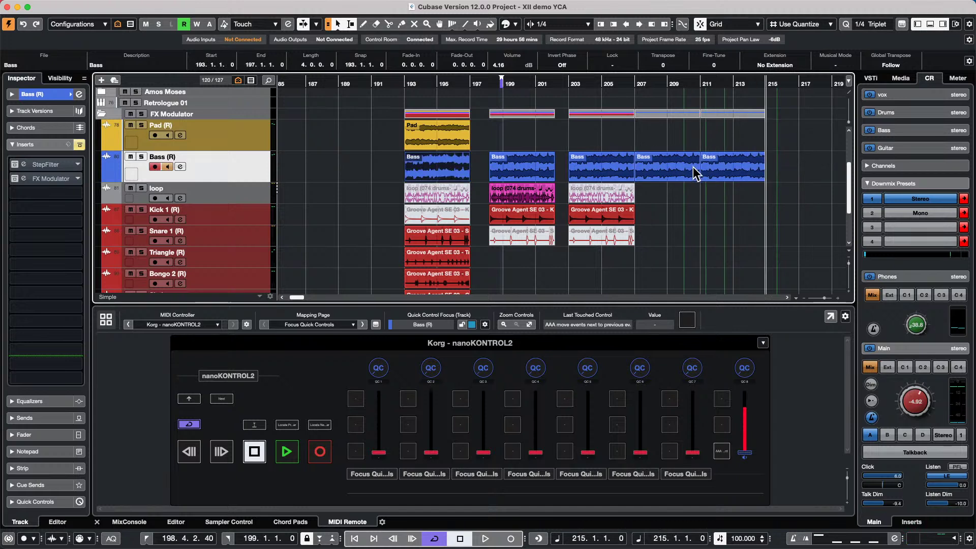
# - Open Key Commands, review the list of commands inside the "AAA move events next to previous event" macro, and close the dialog
pyautogui.moveTo(188, 2)
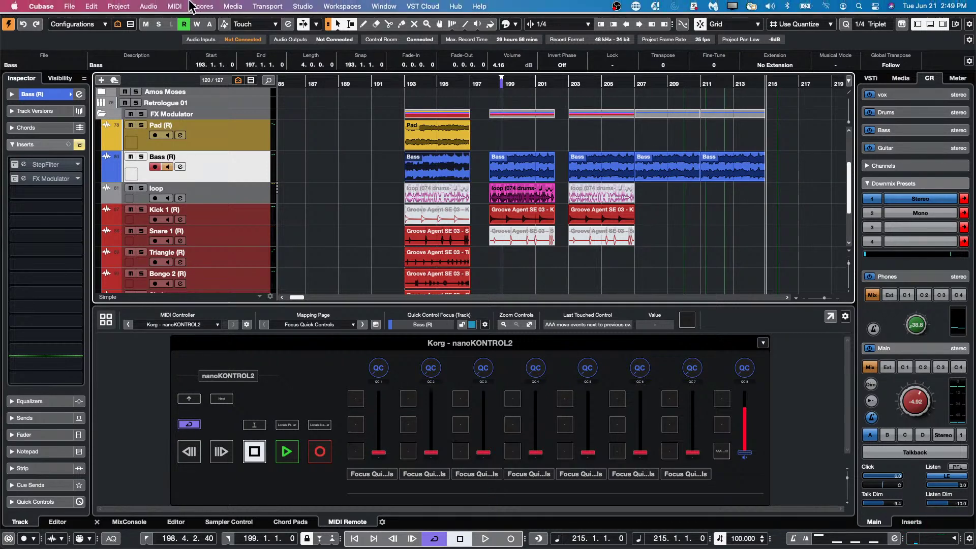
pyautogui.click(91, 6)
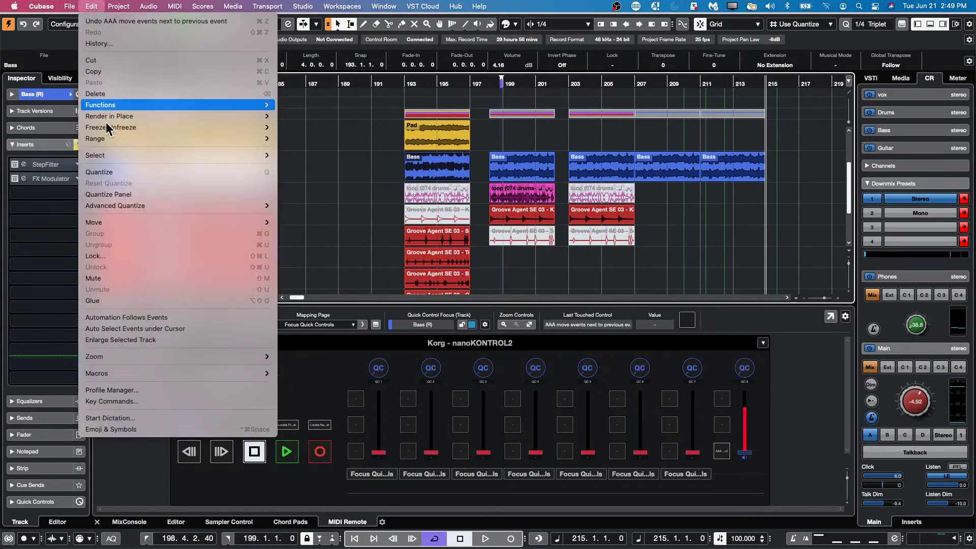
pyautogui.moveTo(153, 376)
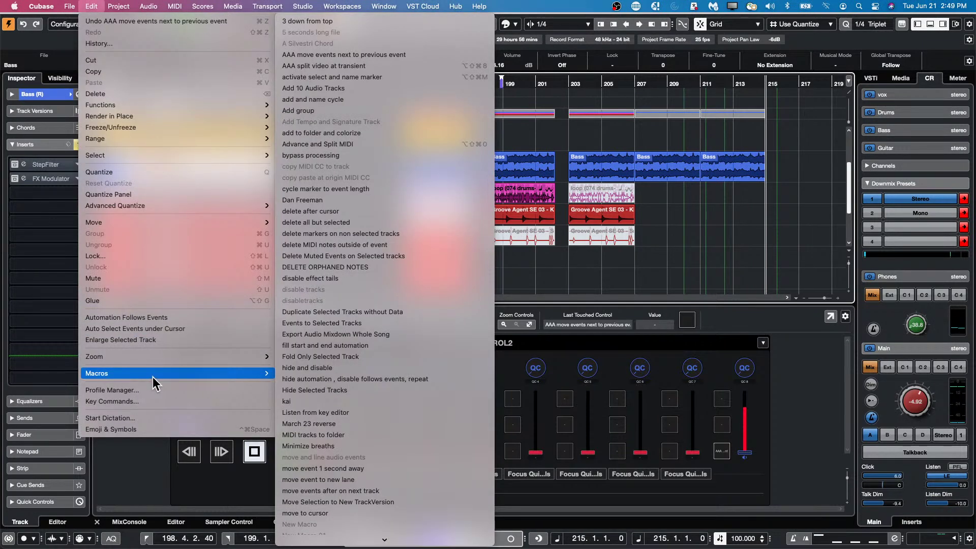
pyautogui.click(147, 401)
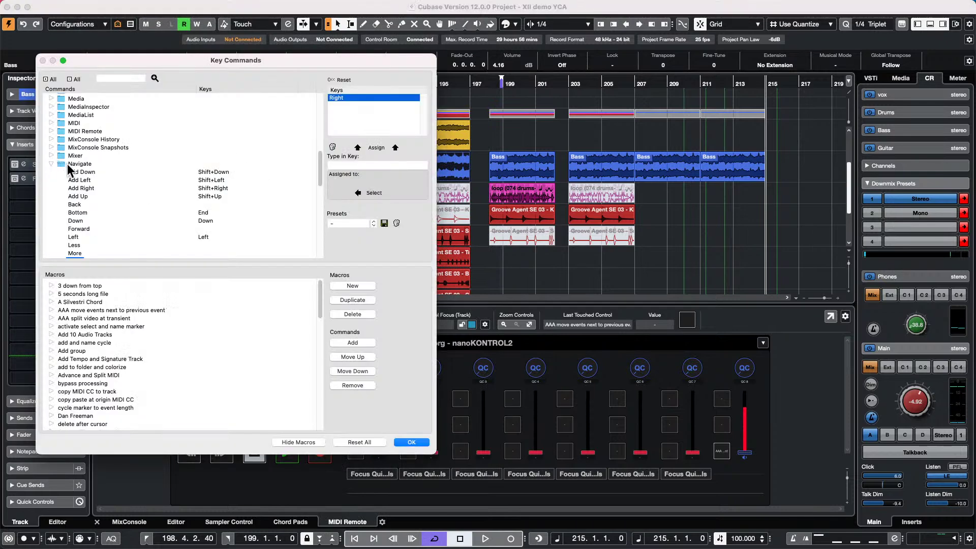
pyautogui.click(51, 310)
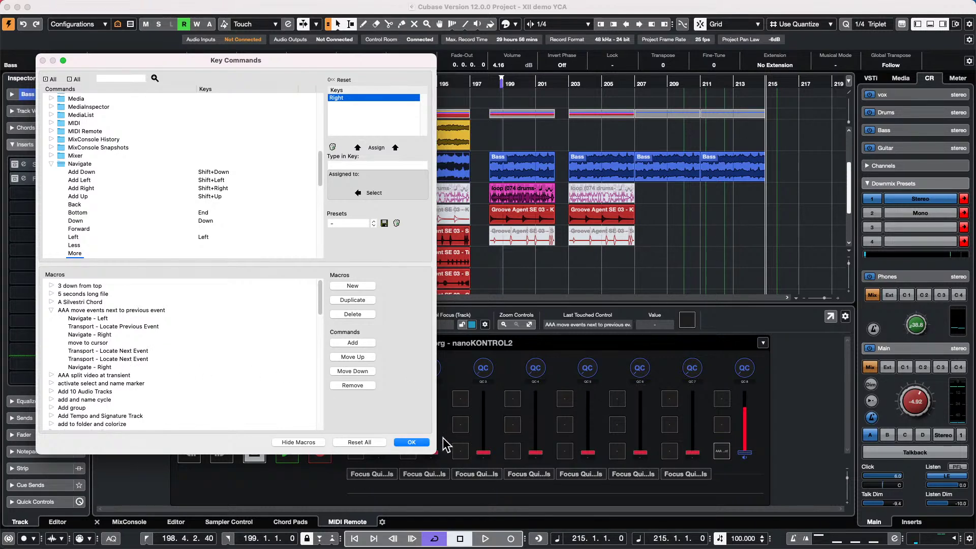
pyautogui.click(410, 442)
pyautogui.moveTo(2, 7)
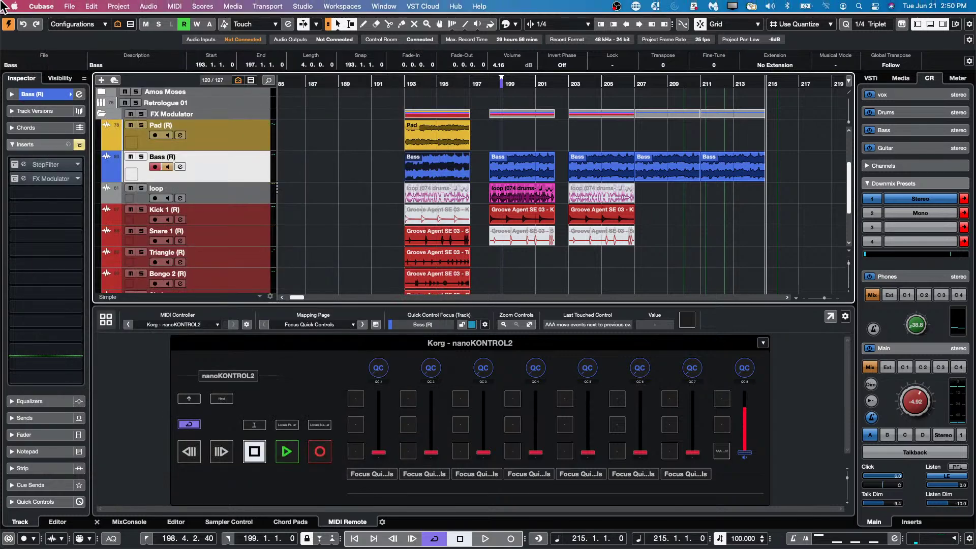
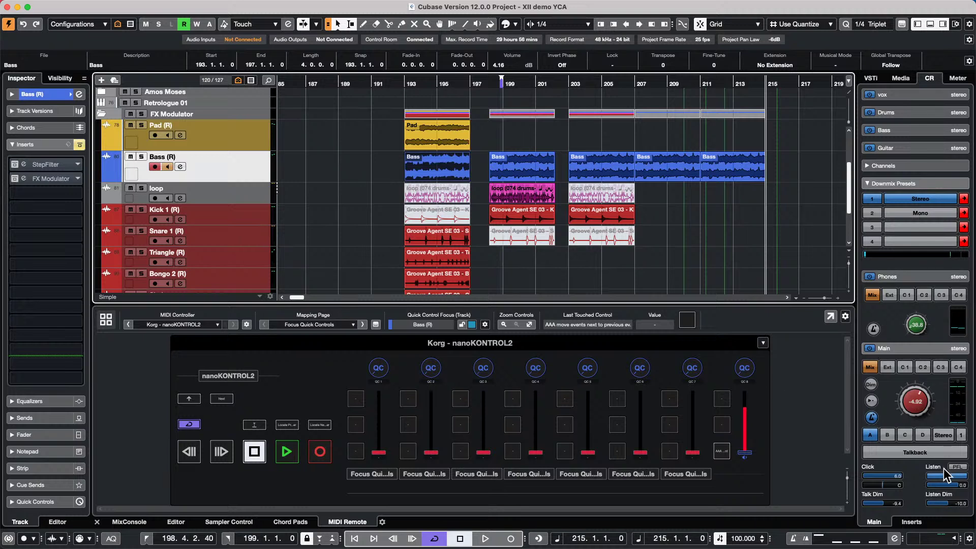
# - Switch the Control Room talkback on and off, and check the Audio System settings in Studio Setup
pyautogui.click(925, 451)
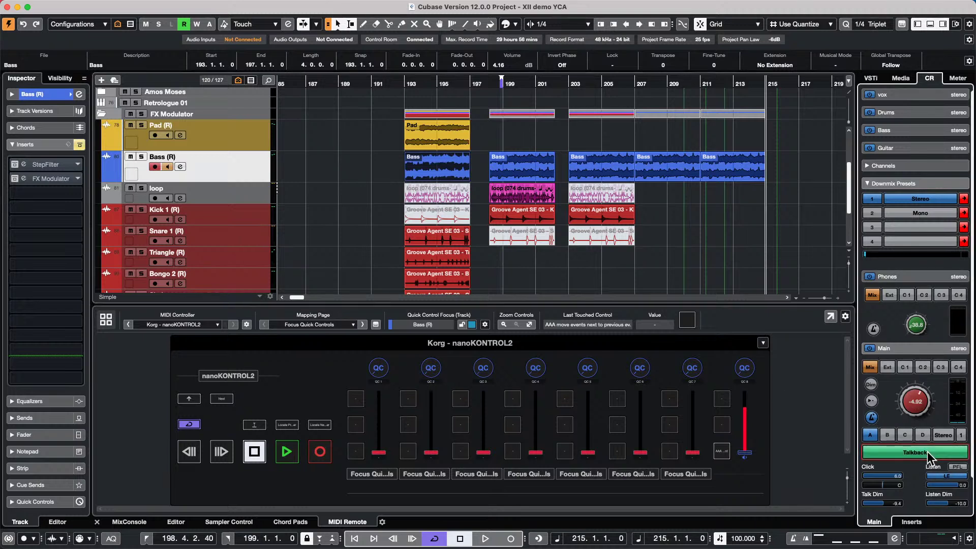
pyautogui.click(896, 451)
pyautogui.click(303, 6)
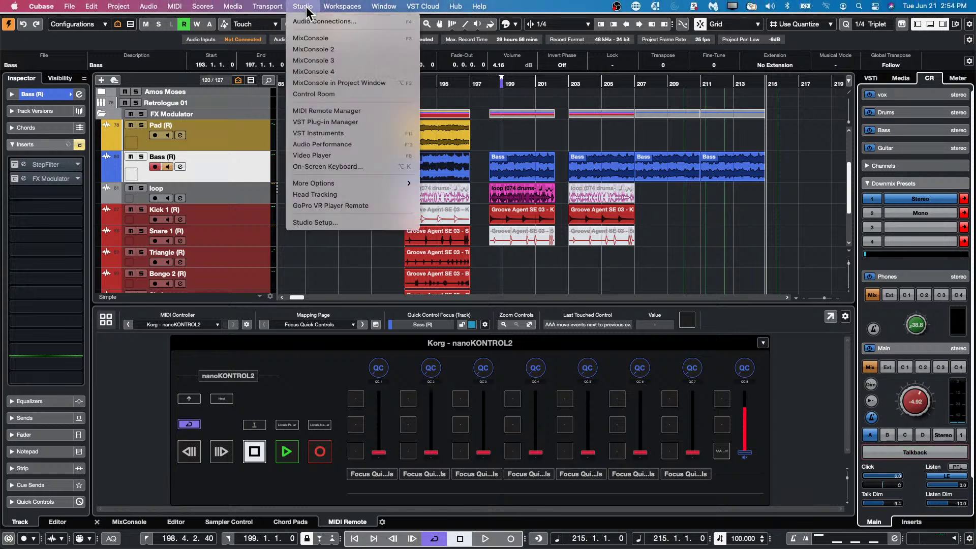
pyautogui.click(339, 224)
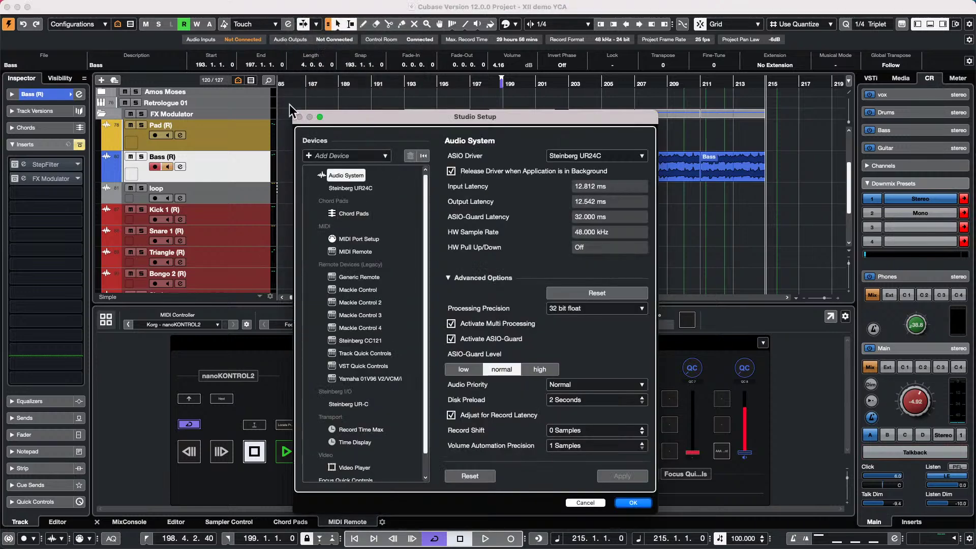
pyautogui.click(628, 503)
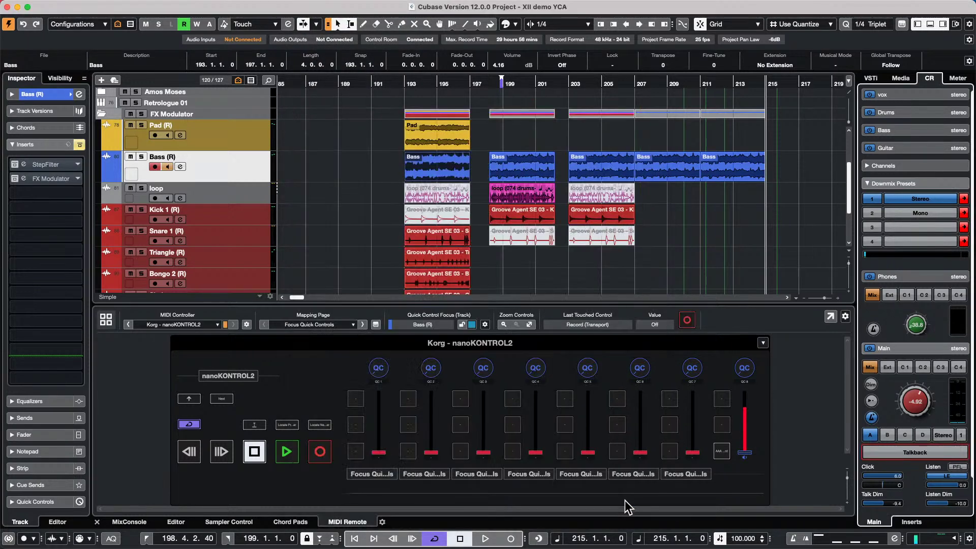
# - Show the Control Room channels in Audio Connections and expand the Talkback channel
pyautogui.click(303, 6)
pyautogui.click(315, 22)
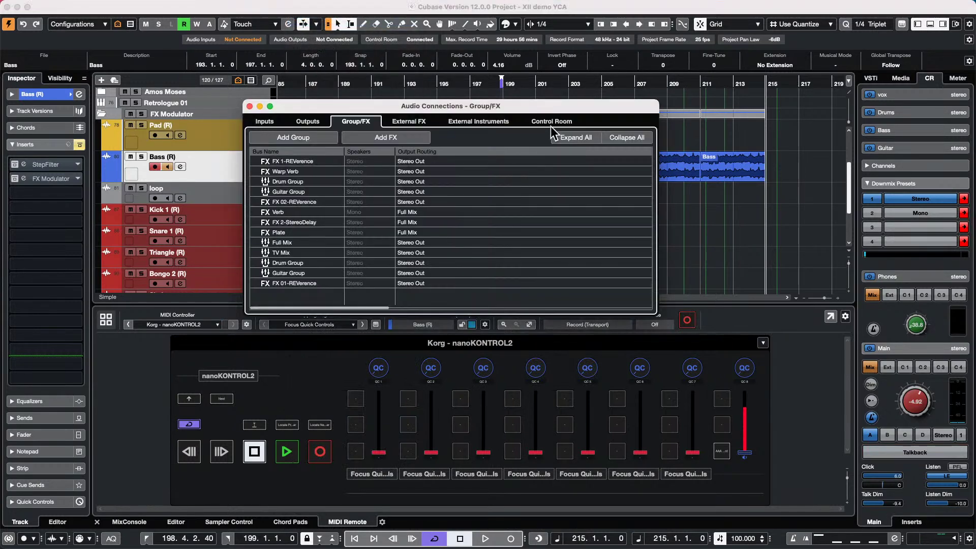
pyautogui.click(556, 120)
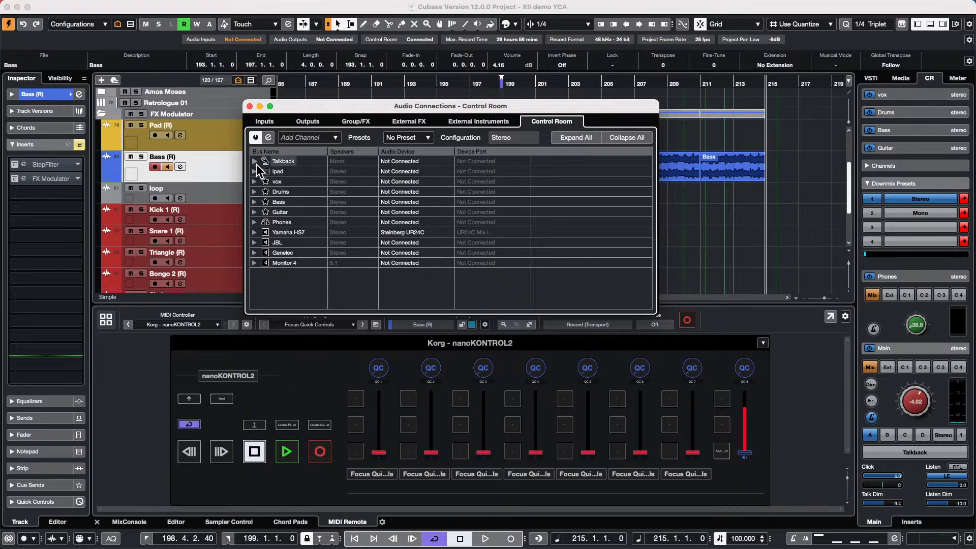
pyautogui.rightClick(328, 212)
pyautogui.click(355, 229)
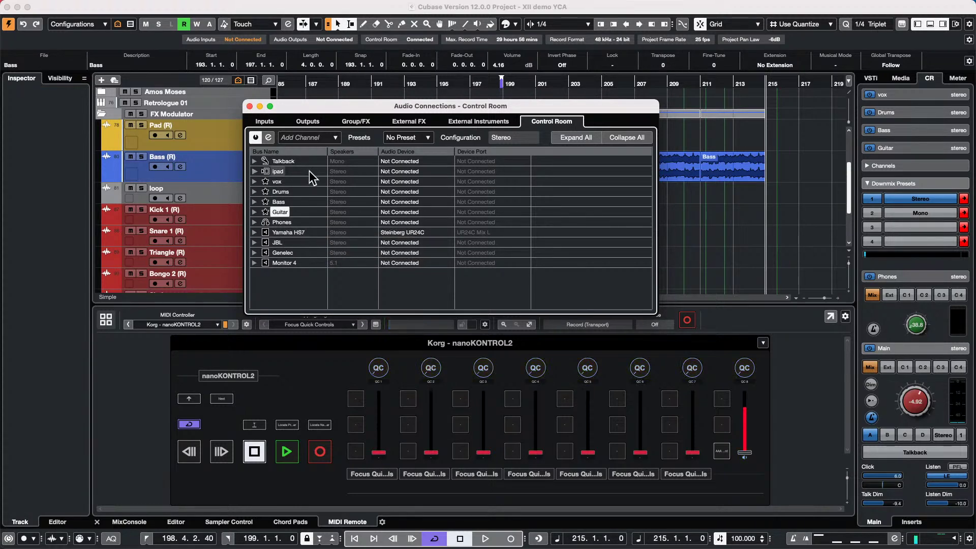
pyautogui.rightClick(423, 192)
pyautogui.click(253, 161)
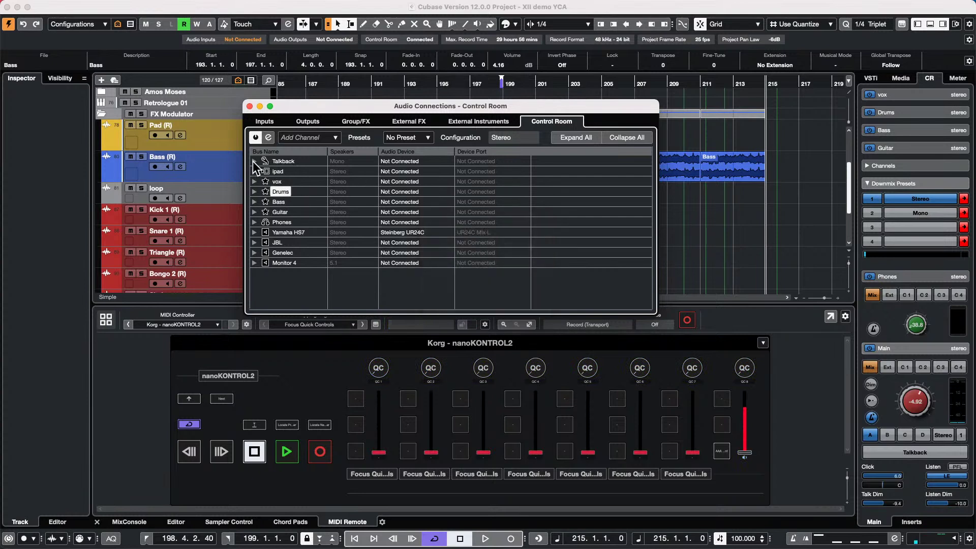
# - Review the audio device and device port choices for the Talkback channel without changing them, and close Audio Connections
pyautogui.click(406, 161)
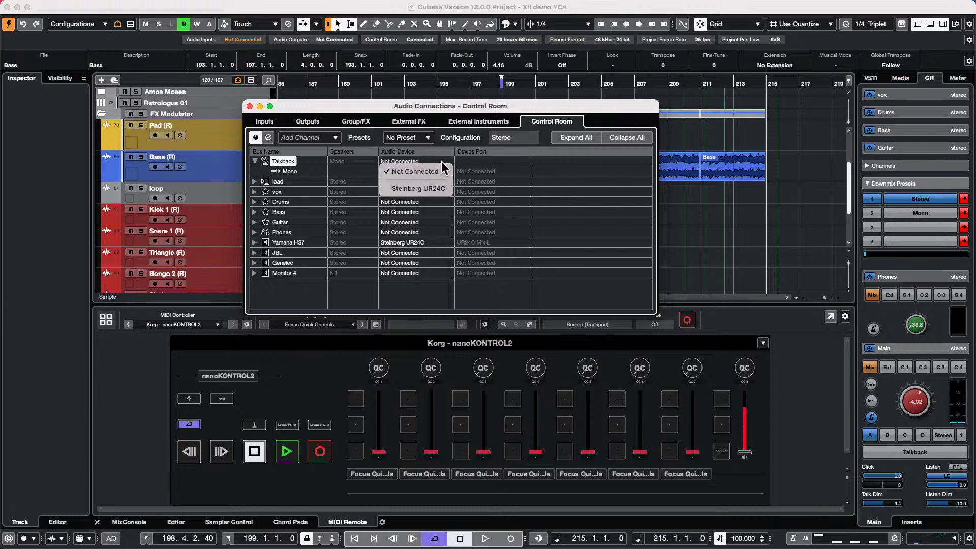
pyautogui.click(493, 172)
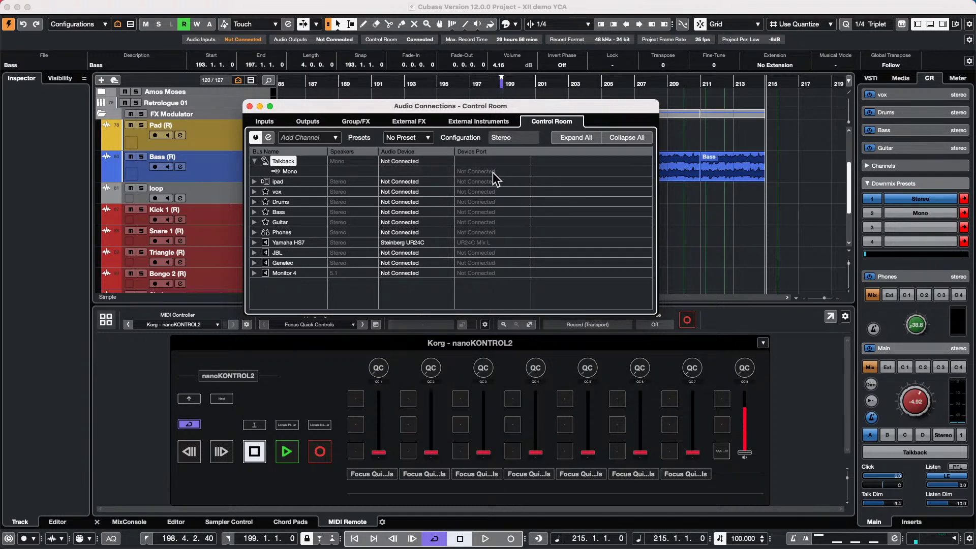
pyautogui.click(493, 172)
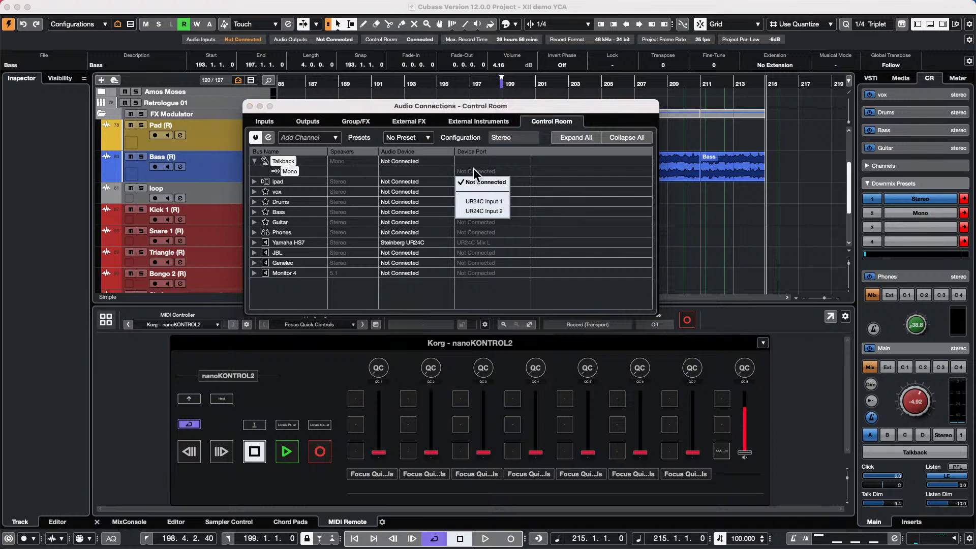
pyautogui.click(510, 166)
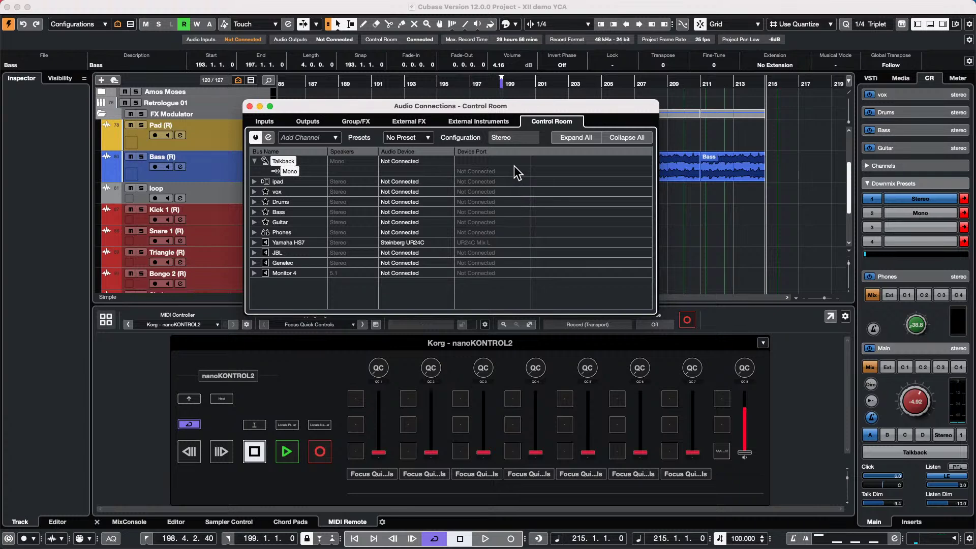
pyautogui.click(249, 106)
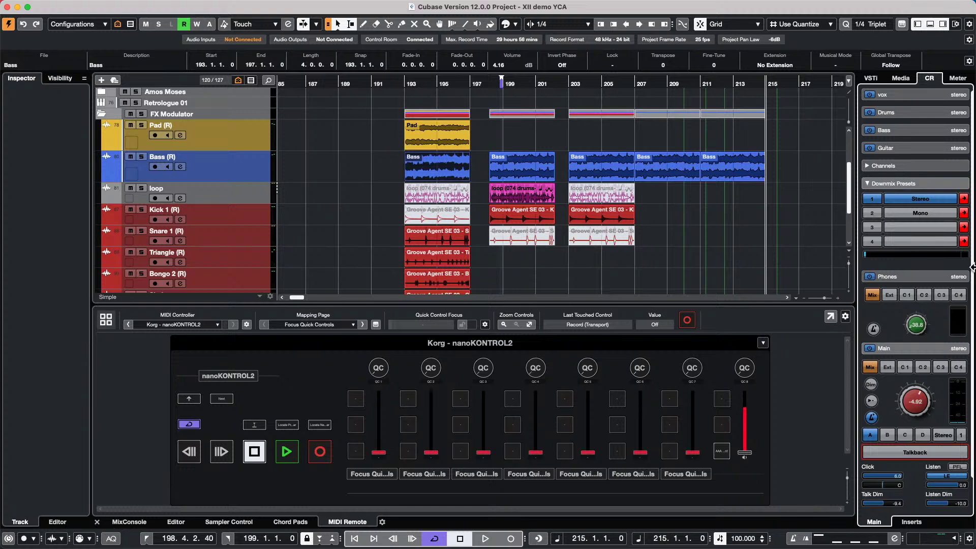
# - Set the project cursor to bar 1, and find and select the Chord Track by searching the tracks for "chord"
pyautogui.moveTo(66, 6)
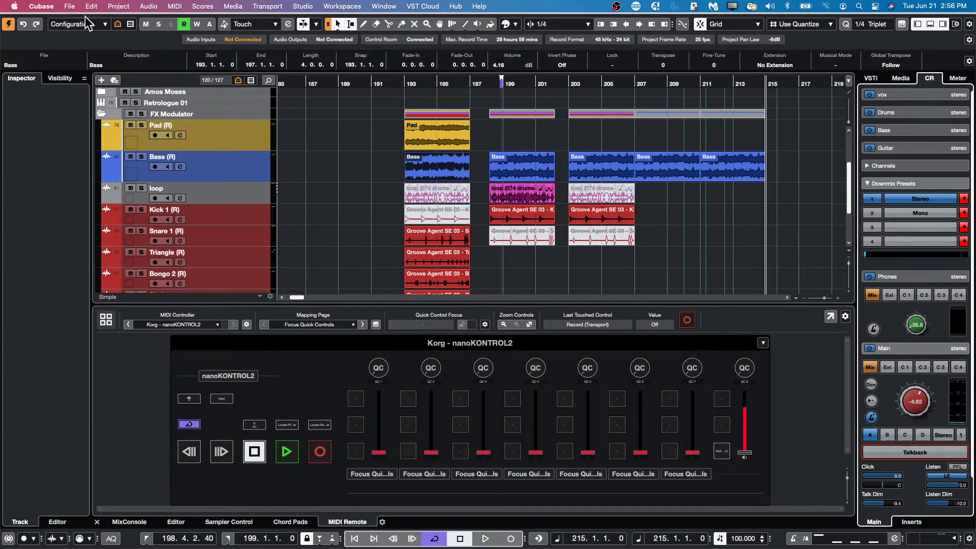
pyautogui.scroll(5, 416, 184)
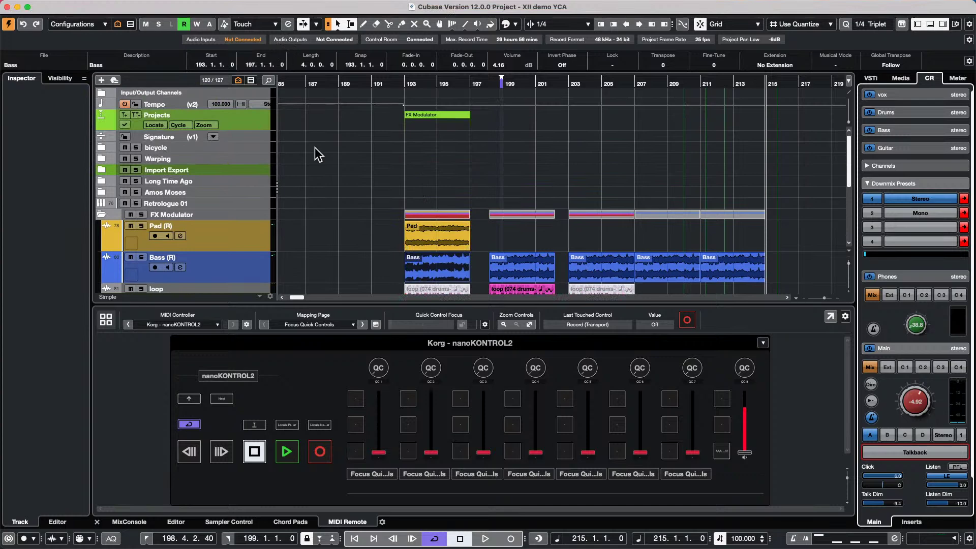
pyautogui.moveTo(294, 83); pyautogui.dragTo(4, 47)
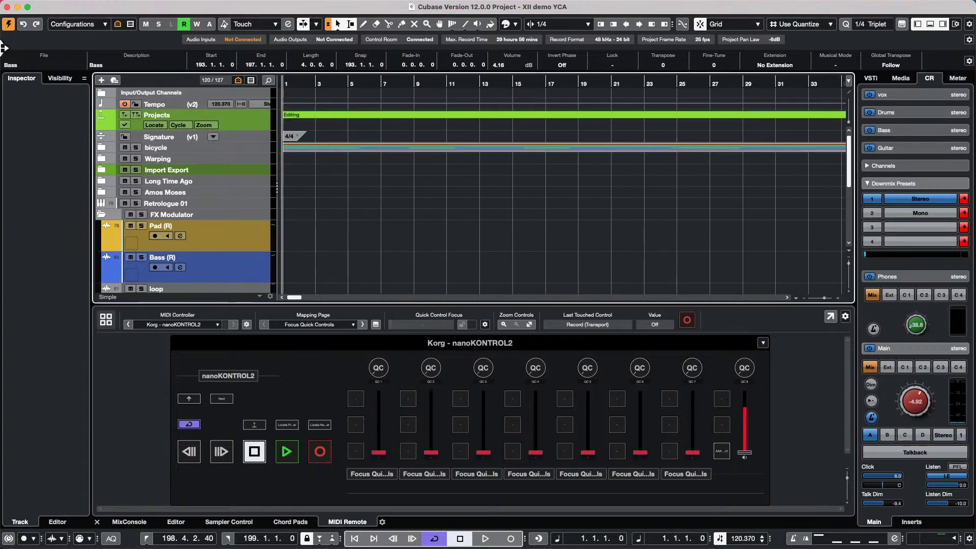
pyautogui.scroll(-5, 434, 215)
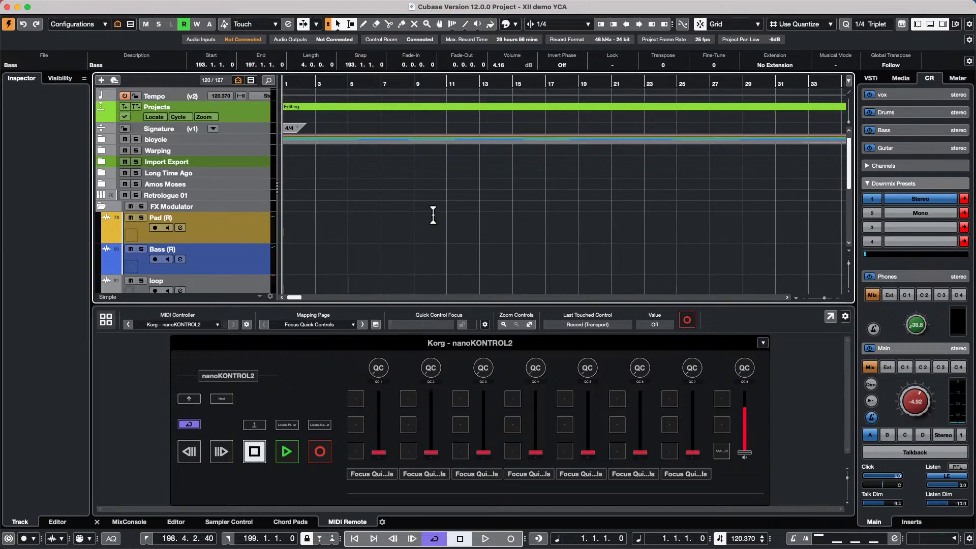
pyautogui.scroll(5, 434, 215)
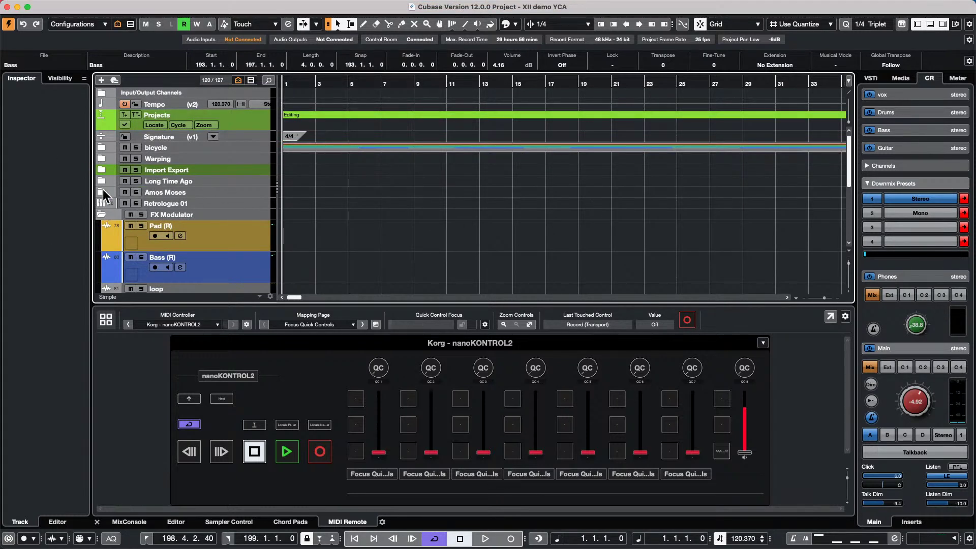
pyautogui.click(251, 81)
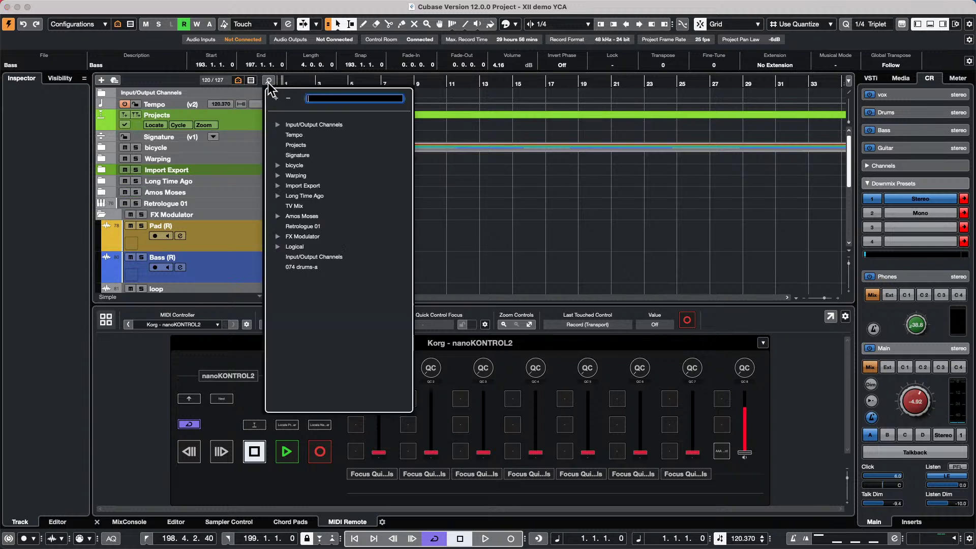
pyautogui.write('ch')
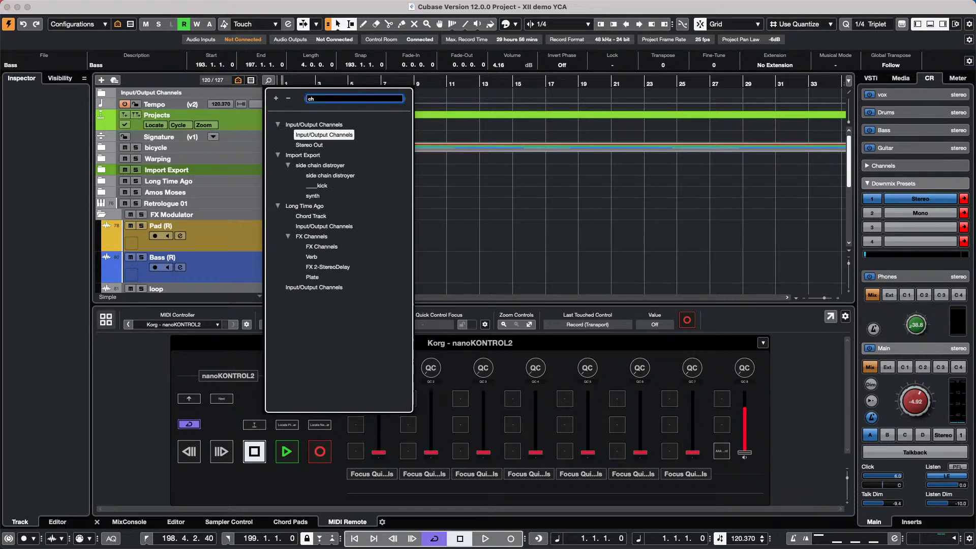
pyautogui.write('ord')
pyautogui.press('Return')
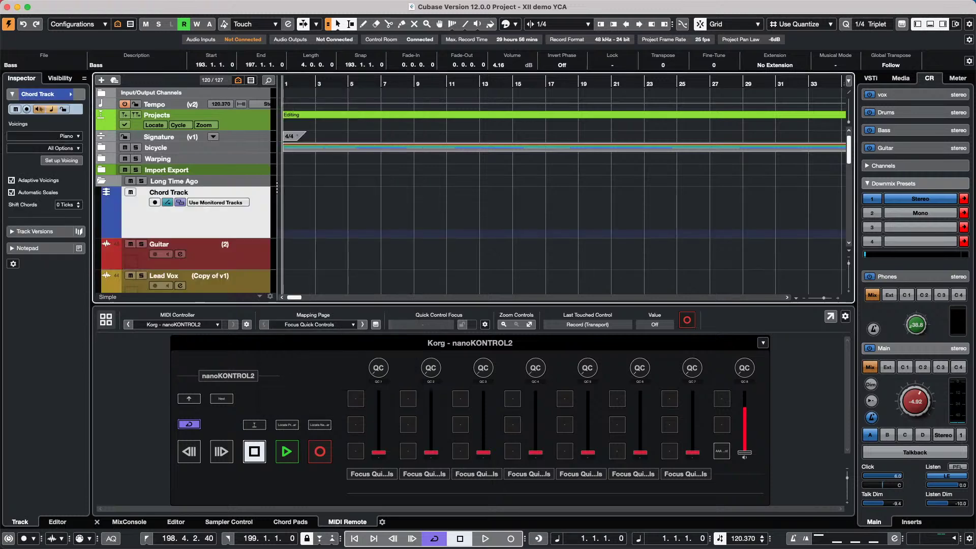
# - Start an import of tracks from another project and browse to the Hangouts folder inside Projects
pyautogui.click(70, 7)
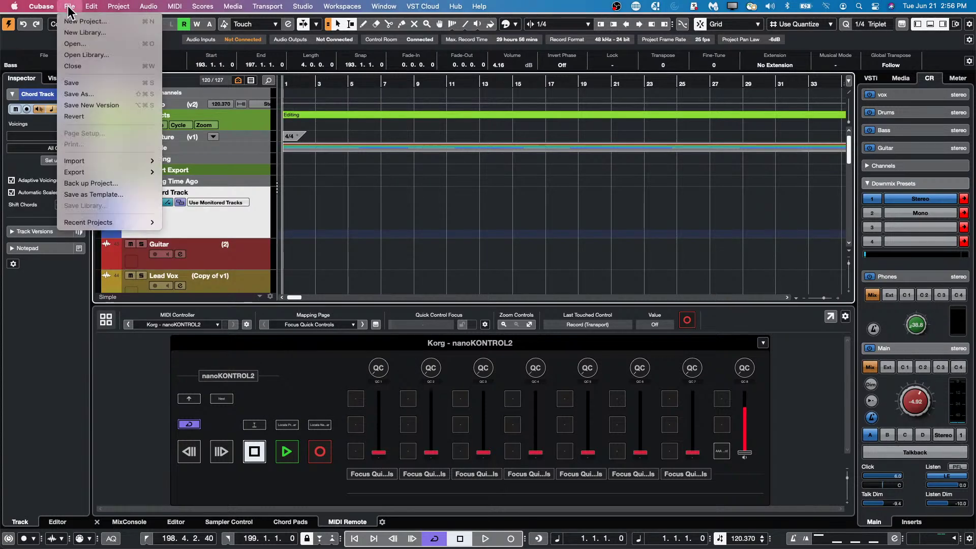
pyautogui.moveTo(100, 160)
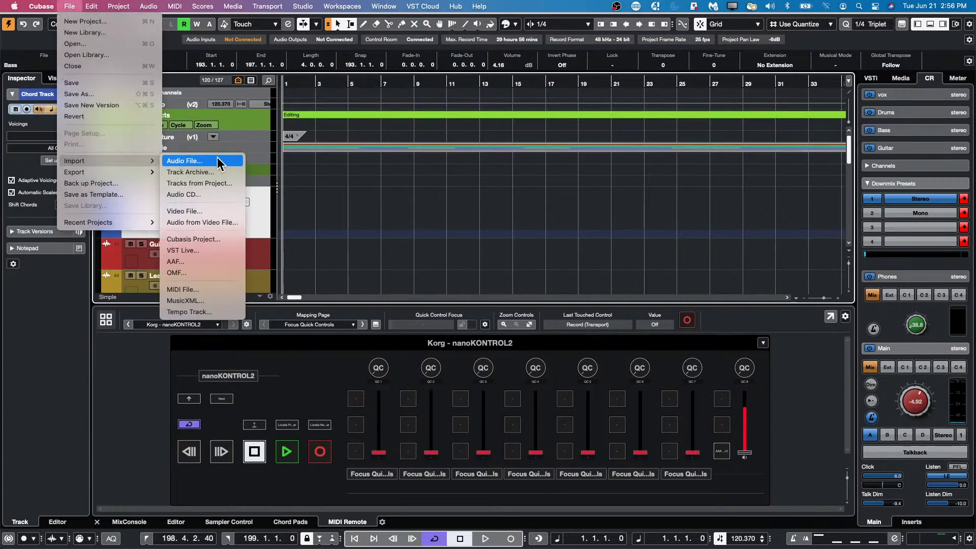
pyautogui.click(245, 177)
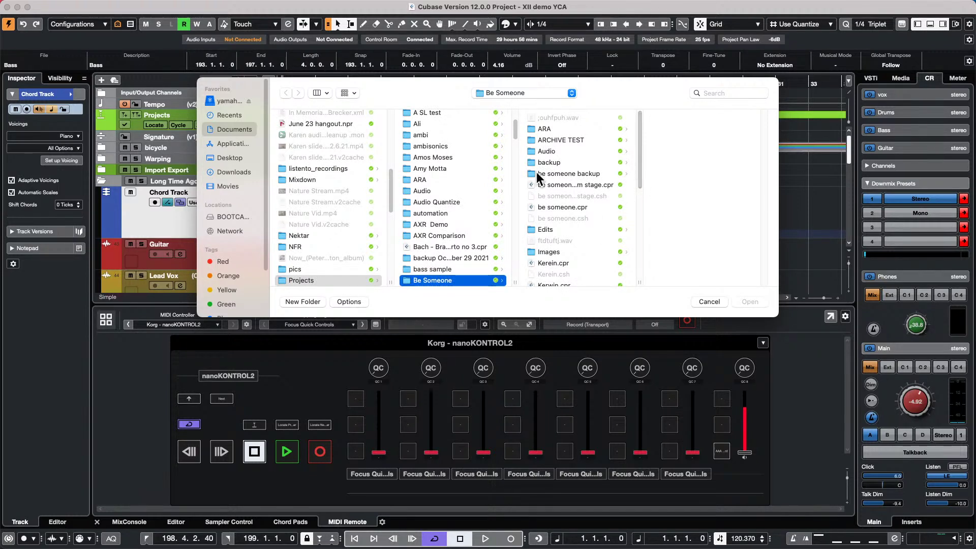
pyautogui.scroll(-6, 436, 223)
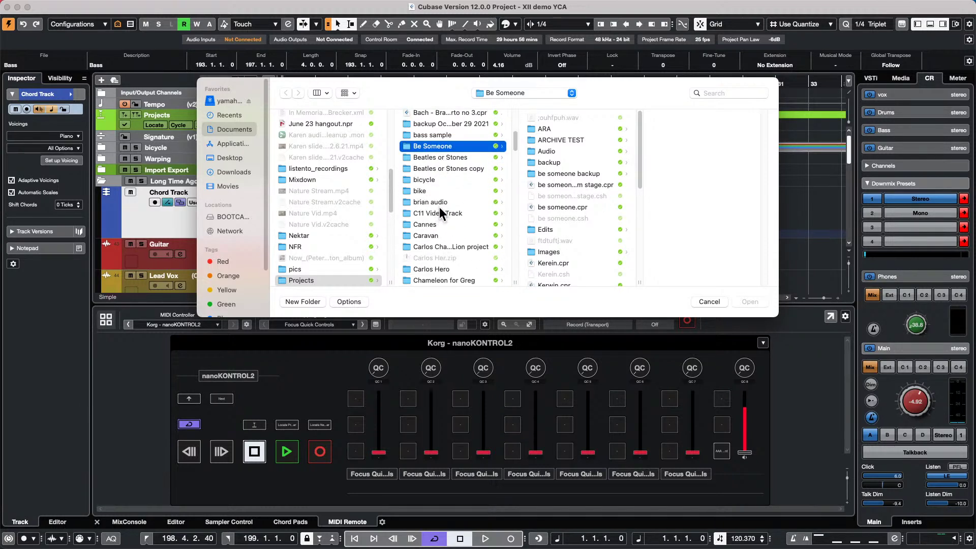
pyautogui.scroll(-5, 439, 206)
pyautogui.scroll(-10, 439, 206)
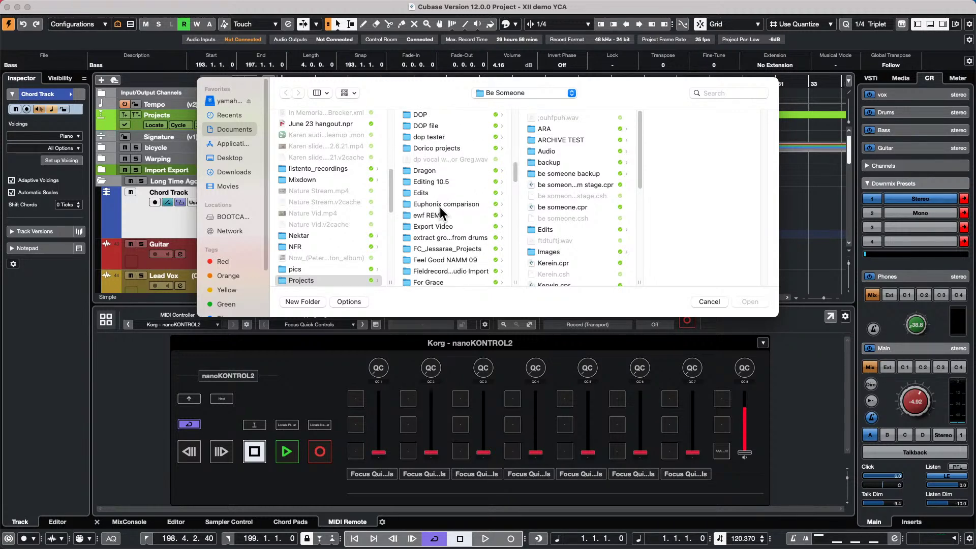
pyautogui.scroll(-3, 440, 207)
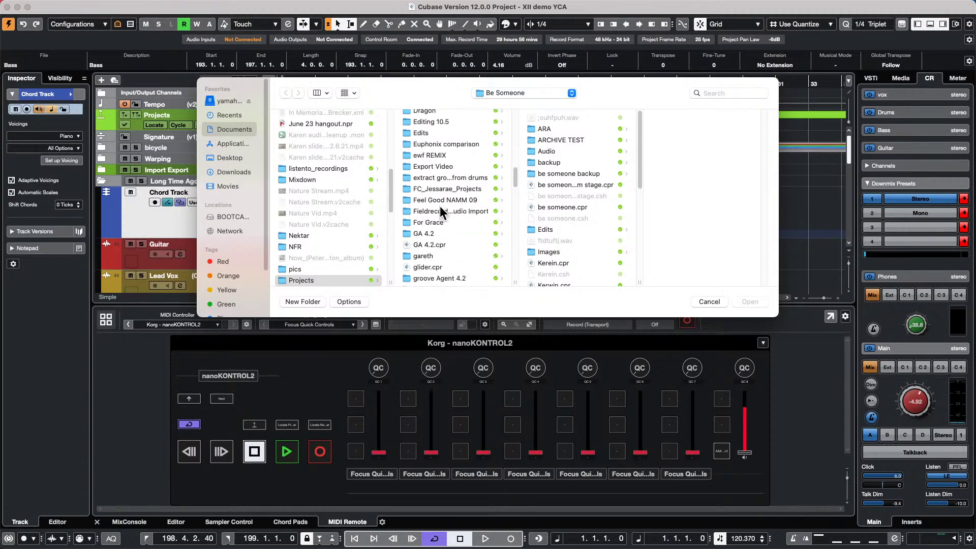
pyautogui.scroll(-3, 439, 206)
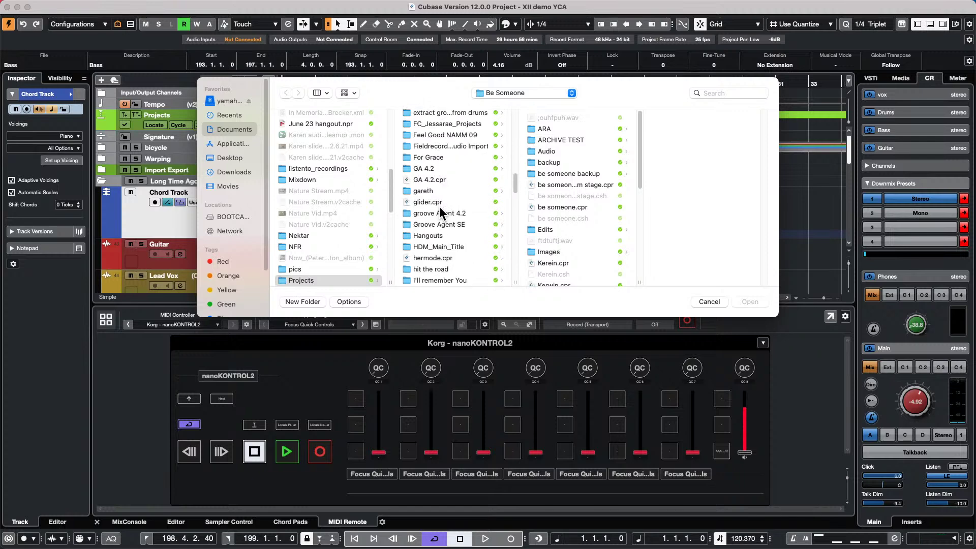
pyautogui.click(425, 235)
pyautogui.scroll(-2, 584, 216)
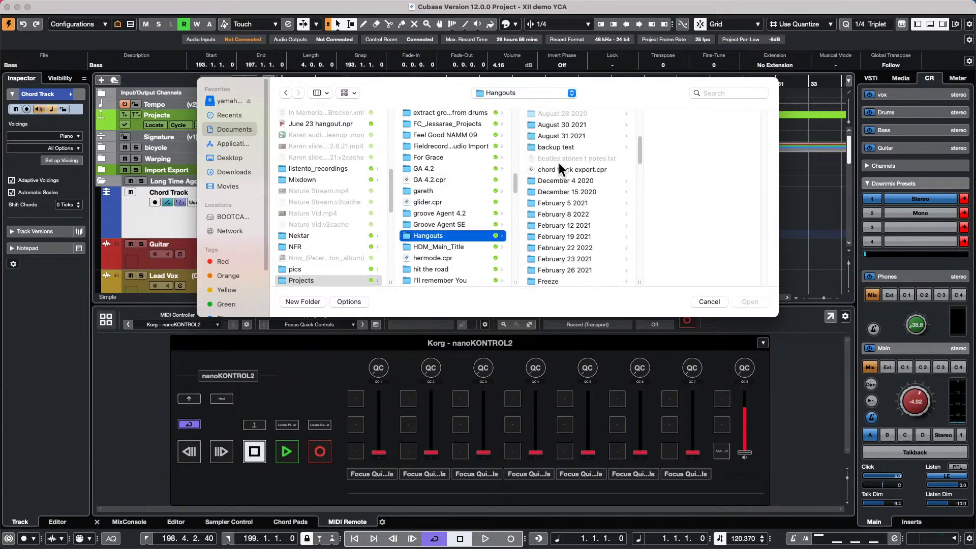
# - Import only the Chord Track from "chord track export.cpr" as a new track at its absolute position
pyautogui.click(597, 169)
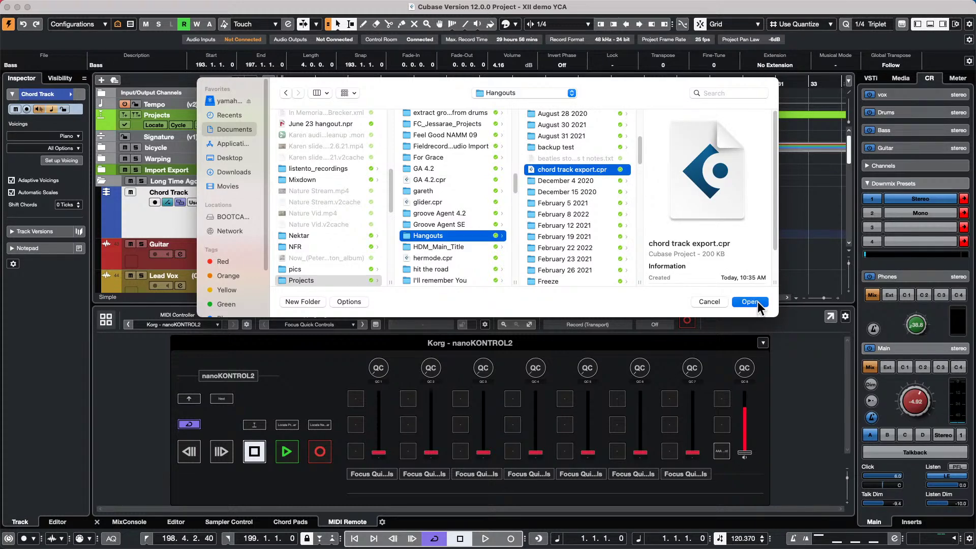
pyautogui.click(749, 302)
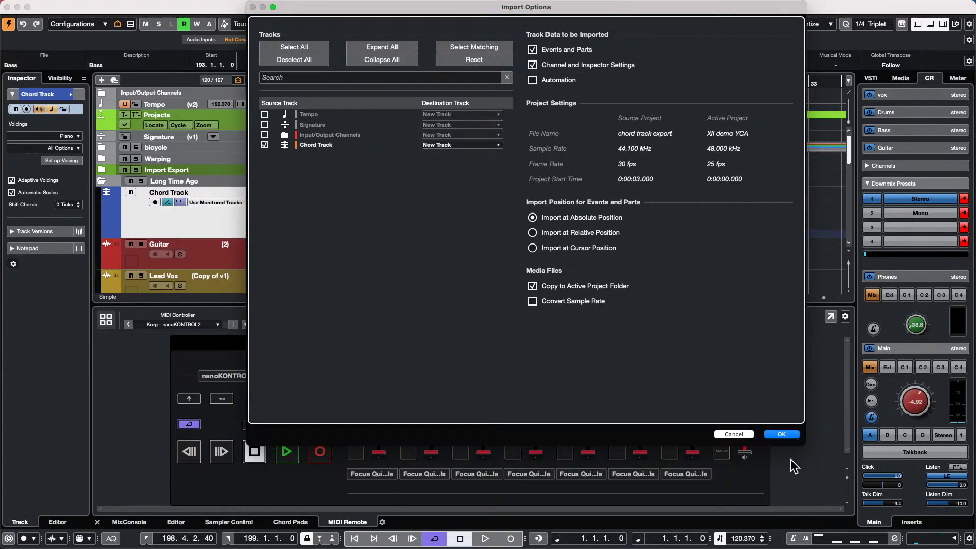
pyautogui.click(794, 435)
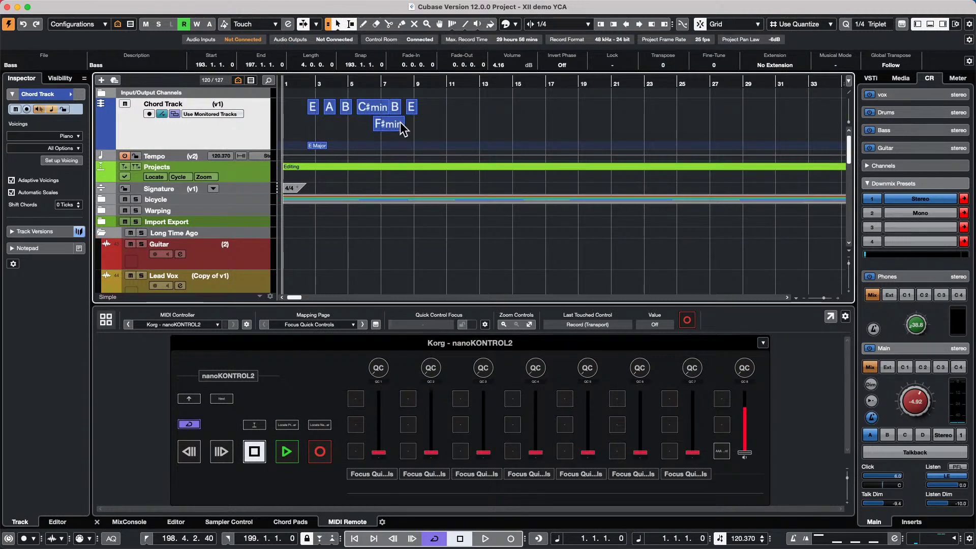
pyautogui.click(68, 6)
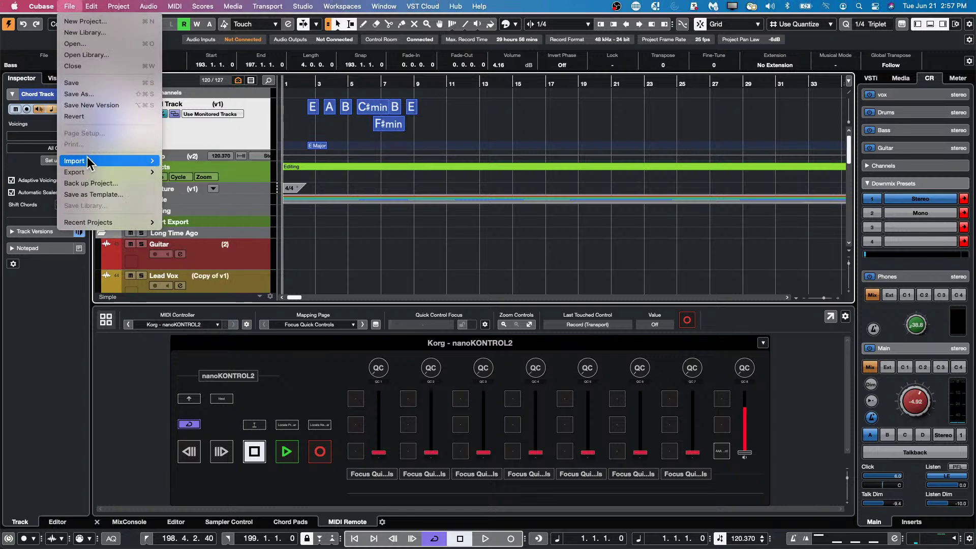
pyautogui.moveTo(87, 159)
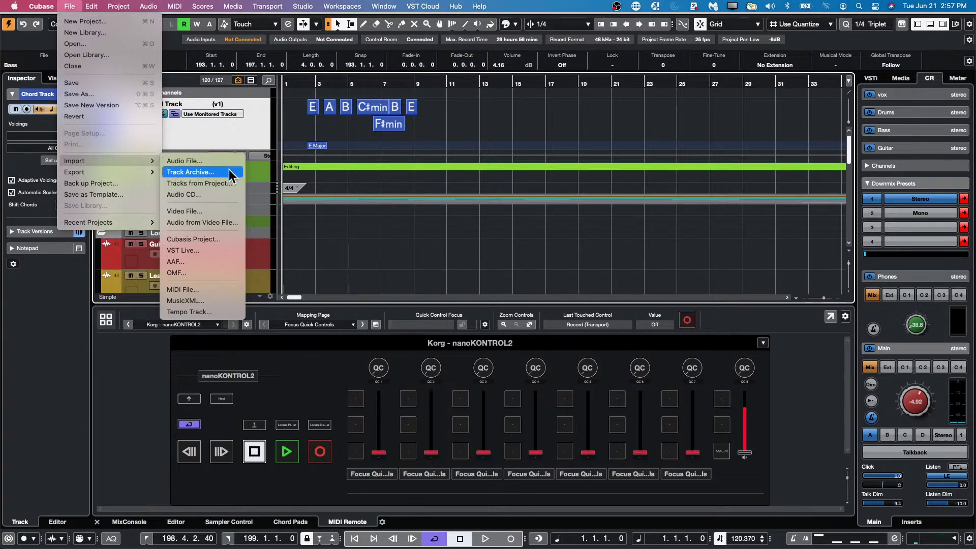
pyautogui.click(230, 174)
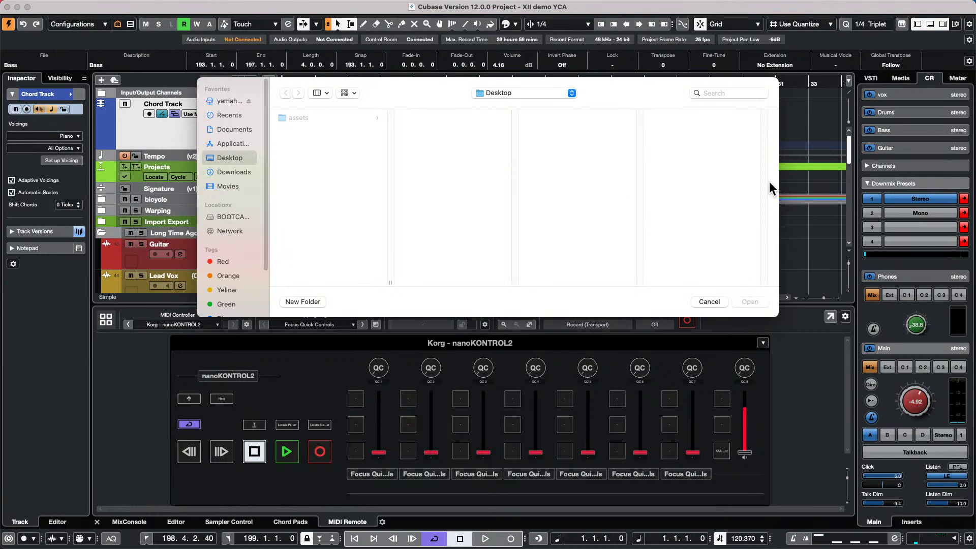
pyautogui.click(518, 91)
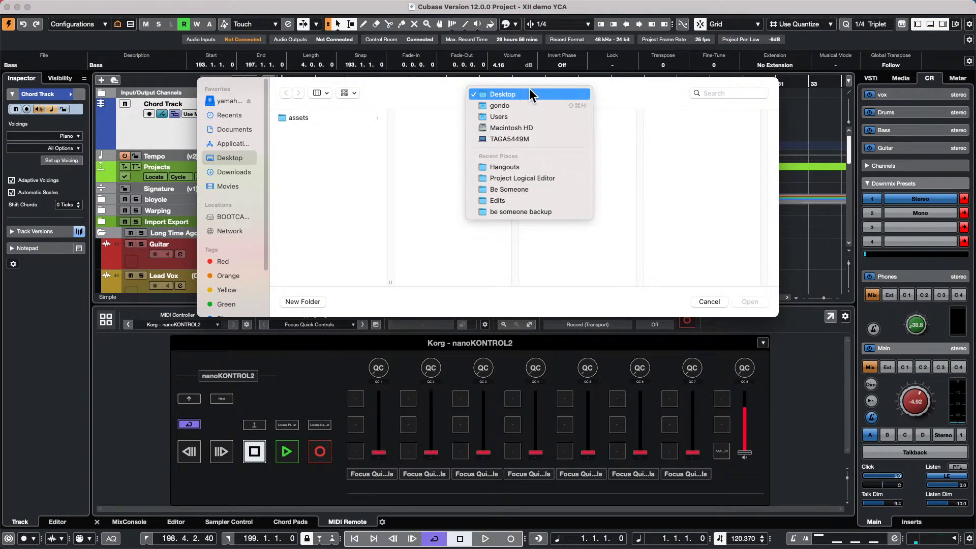
pyautogui.click(315, 151)
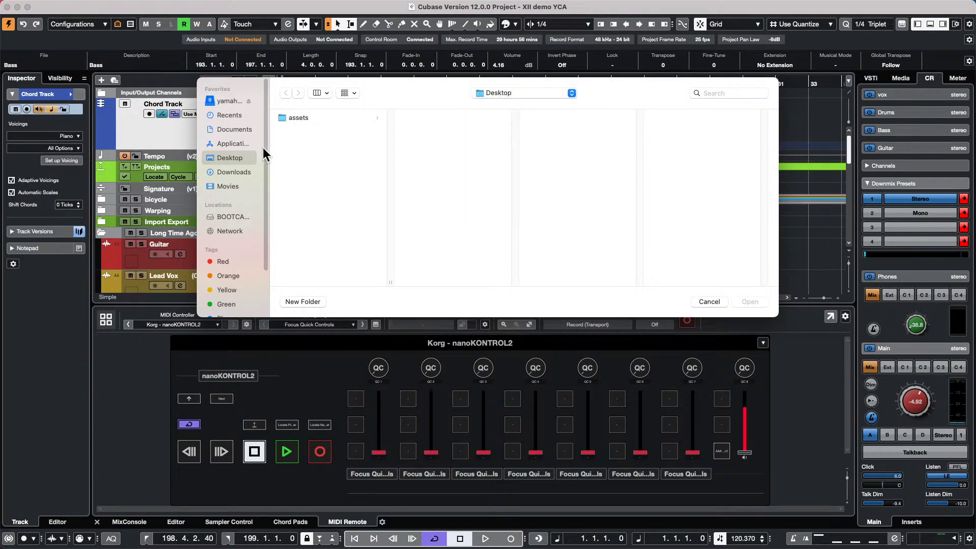
pyautogui.click(224, 127)
pyautogui.scroll(-5, 317, 190)
pyautogui.scroll(-4, 320, 193)
pyautogui.scroll(3, 321, 190)
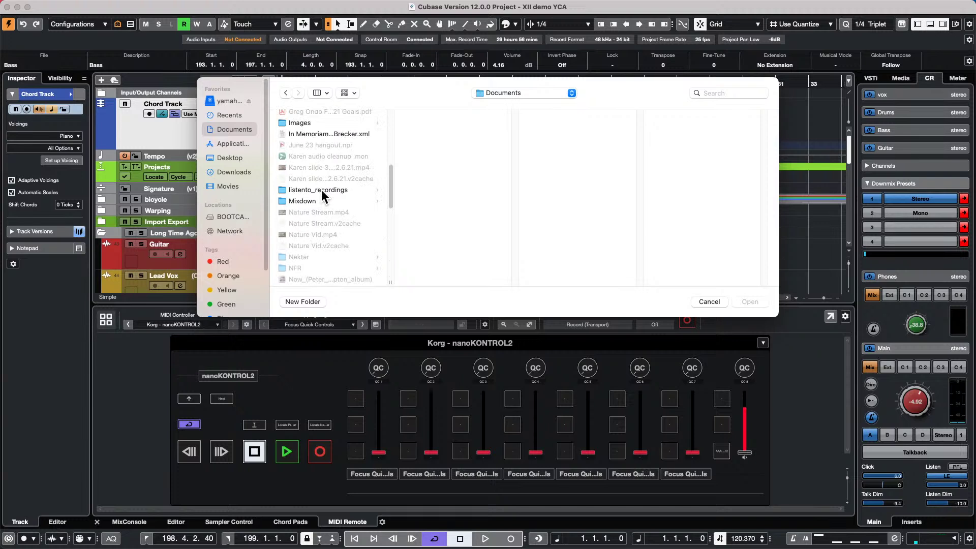
pyautogui.scroll(5, 322, 181)
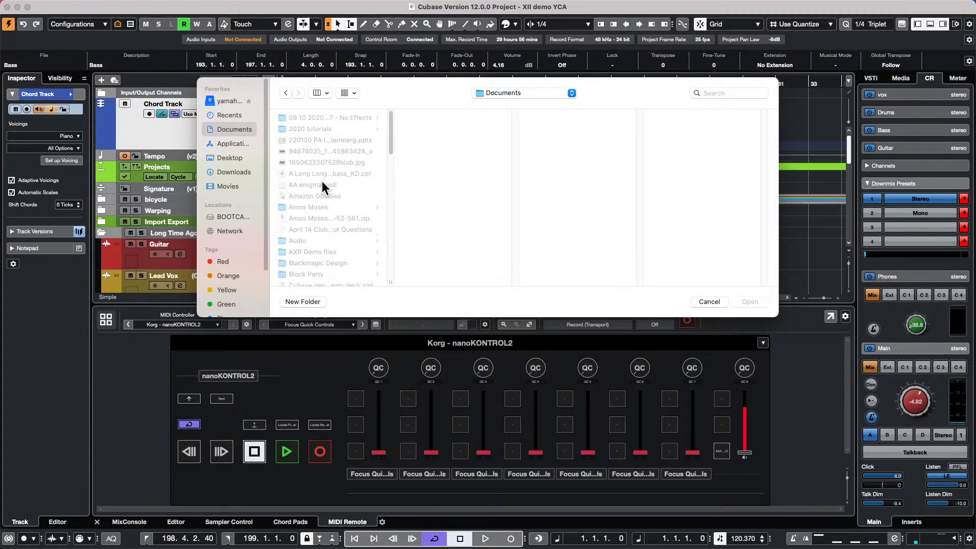
pyautogui.scroll(-2, 350, 196)
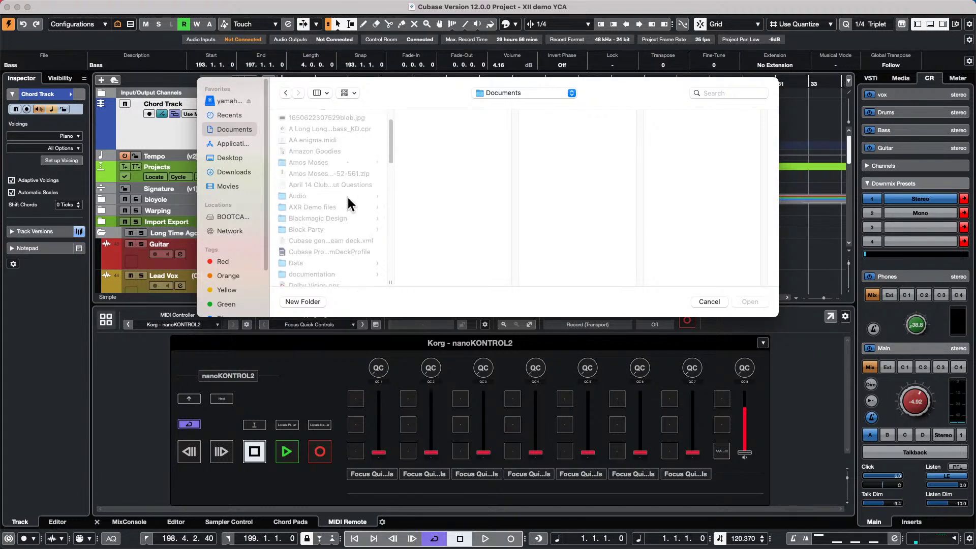
pyautogui.scroll(-1, 325, 187)
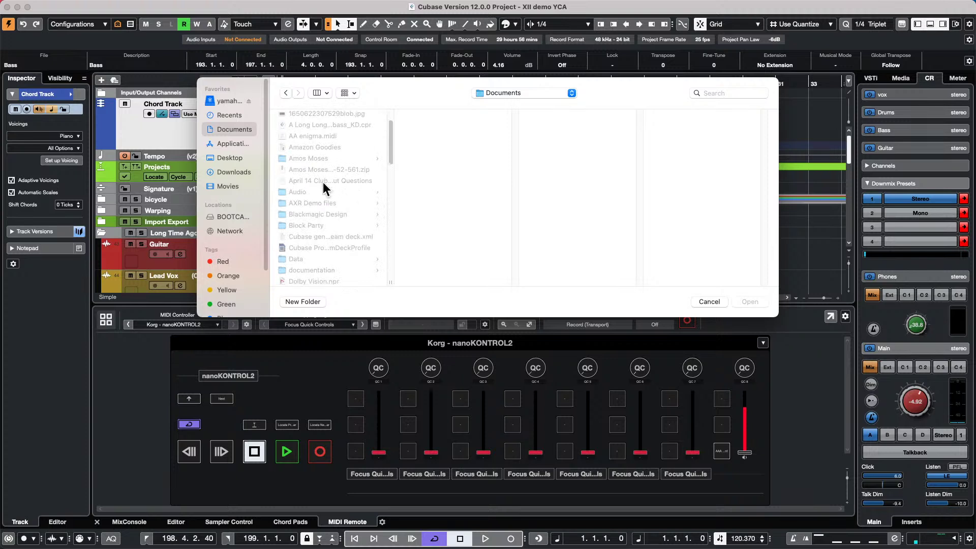
pyautogui.scroll(2, 323, 183)
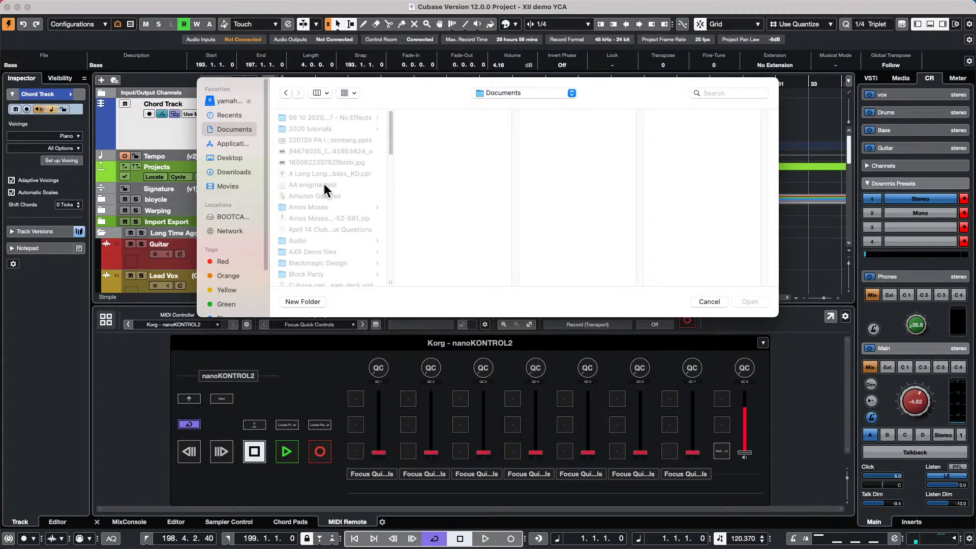
pyautogui.scroll(-5, 358, 200)
pyautogui.scroll(-8, 358, 196)
pyautogui.scroll(-6, 359, 194)
pyautogui.scroll(4, 359, 193)
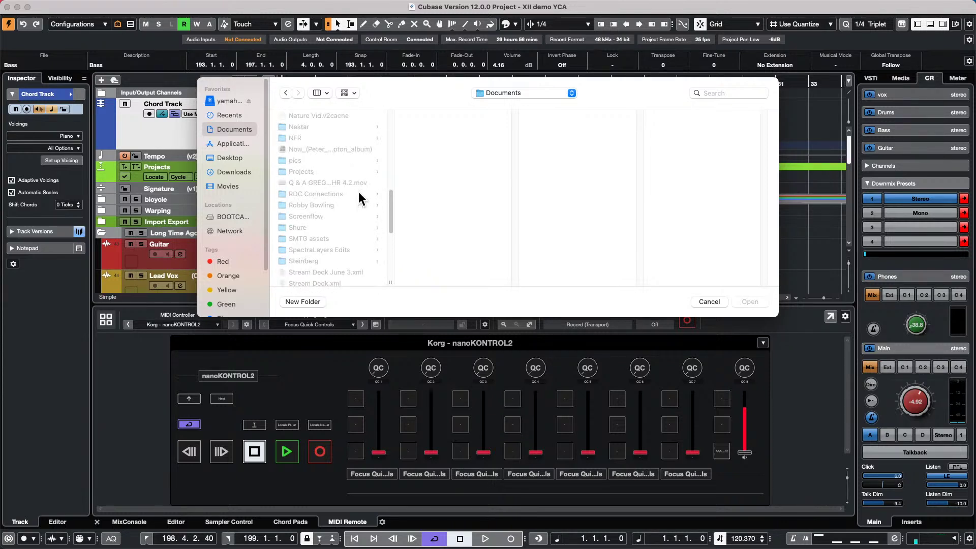
pyautogui.click(313, 170)
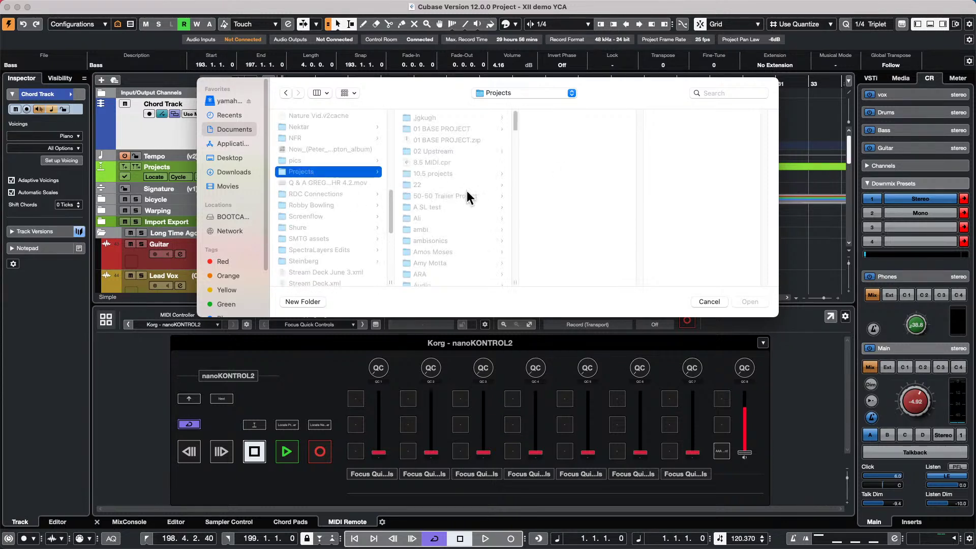
pyautogui.scroll(-10, 450, 194)
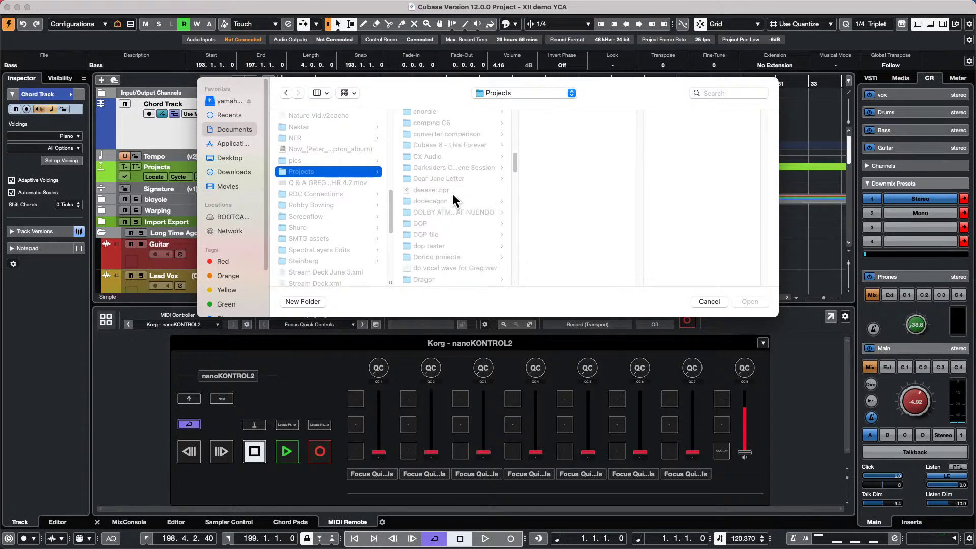
pyautogui.scroll(-3, 453, 194)
pyautogui.scroll(-2, 454, 192)
pyautogui.click(453, 247)
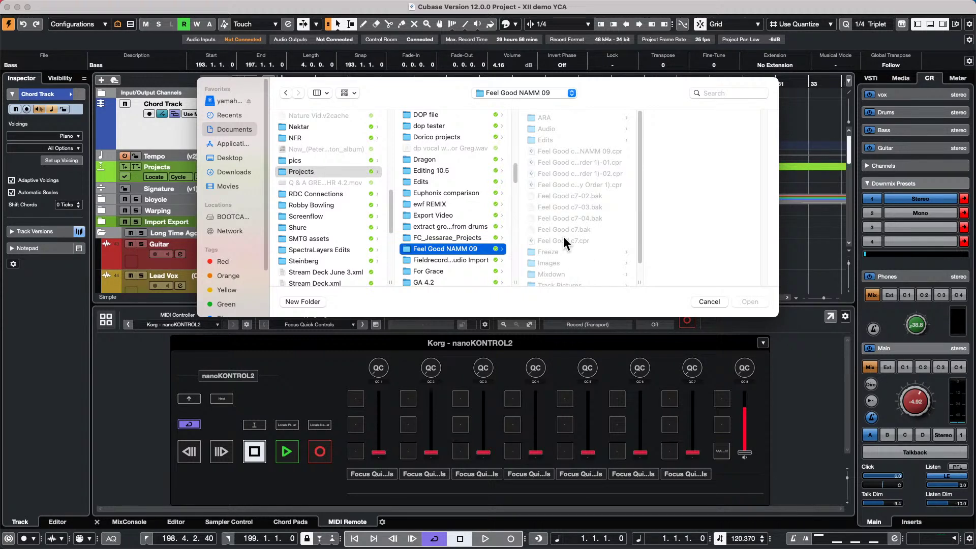
pyautogui.click(454, 240)
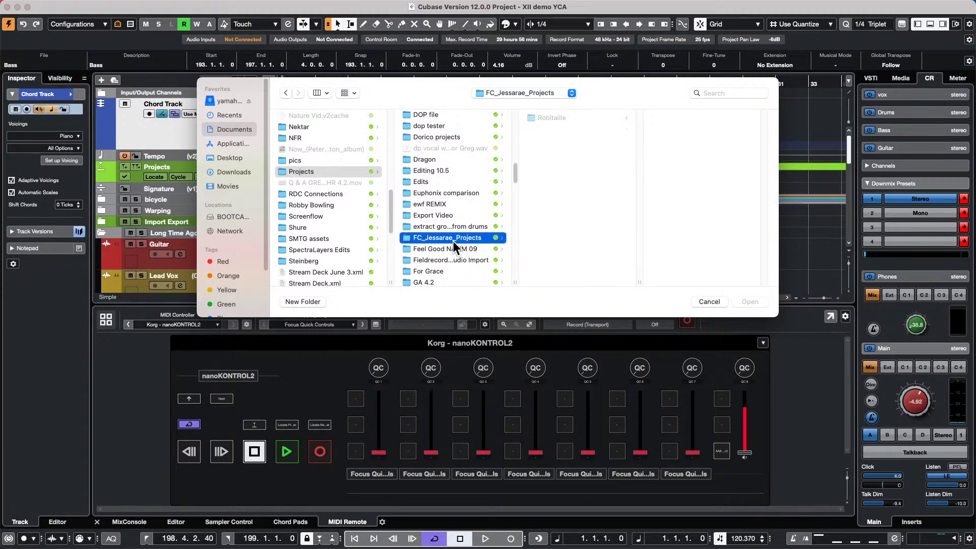
pyautogui.click(454, 250)
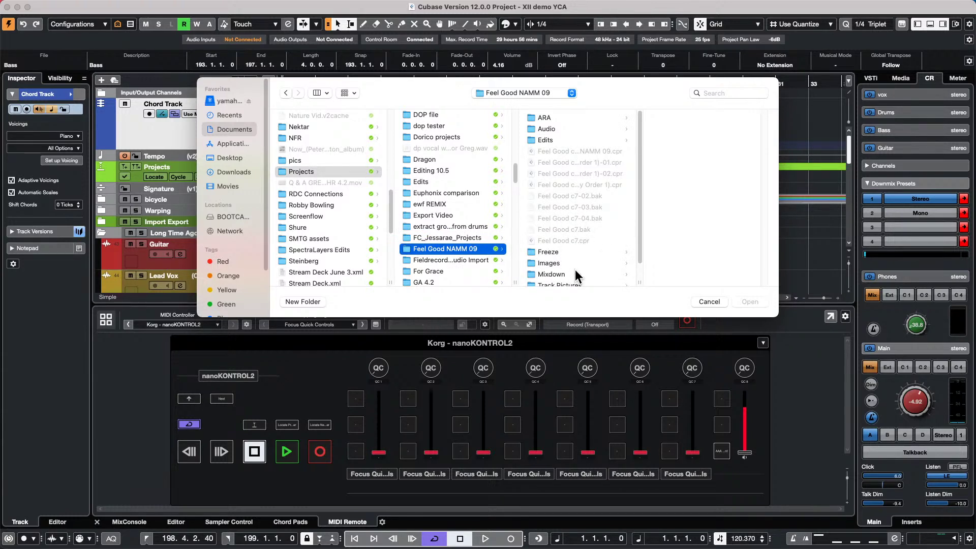
pyautogui.click(710, 302)
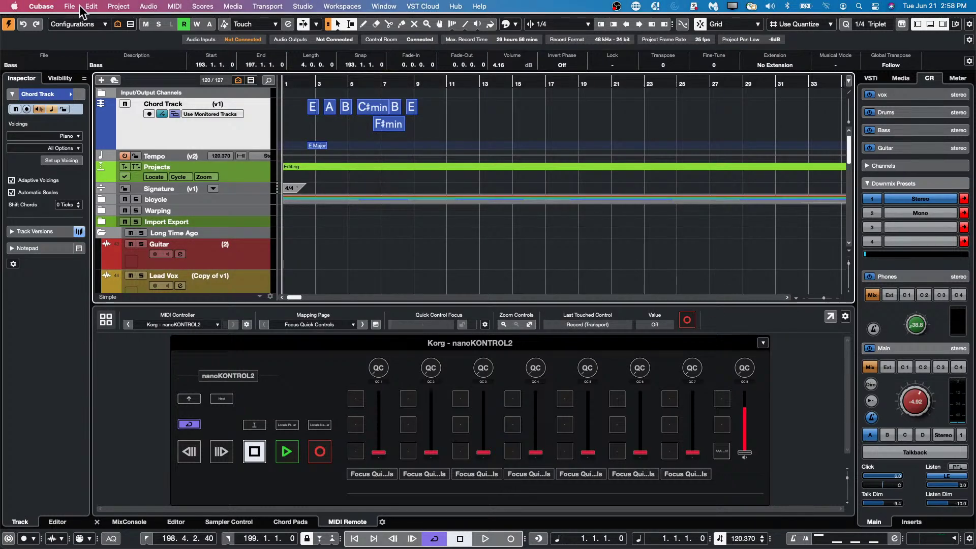
# - Start an import of tracks from another project and open "Feel Good c7.cpr" from the Feel Good NAMM 09 folder
pyautogui.click(77, 6)
pyautogui.moveTo(90, 161)
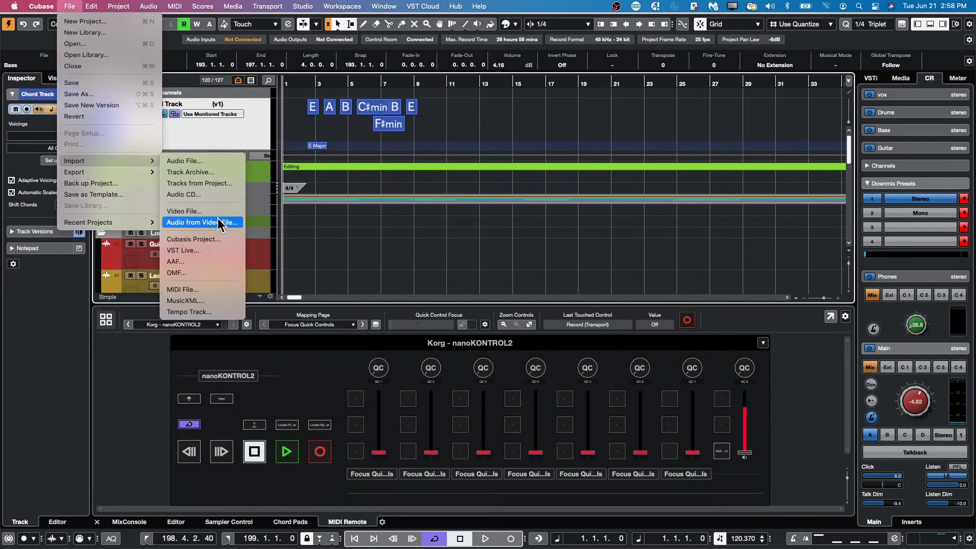
pyautogui.click(230, 184)
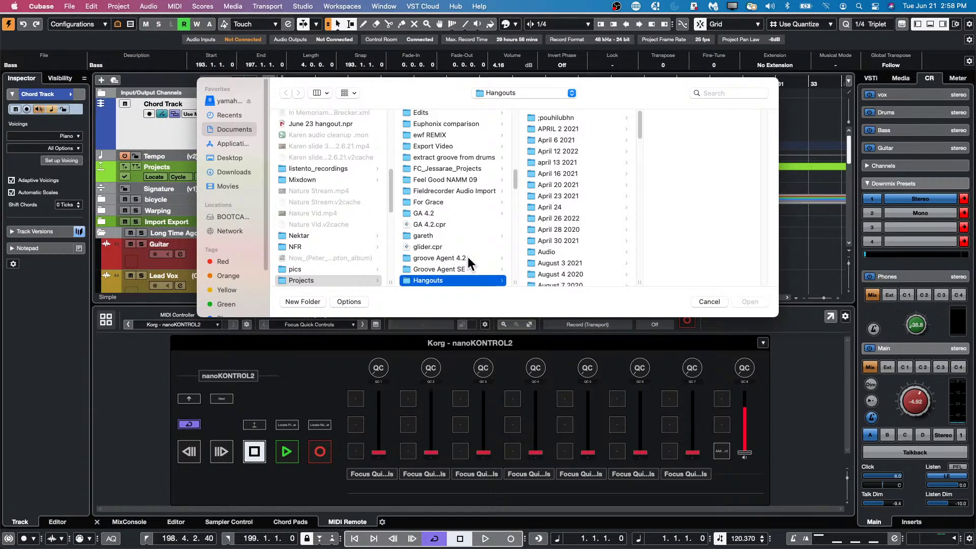
pyautogui.click(457, 181)
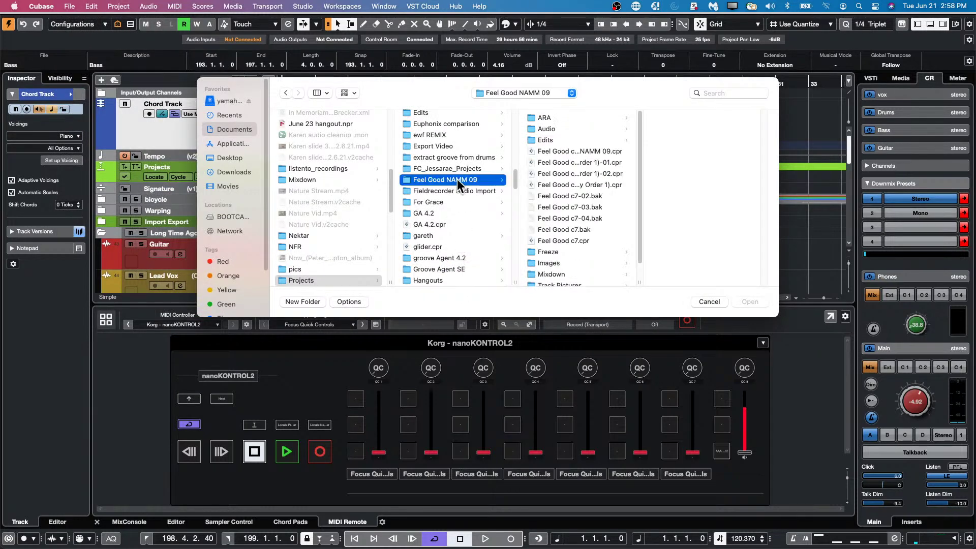
pyautogui.click(569, 241)
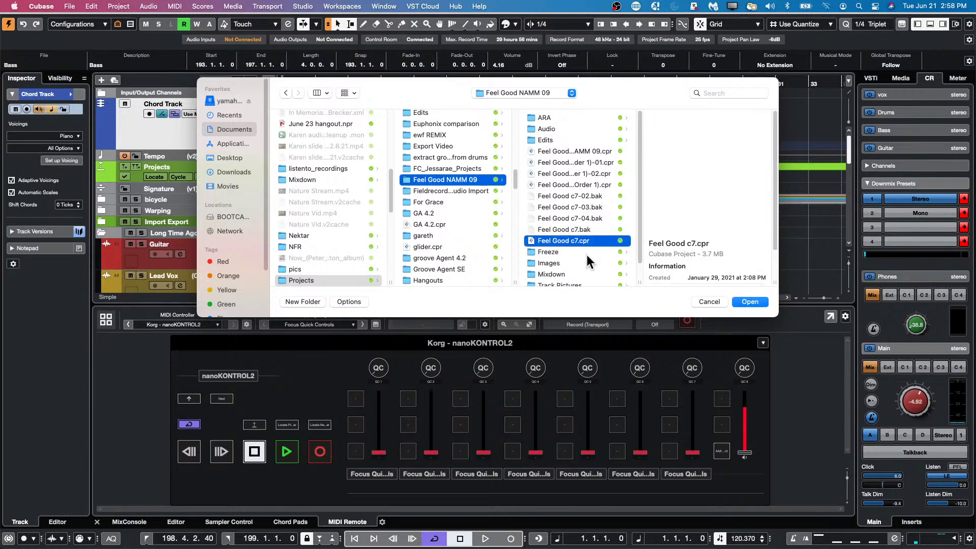
pyautogui.click(756, 300)
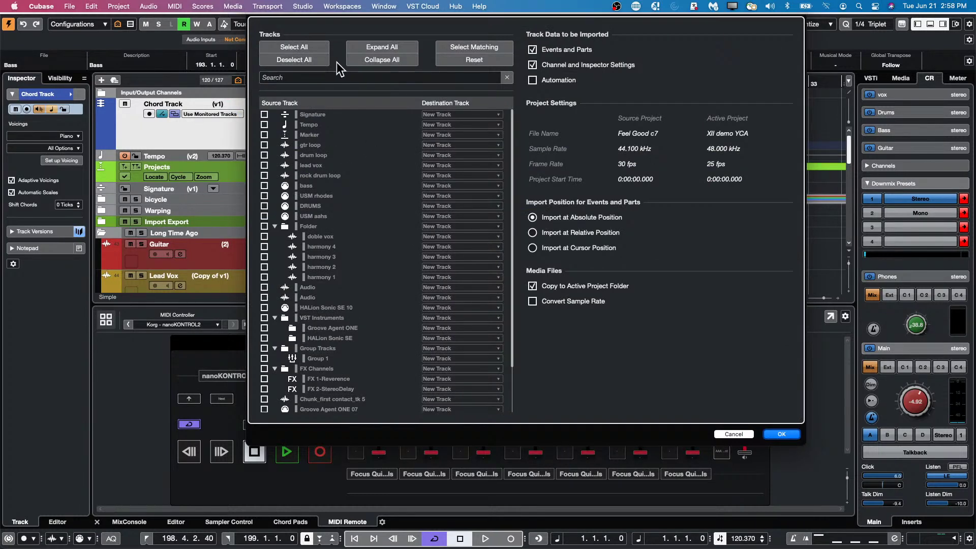
# - Reset the track selection, look through the source tracks of Feel Good c7 for a chord track, and close the import options
pyautogui.click(476, 61)
pyautogui.scroll(-1, 349, 199)
pyautogui.scroll(-3, 348, 197)
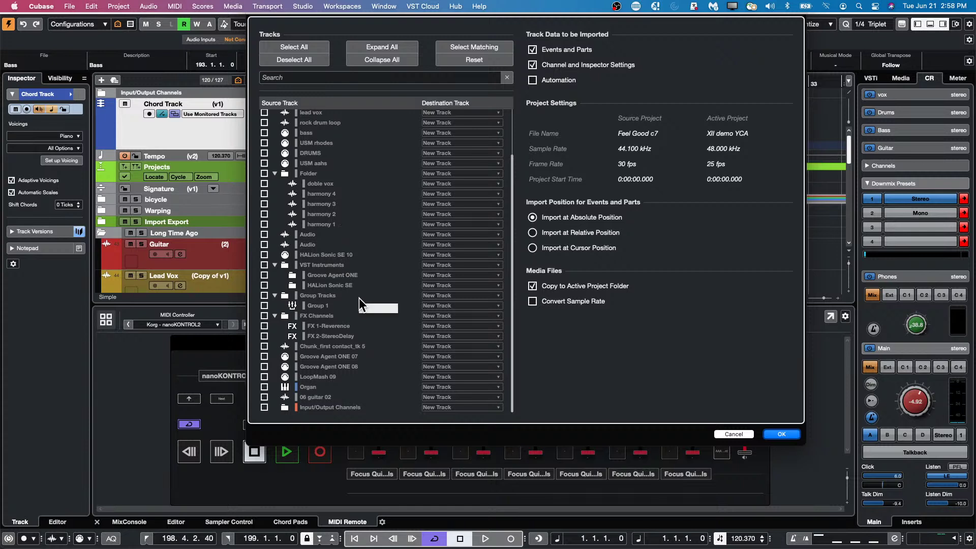
pyautogui.scroll(3, 328, 334)
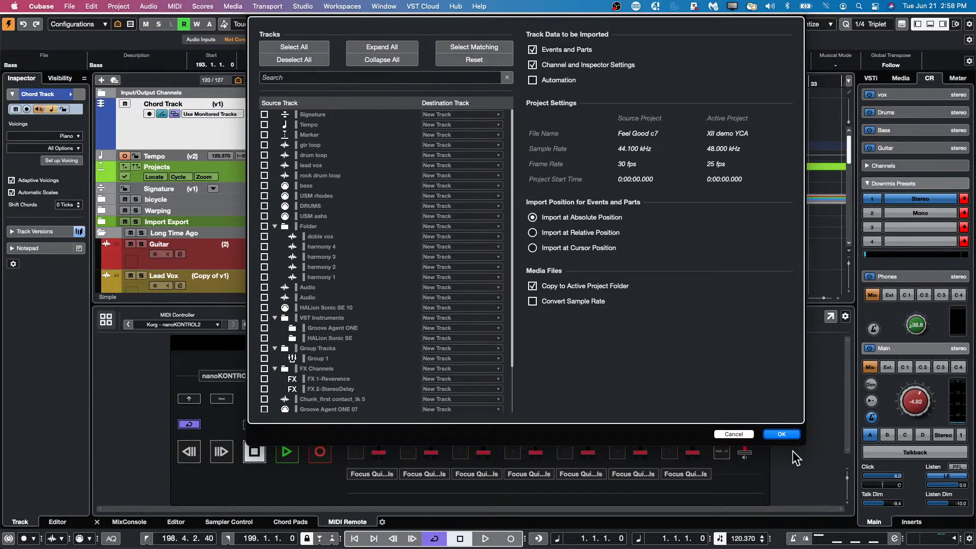
pyautogui.click(781, 434)
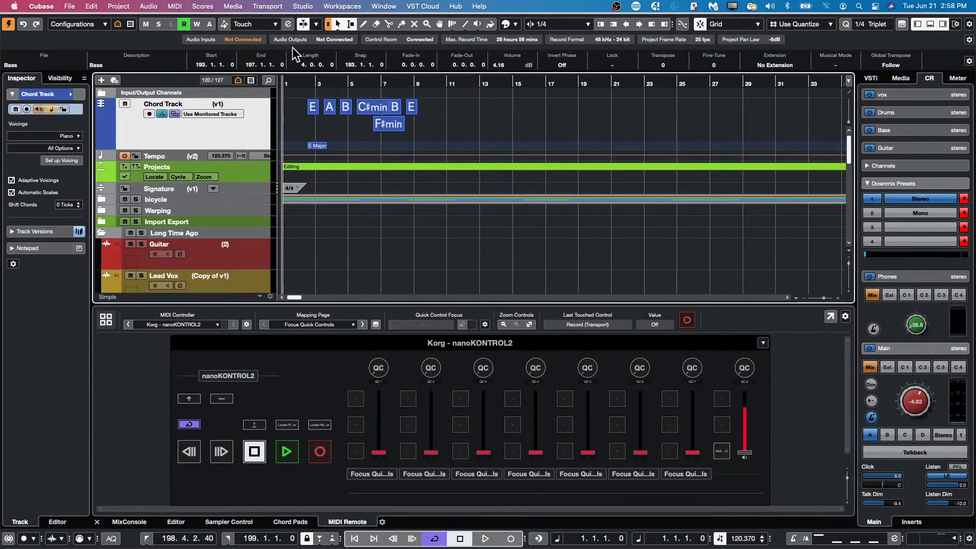
# - Start opening an existing project, with the file browser in the Feel Good NAMM 09 folder
pyautogui.click(70, 6)
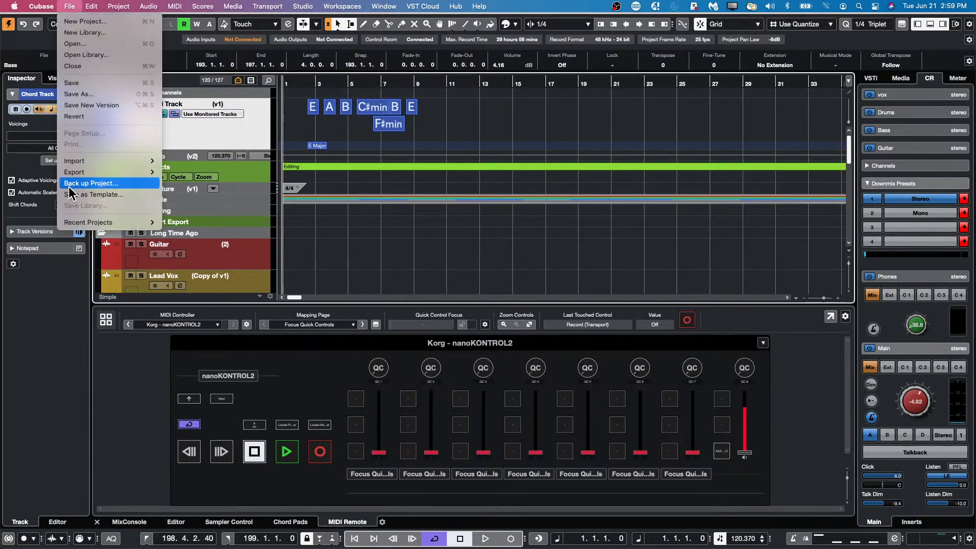
pyautogui.moveTo(84, 173)
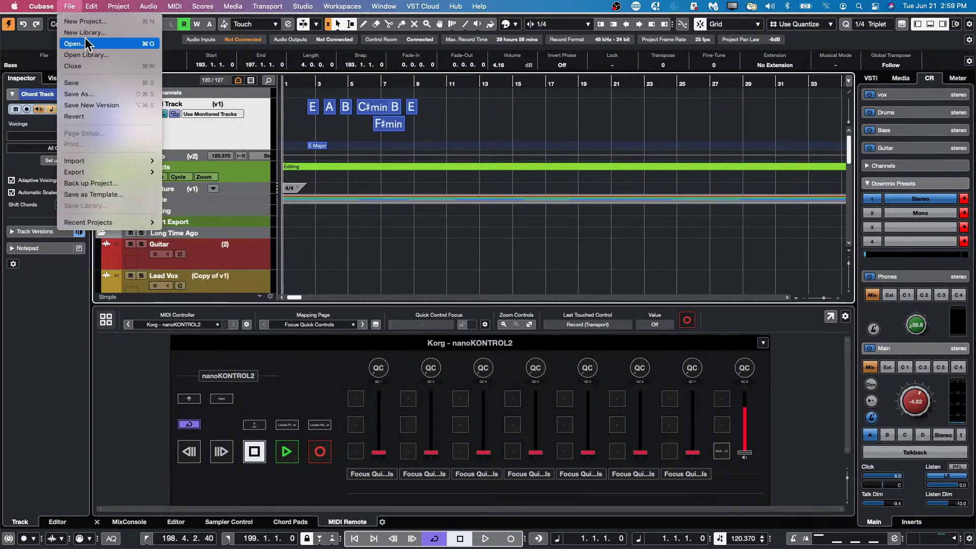
pyautogui.press('Escape')
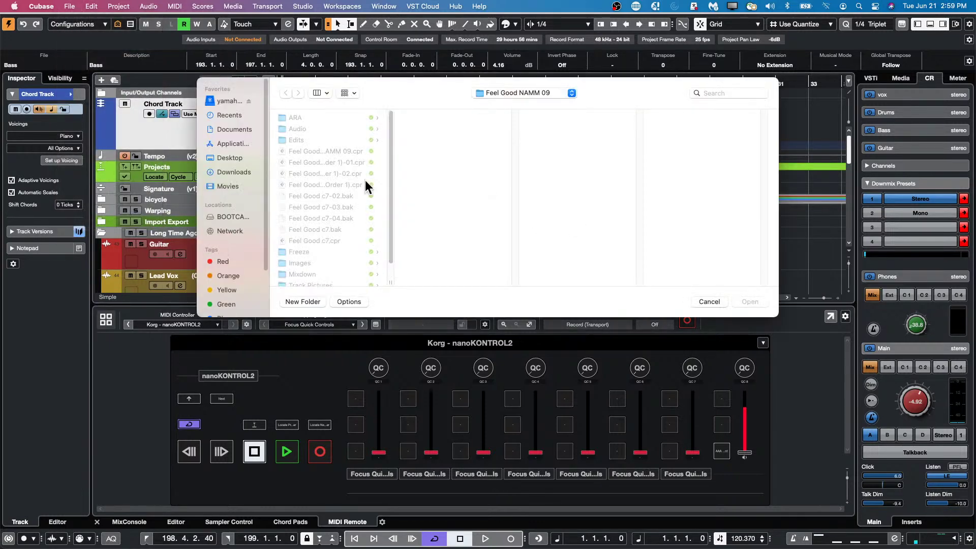
# - Add an arranger track below the Chord Track and increase its track height
pyautogui.click(721, 303)
pyautogui.rightClick(186, 133)
pyautogui.moveTo(316, 140)
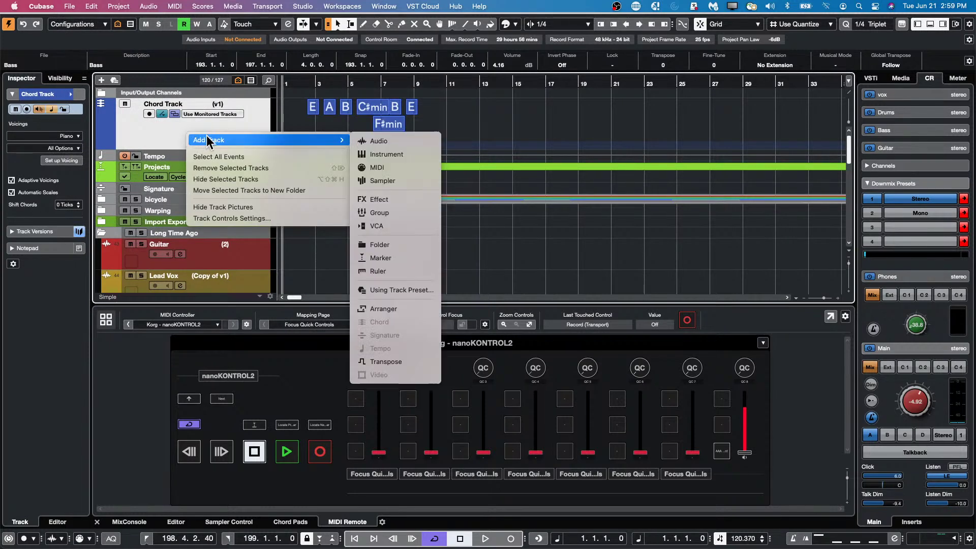
pyautogui.click(397, 308)
pyautogui.scroll(-3, 227, 135)
pyautogui.scroll(3, 228, 136)
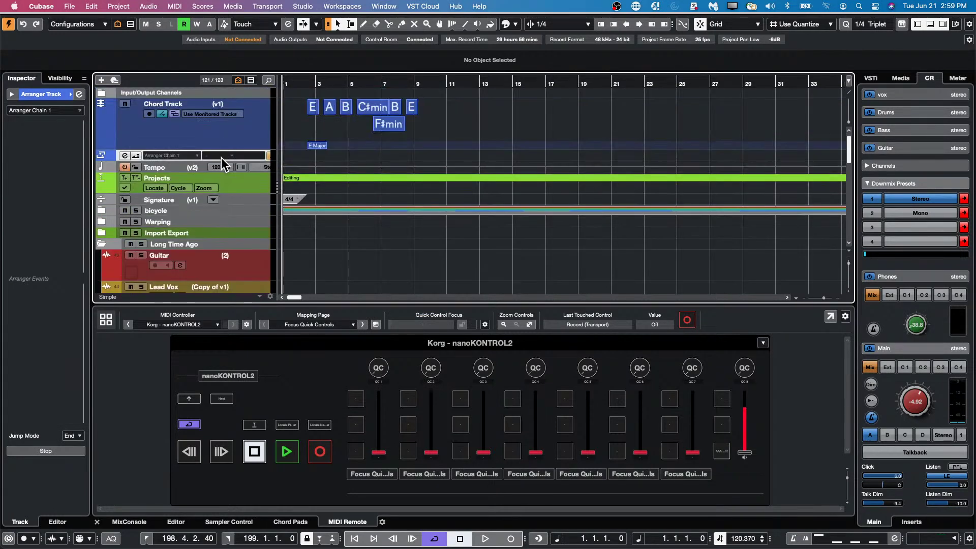
pyautogui.moveTo(223, 162); pyautogui.dragTo(223, 201)
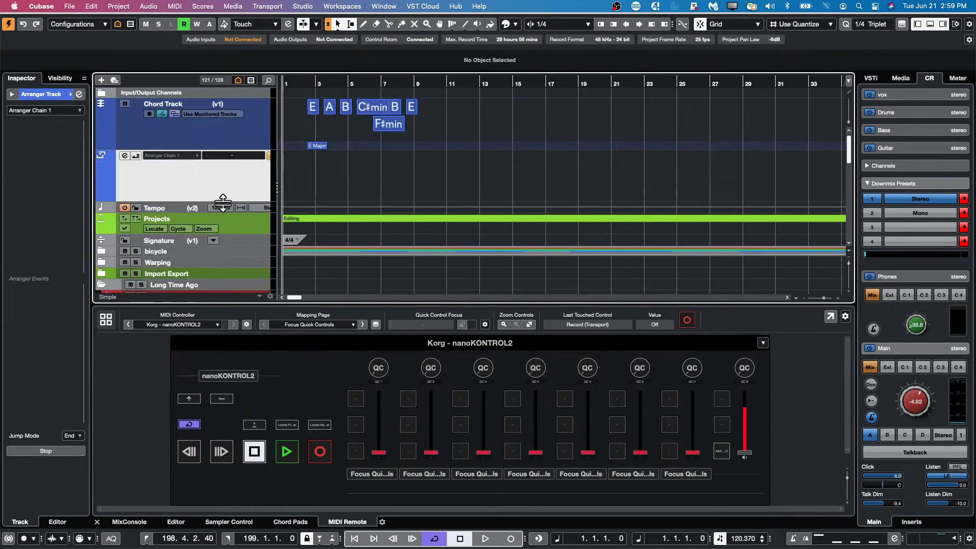
# - Open Feel Good c7.cpr from the Feel Good NAMM 09 project folder without activating it, leaving the missing files unresolved
pyautogui.click(69, 6)
pyautogui.moveTo(117, 174)
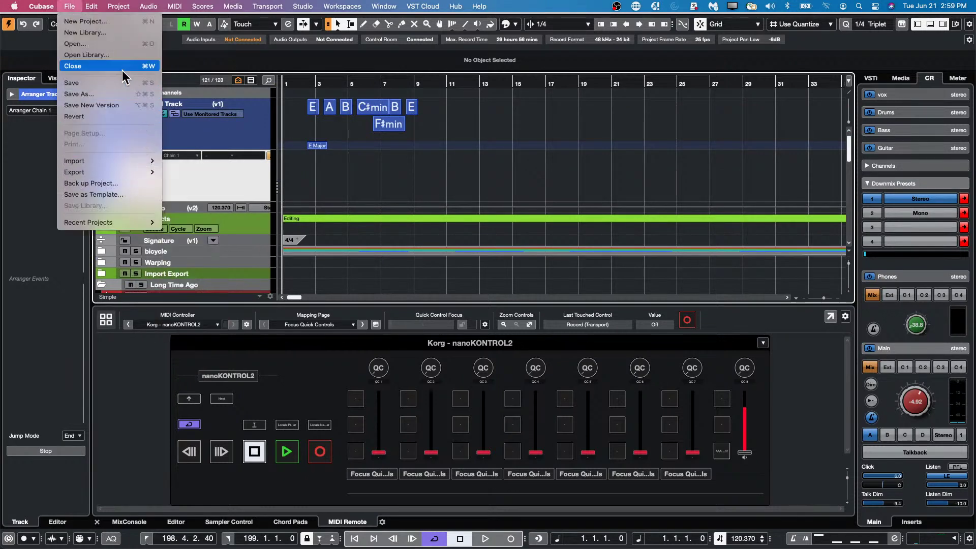
pyautogui.click(115, 44)
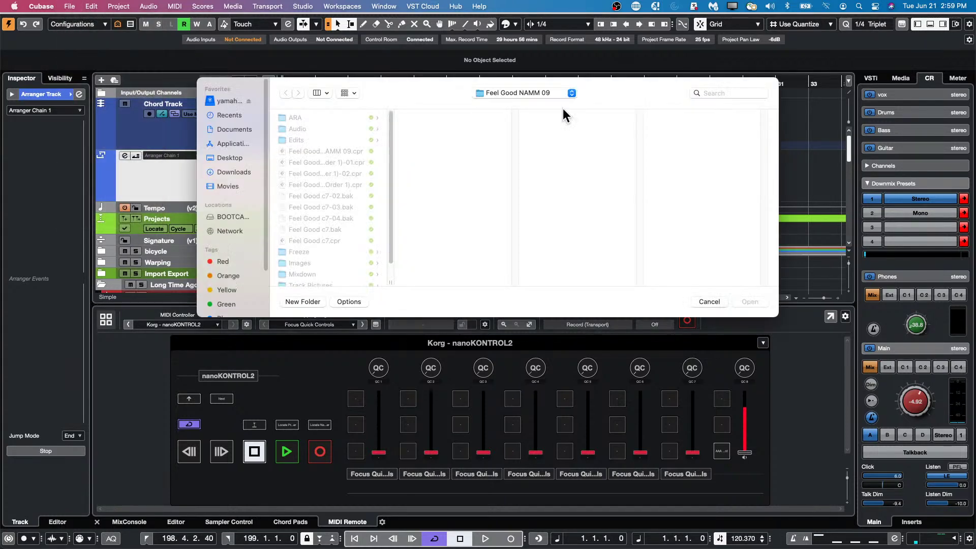
pyautogui.click(515, 93)
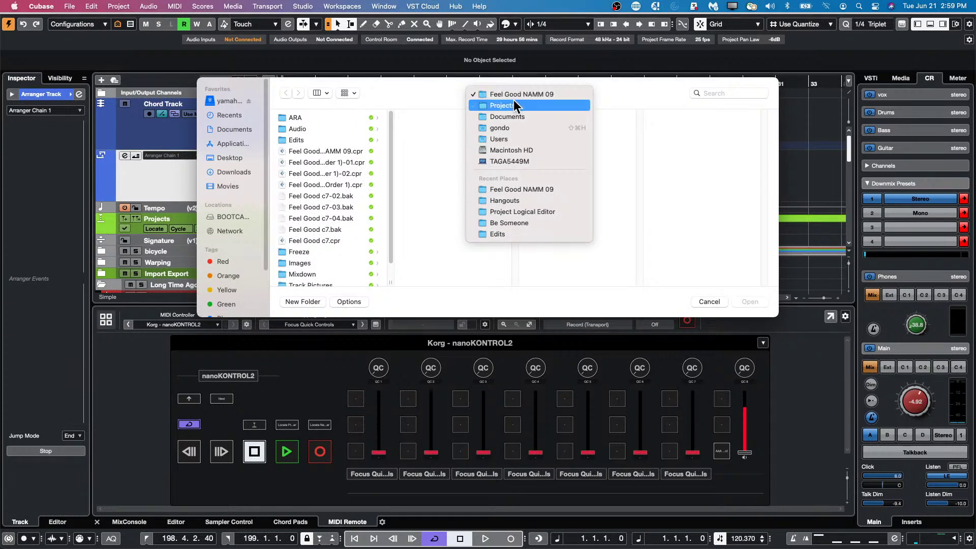
pyautogui.click(513, 105)
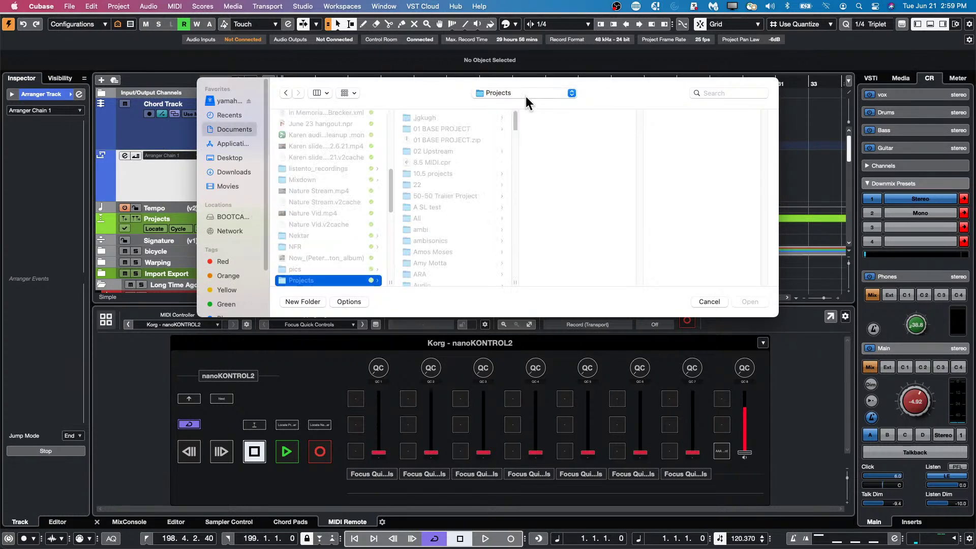
pyautogui.scroll(-15, 462, 233)
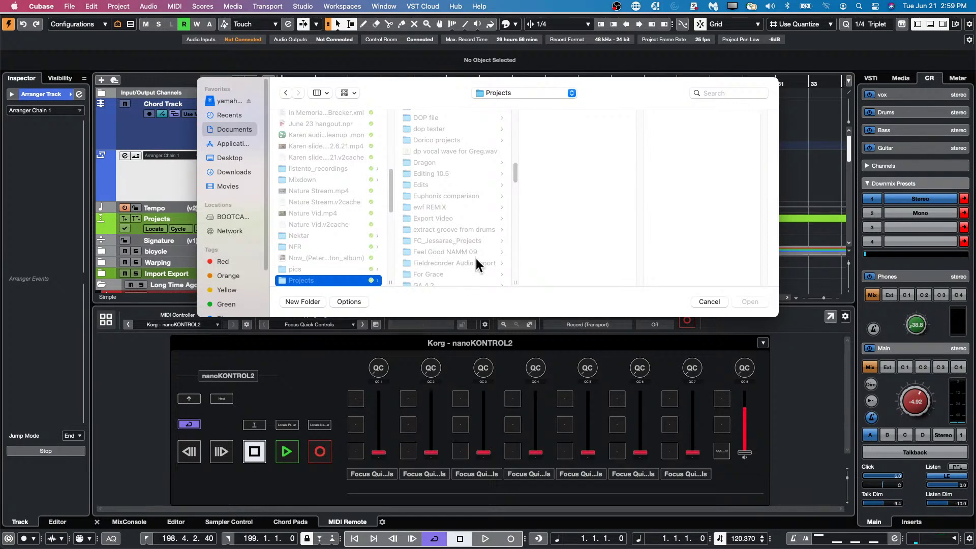
pyautogui.click(457, 250)
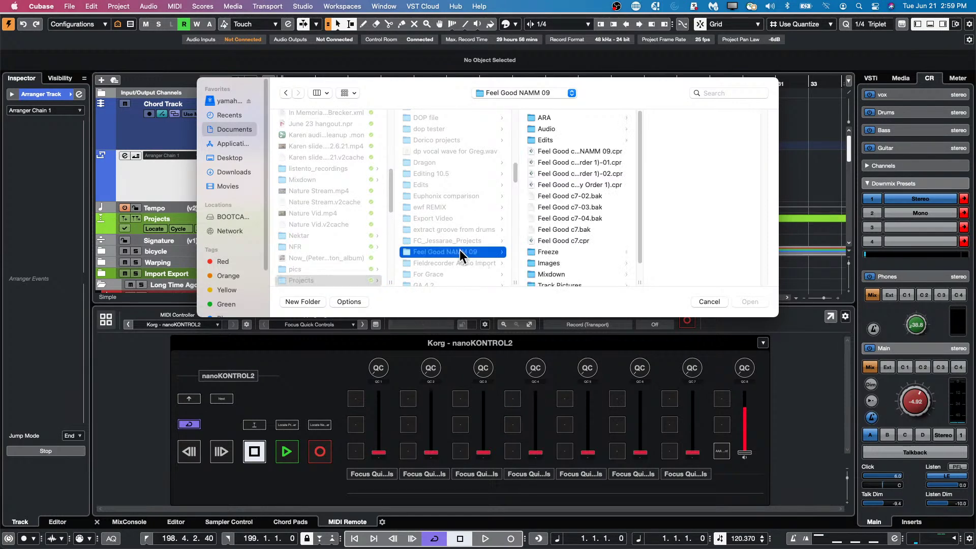
pyautogui.doubleClick(565, 240)
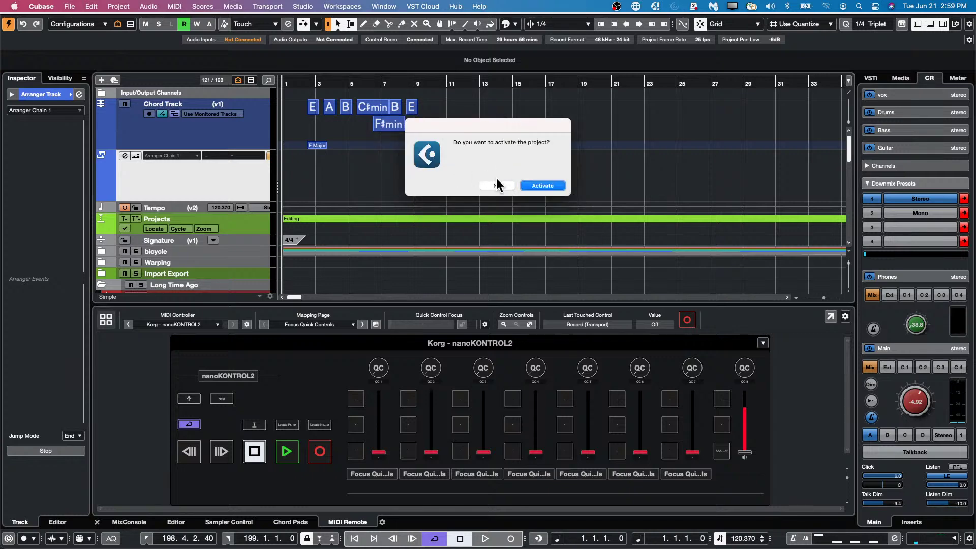
pyautogui.click(496, 185)
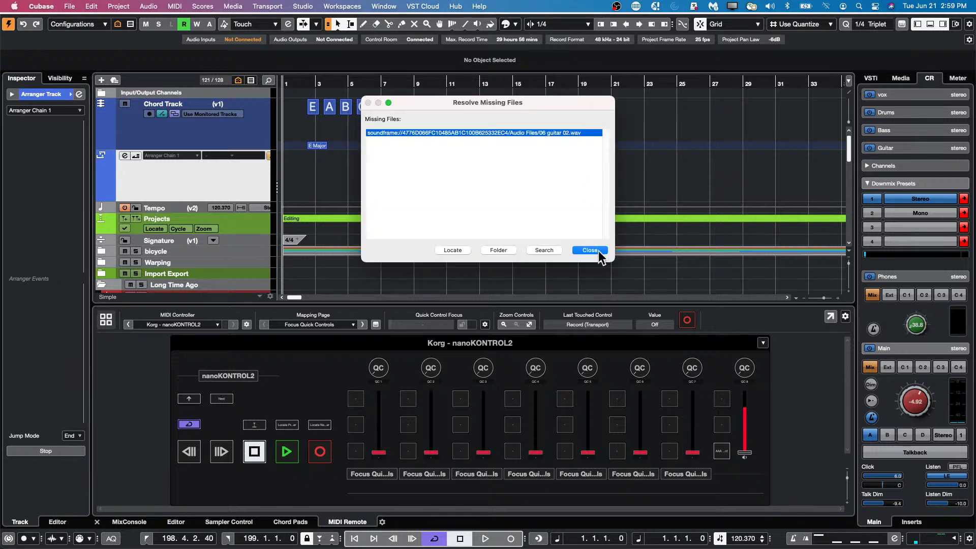
pyautogui.click(589, 251)
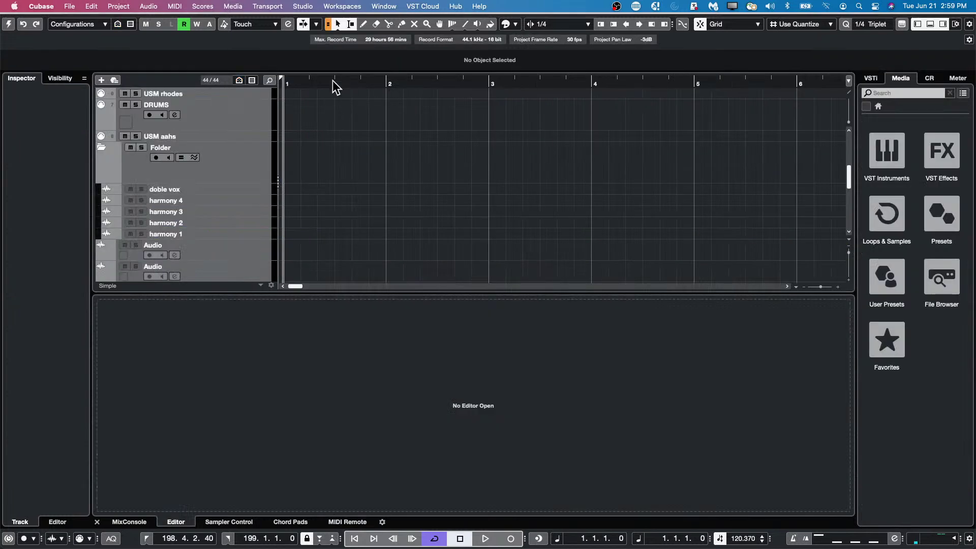
# - Select all events on the arranger track of the Feel Good c7 project
pyautogui.moveTo(331, 81); pyautogui.dragTo(329, 11)
pyautogui.scroll(10, 506, 167)
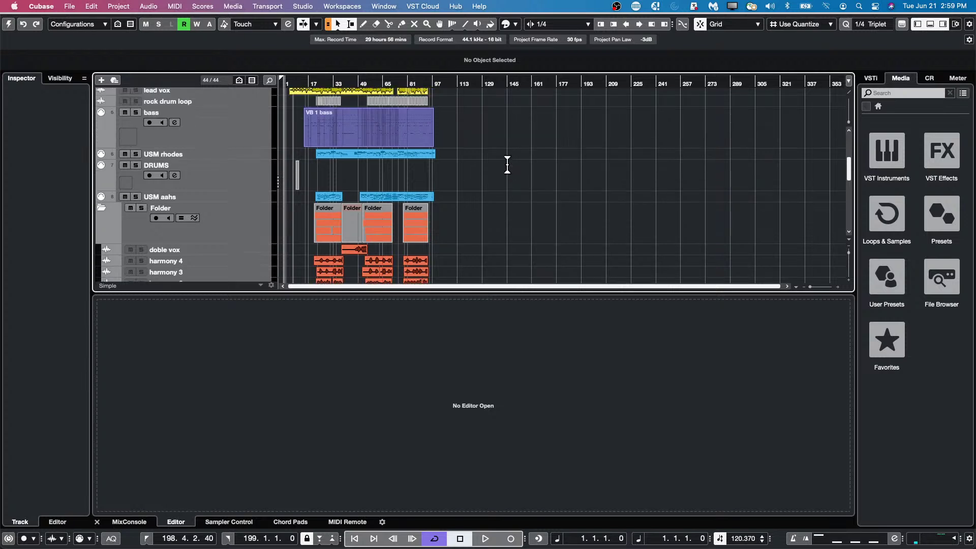
pyautogui.scroll(2, 508, 170)
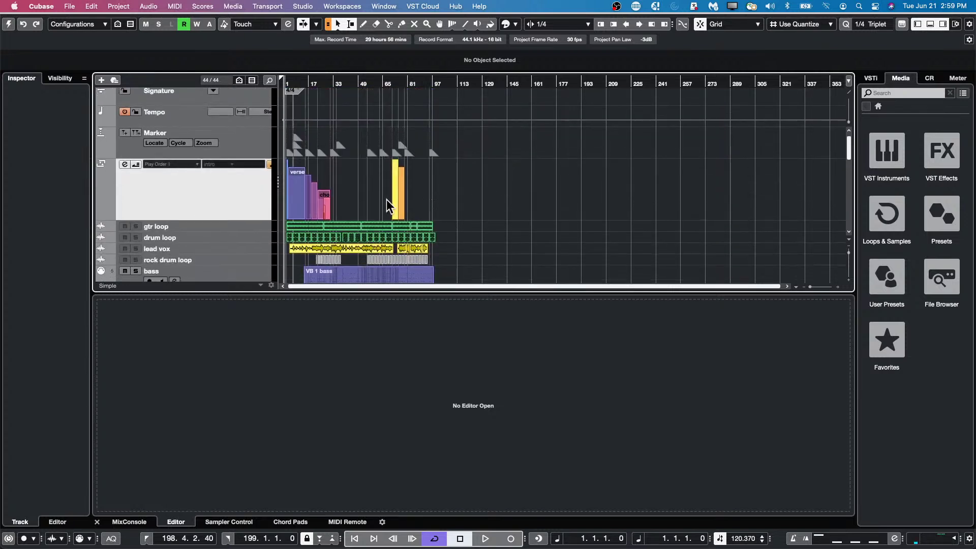
pyautogui.click(199, 209)
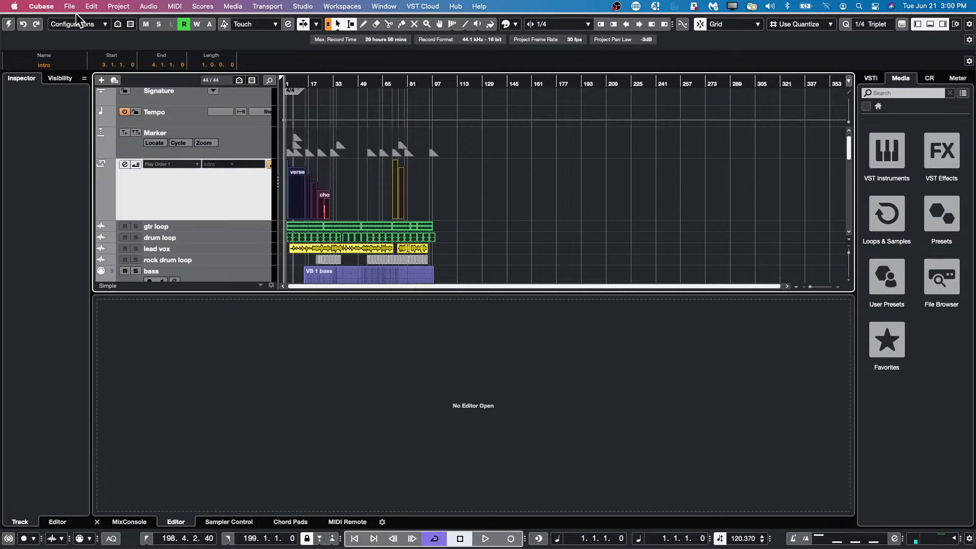
# - Paste the arranger events into the arranger track of the XII demo YCA project at bar 6, and undo the paste
pyautogui.moveTo(75, 13); pyautogui.dragTo(633, 143)
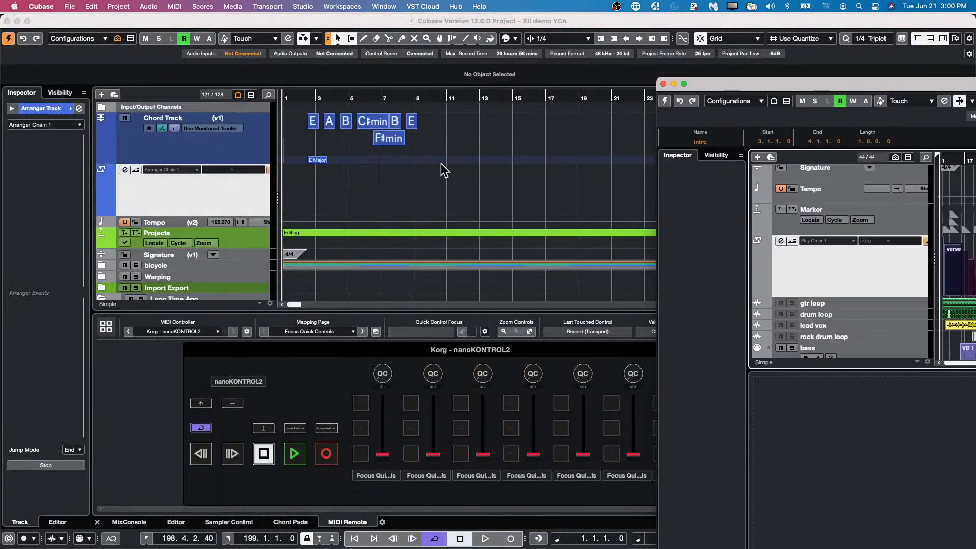
pyautogui.click(137, 89)
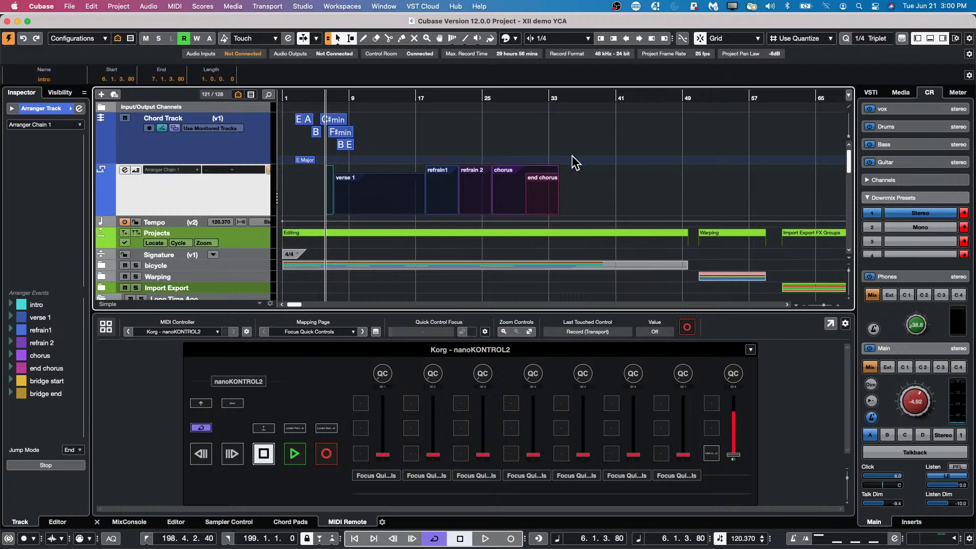
pyautogui.press('super+Tab')
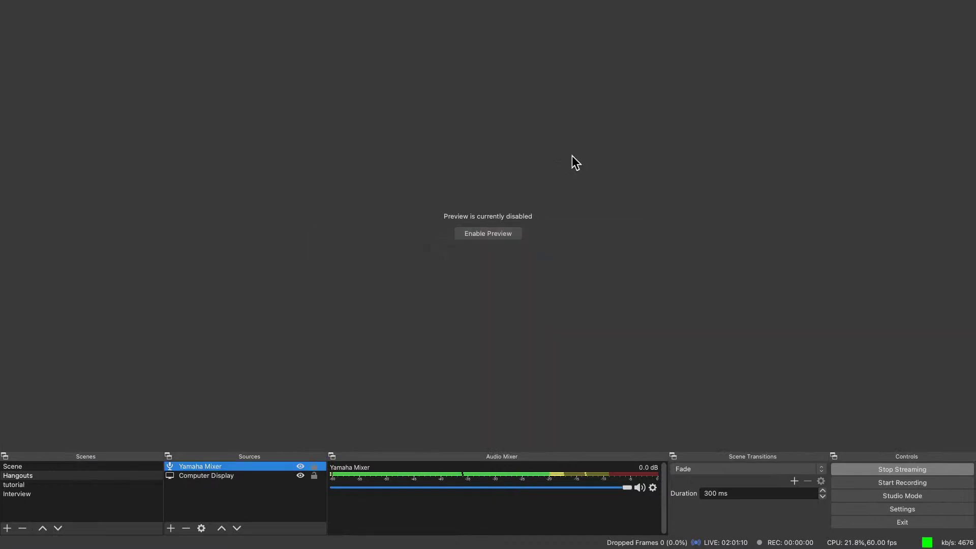
pyautogui.press('super+Tab')
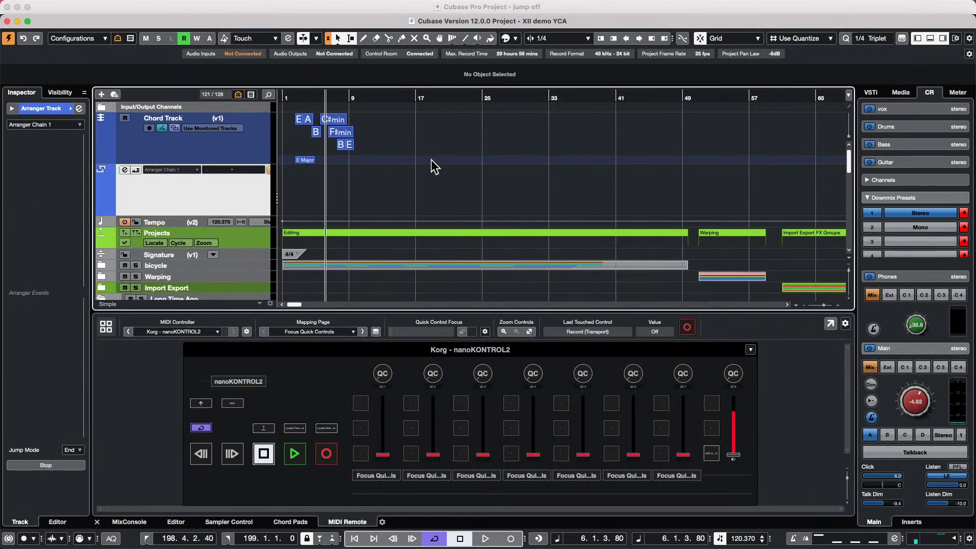
pyautogui.moveTo(351, 5)
pyautogui.click(427, 6)
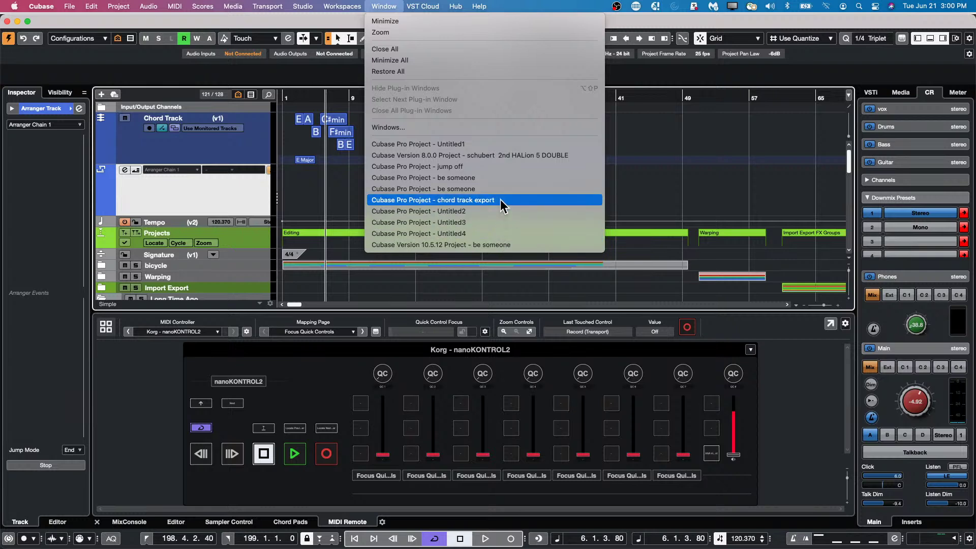
pyautogui.click(329, 198)
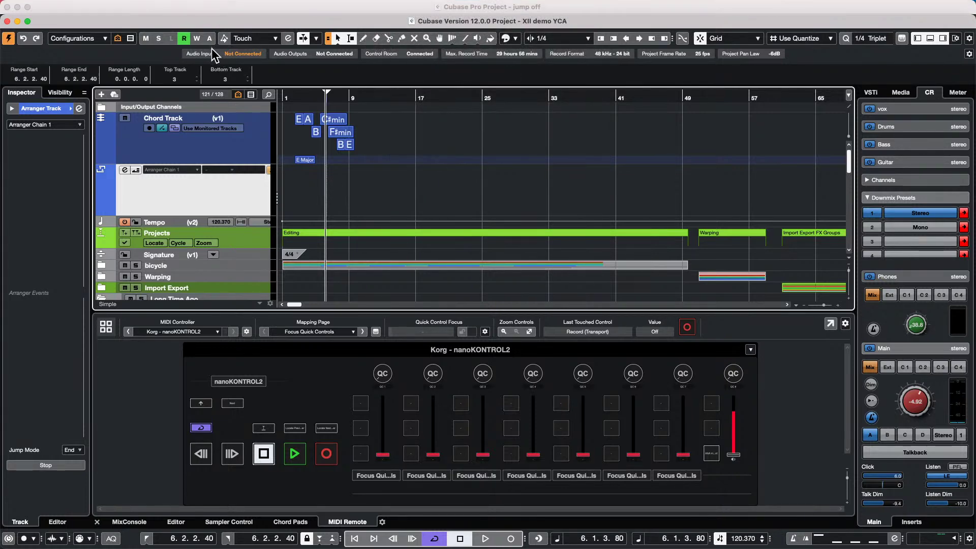
# - Arrange both project windows to be visible and copy the selected arranger events into XII demo YCA's arranger track at about bar 7
pyautogui.moveTo(212, 20); pyautogui.dragTo(65, 129)
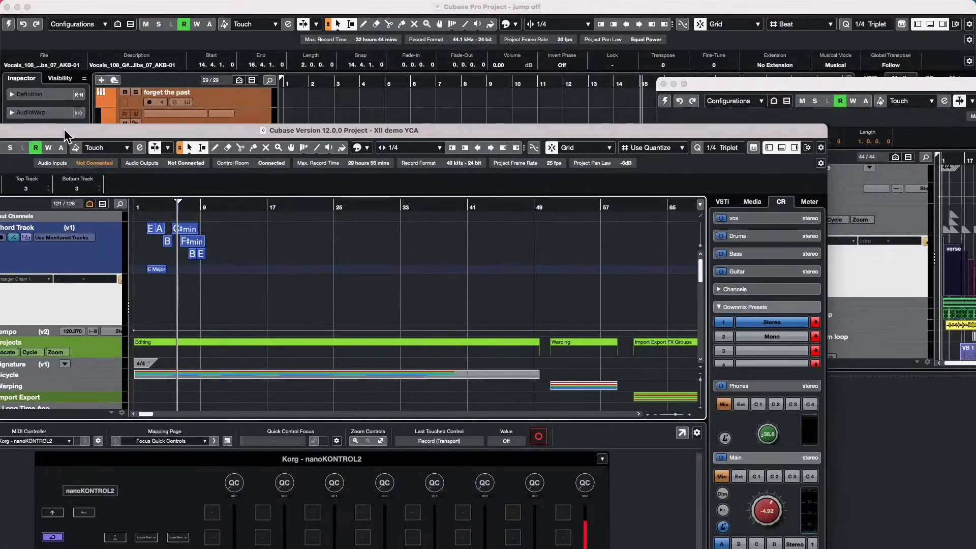
pyautogui.moveTo(847, 83); pyautogui.dragTo(681, 26)
pyautogui.moveTo(787, 225); pyautogui.dragTo(188, 307)
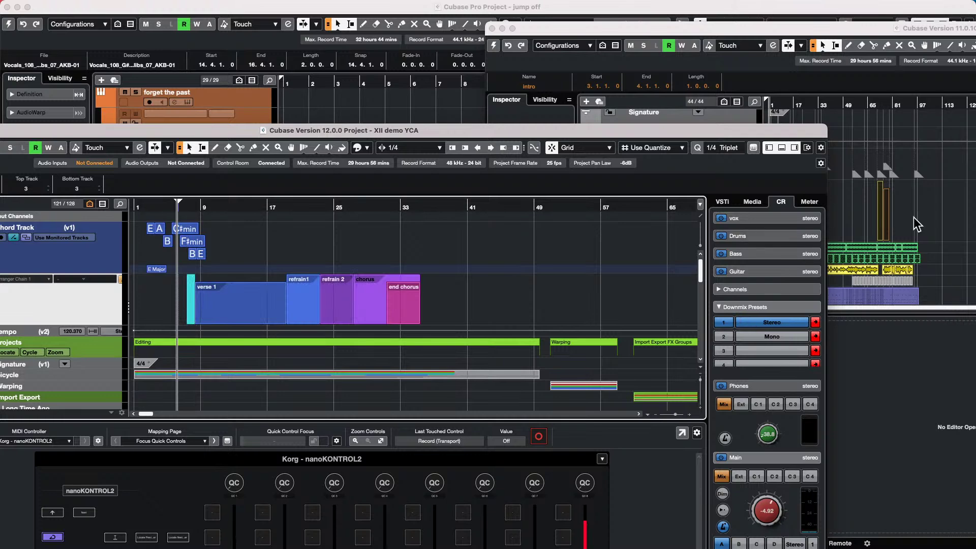
pyautogui.moveTo(186, 130); pyautogui.dragTo(421, 101)
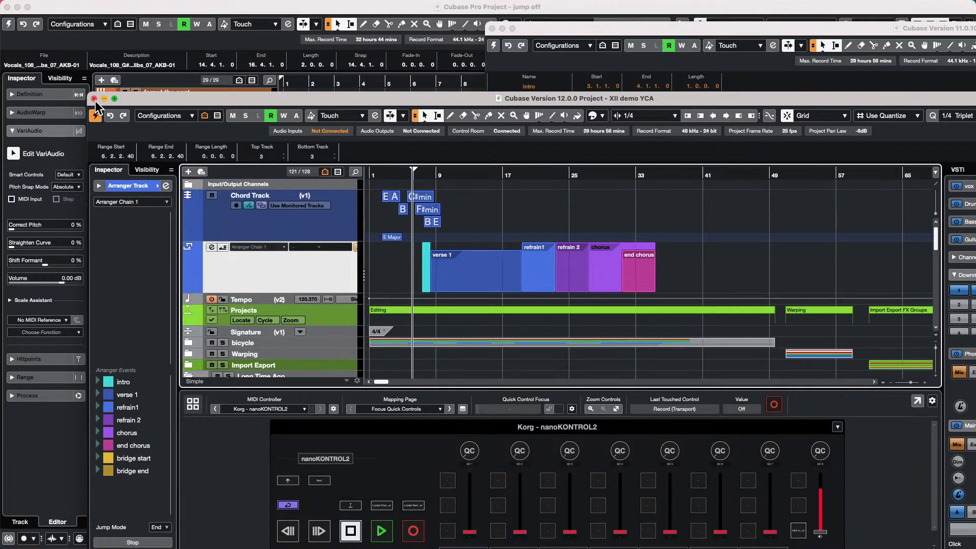
# - Open the recent project A Long Long Time Ago Verve.cpr, activate it, and leave its missing file unresolved
pyautogui.moveTo(566, 5)
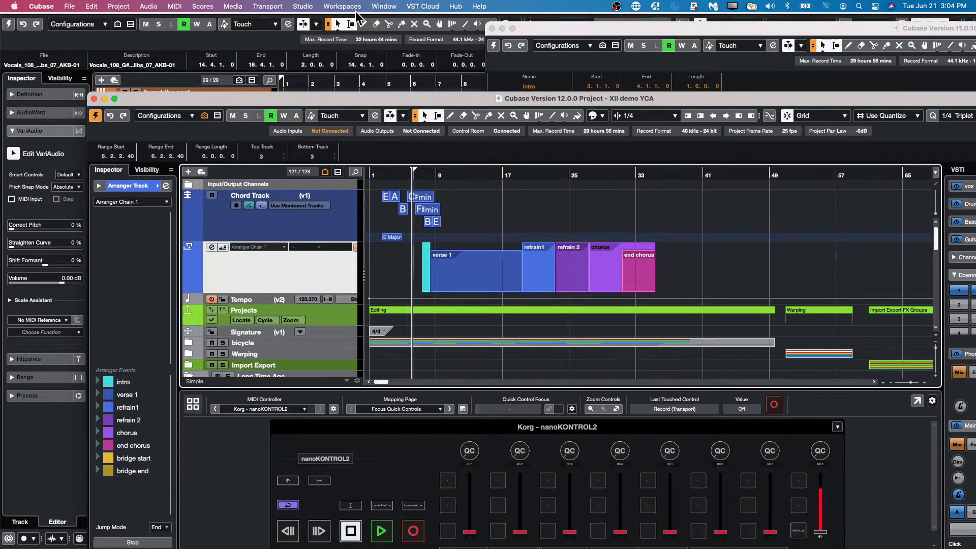
pyautogui.click(384, 7)
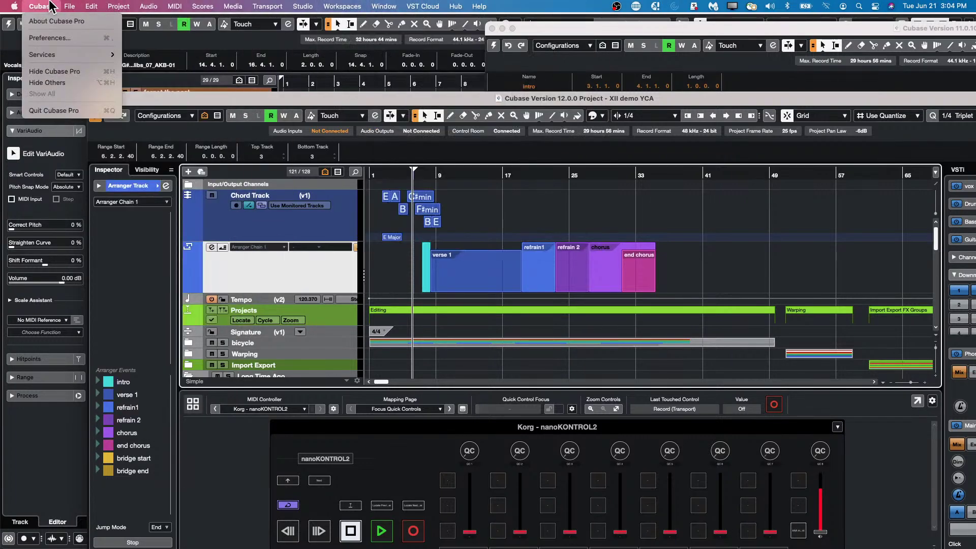
pyautogui.moveTo(70, 6)
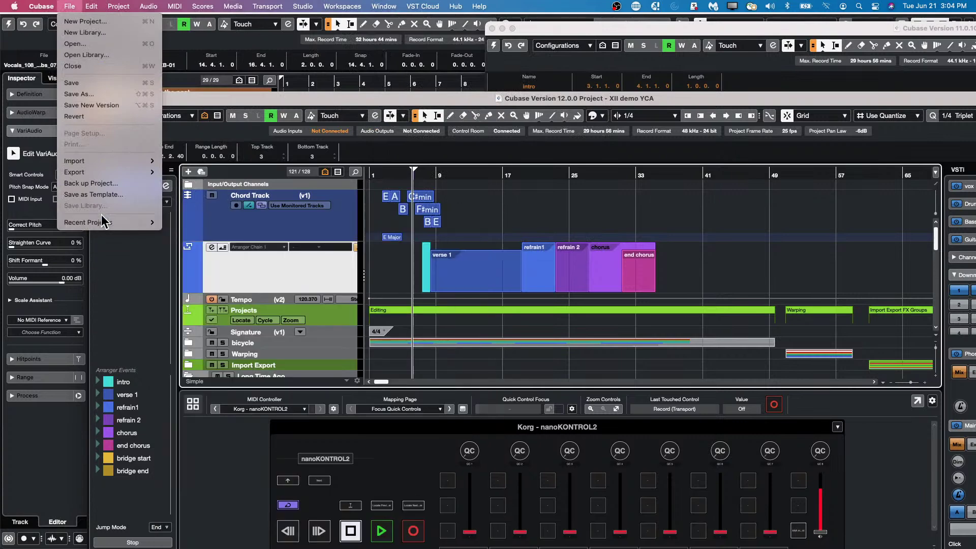
pyautogui.moveTo(104, 222)
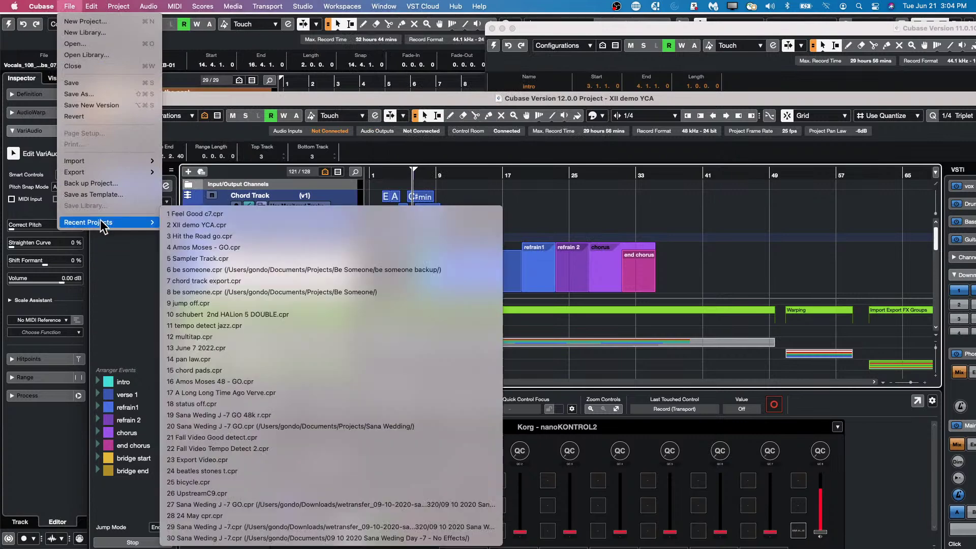
pyautogui.click(300, 392)
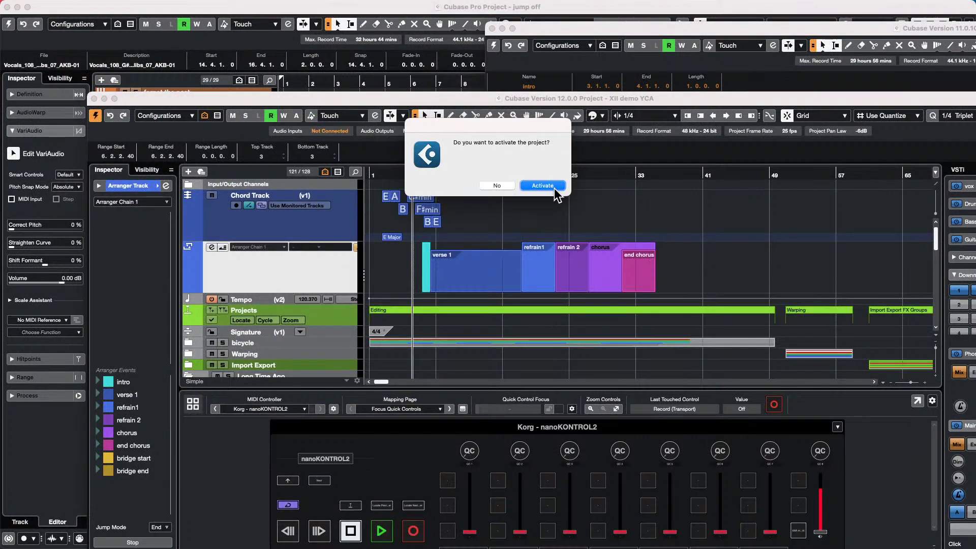
pyautogui.click(555, 190)
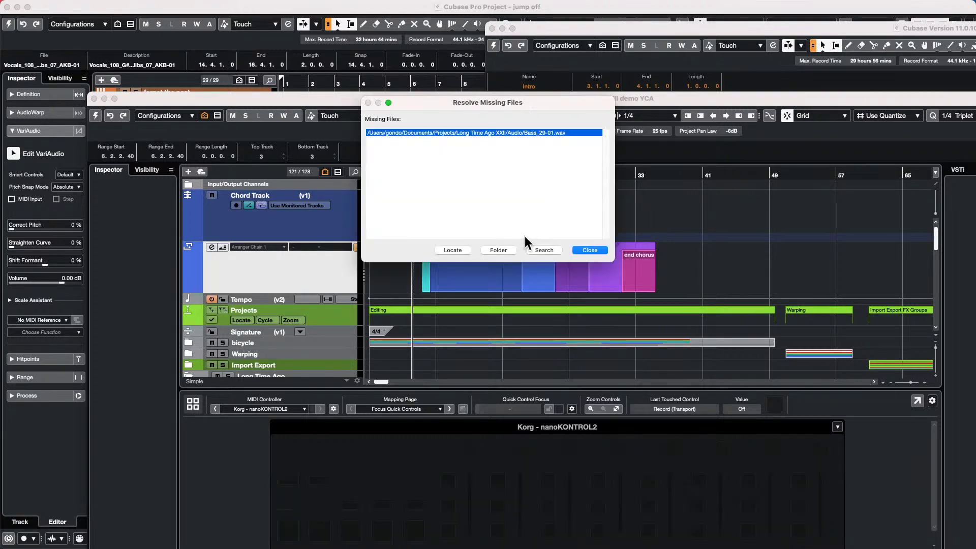
pyautogui.click(591, 250)
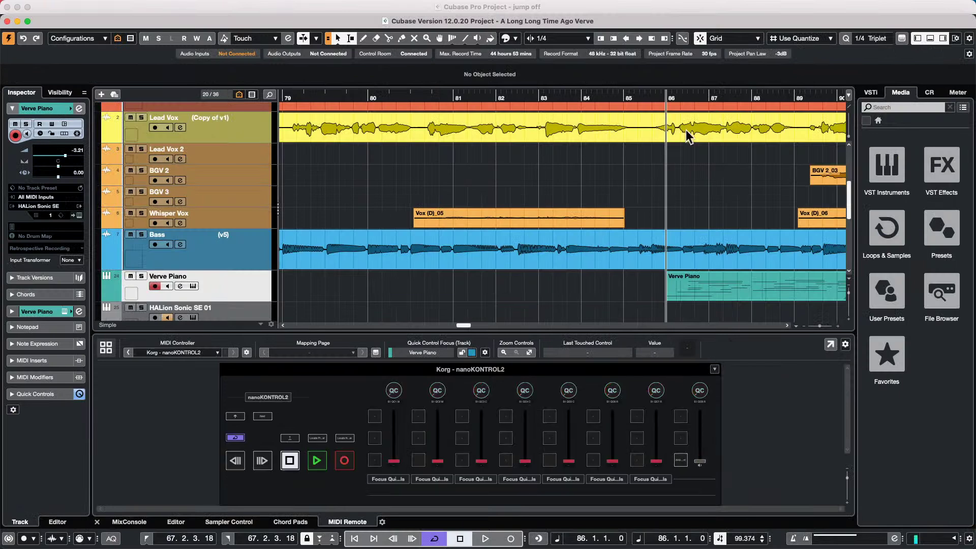
# - Select the Guitar_04 event and place the project cursor at about bar 74, where the guitar waveform begins
pyautogui.click(350, 106)
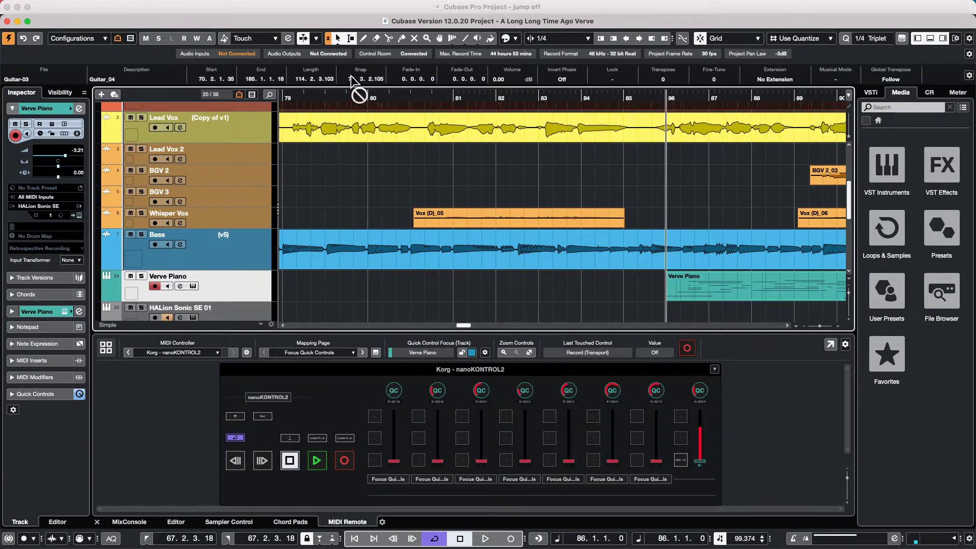
pyautogui.click(352, 96)
pyautogui.press('g')
pyautogui.press('g')
pyautogui.press('g')
pyautogui.press('g')
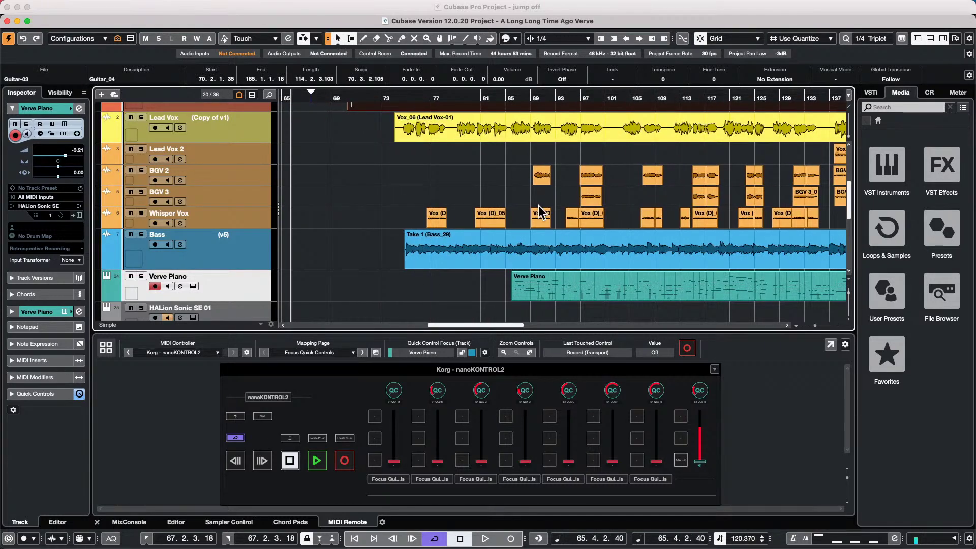
pyautogui.scroll(5, 538, 203)
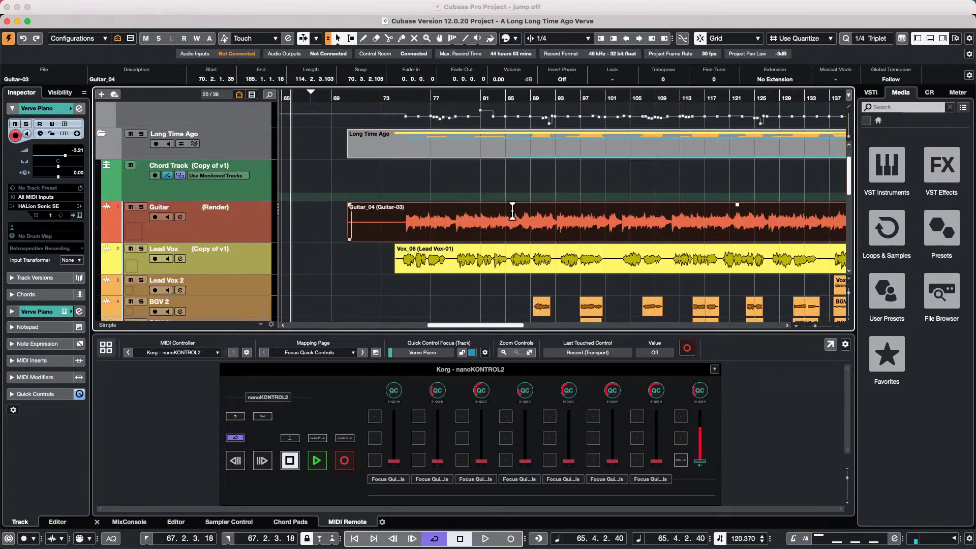
pyautogui.click(405, 99)
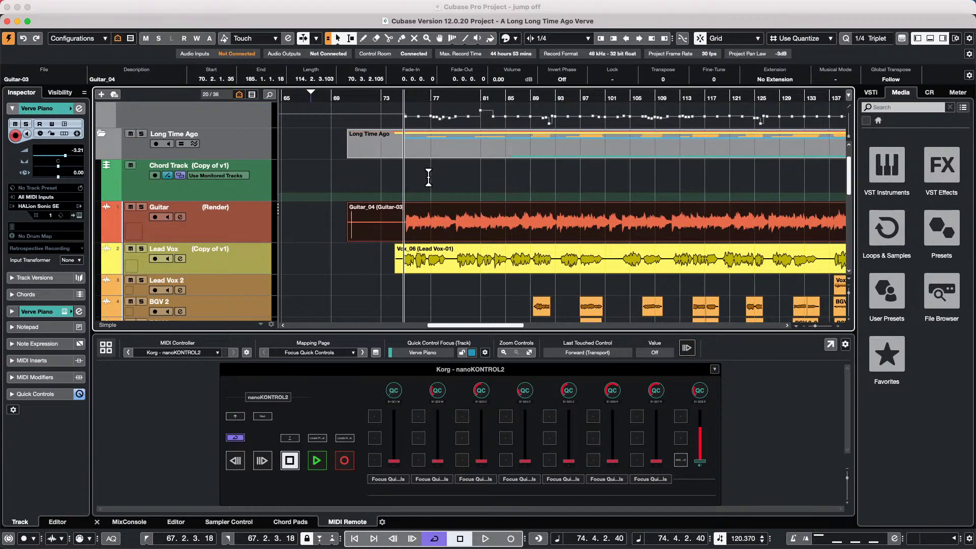
# - Audition the Guitar track in solo from the cursor, stop playback, and generate chord events from the Guitar_04 event on the chord track
pyautogui.press('space')
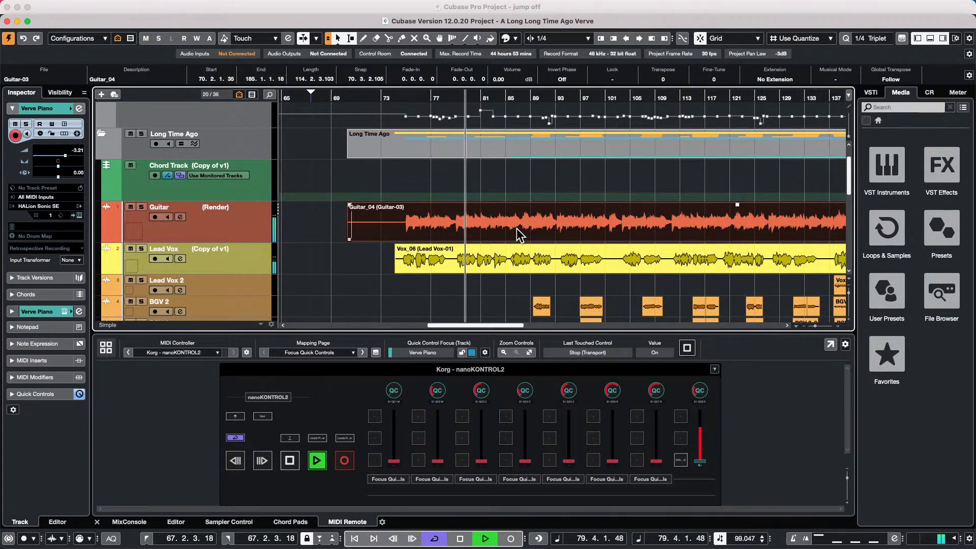
pyautogui.click(140, 208)
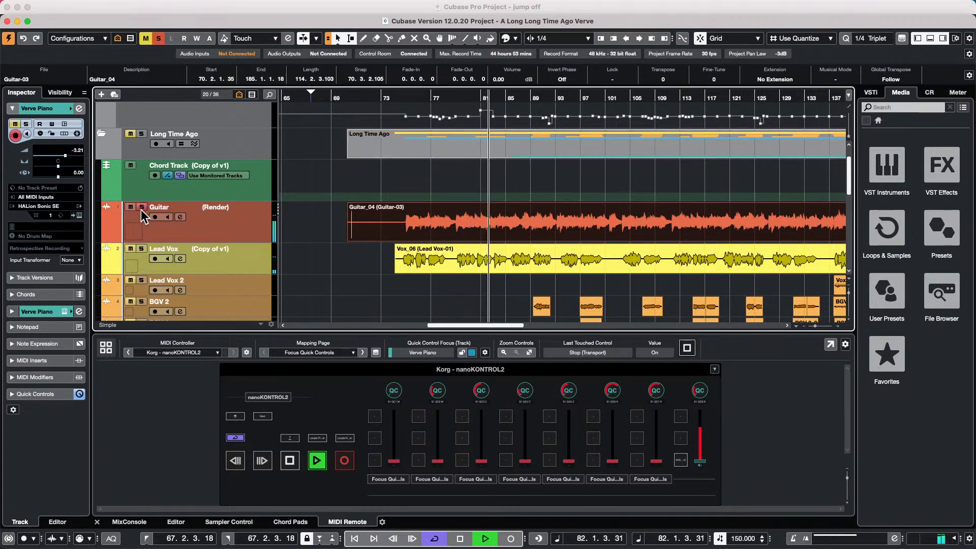
pyautogui.press('space')
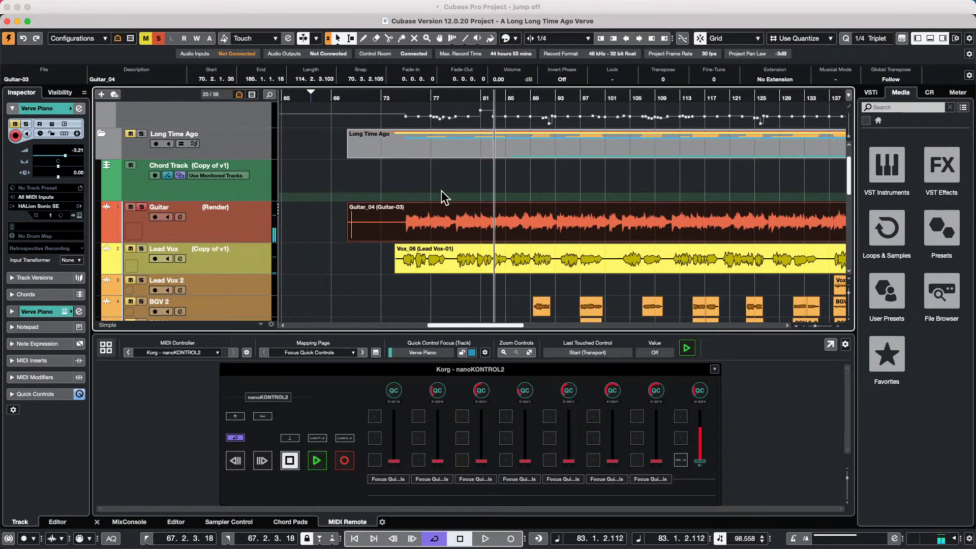
pyautogui.moveTo(458, 224); pyautogui.dragTo(460, 198)
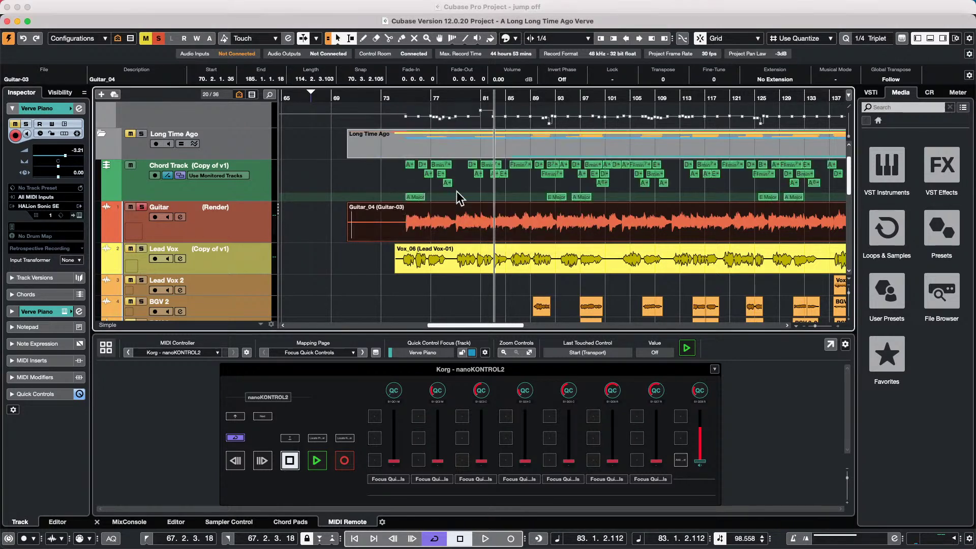
# - Add an instrument track directly below the chord track
pyautogui.rightClick(192, 194)
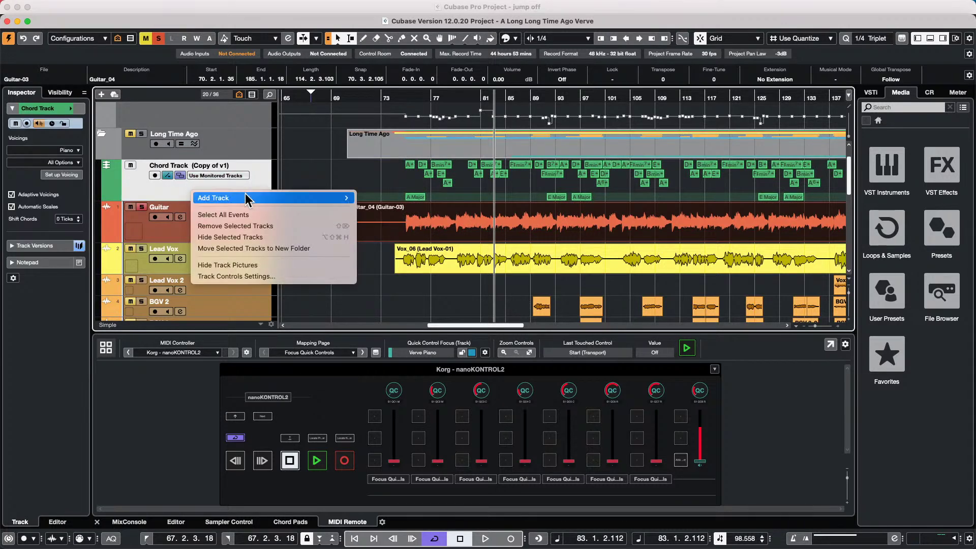
pyautogui.moveTo(274, 198)
pyautogui.click(431, 212)
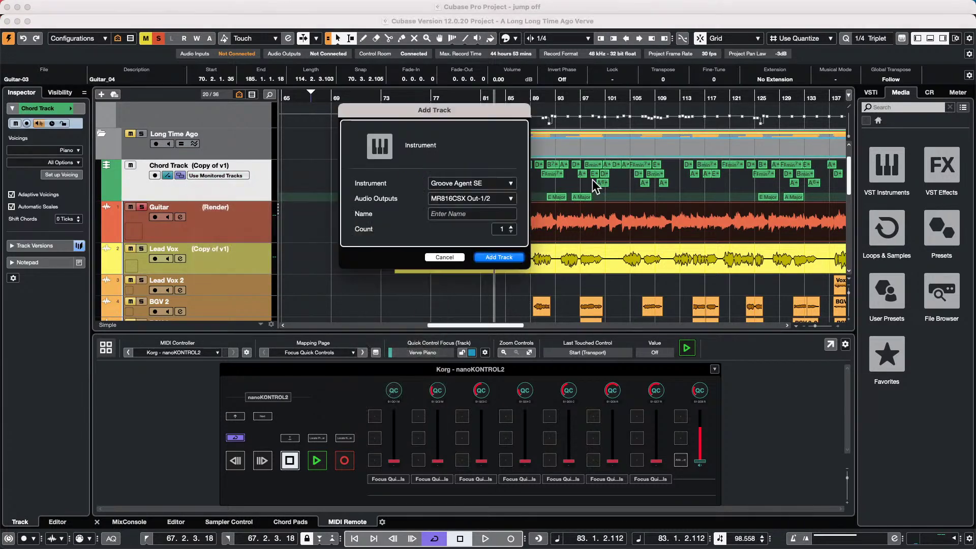
pyautogui.click(472, 184)
pyautogui.click(409, 216)
pyautogui.click(499, 260)
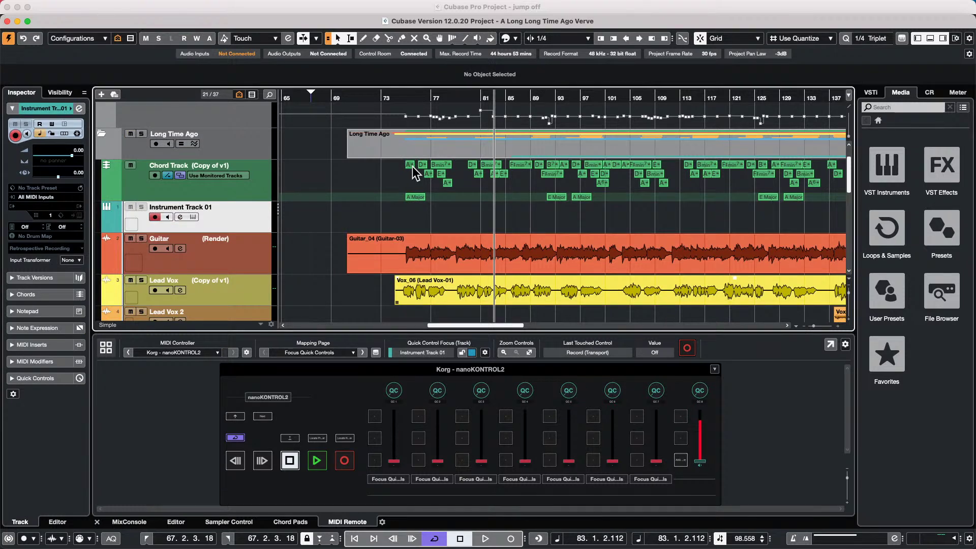
# - Try to copy the chord events onto Instrument Track 01, and undo the move
pyautogui.click(411, 166)
pyautogui.moveTo(411, 165); pyautogui.dragTo(440, 193)
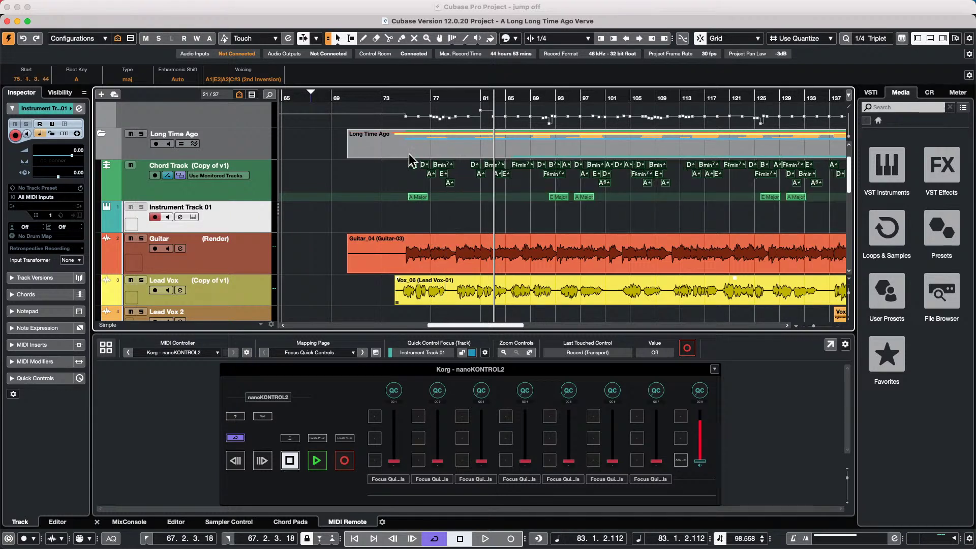
pyautogui.hotkey('ctrl', 'z')
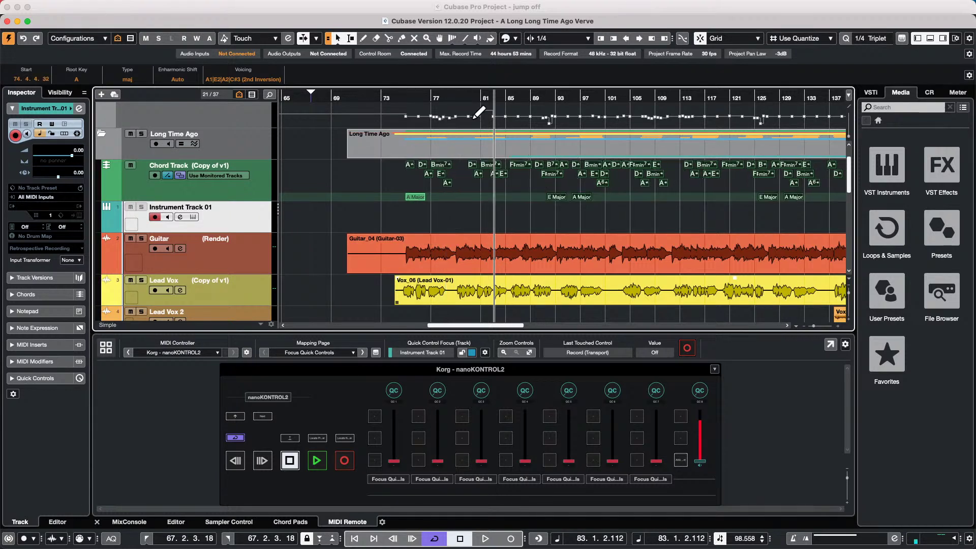
# - Hide the chord track's scale events and copy all chord events onto Instrument Track 01 as MIDI parts
pyautogui.click(404, 182)
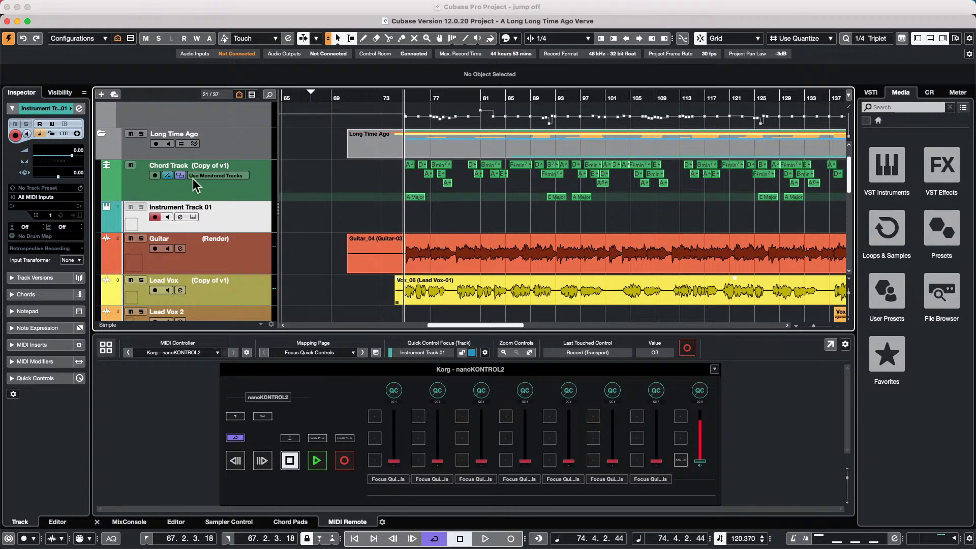
pyautogui.click(167, 175)
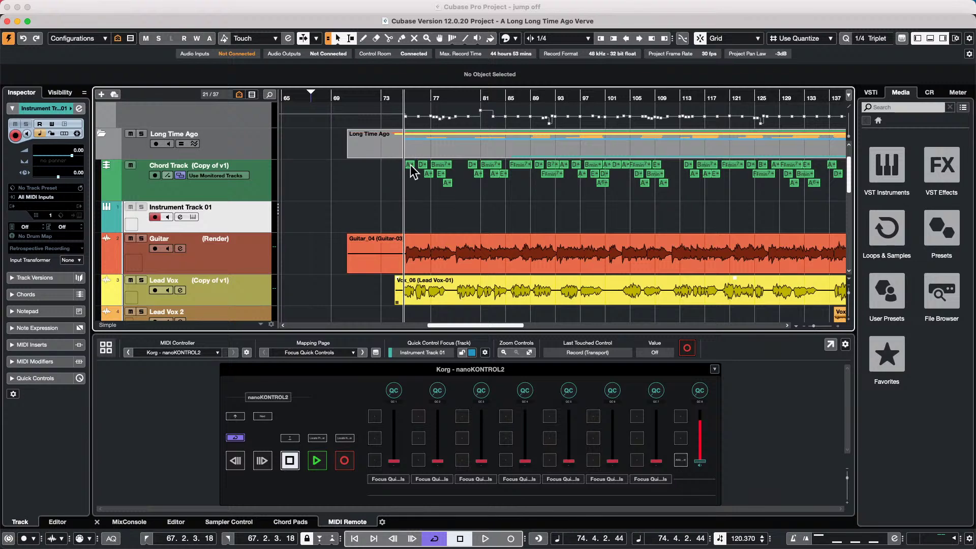
pyautogui.press('super+a')
pyautogui.moveTo(412, 171); pyautogui.dragTo(416, 216)
# - Inspect the notes of the A chord part at bar 78 on Instrument Track 01 in the Key Editor
pyautogui.doubleClick(454, 219)
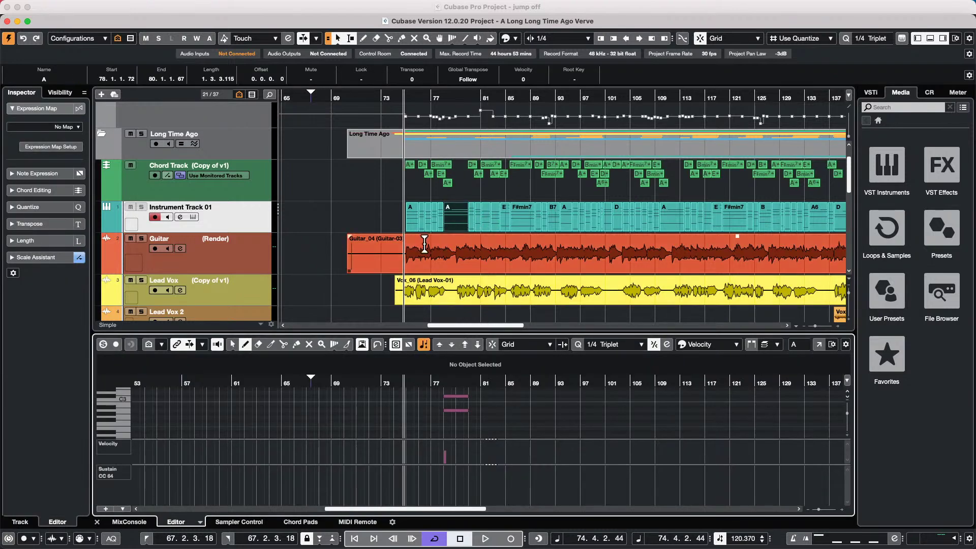
pyautogui.click(453, 98)
pyautogui.moveTo(452, 114); pyautogui.dragTo(374, 344)
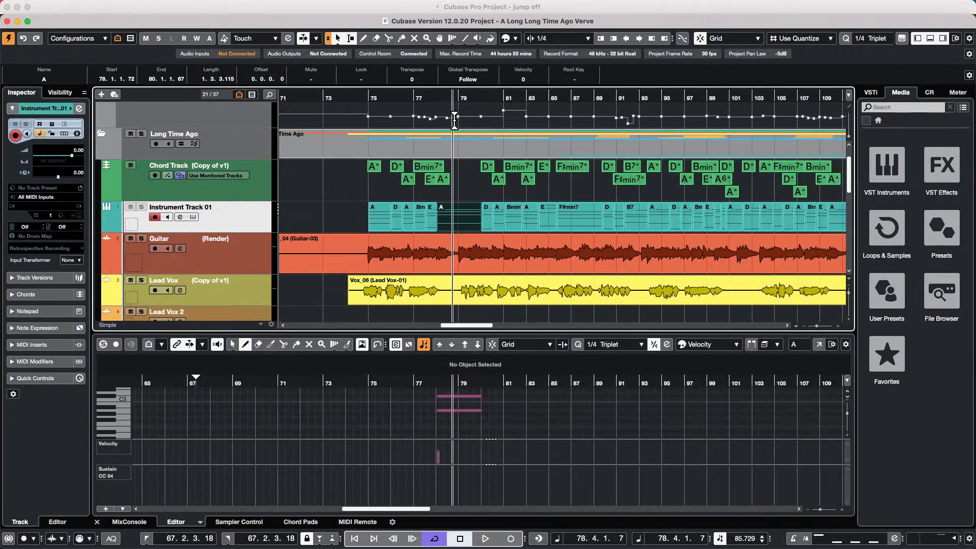
pyautogui.click(357, 221)
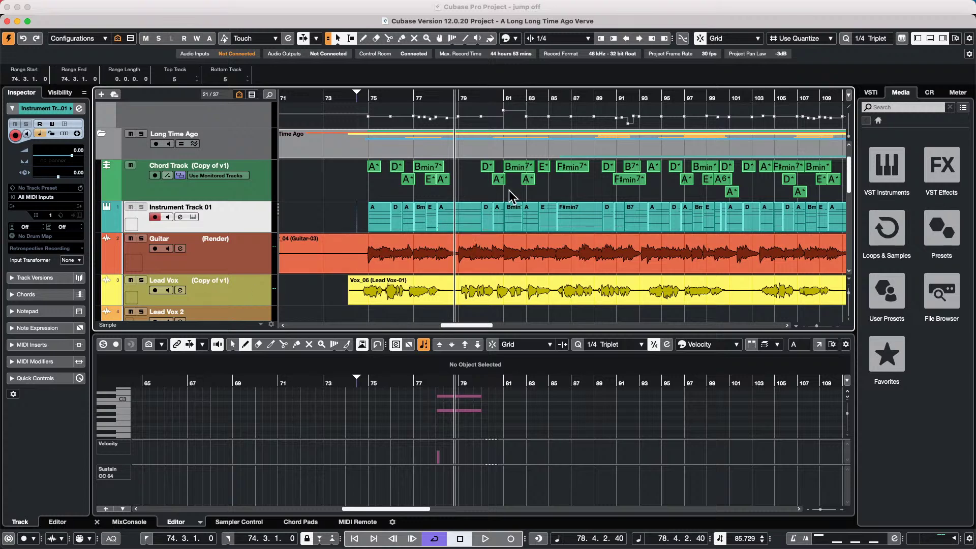
# - Select the Lead Vox track and open its Vox_06 event in a separate Sample Editor window
pyautogui.click(233, 296)
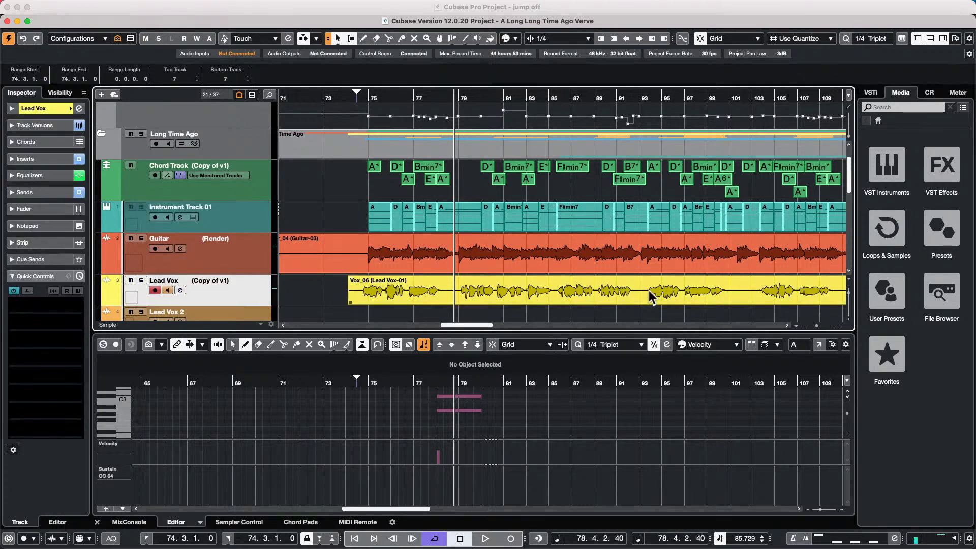
pyautogui.click(457, 303)
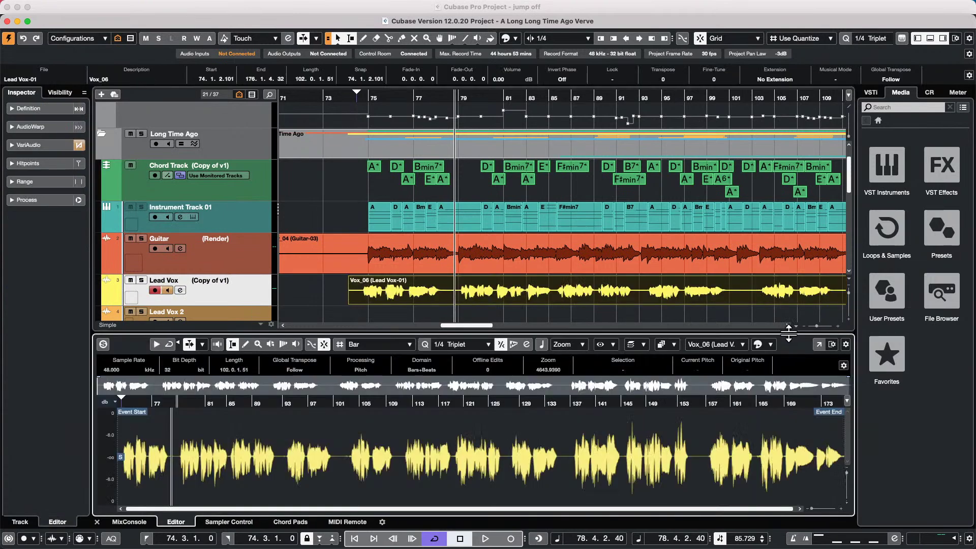
pyautogui.click(818, 344)
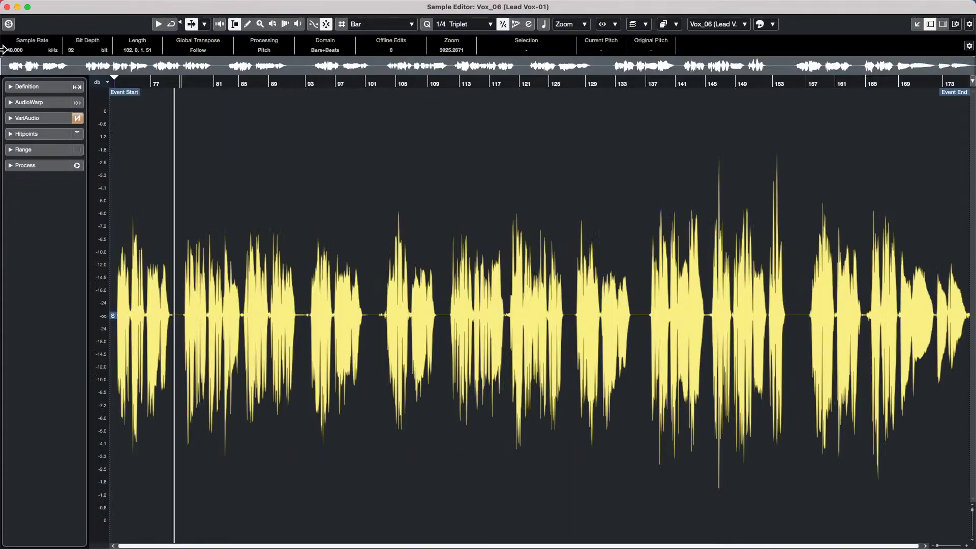
# - Turn on VariAudio editing for the Vox_06 event and show its pitch segments around bar 80
pyautogui.click(27, 119)
pyautogui.click(12, 140)
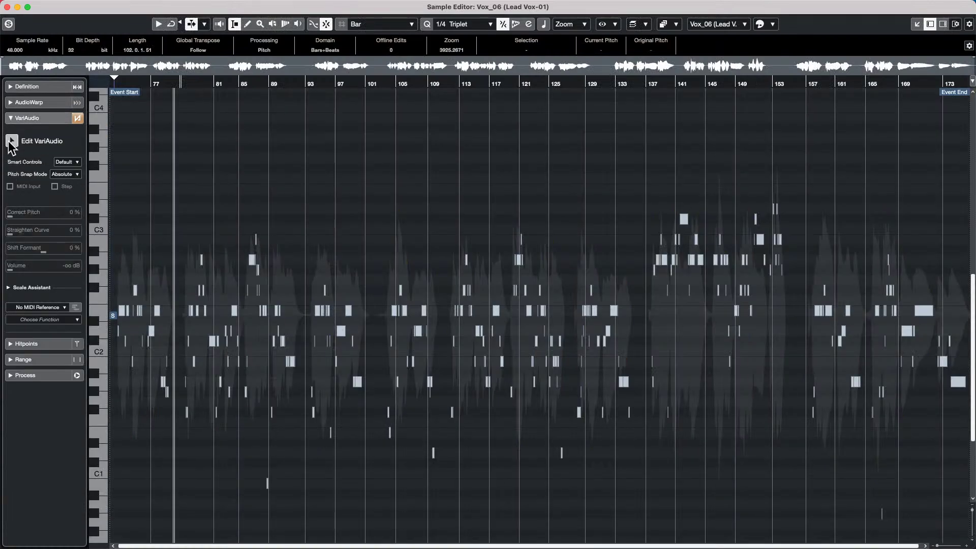
pyautogui.click(212, 84)
pyautogui.moveTo(213, 84); pyautogui.dragTo(202, 155)
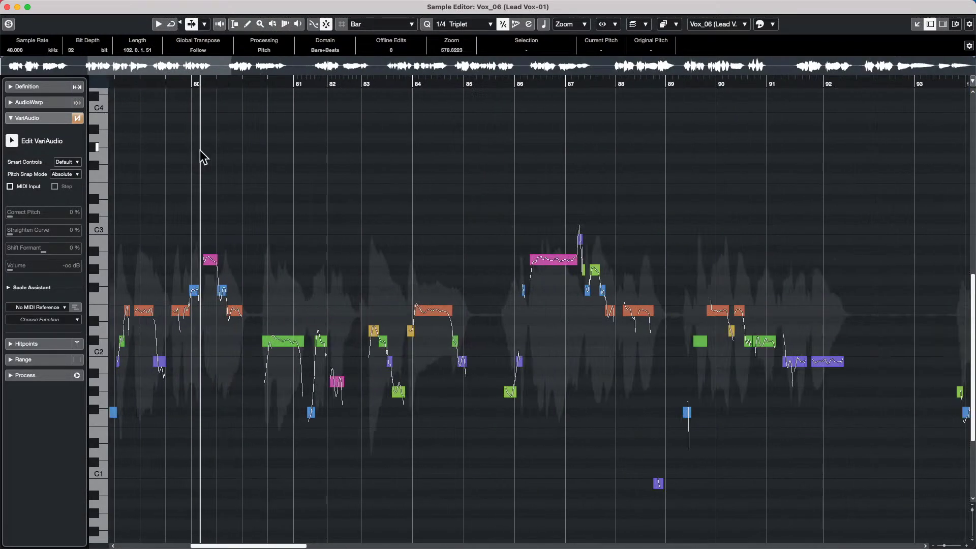
# - Extract MIDI from the vocal using Notes and Static Pitchbend Data, pitchbend range 2 and Dynamic Velocity, to a new MIDI track
pyautogui.click(40, 319)
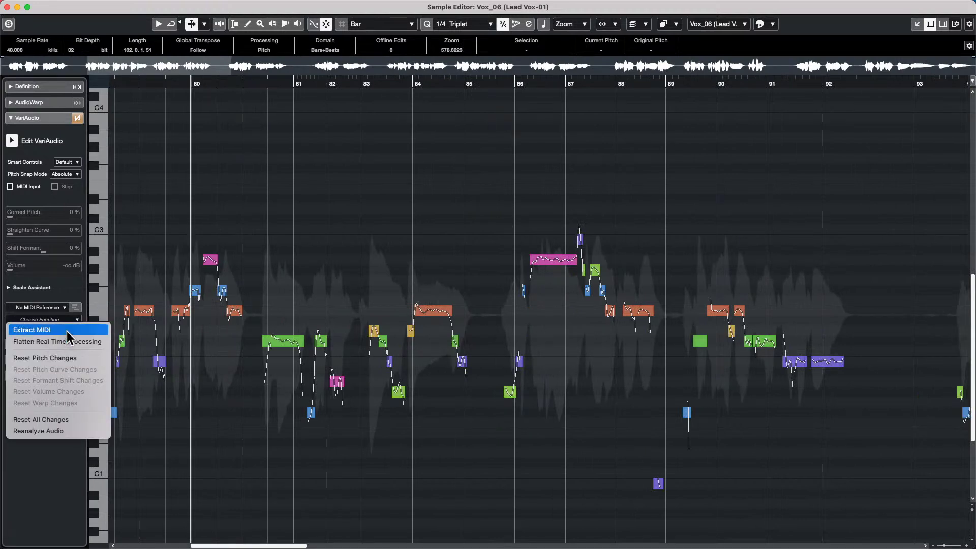
pyautogui.click(66, 331)
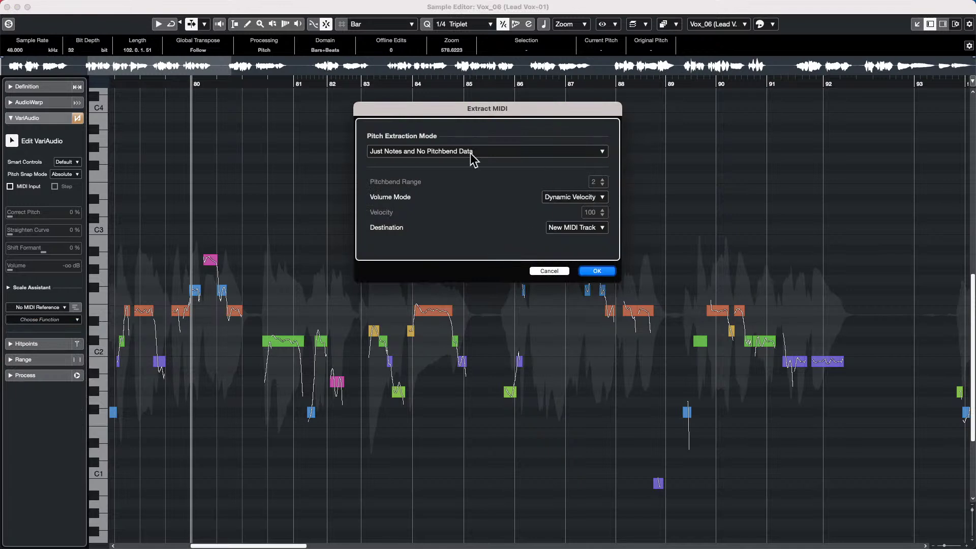
pyautogui.click(484, 152)
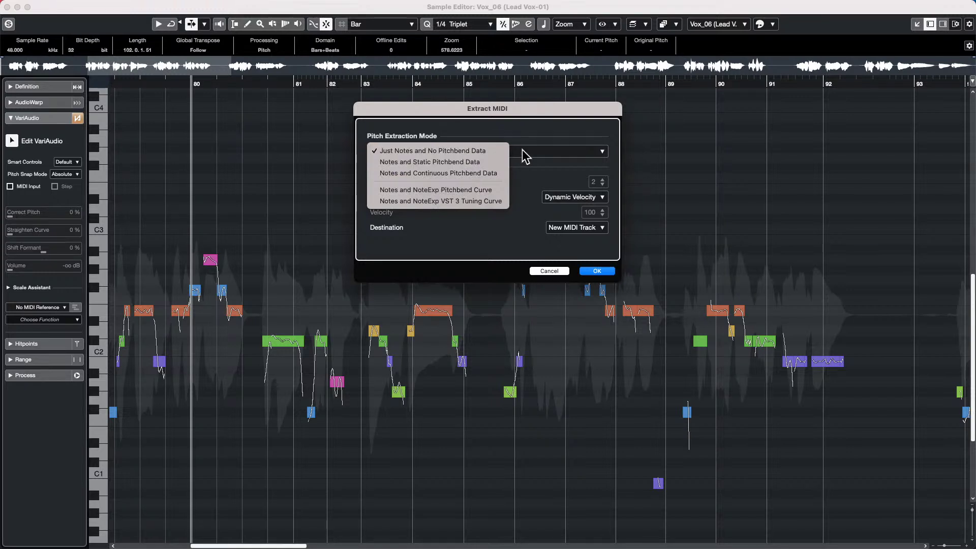
pyautogui.click(495, 173)
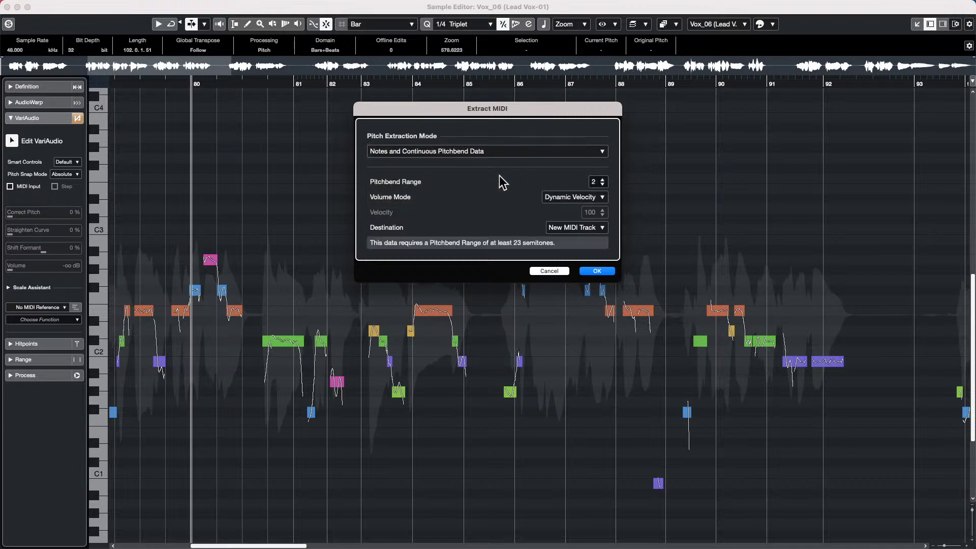
pyautogui.click(451, 152)
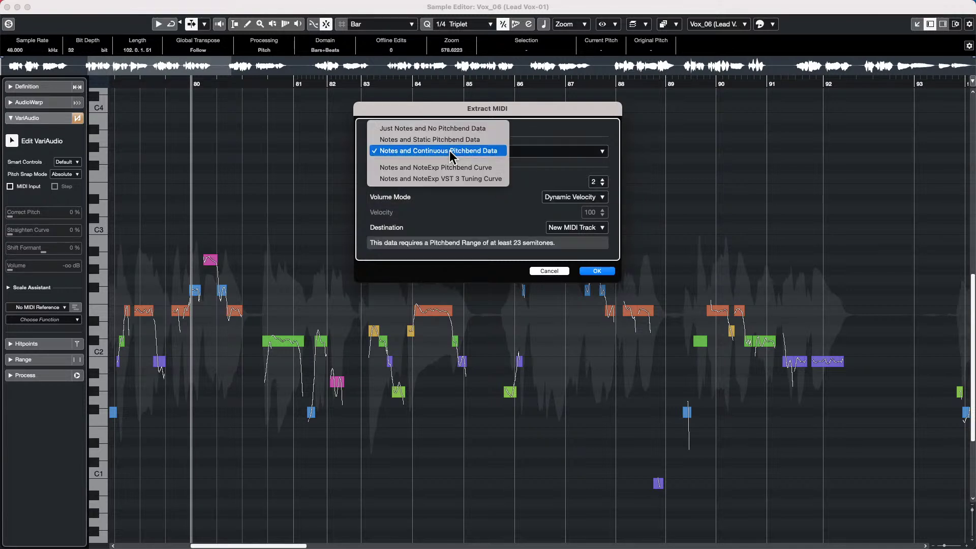
pyautogui.click(453, 138)
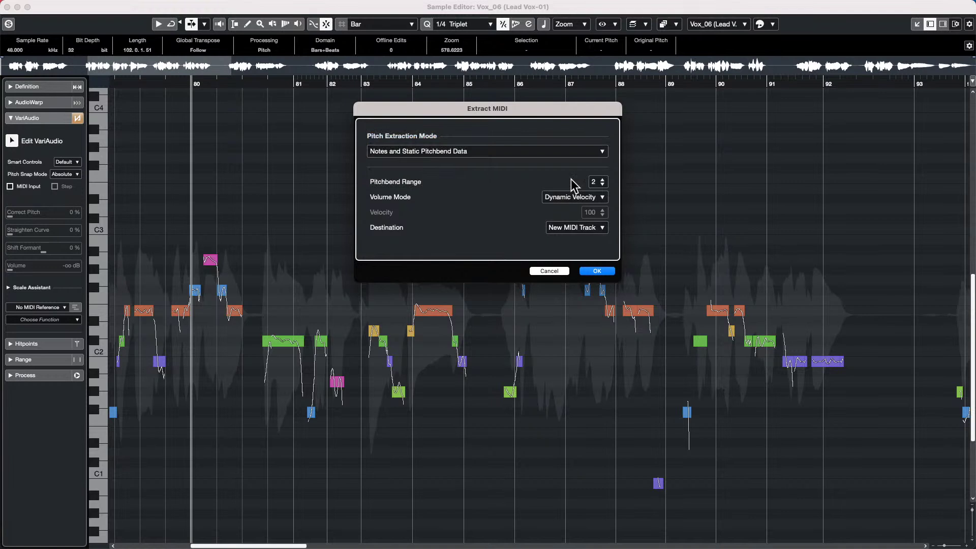
pyautogui.click(579, 230)
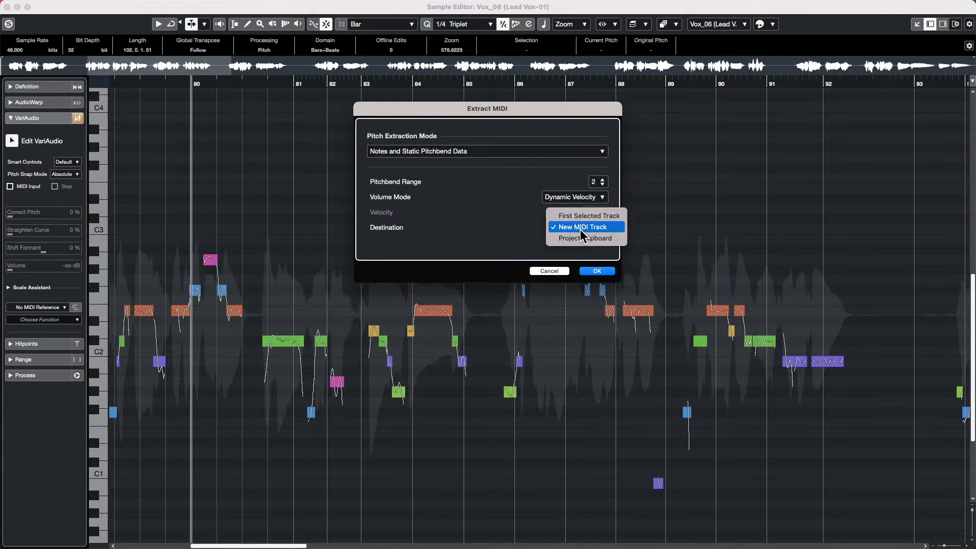
pyautogui.click(581, 227)
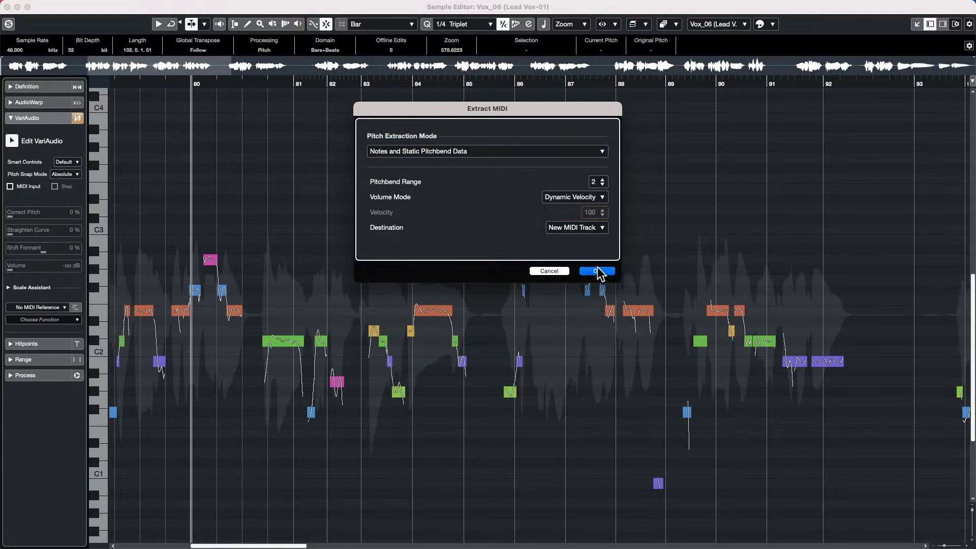
pyautogui.click(597, 271)
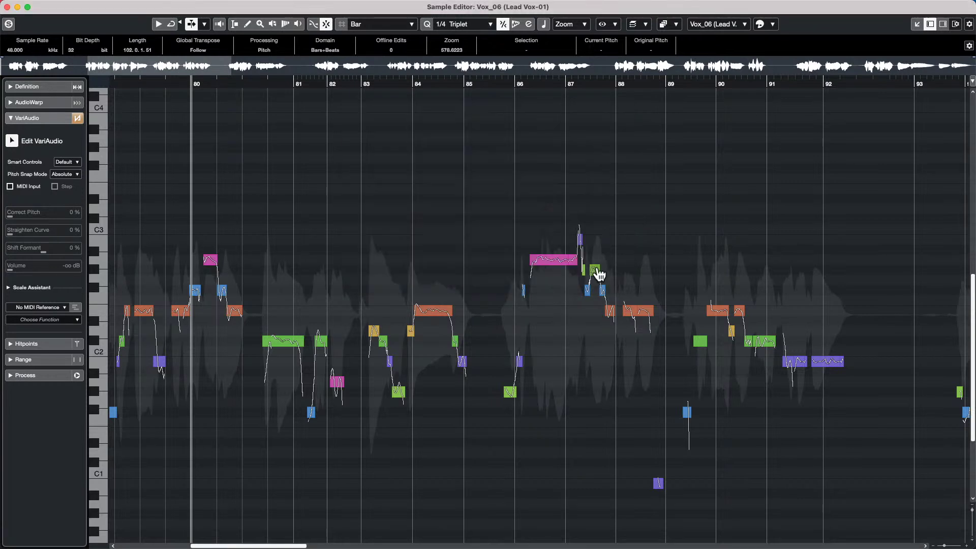
# - Close the Sample Editor and select the extracted Lead Vox-01_midi part on the MIDI 01 track to show its notes
pyautogui.click(7, 8)
pyautogui.scroll(-5, 499, 196)
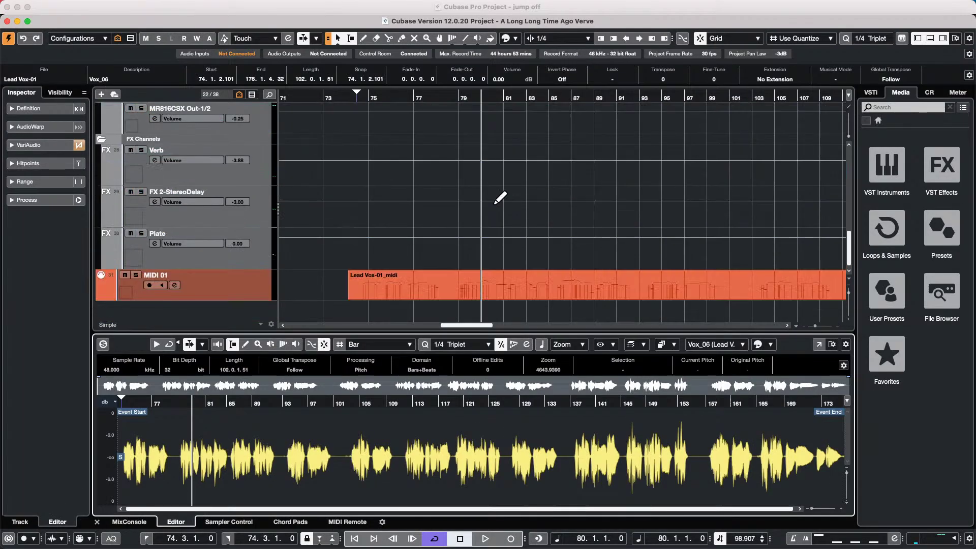
pyautogui.click(483, 293)
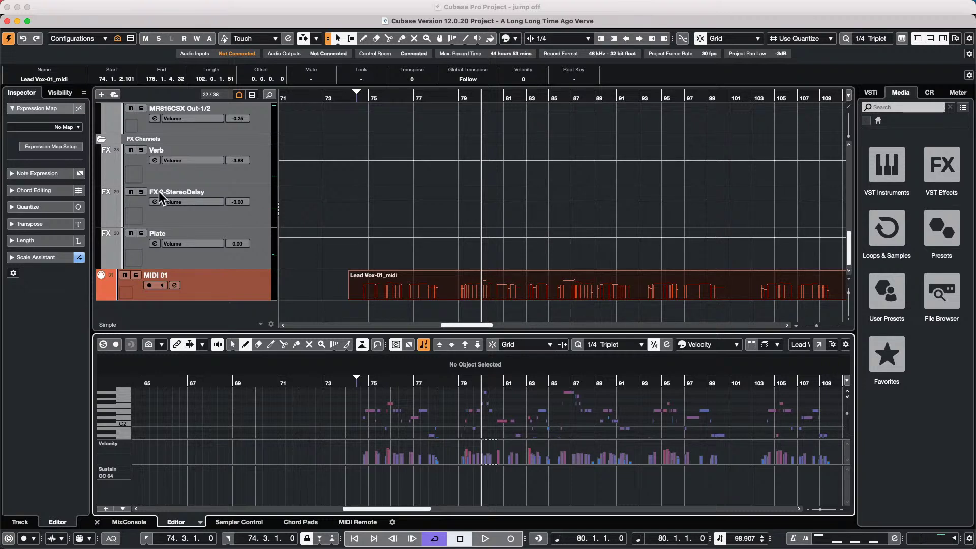
# - Expand the project window to fill the screen and select the Guitar track, leaving its color as it is
pyautogui.click(27, 22)
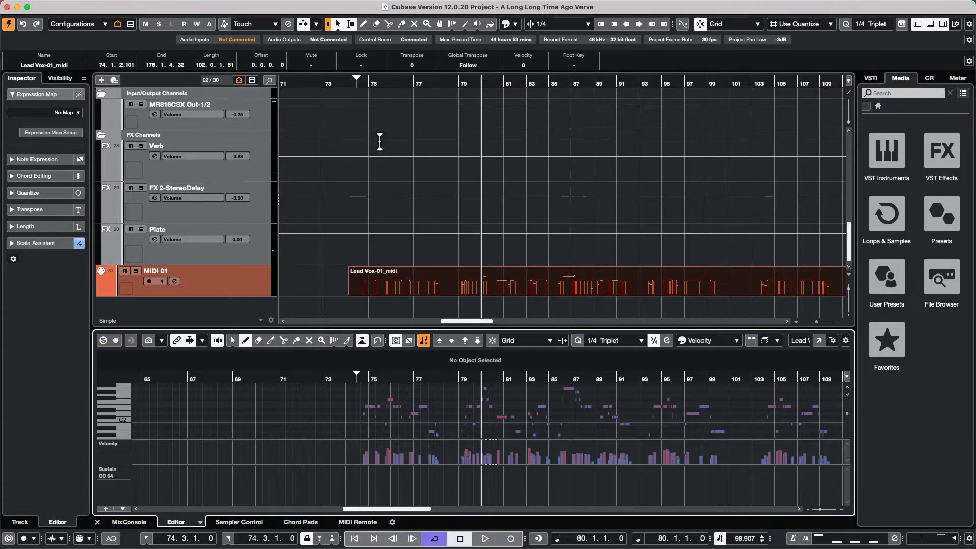
pyautogui.scroll(15, 379, 143)
pyautogui.click(251, 277)
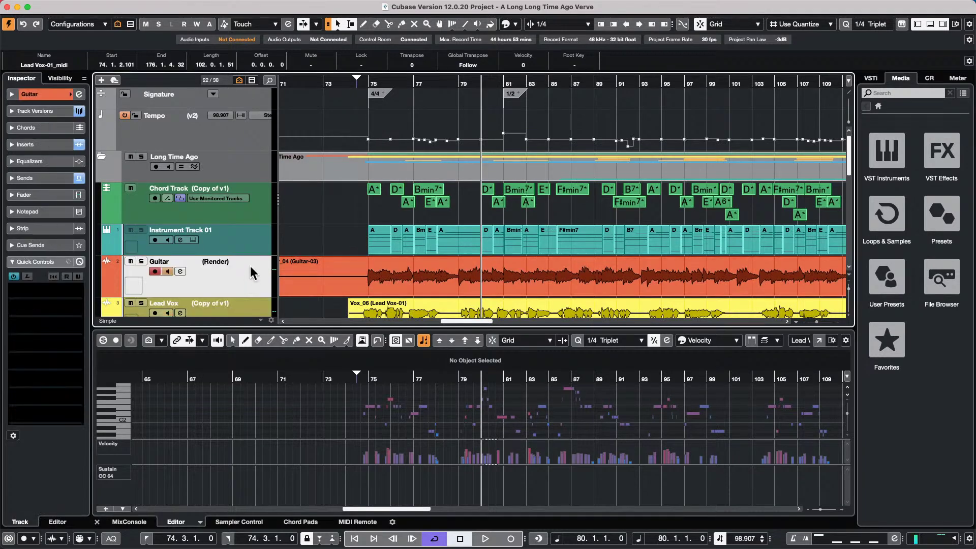
pyautogui.click(71, 95)
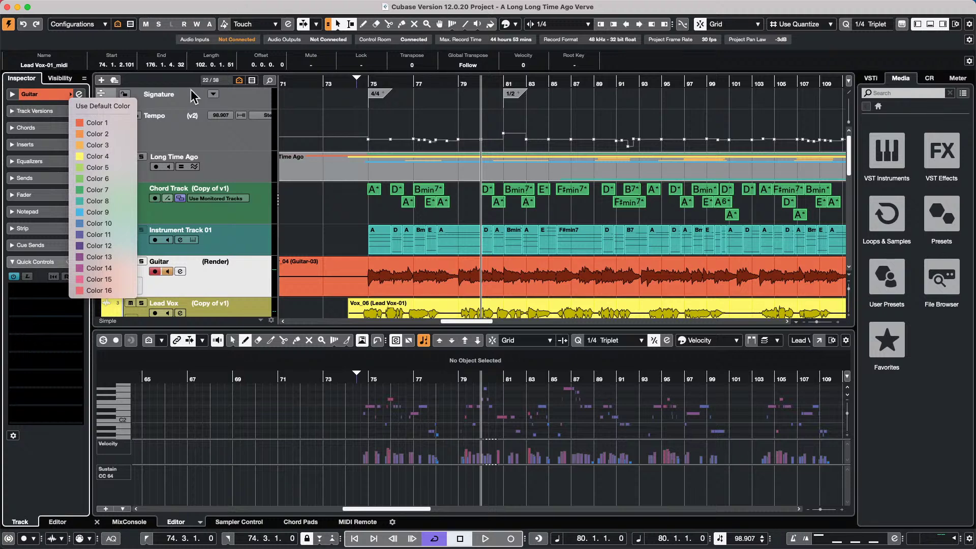
pyautogui.click(331, 217)
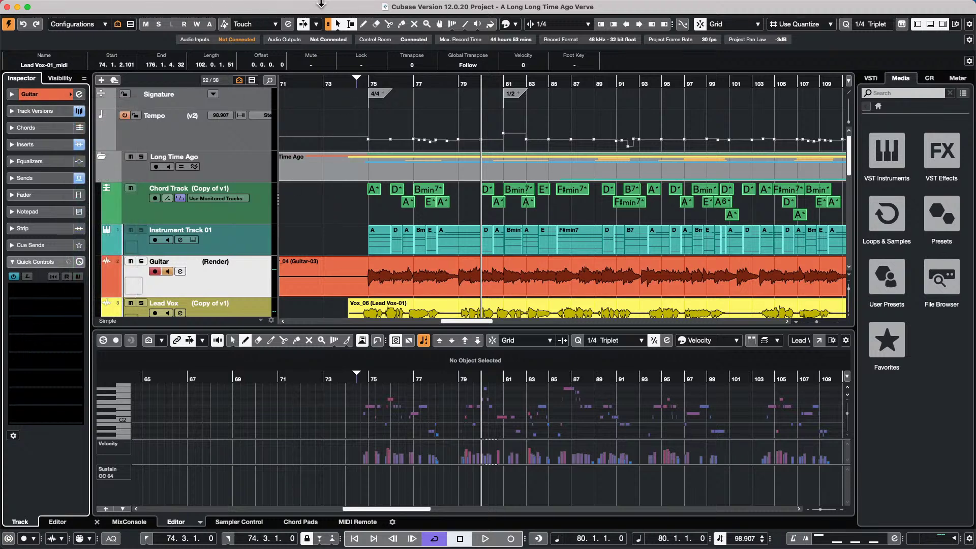
# - Open the project colors setup and review its new color set presets and color set options
pyautogui.click(204, 6)
pyautogui.moveTo(174, 8)
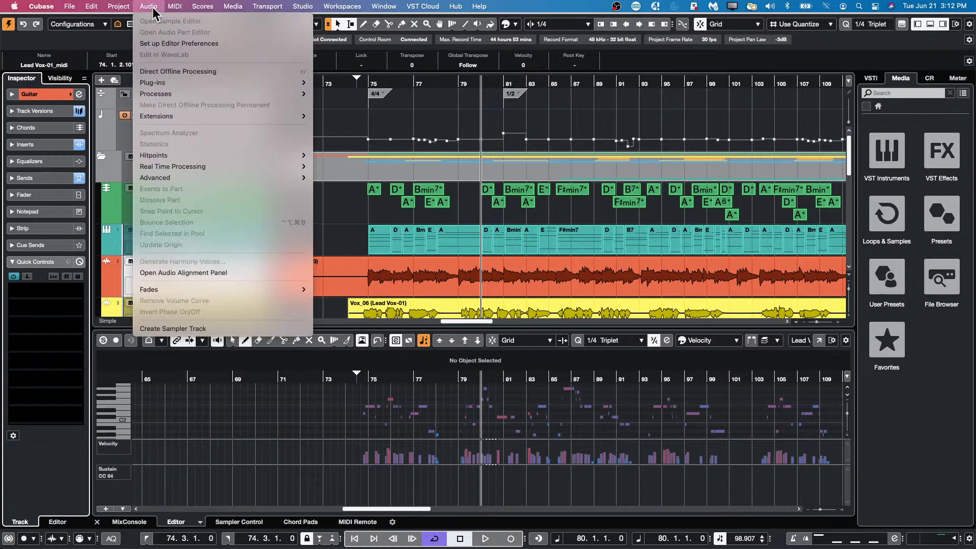
pyautogui.moveTo(118, 6)
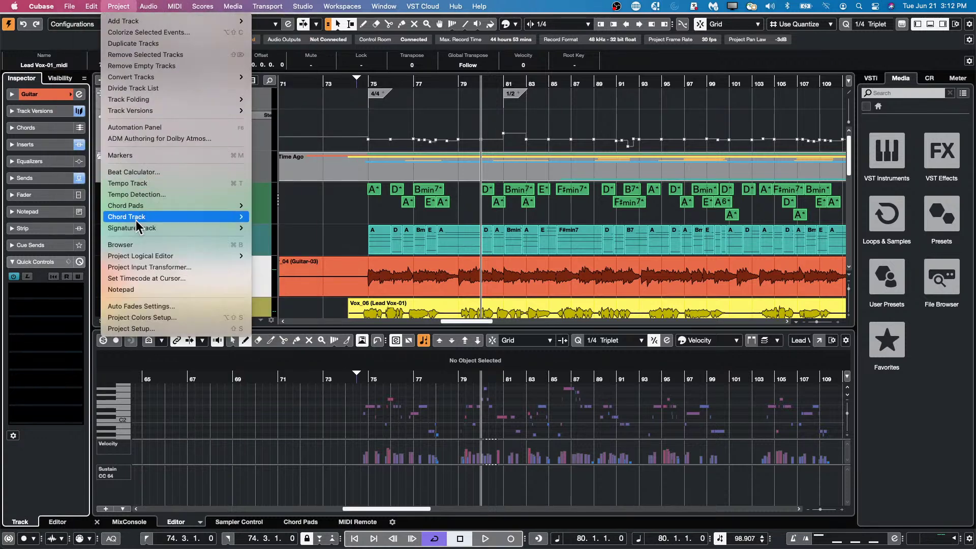
pyautogui.click(152, 319)
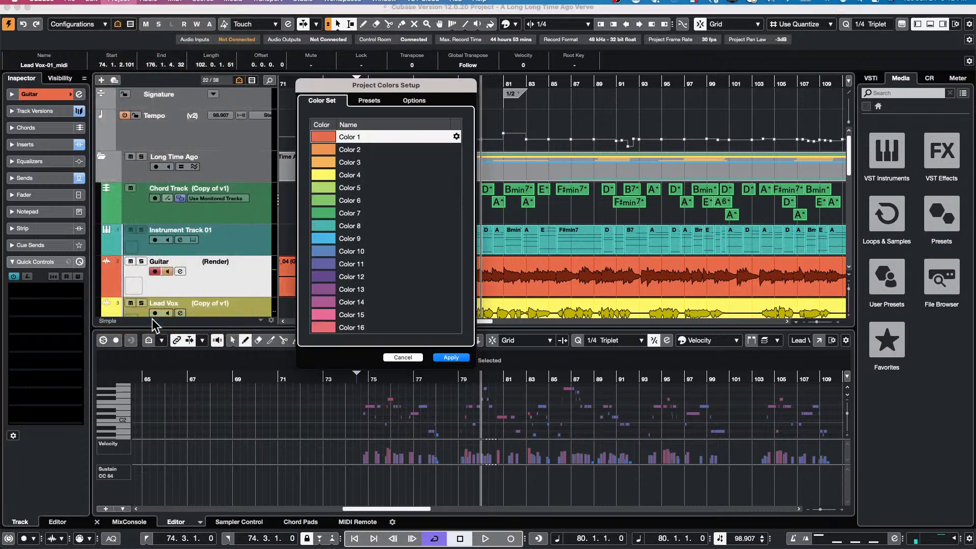
pyautogui.click(373, 100)
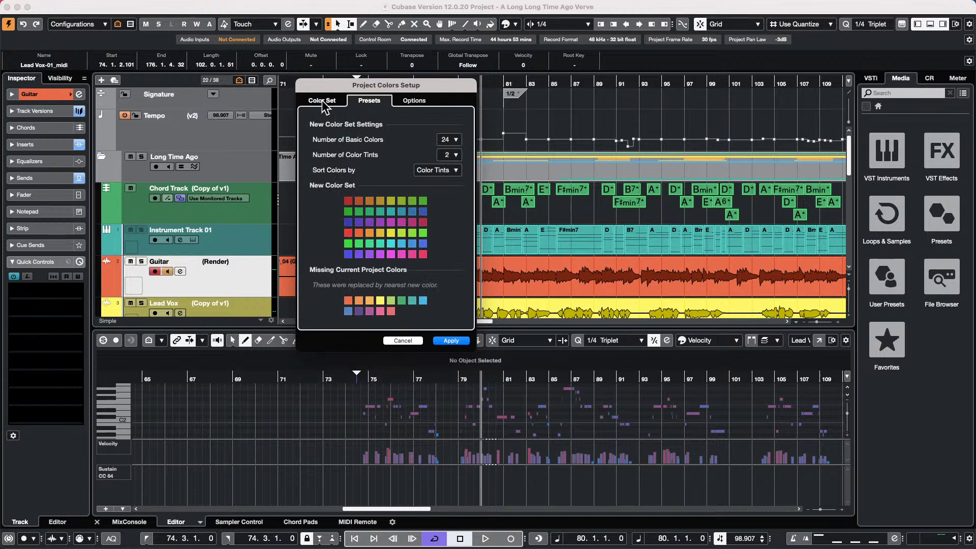
pyautogui.click(426, 101)
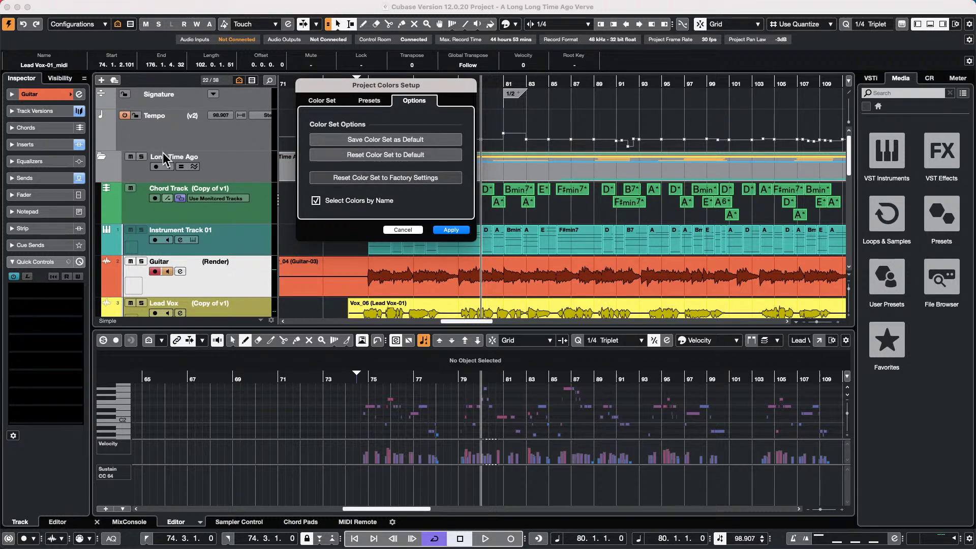
pyautogui.click(370, 100)
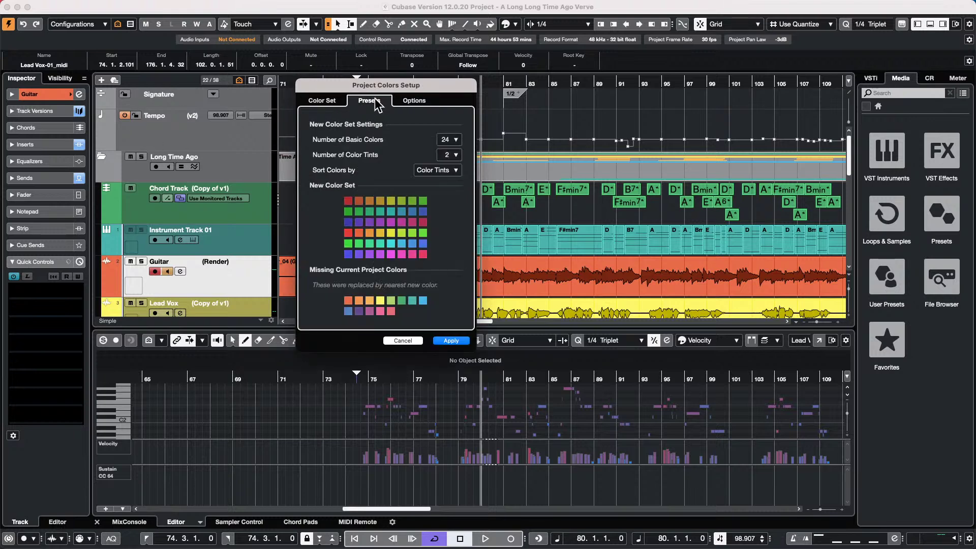
# - Rename the first two colors in the color set as kick and snare
pyautogui.click(331, 101)
pyautogui.doubleClick(376, 136)
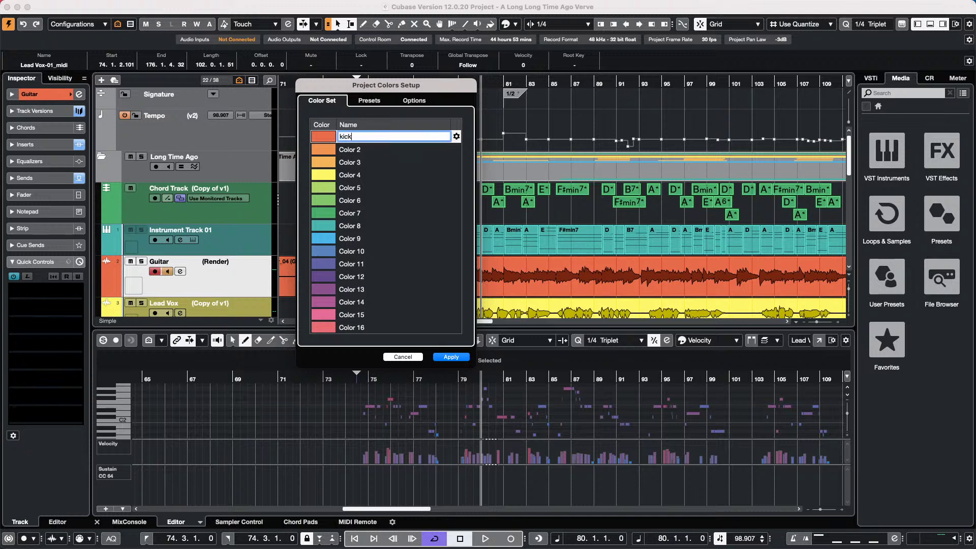
pyautogui.rightClick(378, 137)
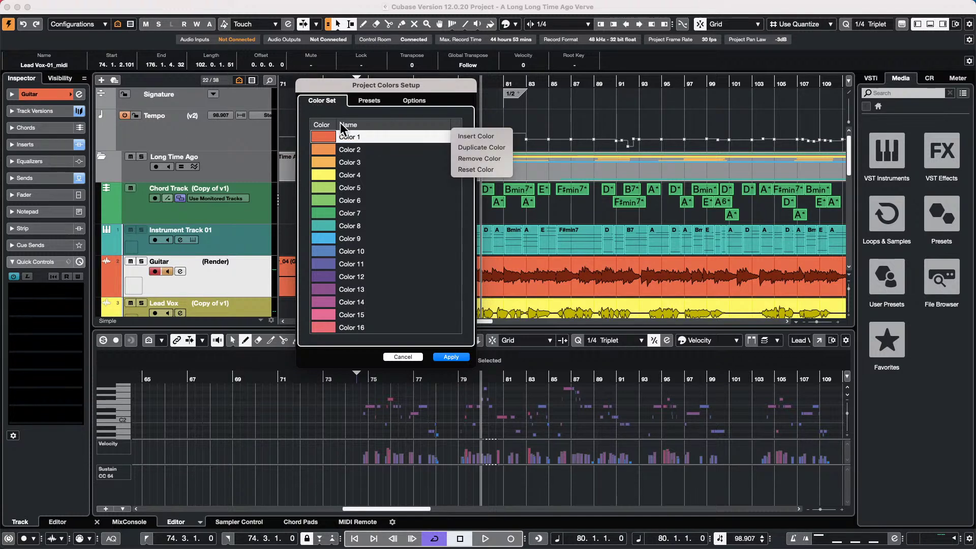
pyautogui.doubleClick(356, 137)
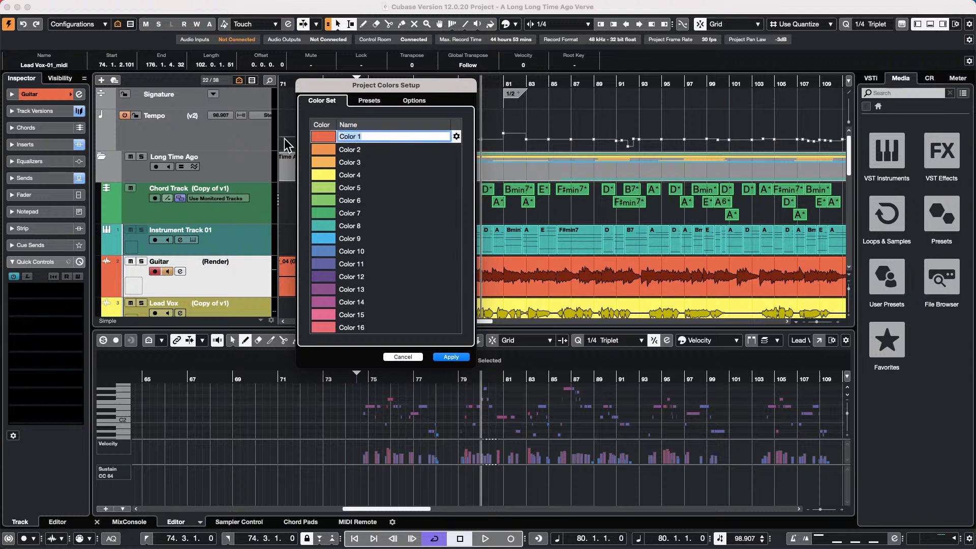
pyautogui.write('kick')
pyautogui.doubleClick(363, 149)
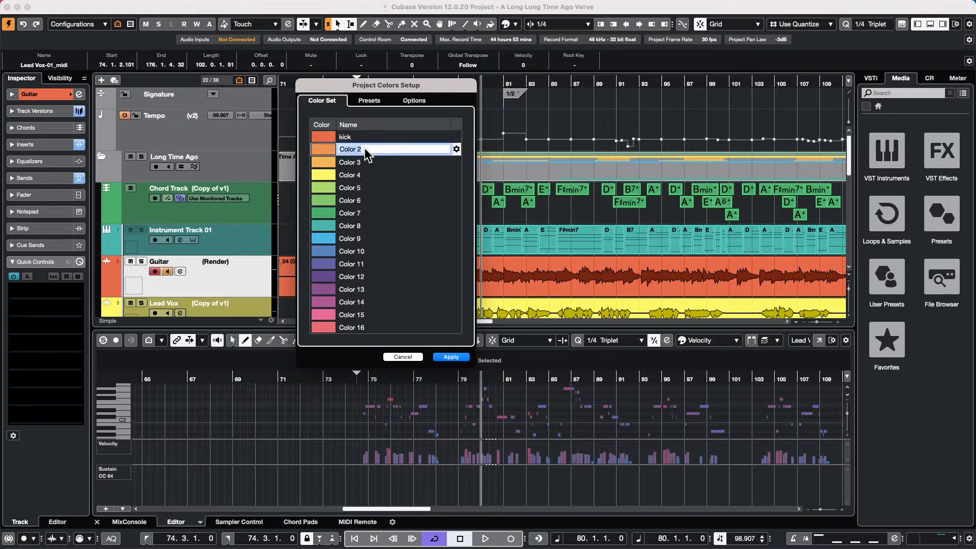
pyautogui.write('snare')
pyautogui.press('Return')
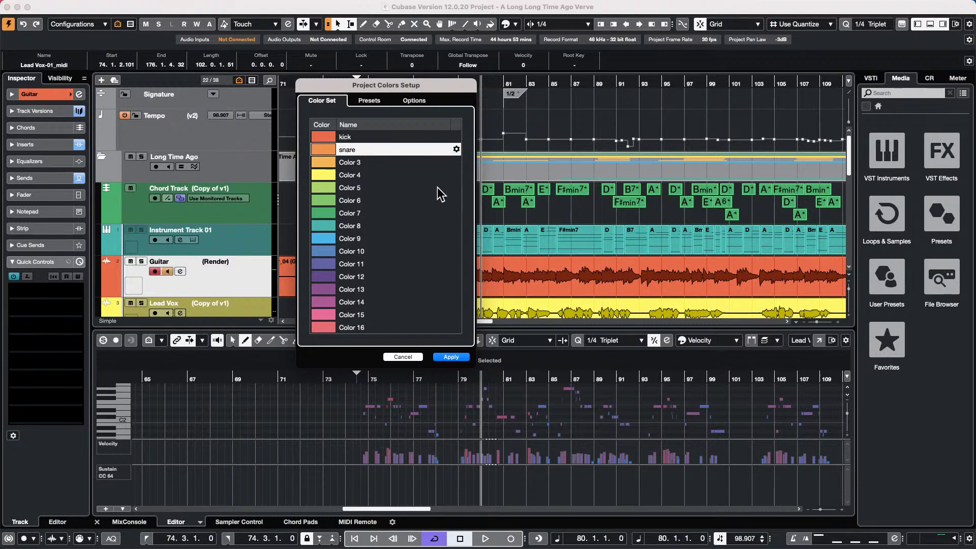
# - Rename Color 3 as Bass and Color 4 as kutfiutf
pyautogui.doubleClick(365, 162)
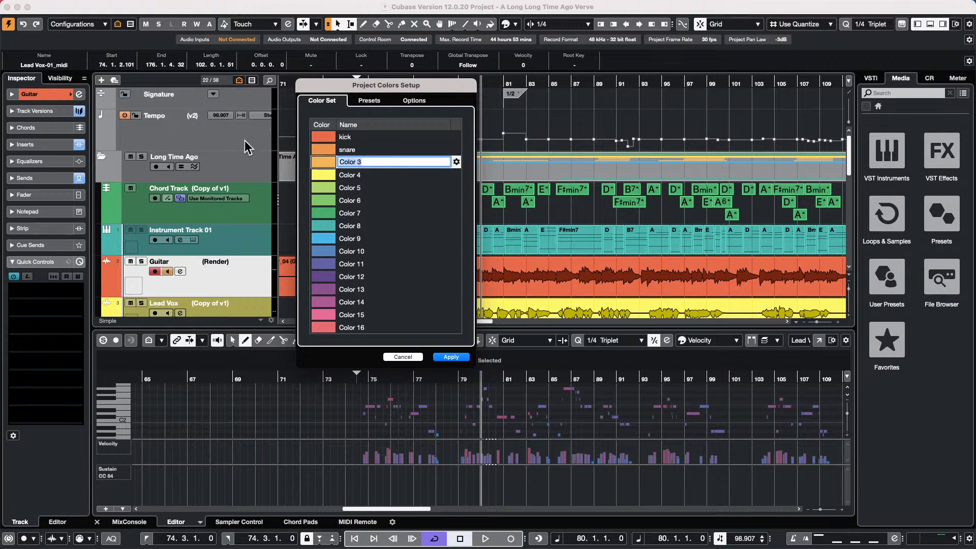
pyautogui.write('Bass')
pyautogui.doubleClick(354, 176)
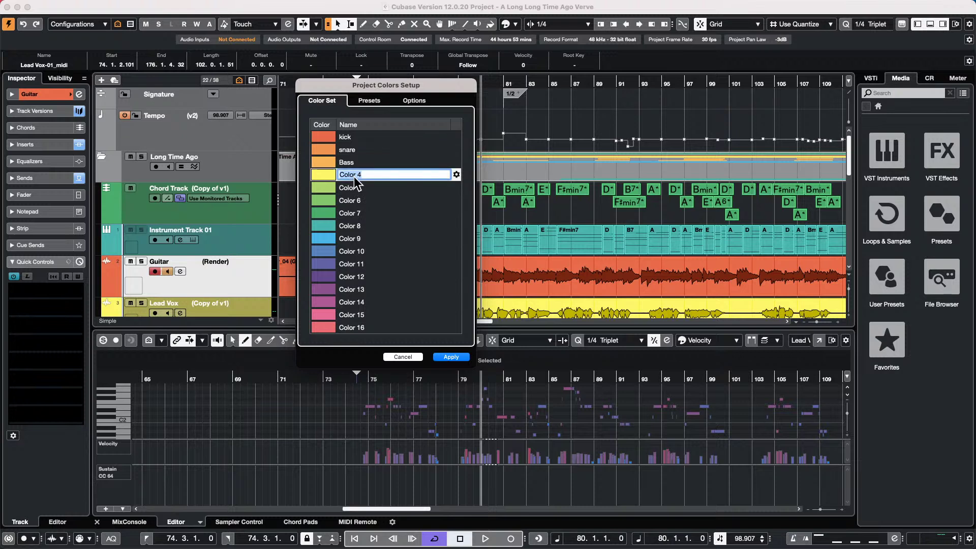
pyautogui.write('kutfiutt')
# - Change the yellow fourth color to a crimson red with H 344, S 100 and V 92
pyautogui.click(326, 175)
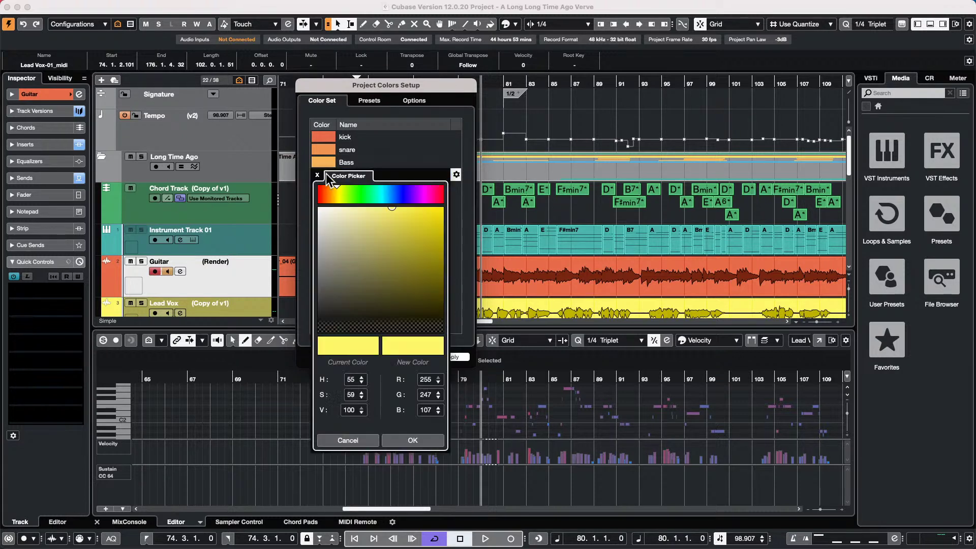
pyautogui.moveTo(413, 272)
pyautogui.mouseDown()
pyautogui.moveTo(407, 257)
pyautogui.moveTo(424, 204)
pyautogui.mouseUp()
pyautogui.click(438, 194)
pyautogui.click(435, 227)
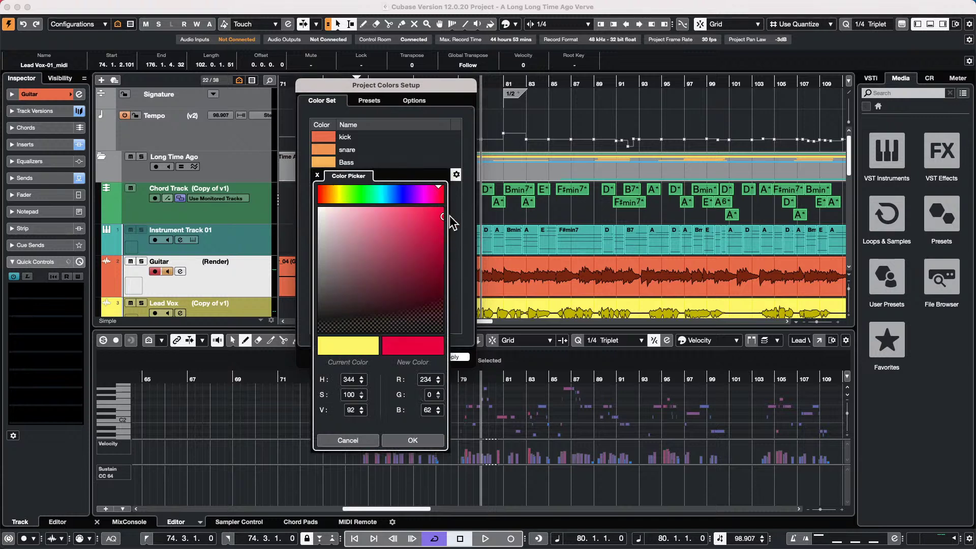
pyautogui.click(426, 439)
# - Save the edited color set as default and leave the project colors setup without applying it to this project
pyautogui.click(416, 101)
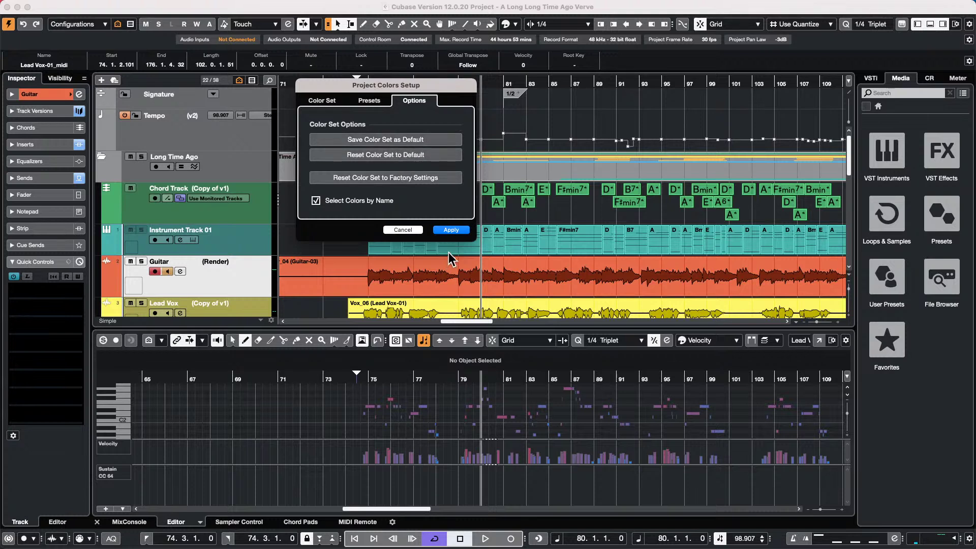
pyautogui.click(377, 102)
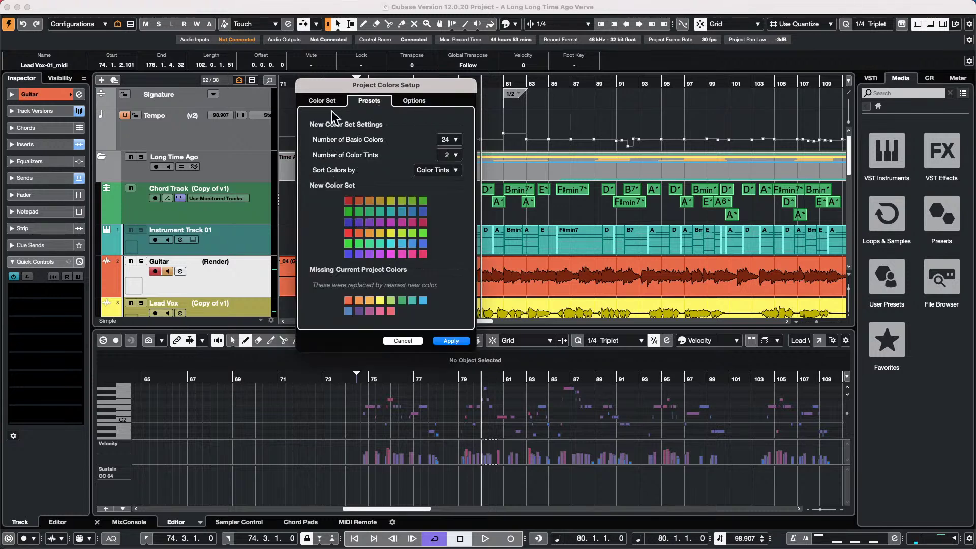
pyautogui.click(402, 341)
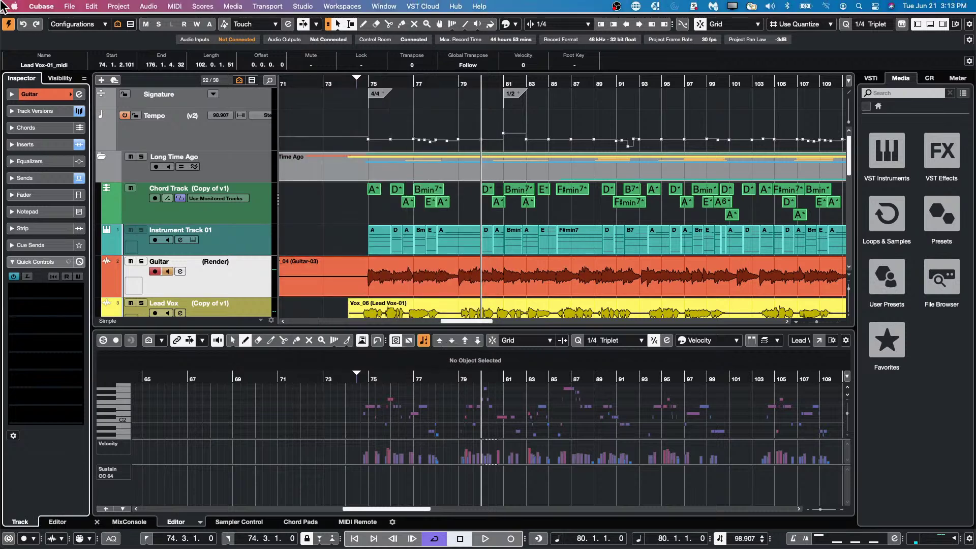
# - Create a new empty project in the Edits folder
pyautogui.click(66, 6)
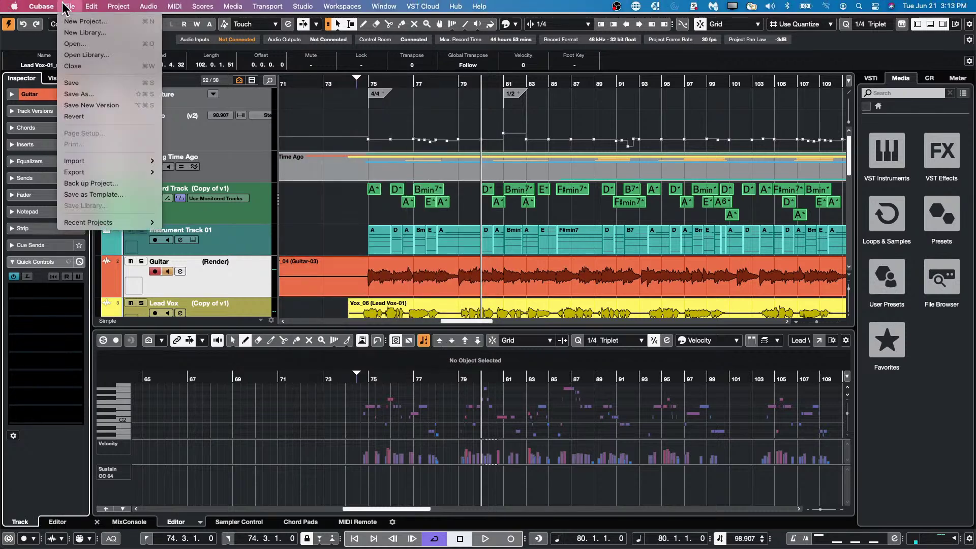
pyautogui.click(97, 22)
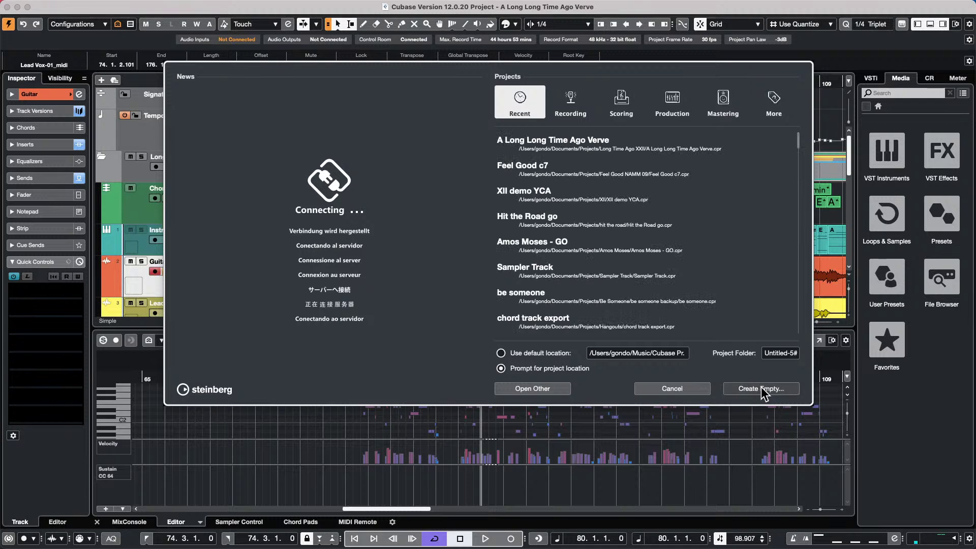
pyautogui.click(762, 391)
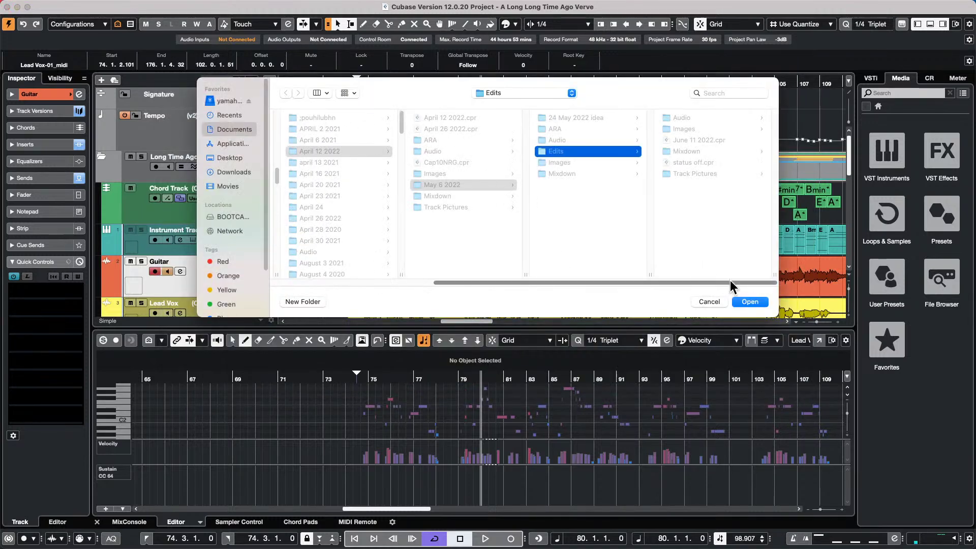
pyautogui.click(756, 303)
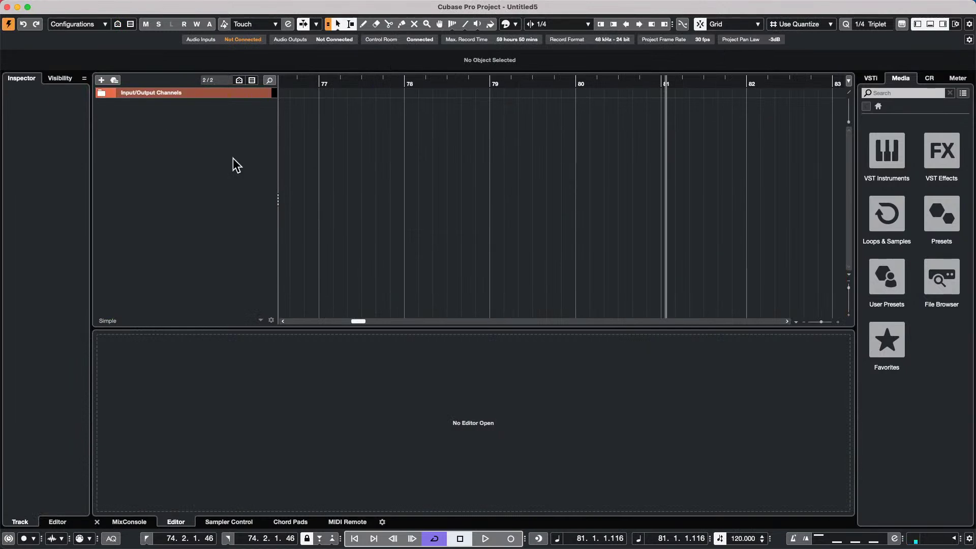
# - Add six stereo audio tracks and check the color names offered for Audio 06 and Audio 03
pyautogui.rightClick(145, 118)
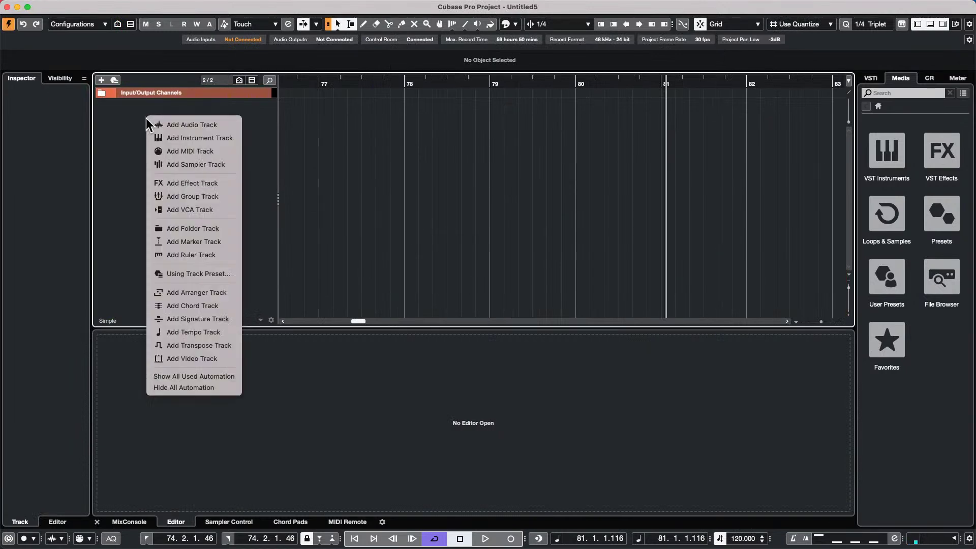
pyautogui.click(177, 121)
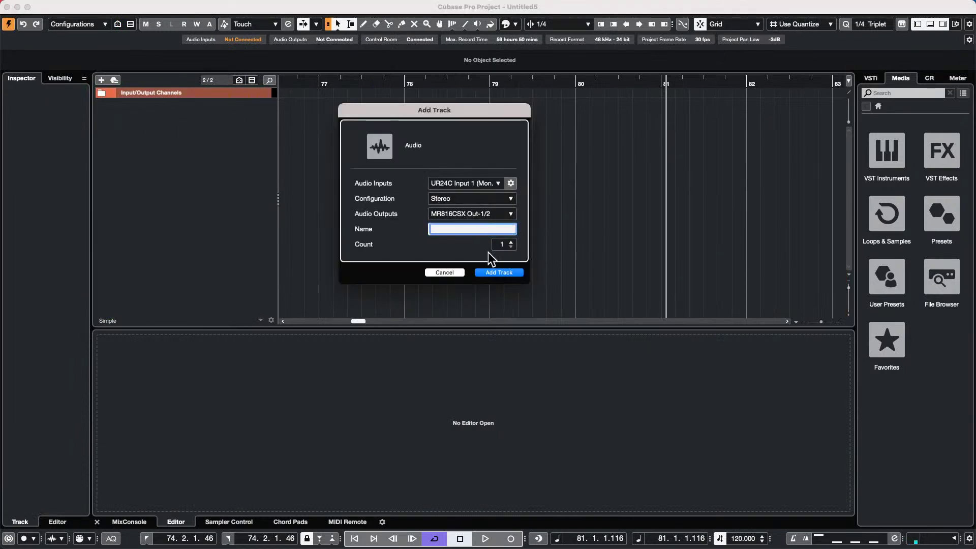
pyautogui.scroll(3, 504, 244)
pyautogui.click(504, 274)
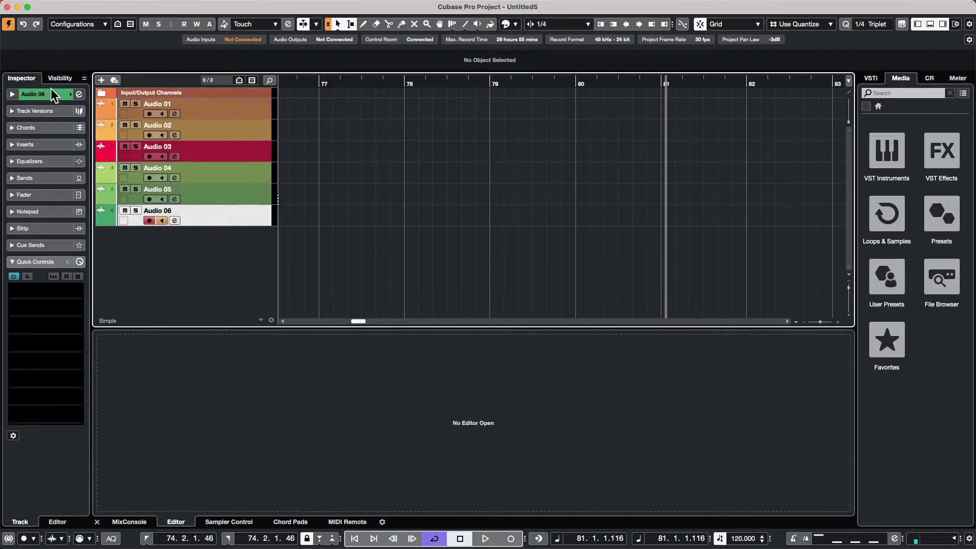
pyautogui.click(77, 94)
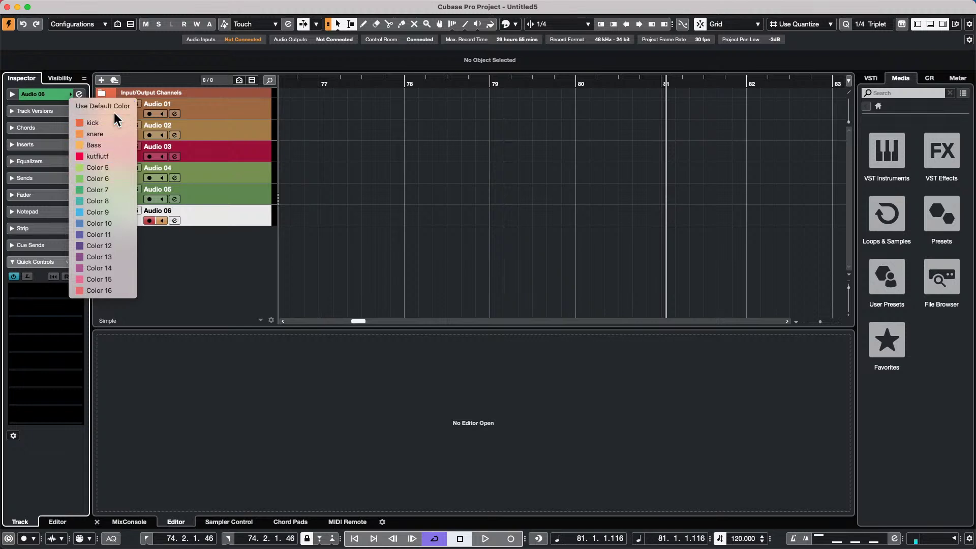
pyautogui.click(111, 144)
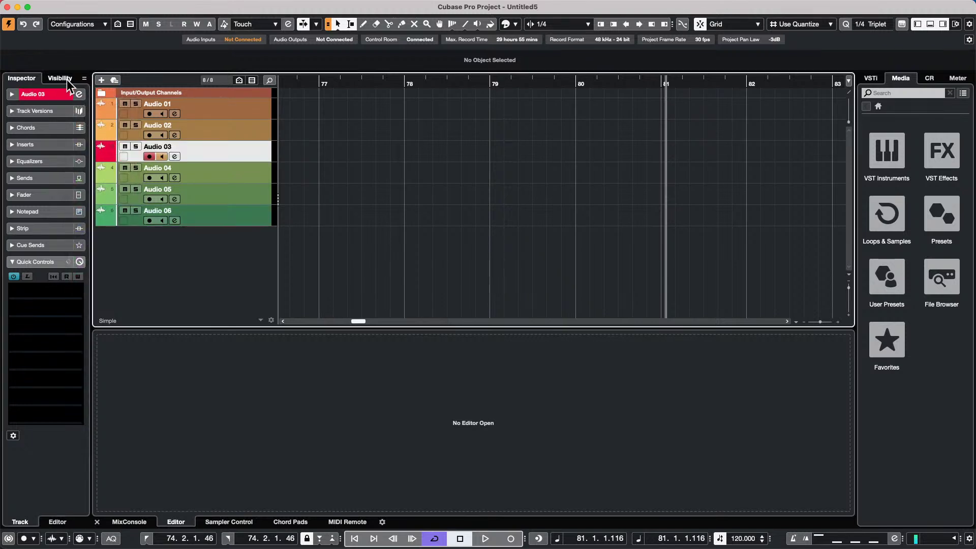
pyautogui.click(76, 94)
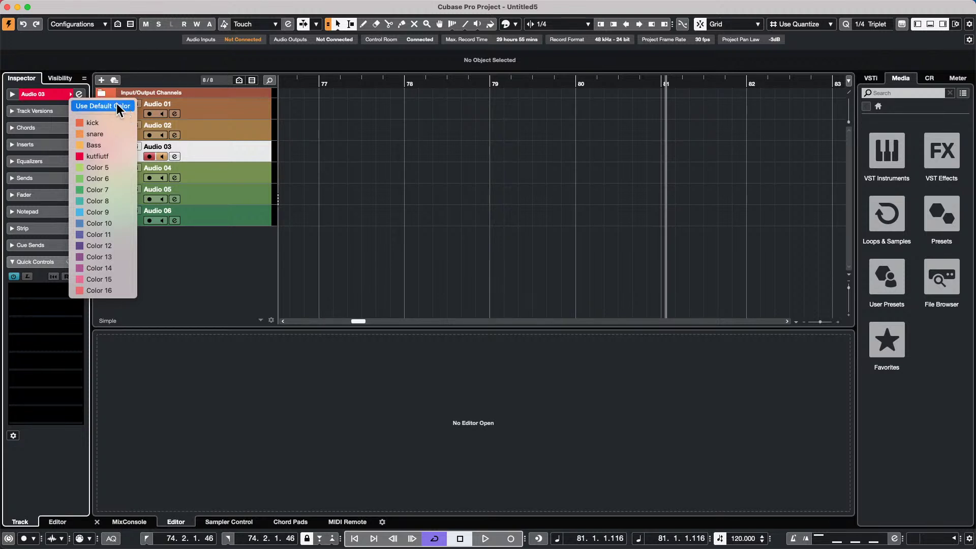
pyautogui.click(107, 7)
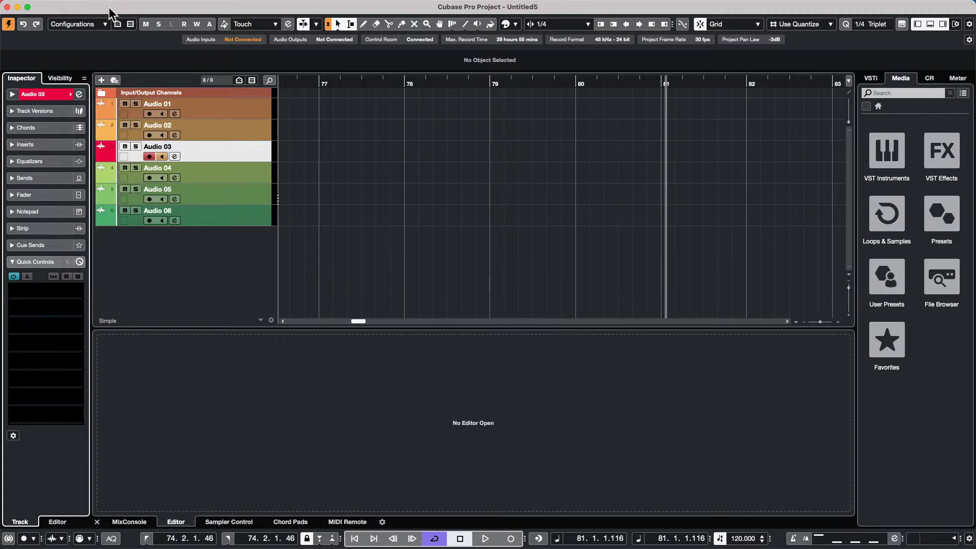
# - Reset the project color set to factory settings, apply it and check the color list of the Audio 03 track
pyautogui.click(118, 6)
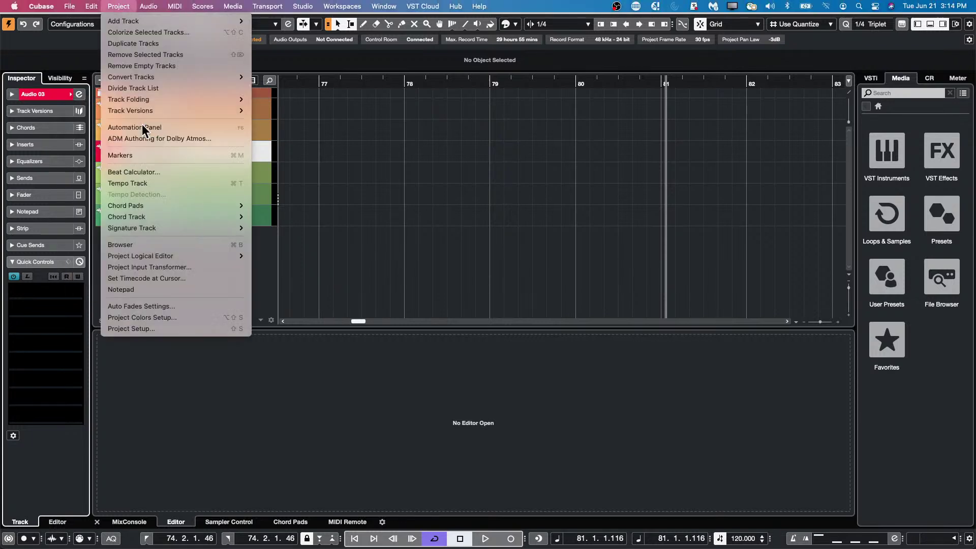
pyautogui.click(157, 318)
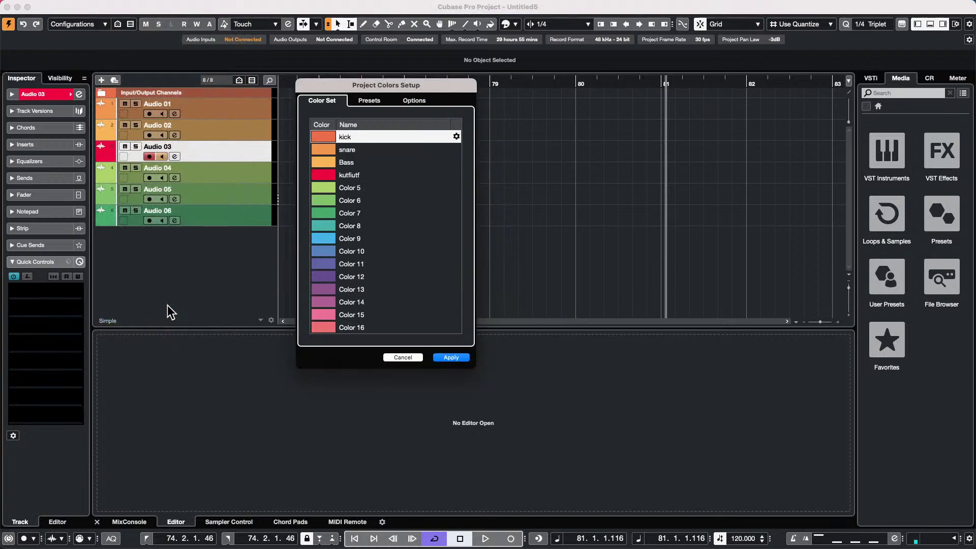
pyautogui.click(412, 99)
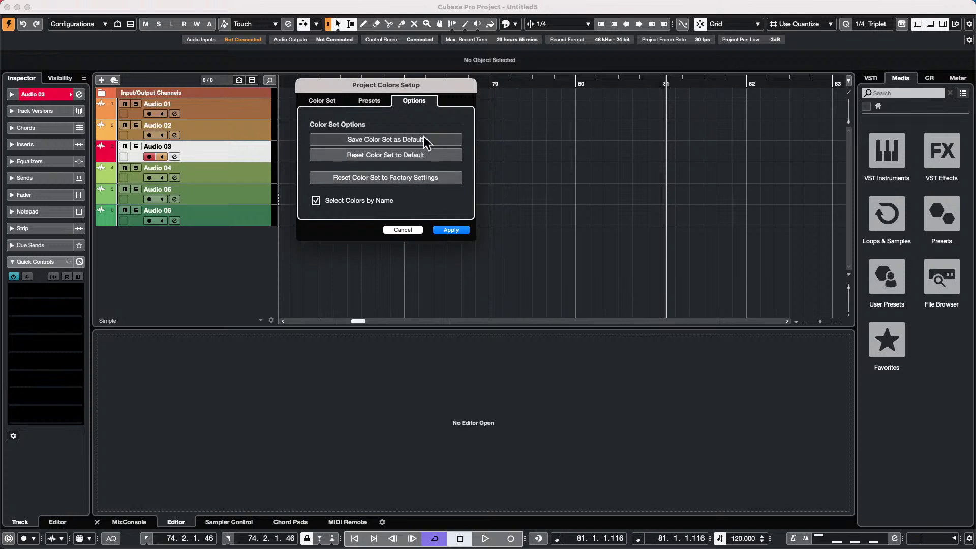
pyautogui.click(451, 230)
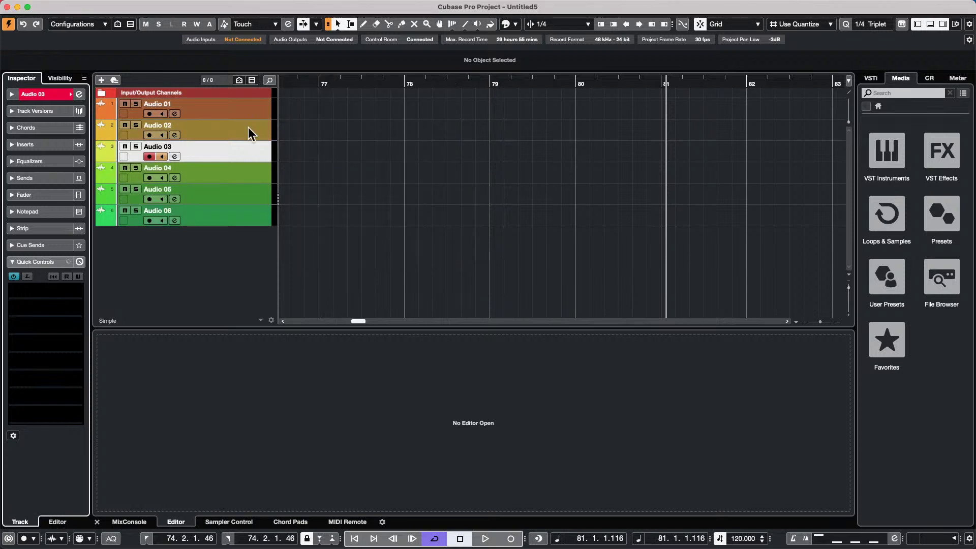
pyautogui.click(70, 93)
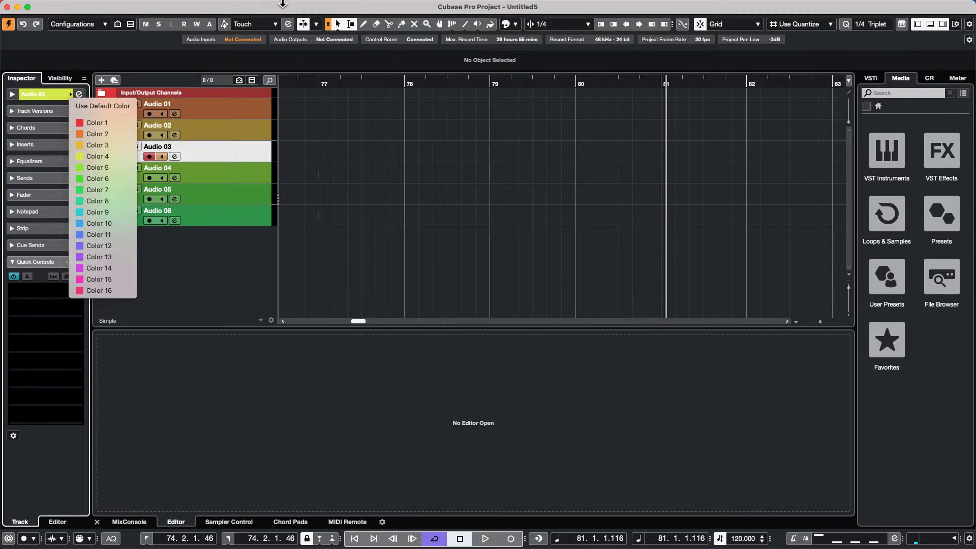
pyautogui.click(494, 182)
pyautogui.moveTo(316, 7)
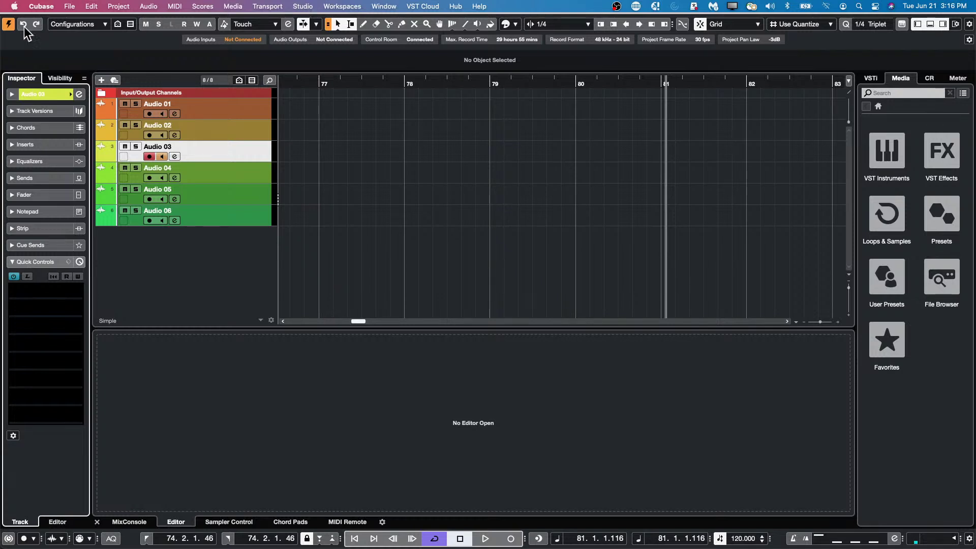
# - Open the MIDI Port Setup in Studio Setup and review the inputs included in All MIDI Inputs
pyautogui.click(308, 6)
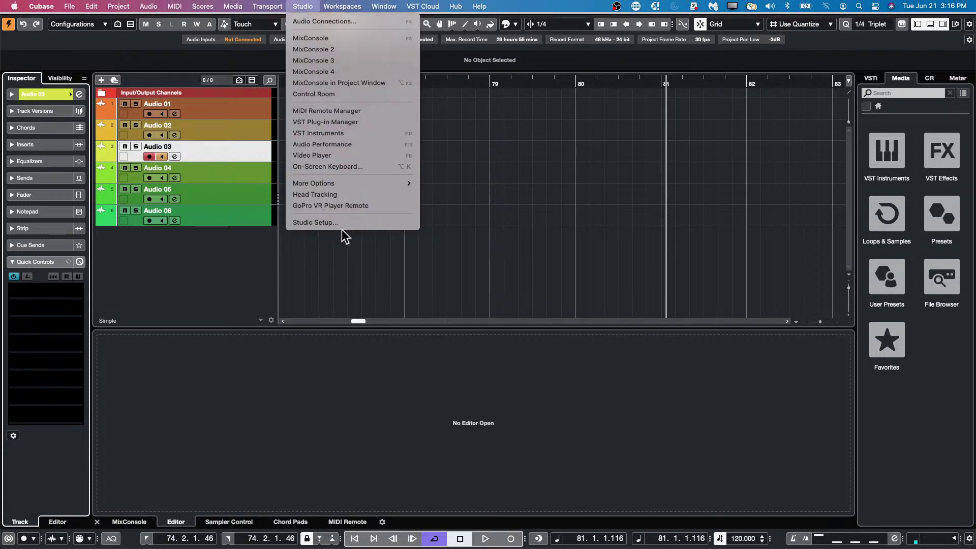
pyautogui.moveTo(340, 183)
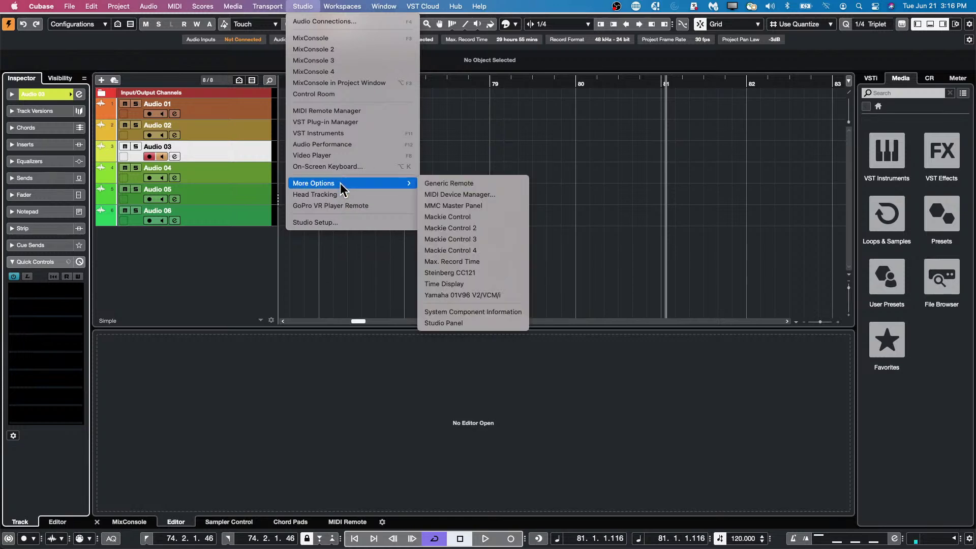
pyautogui.click(331, 218)
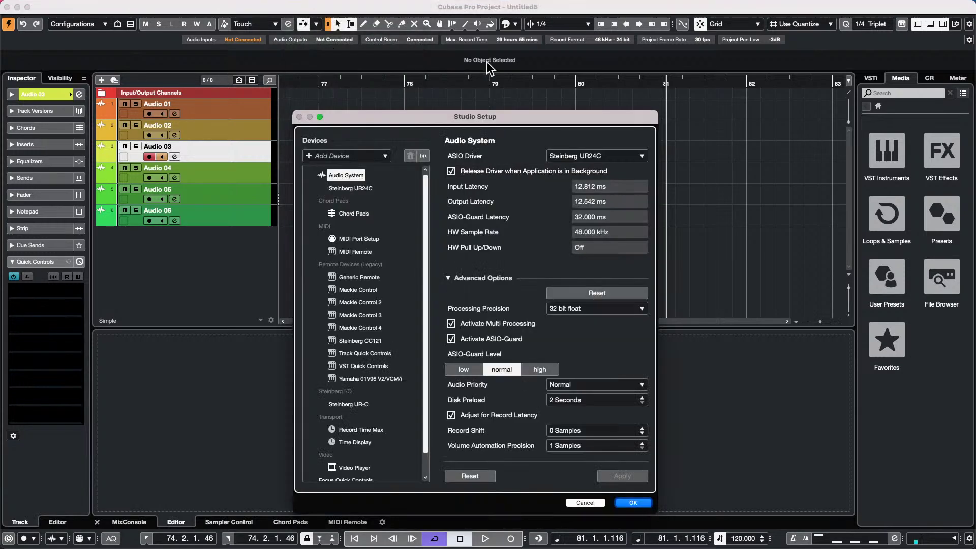
pyautogui.moveTo(379, 117); pyautogui.dragTo(337, 58)
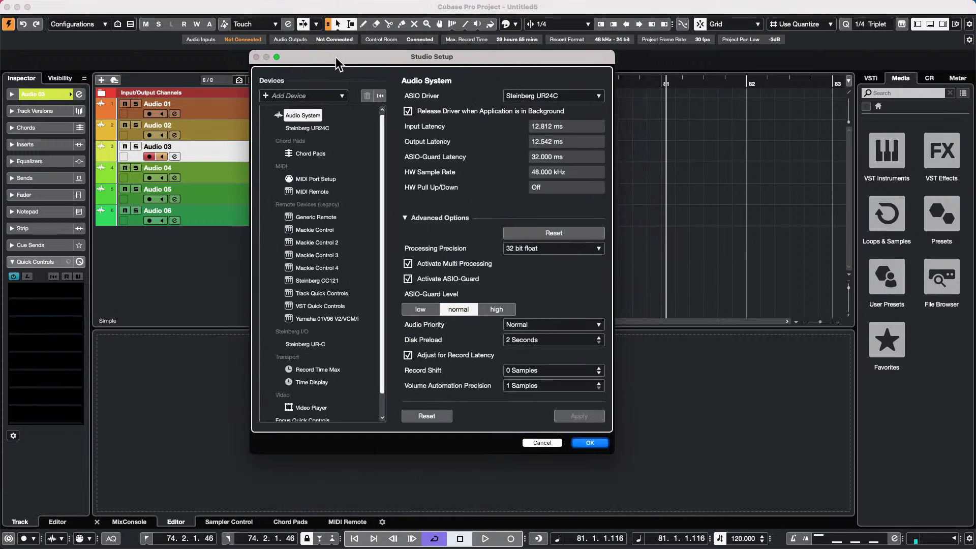
pyautogui.click(331, 174)
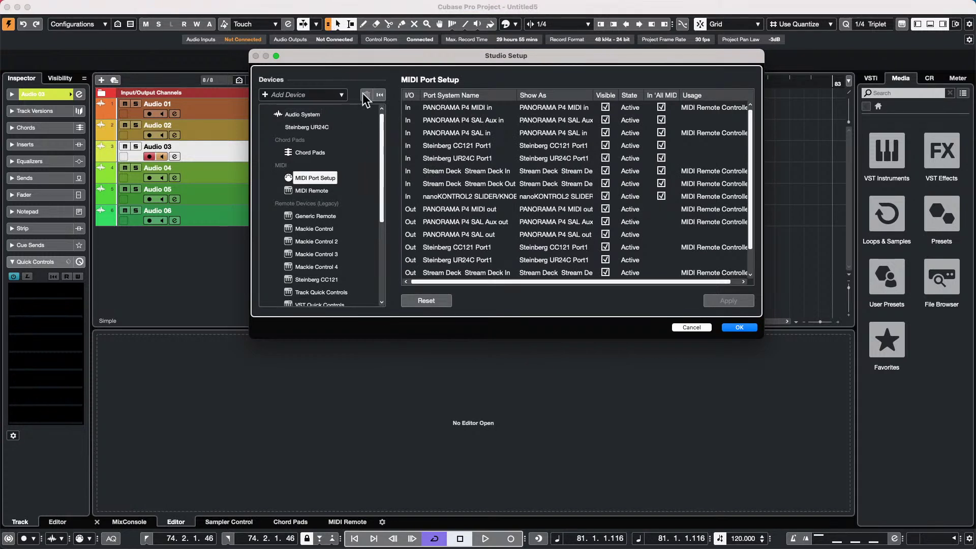
pyautogui.click(305, 6)
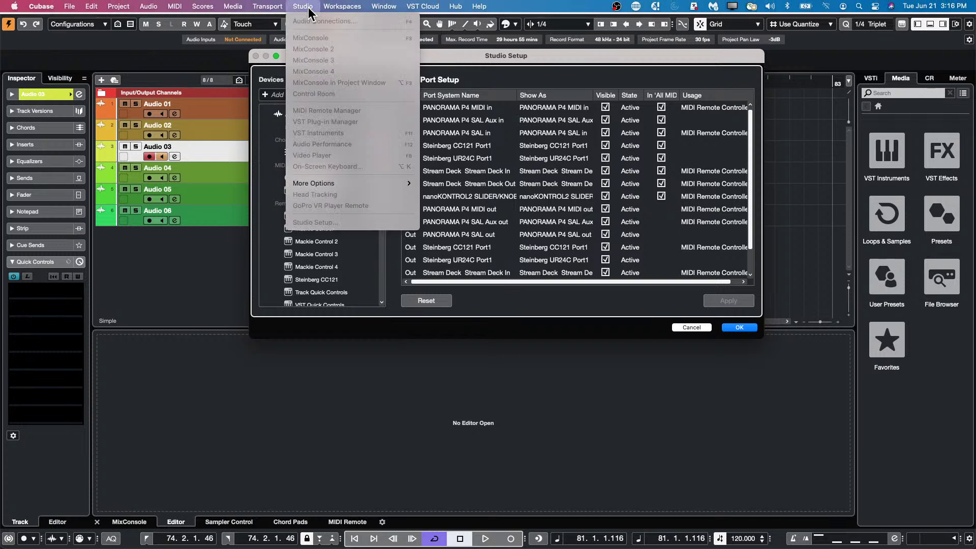
pyautogui.click(264, 157)
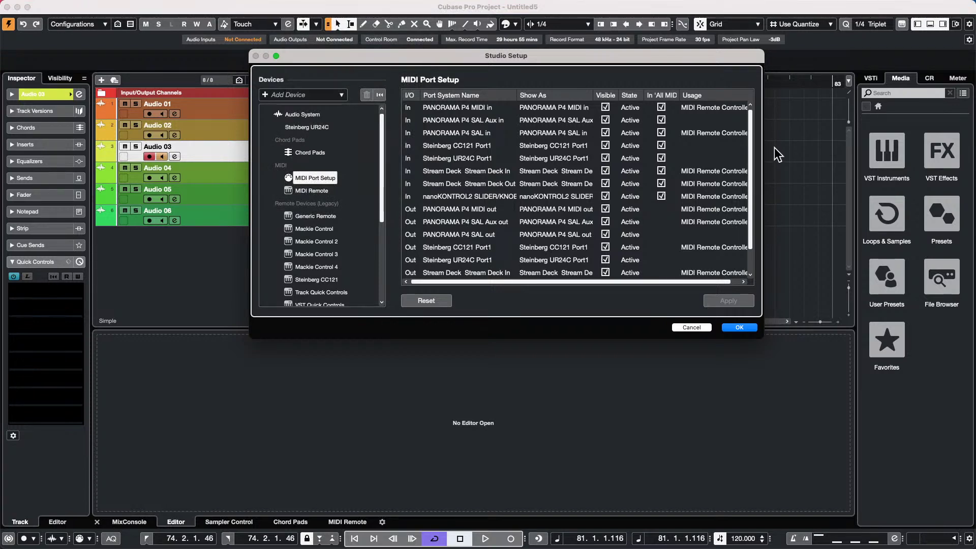
# - Exclude PANORAMA P4 MIDI in from All MIDI Inputs, include it again and close Studio Setup
pyautogui.click(661, 108)
pyautogui.click(664, 120)
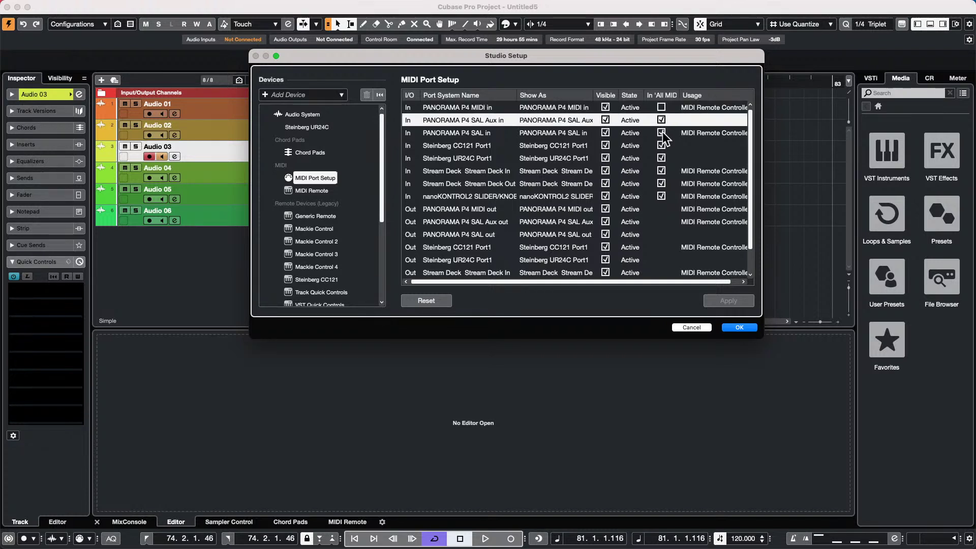
pyautogui.click(661, 107)
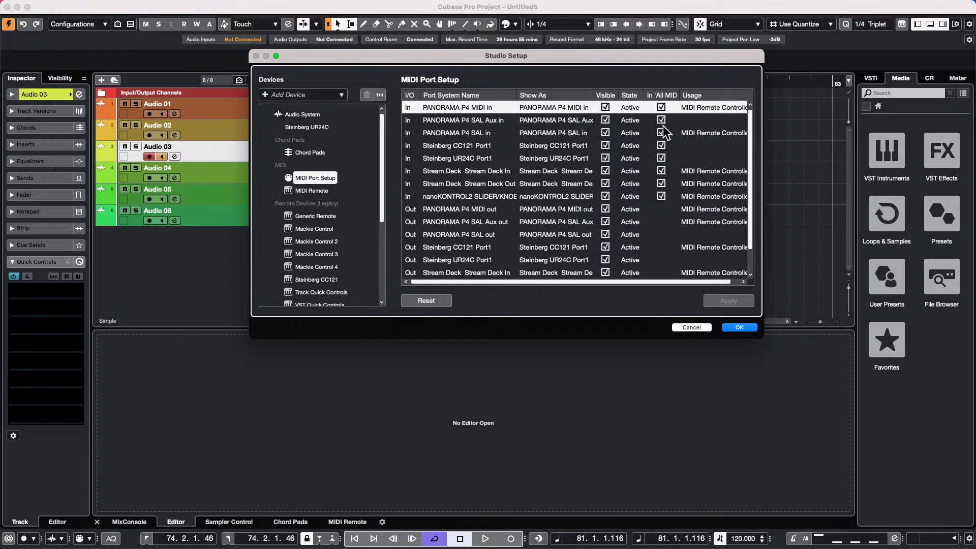
pyautogui.click(747, 326)
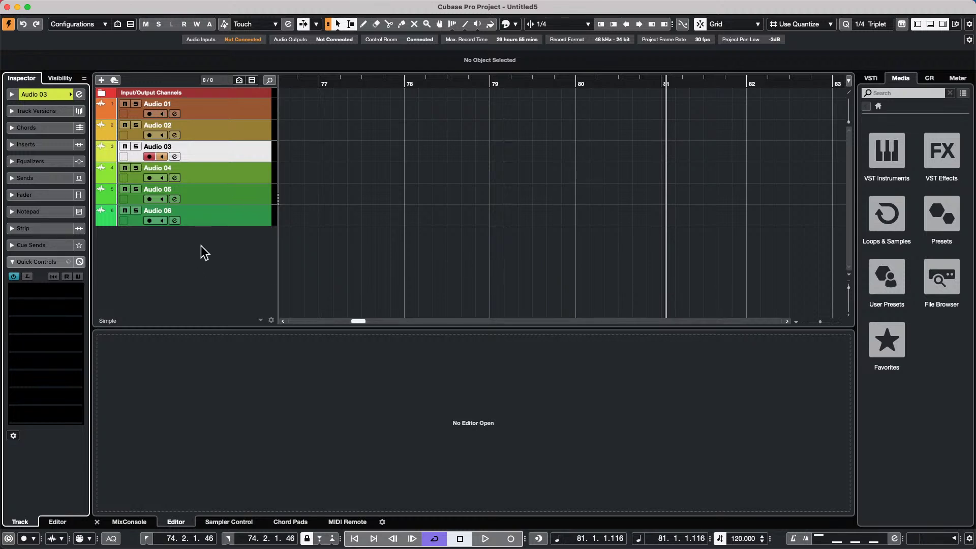
# - Add four more stereo audio tracks below Audio 03
pyautogui.rightClick(177, 277)
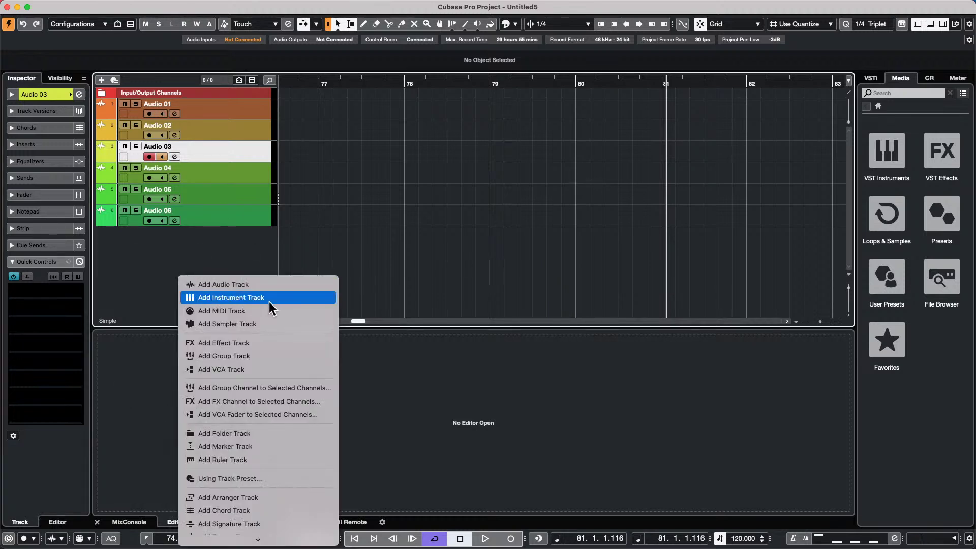
pyautogui.click(267, 284)
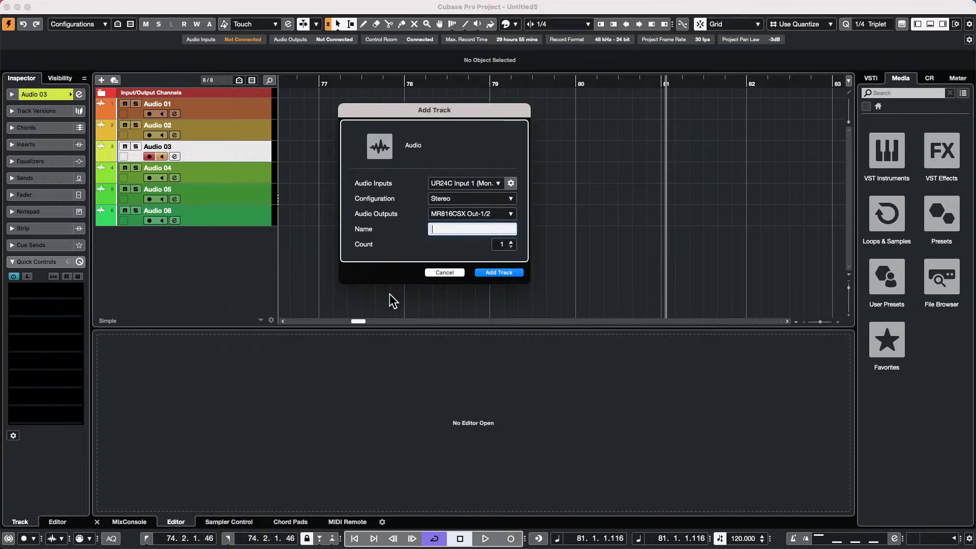
pyautogui.click(501, 272)
# - Show the MixConsole with its toolbar in the lower zone and hide the input channels
pyautogui.click(137, 519)
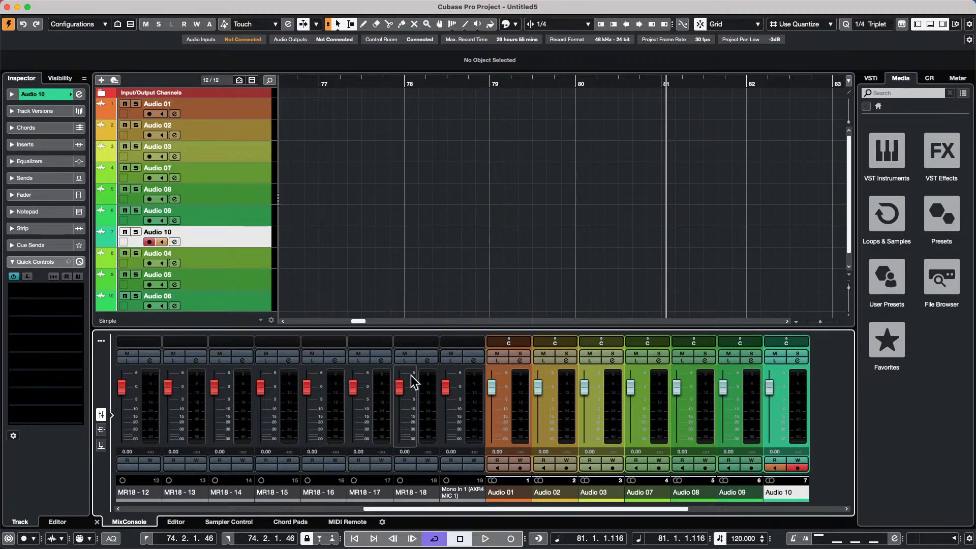
pyautogui.click(101, 340)
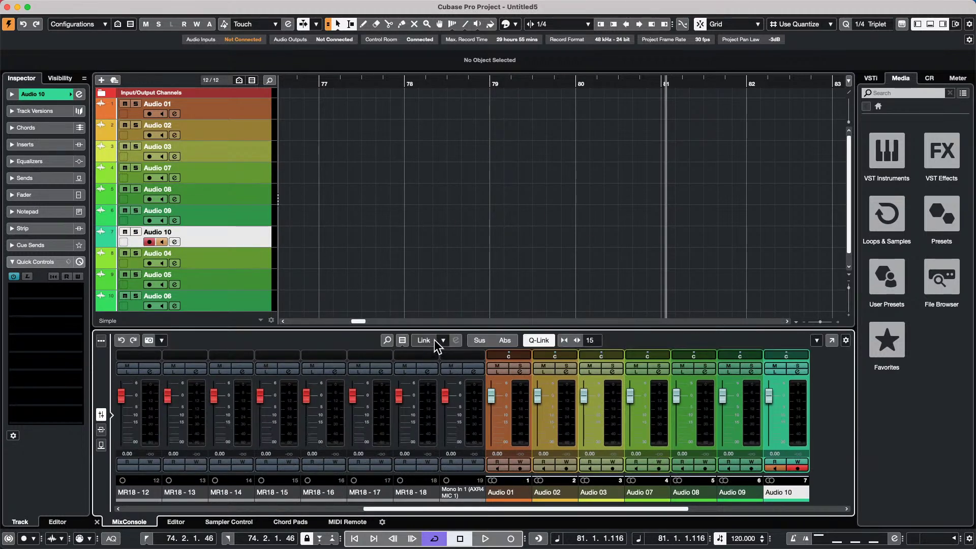
pyautogui.click(401, 340)
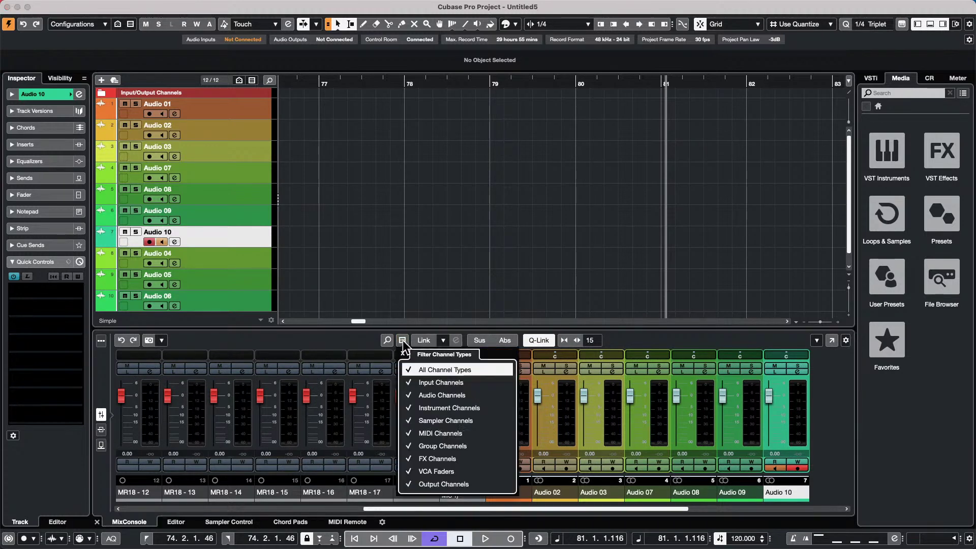
pyautogui.click(411, 381)
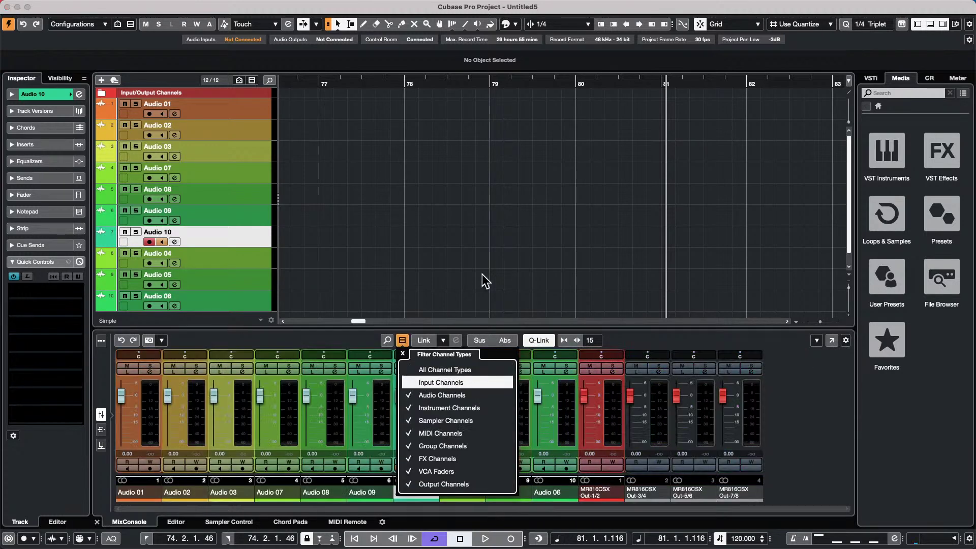
pyautogui.click(610, 311)
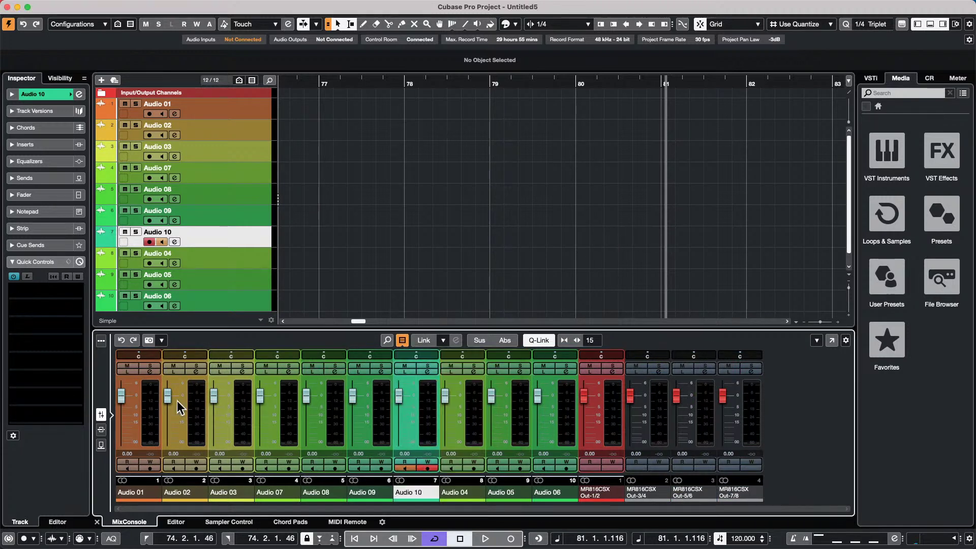
# - Lower the faders of all audio channels except Audio 10 to uneven levels between about -6.7 and -18 dB
pyautogui.moveTo(122, 397); pyautogui.dragTo(167, 423)
pyautogui.moveTo(214, 397); pyautogui.dragTo(258, 425)
pyautogui.moveTo(306, 396); pyautogui.dragTo(352, 409)
pyautogui.moveTo(446, 396); pyautogui.dragTo(442, 417)
pyautogui.moveTo(491, 395); pyautogui.dragTo(490, 423)
pyautogui.moveTo(538, 396); pyautogui.dragTo(539, 422)
# - Select all audio tracks and raise their faders together with Q-Link, bringing Audio 06 to about -9 dB
pyautogui.click(150, 401)
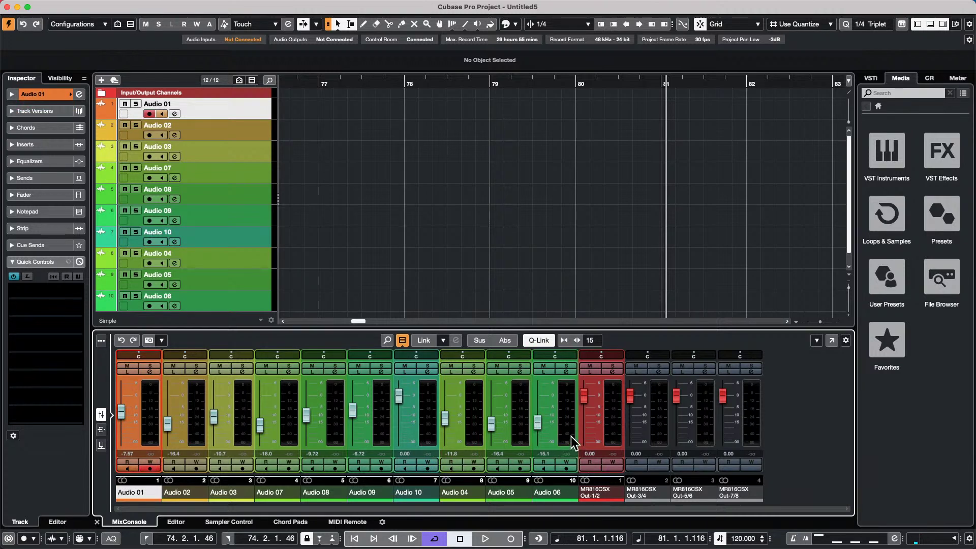
pyautogui.press('super+a')
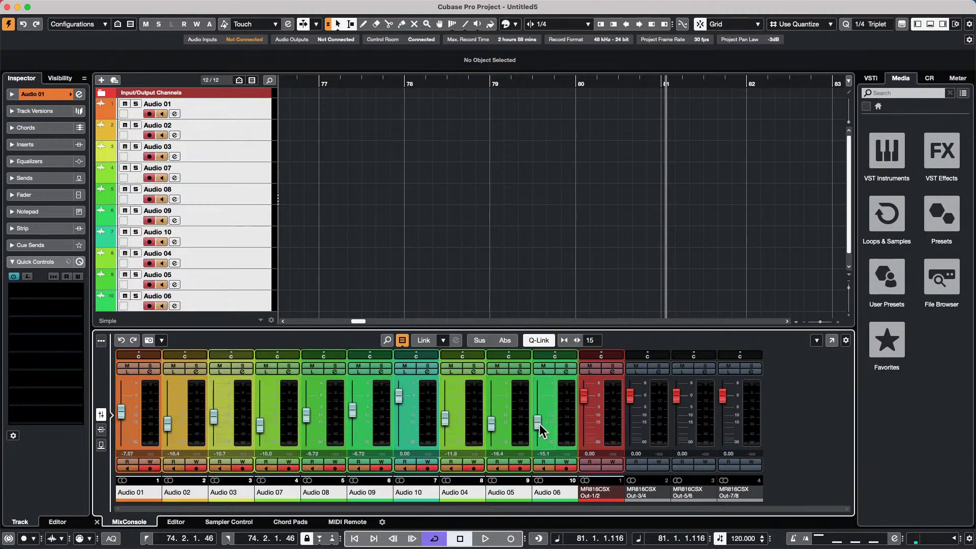
pyautogui.click(541, 340)
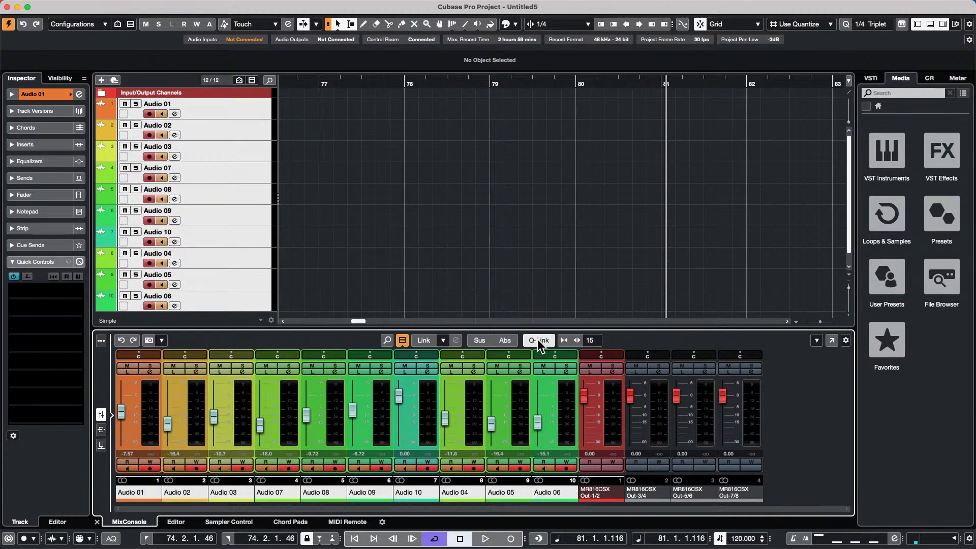
pyautogui.moveTo(542, 424)
pyautogui.mouseDown()
pyautogui.moveTo(540, 410)
pyautogui.moveTo(536, 438)
pyautogui.moveTo(541, 401)
pyautogui.moveTo(540, 412)
pyautogui.mouseUp()
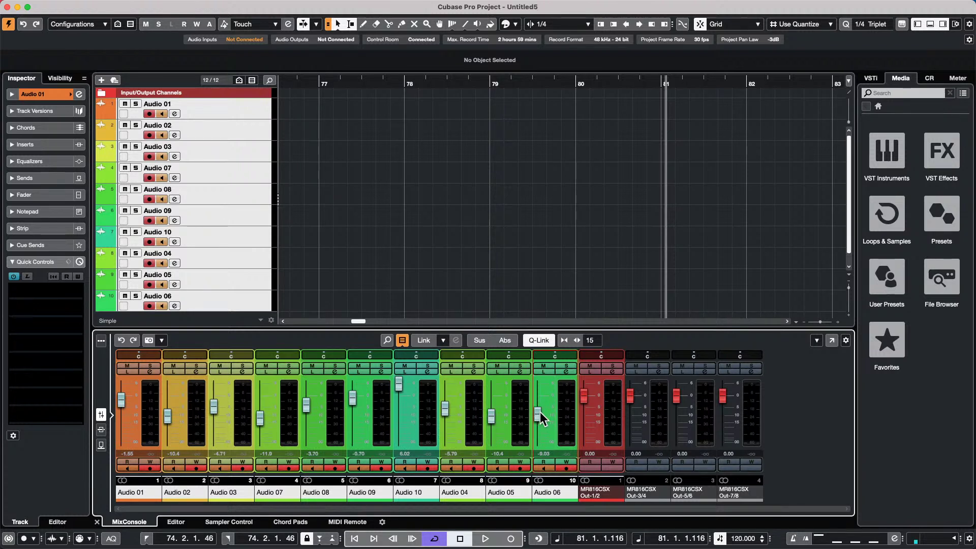
# - Raise only the Audio 05 fader to about -3.6 dB without linking and lower all faders together with Q-Link
pyautogui.click(477, 338)
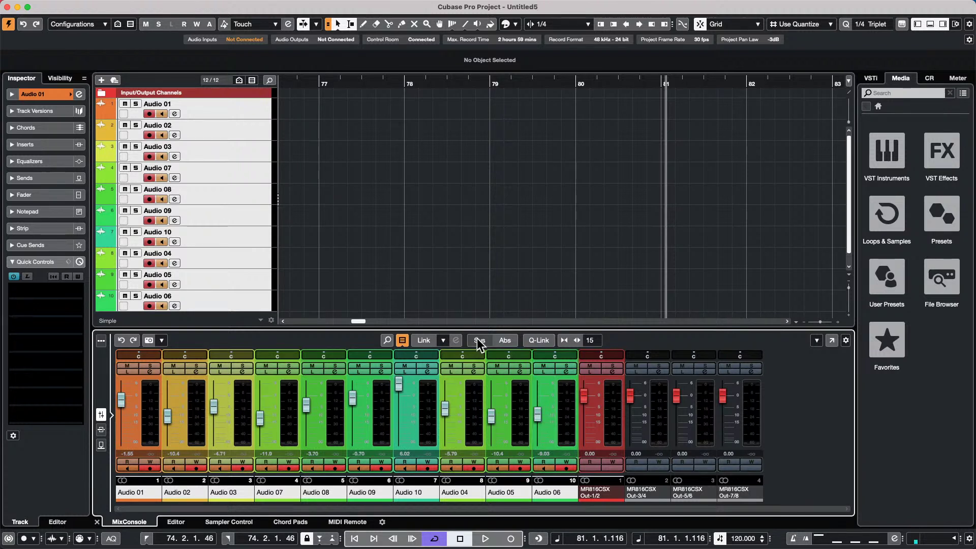
pyautogui.moveTo(490, 422); pyautogui.dragTo(493, 407)
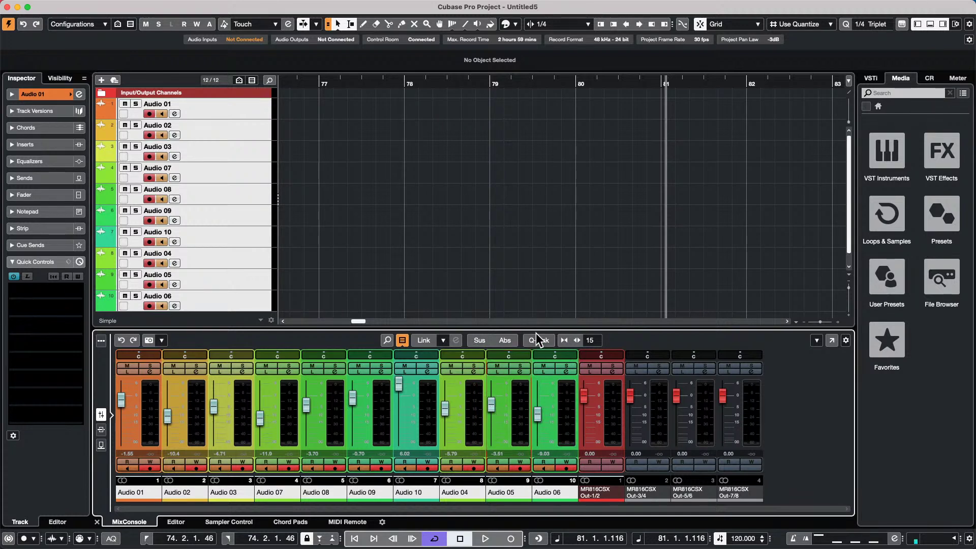
pyautogui.moveTo(537, 410); pyautogui.dragTo(537, 423)
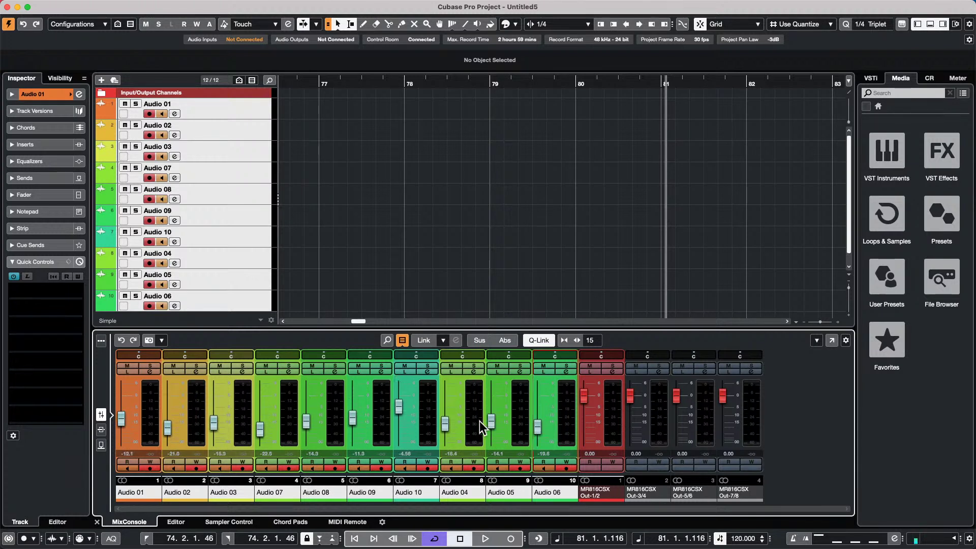
# - Adjust the Audio 10 fader both alone and linked to the other channels, finishing it alone at about -1.9 dB
pyautogui.moveTo(398, 399)
pyautogui.mouseDown()
pyautogui.moveTo(402, 387)
pyautogui.moveTo(397, 412)
pyautogui.mouseUp()
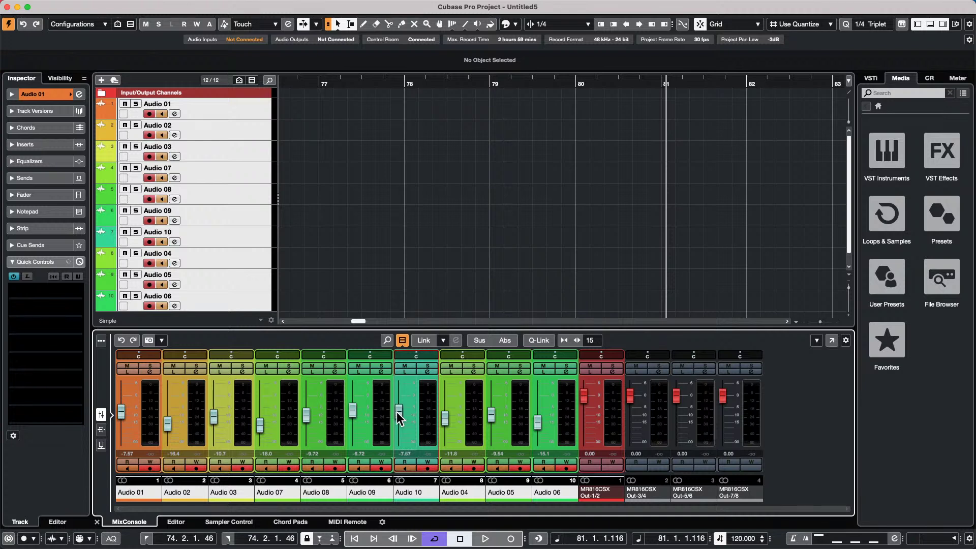
pyautogui.moveTo(396, 412)
pyautogui.mouseDown()
pyautogui.moveTo(399, 422)
pyautogui.moveTo(397, 399)
pyautogui.moveTo(399, 425)
pyautogui.moveTo(404, 410)
pyautogui.mouseUp()
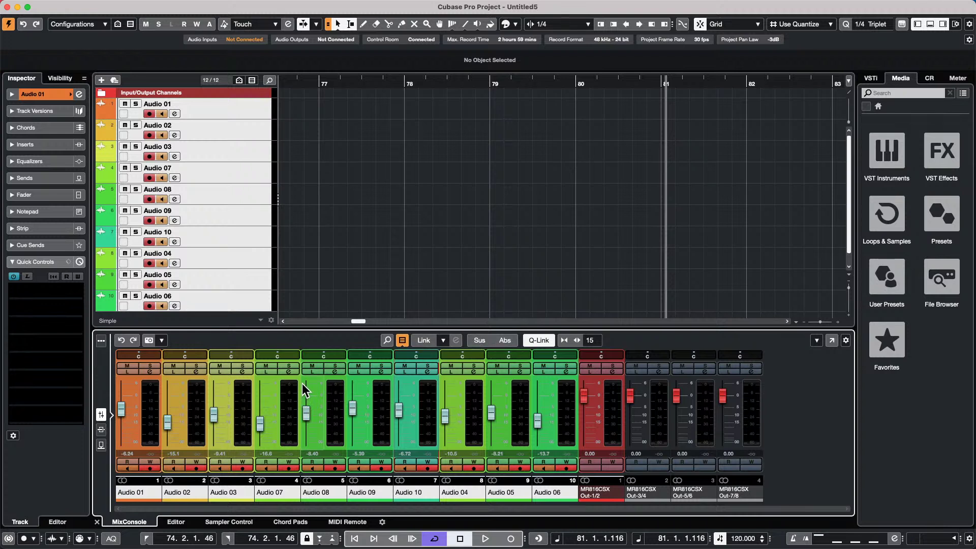
pyautogui.click(539, 340)
pyautogui.moveTo(398, 402); pyautogui.dragTo(399, 400)
# - Match the selected channels' faders at about -11.8 dB using Q-Link in absolute mode, and turn absolute mode off
pyautogui.hotkey('shift', 'alt')
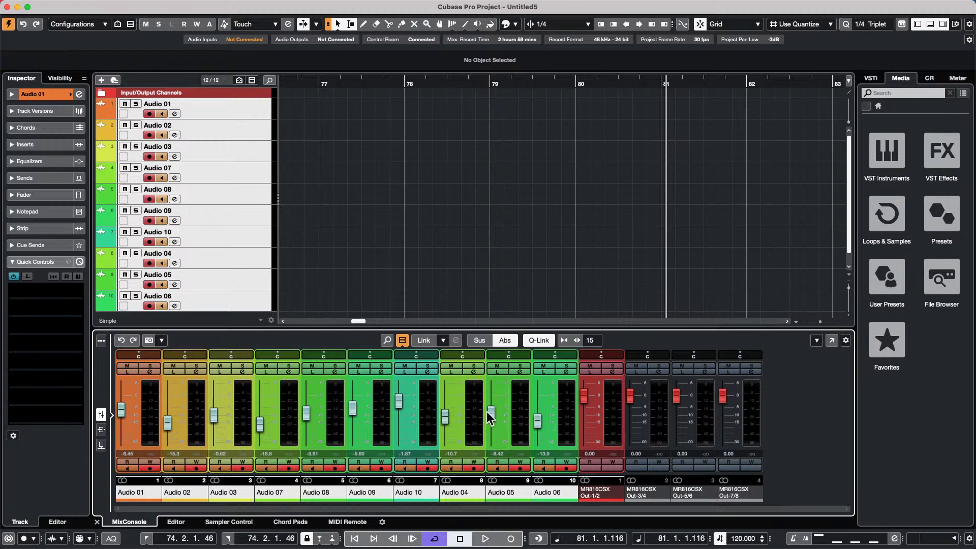
pyautogui.moveTo(491, 416)
pyautogui.mouseDown()
pyautogui.moveTo(494, 392)
pyautogui.moveTo(489, 422)
pyautogui.mouseUp()
pyautogui.click(506, 340)
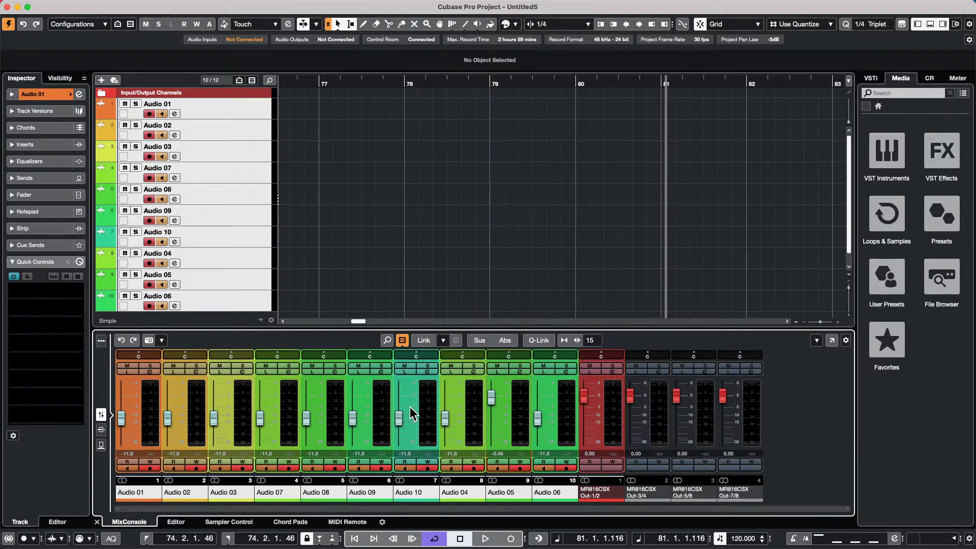
# - Offset the Audio 10, 09, 08, 03 and 02 faders individually and lower all faders together with relative Q-Link
pyautogui.moveTo(398, 419); pyautogui.dragTo(308, 405)
pyautogui.moveTo(221, 410); pyautogui.dragTo(213, 393)
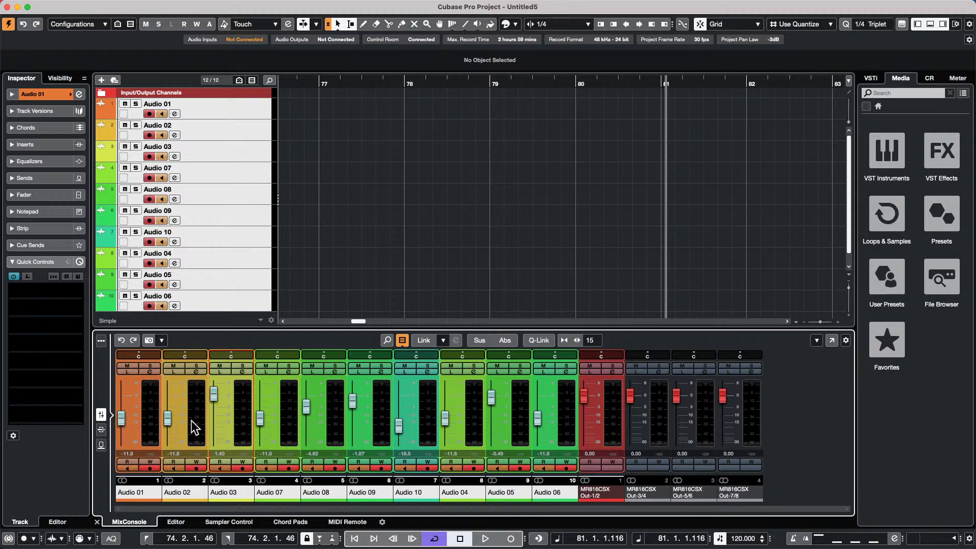
pyautogui.moveTo(168, 418); pyautogui.dragTo(167, 421)
pyautogui.moveTo(214, 394); pyautogui.dragTo(216, 415)
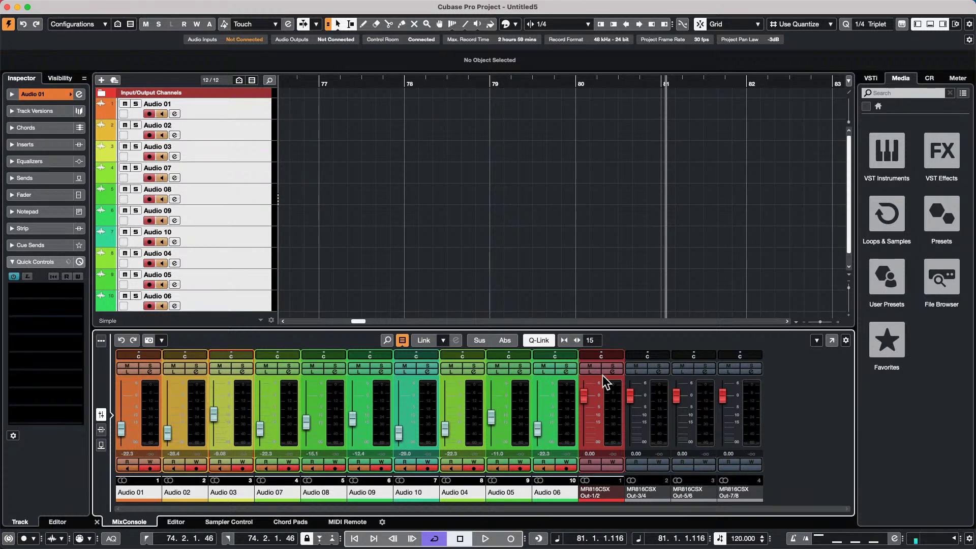
# - Set all selected faders to about -10.1 dB with Q-Link in absolute mode and leave only Audio 01 selected
pyautogui.click(502, 340)
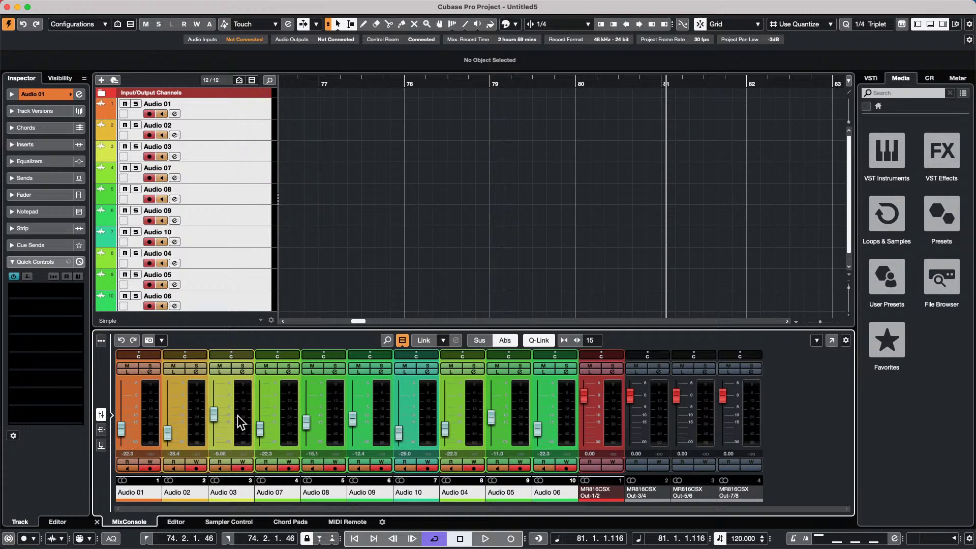
pyautogui.moveTo(214, 413); pyautogui.dragTo(217, 407)
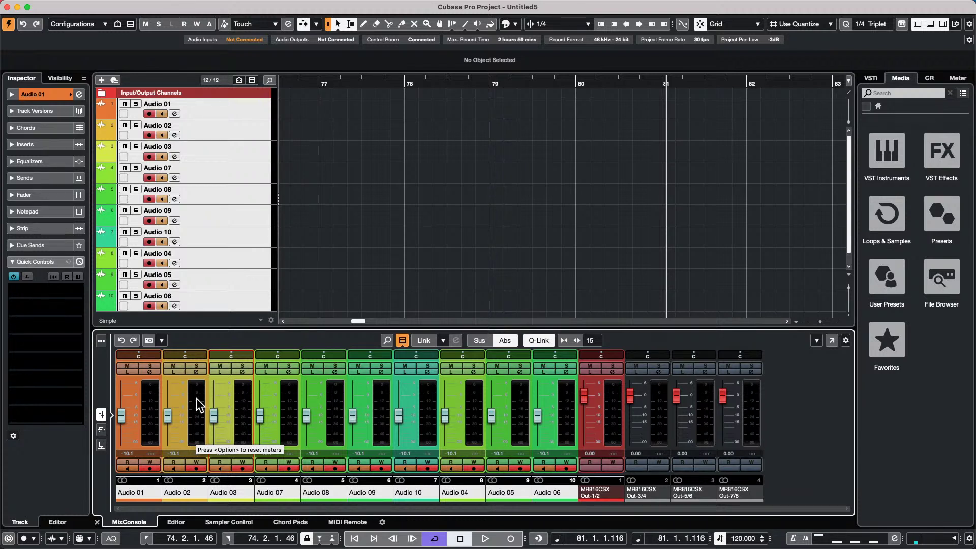
pyautogui.click(234, 106)
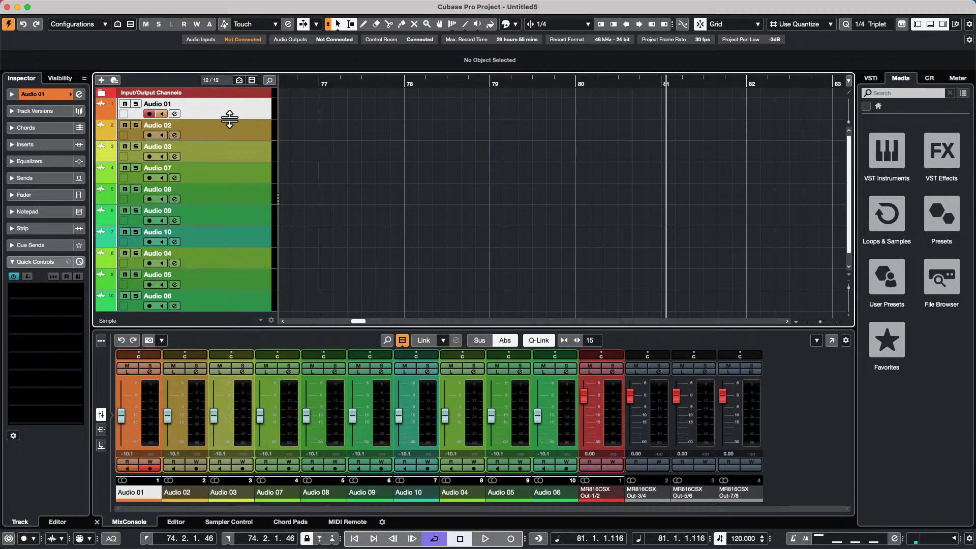
# - Open the audio connections, view the input buses and close the window
pyautogui.click(295, 7)
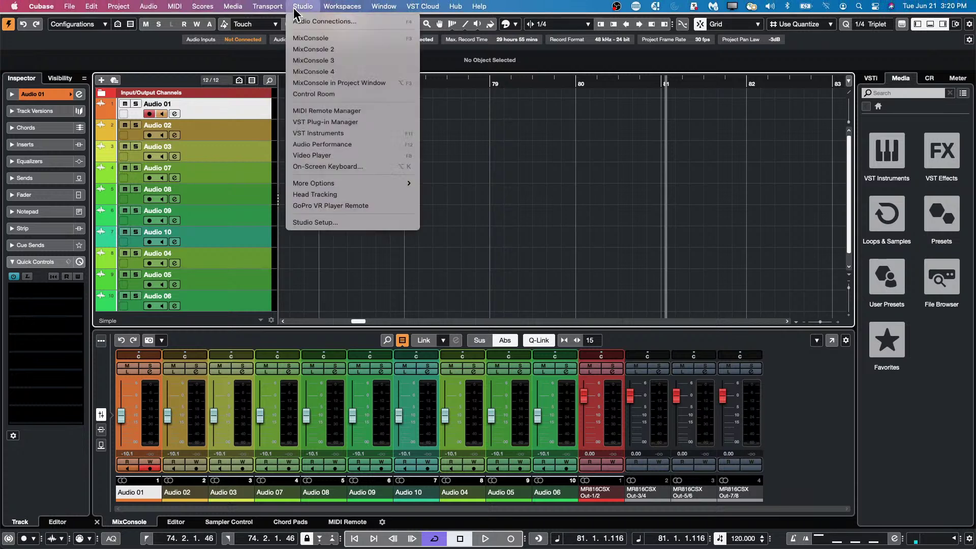
pyautogui.click(300, 22)
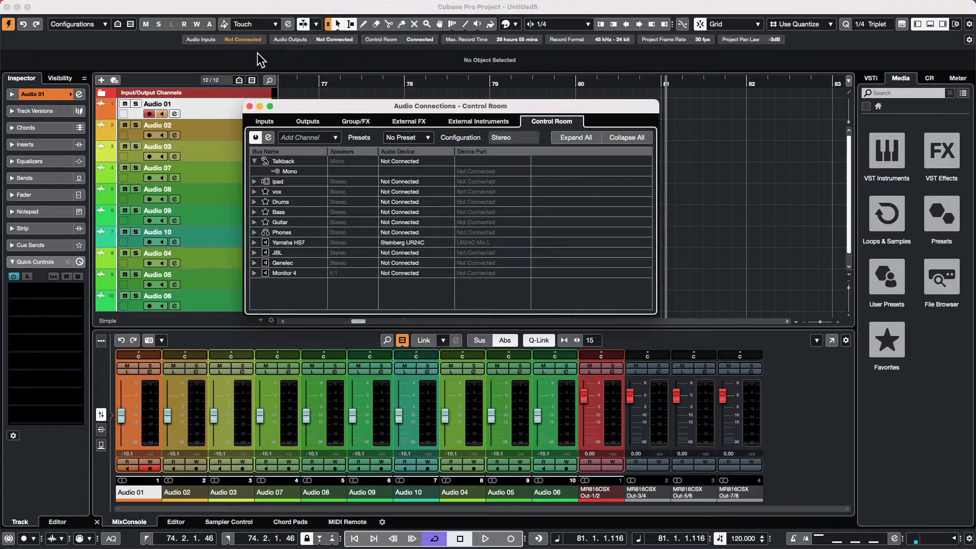
pyautogui.click(265, 121)
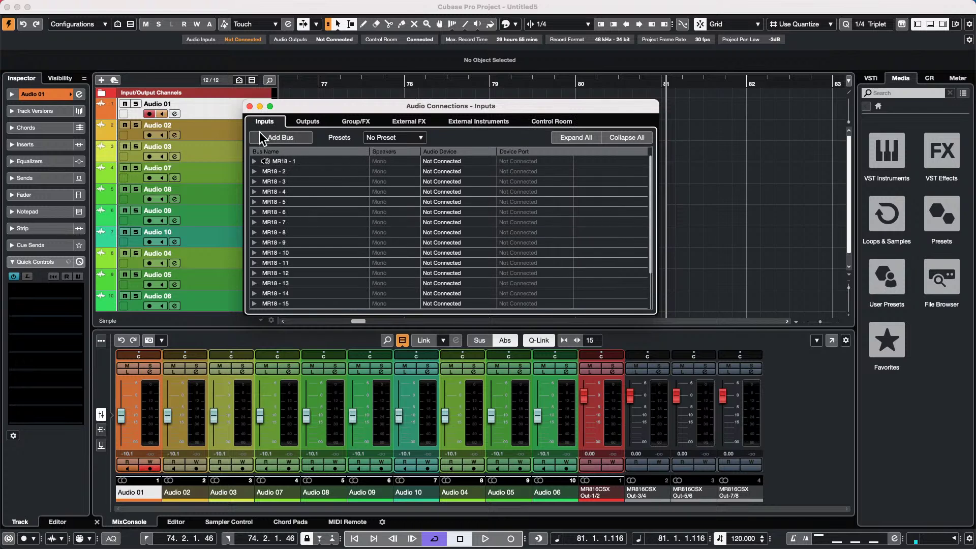
pyautogui.click(249, 106)
# - Select all tracks from Audio 01 through Audio 06 and route their outputs to MR816CSX Out-3/4
pyautogui.keyDown('shift'); pyautogui.click(240, 294); pyautogui.keyUp('shift')
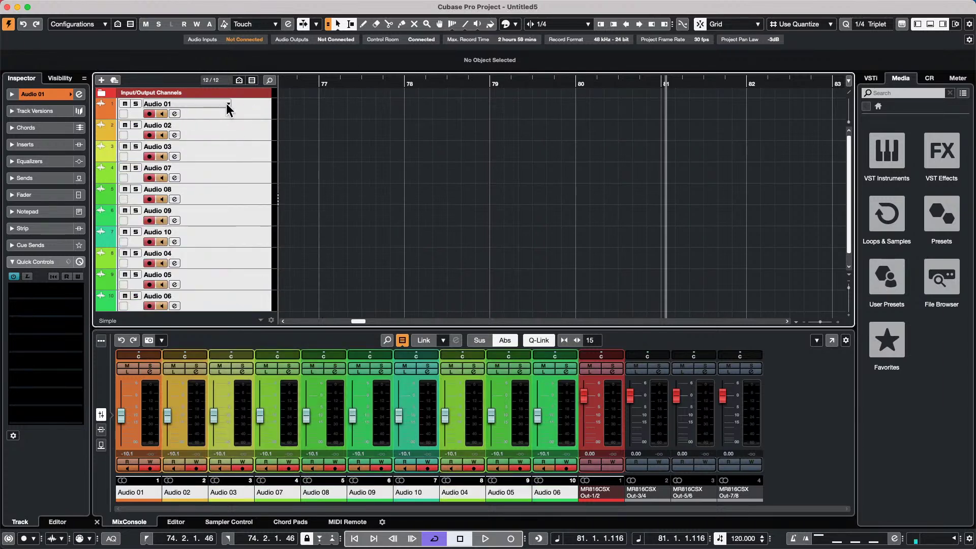
pyautogui.click(244, 109)
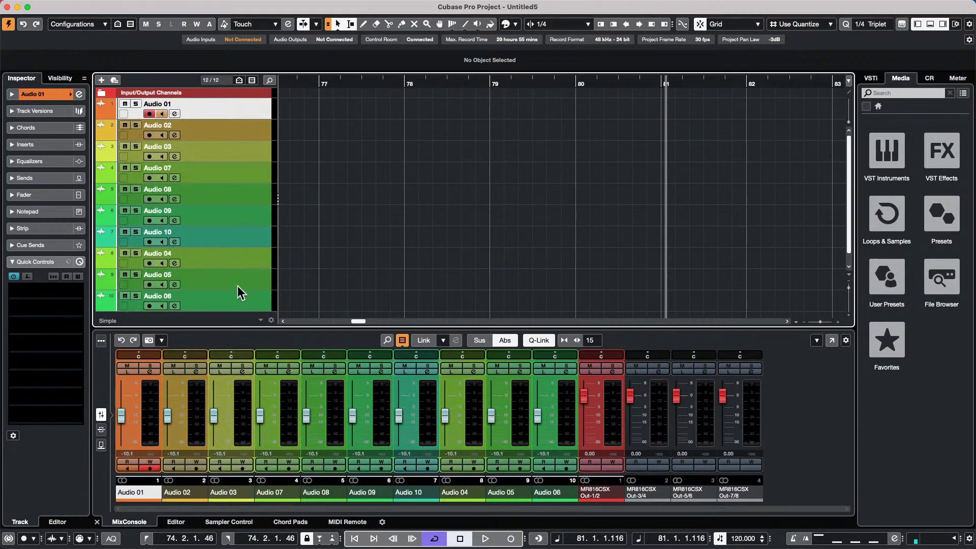
pyautogui.keyDown('shift'); pyautogui.click(239, 305); pyautogui.keyUp('shift')
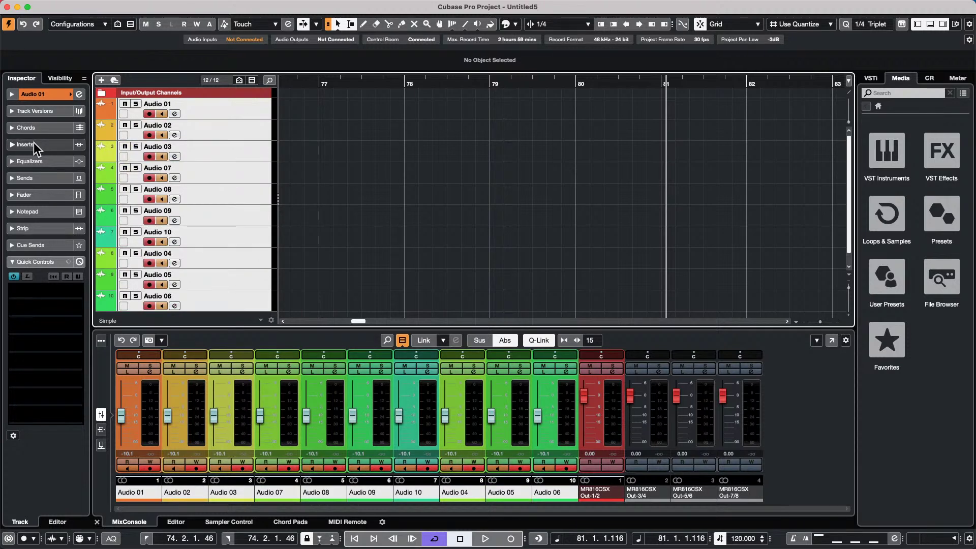
pyautogui.click(42, 96)
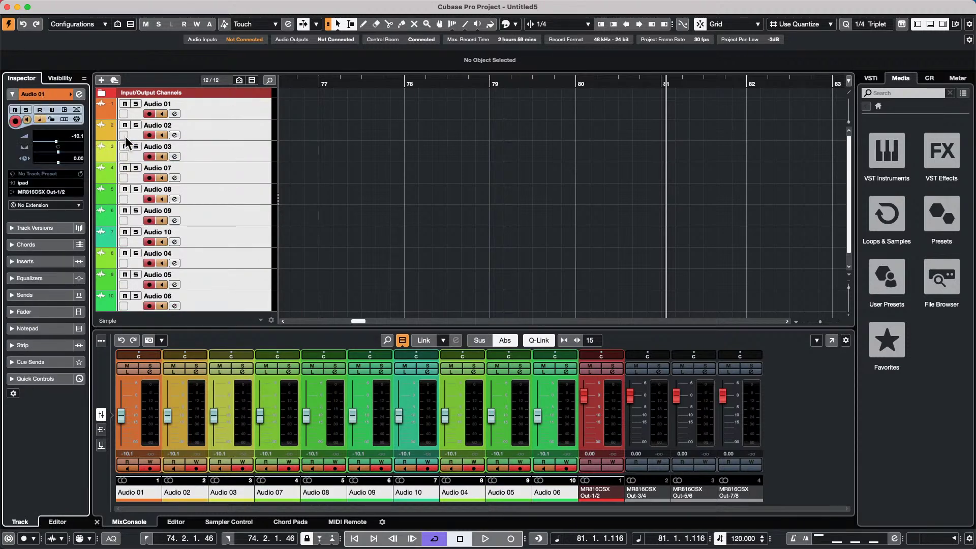
pyautogui.click(46, 191)
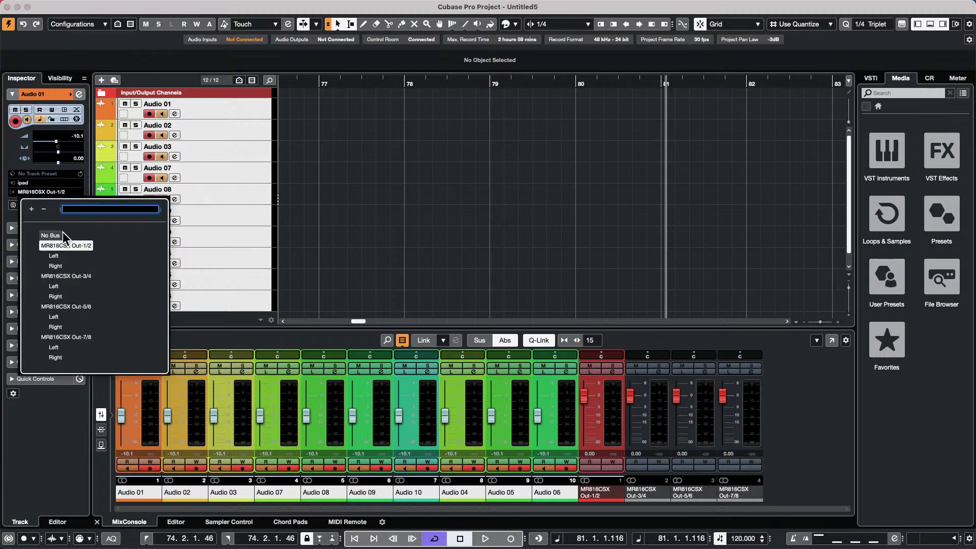
pyautogui.click(62, 275)
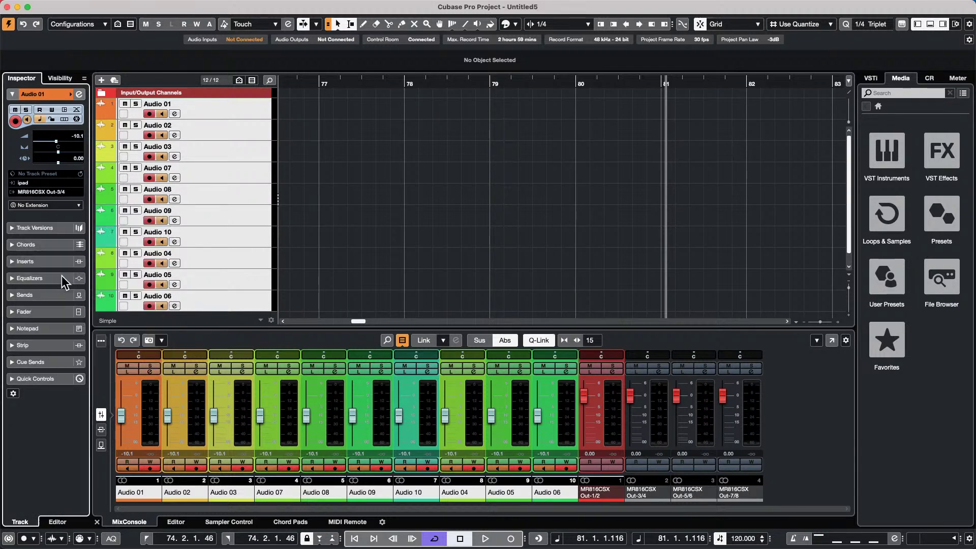
# - Set the output routing of the selected tracks to No Bus and check it on Audio 04 and Audio 09
pyautogui.click(33, 187)
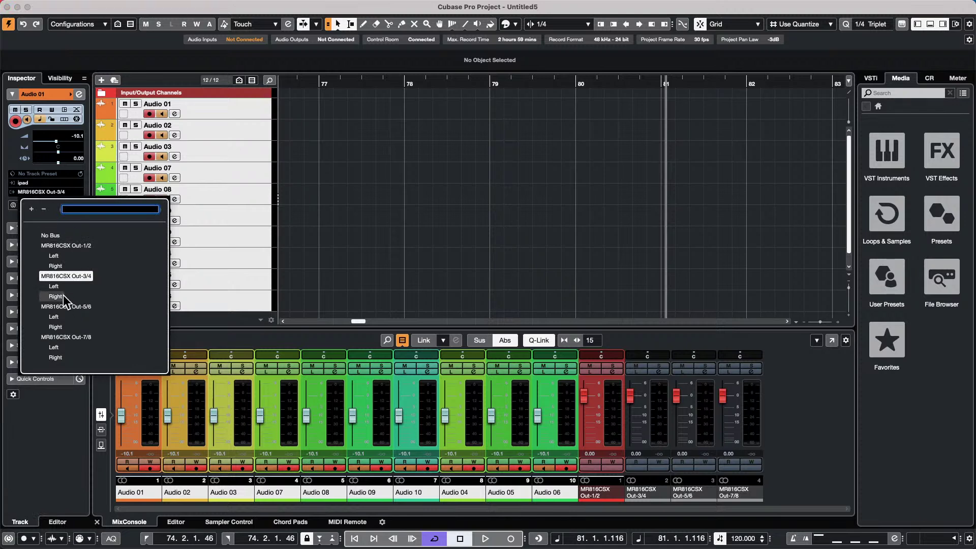
pyautogui.click(54, 234)
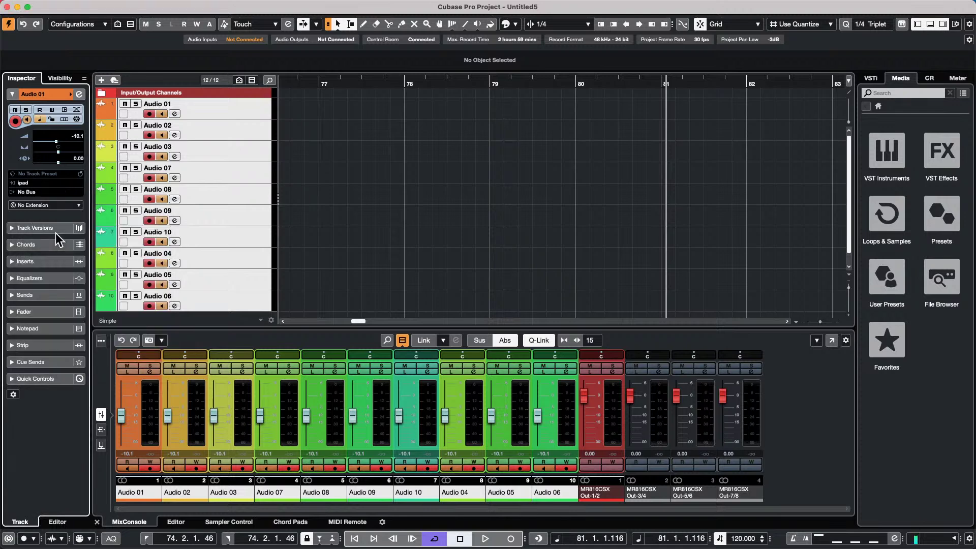
pyautogui.click(254, 261)
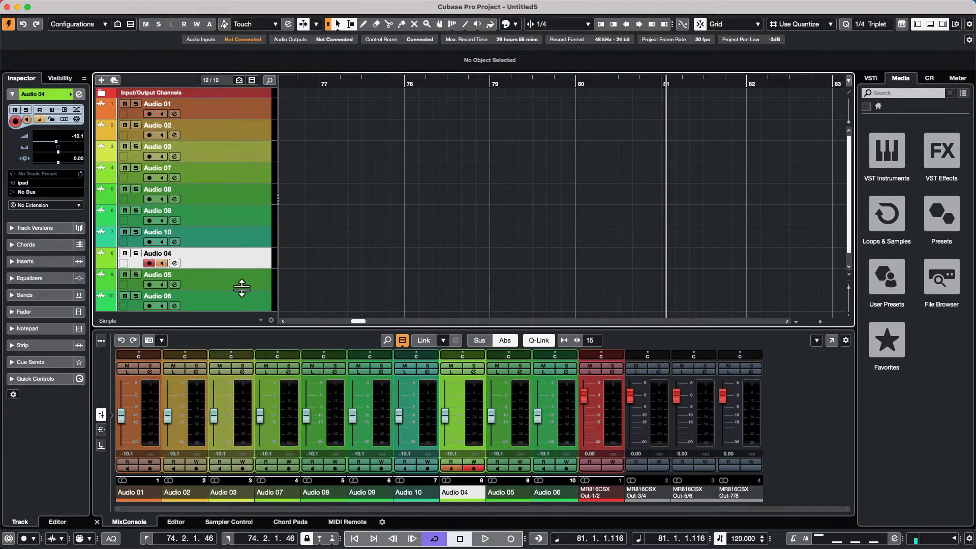
pyautogui.click(237, 229)
pyautogui.click(240, 218)
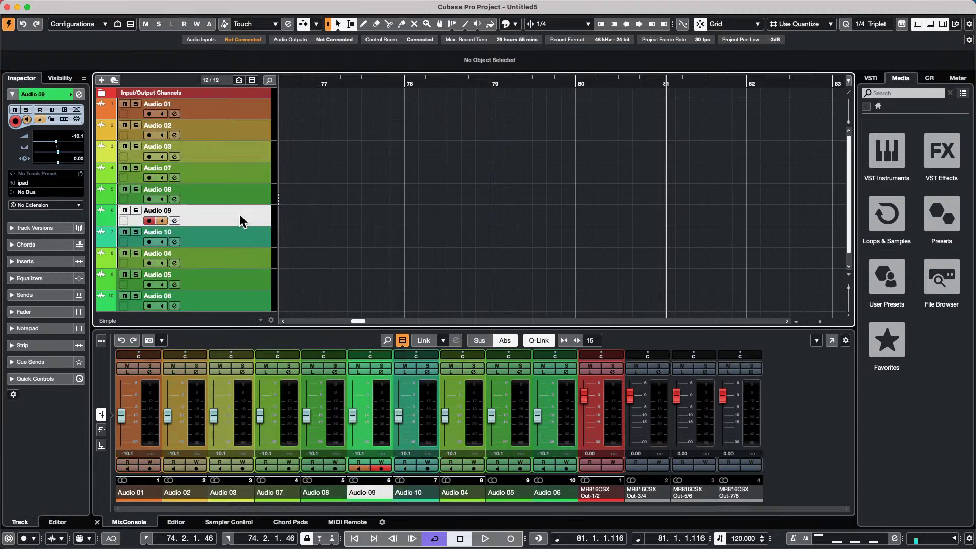
# - Select all tracks from Audio 01 through Audio 06 and set their input routing to MR18 - 1
pyautogui.click(257, 103)
pyautogui.keyDown('shift'); pyautogui.click(237, 307); pyautogui.keyUp('shift')
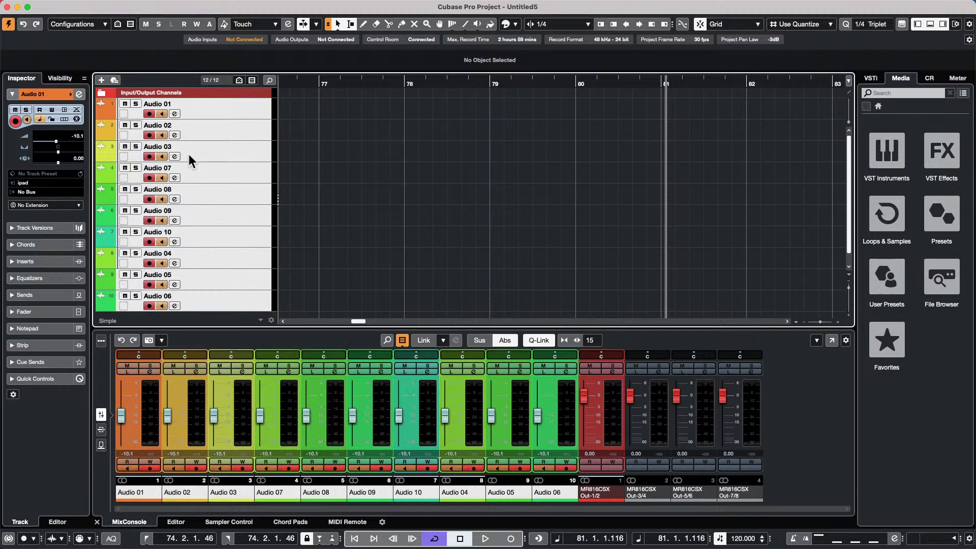
pyautogui.click(31, 184)
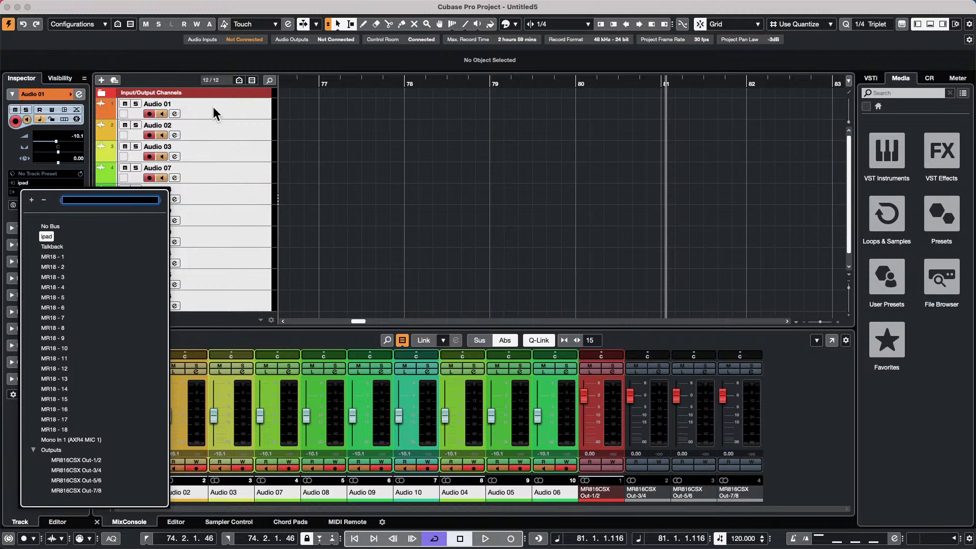
pyautogui.click(52, 258)
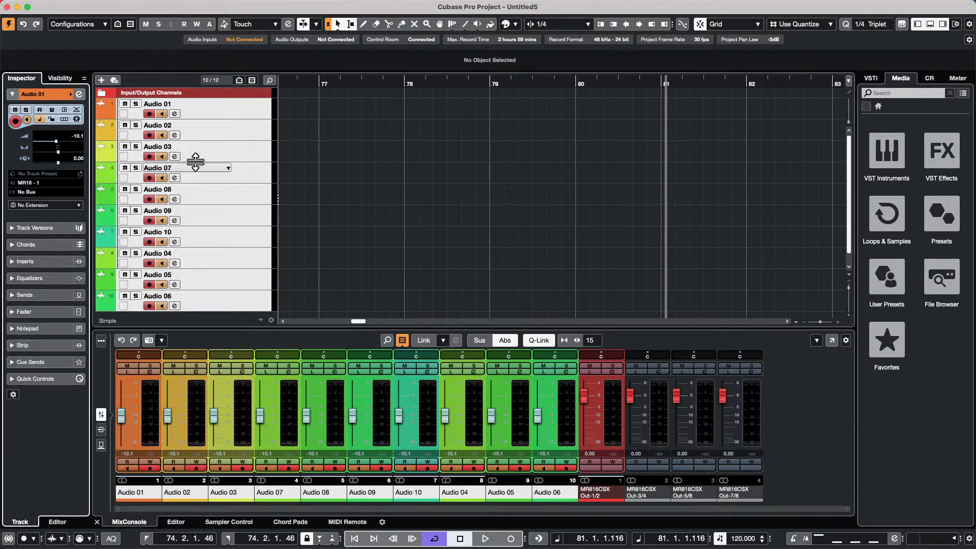
# - Select Audio 01 alone and step through the neighbouring tracks to check their input routing
pyautogui.click(258, 107)
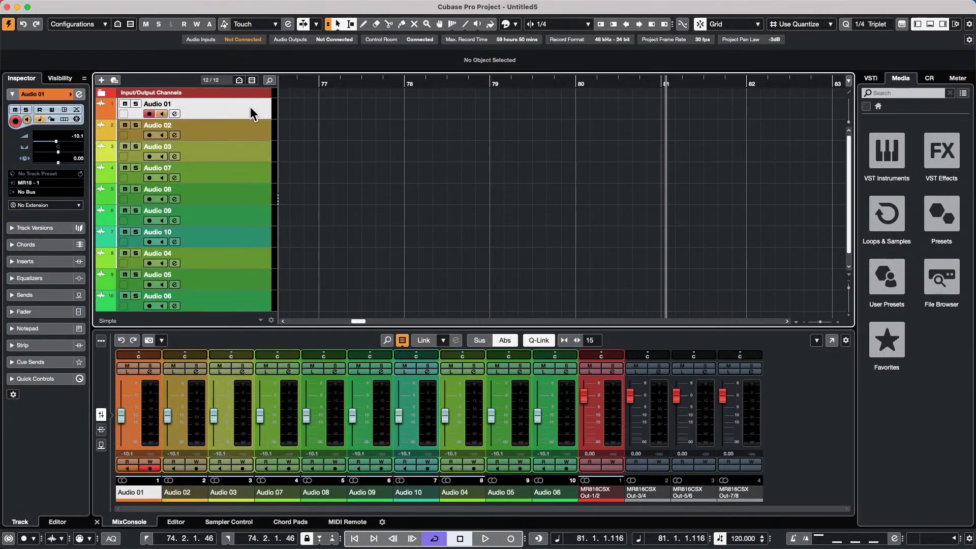
pyautogui.press('Down')
pyautogui.press('Down')
pyautogui.press('Up')
pyautogui.press('Up')
pyautogui.press('Up')
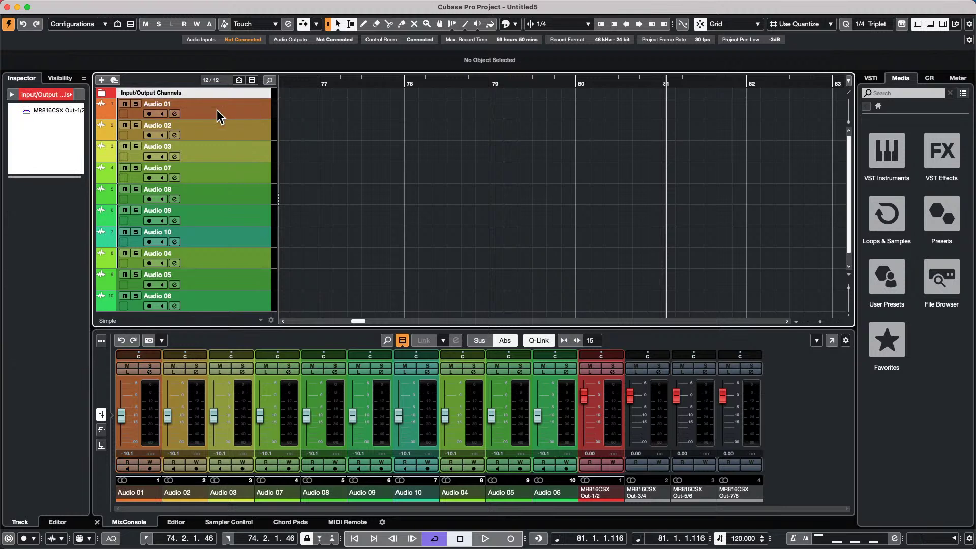
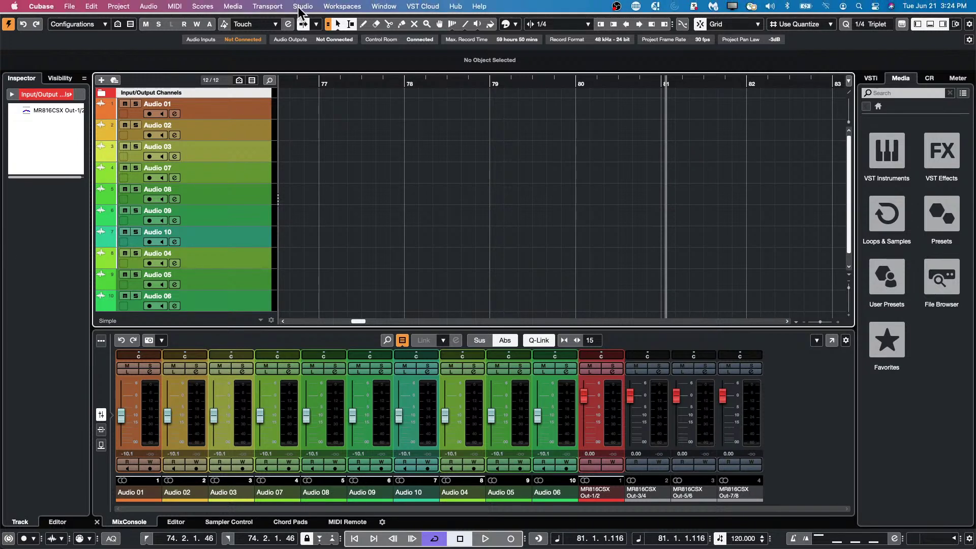
# - Open the studio setup, review the Audio System driver and latency settings, and cancel without changes
pyautogui.click(299, 7)
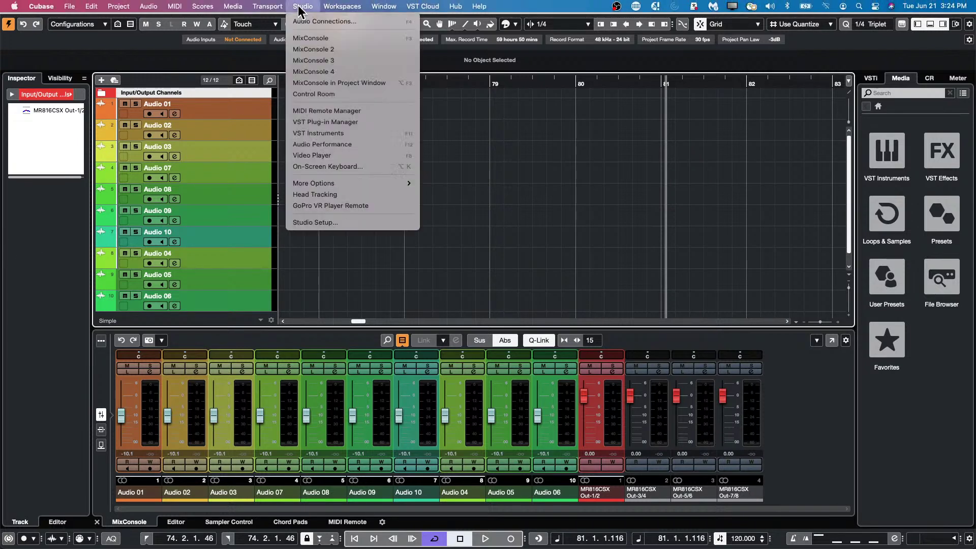
pyautogui.click(331, 223)
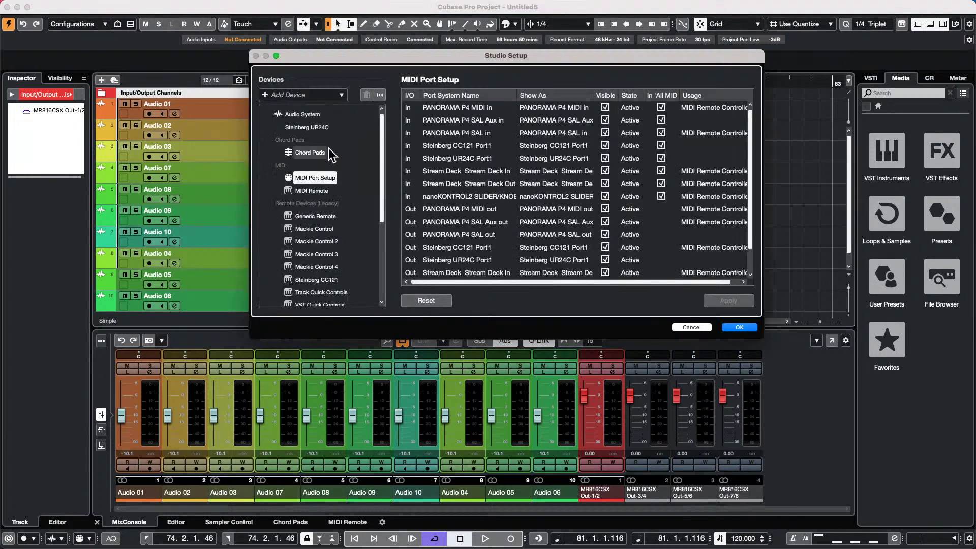
pyautogui.click(316, 128)
pyautogui.click(308, 117)
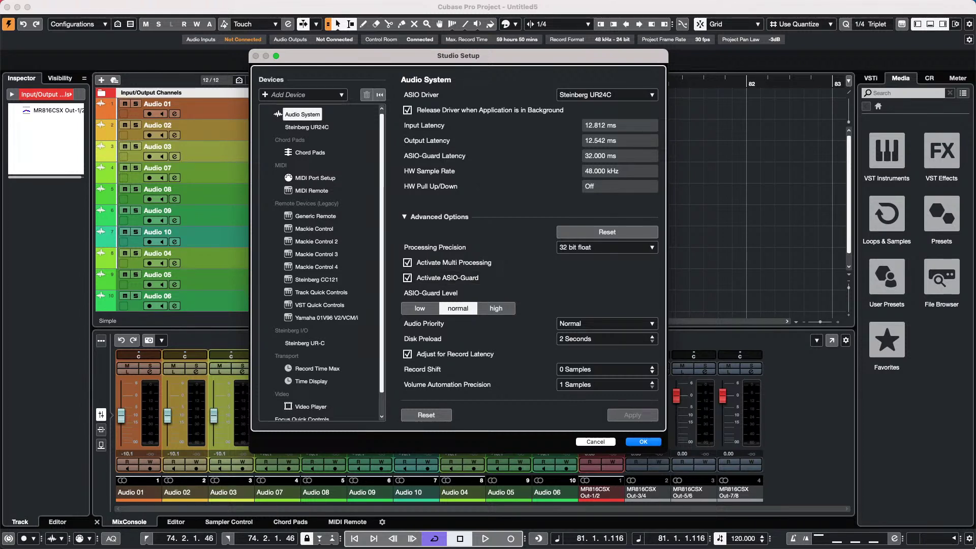
pyautogui.click(605, 443)
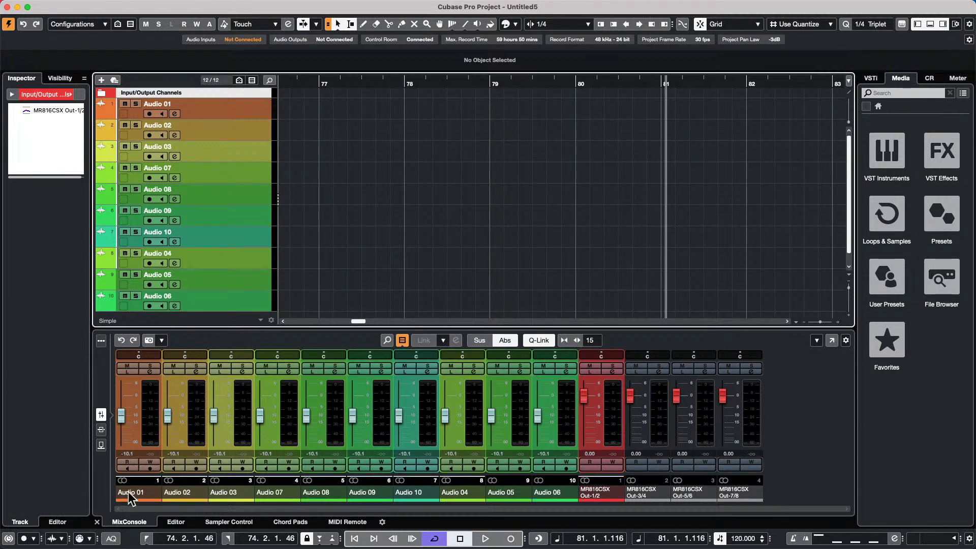
# - Show the nanoKONTROL2 MIDI Remote surface, view the Mapping Assistant for its QC 2 knob and close the assistant
pyautogui.click(348, 522)
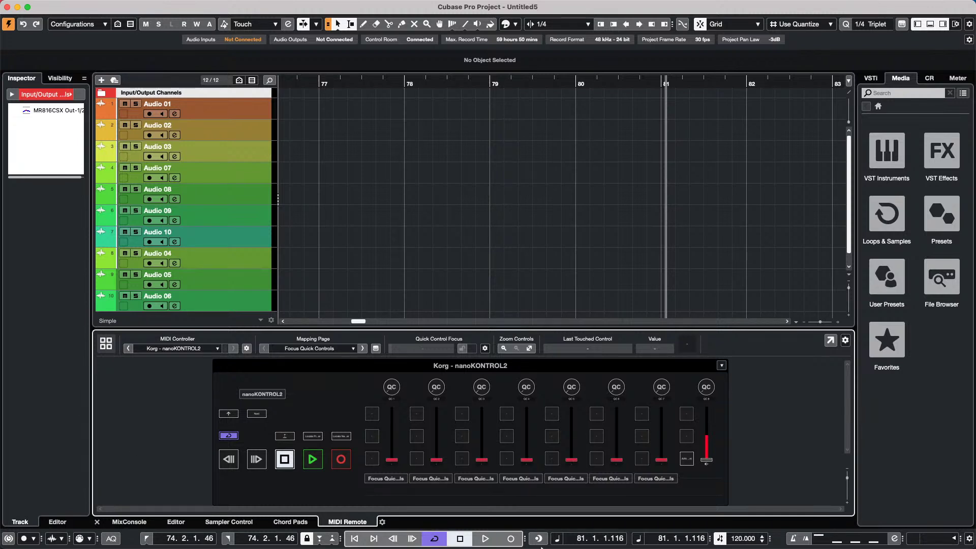
pyautogui.moveTo(633, 547)
pyautogui.click(183, 349)
pyautogui.click(197, 350)
pyautogui.doubleClick(437, 392)
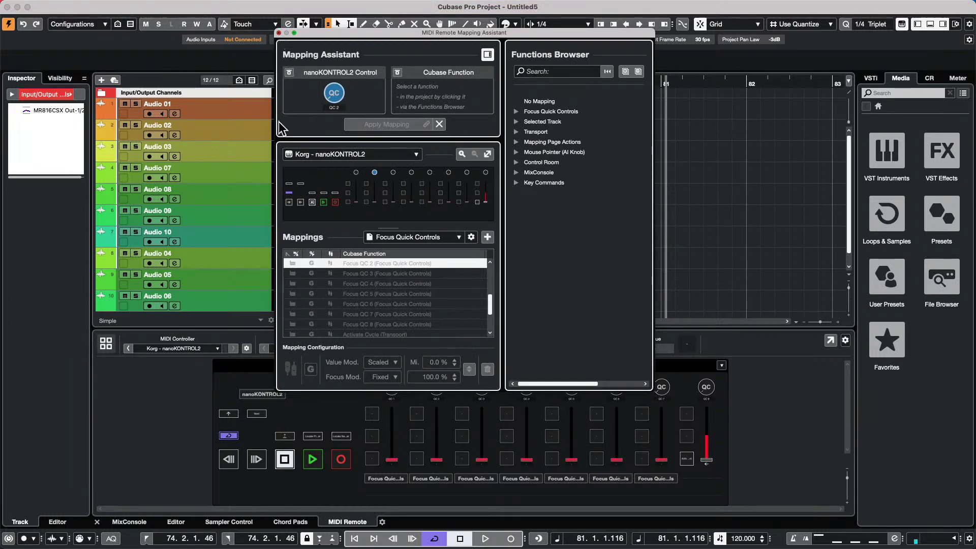
pyautogui.click(279, 33)
# - View the chord pads and the sampler control, and return to the MIDI Remote surface
pyautogui.click(289, 522)
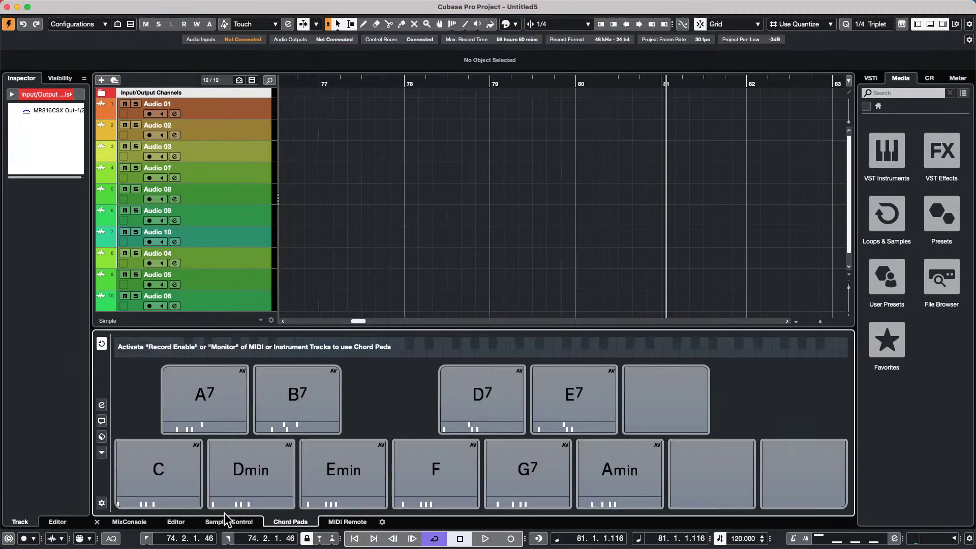
pyautogui.click(228, 521)
pyautogui.click(347, 521)
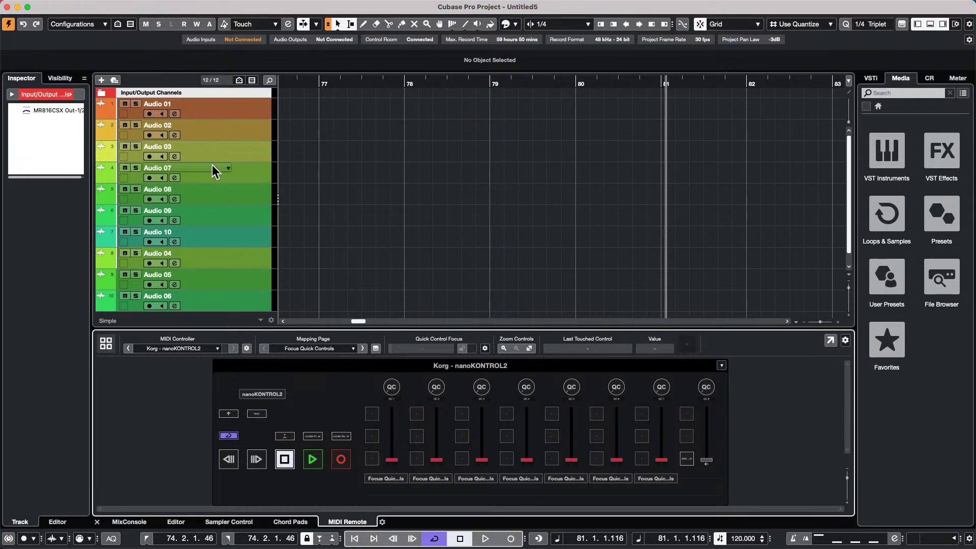
# - Add an instrument track with the Groove Agent SE drum instrument below Audio 02
pyautogui.rightClick(236, 138)
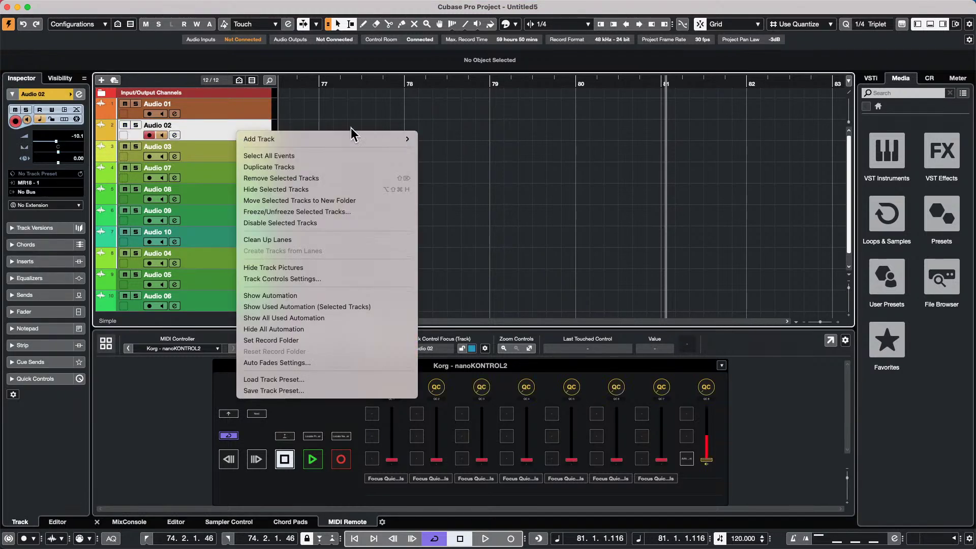
pyautogui.moveTo(399, 139)
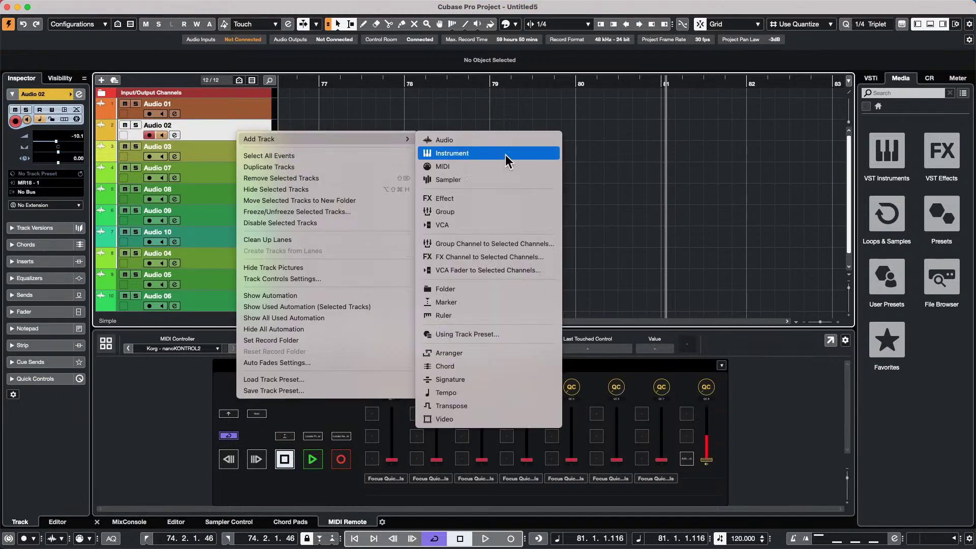
pyautogui.click(520, 155)
pyautogui.click(464, 186)
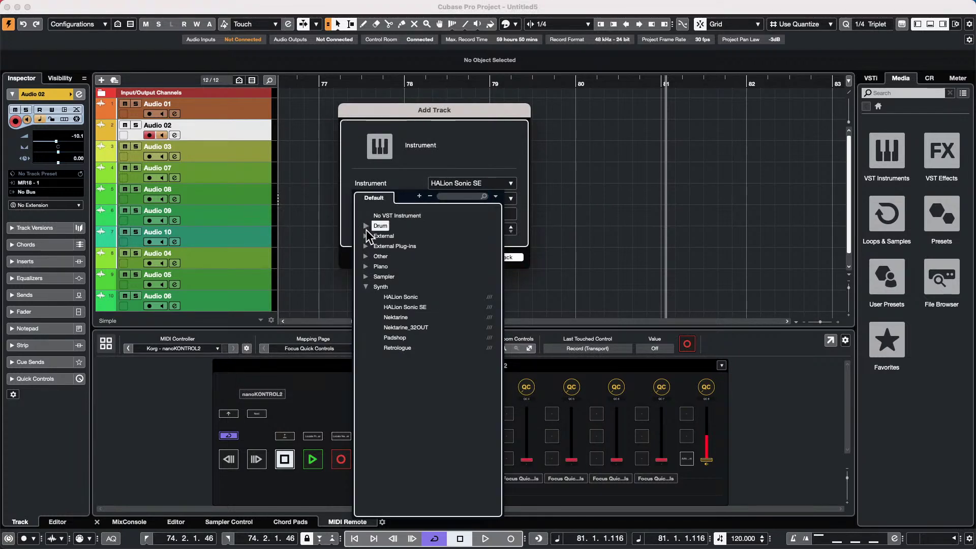
pyautogui.click(366, 226)
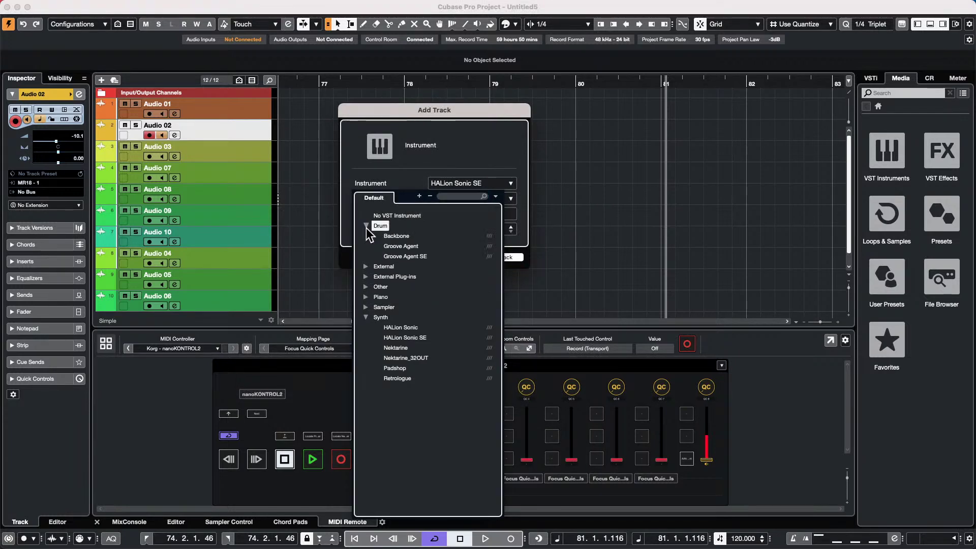
pyautogui.click(425, 257)
pyautogui.click(508, 258)
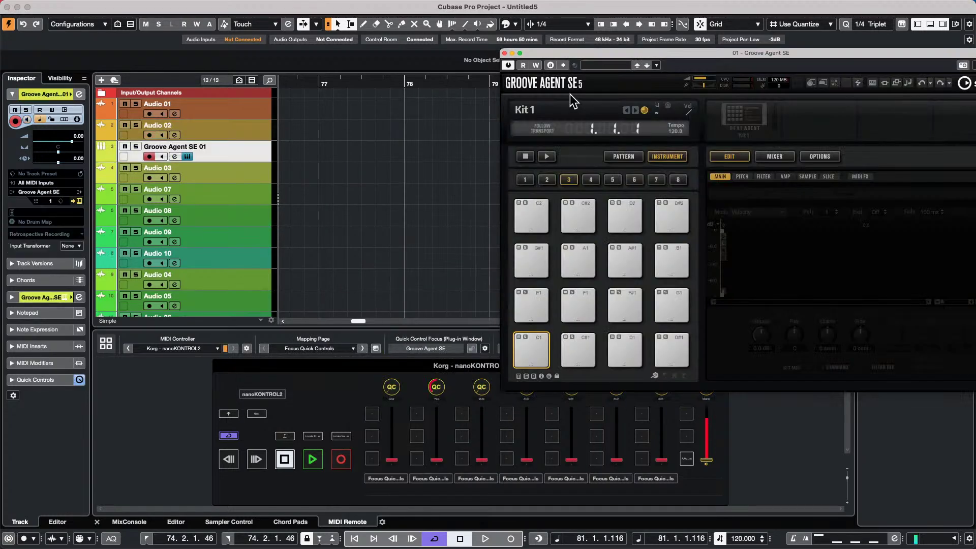
# - Open the kit loader of Groove Agent SE, view the available instrument sets, and choose to show all of them
pyautogui.moveTo(566, 54); pyautogui.dragTo(167, 41)
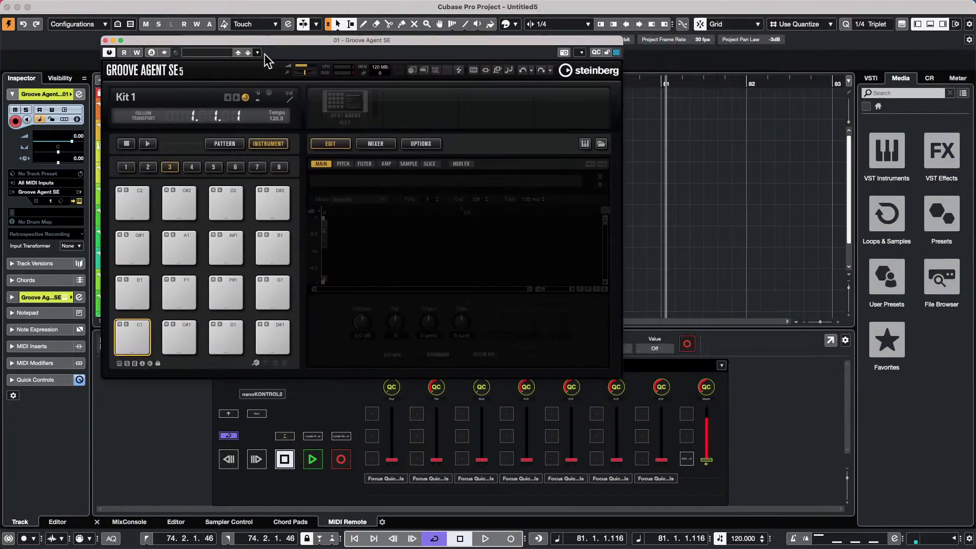
pyautogui.rightClick(353, 102)
pyautogui.click(375, 110)
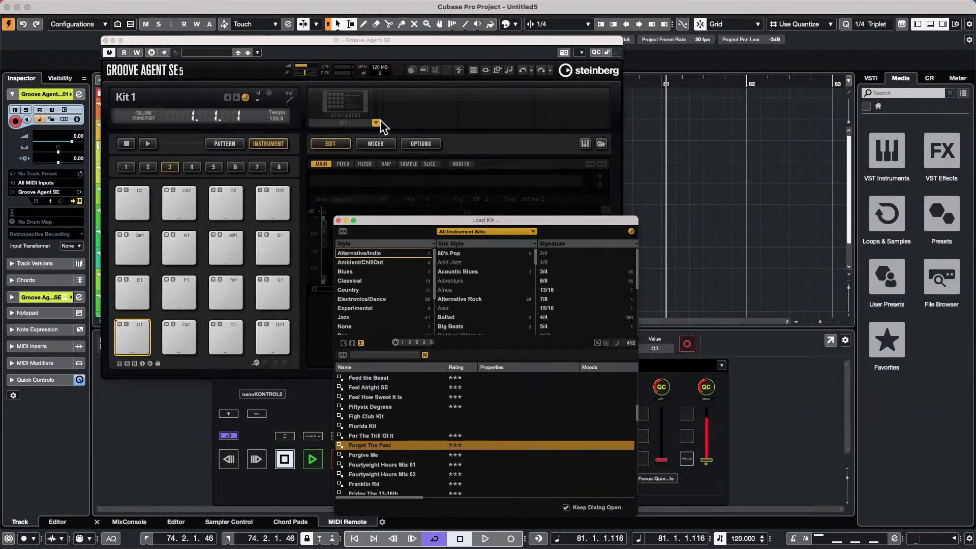
pyautogui.click(483, 232)
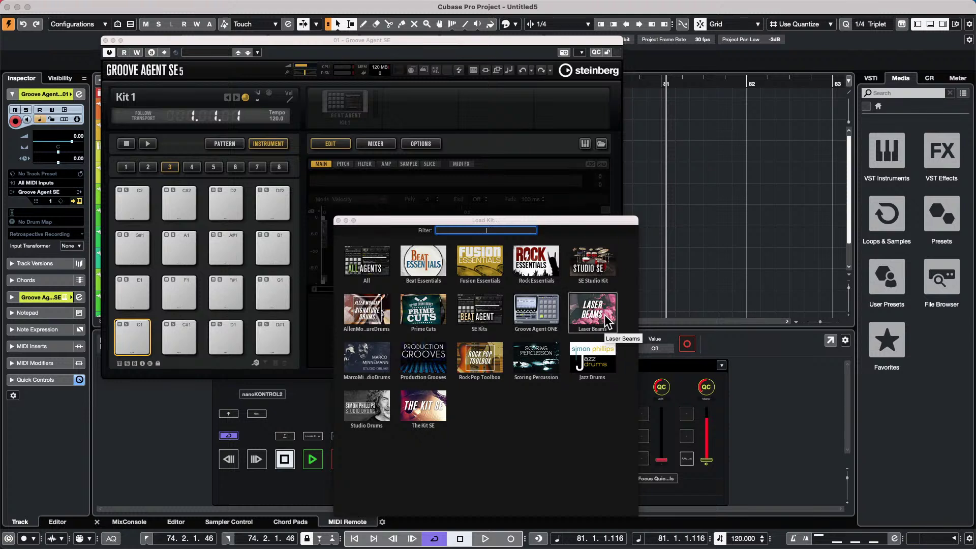
pyautogui.click(367, 264)
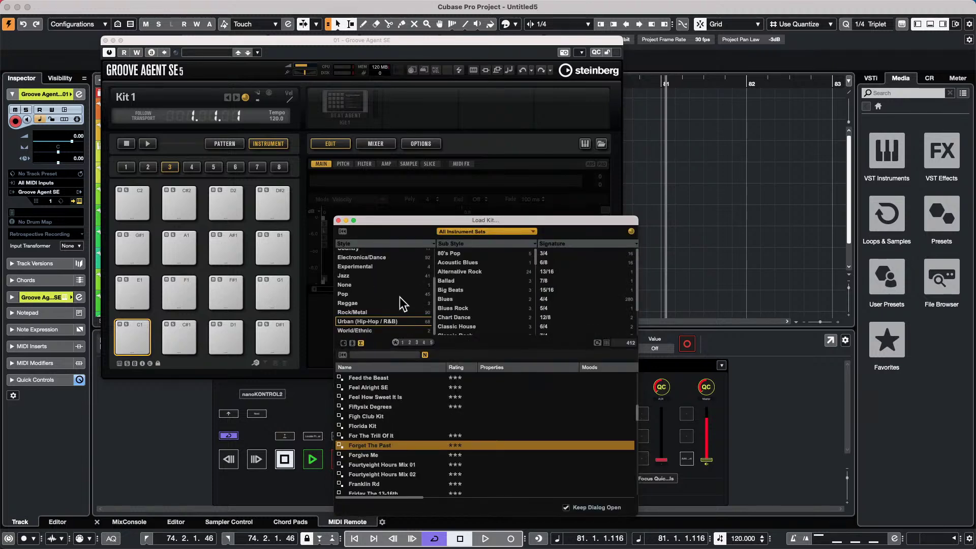
# - Load the Anna Hop Kit from the Urban (Hip-Hop / R&B) style and audition its kick, snare and clap pads
pyautogui.click(395, 322)
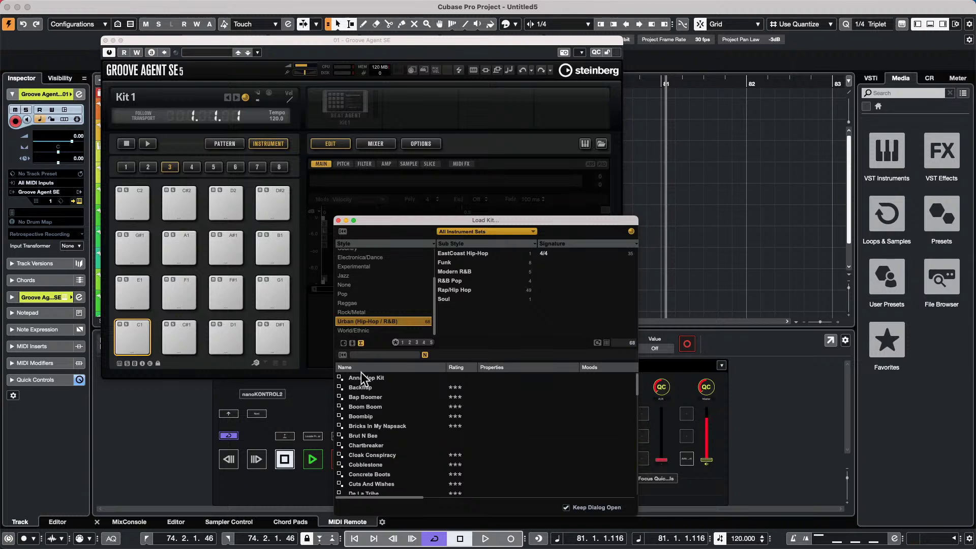
pyautogui.doubleClick(390, 379)
pyautogui.click(131, 337)
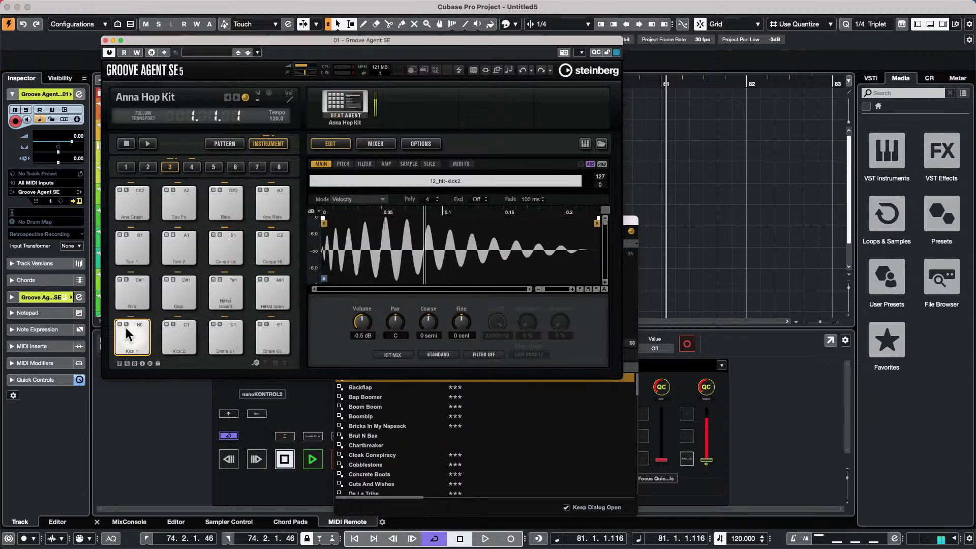
pyautogui.click(174, 336)
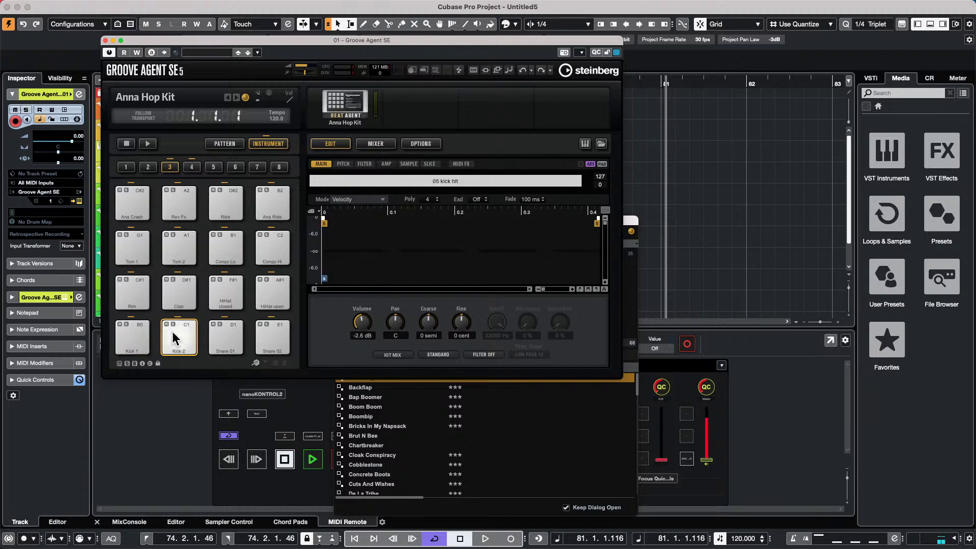
pyautogui.click(226, 337)
pyautogui.click(184, 298)
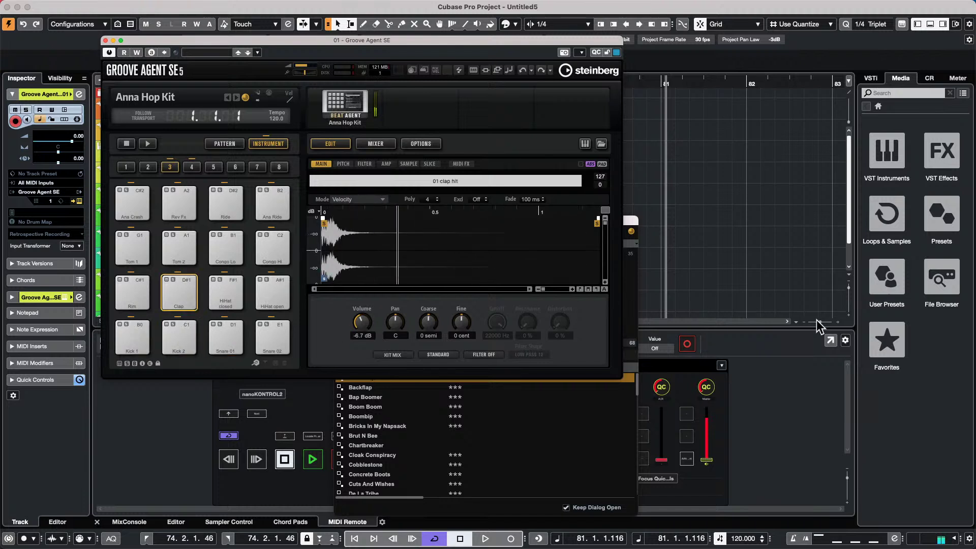
# - Adjust the Control Room's main level and audition the kit's Clap pad again
pyautogui.click(929, 77)
pyautogui.moveTo(903, 383); pyautogui.dragTo(915, 377)
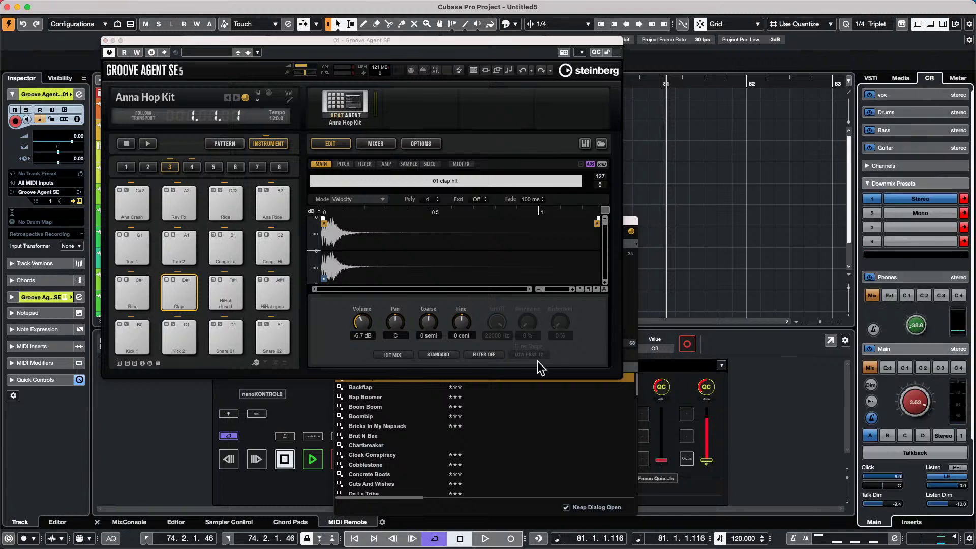
pyautogui.click(179, 295)
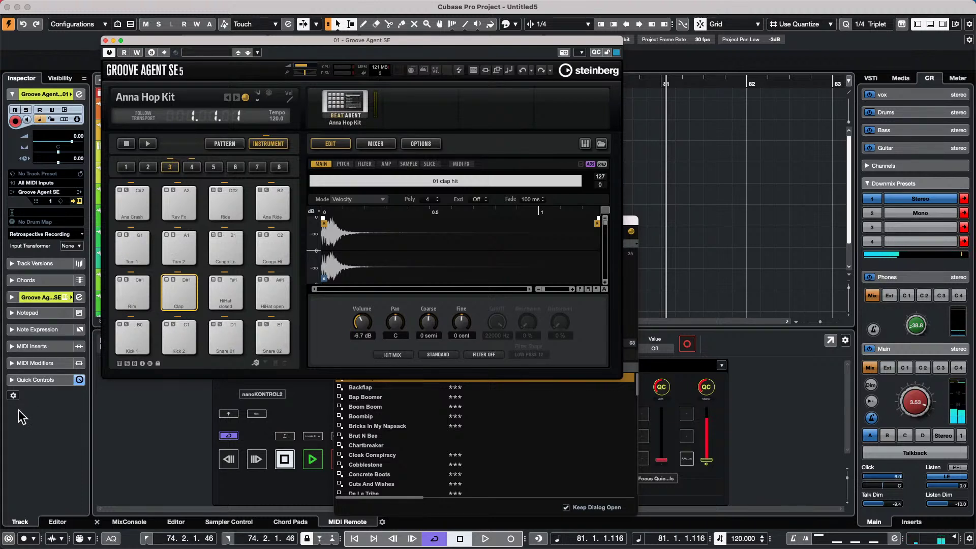
# - Try the Backflap, Boombip and Brut N Bee kits, load Cuts And Wishes, and close the kit loader and instrument window
pyautogui.click(361, 425)
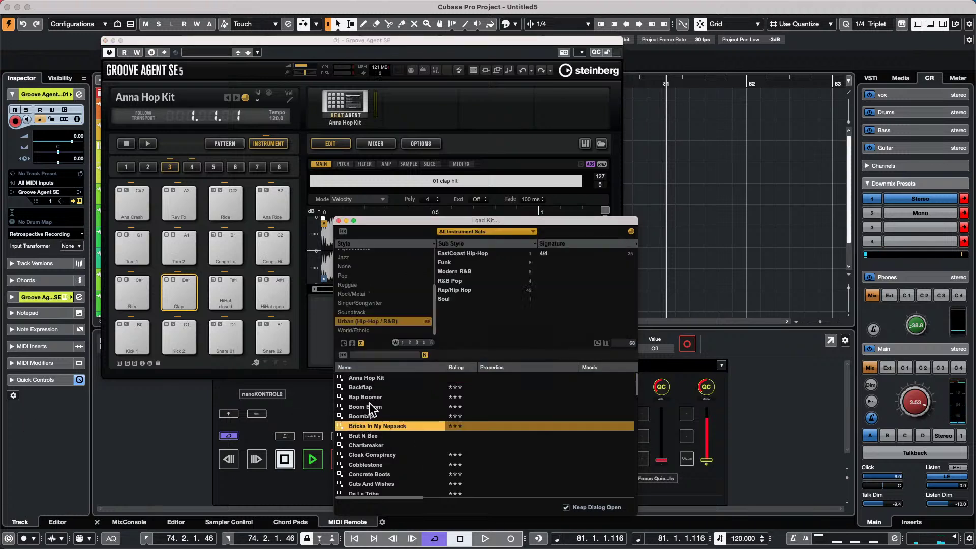
pyautogui.doubleClick(372, 387)
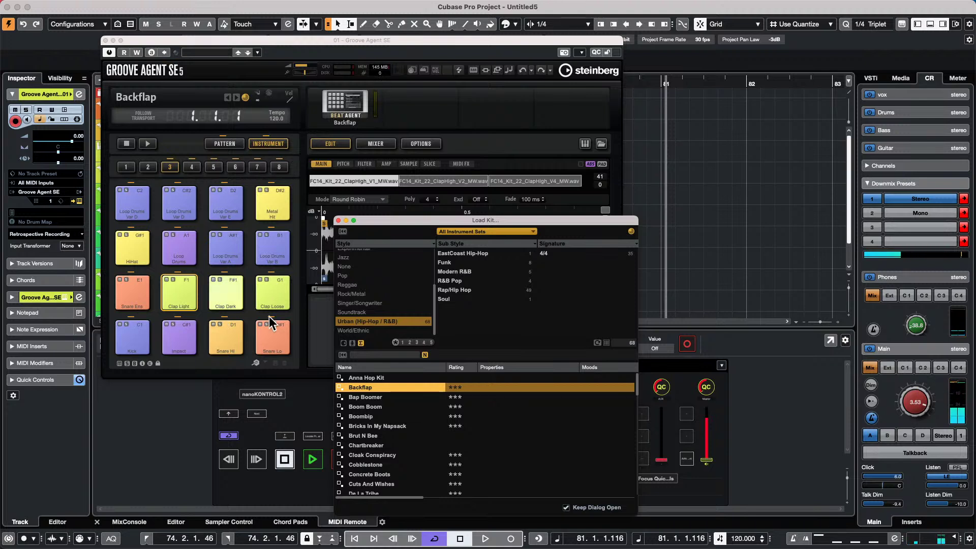
pyautogui.click(362, 416)
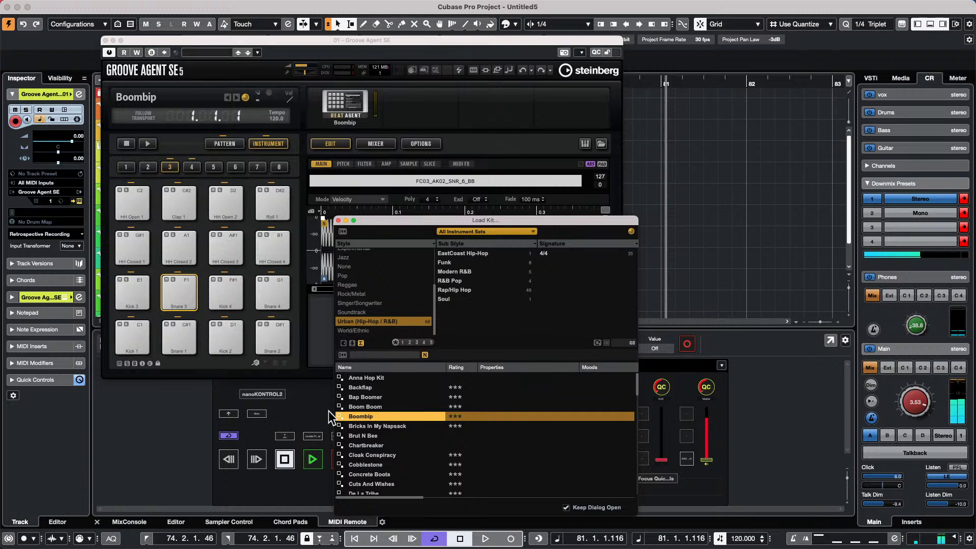
pyautogui.click(384, 435)
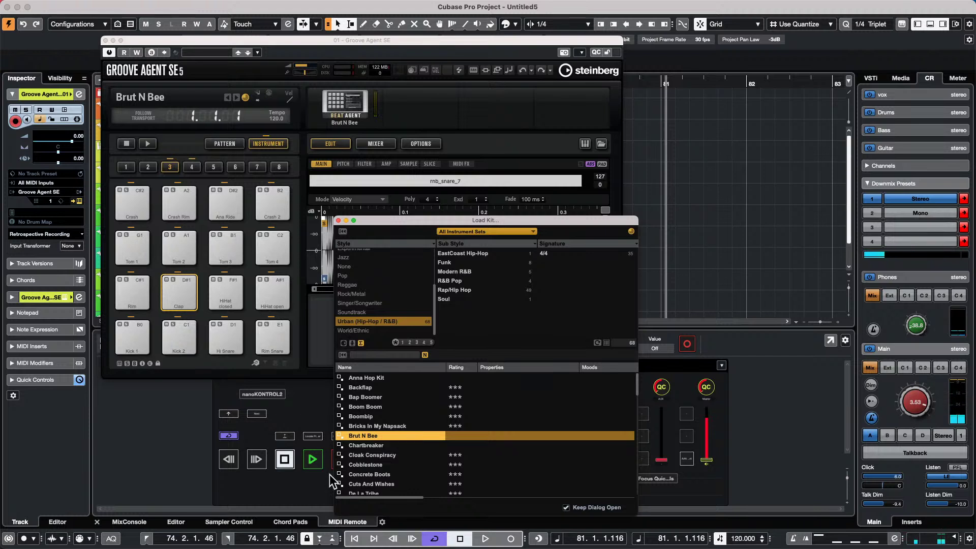
pyautogui.doubleClick(374, 484)
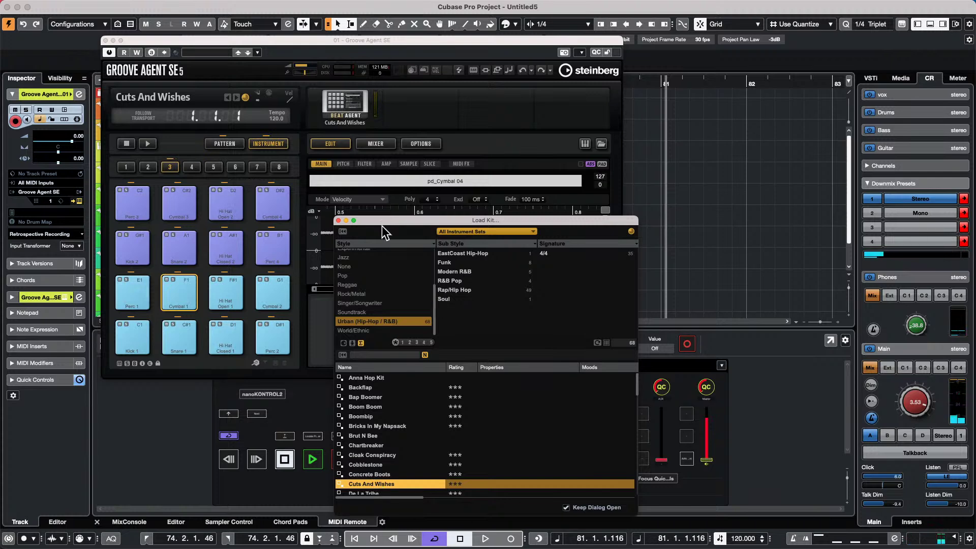
pyautogui.click(338, 220)
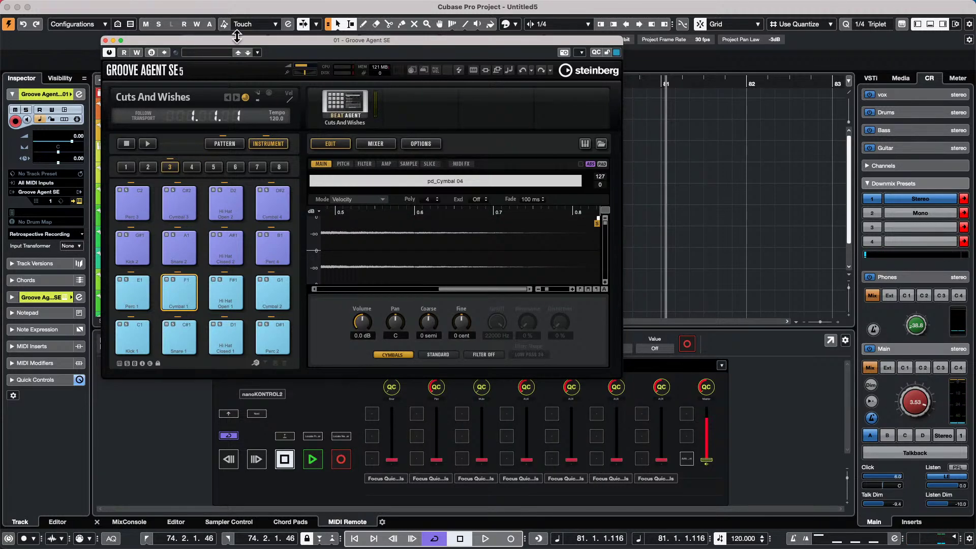
pyautogui.click(104, 41)
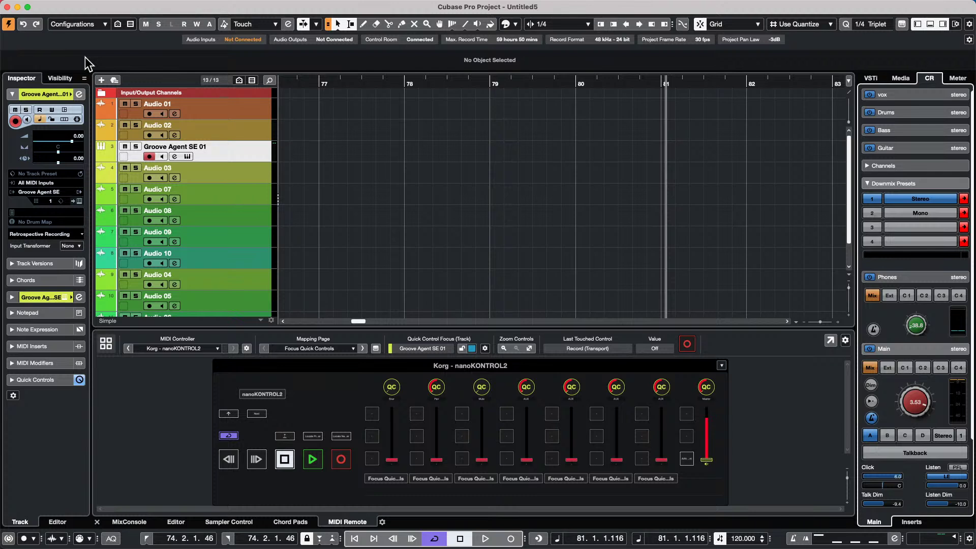
# - Open the recent project beatles stones t.cpr, activate it, and close the Audio Connections window
pyautogui.click(76, 6)
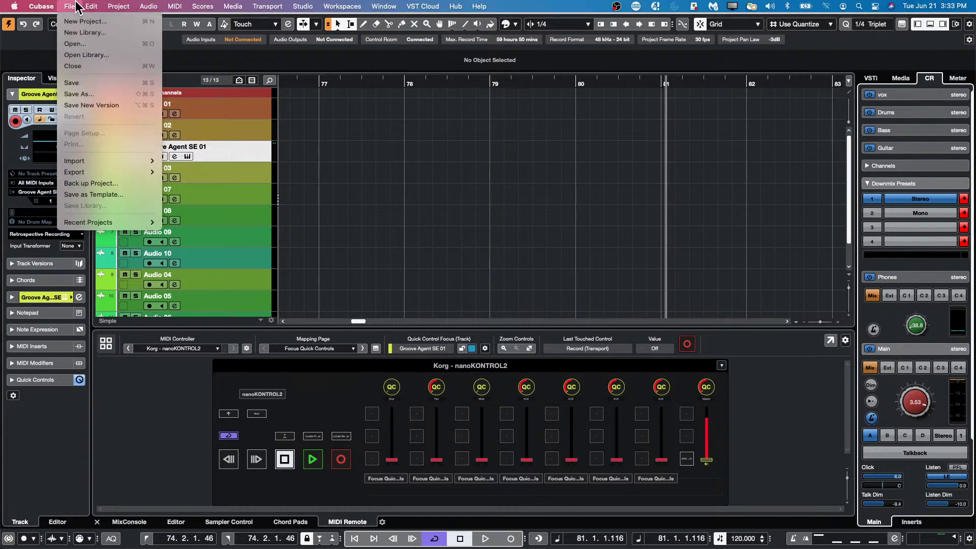
pyautogui.moveTo(120, 220)
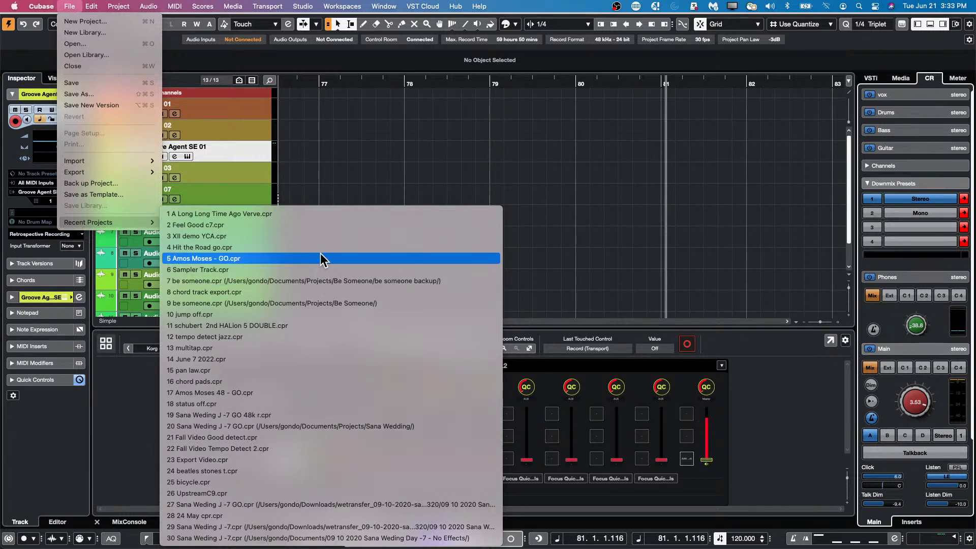
pyautogui.click(240, 468)
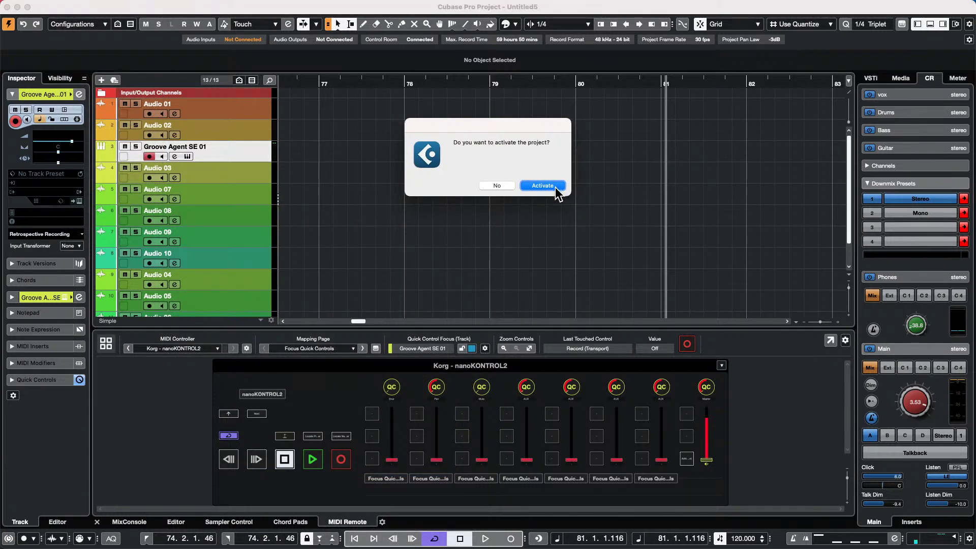
pyautogui.click(555, 186)
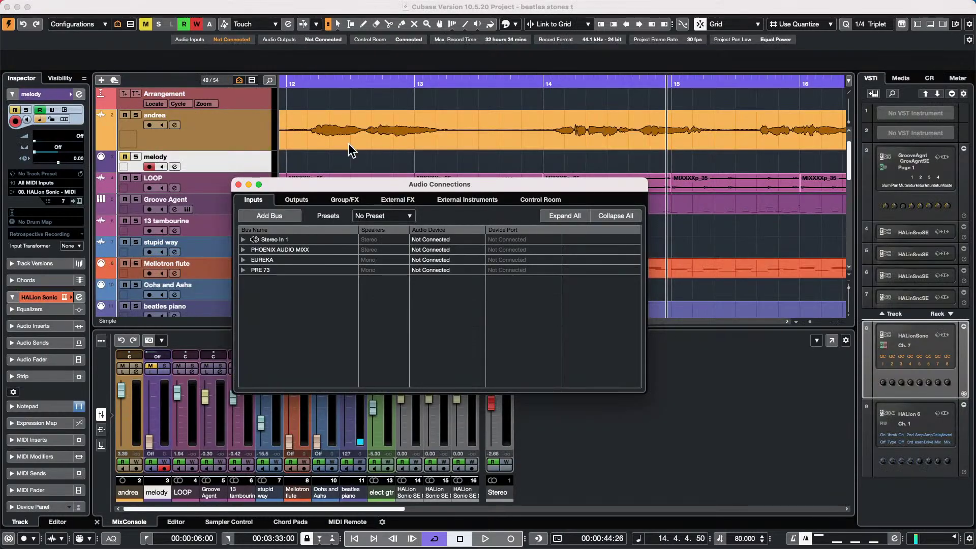
pyautogui.press('F4')
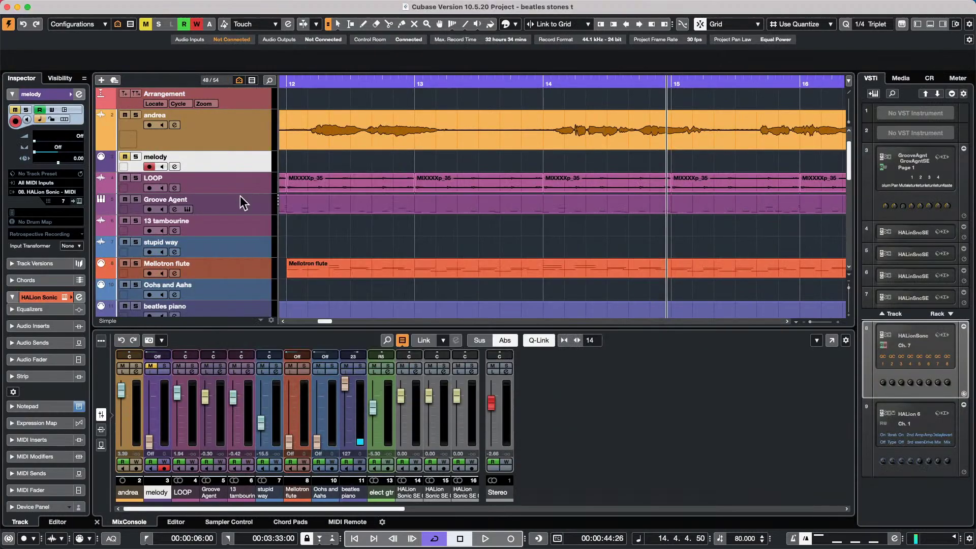
# - Play the full arrangement while adjusting the Control Room's main level and reviewing the tracks, and stop playback
pyautogui.click(330, 87)
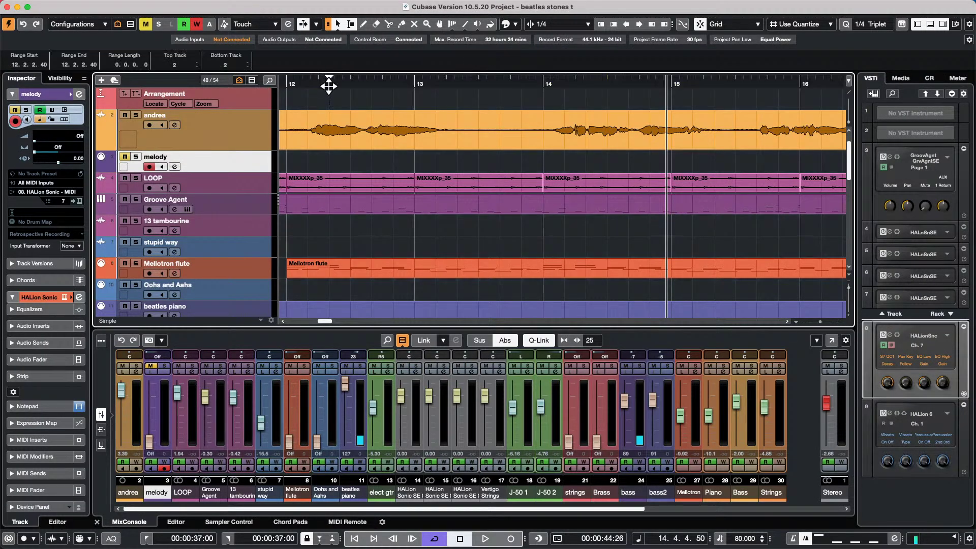
pyautogui.hotkey('shift', 'f')
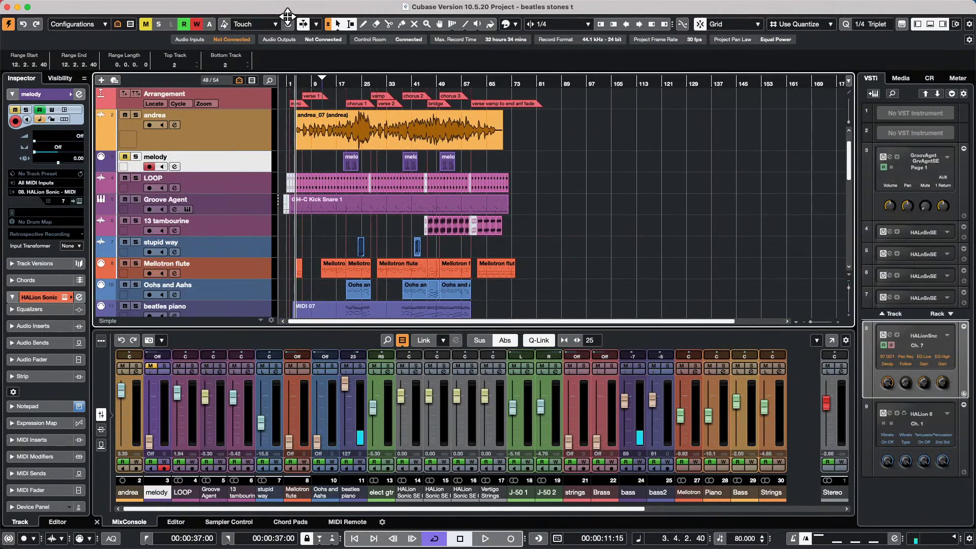
pyautogui.press('space')
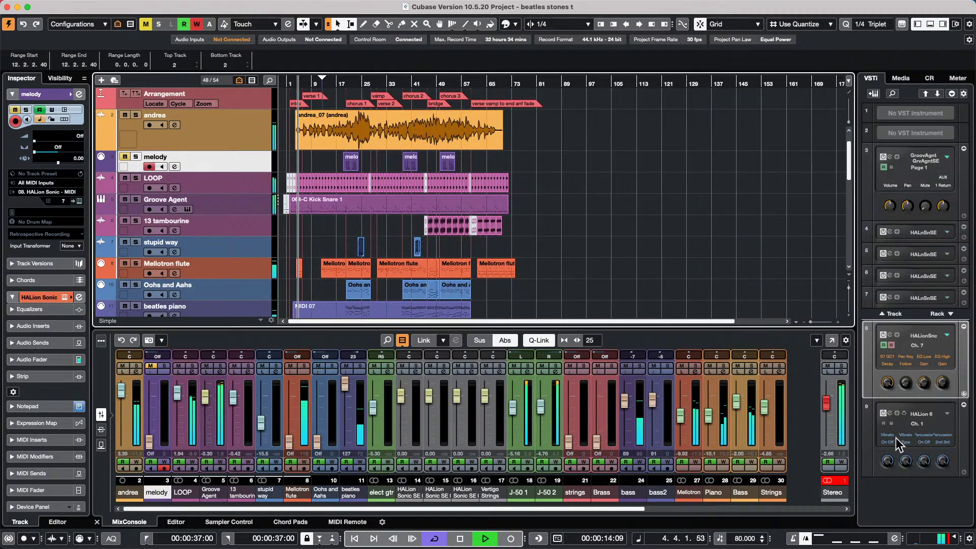
pyautogui.click(928, 80)
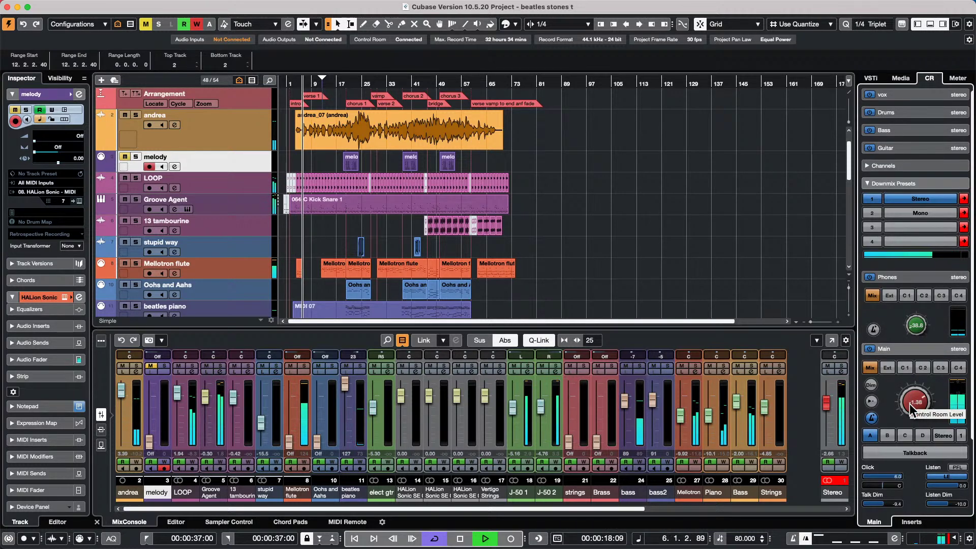
pyautogui.scroll(-10, 478, 183)
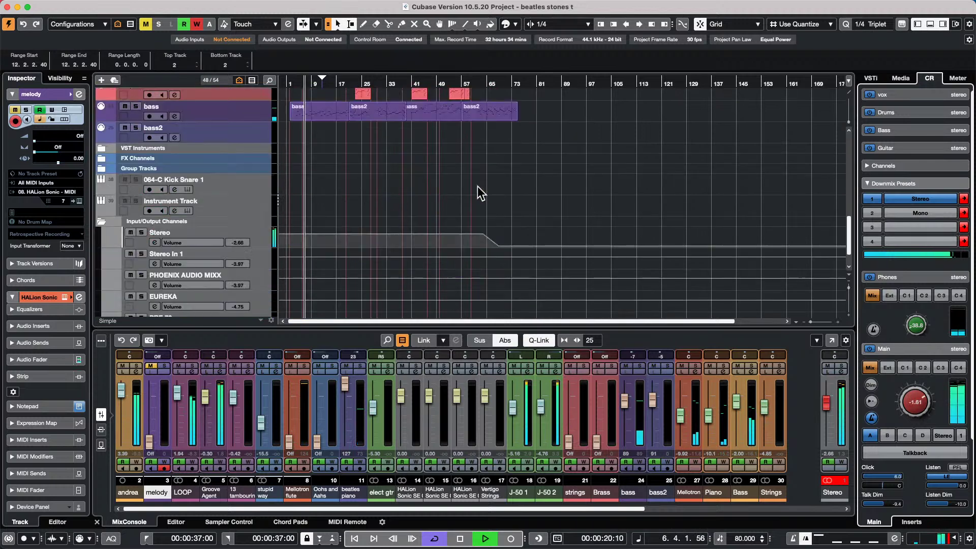
pyautogui.scroll(5, 478, 186)
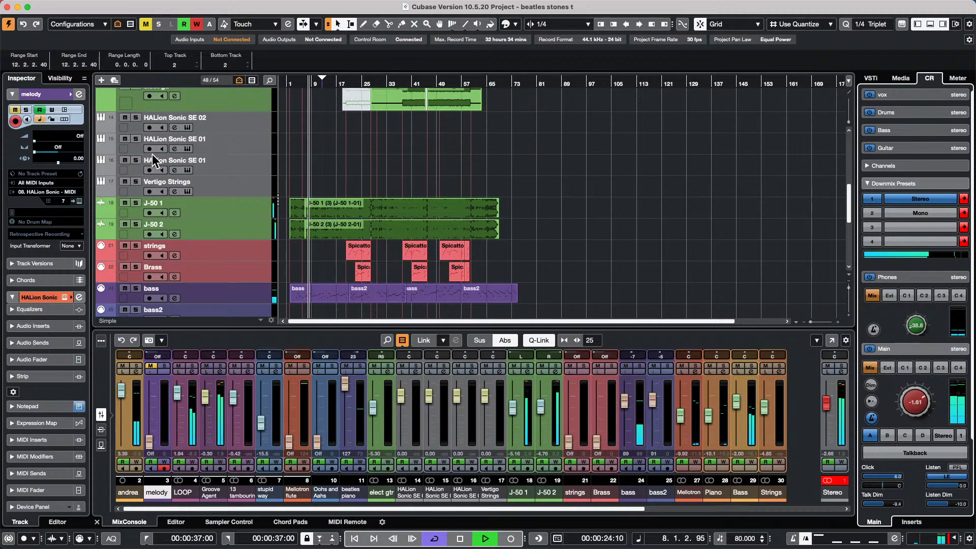
pyautogui.press('space')
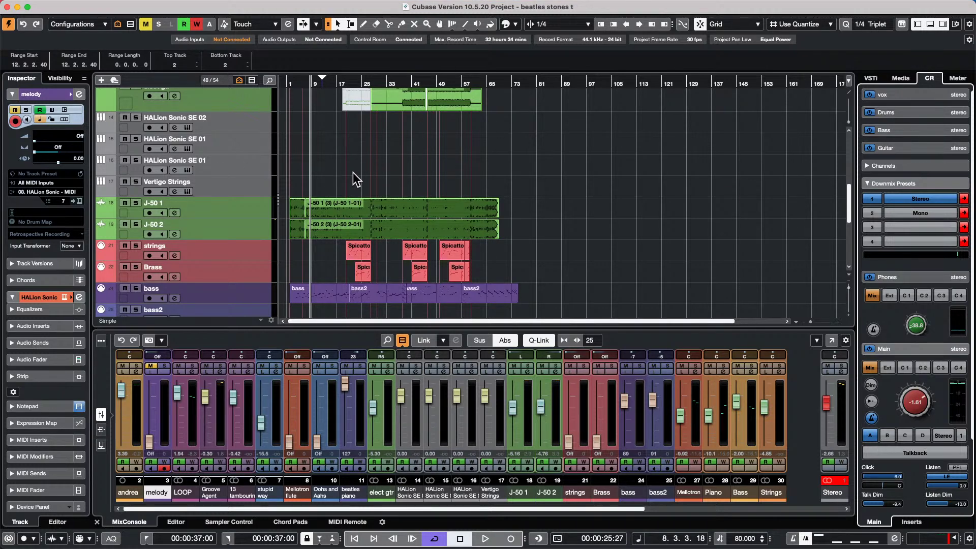
# - Draw an empty MIDI part on the Mellotron flute track from about bar 81 to bar 108
pyautogui.scroll(5, 350, 175)
pyautogui.rightClick(565, 165)
pyautogui.click(591, 165)
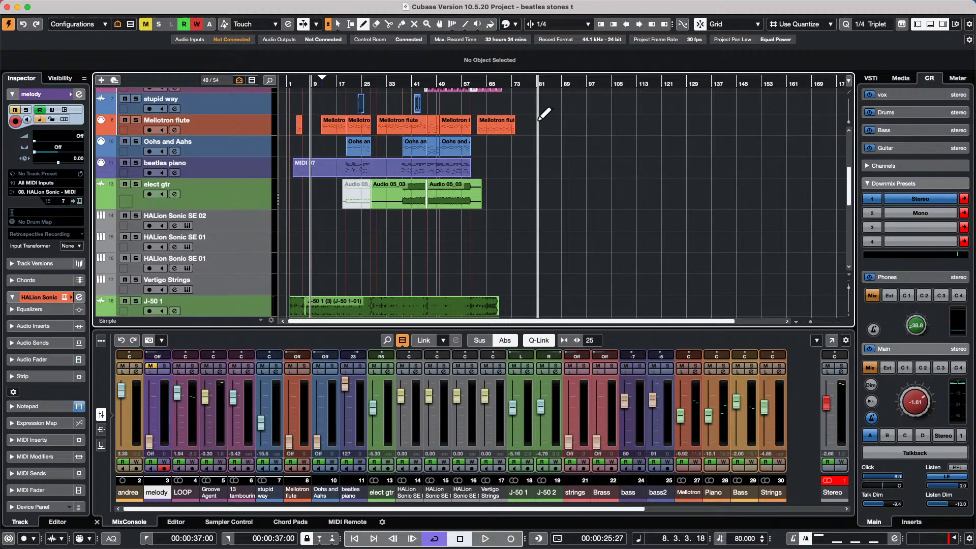
pyautogui.moveTo(539, 120)
pyautogui.mouseDown()
pyautogui.moveTo(711, 122)
pyautogui.moveTo(624, 123)
pyautogui.mouseUp()
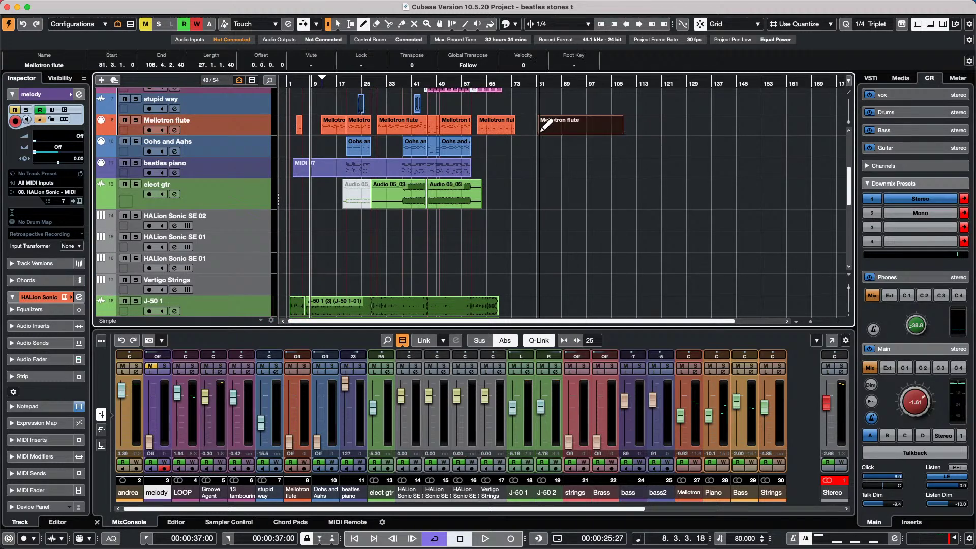
# - Open the new Mellotron flute part in the Key Editor and draw overlapping C3 and Db3 notes between about bars 95 and 98
pyautogui.press('1')
pyautogui.doubleClick(565, 127)
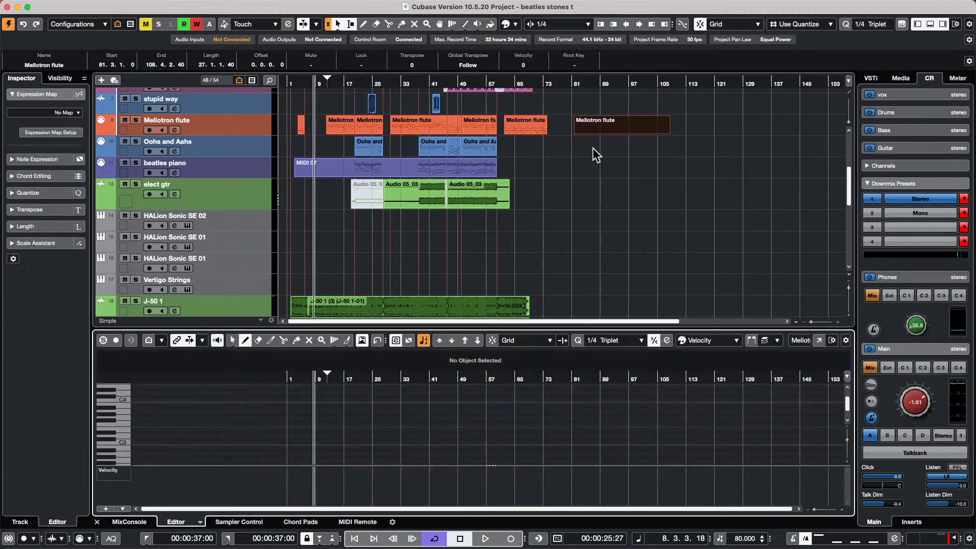
pyautogui.doubleClick(607, 122)
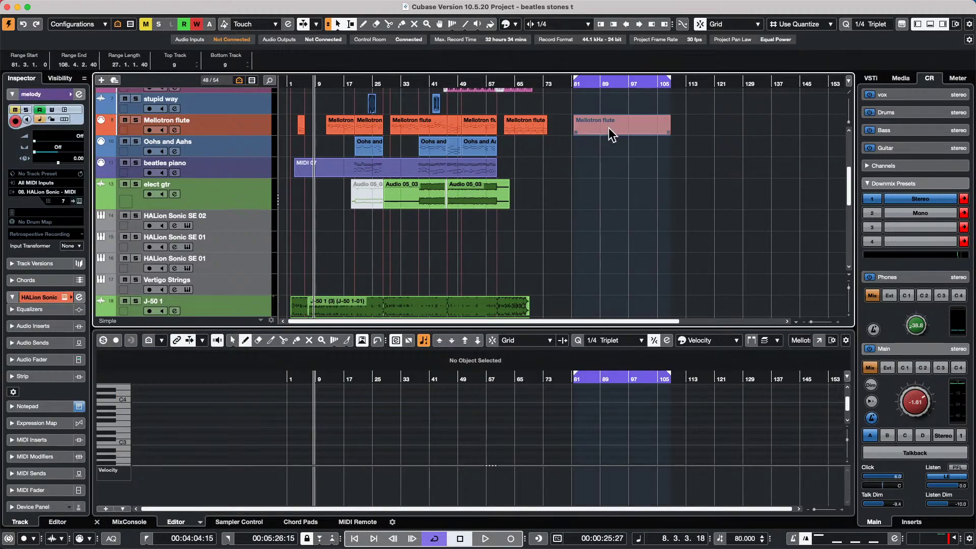
pyautogui.moveTo(644, 377); pyautogui.dragTo(645, 391)
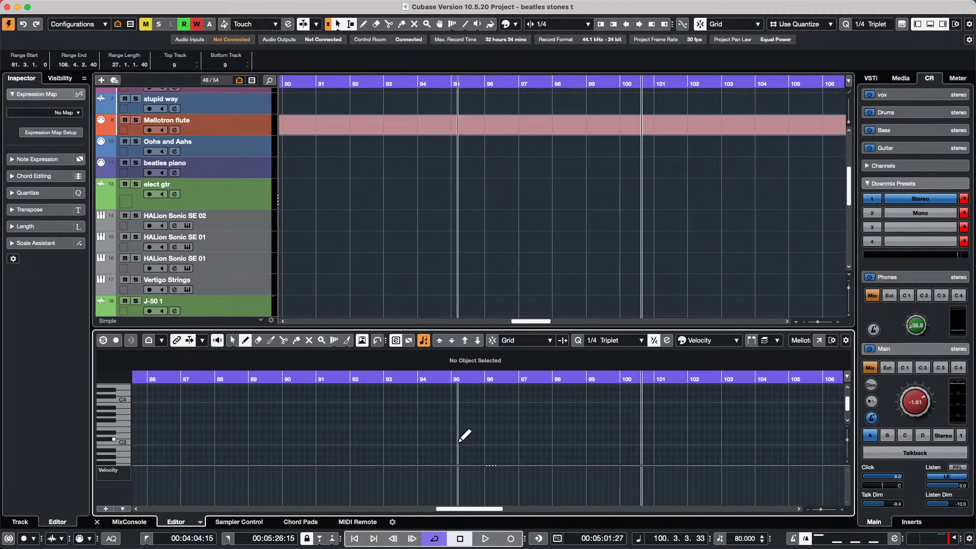
pyautogui.moveTo(452, 442); pyautogui.dragTo(577, 440)
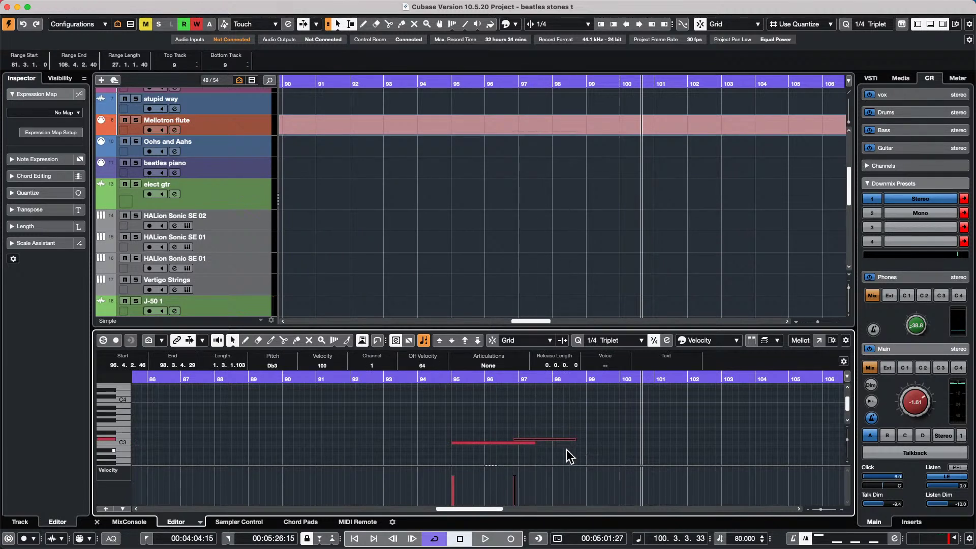
# - Draw a long Gb3 note from about bar 95 to bar 99 above the overlapping C3 and Db3 notes
pyautogui.rightClick(461, 417)
pyautogui.click(464, 414)
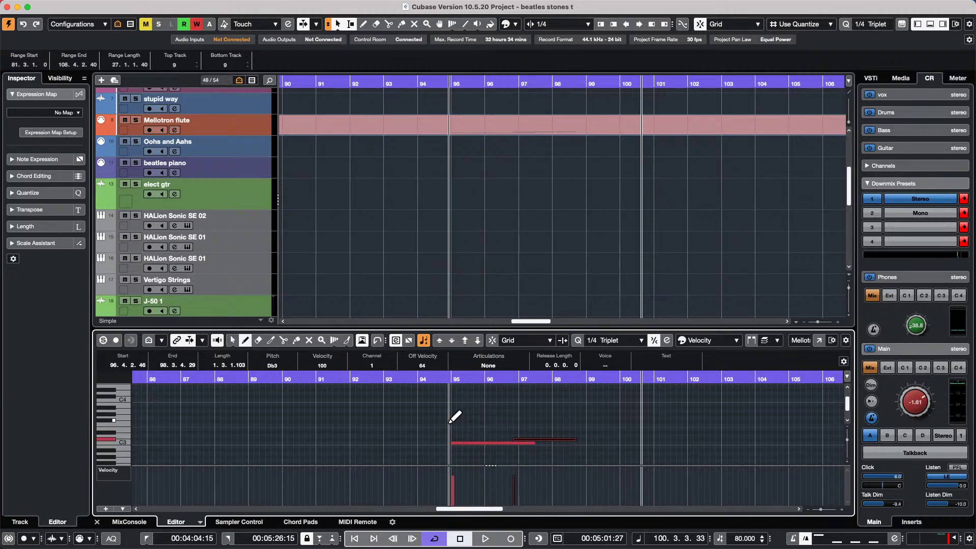
pyautogui.click(455, 422)
pyautogui.moveTo(459, 422); pyautogui.dragTo(604, 421)
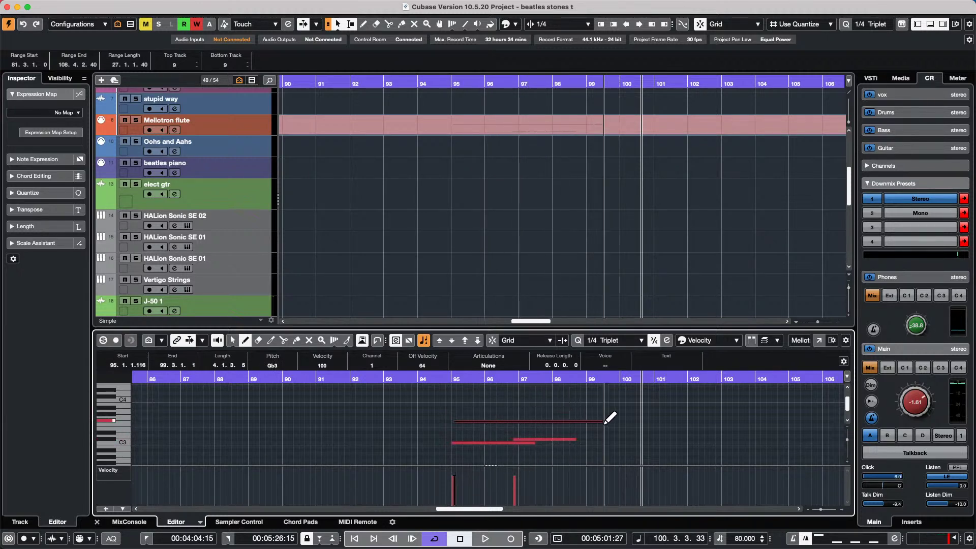
pyautogui.press('1')
pyautogui.click(587, 436)
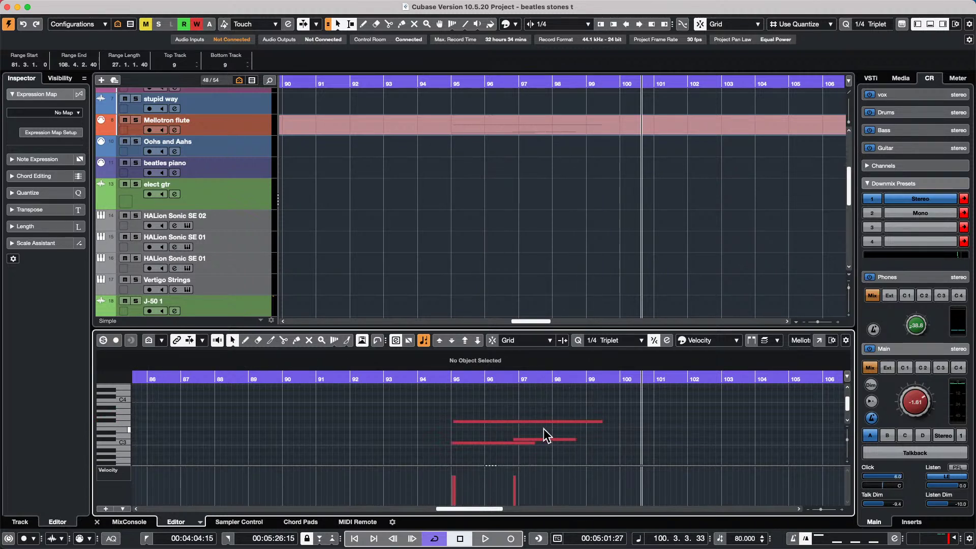
# - Lengthen the Gb3 note to about bar 103 and add a short G3 note at its end
pyautogui.click(510, 422)
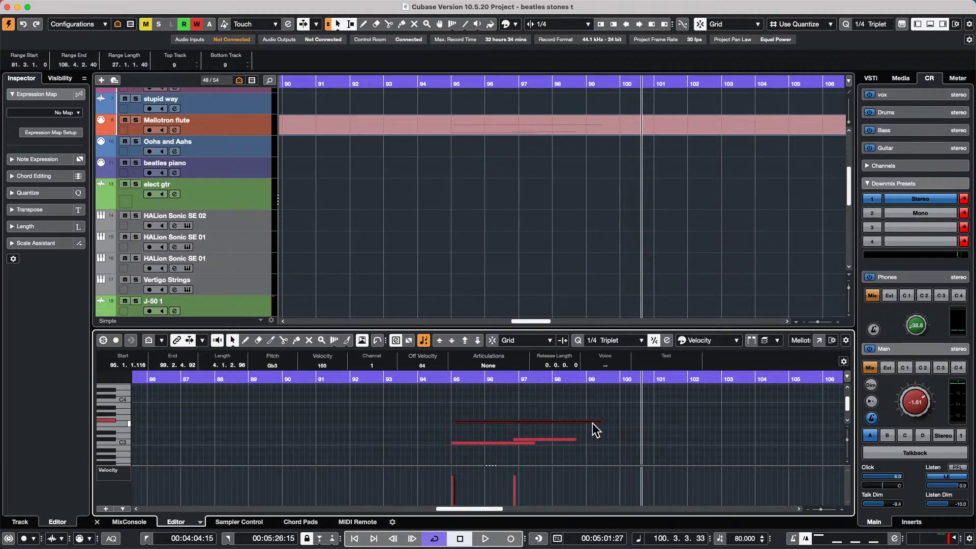
pyautogui.moveTo(602, 422); pyautogui.dragTo(662, 421)
pyautogui.click(616, 444)
pyautogui.rightClick(616, 443)
pyautogui.click(630, 441)
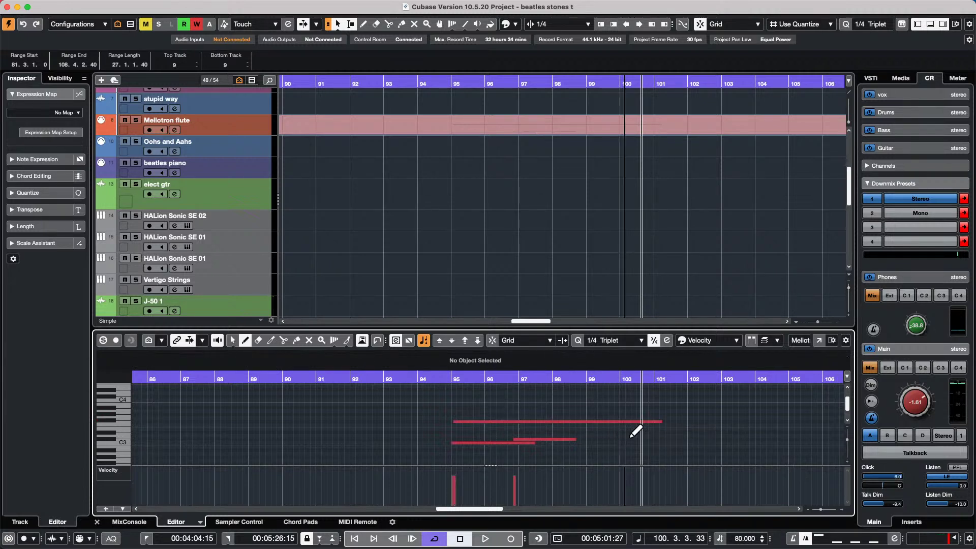
pyautogui.moveTo(640, 422); pyautogui.dragTo(732, 420)
pyautogui.click(732, 417)
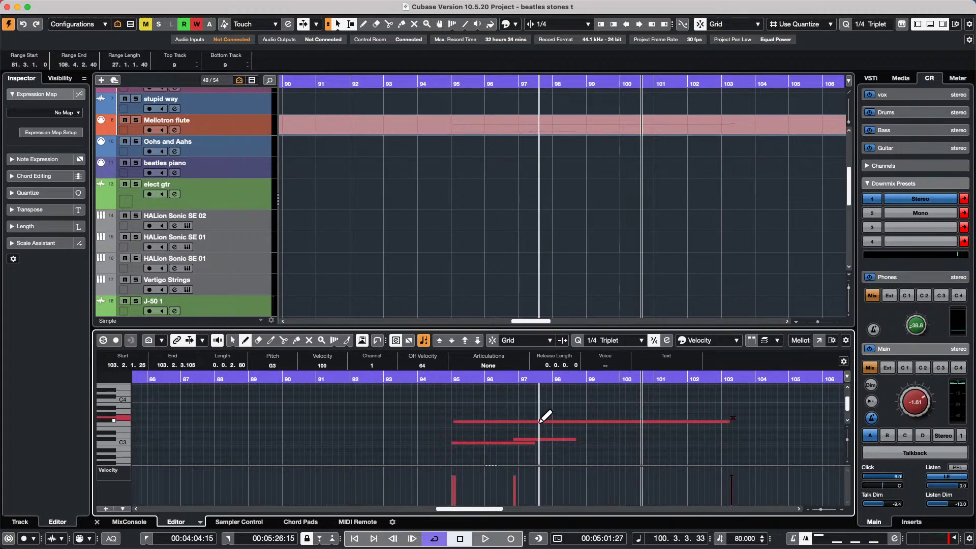
# - Move the Db3 note down to C3 so it overlaps the end of the first C3 note
pyautogui.press('1')
pyautogui.click(478, 422)
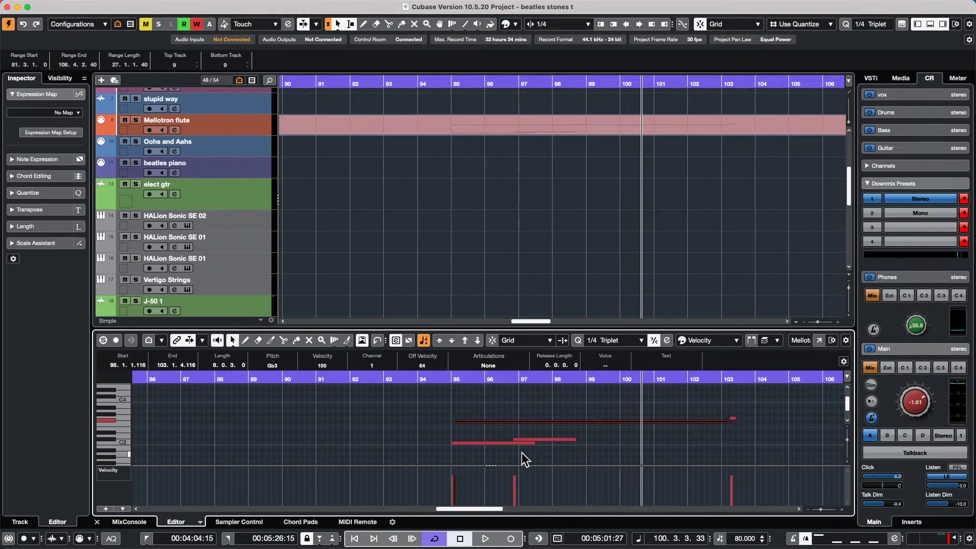
pyautogui.moveTo(540, 440); pyautogui.dragTo(542, 447)
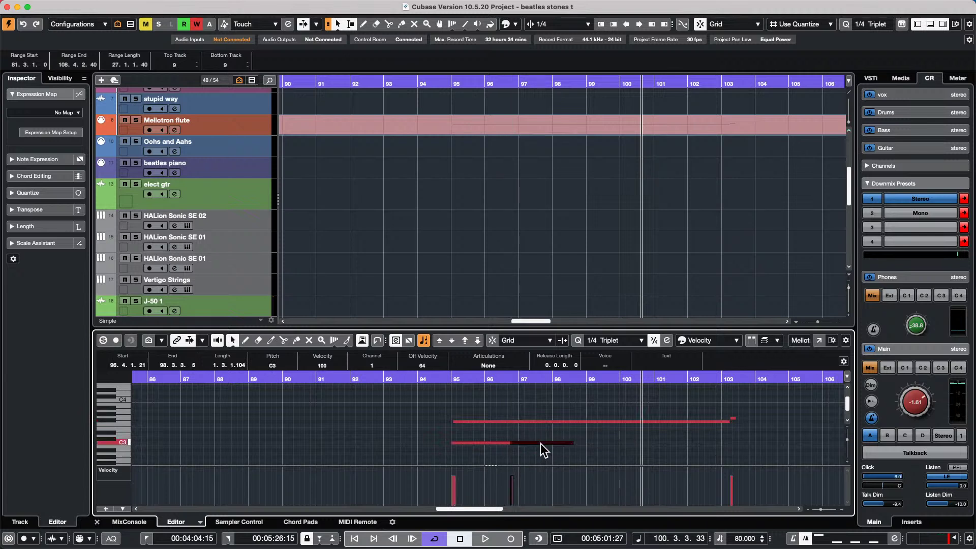
pyautogui.click(481, 442)
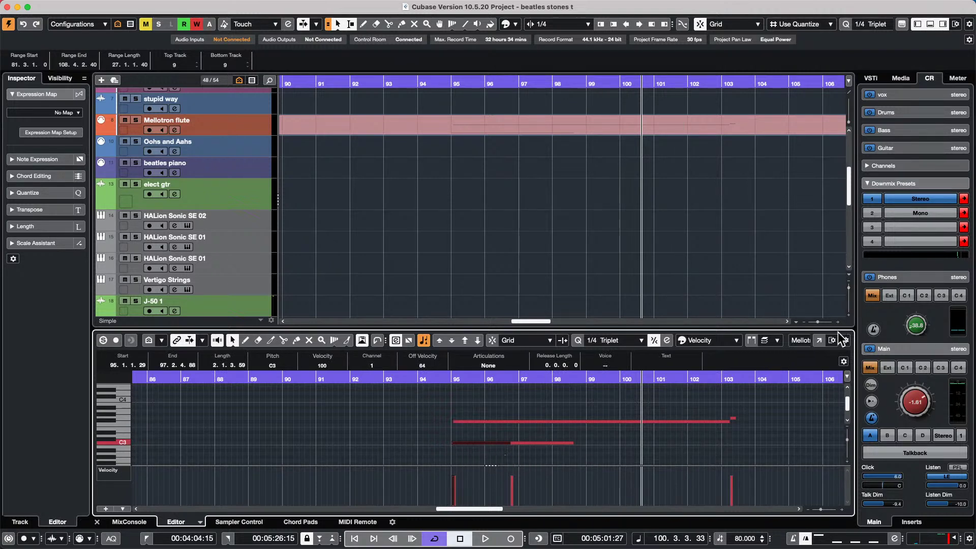
# - Open the Key Editor in a separate window, zoom out, and nudge the second C3 note to start at 96.4.1.60
pyautogui.click(819, 340)
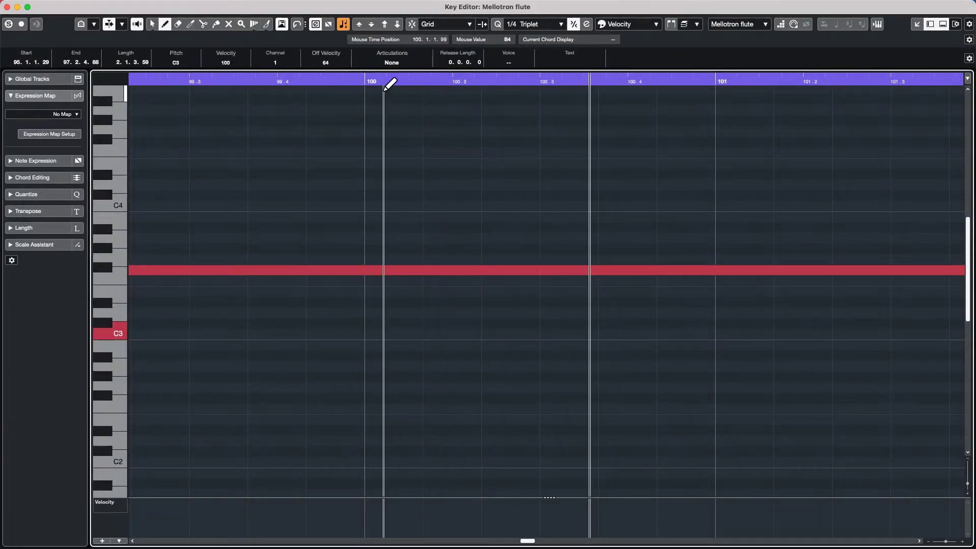
pyautogui.moveTo(387, 81)
pyautogui.mouseDown()
pyautogui.moveTo(388, 56)
pyautogui.moveTo(385, 66)
pyautogui.mouseUp()
pyautogui.press('1')
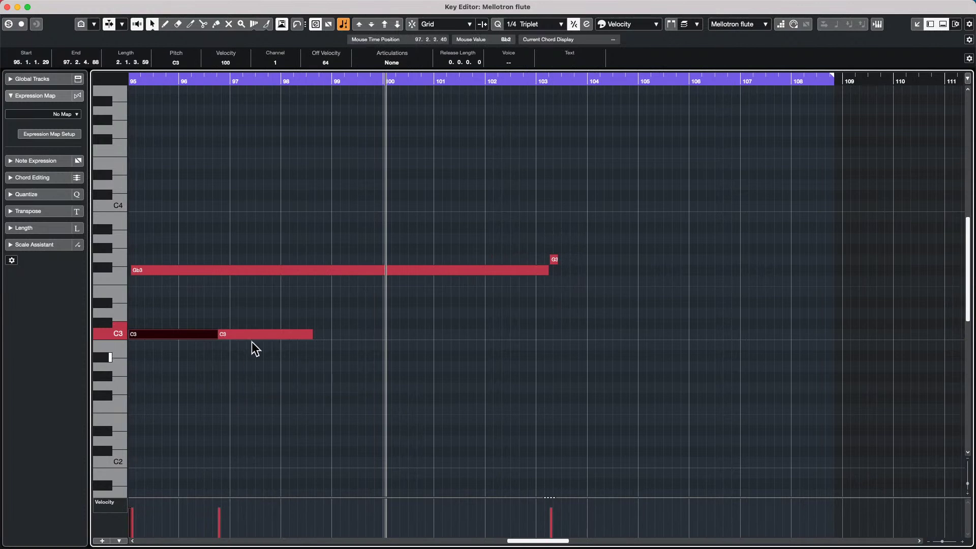
pyautogui.click(251, 336)
pyautogui.click(178, 344)
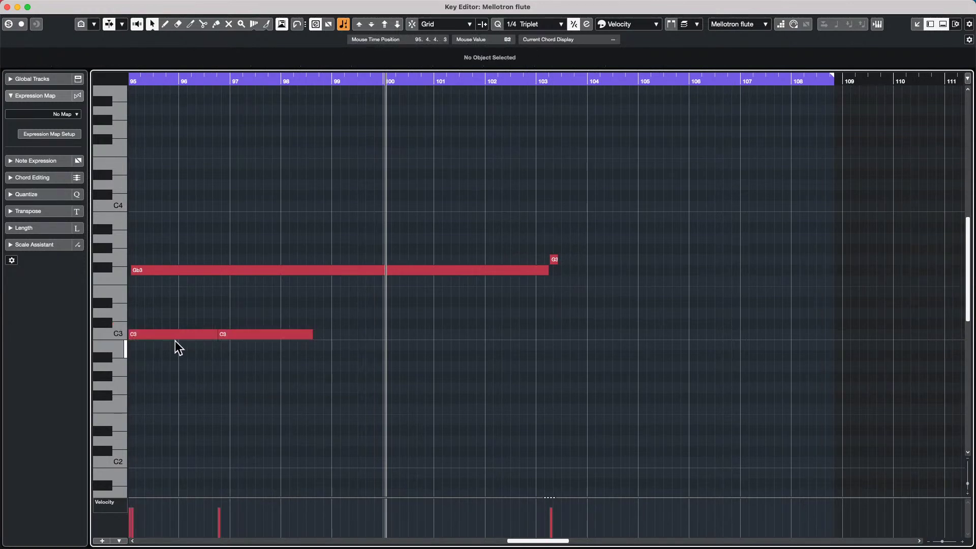
pyautogui.moveTo(300, 334)
pyautogui.mouseDown()
pyautogui.moveTo(340, 333)
pyautogui.moveTo(288, 334)
pyautogui.mouseUp()
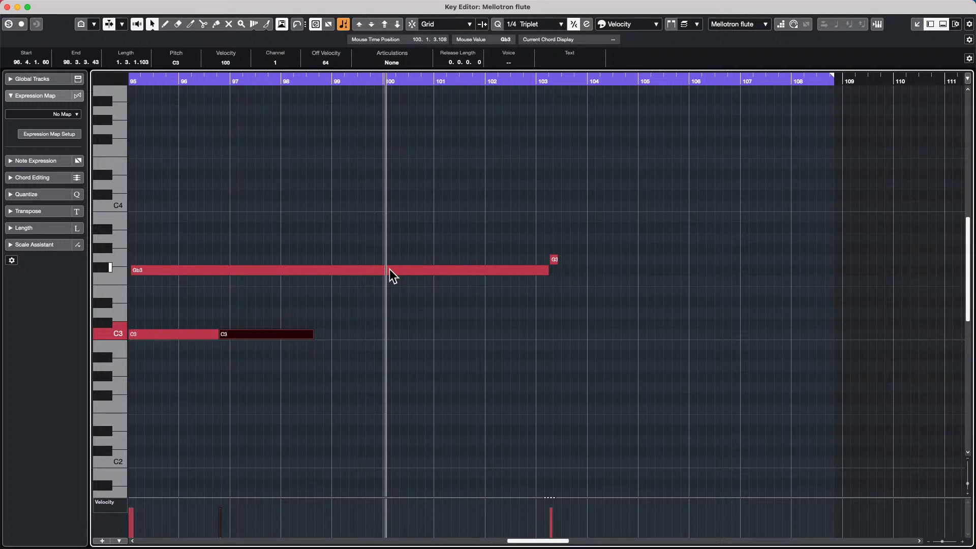
# - Extend the Gb3 note to just before bar 106 and add a short D3 note near bar 103
pyautogui.click(354, 273)
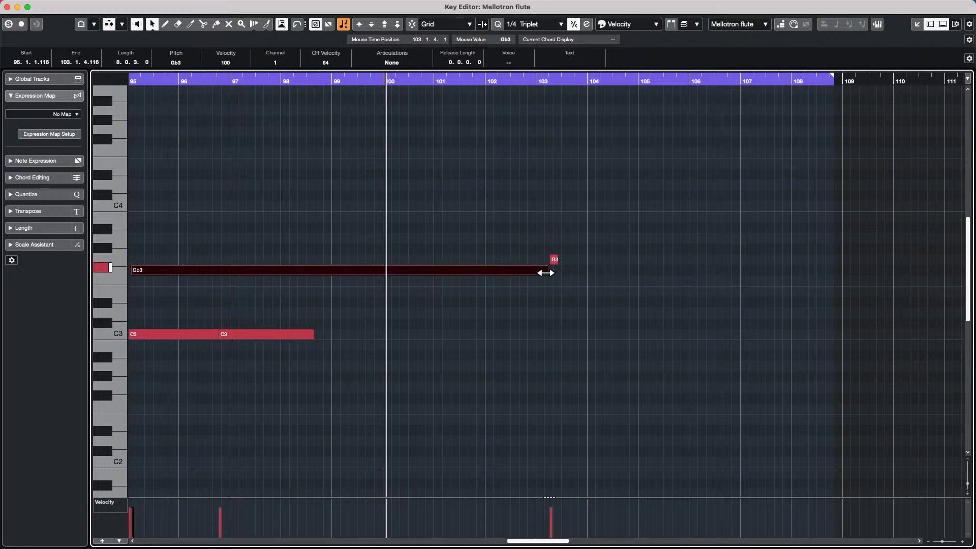
pyautogui.rightClick(530, 291)
pyautogui.click(538, 285)
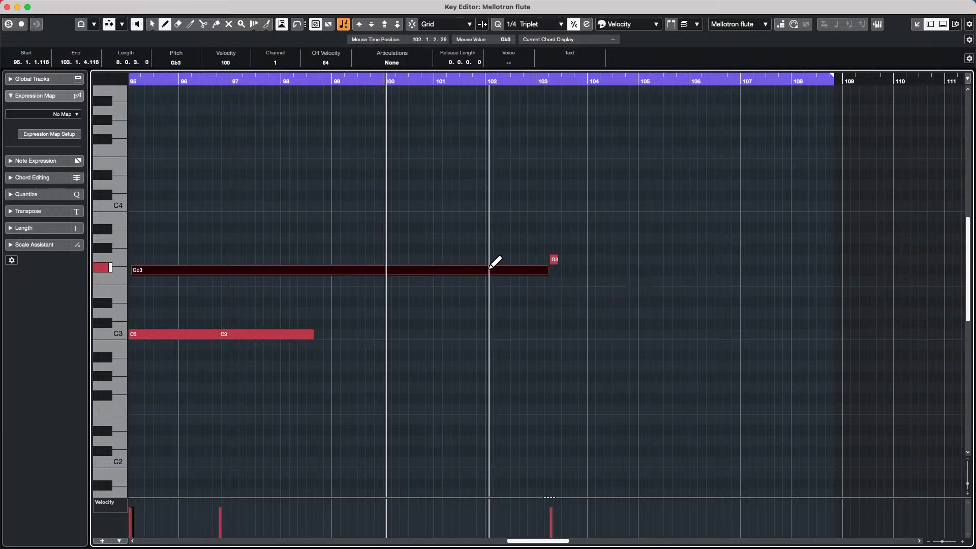
pyautogui.moveTo(488, 268); pyautogui.dragTo(679, 274)
pyautogui.click(560, 312)
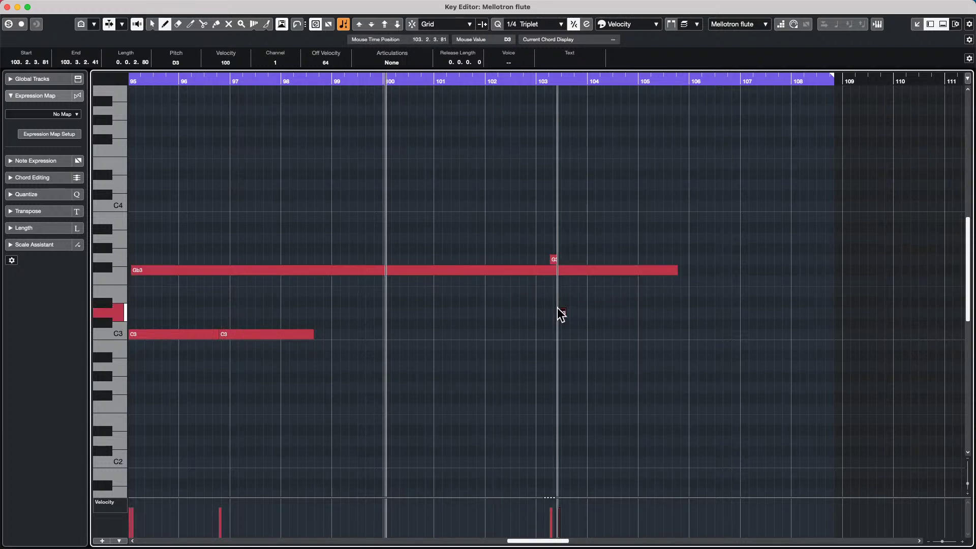
pyautogui.press('1')
# - Draw a second Gb3 note about two and a half bars long, enlarge the part, and move the note back to start at 104.4.2.93
pyautogui.rightClick(760, 300)
pyautogui.click(773, 304)
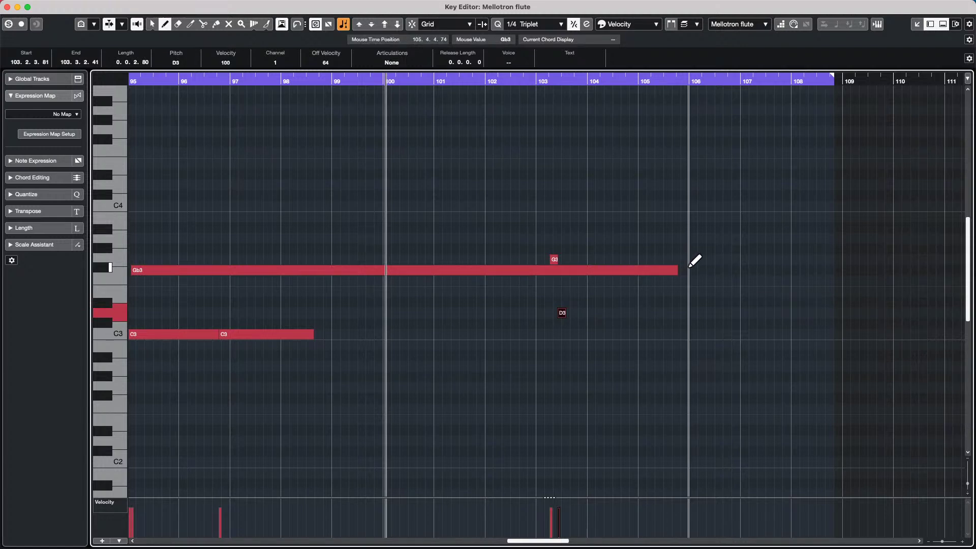
pyautogui.moveTo(702, 270); pyautogui.dragTo(836, 272)
pyautogui.press('1')
pyautogui.moveTo(731, 279); pyautogui.dragTo(754, 275)
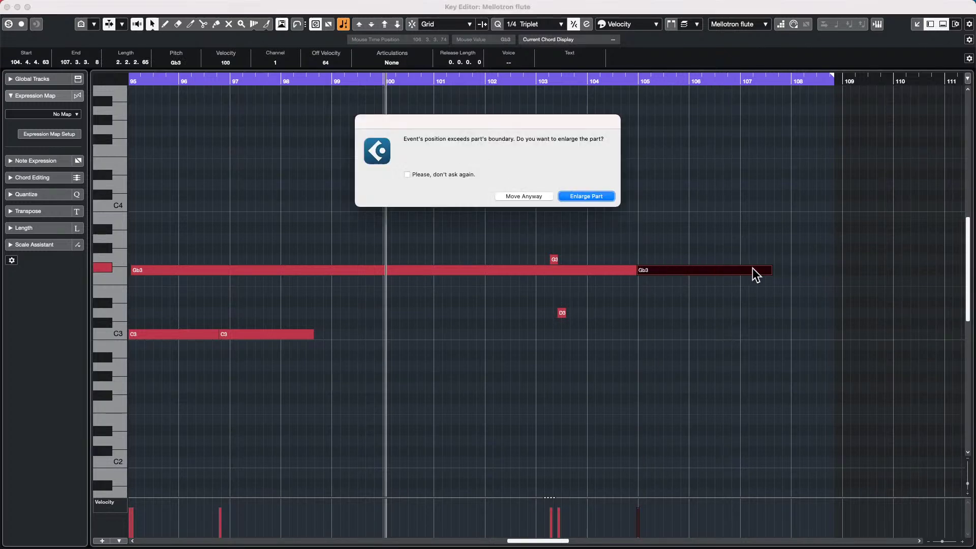
pyautogui.click(599, 196)
pyautogui.moveTo(754, 277); pyautogui.dragTo(680, 274)
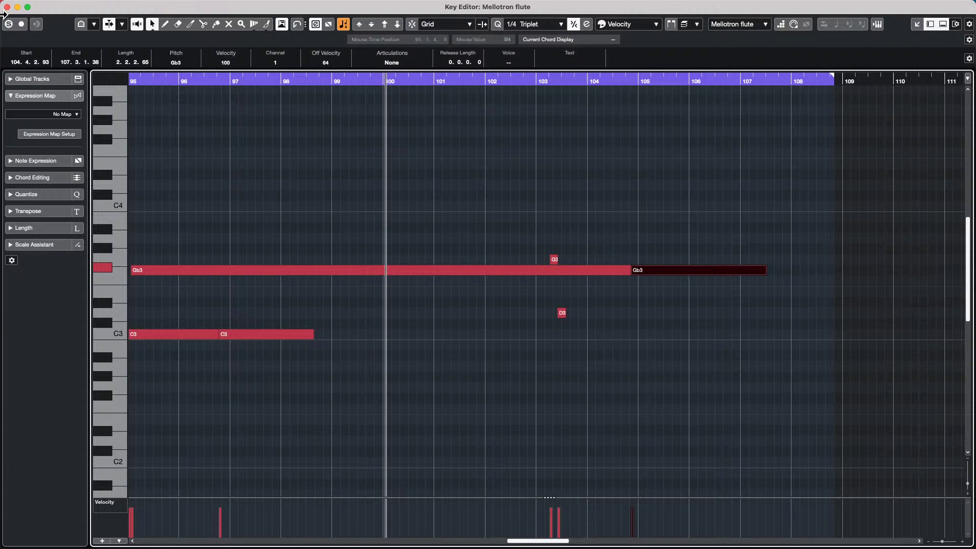
# - Close the separate Key Editor window and return to the project start and the first tracks
pyautogui.click(7, 7)
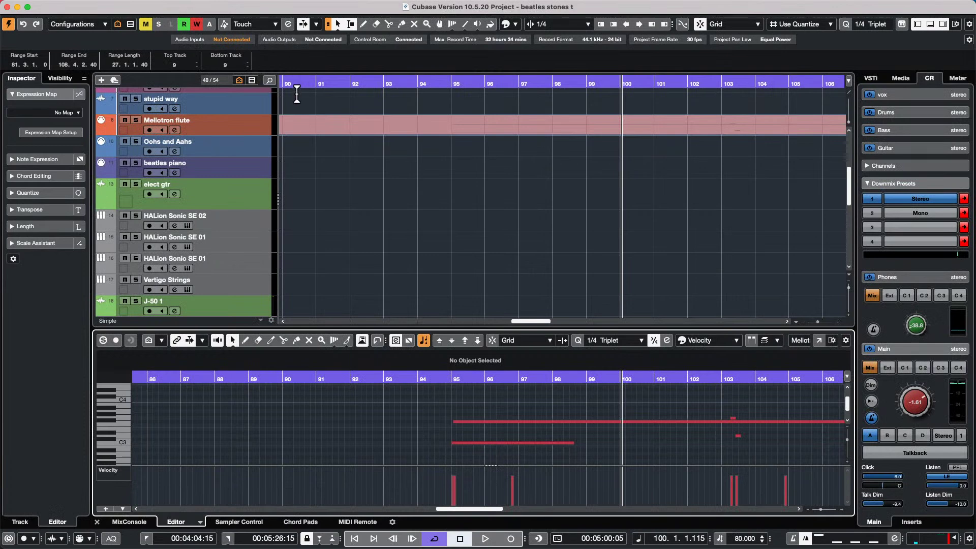
pyautogui.click(305, 84)
pyautogui.press('Home')
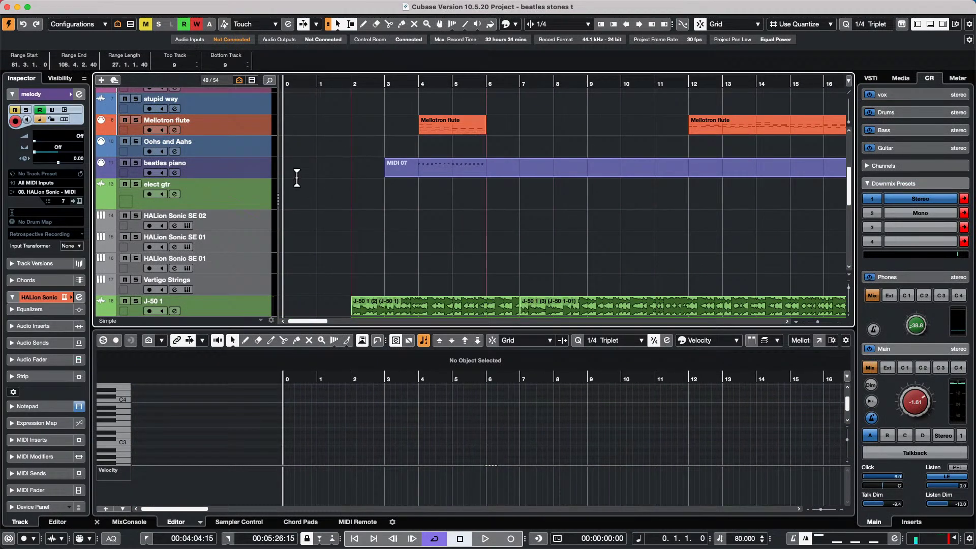
pyautogui.scroll(5, 320, 181)
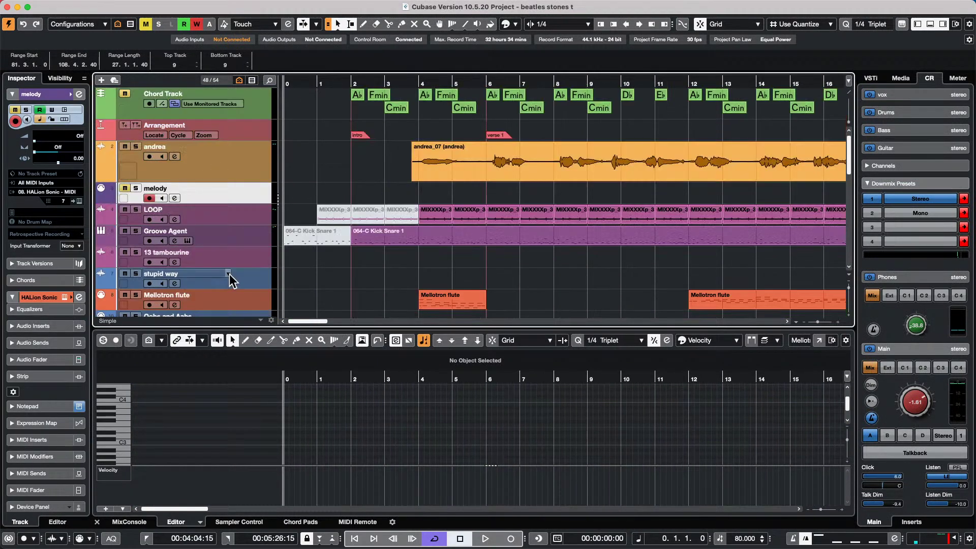
# - Add one stereo instrument track without a VST instrument below the stupid way track
pyautogui.rightClick(244, 276)
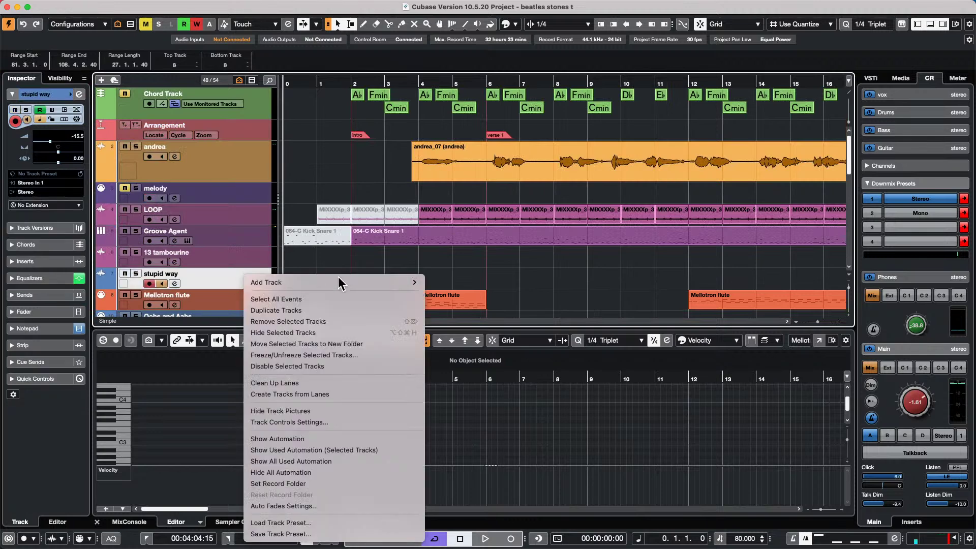
pyautogui.moveTo(392, 279)
pyautogui.click(484, 268)
pyautogui.click(488, 182)
pyautogui.click(416, 207)
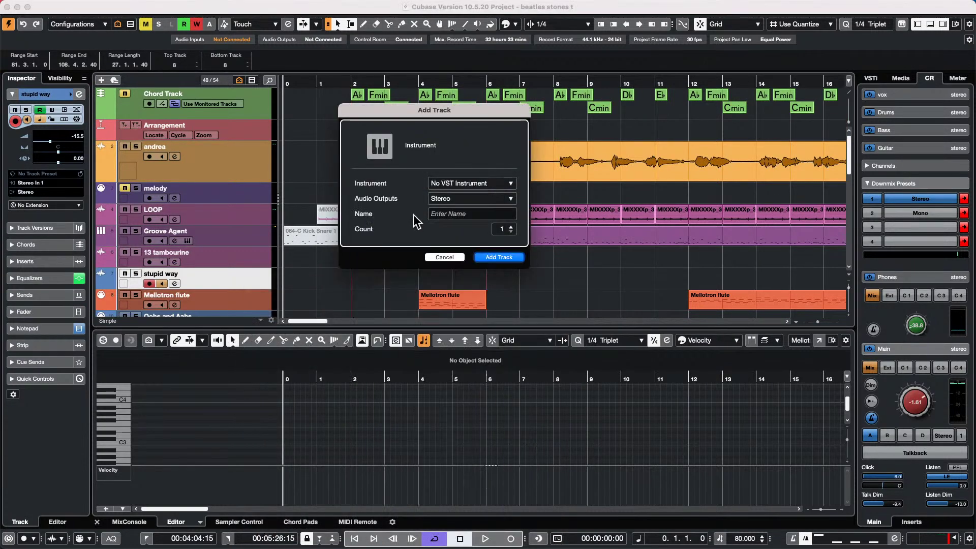
pyautogui.click(509, 258)
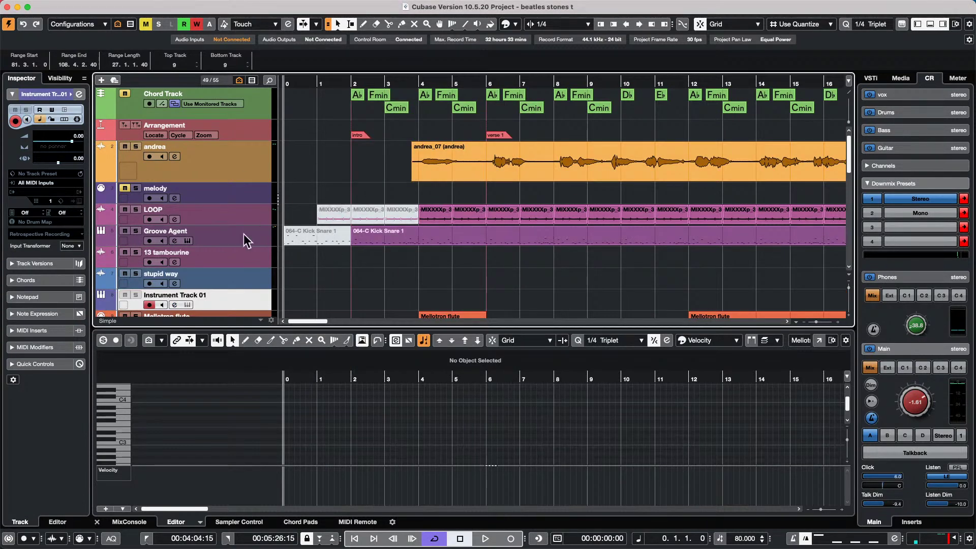
# - Load the MIDI Control effect in the new instrument track's first MIDI insert slot
pyautogui.scroll(-1, 247, 241)
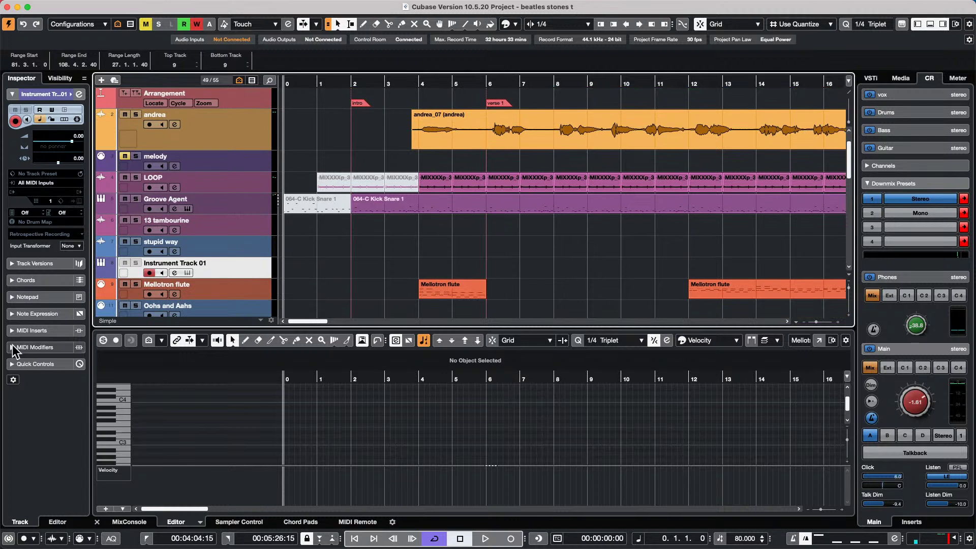
pyautogui.click(43, 331)
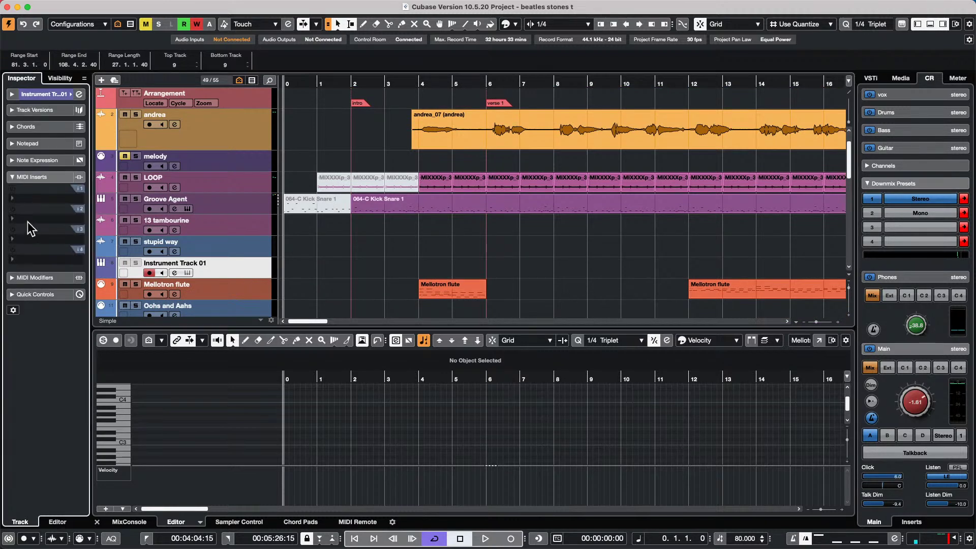
pyautogui.click(39, 201)
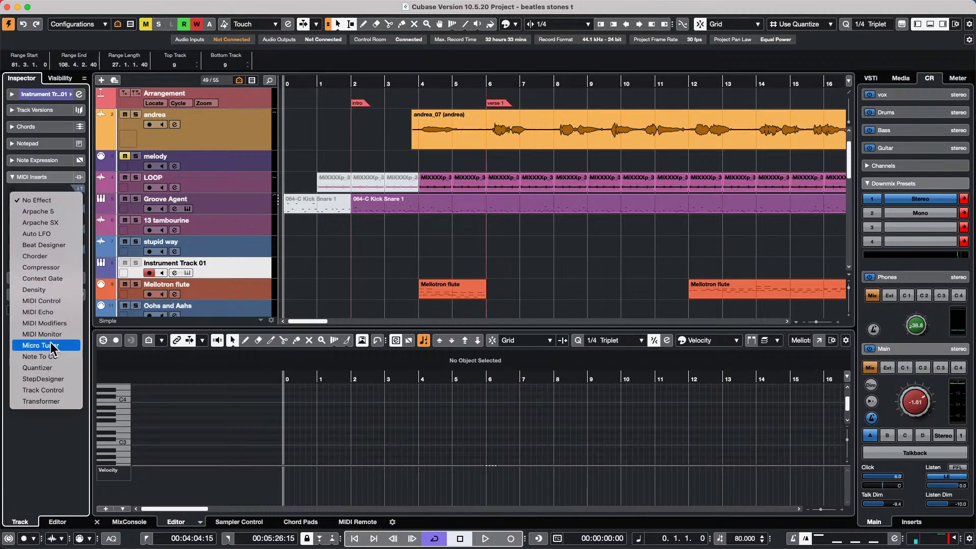
pyautogui.click(55, 302)
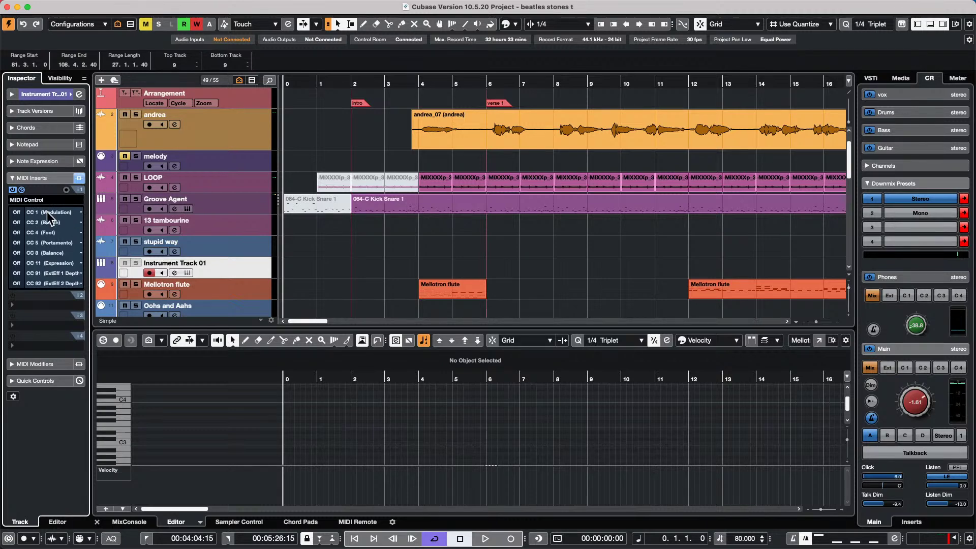
# - Set CC 1 (Modulation) to 100 in MIDI Control and view the controller choices for the CC 2 slot
pyautogui.click(62, 213)
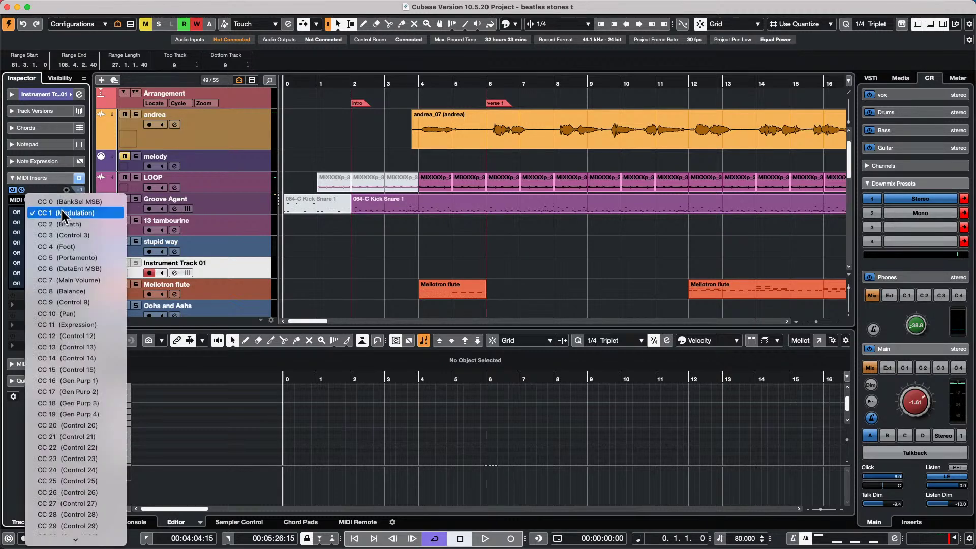
pyautogui.click(62, 211)
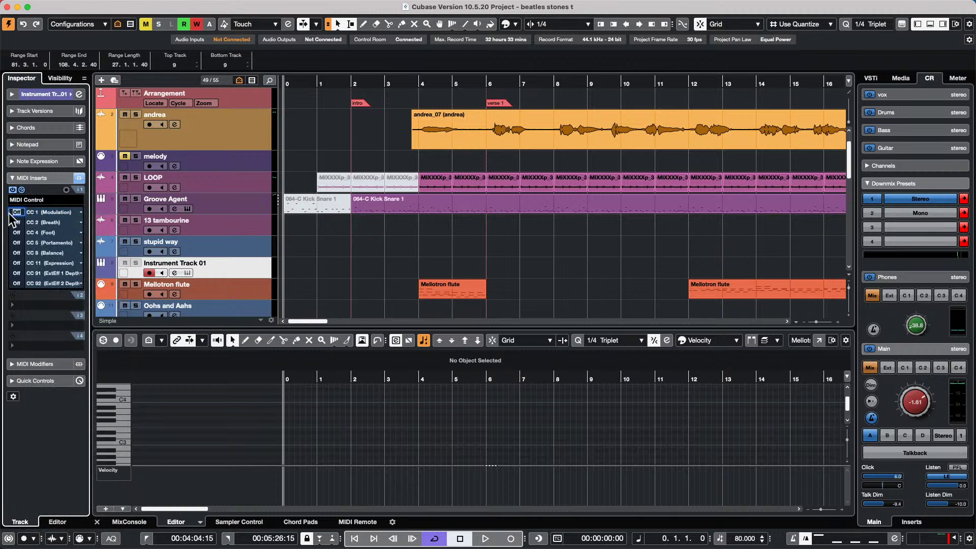
pyautogui.write('100')
pyautogui.press('Return')
pyautogui.click(64, 221)
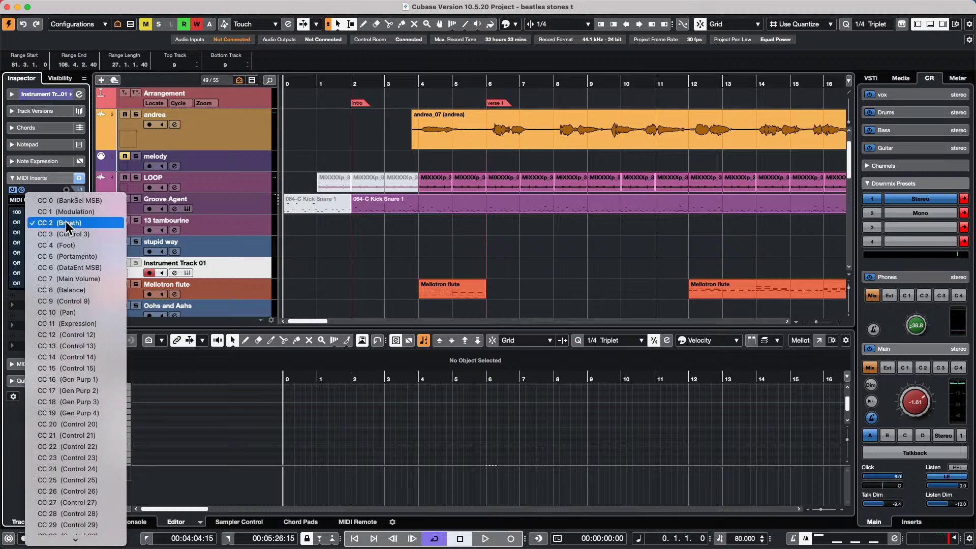
pyautogui.click(385, 278)
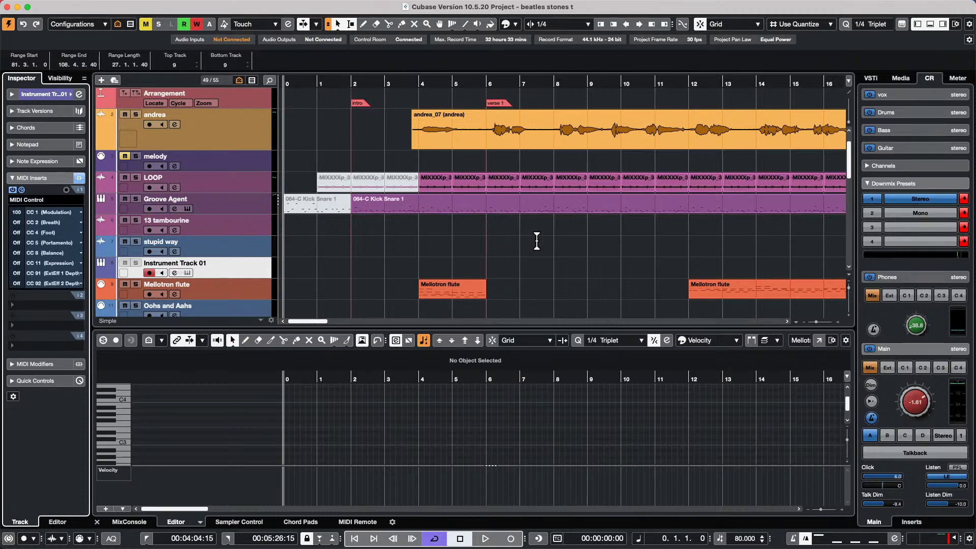
# - Hide the new instrument track from the track list and return to the Inspector
pyautogui.click(60, 77)
pyautogui.click(13, 209)
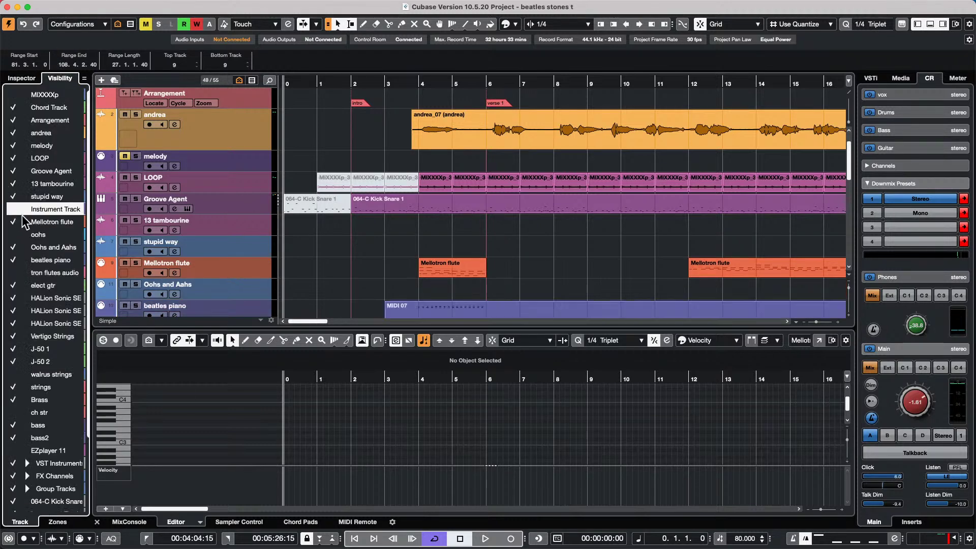
pyautogui.click(20, 79)
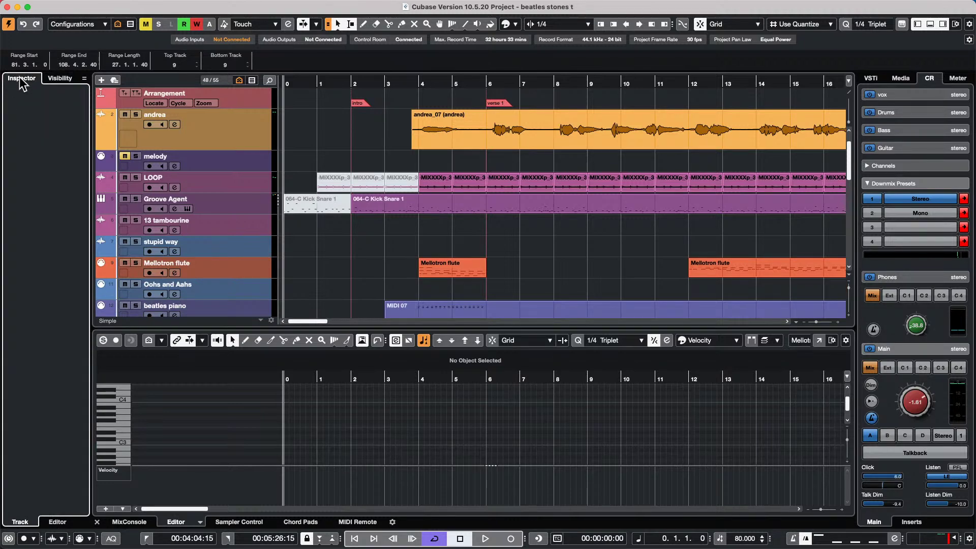
# - Show the hidden instrument track in the track list again and add one stereo audio track below it
pyautogui.click(60, 82)
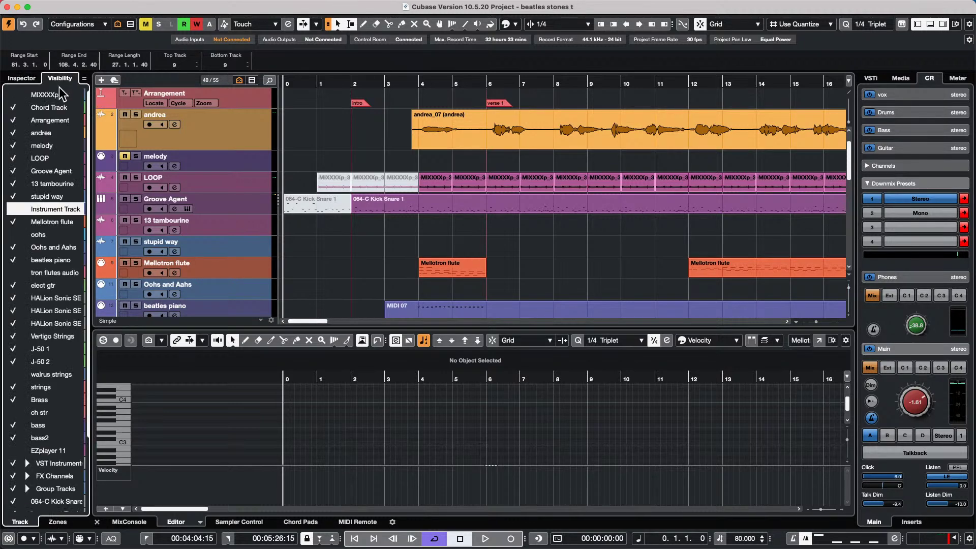
pyautogui.click(13, 210)
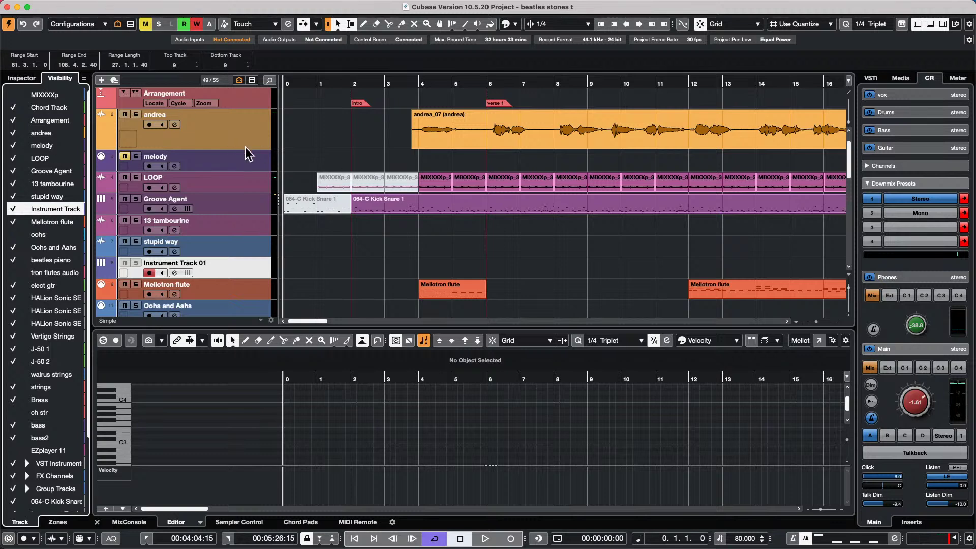
pyautogui.rightClick(242, 270)
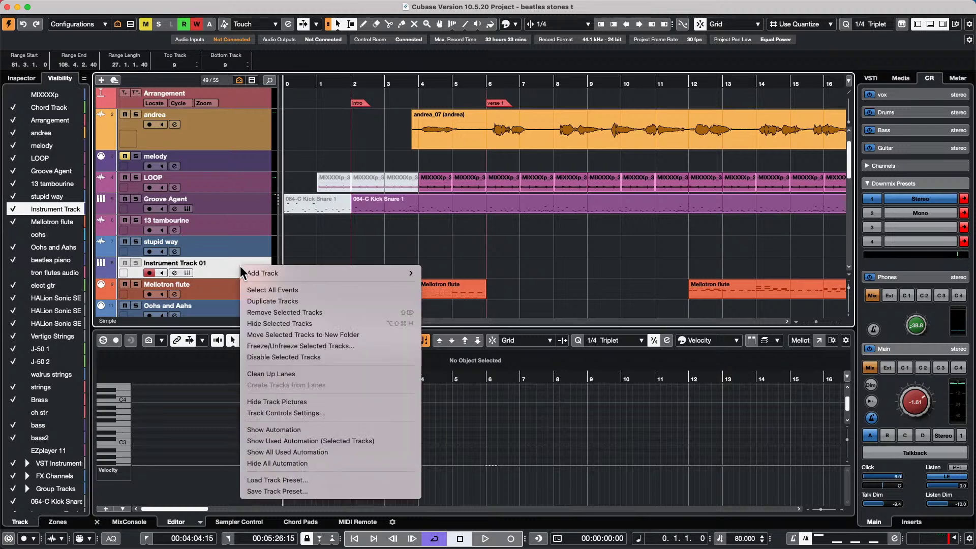
pyautogui.moveTo(264, 273)
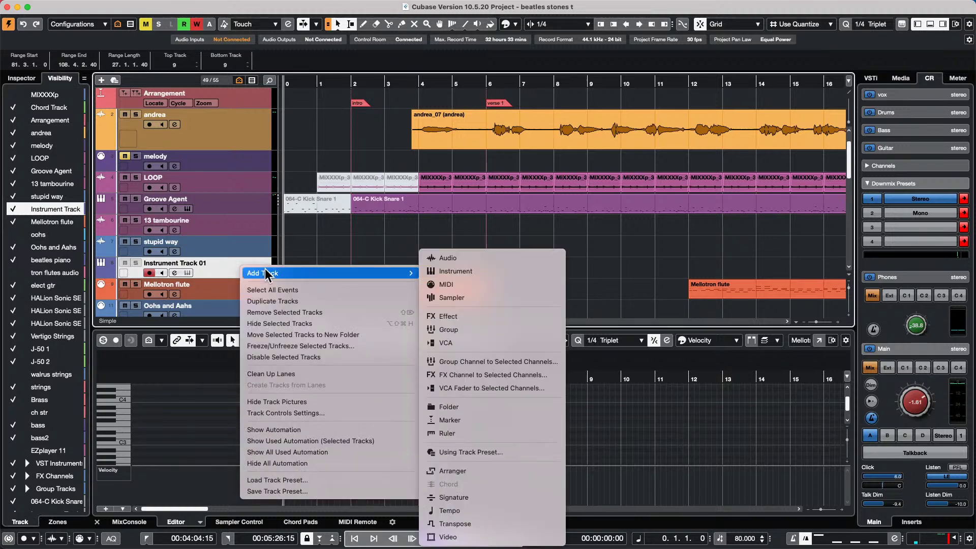
pyautogui.click(523, 259)
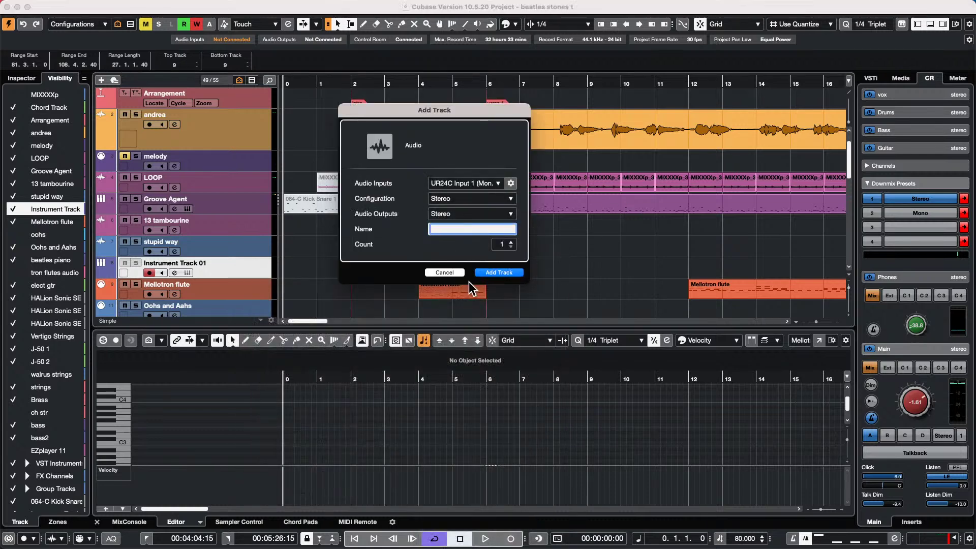
pyautogui.click(500, 273)
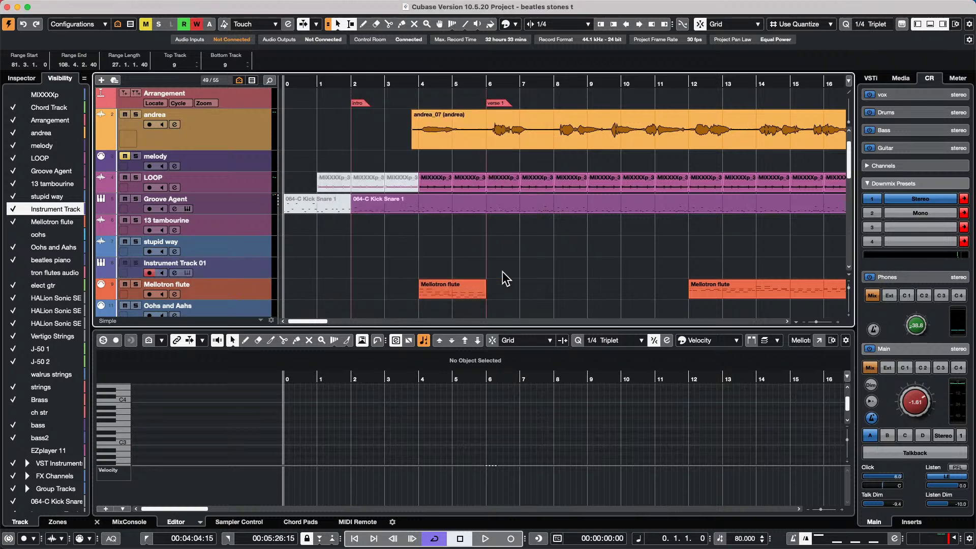
# - Load the ModMachine delay in the first insert slot of the new audio track
pyautogui.click(27, 79)
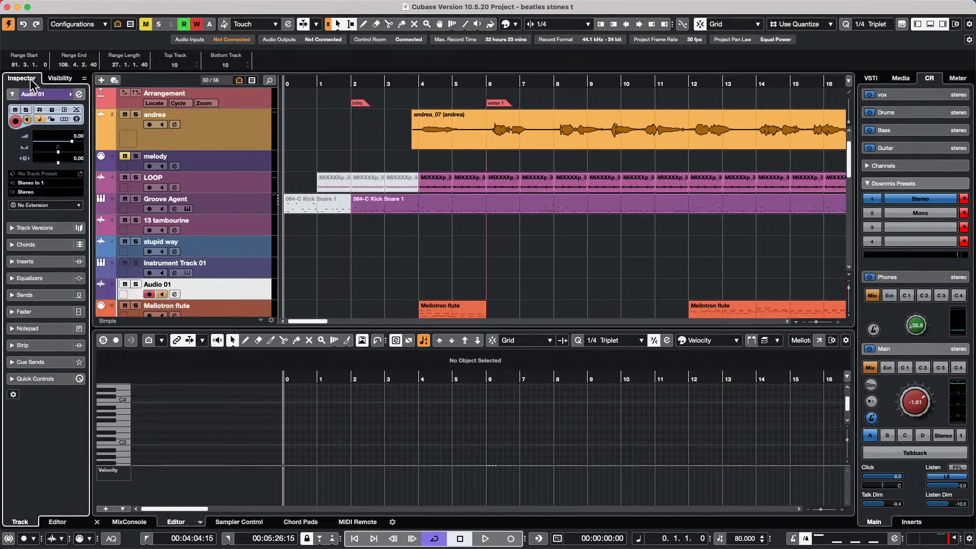
pyautogui.click(43, 261)
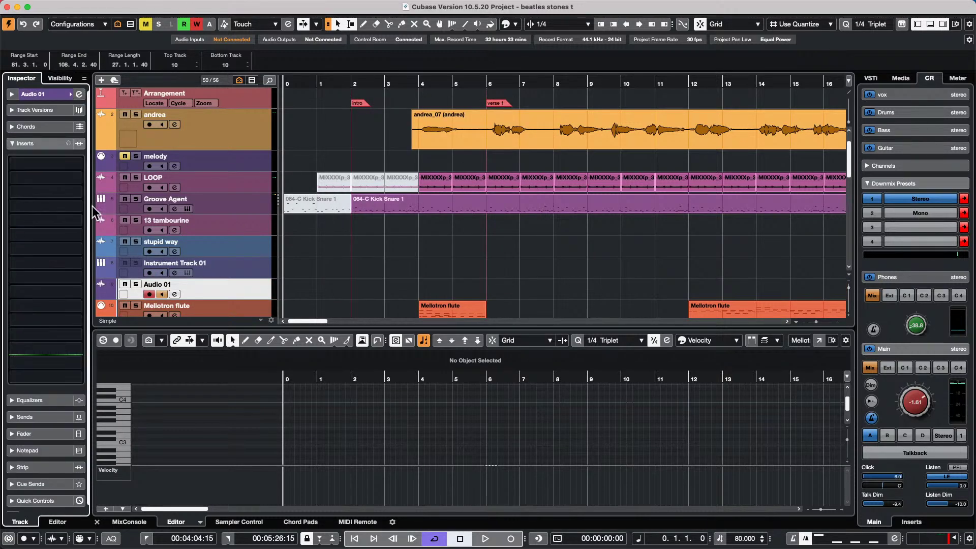
pyautogui.click(66, 164)
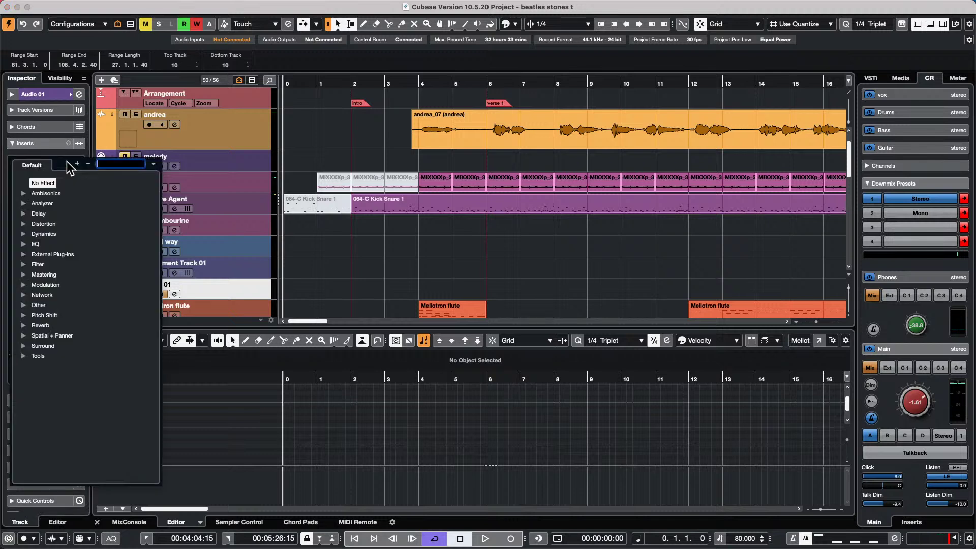
pyautogui.click(23, 214)
pyautogui.click(38, 221)
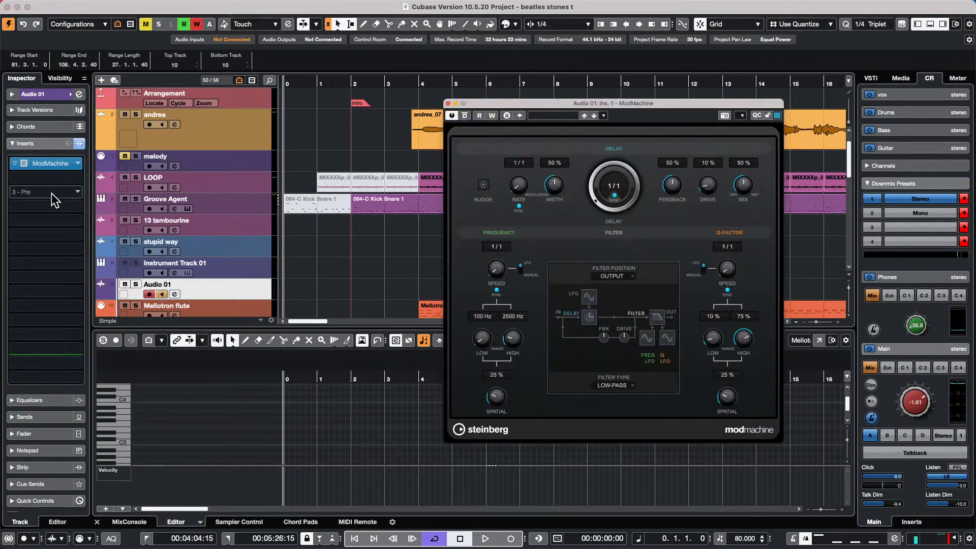
# - Load DualFilter in the second insert slot and ToneBooster in the third insert slot of the Audio 01 track
pyautogui.click(75, 177)
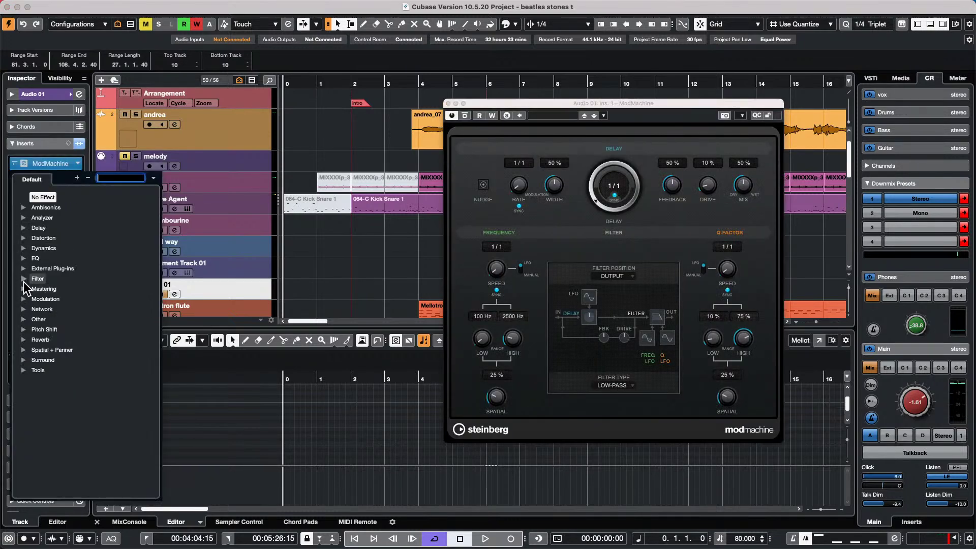
pyautogui.click(23, 281)
pyautogui.click(23, 278)
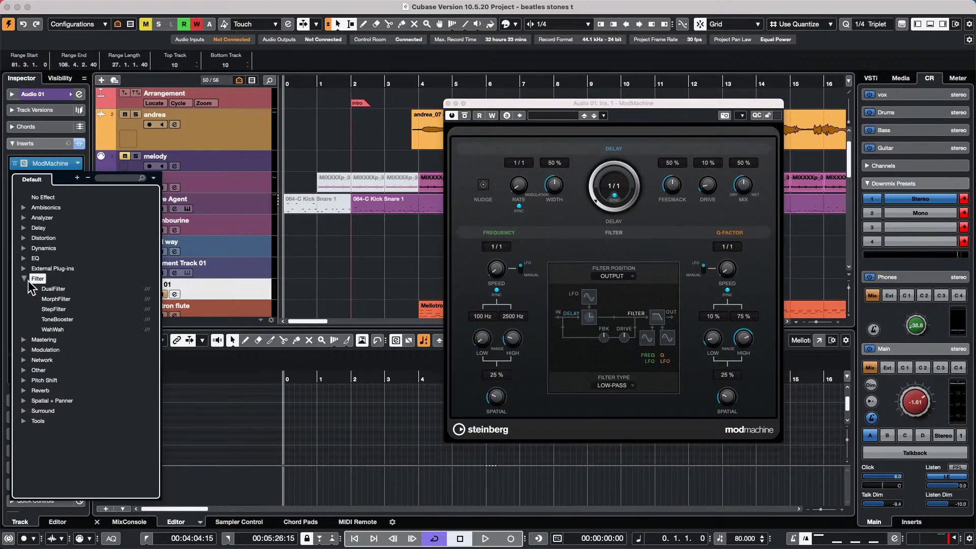
pyautogui.click(41, 289)
pyautogui.click(80, 195)
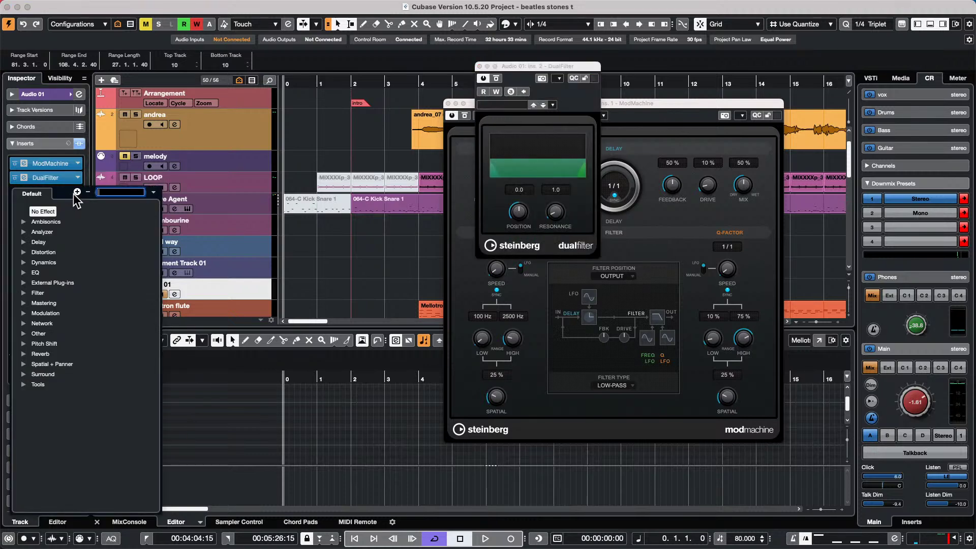
pyautogui.click(24, 293)
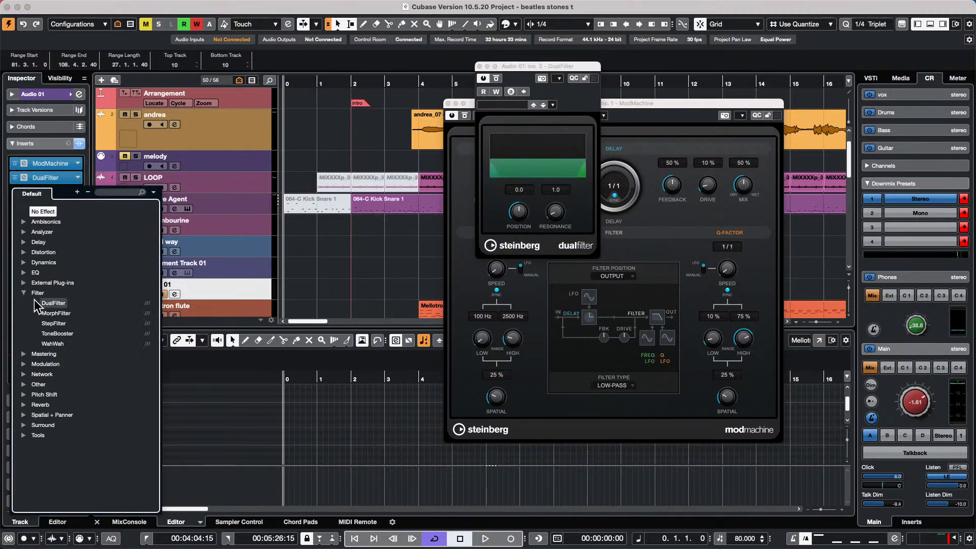
pyautogui.click(55, 334)
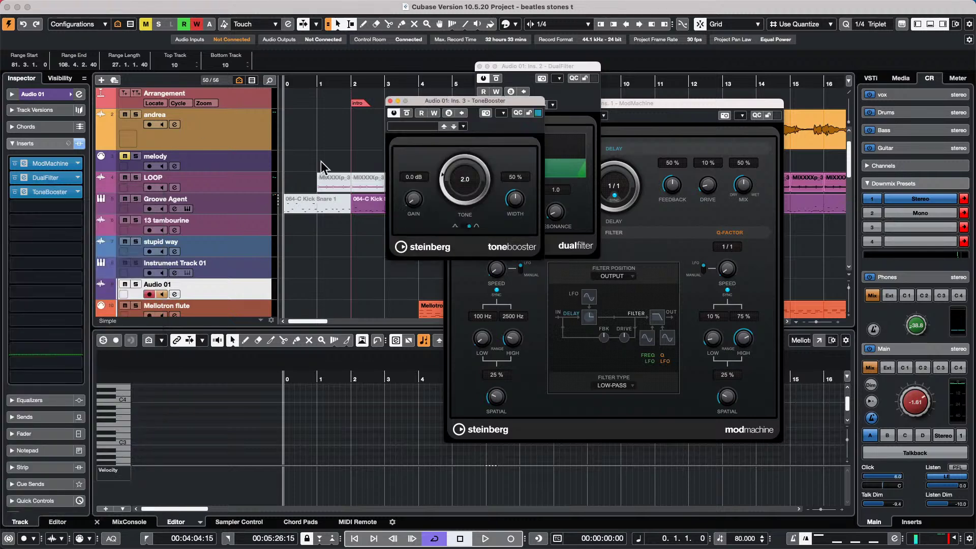
# - Close the ToneBooster, DualFilter and ModMachine plug-in windows
pyautogui.click(390, 101)
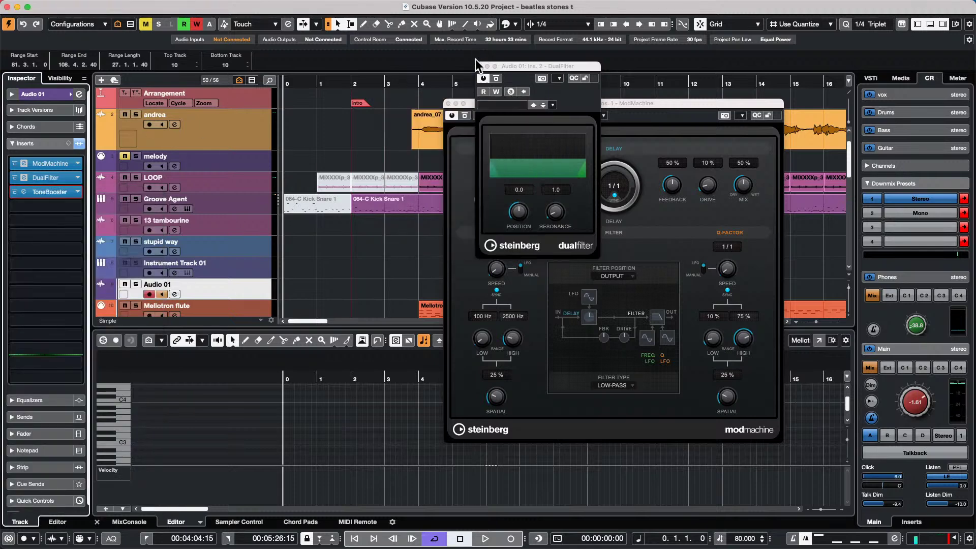
pyautogui.click(479, 67)
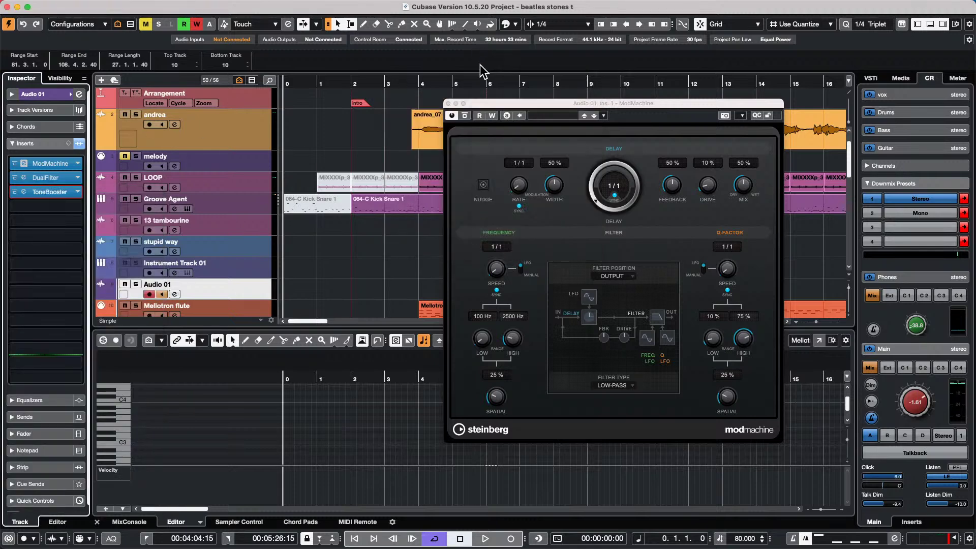
pyautogui.click(447, 102)
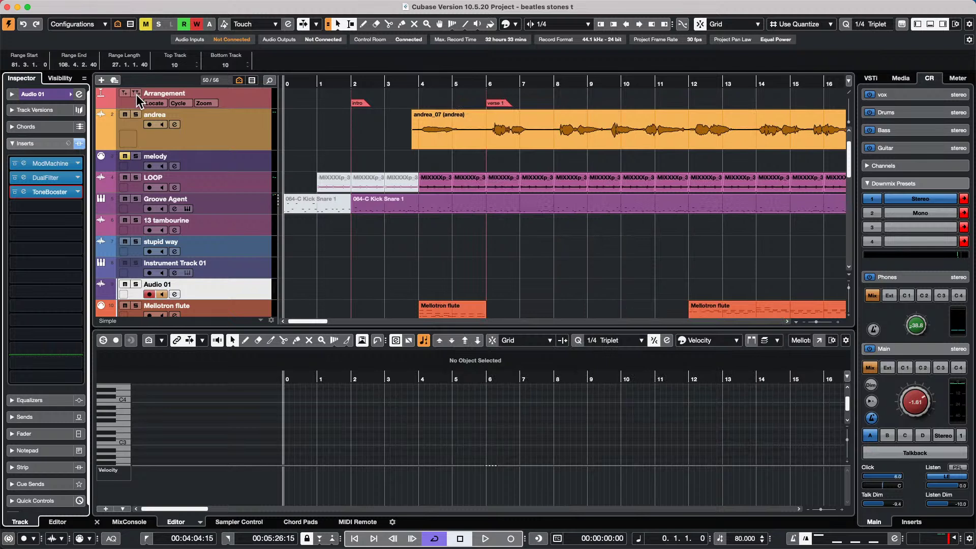
# - Toggle the bypass of the Audio 01 inserts rack and reset the rack to remove all its effects
pyautogui.click(69, 142)
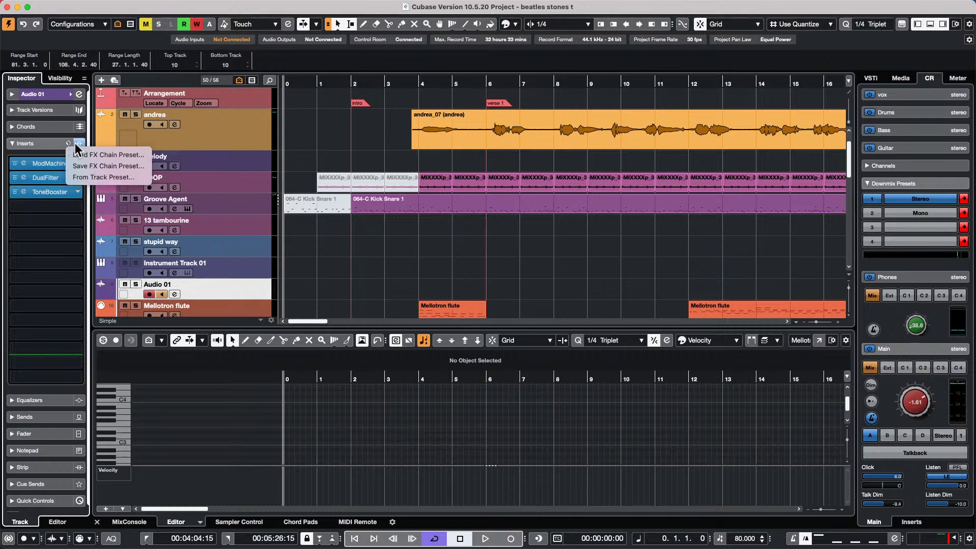
pyautogui.click(67, 225)
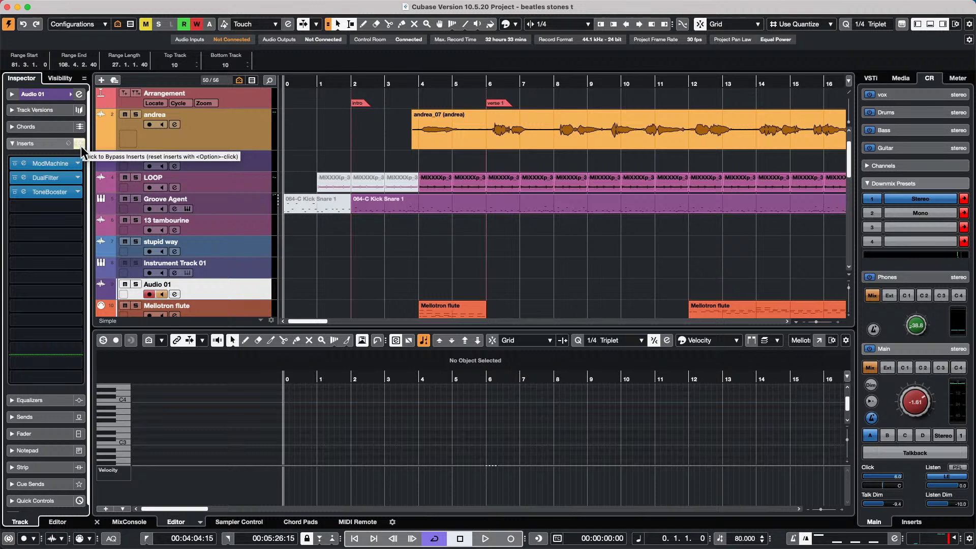
pyautogui.click(82, 146)
pyautogui.click(82, 145)
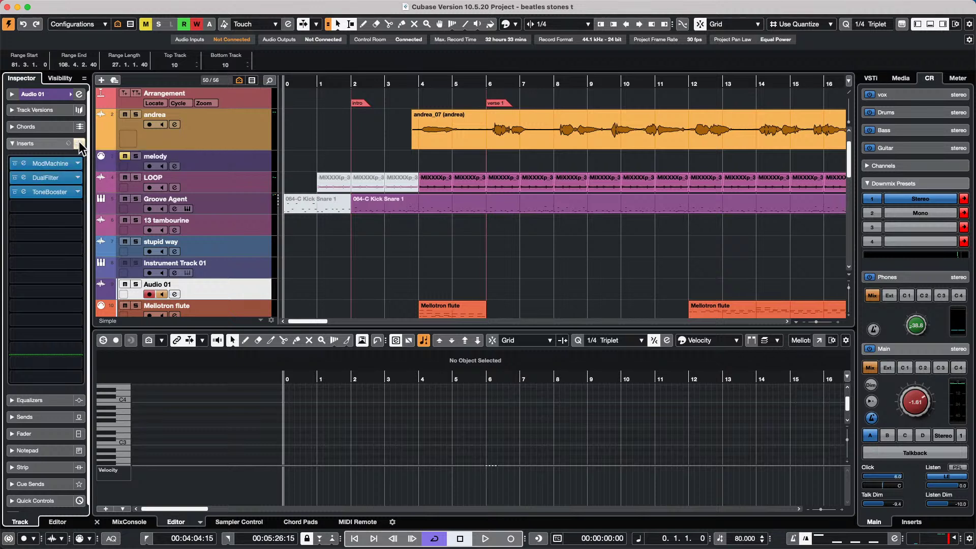
pyautogui.keyDown('alt'); pyautogui.click(82, 143); pyautogui.keyUp('alt')
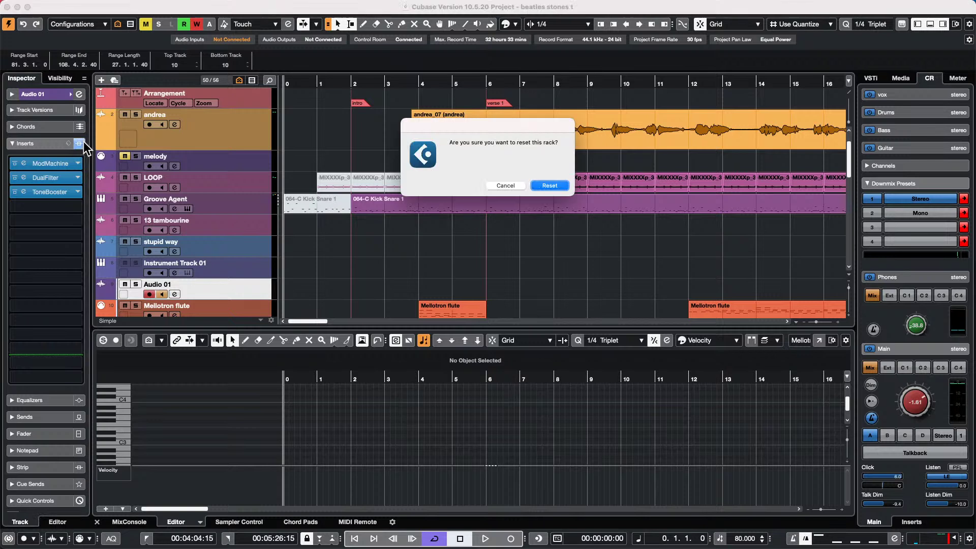
pyautogui.click(549, 185)
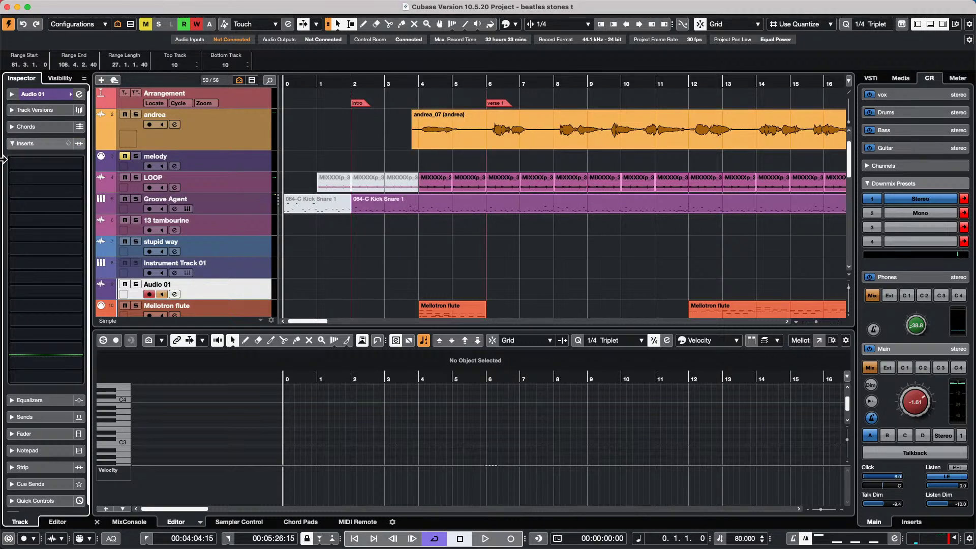
# - Show the MixConsole in the lower zone, undo the inserts reset there and select the Audio 01 track
pyautogui.click(131, 522)
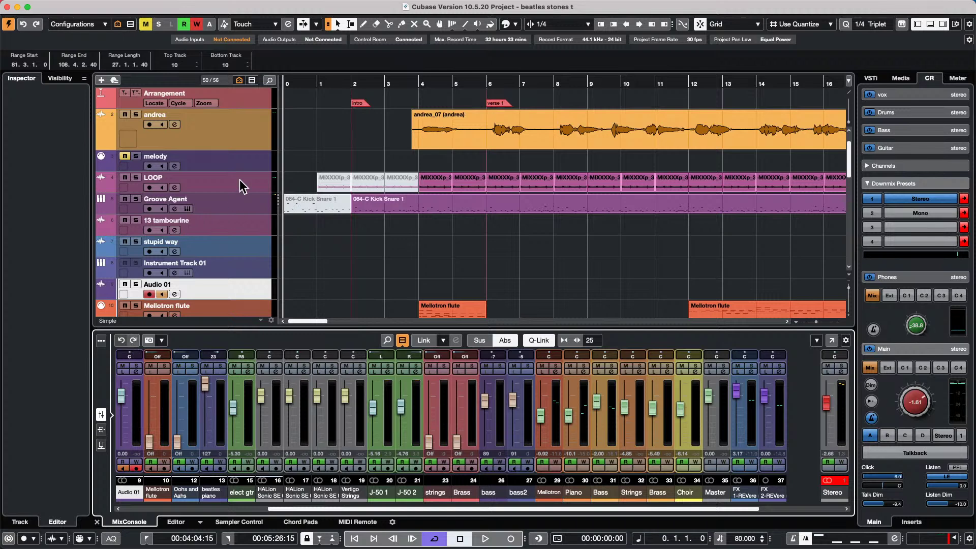
pyautogui.click(241, 285)
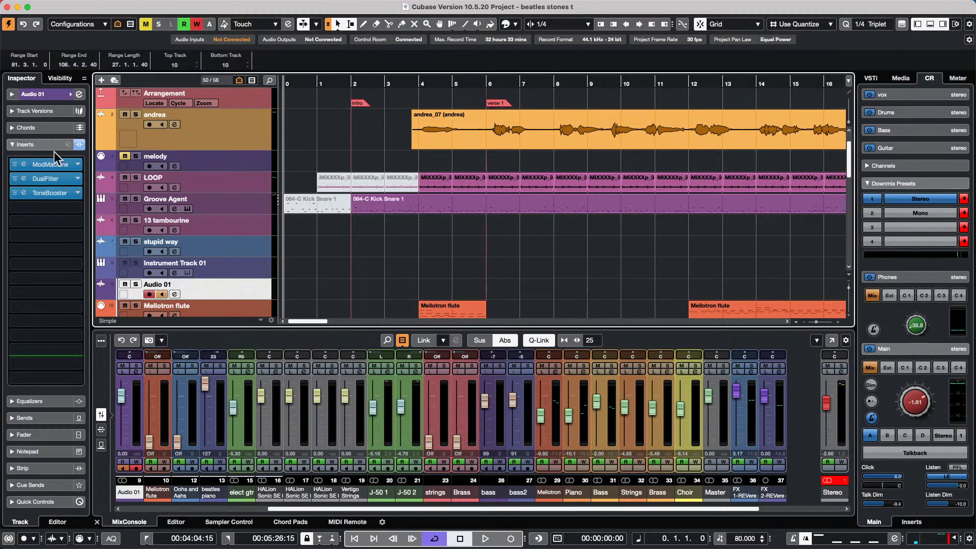
# - Reset the Audio 01 inserts rack once more and delete the Audio 01 track
pyautogui.keyDown('alt'); pyautogui.click(79, 144); pyautogui.keyUp('alt')
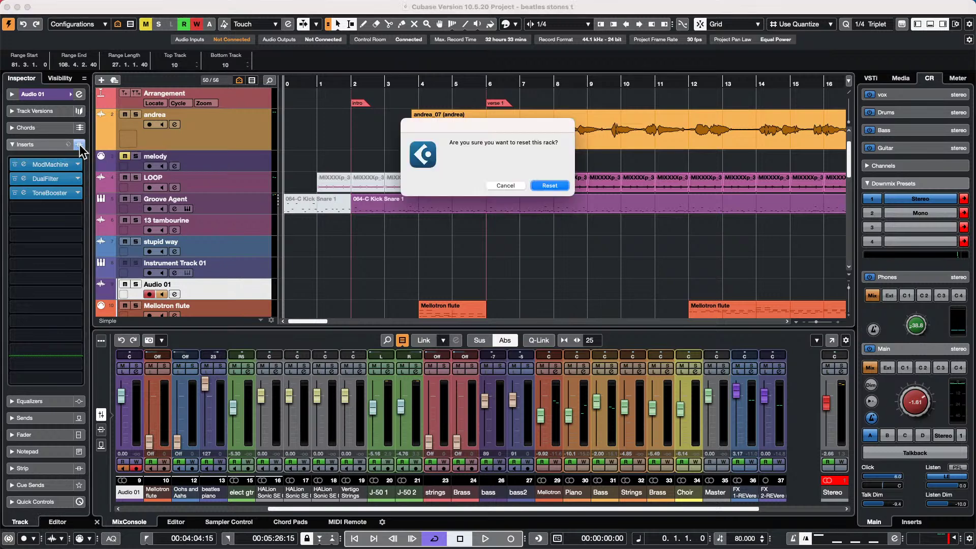
pyautogui.click(546, 185)
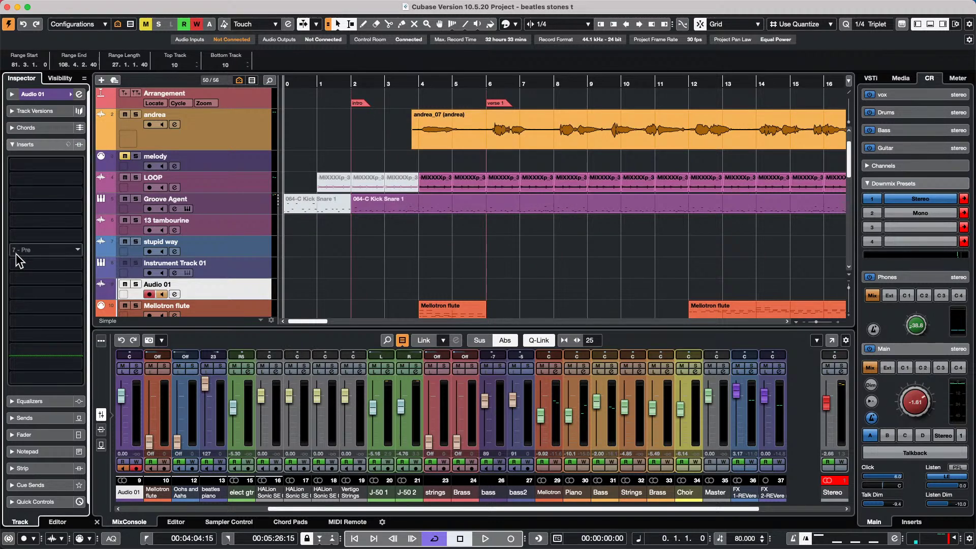
pyautogui.press('BackSpace')
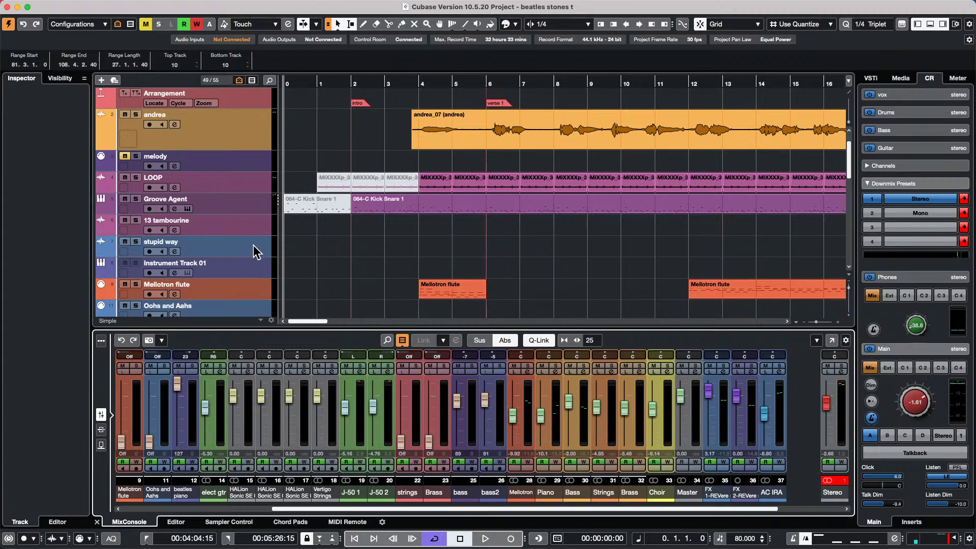
# - Undo the deletion of the Audio 01 track and undo its inserts reset in the MixConsole
pyautogui.scroll(-2, 254, 262)
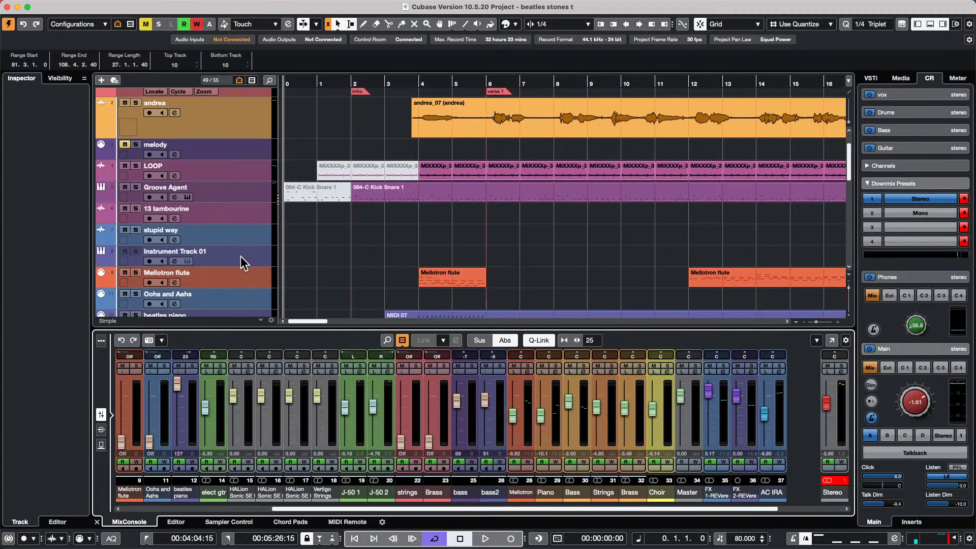
pyautogui.hotkey('ctrl', 't')
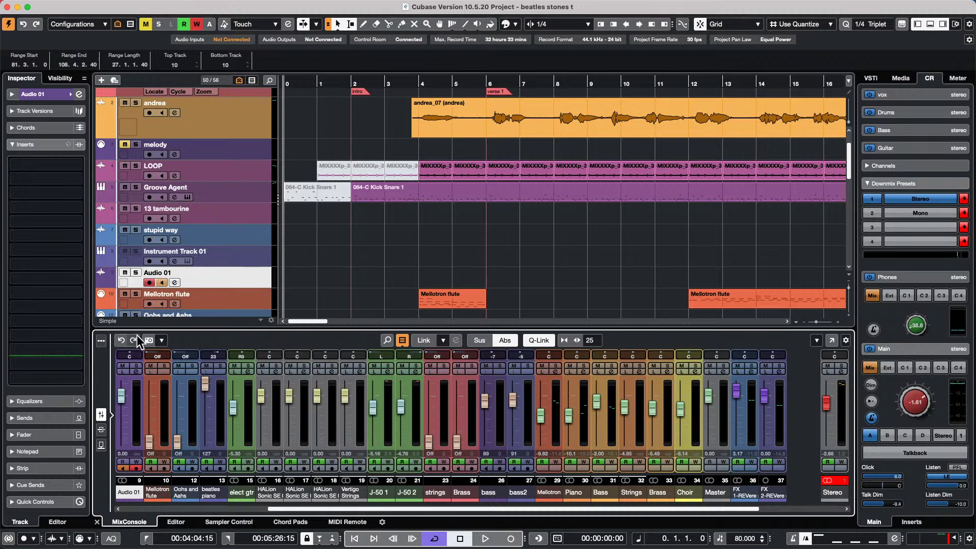
pyautogui.click(118, 341)
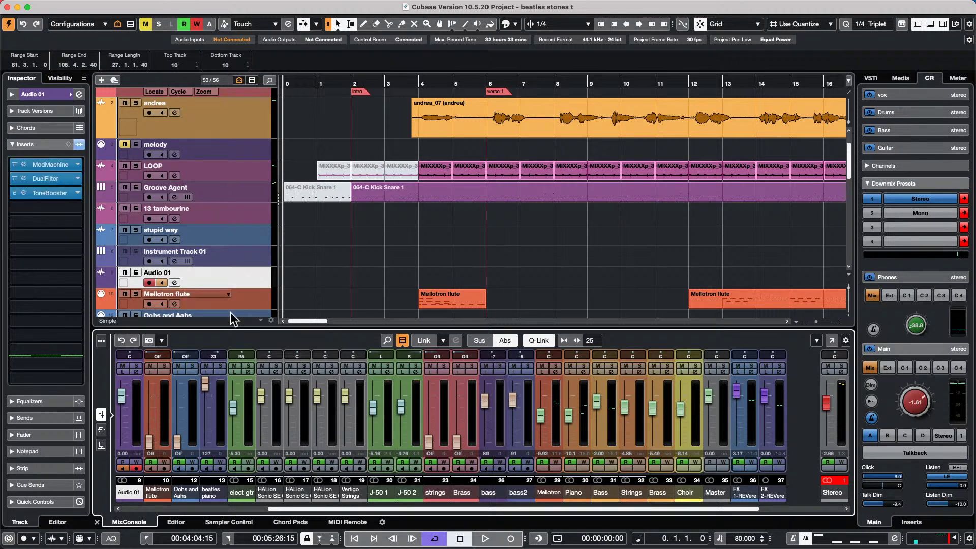
# - Duplicate the Audio 01 track with its three insert effects and reselect the original track
pyautogui.rightClick(239, 281)
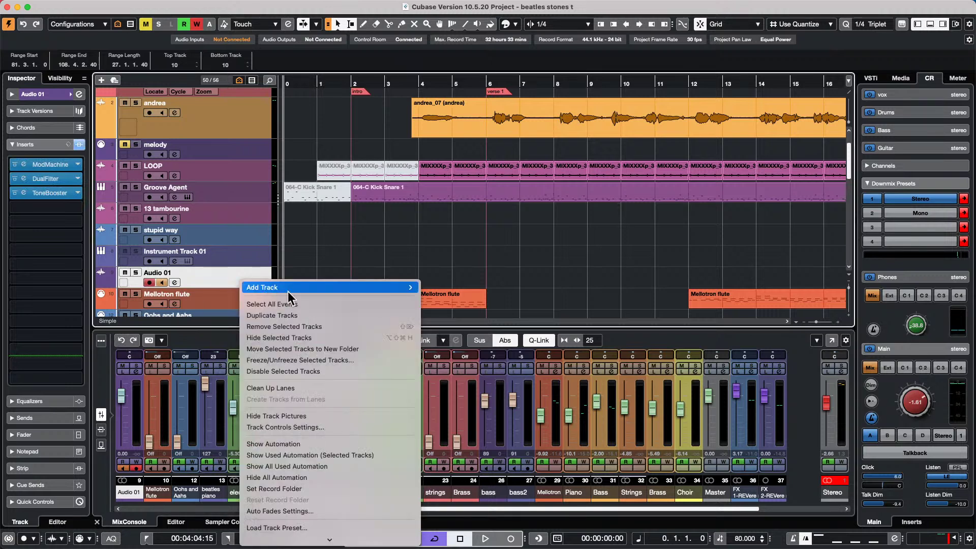
pyautogui.click(303, 313)
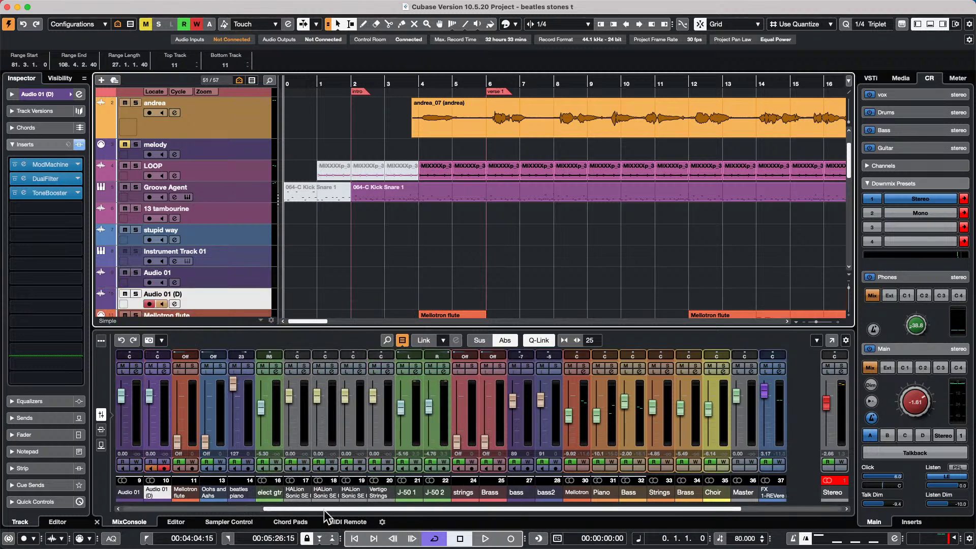
pyautogui.moveTo(325, 509); pyautogui.dragTo(620, 494)
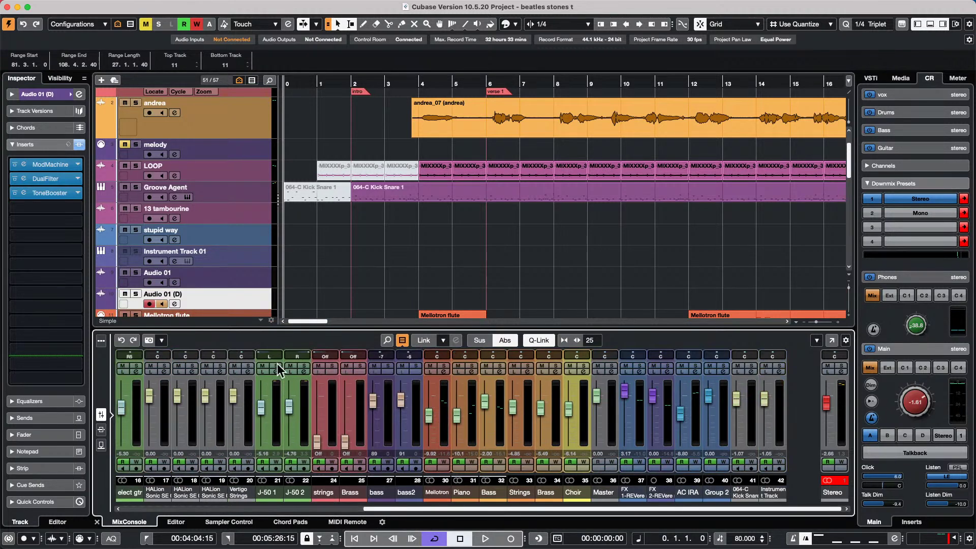
pyautogui.click(234, 280)
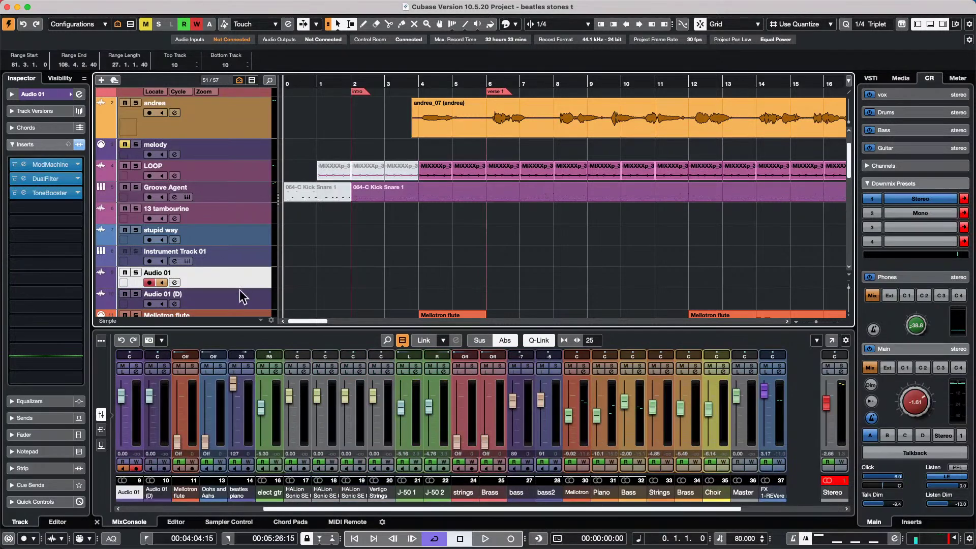
# - Select the Audio 01 and Audio 01 (D) tracks together and show their insert racks in an enlarged lower-zone MixConsole
pyautogui.keyDown('shift'); pyautogui.click(255, 297); pyautogui.keyUp('shift')
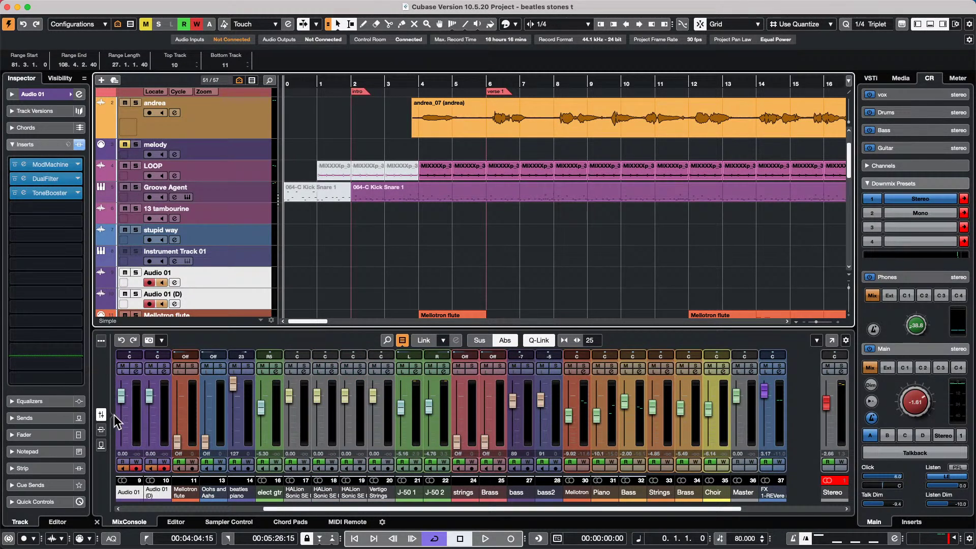
pyautogui.click(101, 429)
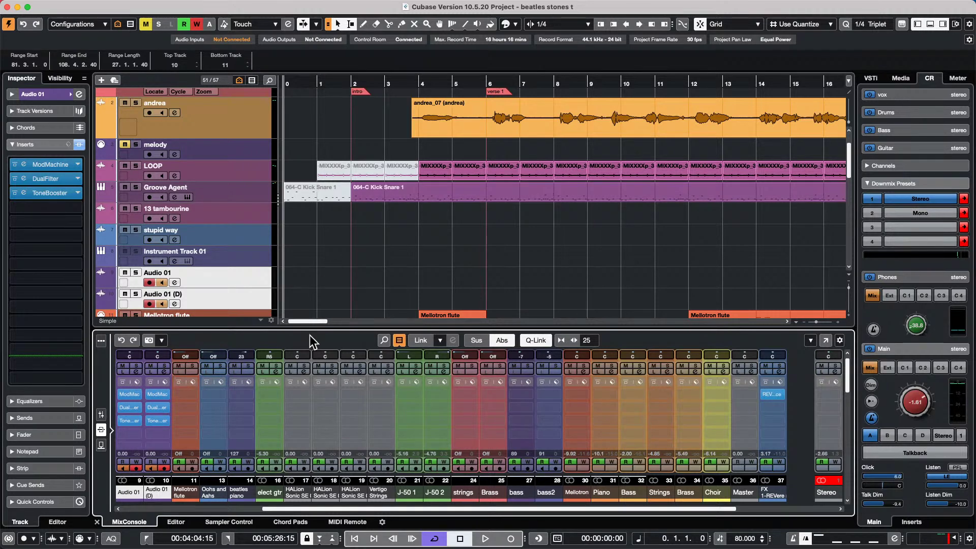
pyautogui.moveTo(312, 328); pyautogui.dragTo(314, 284)
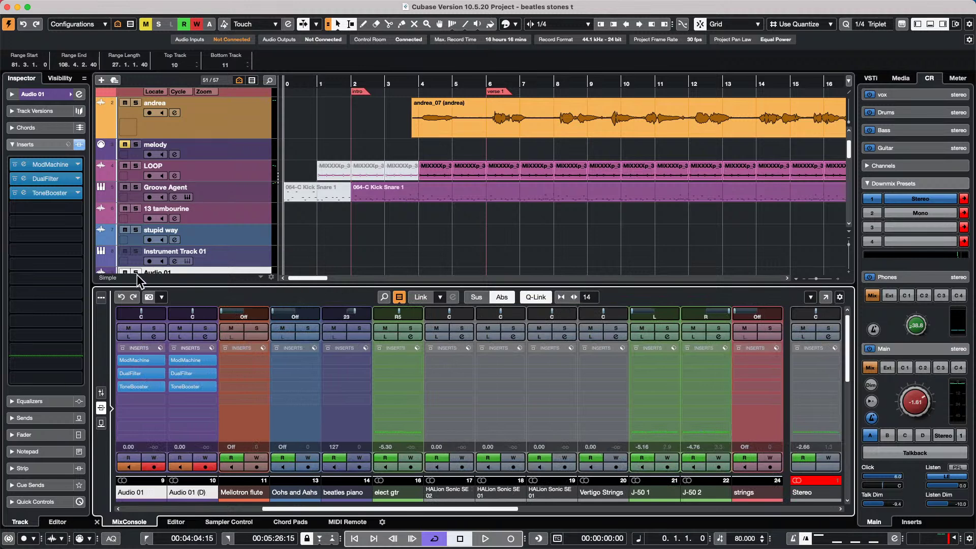
# - Bypass and reactivate the inserts of the Audio 01 (D) channel and look through its channel commands
pyautogui.click(173, 347)
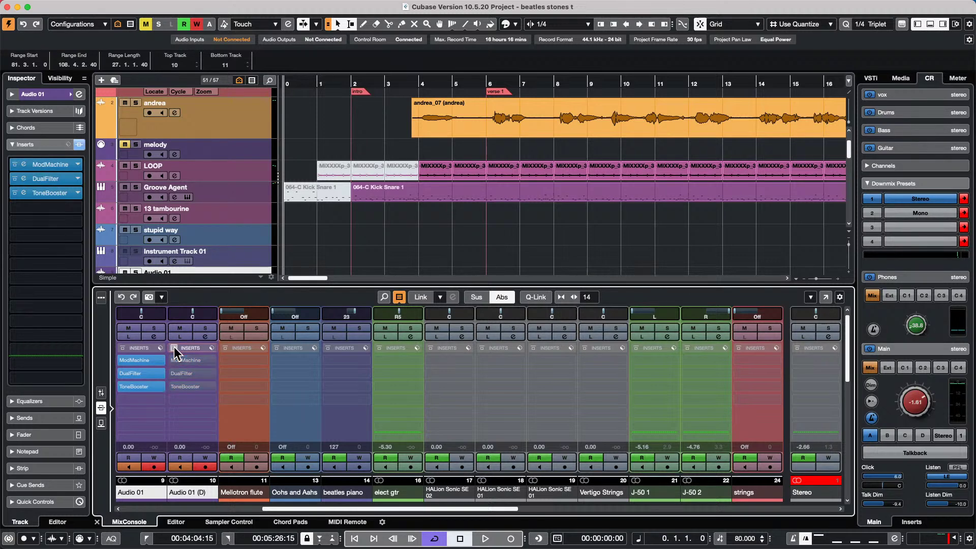
pyautogui.click(174, 348)
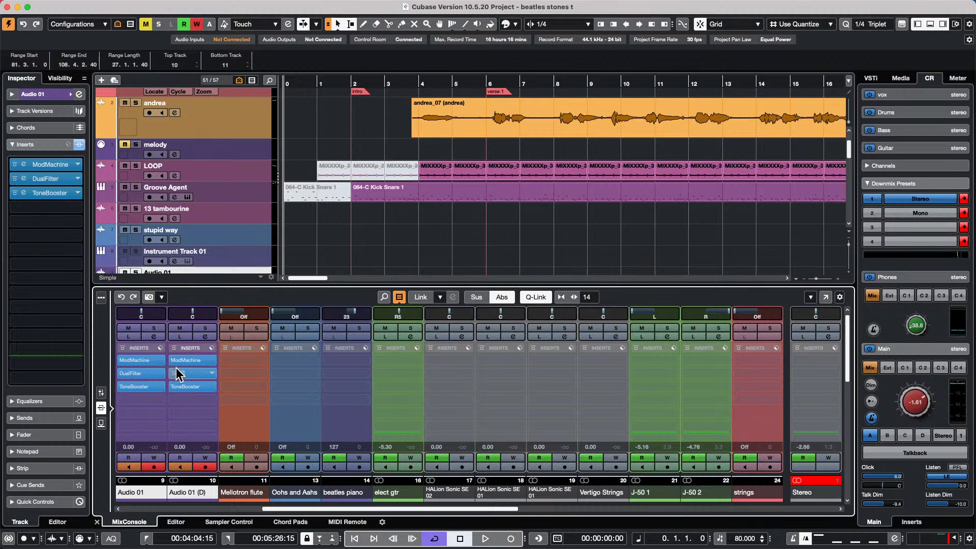
pyautogui.rightClick(185, 492)
pyautogui.moveTo(203, 548)
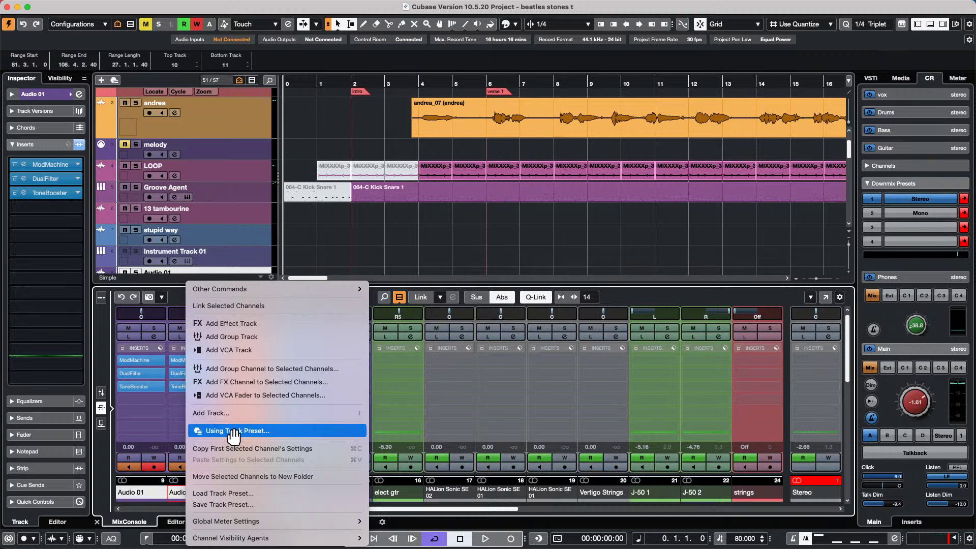
pyautogui.click(129, 418)
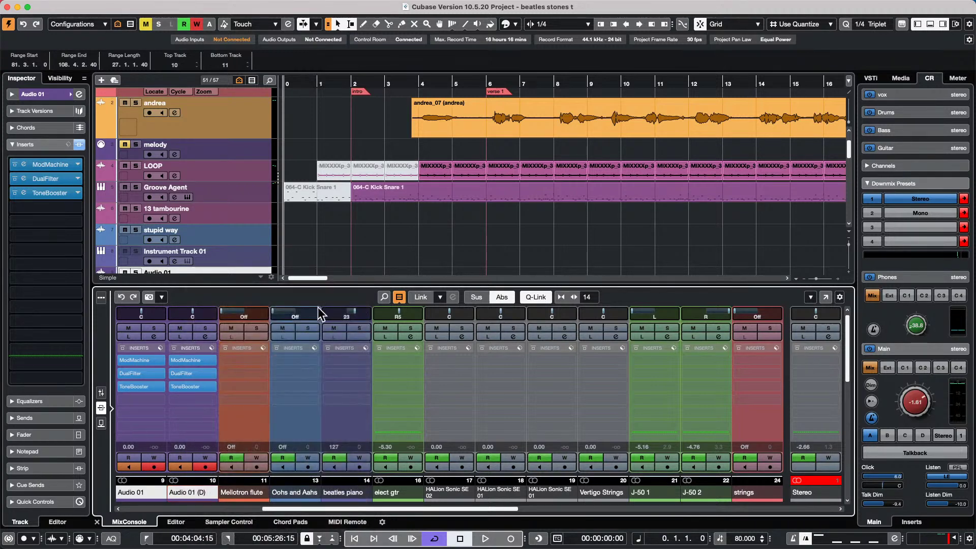
# - Remove the ModMachine, DualFilter and ToneBooster inserts from both selected Audio 01 channels at once
pyautogui.moveTo(209, 358)
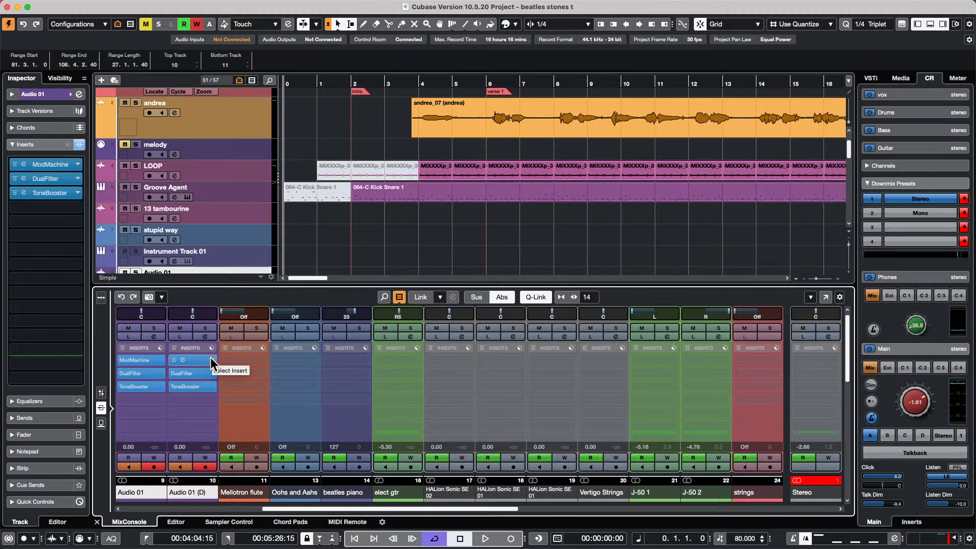
pyautogui.moveTo(212, 358); pyautogui.dragTo(349, 247)
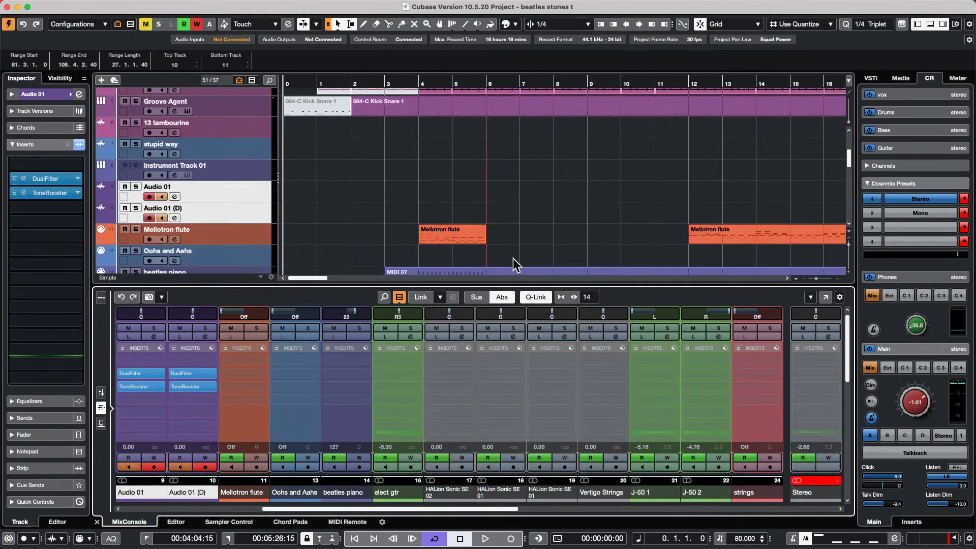
pyautogui.moveTo(195, 374); pyautogui.dragTo(285, 264)
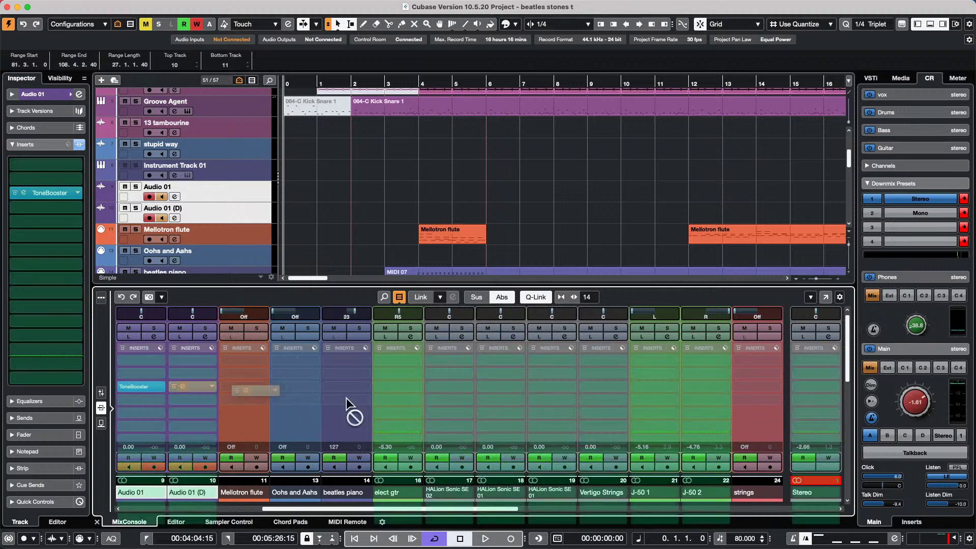
pyautogui.moveTo(198, 388); pyautogui.dragTo(346, 216)
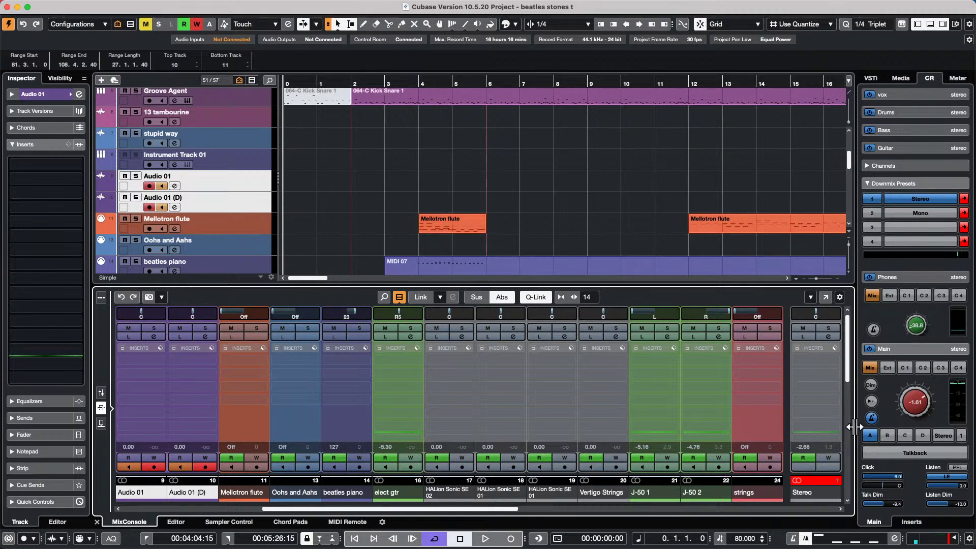
# - Select the Groove Agent track, open its Groove Agent SE instrument and move the plug-in window aside
pyautogui.scroll(5, 342, 244)
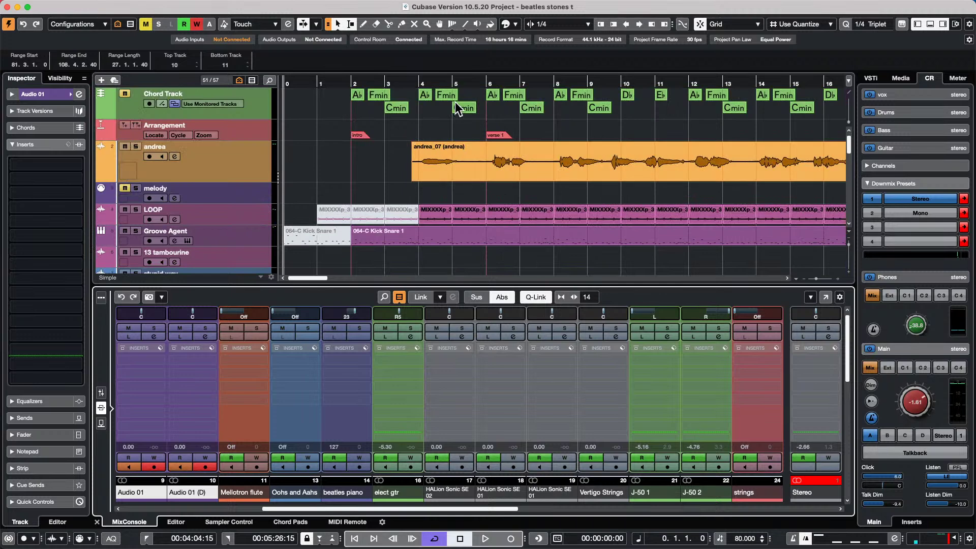
pyautogui.click(397, 78)
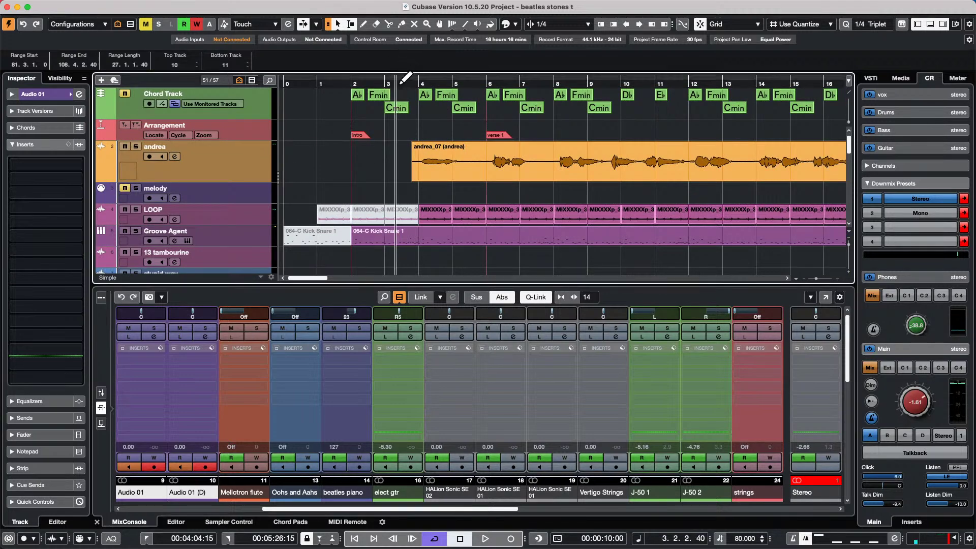
pyautogui.moveTo(402, 75); pyautogui.dragTo(403, 69)
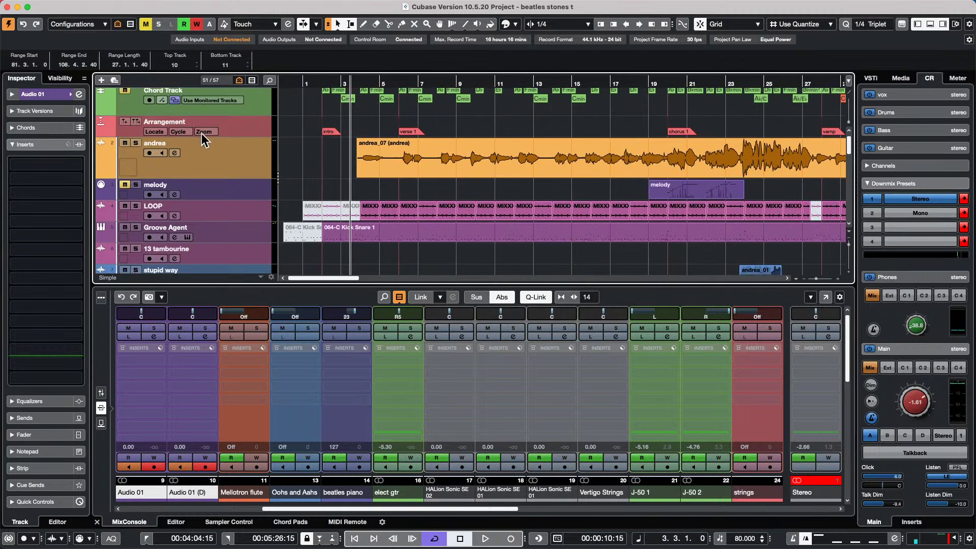
pyautogui.click(227, 232)
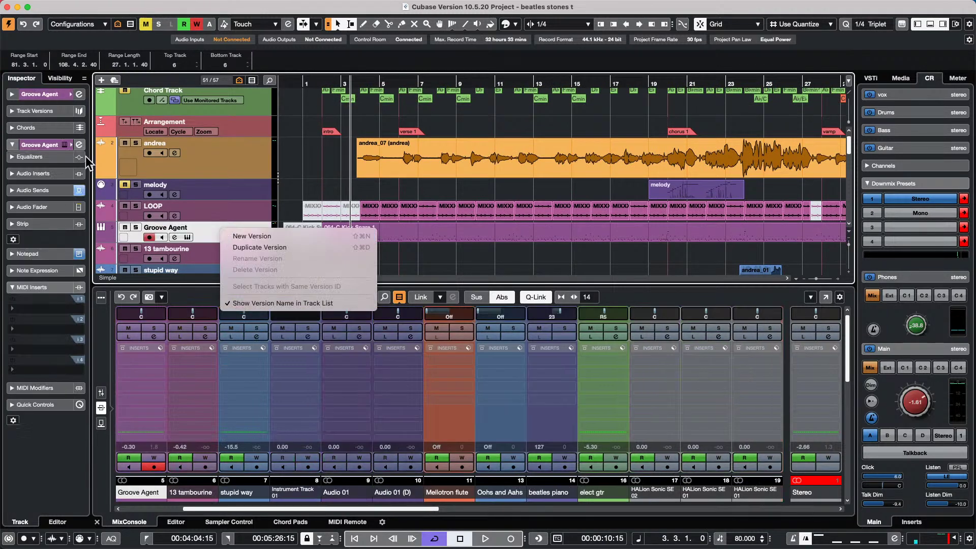
pyautogui.click(222, 224)
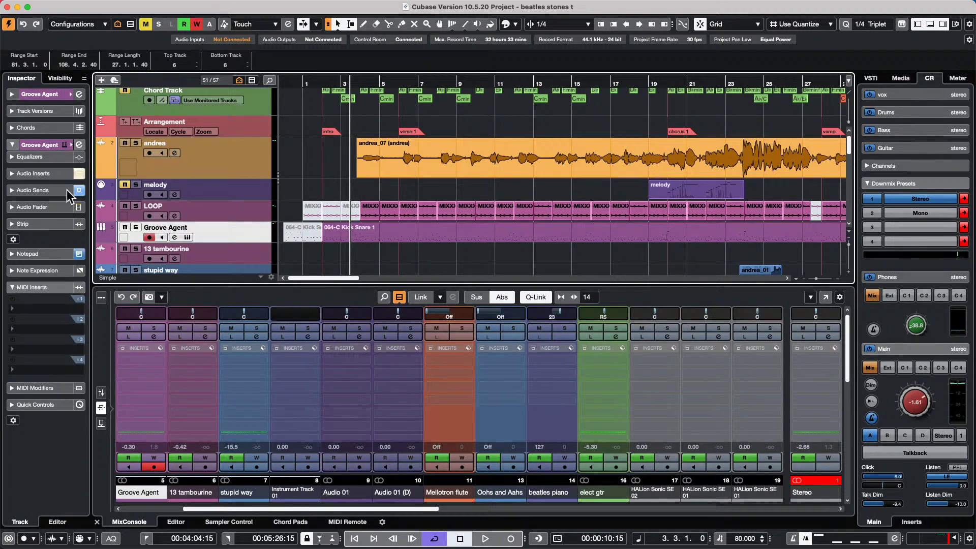
pyautogui.click(39, 95)
pyautogui.click(79, 201)
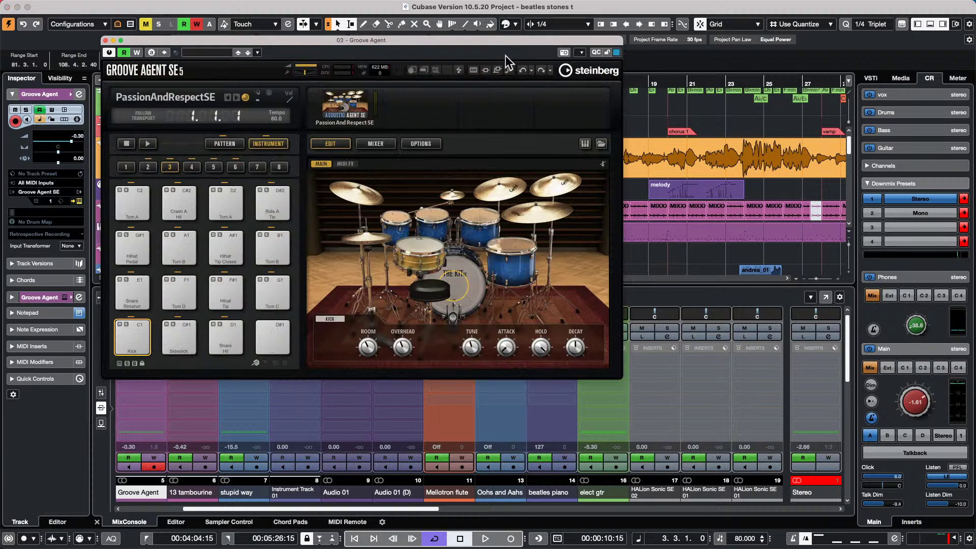
pyautogui.moveTo(505, 41); pyautogui.dragTo(931, 34)
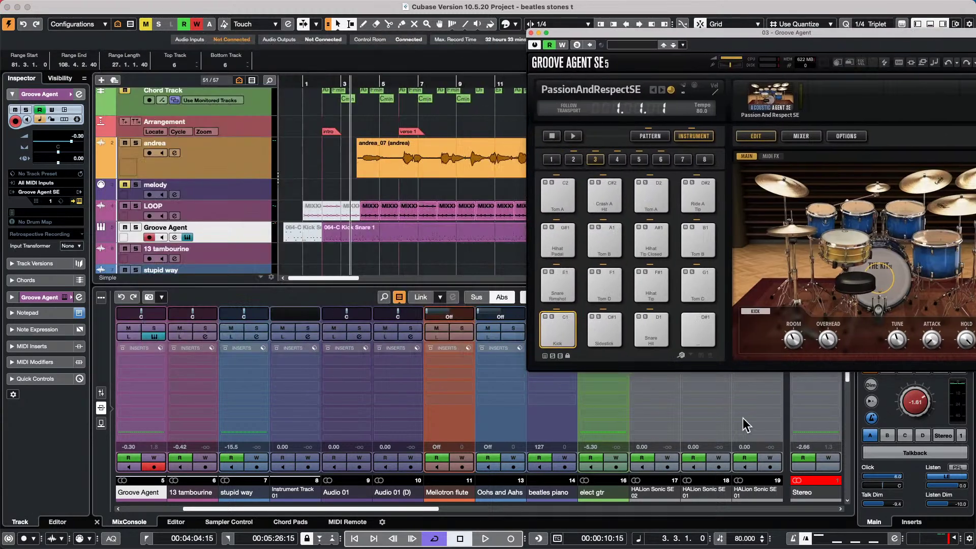
# - Show the pattern pads in Groove Agent SE and activate their MIDI input on the omni channel
pyautogui.click(649, 136)
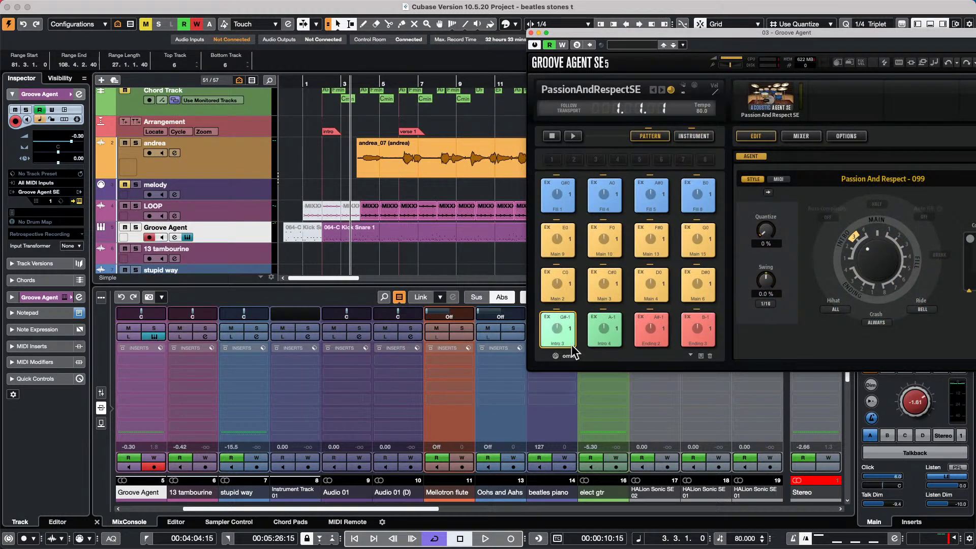
pyautogui.click(558, 357)
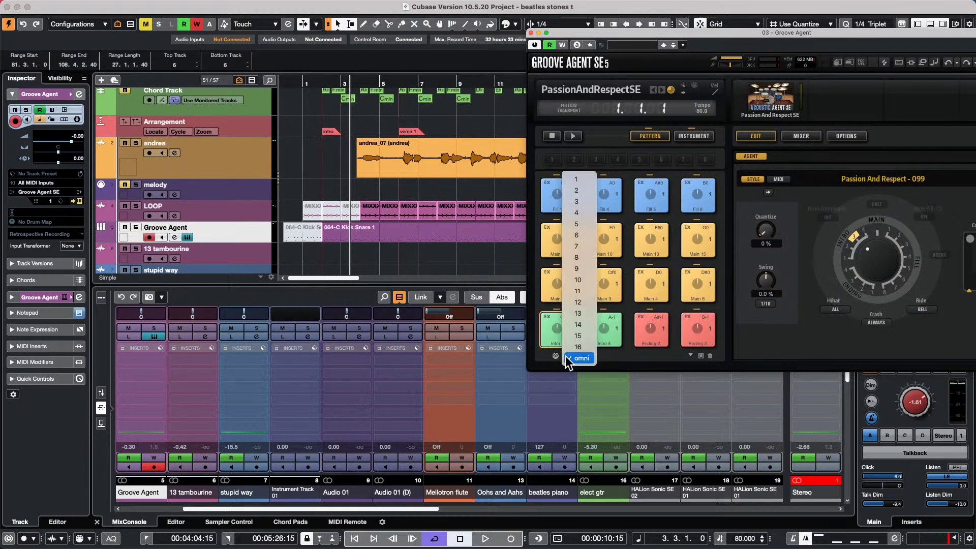
pyautogui.click(553, 357)
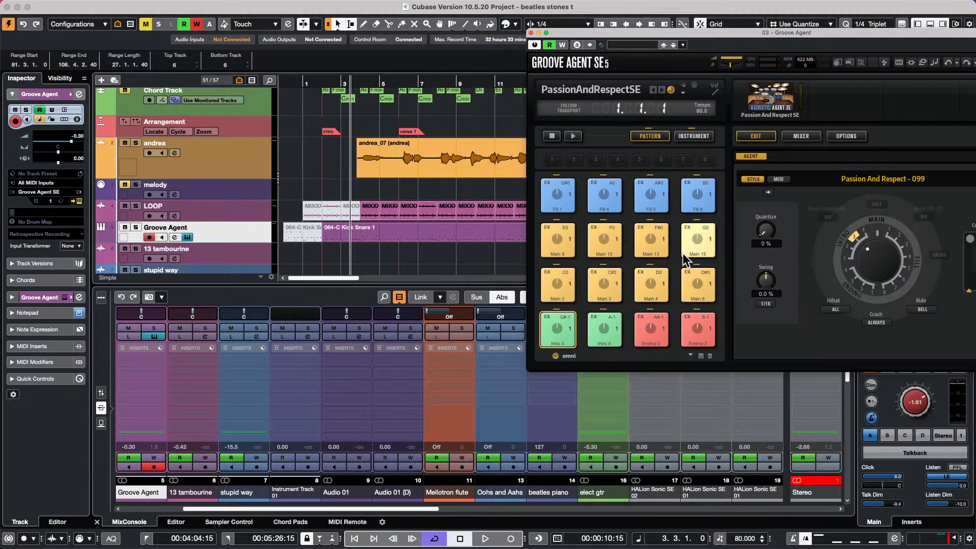
# - Audition the Snare Rimshot instrument pad, compare the instrument and pattern pad views, and close Groove Agent SE
pyautogui.click(702, 139)
pyautogui.click(556, 283)
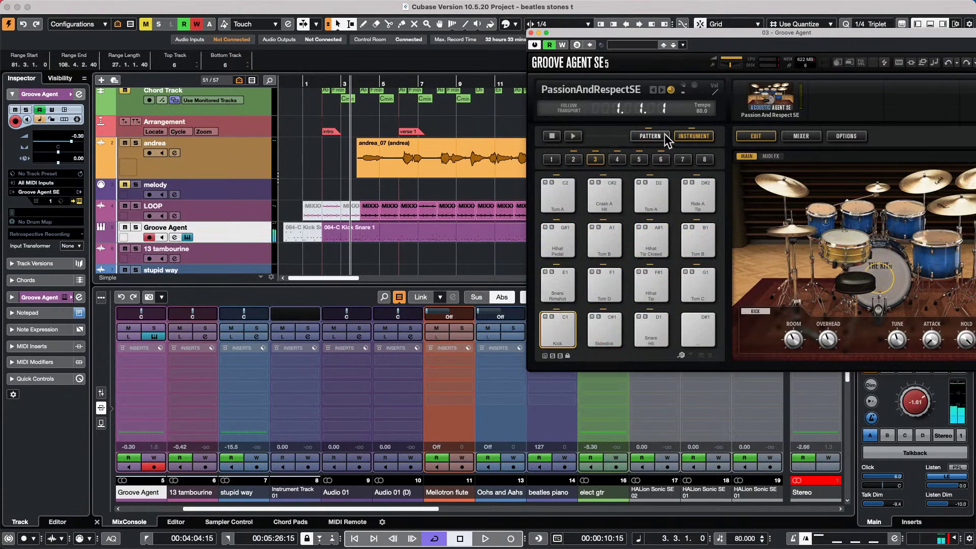
pyautogui.click(650, 135)
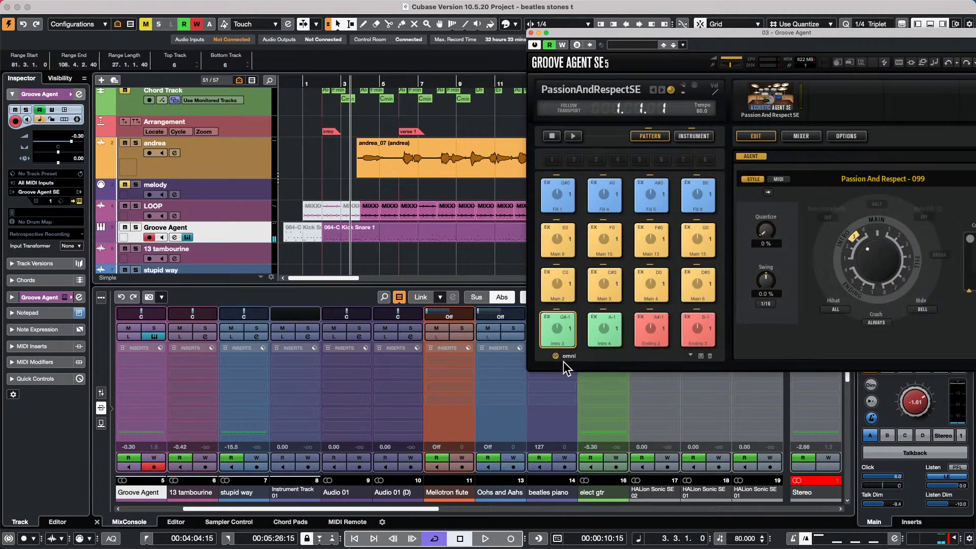
pyautogui.click(694, 135)
pyautogui.click(660, 135)
pyautogui.click(555, 356)
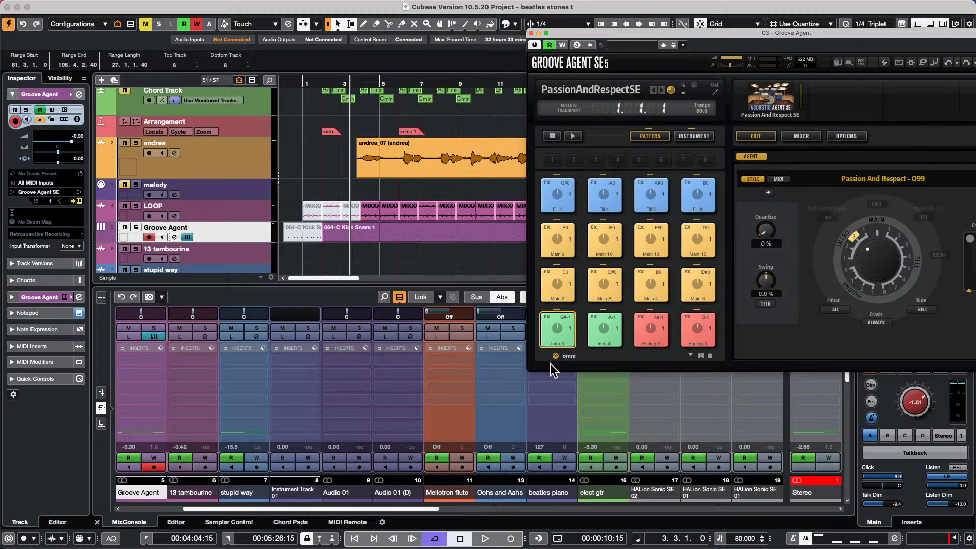
pyautogui.click(531, 32)
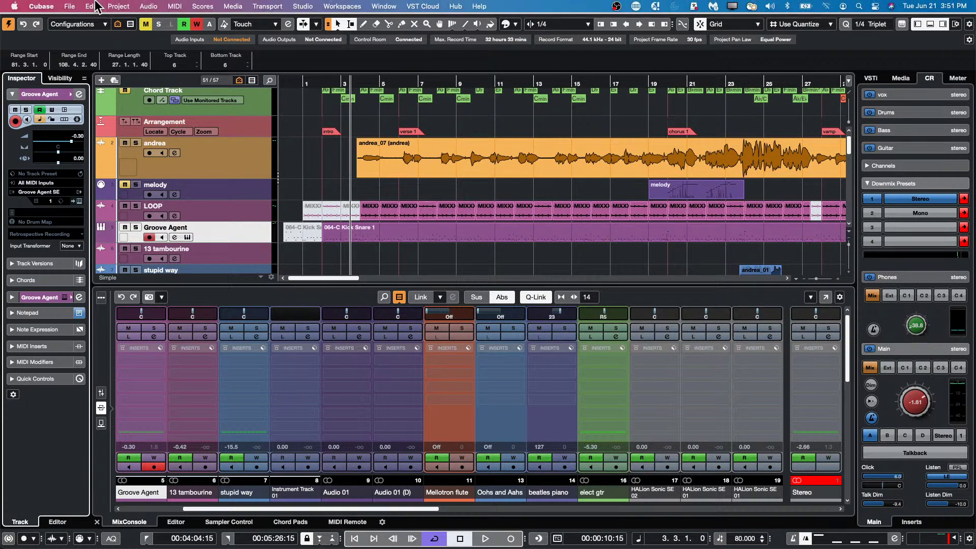
# - Open the recent project Amos Moses - GO.cpr
pyautogui.click(69, 6)
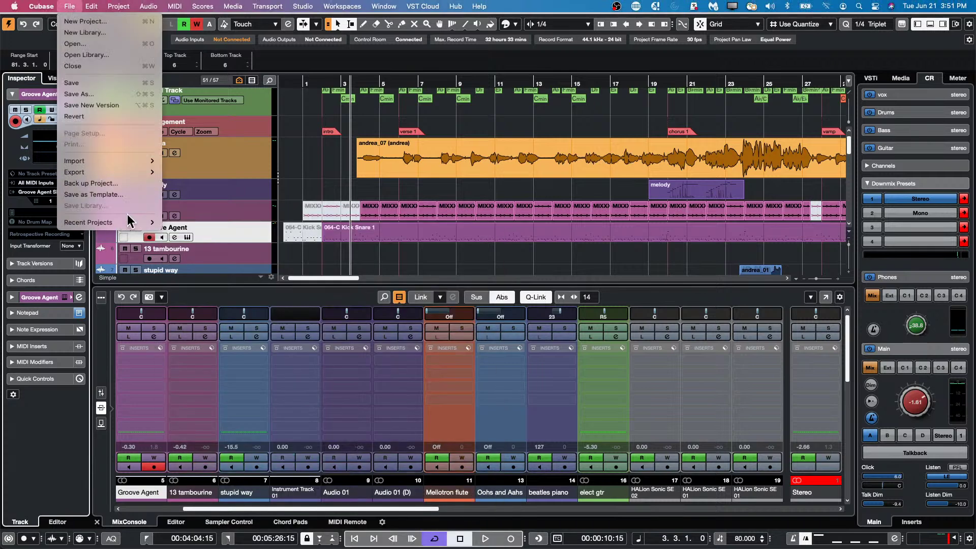
pyautogui.moveTo(126, 219)
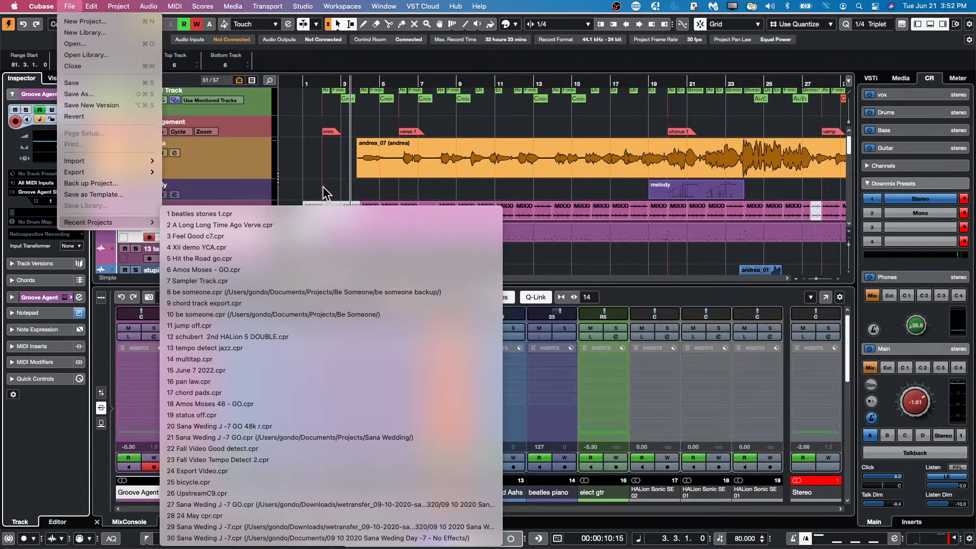
pyautogui.moveTo(111, 9)
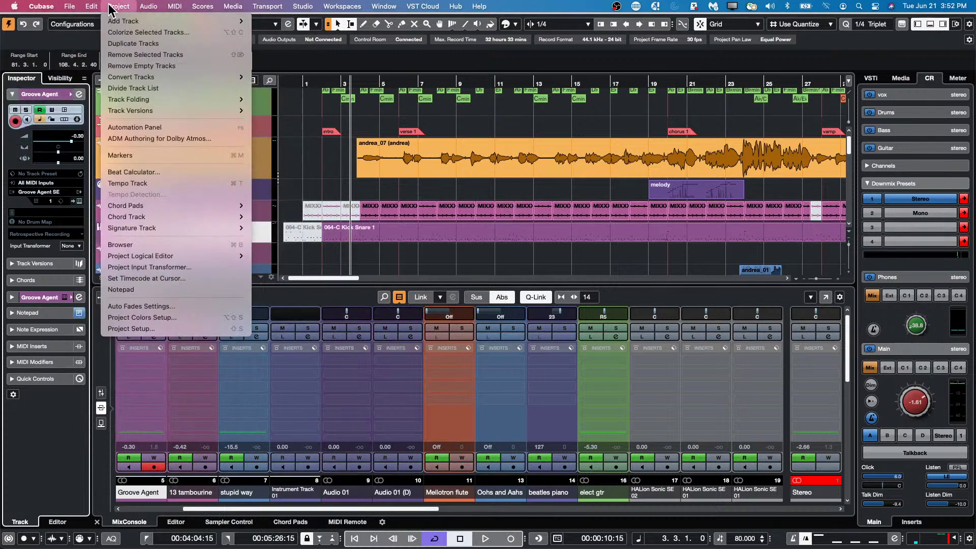
pyautogui.moveTo(41, 6)
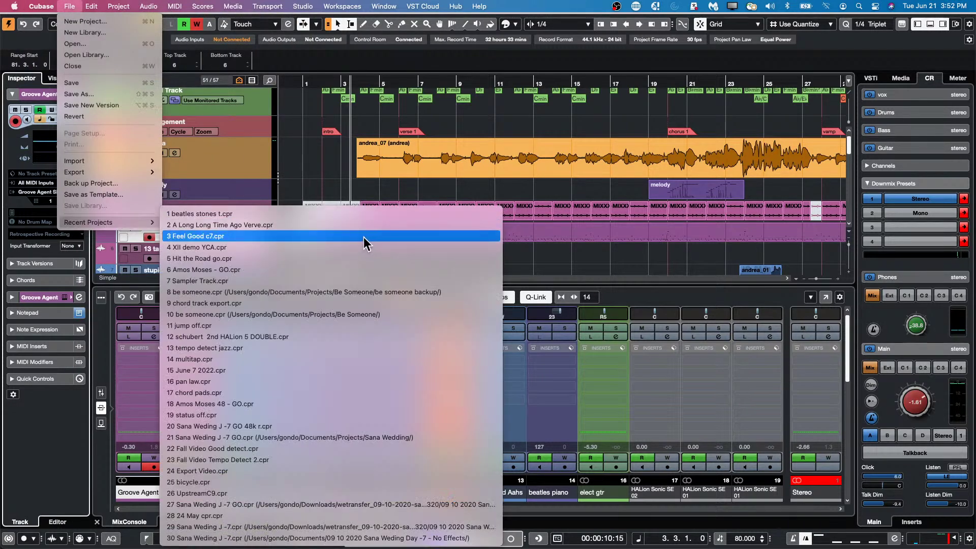
pyautogui.click(269, 265)
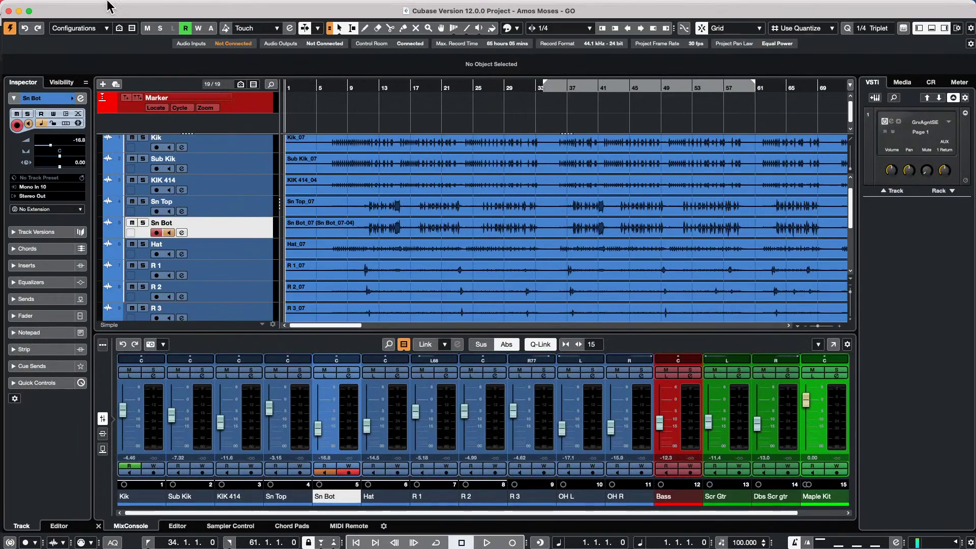
# - Revert the Amos Moses - GO project to its previously saved version
pyautogui.click(76, 5)
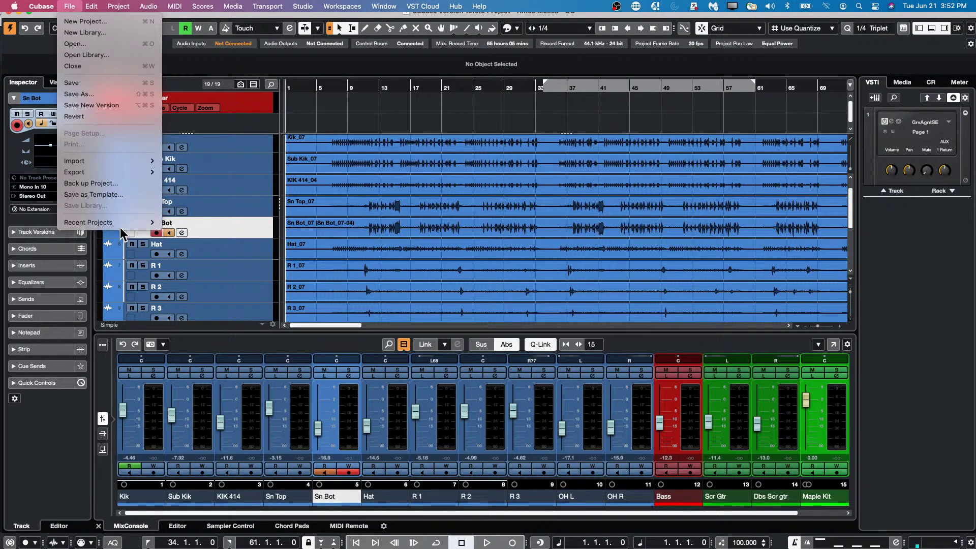
pyautogui.moveTo(120, 222)
pyautogui.click(66, 118)
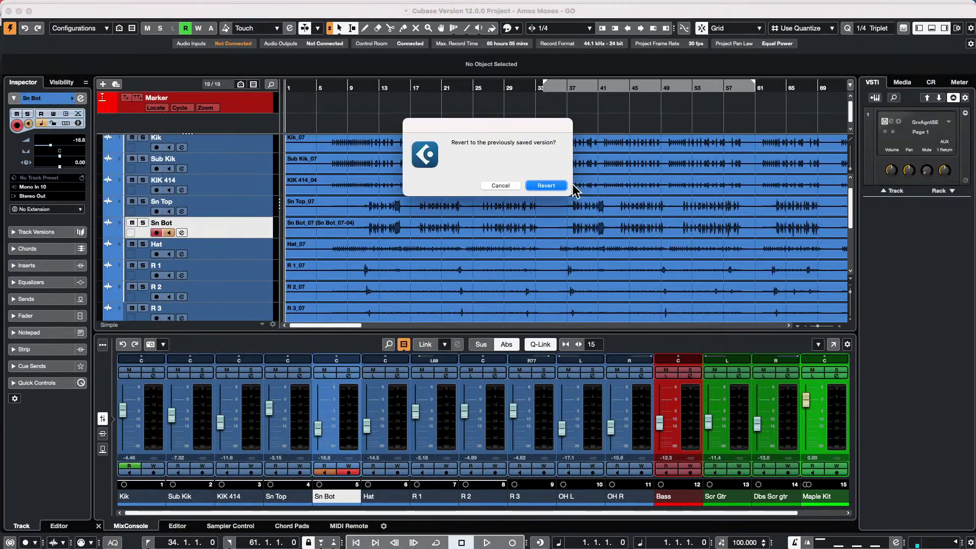
pyautogui.click(546, 184)
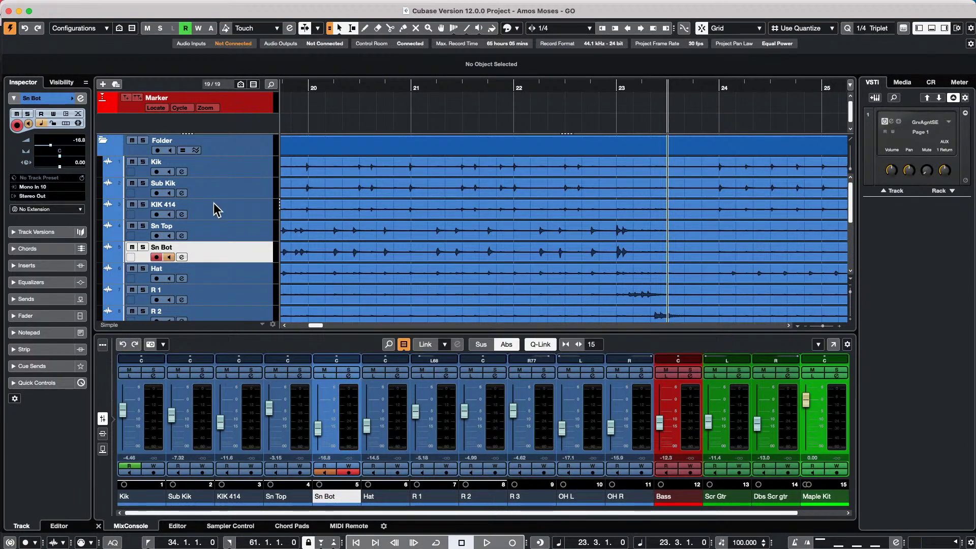
# - Select the tracks from Kik through Dbs Scr gtr and add a stereo group channel for them, routed to Stereo Out and outside the folder
pyautogui.scroll(-1, 218, 210)
pyautogui.scroll(-6, 218, 206)
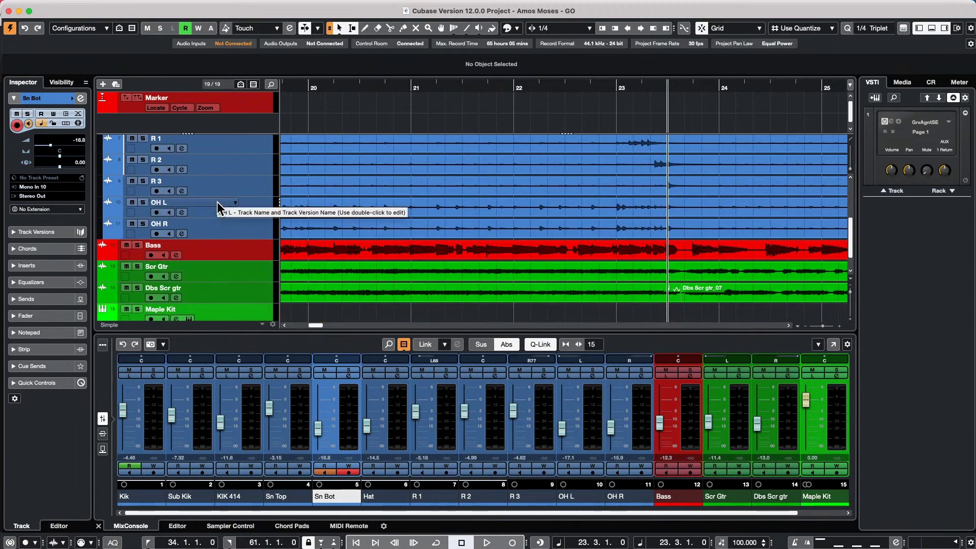
pyautogui.scroll(1, 217, 202)
pyautogui.scroll(-1, 217, 202)
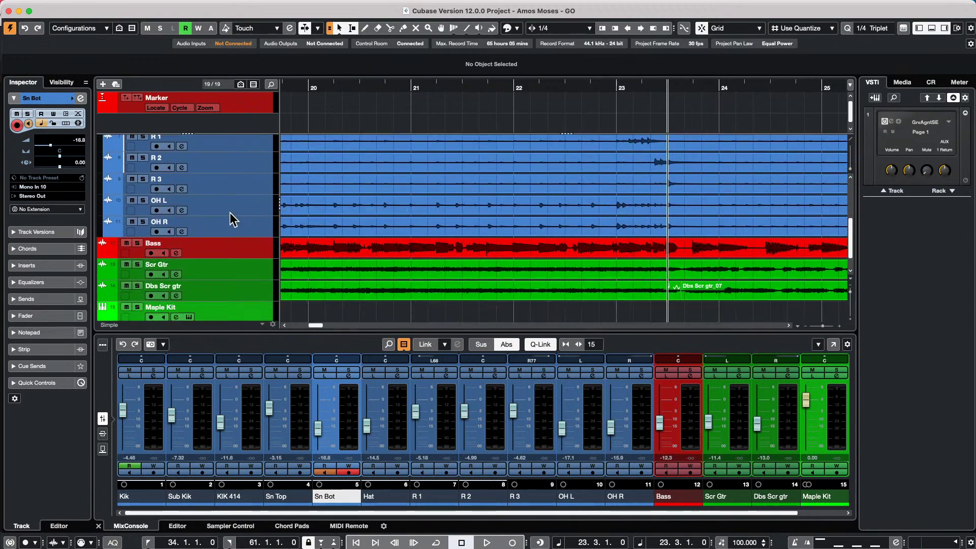
pyautogui.click(244, 288)
pyautogui.scroll(7, 239, 288)
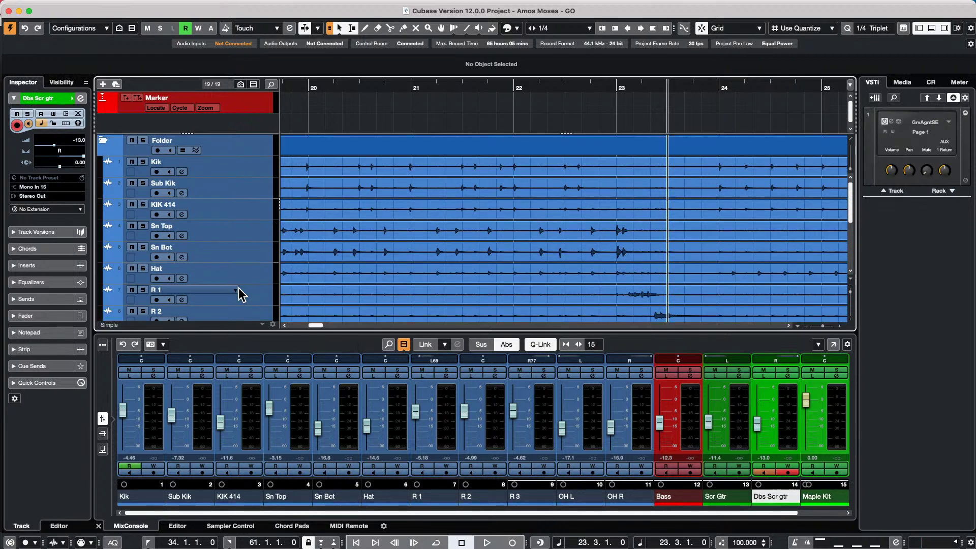
pyautogui.click(241, 152)
pyautogui.rightClick(244, 166)
pyautogui.moveTo(307, 166)
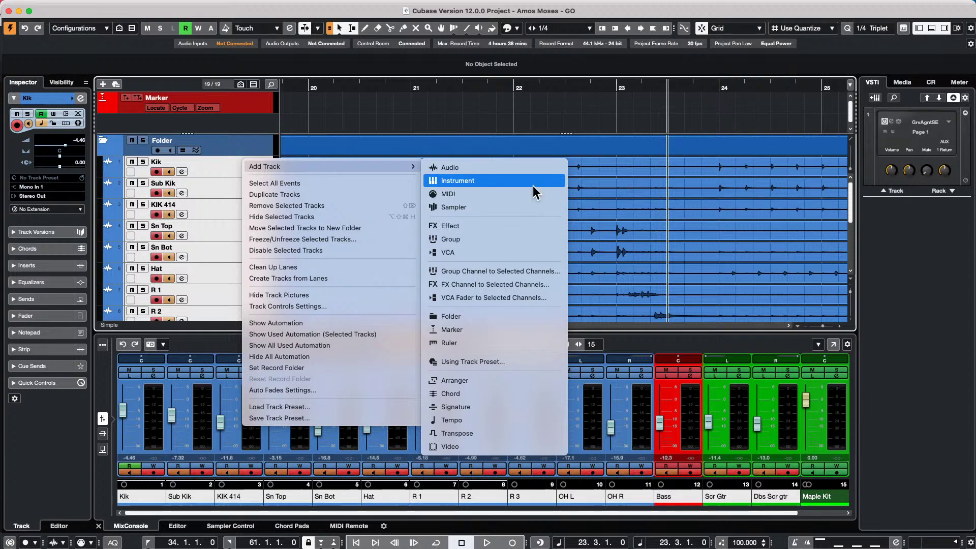
pyautogui.click(534, 270)
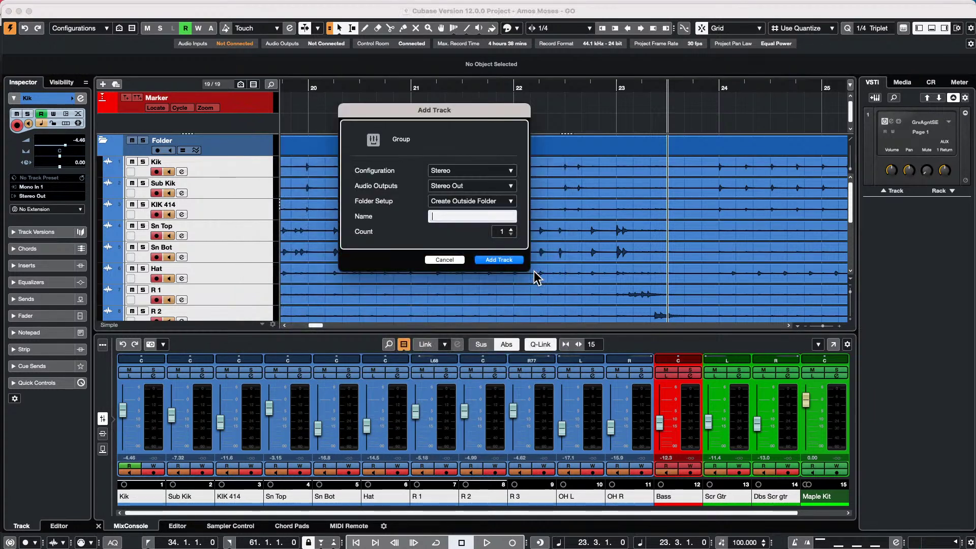
pyautogui.click(497, 261)
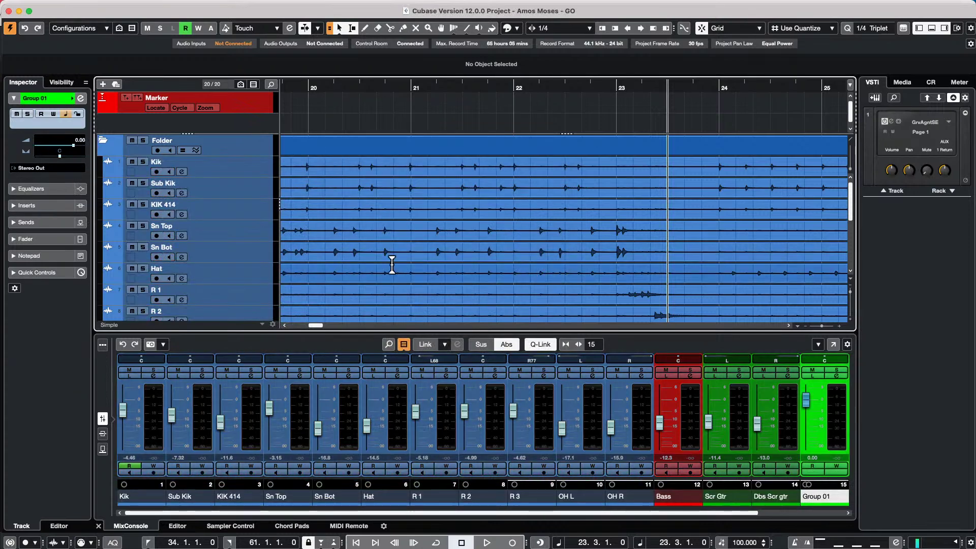
# - Locate the new group track in the track list and play the project briefly to check the signal reaching it
pyautogui.scroll(-3, 468, 266)
pyautogui.scroll(-6, 492, 293)
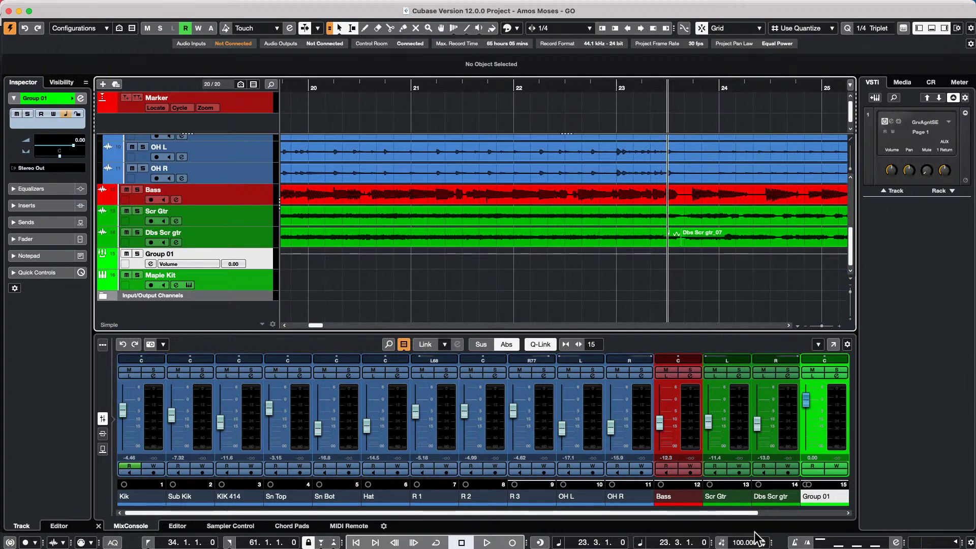
pyautogui.press('space')
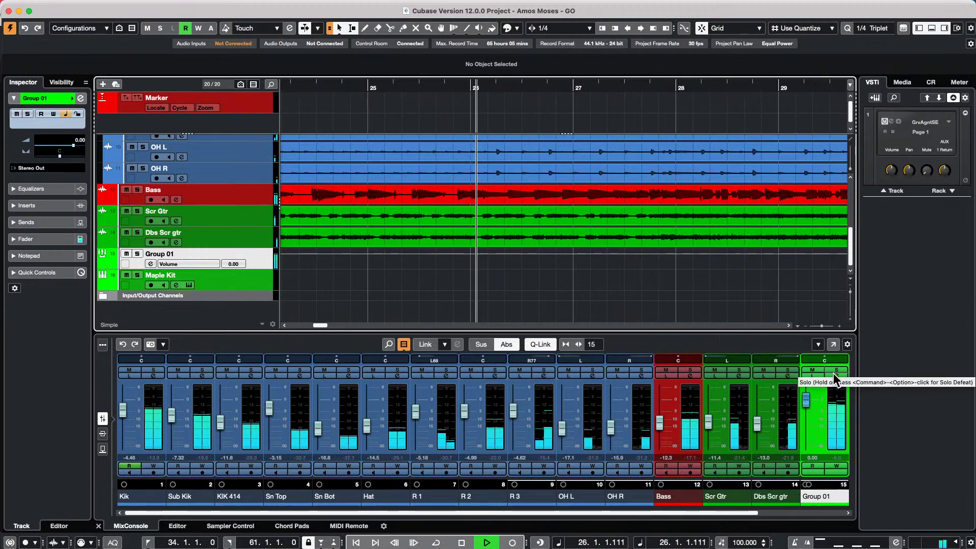
pyautogui.press('space')
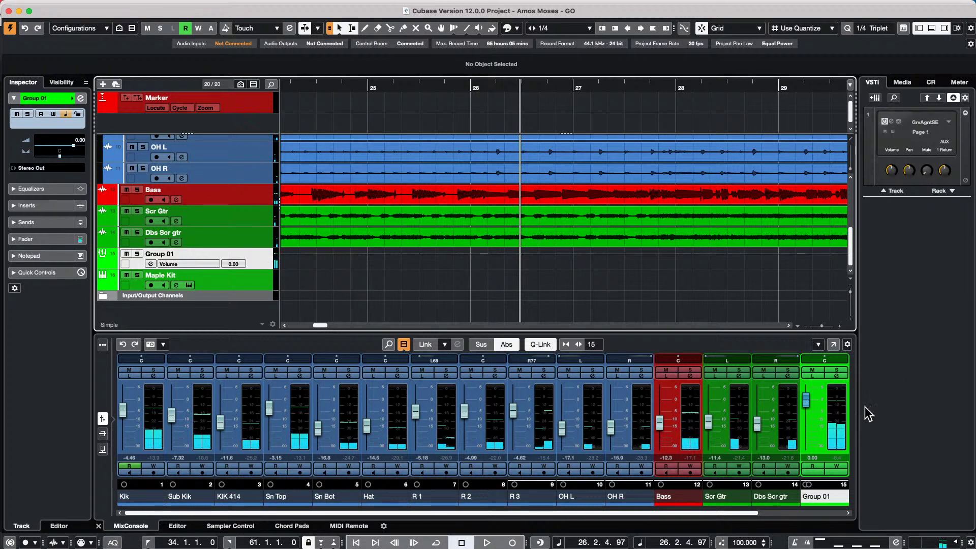
# - View the group channel's settings and the effect categories available for its first insert slot, and close the settings
pyautogui.click(836, 376)
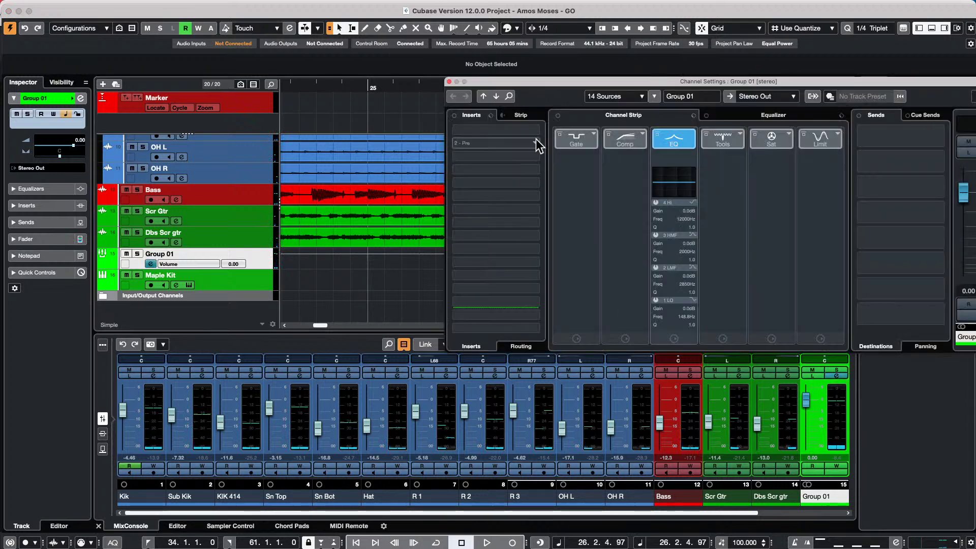
pyautogui.click(482, 130)
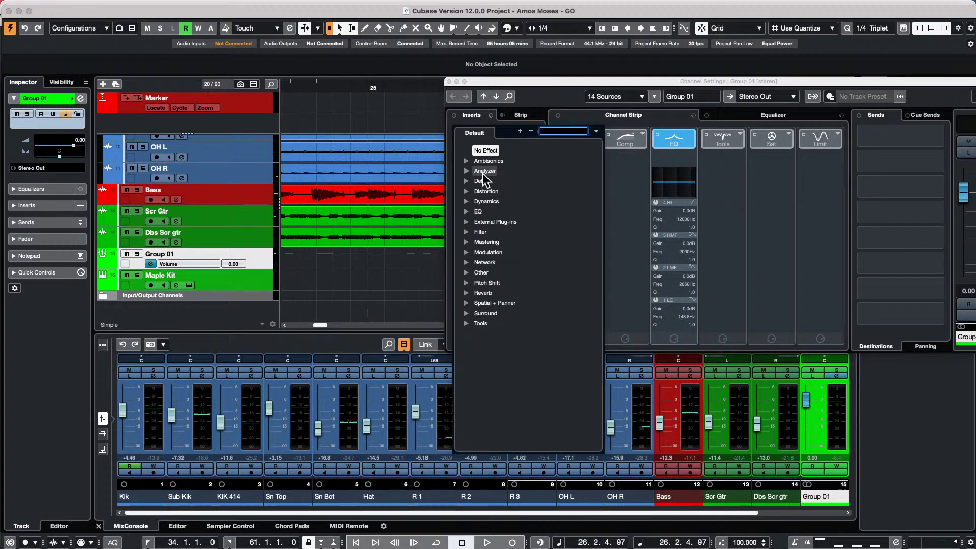
pyautogui.click(450, 80)
pyautogui.click(449, 81)
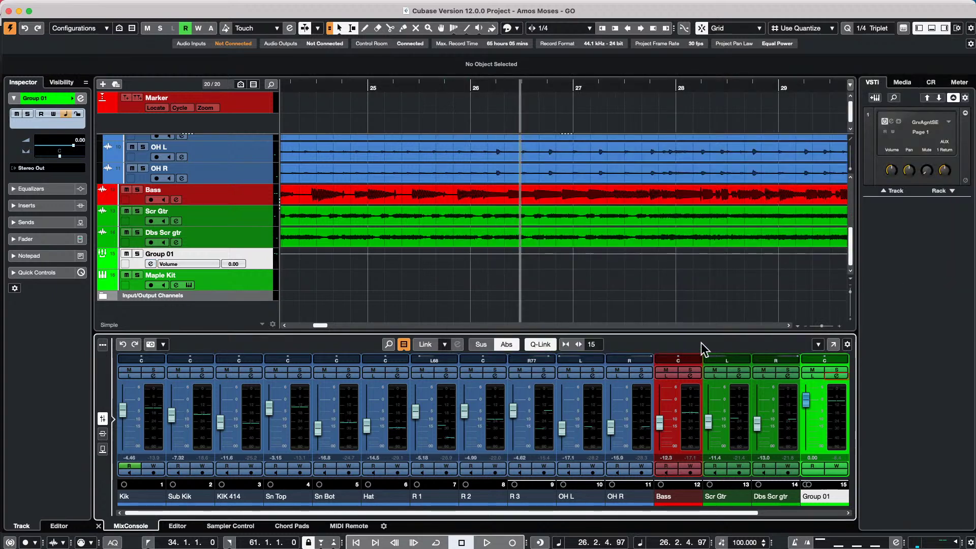
pyautogui.rightClick(838, 418)
pyautogui.moveTo(838, 418)
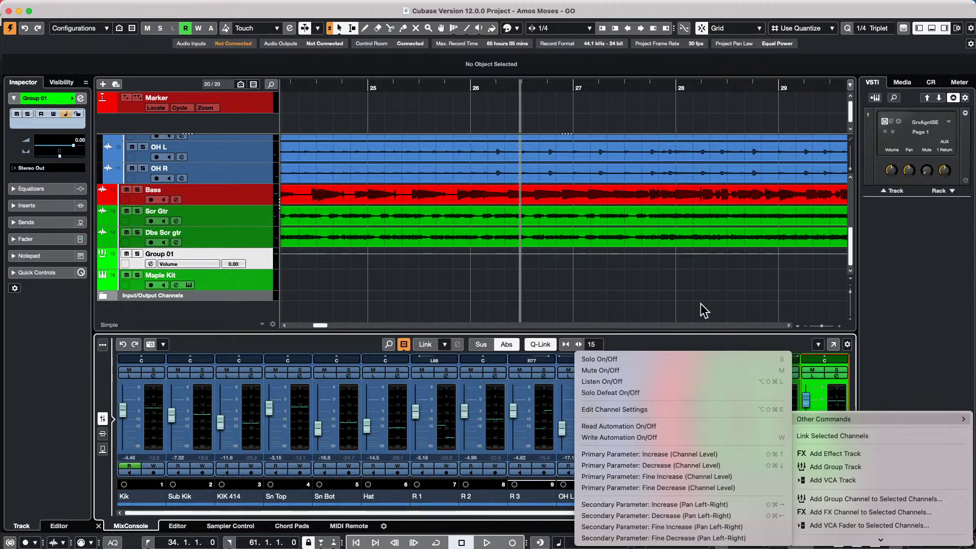
pyautogui.click(694, 267)
pyautogui.rightClick(833, 395)
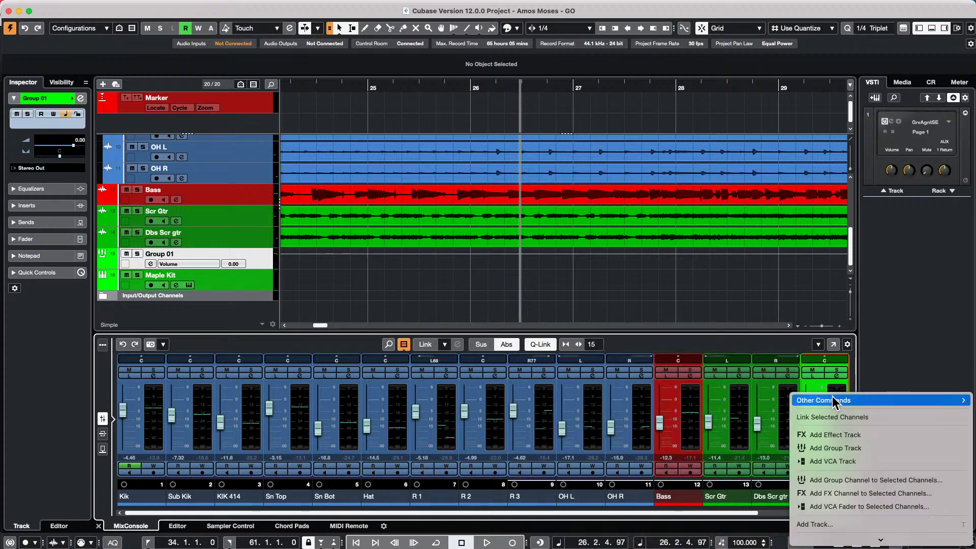
pyautogui.moveTo(831, 400)
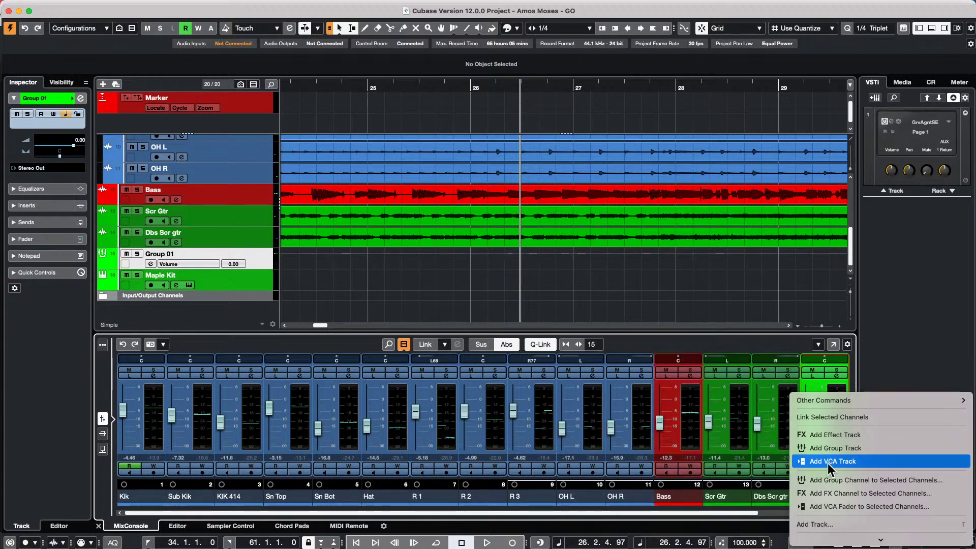
pyautogui.scroll(-2, 861, 490)
pyautogui.click(873, 441)
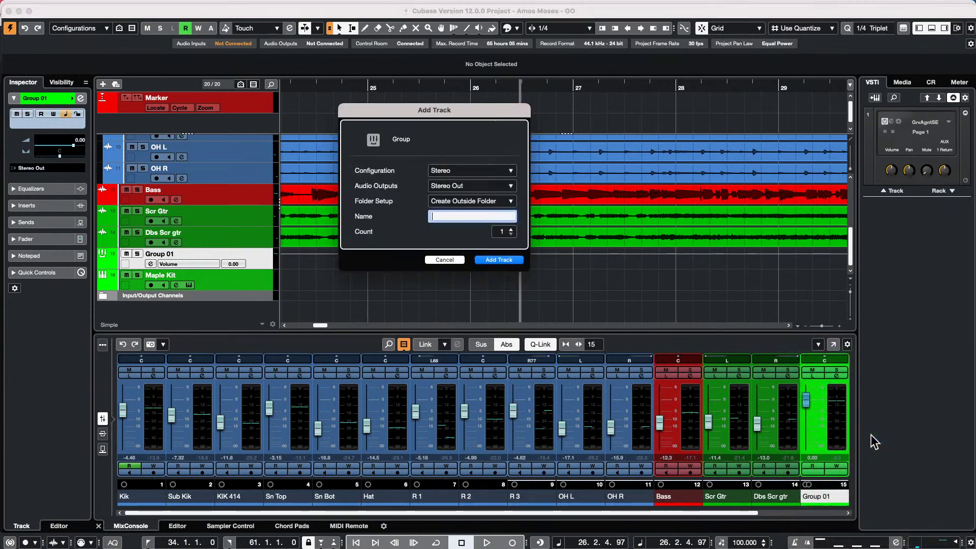
pyautogui.click(445, 260)
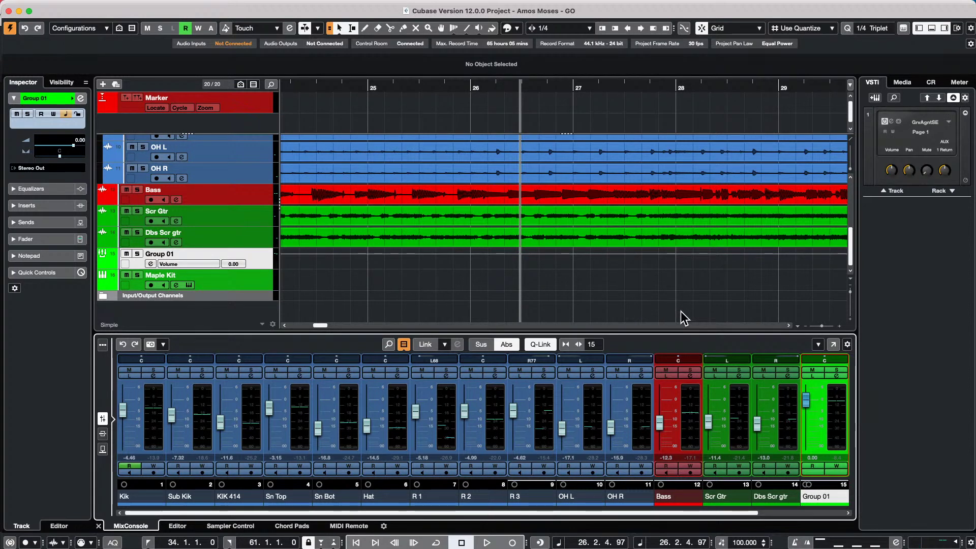
# - Load the Frequency EQ into the group channel's first insert slot and move the plug-in window so all eight bands are visible
pyautogui.click(837, 371)
pyautogui.click(839, 372)
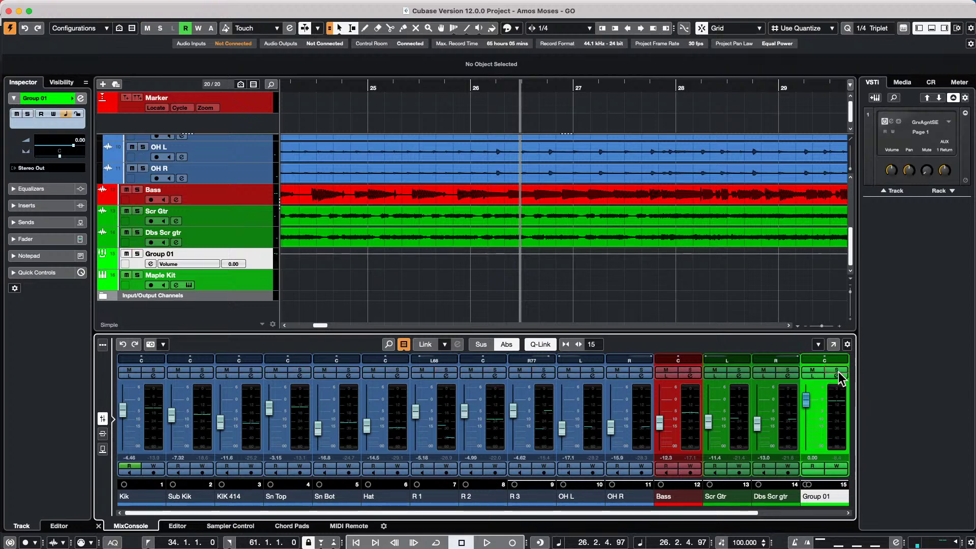
pyautogui.click(836, 375)
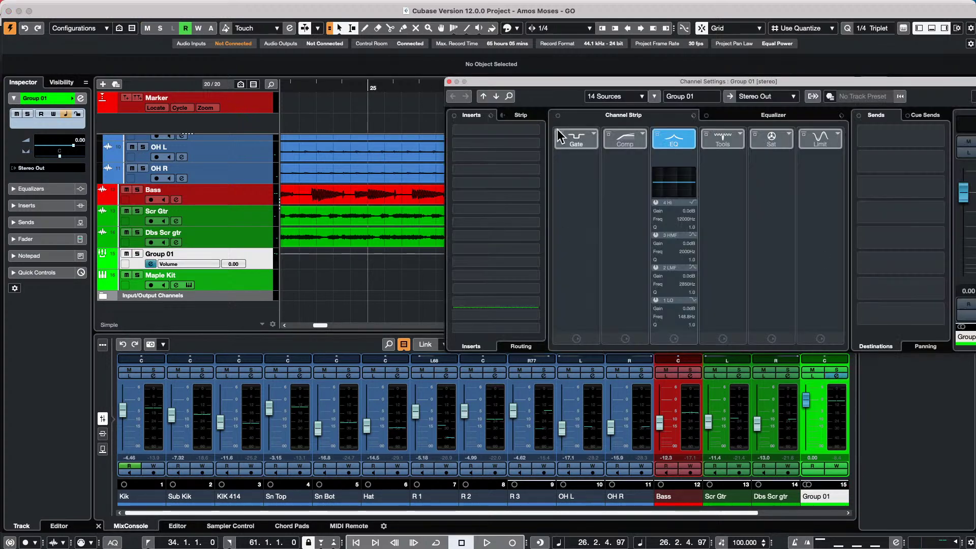
pyautogui.click(518, 129)
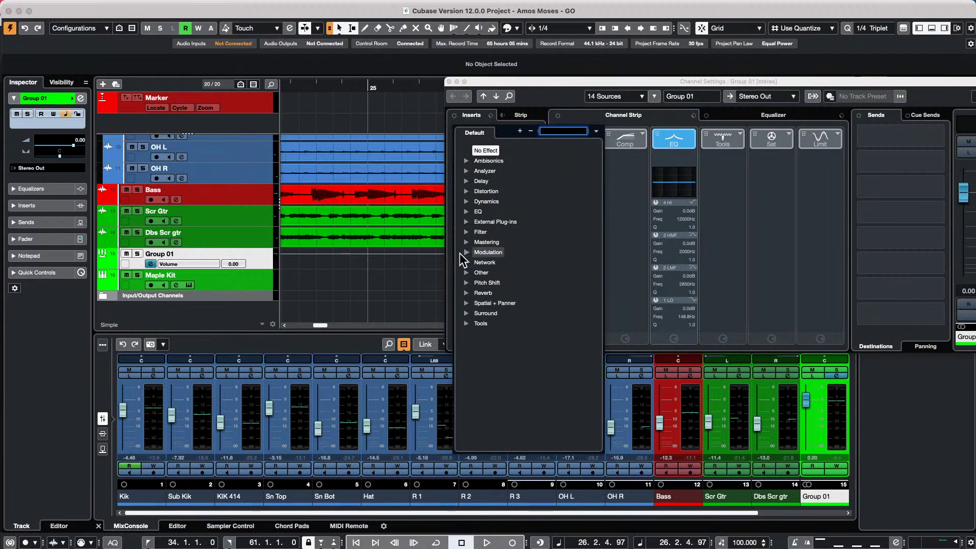
pyautogui.click(465, 211)
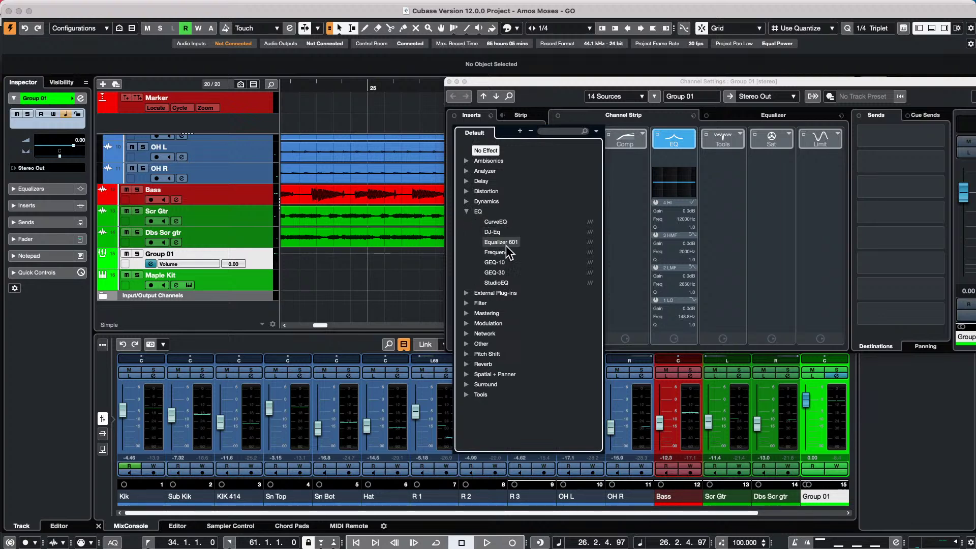
pyautogui.click(510, 252)
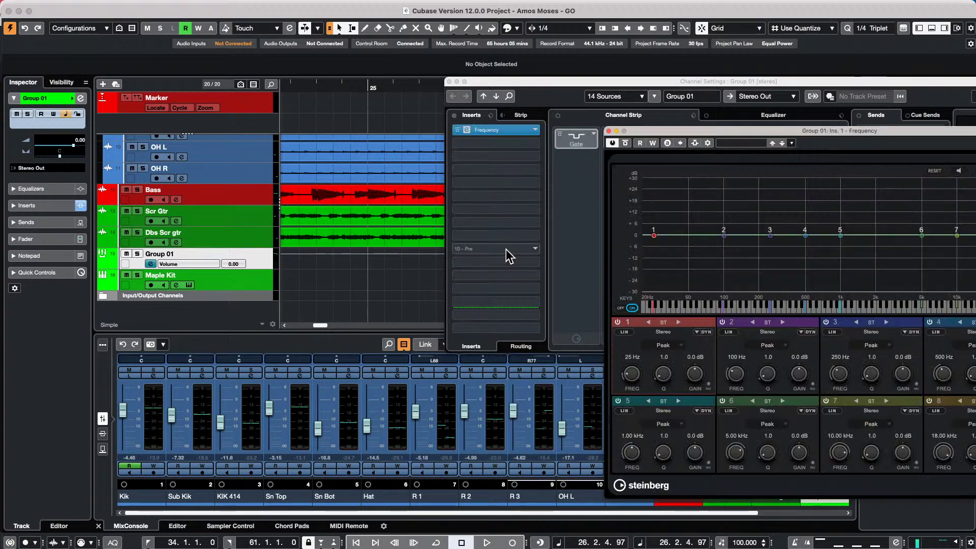
pyautogui.moveTo(649, 131); pyautogui.dragTo(324, 68)
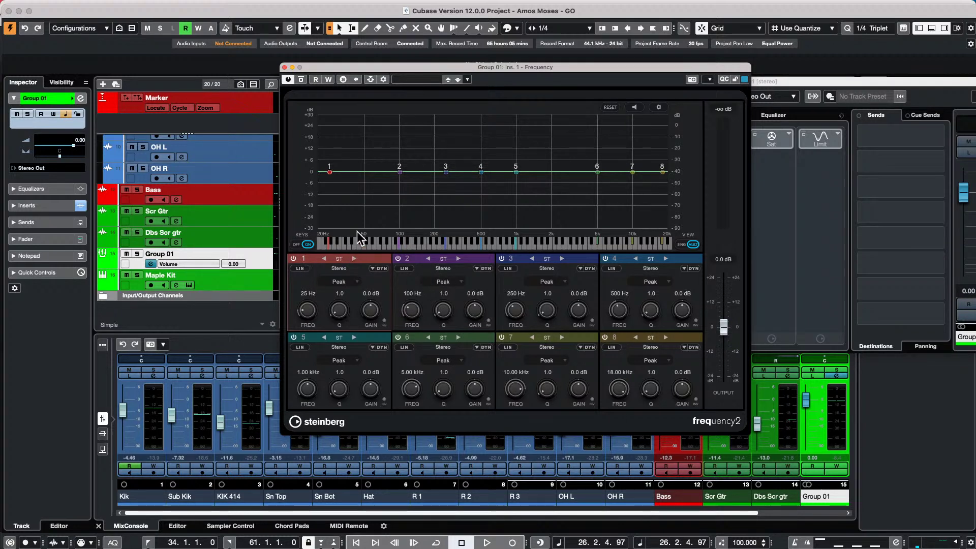
# - Start playback and switch off bands 1 and 3 in the Frequency EQ, keeping band 2 active
pyautogui.press('space')
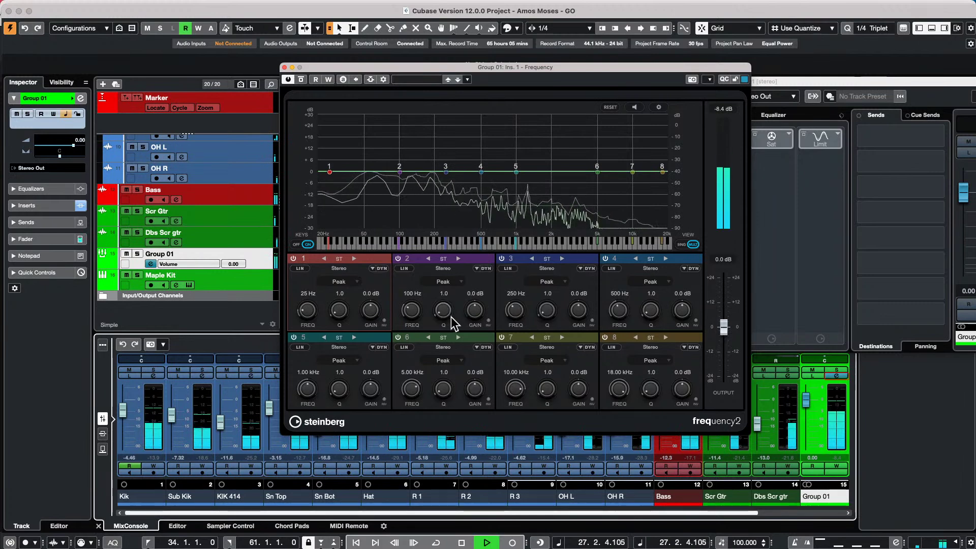
pyautogui.click(398, 259)
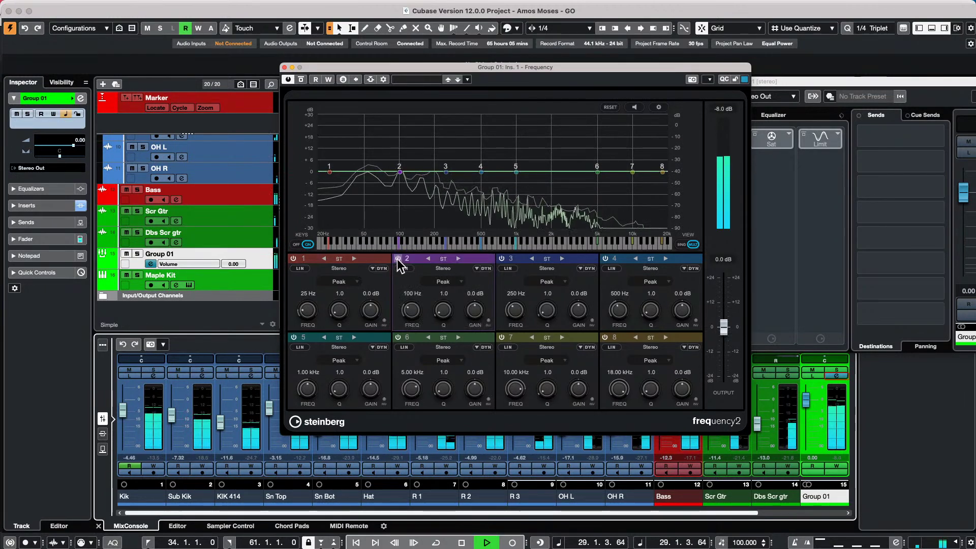
pyautogui.click(398, 259)
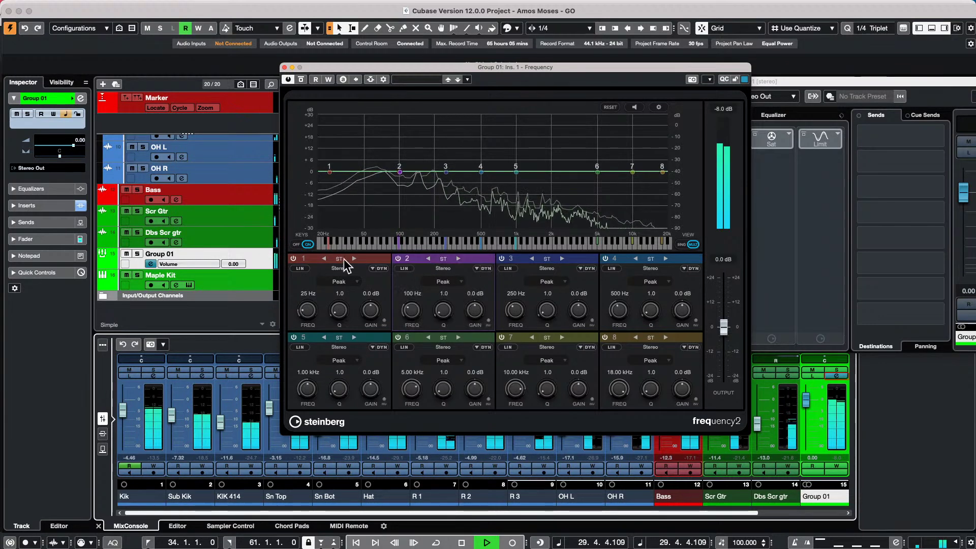
pyautogui.click(294, 259)
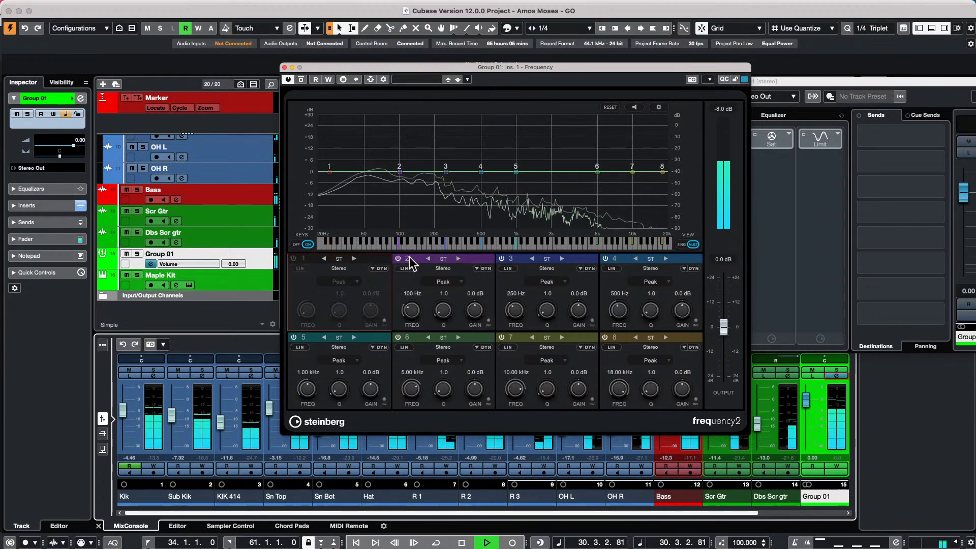
pyautogui.click(501, 259)
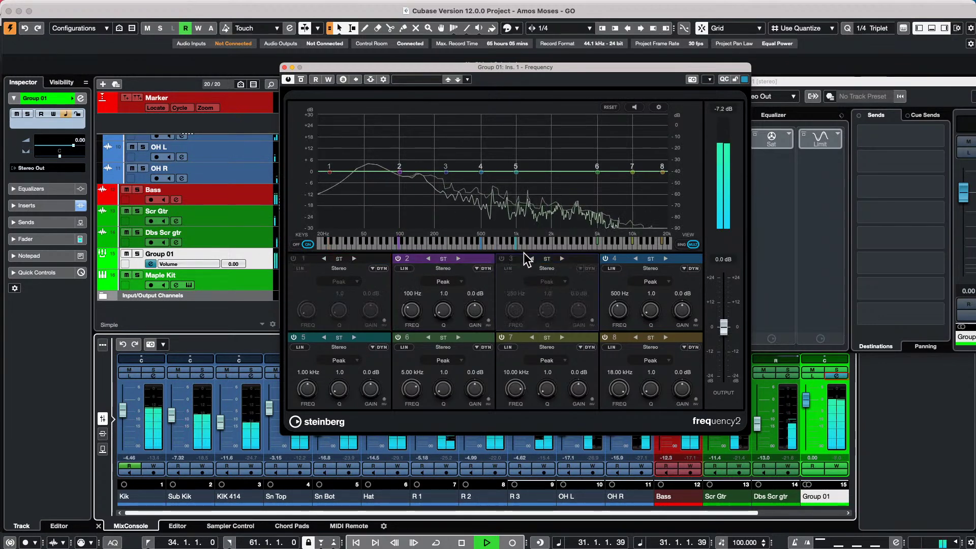
# - Turn off bands 4, 5 and 6 of Group 01's Frequency equalizer, and close the plug-in with playback stopped
pyautogui.click(605, 259)
pyautogui.click(294, 338)
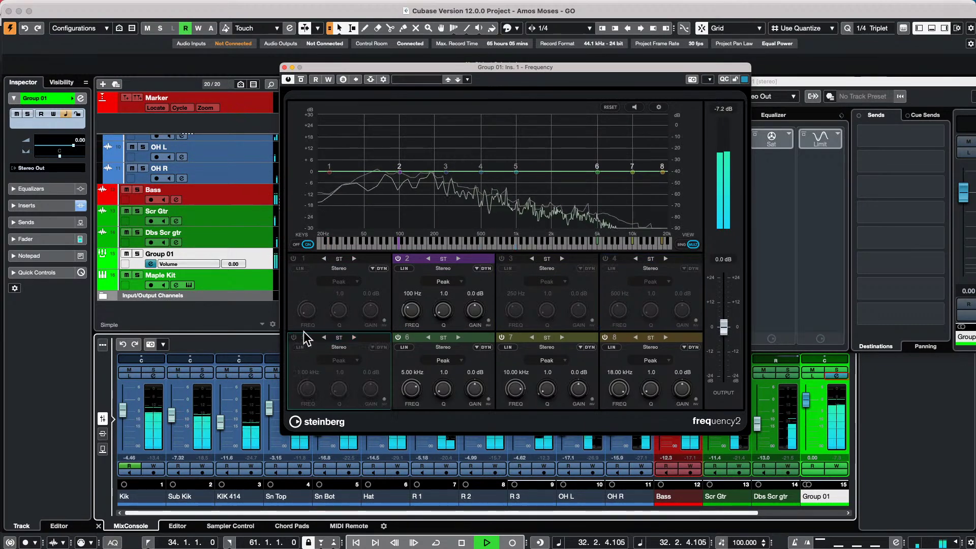
pyautogui.click(397, 337)
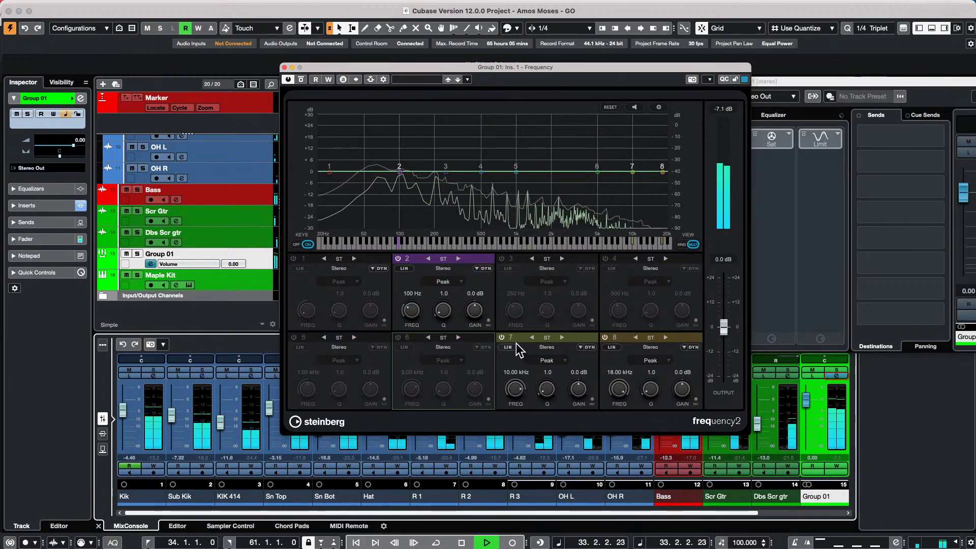
pyautogui.press('space')
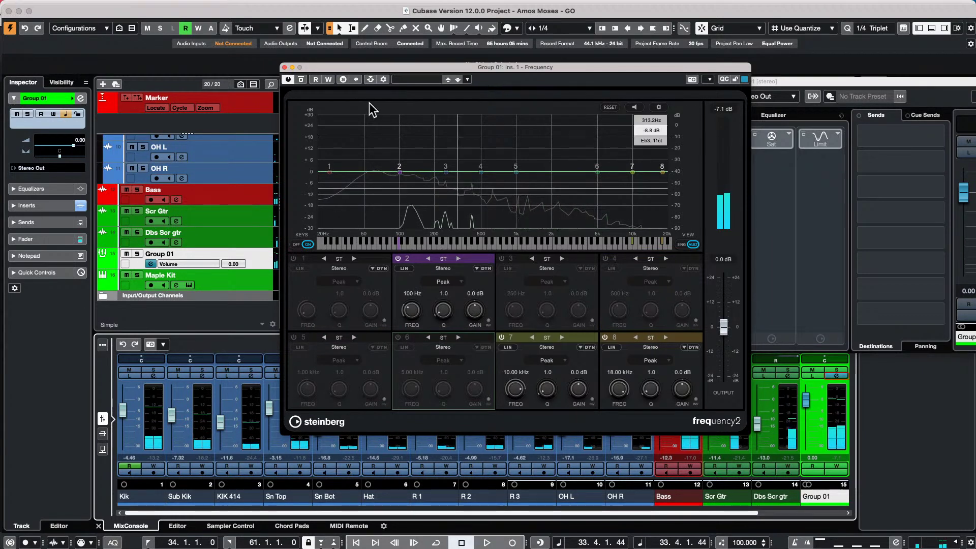
pyautogui.click(285, 66)
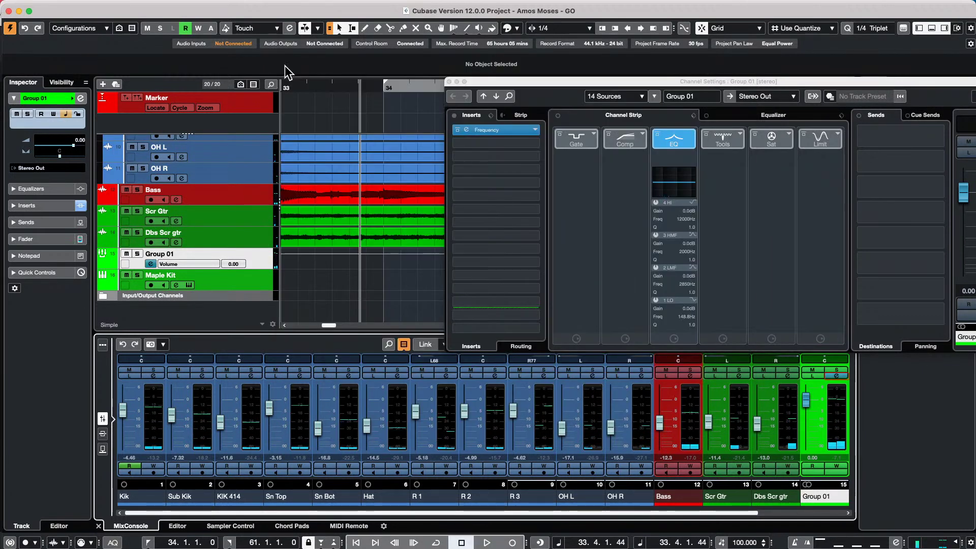
# - Replace the Frequency insert on Group 01 with the Imager plug-in, found by searching for "imager"
pyautogui.click(506, 133)
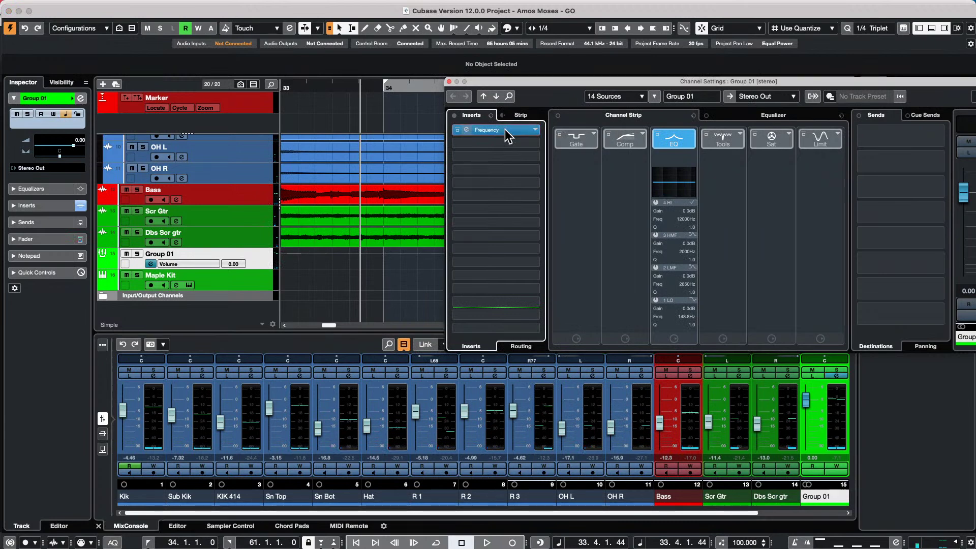
pyautogui.click(534, 130)
pyautogui.click(494, 123)
pyautogui.click(500, 129)
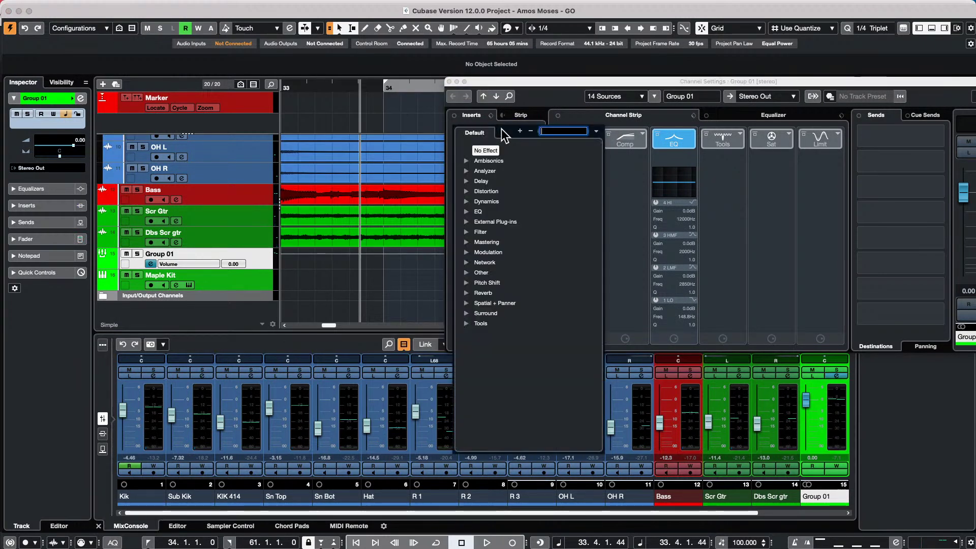
pyautogui.write('imager')
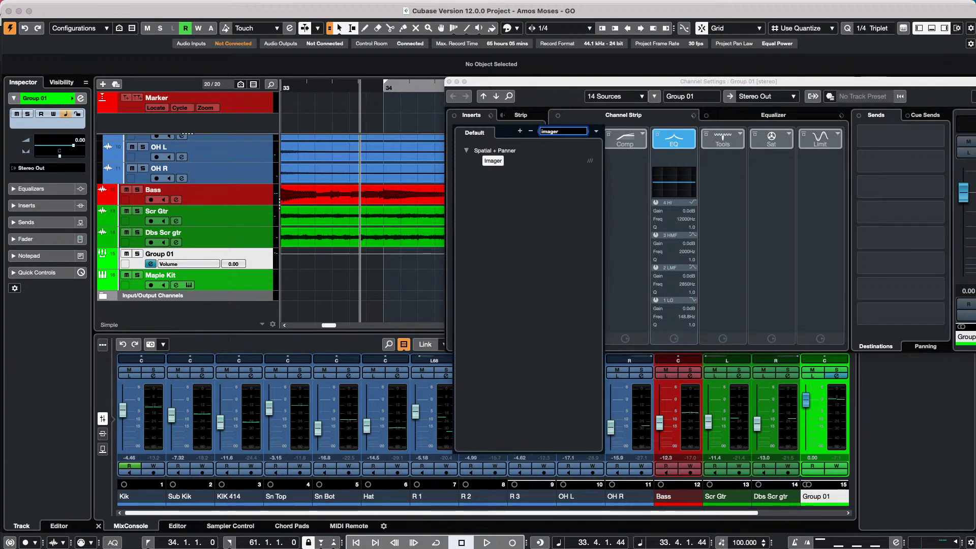
pyautogui.press('Return')
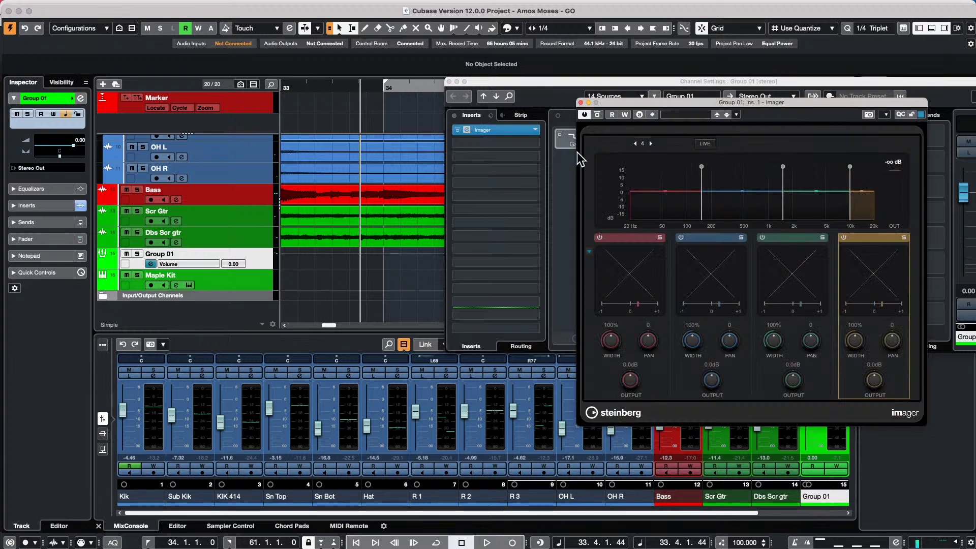
# - Lower the Imager's first crossover to about 100 Hz and turn off its three upper bands
pyautogui.moveTo(664, 103); pyautogui.dragTo(281, 140)
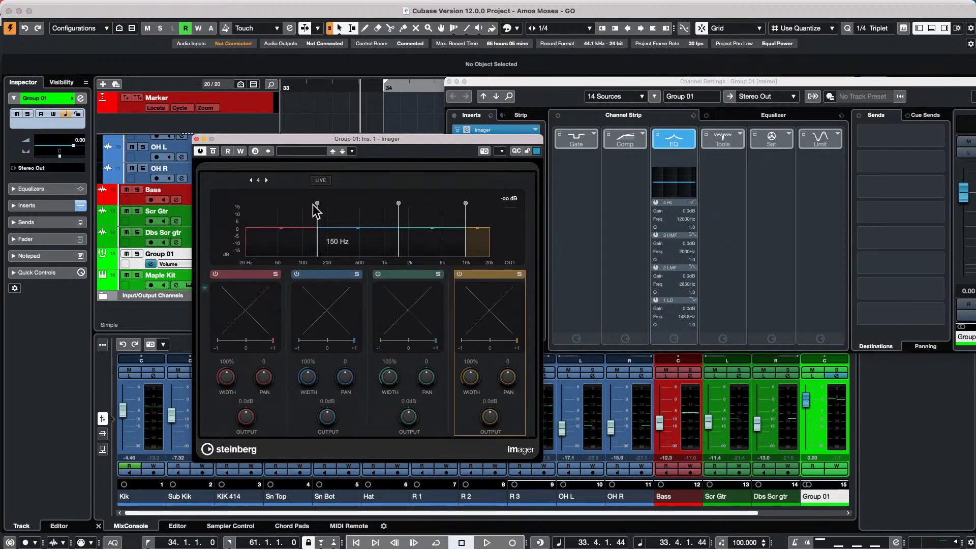
pyautogui.moveTo(317, 203); pyautogui.dragTo(304, 204)
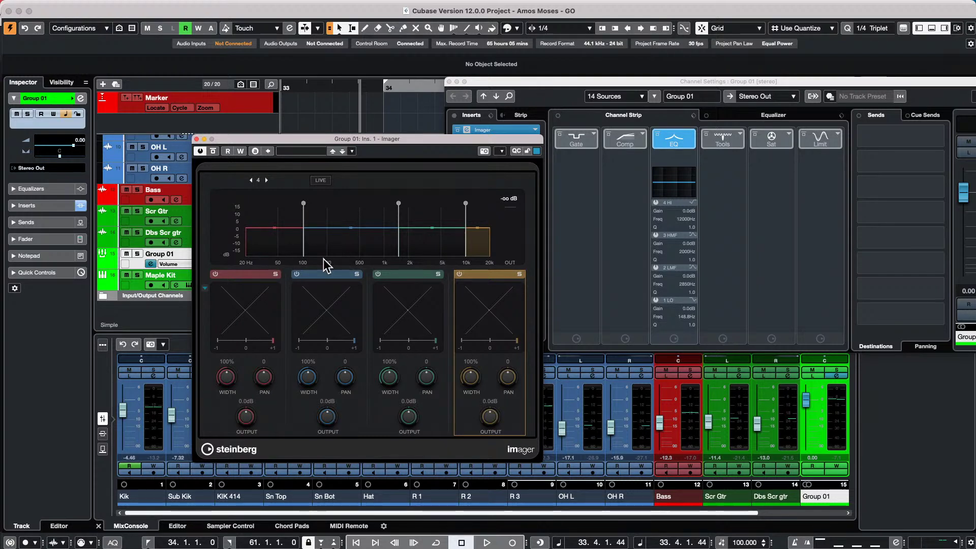
pyautogui.click(298, 275)
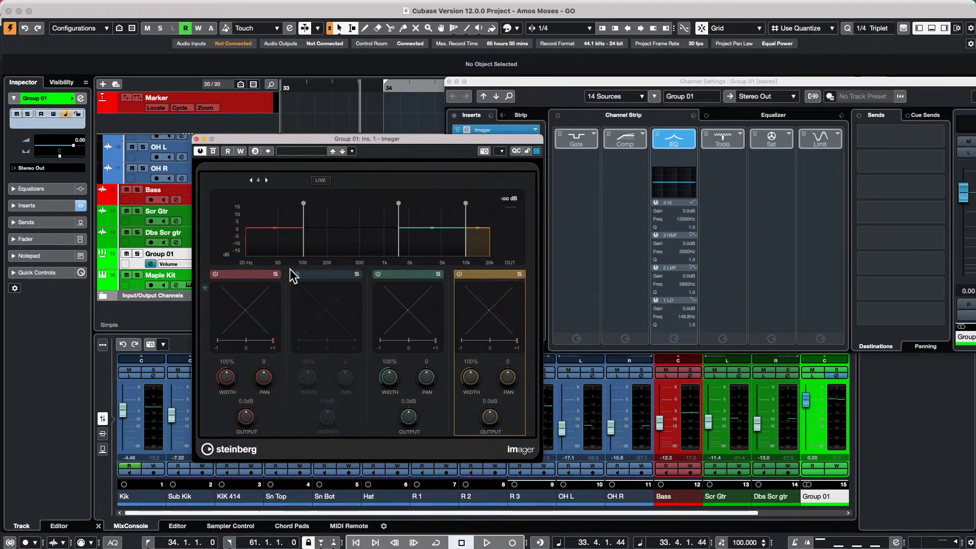
pyautogui.click(377, 274)
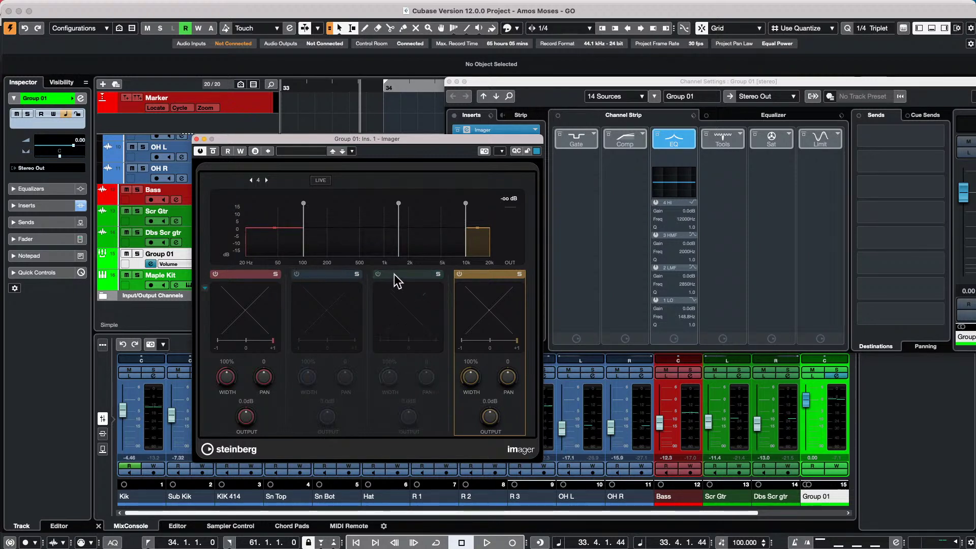
pyautogui.click(459, 275)
# - Solo the Imager's lowest band during playback, and stop the project
pyautogui.press('space')
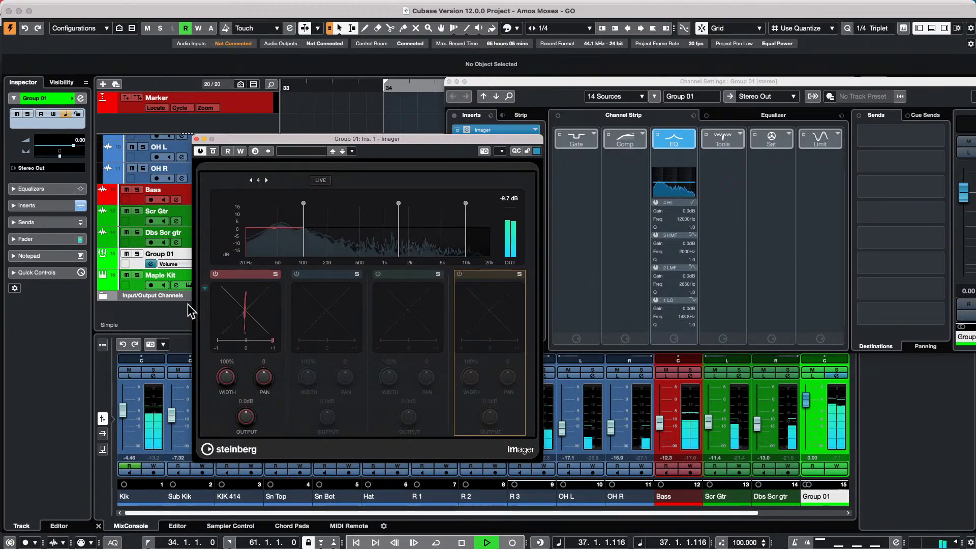
pyautogui.click(276, 274)
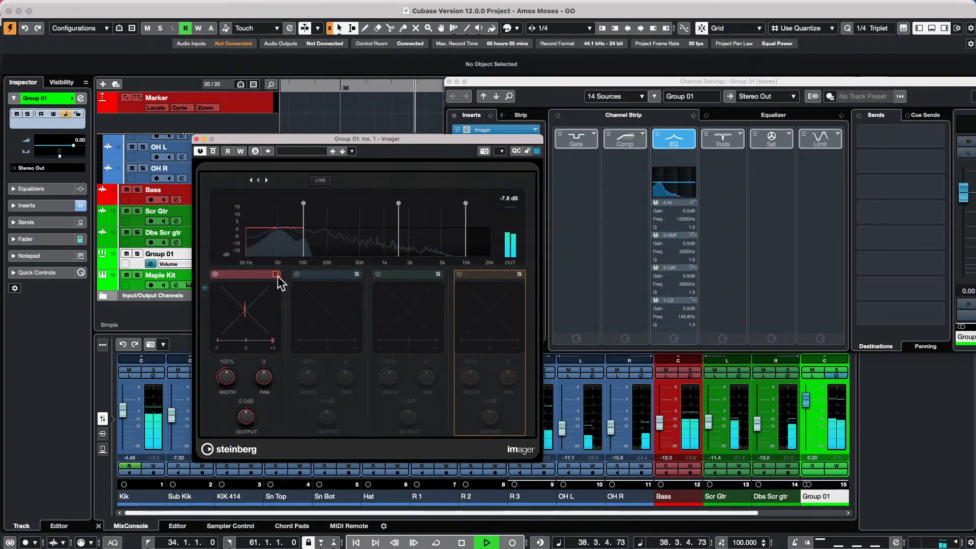
pyautogui.press('space')
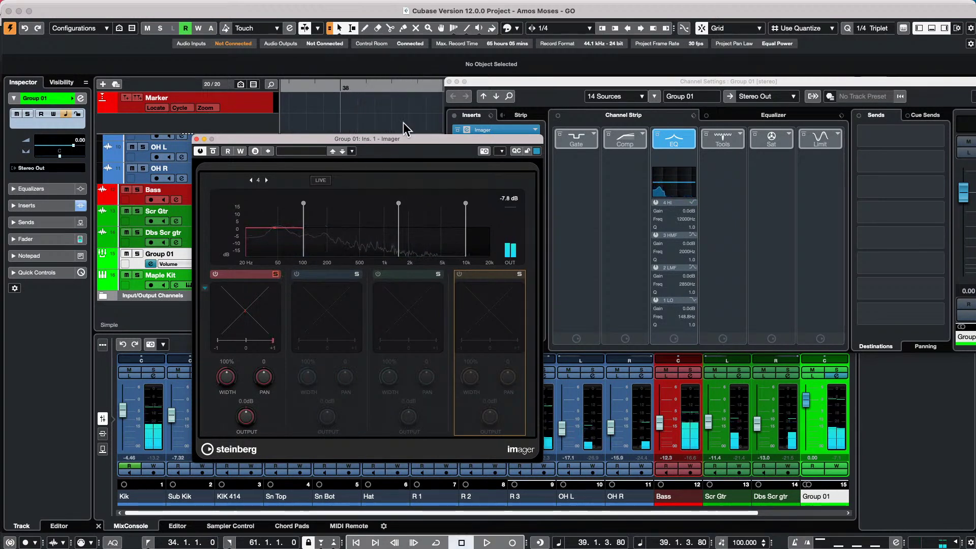
# - Close the channel settings and the Imager window of Group 01, leaving its second insert slot empty
pyautogui.moveTo(405, 134); pyautogui.dragTo(831, 124)
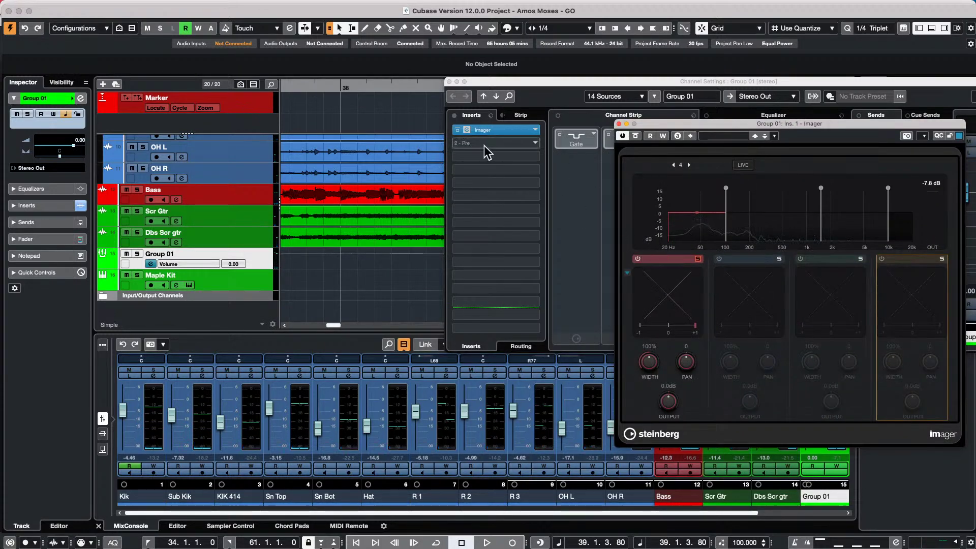
pyautogui.click(536, 145)
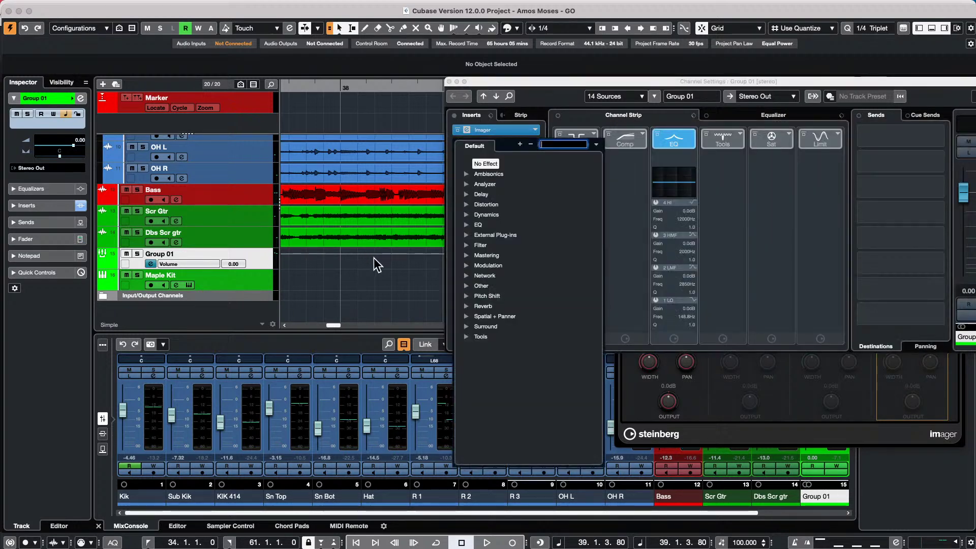
pyautogui.click(600, 209)
pyautogui.moveTo(489, 79); pyautogui.dragTo(345, 62)
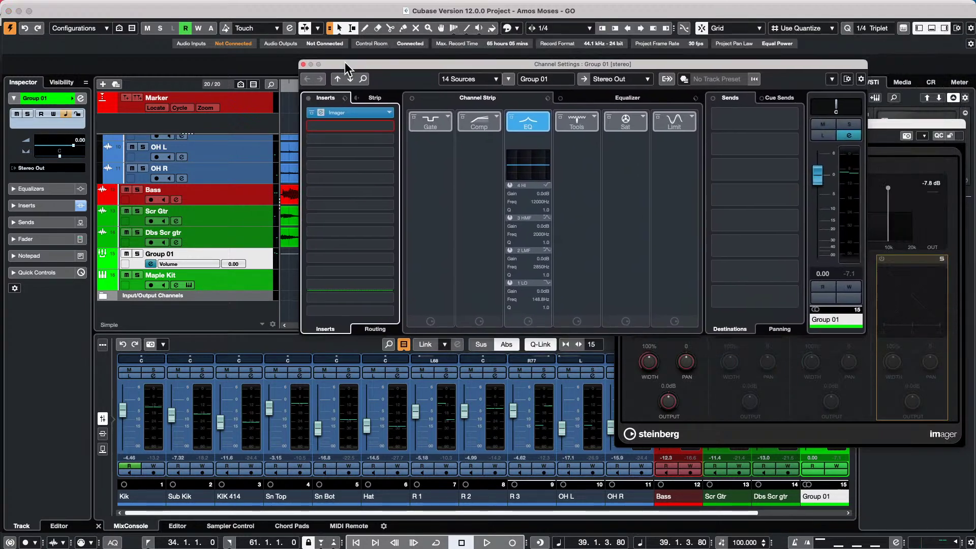
pyautogui.click(303, 64)
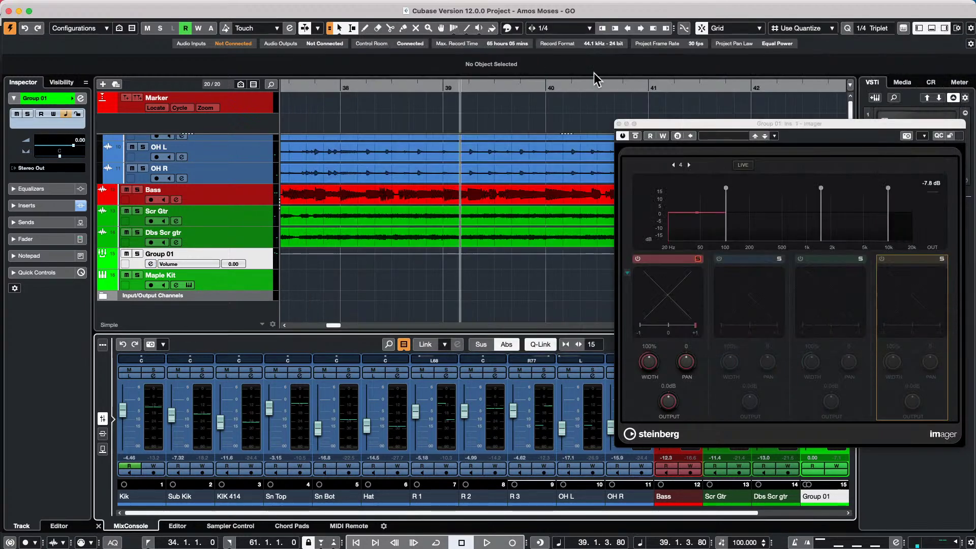
pyautogui.click(618, 125)
# - Open the audio mixdown export and choose Group 01 as the only channel to export
pyautogui.moveTo(326, 85); pyautogui.dragTo(333, 9)
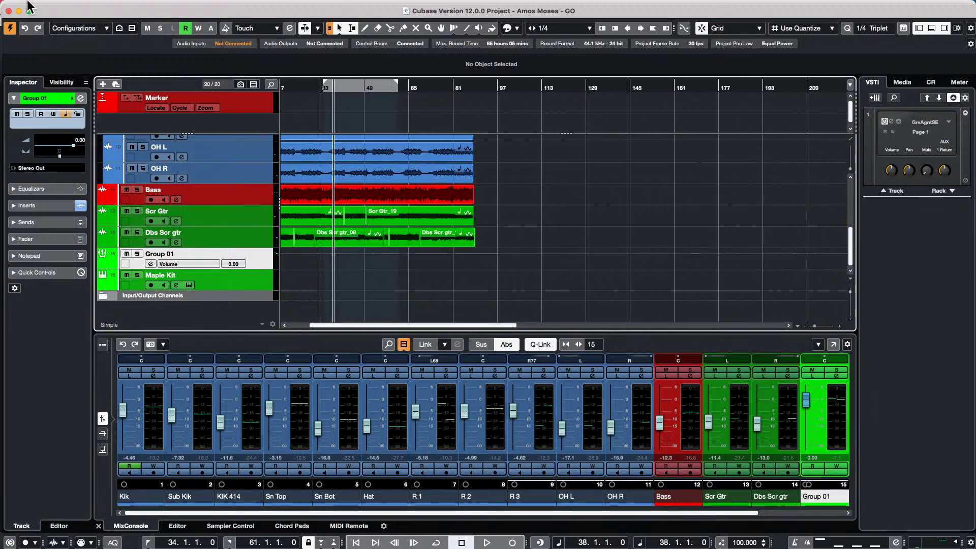
pyautogui.moveTo(152, 6)
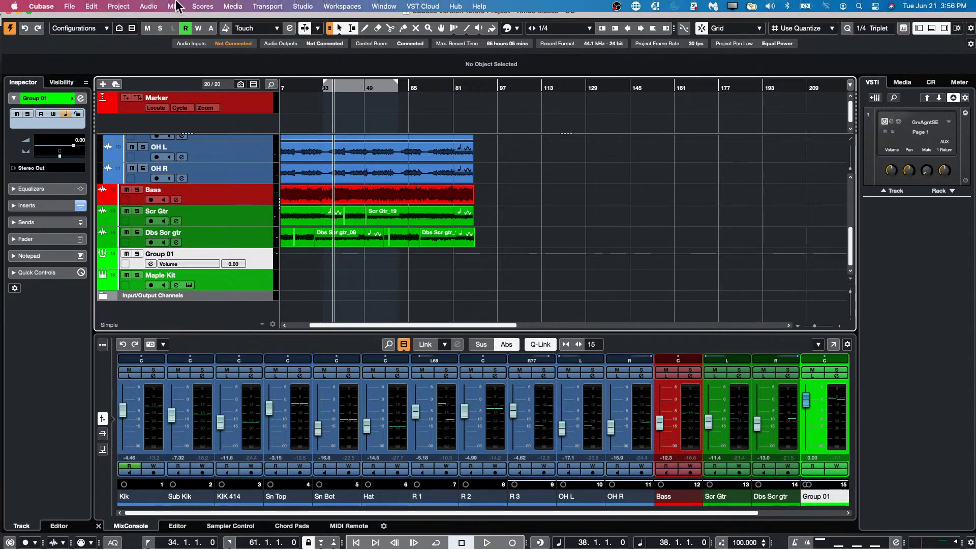
pyautogui.click(65, 7)
pyautogui.moveTo(86, 222)
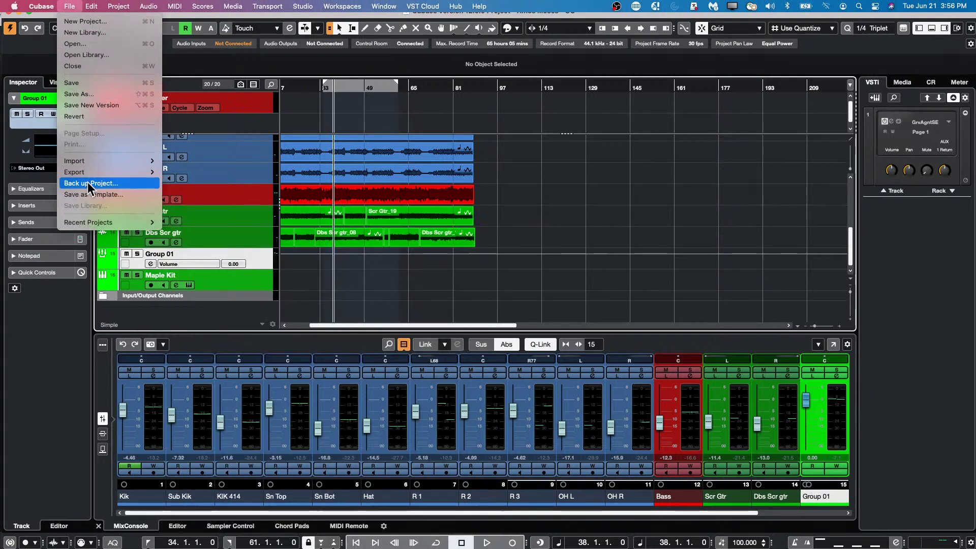
pyautogui.moveTo(99, 173)
pyautogui.click(208, 172)
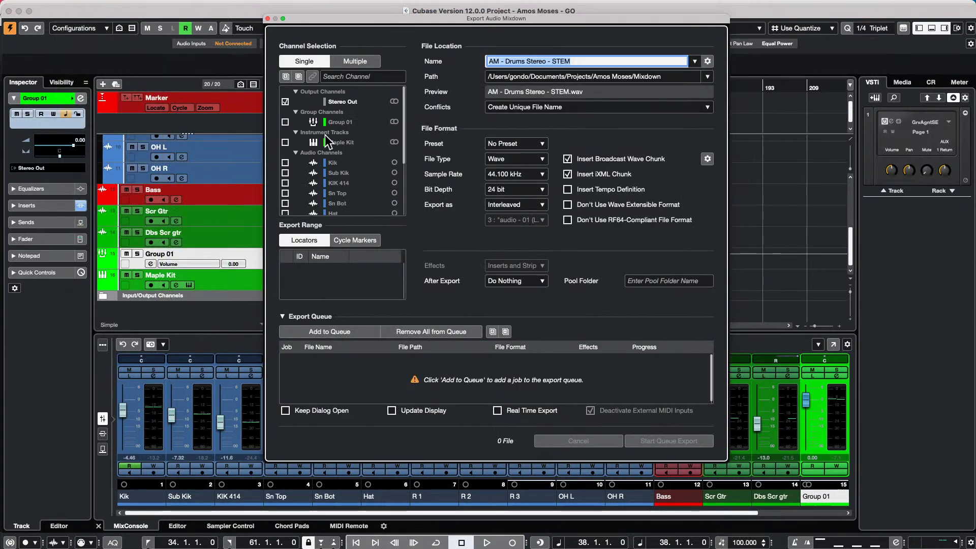
pyautogui.click(285, 122)
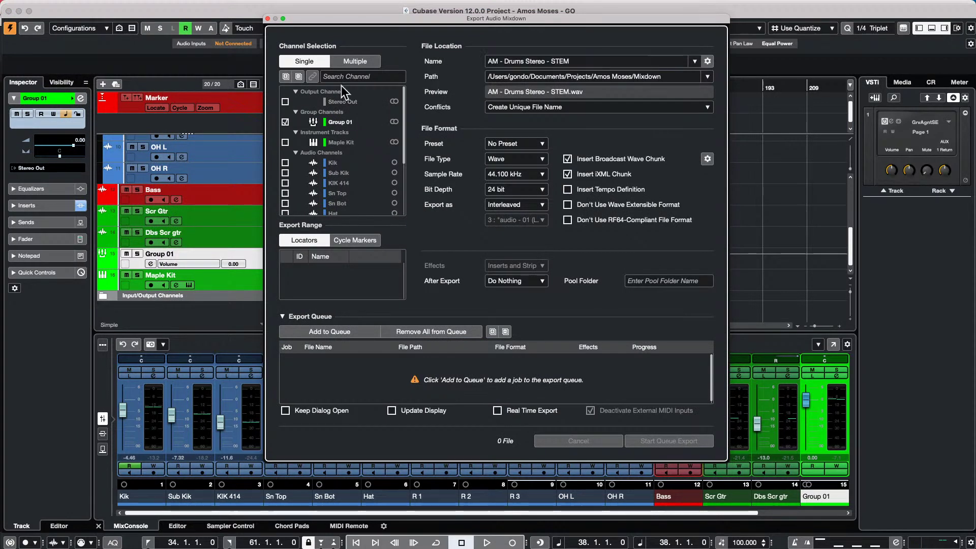
# - Choose Create Audio Track as the after-export action, collapse the export queue and export the audio
pyautogui.click(516, 280)
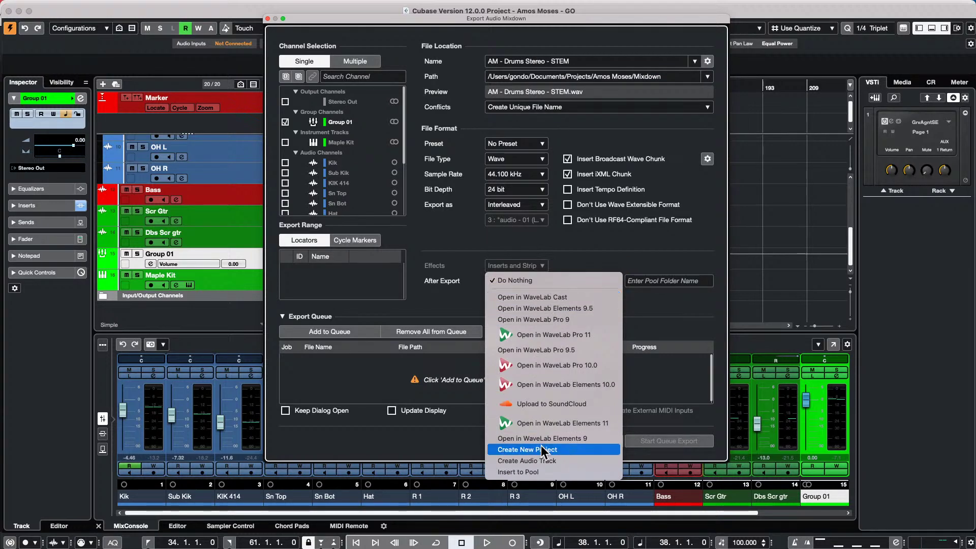
pyautogui.click(565, 460)
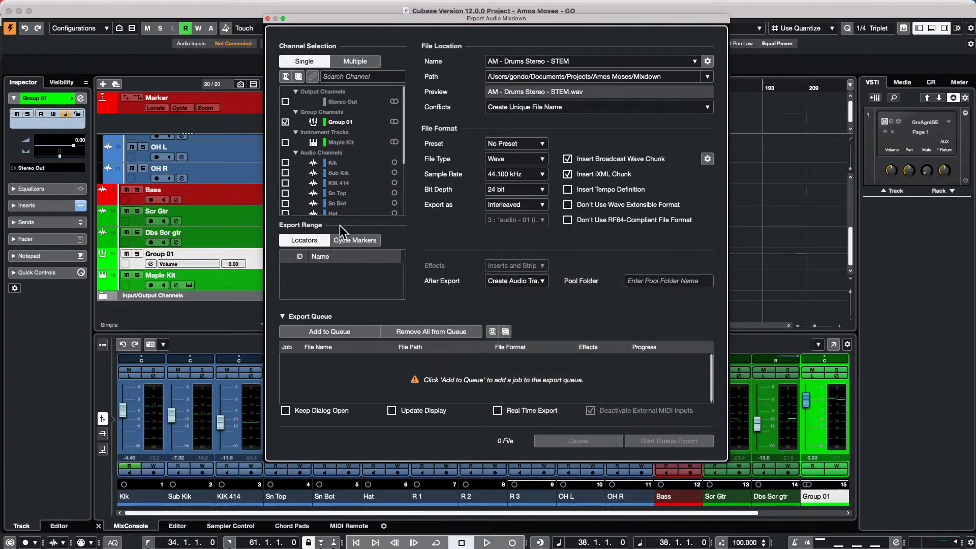
pyautogui.click(282, 316)
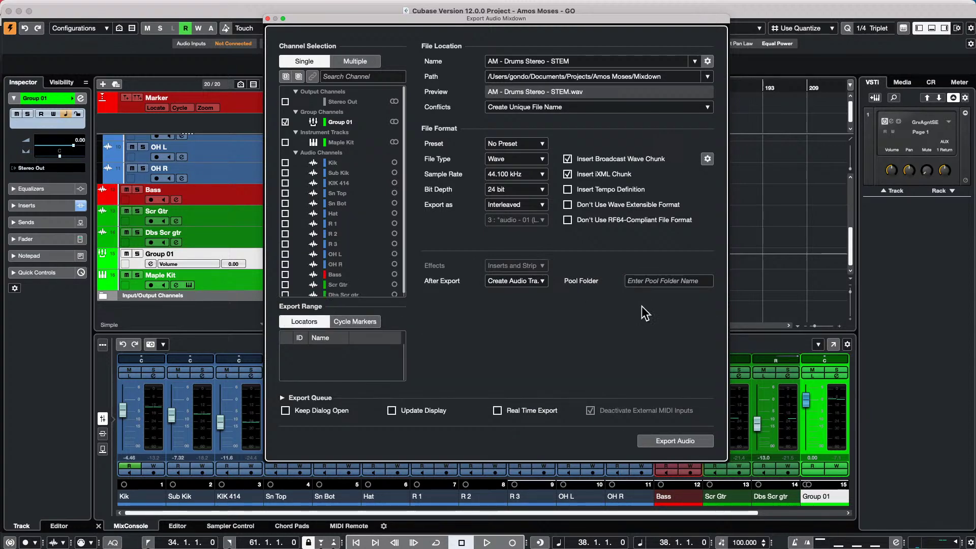
pyautogui.click(675, 440)
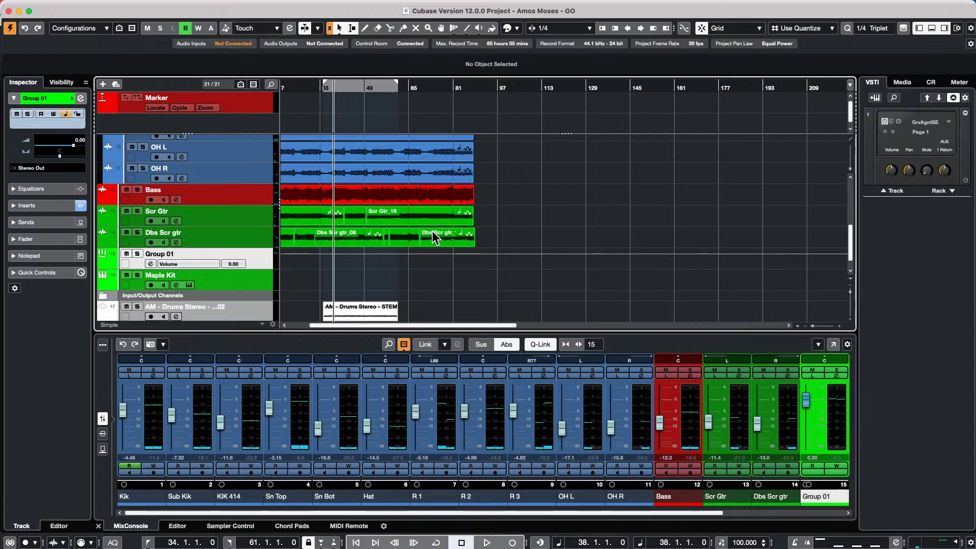
# - Play the project, select the newly created drum stem track and stop playback
pyautogui.scroll(-1, 433, 236)
pyautogui.press('space')
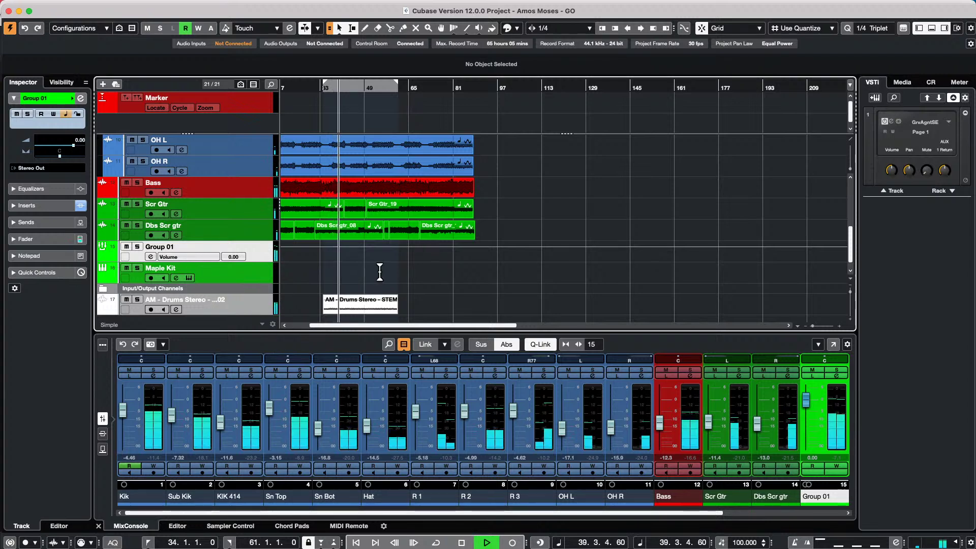
pyautogui.click(242, 306)
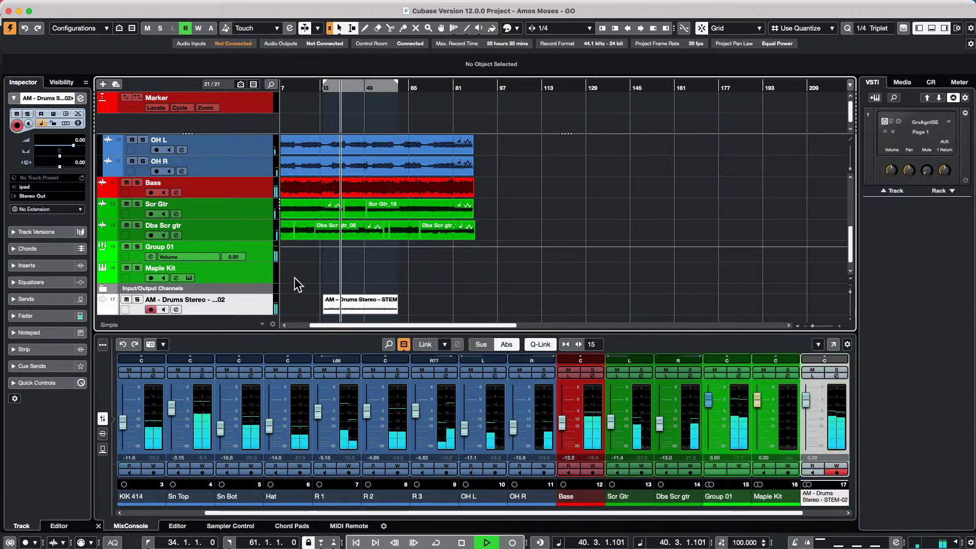
pyautogui.press('space')
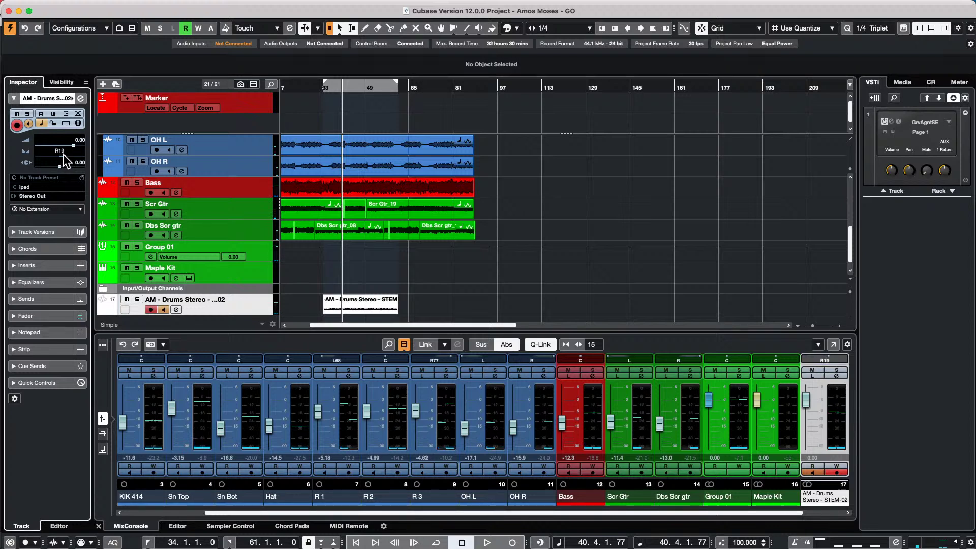
# - Center the drum stem track's pan and set its track delay to 20
pyautogui.scroll(-10, 62, 154)
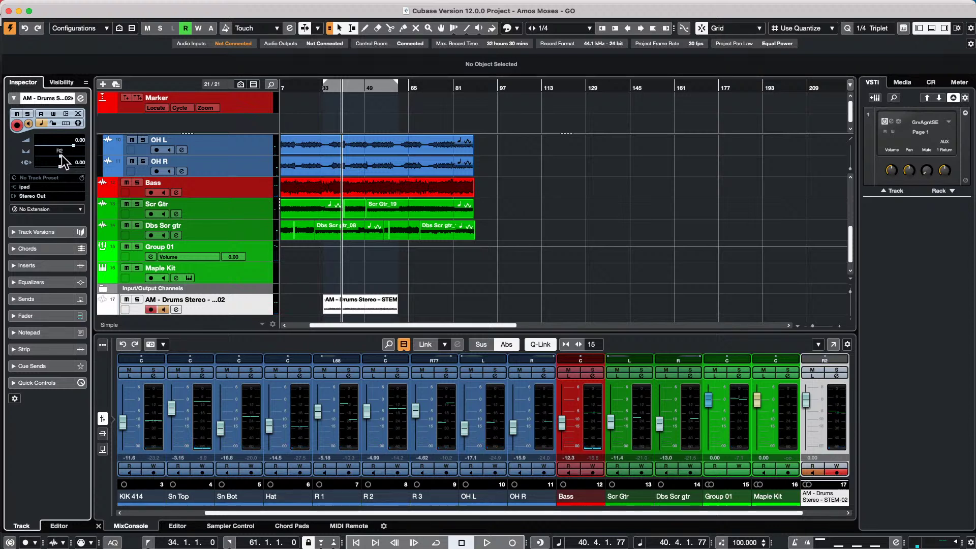
pyautogui.doubleClick(59, 152)
pyautogui.press('Tab')
pyautogui.write('20')
pyautogui.press('Return')
# - Play the project to hear the delayed drum stem track together with the other tracks
pyautogui.press('space')
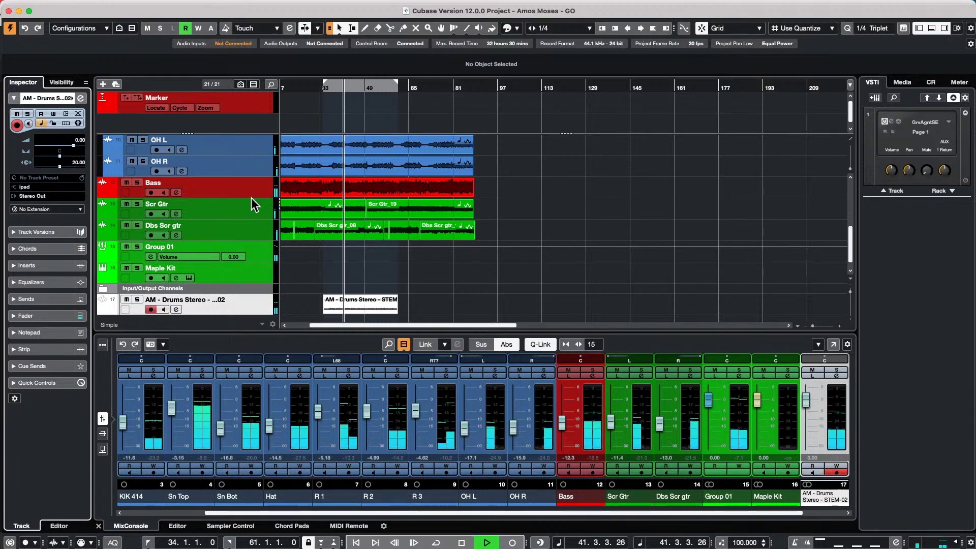
pyautogui.scroll(5, 361, 246)
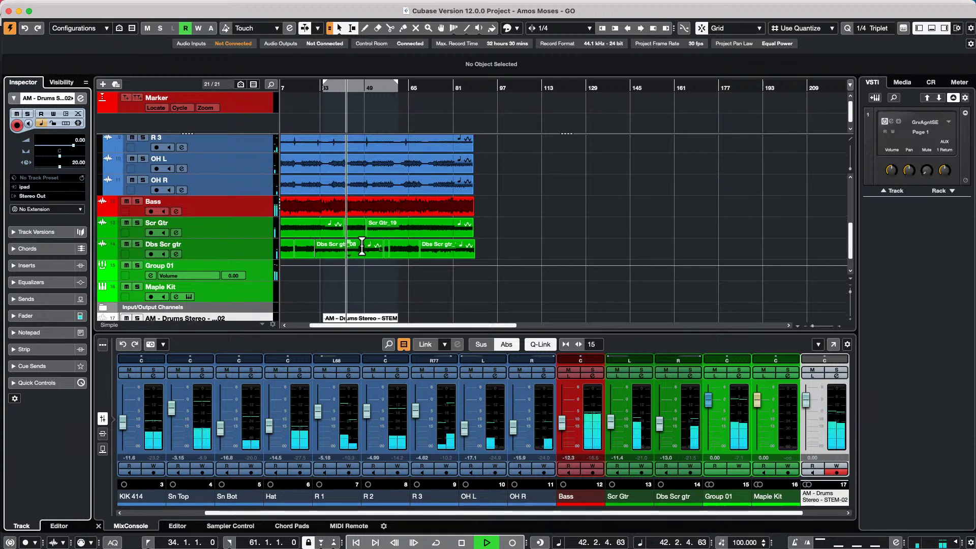
pyautogui.scroll(-5, 362, 246)
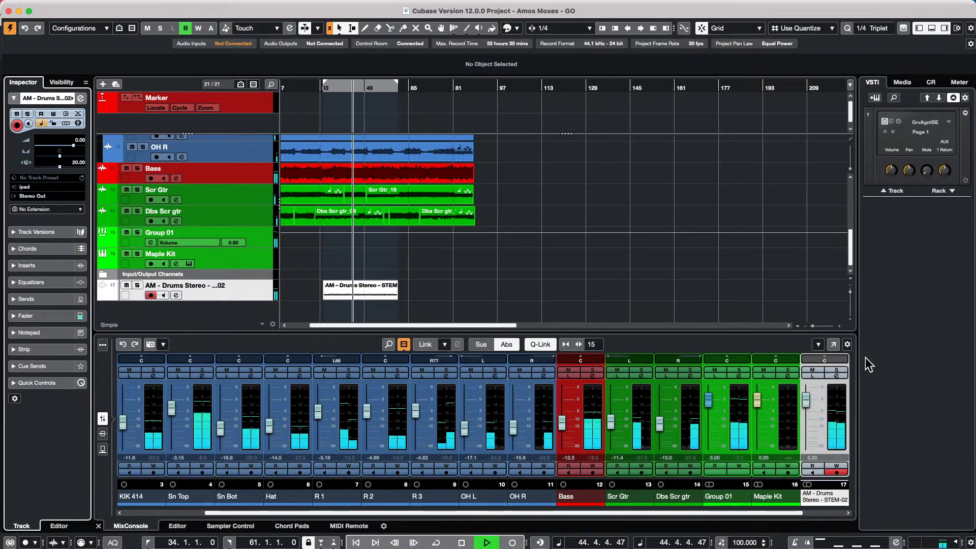
# - Stop playback, view Group 01's channel settings, resume playback and close the settings window
pyautogui.moveTo(757, 511); pyautogui.dragTo(798, 511)
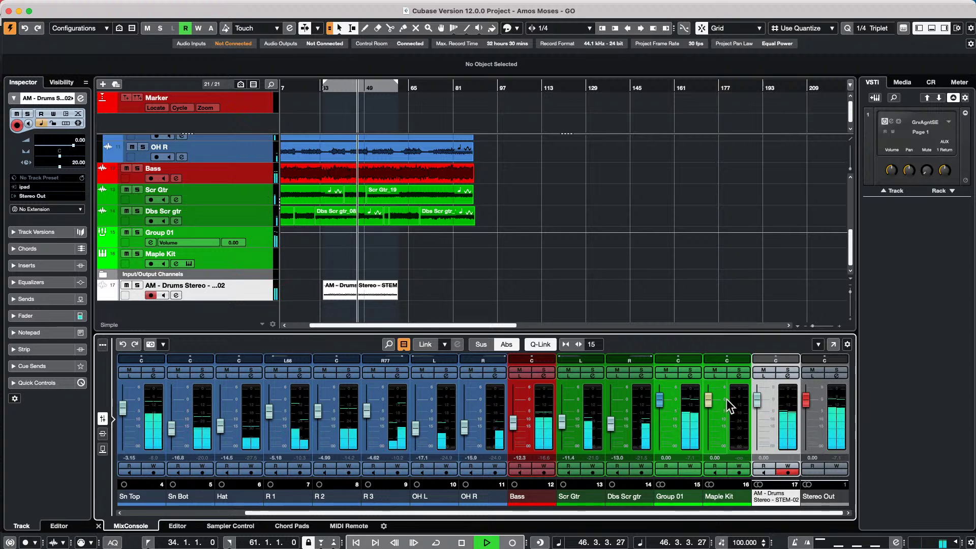
pyautogui.press('space')
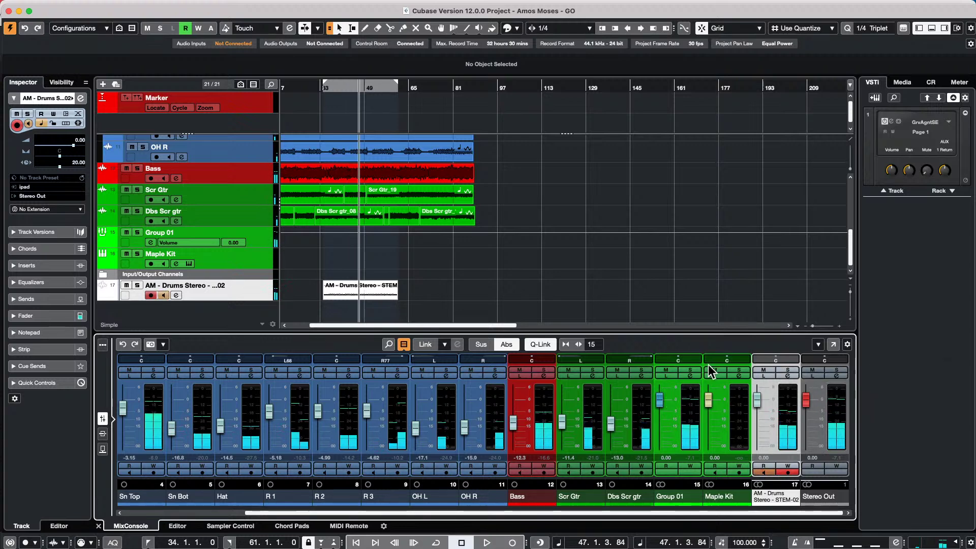
pyautogui.click(690, 375)
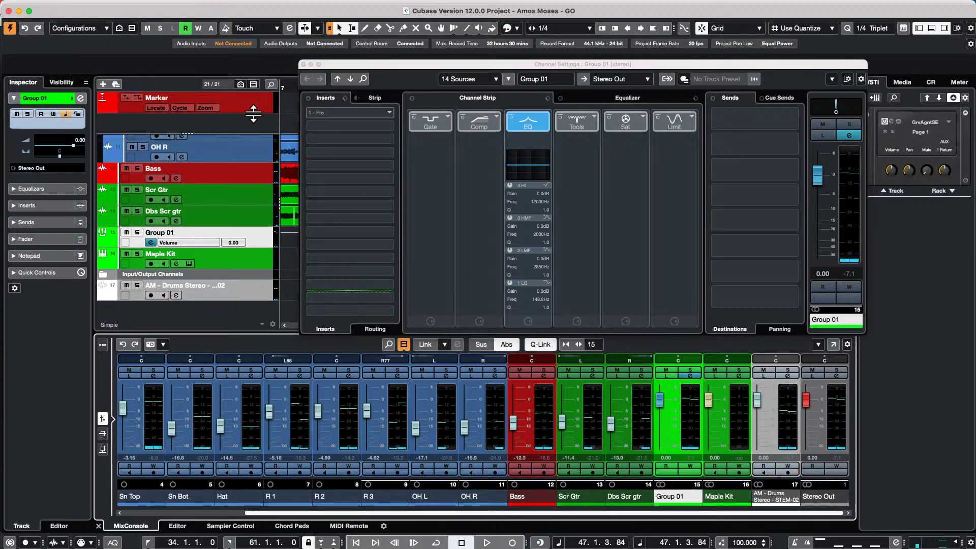
pyautogui.press('space')
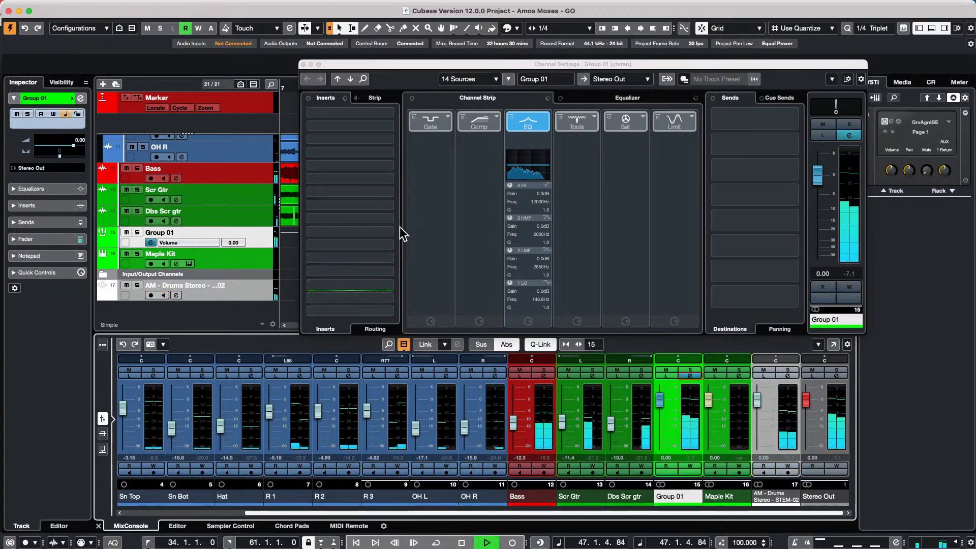
pyautogui.click(303, 64)
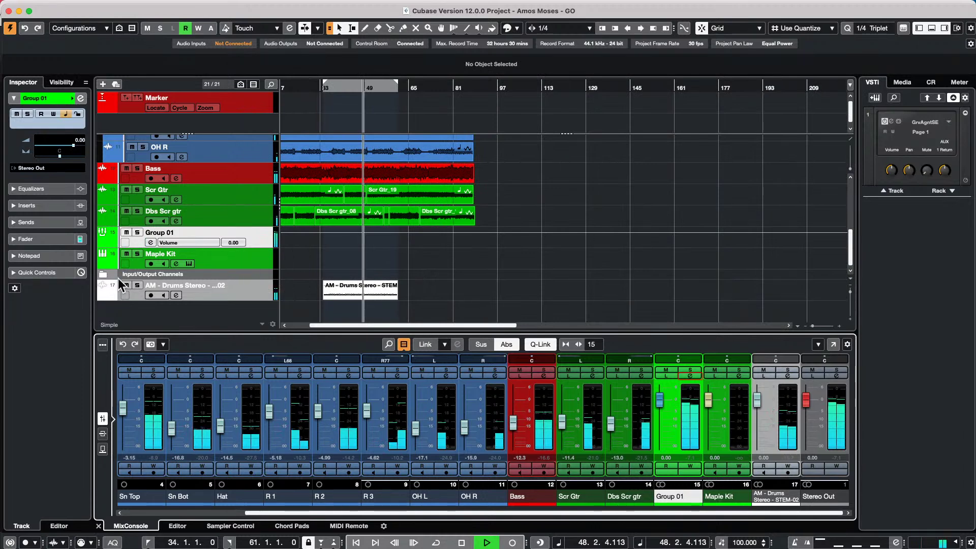
# - Briefly solo the drum stem track during playback, unsolo it, select it and stop playback
pyautogui.click(137, 285)
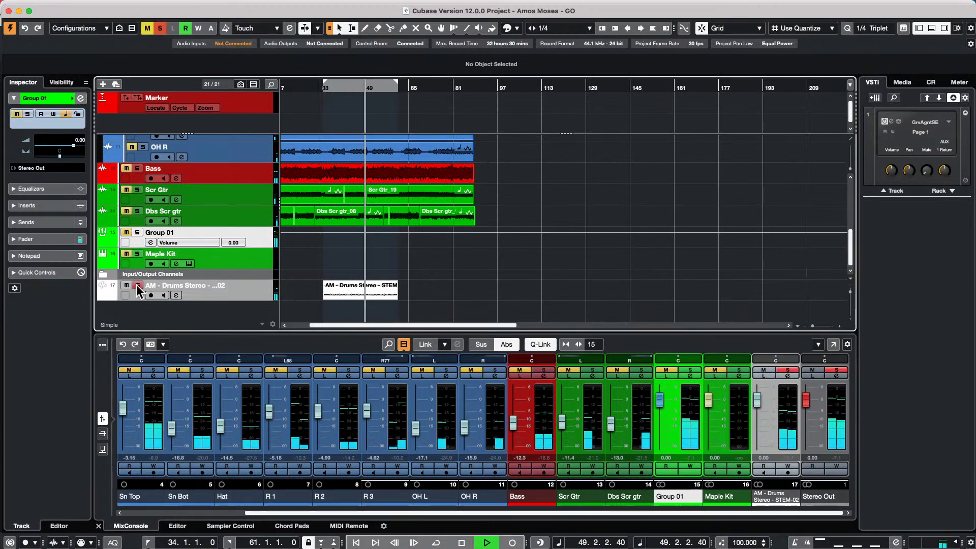
pyautogui.click(138, 285)
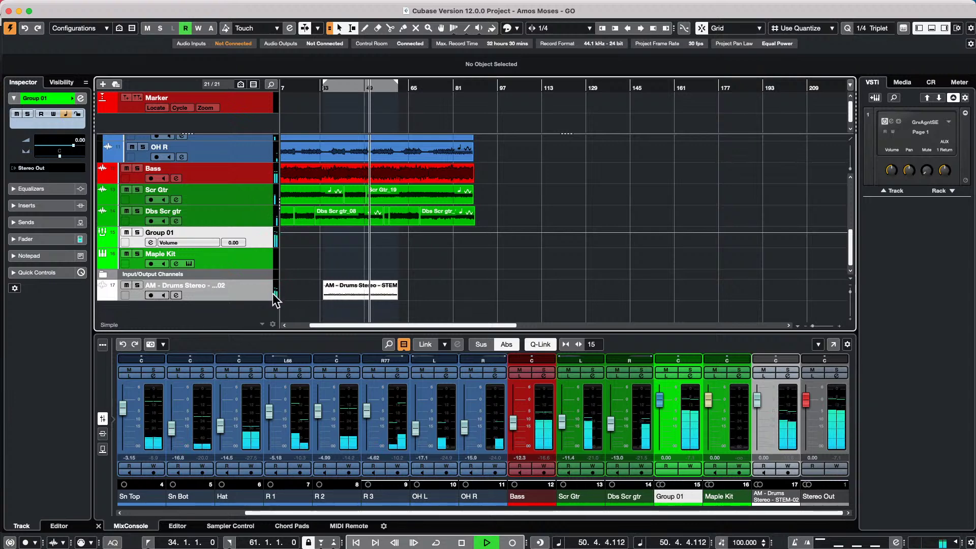
pyautogui.click(247, 298)
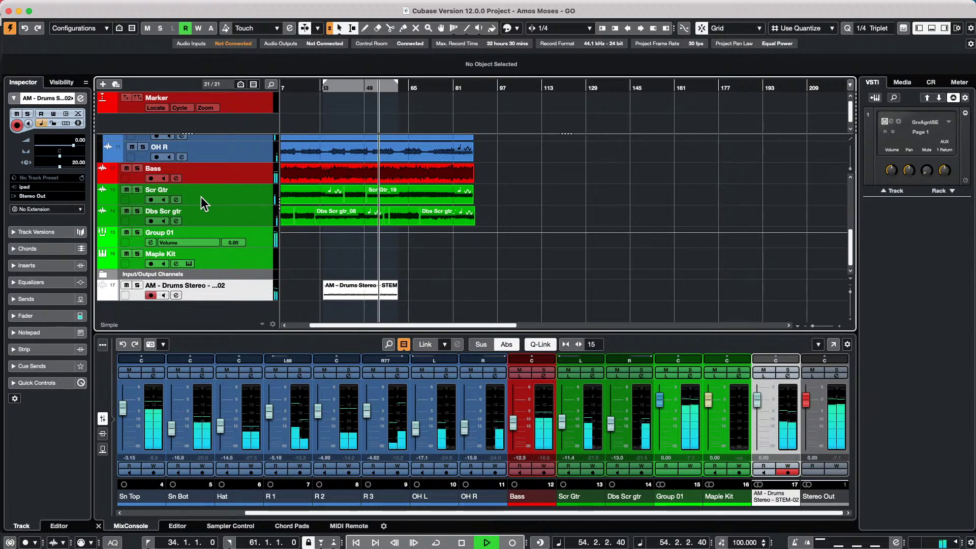
pyautogui.press('space')
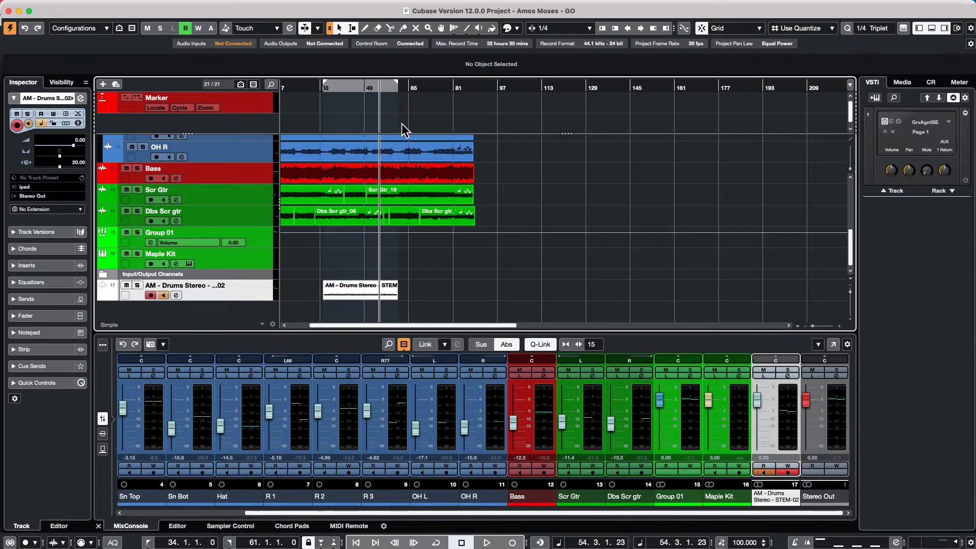
pyautogui.scroll(5, 363, 224)
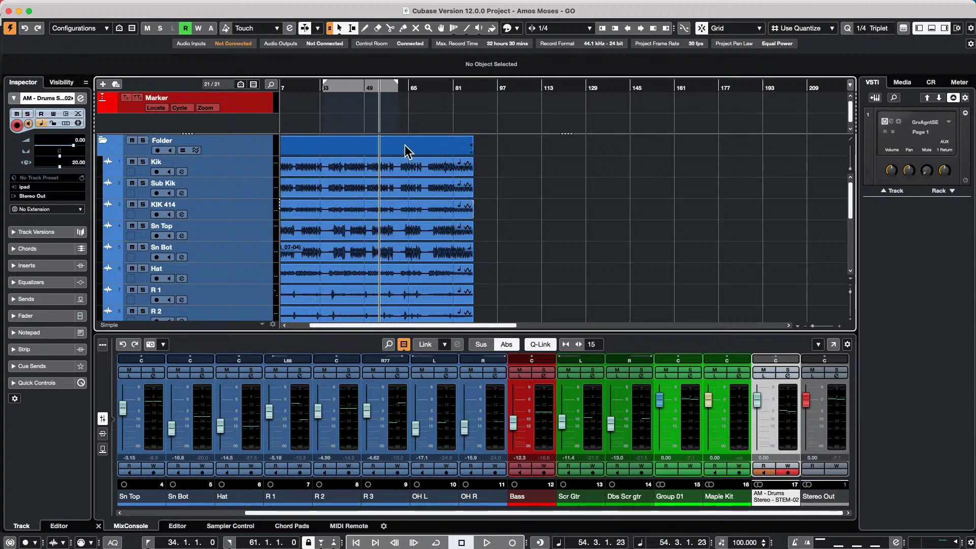
pyautogui.click(240, 167)
pyautogui.scroll(-5, 257, 226)
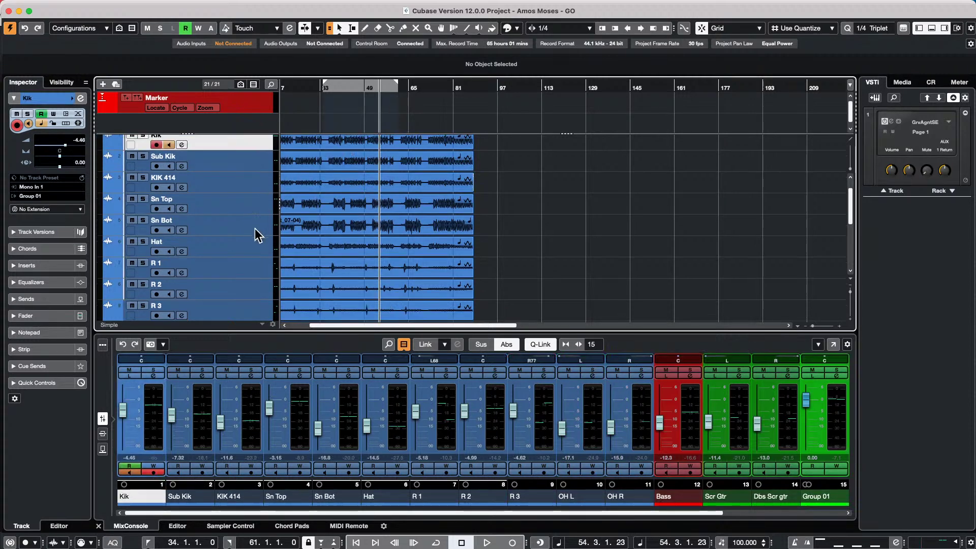
pyautogui.scroll(1, 253, 217)
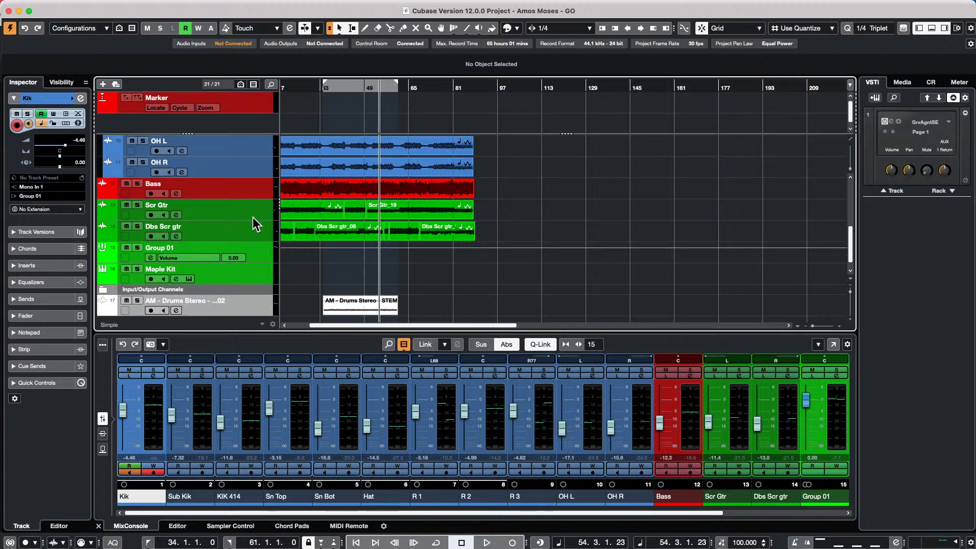
pyautogui.scroll(5, 244, 209)
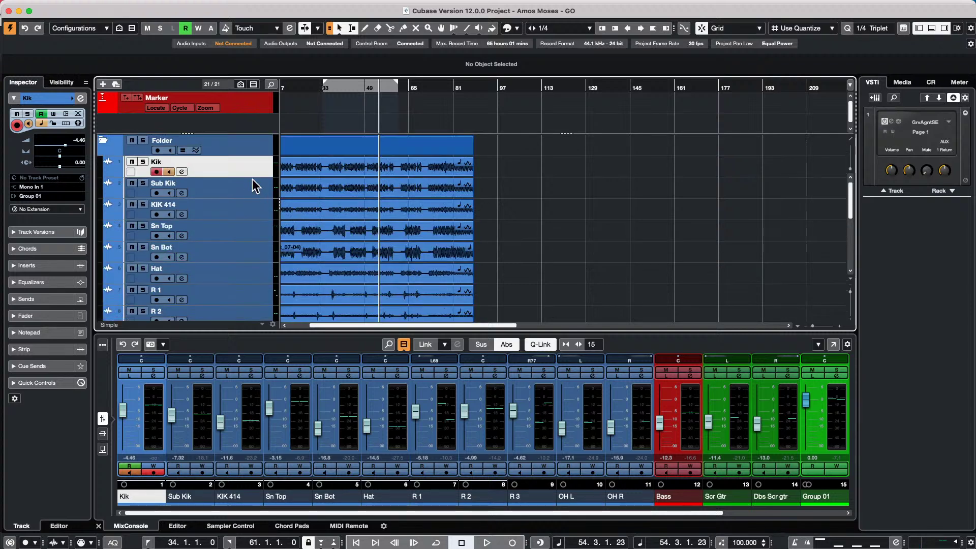
pyautogui.rightClick(240, 179)
pyautogui.click(224, 195)
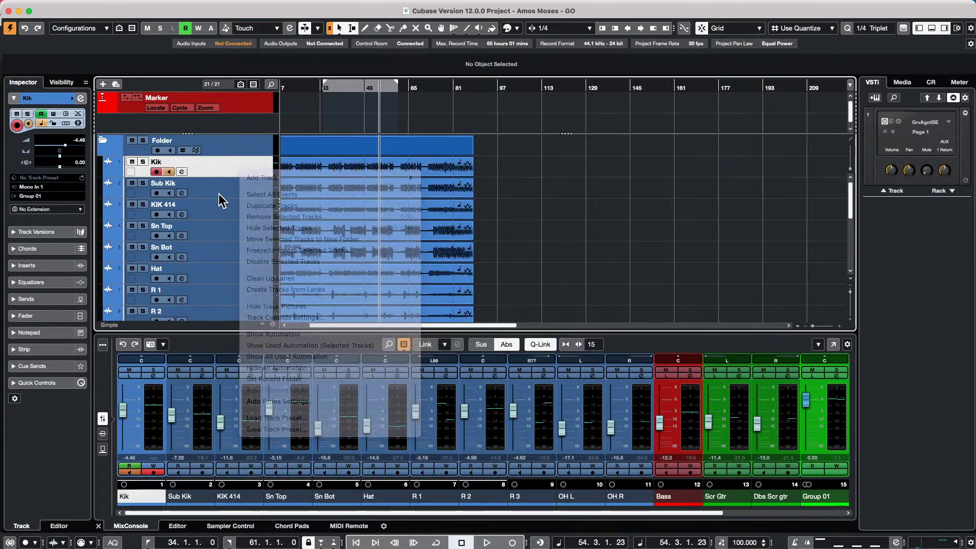
# - Add one stereo group channel to the Sn Top track, routed to Stereo Out and created outside the folder
pyautogui.click(242, 232)
pyautogui.rightClick(243, 230)
pyautogui.moveTo(300, 230)
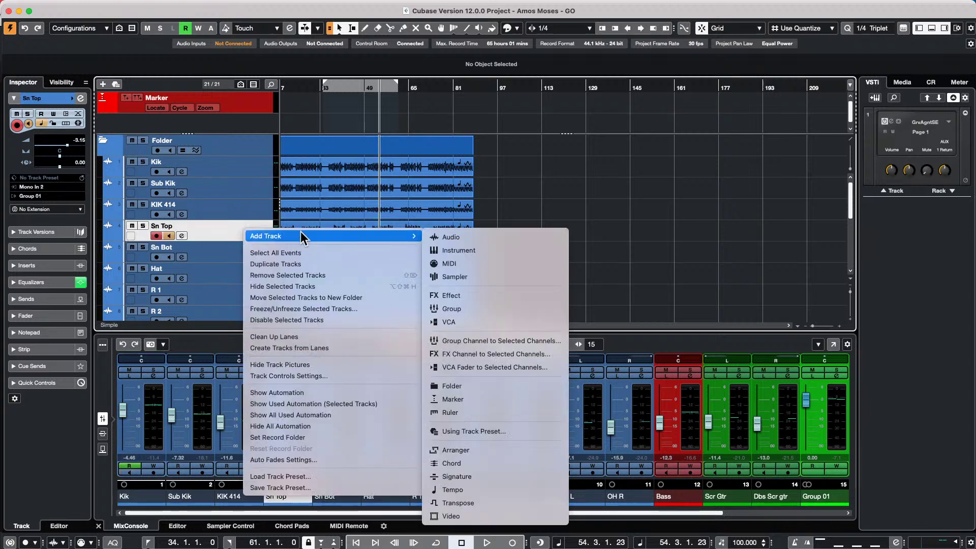
pyautogui.click(507, 341)
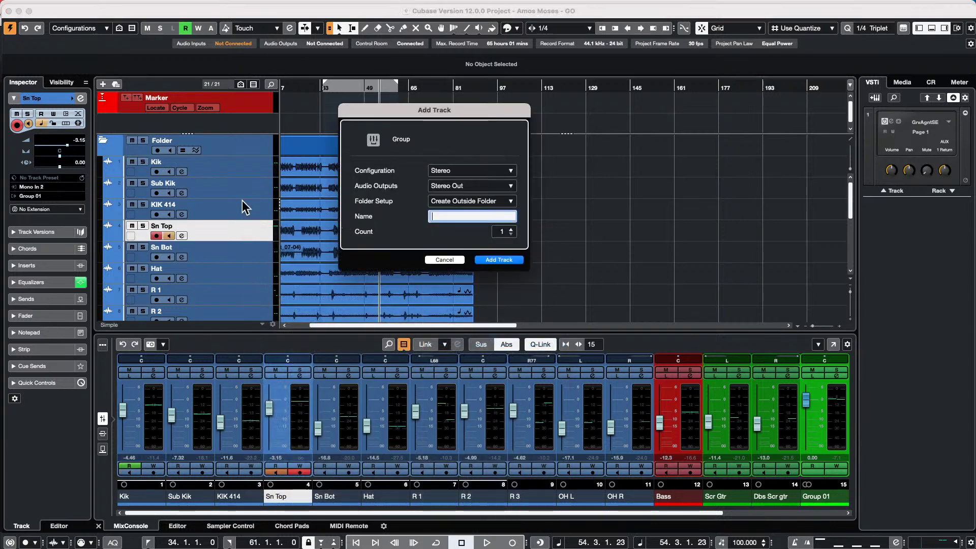
pyautogui.click(498, 260)
# - Add a stereo FX channel with the REV-X Hall reverb to the Sn Top track and close the plug-in window
pyautogui.click(250, 230)
pyautogui.rightClick(251, 230)
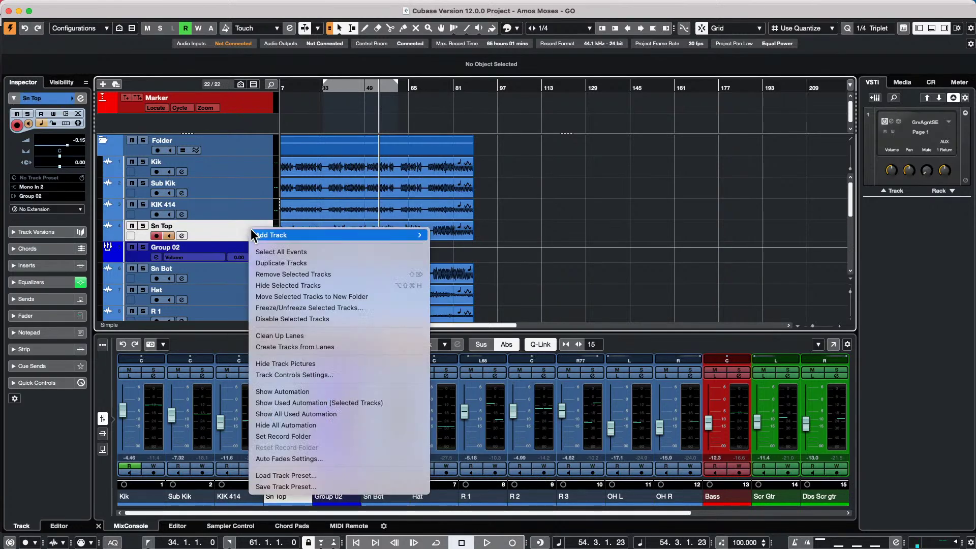
pyautogui.moveTo(362, 236)
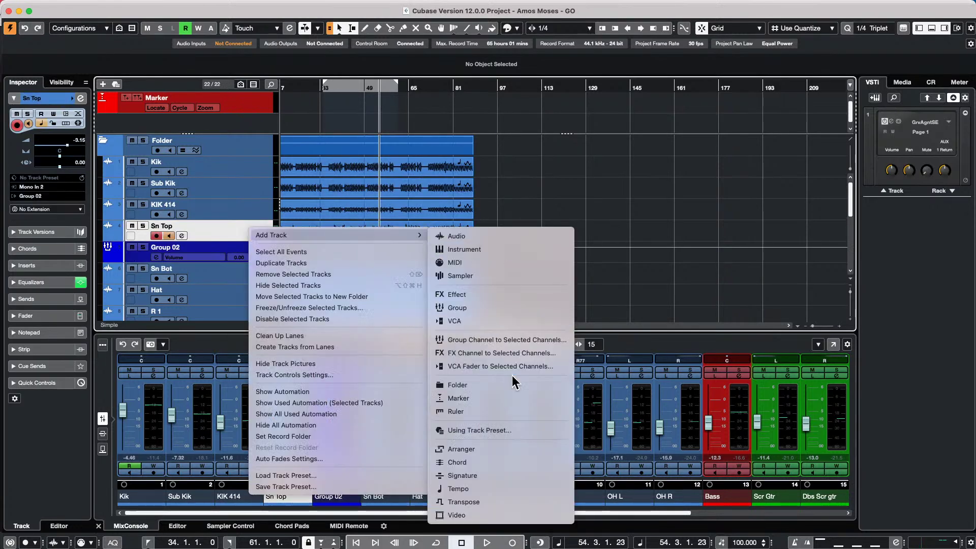
pyautogui.click(514, 353)
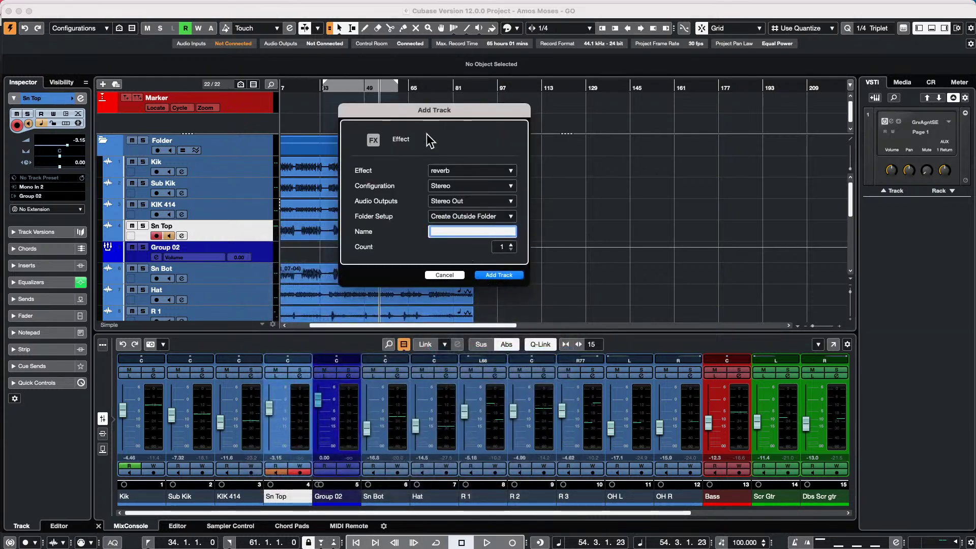
pyautogui.click(467, 173)
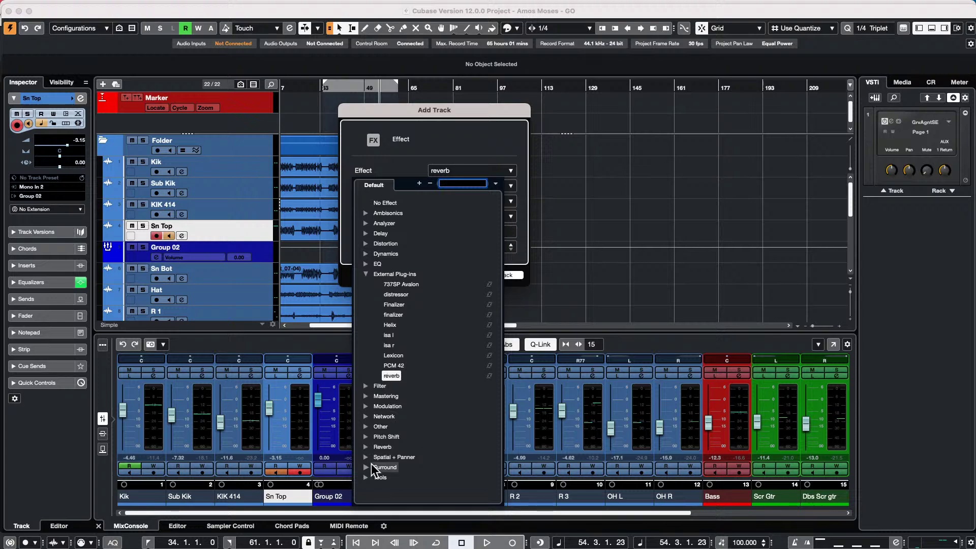
pyautogui.click(365, 447)
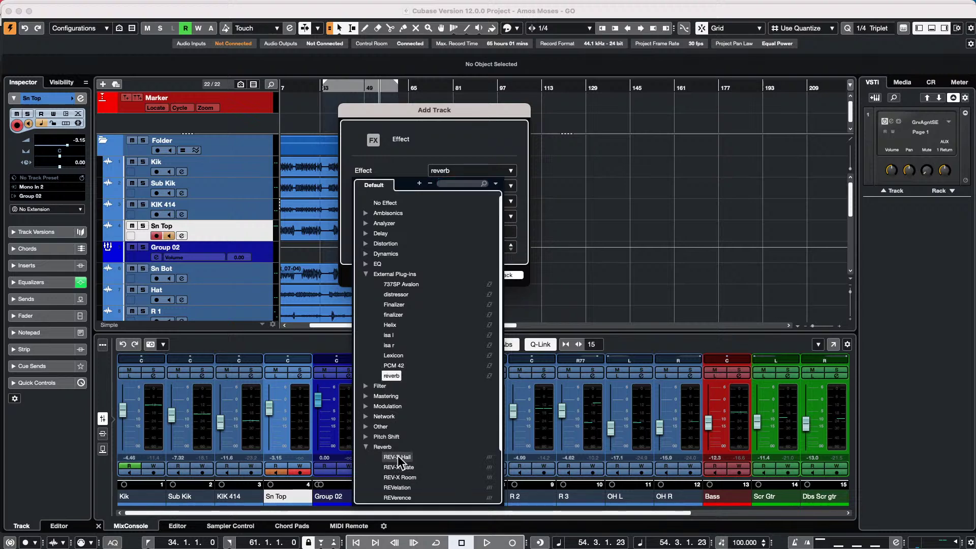
pyautogui.click(397, 456)
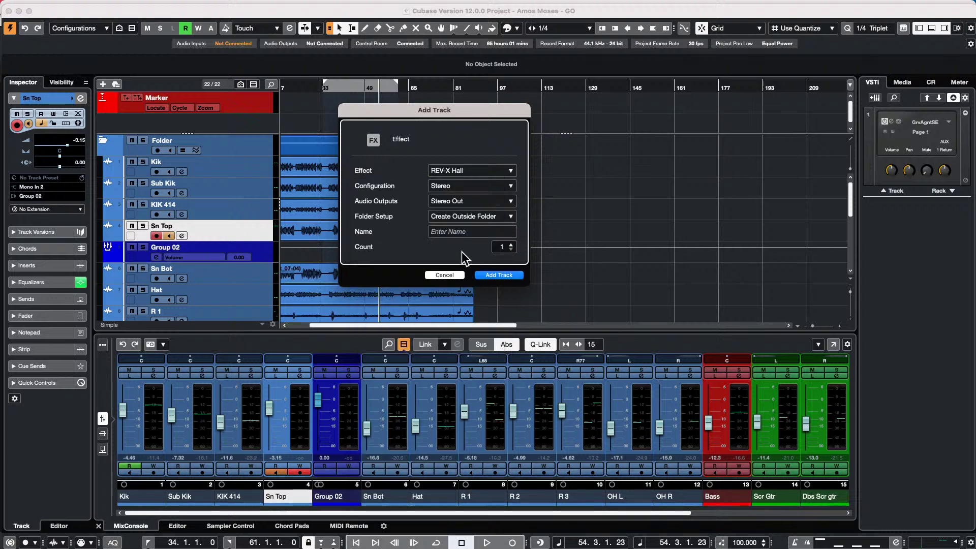
pyautogui.click(508, 274)
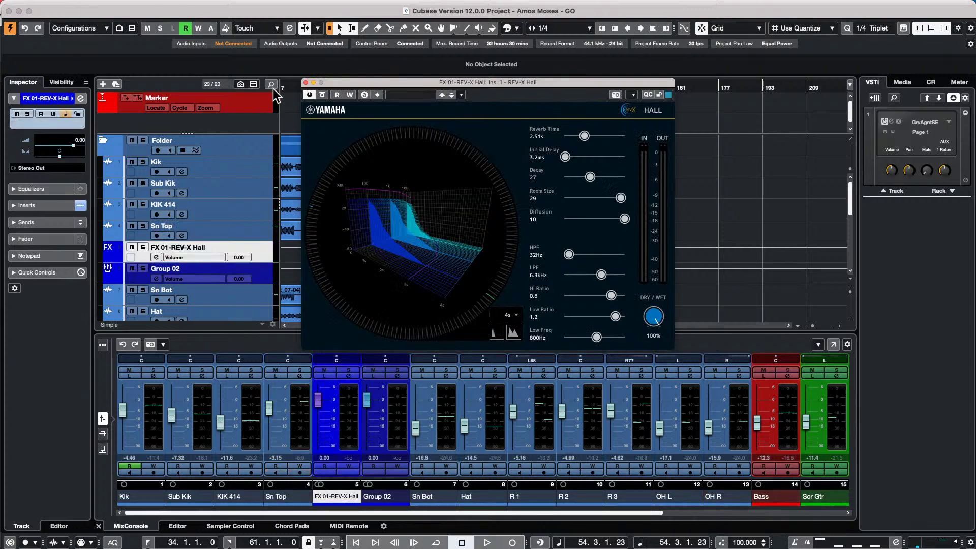
pyautogui.click(306, 82)
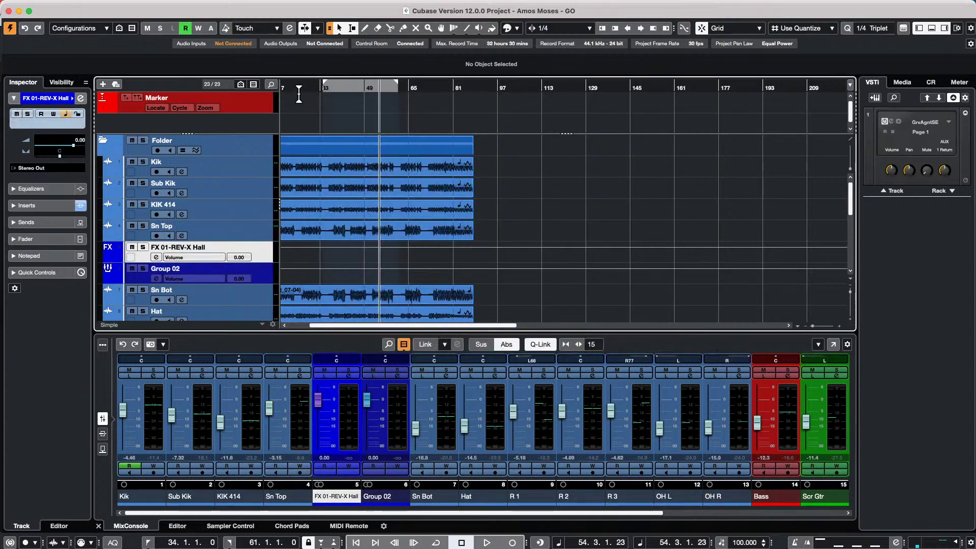
# - Play the project from shortly before the locator range, solo the Sn Top track and stop playback
pyautogui.click(307, 86)
pyautogui.press('space')
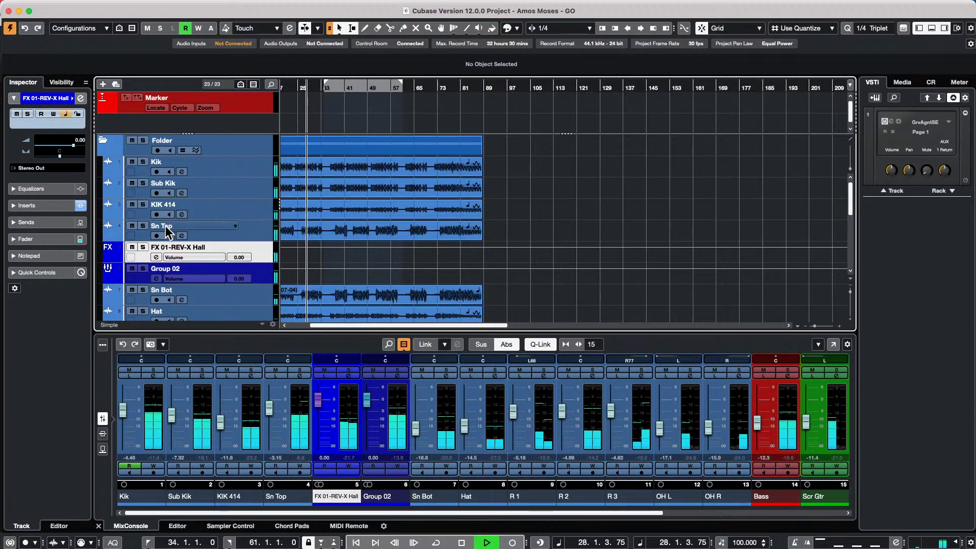
pyautogui.click(143, 226)
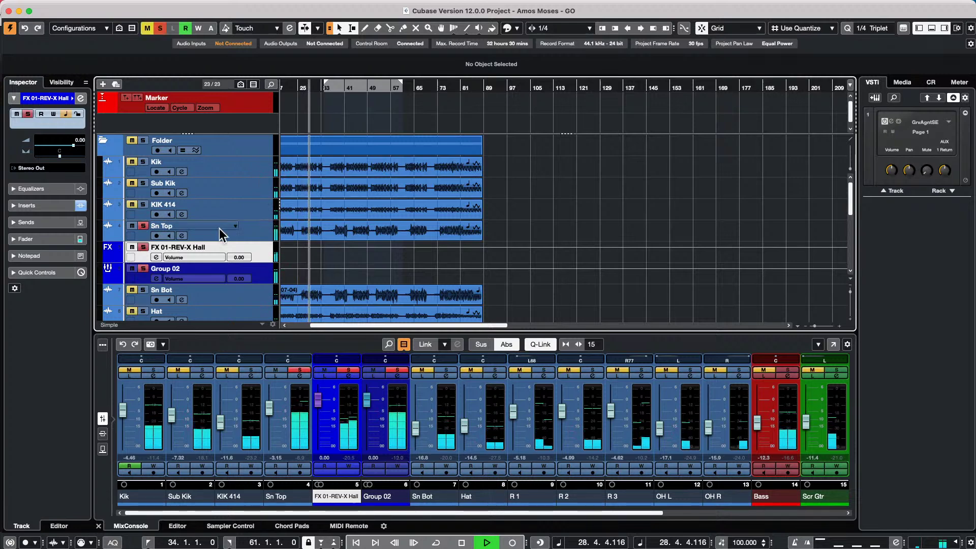
pyautogui.press('space')
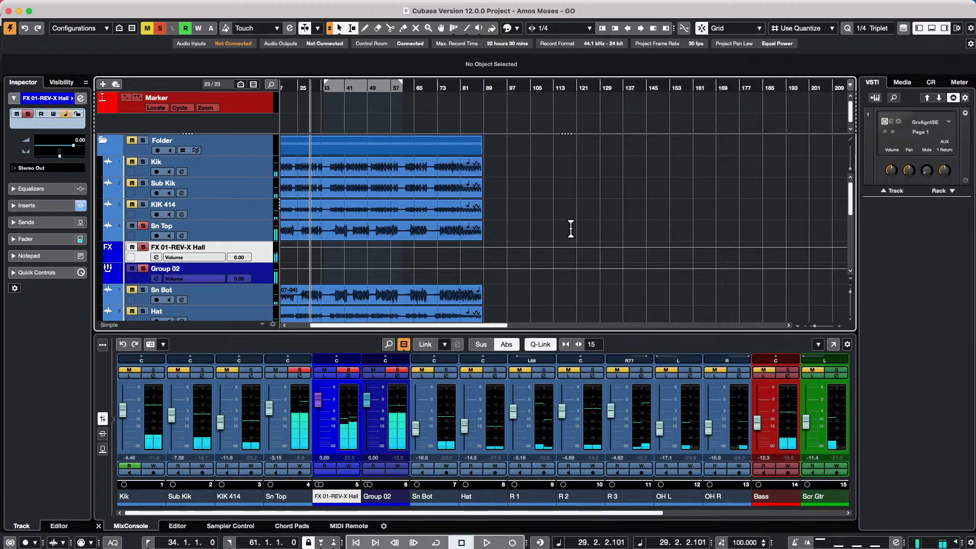
# - Export Sn Top, FX 01-REV-X Hall and Group 02 as selected tracks with the Reference Media Files option
pyautogui.click(240, 233)
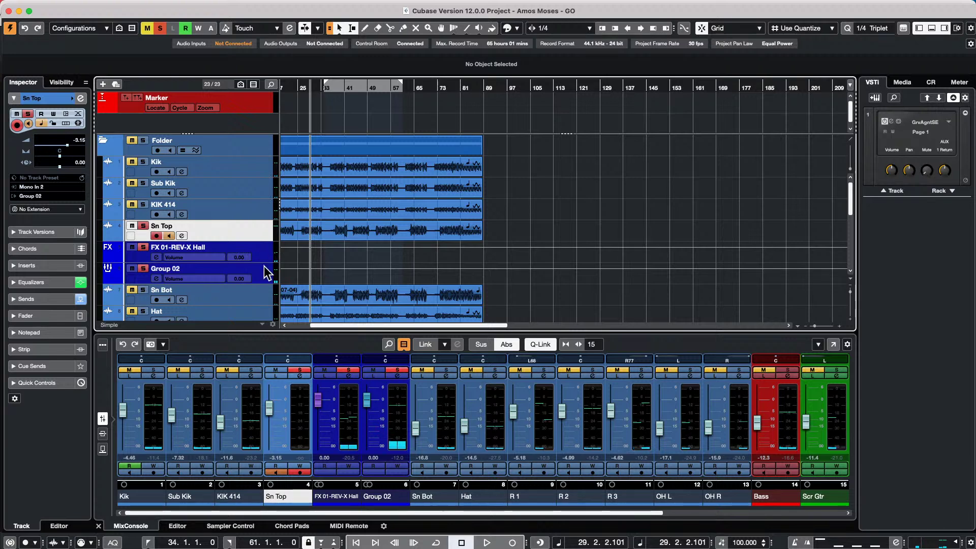
pyautogui.keyDown('shift'); pyautogui.click(178, 264); pyautogui.keyUp('shift')
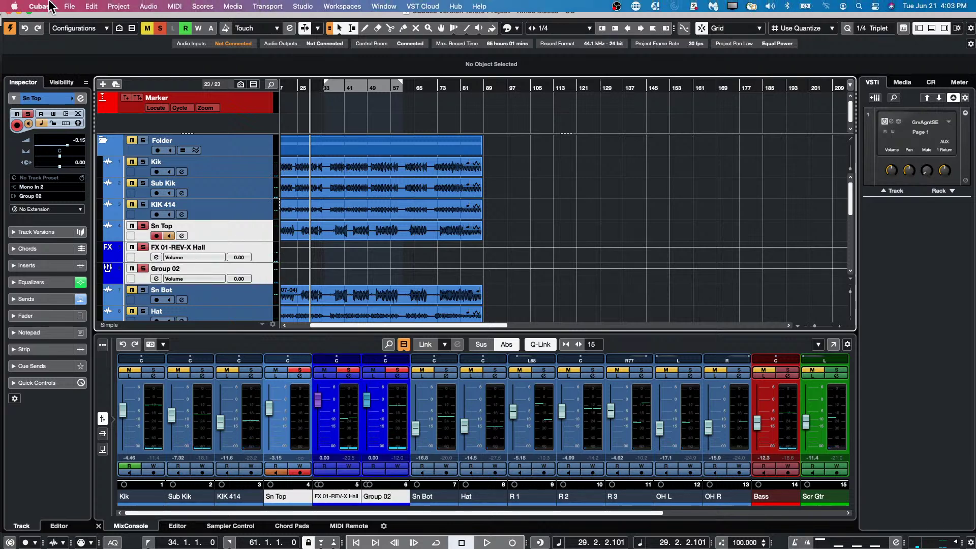
pyautogui.click(69, 6)
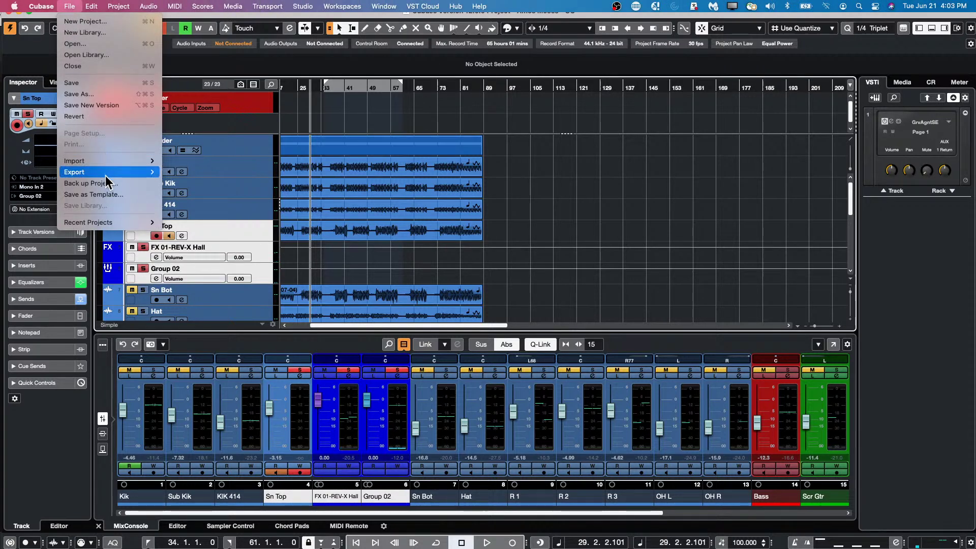
pyautogui.moveTo(132, 173)
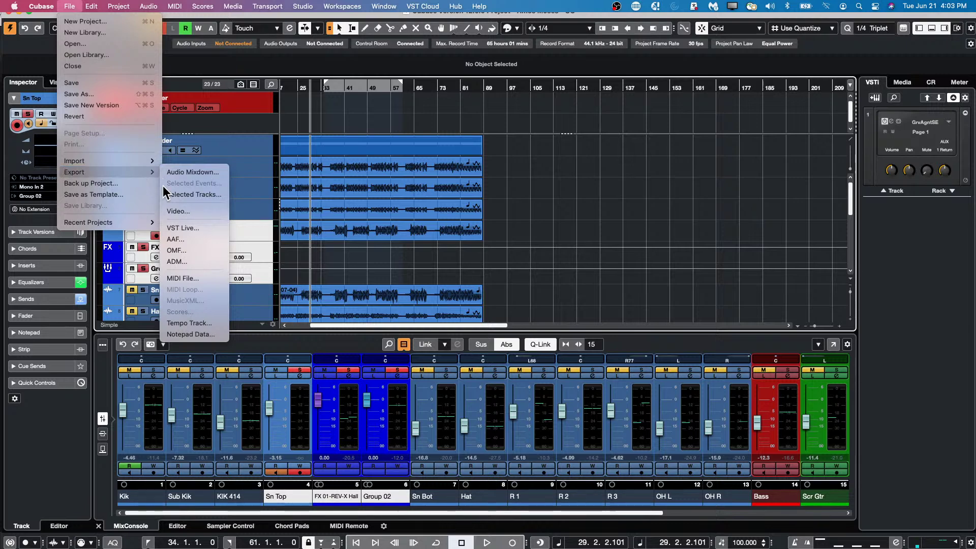
pyautogui.click(223, 197)
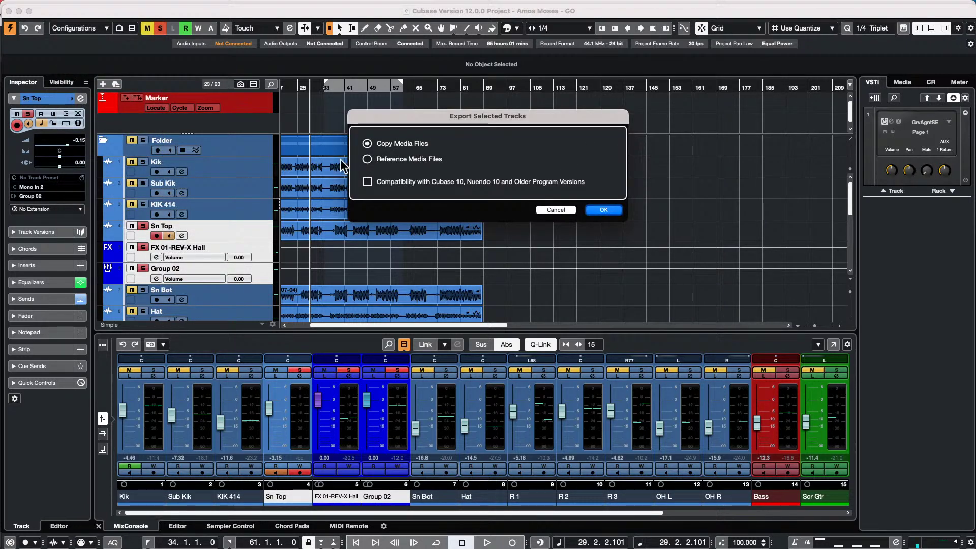
pyautogui.click(374, 158)
pyautogui.click(608, 210)
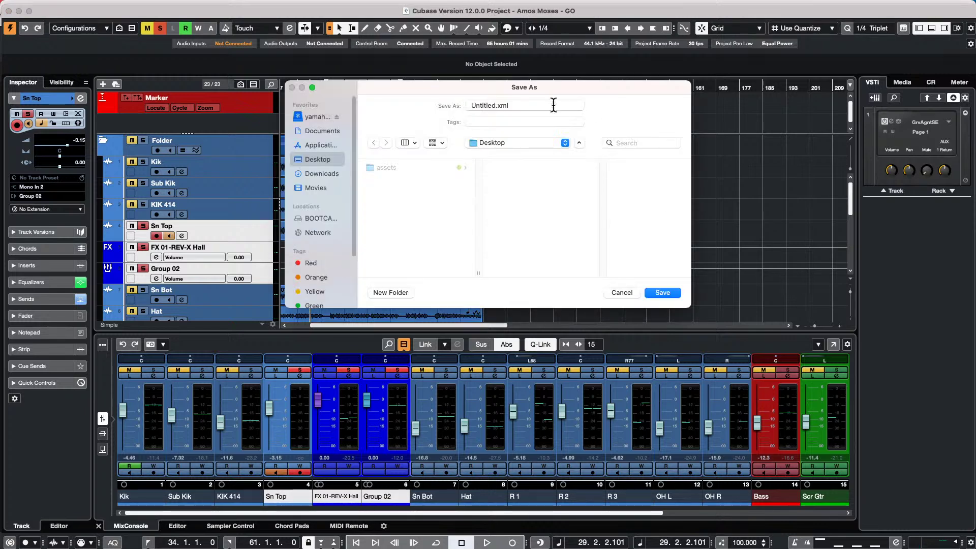
# - Name the exported track file "drums with TR" and save it on the Desktop
pyautogui.doubleClick(494, 106)
pyautogui.write('drums w')
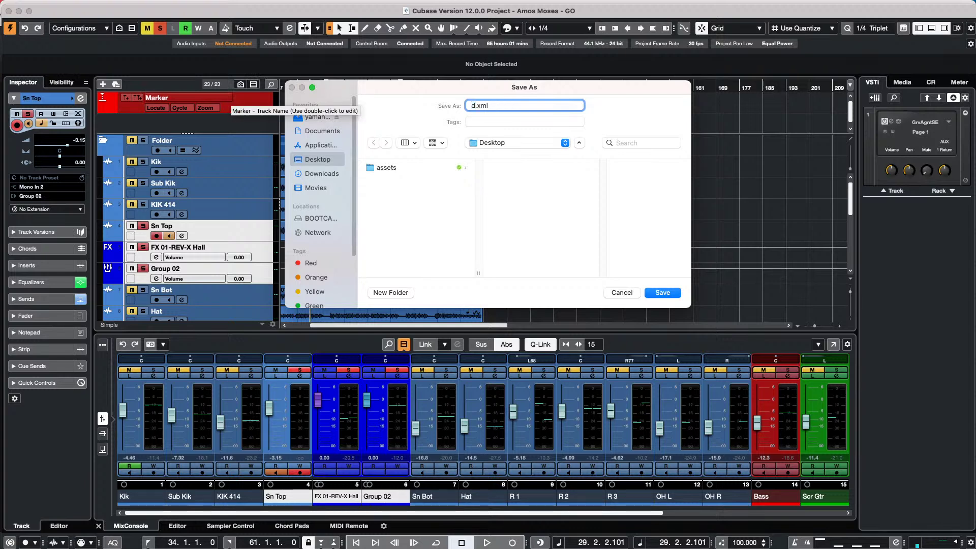
pyautogui.write('ith TR')
pyautogui.press('Return')
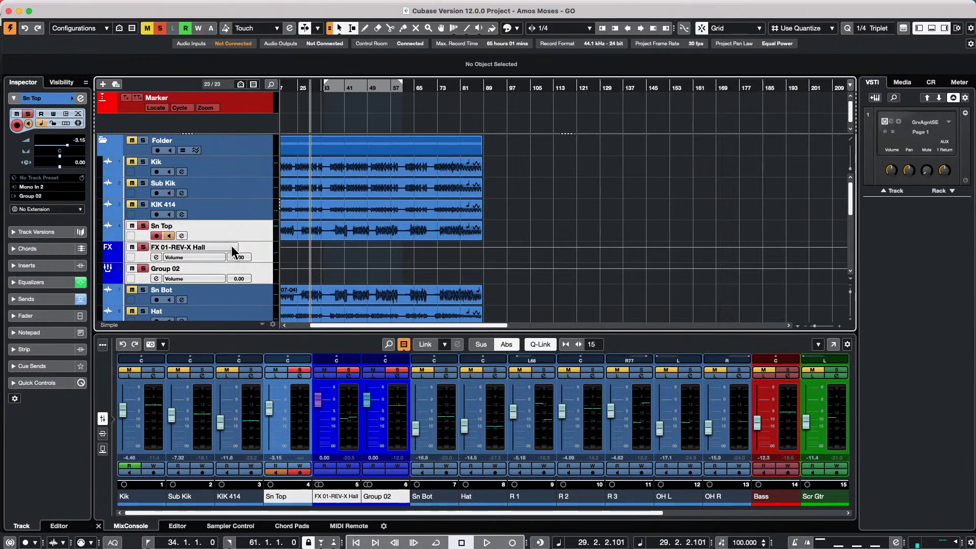
# - Open the track archive "drums with FX.xml" from the Desktop for import into the project
pyautogui.scroll(-1, 230, 246)
pyautogui.click(70, 6)
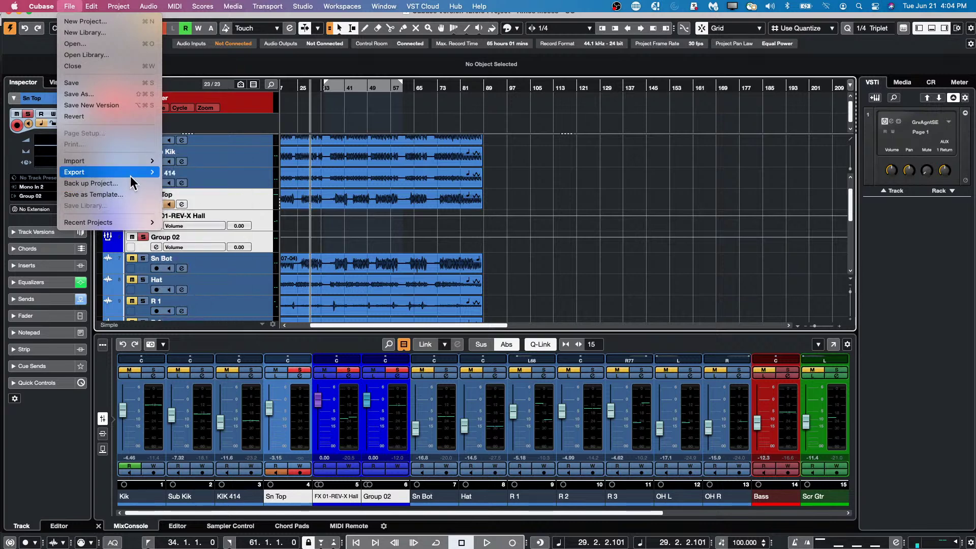
pyautogui.moveTo(136, 160)
pyautogui.click(205, 170)
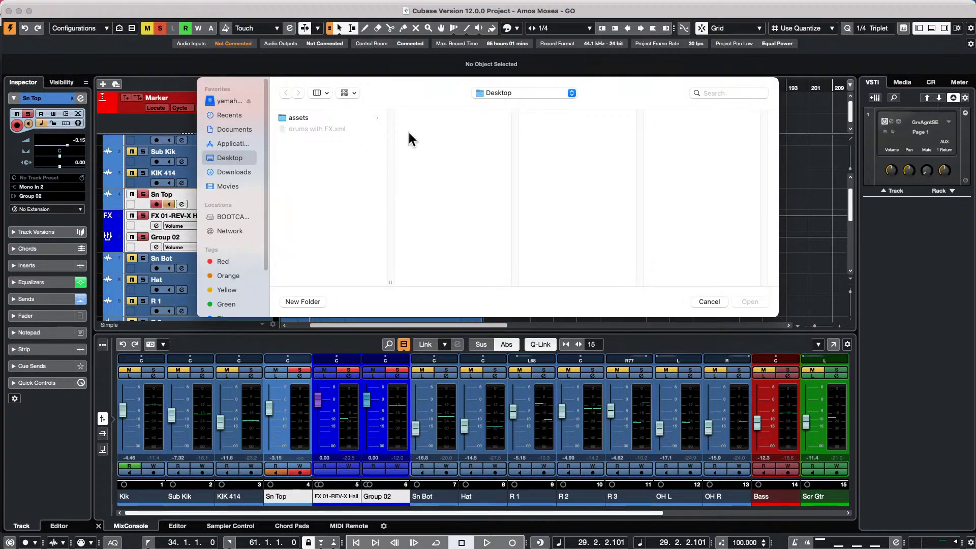
pyautogui.click(300, 128)
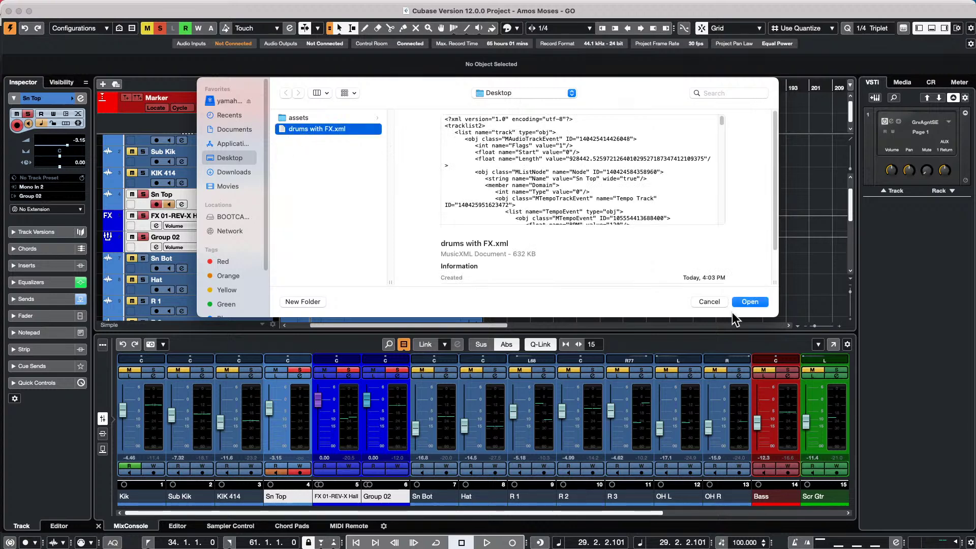
pyautogui.click(749, 302)
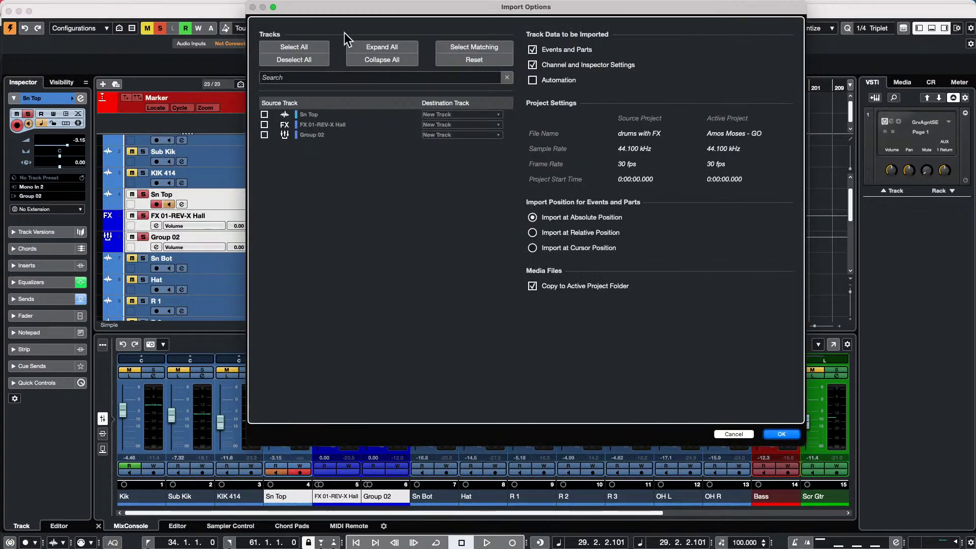
# - Import all tracks of the archive as new tracks and briefly play the project
pyautogui.click(302, 47)
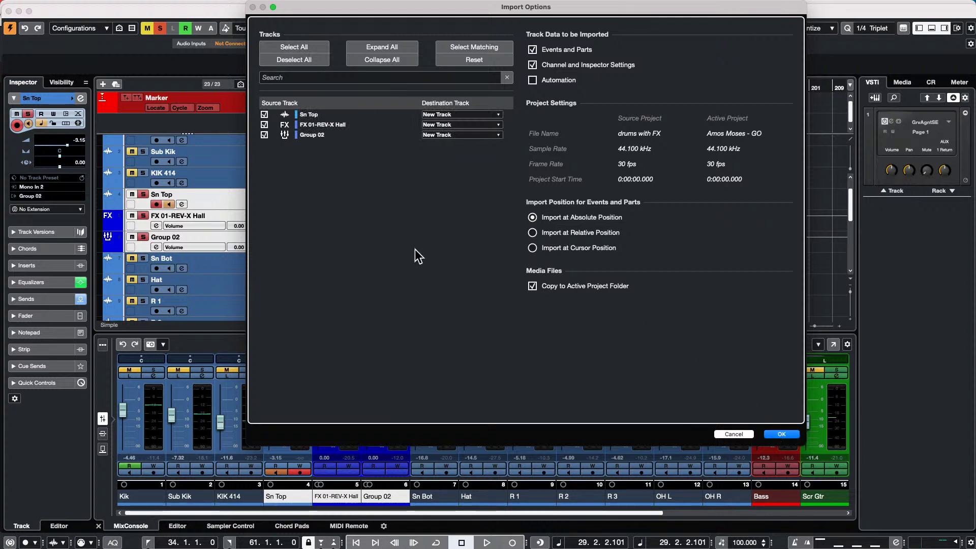
pyautogui.click(780, 435)
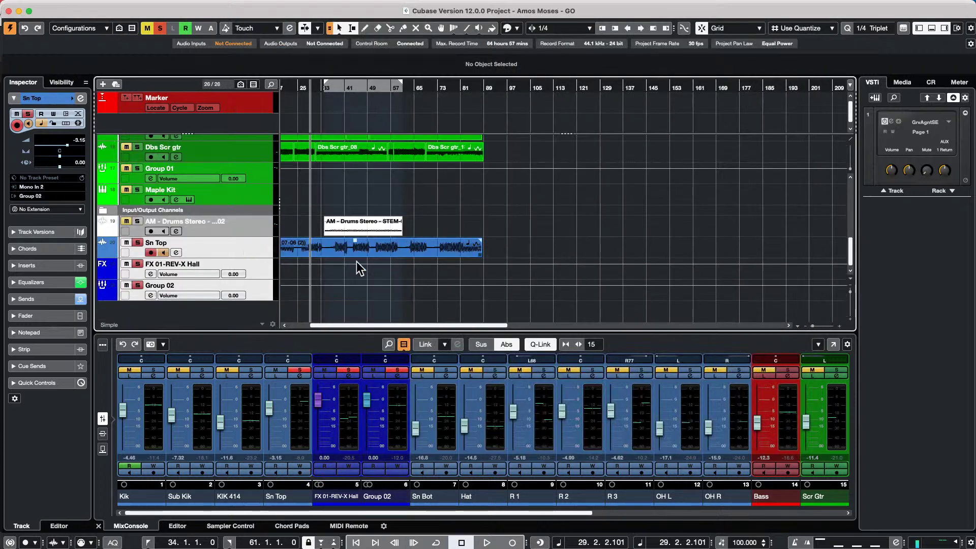
pyautogui.press('space')
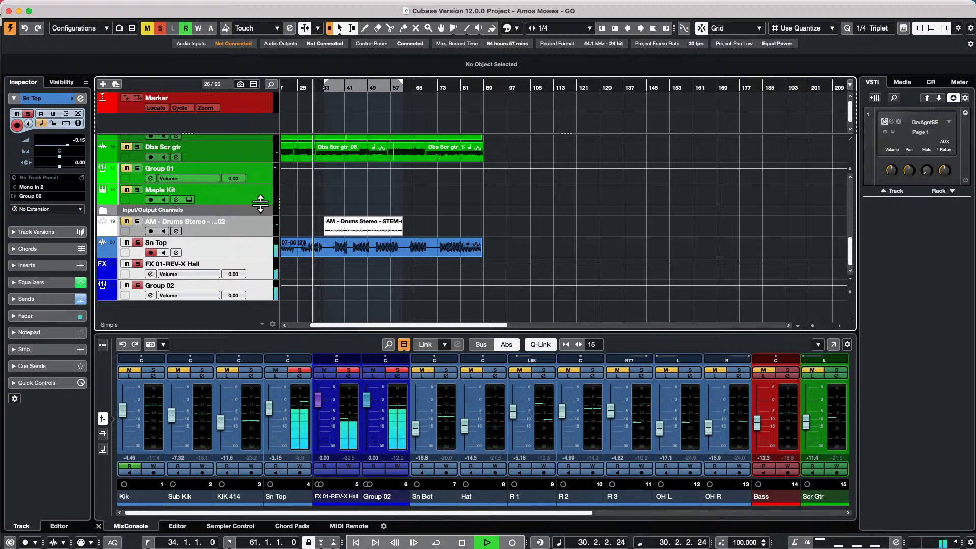
pyautogui.press('space')
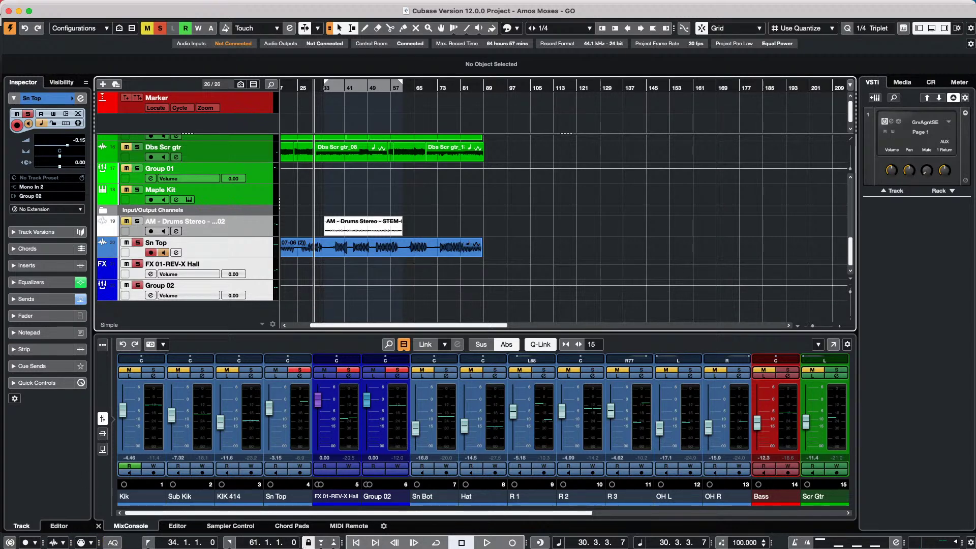
# - Switch to Safari and search the web for "video support in Cubase Nuendo"
pyautogui.moveTo(345, 537)
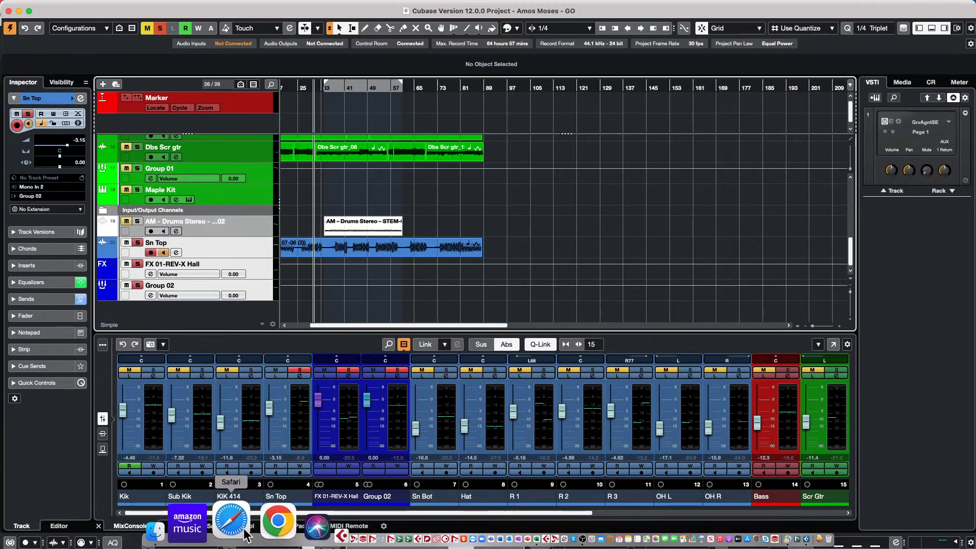
pyautogui.click(244, 534)
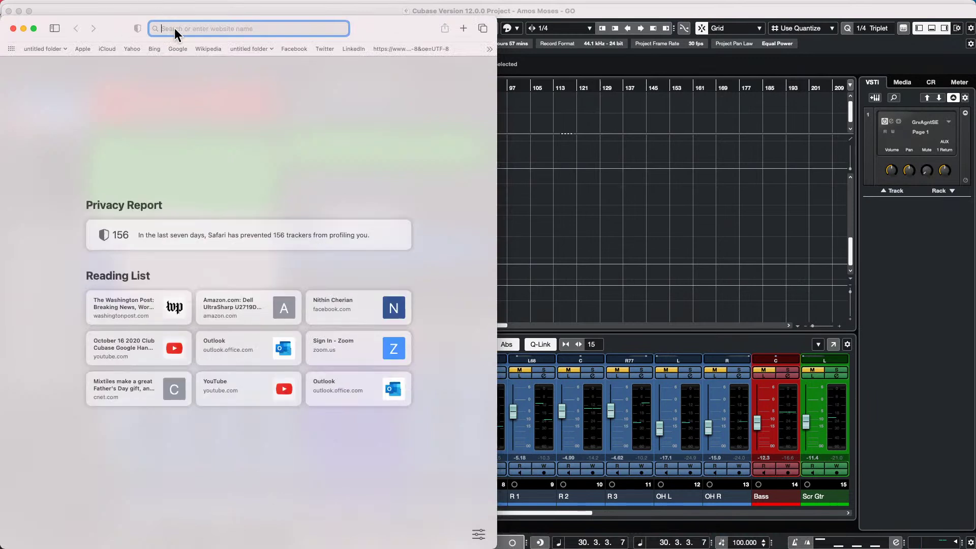
pyautogui.write('vi')
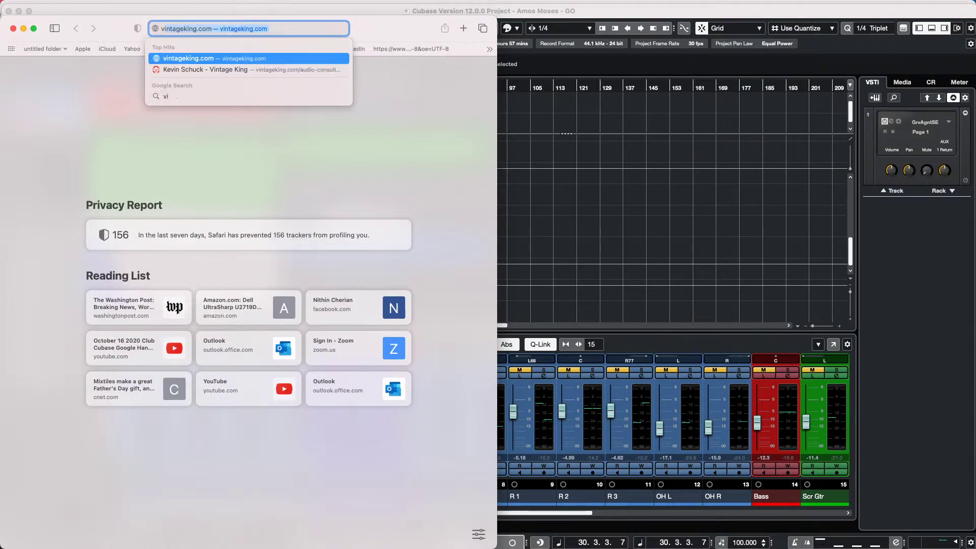
pyautogui.write('deo su')
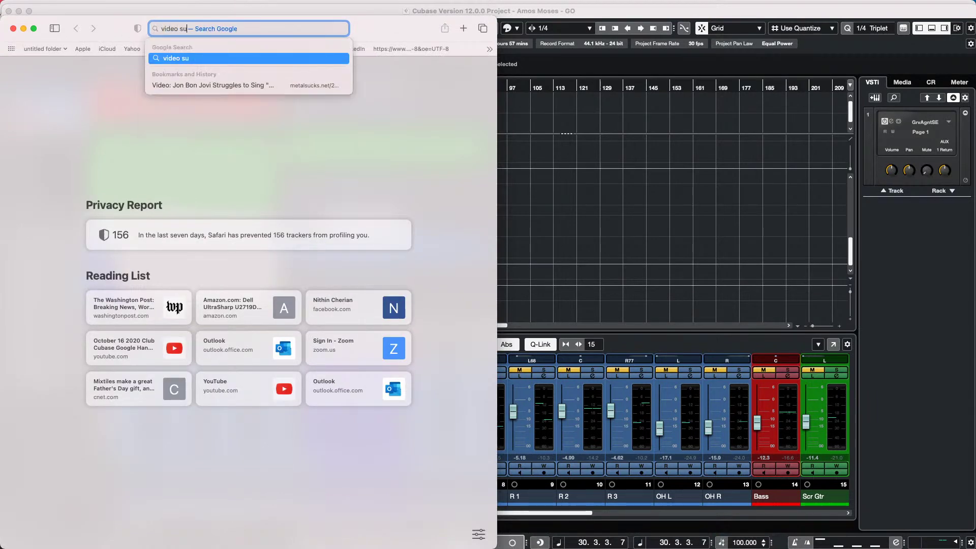
pyautogui.write('pport in C')
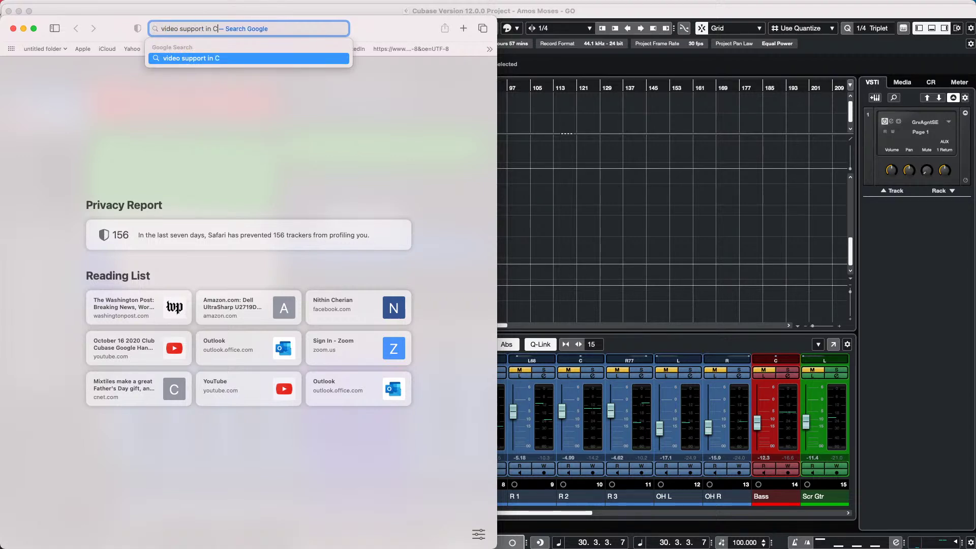
pyautogui.write('n')
pyautogui.press('BackSpace')
pyautogui.write('ubase Nuendo')
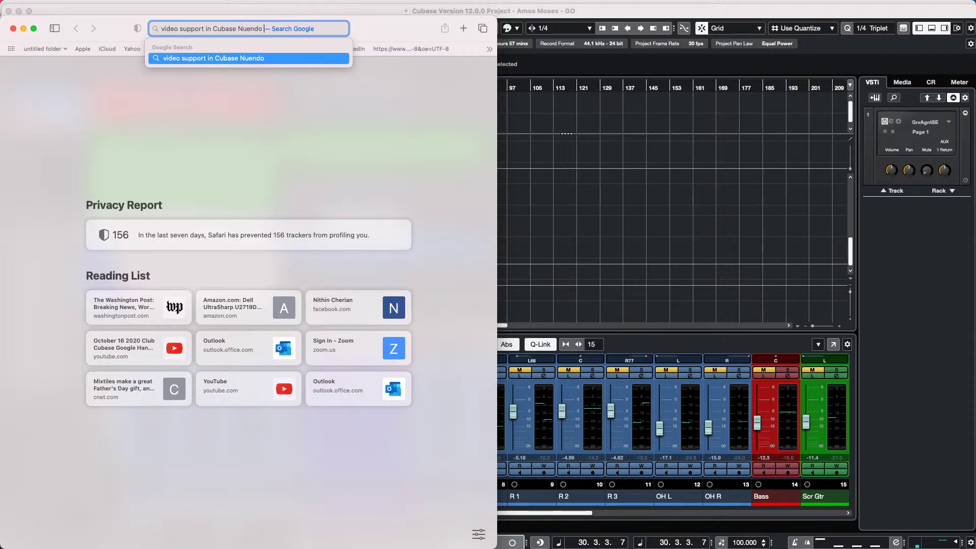
pyautogui.press('Return')
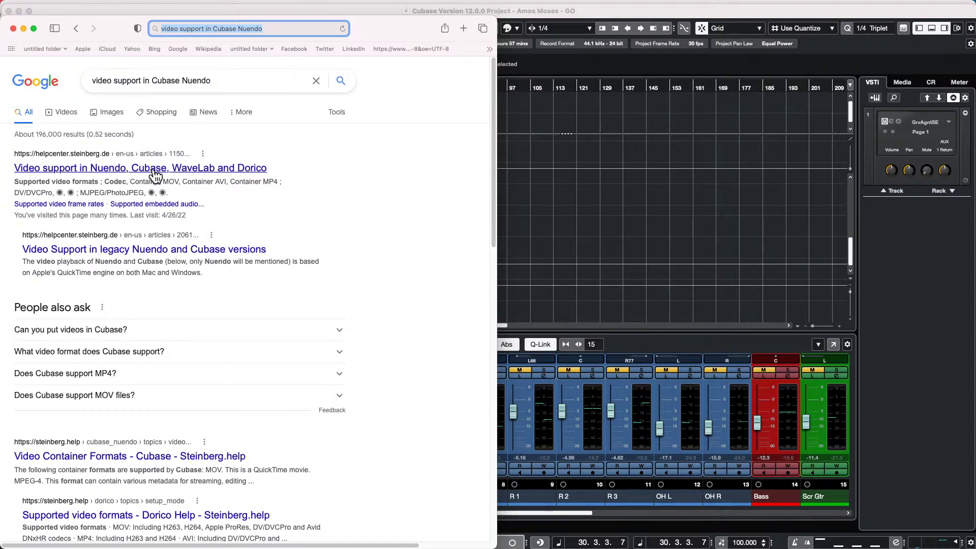
# - Open the Steinberg article "Video support in Nuendo, Cubase, WaveLab and Dorico" in full screen and examine its supported video formats and frame rates
pyautogui.click(156, 174)
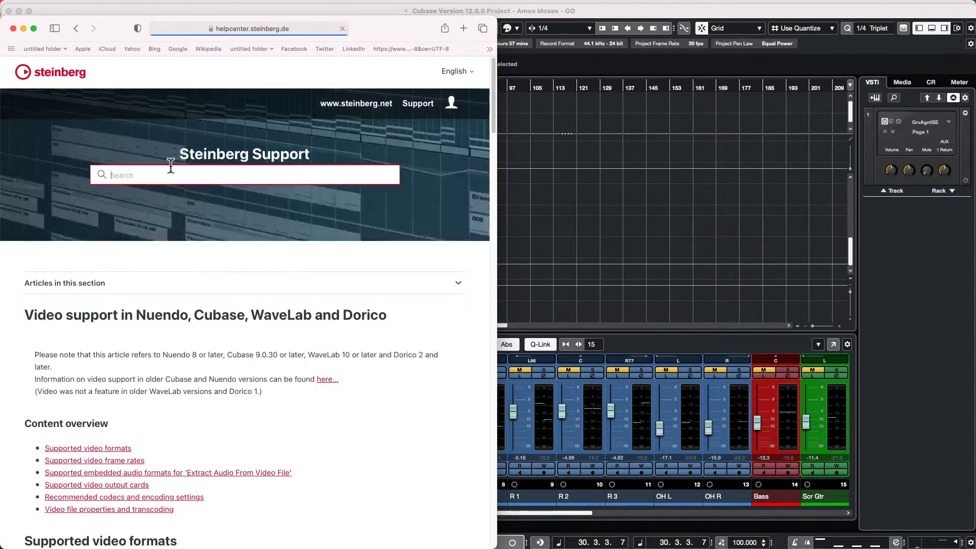
pyautogui.click(33, 28)
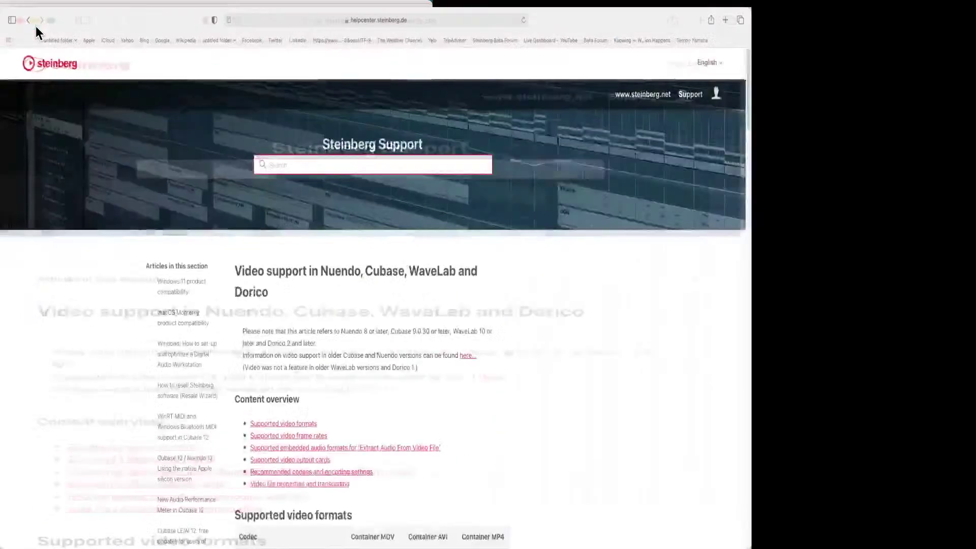
pyautogui.scroll(-5, 448, 163)
pyautogui.scroll(-3, 450, 162)
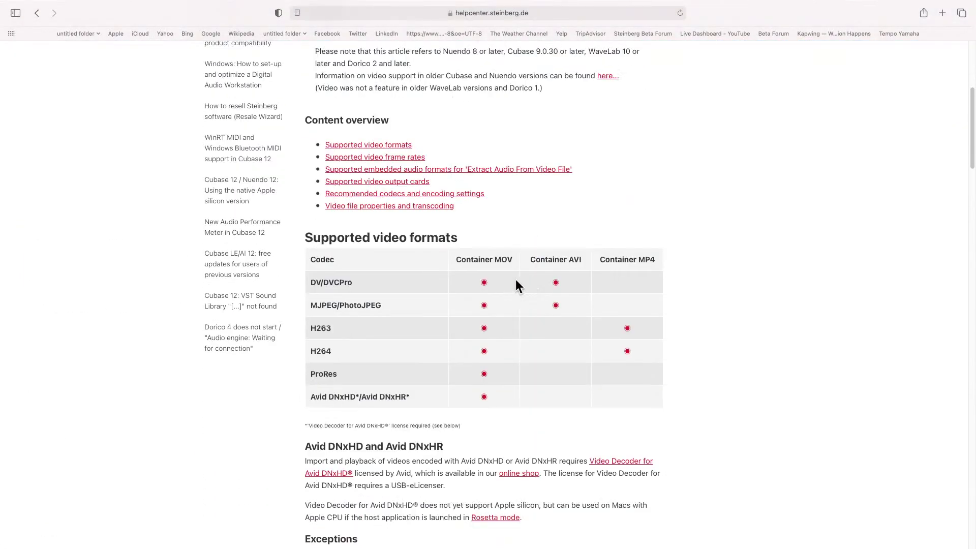
pyautogui.scroll(-5, 518, 245)
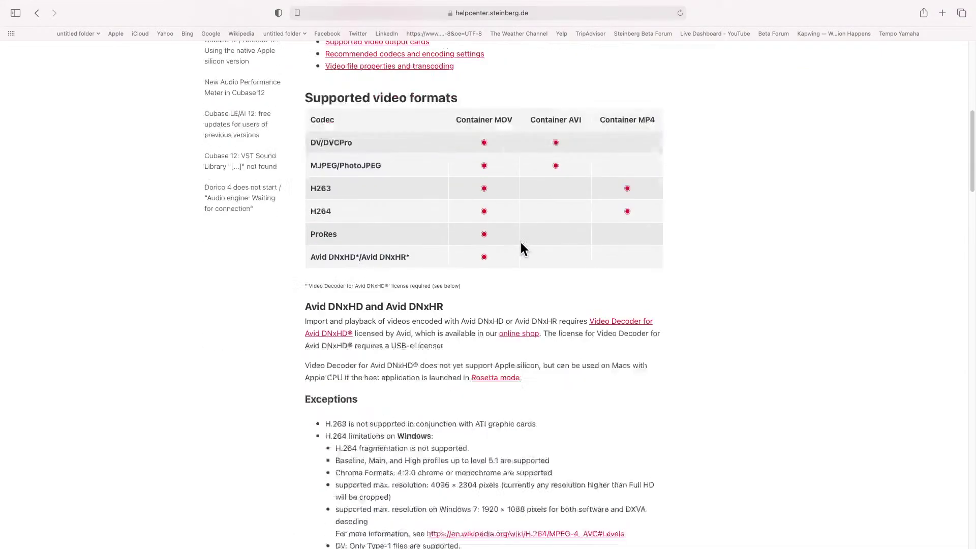
pyautogui.scroll(-5, 523, 241)
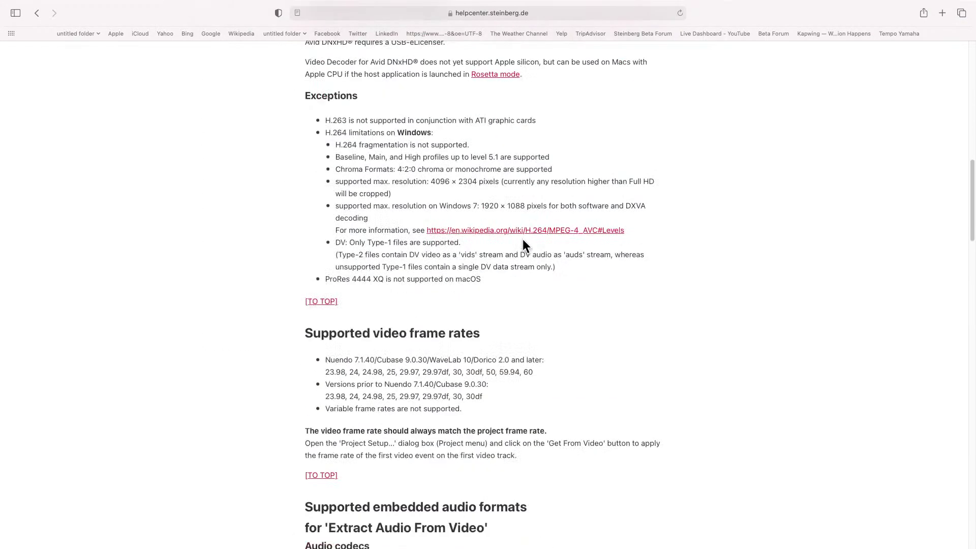
pyautogui.scroll(4, 523, 241)
pyautogui.scroll(10, 523, 244)
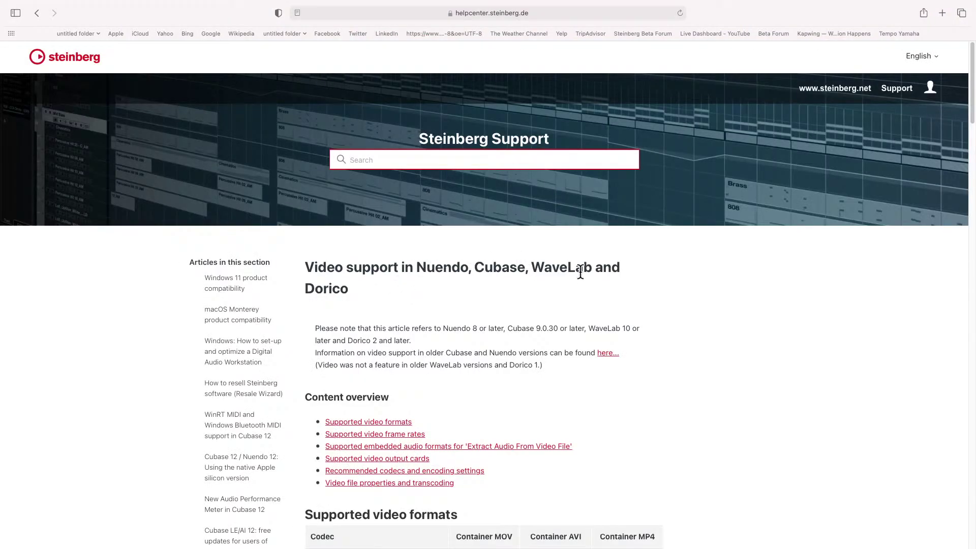
pyautogui.scroll(-4, 538, 280)
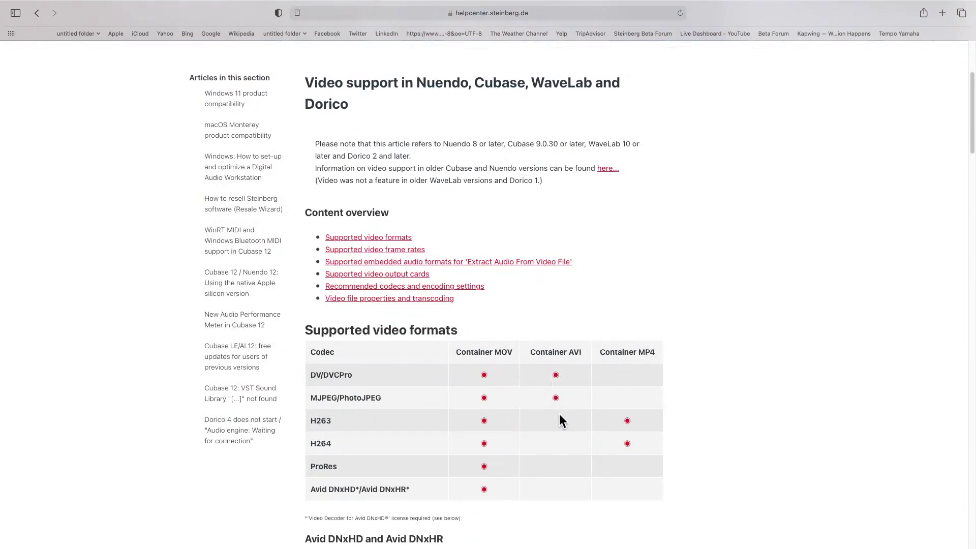
pyautogui.scroll(-4, 429, 345)
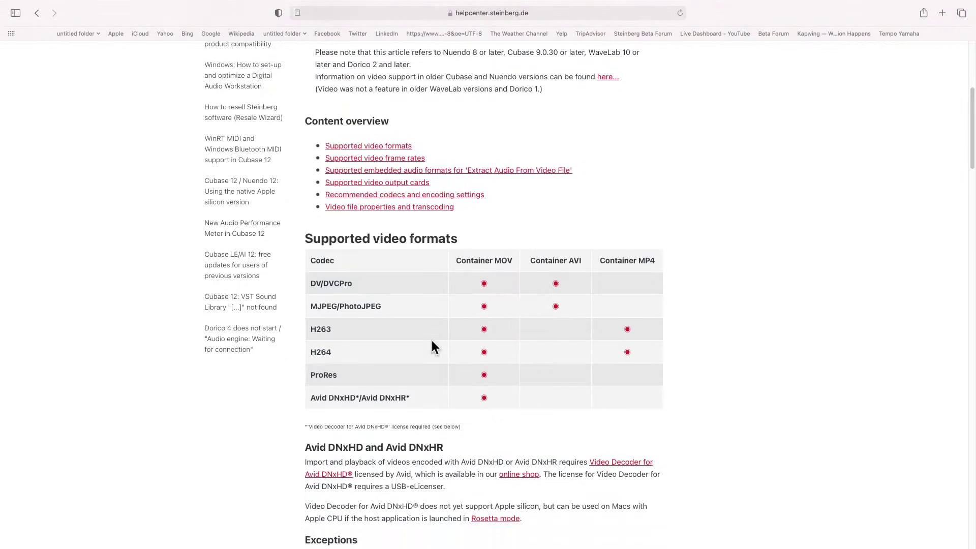
pyautogui.scroll(2, 432, 336)
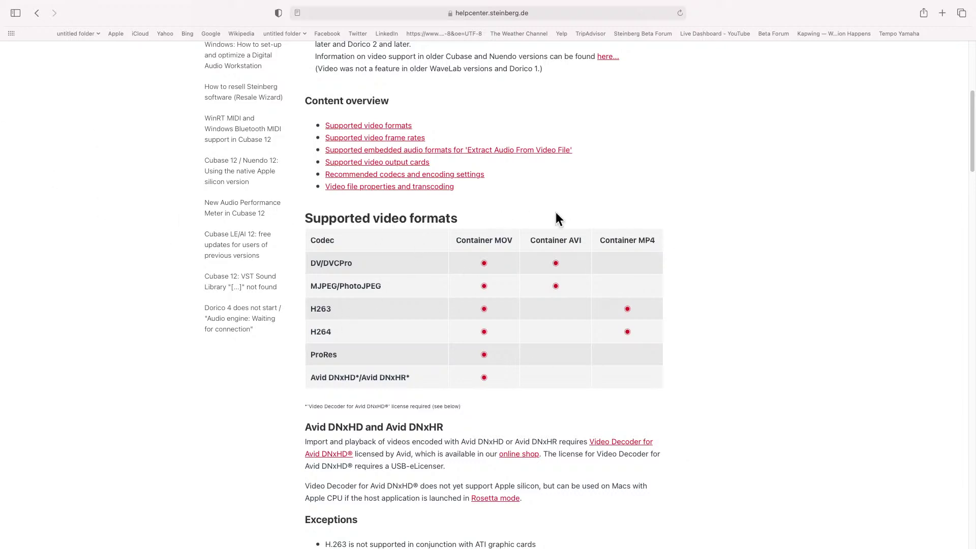
# - Quit Safari and return to the Cubase project
pyautogui.moveTo(6, 2)
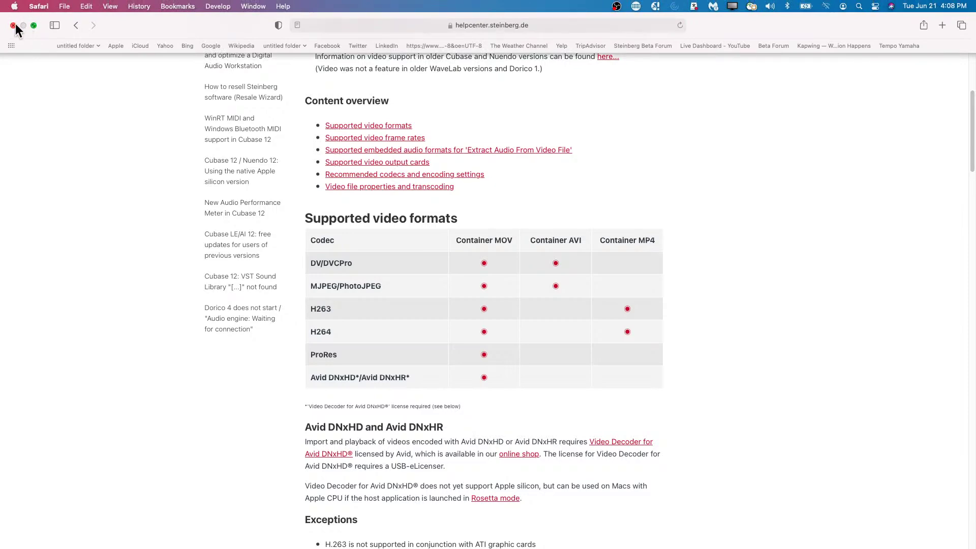
pyautogui.click(39, 6)
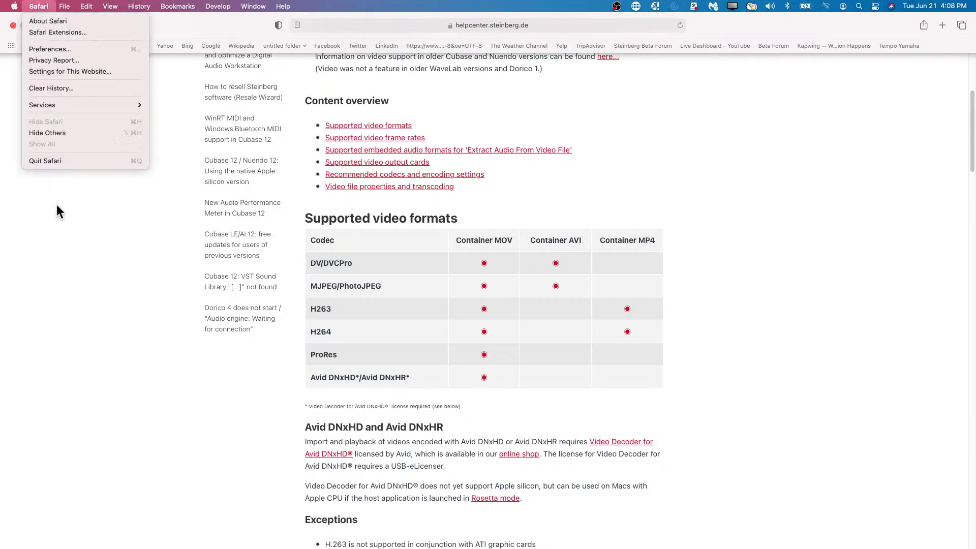
pyautogui.click(69, 161)
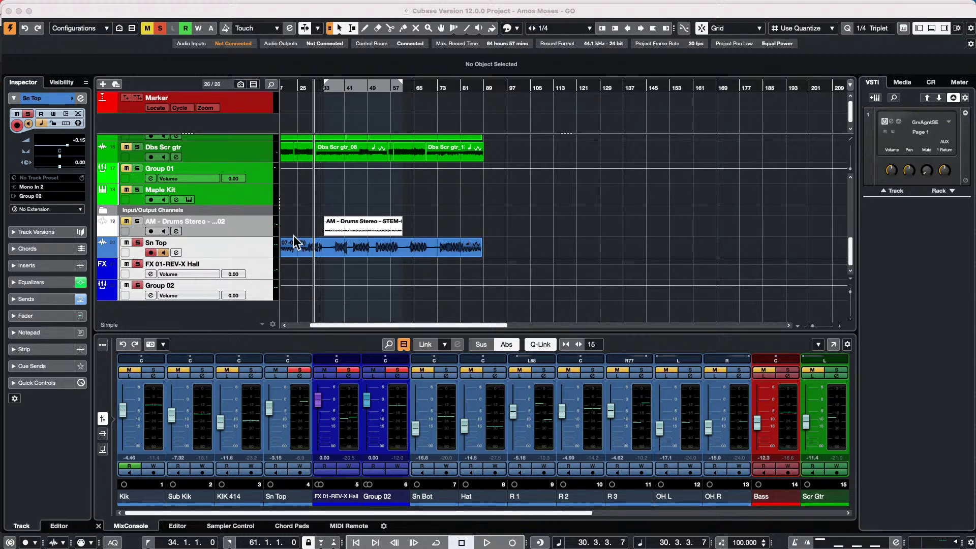
# - Add one instrument track using Groove Agent SE, with its audio output set to Stereo Out
pyautogui.rightClick(243, 245)
pyautogui.moveTo(307, 249)
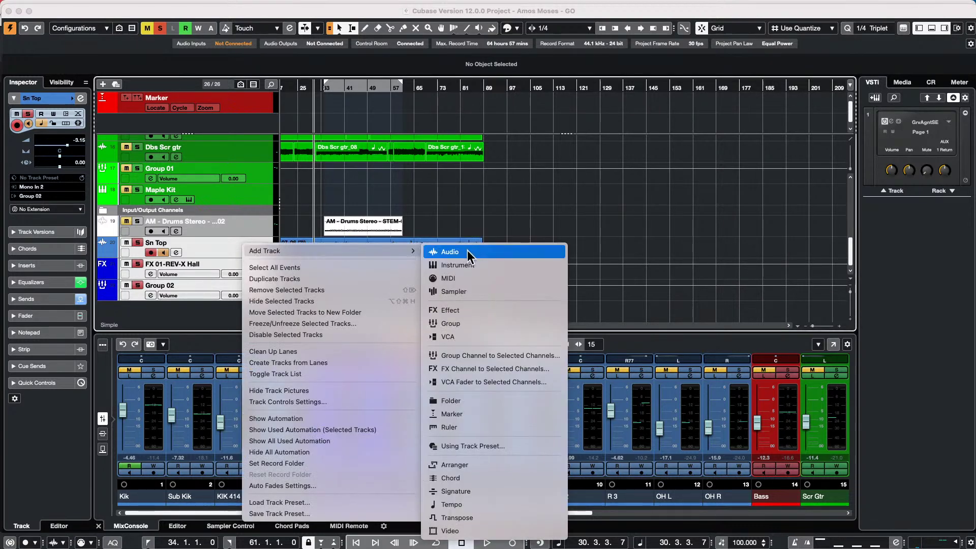
pyautogui.click(471, 265)
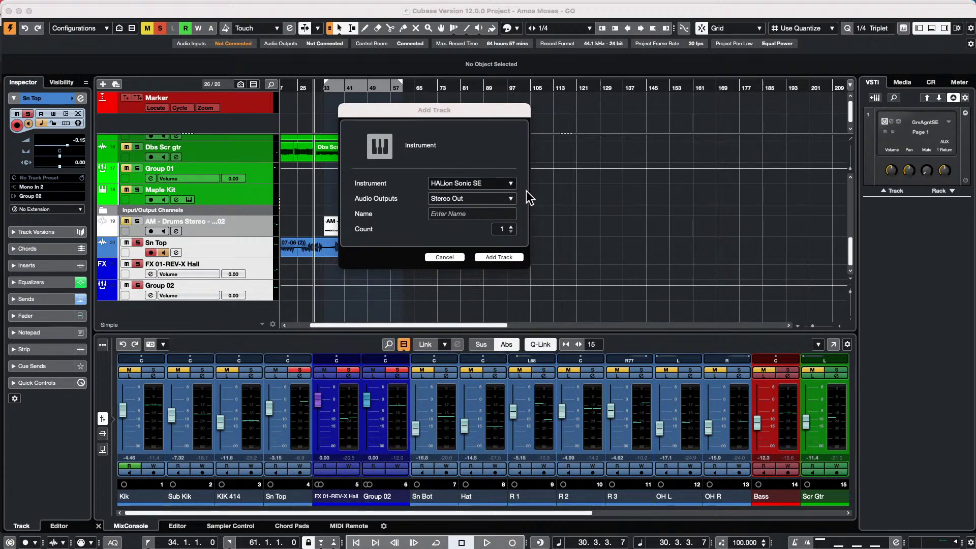
pyautogui.click(510, 184)
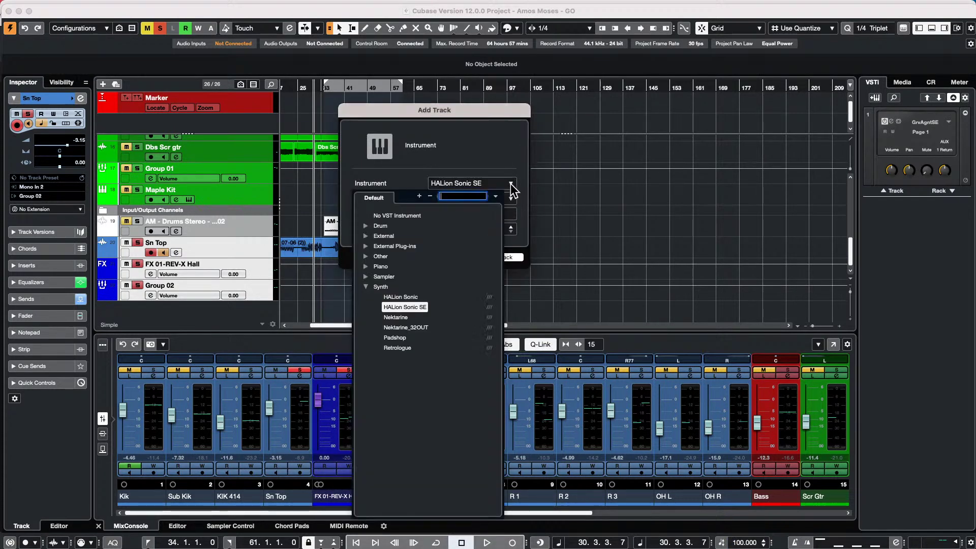
pyautogui.click(365, 227)
pyautogui.click(407, 256)
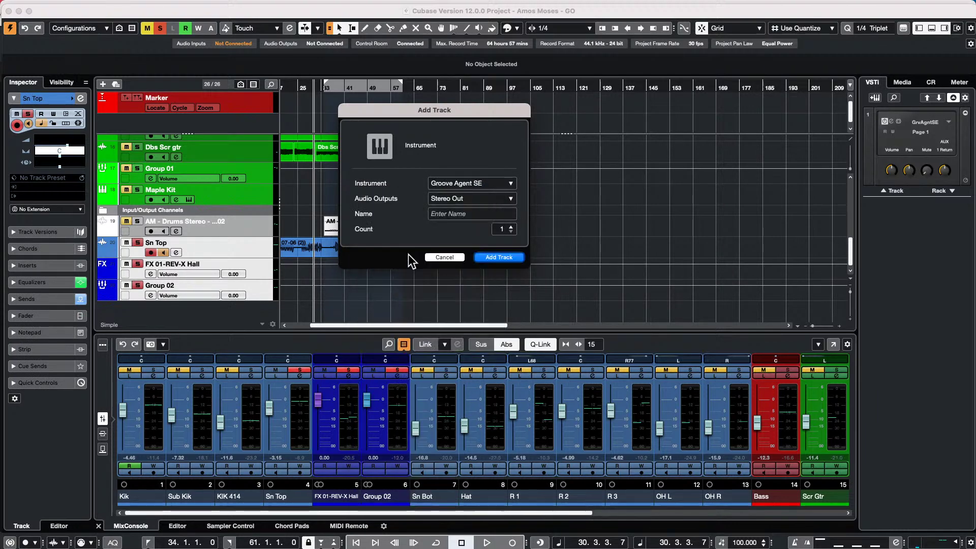
pyautogui.click(498, 257)
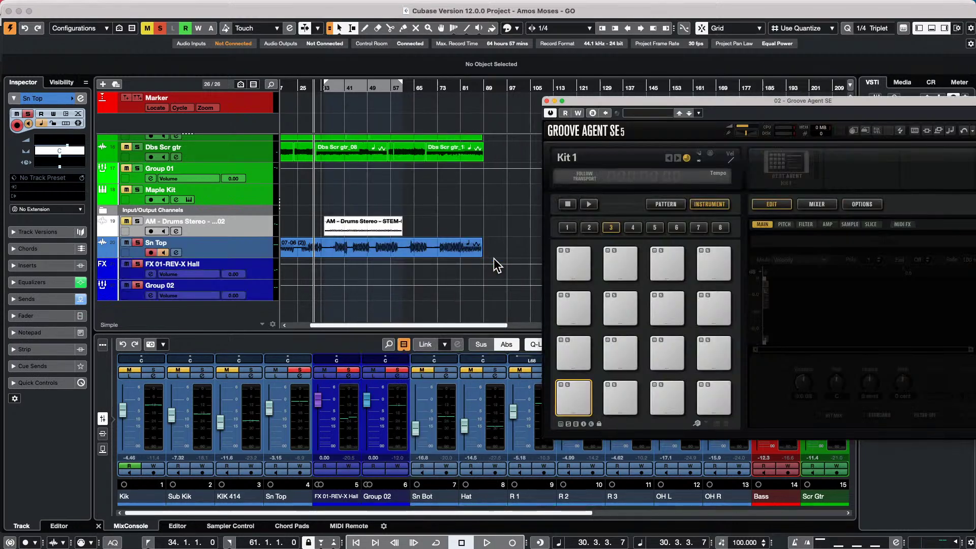
# - Load the Ambient Kit 1 kit with its patterns into Groove Agent SE and close the kit browser
pyautogui.moveTo(607, 87); pyautogui.dragTo(195, 43)
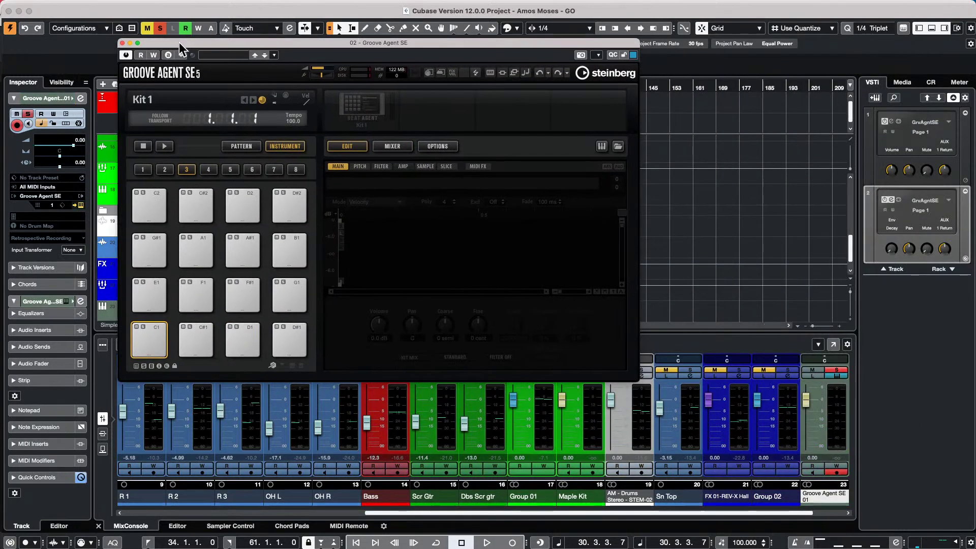
pyautogui.rightClick(356, 98)
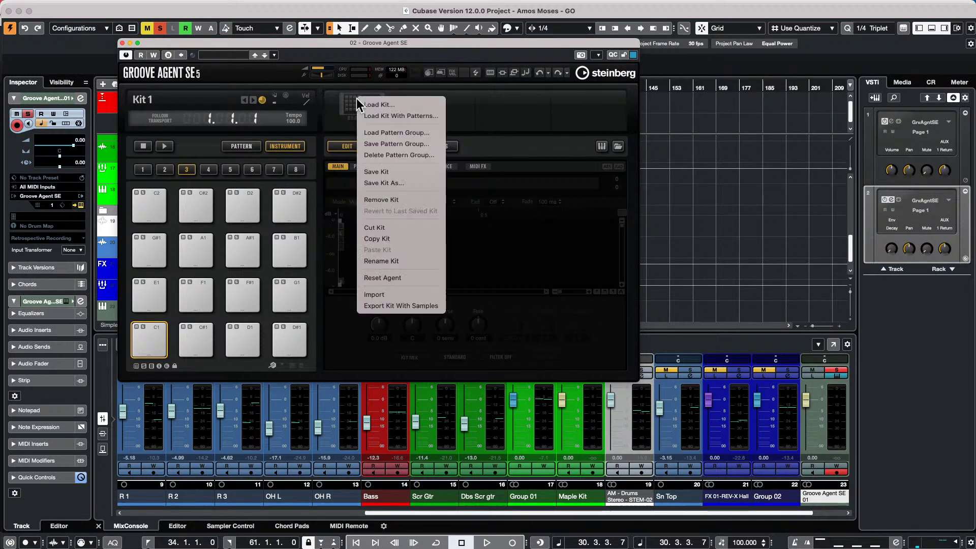
pyautogui.click(438, 113)
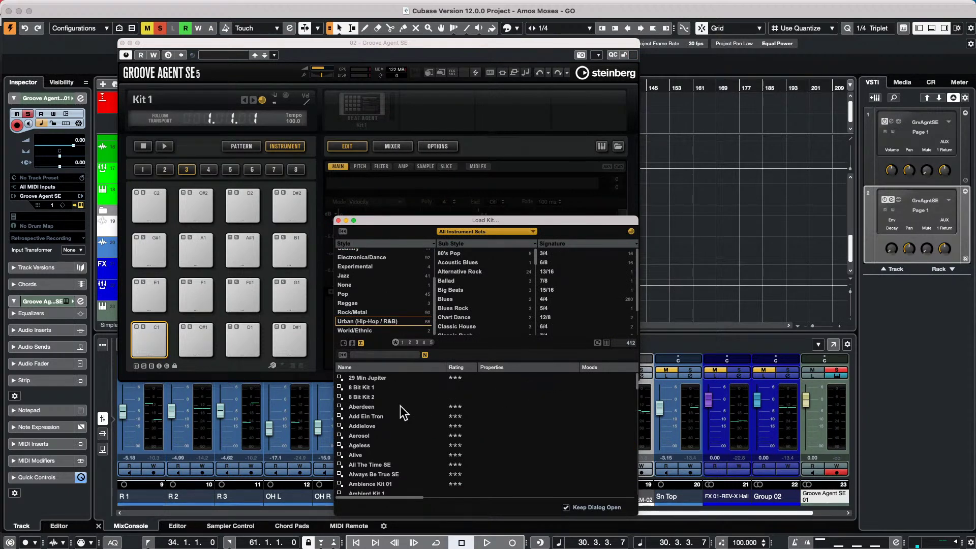
pyautogui.scroll(-3, 397, 450)
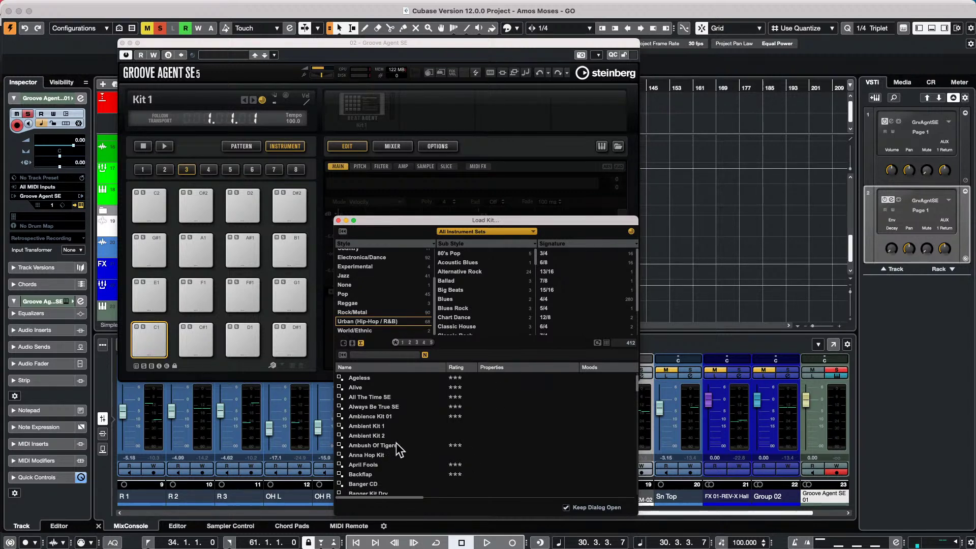
pyautogui.doubleClick(378, 425)
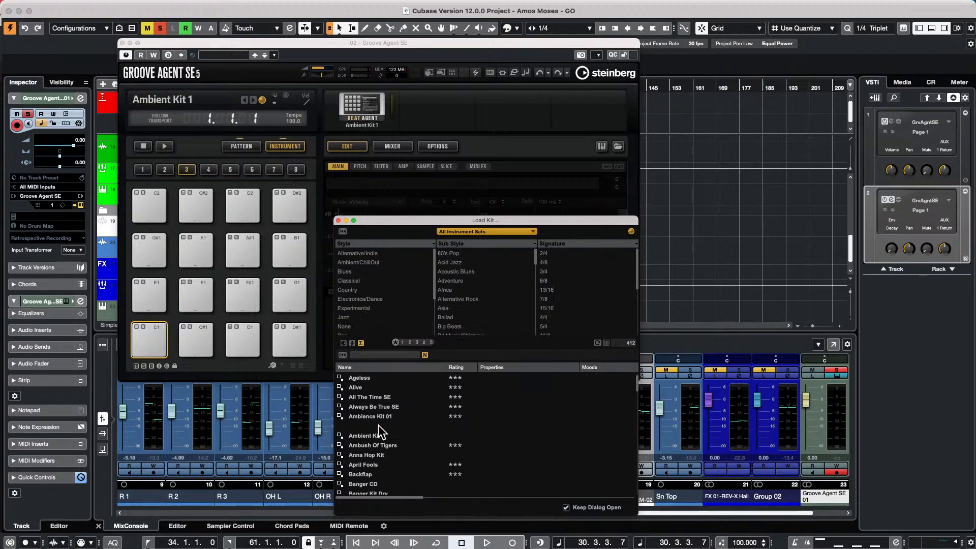
pyautogui.click(338, 220)
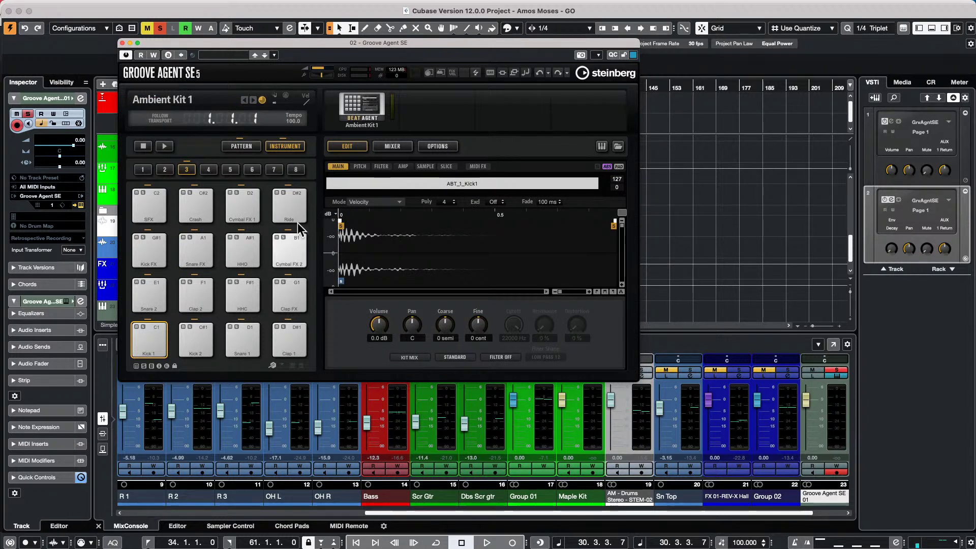
# - Show the kit's pattern pads and audition the Beat 1 to Beat 5 patterns
pyautogui.click(237, 147)
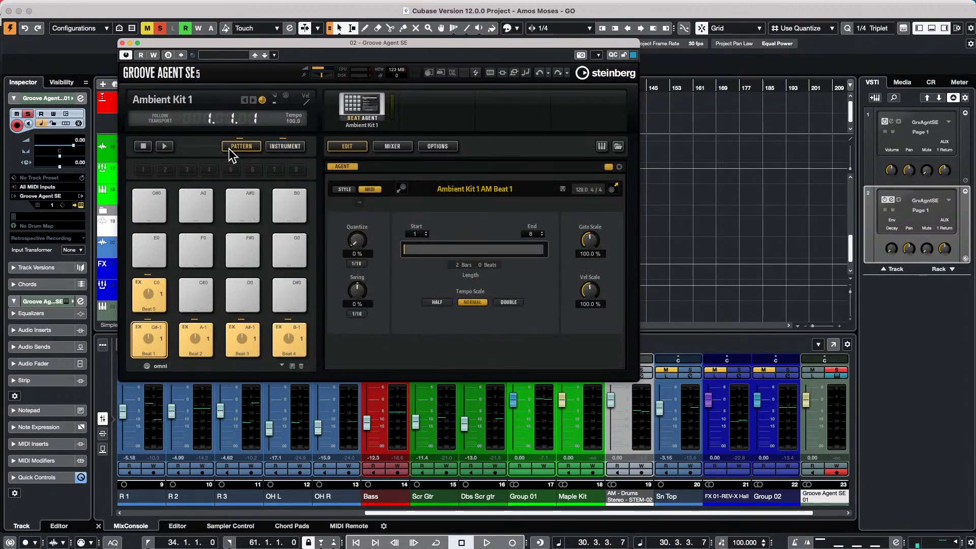
pyautogui.click(284, 338)
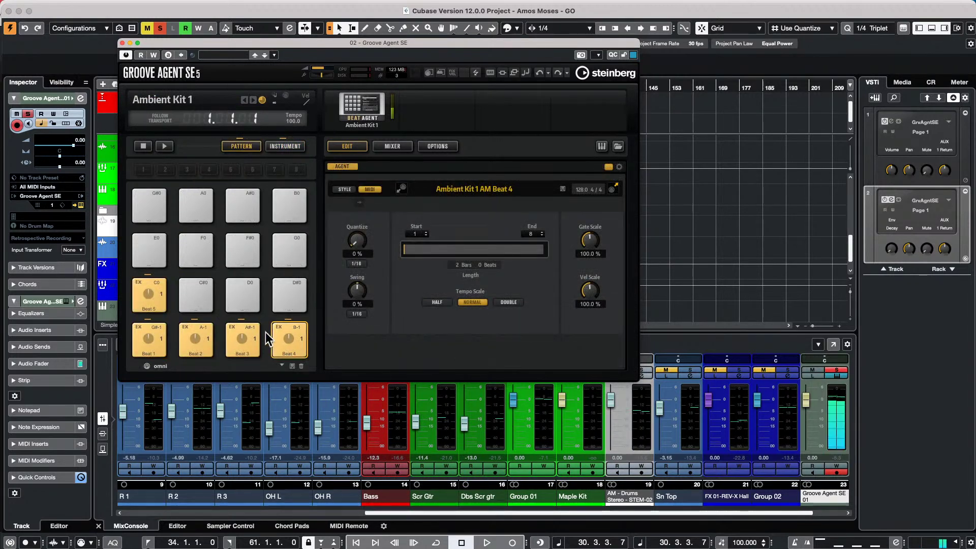
pyautogui.click(244, 339)
pyautogui.click(196, 339)
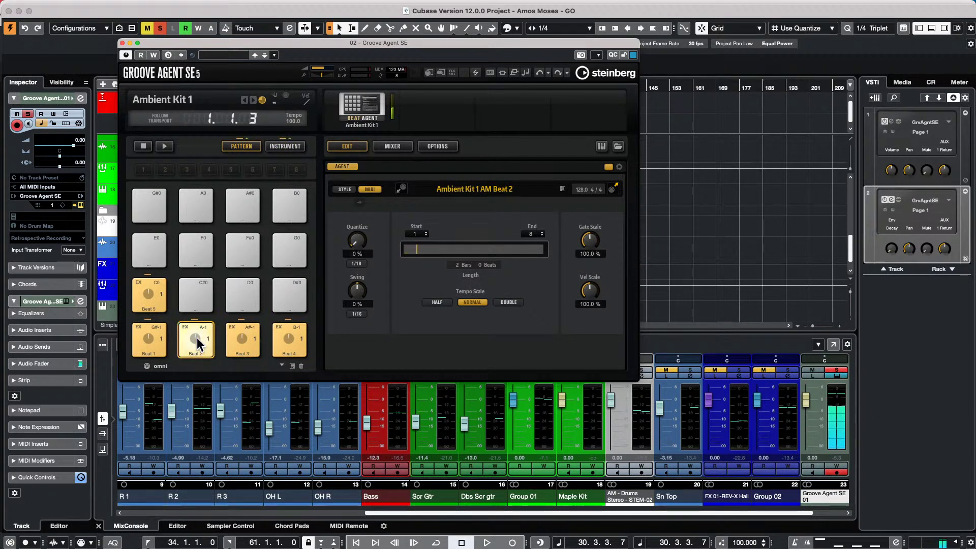
pyautogui.click(148, 297)
pyautogui.click(147, 339)
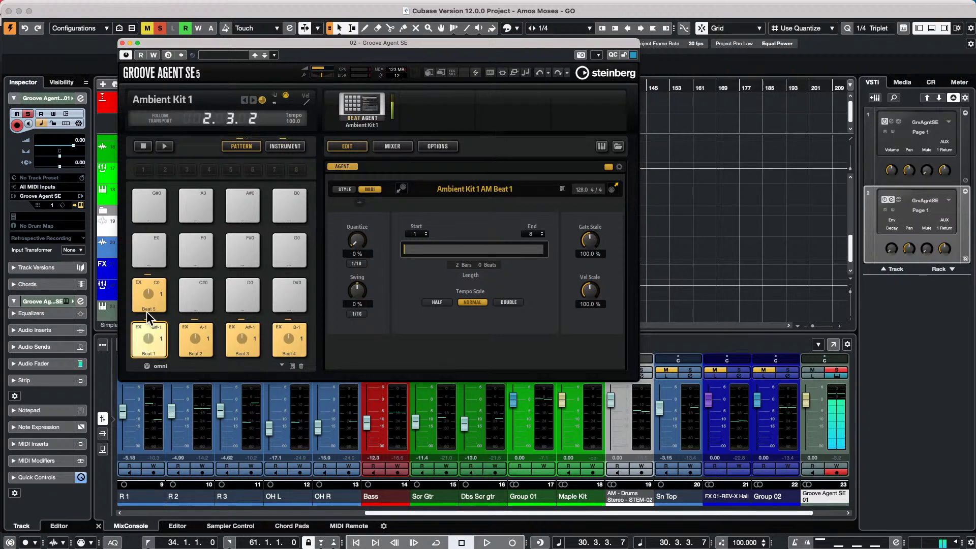
pyautogui.click(151, 291)
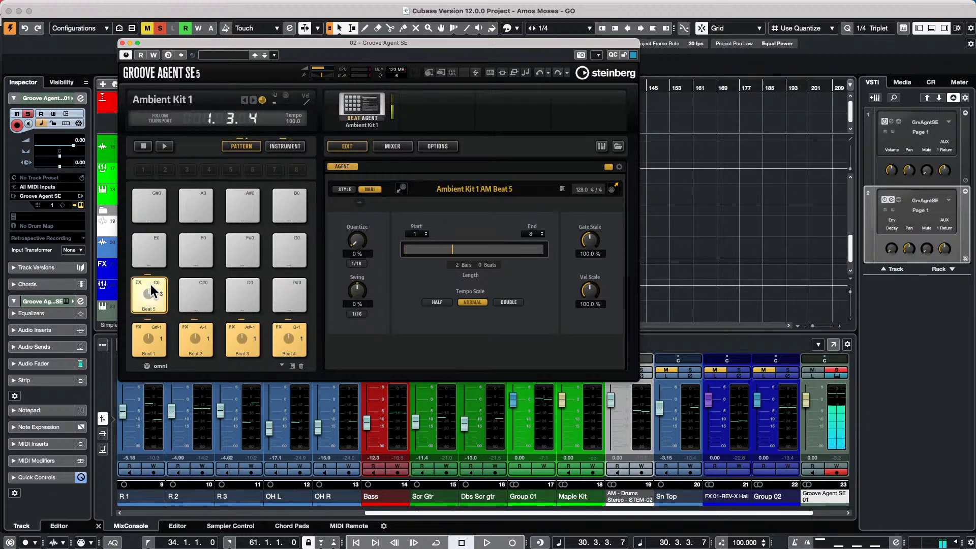
pyautogui.moveTo(151, 287); pyautogui.dragTo(147, 300)
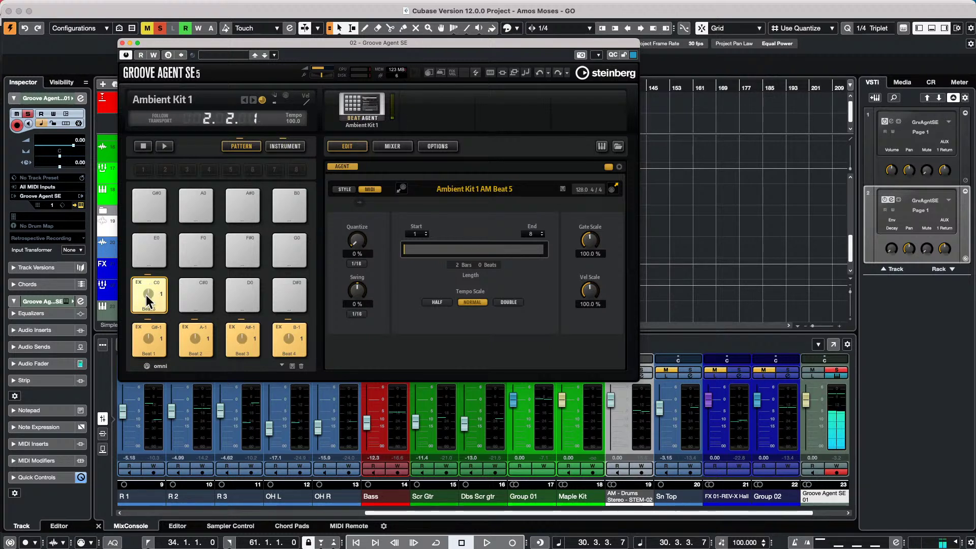
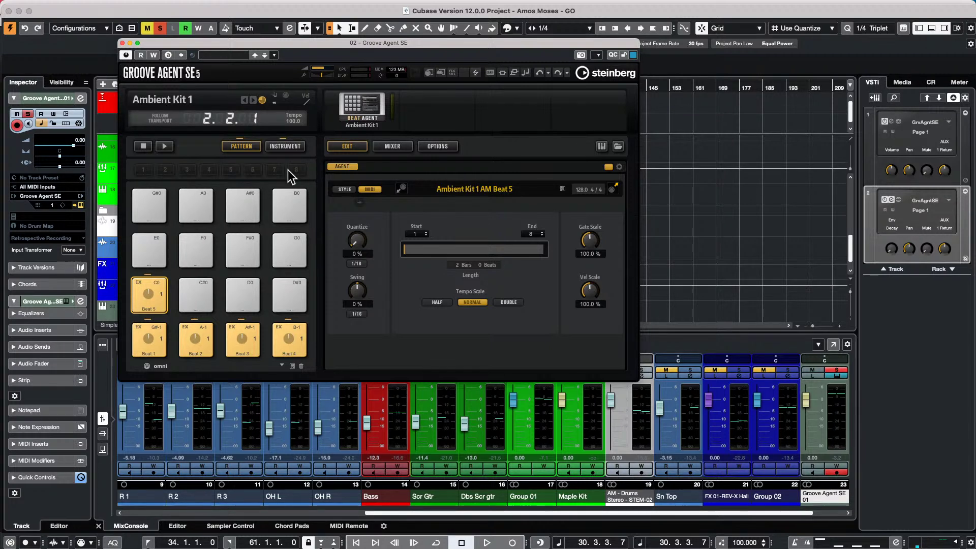
# - Compare the Beat 1 and Beat 2 patterns by auditioning them again, along with an empty pattern pad
pyautogui.click(195, 338)
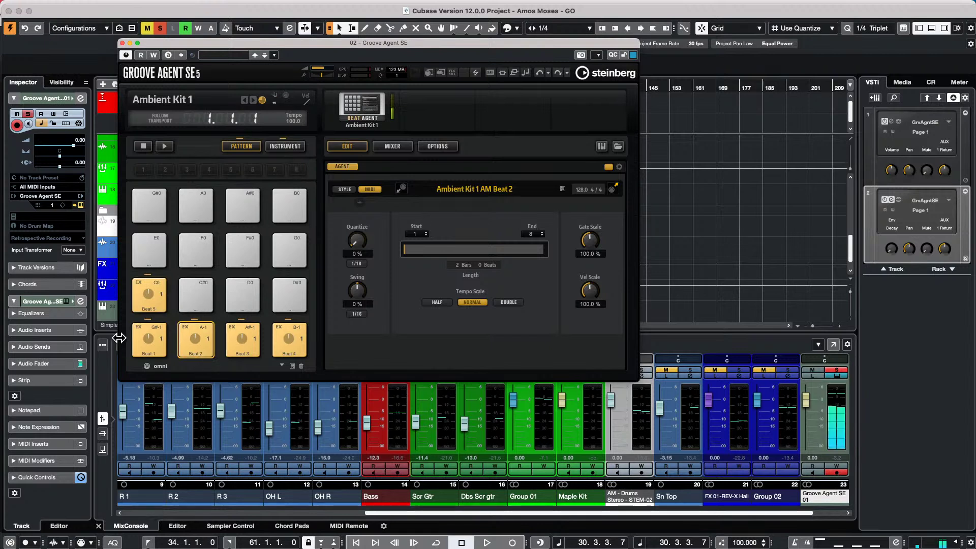
pyautogui.click(146, 338)
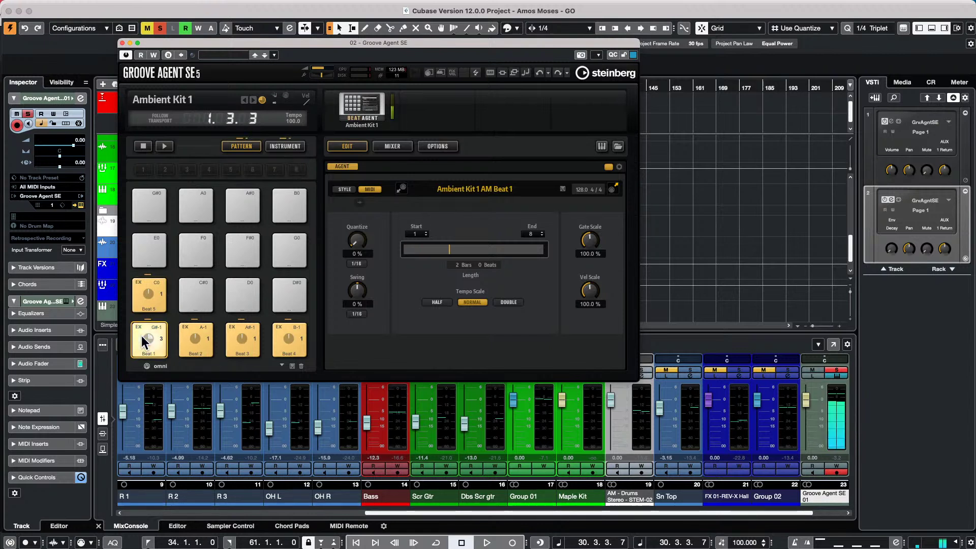
pyautogui.click(208, 302)
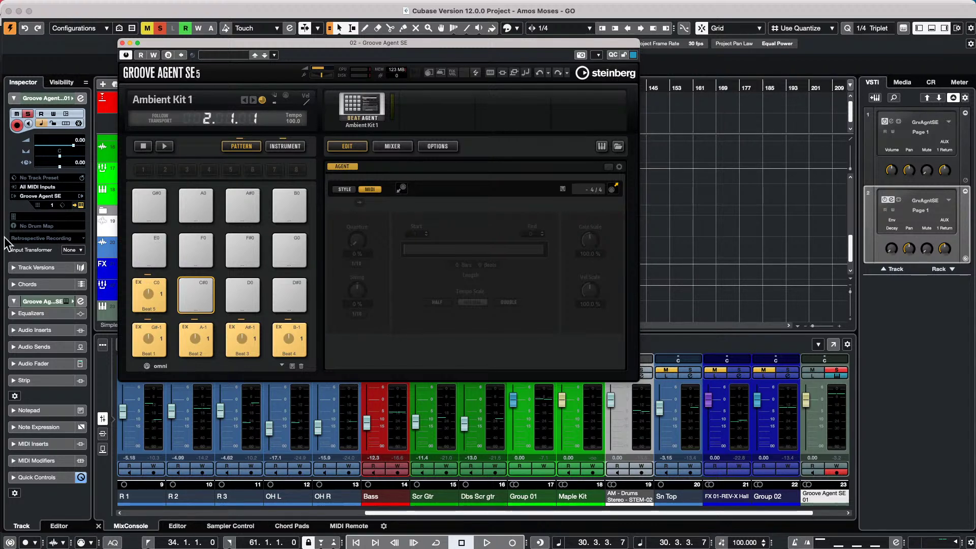
pyautogui.click(194, 338)
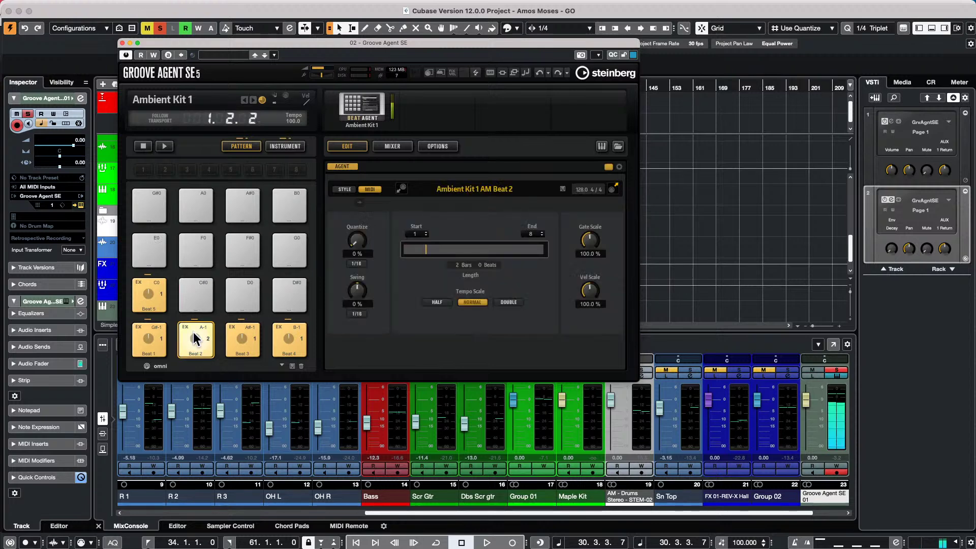
# - Audition Kick 2 and other individual instrument pads, followed by the Beat 1 pattern for comparison
pyautogui.click(274, 144)
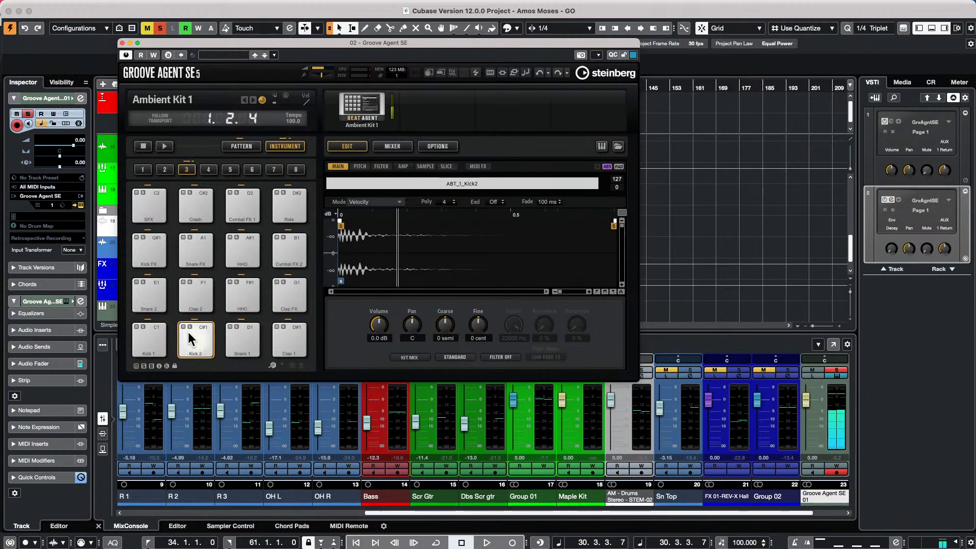
pyautogui.click(283, 348)
pyautogui.click(292, 294)
pyautogui.click(250, 291)
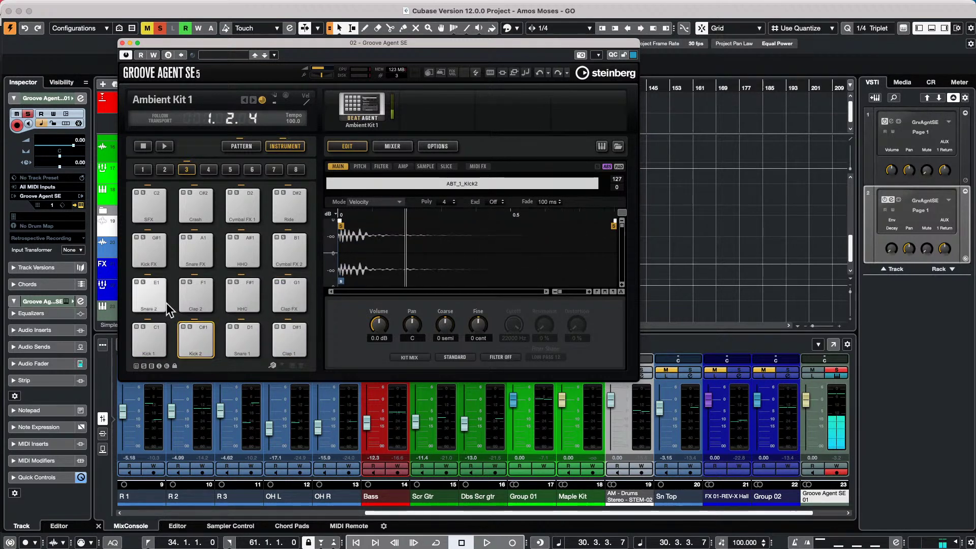
pyautogui.click(236, 144)
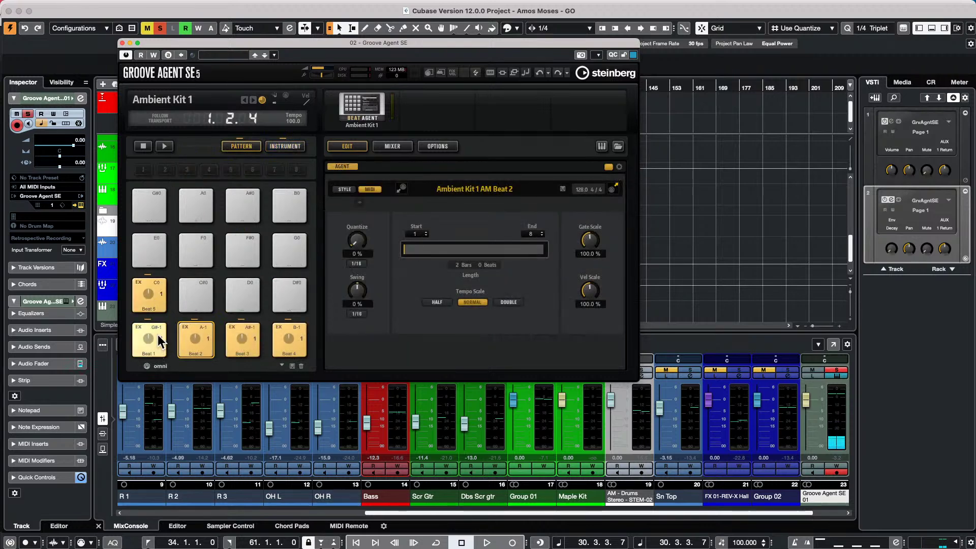
pyautogui.click(158, 334)
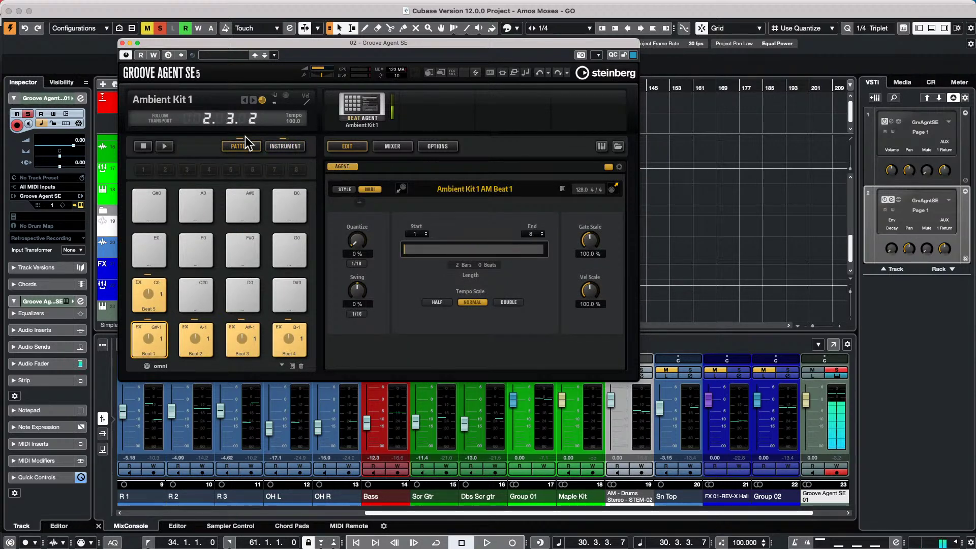
# - Return to the instrument pads and audition Kick 1, Kick 2, Clap FX, HHC, Clap 2 and Snare 2
pyautogui.click(288, 147)
pyautogui.click(145, 334)
pyautogui.click(152, 329)
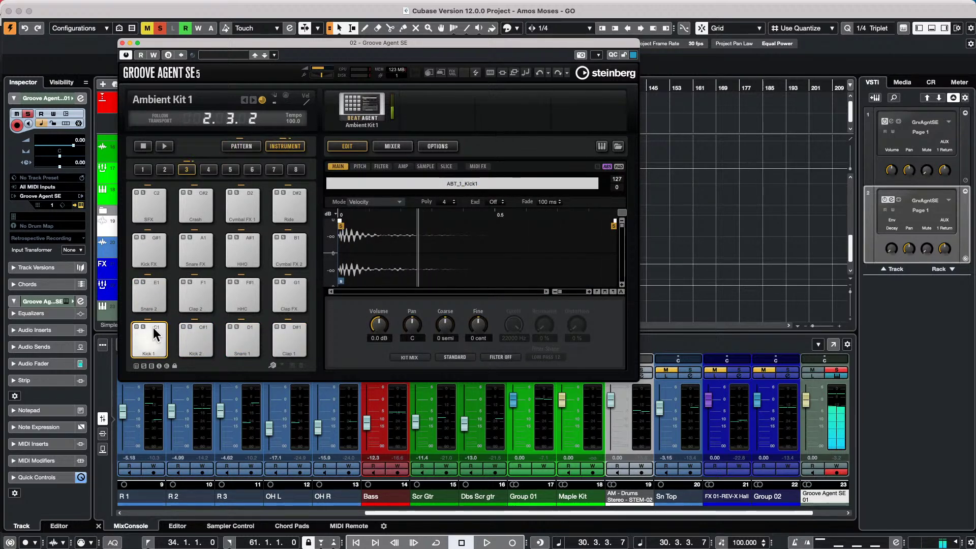
pyautogui.click(193, 330)
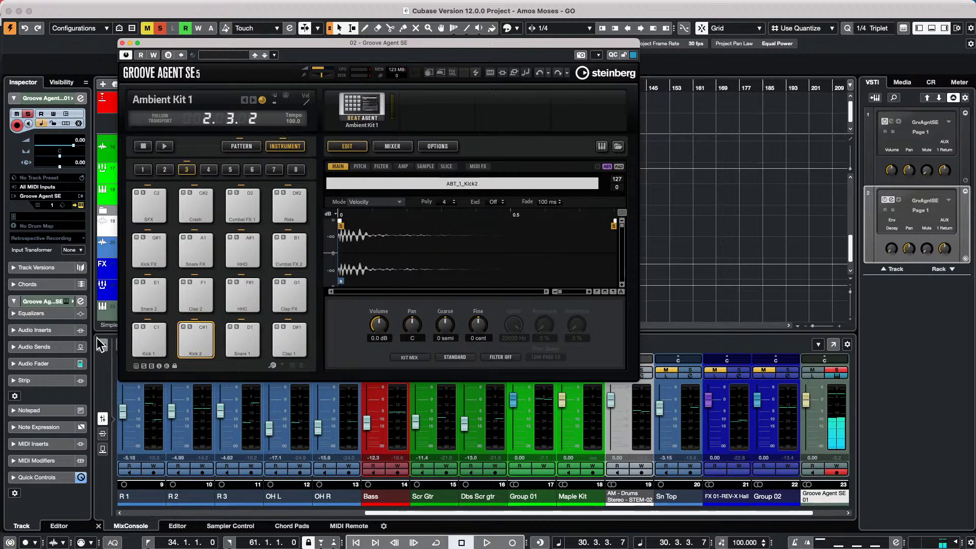
pyautogui.click(295, 296)
pyautogui.click(235, 290)
pyautogui.click(195, 291)
pyautogui.click(150, 287)
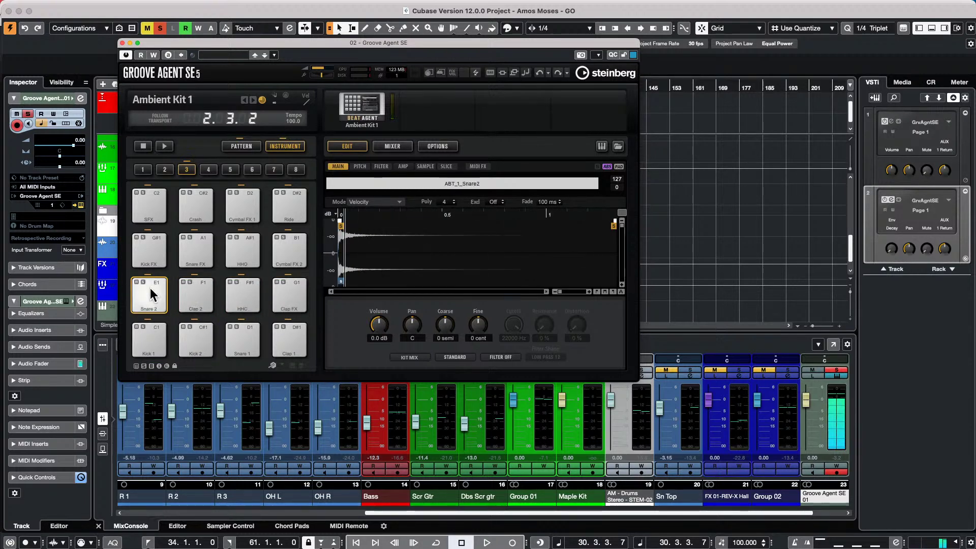
# - Place the Beat 1 pattern on the Groove Agent SE 01 track at bar 33 and repeat it up to bar 47
pyautogui.click(249, 148)
pyautogui.moveTo(381, 43); pyautogui.dragTo(744, 58)
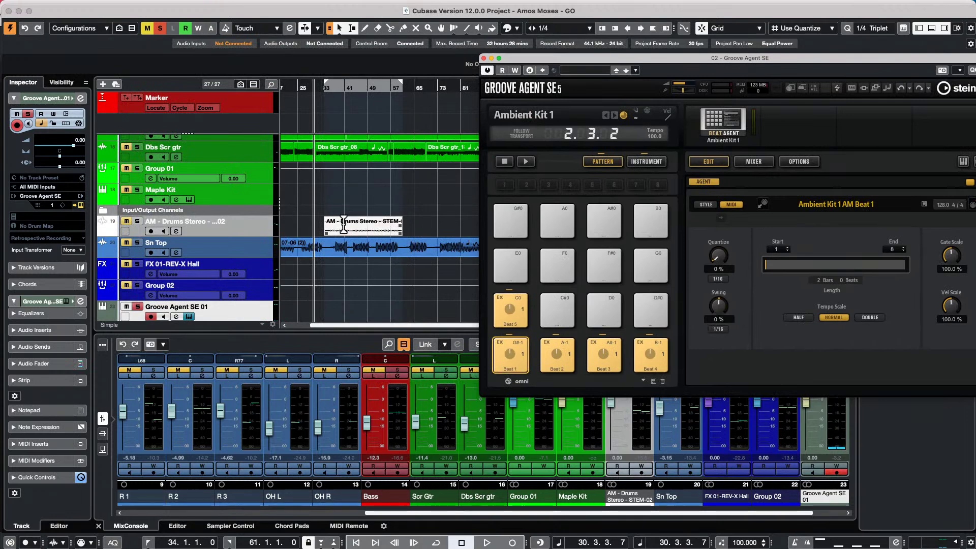
pyautogui.moveTo(500, 352); pyautogui.dragTo(322, 306)
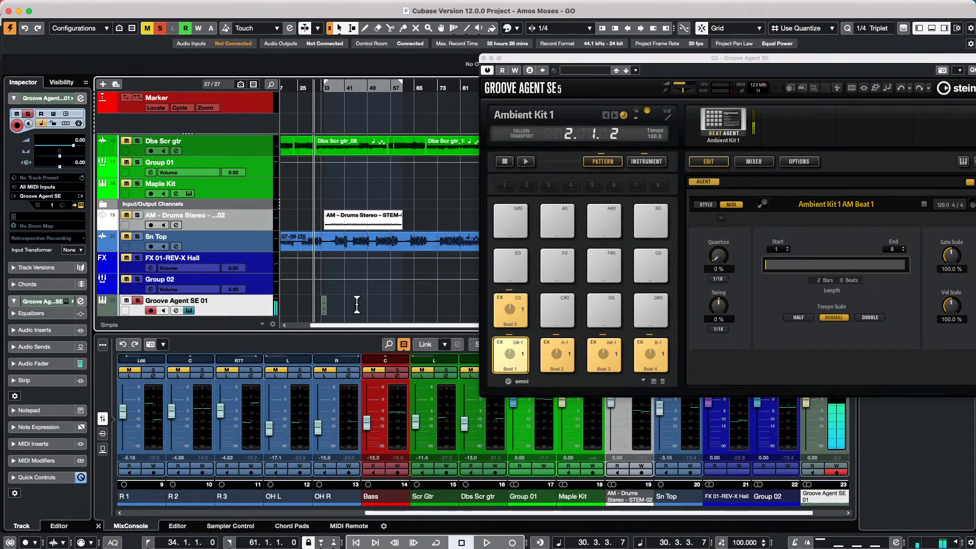
pyautogui.moveTo(325, 94); pyautogui.dragTo(315, 124)
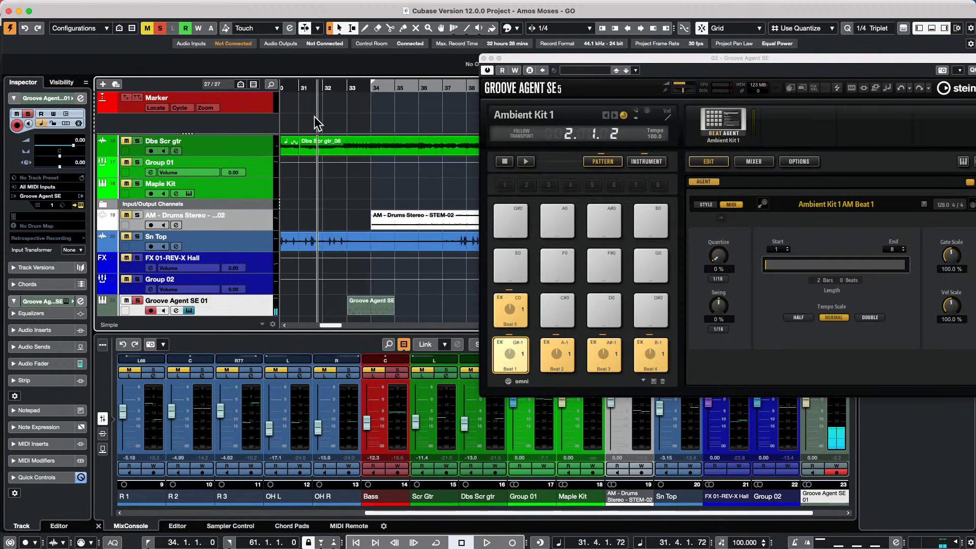
pyautogui.moveTo(386, 315); pyautogui.dragTo(475, 311)
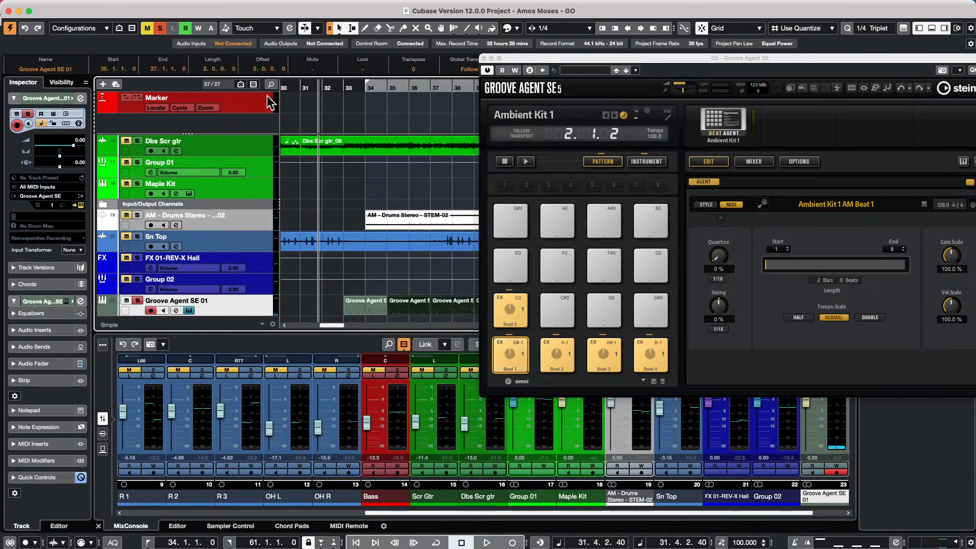
# - Play the project from bar 33 while watching the instrument pads, audition the Ride pad, and stop playback
pyautogui.click(349, 88)
pyautogui.press('space')
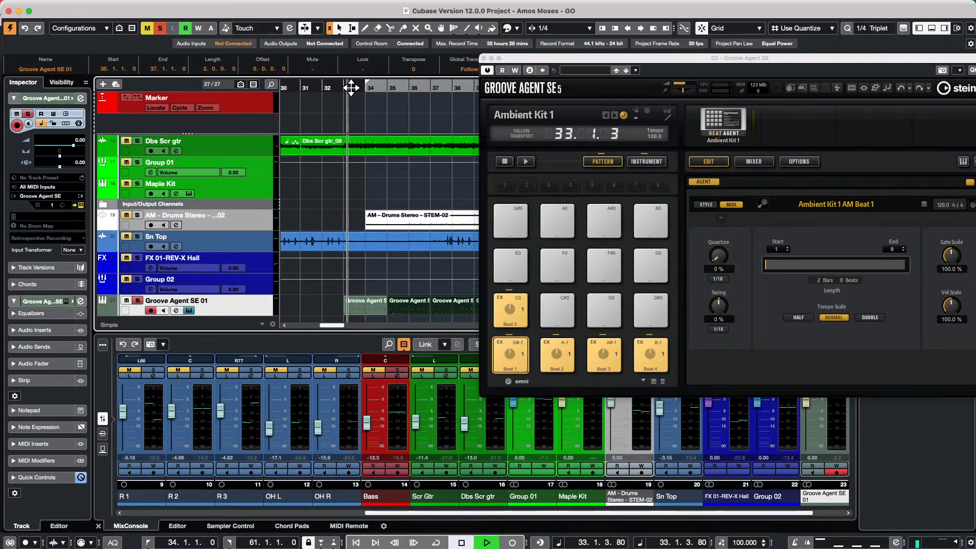
pyautogui.click(648, 161)
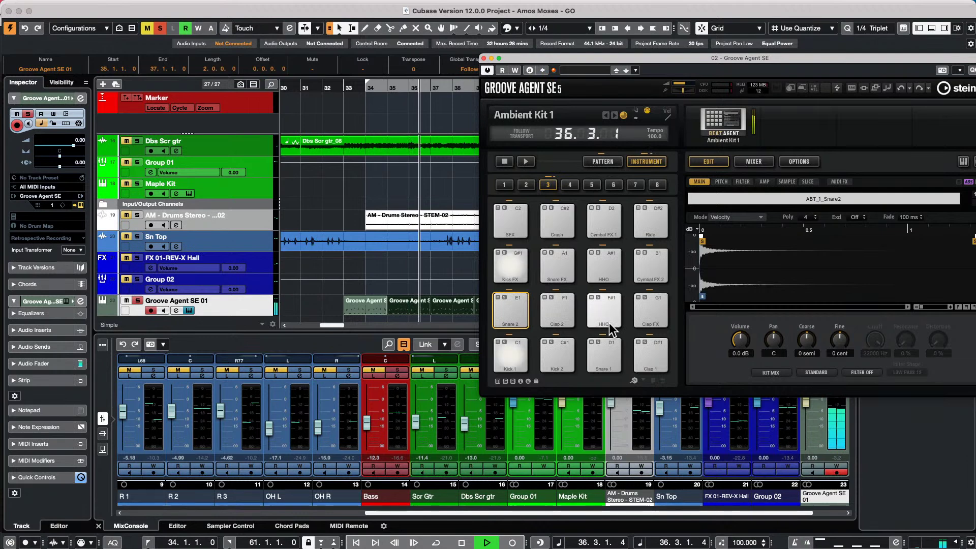
pyautogui.click(644, 218)
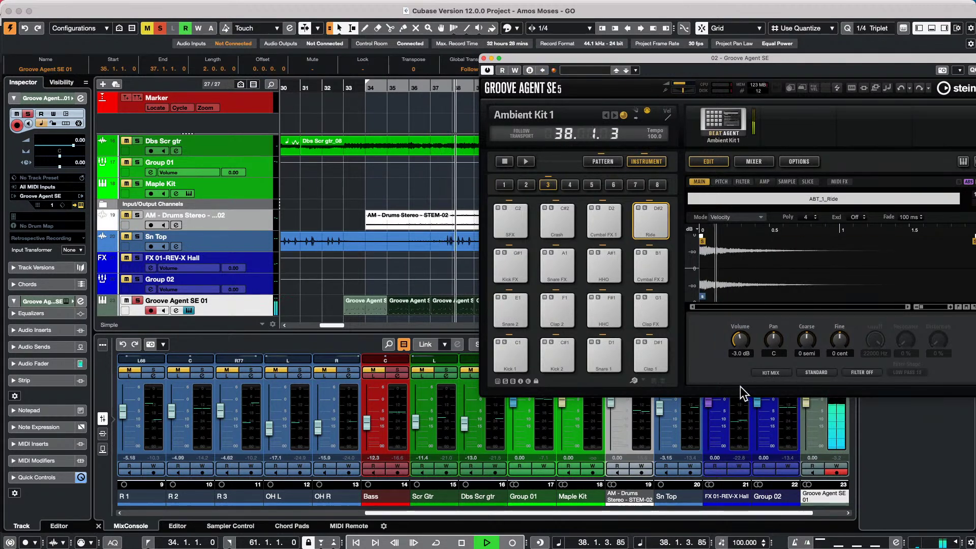
pyautogui.press('space')
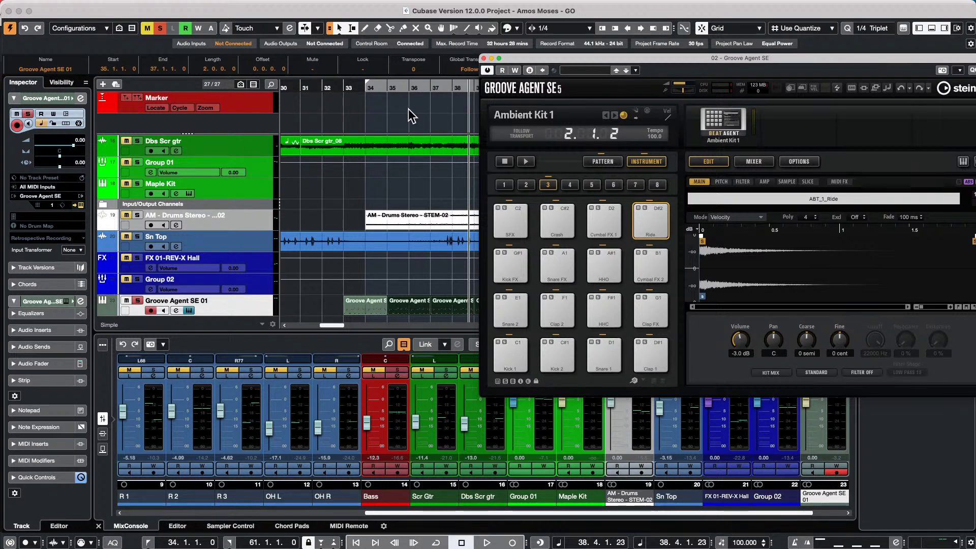
# - Close the Groove Agent SE window and increase the height of the Sn Top track
pyautogui.click(484, 58)
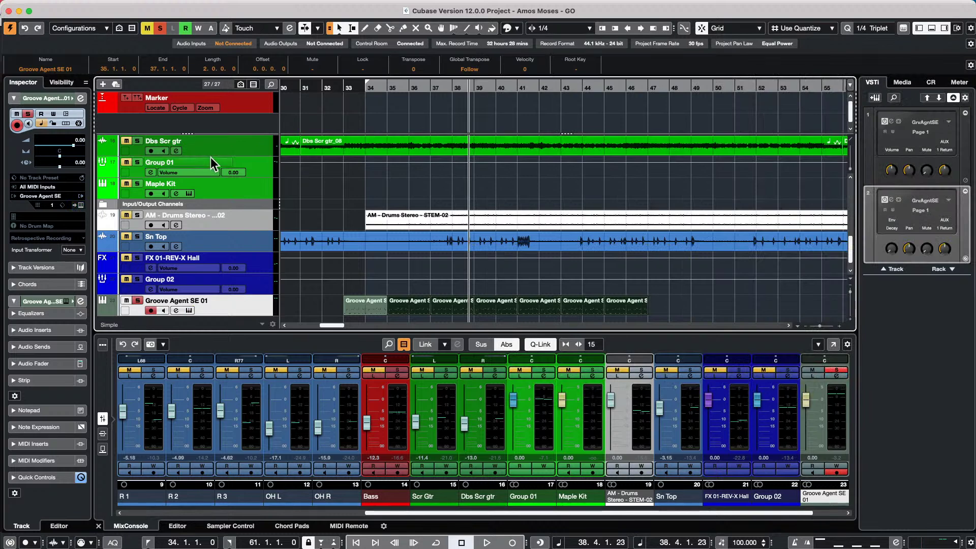
pyautogui.moveTo(349, 95); pyautogui.dragTo(356, 48)
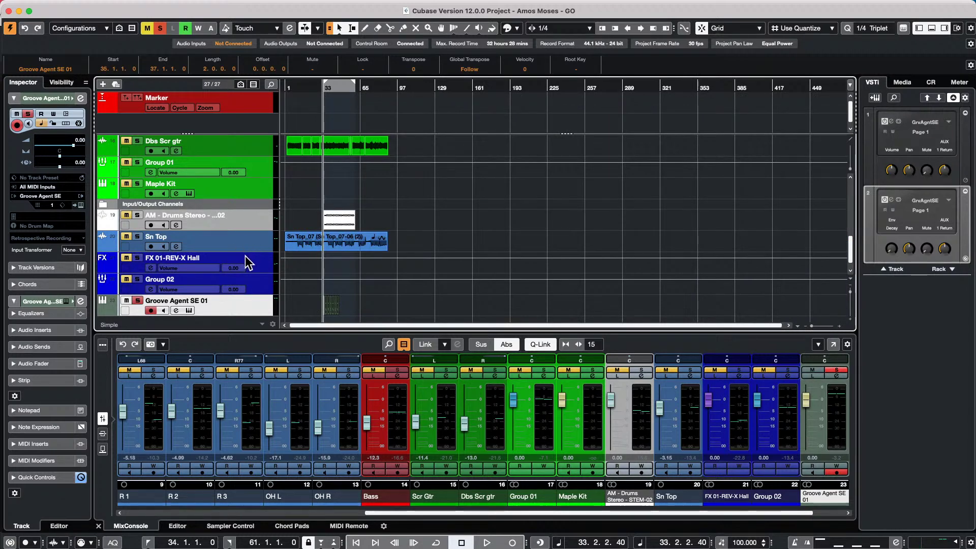
pyautogui.moveTo(245, 254); pyautogui.dragTo(245, 280)
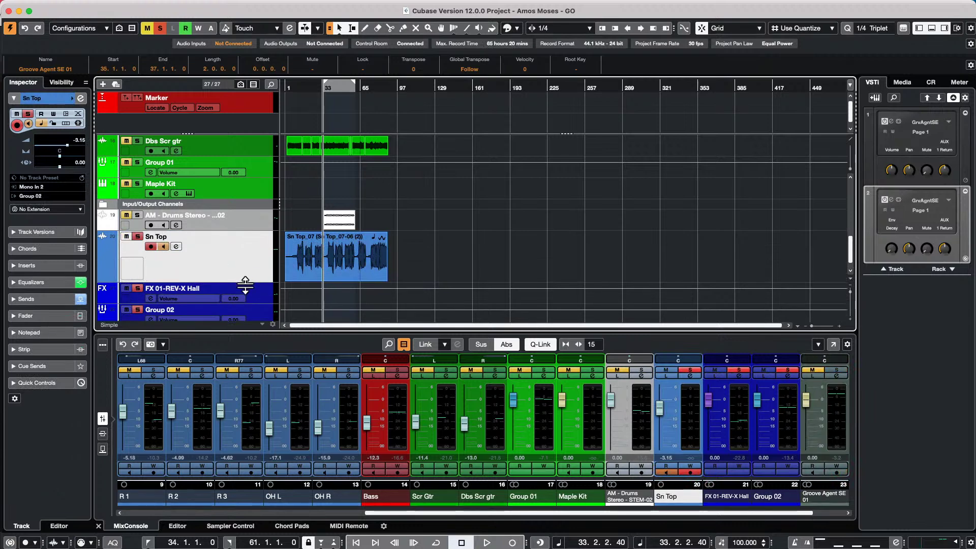
# - Draw a volume curve on the Sn Top event rising between bars 14 and 38, falling after bar 69, and show the track's automation
pyautogui.click(297, 89)
pyautogui.press('h')
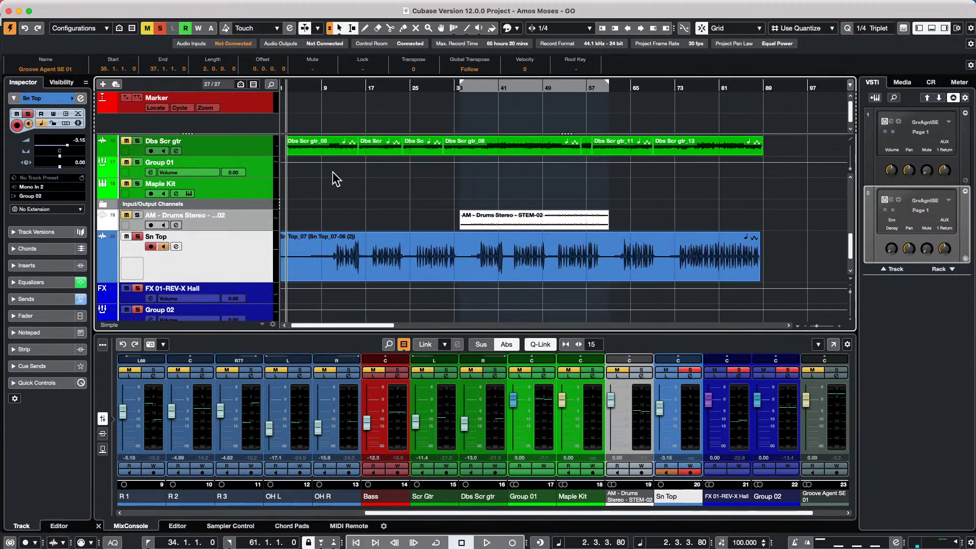
pyautogui.rightClick(364, 271)
pyautogui.click(395, 272)
pyautogui.moveTo(351, 276); pyautogui.dragTo(484, 233)
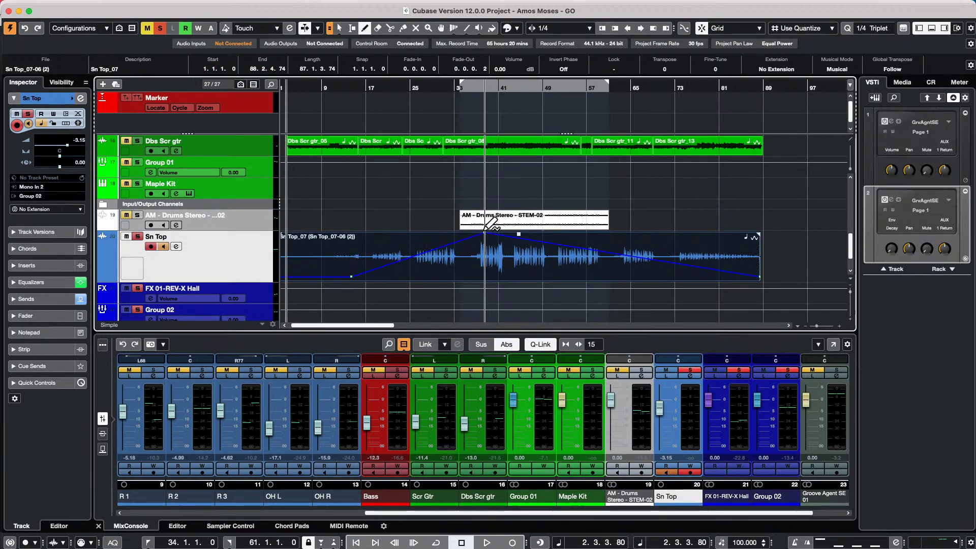
pyautogui.moveTo(648, 261)
pyautogui.mouseDown()
pyautogui.moveTo(632, 277)
pyautogui.moveTo(651, 211)
pyautogui.moveTo(657, 232)
pyautogui.mouseUp()
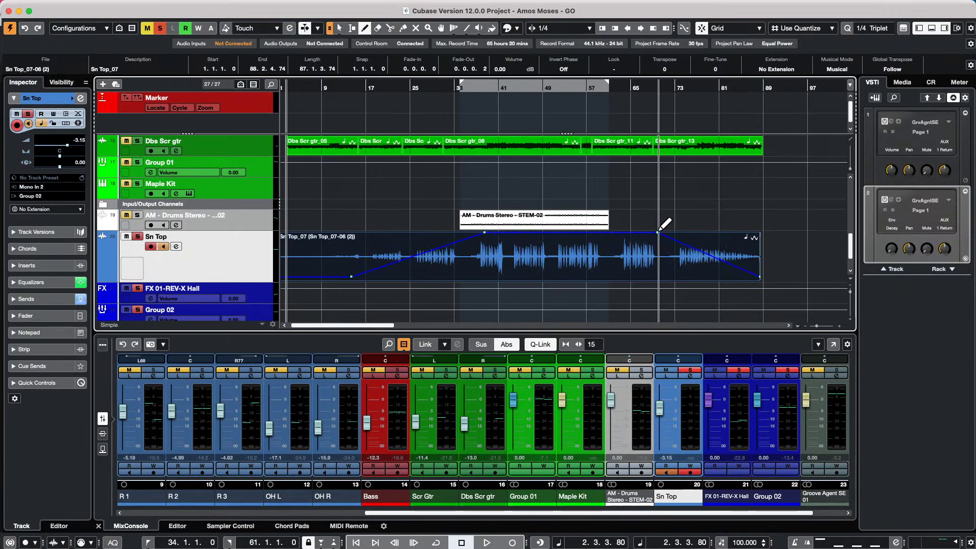
pyautogui.click(100, 277)
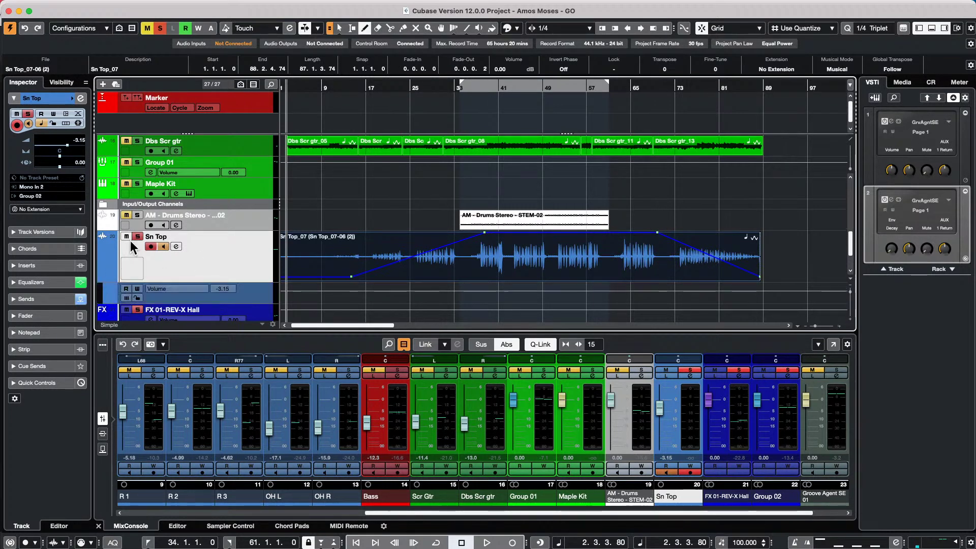
pyautogui.click(412, 245)
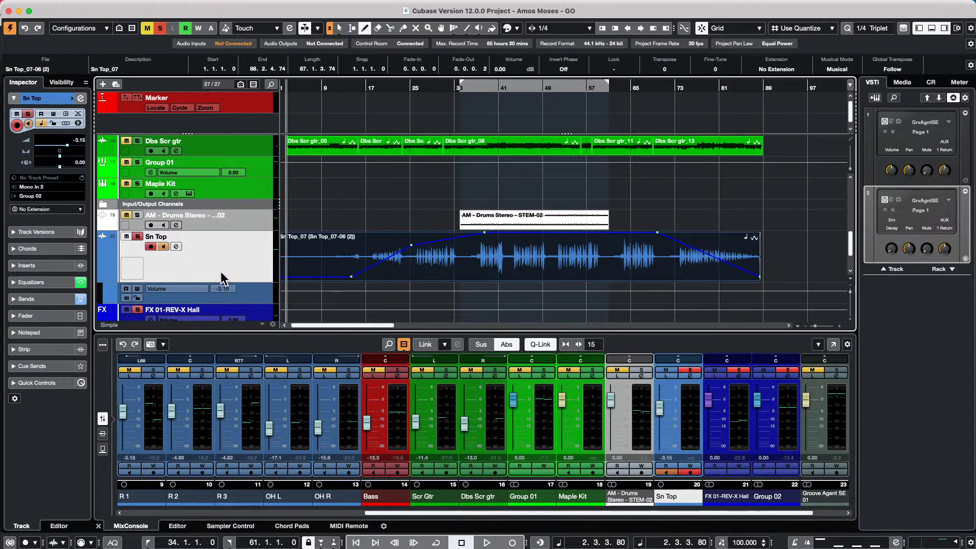
# - Enlarge Sn Top's Volume automation lane and create a curved rise from minimum to maximum across bars 27 to 55
pyautogui.scroll(-2, 218, 274)
pyautogui.moveTo(239, 275); pyautogui.dragTo(238, 326)
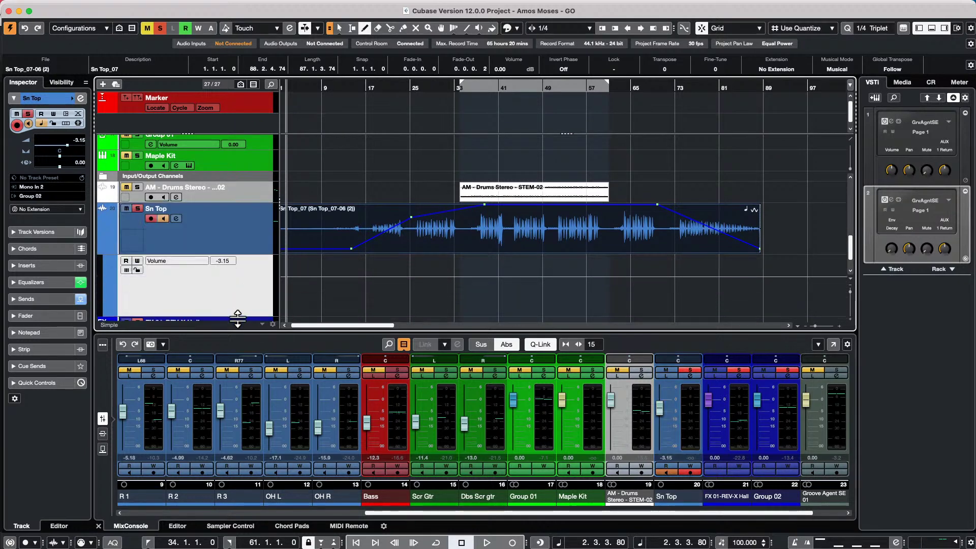
pyautogui.rightClick(413, 259)
pyautogui.click(416, 267)
pyautogui.moveTo(424, 267); pyautogui.dragTo(578, 288)
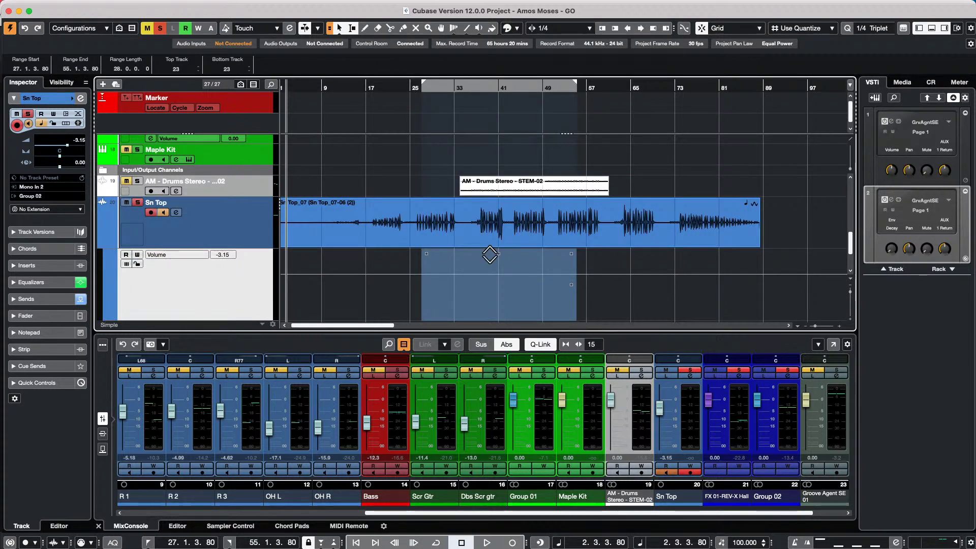
pyautogui.moveTo(421, 259); pyautogui.dragTo(422, 318)
pyautogui.moveTo(570, 253); pyautogui.dragTo(574, 232)
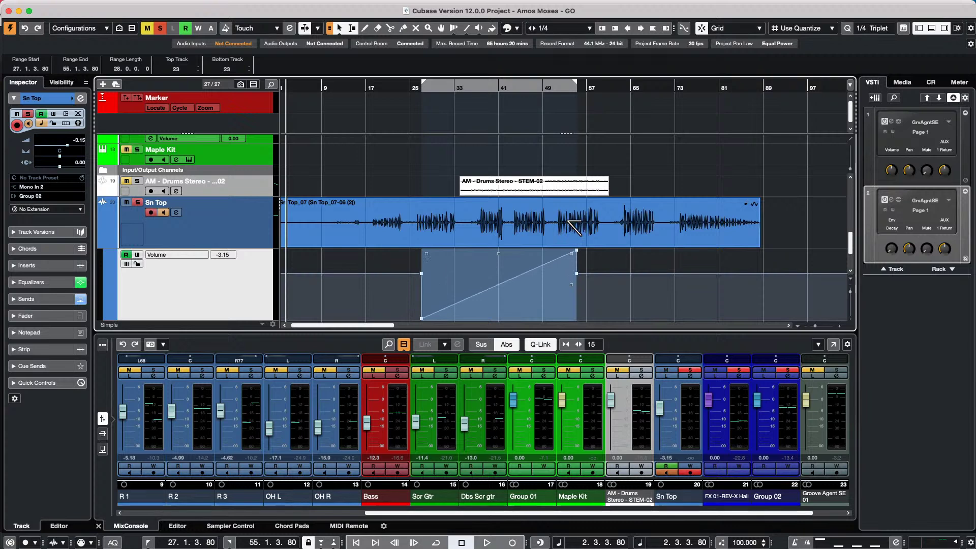
pyautogui.moveTo(500, 294); pyautogui.dragTo(535, 304)
# - Add a second Volume rise on Sn Top between bars 59 and 74 and bend it into two curved sections
pyautogui.moveTo(600, 260); pyautogui.dragTo(678, 223)
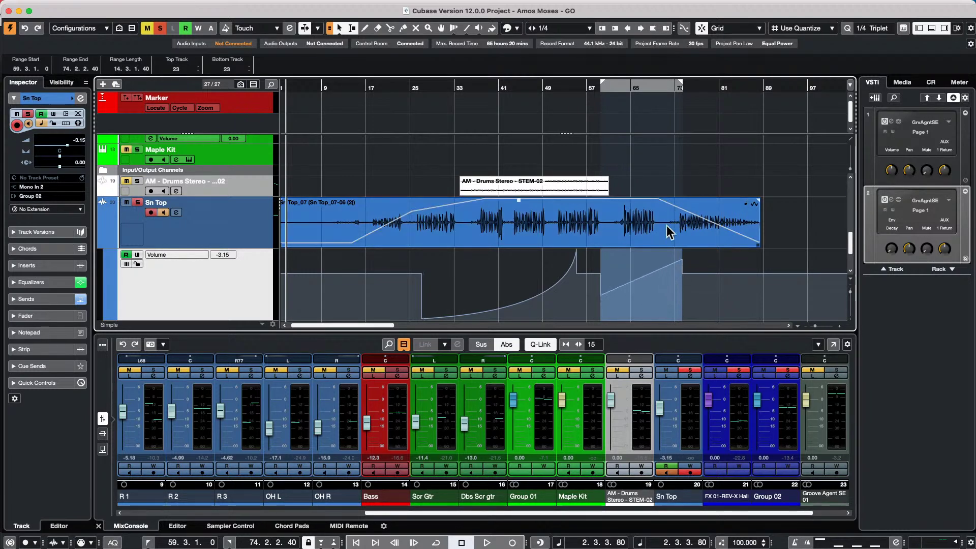
pyautogui.moveTo(641, 283); pyautogui.dragTo(605, 313)
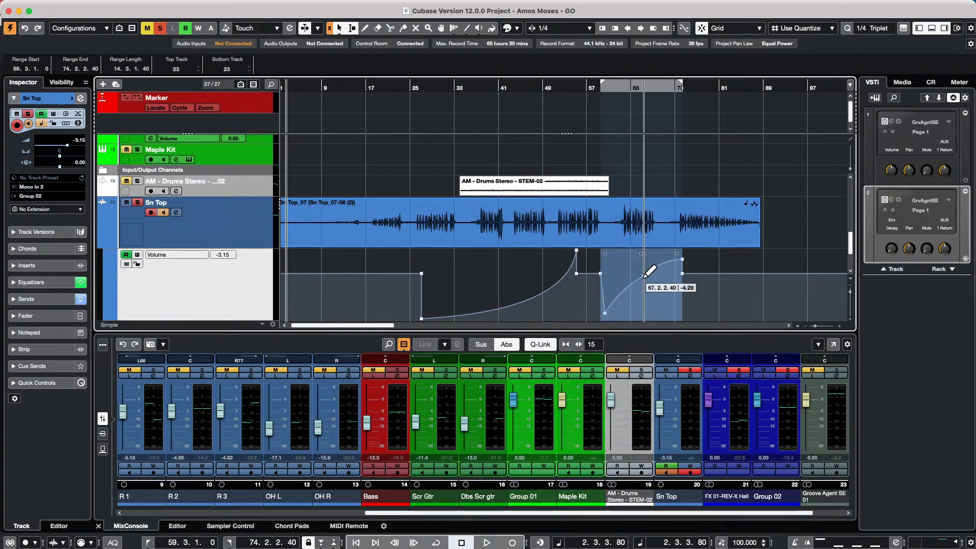
pyautogui.moveTo(632, 274); pyautogui.dragTo(654, 303)
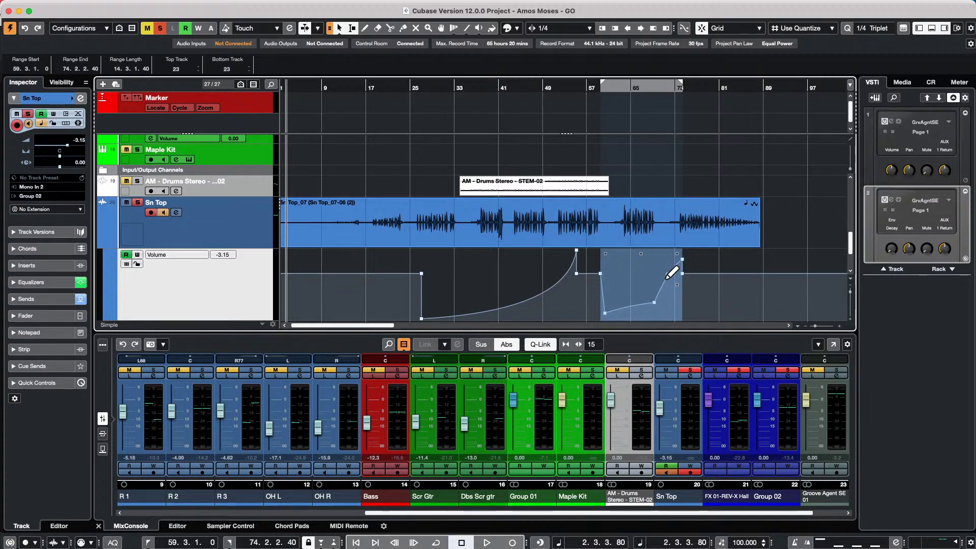
pyautogui.moveTo(499, 224)
# - Enable Automation Follows Events, move the Sn Top event to about bar 50, and place a copy at about bar 156
pyautogui.moveTo(384, 86); pyautogui.dragTo(385, 48)
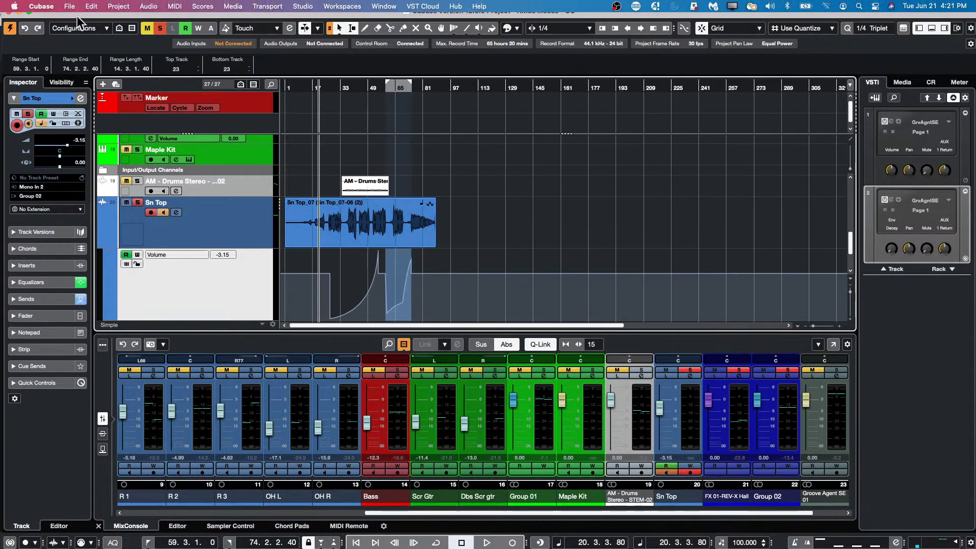
pyautogui.click(92, 6)
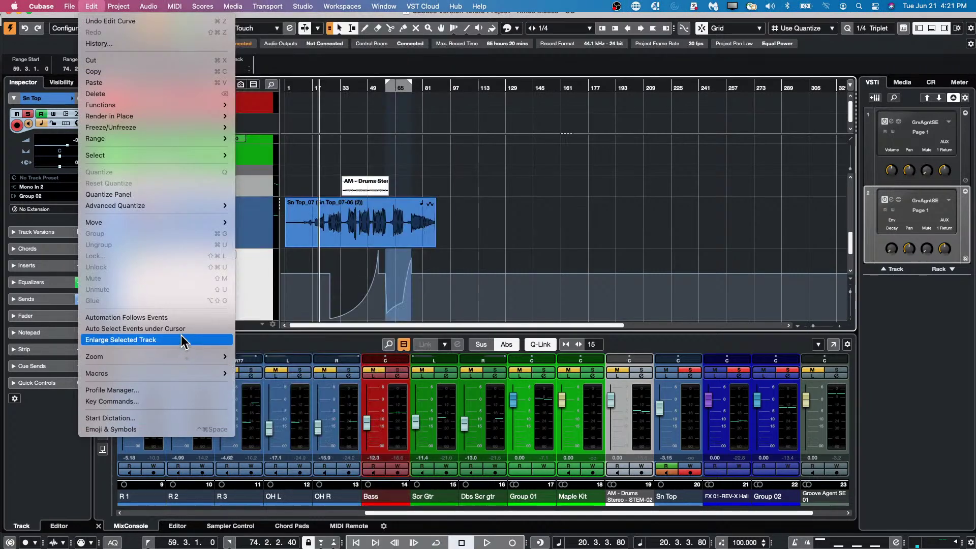
pyautogui.click(182, 321)
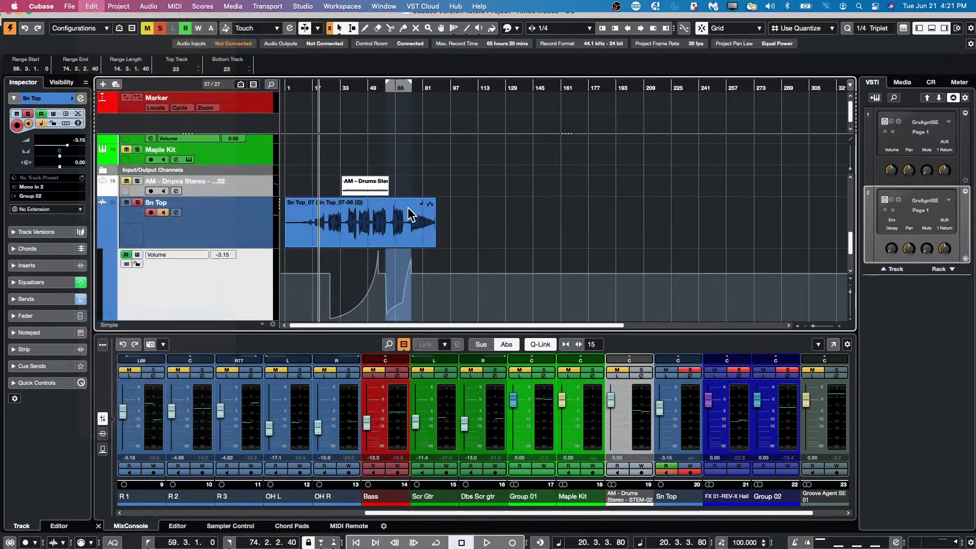
pyautogui.moveTo(370, 236); pyautogui.dragTo(633, 225)
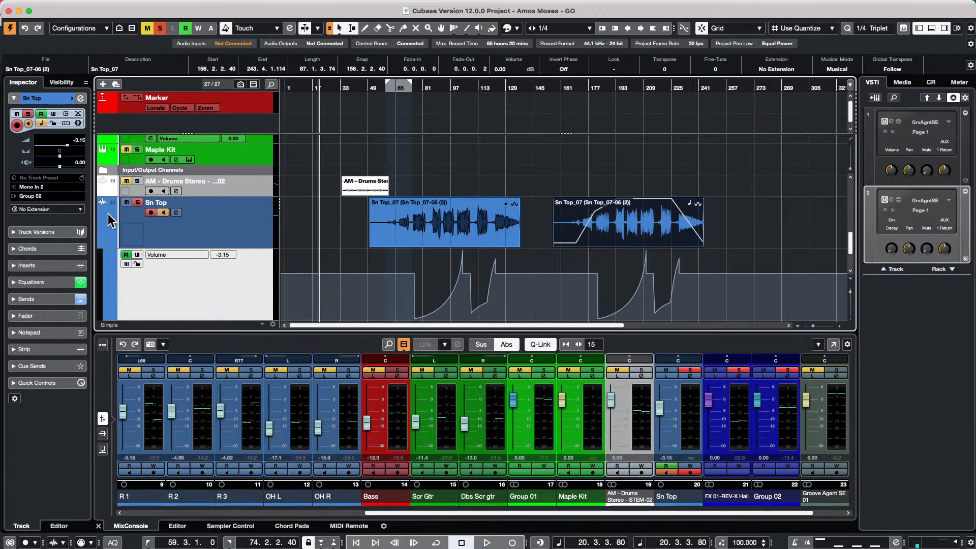
# - Step the track selection down to Group 02 and back up to the Input/Output Channels folder
pyautogui.press('Down')
pyautogui.press('Down')
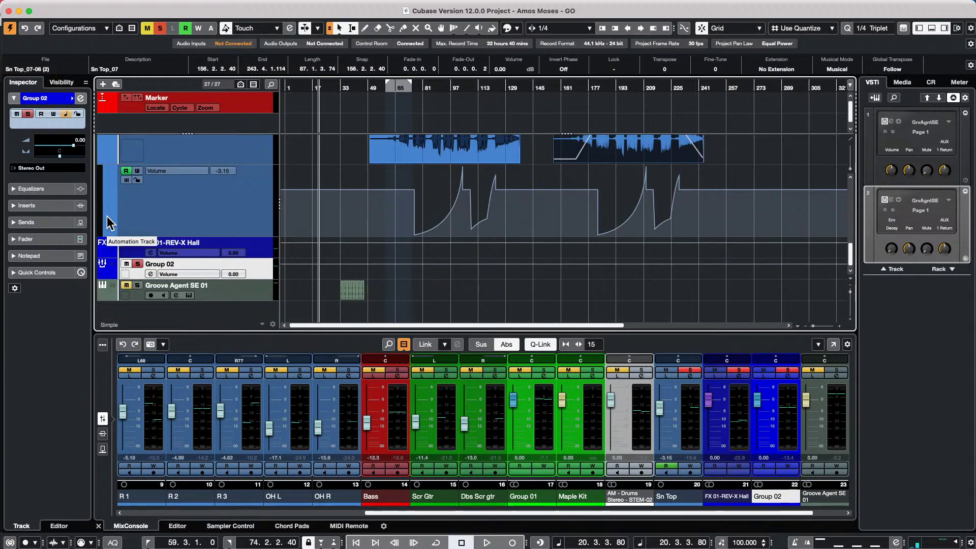
pyautogui.press('Up')
pyautogui.press('Up')
pyautogui.press('Up')
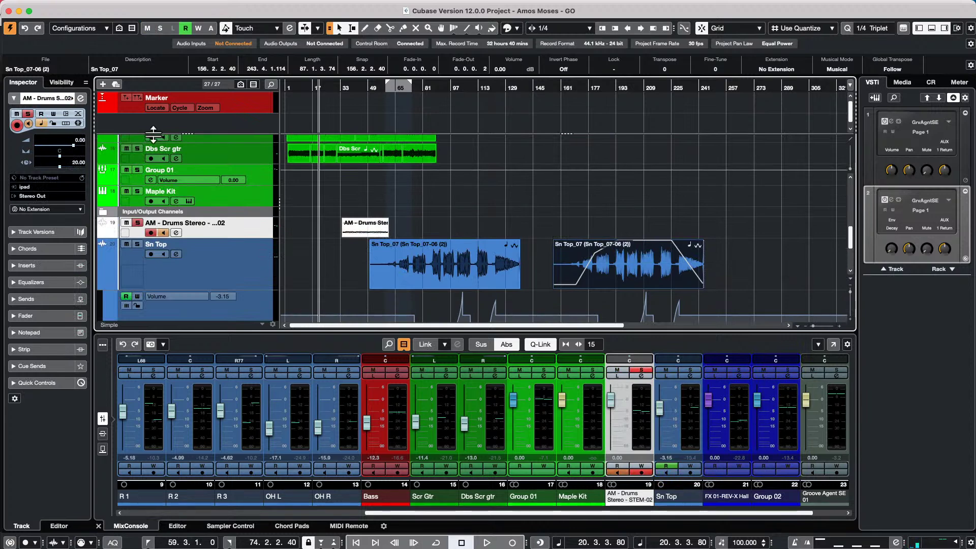
pyautogui.press('Up')
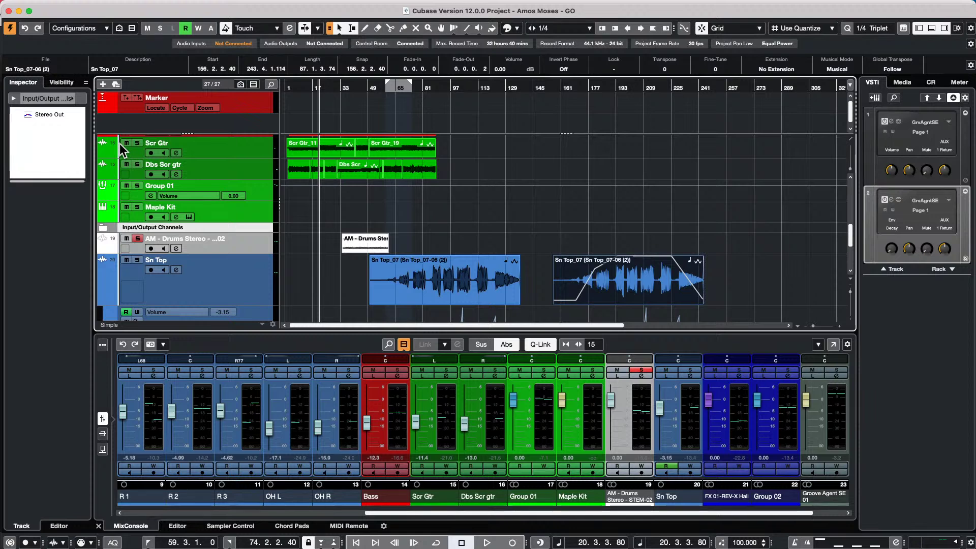
# - Set the Korg nanoKONTROL2 MIDI Remote mapping page to Mixer, view the first drum tracks, and hide the lower zone
pyautogui.click(349, 526)
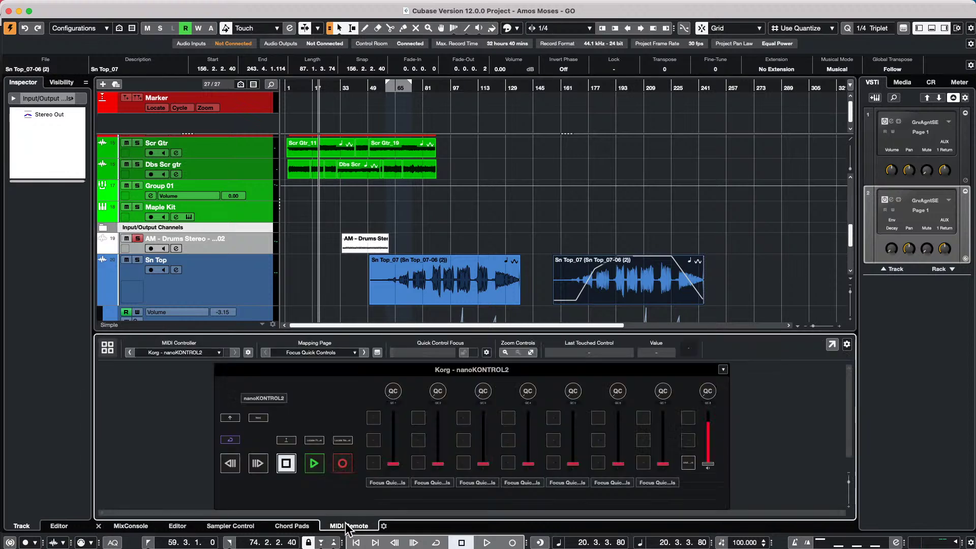
pyautogui.click(330, 352)
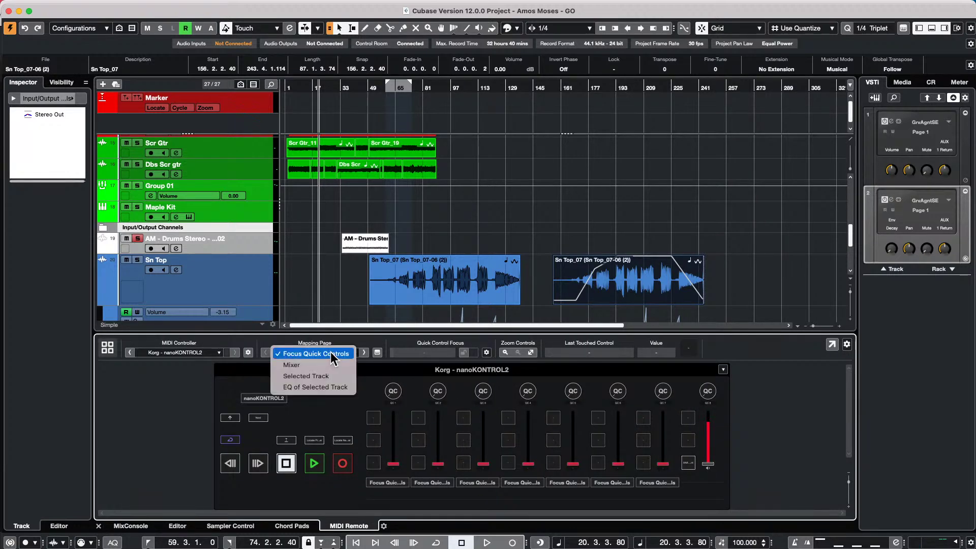
pyautogui.click(336, 362)
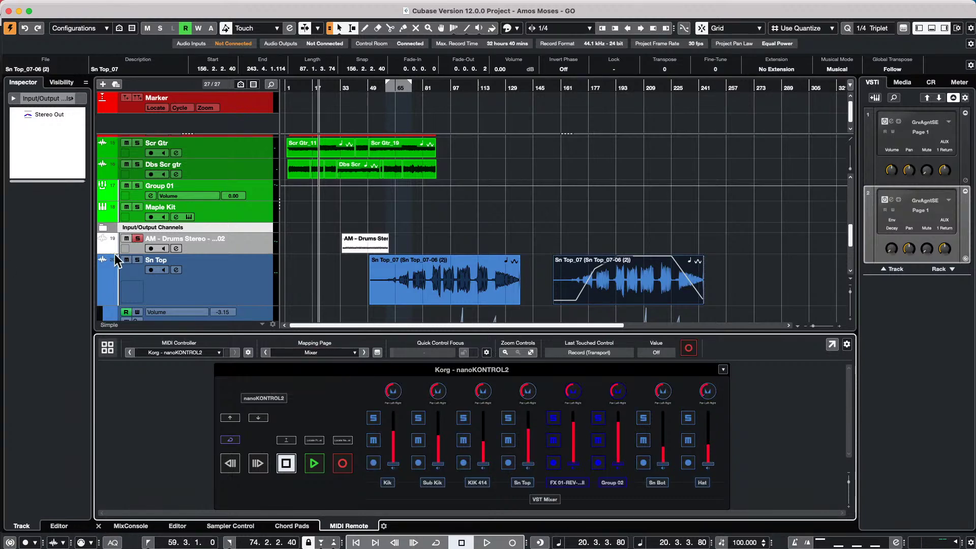
pyautogui.scroll(10, 184, 259)
pyautogui.scroll(3, 184, 258)
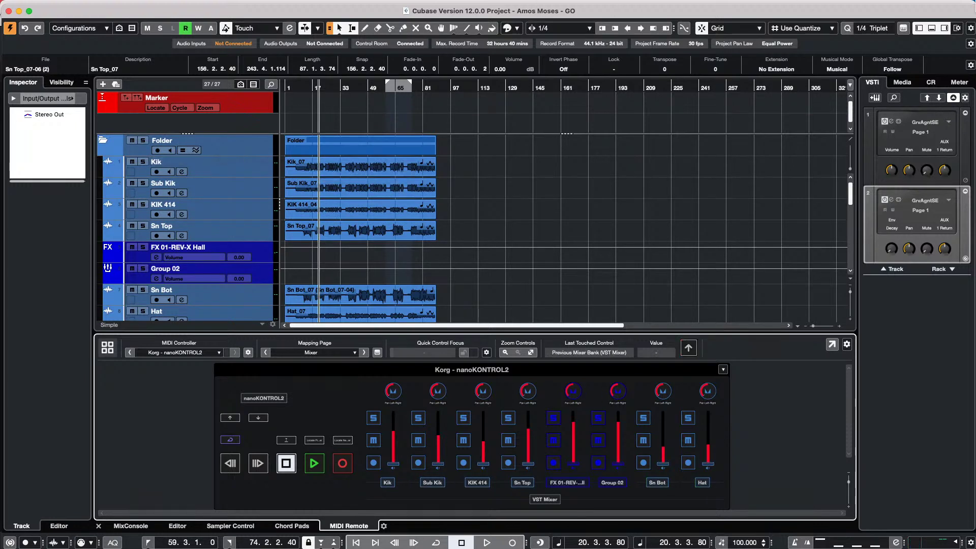
pyautogui.click(931, 28)
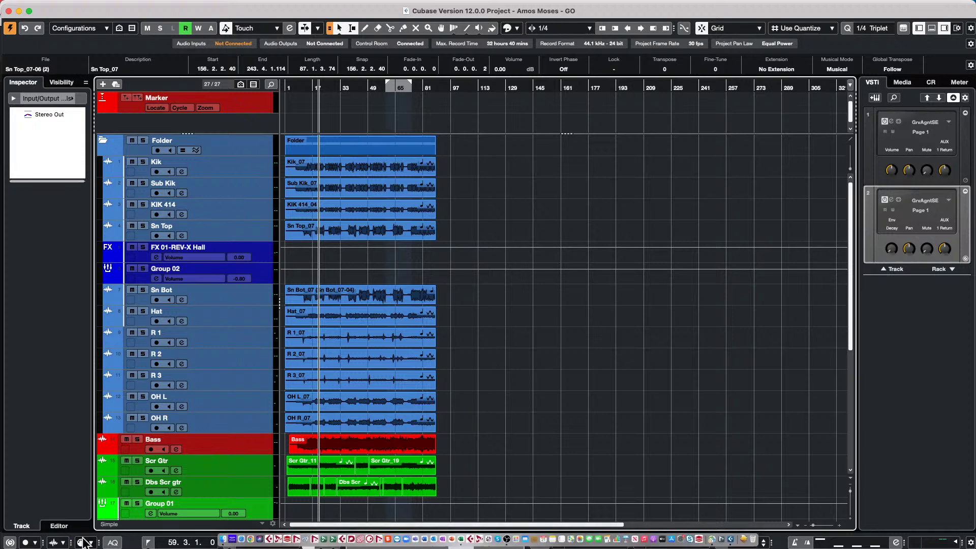
# - Launch Cubase 10.5 with the Steinberg UR24C audio driver and create an empty project in the November 3 2020 folder
pyautogui.moveTo(379, 540)
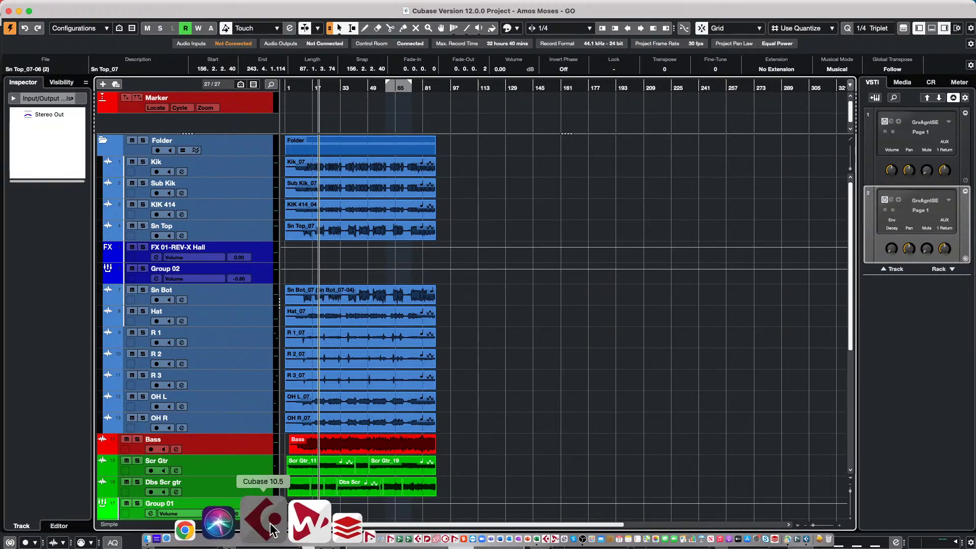
pyautogui.click(271, 526)
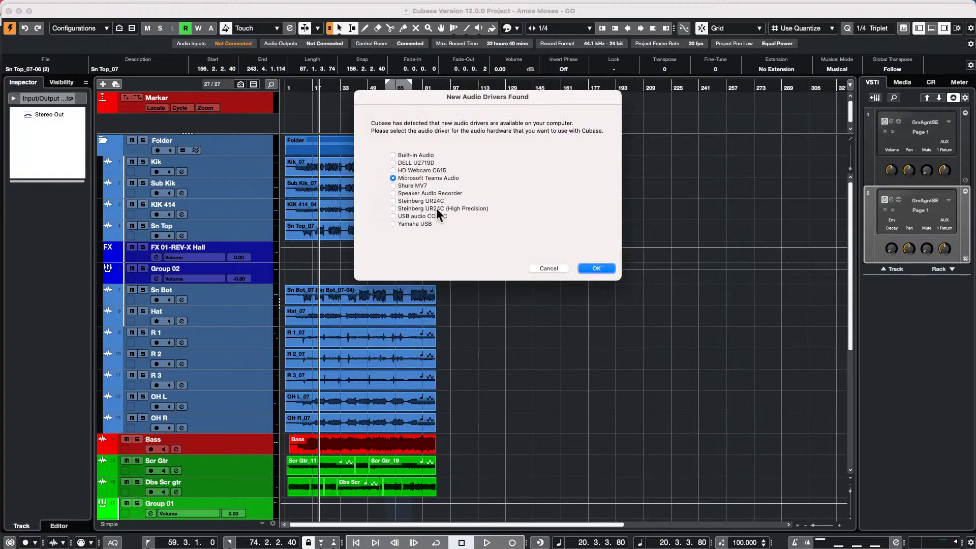
pyautogui.click(394, 201)
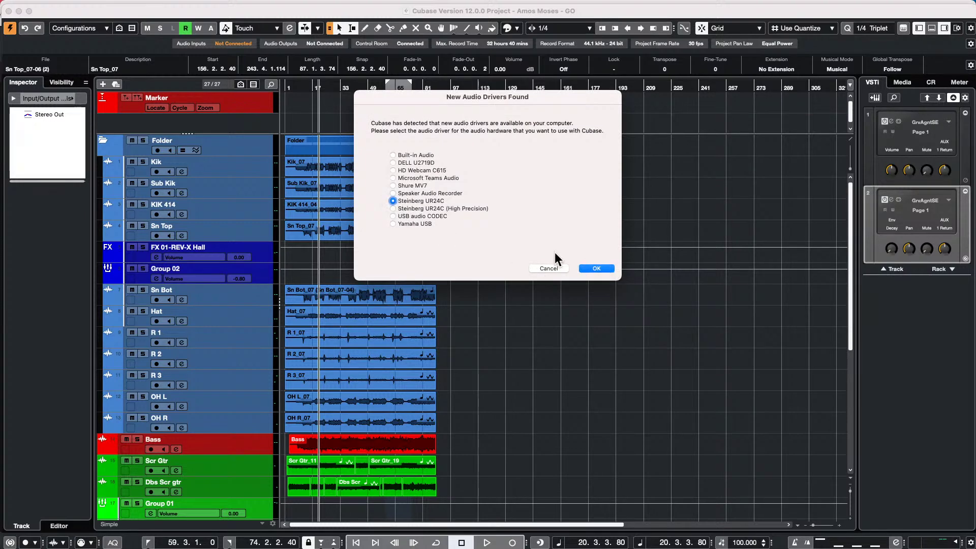
pyautogui.click(595, 267)
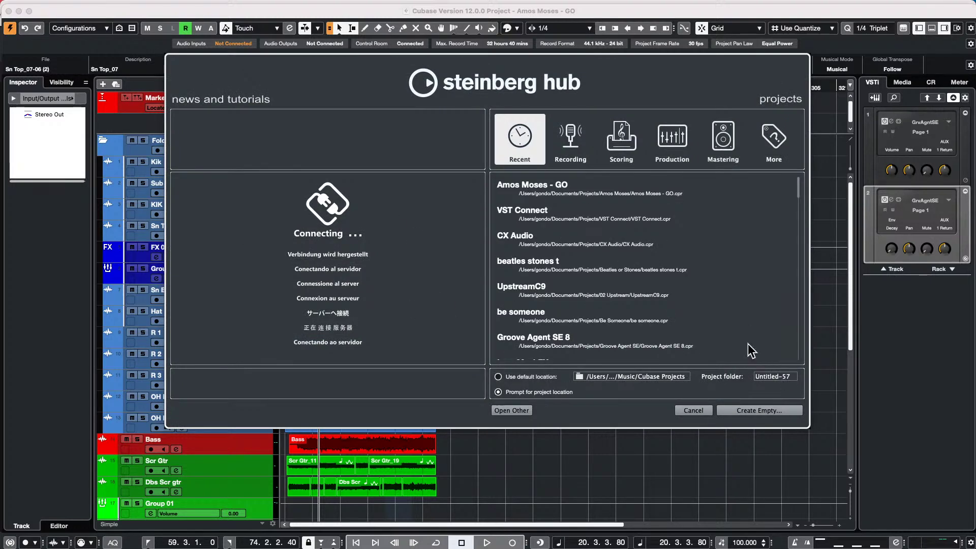
pyautogui.click(756, 410)
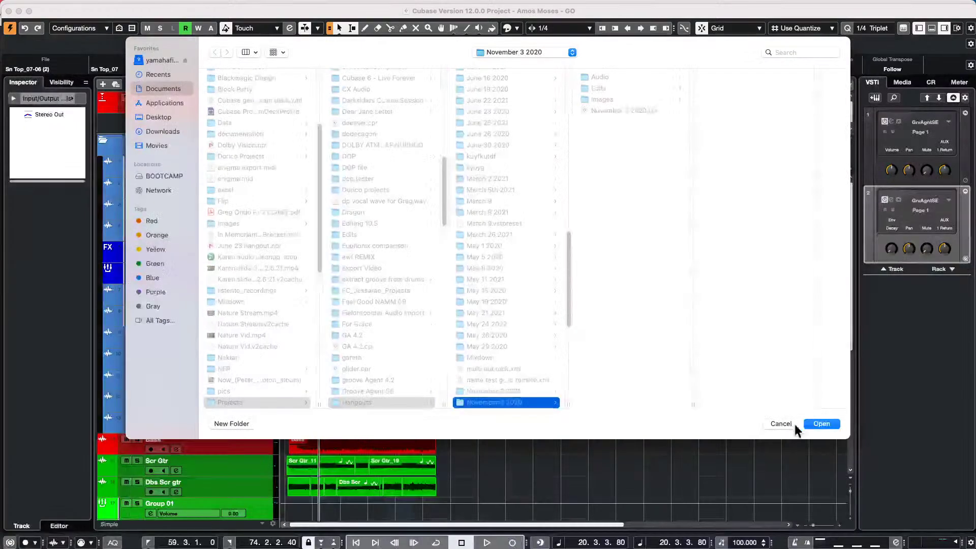
pyautogui.click(821, 424)
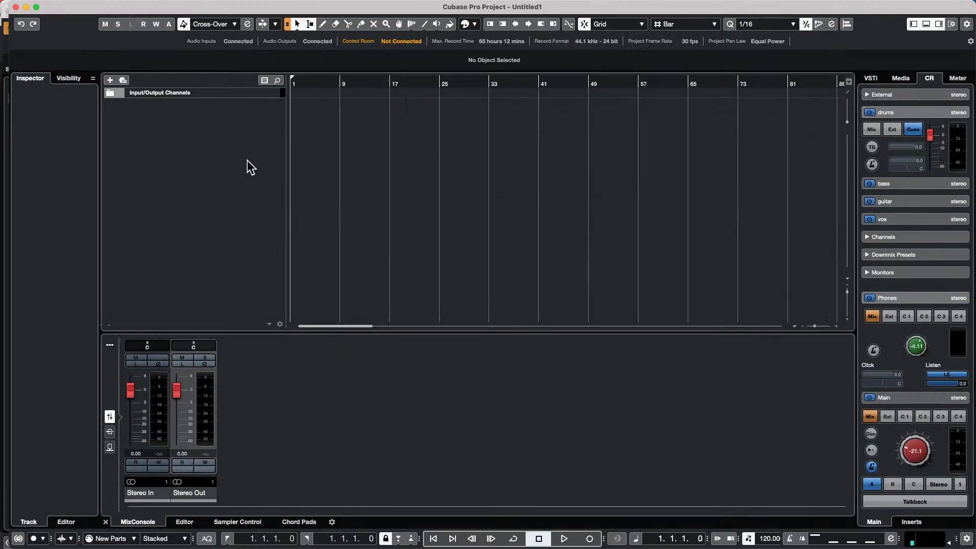
# - Add one Groove Agent SE instrument track routed to Stereo Out
pyautogui.rightClick(188, 144)
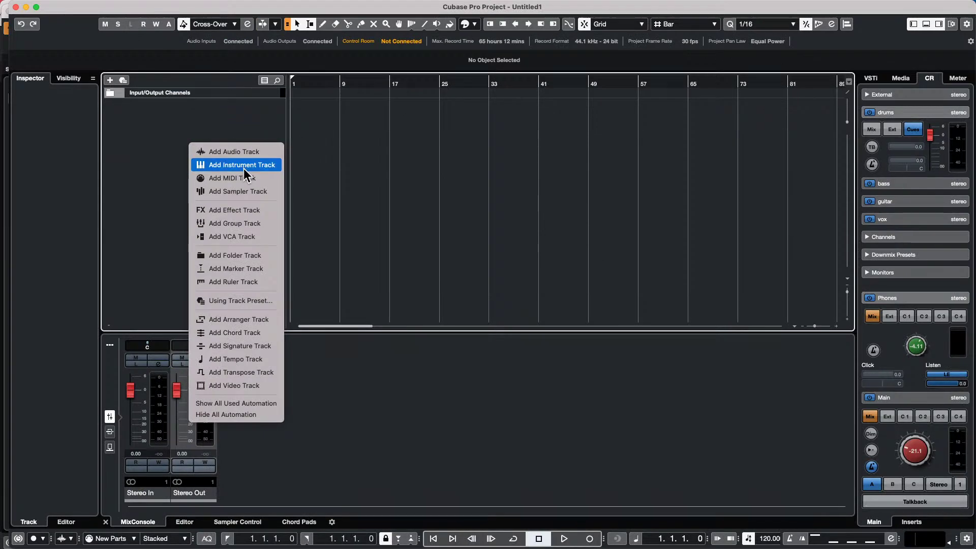
pyautogui.click(228, 163)
pyautogui.click(394, 224)
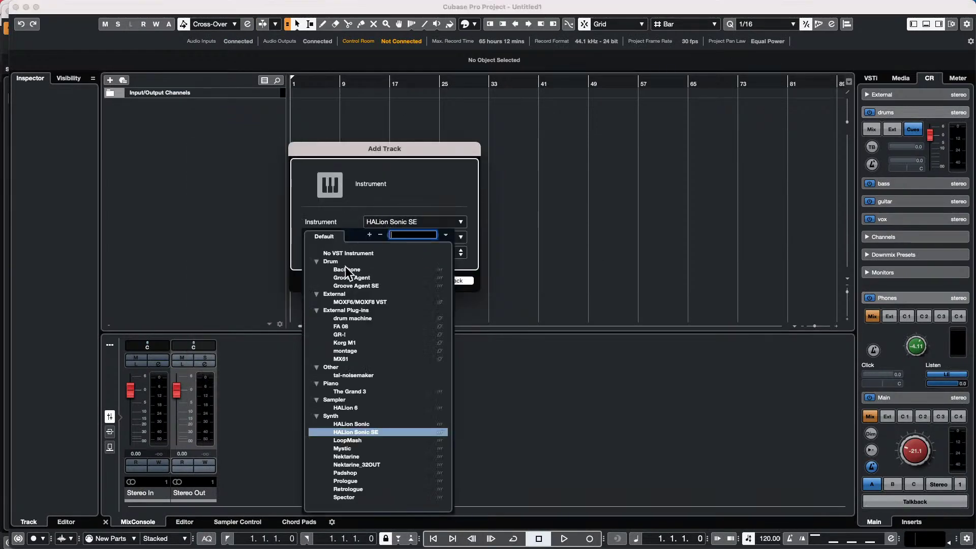
pyautogui.click(362, 285)
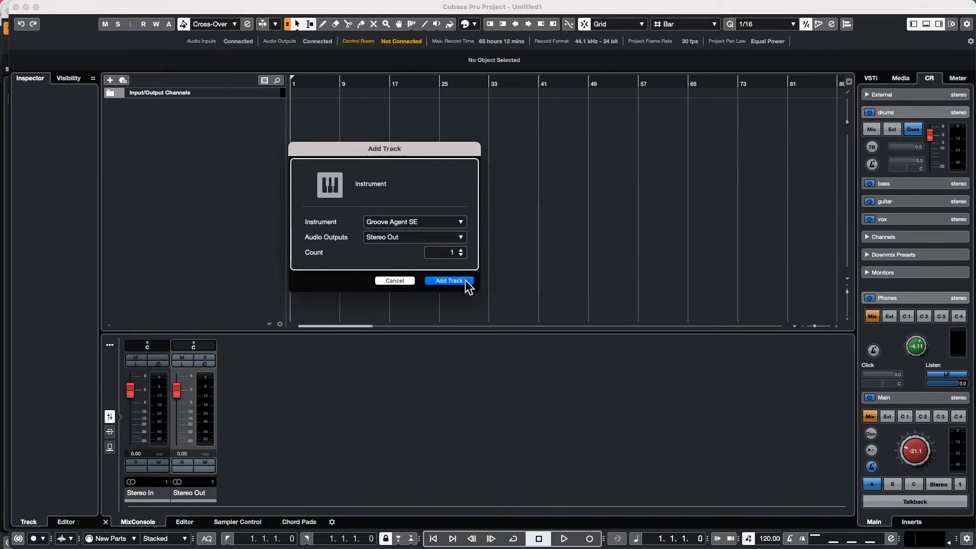
pyautogui.click(465, 281)
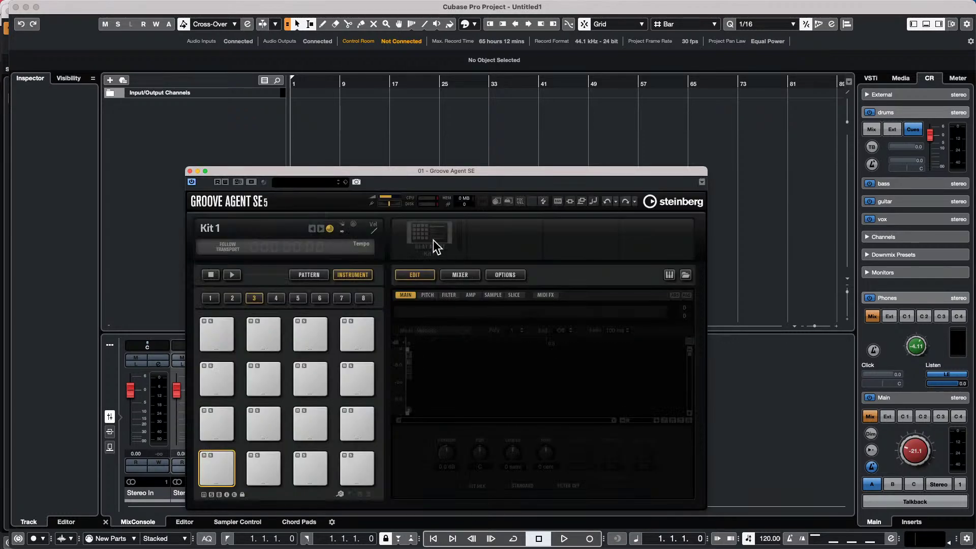
# - Load Ambient Kit 1 into Groove Agent SE's first kit slot and close the kit browser
pyautogui.rightClick(418, 231)
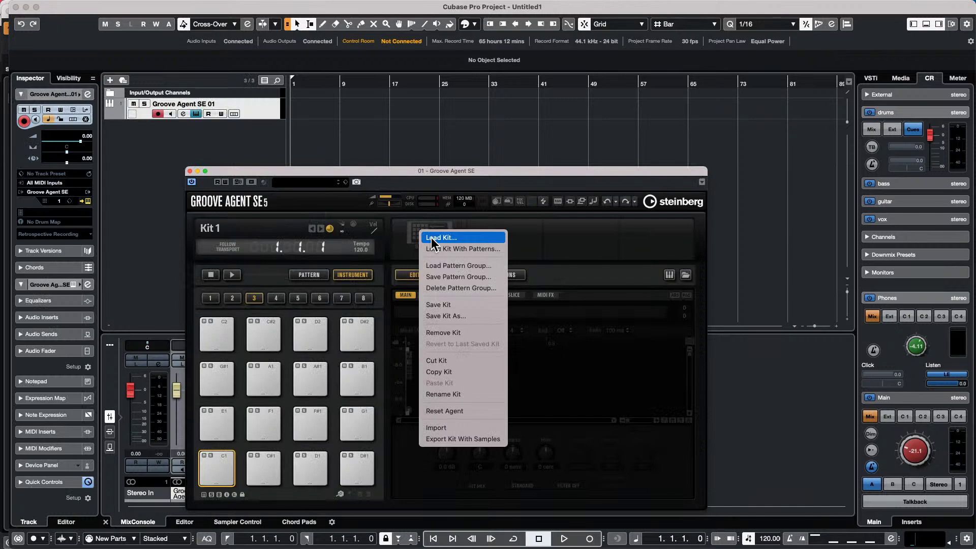
pyautogui.click(434, 248)
pyautogui.scroll(-3, 360, 285)
pyautogui.click(371, 321)
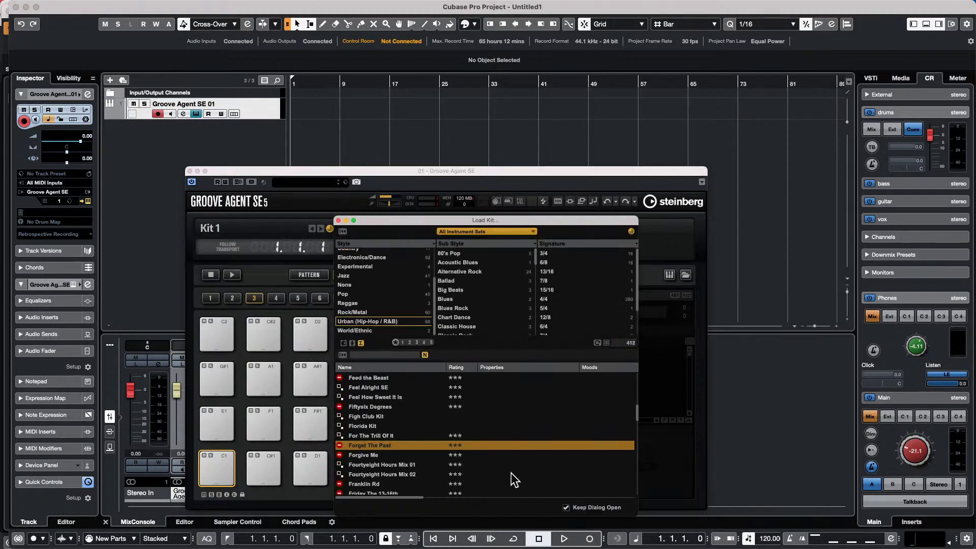
pyautogui.scroll(20, 383, 404)
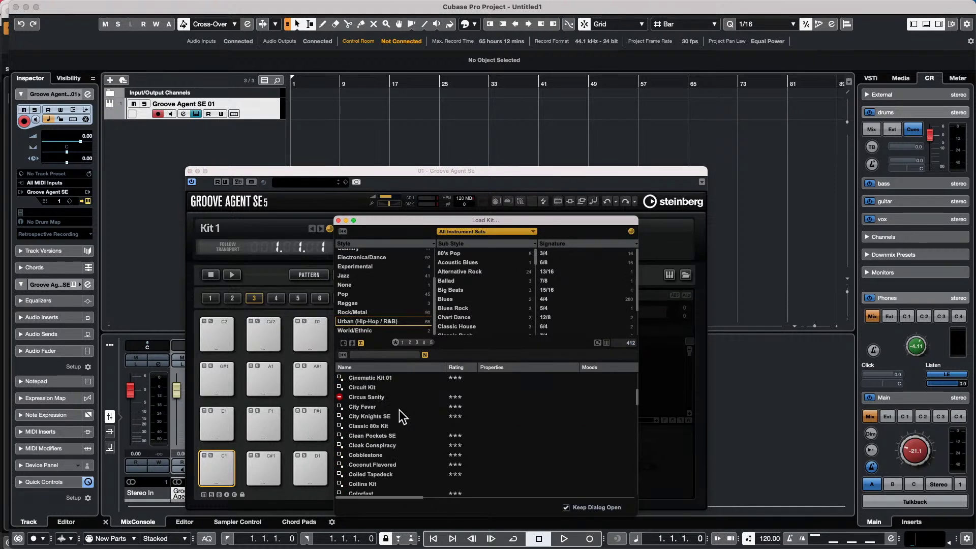
pyautogui.scroll(-10, 398, 409)
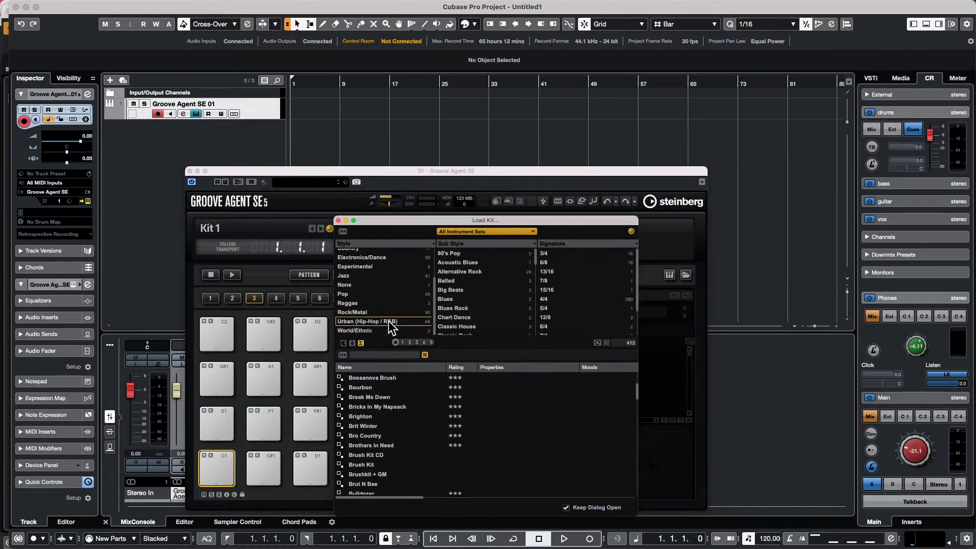
pyautogui.scroll(10, 391, 382)
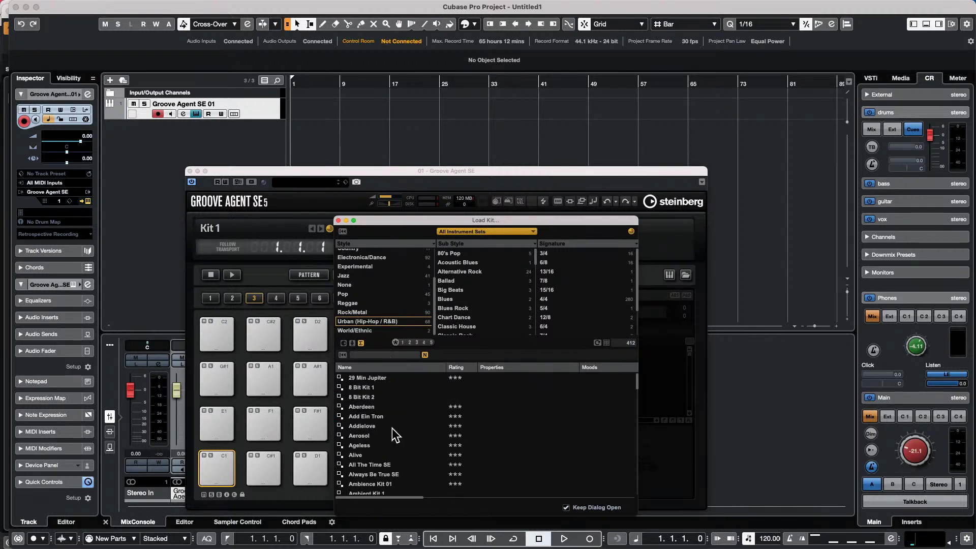
pyautogui.click(385, 492)
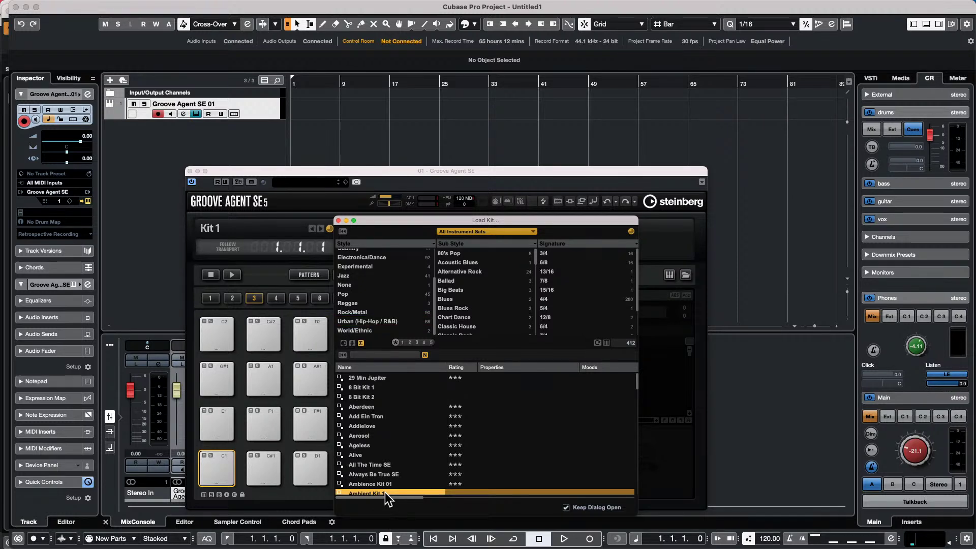
pyautogui.doubleClick(413, 491)
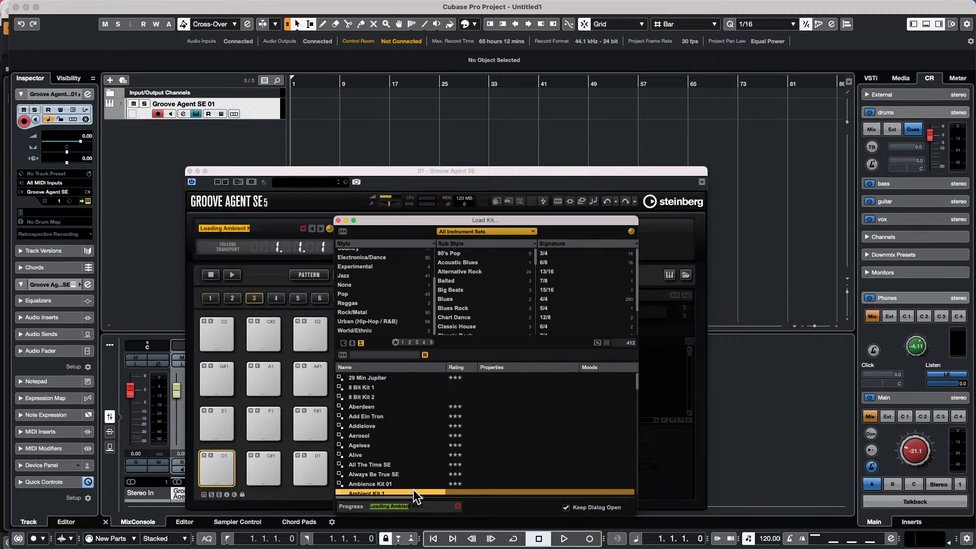
pyautogui.click(338, 221)
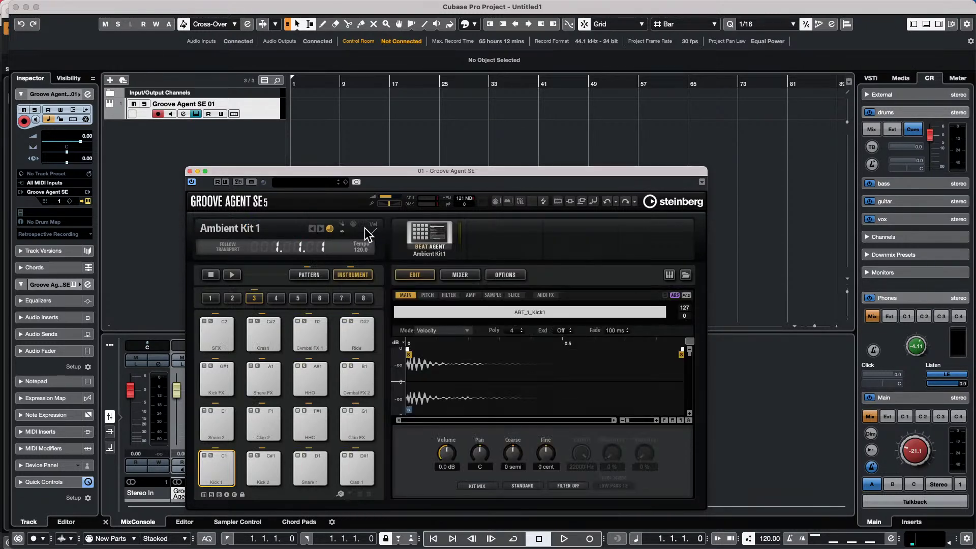
# - Show the pattern pads of Ambient Kit 1 and audition the Beat 1 to Beat 5 patterns
pyautogui.click(316, 275)
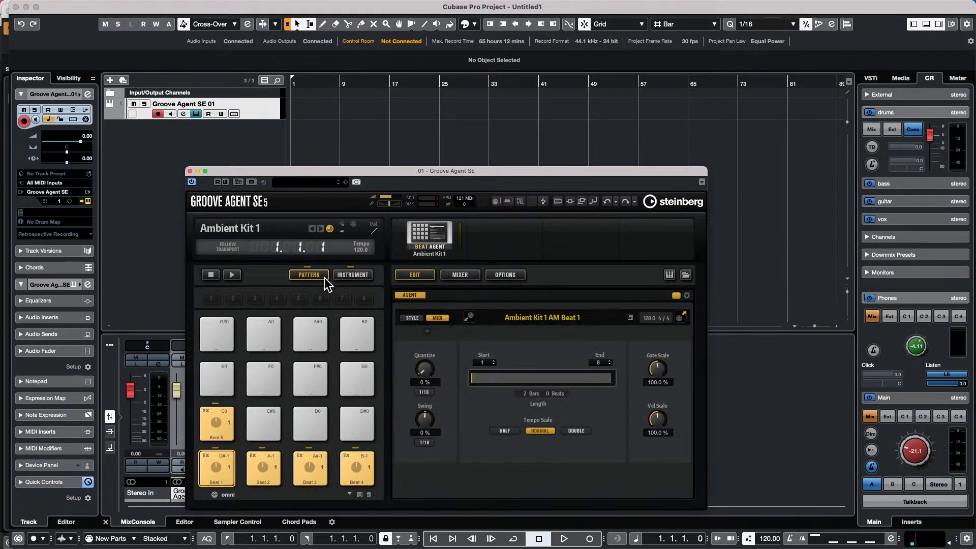
pyautogui.click(348, 467)
pyautogui.click(326, 465)
pyautogui.click(224, 421)
pyautogui.click(230, 463)
pyautogui.click(276, 465)
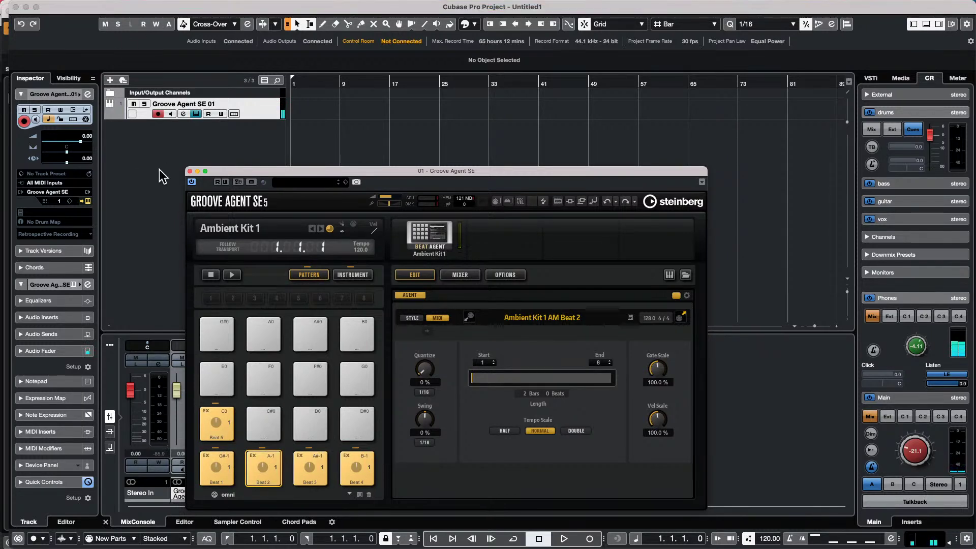
# - Close the Groove Agent SE window and quit Cubase 10.5 without saving the project
pyautogui.click(190, 170)
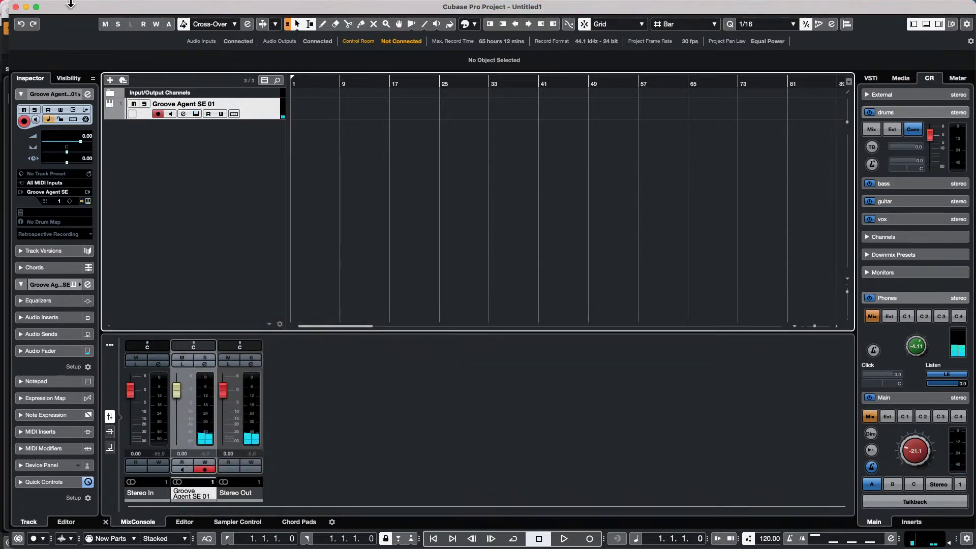
pyautogui.click(41, 6)
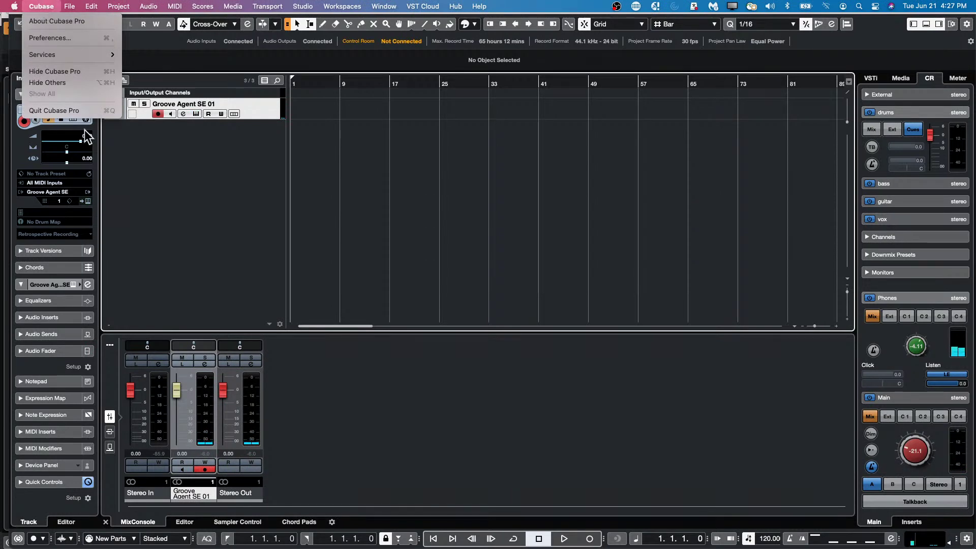
pyautogui.click(68, 108)
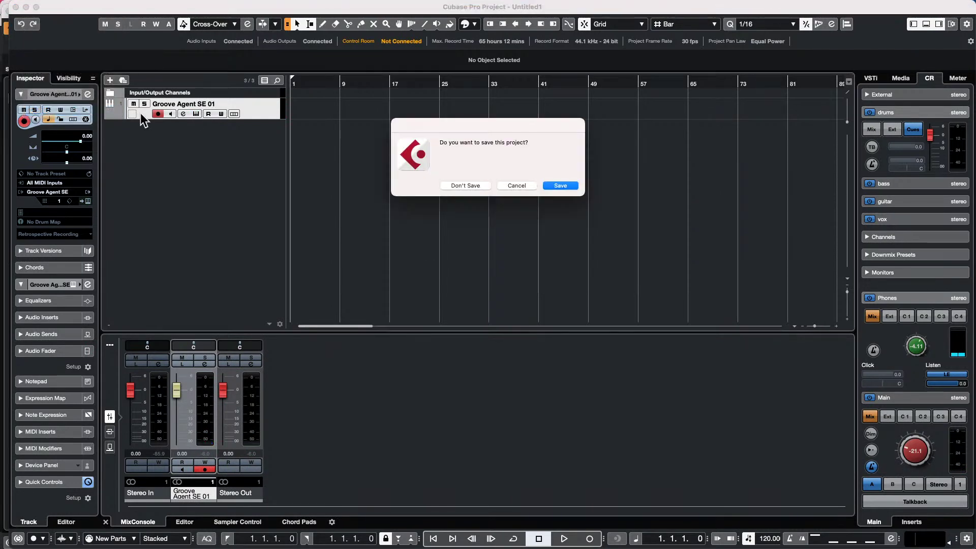
pyautogui.click(470, 191)
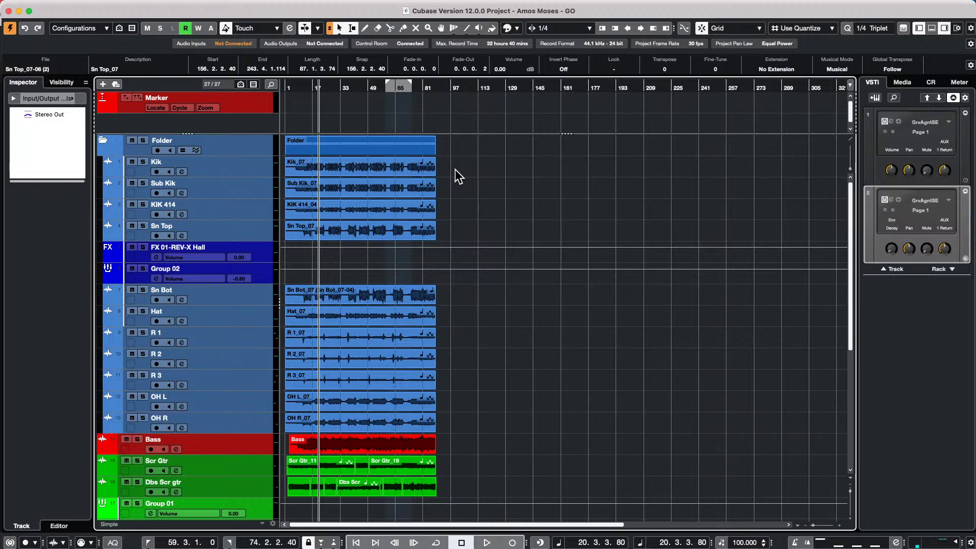
# - In Cubase 12, open the recent project Sampler Track.cpr
pyautogui.moveTo(335, 4)
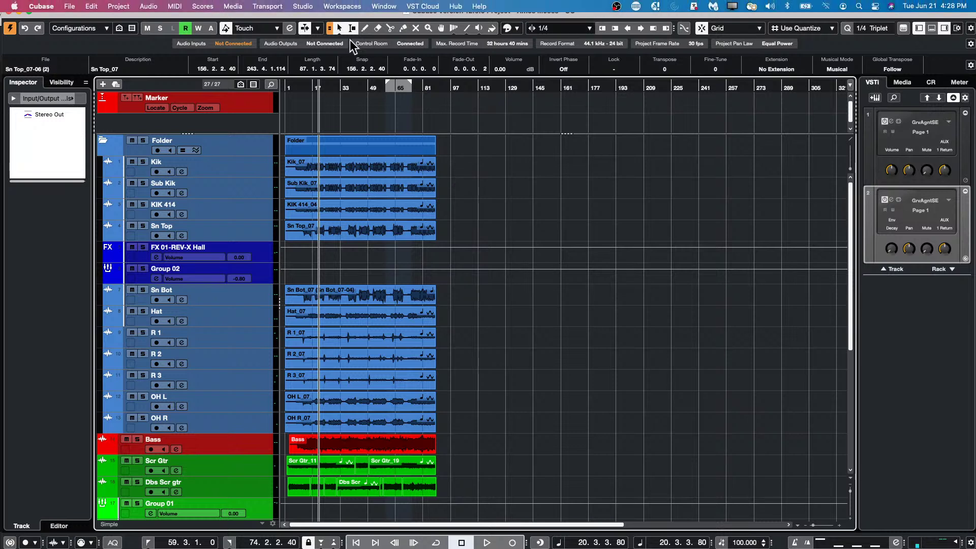
pyautogui.click(68, 7)
pyautogui.moveTo(109, 223)
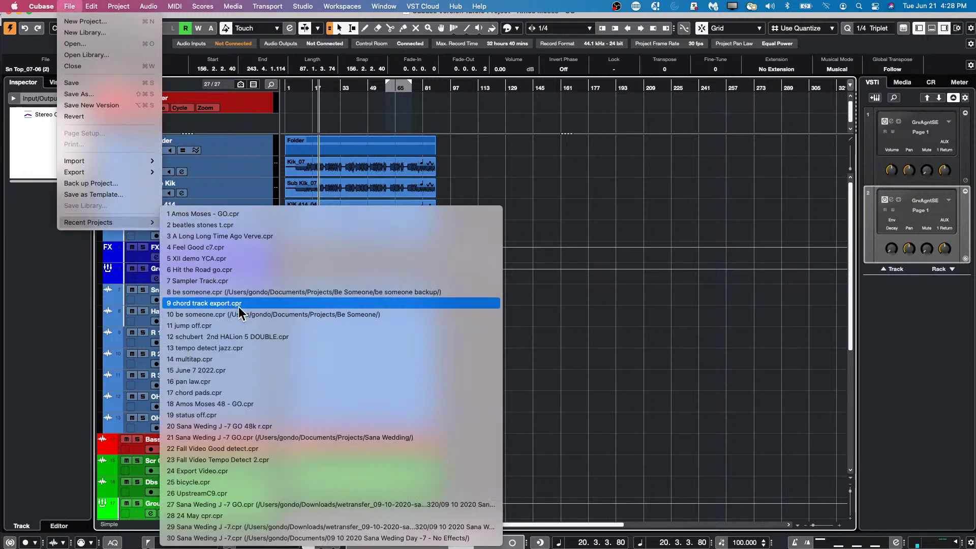
pyautogui.click(248, 278)
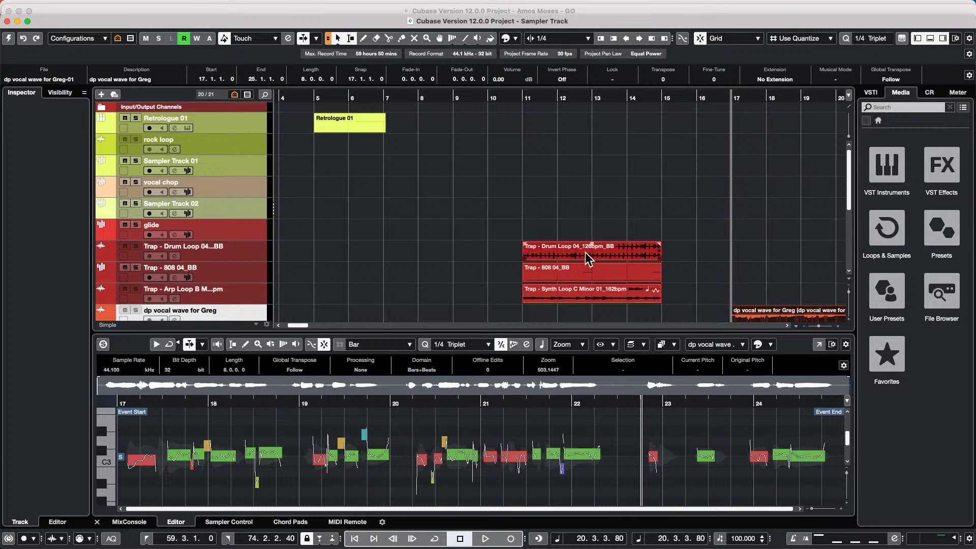
# - Look through the project's tracks, selecting Sampler Track 01 and Sampler Track 02, and view the arrangement from bar 1
pyautogui.scroll(-1, 445, 244)
pyautogui.scroll(1, 444, 244)
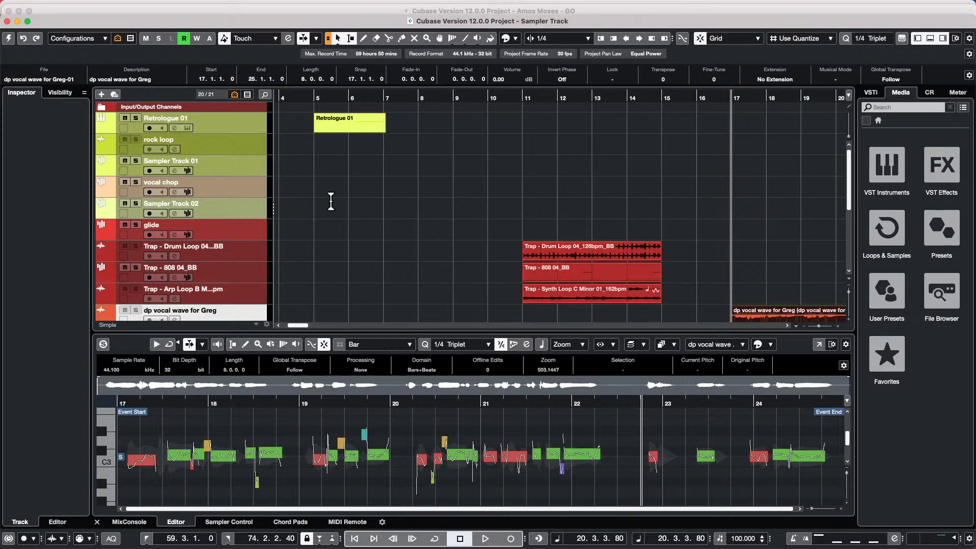
pyautogui.scroll(-9, 335, 206)
pyautogui.scroll(5, 447, 210)
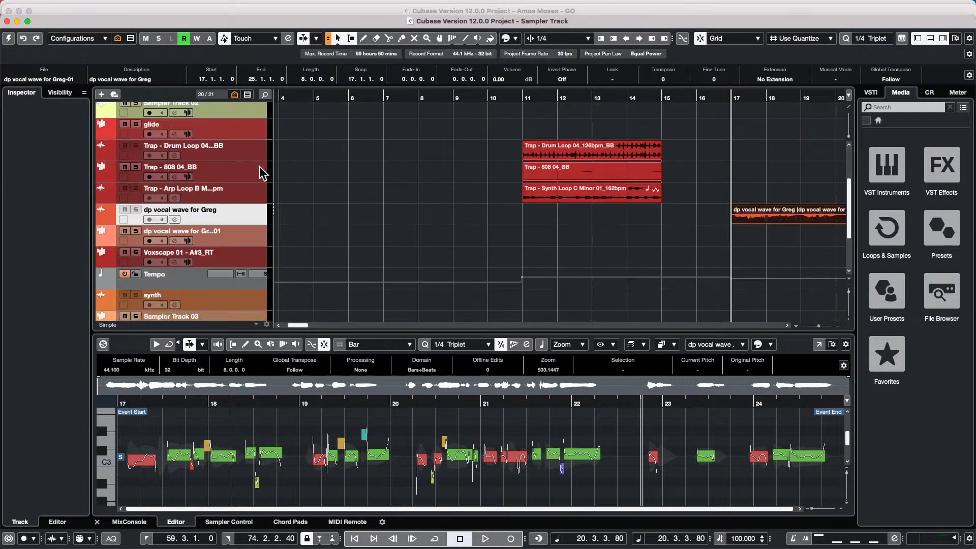
pyautogui.scroll(5, 249, 199)
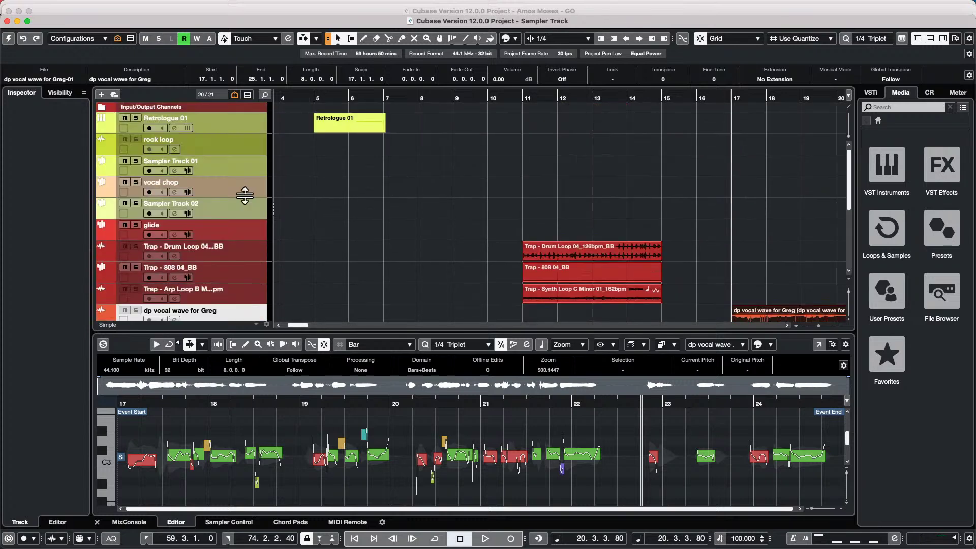
pyautogui.click(224, 173)
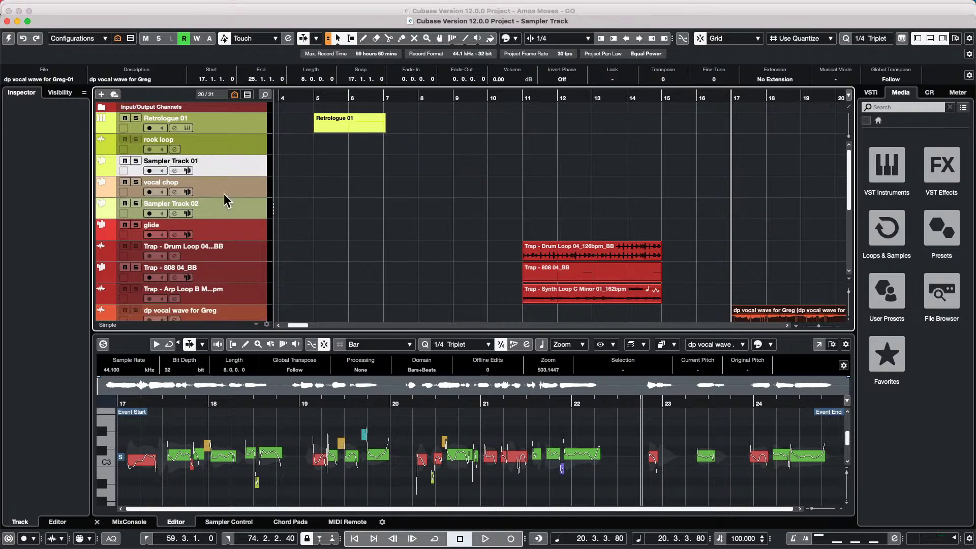
pyautogui.click(248, 213)
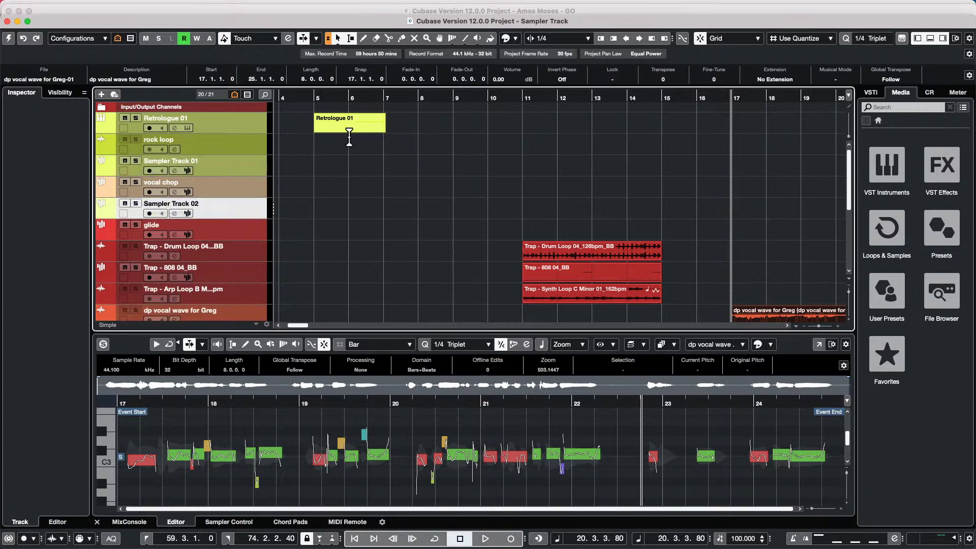
pyautogui.hscroll(-5, 338, 102)
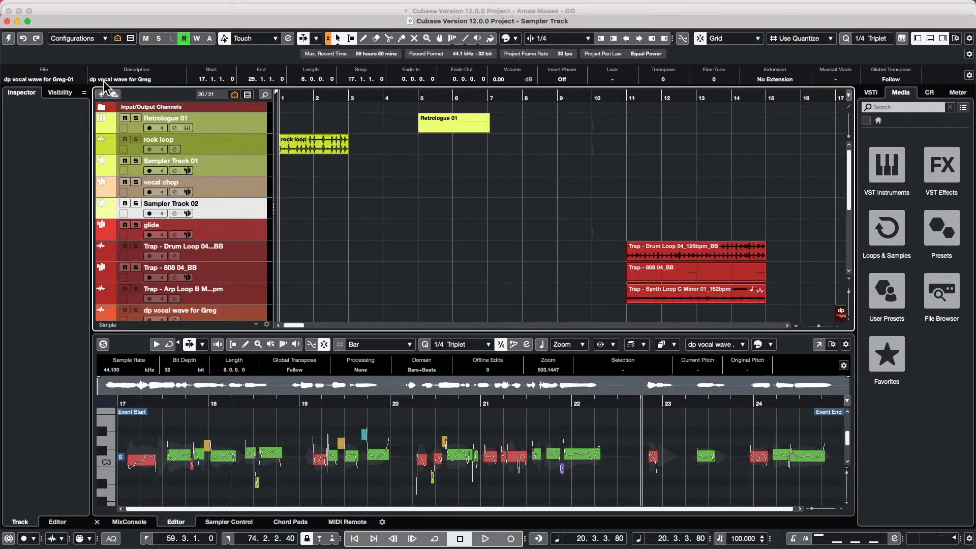
# - Load the rock loop audio event from bar 1 into the empty Sampler Control
pyautogui.moveTo(315, 146)
pyautogui.mouseDown()
pyautogui.moveTo(326, 251)
pyautogui.moveTo(315, 231)
pyautogui.moveTo(322, 128)
pyautogui.mouseUp()
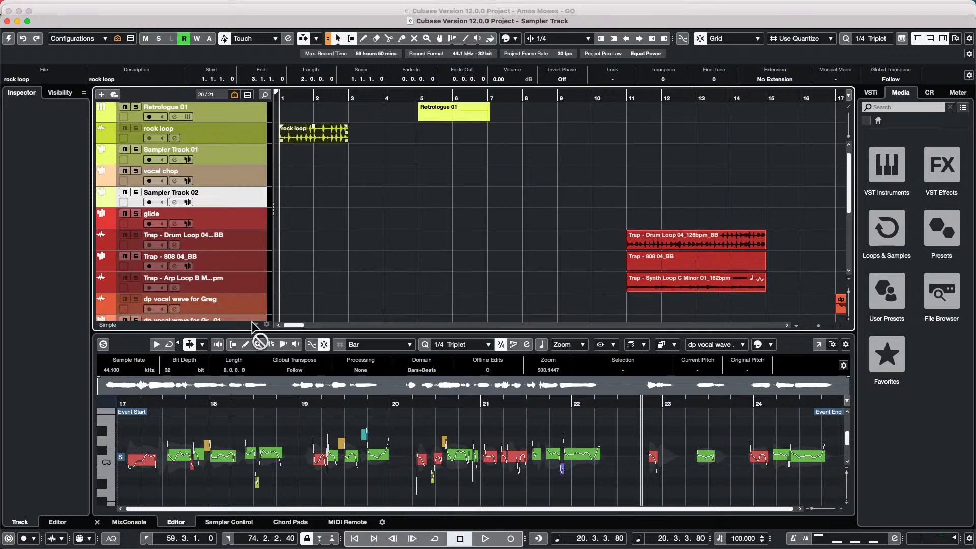
pyautogui.click(436, 196)
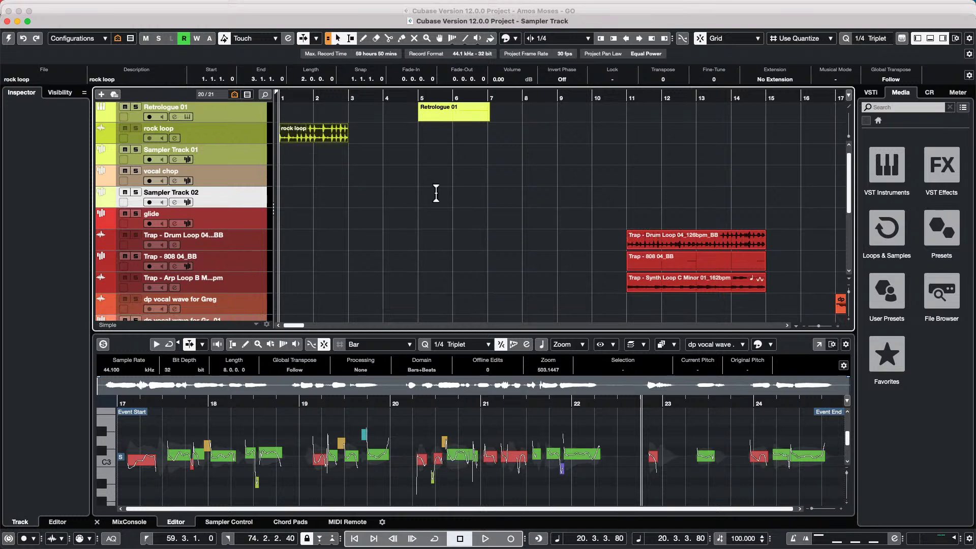
pyautogui.click(228, 524)
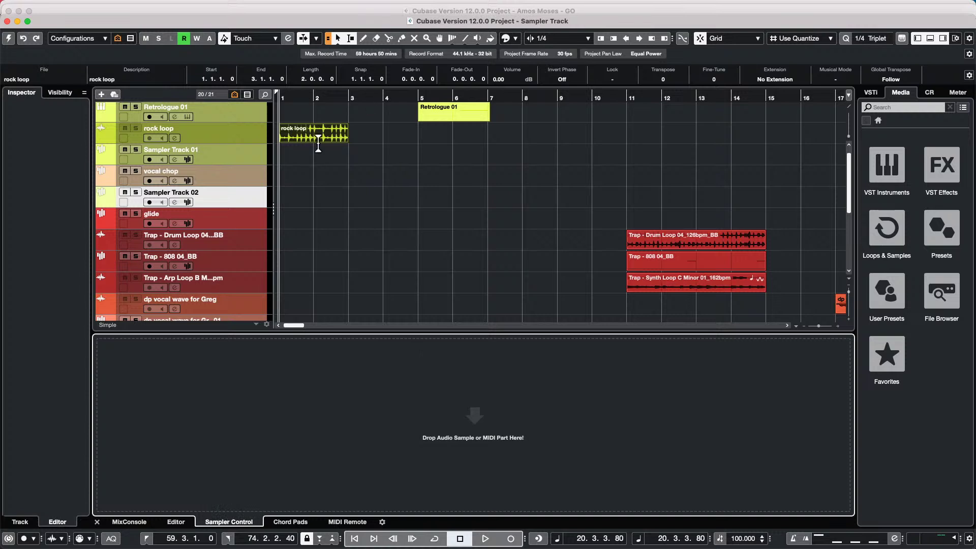
pyautogui.moveTo(320, 145); pyautogui.dragTo(496, 407)
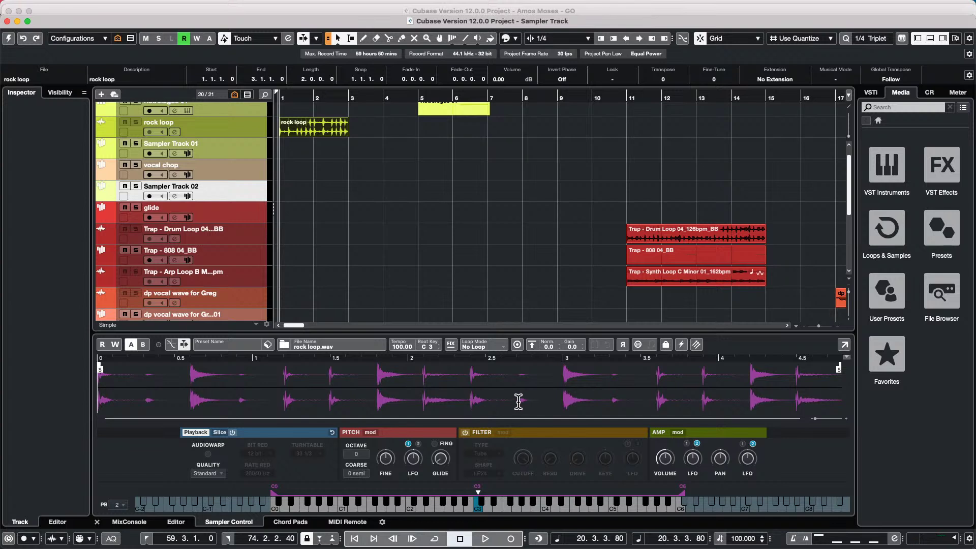
# - Enable one-shot playback for the rock loop sample and trim it to start at about 0.6 s and end at about 2.3 s
pyautogui.click(518, 345)
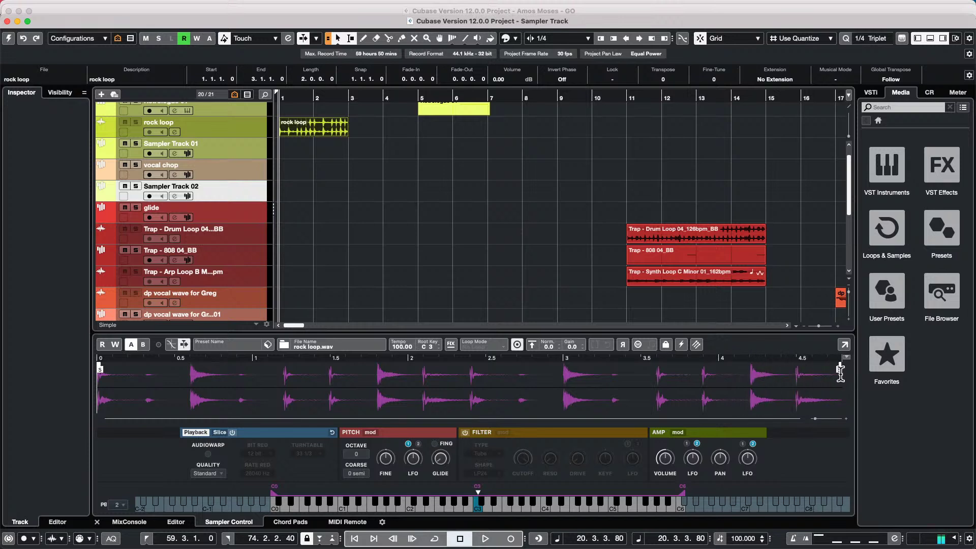
pyautogui.click(518, 367)
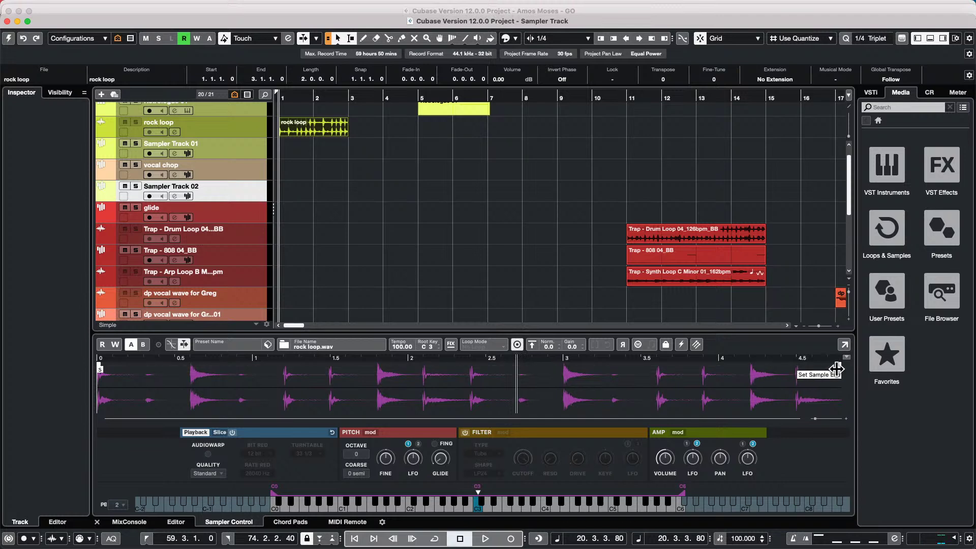
pyautogui.moveTo(838, 369)
pyautogui.mouseDown()
pyautogui.moveTo(452, 371)
pyautogui.moveTo(454, 380)
pyautogui.mouseUp()
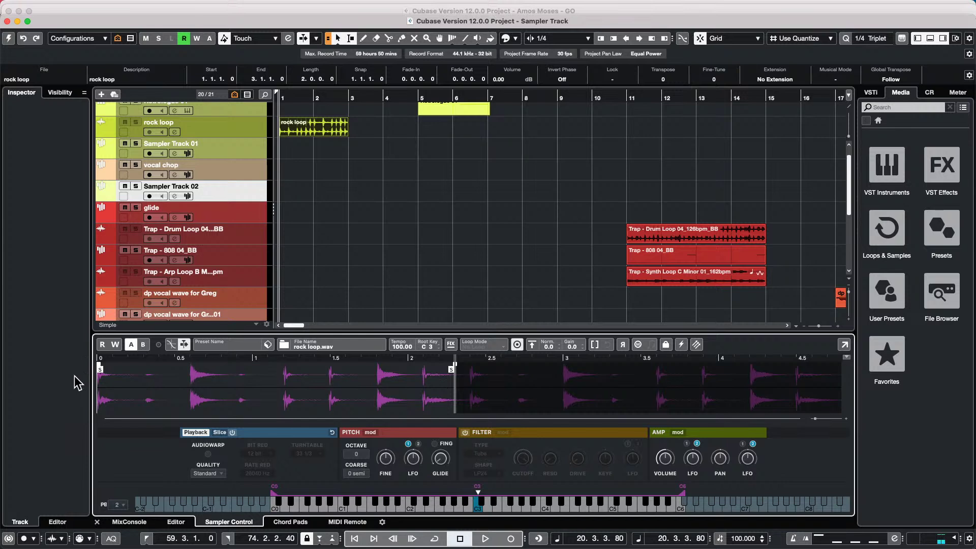
pyautogui.moveTo(99, 365); pyautogui.dragTo(196, 376)
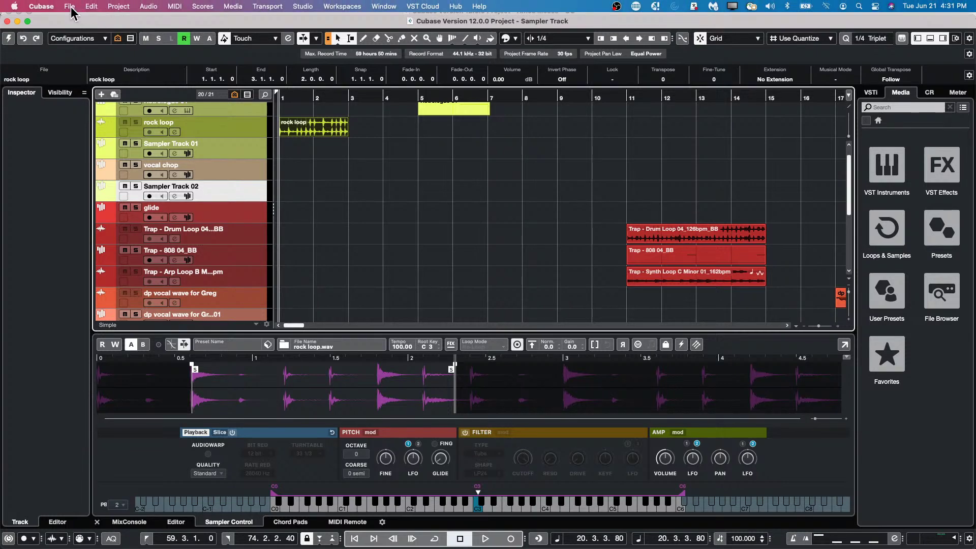
# - Create a new empty project with the location chosen at the prompt, and show the media browser's home categories
pyautogui.click(70, 7)
pyautogui.click(74, 20)
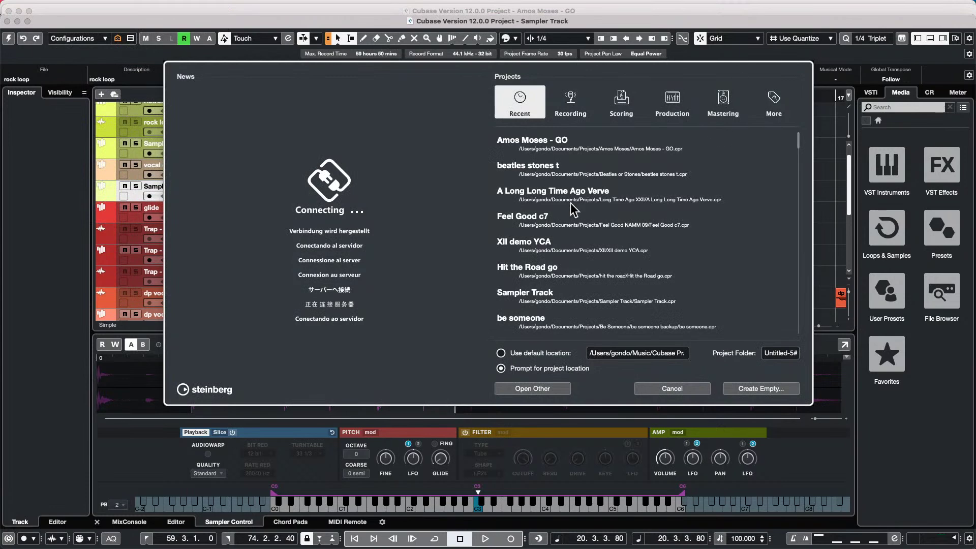
pyautogui.click(762, 387)
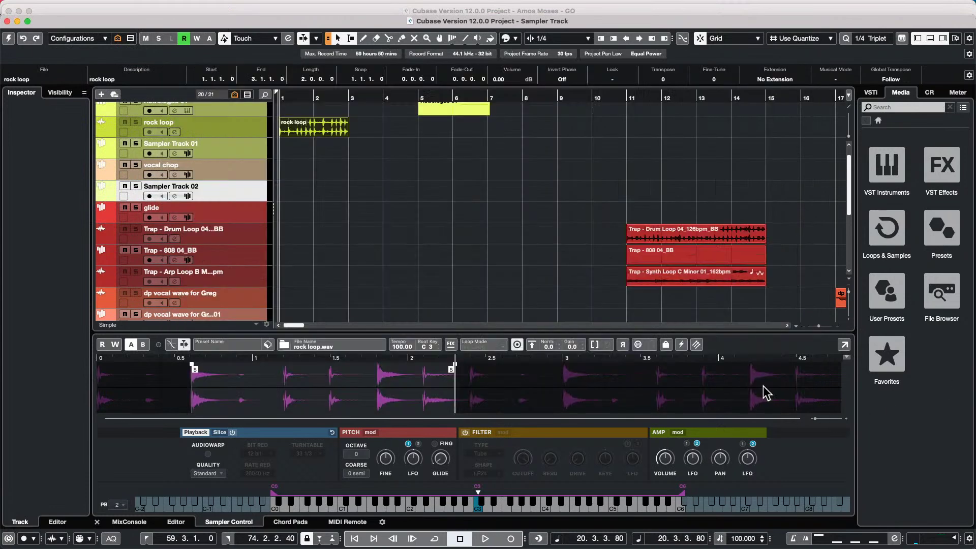
pyautogui.click(751, 302)
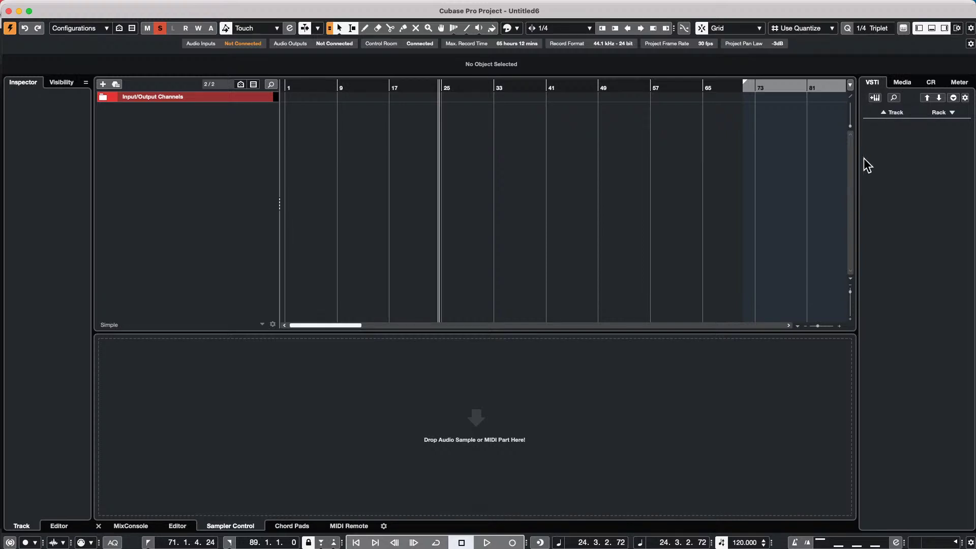
pyautogui.click(910, 82)
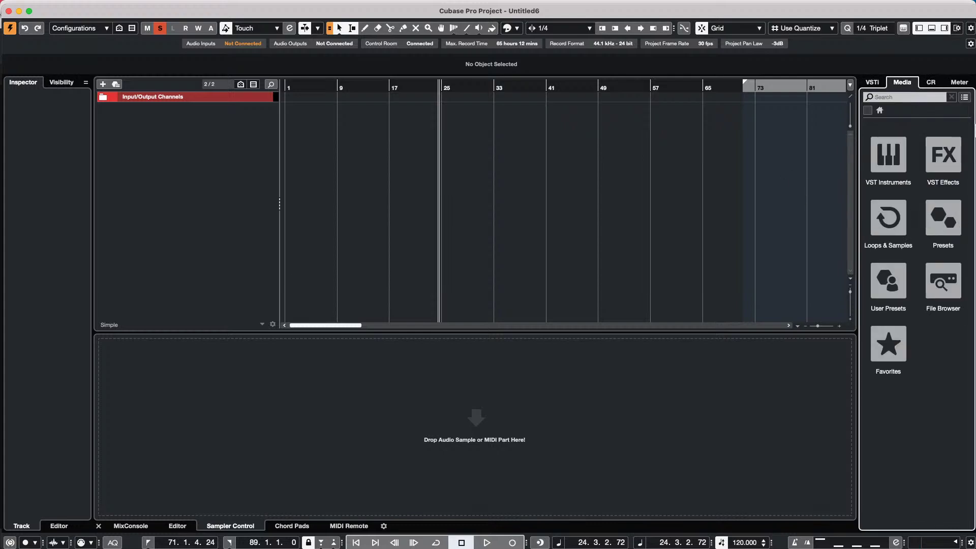
# - Place 01 Fast Rock 170, 02 175 drums02, 080 A and 082 drums-a from Drum Loops on a new track around bars 8, 15, 21 and 33
pyautogui.click(895, 213)
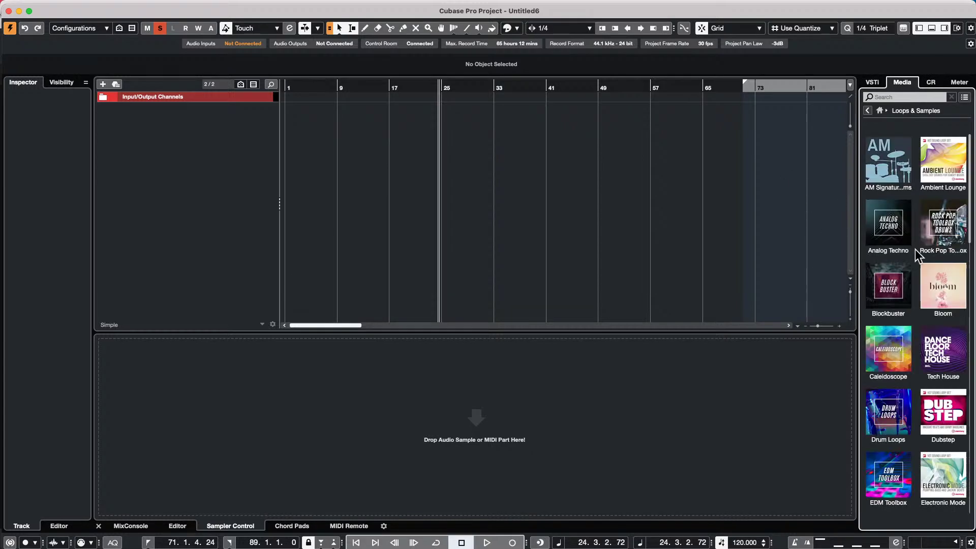
pyautogui.click(904, 409)
pyautogui.moveTo(901, 299); pyautogui.dragTo(335, 121)
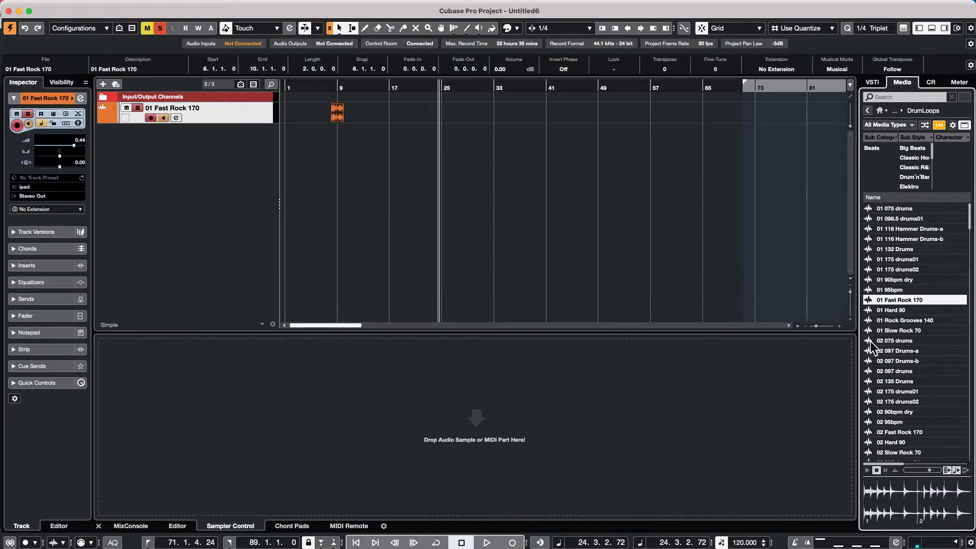
pyautogui.moveTo(891, 402); pyautogui.dragTo(378, 120)
pyautogui.scroll(-10, 944, 382)
pyautogui.moveTo(923, 412); pyautogui.dragTo(416, 110)
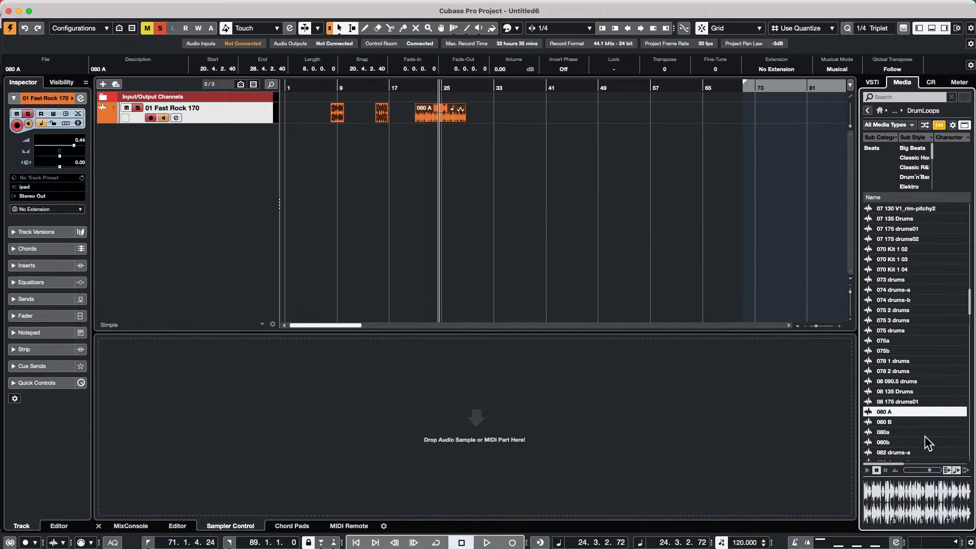
pyautogui.moveTo(909, 453); pyautogui.dragTo(493, 122)
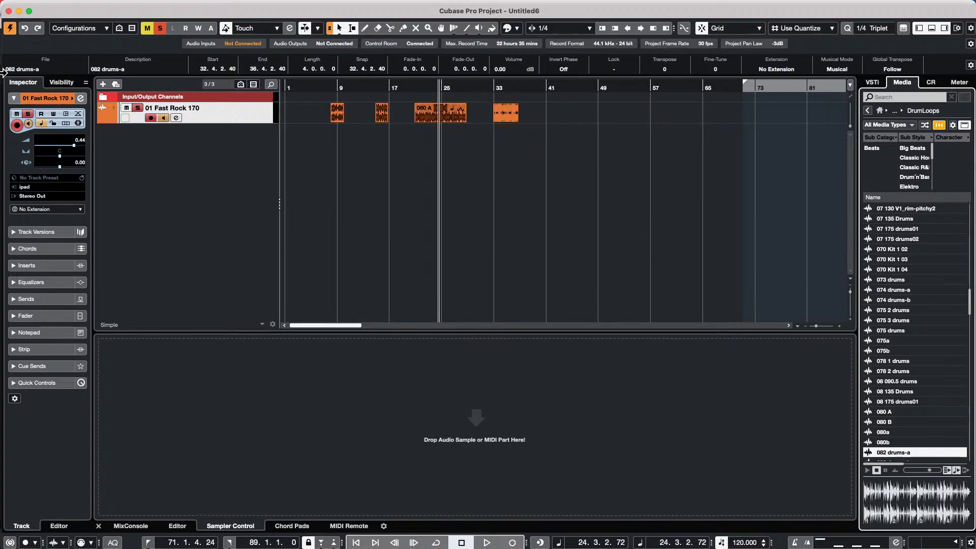
# - Assign SpectraLayers as the track extension for the drum loop track and open the 02 175 drums02 event in the editor
pyautogui.click(23, 209)
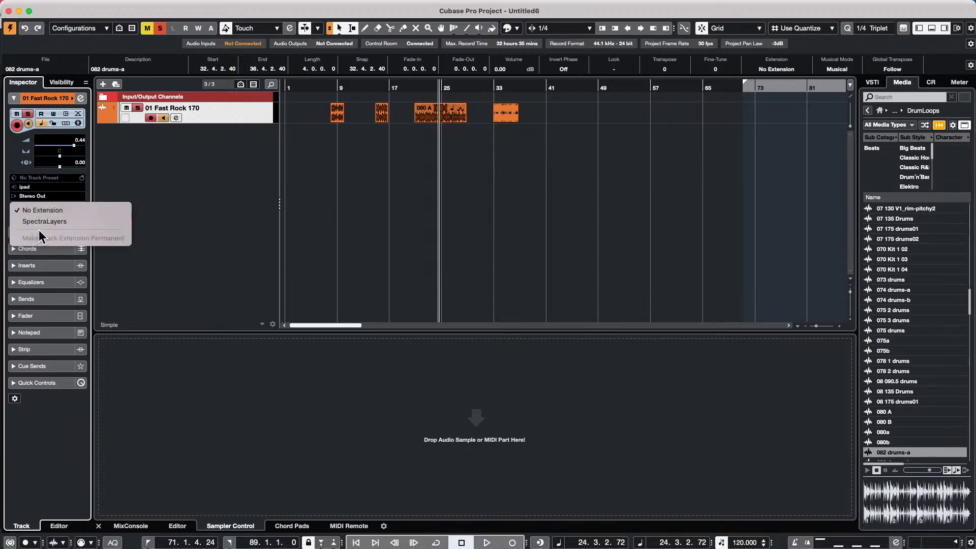
pyautogui.click(51, 221)
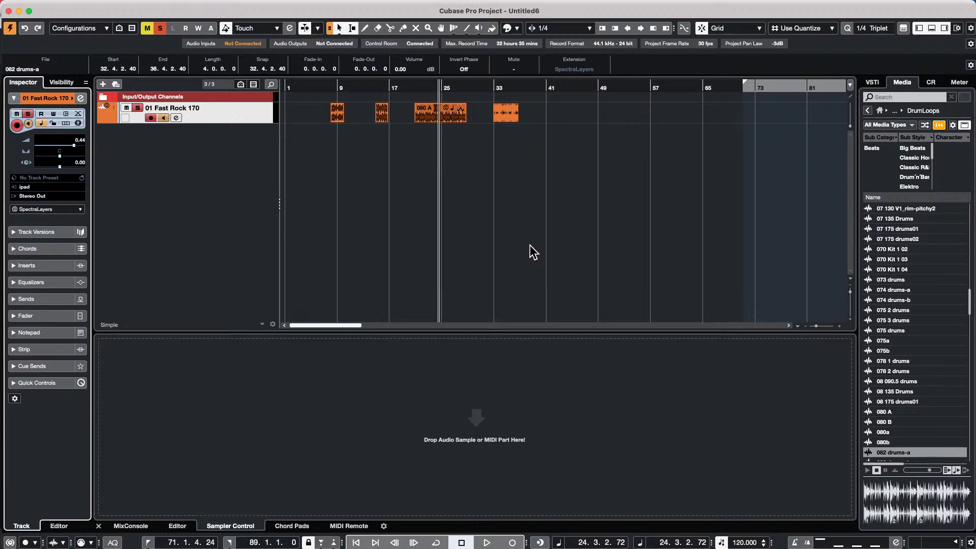
pyautogui.click(380, 118)
pyautogui.doubleClick(381, 122)
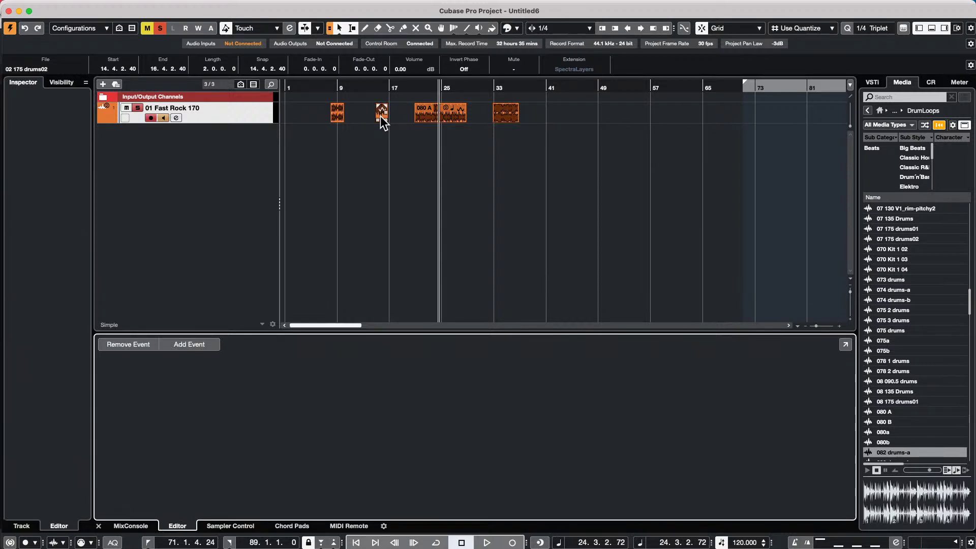
# - Inspect the 02 175 drums02 and 080 A events up close, checking how the track extension is marked on them
pyautogui.moveTo(381, 87); pyautogui.dragTo(382, 118)
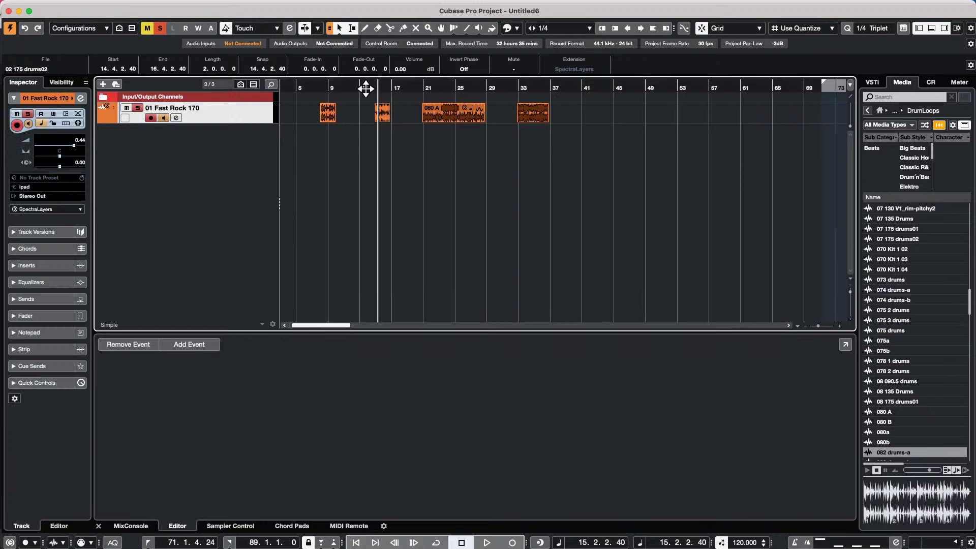
pyautogui.click(382, 115)
pyautogui.moveTo(374, 87); pyautogui.dragTo(371, 103)
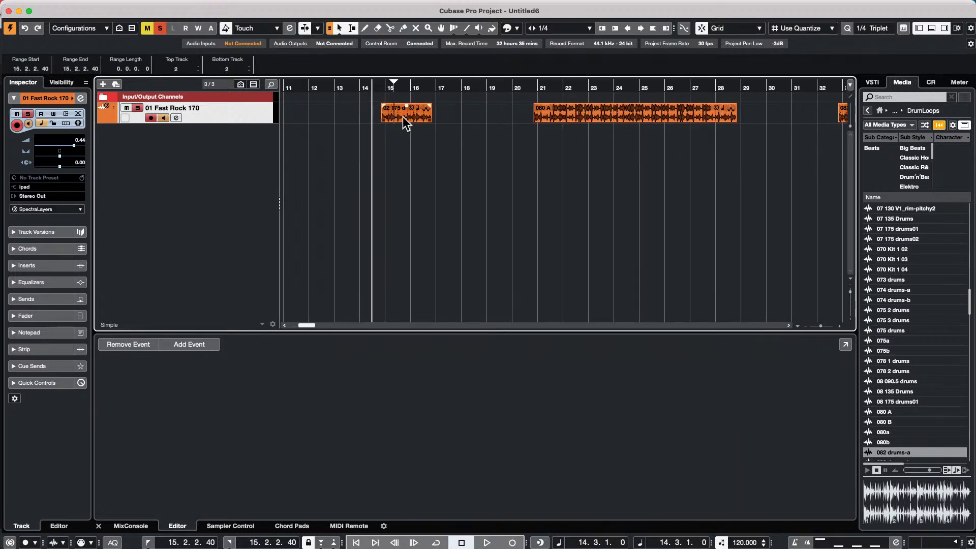
pyautogui.click(402, 117)
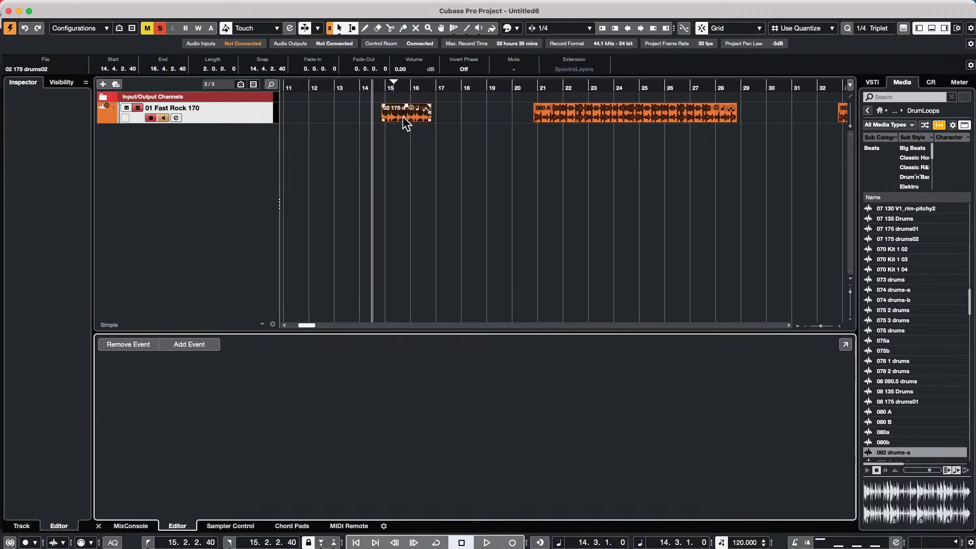
pyautogui.rightClick(403, 117)
pyautogui.click(402, 117)
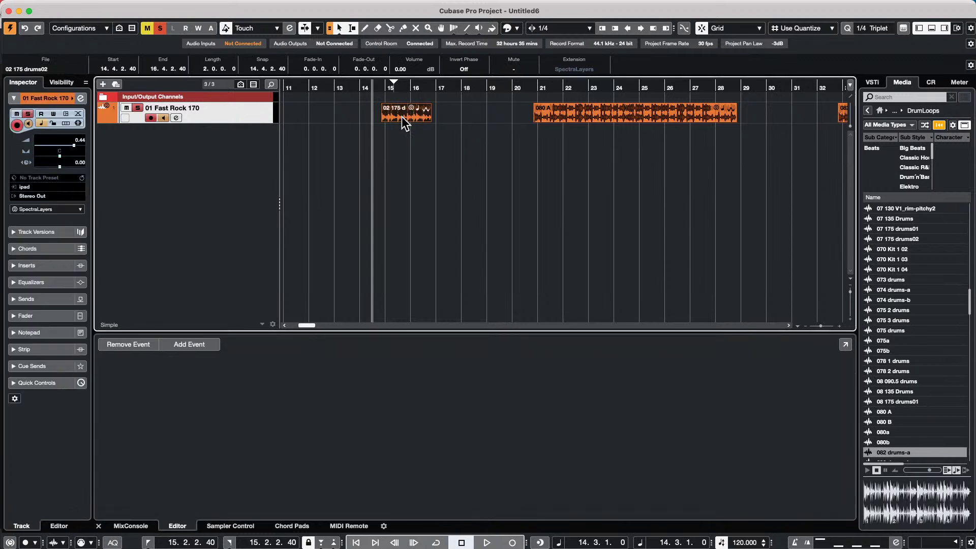
pyautogui.click(587, 113)
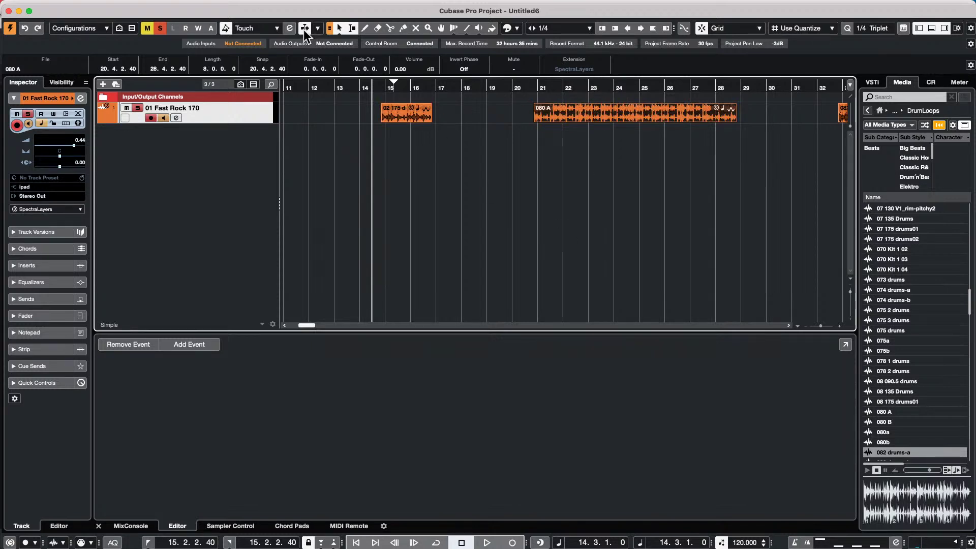
pyautogui.press('Home')
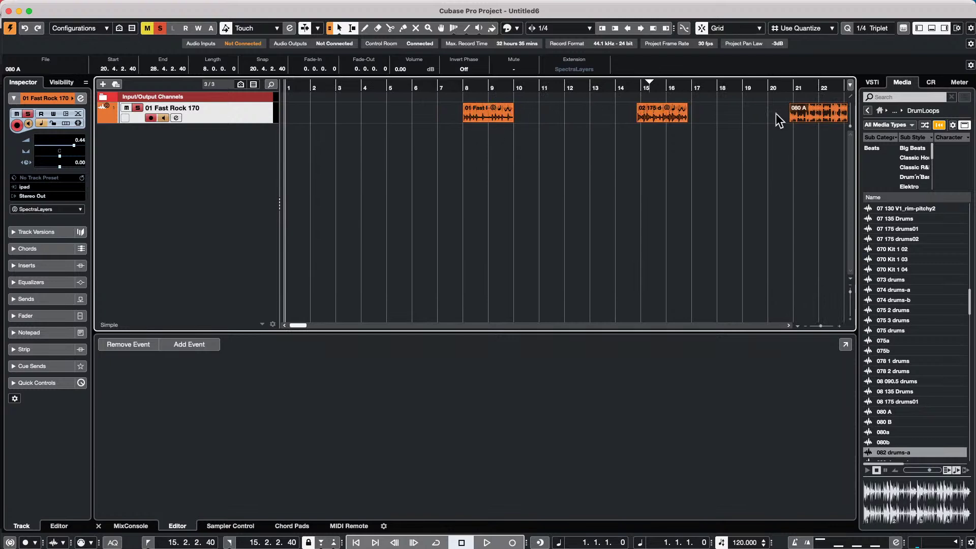
# - Set the drum loop track's extension to No Extension, showing the regular sample editor, and reassign SpectraLayers
pyautogui.click(52, 208)
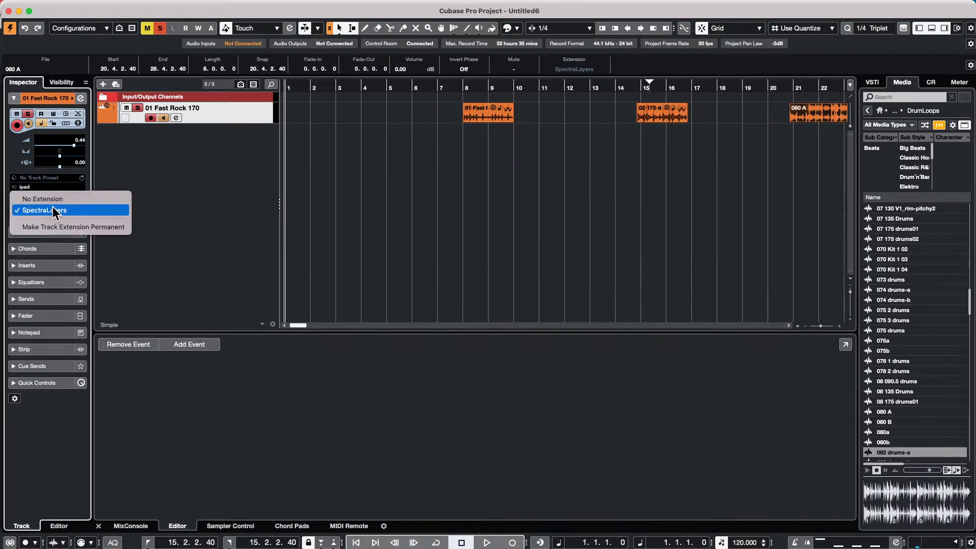
pyautogui.click(60, 200)
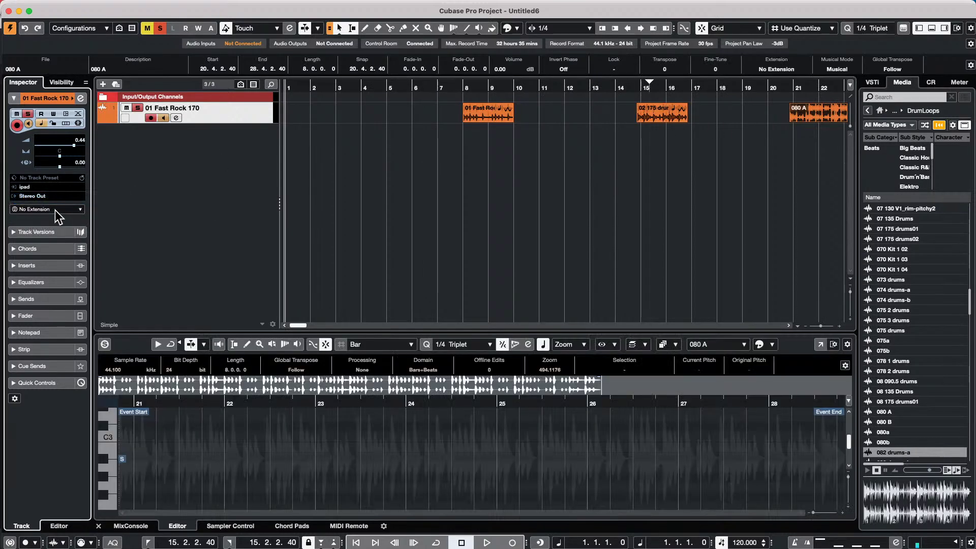
pyautogui.click(55, 210)
pyautogui.click(59, 221)
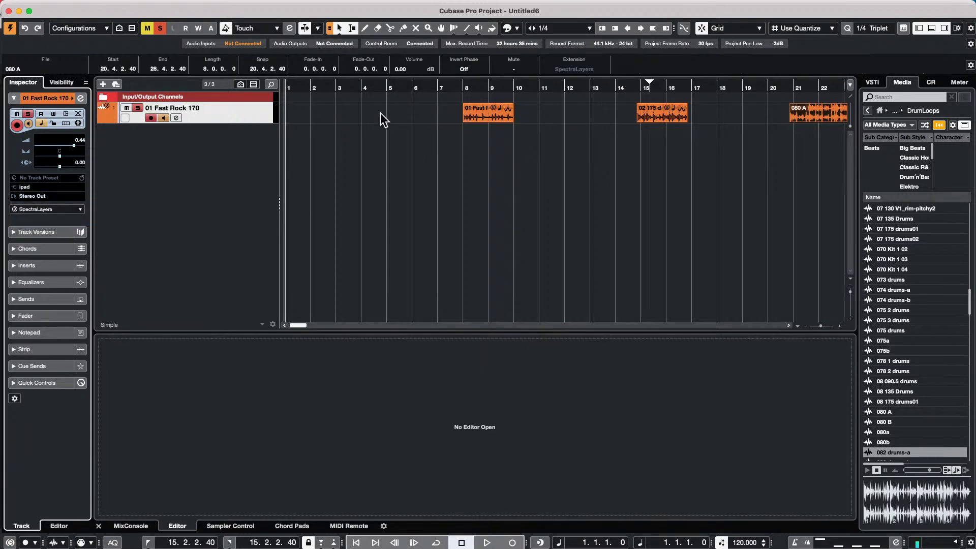
# - Select all four drum events on the track together, and clear the selection again
pyautogui.click(424, 87)
pyautogui.press('g')
pyautogui.press('g')
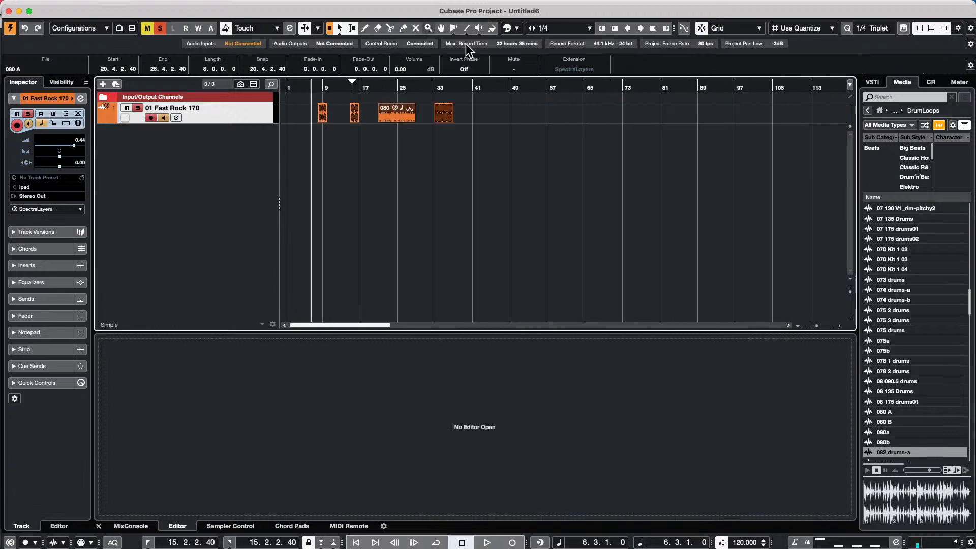
pyautogui.click(477, 126)
pyautogui.moveTo(316, 120); pyautogui.dragTo(305, 124)
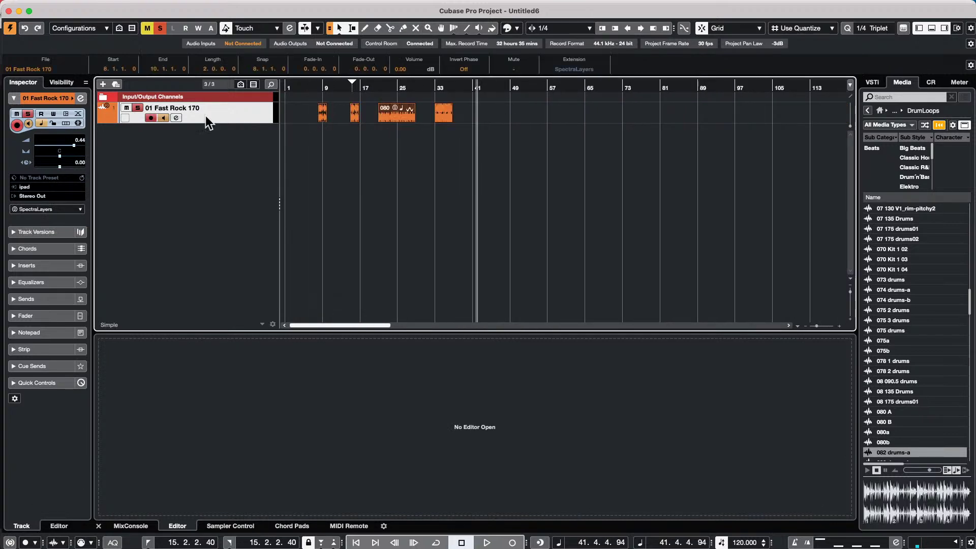
pyautogui.moveTo(132, 5)
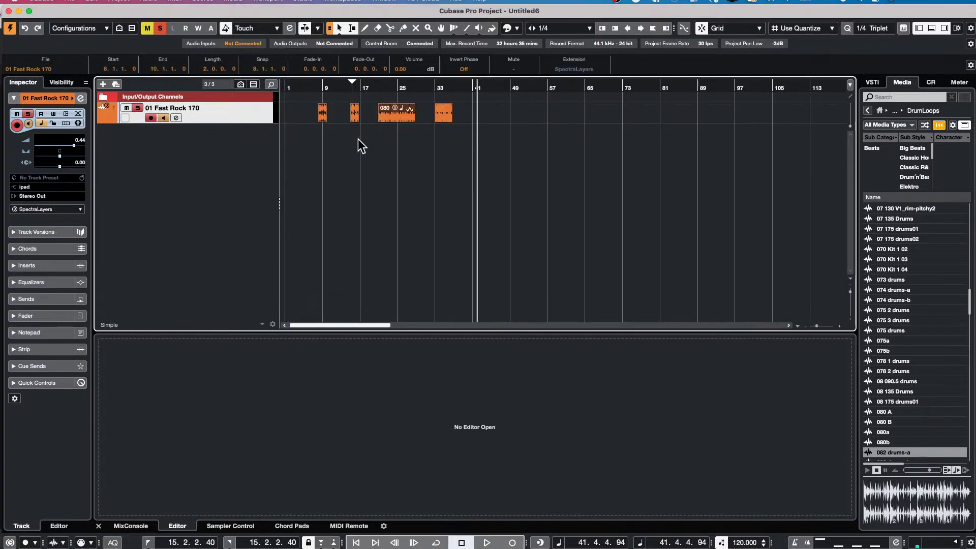
pyautogui.click(383, 170)
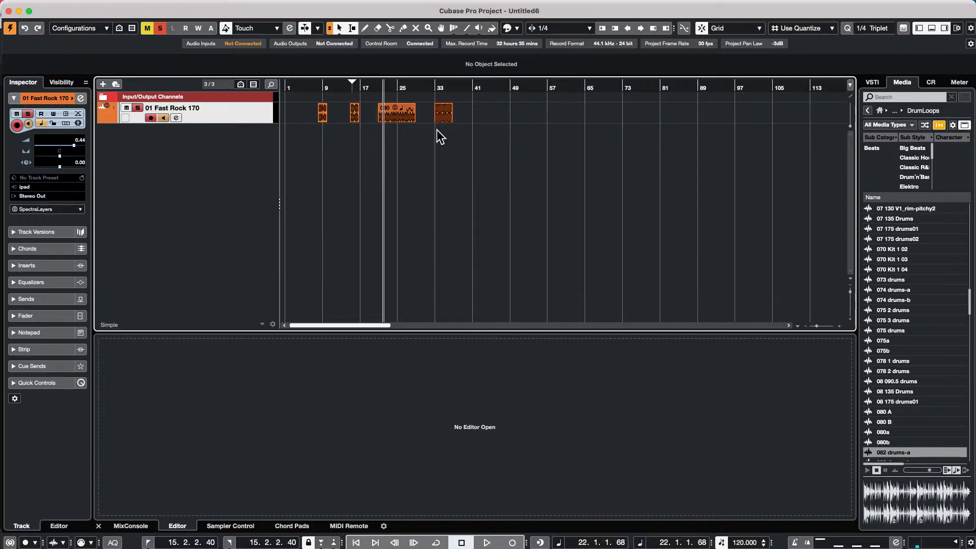
# - Bounce the 082 drums-a event near bar 33 and replace the original event with the bounced audio
pyautogui.click(446, 117)
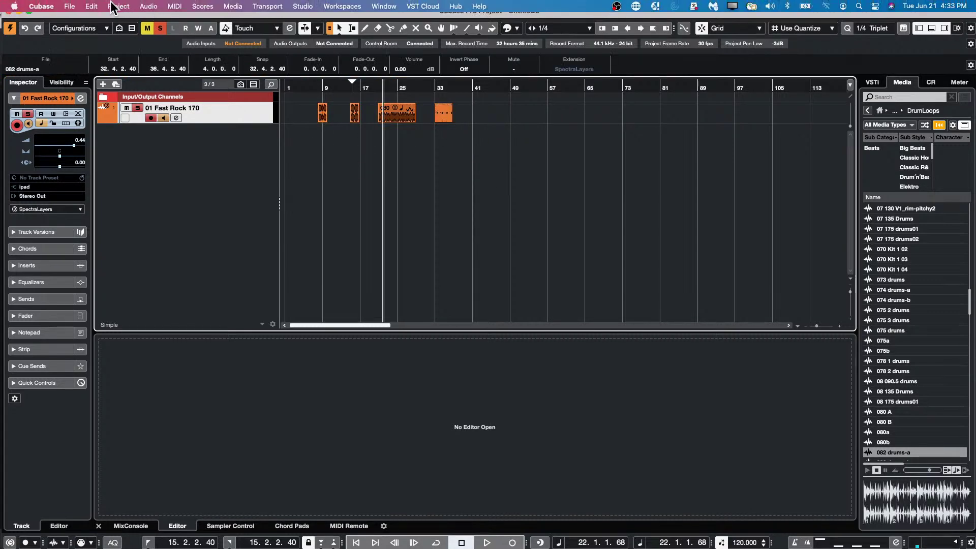
pyautogui.click(118, 6)
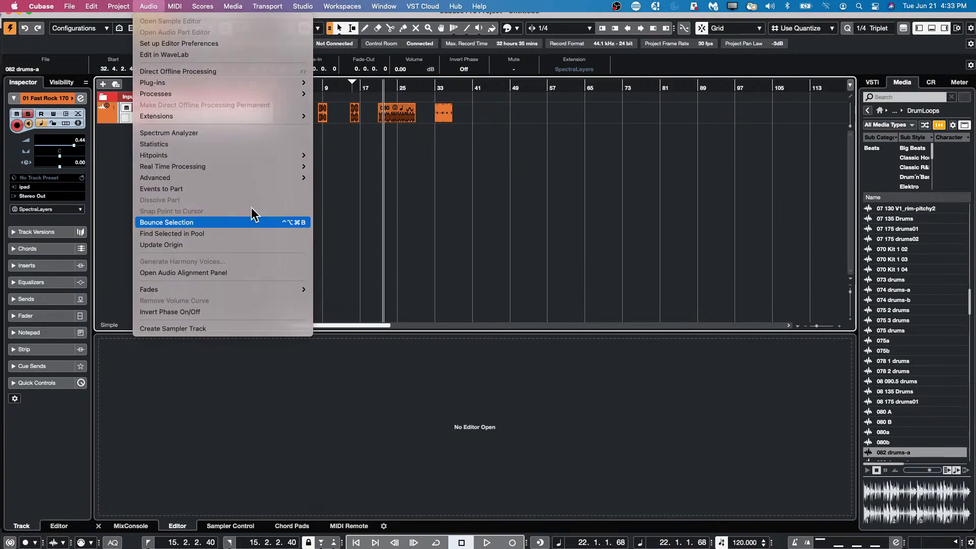
pyautogui.click(200, 222)
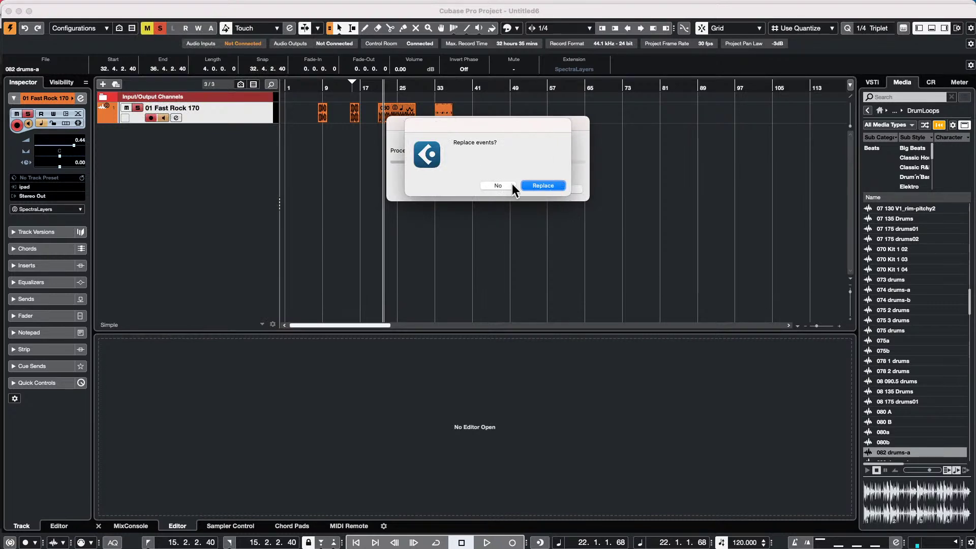
pyautogui.click(534, 186)
# - Bounce the 080 A event near bar 21 and replace the original event with the bounced audio
pyautogui.click(396, 112)
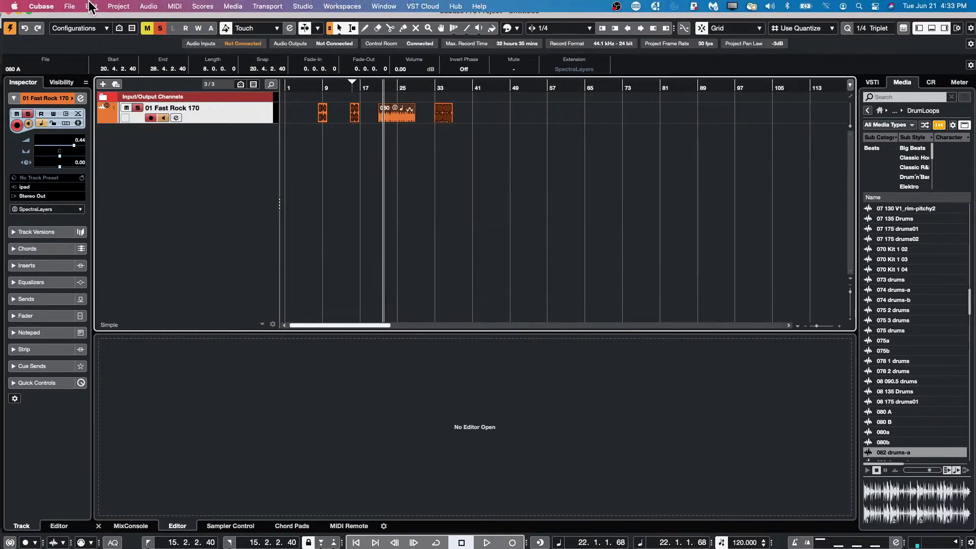
pyautogui.click(118, 6)
pyautogui.moveTo(148, 6)
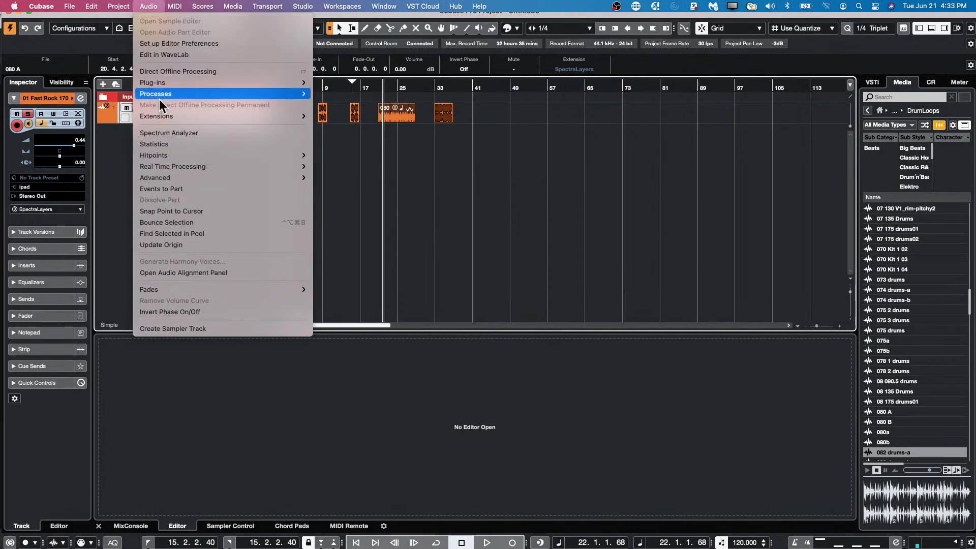
pyautogui.moveTo(172, 155)
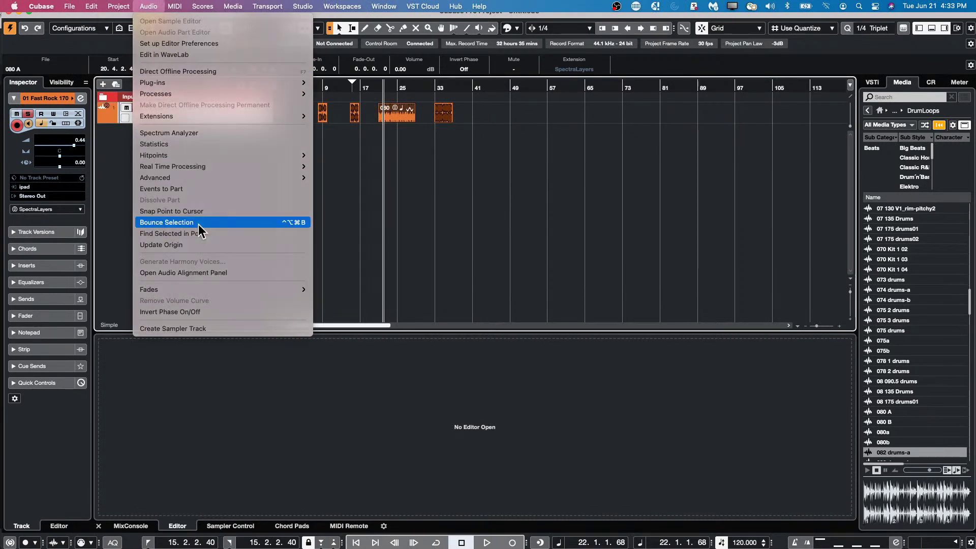
pyautogui.click(199, 223)
pyautogui.click(551, 186)
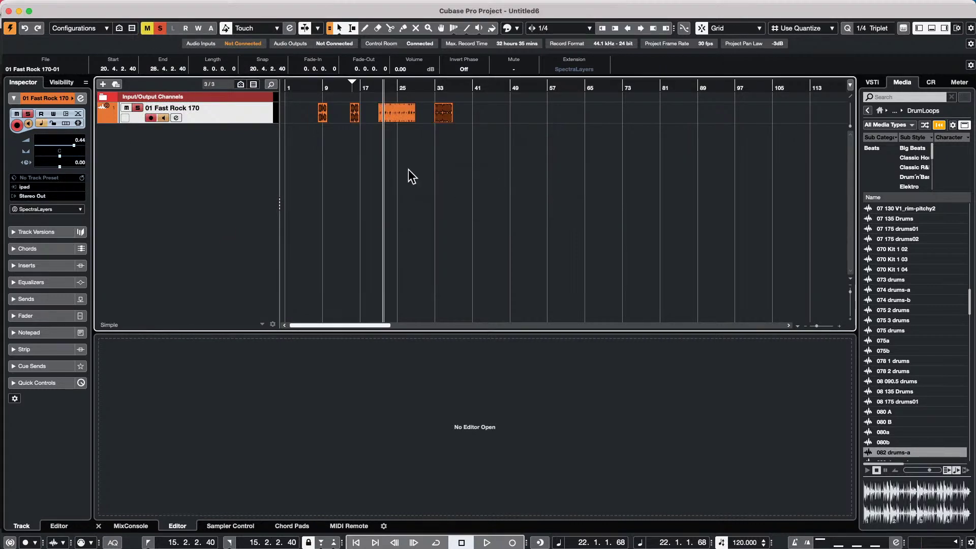
# - Select the two bounced events, and switch the track extension to No Extension and back to SpectraLayers
pyautogui.moveTo(385, 142); pyautogui.dragTo(490, 109)
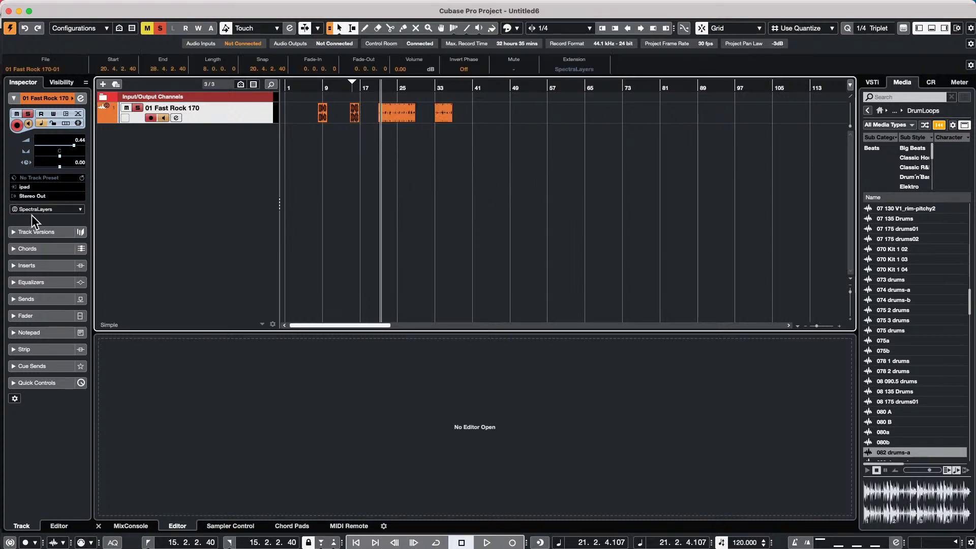
pyautogui.click(49, 208)
pyautogui.click(47, 202)
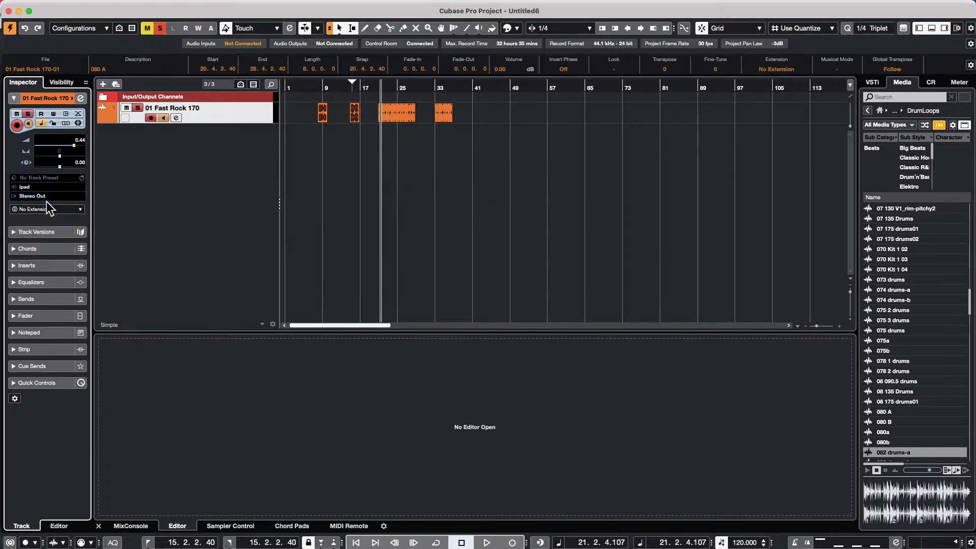
pyautogui.click(62, 214)
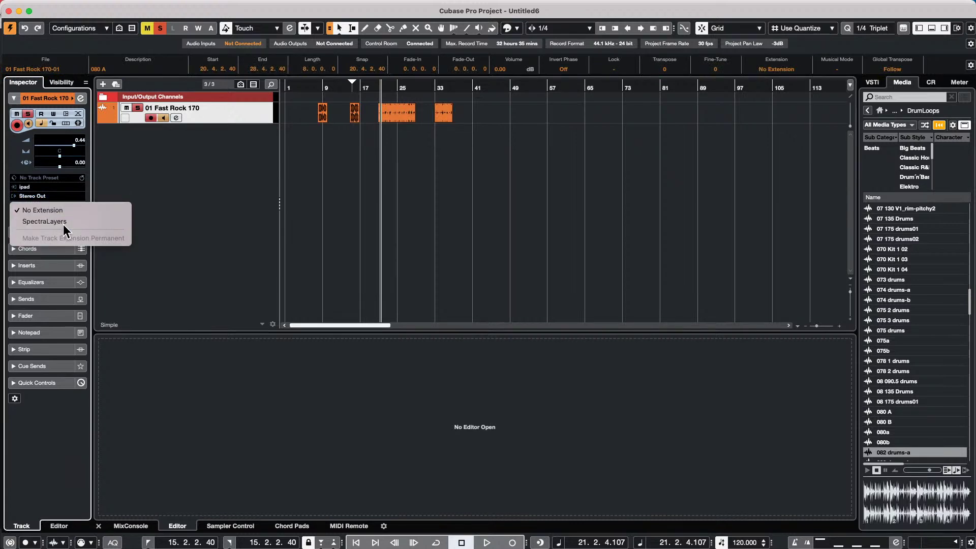
pyautogui.press('Escape')
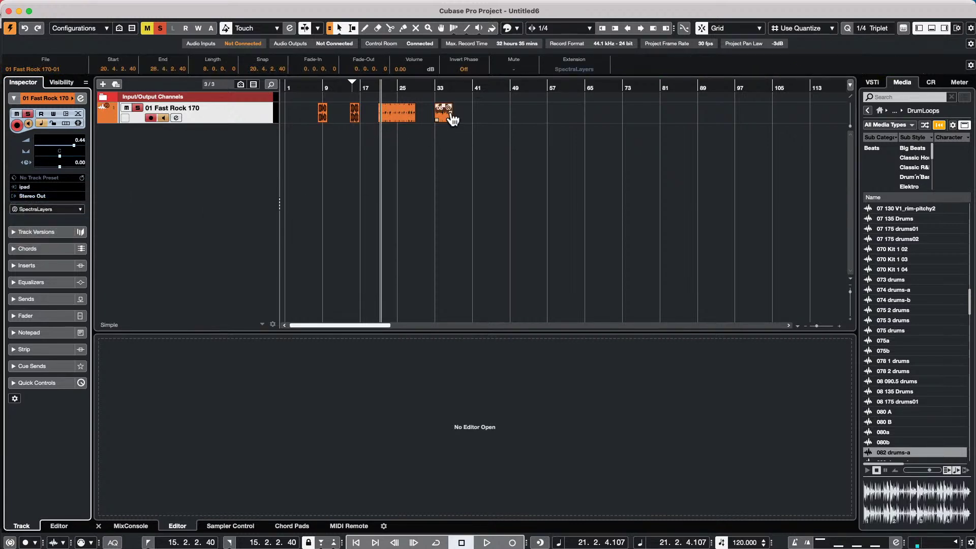
# - Open the bounced event near bar 33 in the editor, clear the selection and set the track extension to No Extension
pyautogui.click(446, 118)
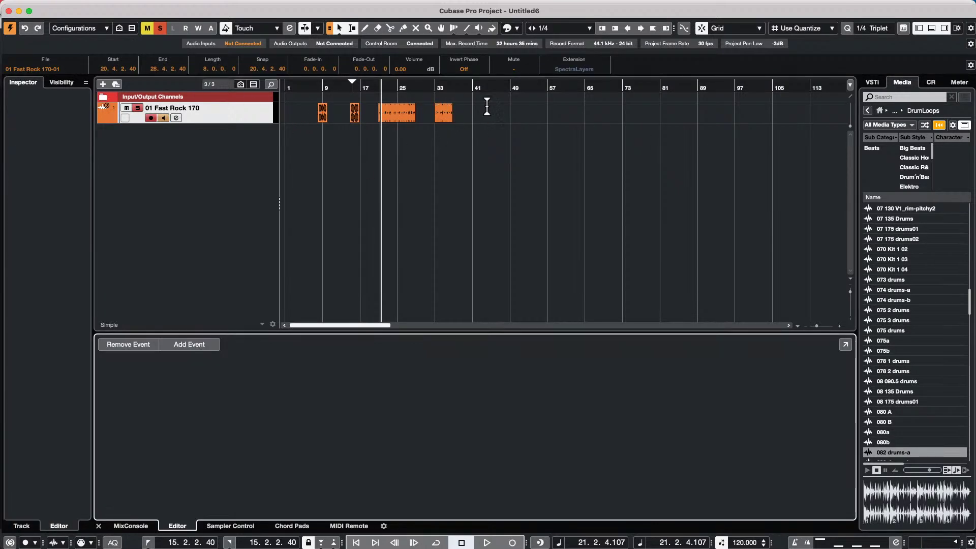
pyautogui.click(378, 120)
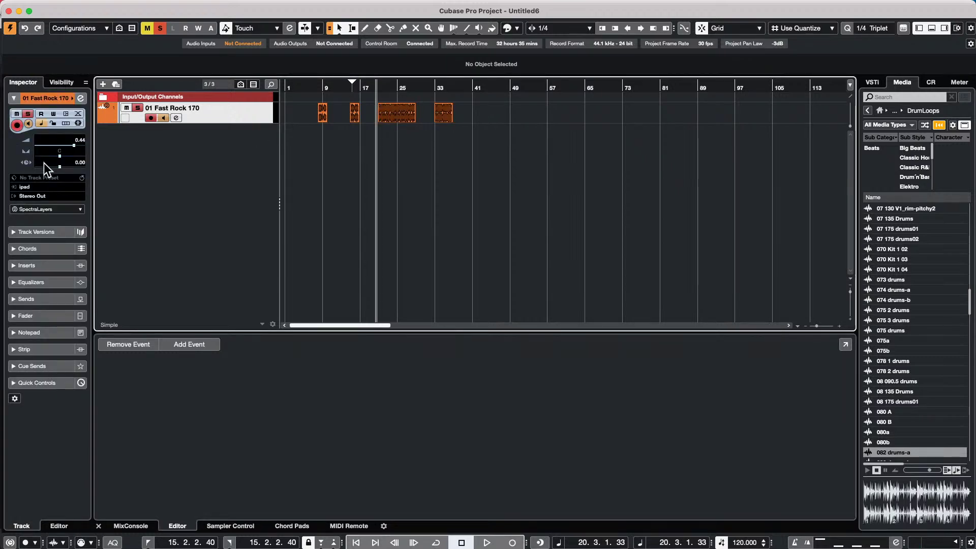
pyautogui.click(48, 213)
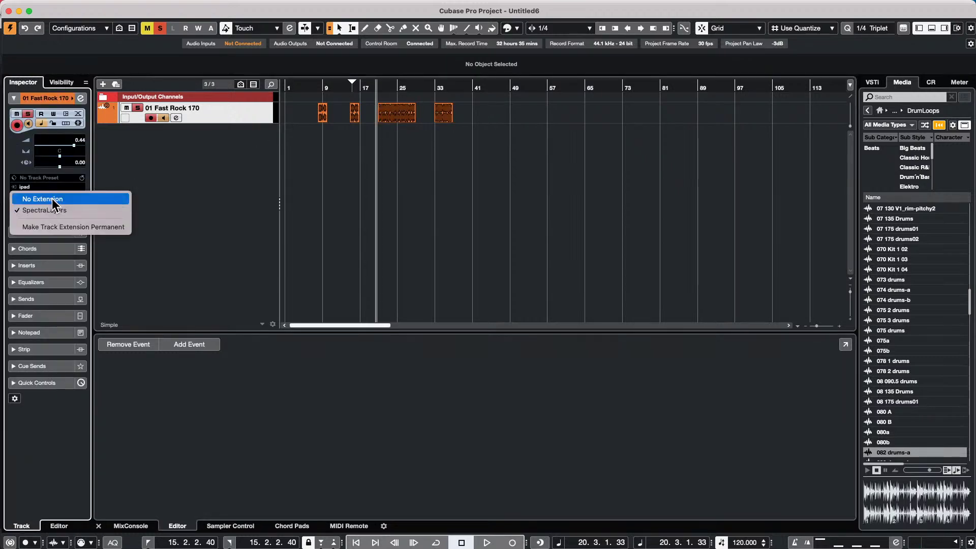
pyautogui.click(51, 198)
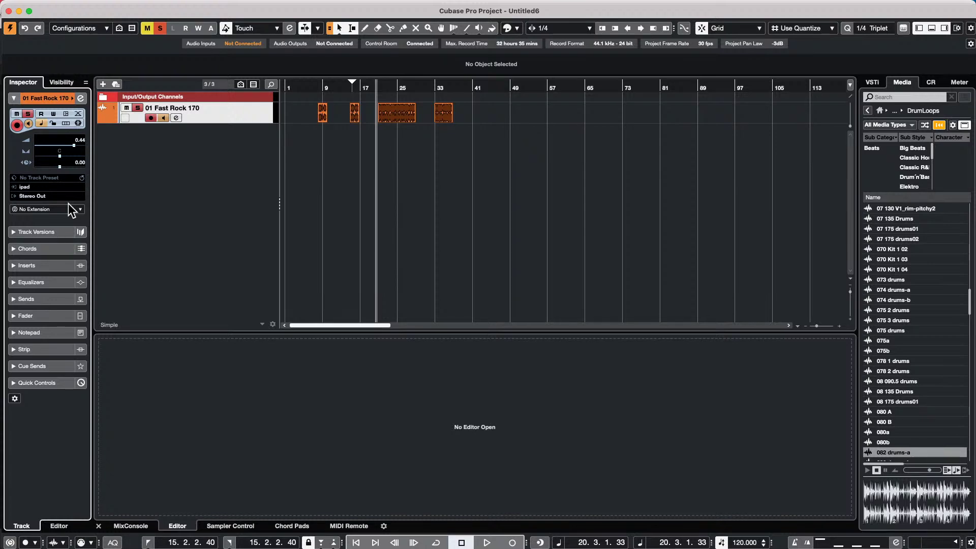
# - Select the 080 A event, start playback, and adjust the Control Room main level to -10.5
pyautogui.click(392, 120)
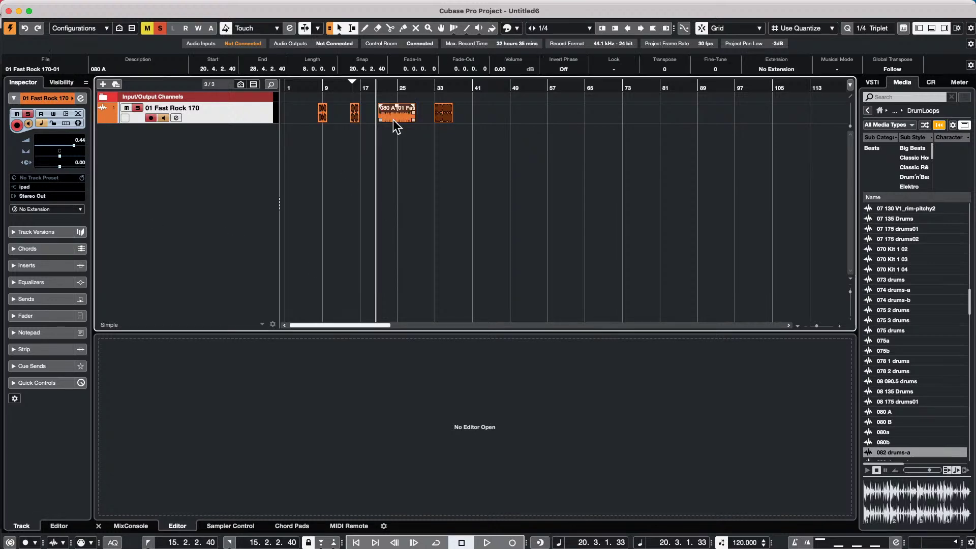
pyautogui.press('space')
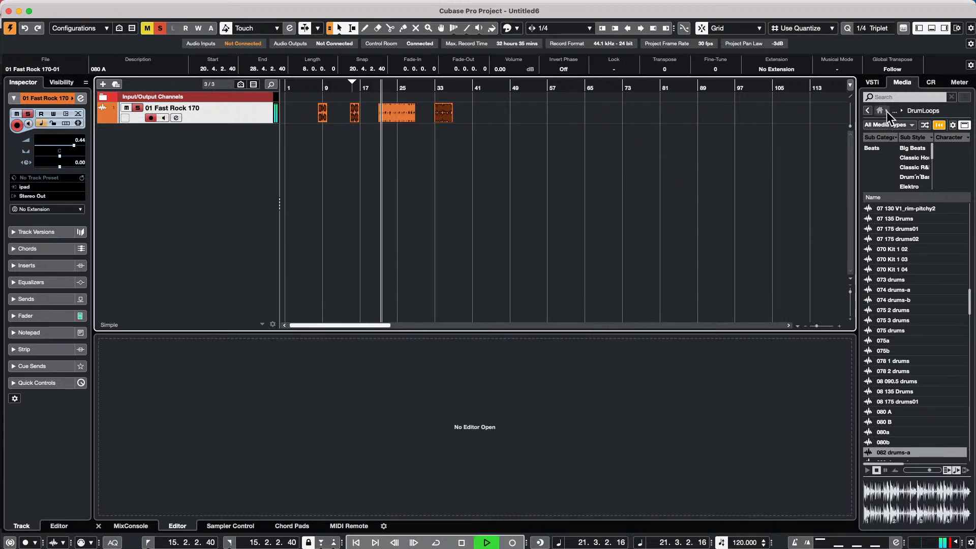
pyautogui.click(933, 86)
pyautogui.moveTo(919, 411); pyautogui.dragTo(909, 431)
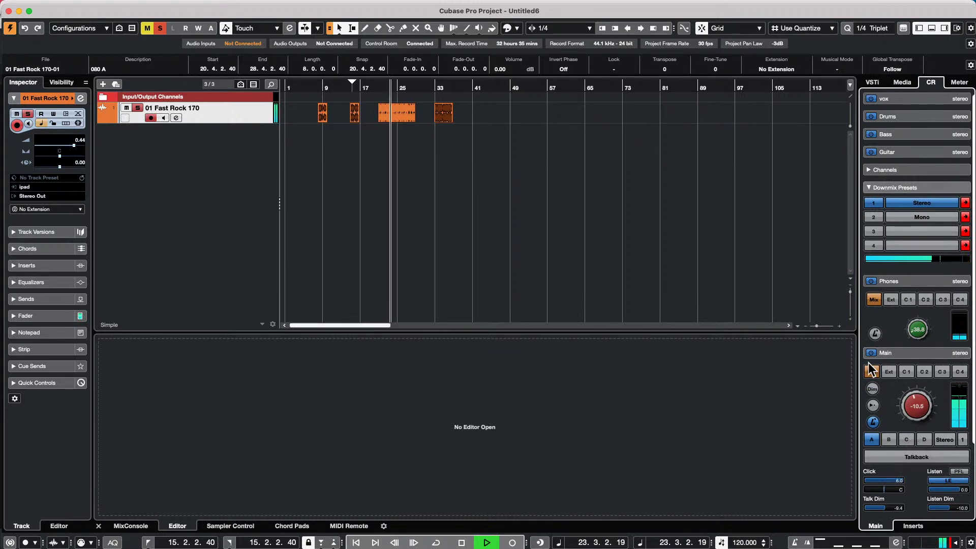
# - Set the locators to the 080 A event, enable cycle playback, and stop the transport after listening
pyautogui.press('p')
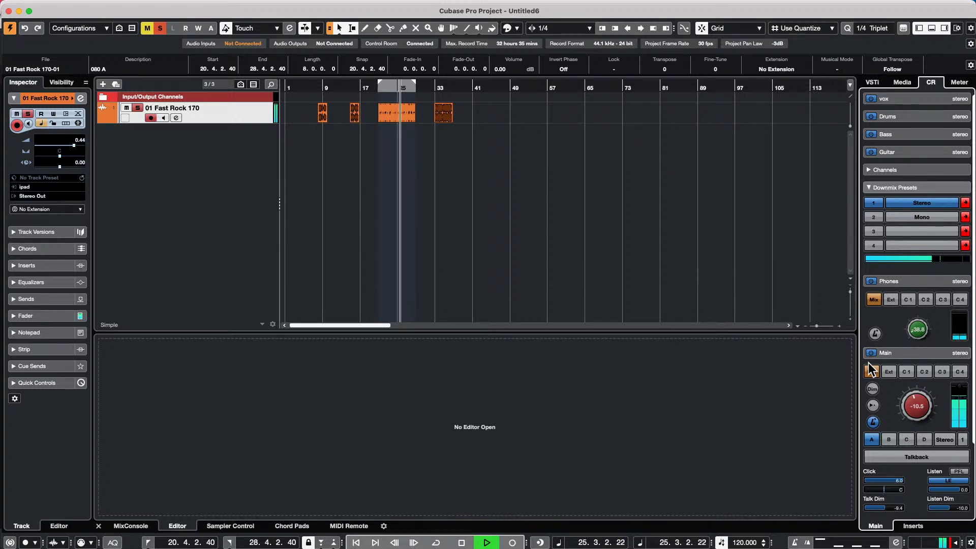
pyautogui.press('KP_Divide')
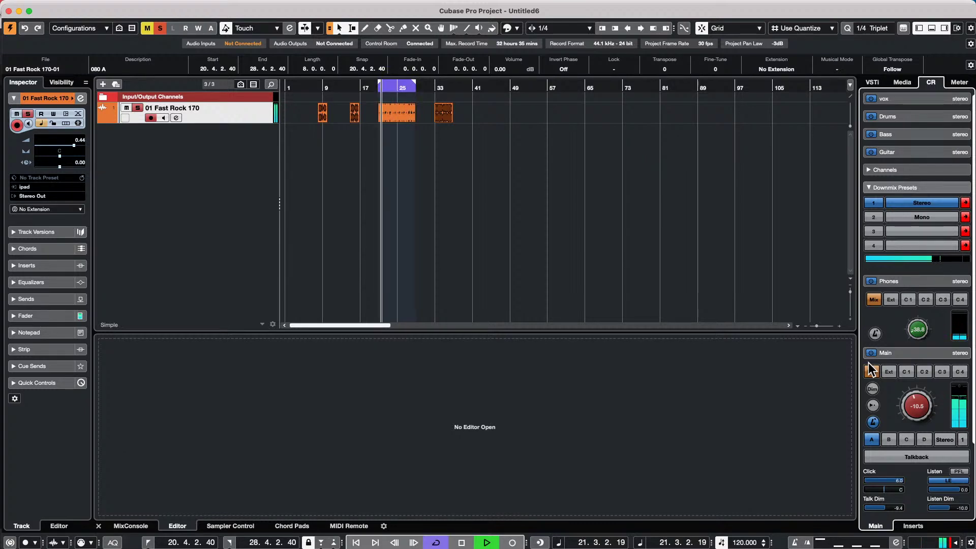
pyautogui.press('space')
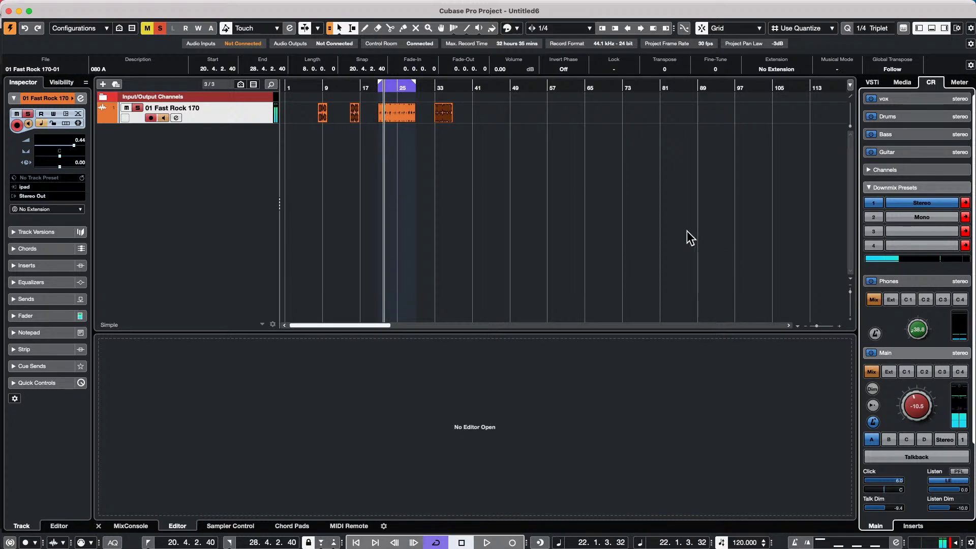
# - Set the locators to the 082 drums-a event near bar 33 and play it in a loop
pyautogui.click(446, 115)
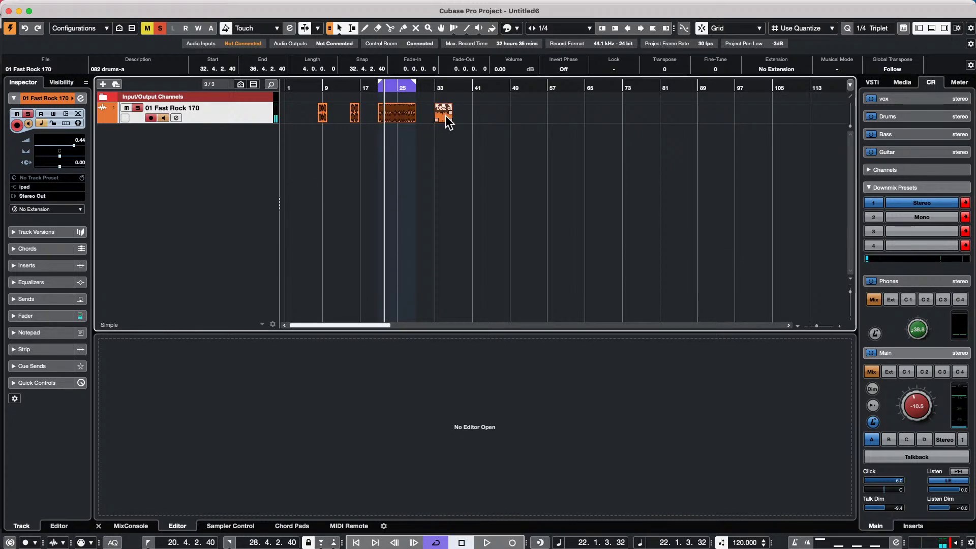
pyautogui.press('3')
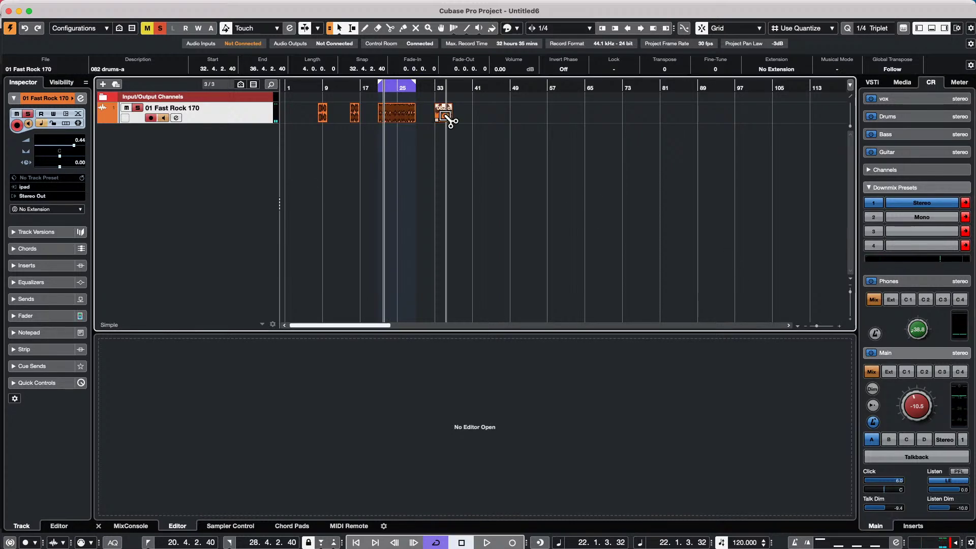
pyautogui.press('p')
pyautogui.press('space')
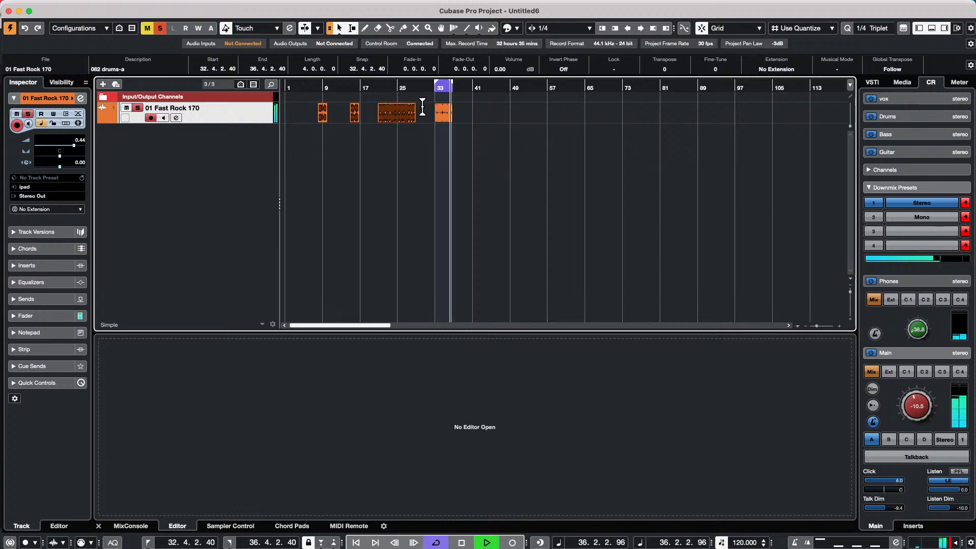
# - Move the running loop to the 02 175 drums02 event, move it on to the 080 A event, and stop playback
pyautogui.click(353, 114)
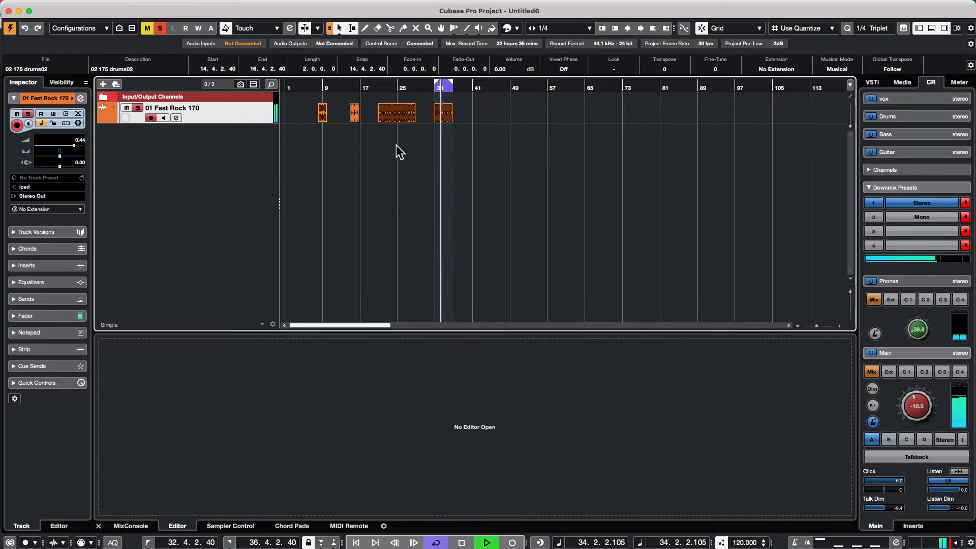
pyautogui.press('p')
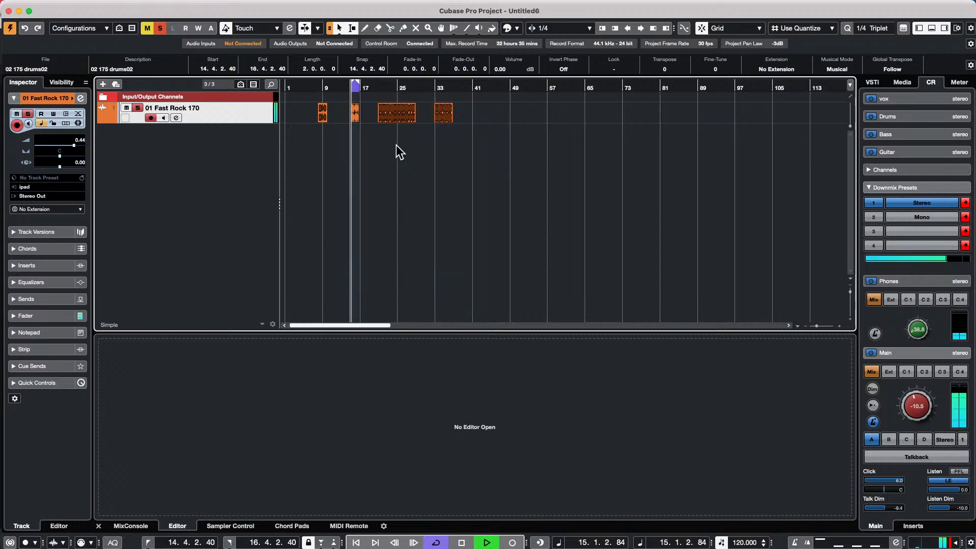
pyautogui.press('Right')
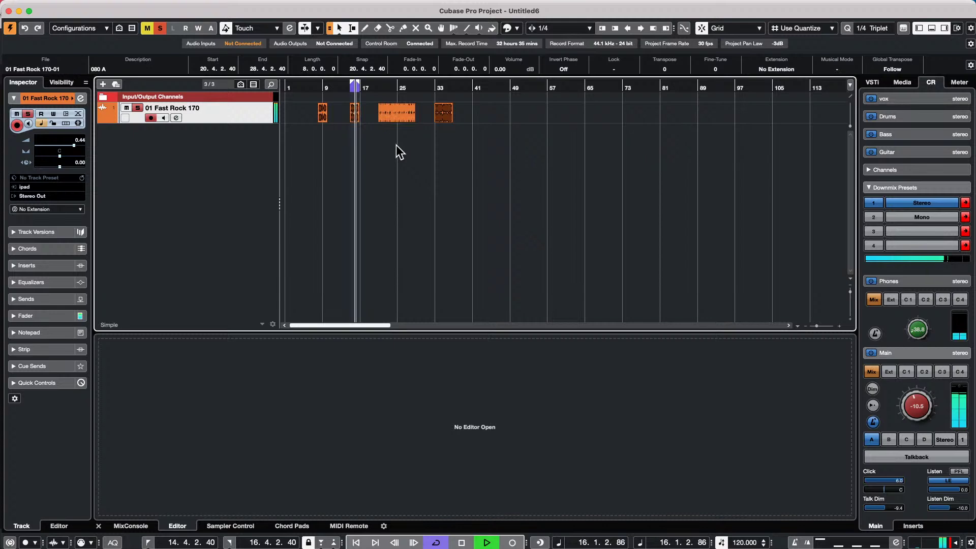
pyautogui.press('p')
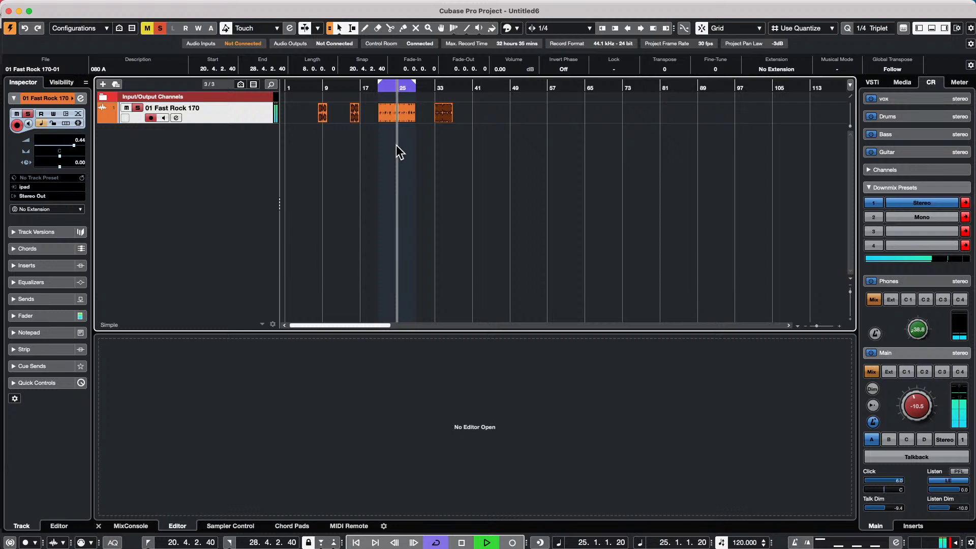
pyautogui.press('space')
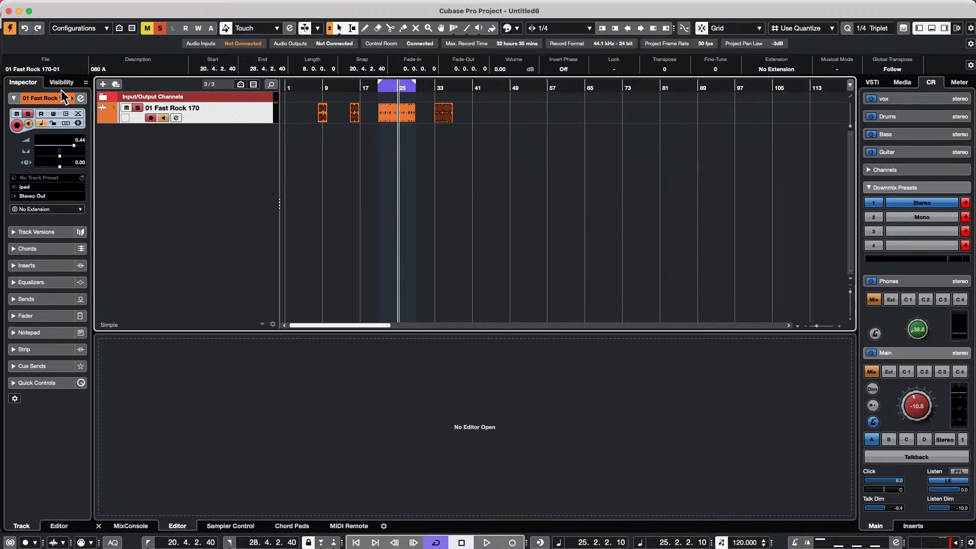
# - Show the automation lane of the 01 Fast Rock 170 track, assign the Mute parameter to it, and make the lane taller
pyautogui.click(102, 118)
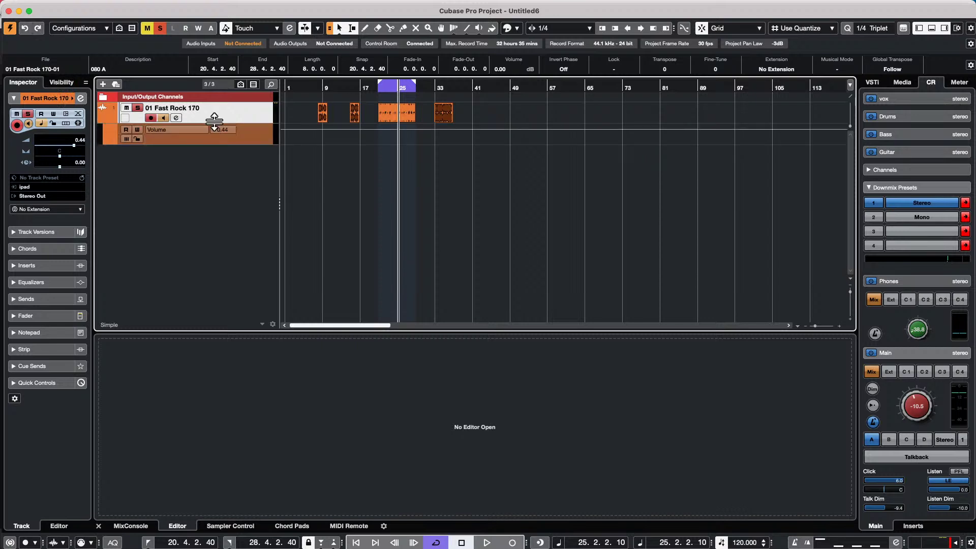
pyautogui.click(164, 129)
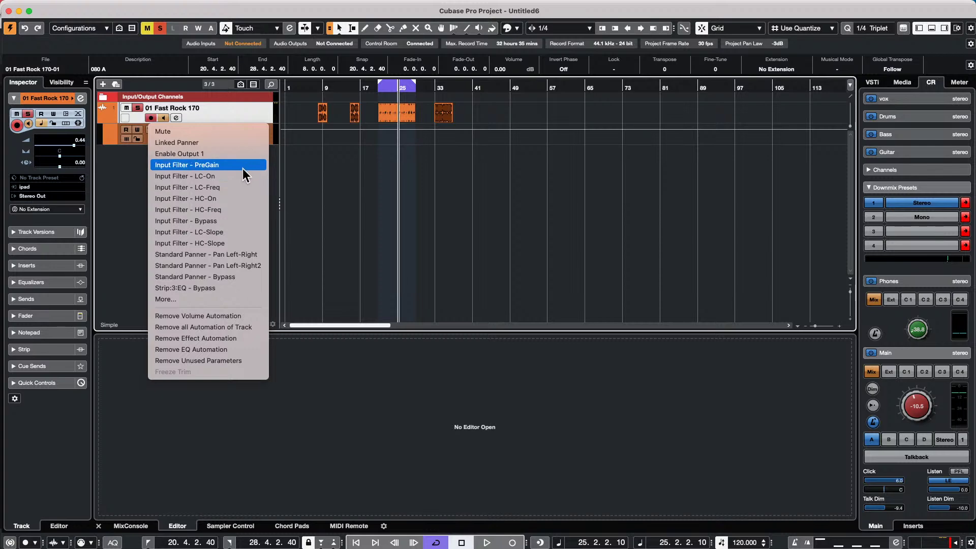
pyautogui.click(175, 298)
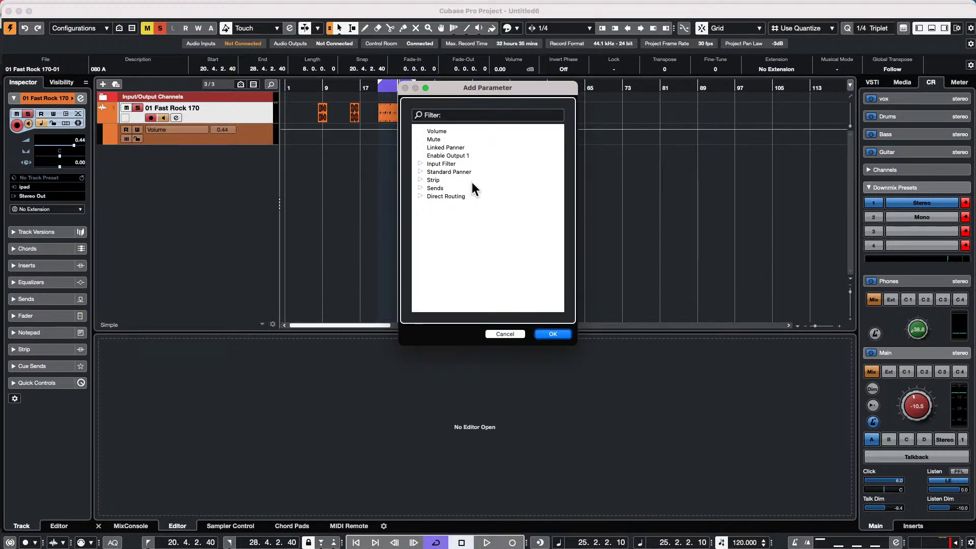
pyautogui.click(431, 138)
pyautogui.click(553, 333)
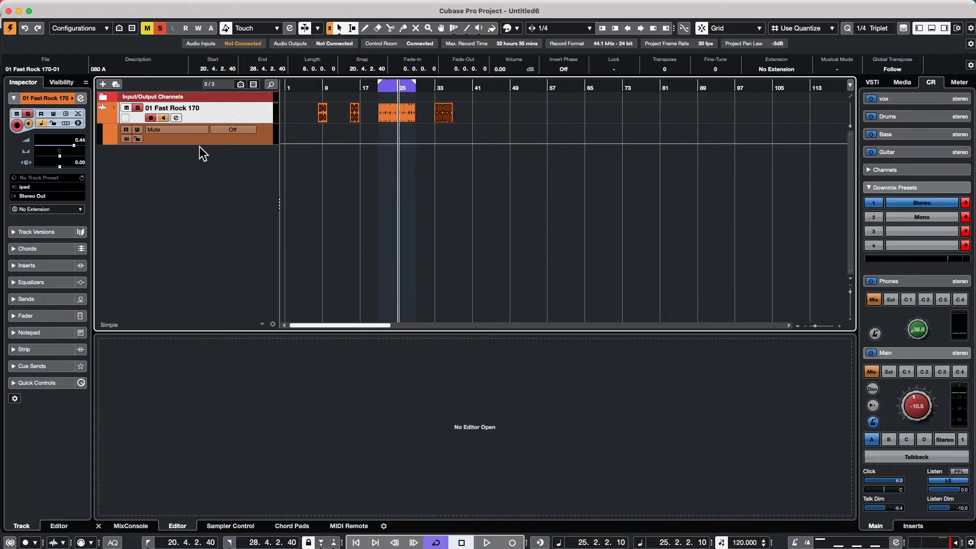
pyautogui.moveTo(199, 144); pyautogui.dragTo(199, 164)
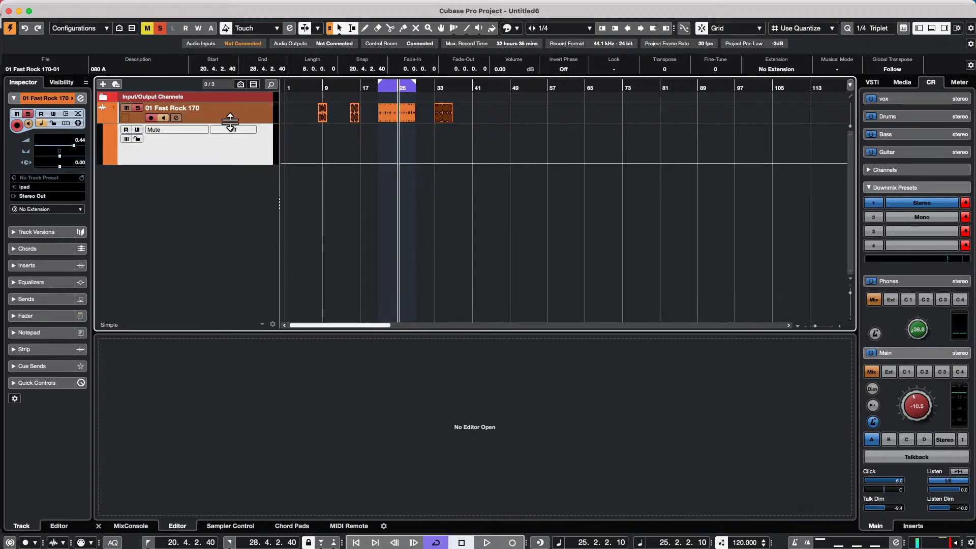
# - Select bars 17 to 27 on the mute lane, and switch the mute automation on and back off
pyautogui.moveTo(359, 133); pyautogui.dragTo(407, 147)
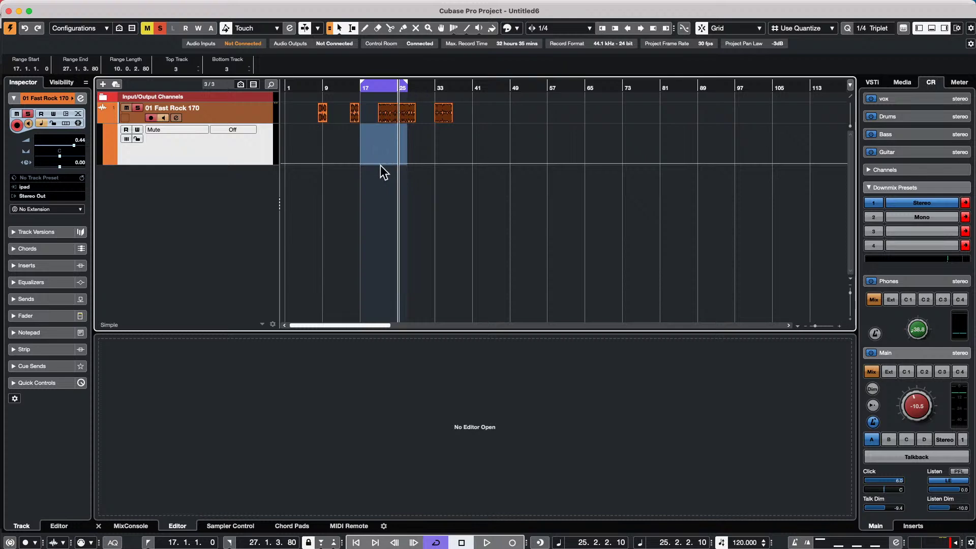
pyautogui.moveTo(385, 164)
pyautogui.mouseDown()
pyautogui.moveTo(388, 133)
pyautogui.moveTo(396, 261)
pyautogui.moveTo(396, 133)
pyautogui.mouseUp()
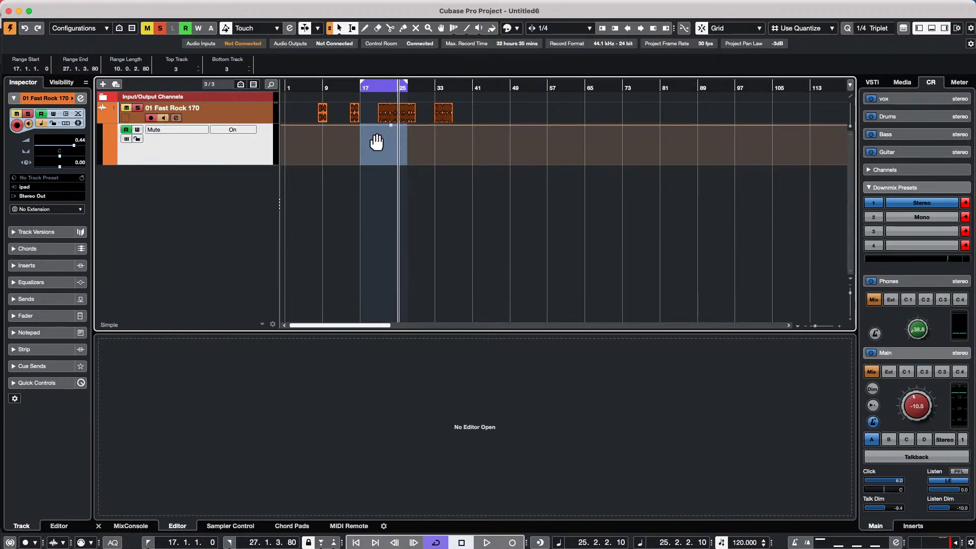
pyautogui.moveTo(392, 131); pyautogui.dragTo(387, 163)
# - Select the range from about bar 13 to bar 30 on the mute lane and raise the mute automation to On
pyautogui.moveTo(416, 130); pyautogui.dragTo(454, 135)
pyautogui.moveTo(347, 136); pyautogui.dragTo(420, 144)
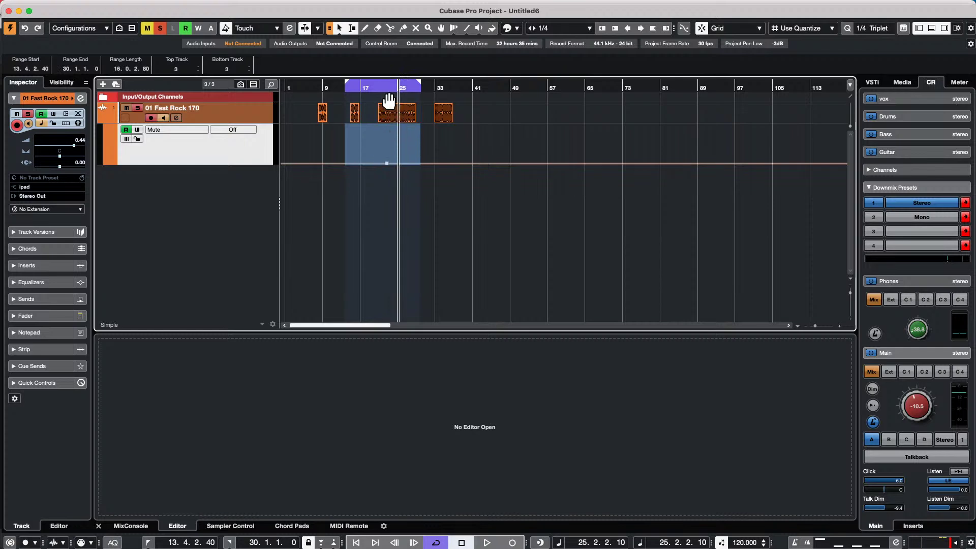
pyautogui.moveTo(389, 169)
pyautogui.mouseDown()
pyautogui.moveTo(392, 124)
pyautogui.moveTo(391, 181)
pyautogui.moveTo(392, 133)
pyautogui.mouseUp()
# - Add a mute automation point set to On near bar 32 with the Draw tool
pyautogui.rightClick(426, 132)
pyautogui.click(454, 133)
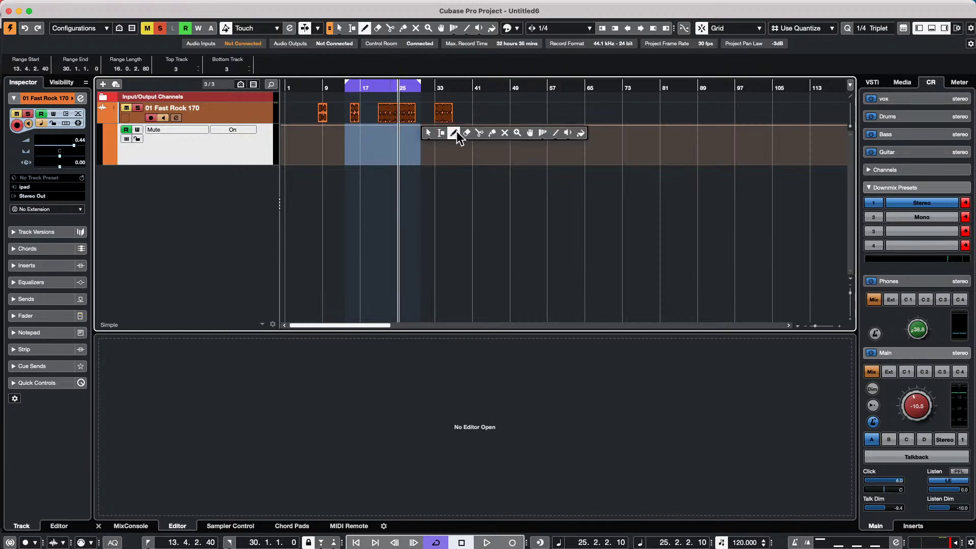
pyautogui.click(416, 126)
pyautogui.click(432, 124)
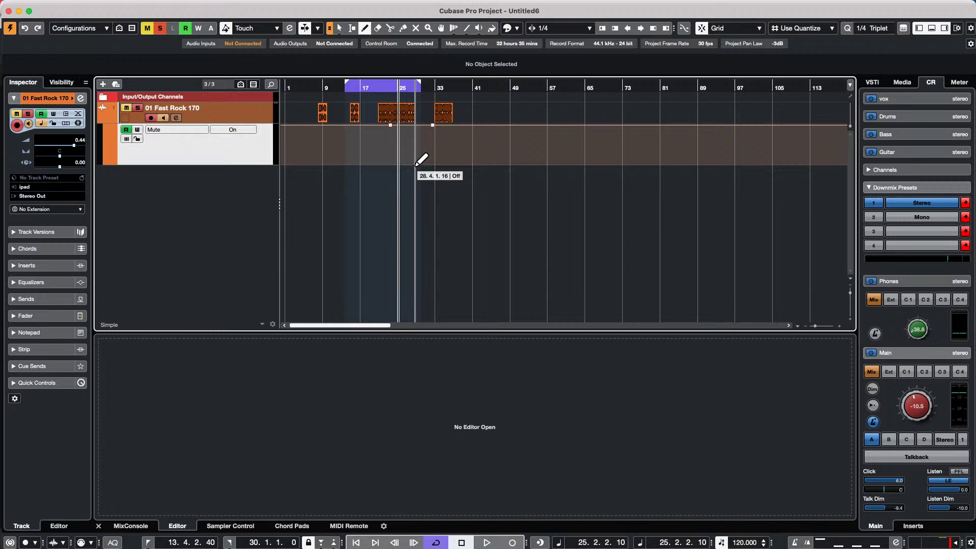
# - Return to the Object Selection tool and select the range from about bar 22 to bar 35 on the mute lane
pyautogui.rightClick(390, 154)
pyautogui.click(404, 157)
pyautogui.doubleClick(394, 147)
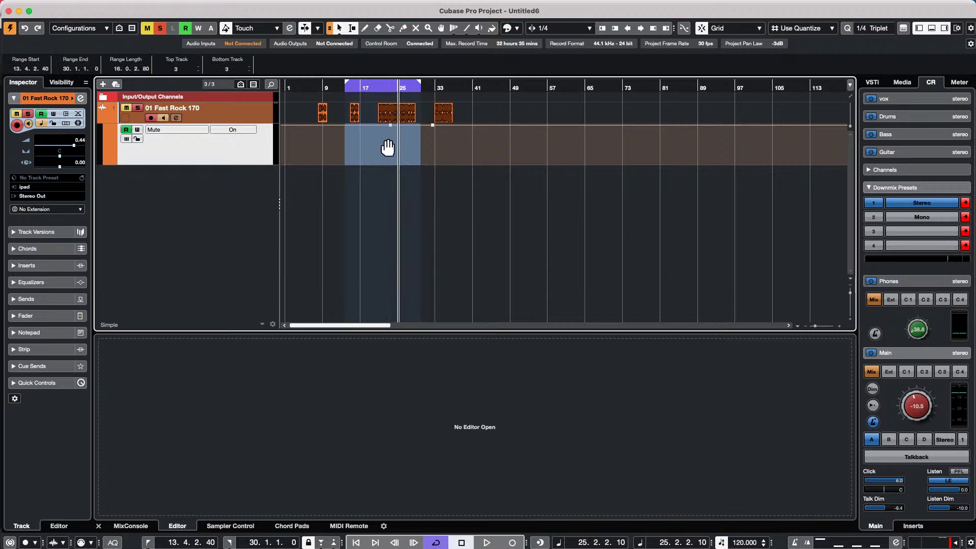
pyautogui.click(379, 128)
pyautogui.moveTo(380, 129); pyautogui.dragTo(381, 133)
pyautogui.moveTo(383, 133); pyautogui.dragTo(443, 133)
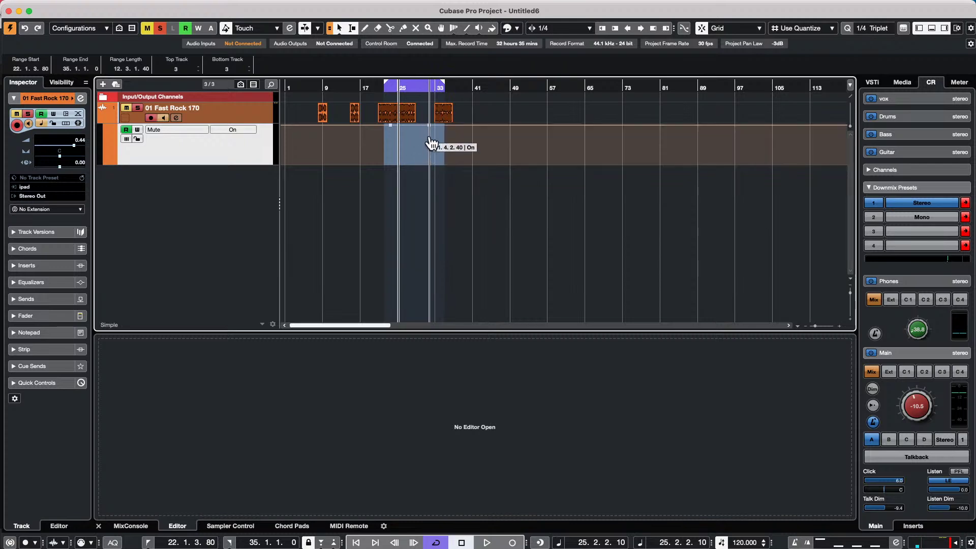
# - Select about bars 20 to 39 on the mute lane, and switch the point near bar 32 to Off and back to On
pyautogui.moveTo(375, 135); pyautogui.dragTo(434, 165)
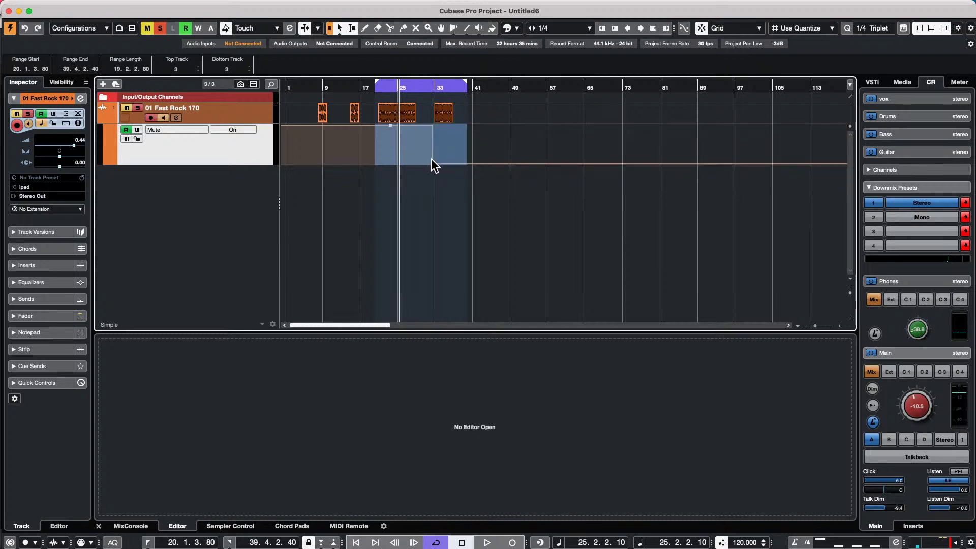
pyautogui.click(434, 177)
pyautogui.moveTo(496, 148); pyautogui.dragTo(434, 137)
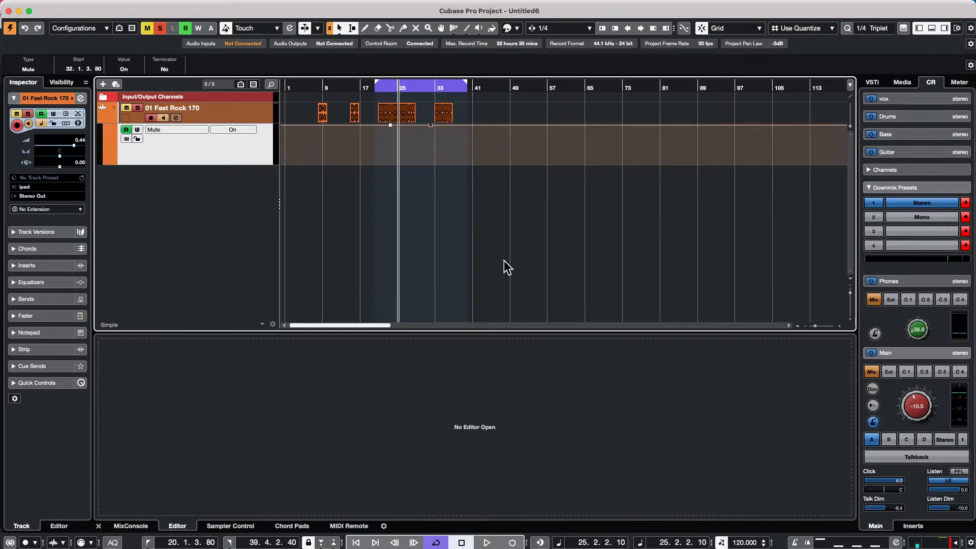
# - Add an instrument track using Groove Agent SE routed to Stereo Out
pyautogui.rightClick(173, 218)
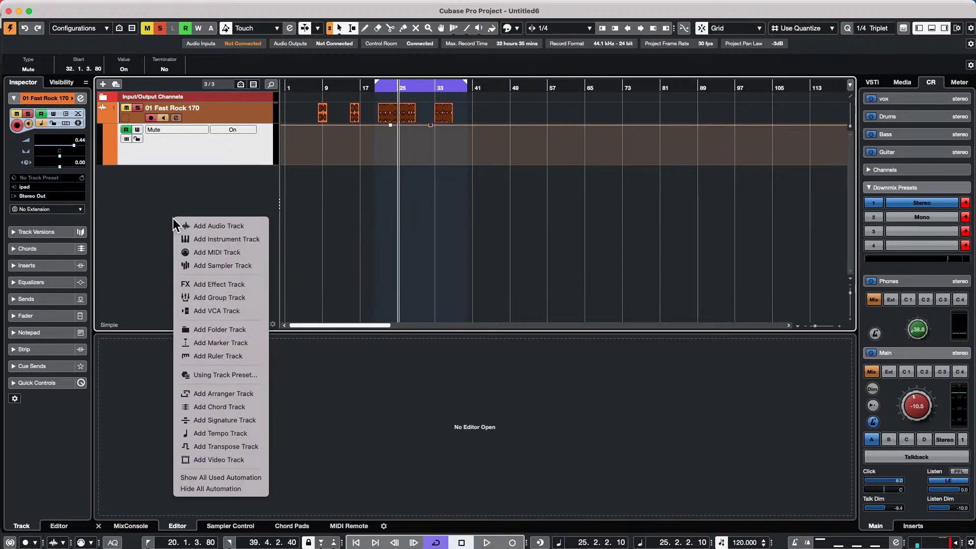
pyautogui.click(236, 239)
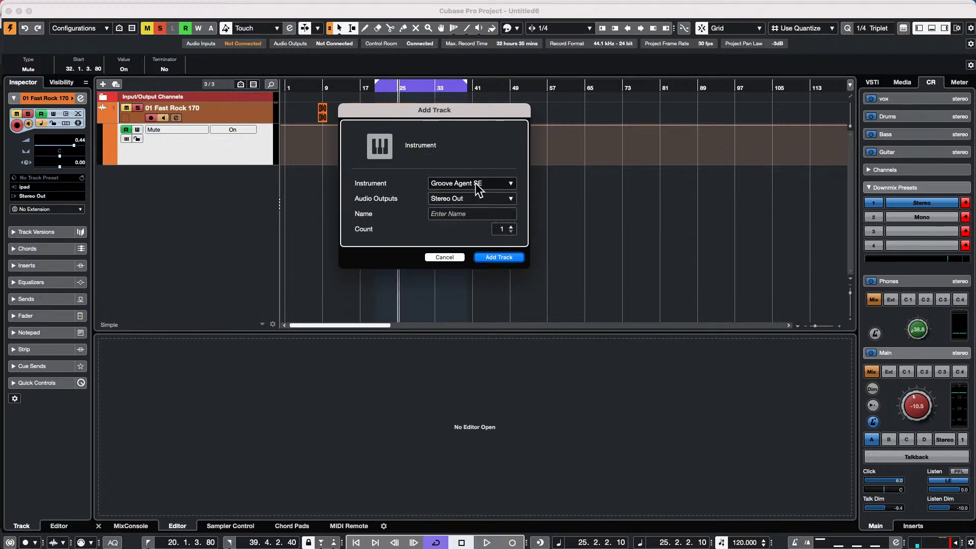
pyautogui.click(498, 257)
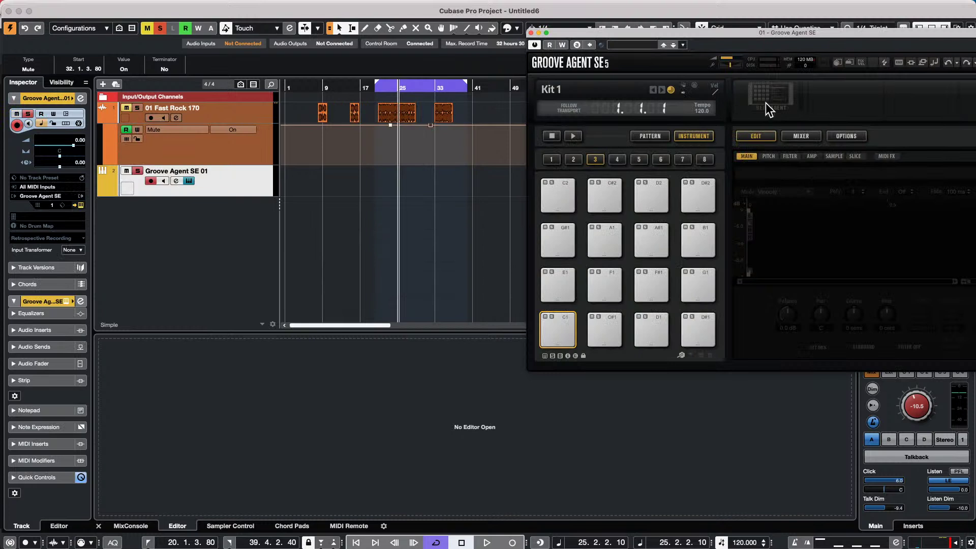
# - Load the Ambient Kit 2 kit into the empty Groove Agent SE slot and close the kit browser
pyautogui.click(780, 91)
pyautogui.click(798, 114)
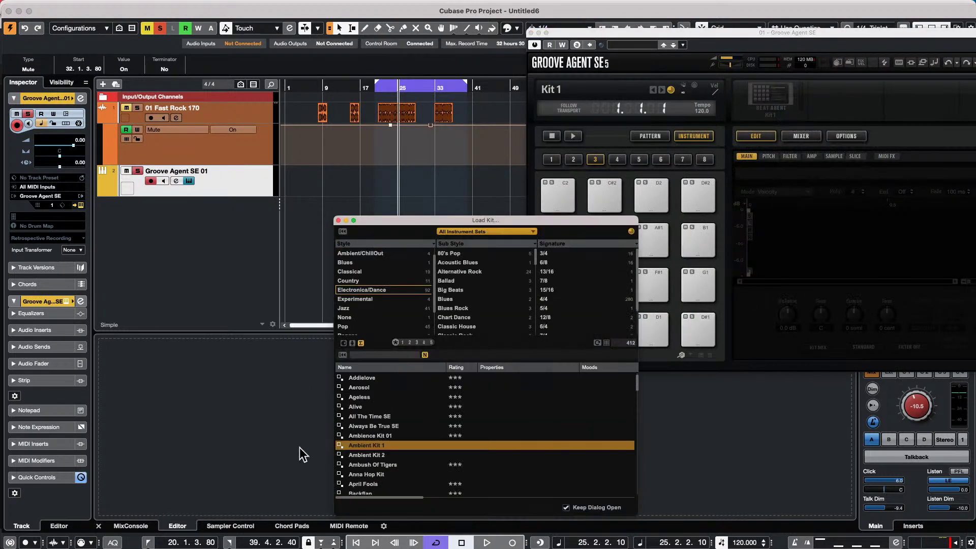
pyautogui.click(366, 455)
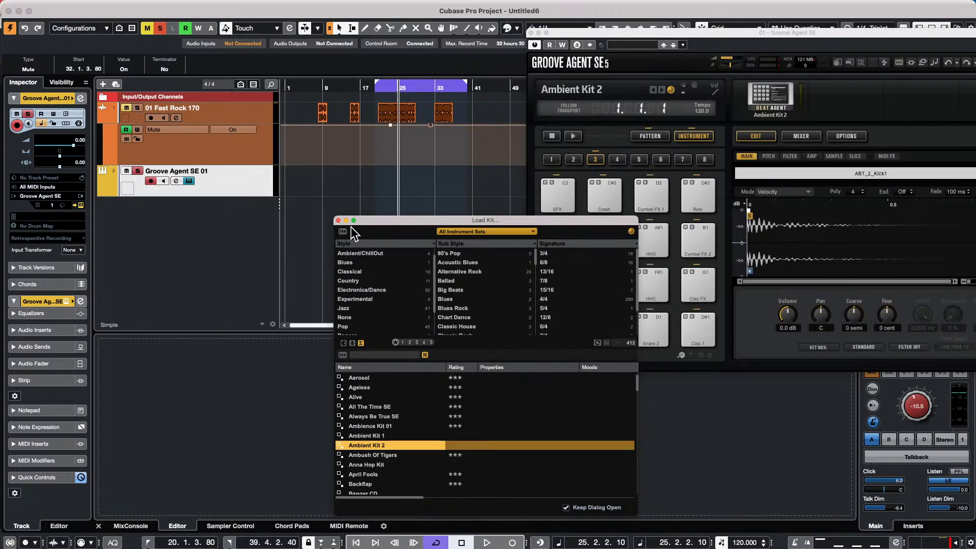
pyautogui.click(338, 220)
# - Show the kit's pattern pads and place the Beat 3 pattern as a MIDI part at the start of the Groove Agent SE track
pyautogui.click(650, 135)
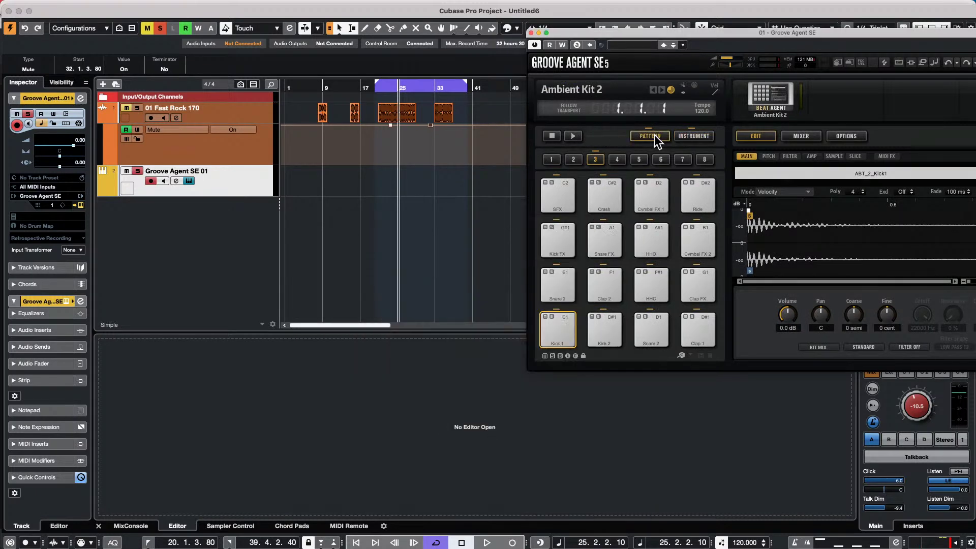
pyautogui.click(552, 340)
pyautogui.moveTo(647, 316); pyautogui.dragTo(283, 186)
# - Return the cursor to the project start and open the Groove Agent SE part in the lower-zone Key Editor
pyautogui.press('Home')
pyautogui.press('h')
pyautogui.press('h')
pyautogui.doubleClick(309, 188)
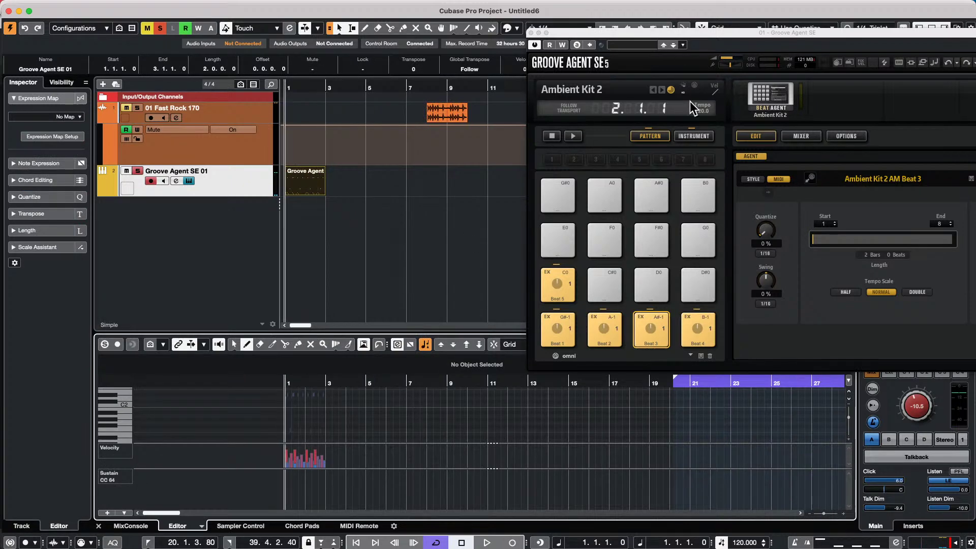
# - Close the Groove Agent SE window and enable Independent Track Loop for the part in the Key Editor
pyautogui.click(532, 32)
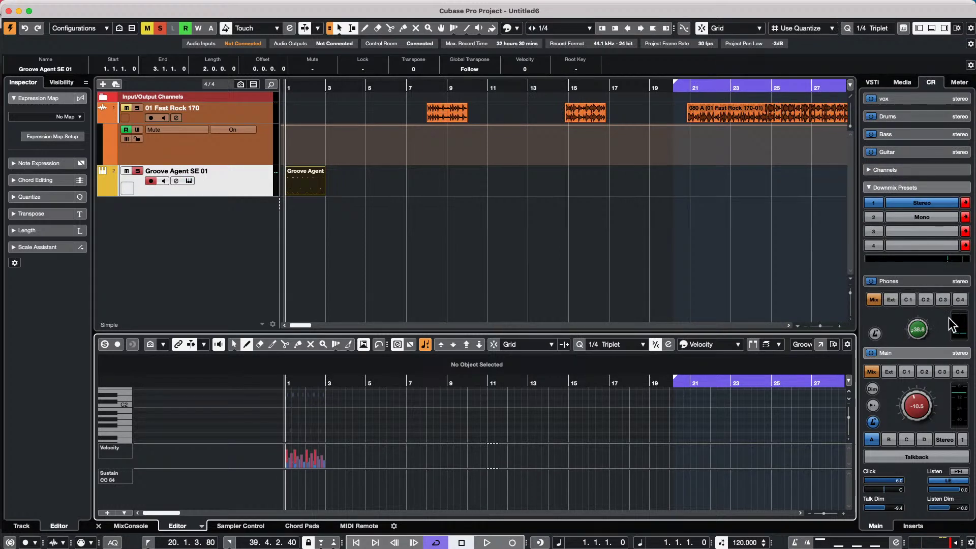
pyautogui.click(847, 346)
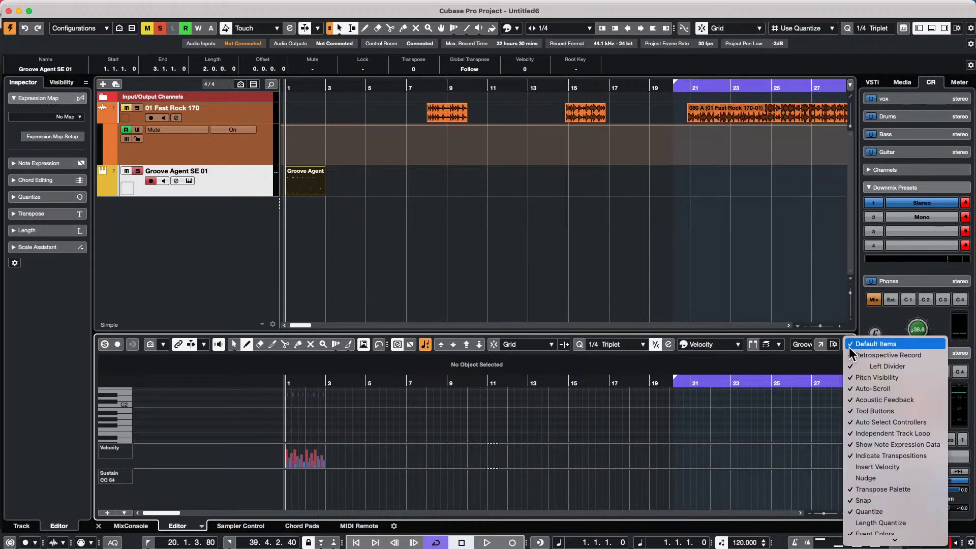
pyautogui.moveTo(873, 539)
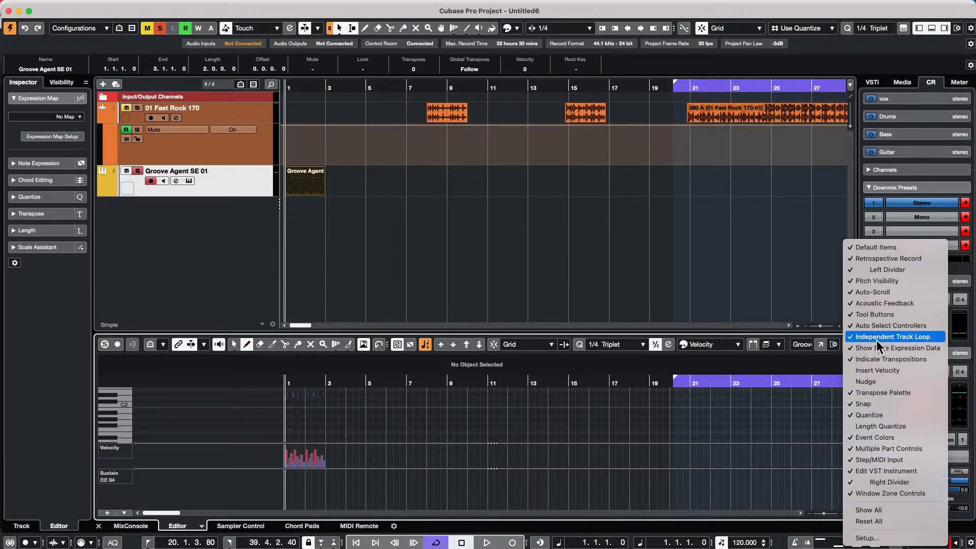
pyautogui.click(363, 388)
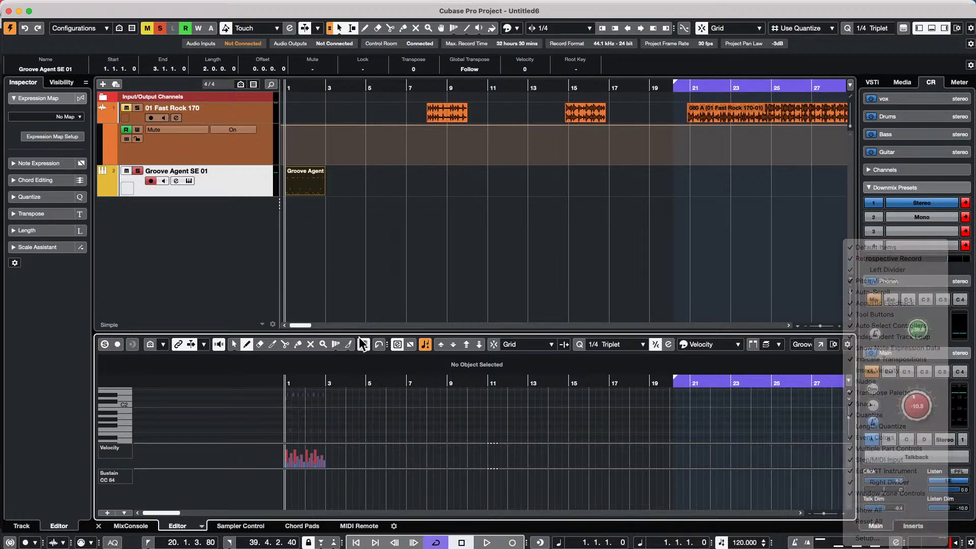
pyautogui.moveTo(303, 382); pyautogui.dragTo(231, 366)
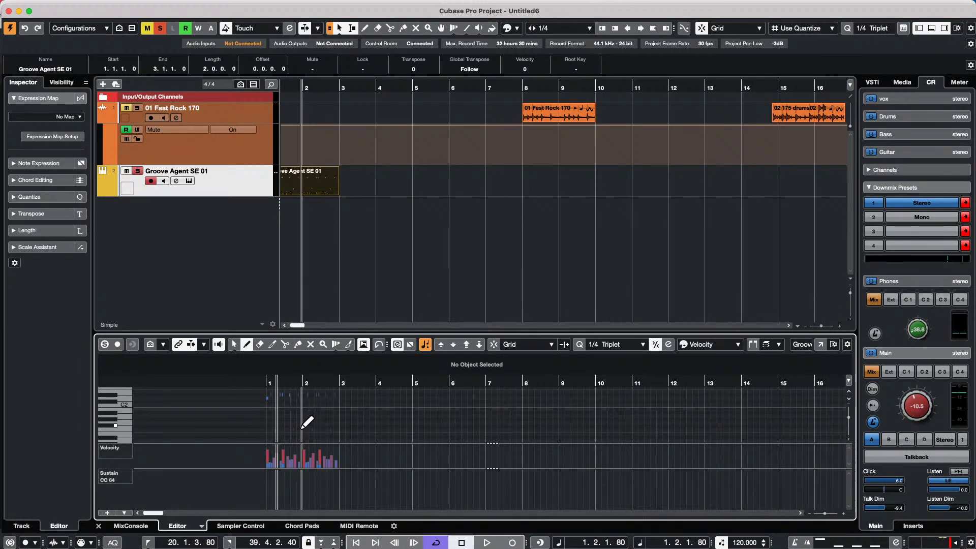
pyautogui.press('1')
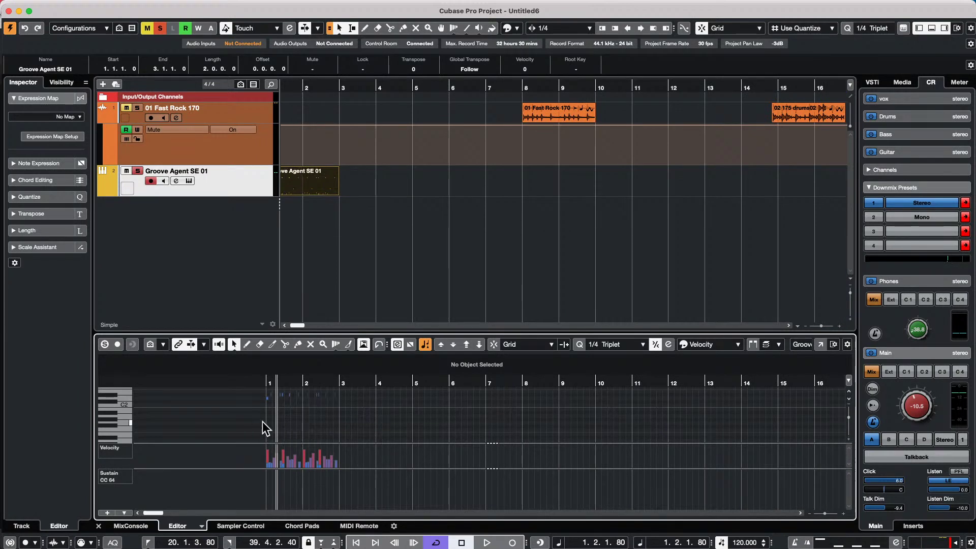
pyautogui.click(377, 345)
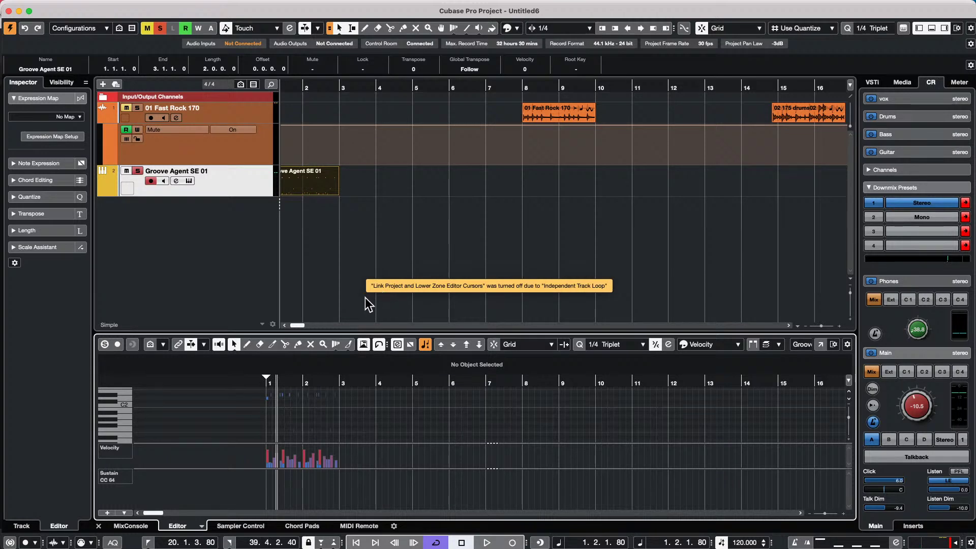
# - Set the independent track loop's end to 3.1.1.0 and play the project to audition the looping part
pyautogui.press('space')
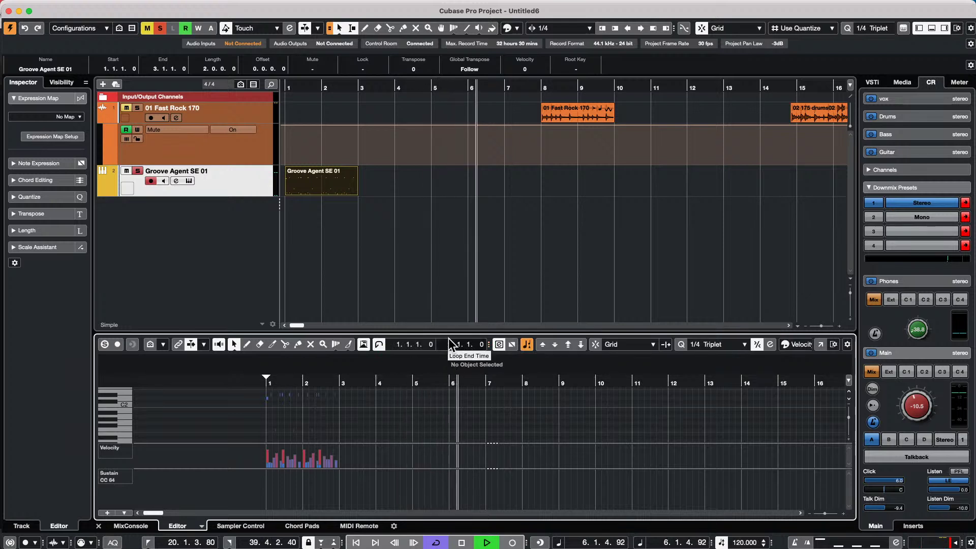
pyautogui.scroll(2, 448, 344)
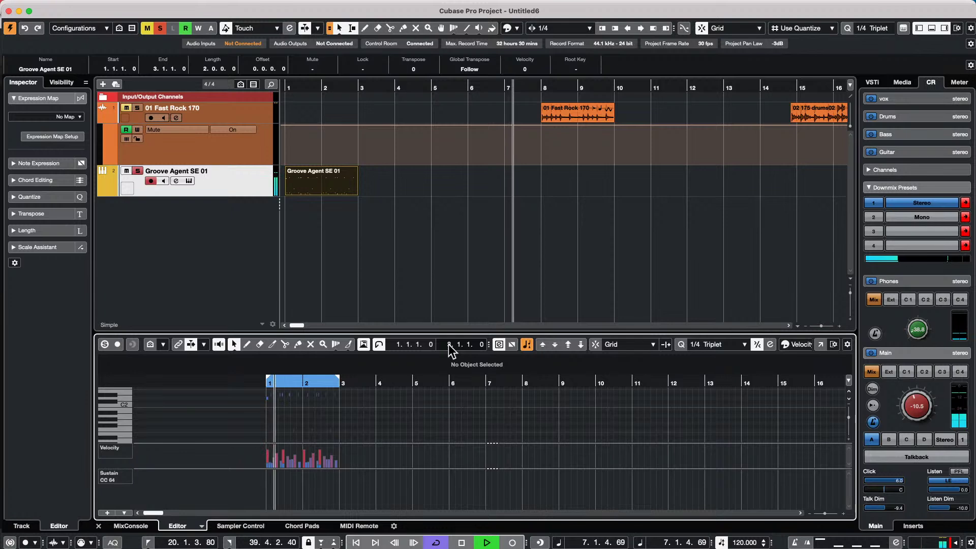
pyautogui.press('space')
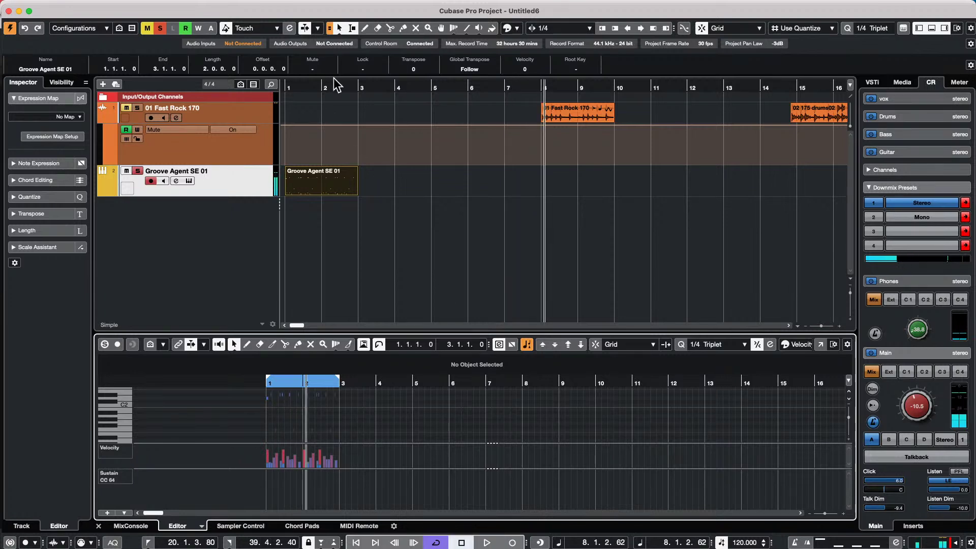
pyautogui.press('Home')
pyautogui.press('space')
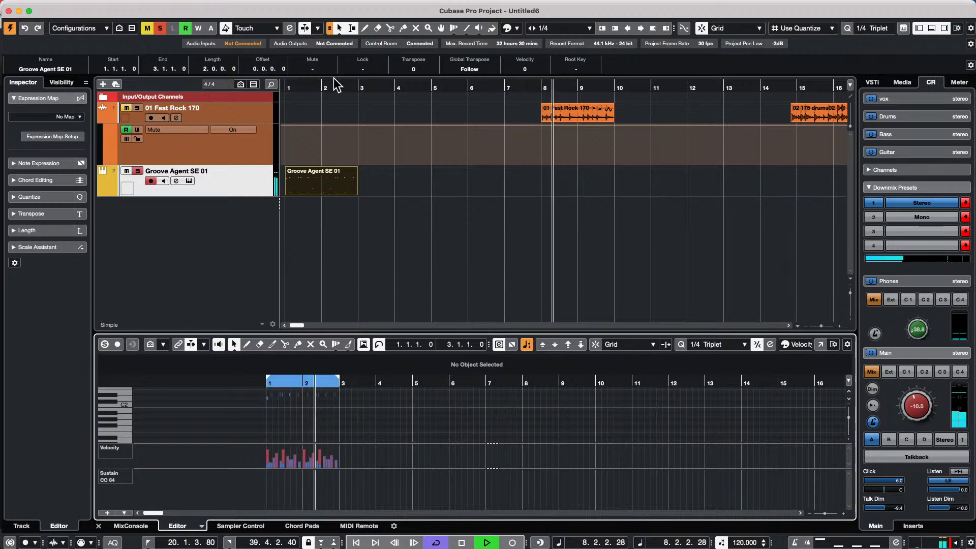
pyautogui.press('space')
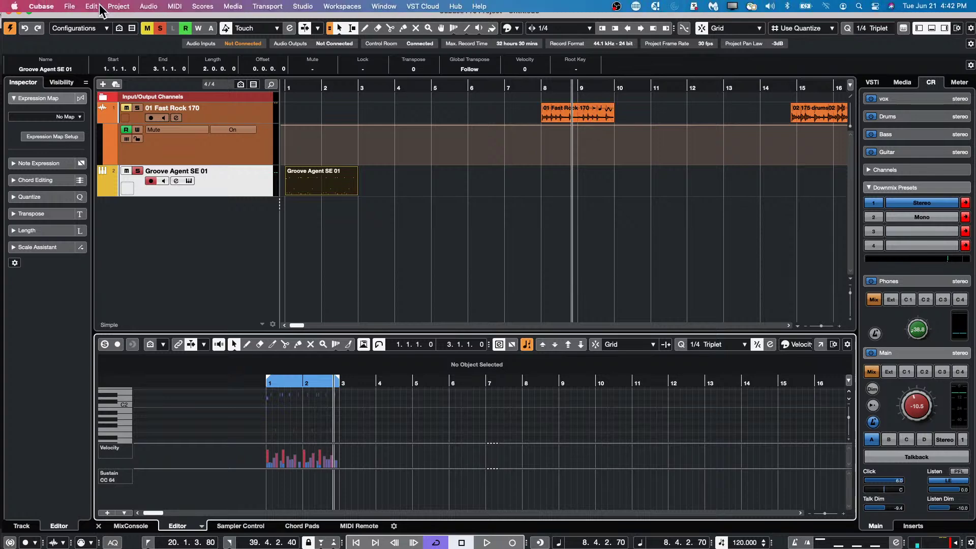
# - Open the recent project jump off.cpr
pyautogui.click(70, 7)
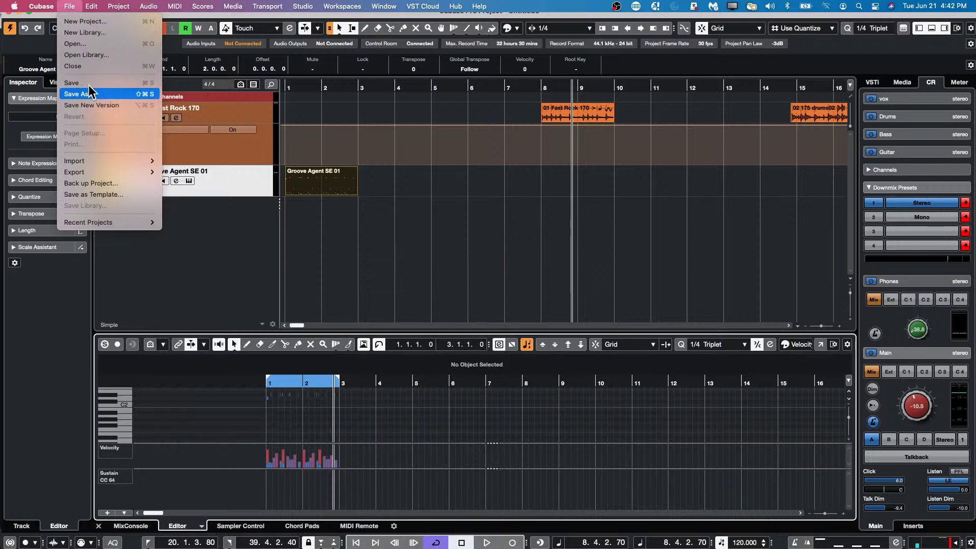
pyautogui.moveTo(93, 224)
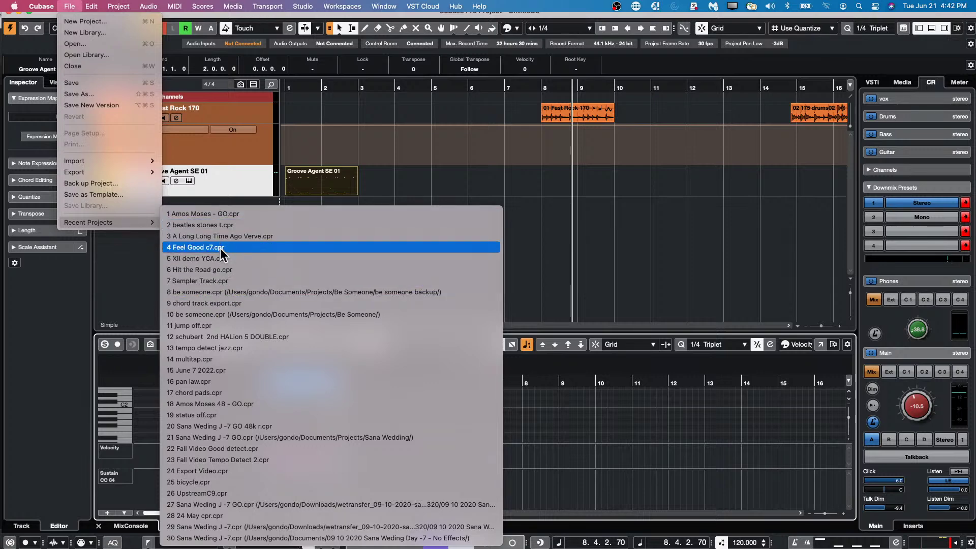
pyautogui.click(217, 325)
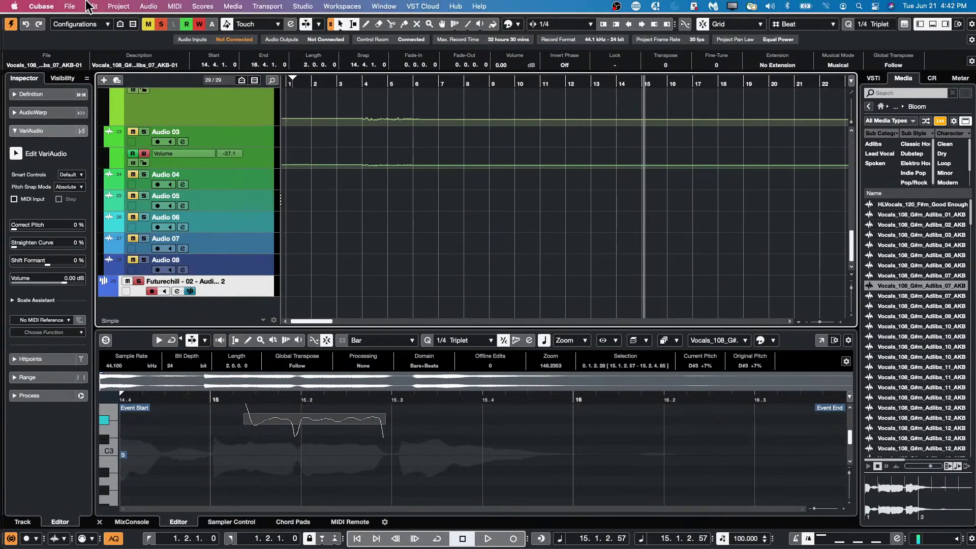
# - Revert the project to its last saved version, delete the newly created files, and close the Groove Agent SE window
pyautogui.click(69, 6)
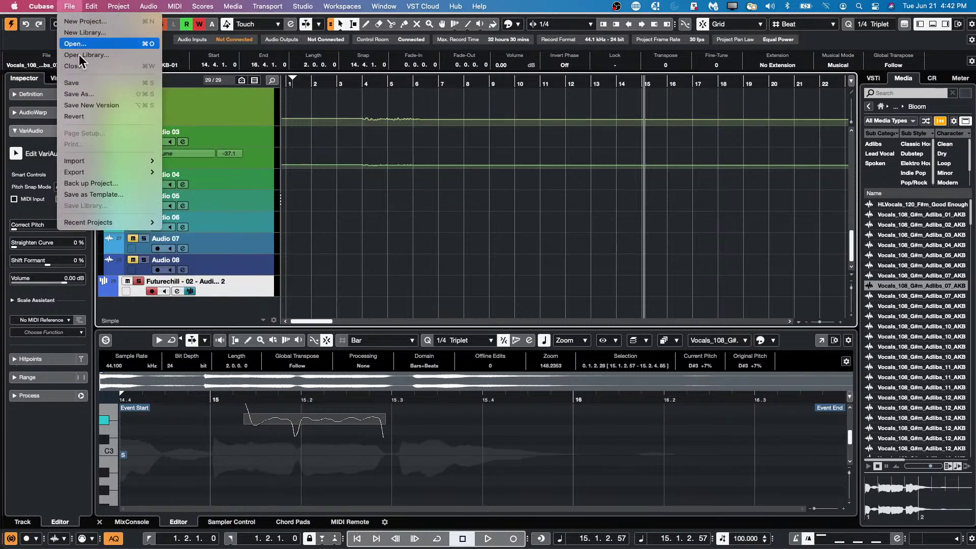
pyautogui.click(95, 119)
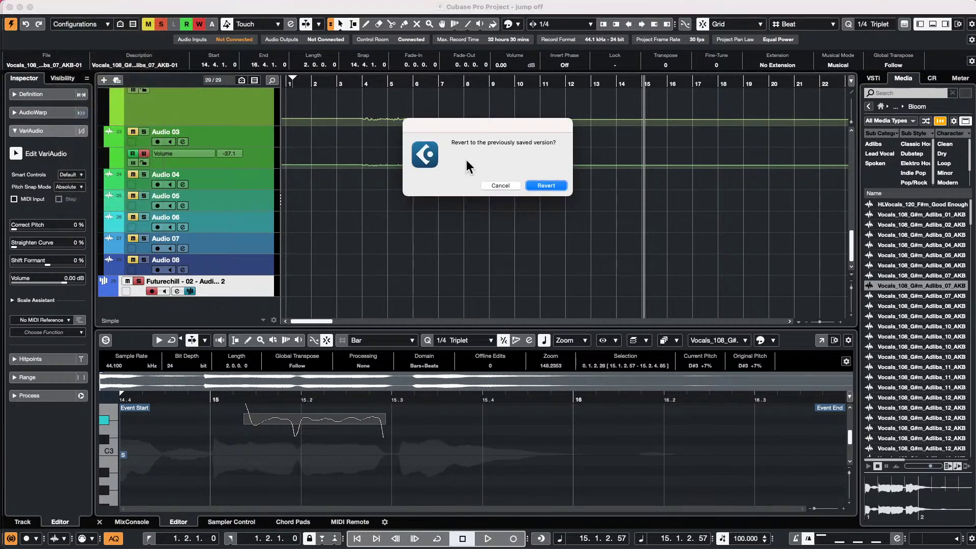
pyautogui.click(531, 185)
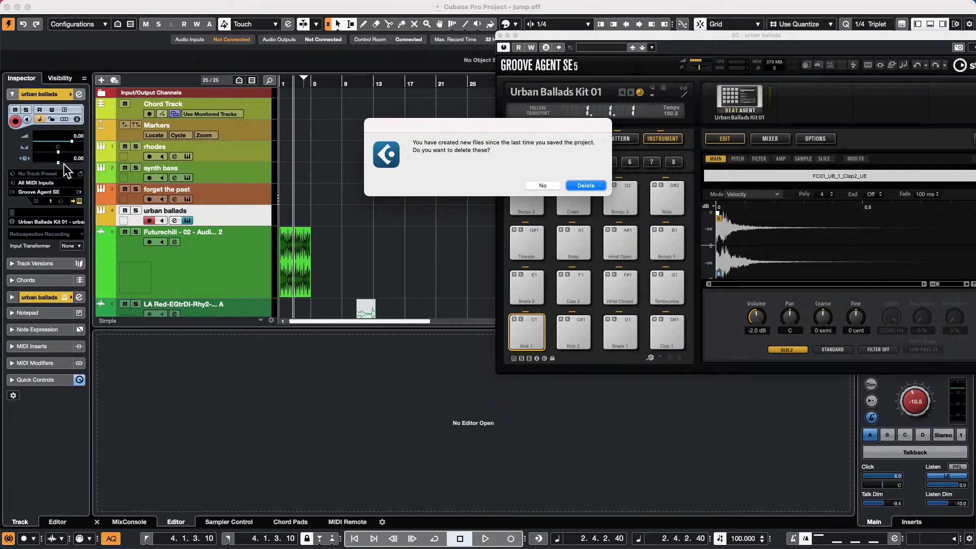
pyautogui.click(592, 187)
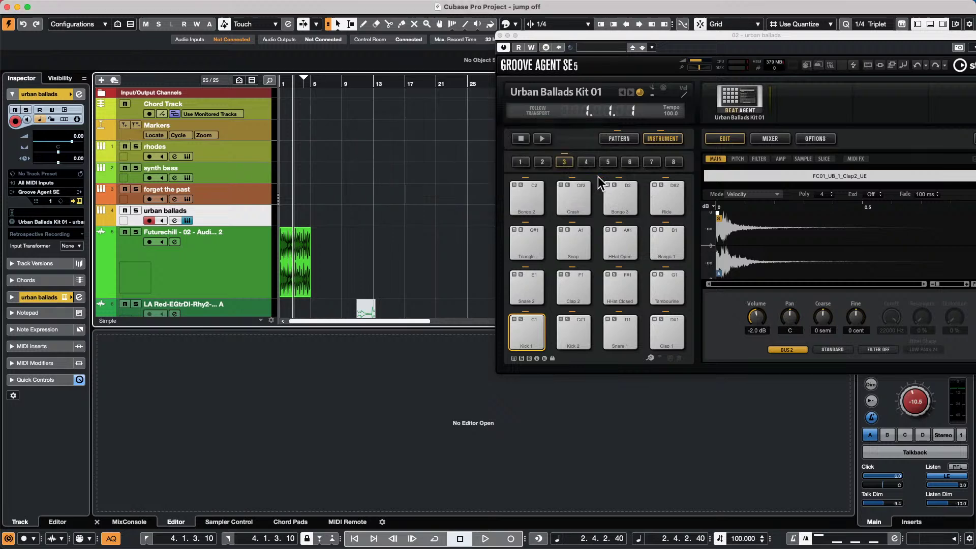
pyautogui.click(500, 36)
# - Repeat the Futurechill audio loop up to bar 17, erasing the surplus copy, and set the locators around the events
pyautogui.moveTo(312, 269); pyautogui.dragTo(425, 268)
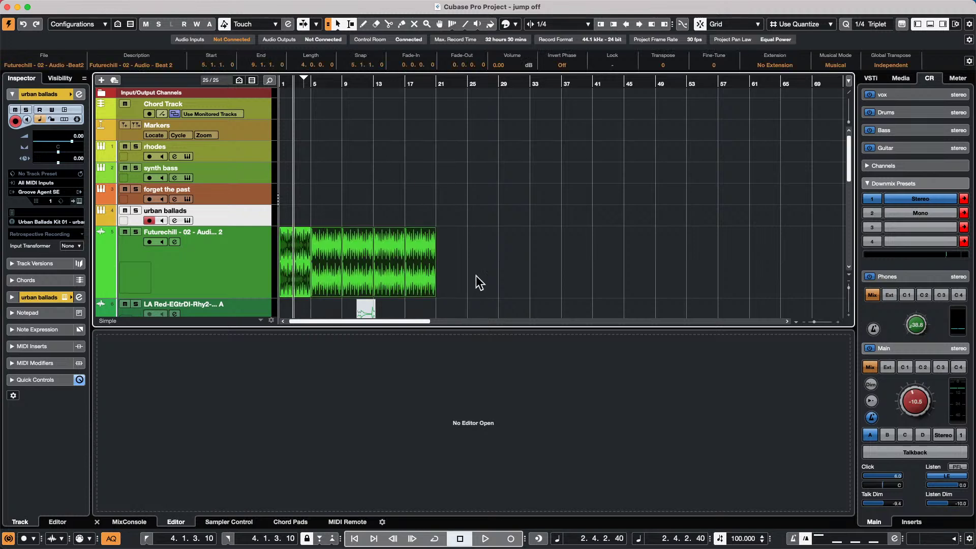
pyautogui.click(472, 252)
pyautogui.rightClick(446, 276)
pyautogui.click(481, 277)
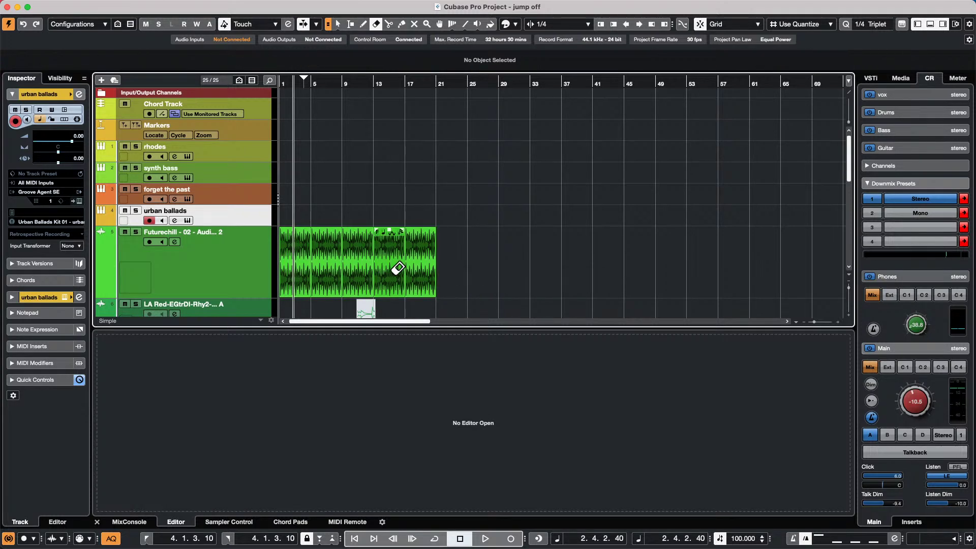
pyautogui.click(420, 270)
pyautogui.press('2')
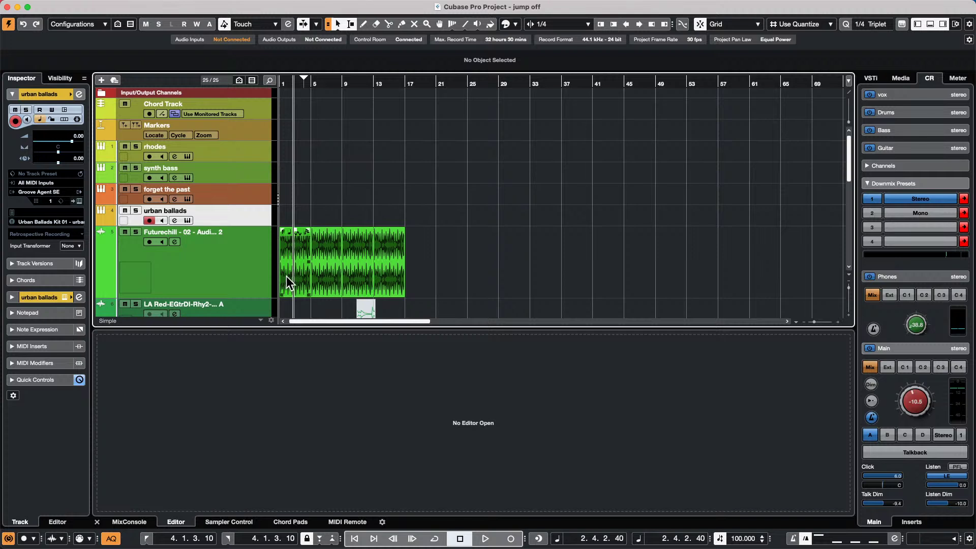
pyautogui.moveTo(448, 262); pyautogui.dragTo(184, 251)
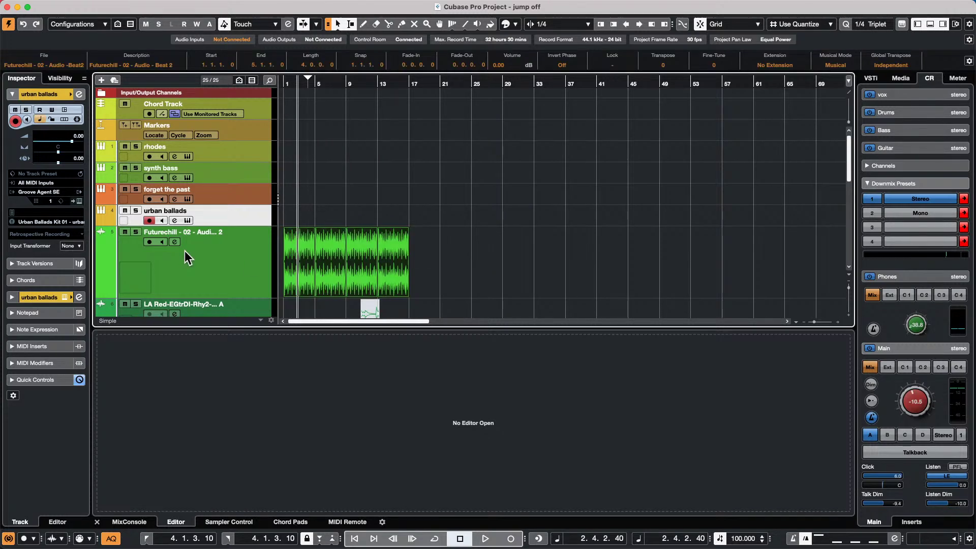
pyautogui.press('p')
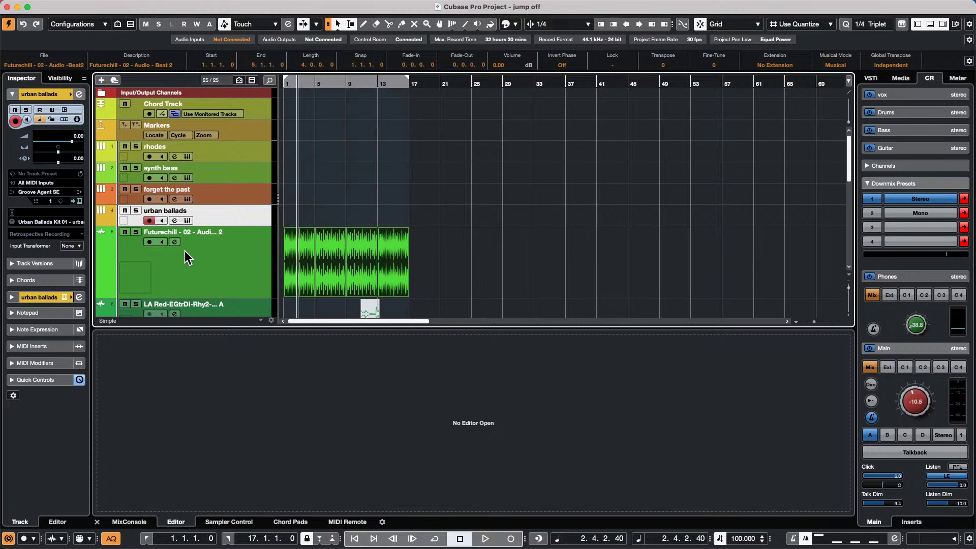
# - Apply the SpectraLayers extension to the whole Futurechill track and open its first event in the lower-zone editor
pyautogui.click(132, 273)
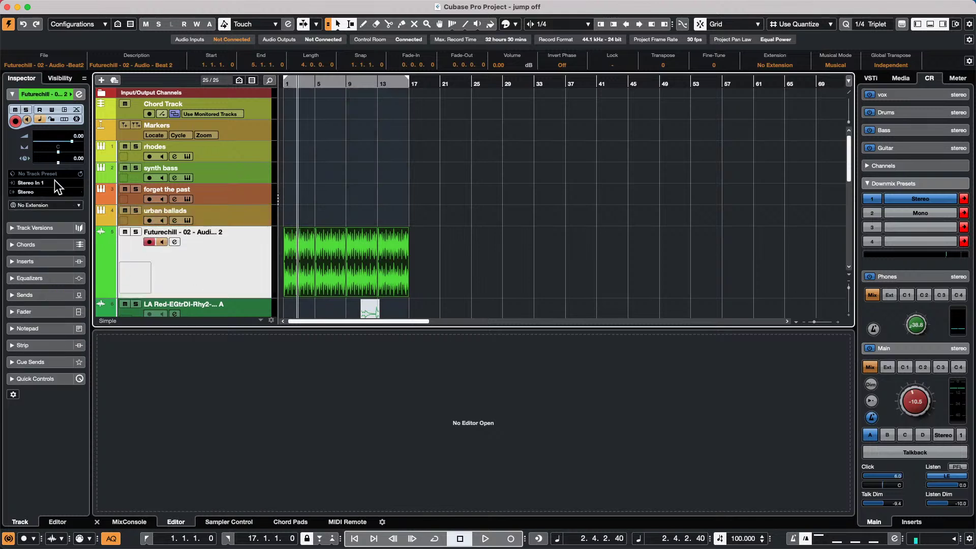
pyautogui.click(40, 205)
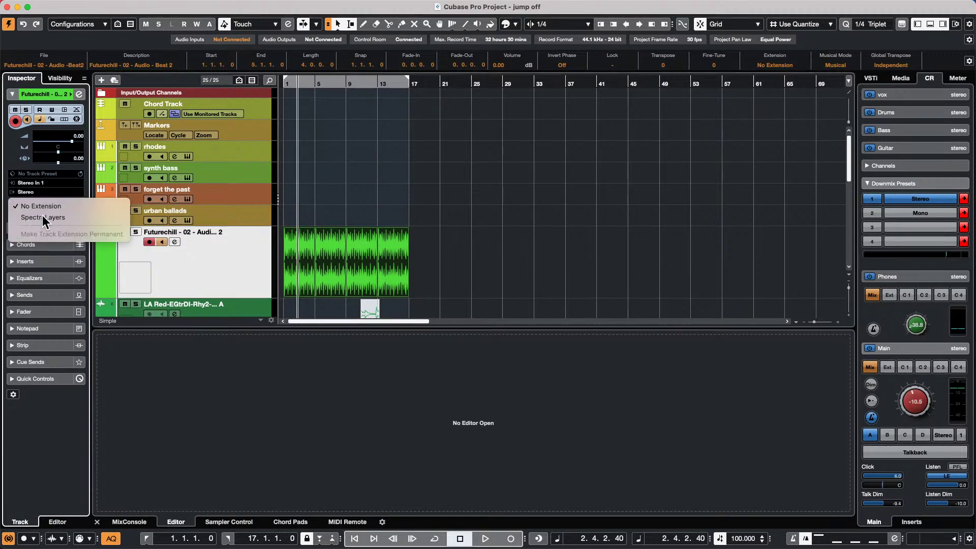
pyautogui.click(42, 214)
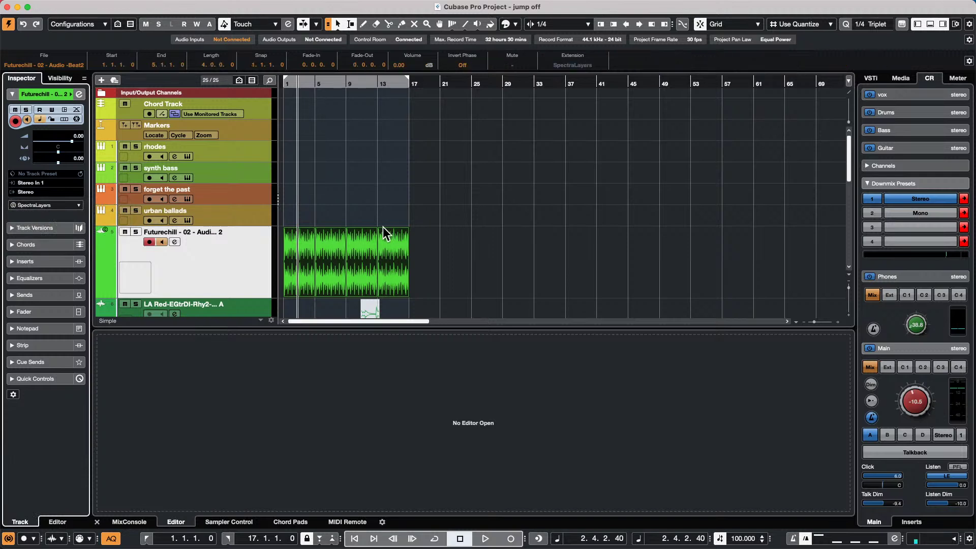
pyautogui.click(297, 276)
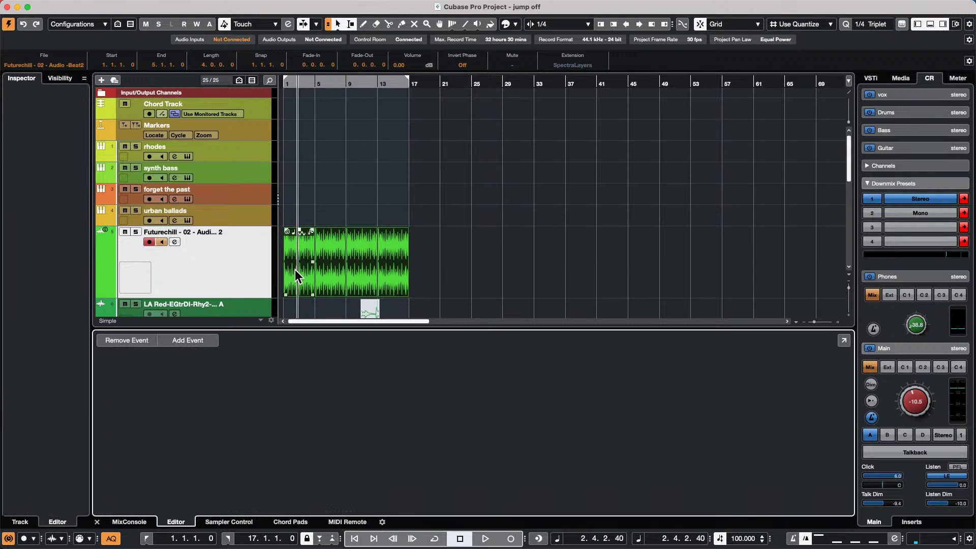
# - Set the Futurechill track's extension back to No Extension
pyautogui.click(590, 283)
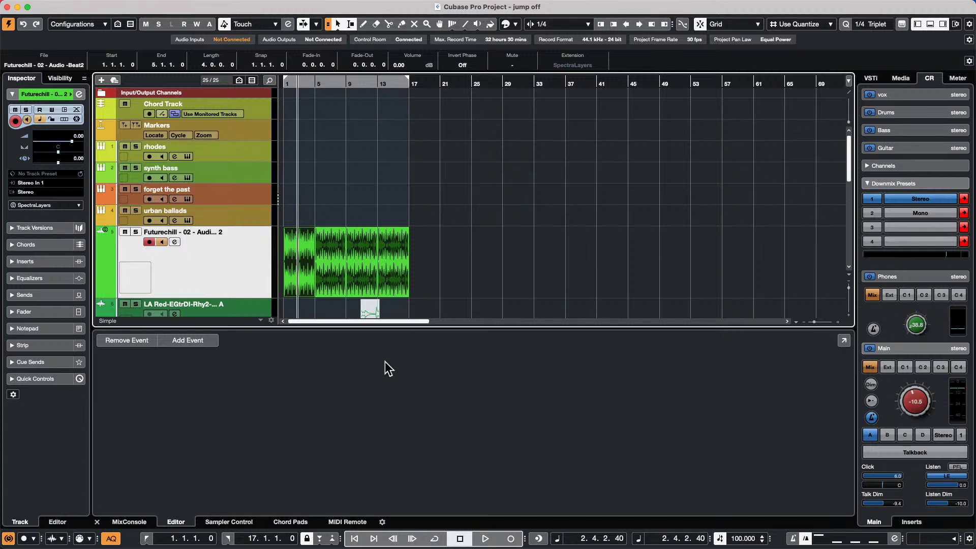
pyautogui.click(576, 65)
pyautogui.click(595, 74)
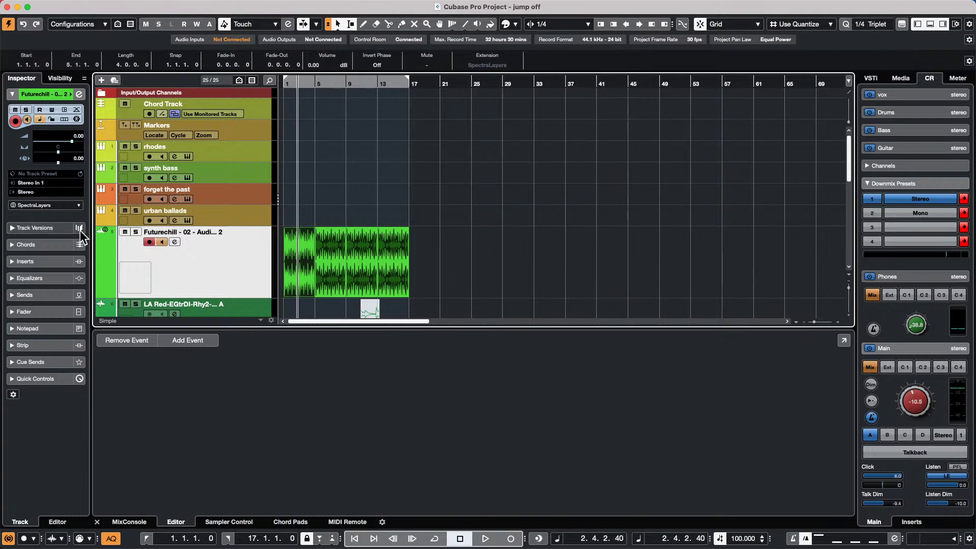
pyautogui.click(53, 204)
pyautogui.click(62, 194)
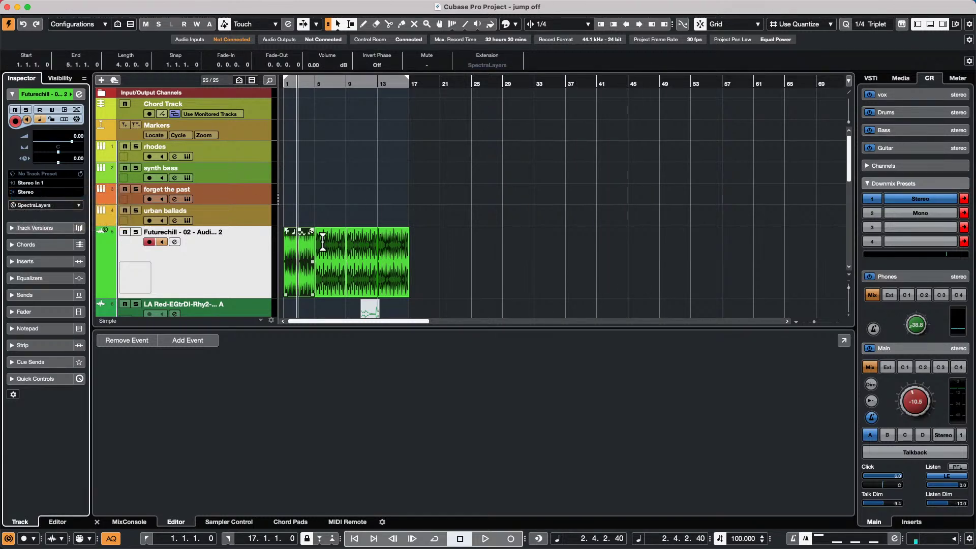
# - Apply the SpectraLayers extension directly to the selected Futurechill audio events
pyautogui.click(455, 277)
pyautogui.click(333, 254)
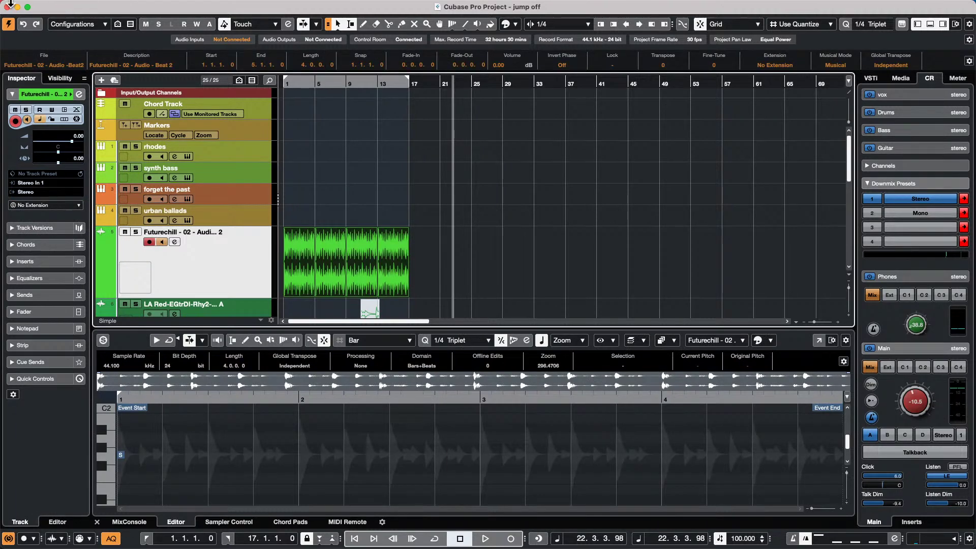
pyautogui.click(119, 6)
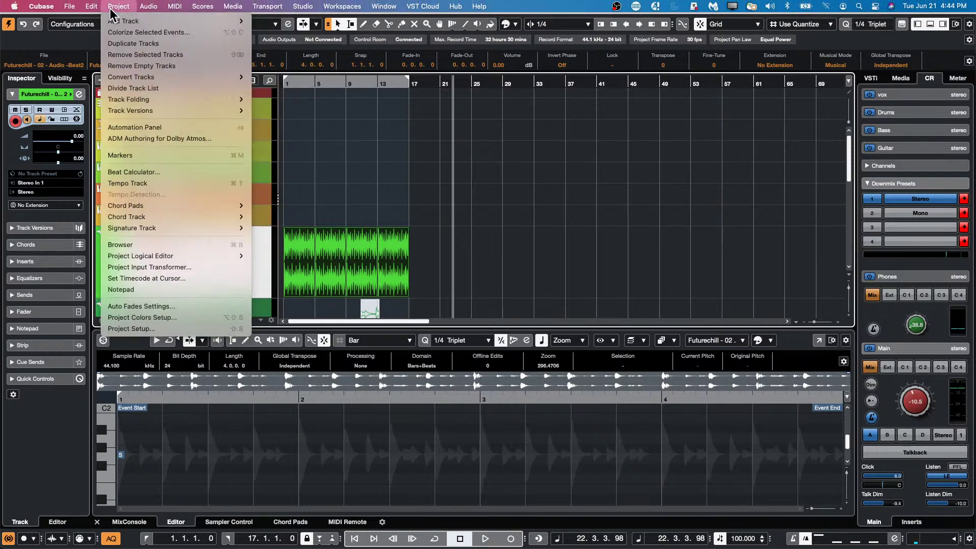
pyautogui.moveTo(148, 7)
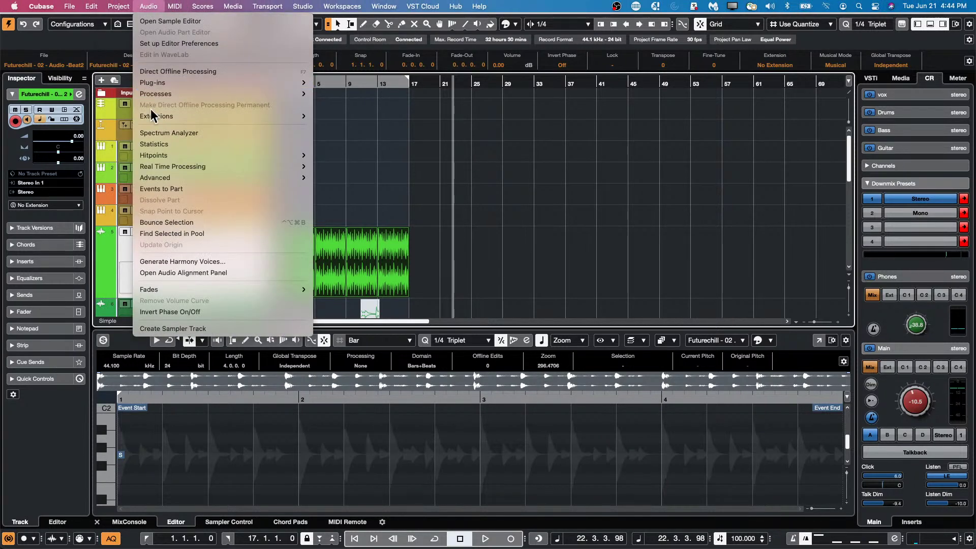
pyautogui.moveTo(153, 116)
pyautogui.click(394, 124)
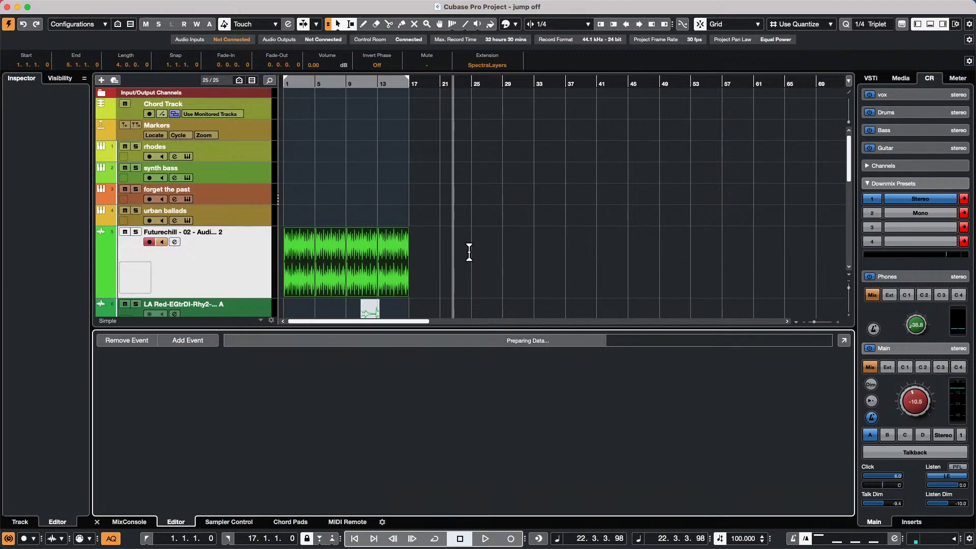
# - Select the first Futurechill event and apply the SpectraLayers extension to its whole track
pyautogui.click(497, 259)
pyautogui.click(292, 273)
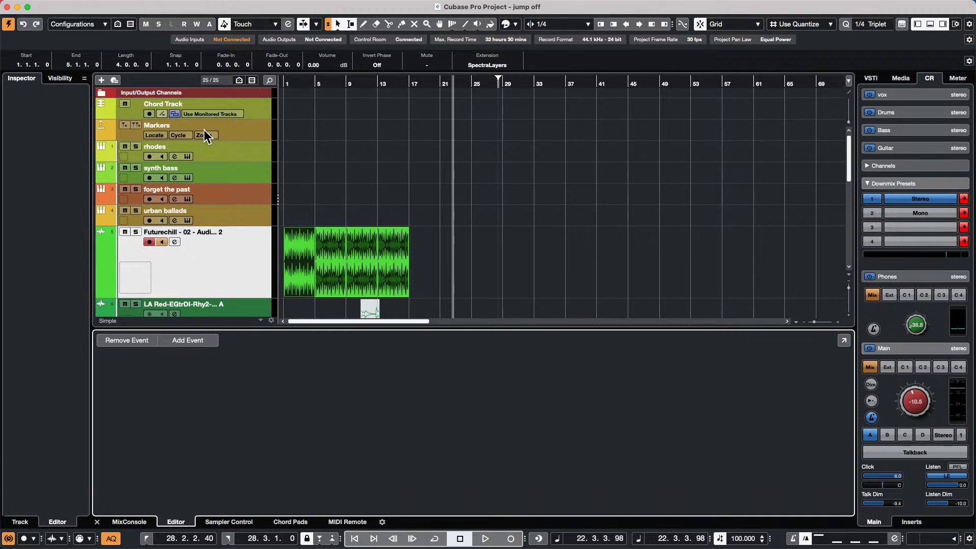
pyautogui.moveTo(308, 83); pyautogui.dragTo(275, 88)
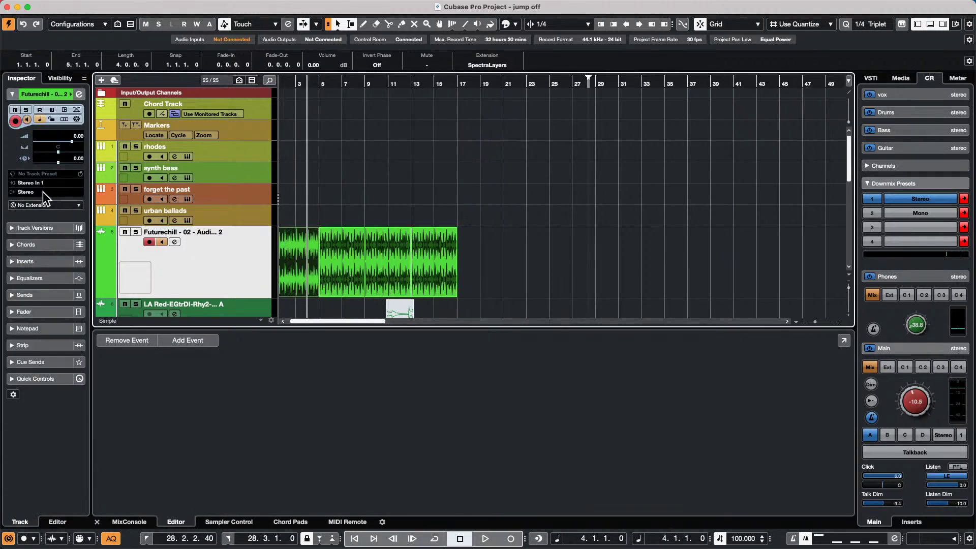
pyautogui.click(44, 206)
pyautogui.click(664, 365)
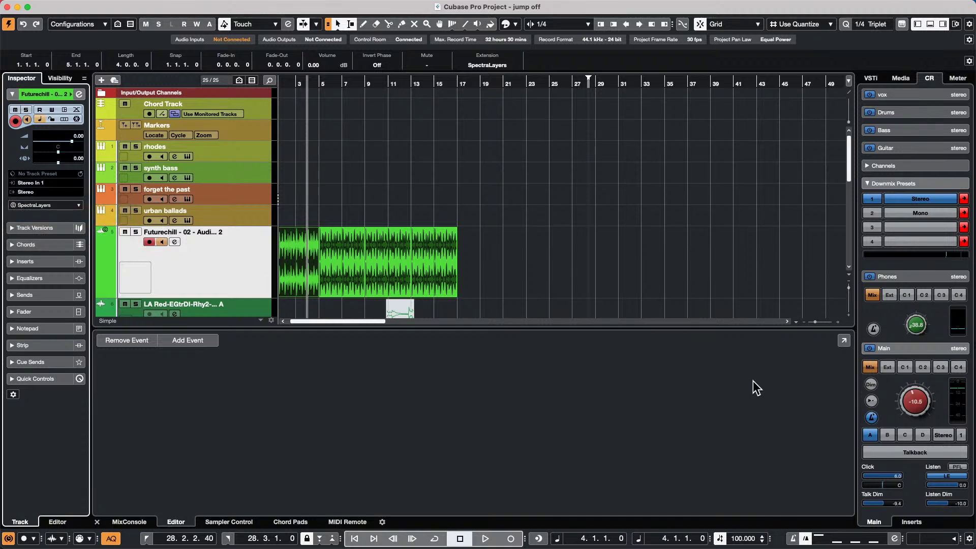
# - Place the project cursor at bar 7 and set the Futurechill track's extension to No Extension
pyautogui.click(286, 273)
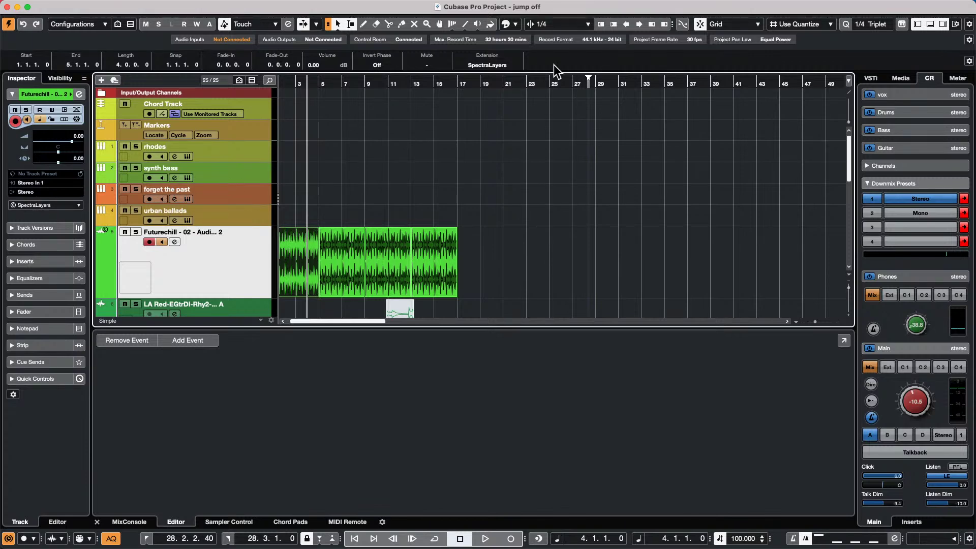
pyautogui.moveTo(320, 83)
pyautogui.mouseDown()
pyautogui.moveTo(373, 82)
pyautogui.moveTo(340, 82)
pyautogui.mouseUp()
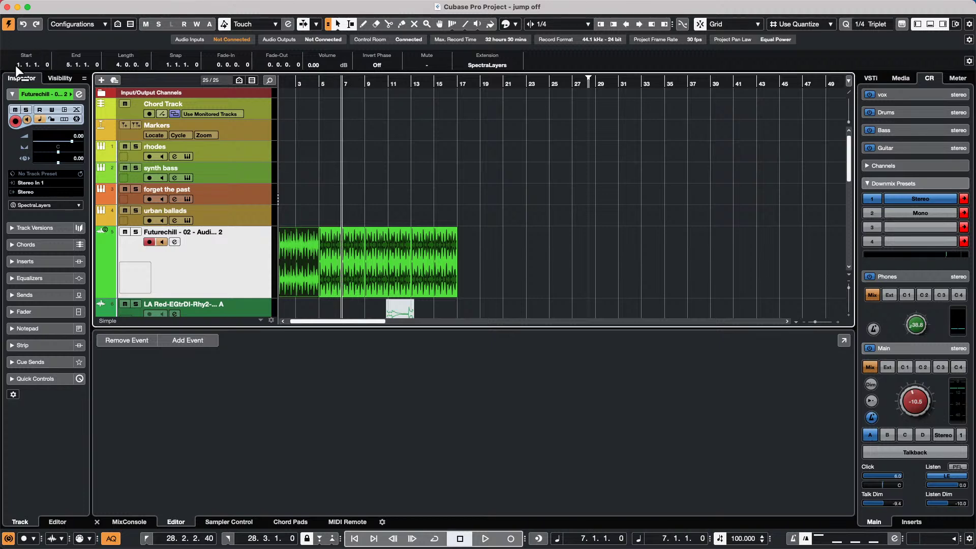
pyautogui.click(32, 204)
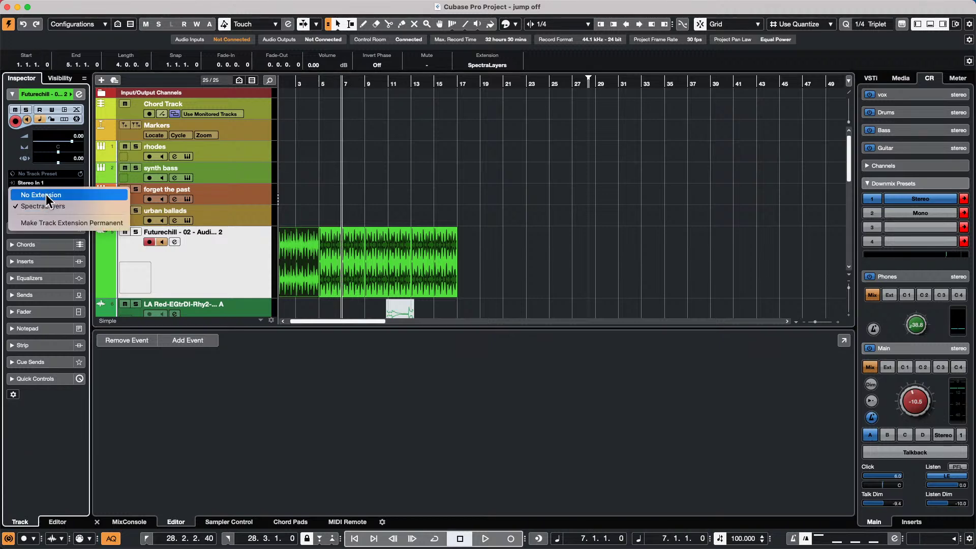
pyautogui.click(45, 193)
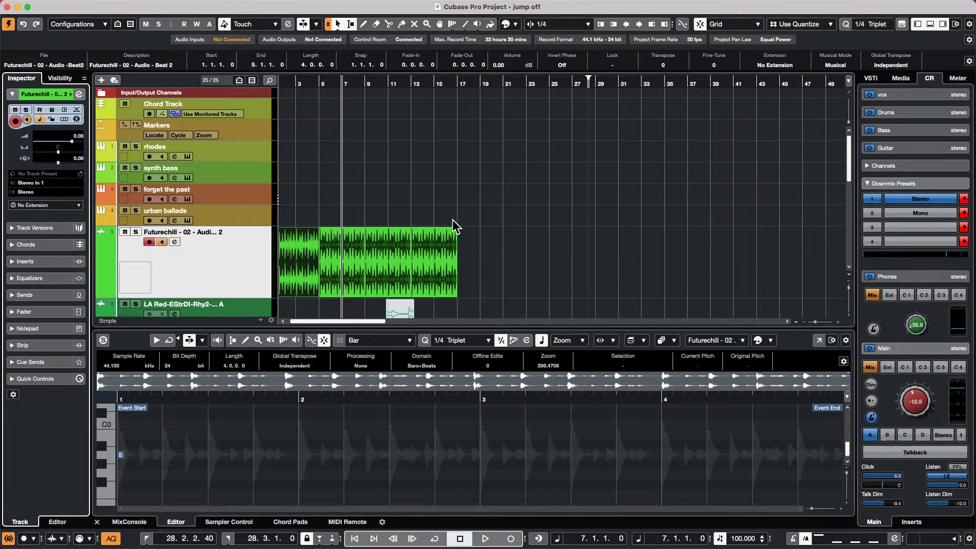
# - Assign the Steinberg UR24C audio device to the Stereo output bus in the audio connections
pyautogui.click(304, 6)
pyautogui.click(315, 21)
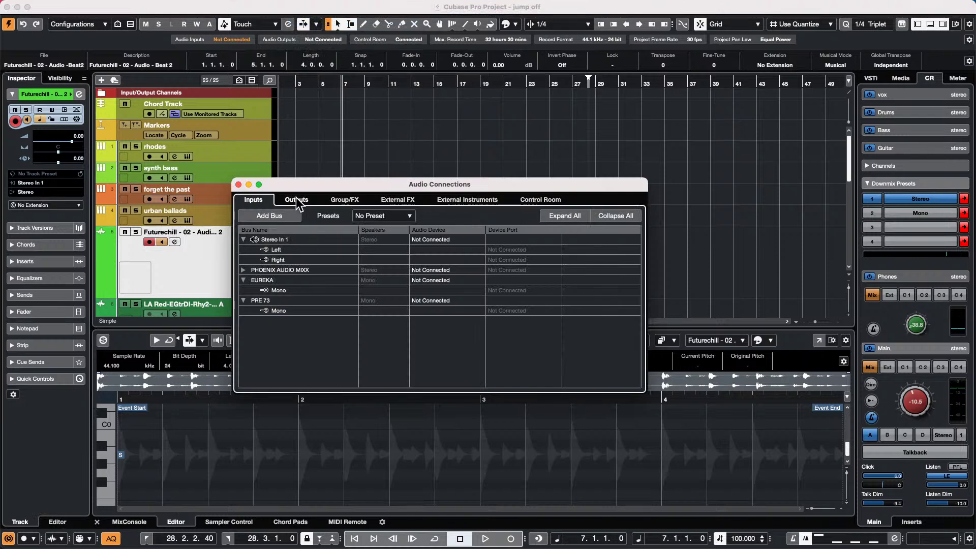
pyautogui.click(296, 198)
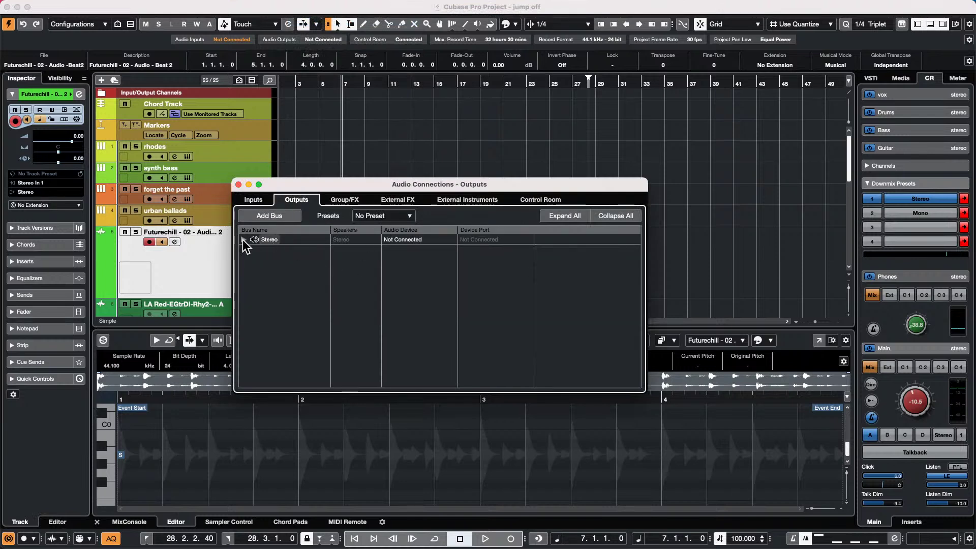
pyautogui.click(243, 239)
pyautogui.click(426, 239)
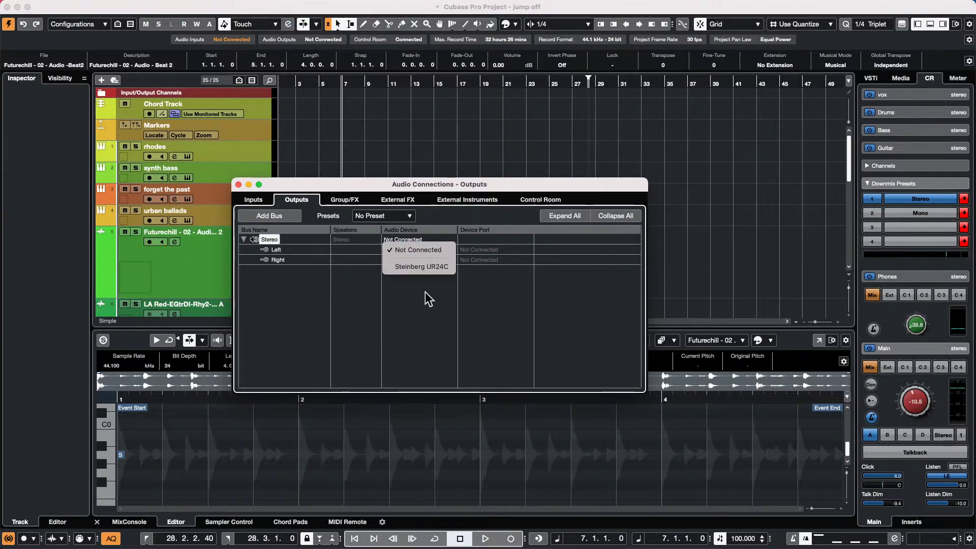
pyautogui.click(422, 266)
# - Check the device port options of the Stereo bus's left channel and review the Control Room connections
pyautogui.click(488, 249)
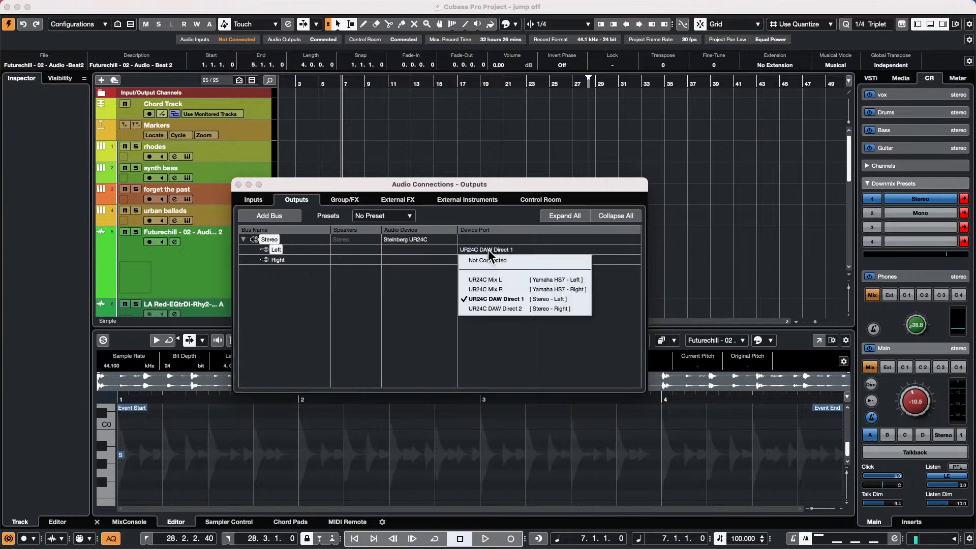
pyautogui.click(414, 315)
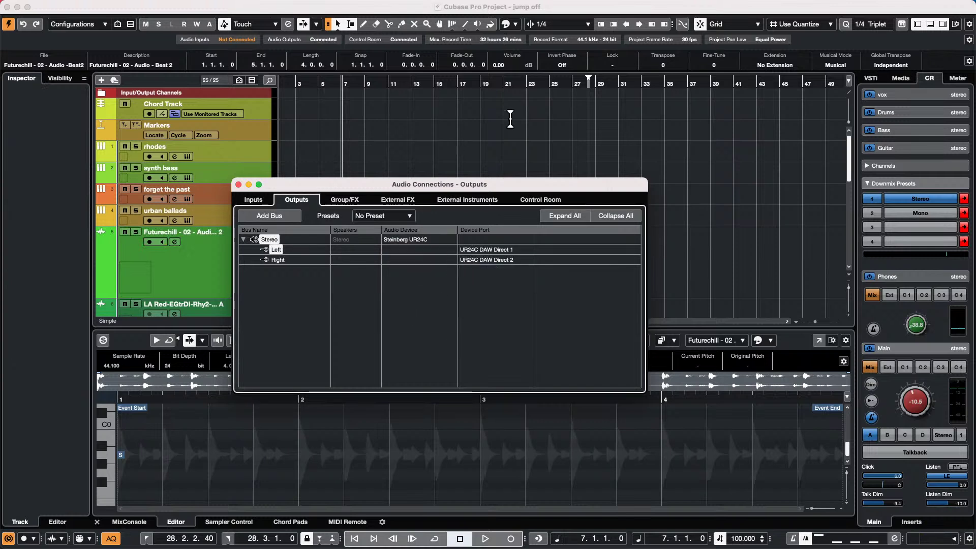
pyautogui.click(541, 199)
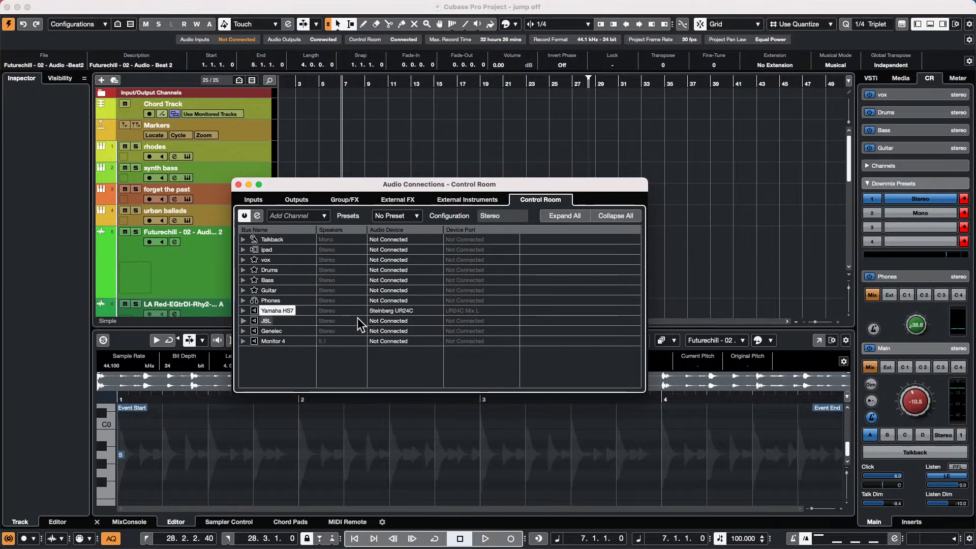
pyautogui.click(238, 185)
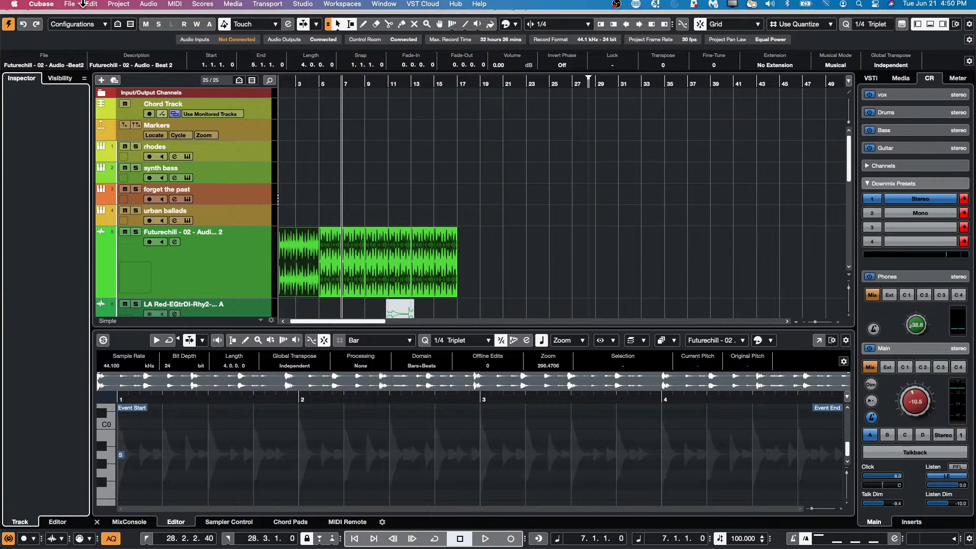
# - Look over the import commands and examine the destination options for MIDI file import in the preferences
pyautogui.click(70, 6)
pyautogui.moveTo(106, 161)
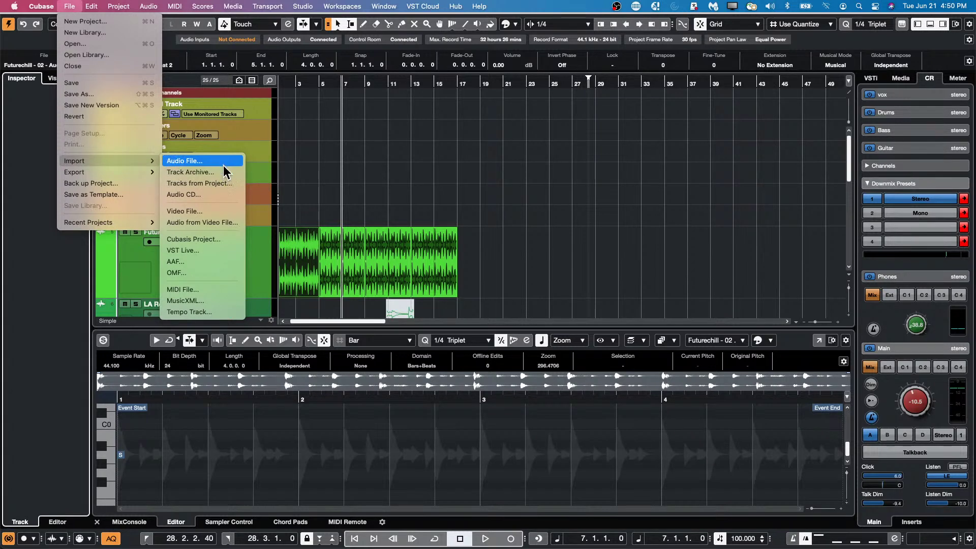
pyautogui.moveTo(47, 6)
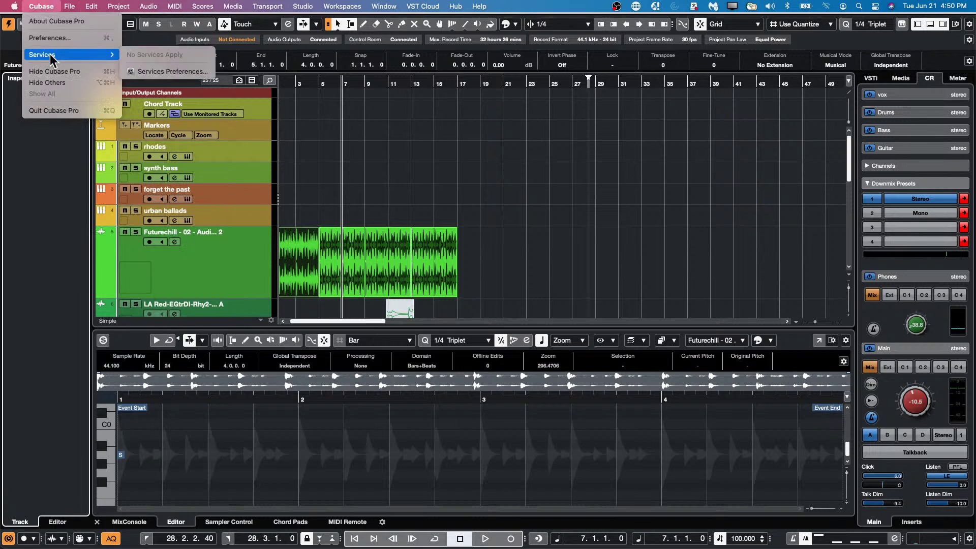
pyautogui.click(50, 38)
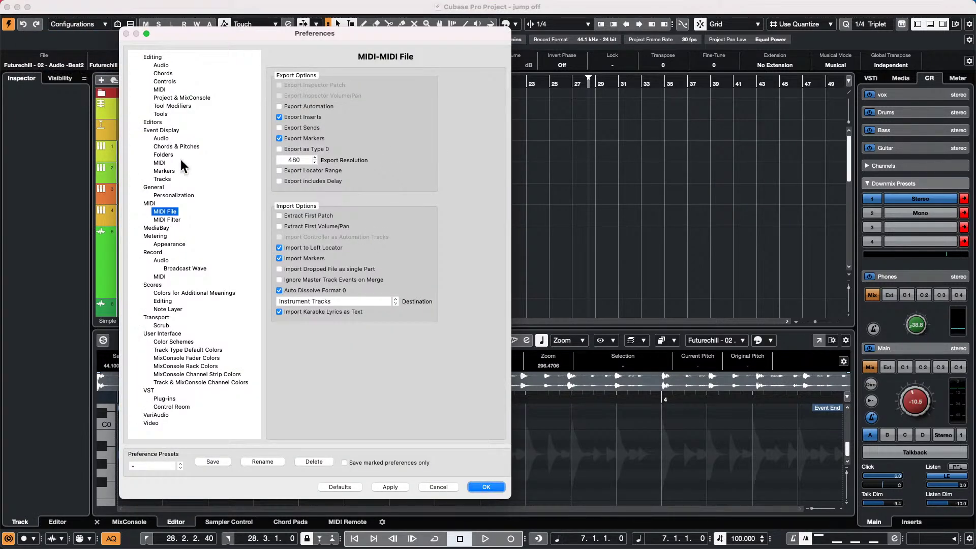
pyautogui.click(328, 299)
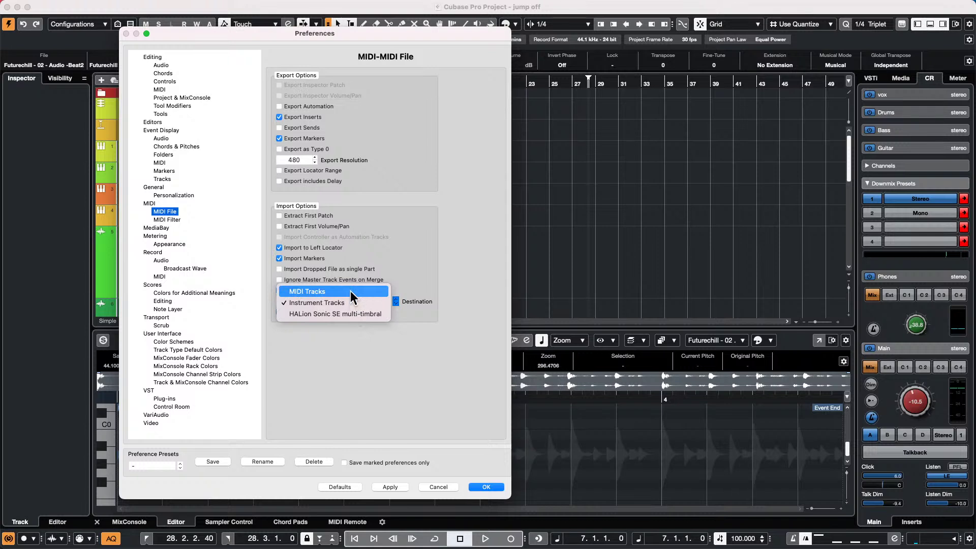
pyautogui.click(490, 484)
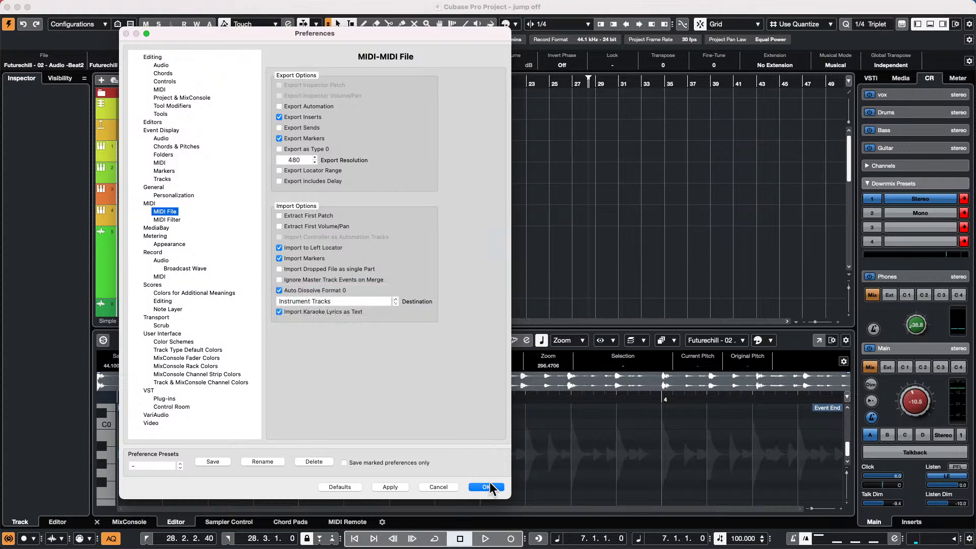
pyautogui.click(490, 483)
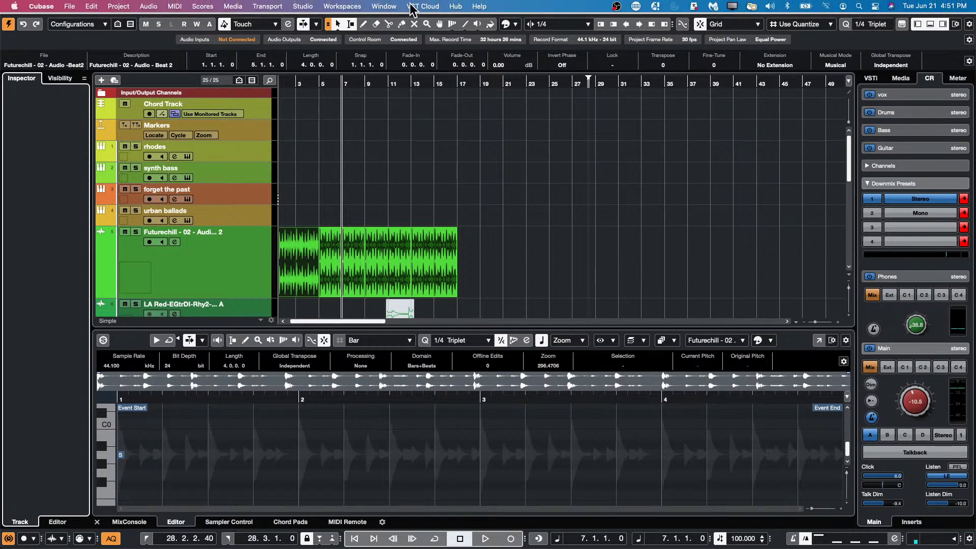
# - Examine the Audio Performance meters for the project, closing the window when finished
pyautogui.click(383, 6)
pyautogui.moveTo(303, 6)
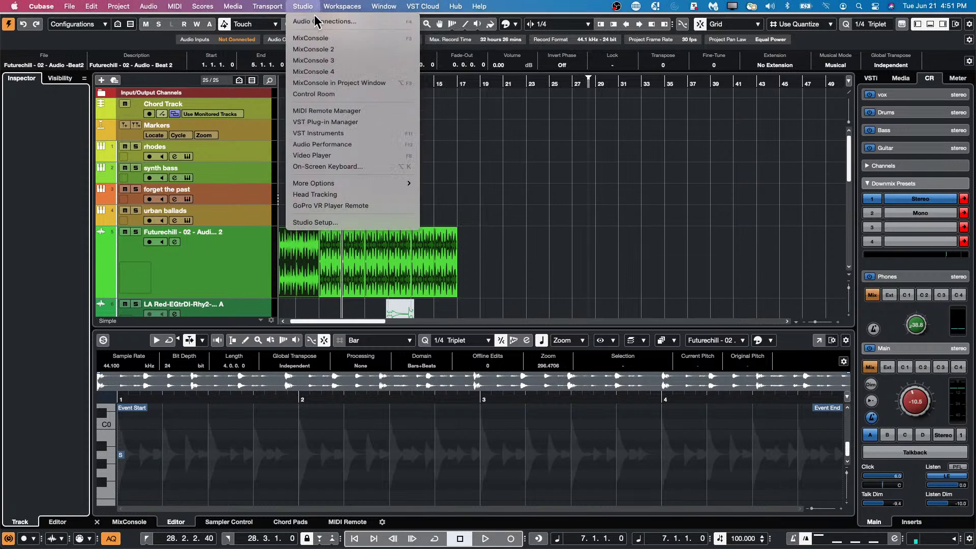
pyautogui.click(350, 144)
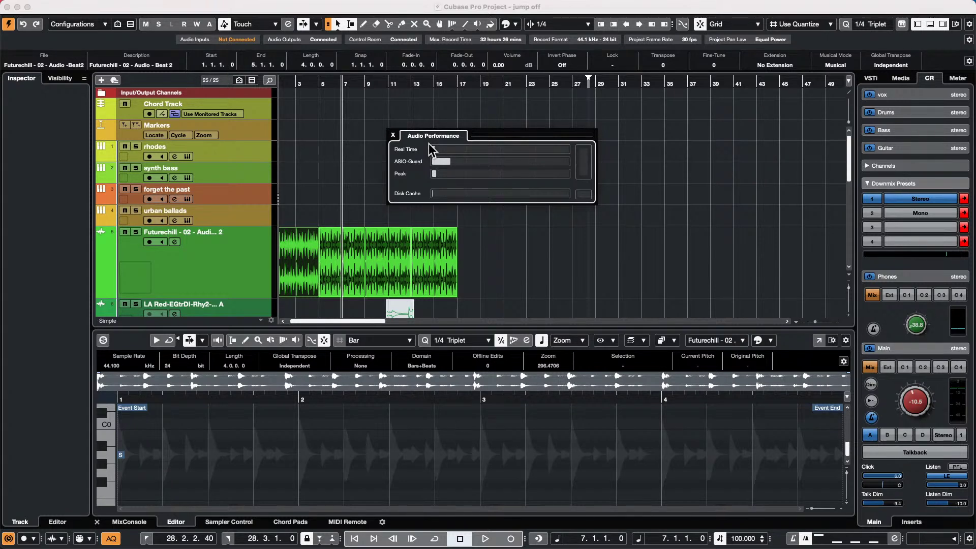
pyautogui.click(393, 135)
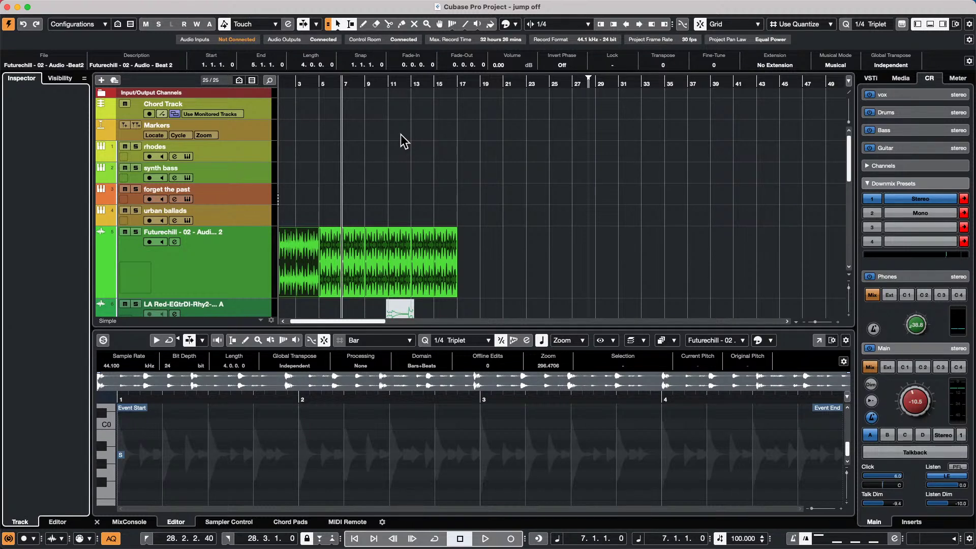
pyautogui.moveTo(388, 264)
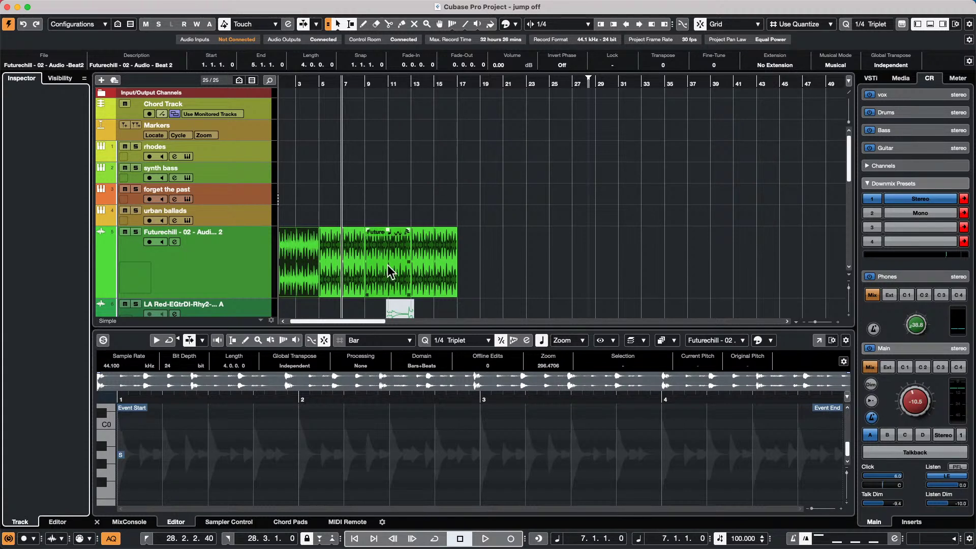